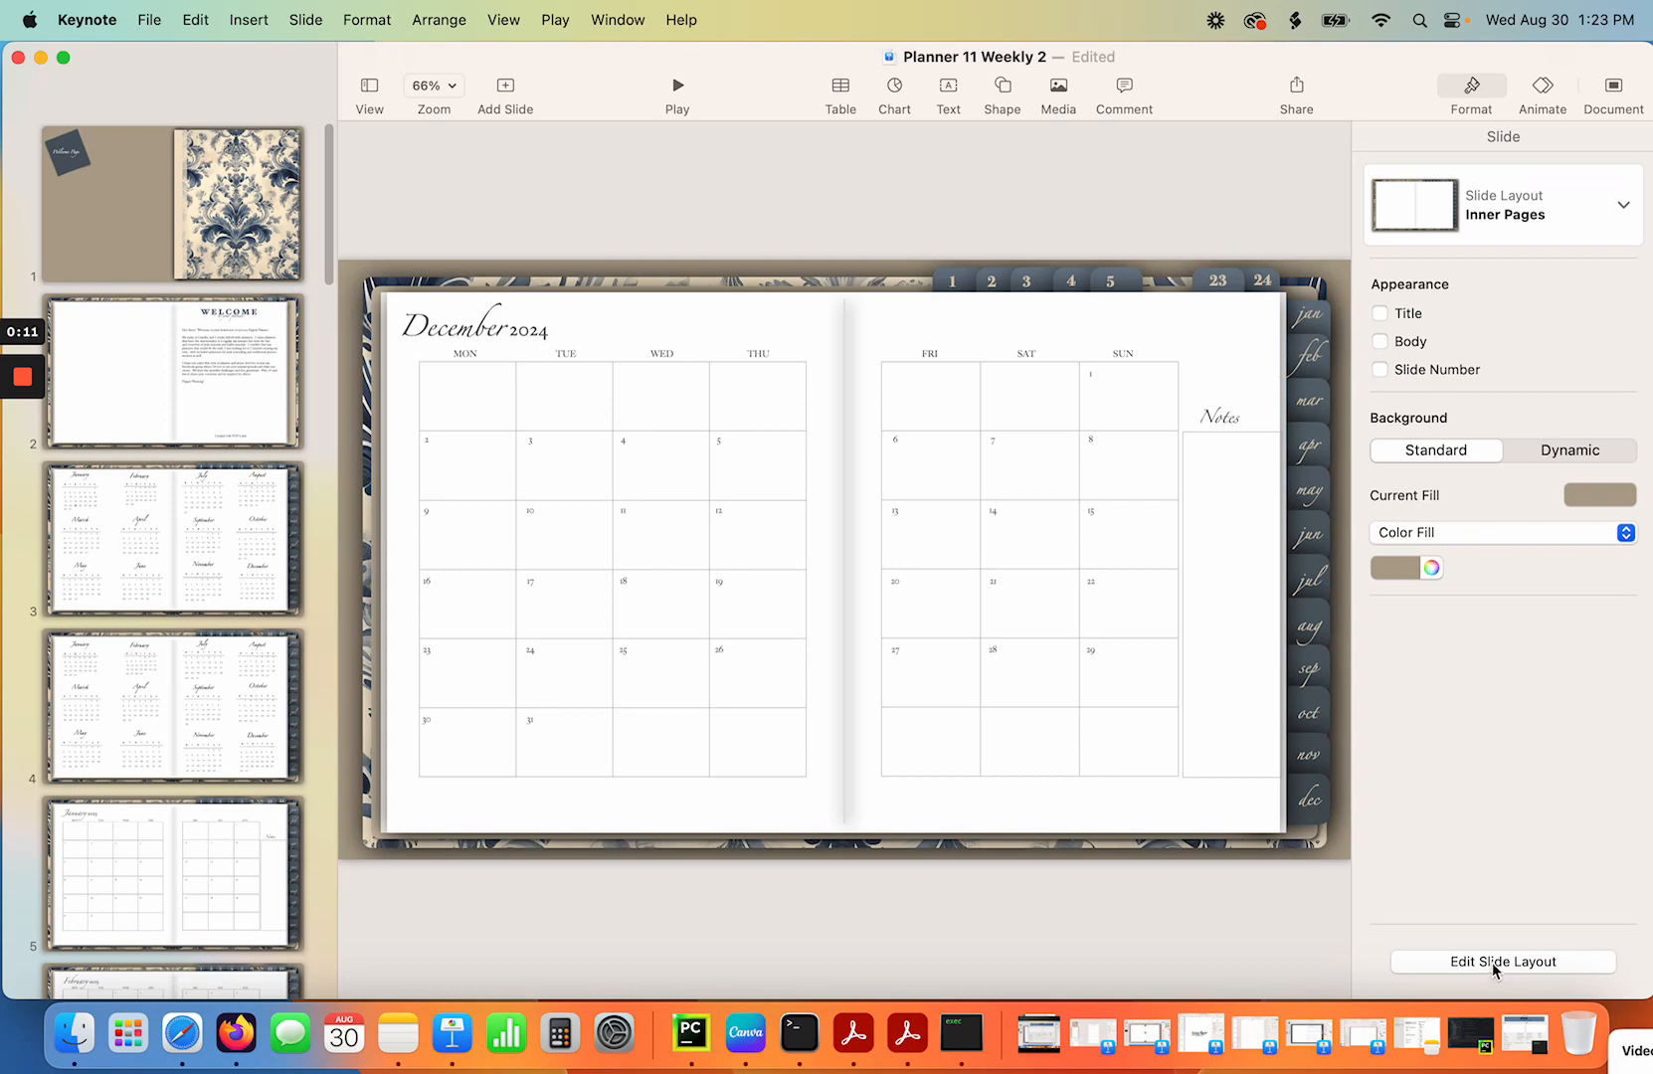
Review the Cover, Inner Pages, Welcome Page, WEEKLY 1 and WEEKLY 2 slide layouts in the layout editor, and close it.
{"action": "left_click", "coordinate": [1502, 962]}
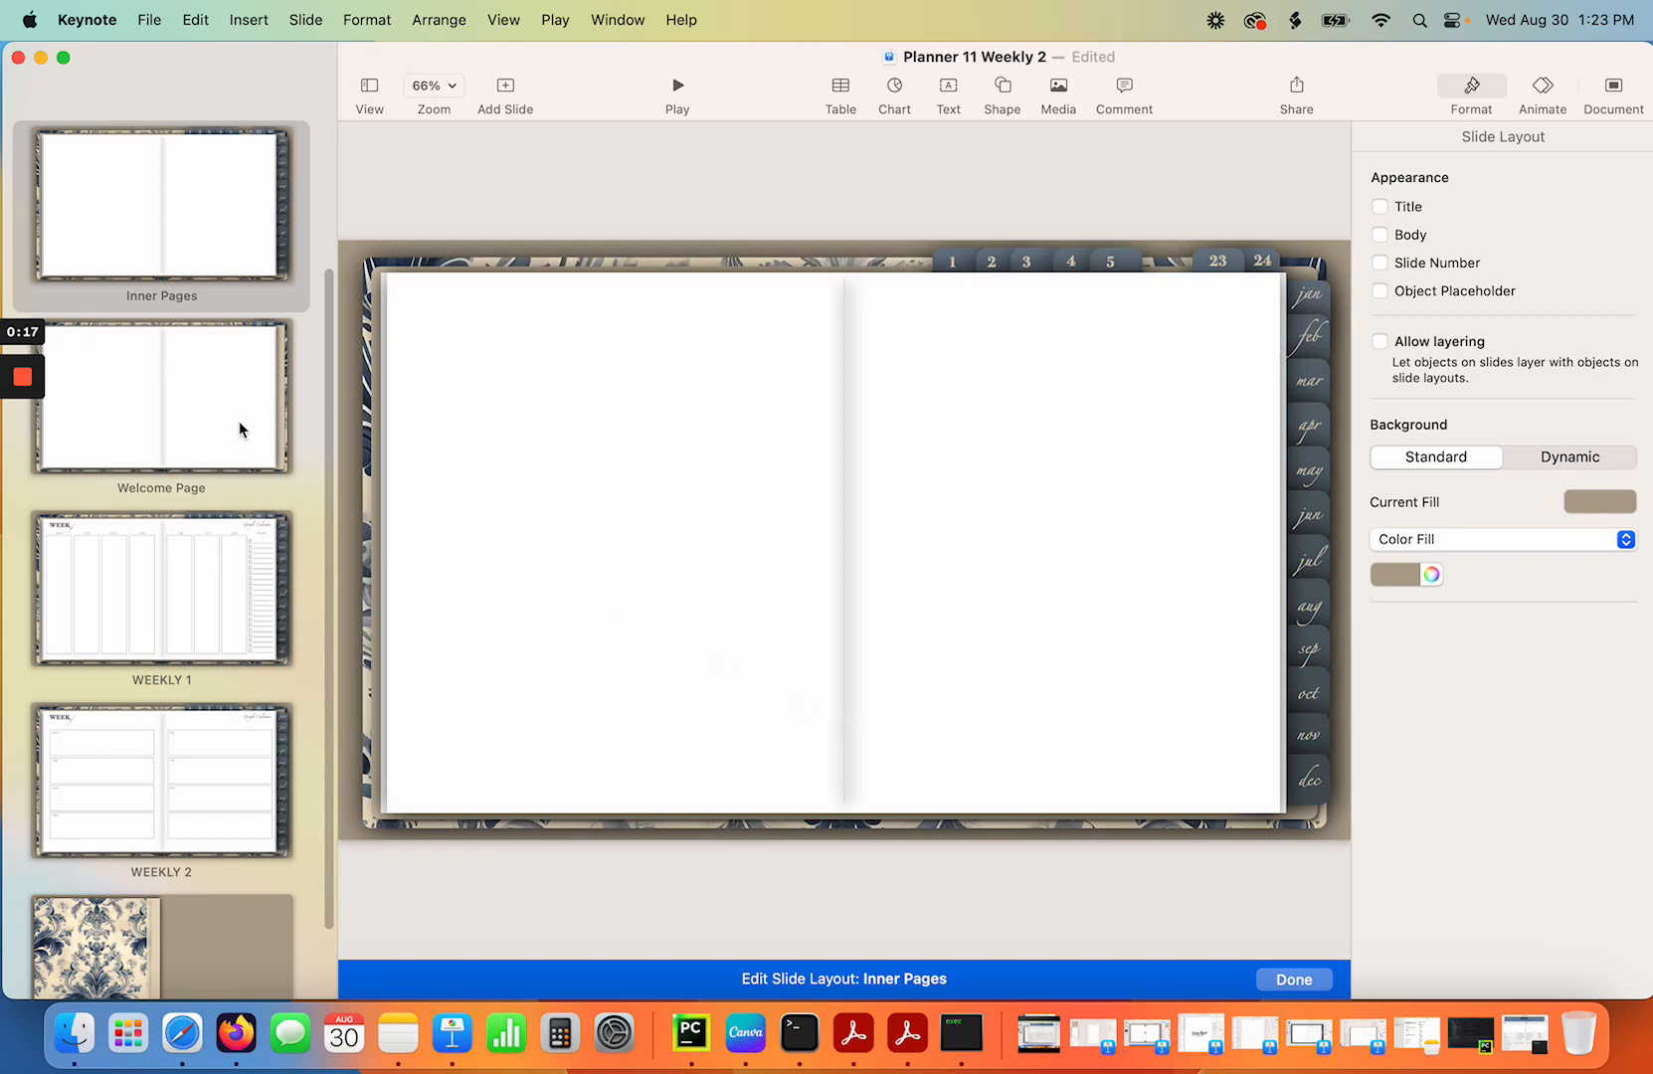
{"action": "scroll", "coordinate": [240, 431], "scroll_direction": "up", "scroll_amount": 3}
{"action": "left_click", "coordinate": [269, 236]}
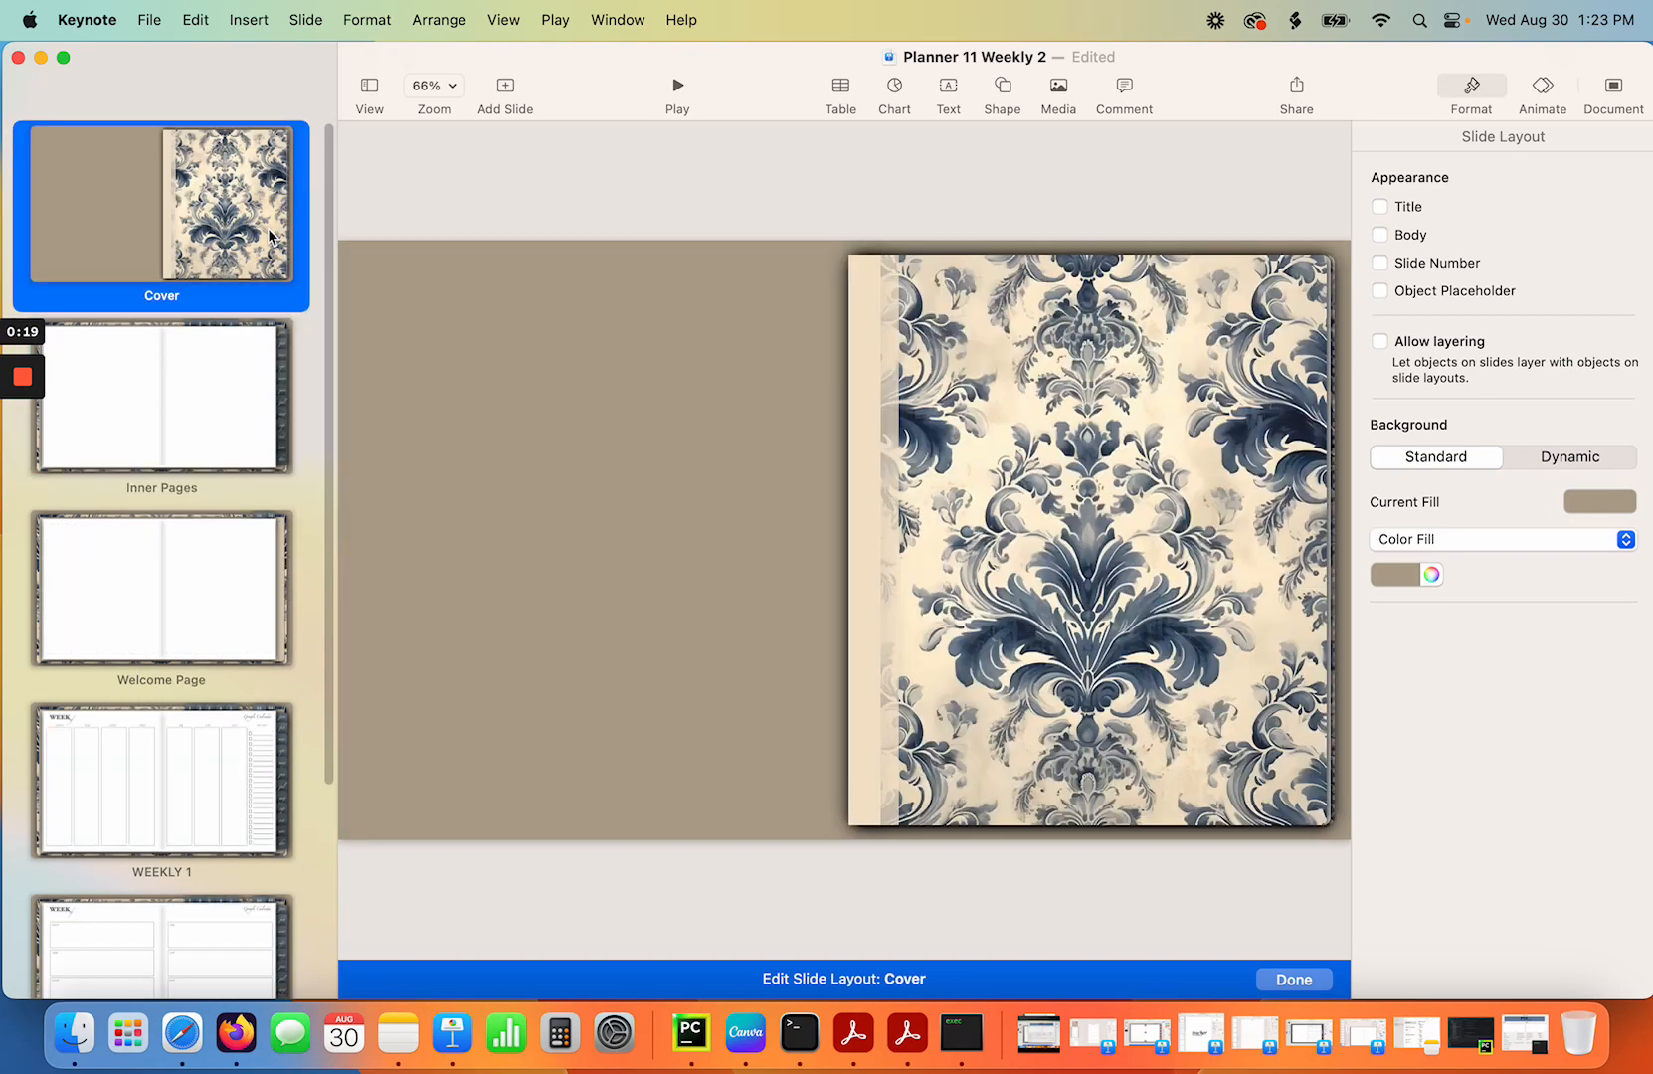
{"action": "left_click", "coordinate": [220, 422]}
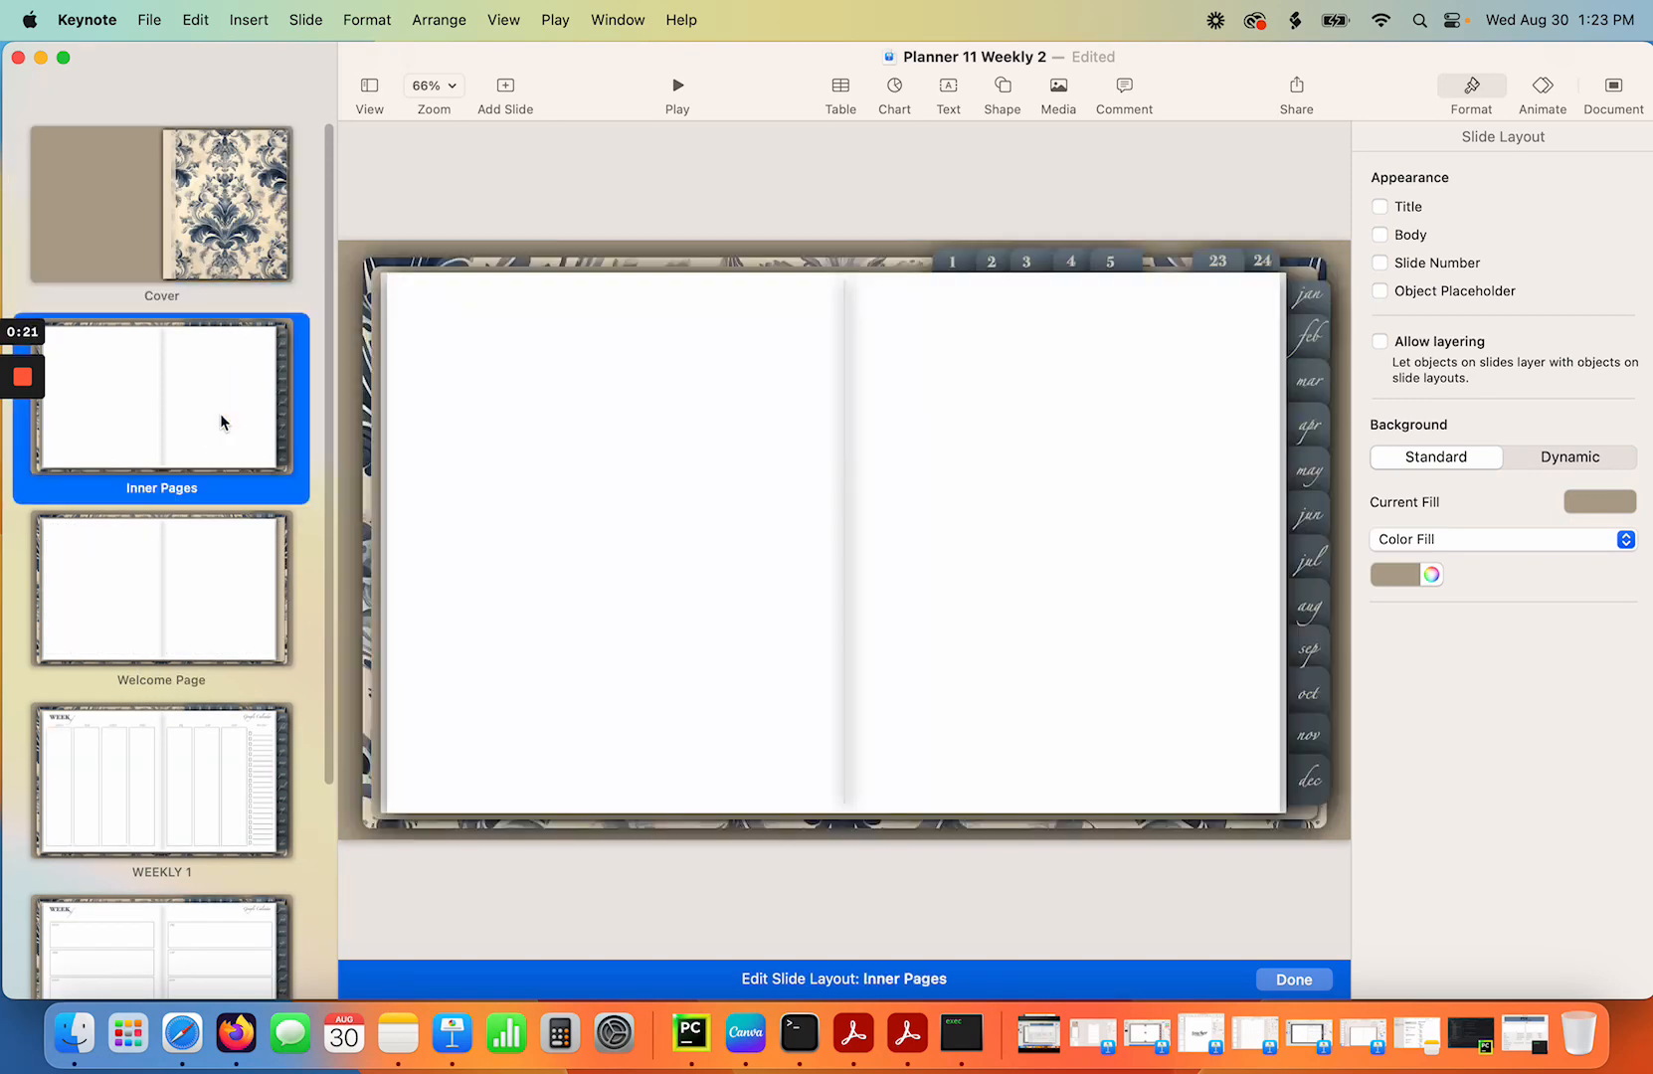
{"action": "left_click", "coordinate": [241, 617]}
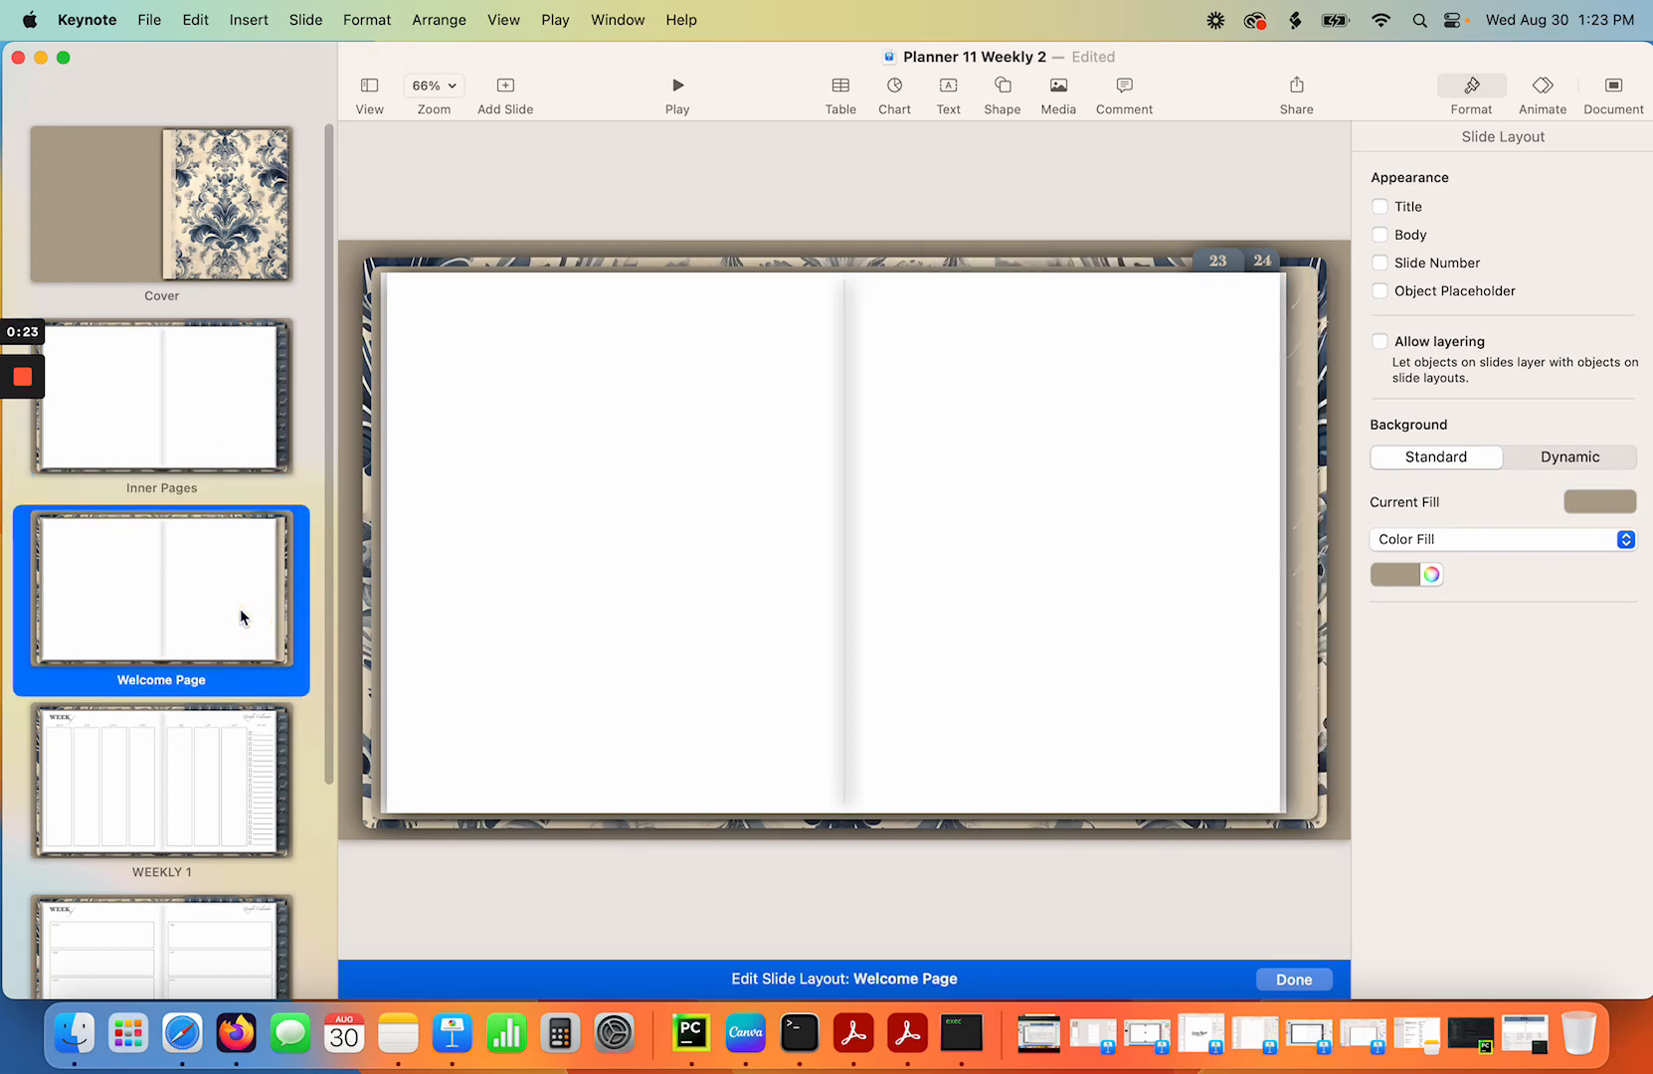
{"action": "scroll", "coordinate": [238, 614], "scroll_direction": "down", "scroll_amount": 3}
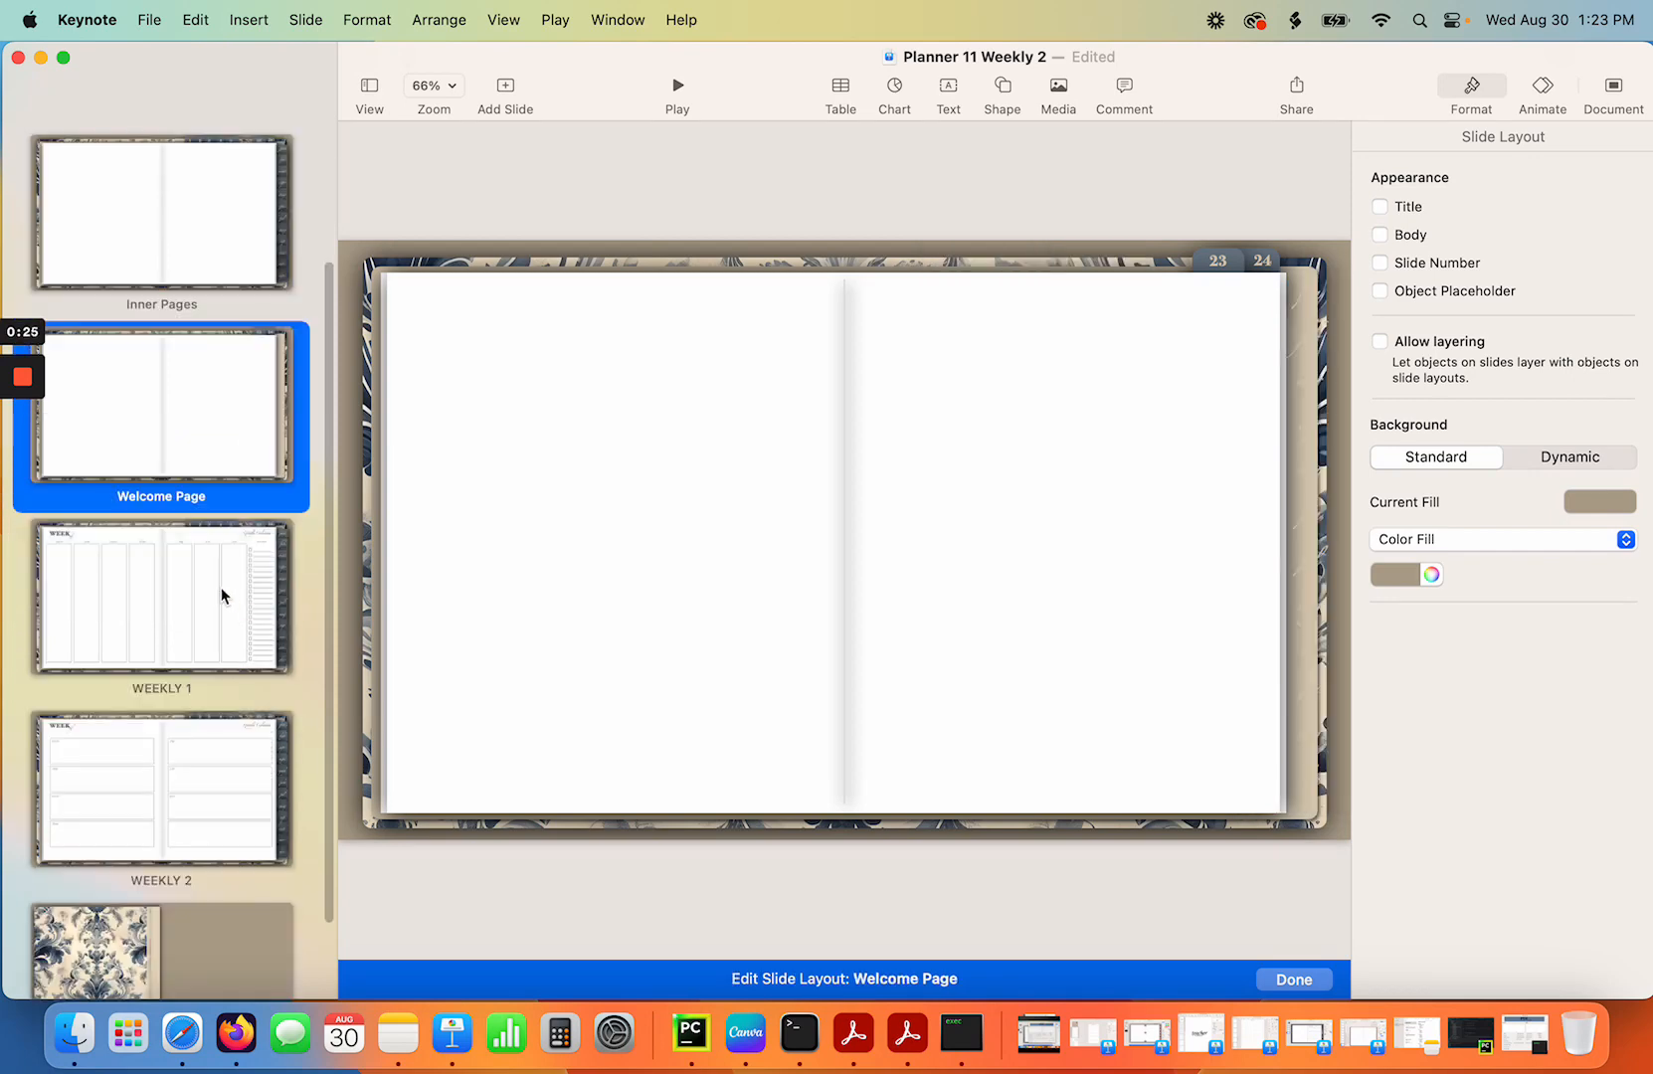
{"action": "left_click", "coordinate": [222, 587]}
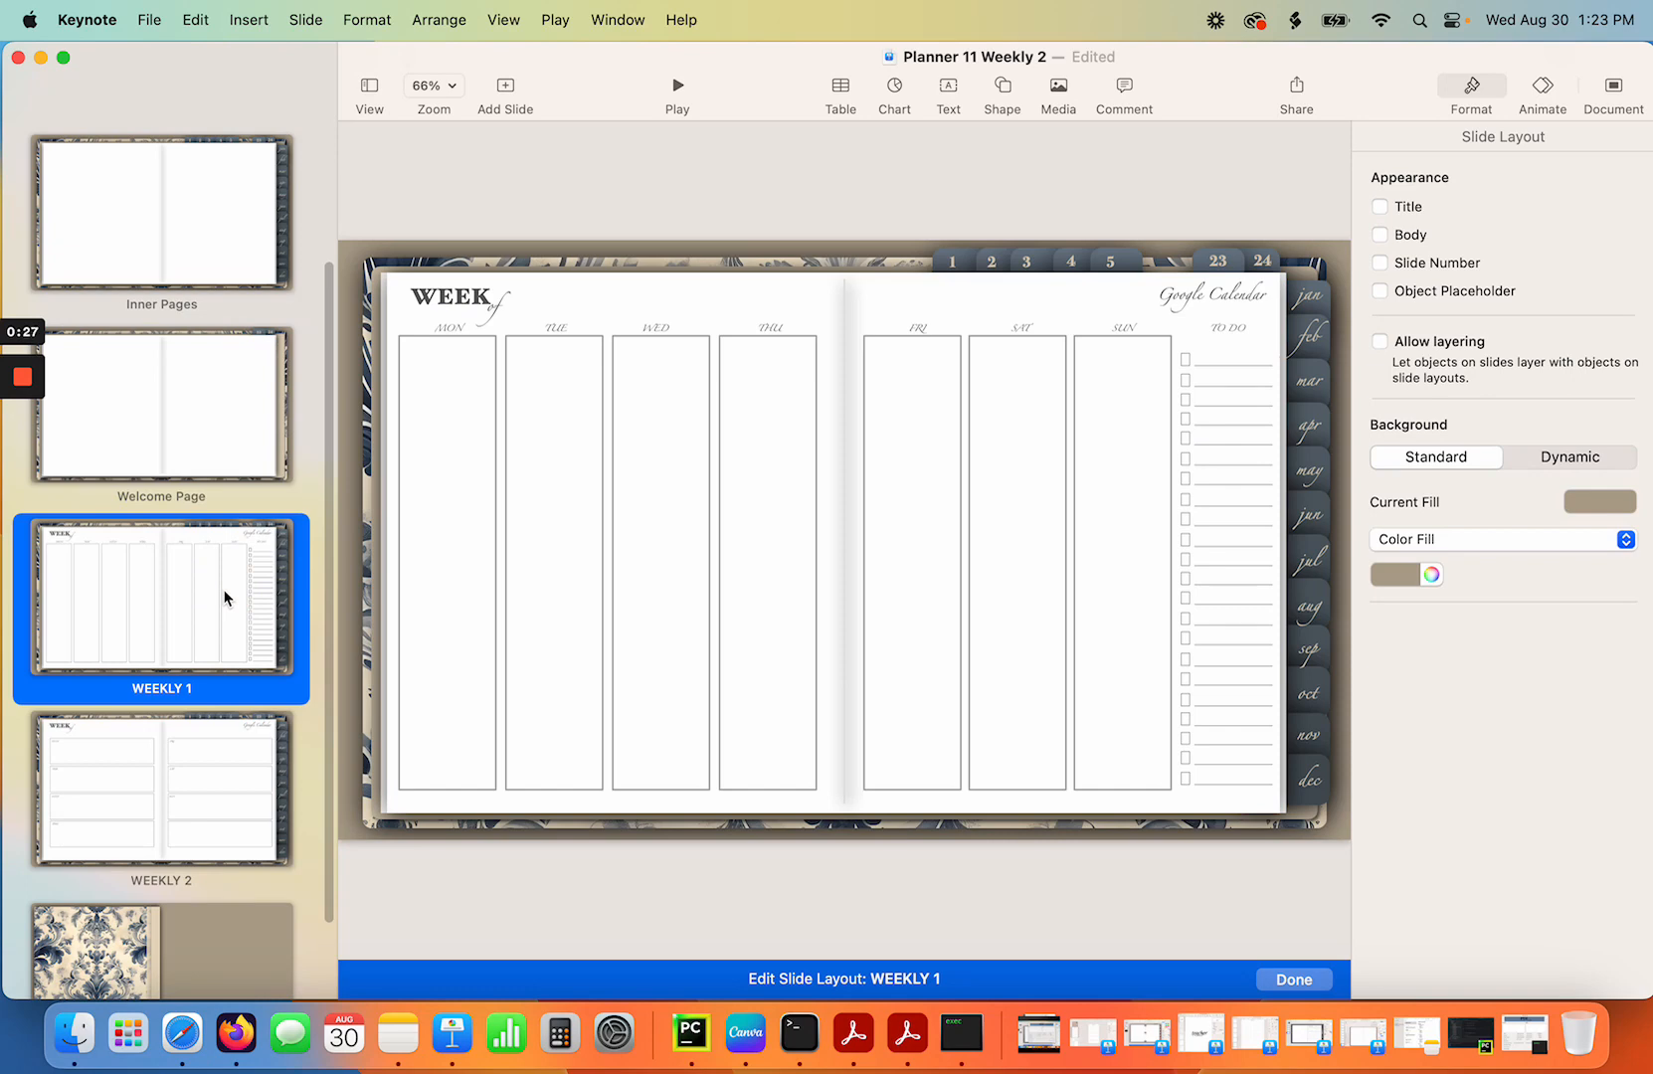
{"action": "mouse_move", "coordinate": [17, 425]}
{"action": "left_click", "coordinate": [23, 469]}
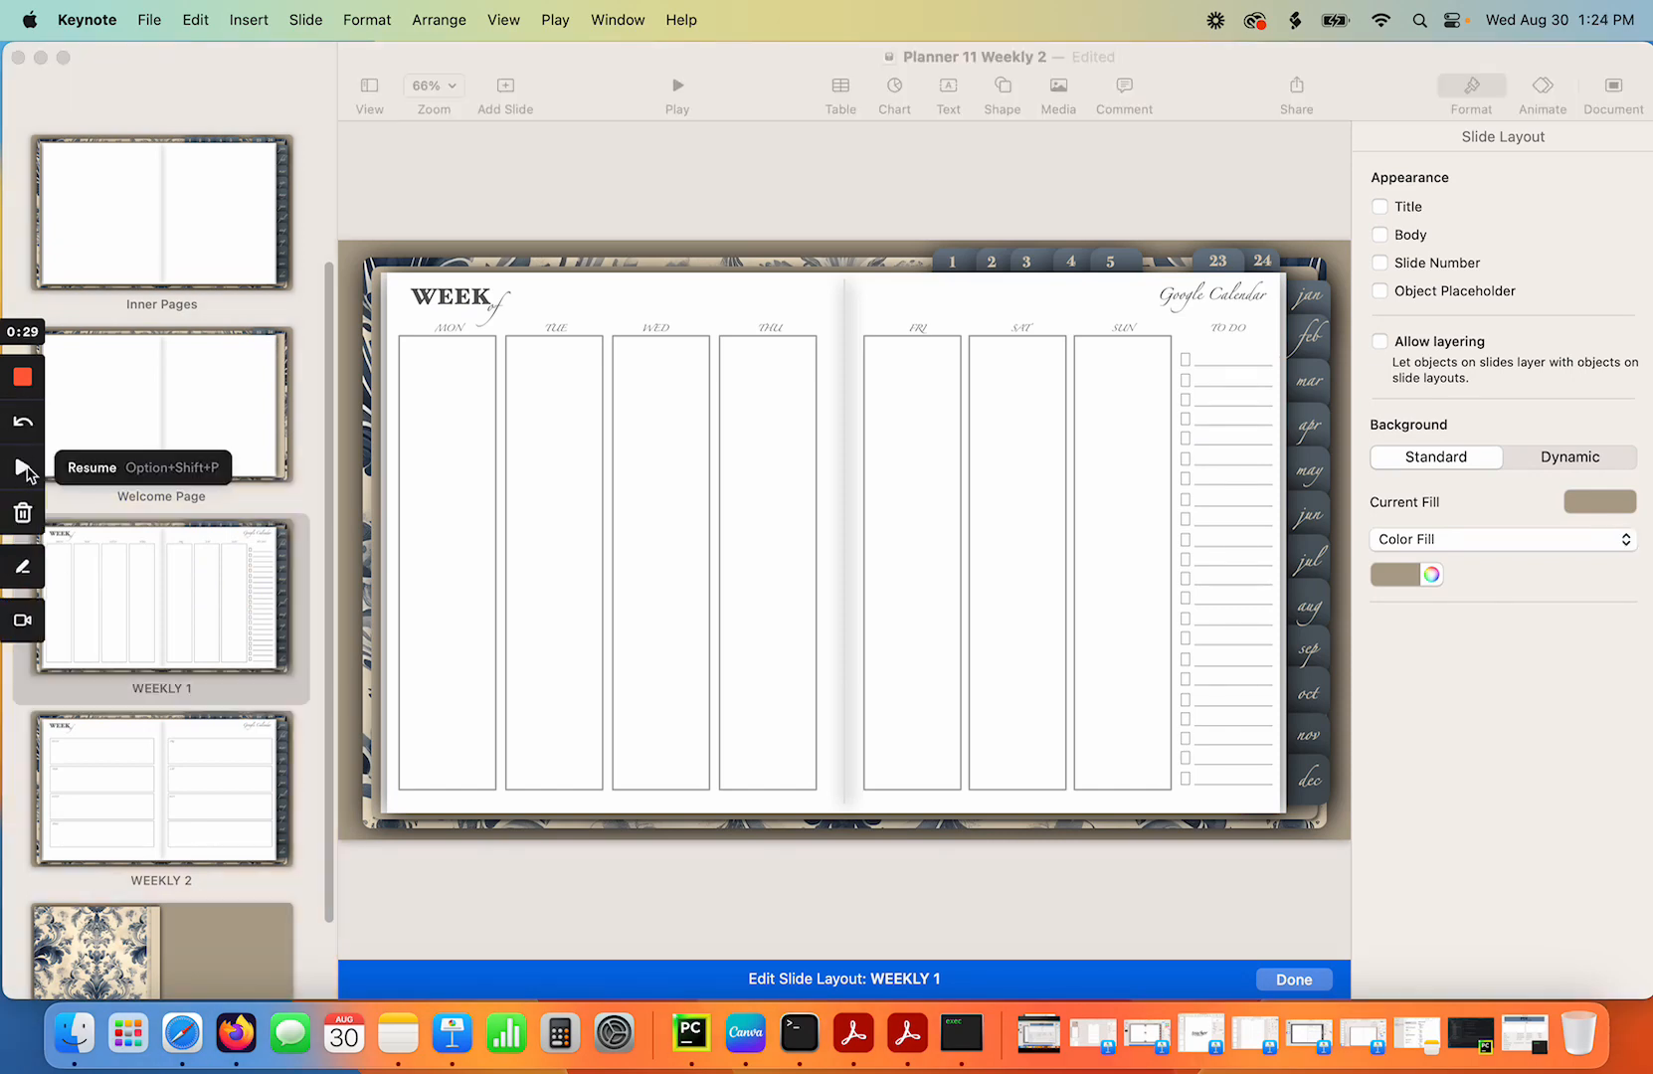
{"action": "left_click", "coordinate": [28, 470]}
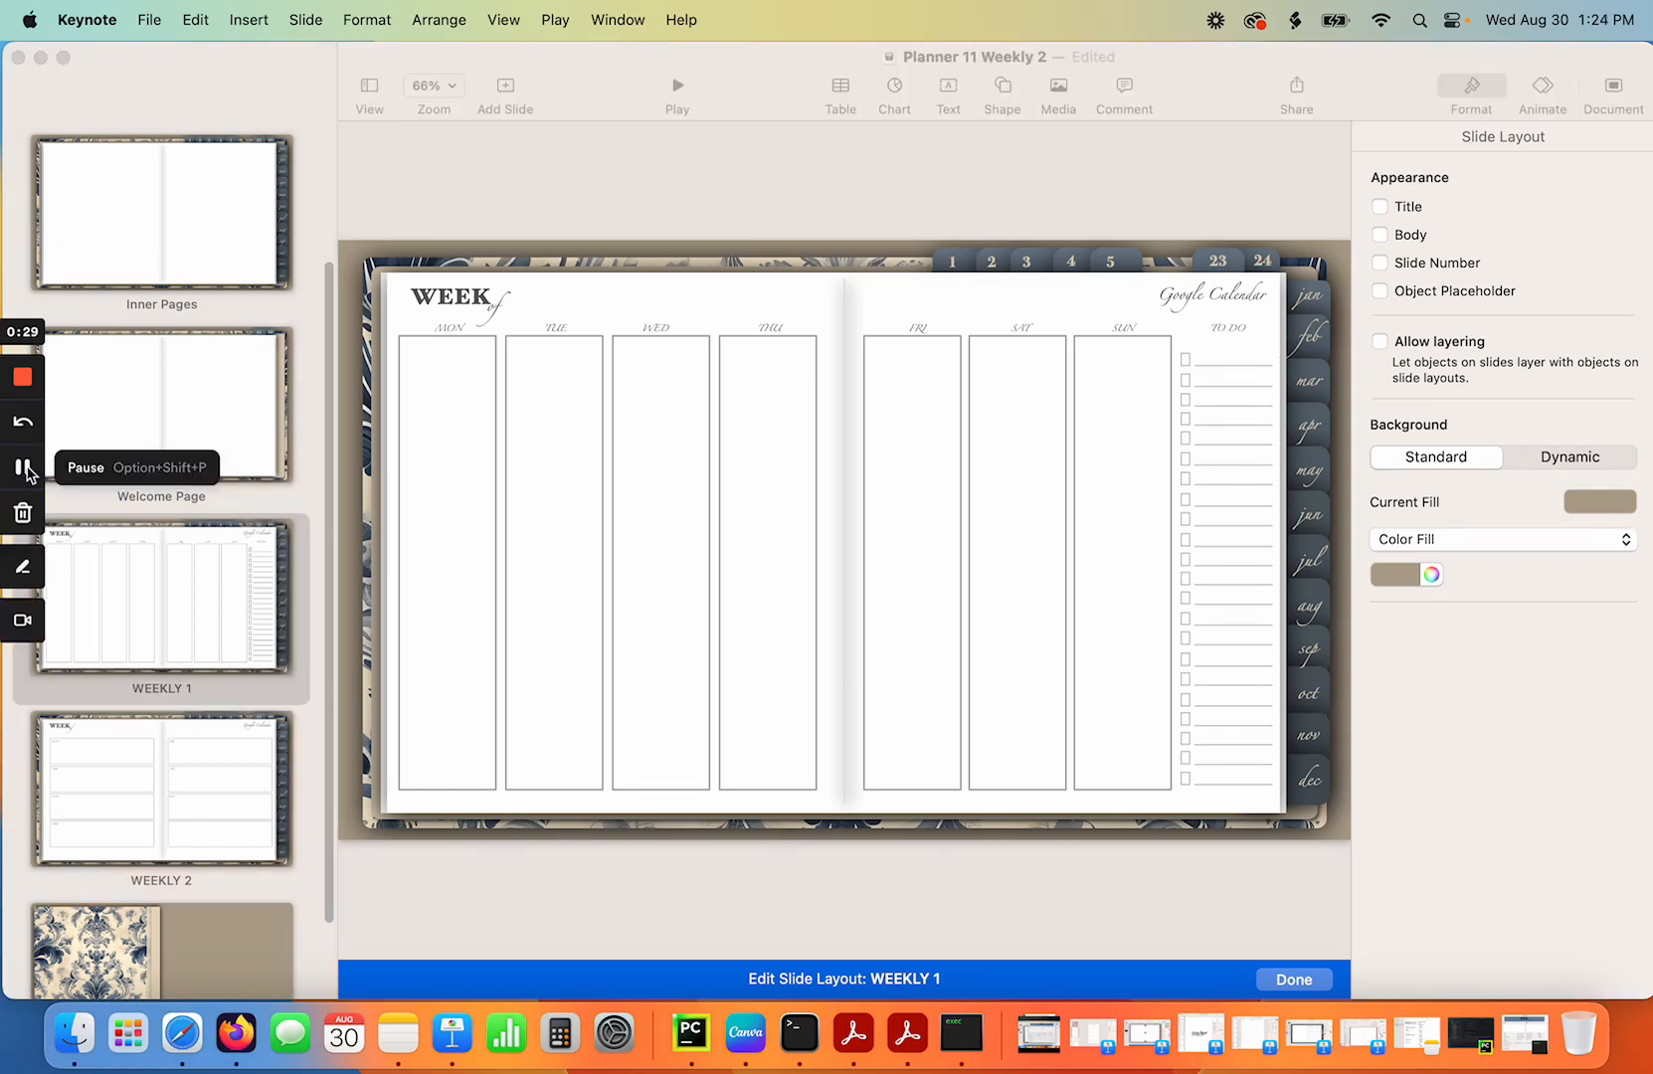
{"action": "left_click", "coordinate": [181, 602]}
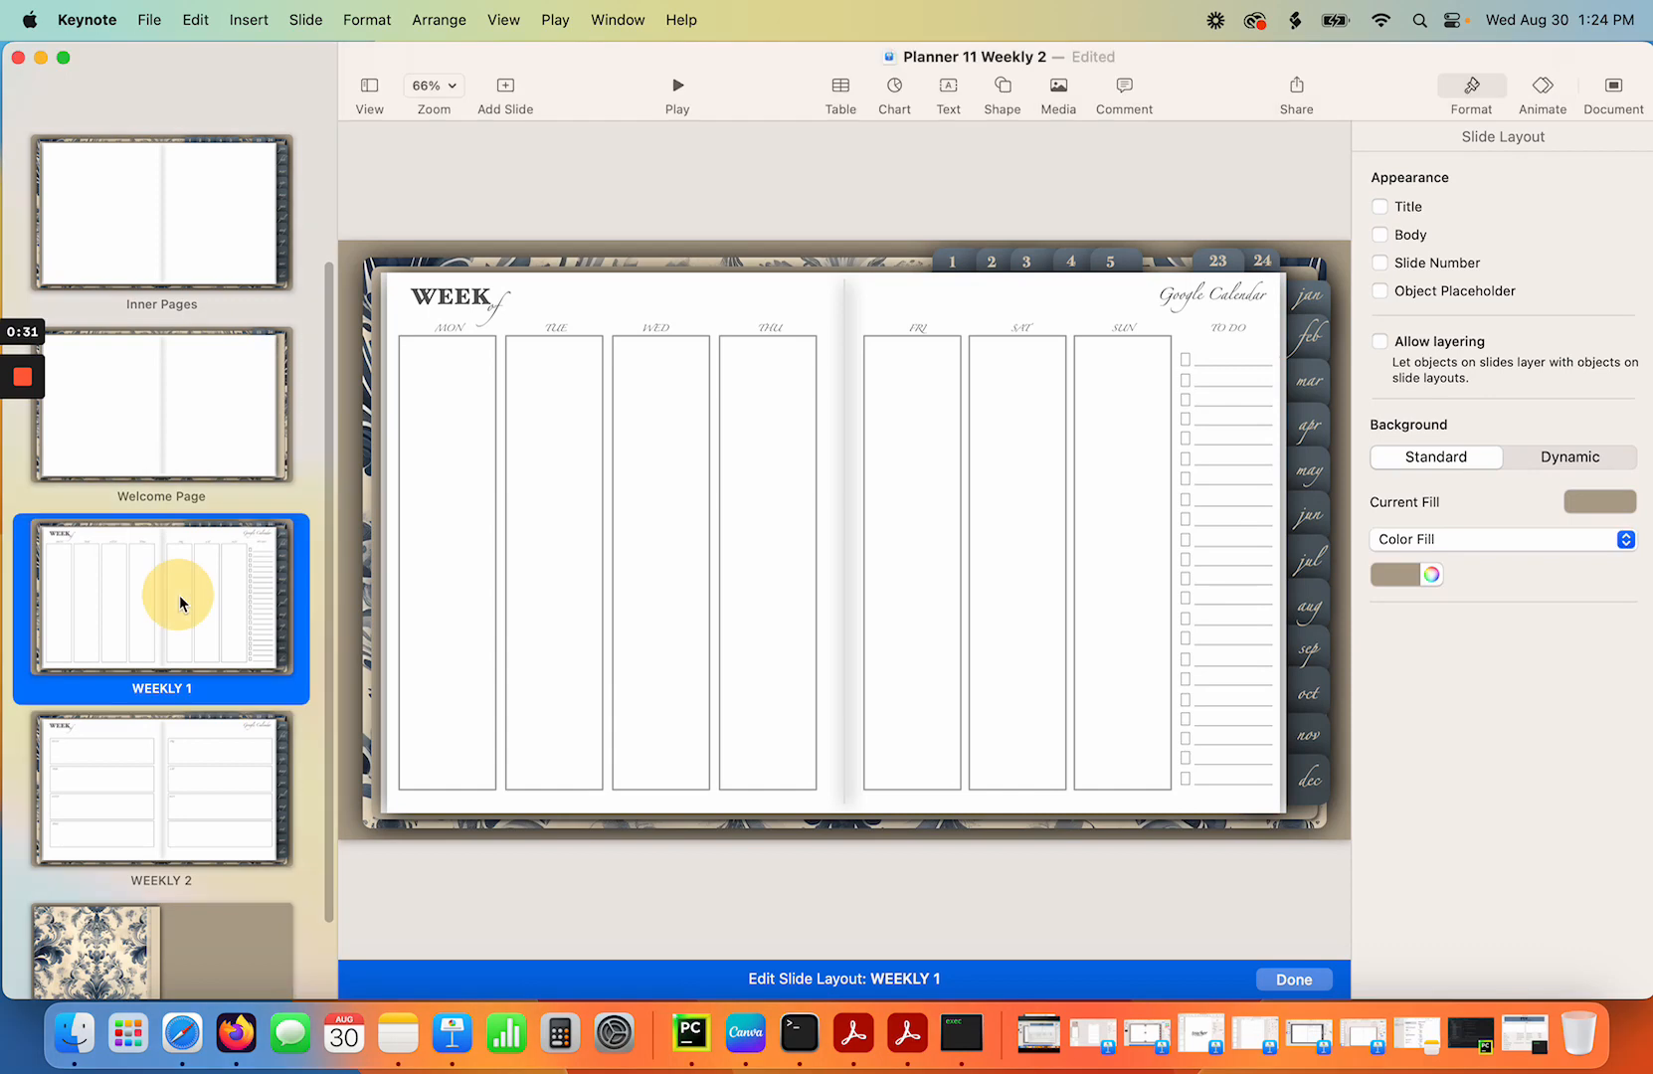
{"action": "left_click", "coordinate": [181, 805]}
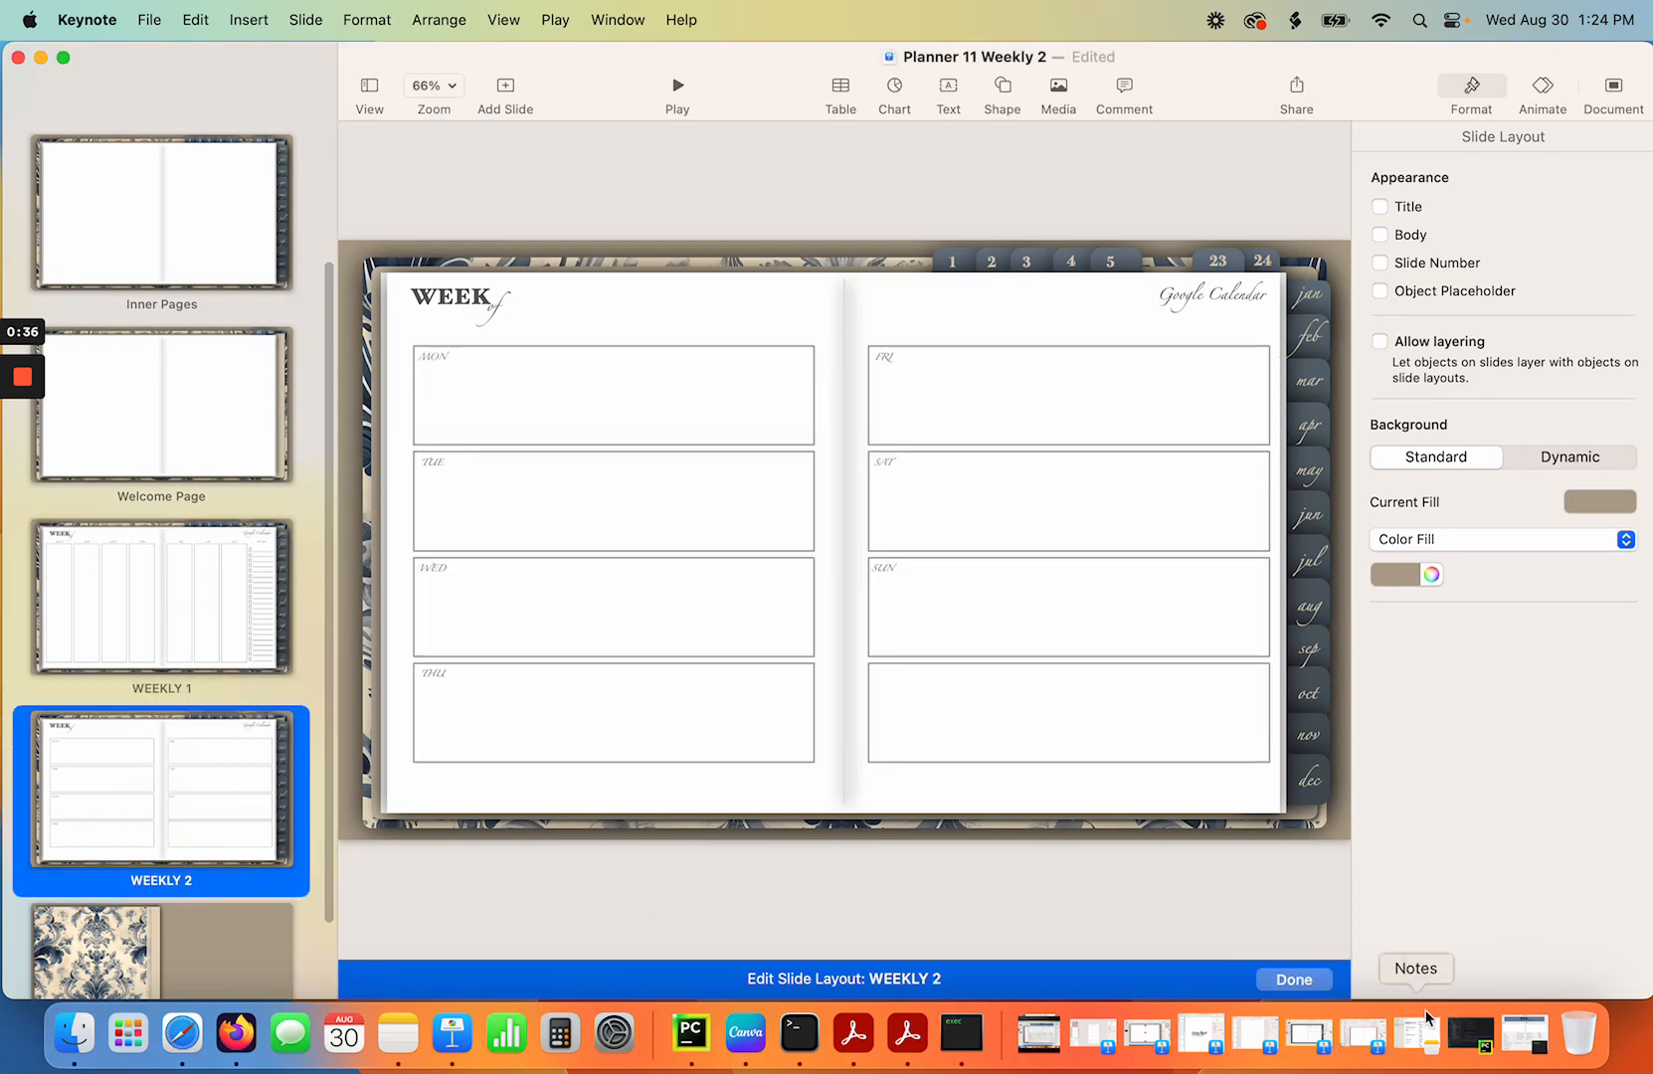
{"action": "left_click", "coordinate": [1293, 980]}
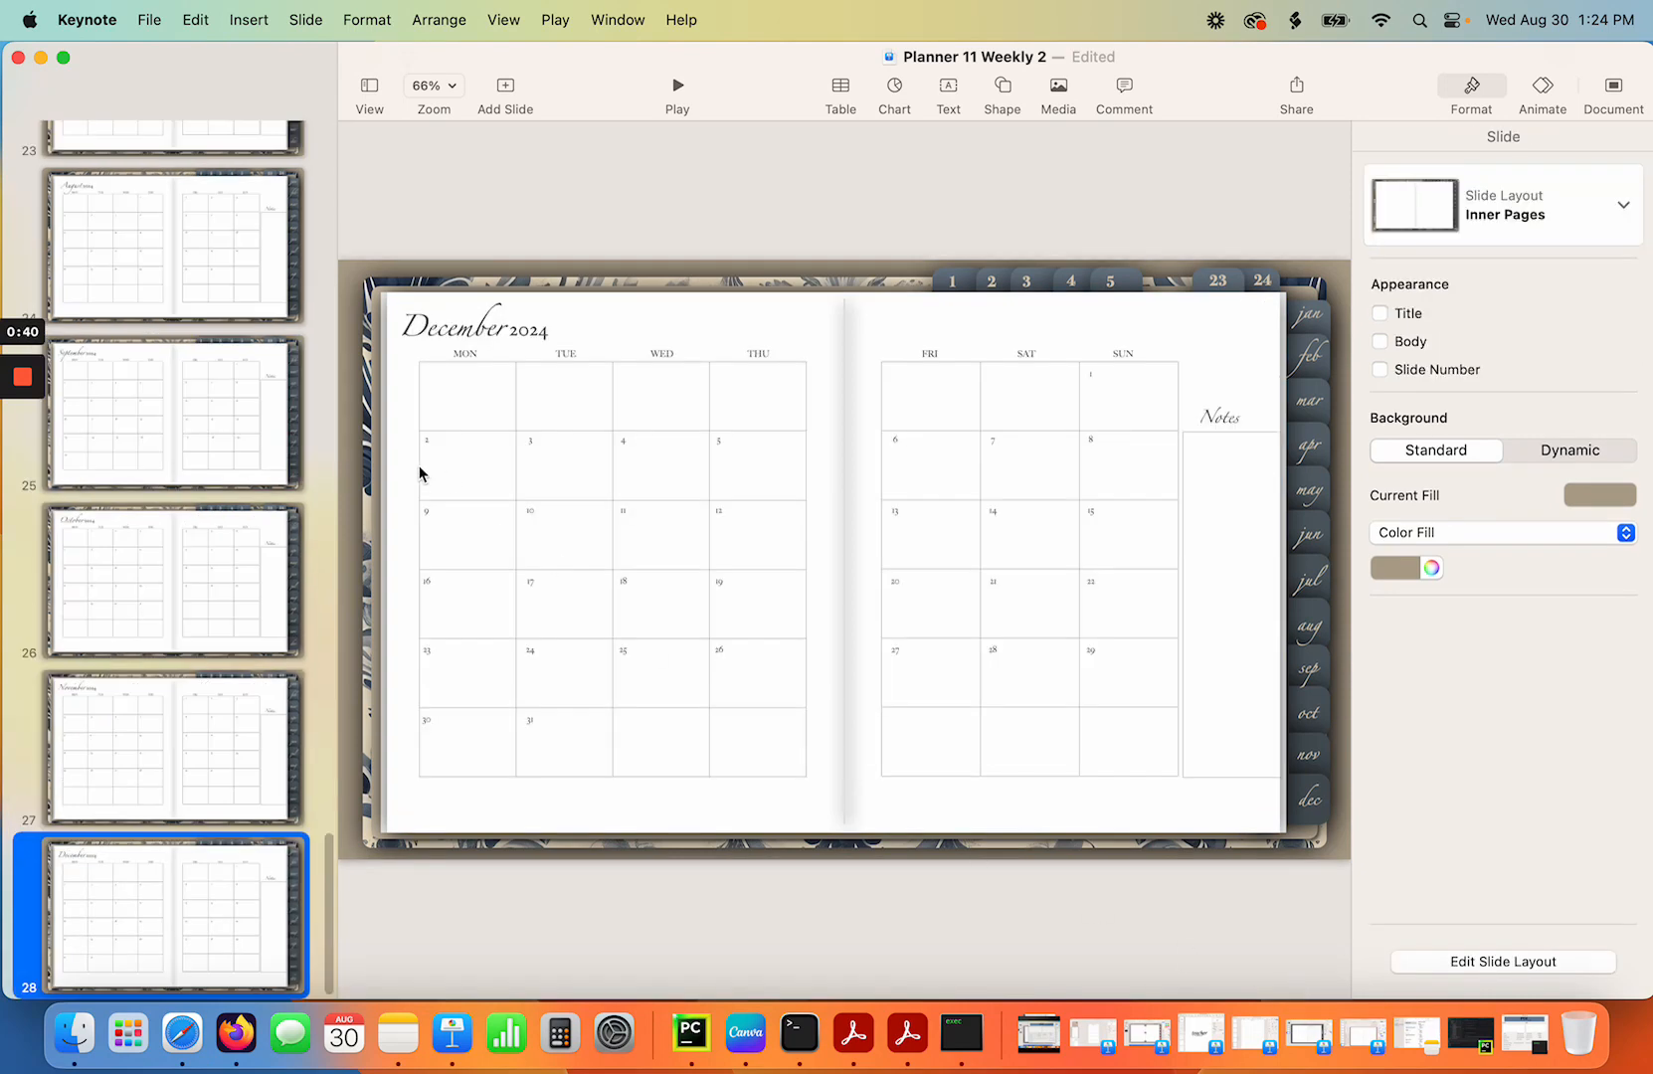
Look through the planner slides from the cover, welcome page and yearly calendars to the monthly pages ending with December 2024.
{"action": "left_click_drag", "start_coordinate": [328, 861], "coordinate": [354, 136]}
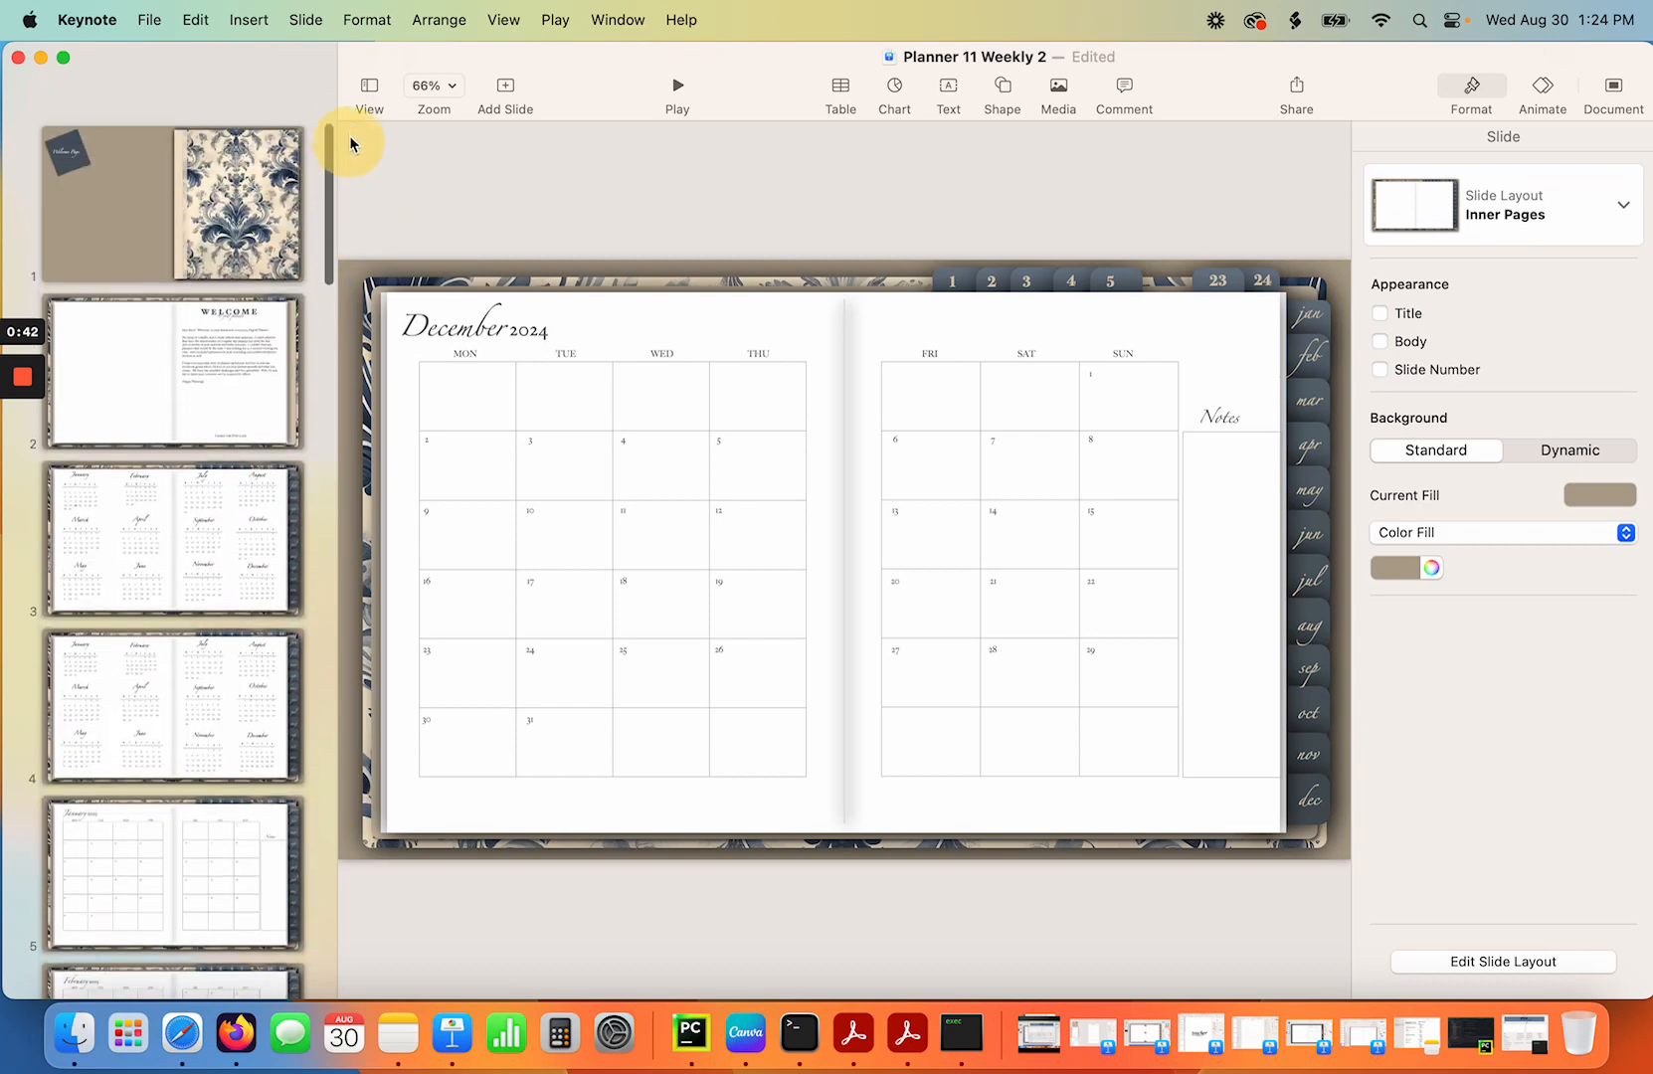
{"action": "left_click", "coordinate": [248, 201]}
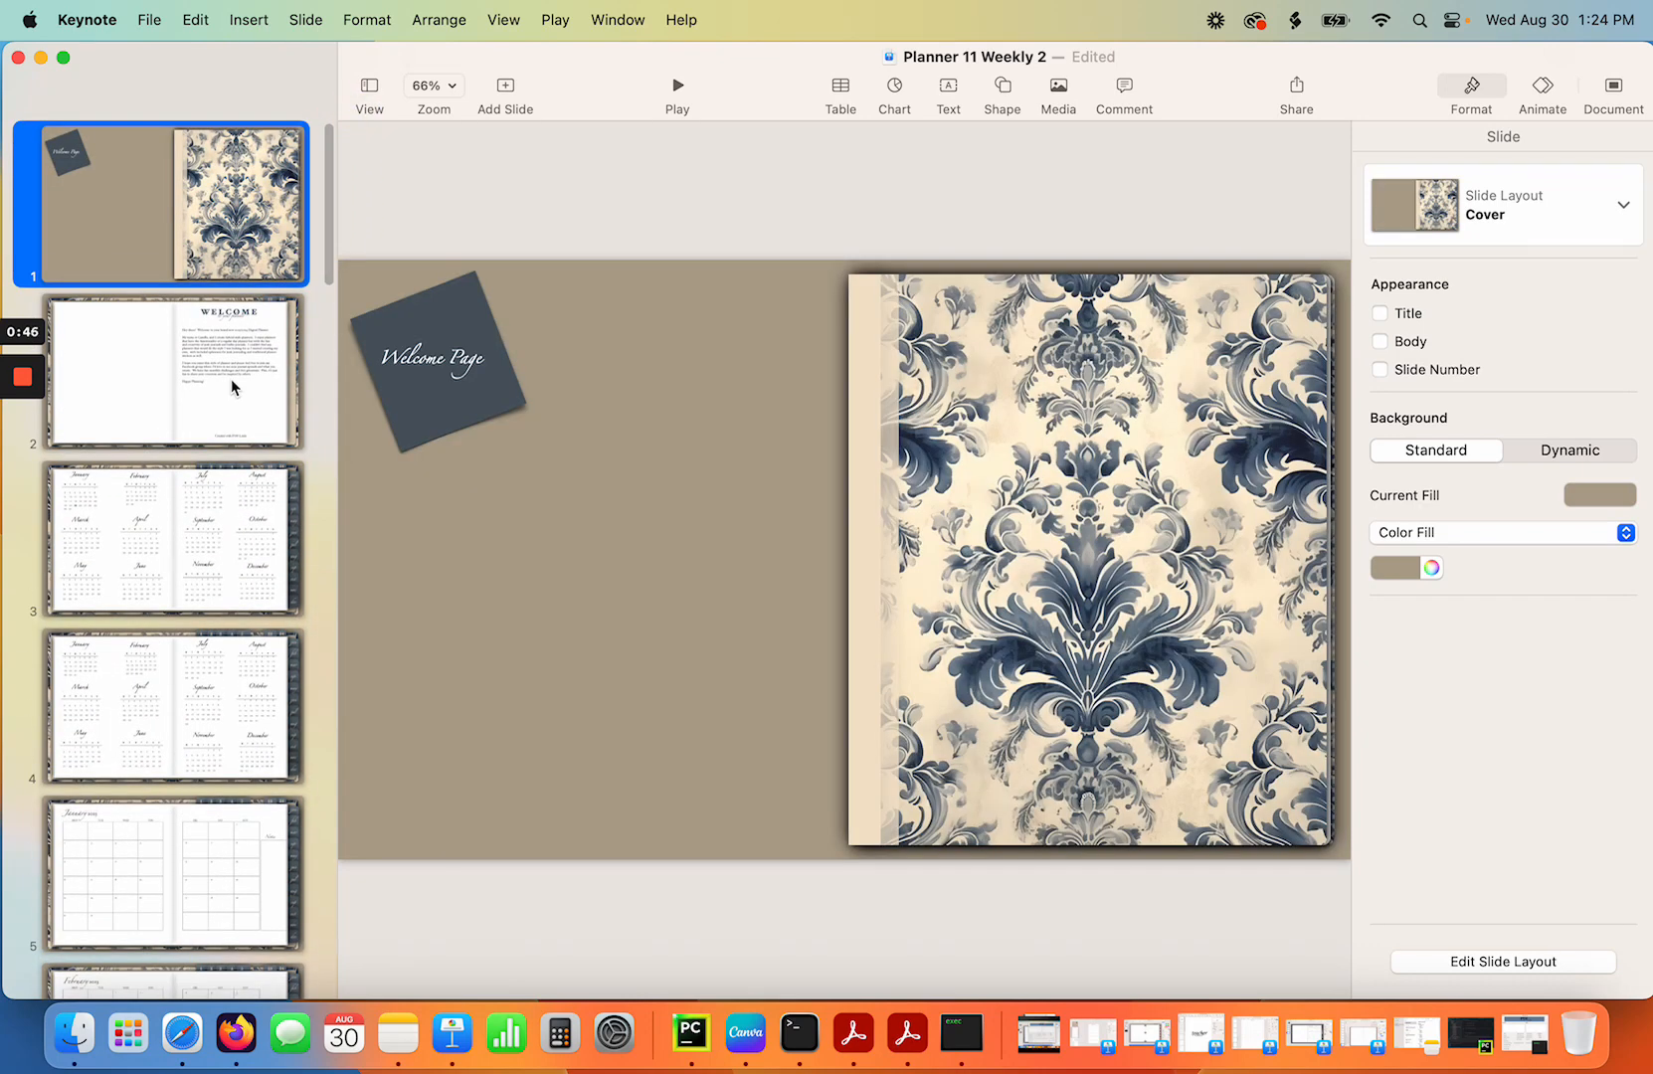
{"action": "left_click", "coordinate": [231, 388]}
{"action": "left_click", "coordinate": [230, 547]}
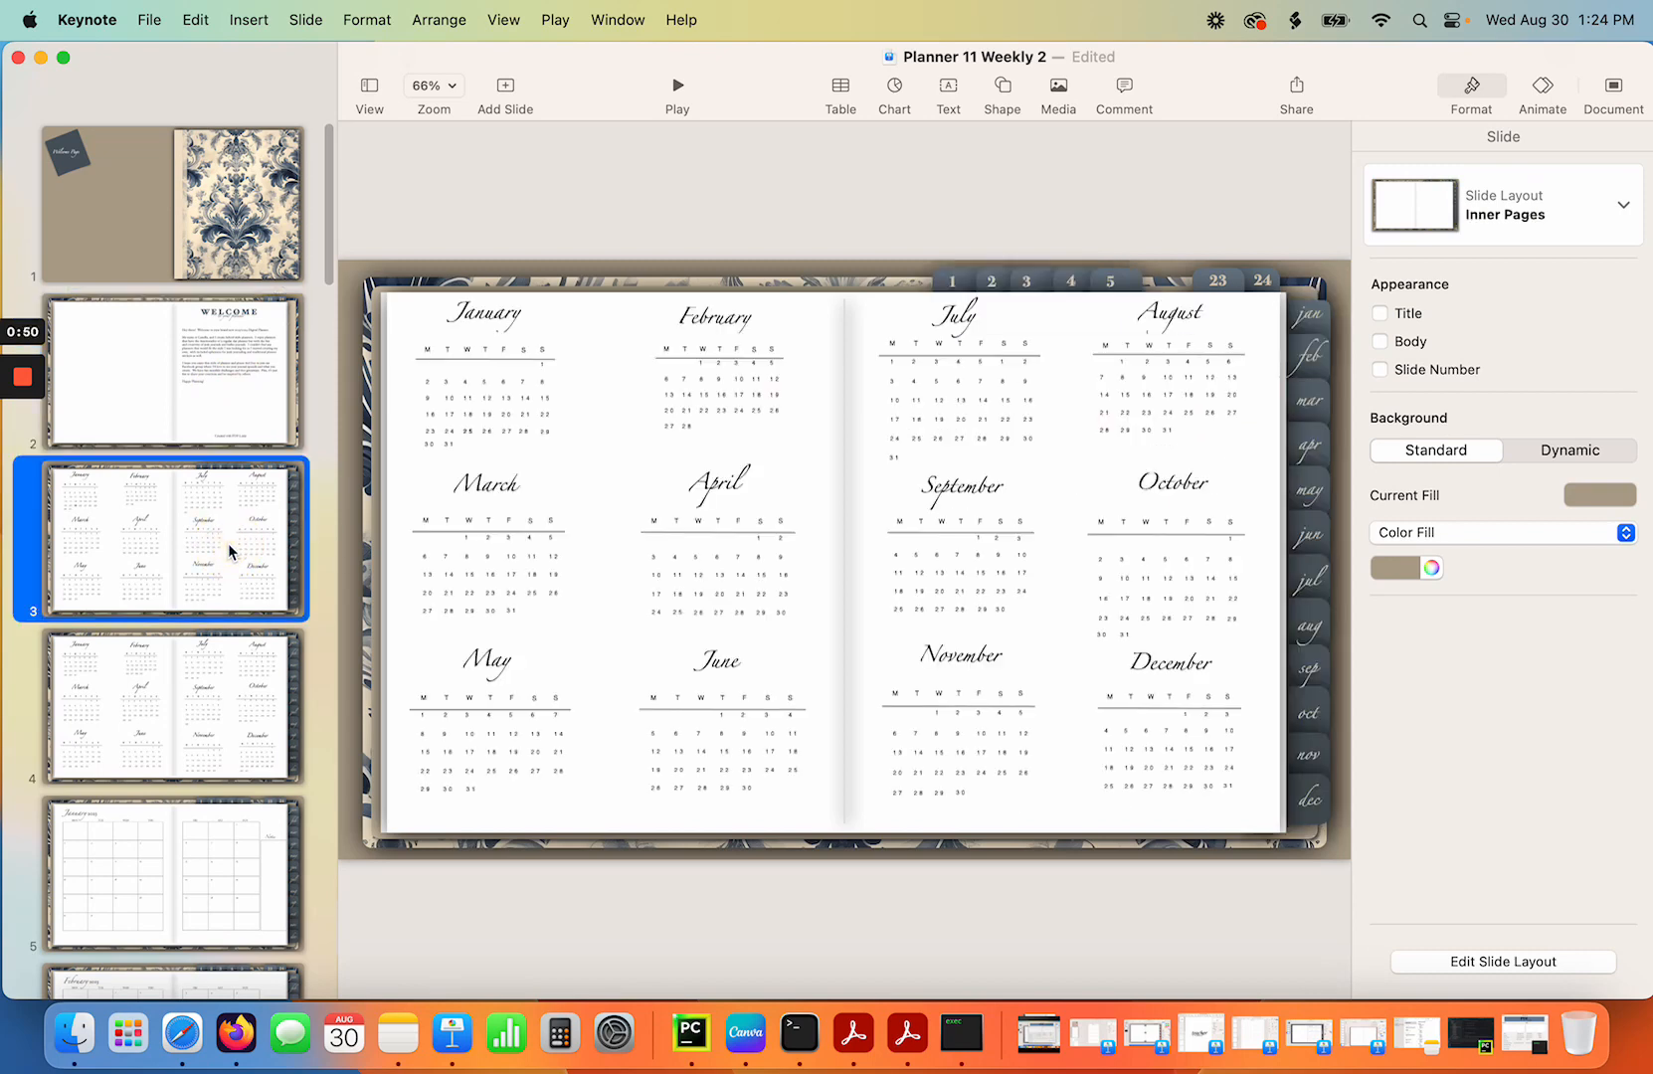
{"action": "left_click", "coordinate": [227, 746]}
{"action": "scroll", "coordinate": [228, 746], "scroll_direction": "down", "scroll_amount": 5}
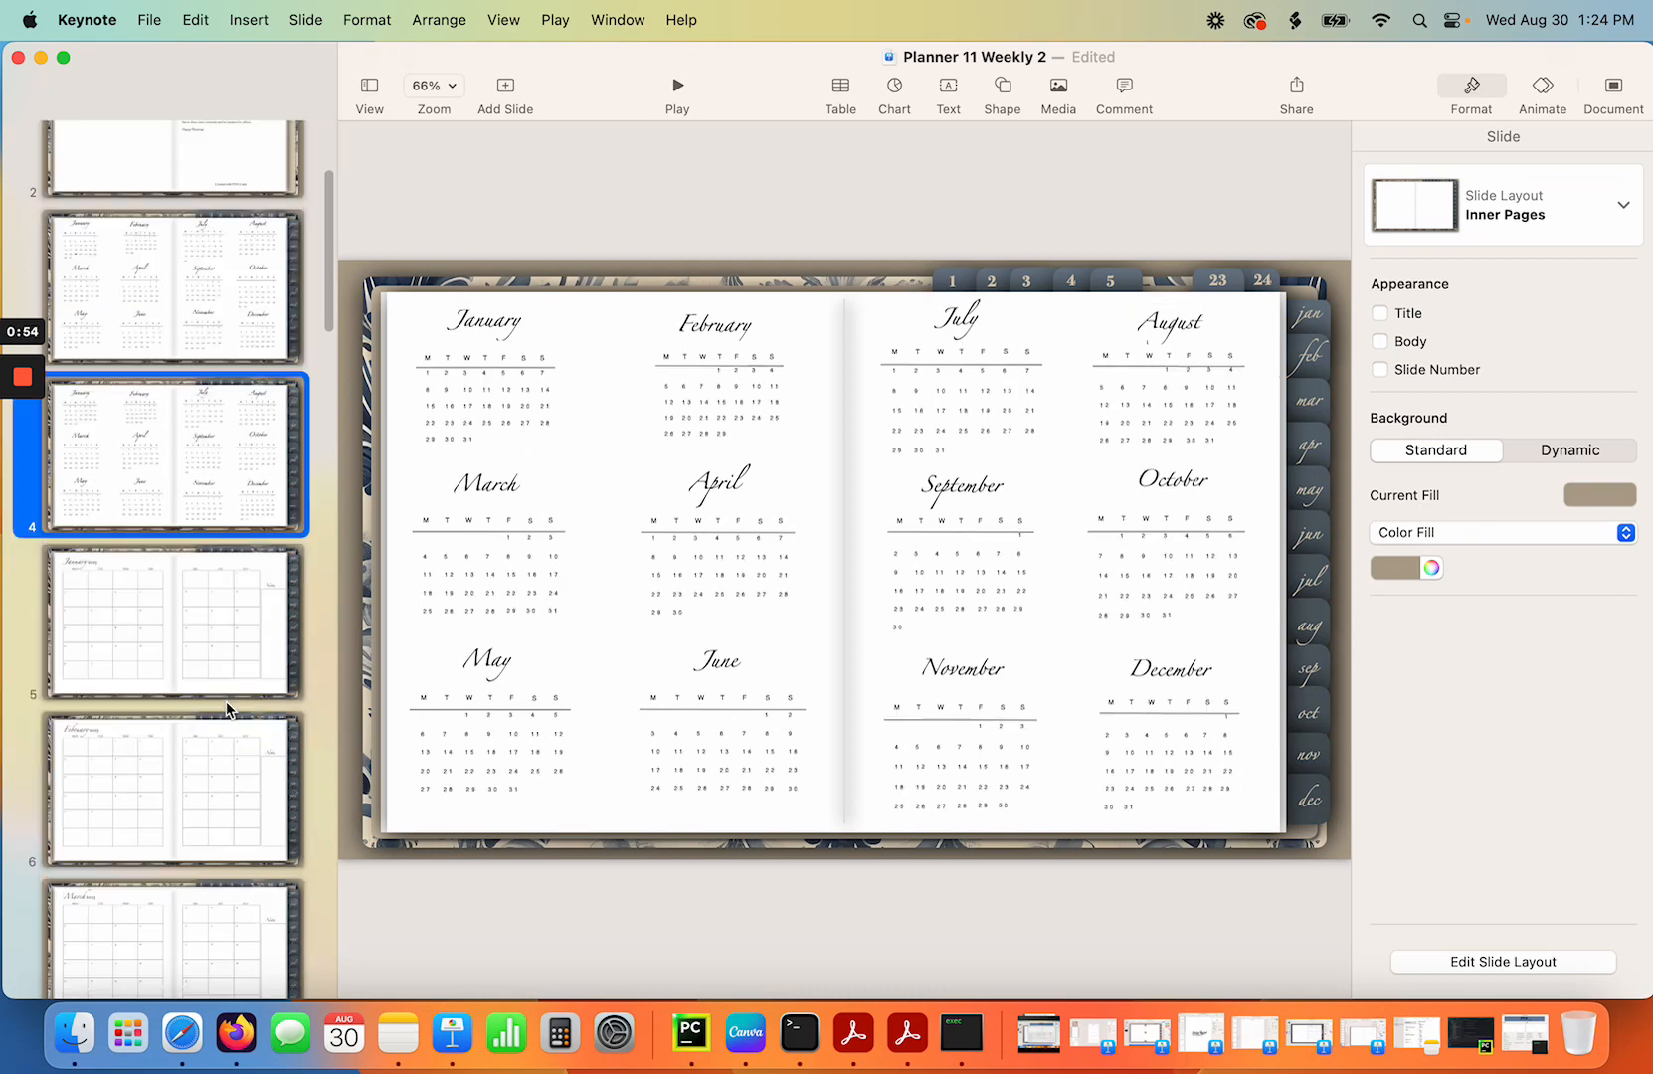
{"action": "left_click", "coordinate": [235, 613]}
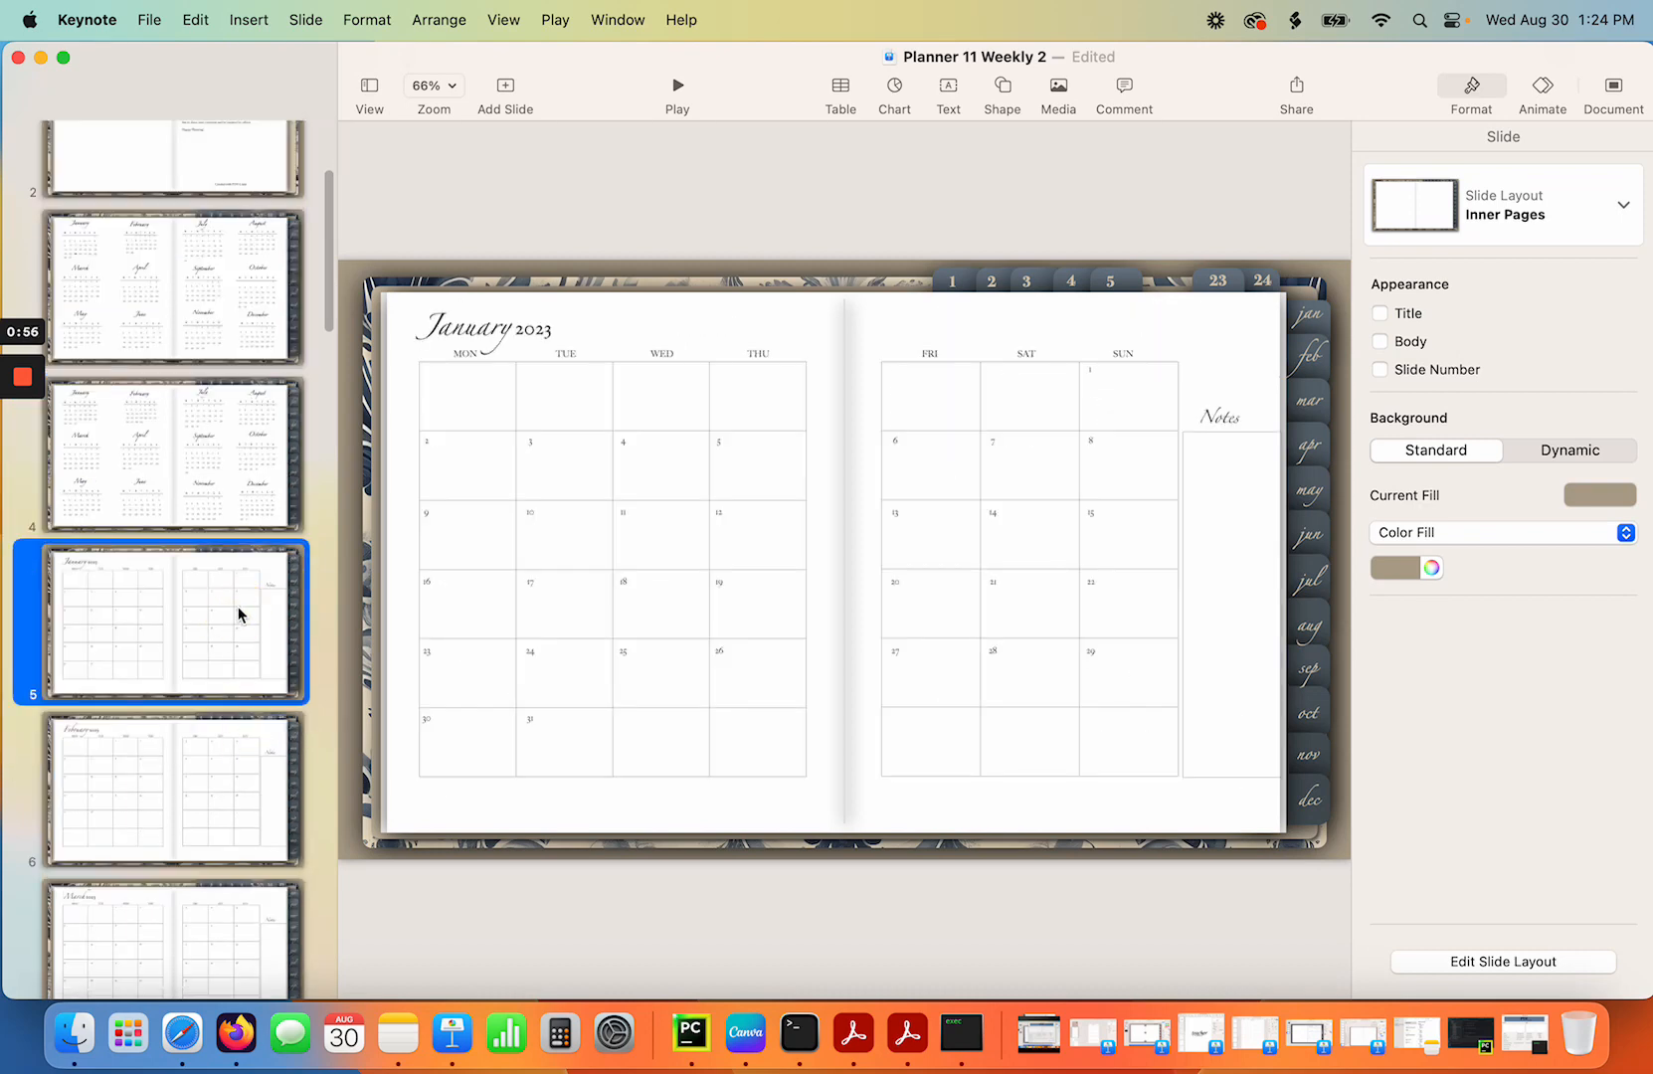
{"action": "scroll", "coordinate": [239, 614], "scroll_direction": "down", "scroll_amount": 15}
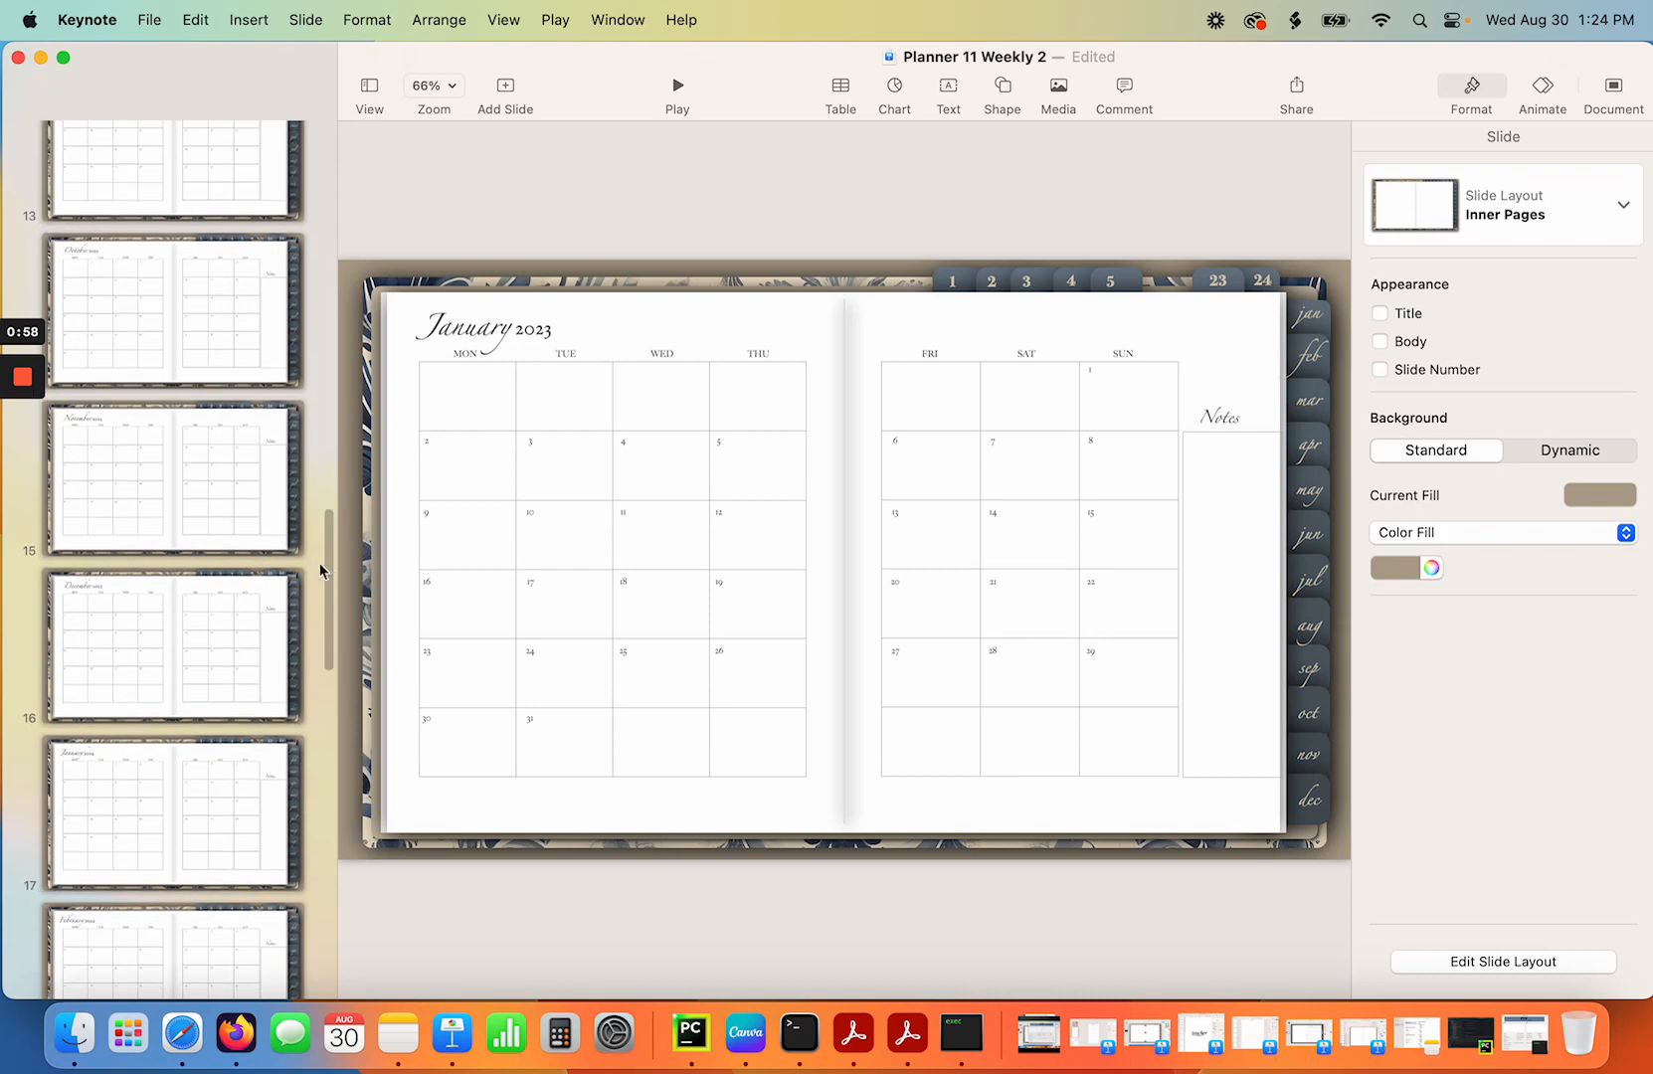
{"action": "left_click_drag", "start_coordinate": [334, 567], "coordinate": [328, 920]}
{"action": "left_click", "coordinate": [244, 919]}
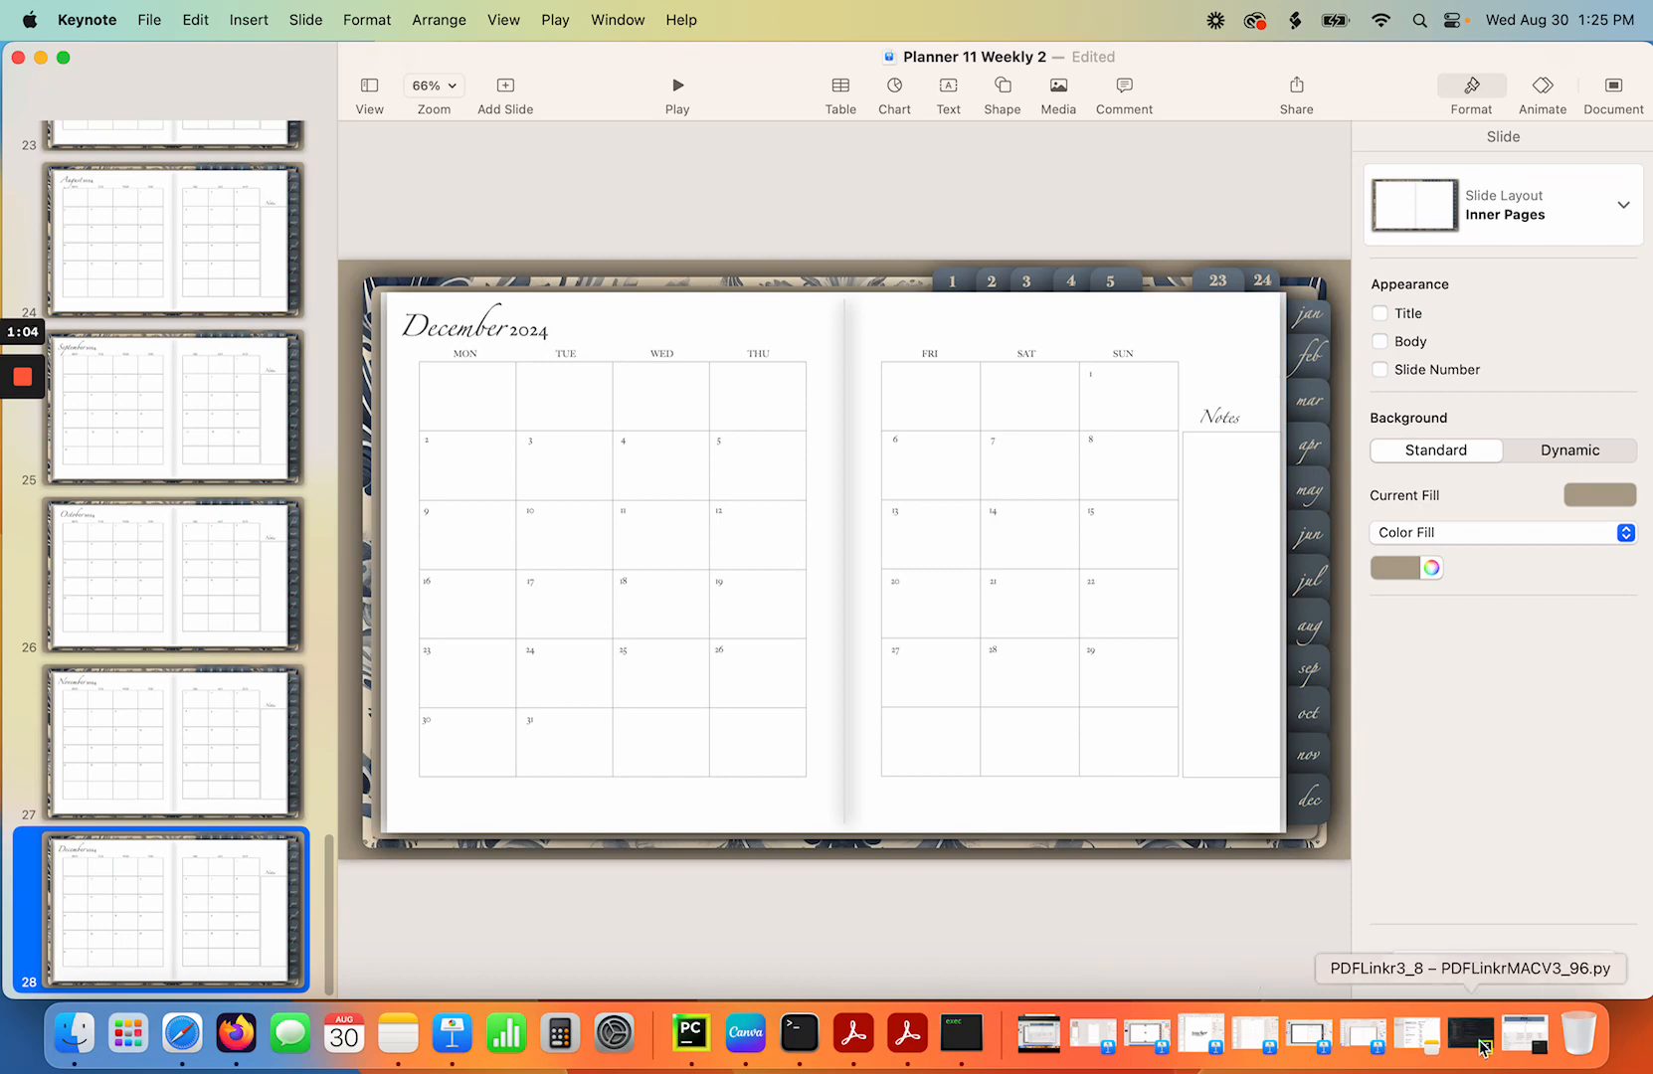
Bring up the PDF Linker window to view its options and return to the Keynote planner.
{"action": "left_click", "coordinate": [1524, 1034]}
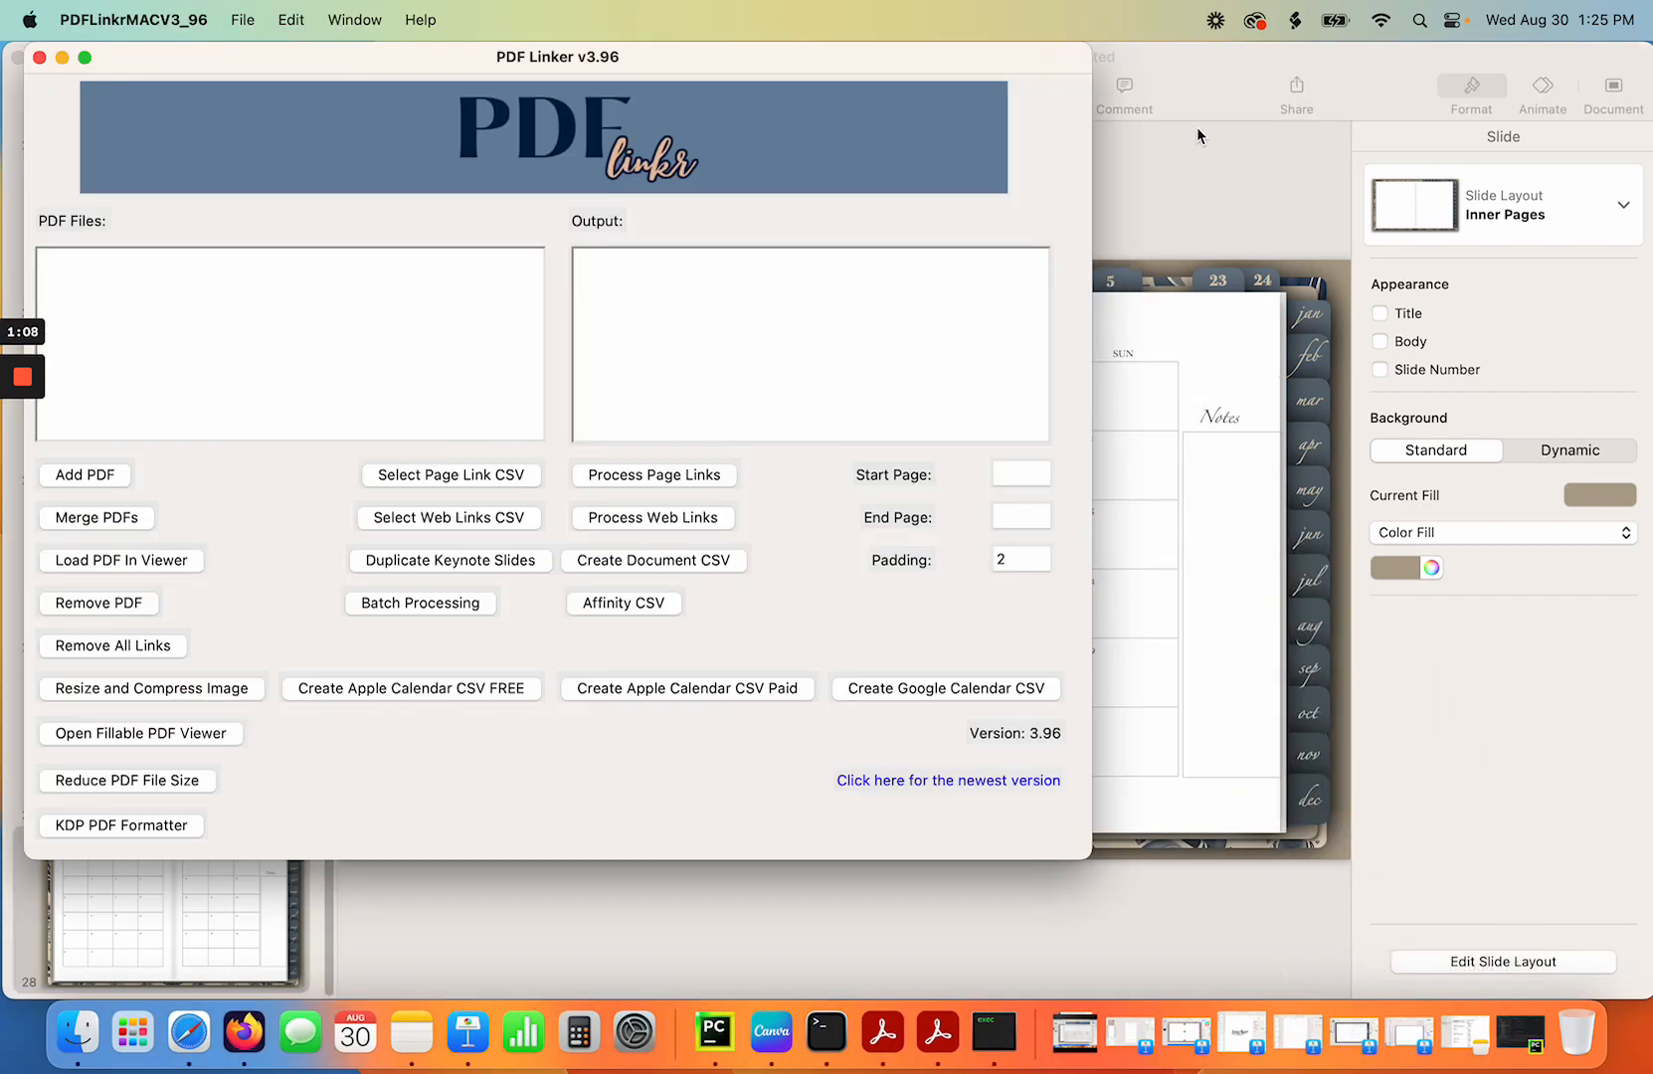
{"action": "left_click", "coordinate": [1190, 99]}
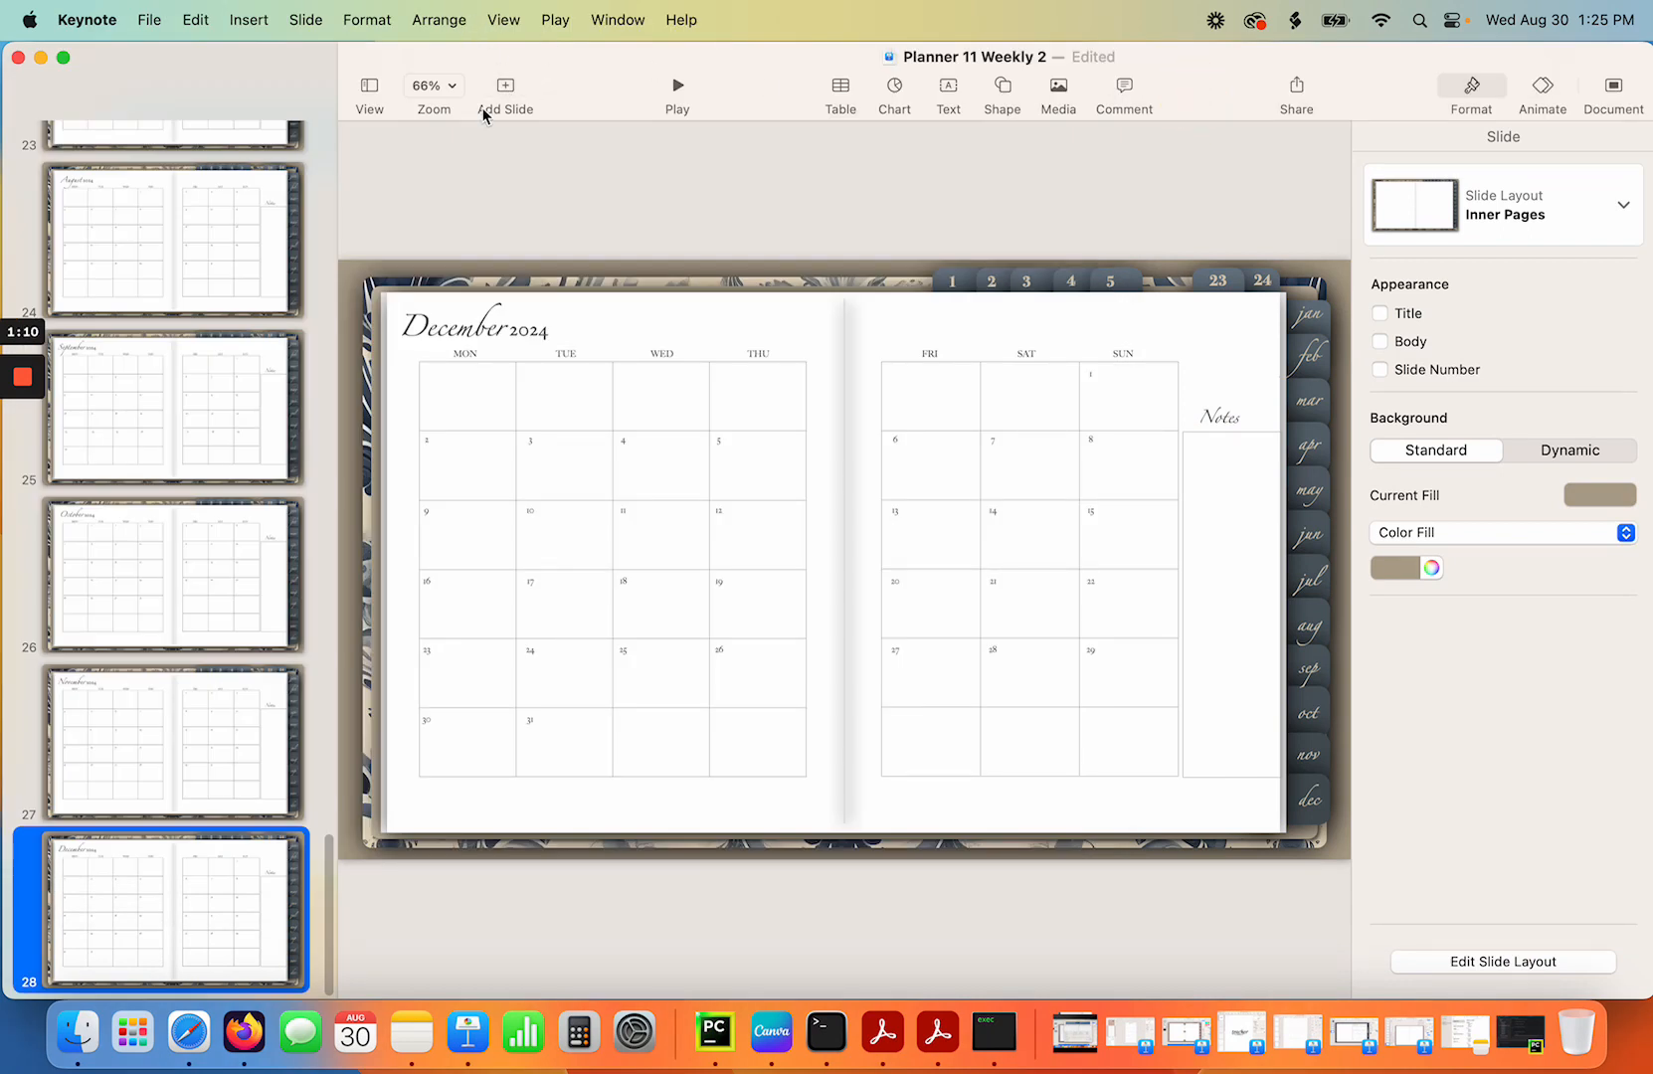
Add a new slide after the December 2024 page and apply the WEEKLY 2 layout to it.
{"action": "left_click", "coordinate": [306, 20]}
{"action": "left_click", "coordinate": [324, 60]}
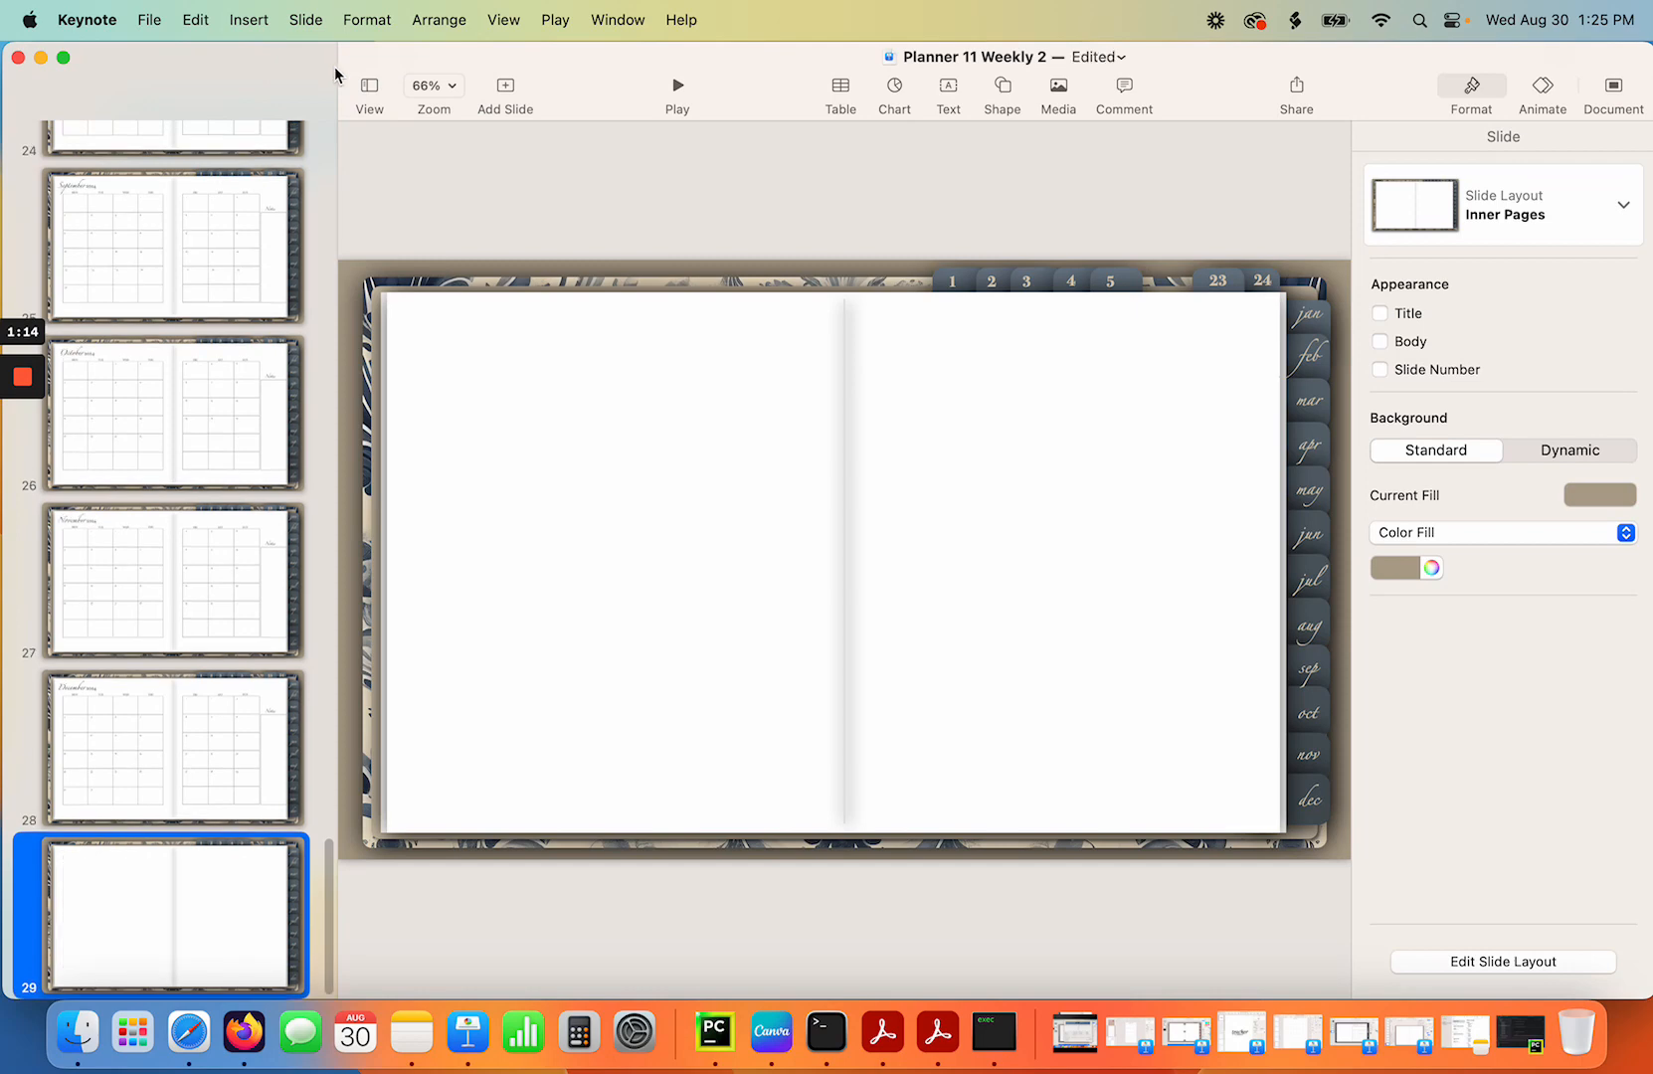
{"action": "left_click", "coordinate": [1497, 199]}
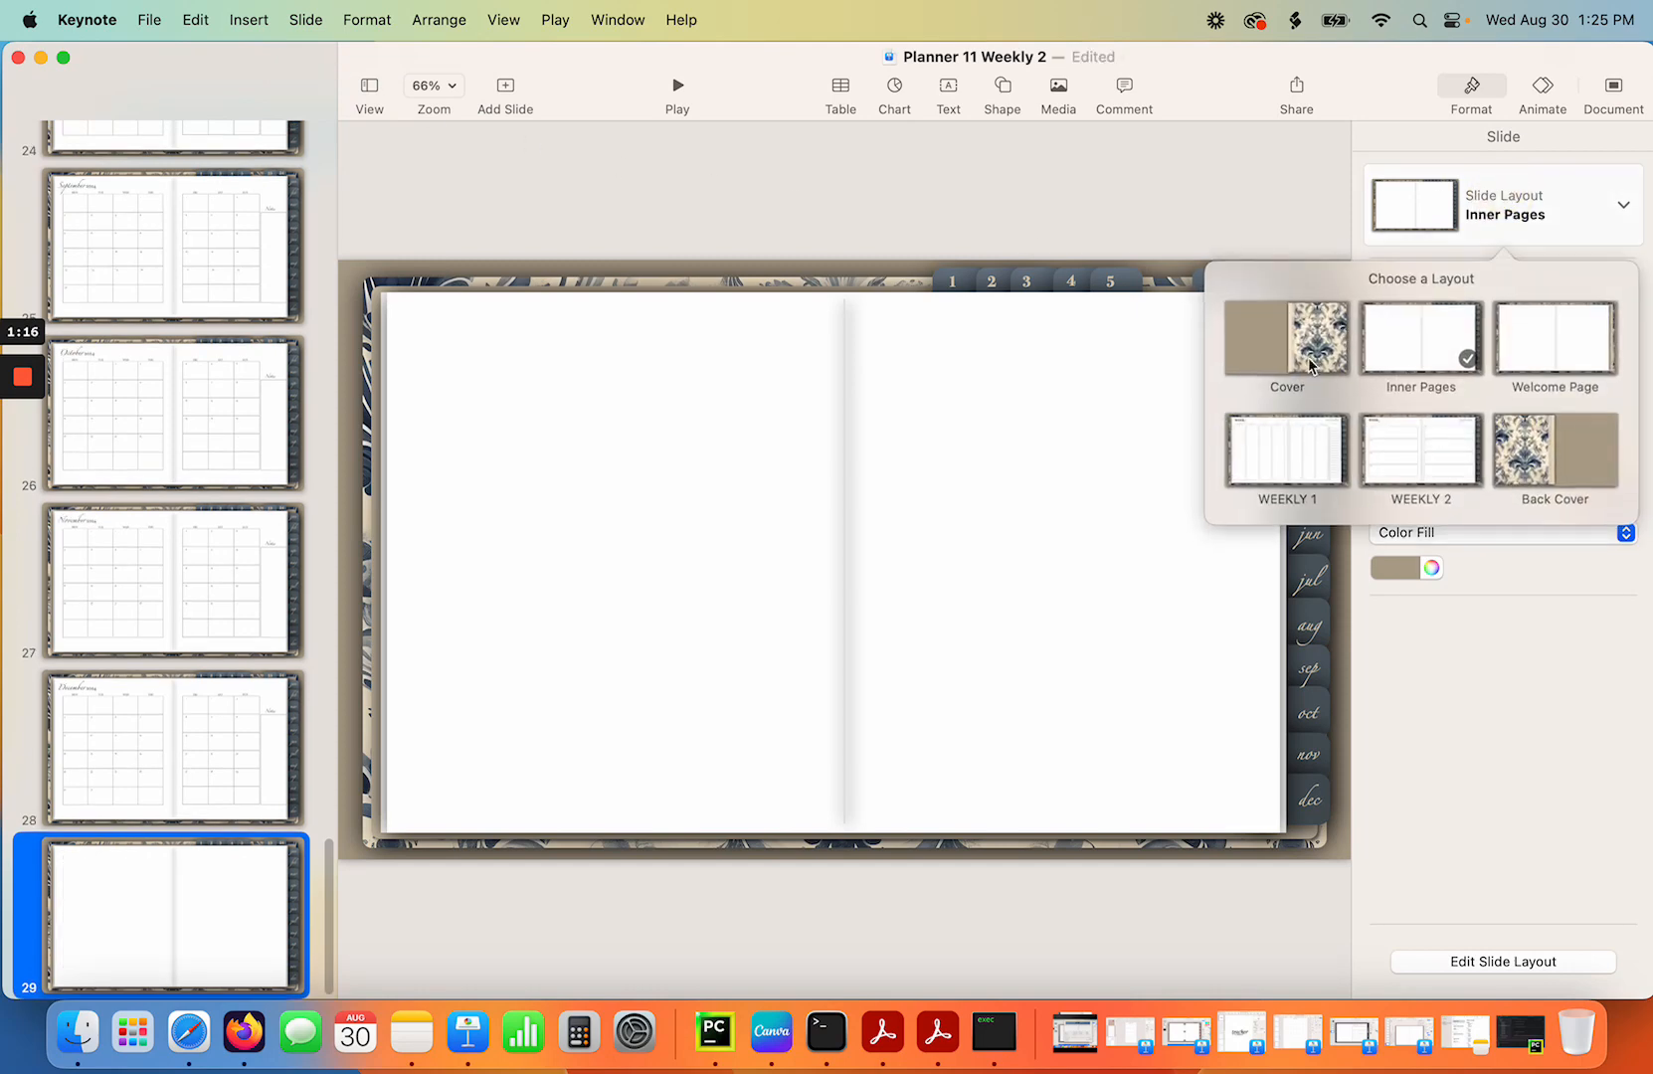
{"action": "left_click", "coordinate": [1441, 456]}
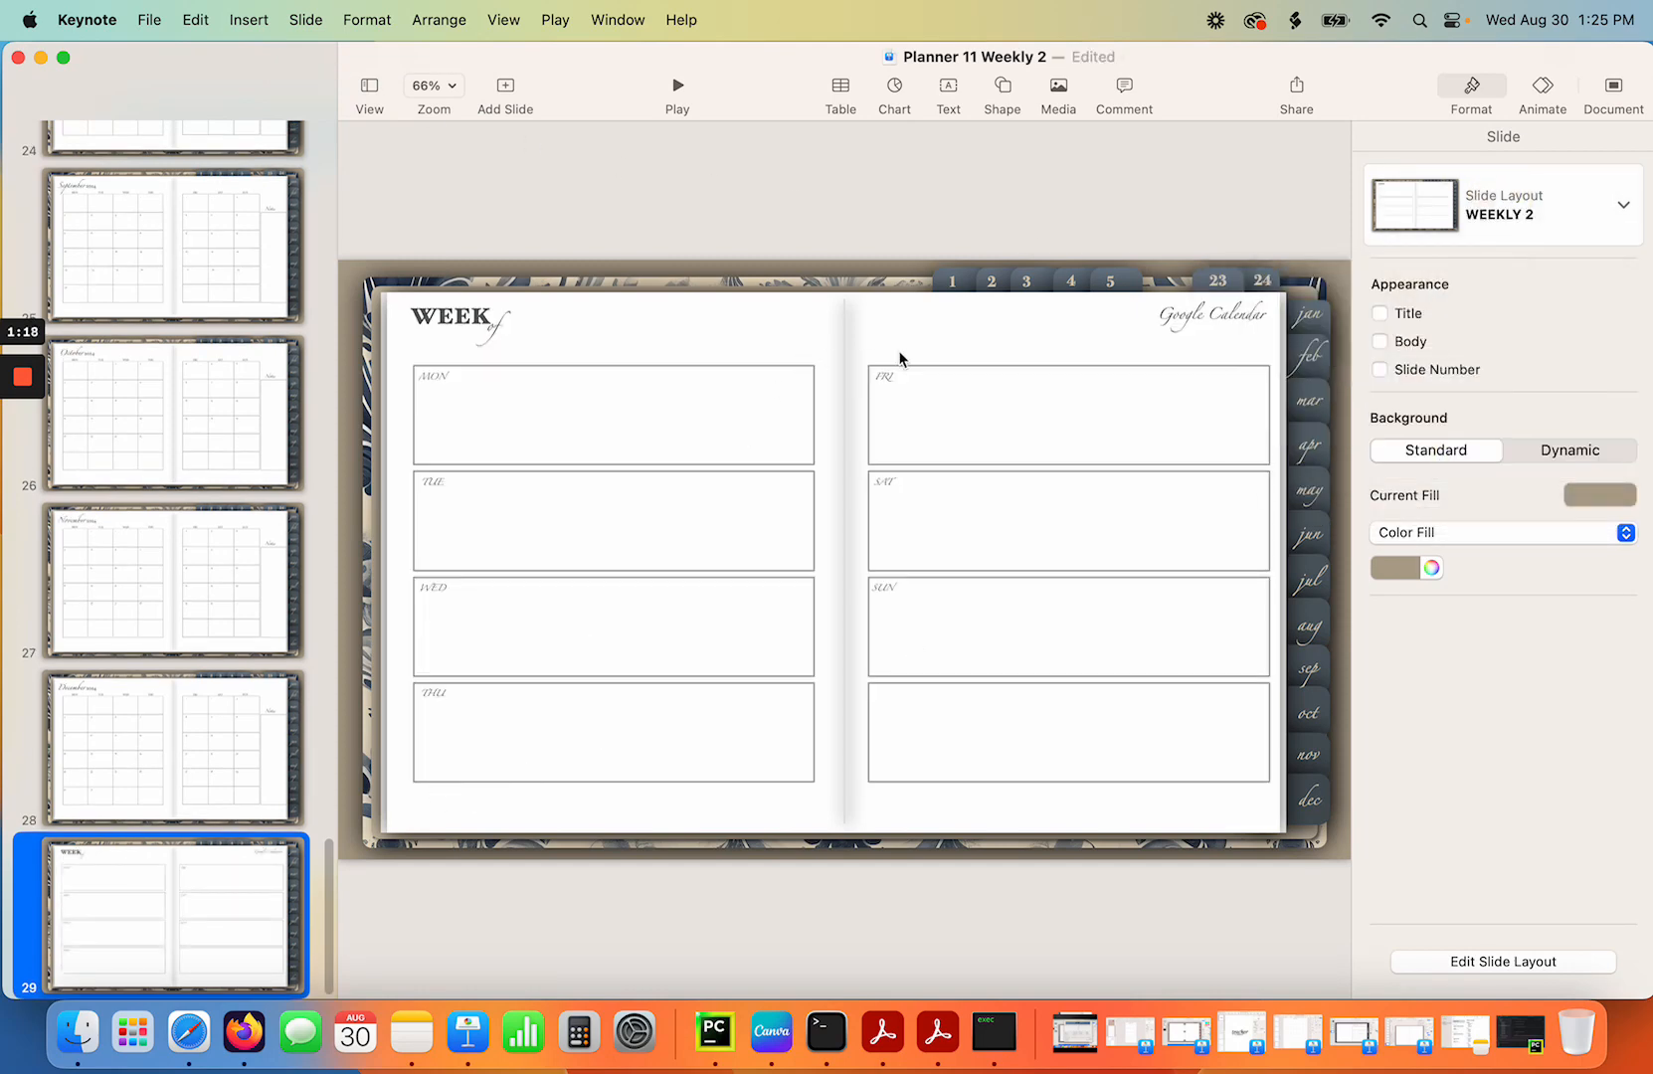
{"action": "left_click", "coordinate": [1037, 336]}
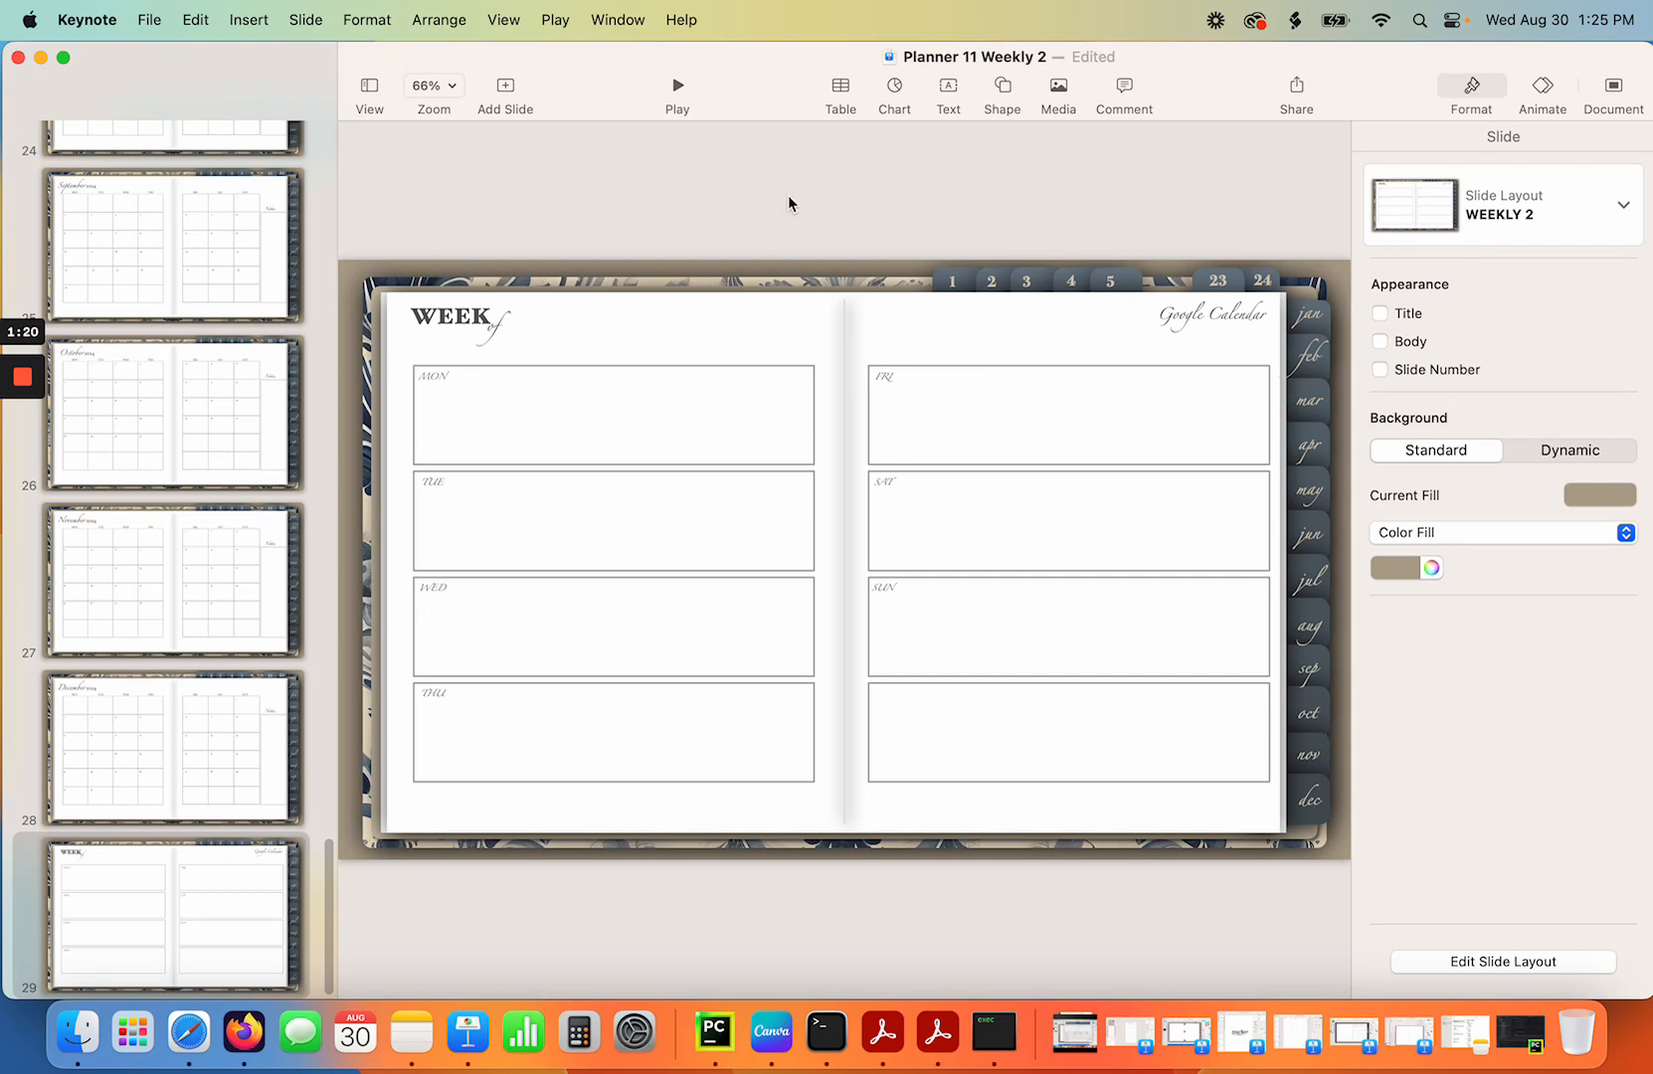
Add a text box reading "Date" to the weekly slide and place it beside the WEEK of heading.
{"action": "left_click", "coordinate": [948, 91]}
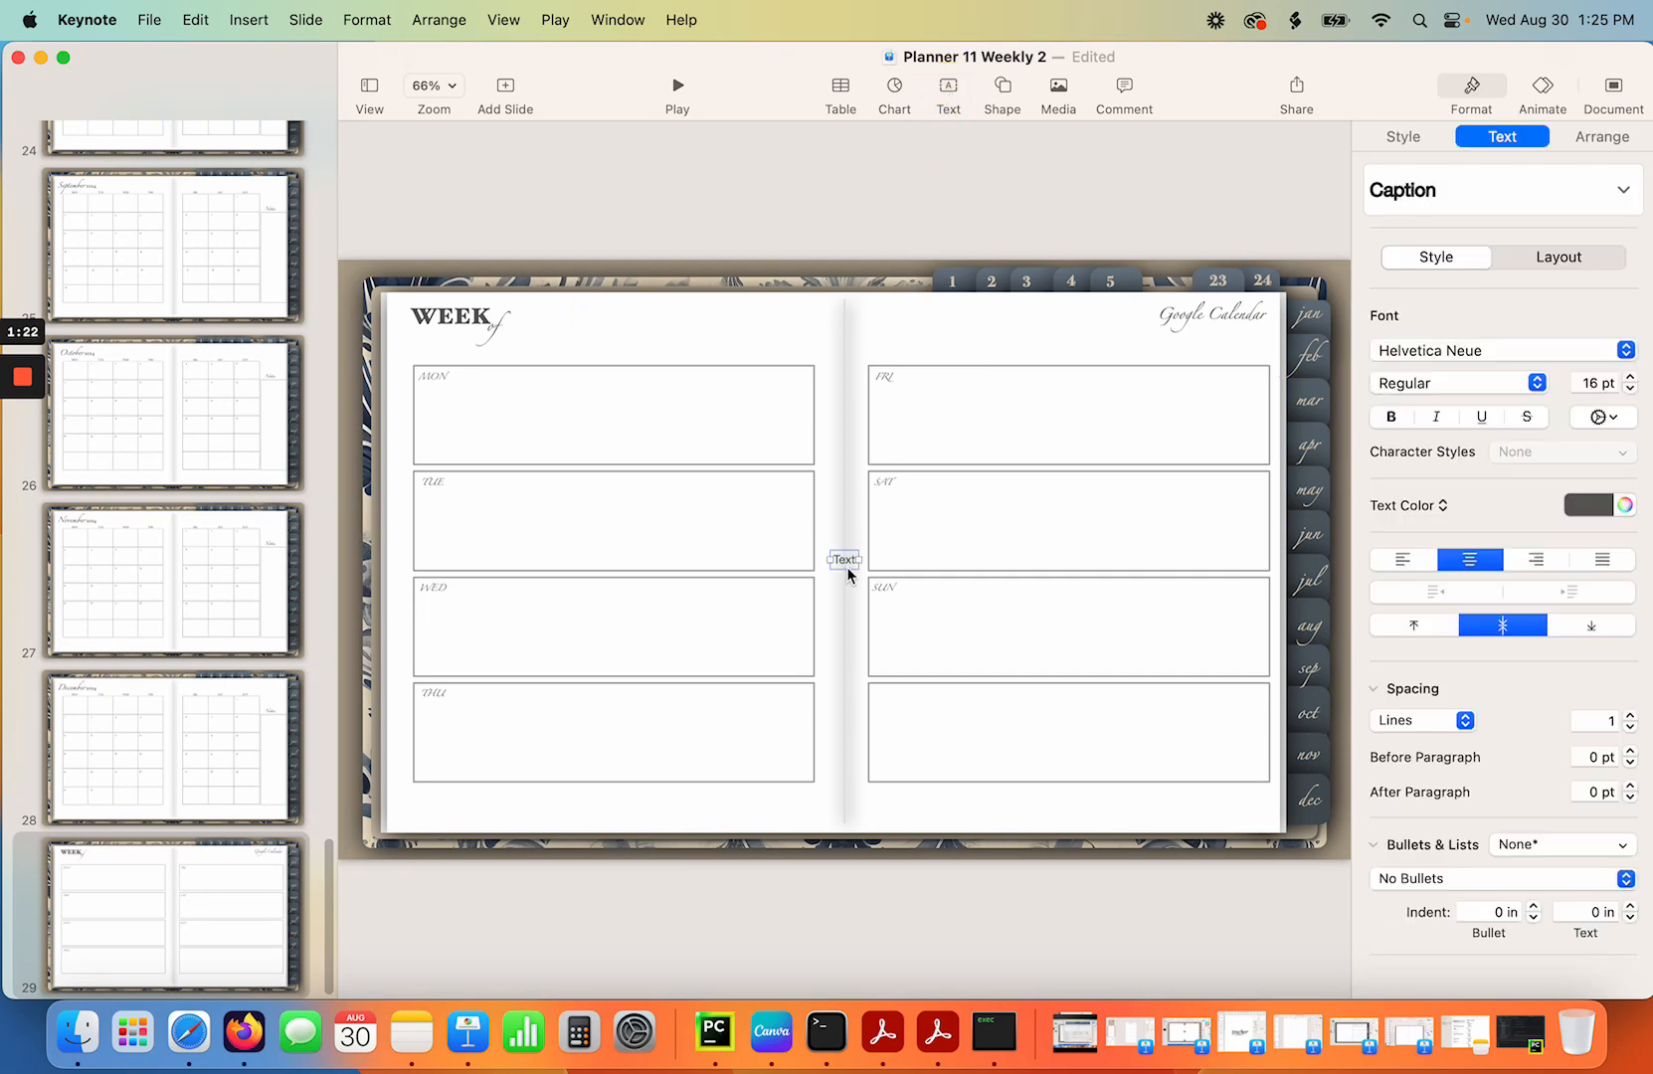
{"action": "left_click_drag", "start_coordinate": [843, 559], "coordinate": [574, 325]}
{"action": "left_click", "coordinate": [575, 322]}
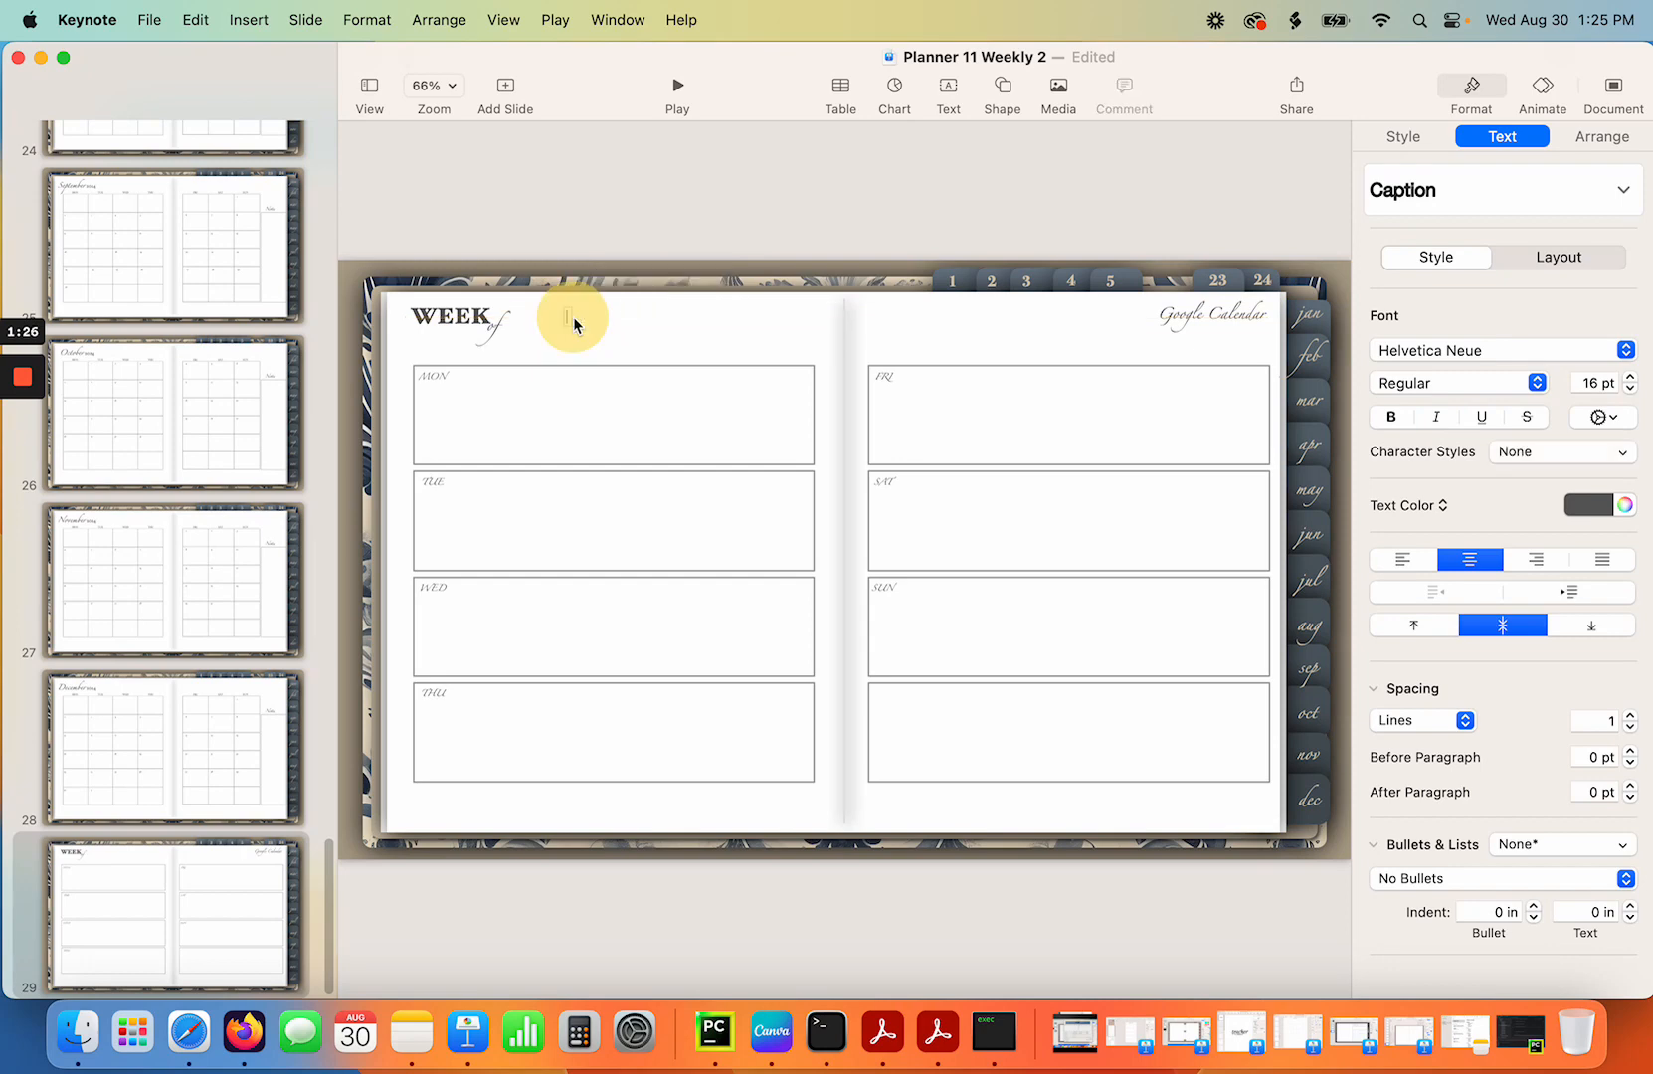
{"action": "type", "text": "Dat"}
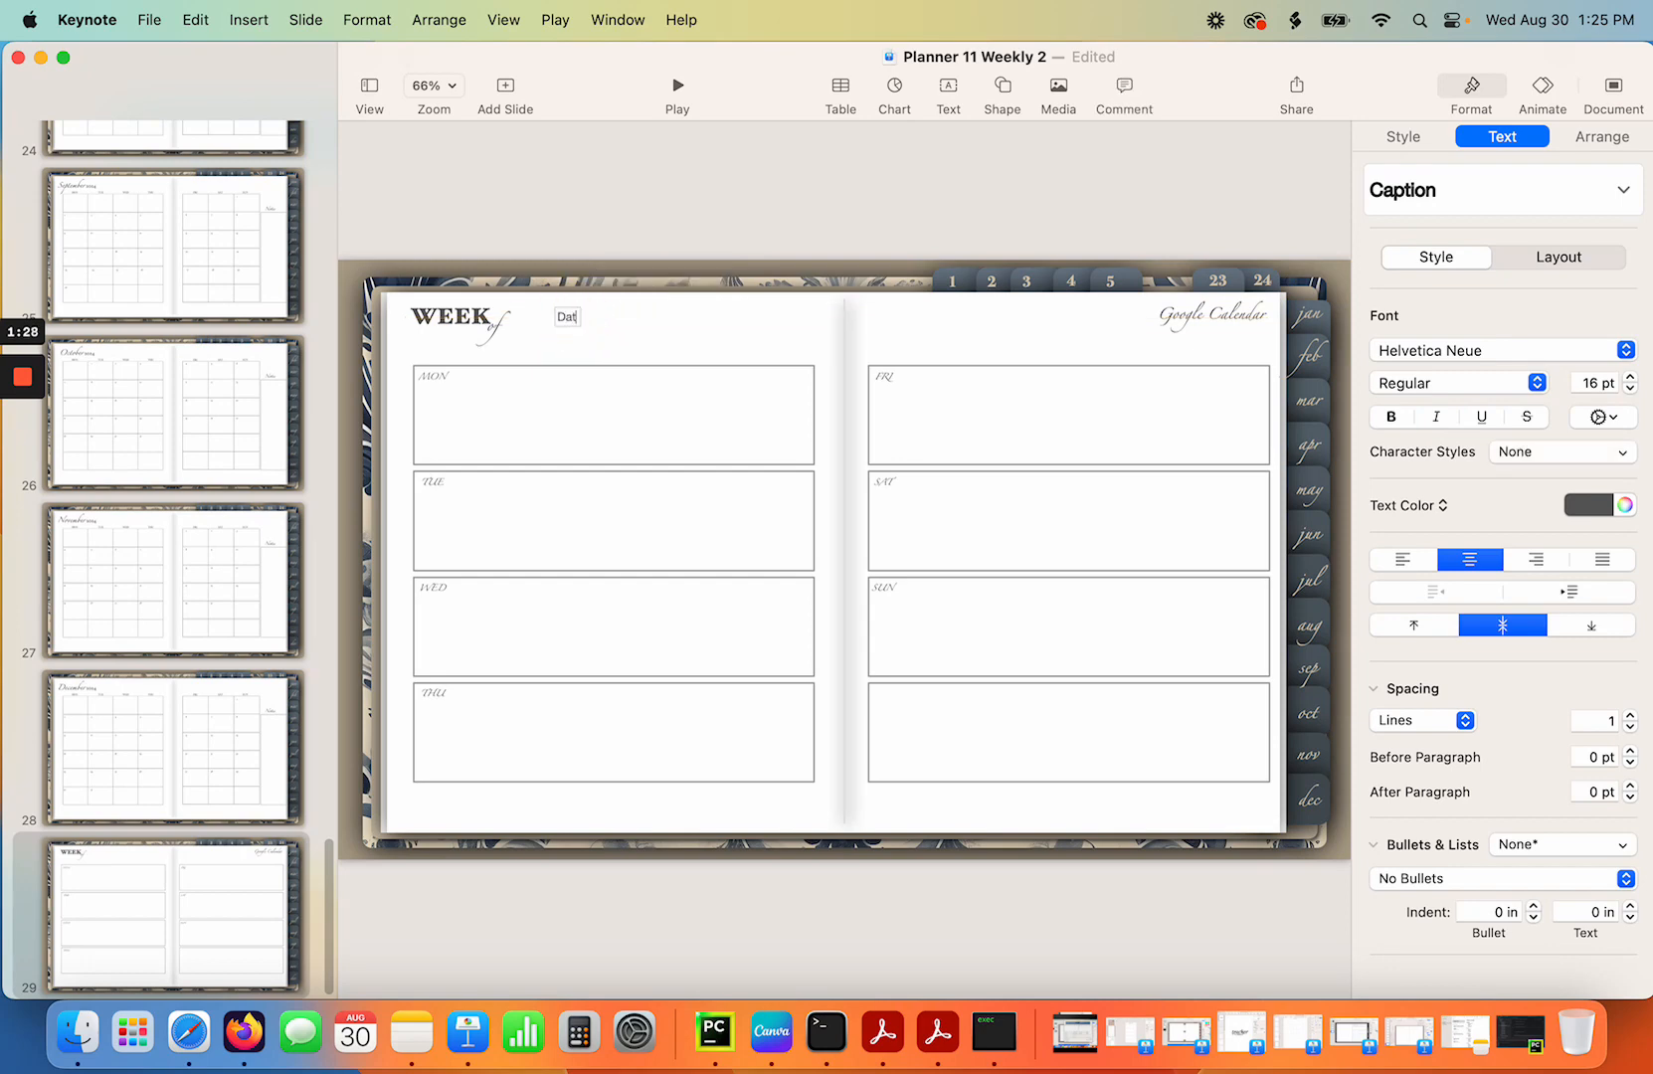
{"action": "type", "text": "e"}
{"action": "left_click", "coordinate": [573, 342]}
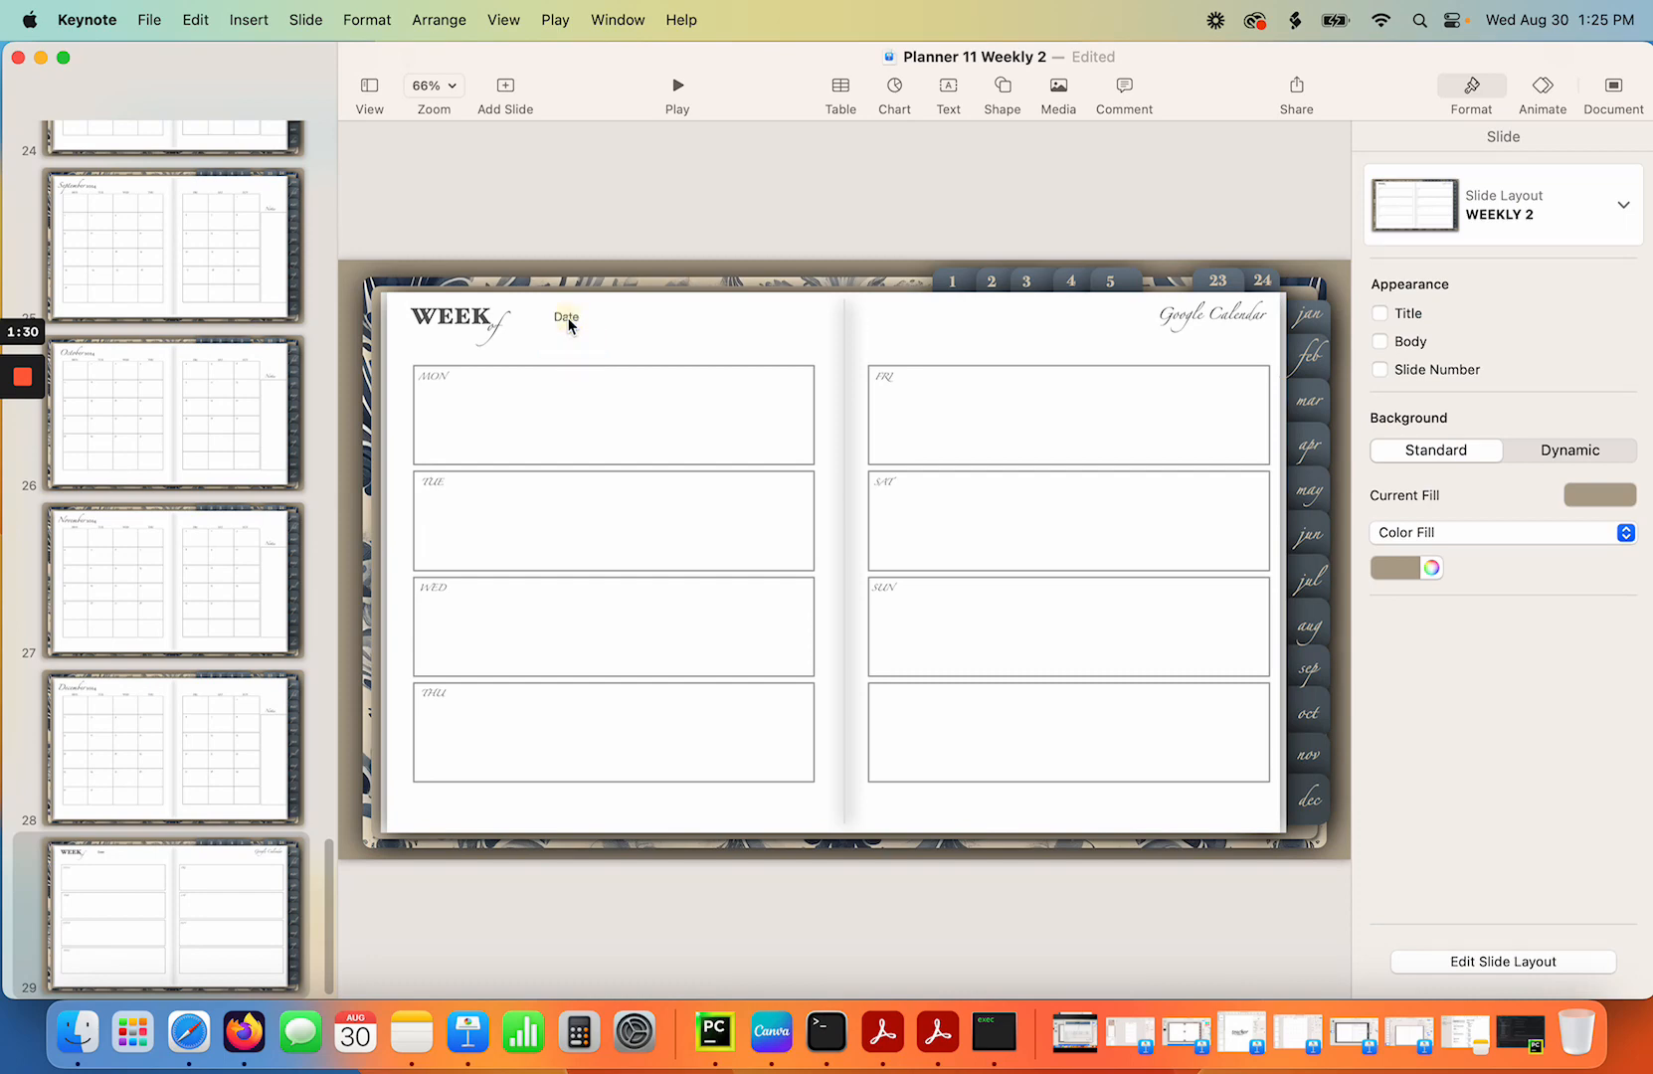
{"action": "left_click_drag", "start_coordinate": [561, 322], "coordinate": [653, 323]}
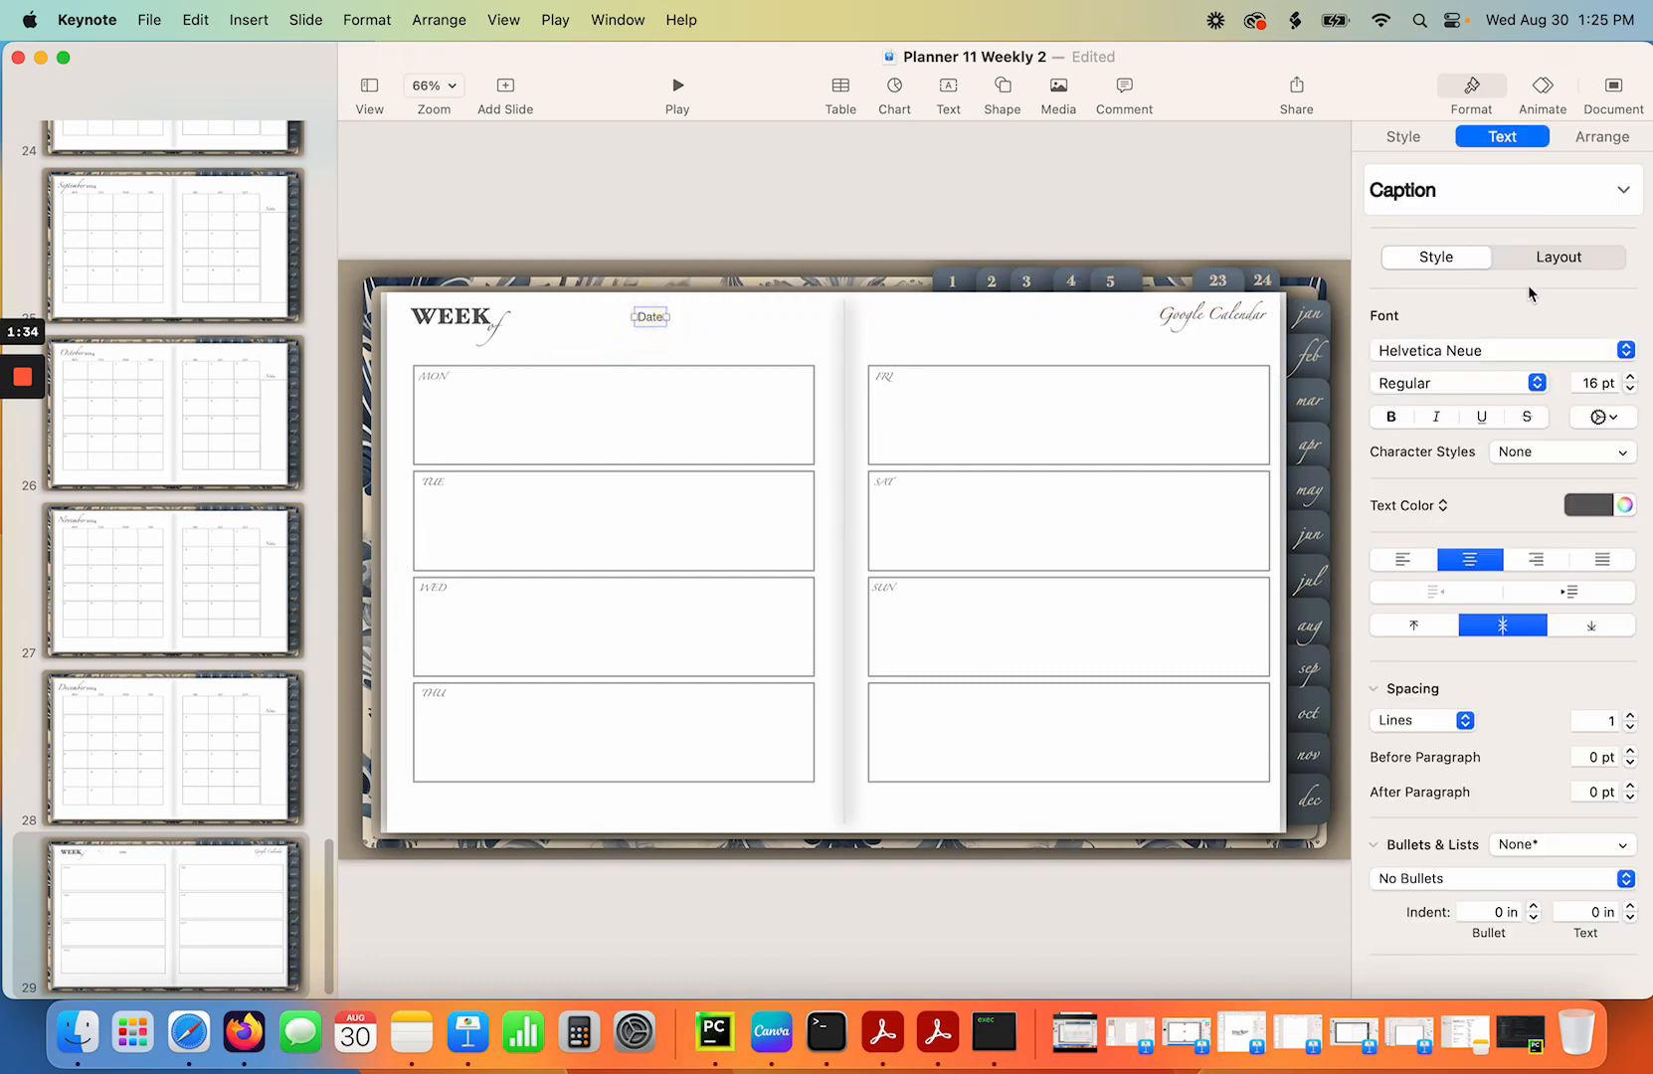
Format the Date text in Zapfino at 12 pt and nudge it into line with the WEEK of heading.
{"action": "left_click", "coordinate": [1498, 351]}
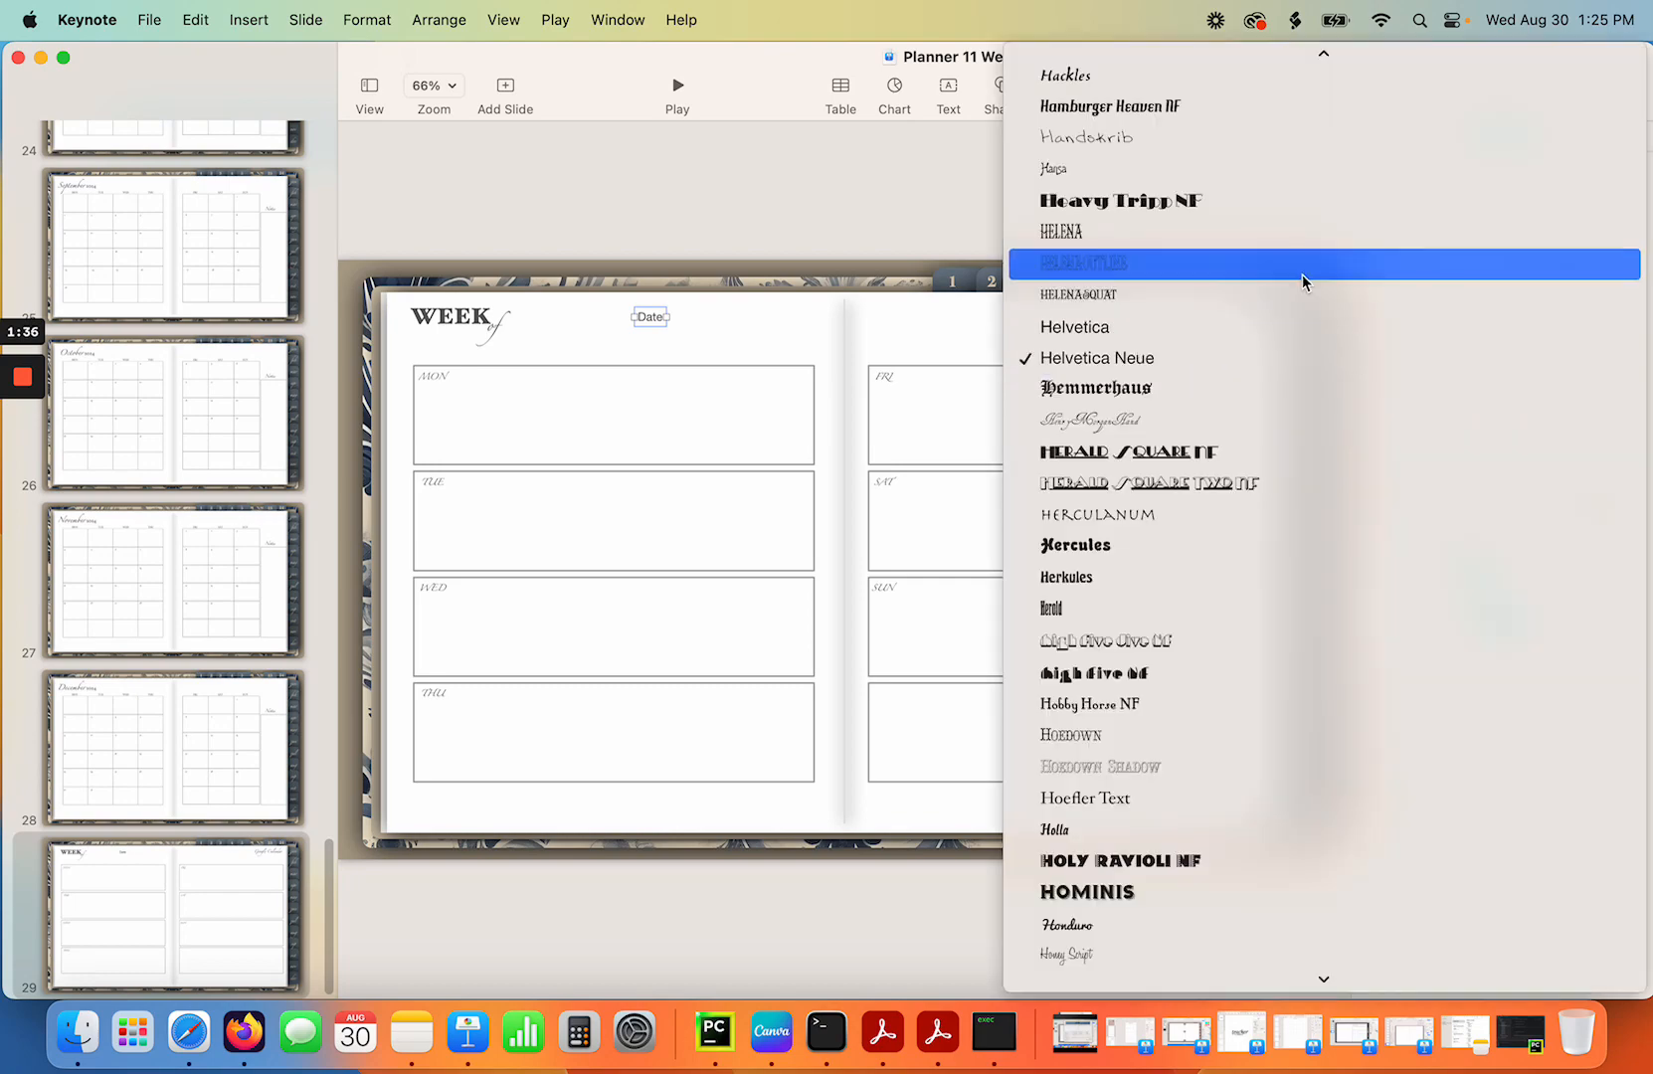
{"action": "scroll", "coordinate": [1302, 279], "scroll_direction": "up", "scroll_amount": 10}
{"action": "scroll", "coordinate": [1303, 278], "scroll_direction": "up", "scroll_amount": 20}
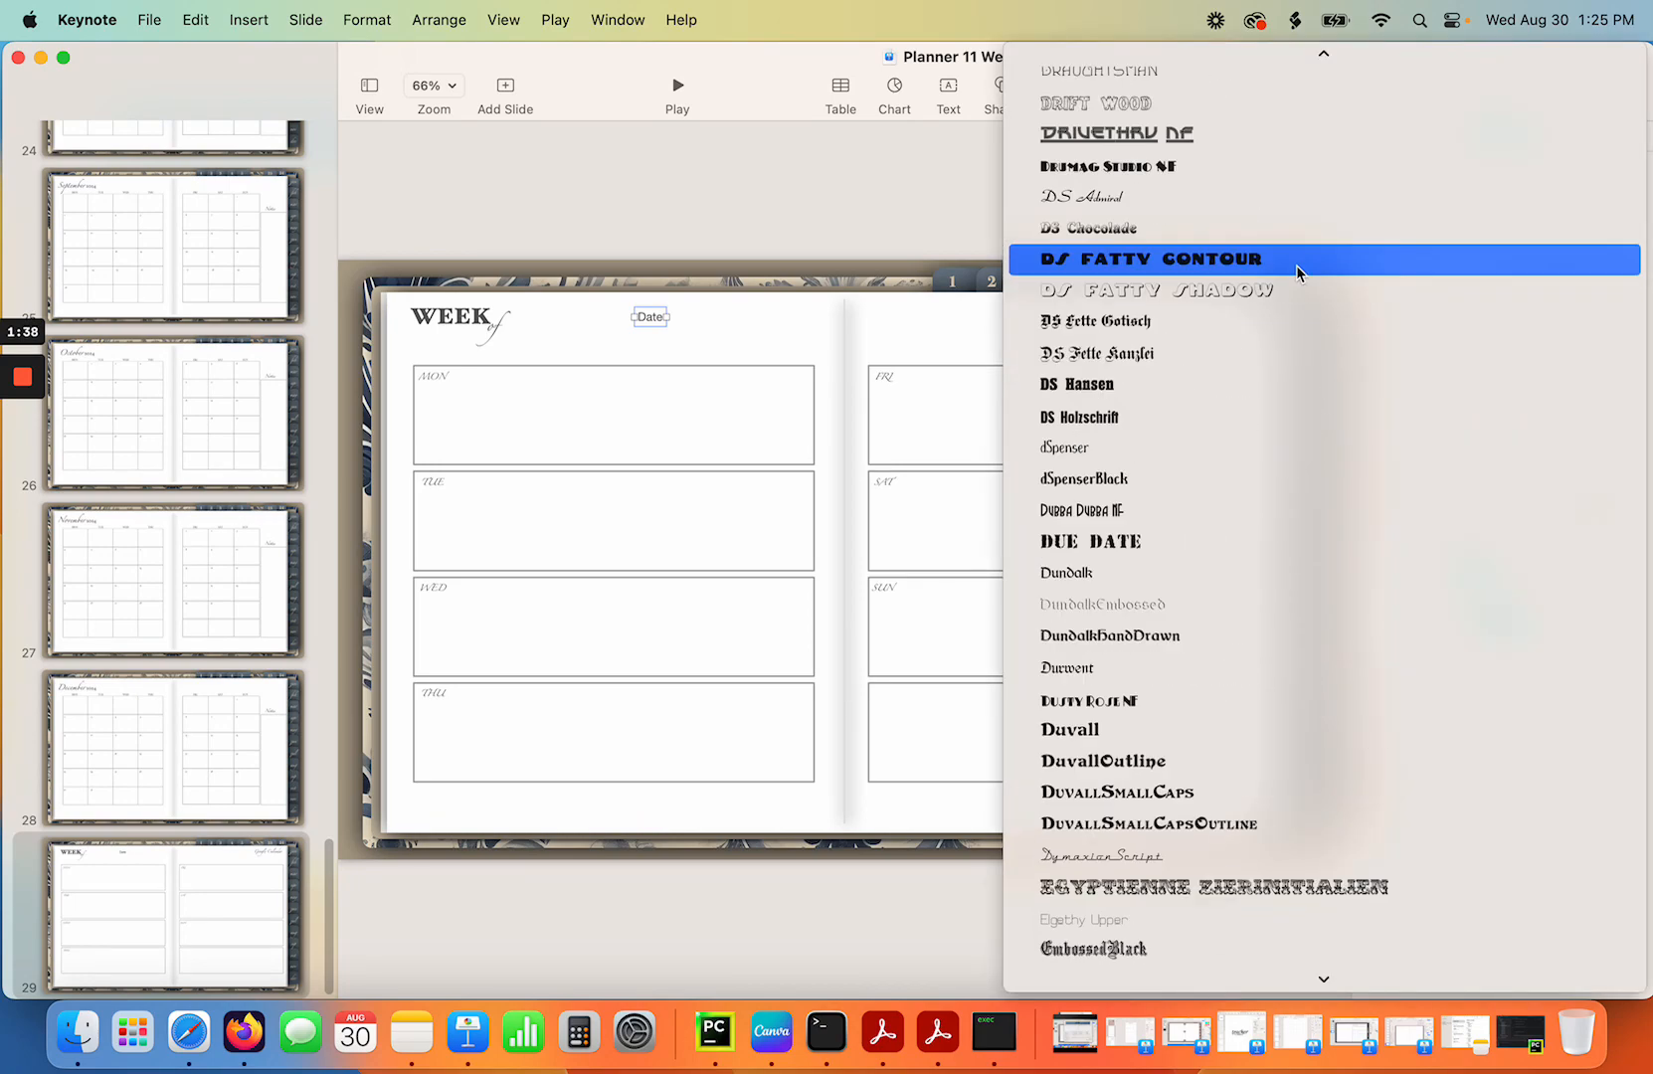
{"action": "scroll", "coordinate": [1295, 271], "scroll_direction": "up", "scroll_amount": 20}
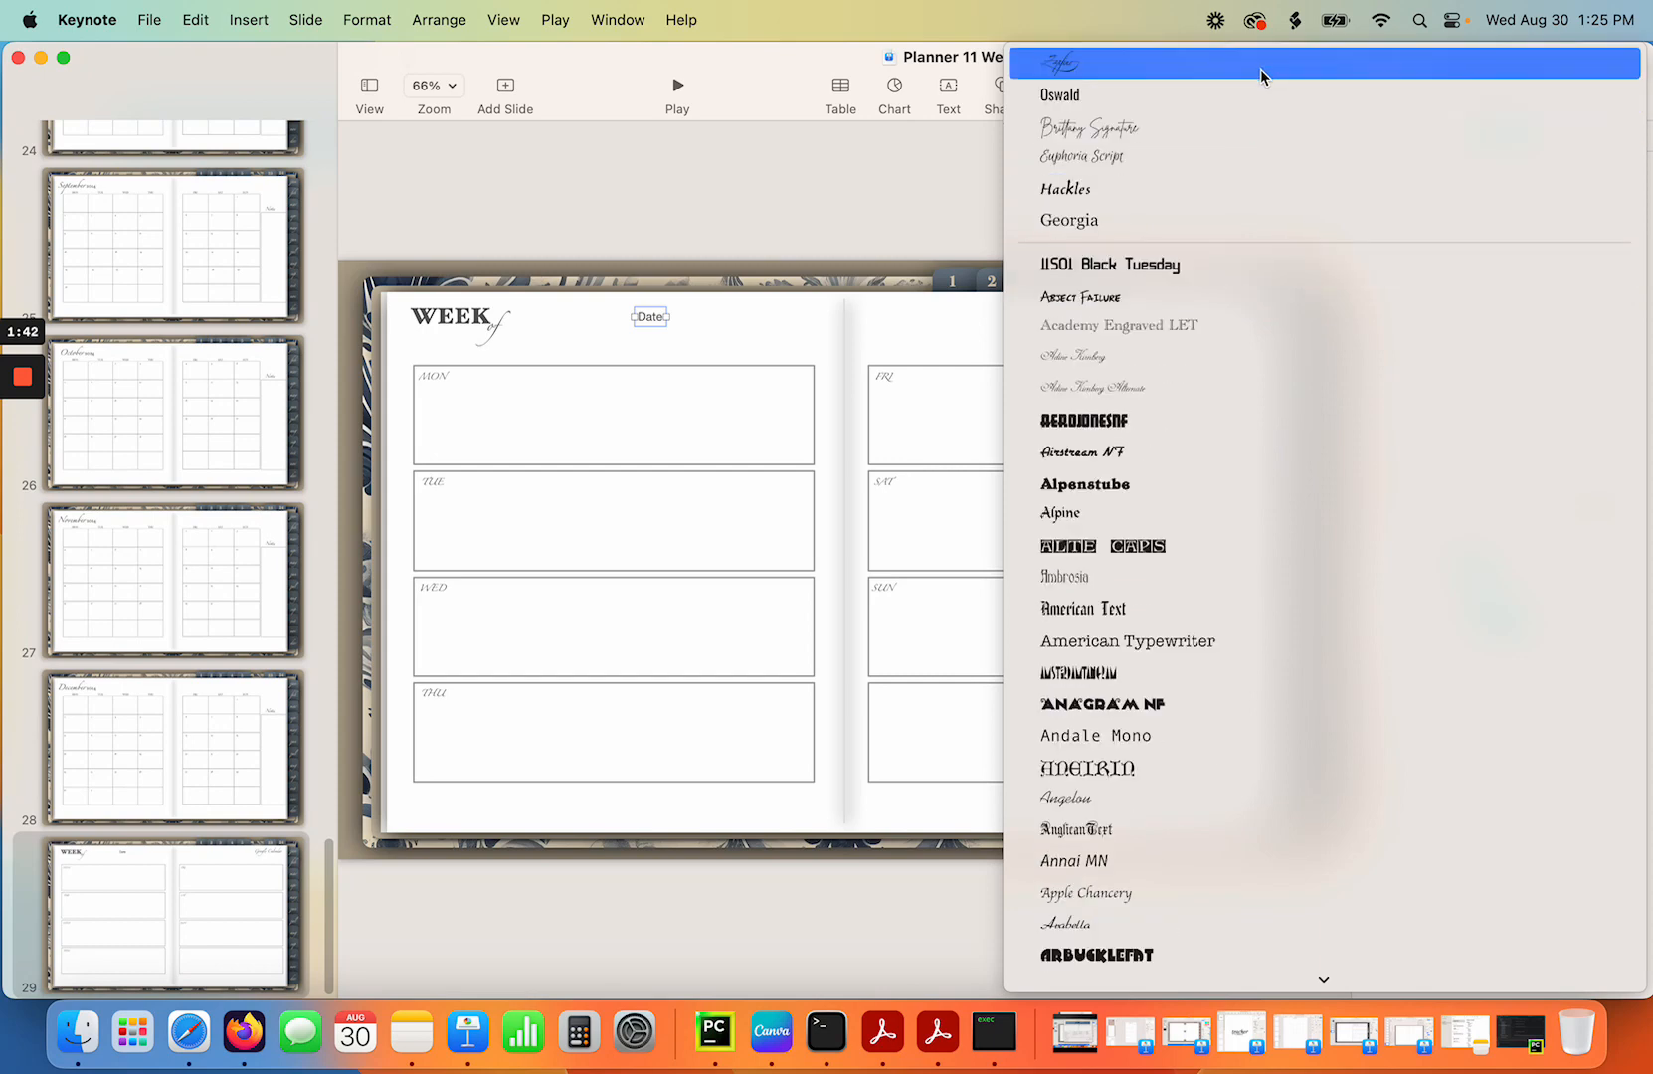
{"action": "left_click", "coordinate": [1257, 67]}
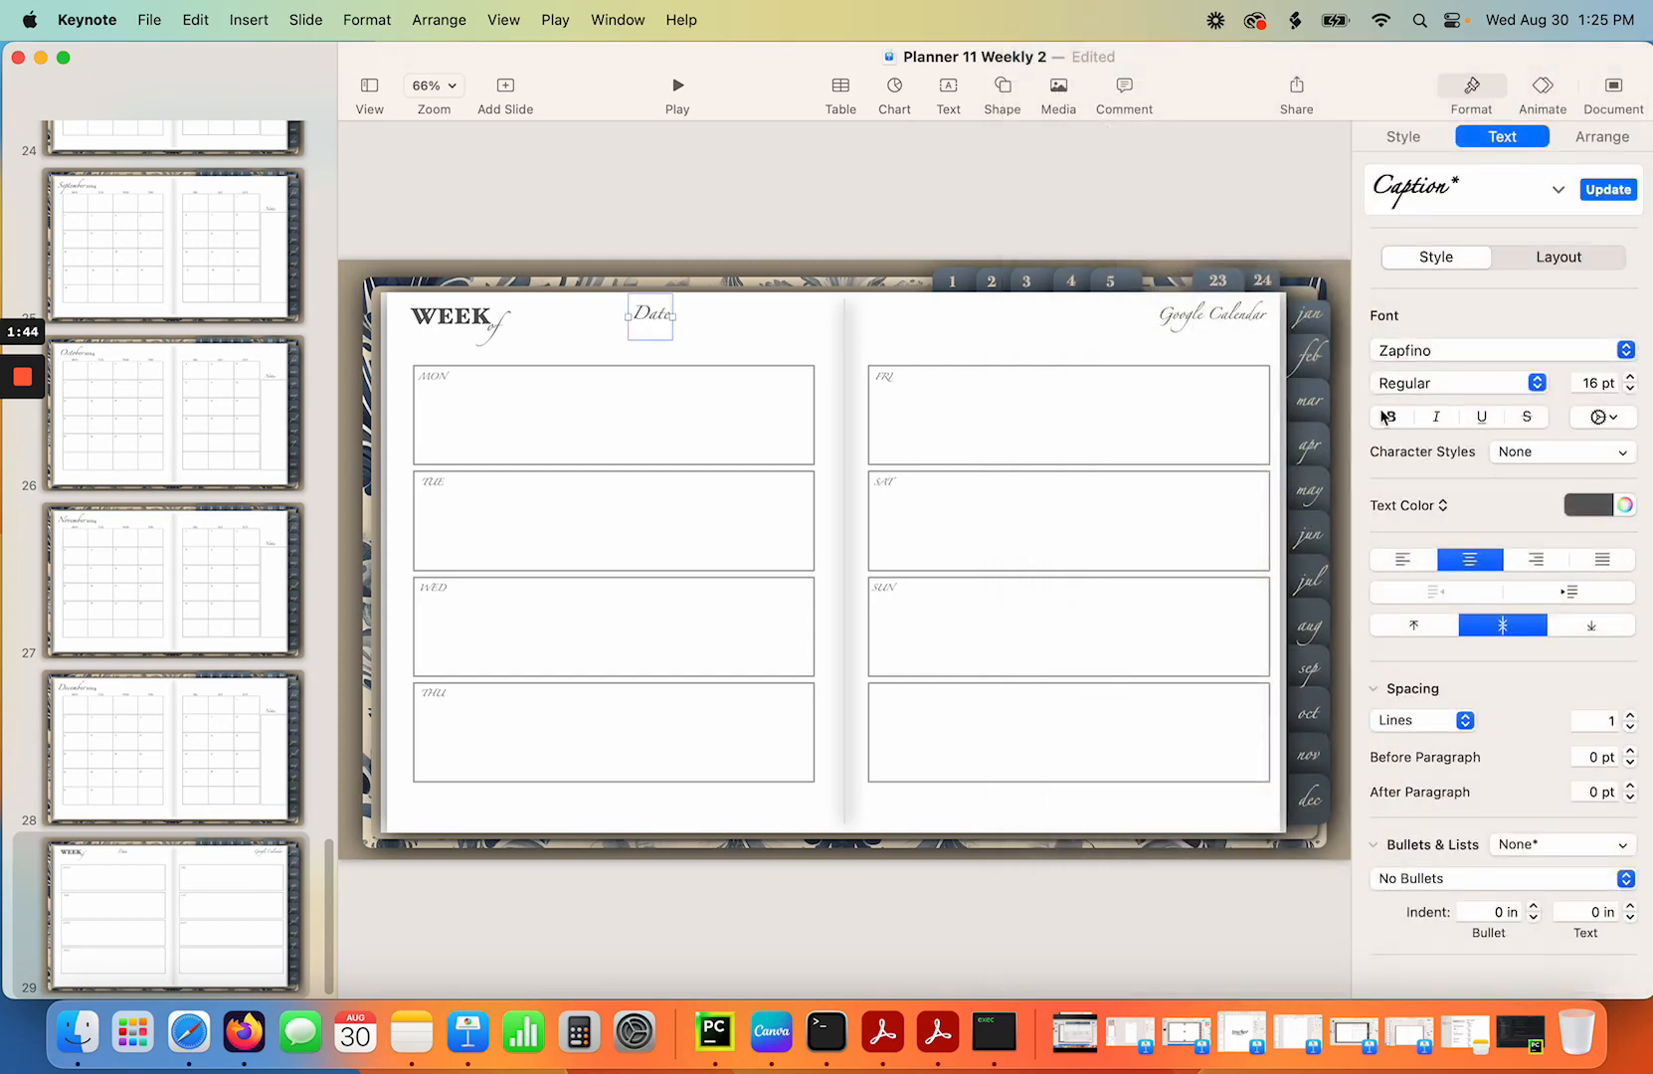
{"action": "left_click", "coordinate": [1629, 389]}
{"action": "left_click", "coordinate": [1629, 389]}
{"action": "left_click", "coordinate": [1629, 389]}
{"action": "left_click", "coordinate": [1629, 389]}
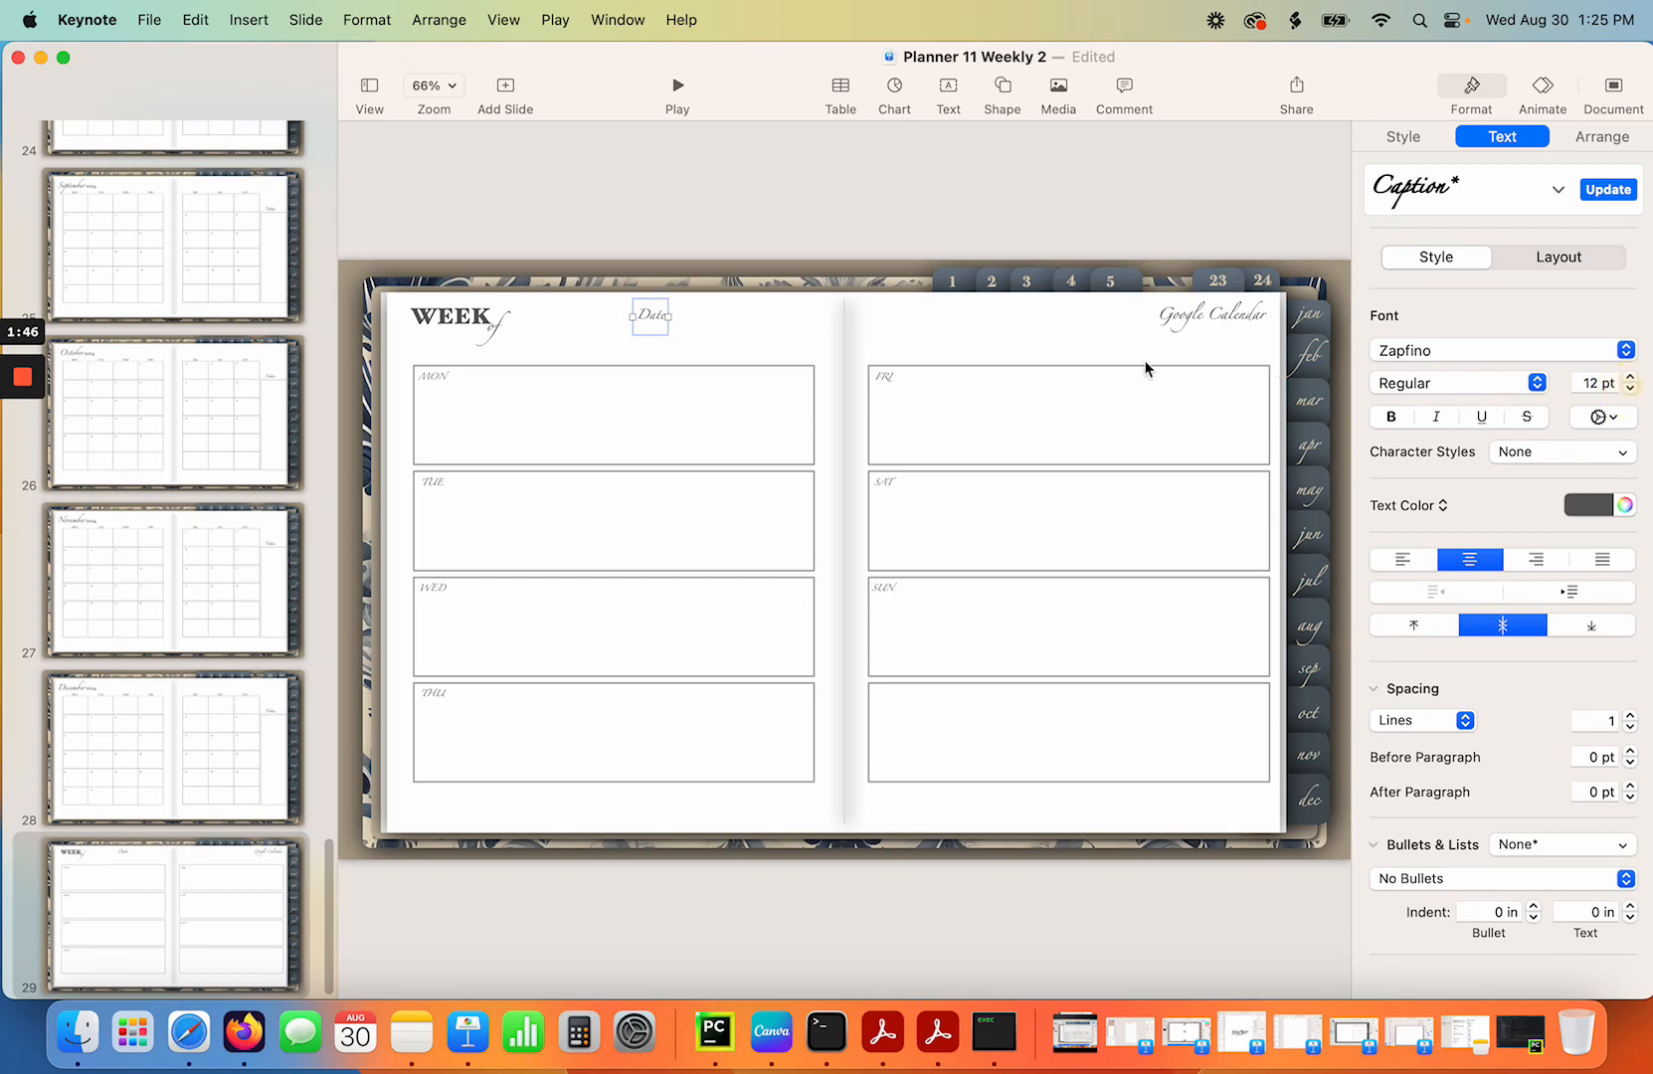
{"action": "left_click", "coordinate": [736, 336]}
{"action": "left_click_drag", "start_coordinate": [656, 321], "coordinate": [657, 328]}
{"action": "left_click", "coordinate": [724, 328]}
{"action": "mouse_move", "coordinate": [33, 475]}
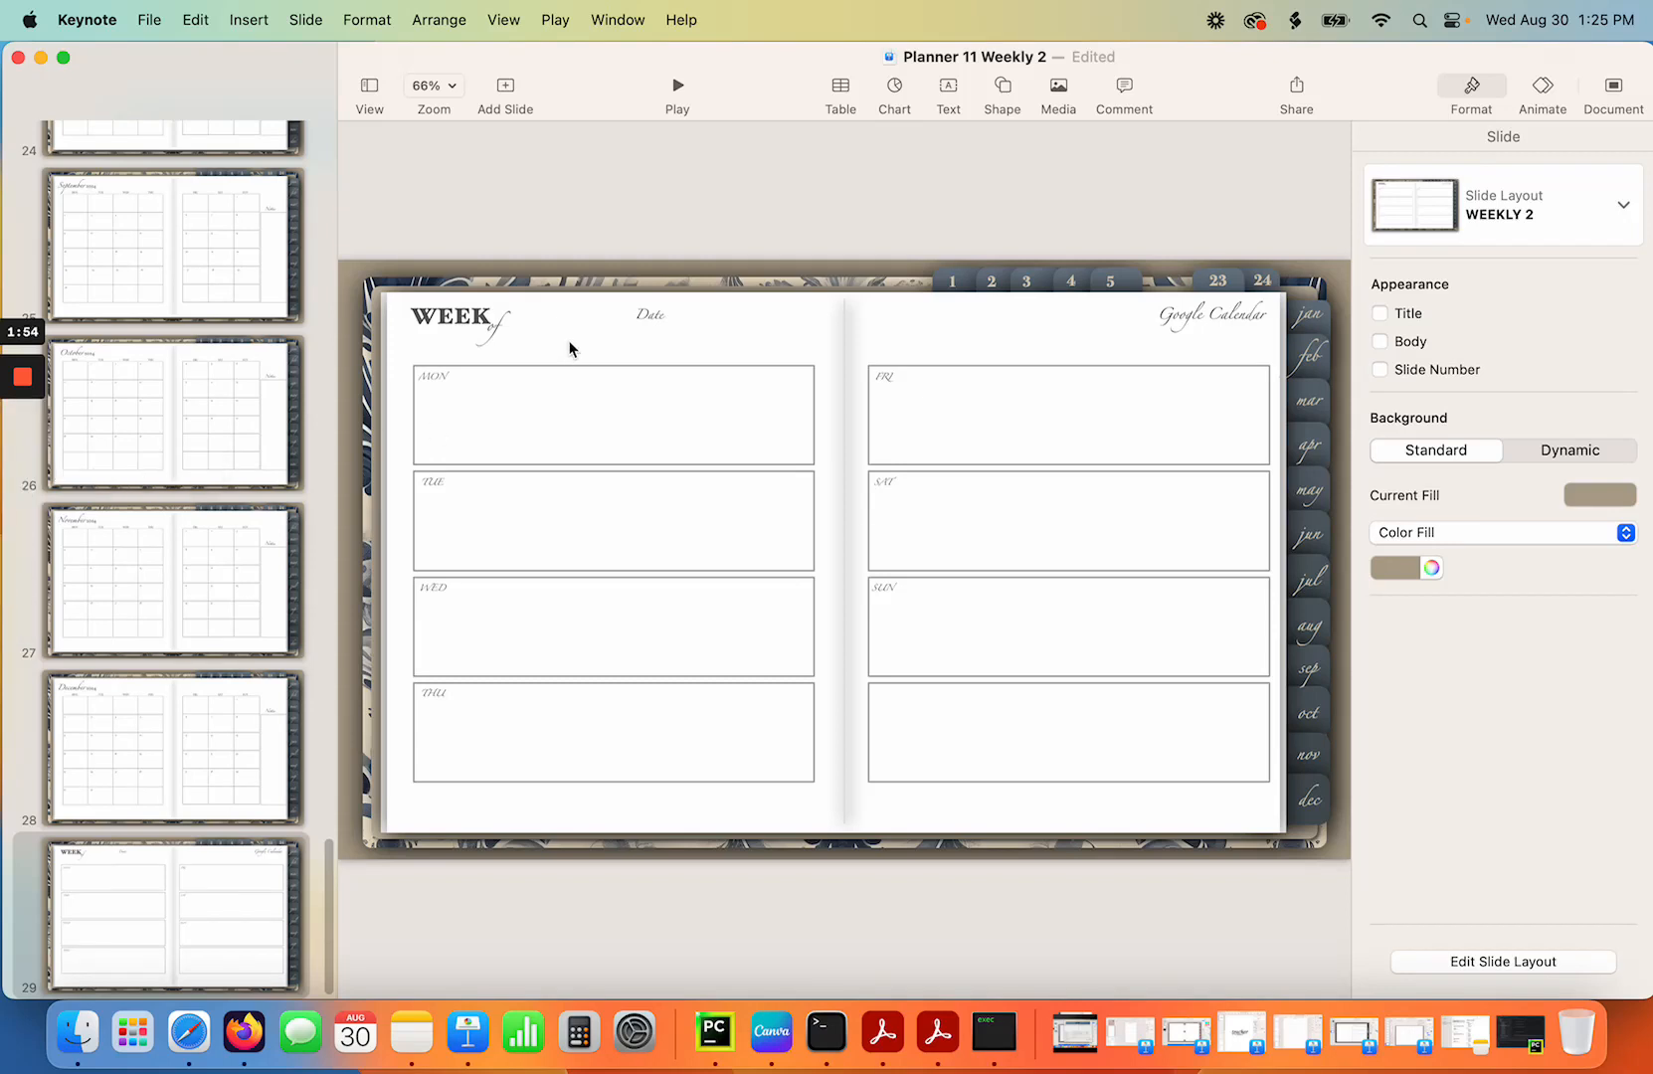
Switch from Keynote to PDF Linker, open the Duplicate Keynote Slides tool and bring up its Keynote file chooser.
{"action": "left_click", "coordinate": [205, 911]}
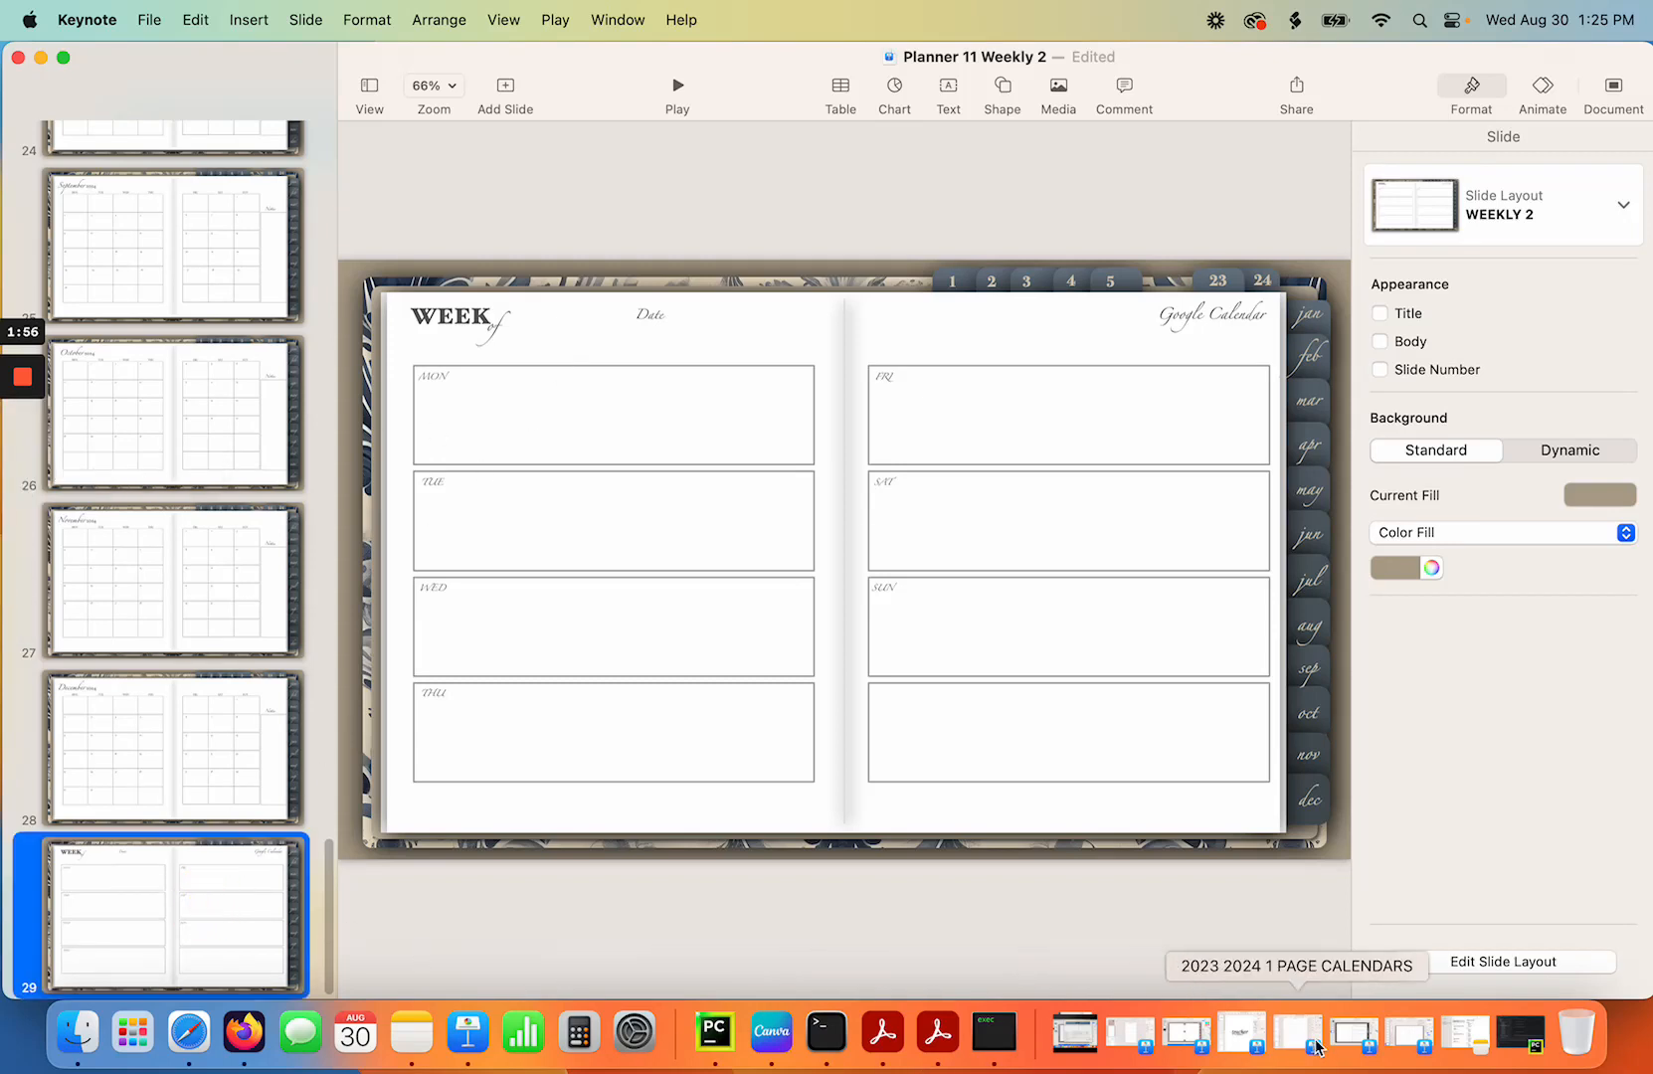
{"action": "left_click_drag", "start_coordinate": [736, 62], "coordinate": [1098, 102]}
{"action": "left_click", "coordinate": [746, 60]}
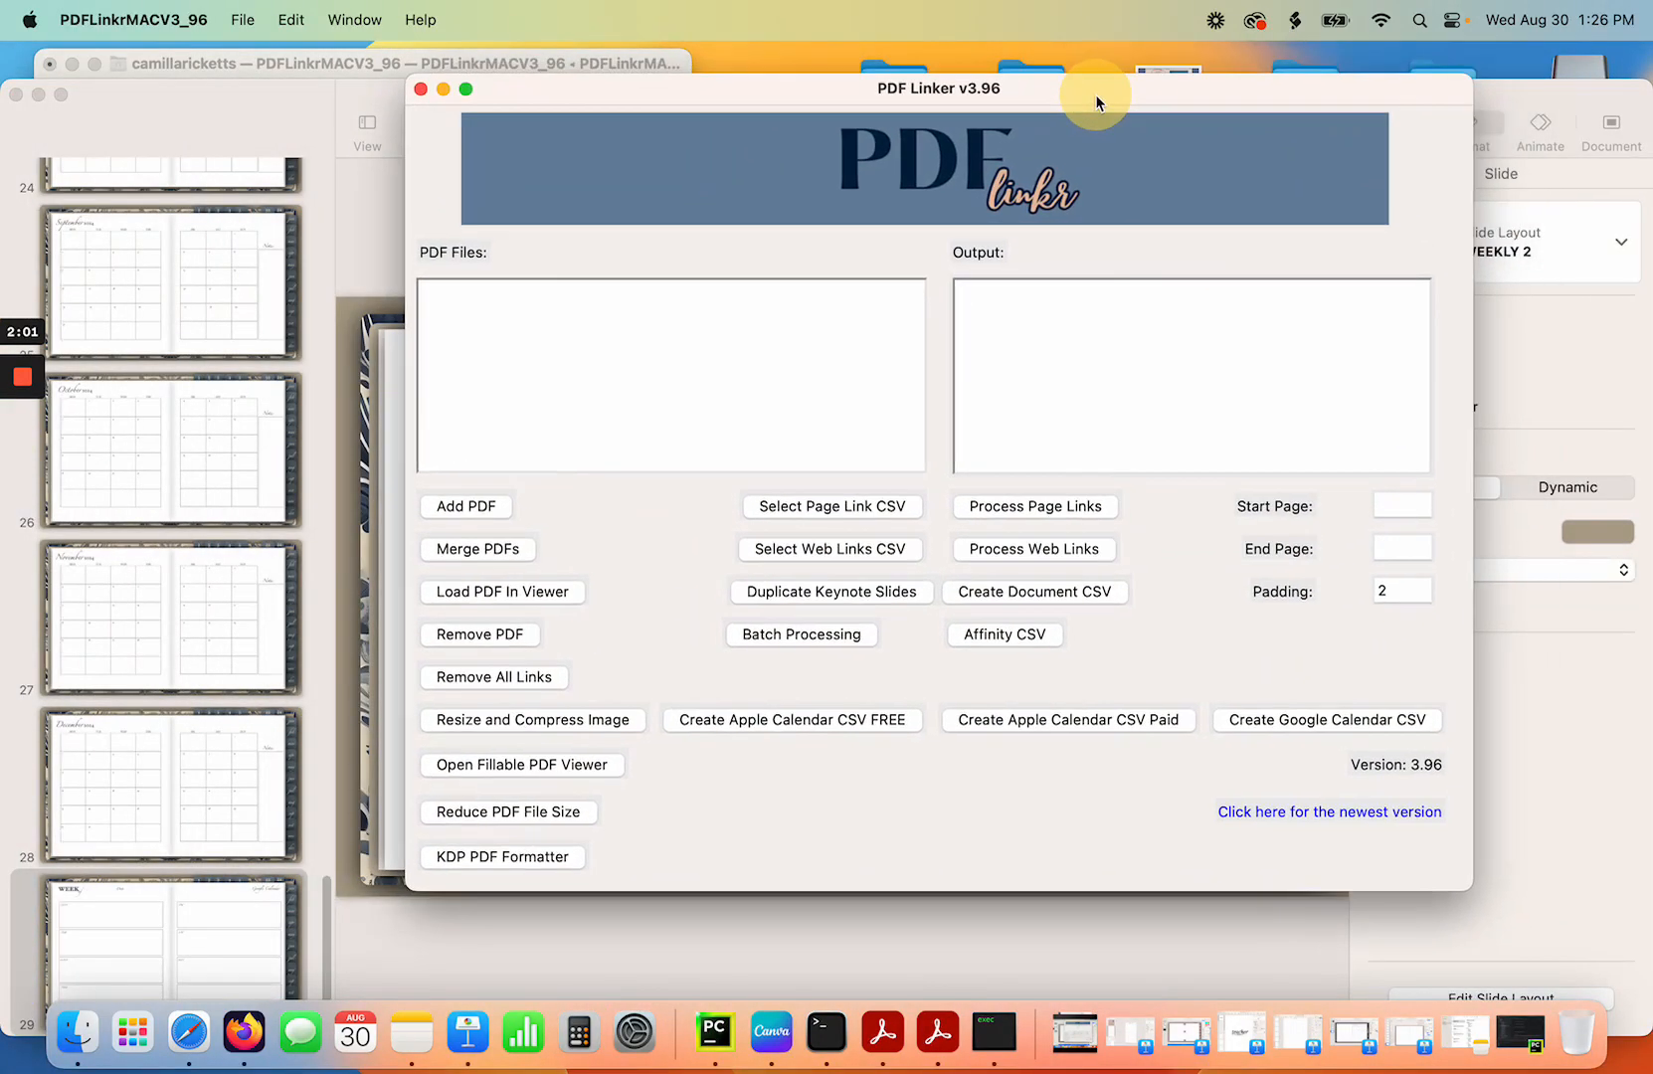
{"action": "left_click", "coordinate": [826, 594]}
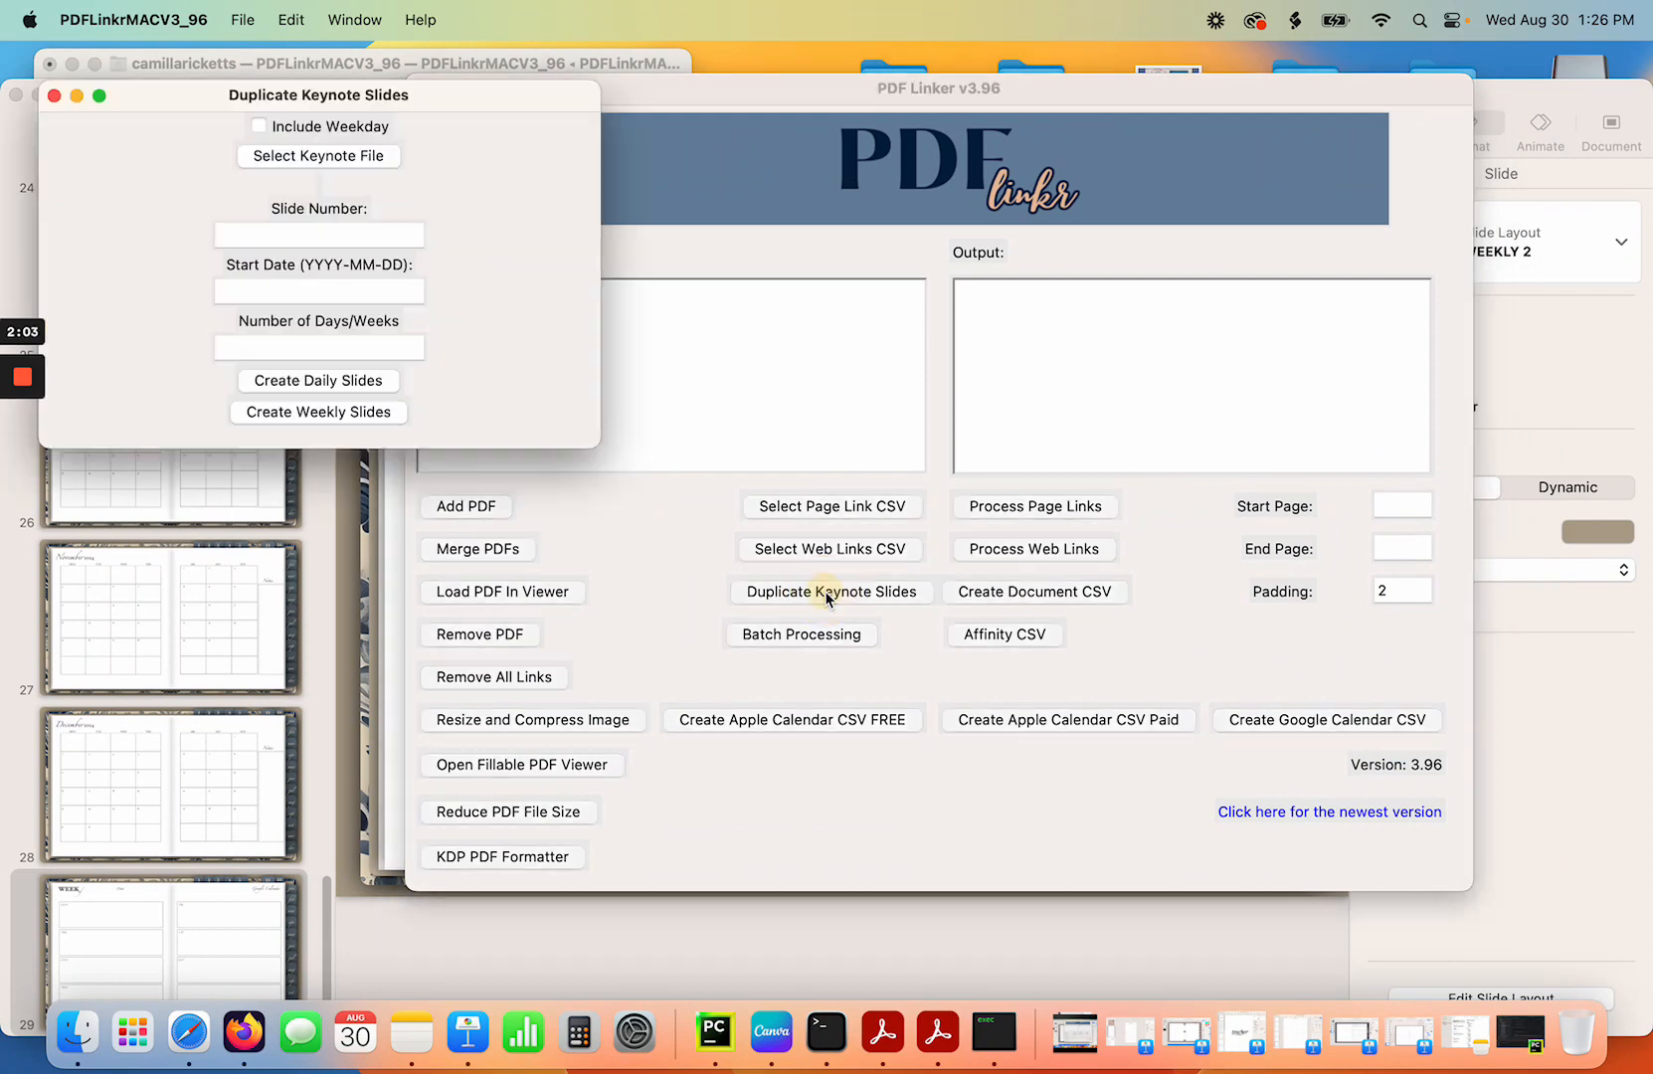
{"action": "left_click", "coordinate": [270, 158]}
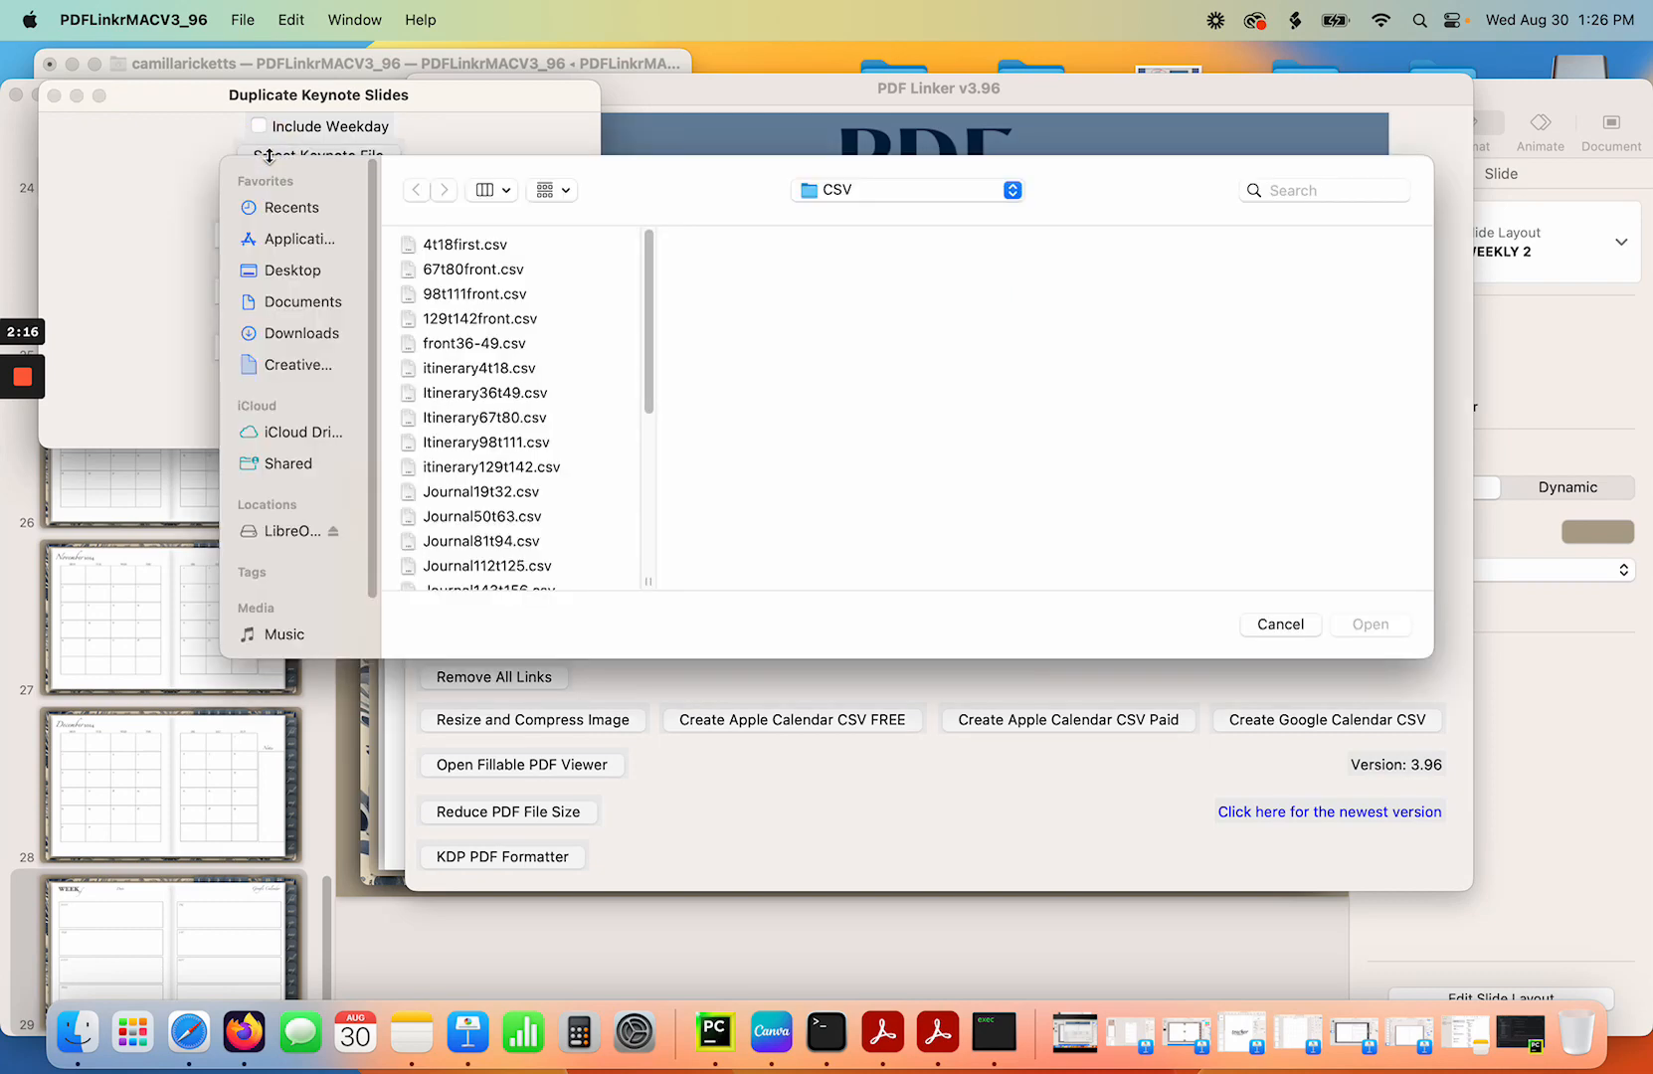
{"action": "left_click", "coordinate": [877, 189]}
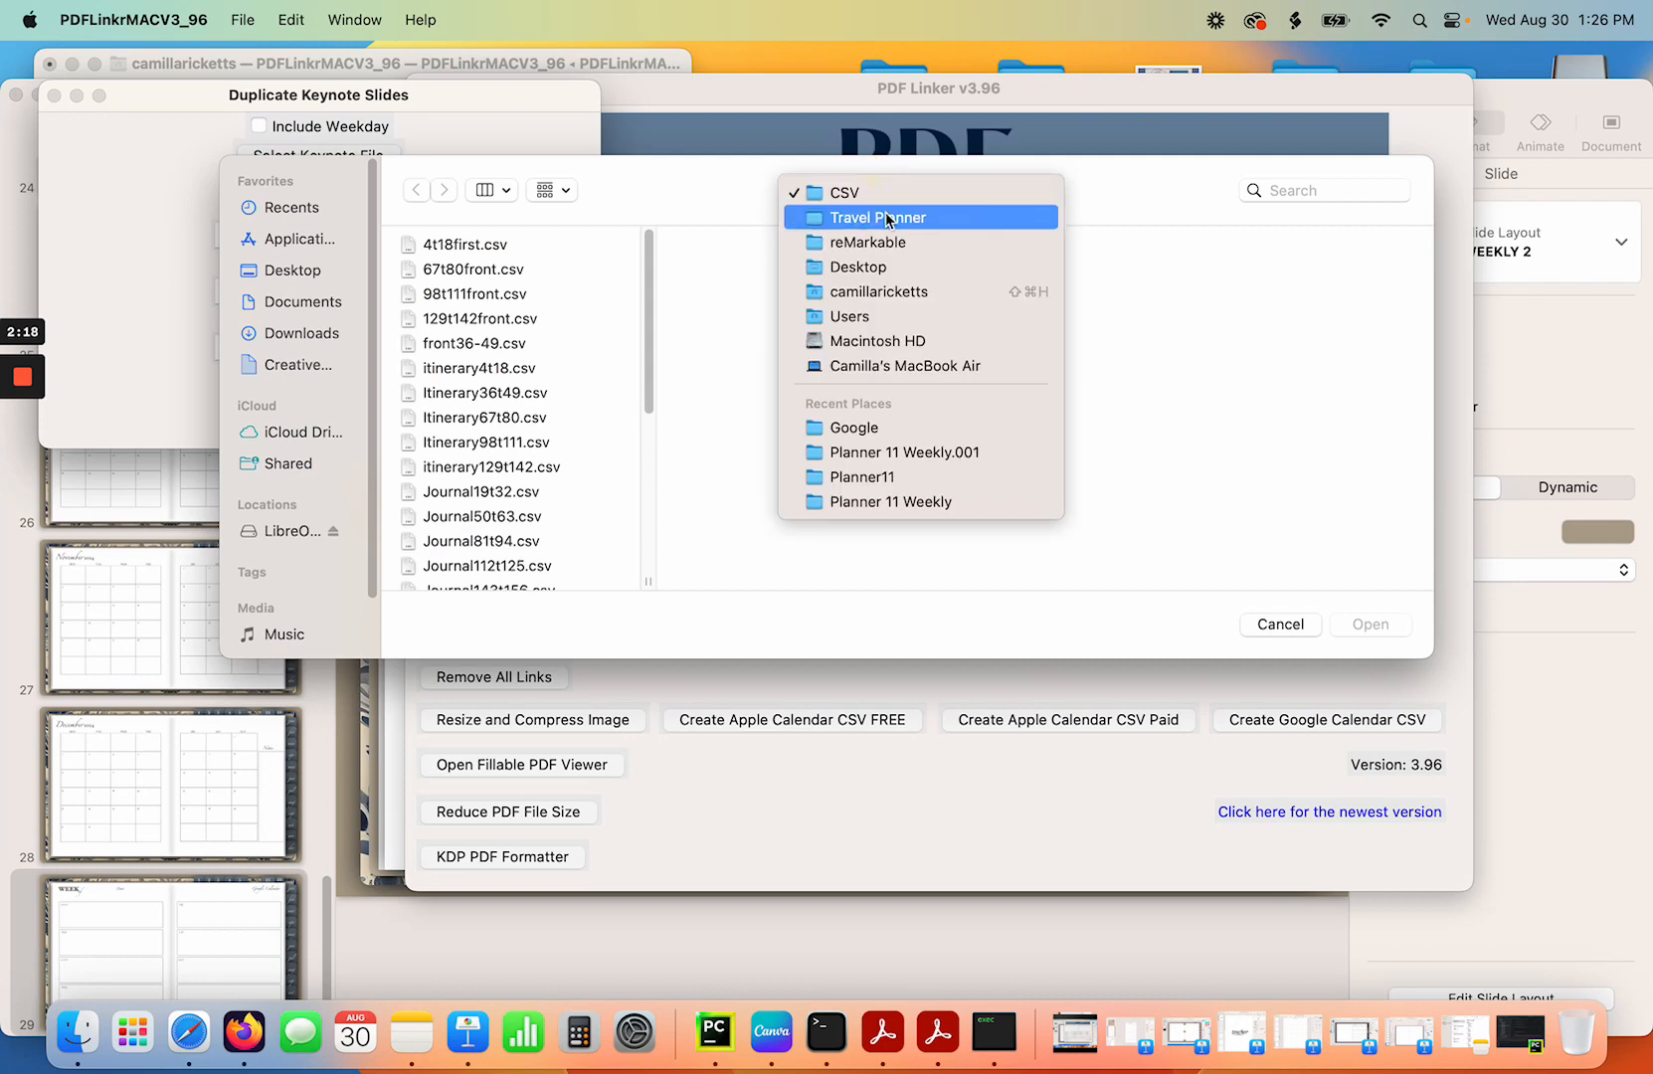
{"action": "left_click", "coordinate": [856, 503]}
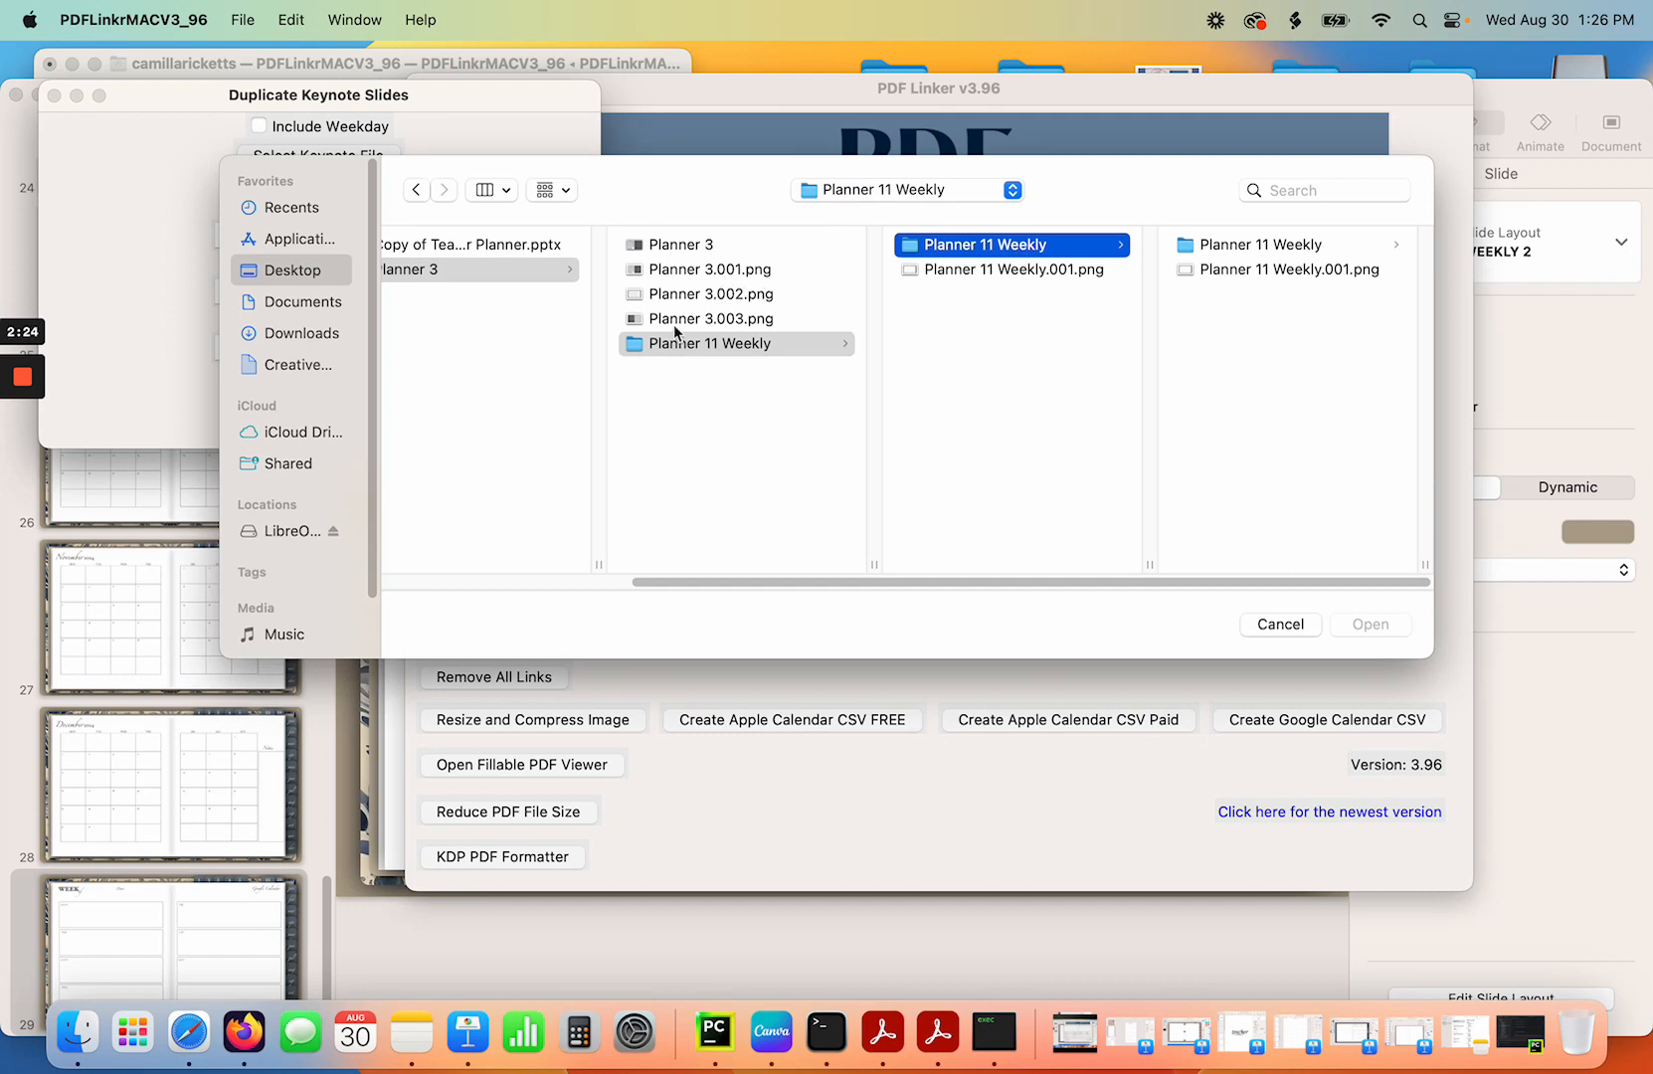
{"action": "left_click", "coordinate": [906, 191]}
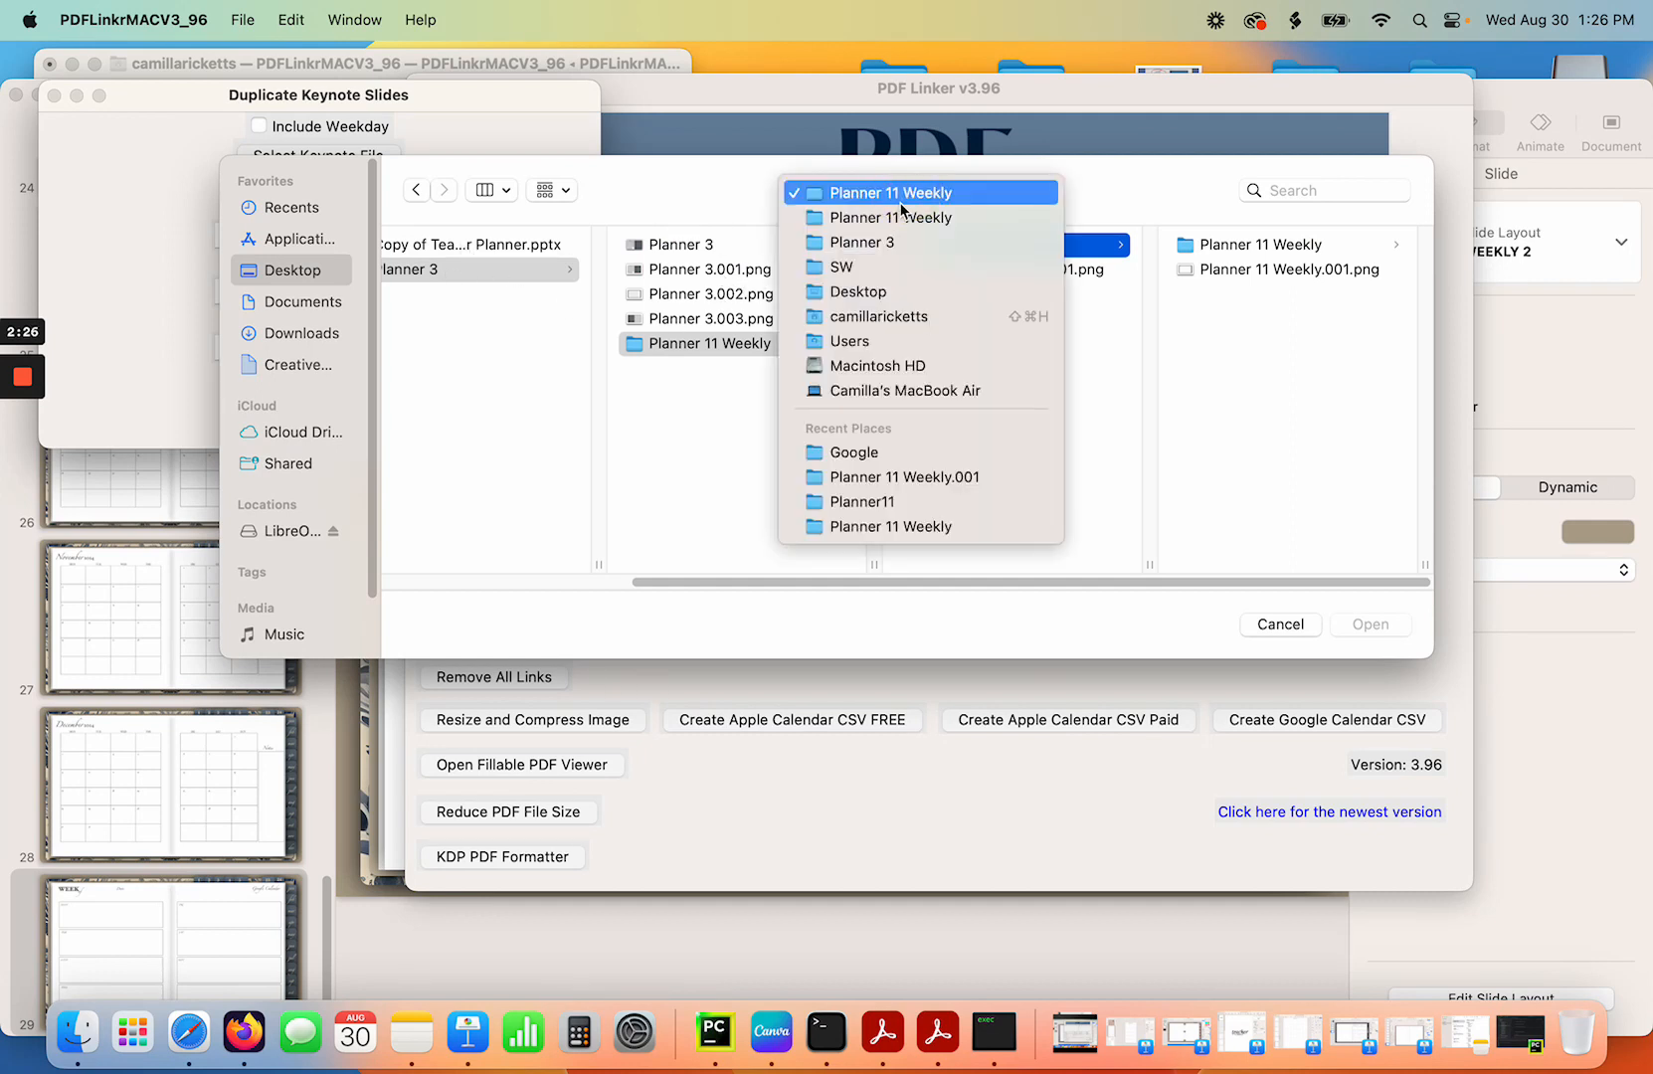
{"action": "left_click", "coordinate": [894, 218]}
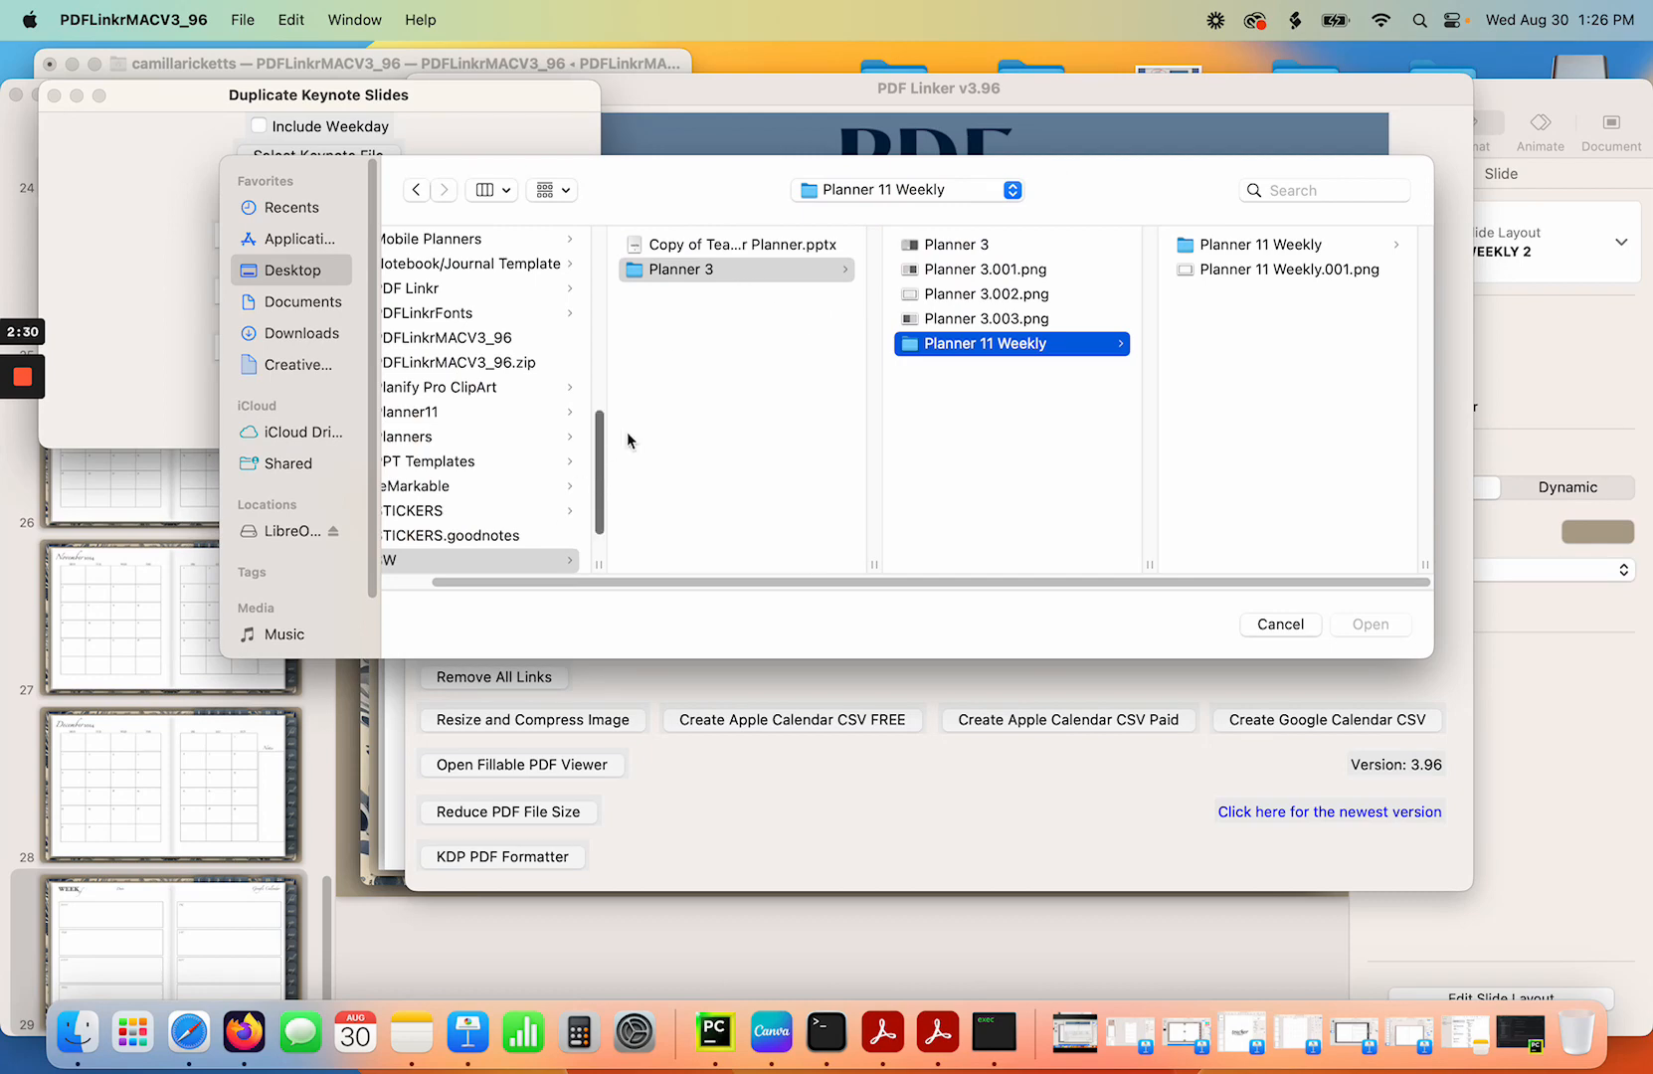
Select the Planner 11 Weekly 2 presentation from the Desktop folder Planner11 > Planner11 weekly 2 as the Keynote file.
{"action": "left_click", "coordinate": [872, 192]}
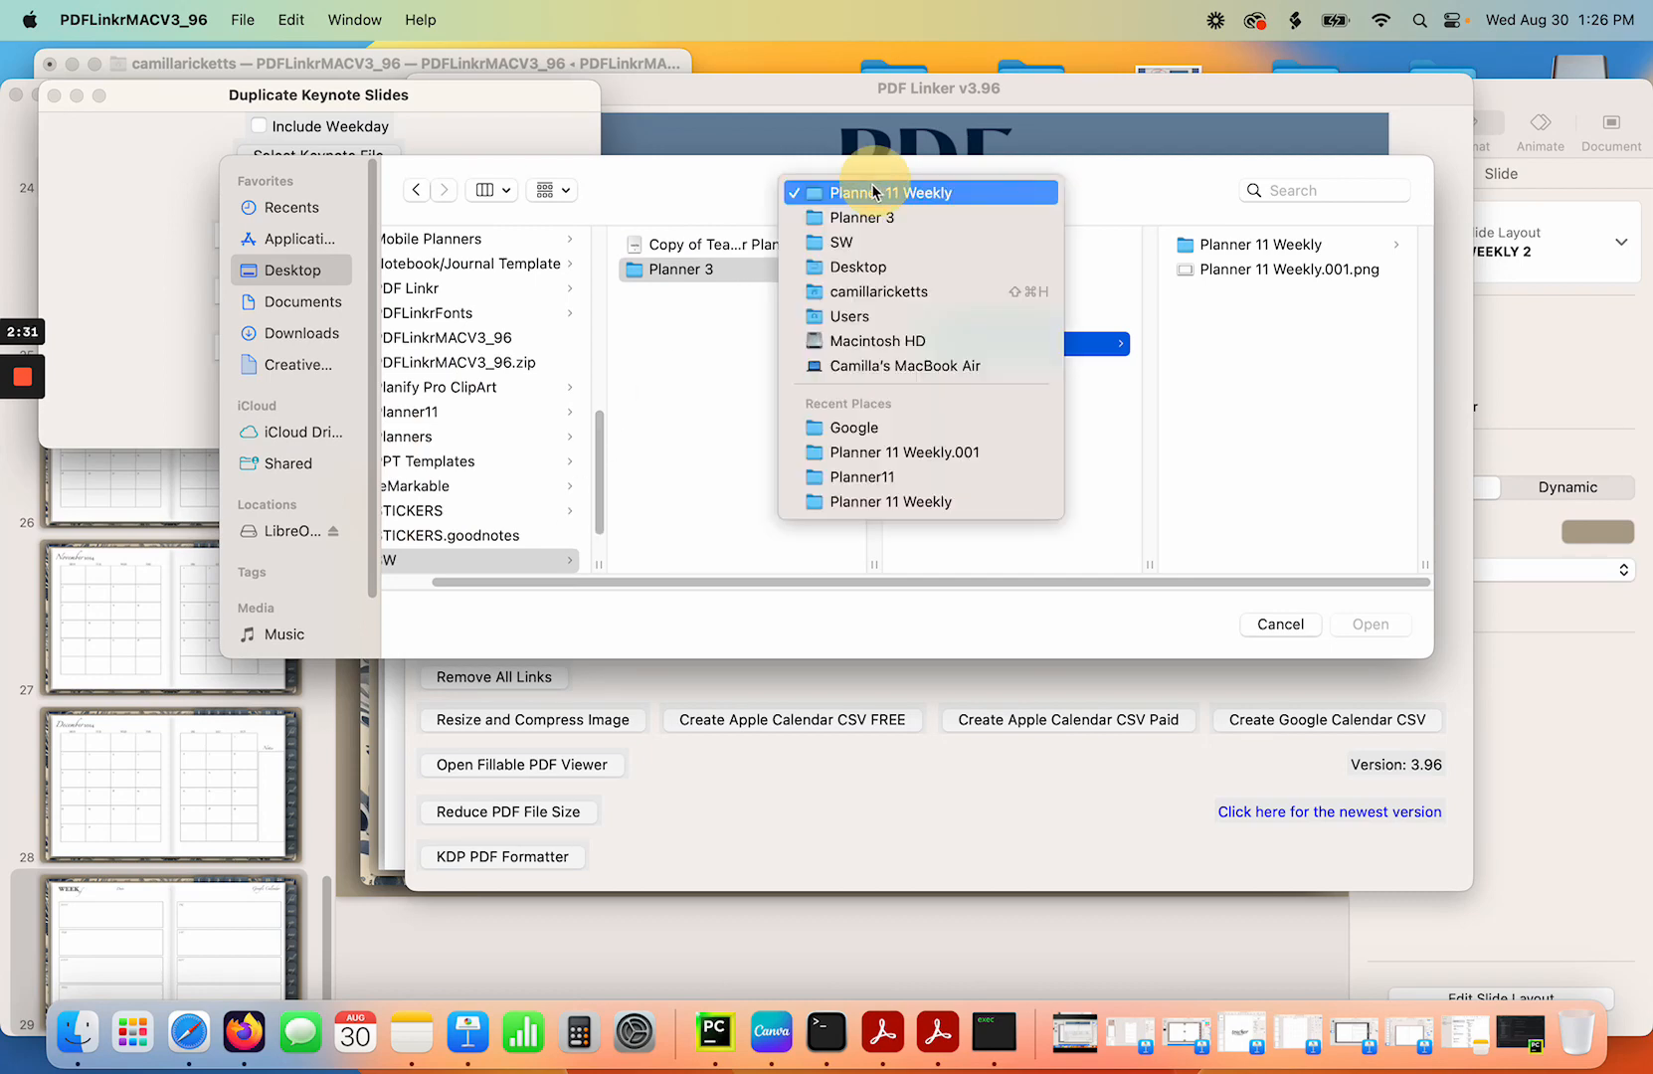
{"action": "left_click", "coordinate": [855, 267]}
{"action": "scroll", "coordinate": [514, 478], "scroll_direction": "down", "scroll_amount": 10}
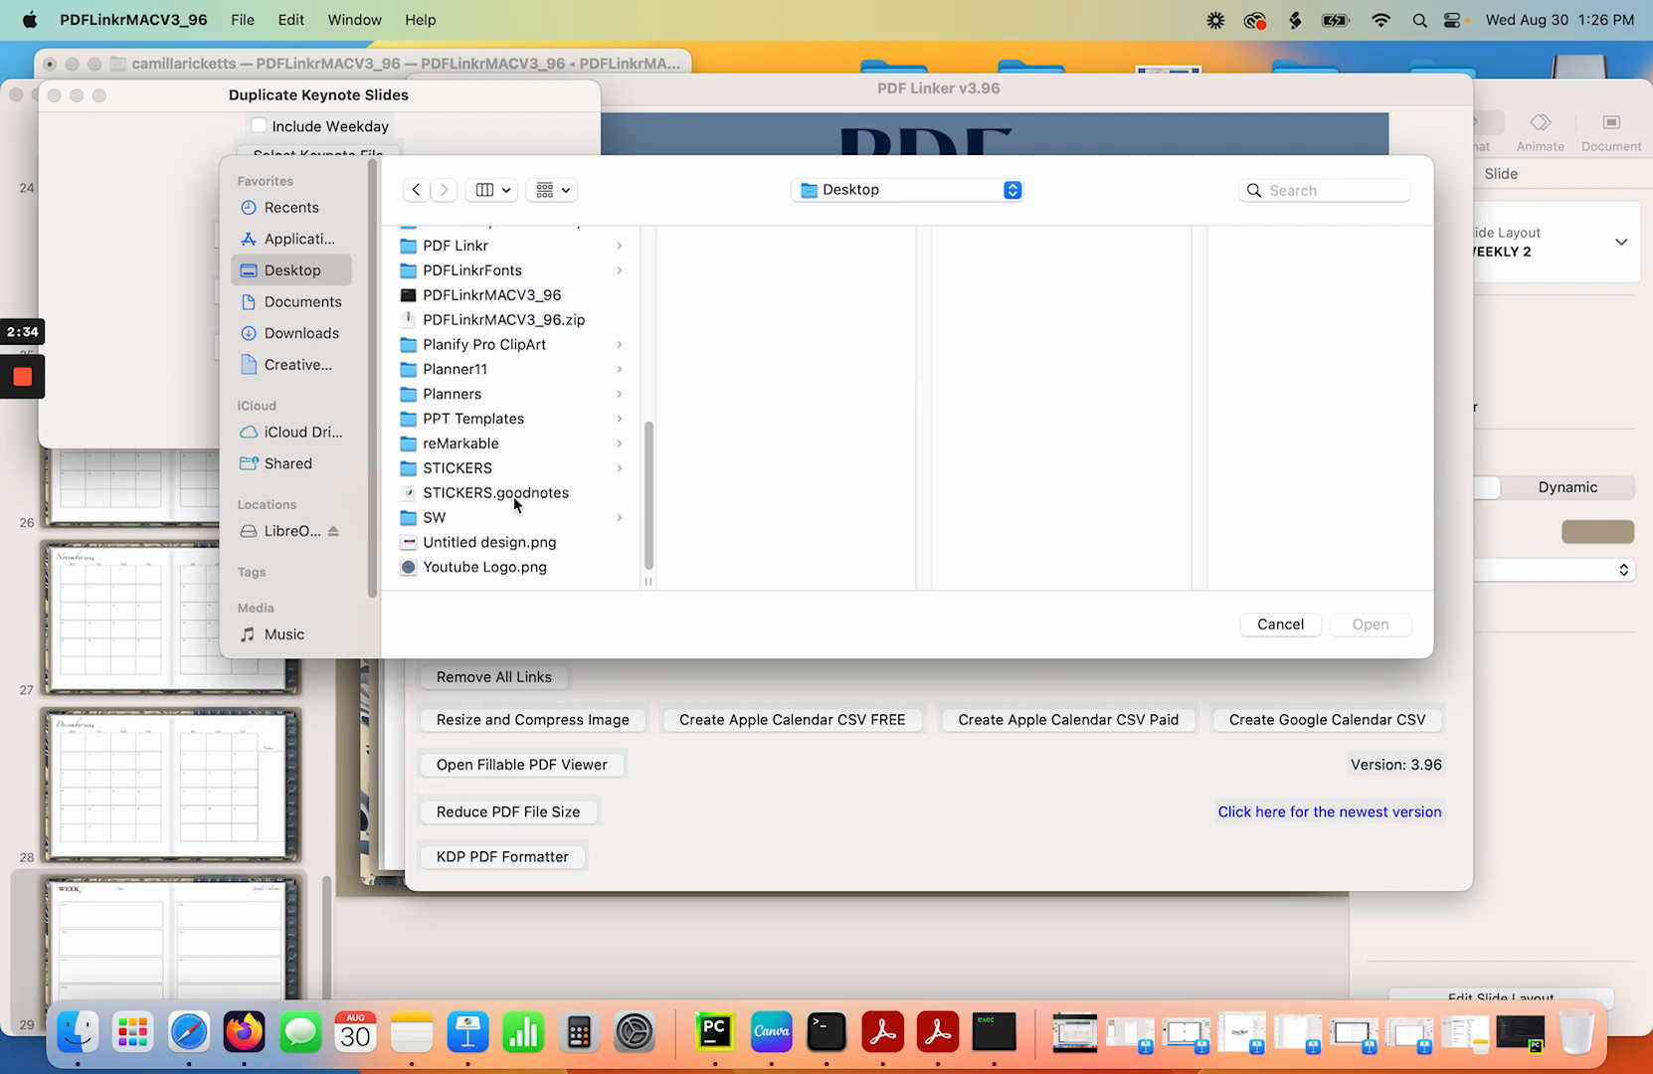
{"action": "left_click", "coordinate": [443, 374]}
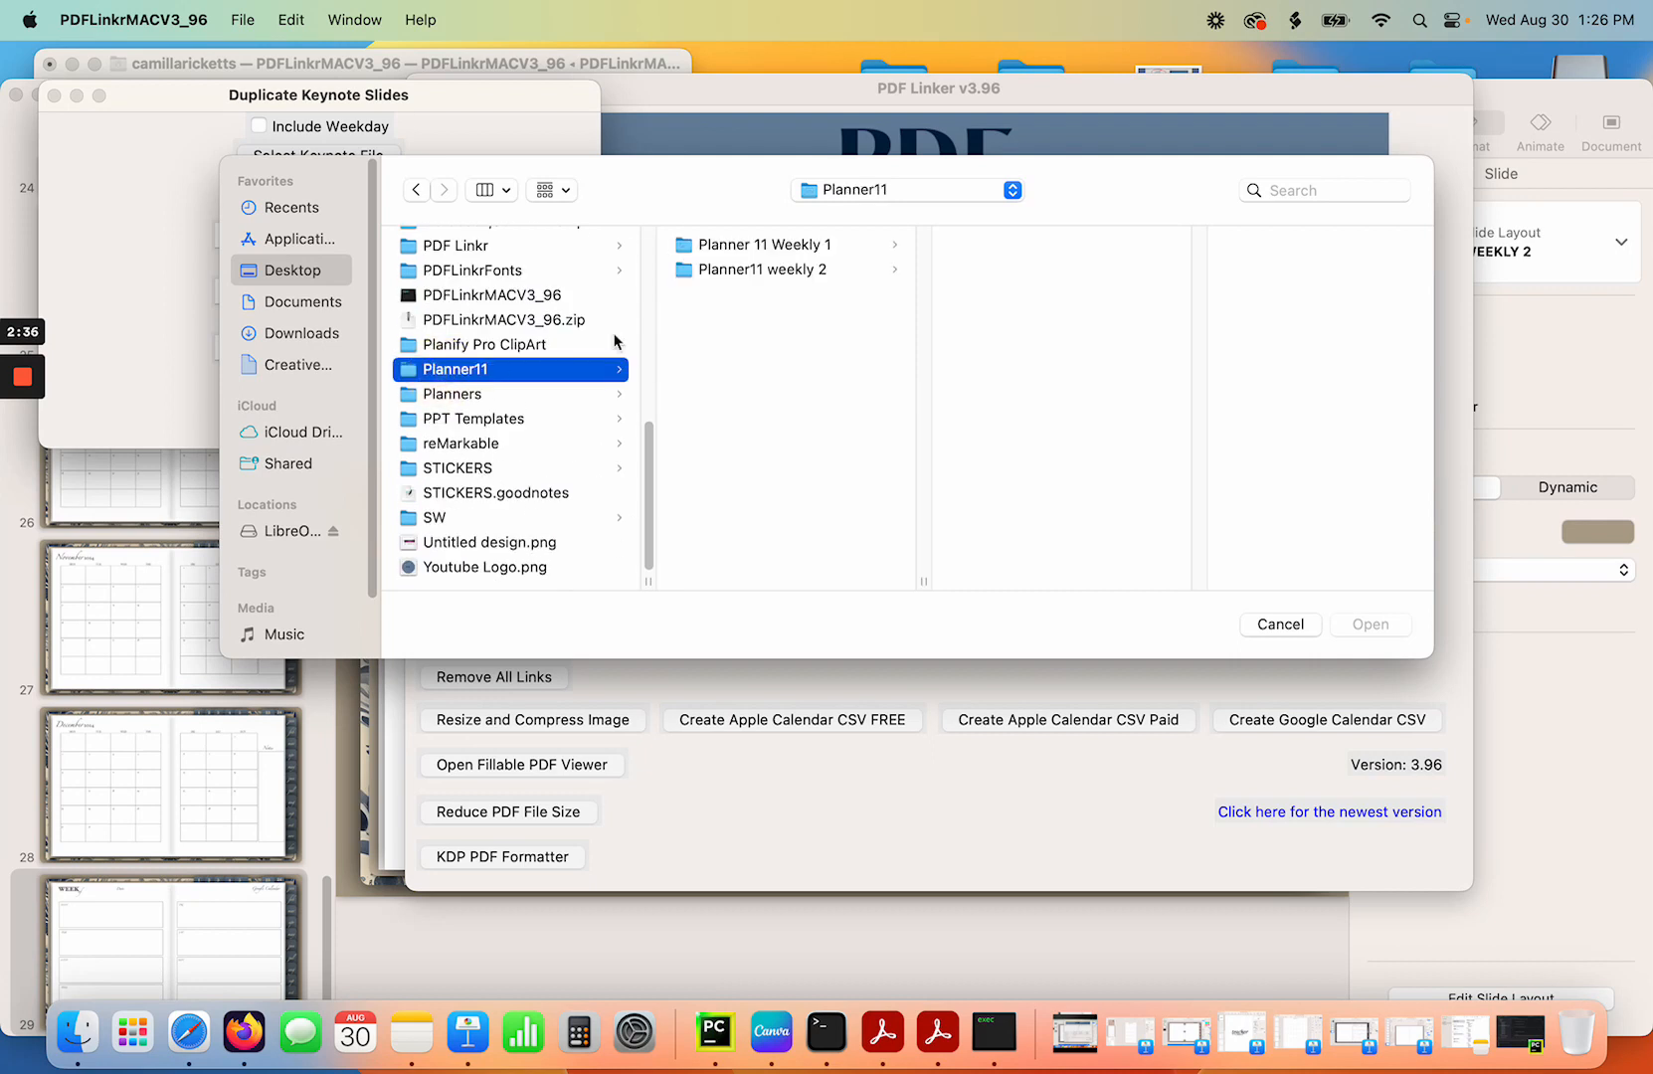
{"action": "left_click", "coordinate": [761, 270]}
{"action": "left_click", "coordinate": [1003, 295]}
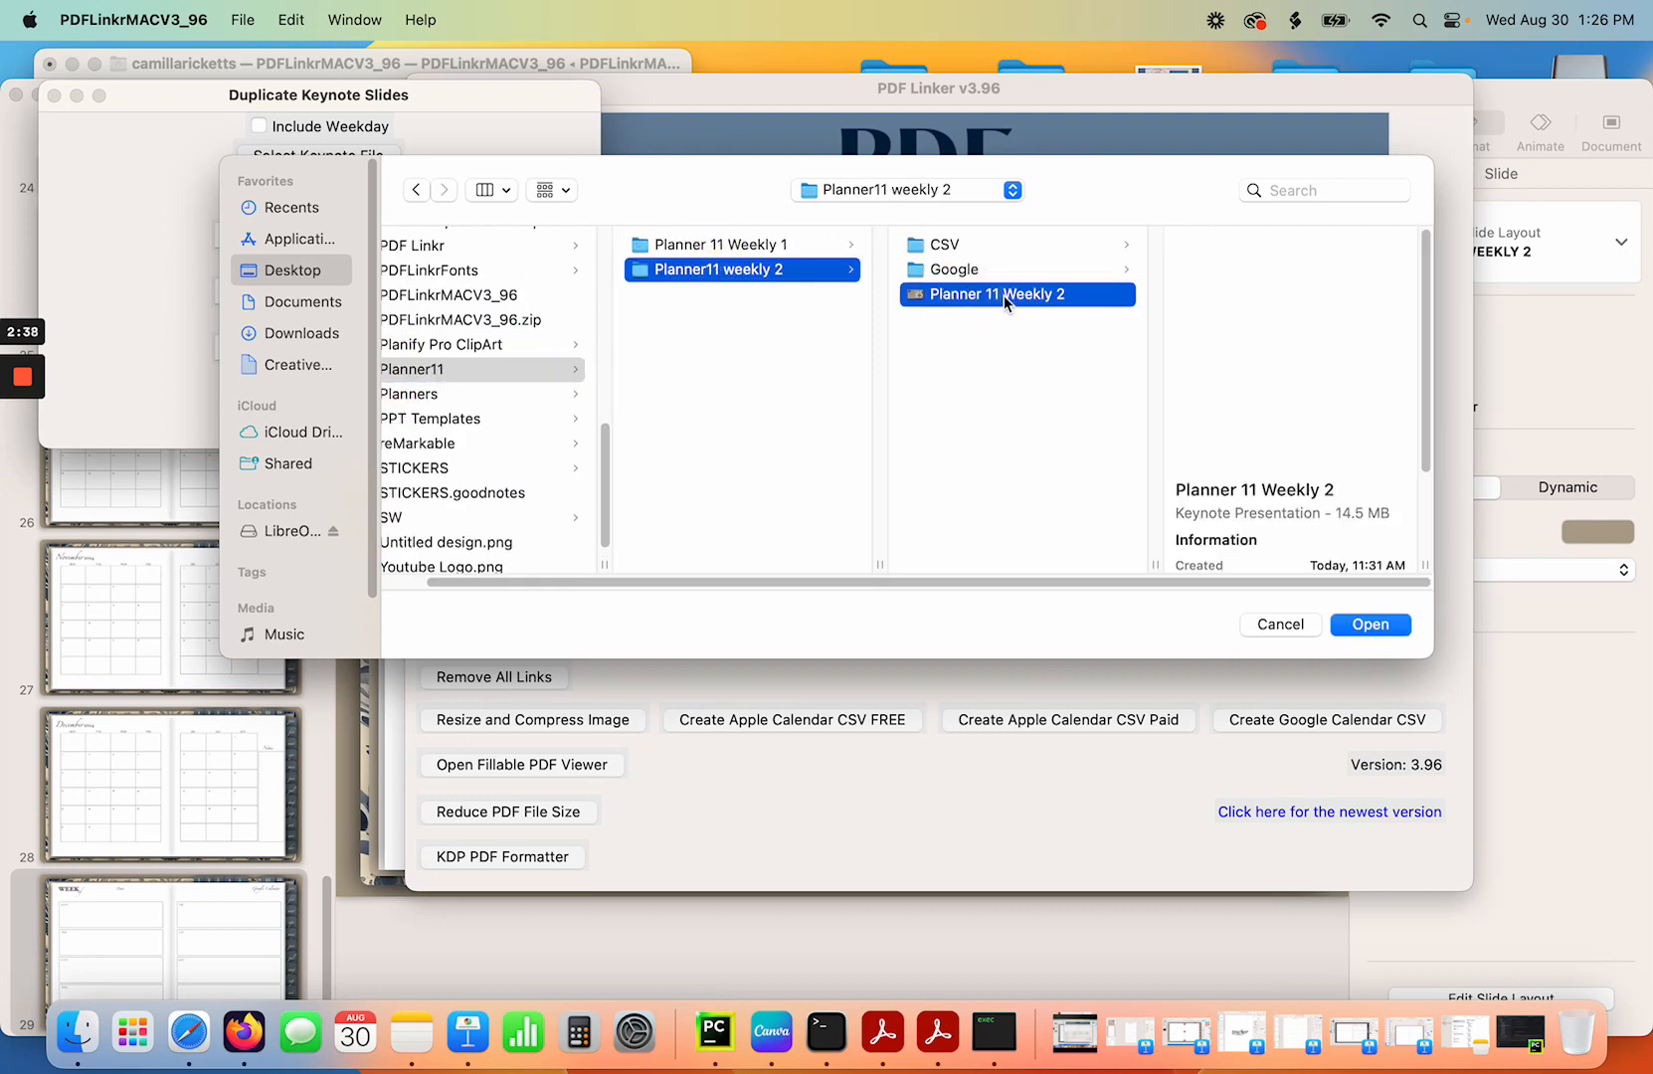
{"action": "left_click", "coordinate": [1378, 629]}
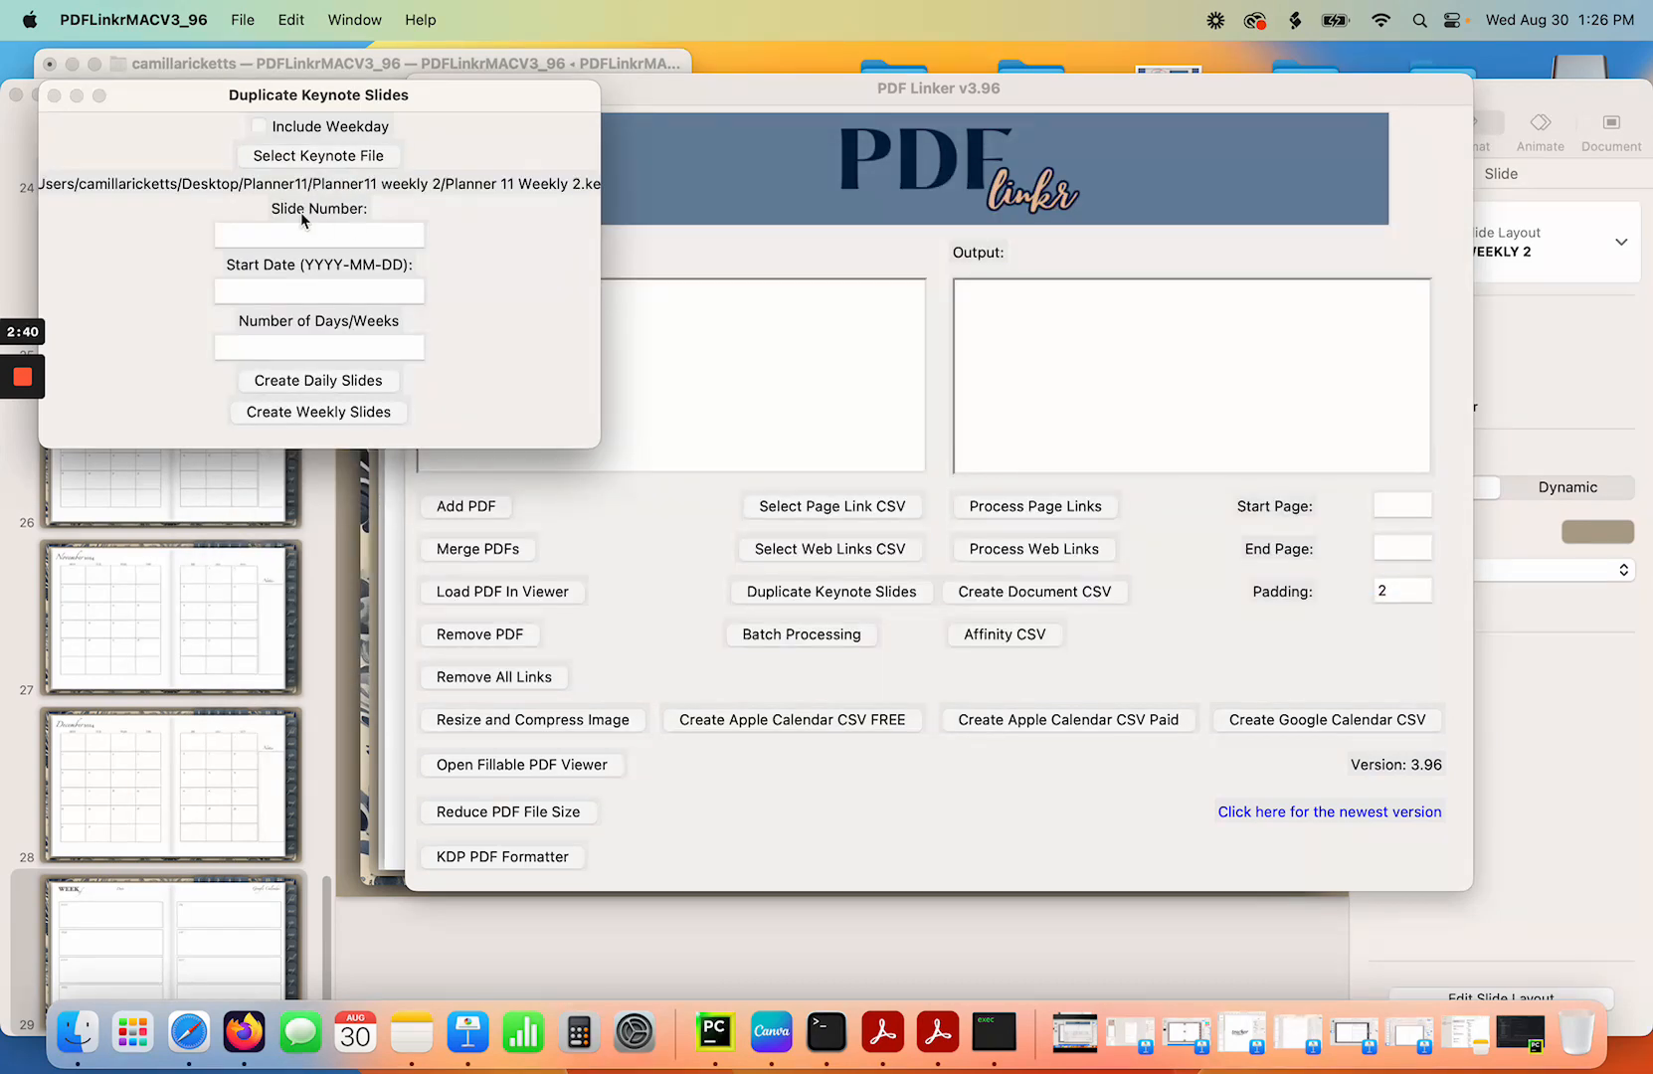
Create 5 weekly slides from slide 29 starting 2023-01-01, answering that this is the first duplication.
{"action": "left_click", "coordinate": [294, 236]}
{"action": "scroll", "coordinate": [74, 949], "scroll_direction": "down", "scroll_amount": 1}
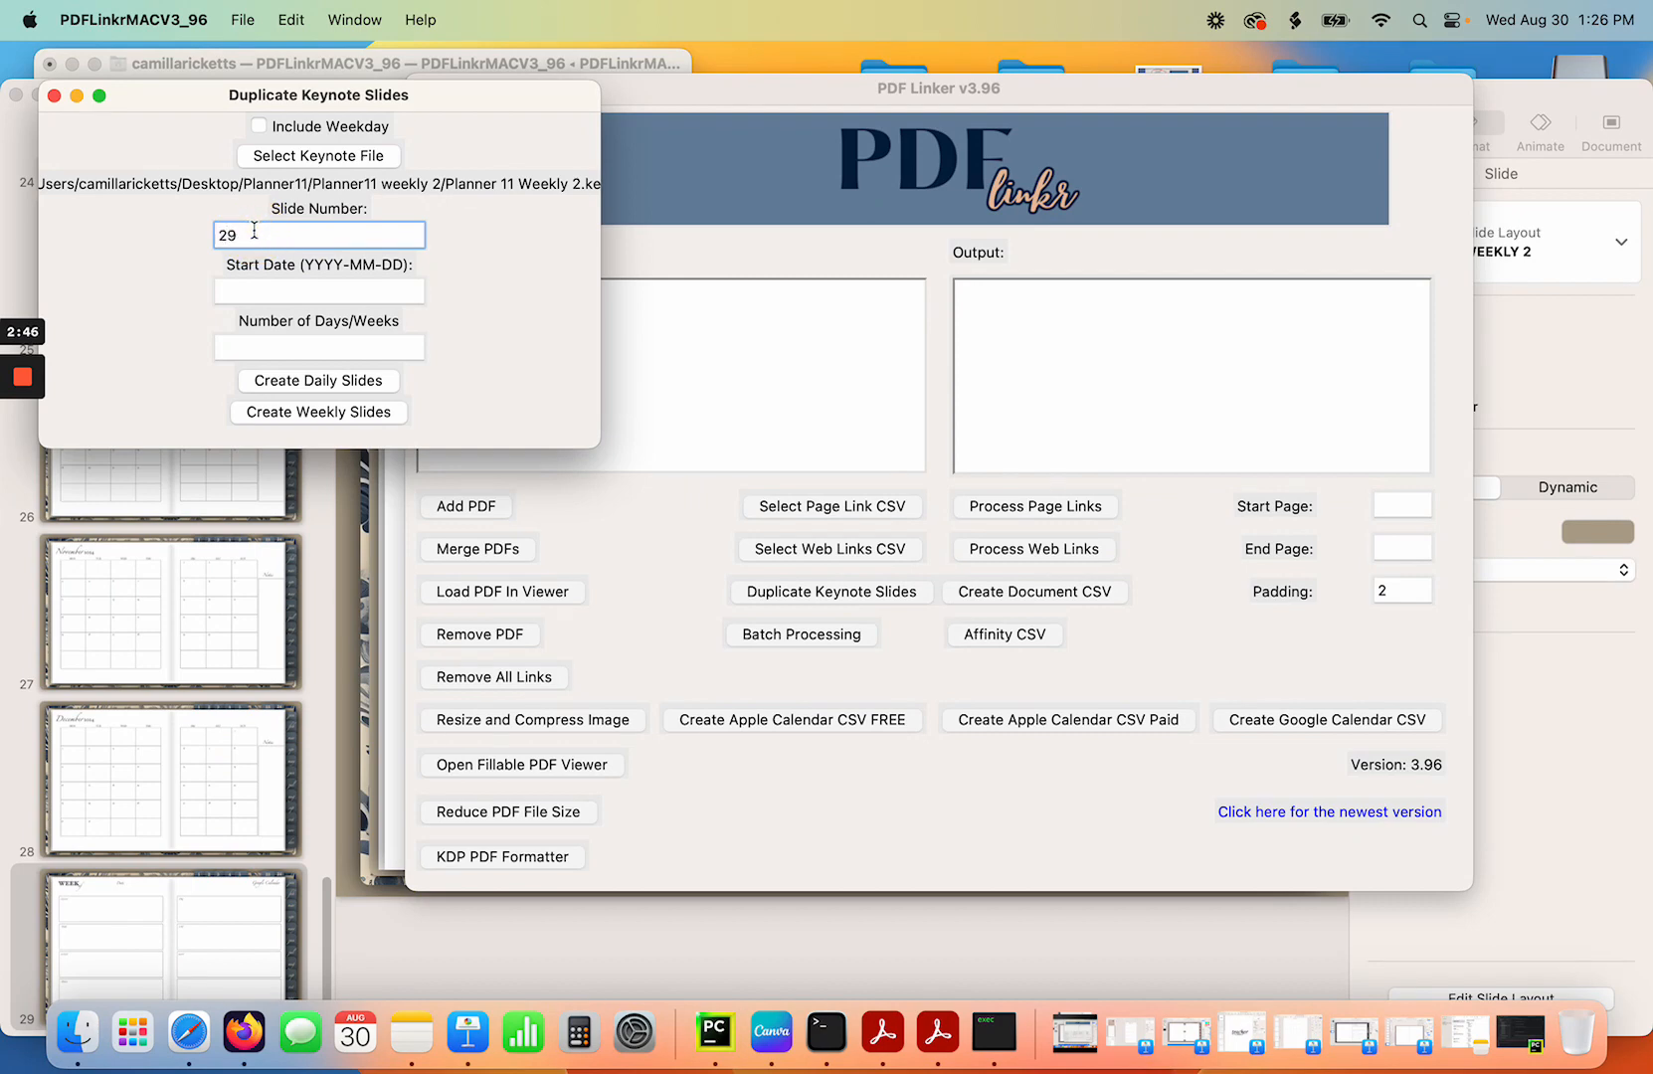
{"action": "left_click", "coordinate": [260, 289]}
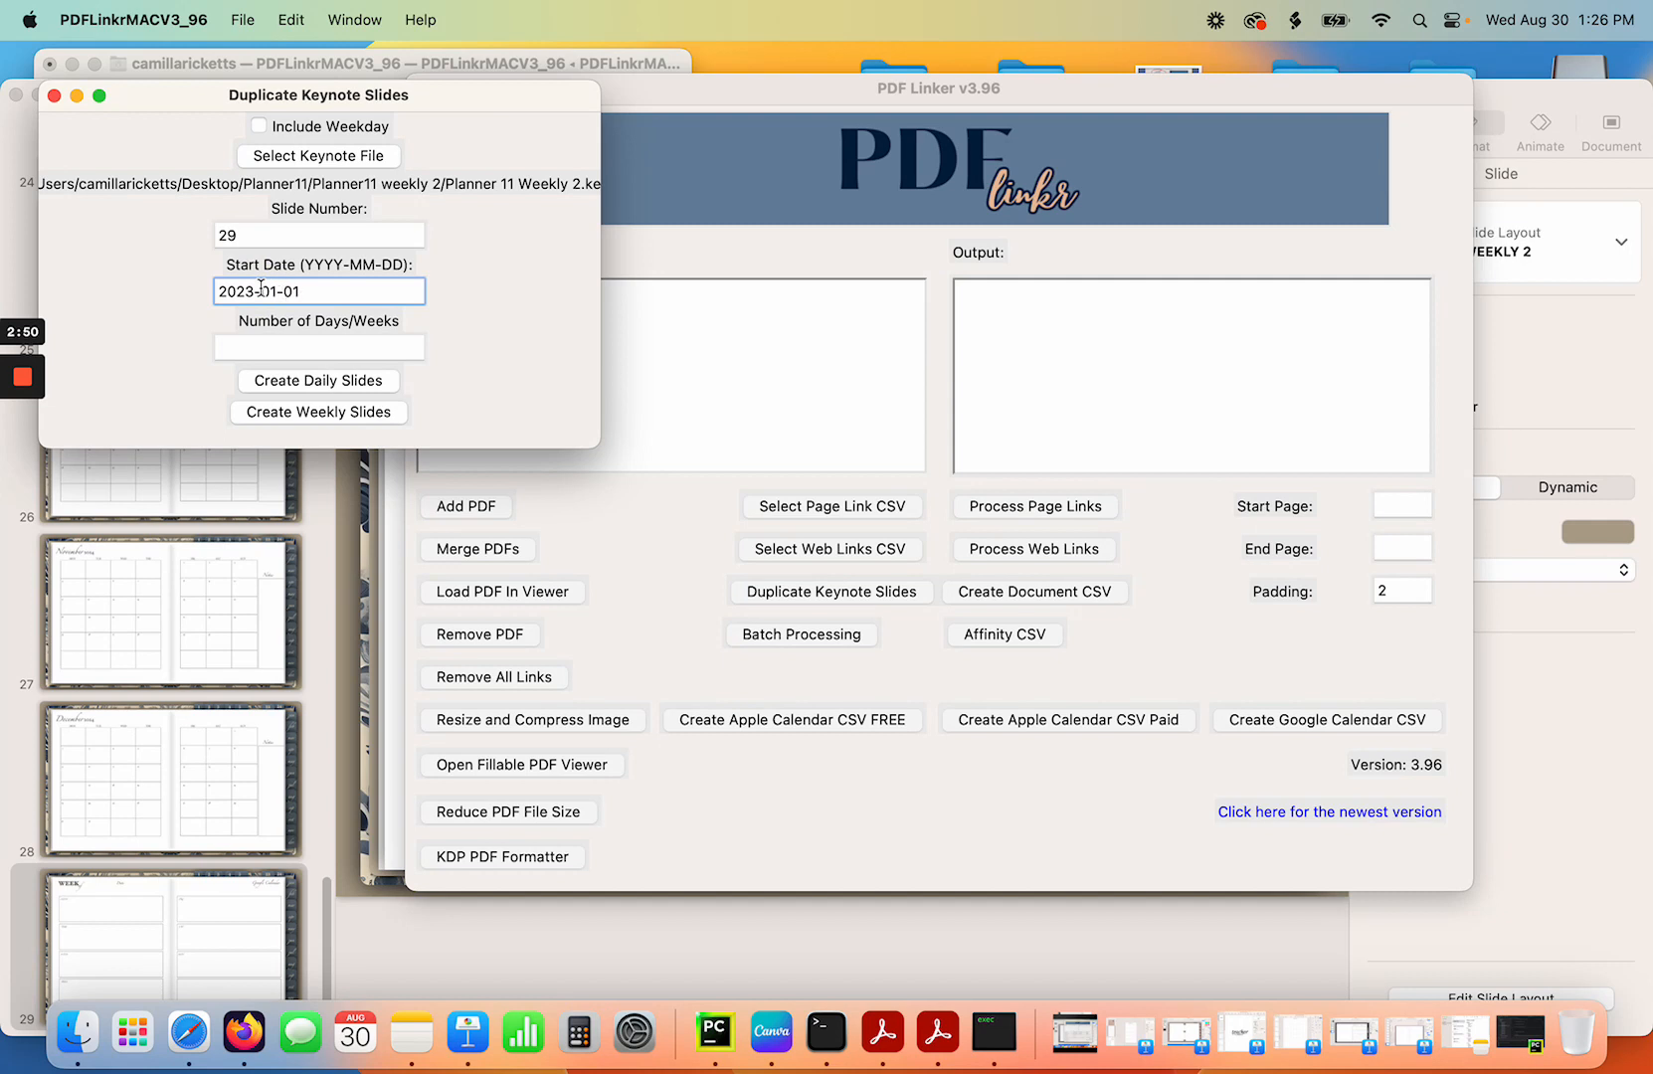
{"action": "left_click", "coordinate": [283, 348]}
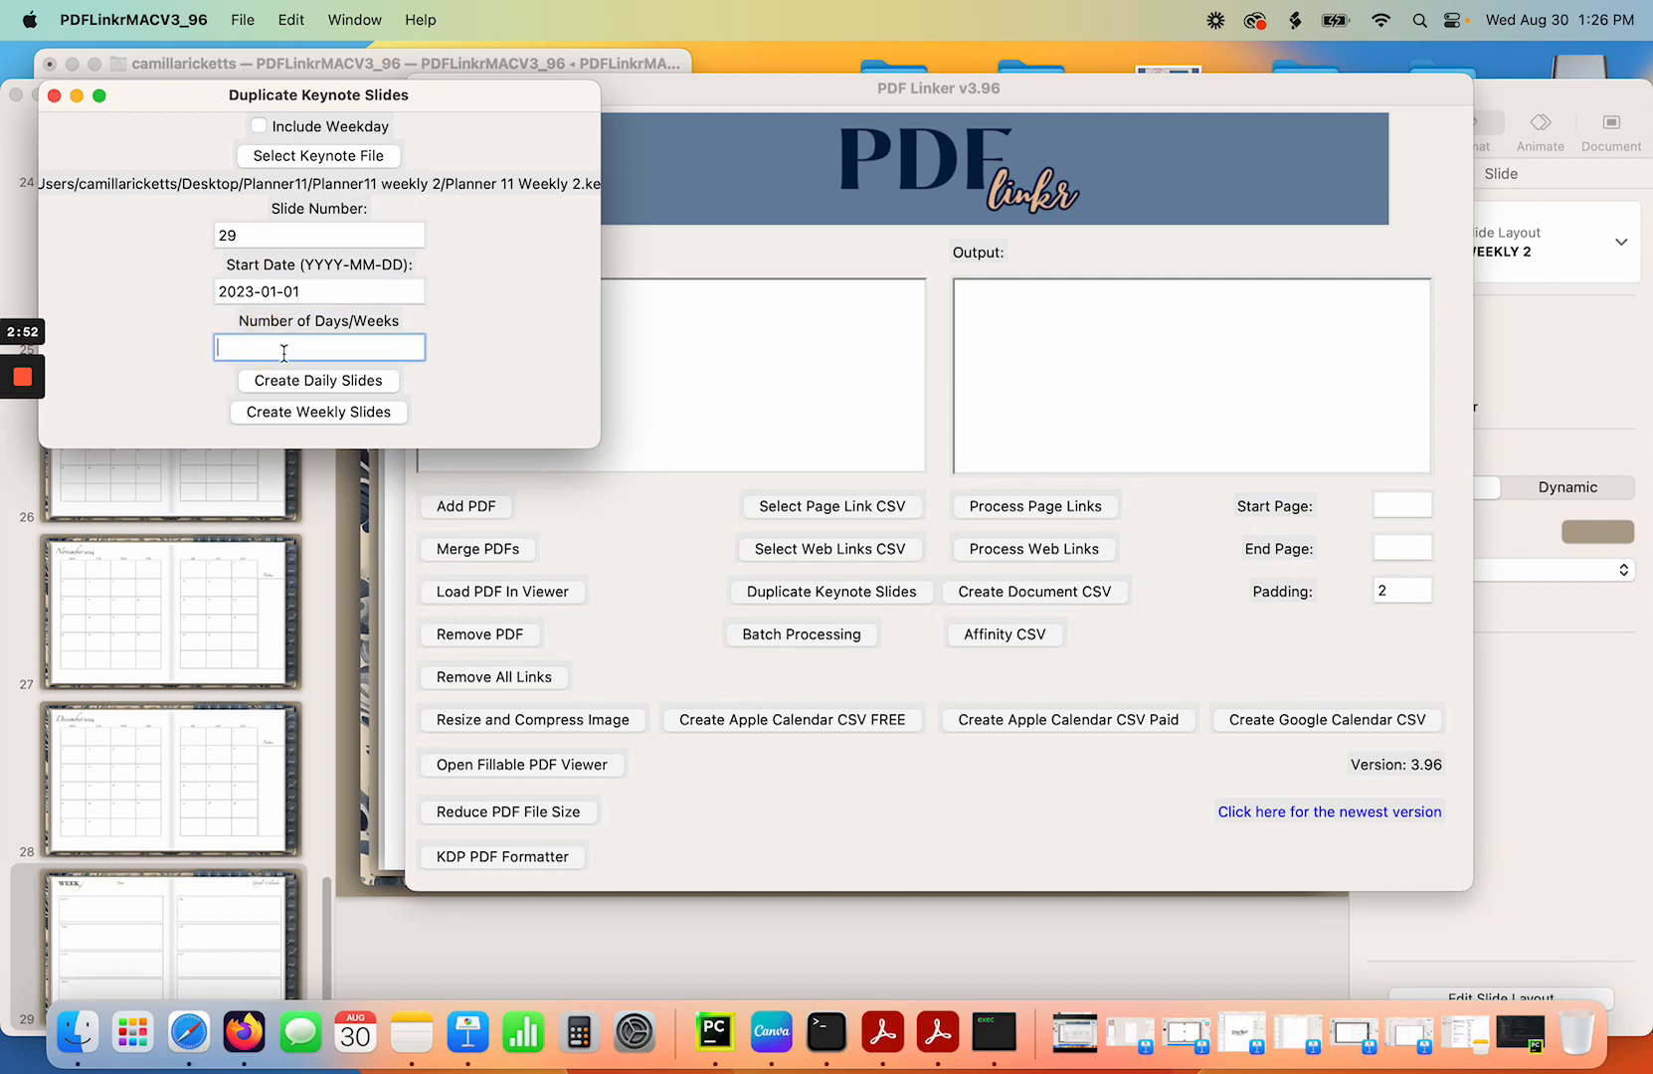
{"action": "type", "text": "5"}
{"action": "left_click", "coordinate": [314, 414]}
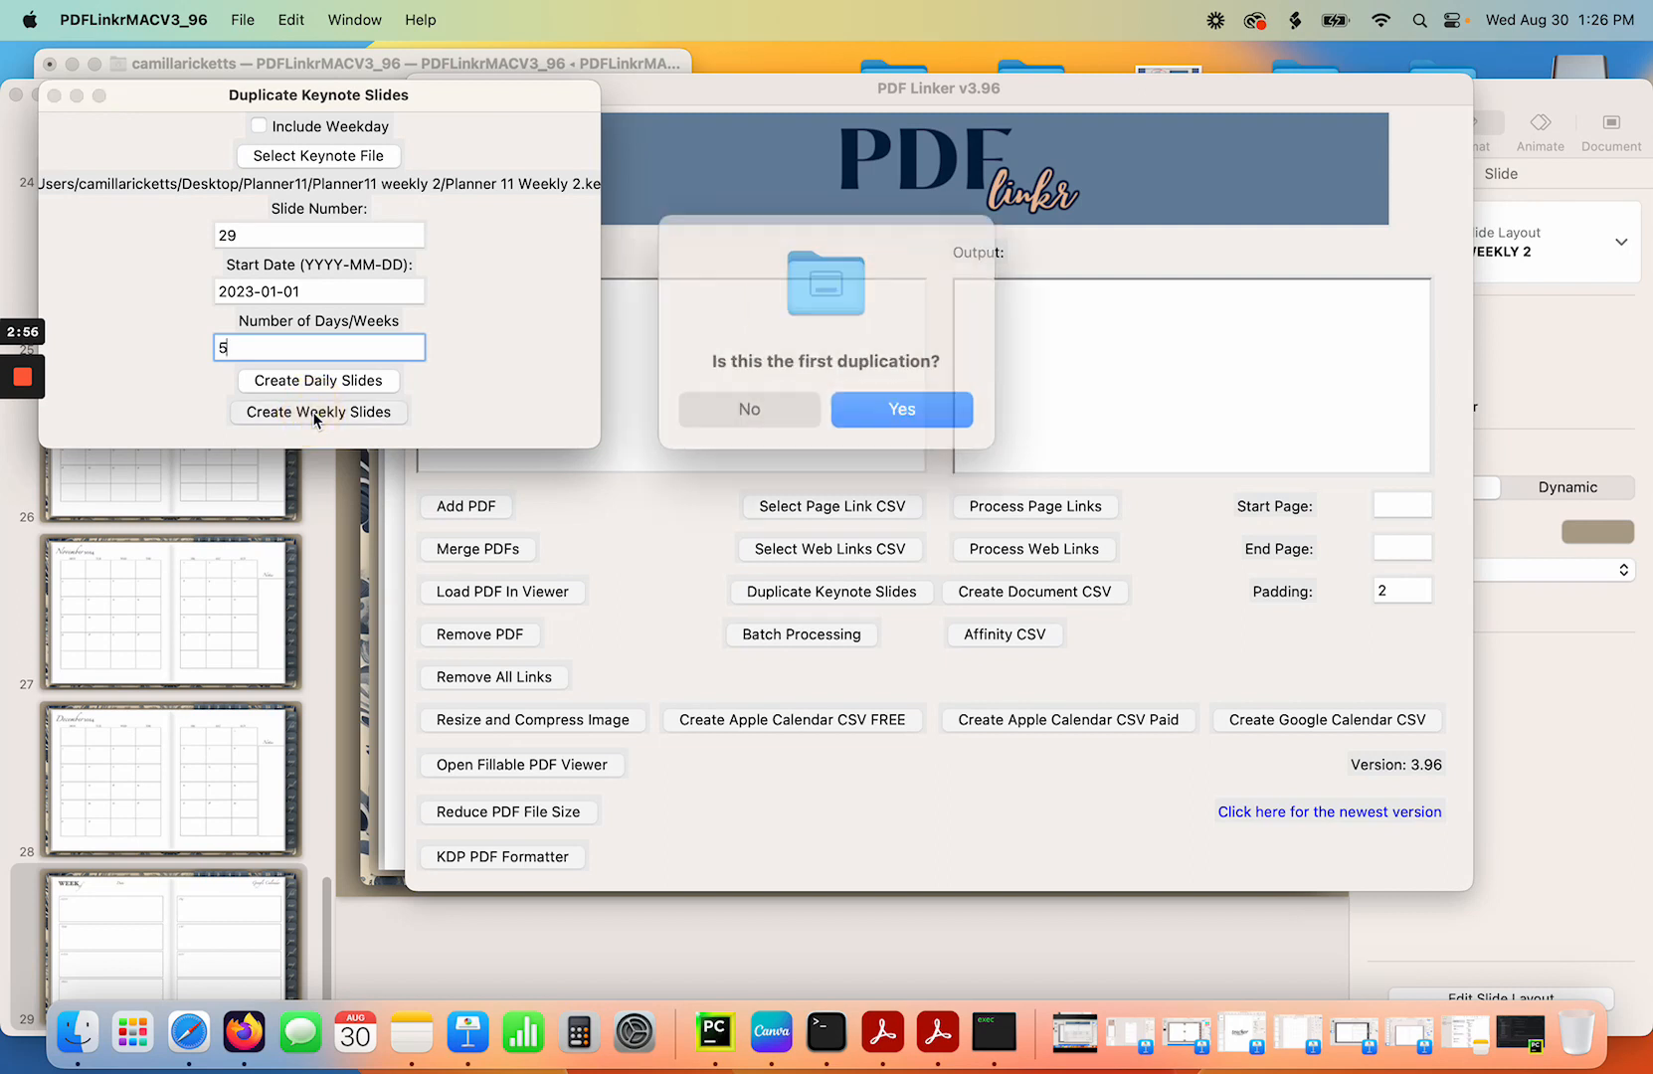
{"action": "left_click", "coordinate": [903, 400]}
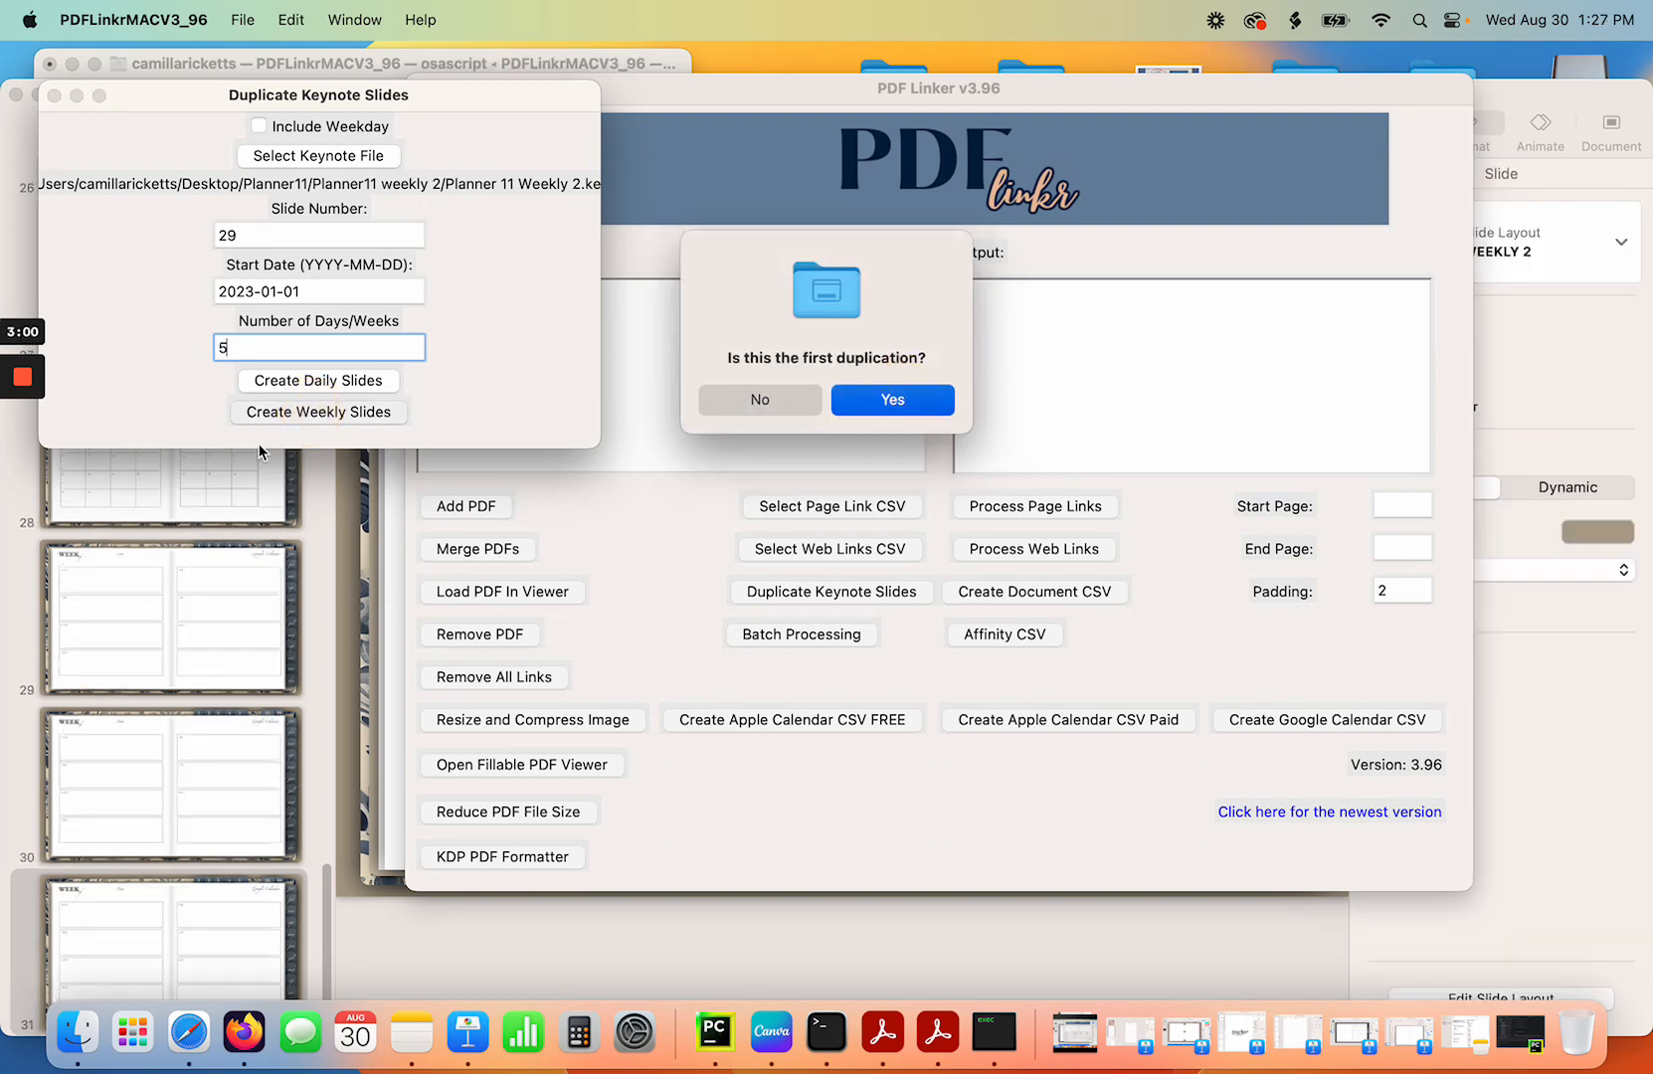
Save the output file as Jan2 in the CSV folder and dismiss the completion message.
{"action": "mouse_move", "coordinate": [44, 573]}
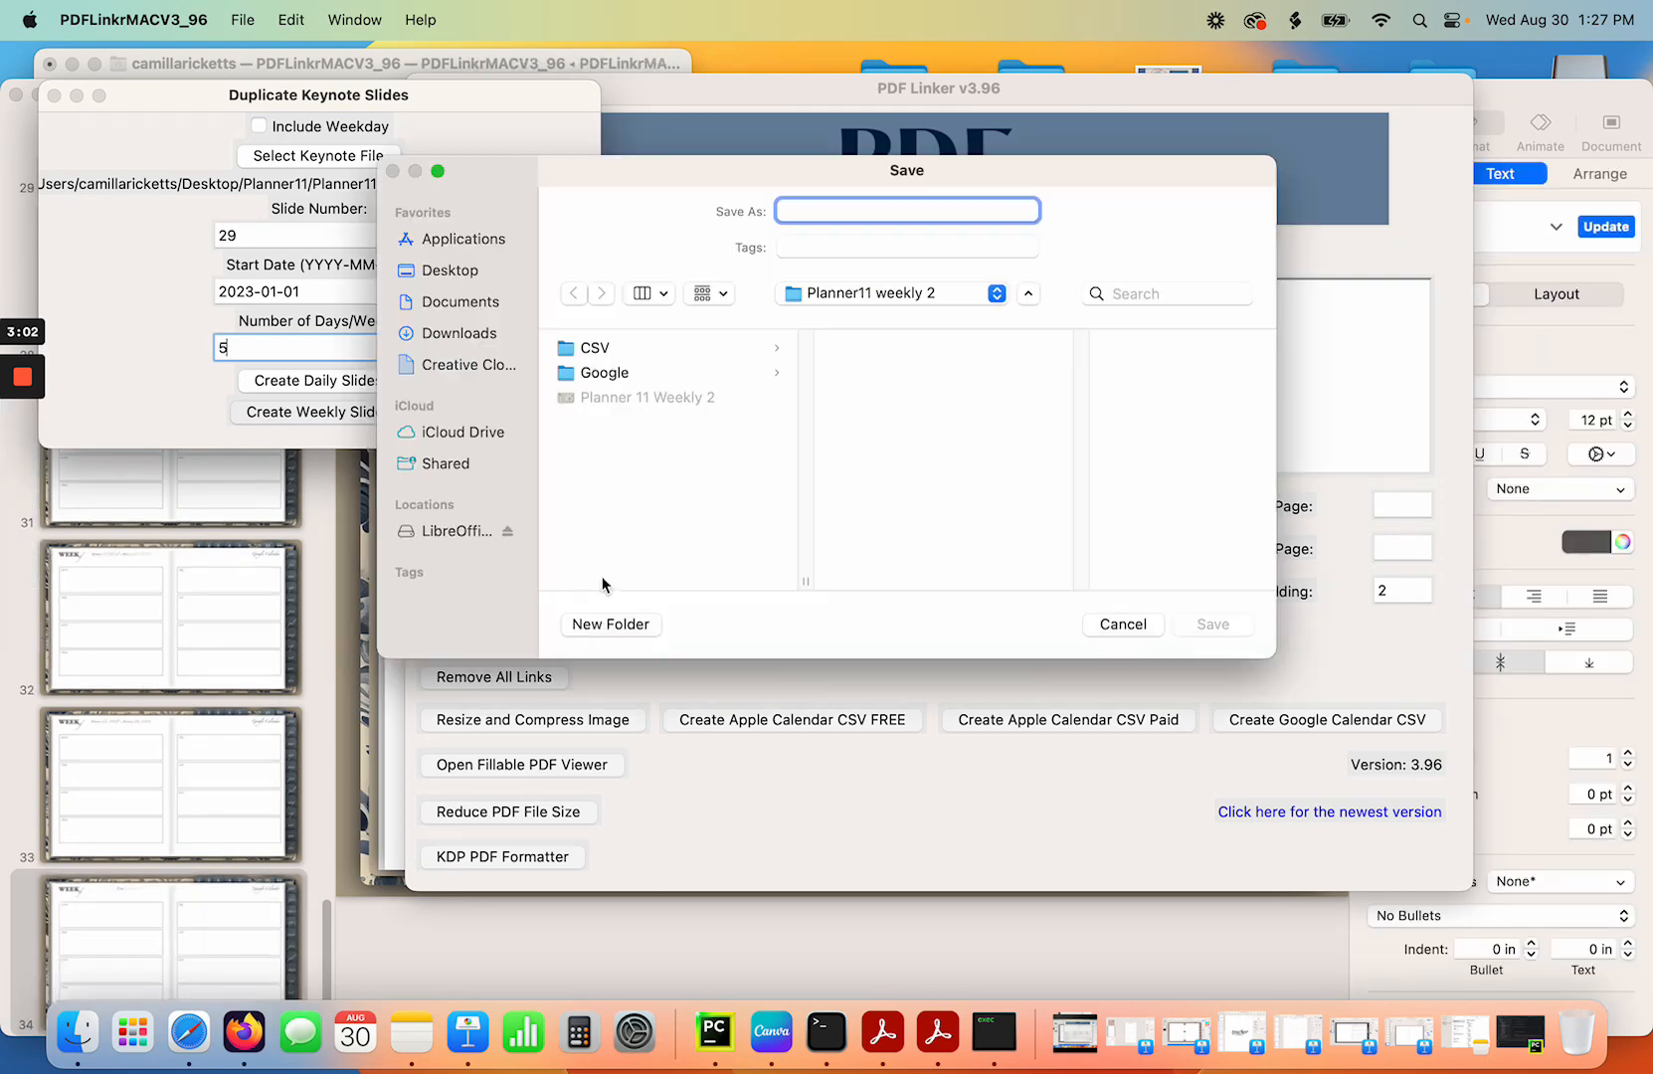
{"action": "left_click", "coordinate": [600, 348]}
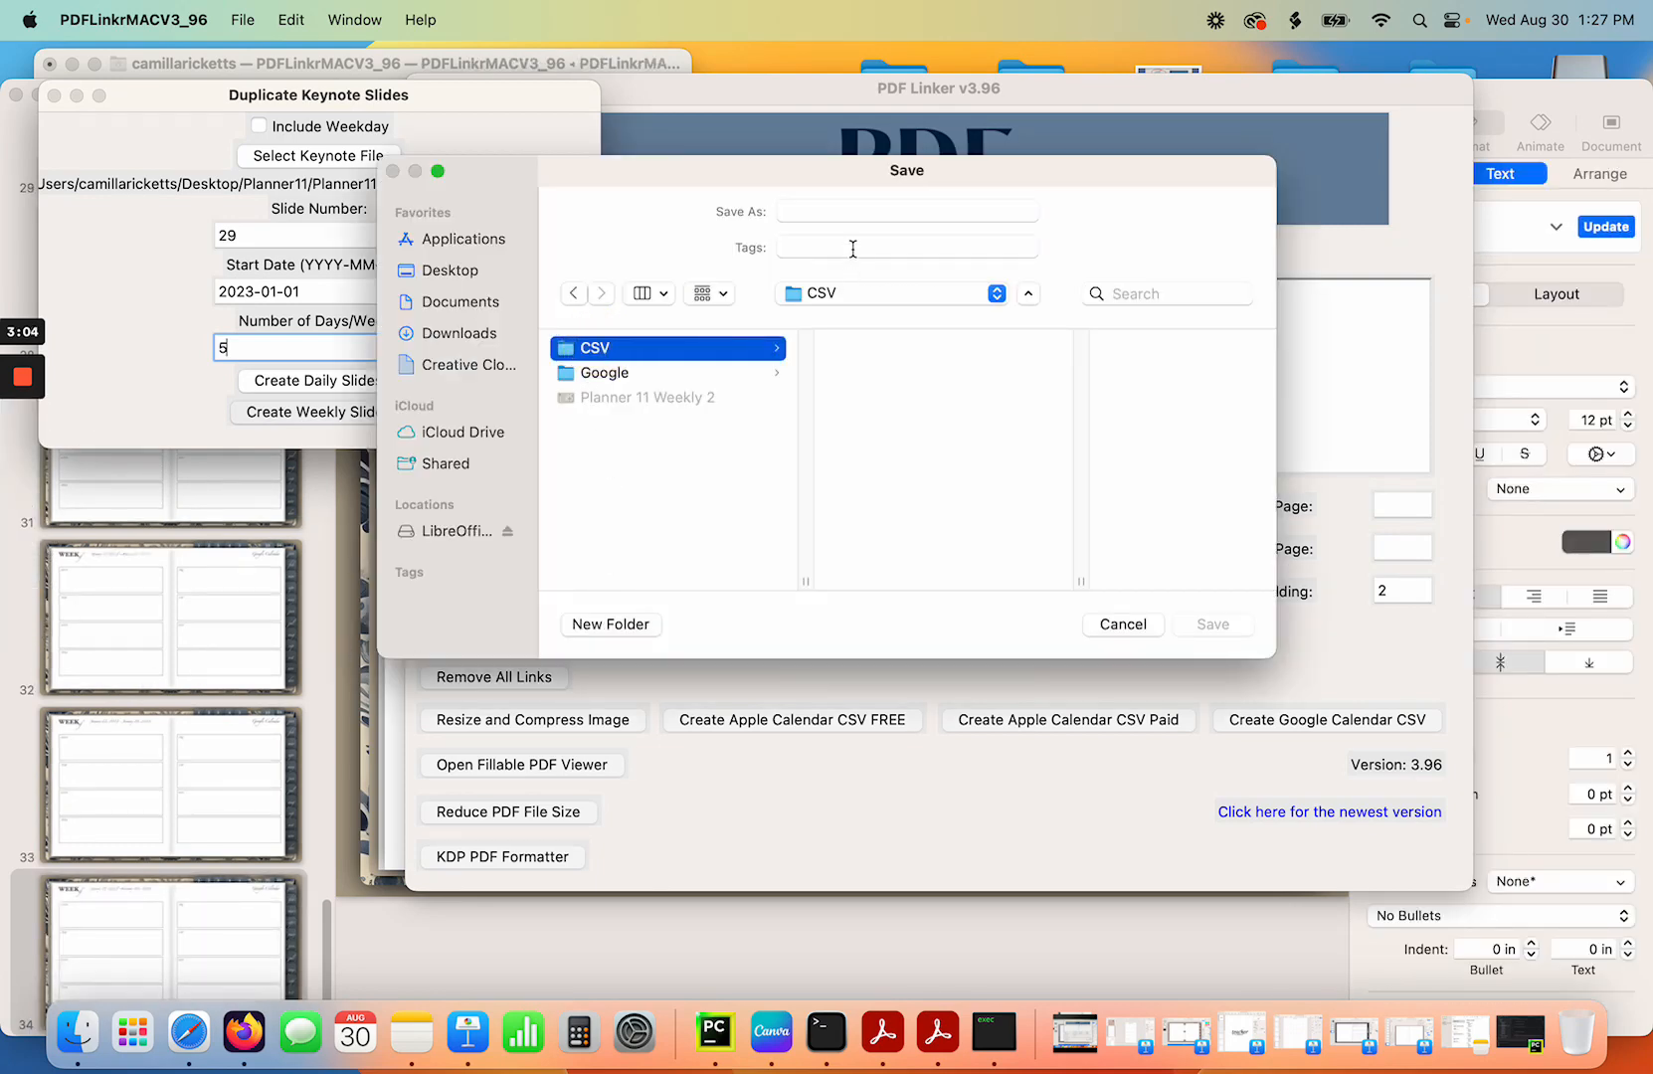
{"action": "left_click", "coordinate": [833, 211]}
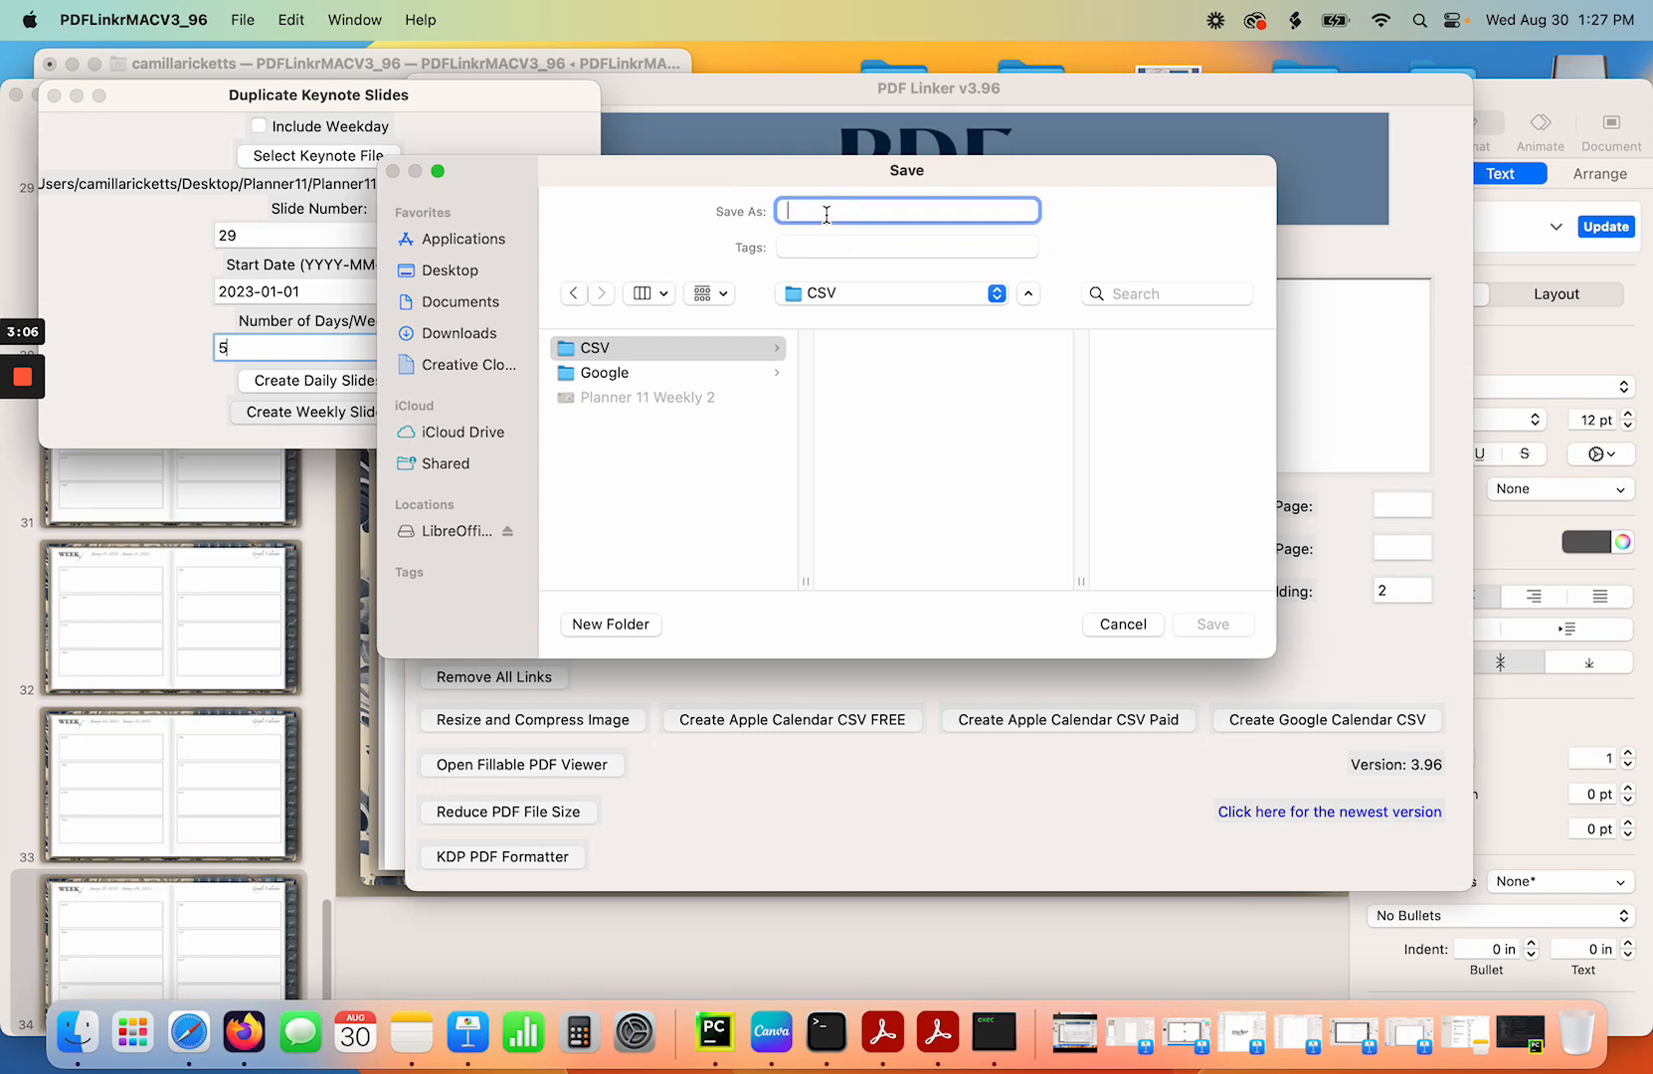
{"action": "type", "text": "Jan2"}
{"action": "key", "text": "Return"}
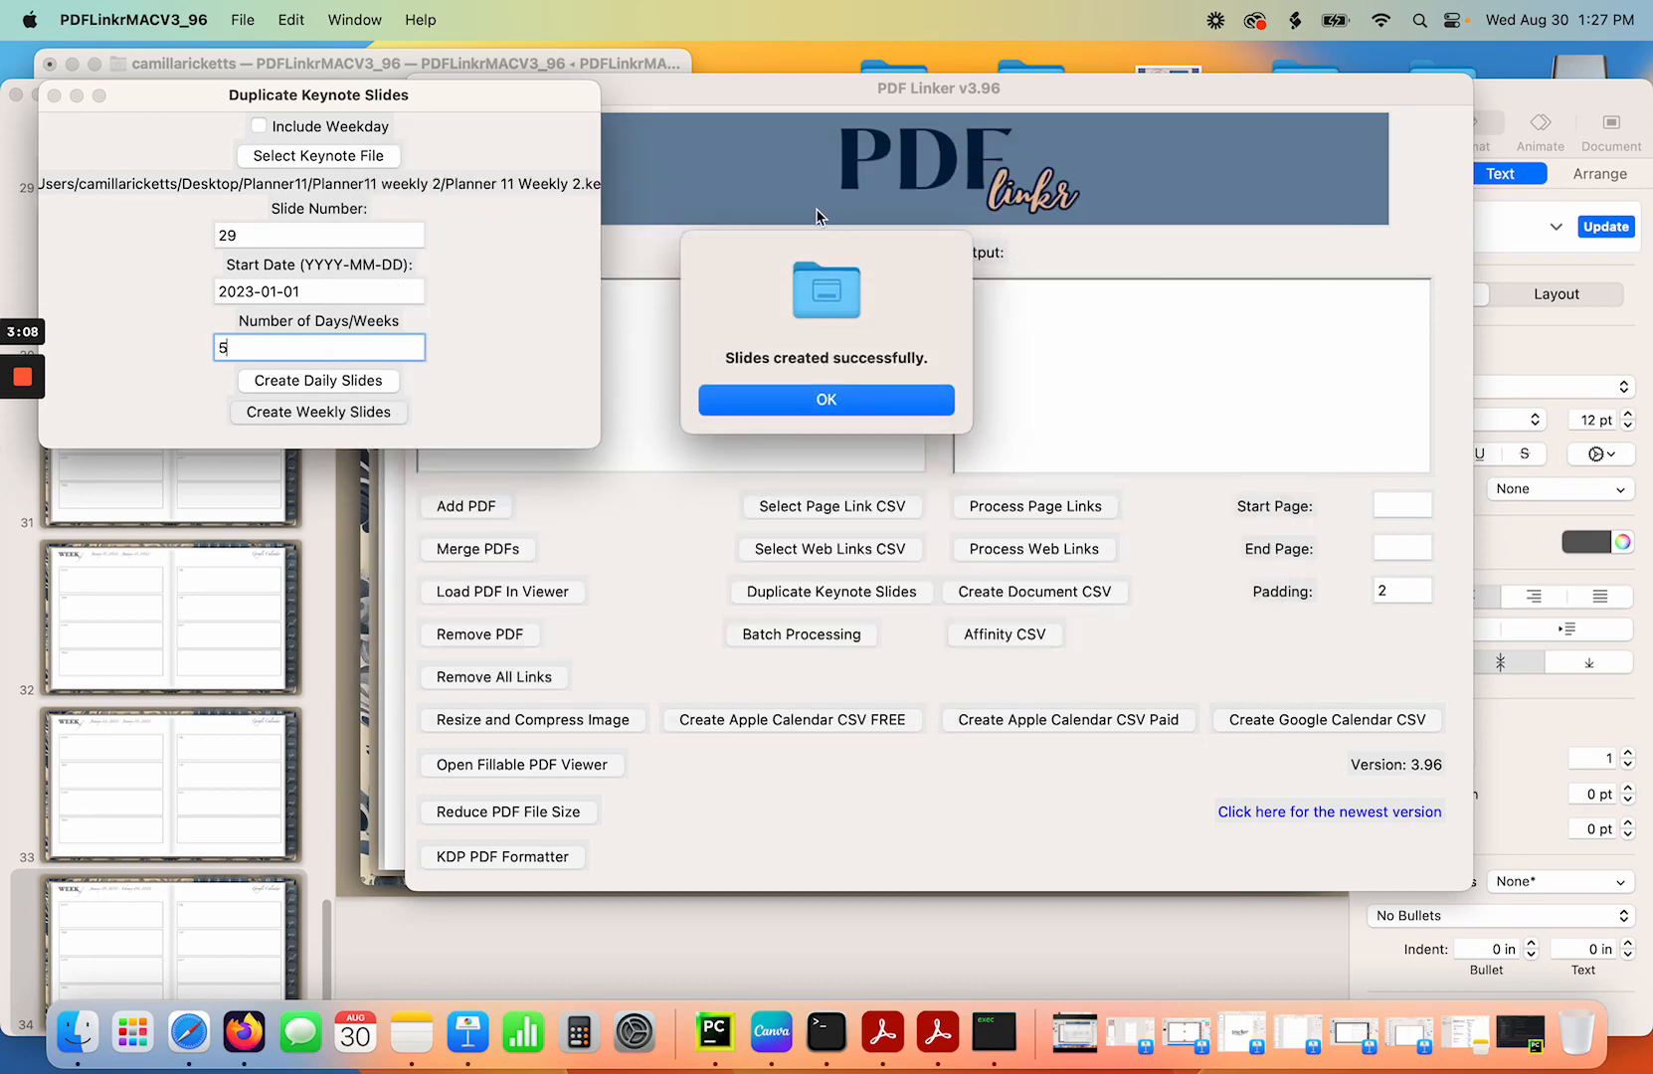
{"action": "left_click", "coordinate": [860, 390]}
Check the week date ranges on the generated weekly slides in Keynote and return to the original Date slide.
{"action": "left_click", "coordinate": [258, 927]}
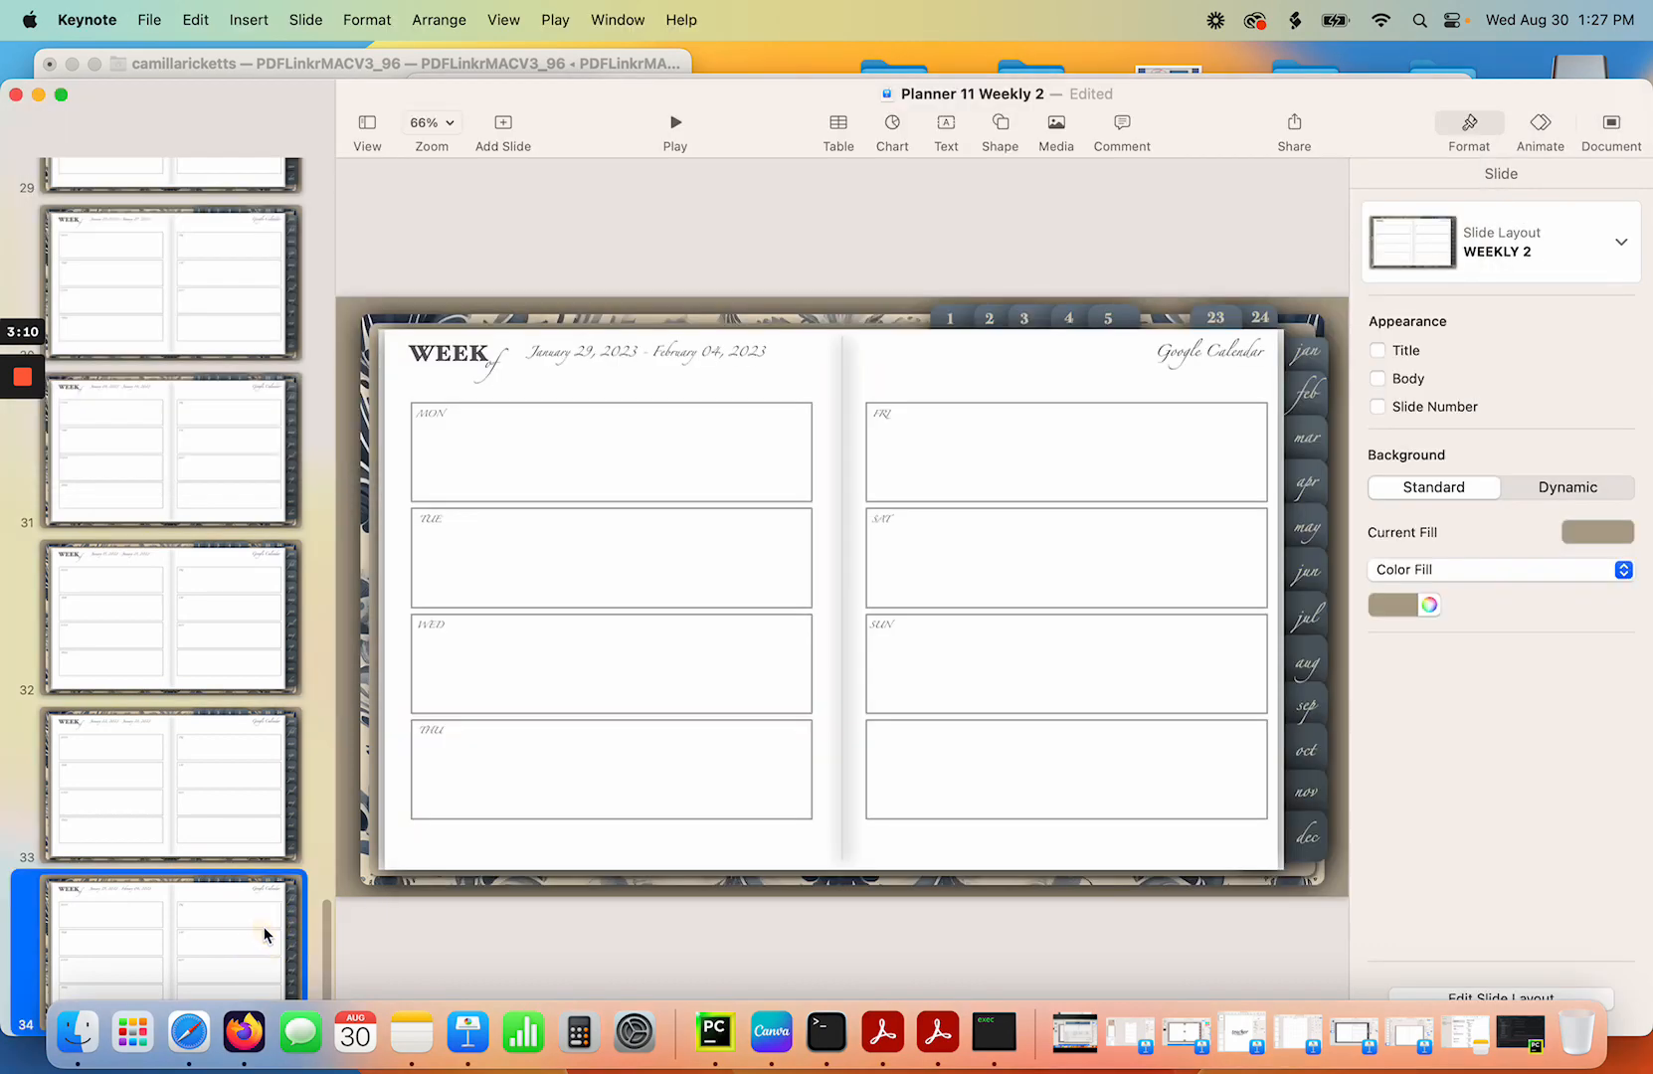
{"action": "left_click", "coordinate": [184, 731]}
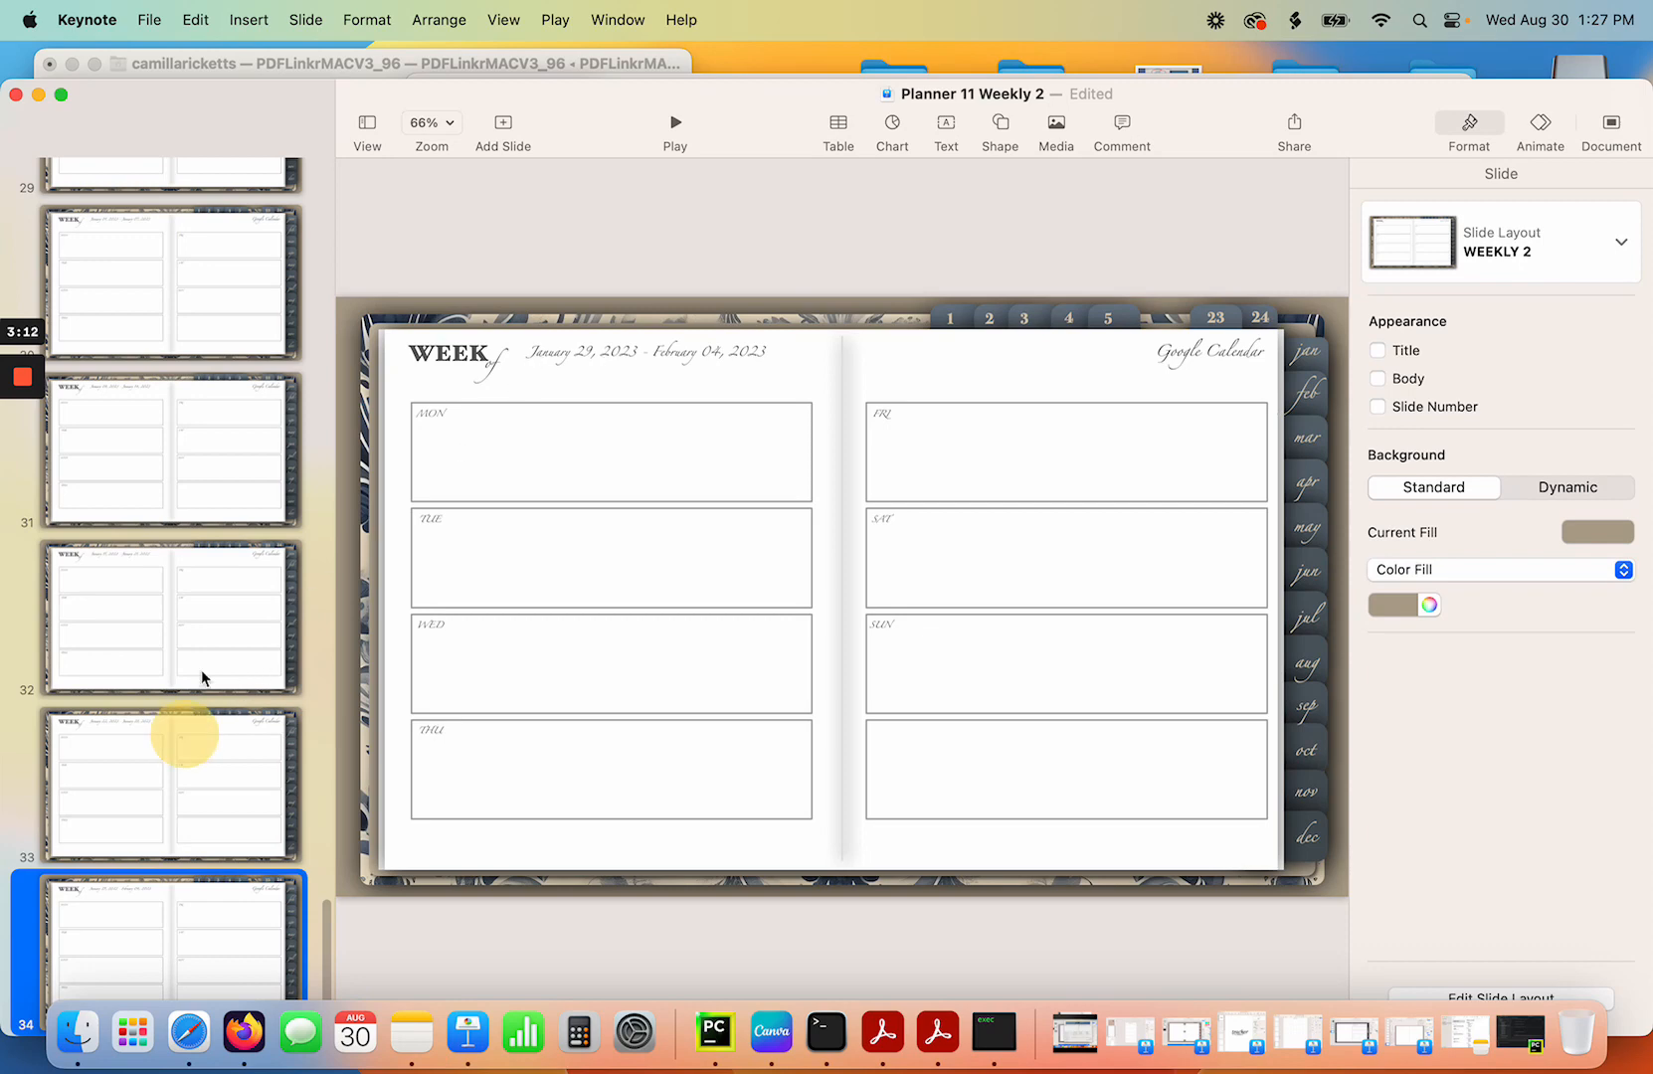
{"action": "left_click", "coordinate": [214, 597]}
{"action": "left_click", "coordinate": [218, 503]}
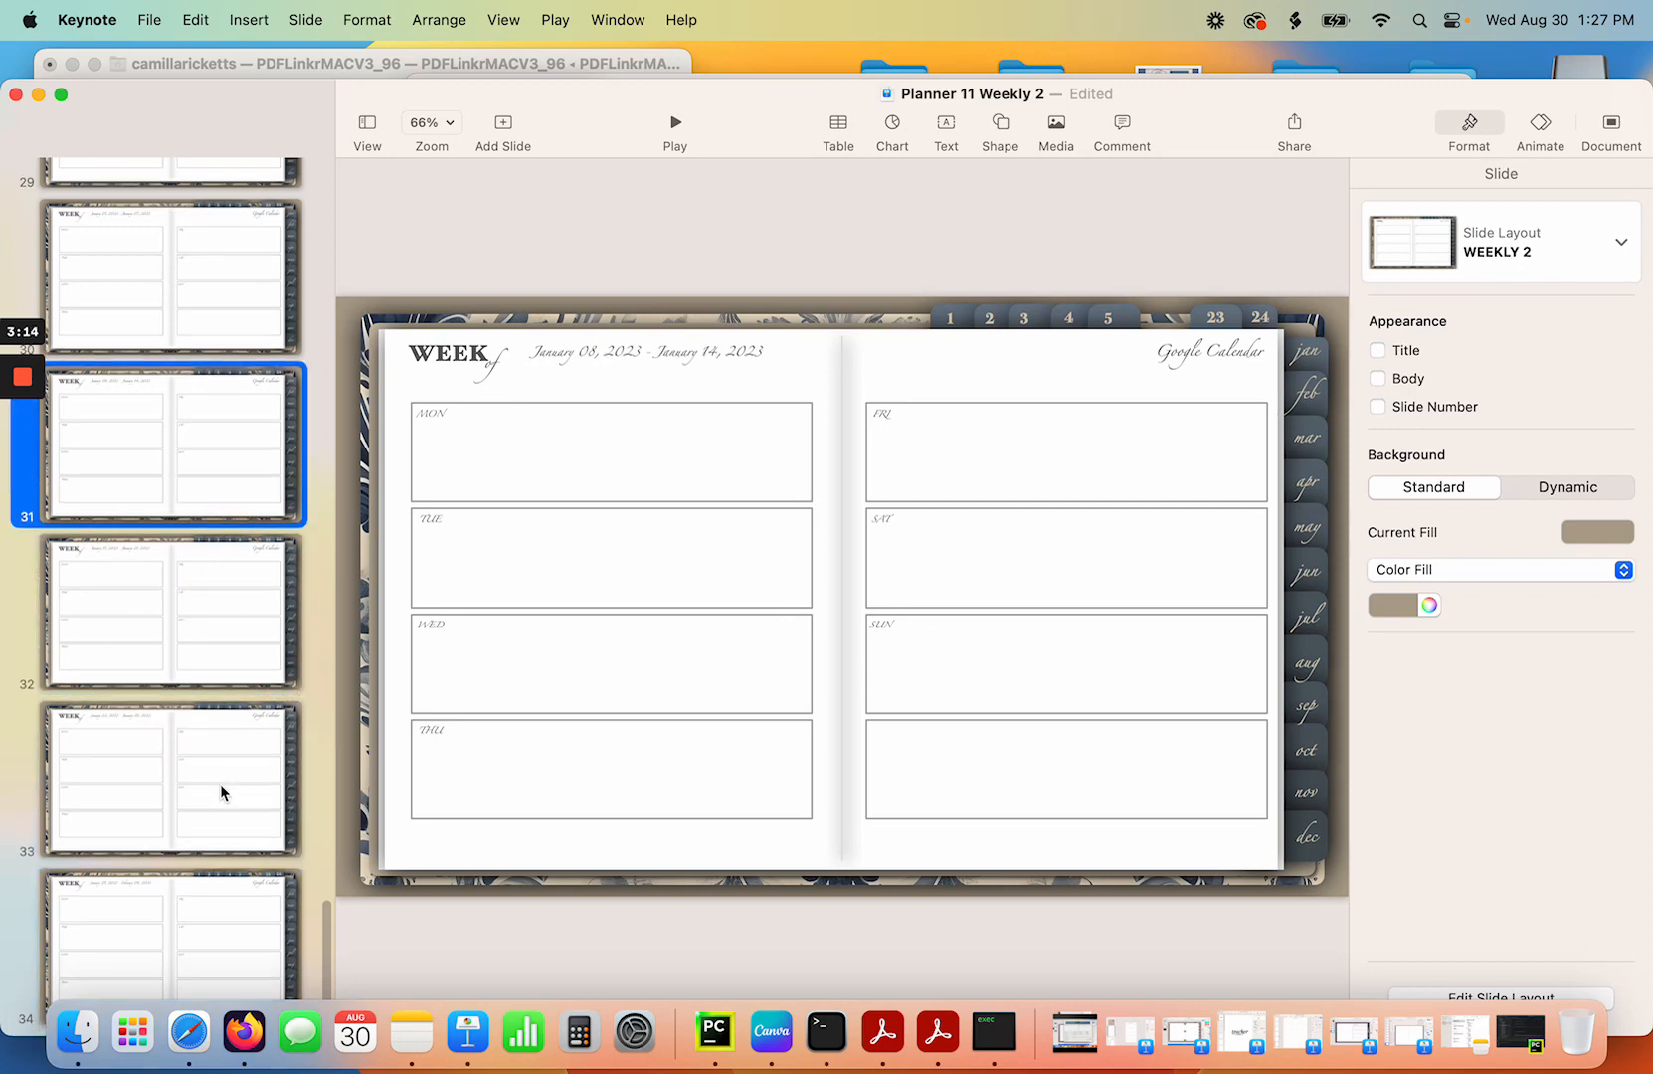
{"action": "left_click", "coordinate": [209, 925]}
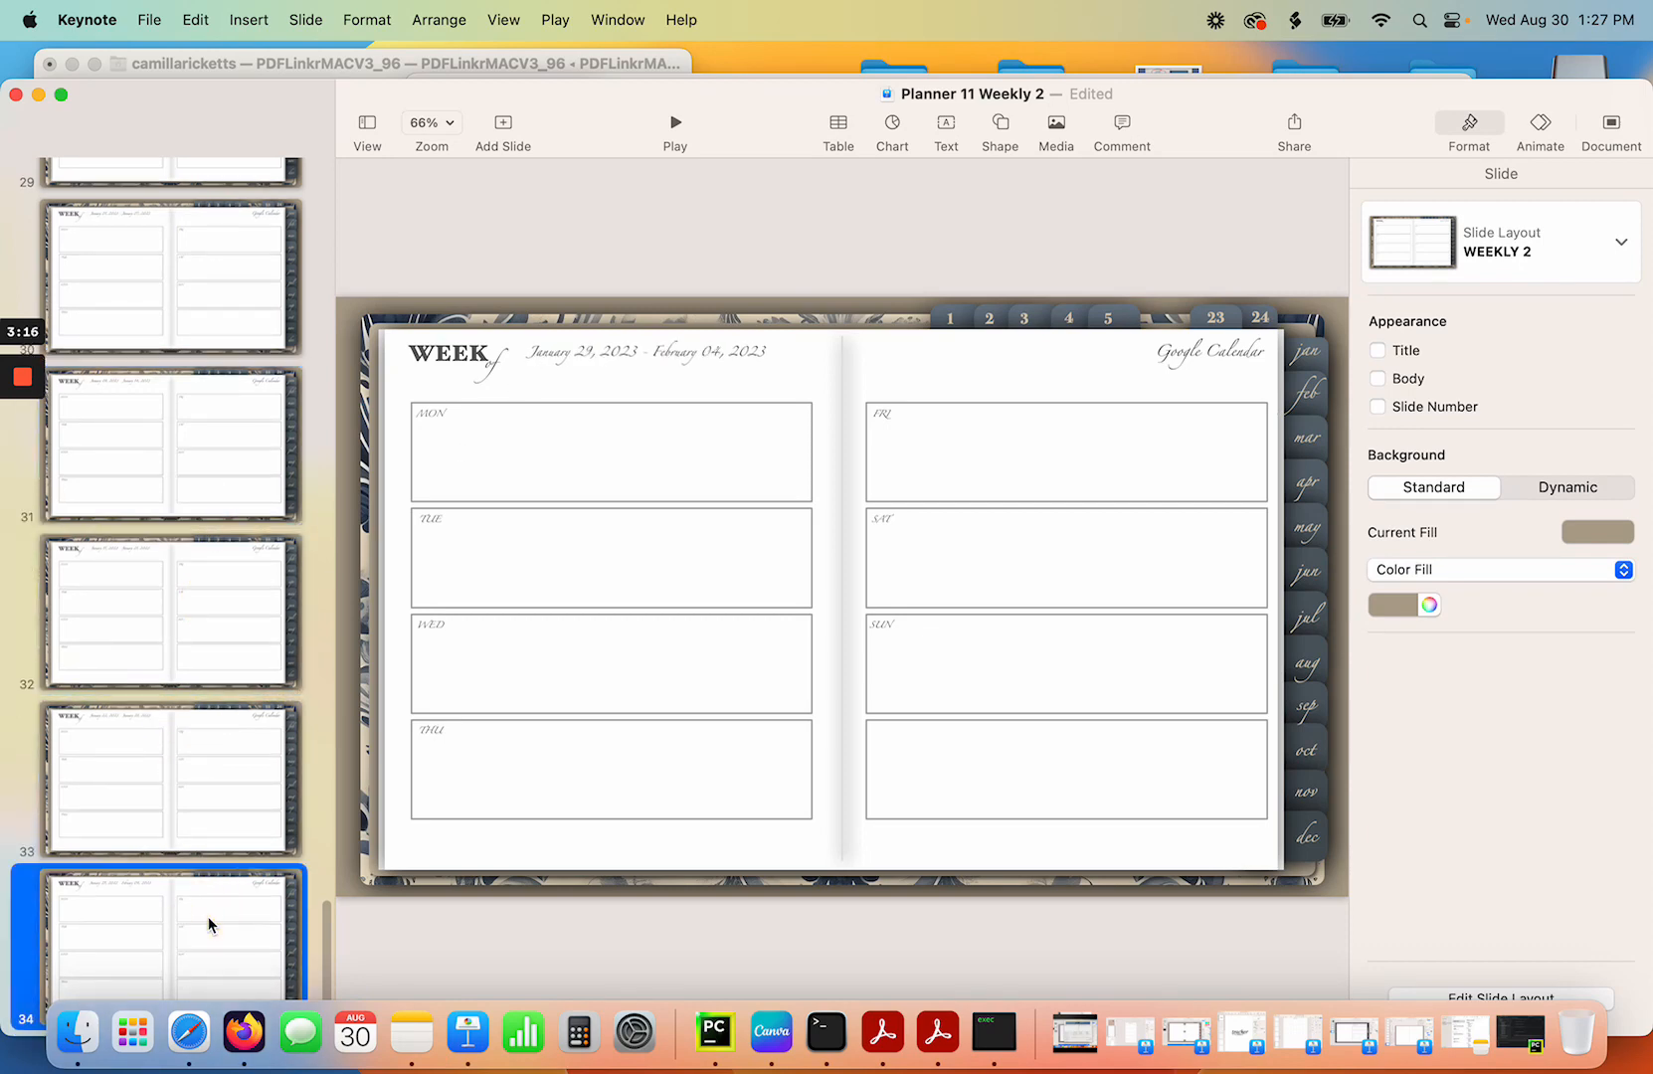
{"action": "scroll", "coordinate": [183, 750], "scroll_direction": "up", "scroll_amount": 5}
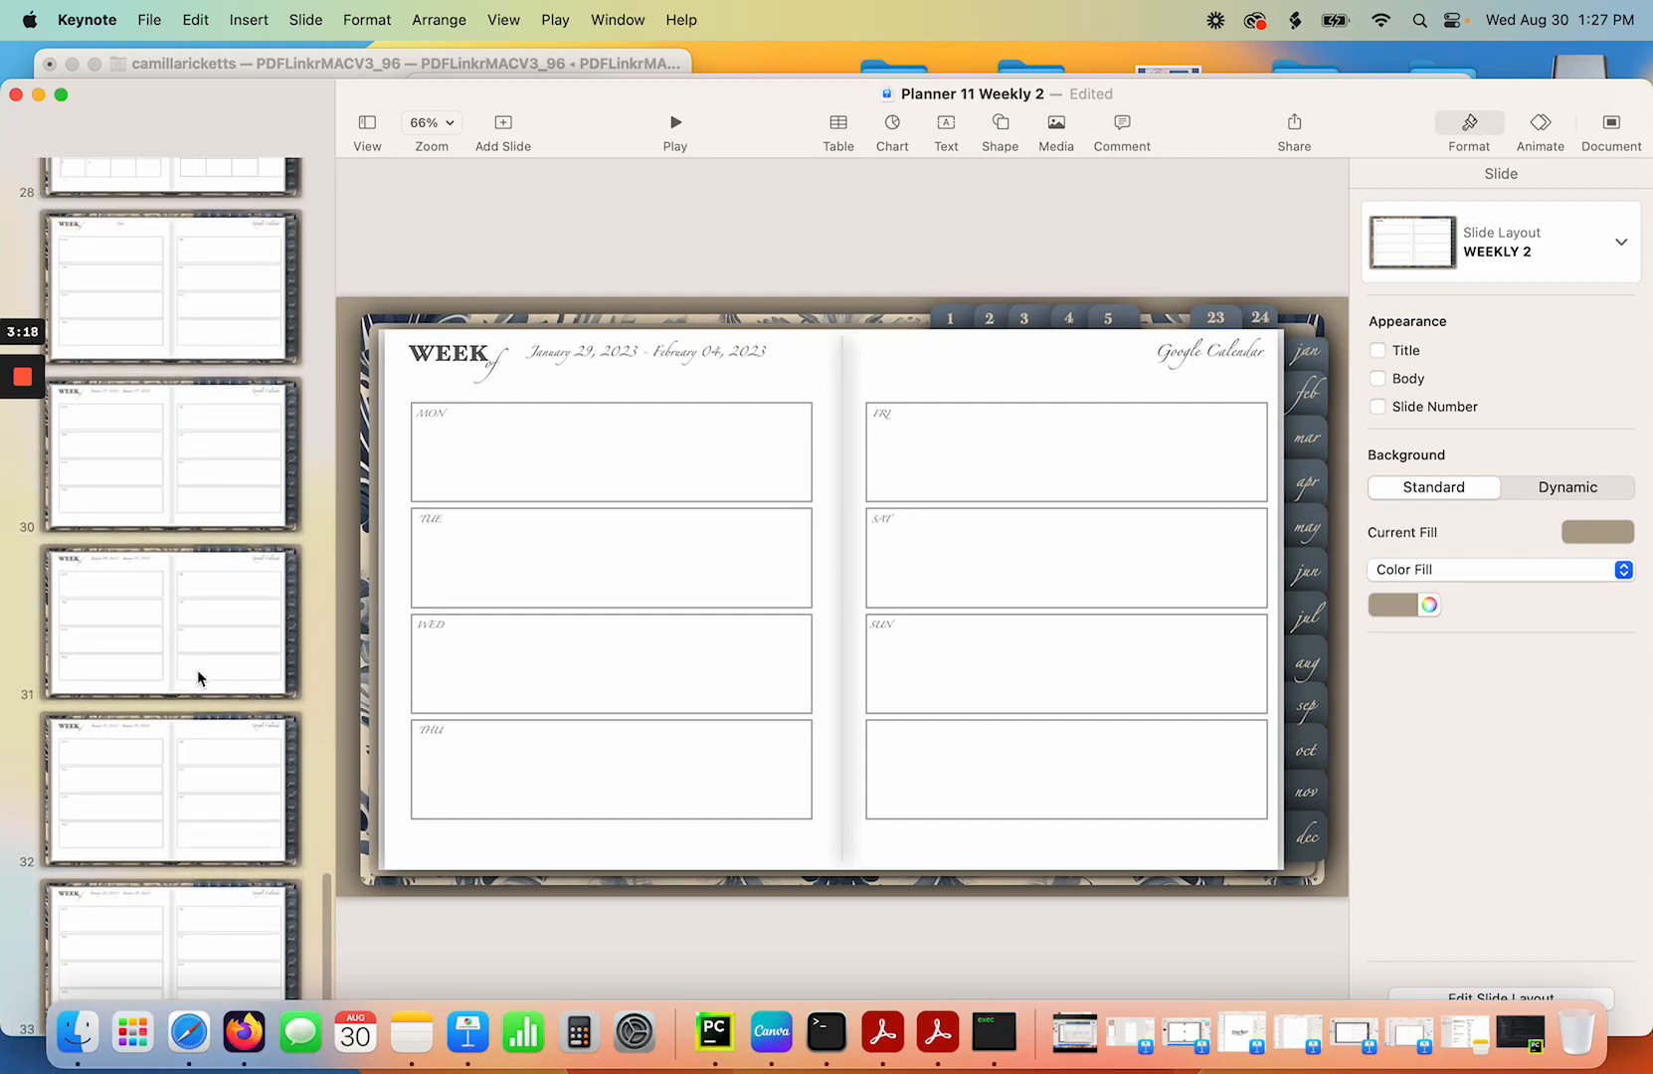
{"action": "left_click", "coordinate": [202, 350]}
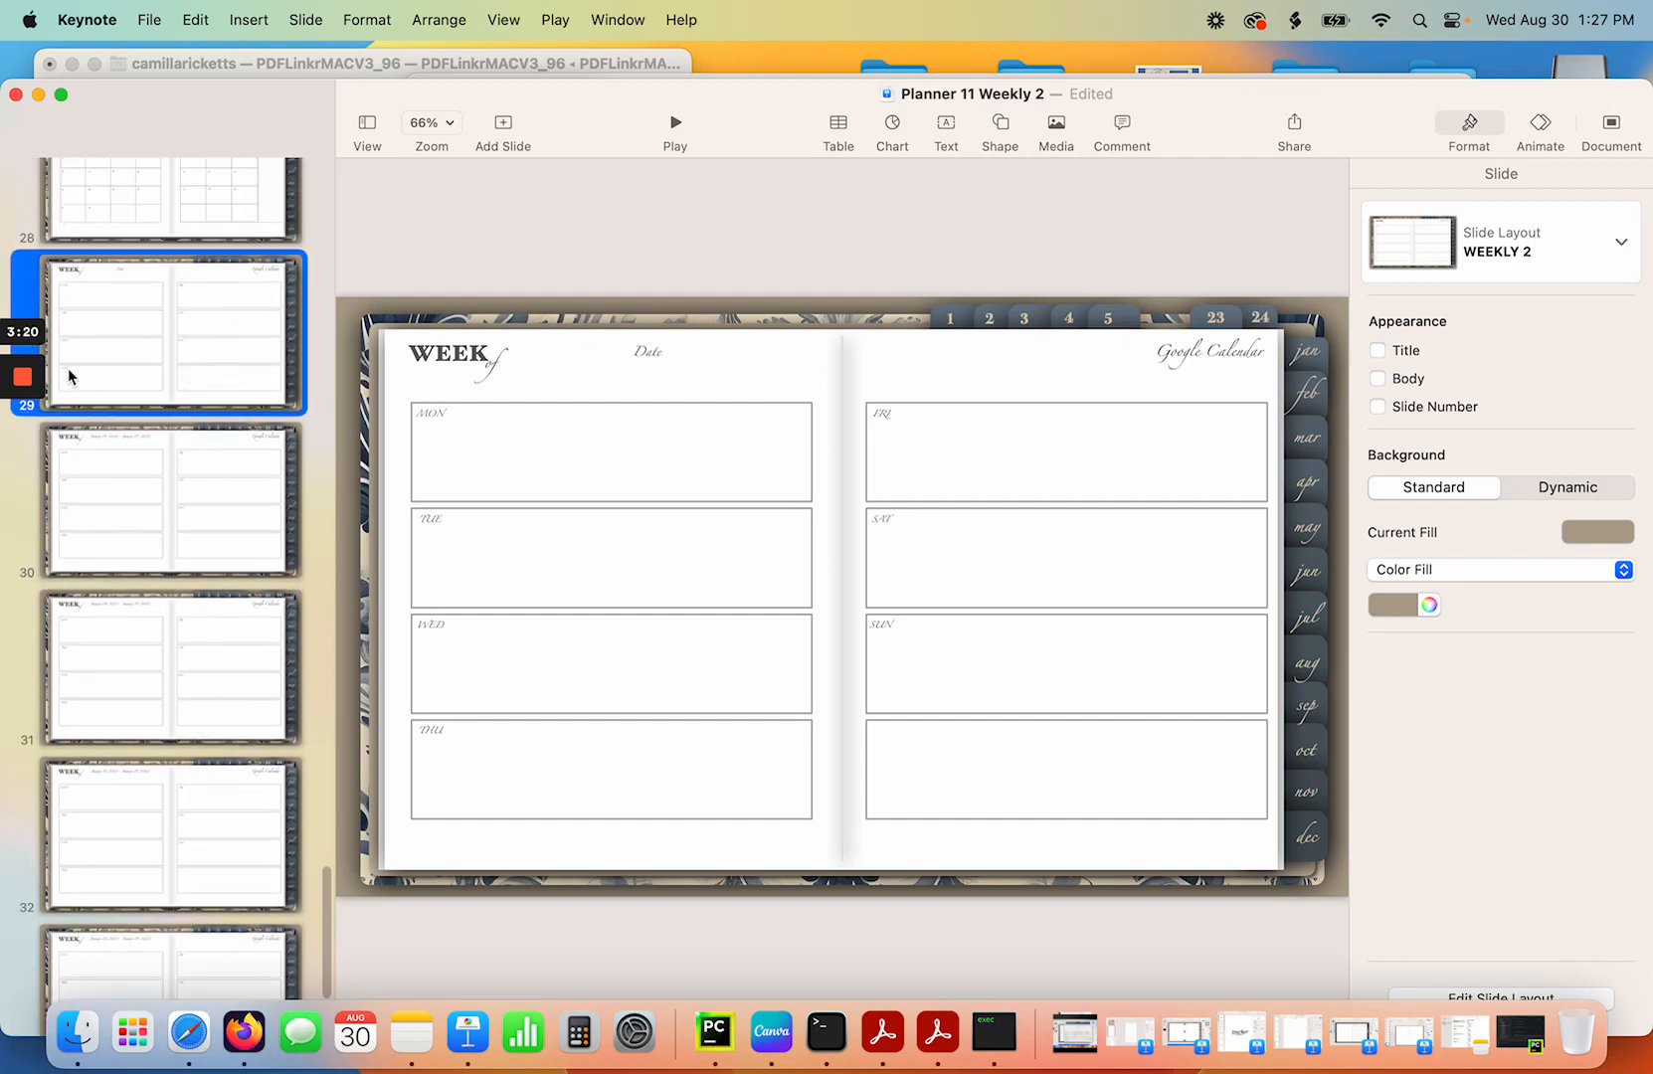
{"action": "mouse_move", "coordinate": [8, 497]}
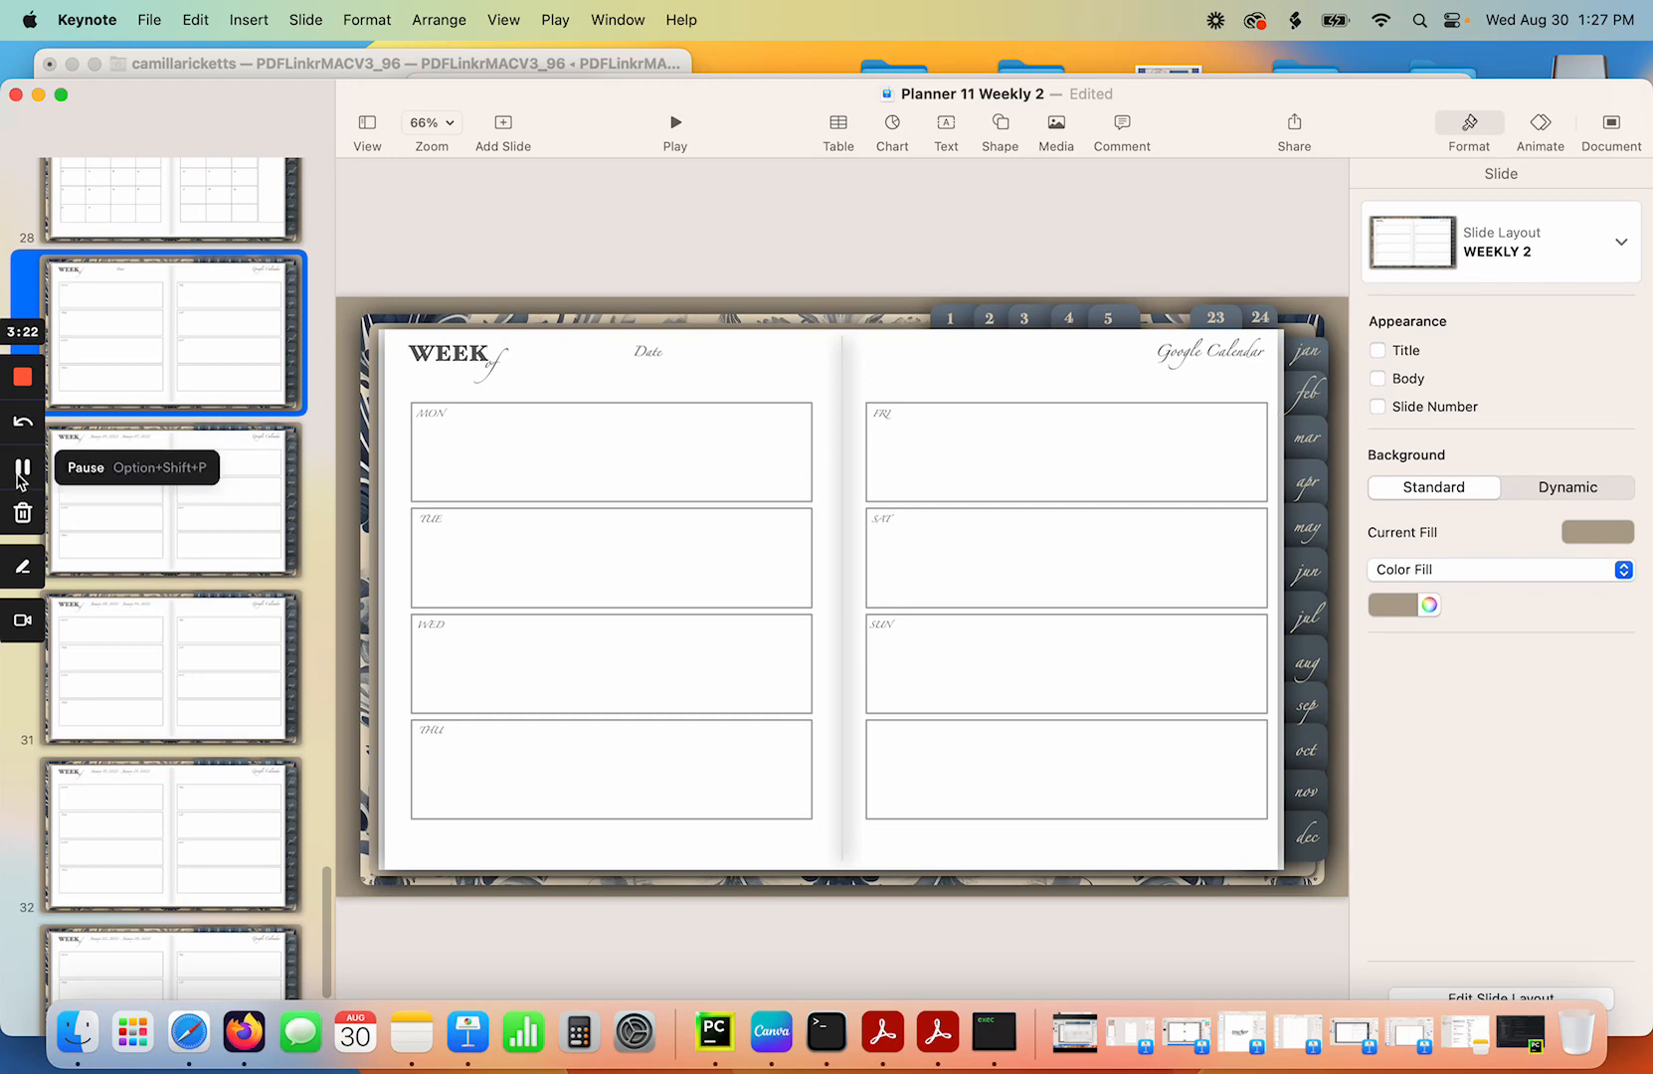
{"action": "left_click", "coordinate": [22, 471]}
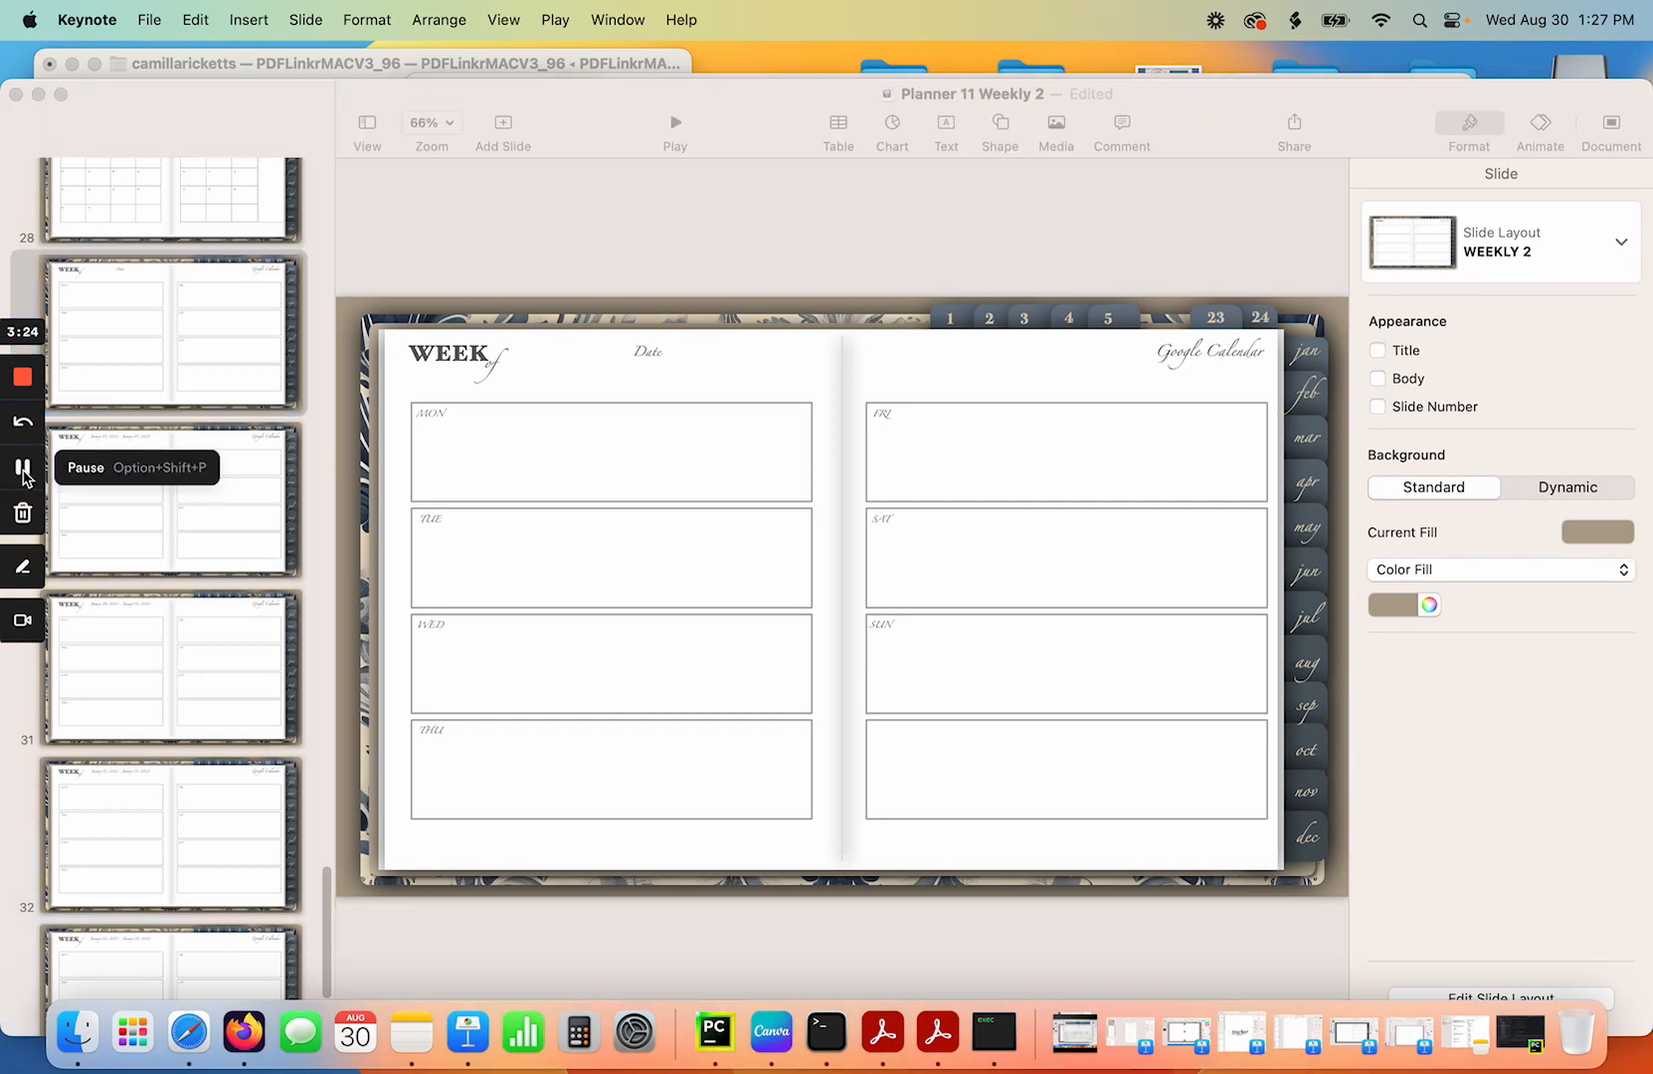
Delete slide 29, the original weekly slide with the Date placeholder.
{"action": "left_click", "coordinate": [177, 343]}
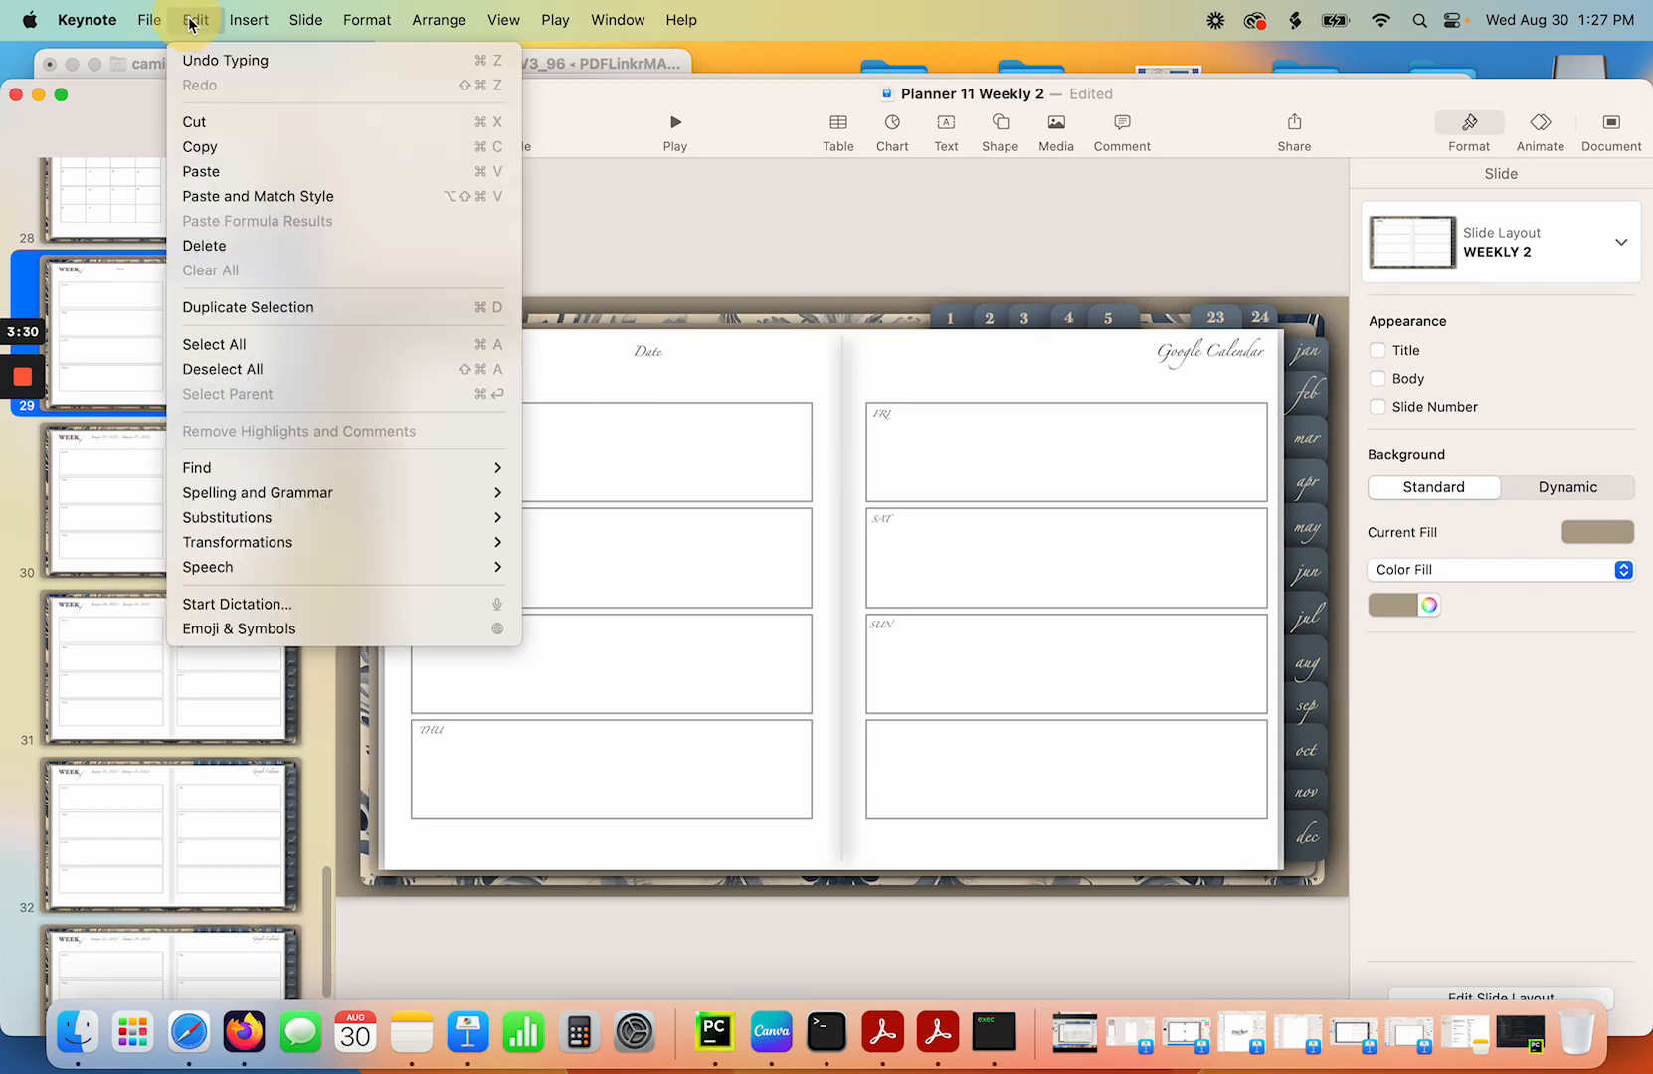
{"action": "left_click", "coordinate": [264, 246]}
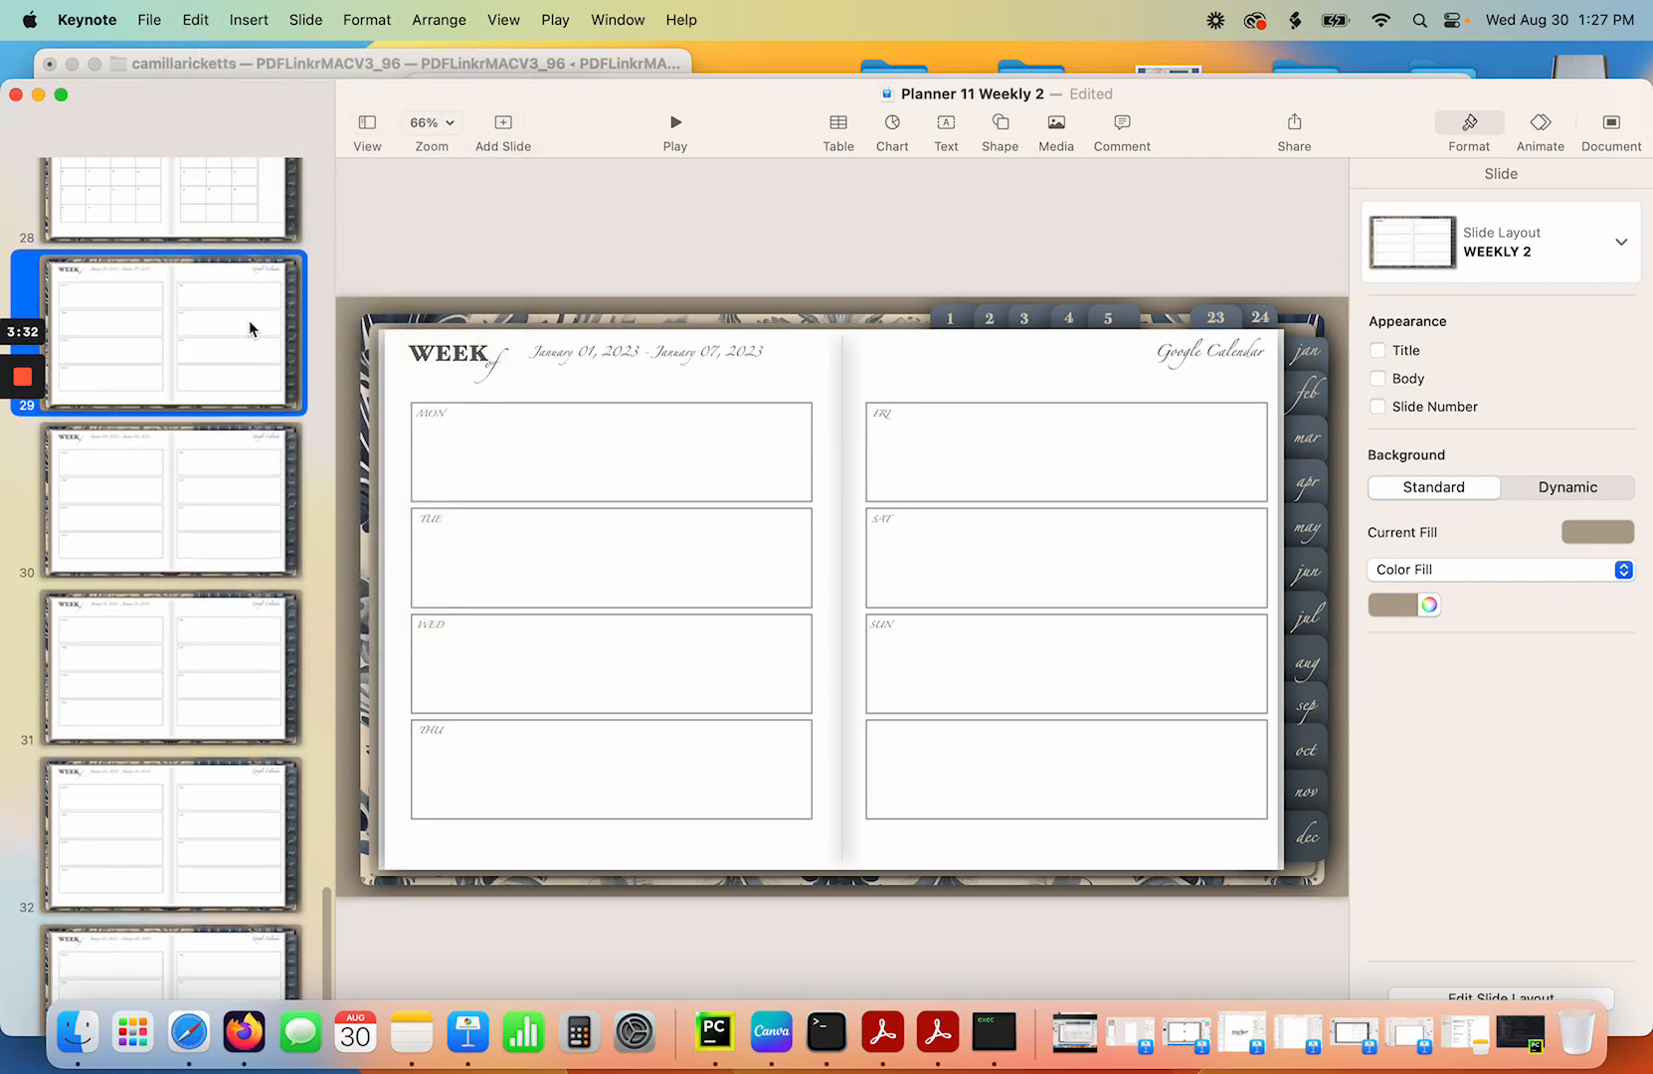
Compare the date ranges on the first and last January weekly slides, slides 29 and 33.
{"action": "scroll", "coordinate": [221, 865], "scroll_direction": "down", "scroll_amount": 2}
{"action": "left_click", "coordinate": [228, 948]}
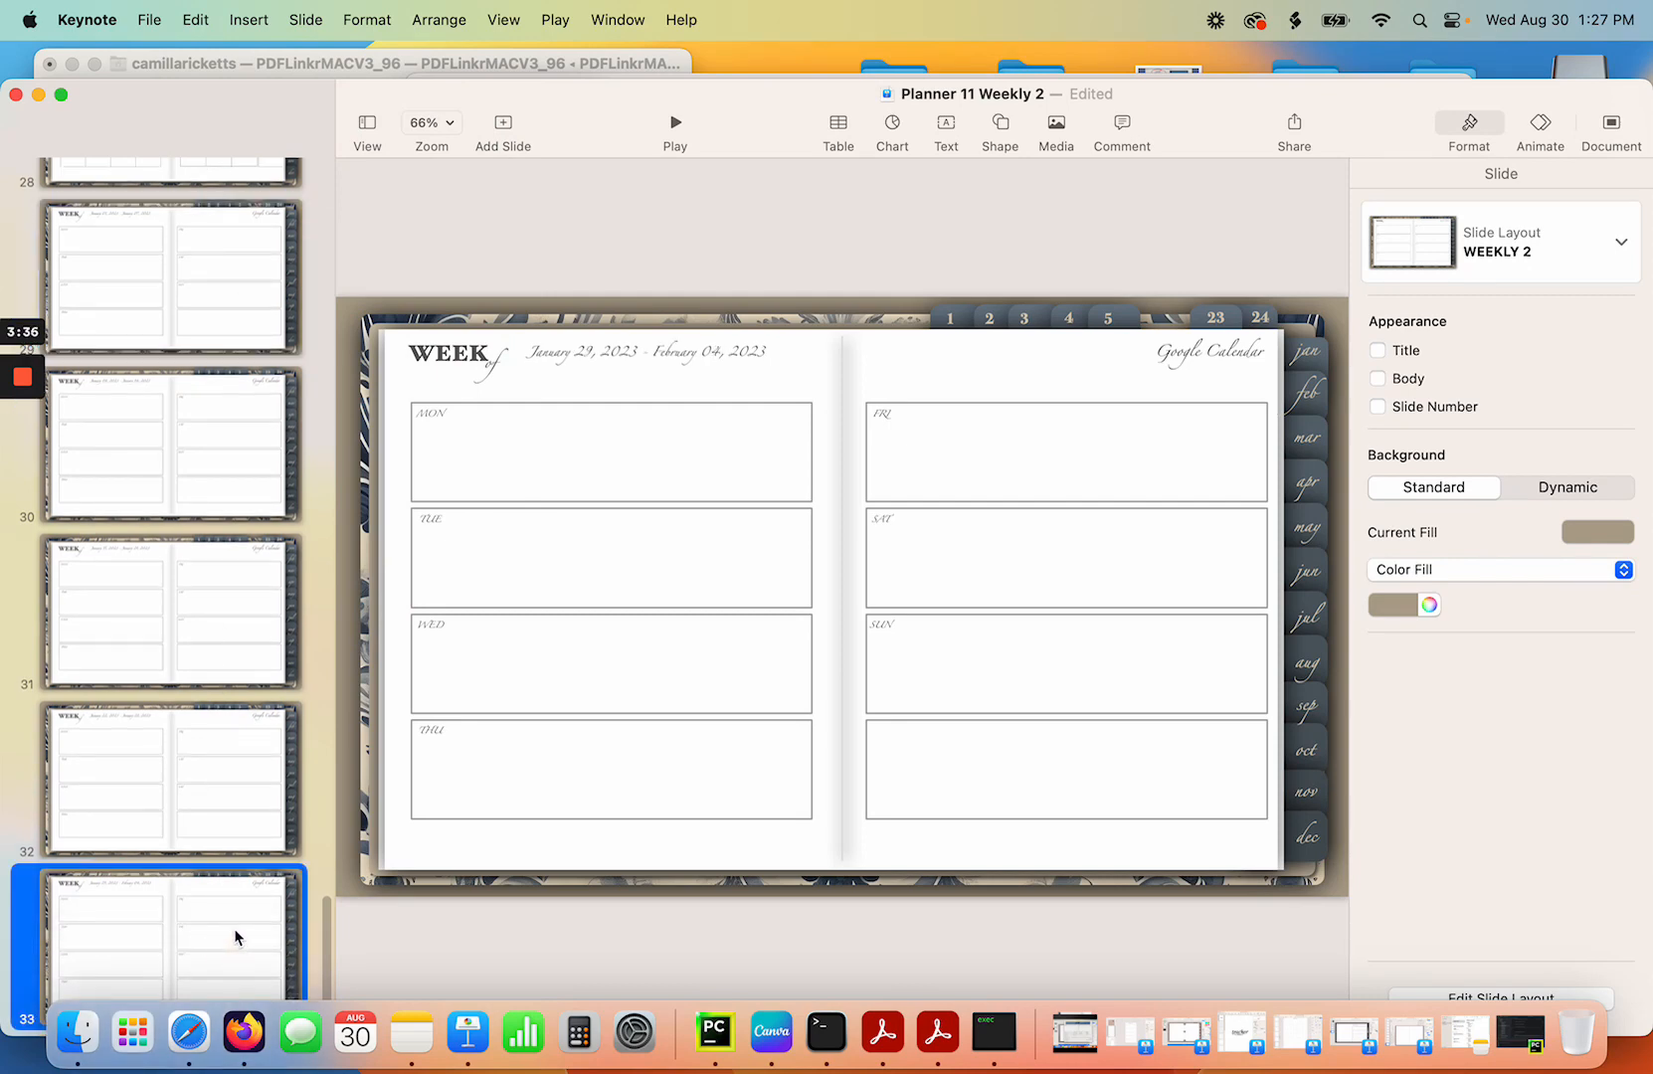
{"action": "left_click", "coordinate": [200, 328]}
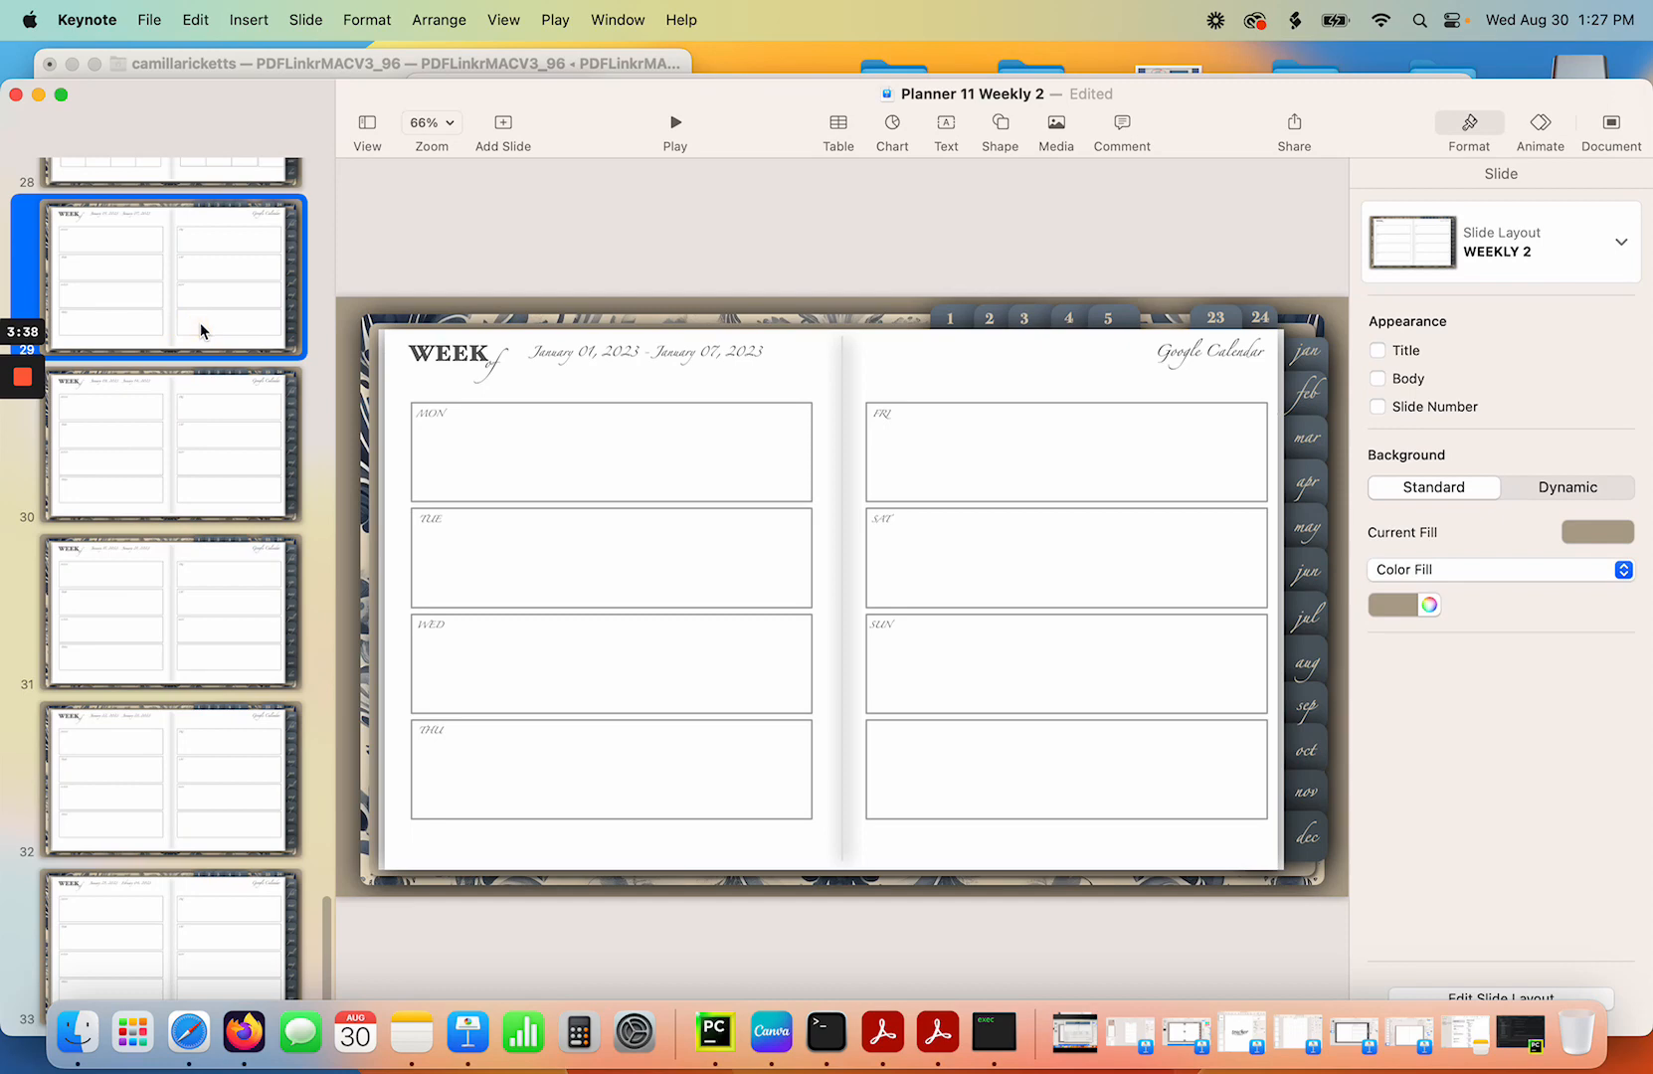
{"action": "left_click", "coordinate": [203, 941]}
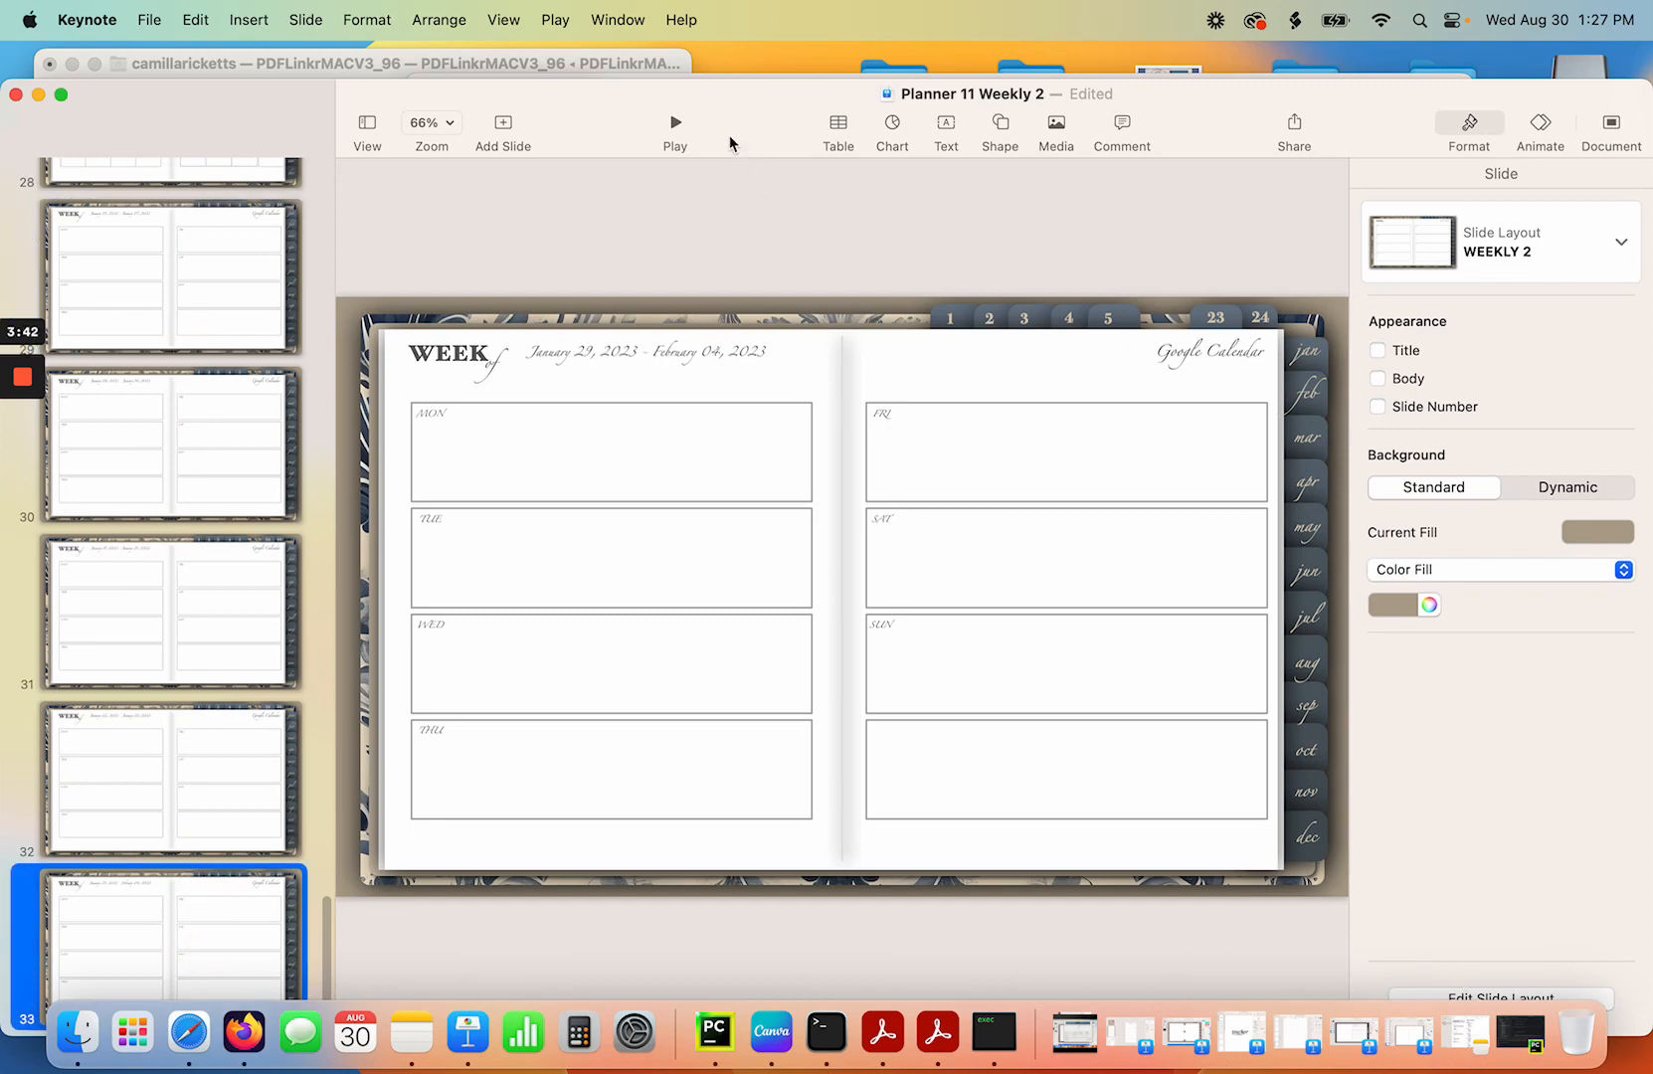
Switch to PDF Linker and create 5 weekly slides from slide 29 starting 2023-02-01, answering that this is not the first duplication.
{"action": "left_click_drag", "start_coordinate": [740, 110], "coordinate": [739, 153]}
{"action": "left_click", "coordinate": [516, 109]}
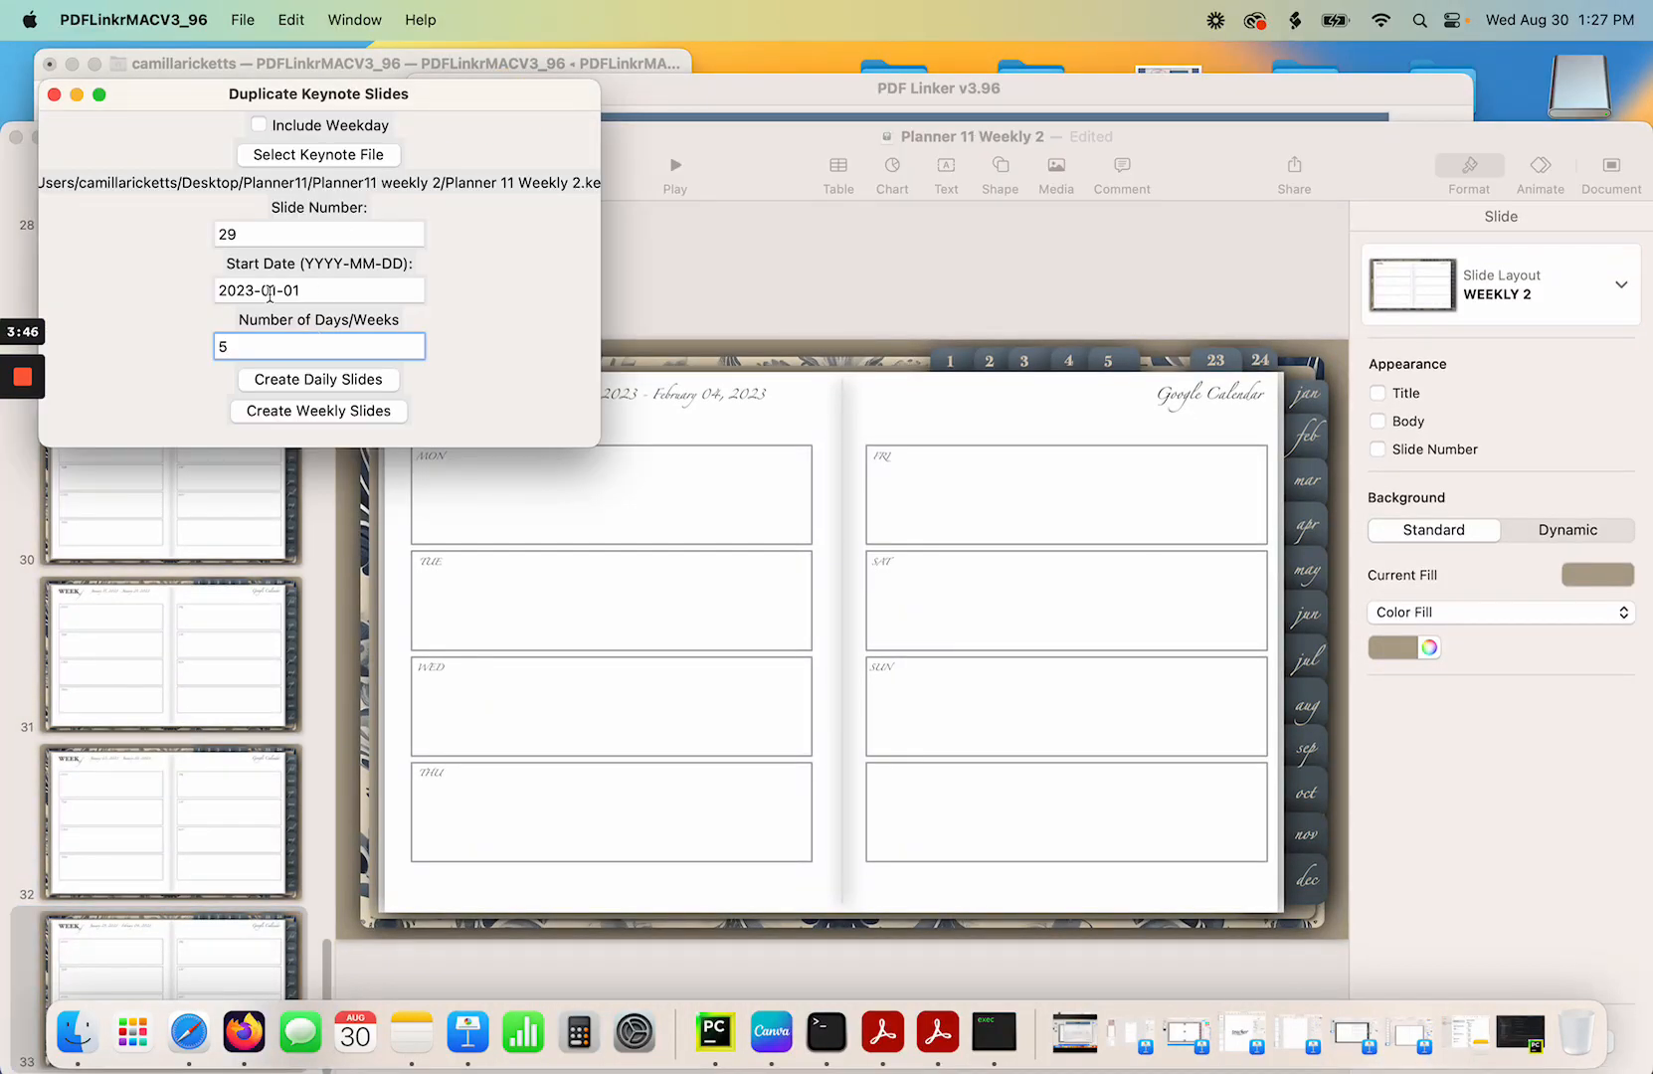
{"action": "left_click_drag", "start_coordinate": [269, 291], "coordinate": [279, 290]}
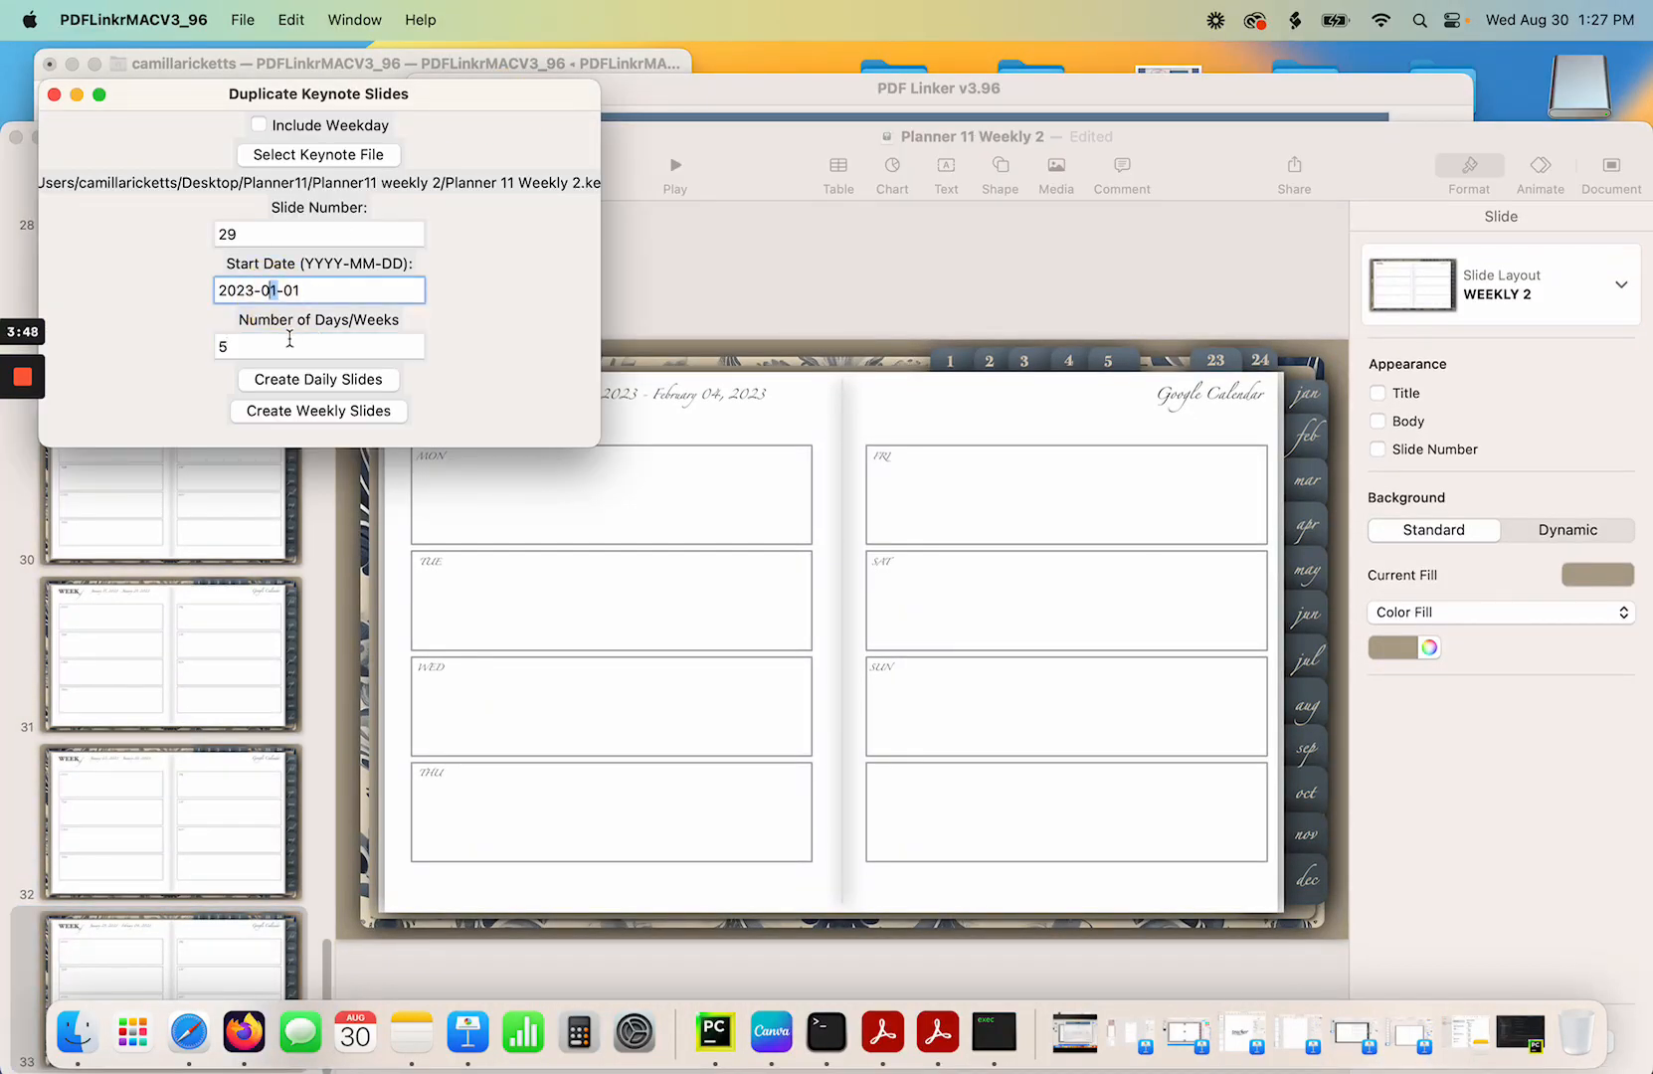
{"action": "type", "text": "2"}
{"action": "left_click", "coordinate": [325, 415]}
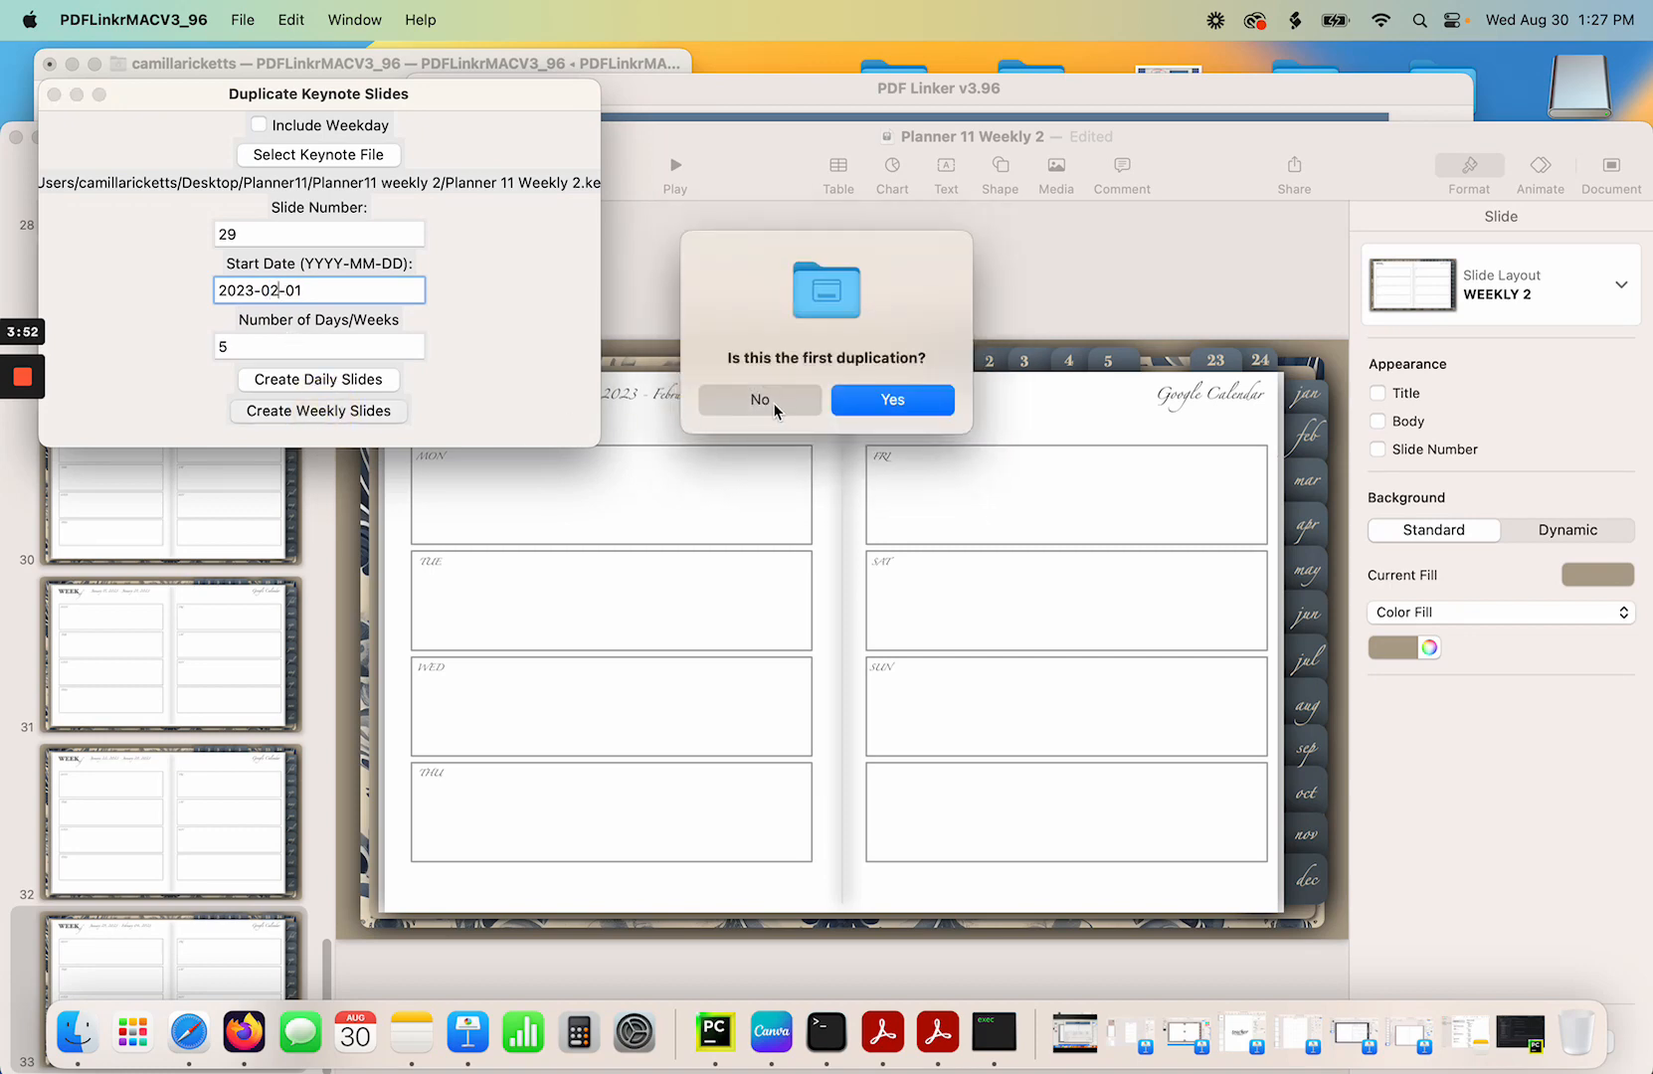
{"action": "left_click", "coordinate": [777, 402]}
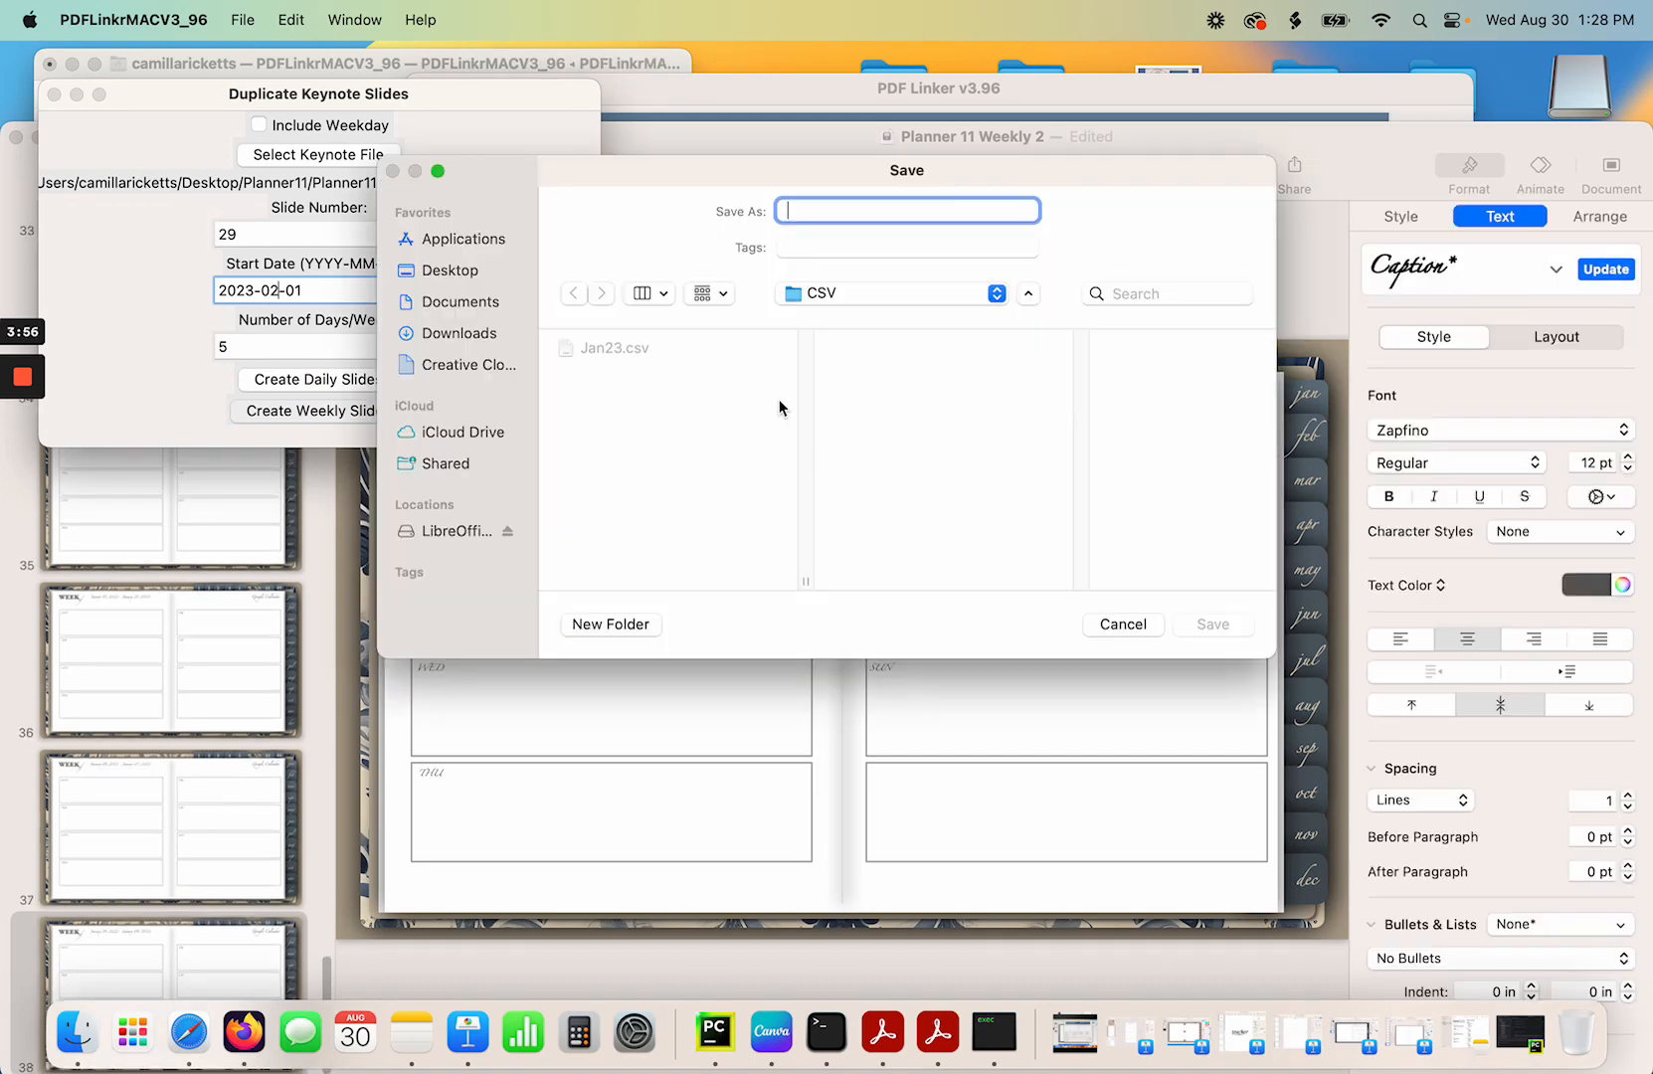
Save the February output file as feb23 in the CSV folder and dismiss the completion message.
{"action": "type", "text": "fe"}
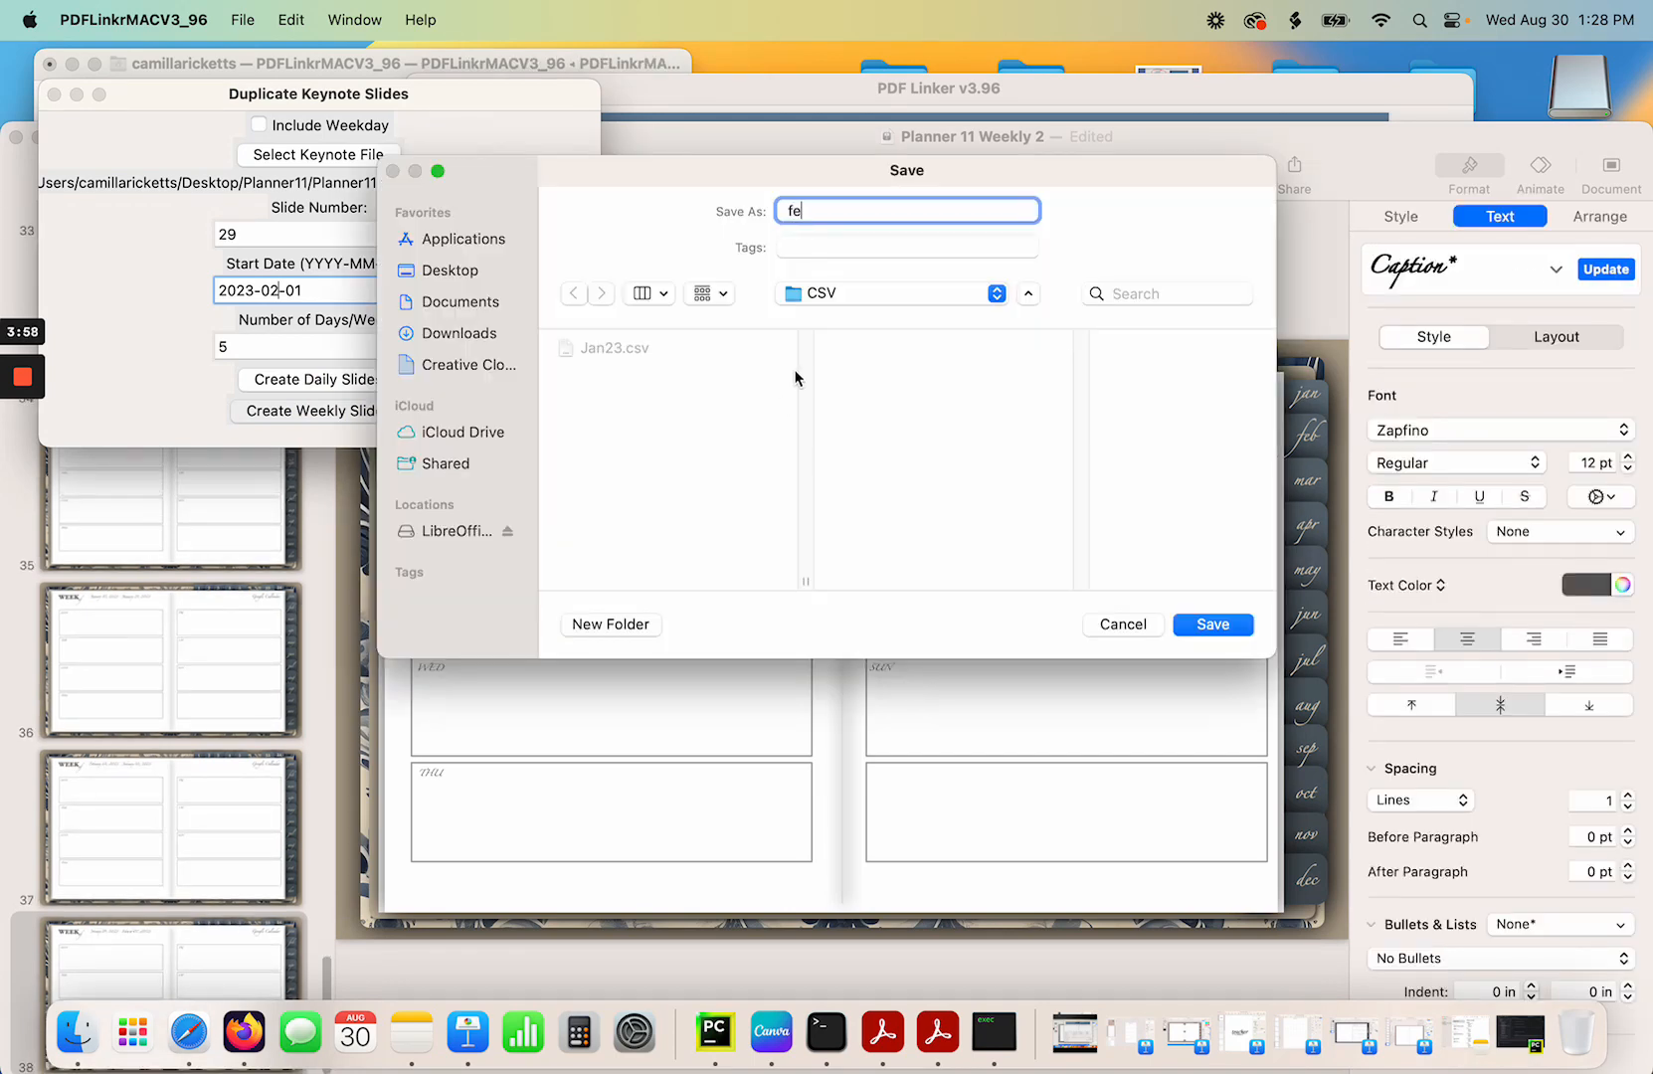
{"action": "type", "text": "b23"}
{"action": "key", "text": "Return"}
{"action": "left_click", "coordinate": [818, 399]}
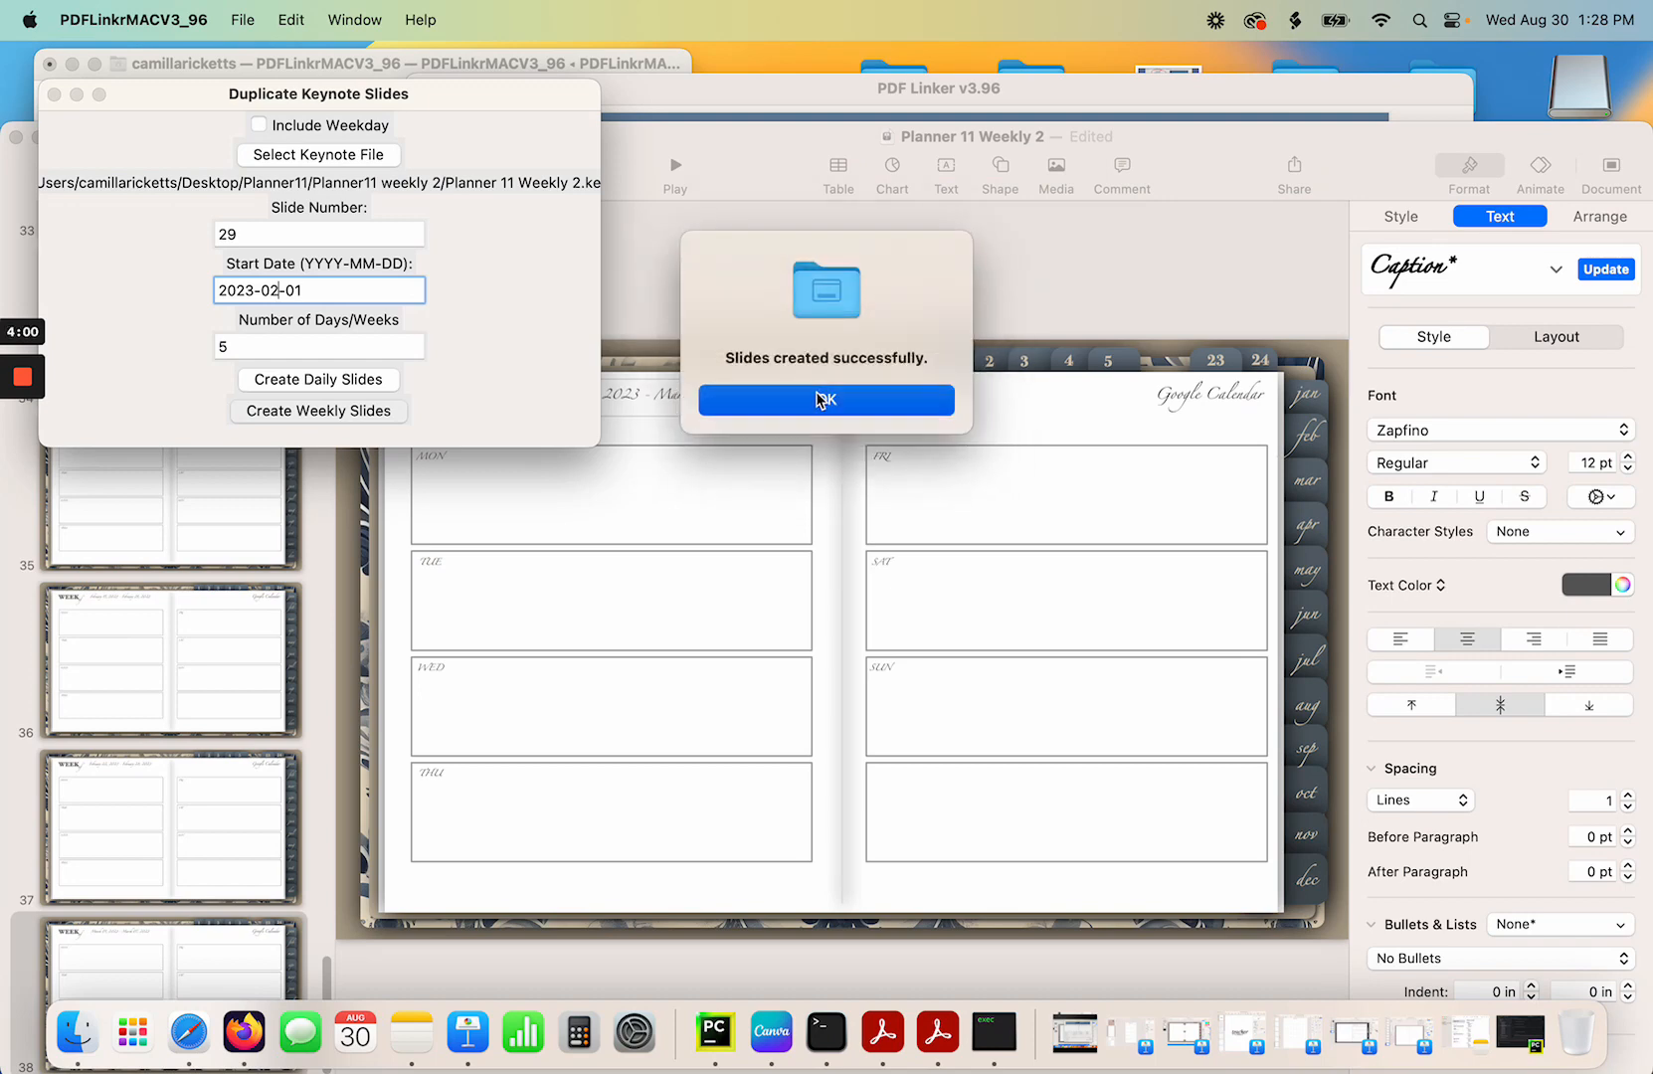
Set the start date to 2023-03-01 and create 5 weekly slides, answering that this is not the first duplication.
{"action": "left_click_drag", "start_coordinate": [278, 295], "coordinate": [268, 294]}
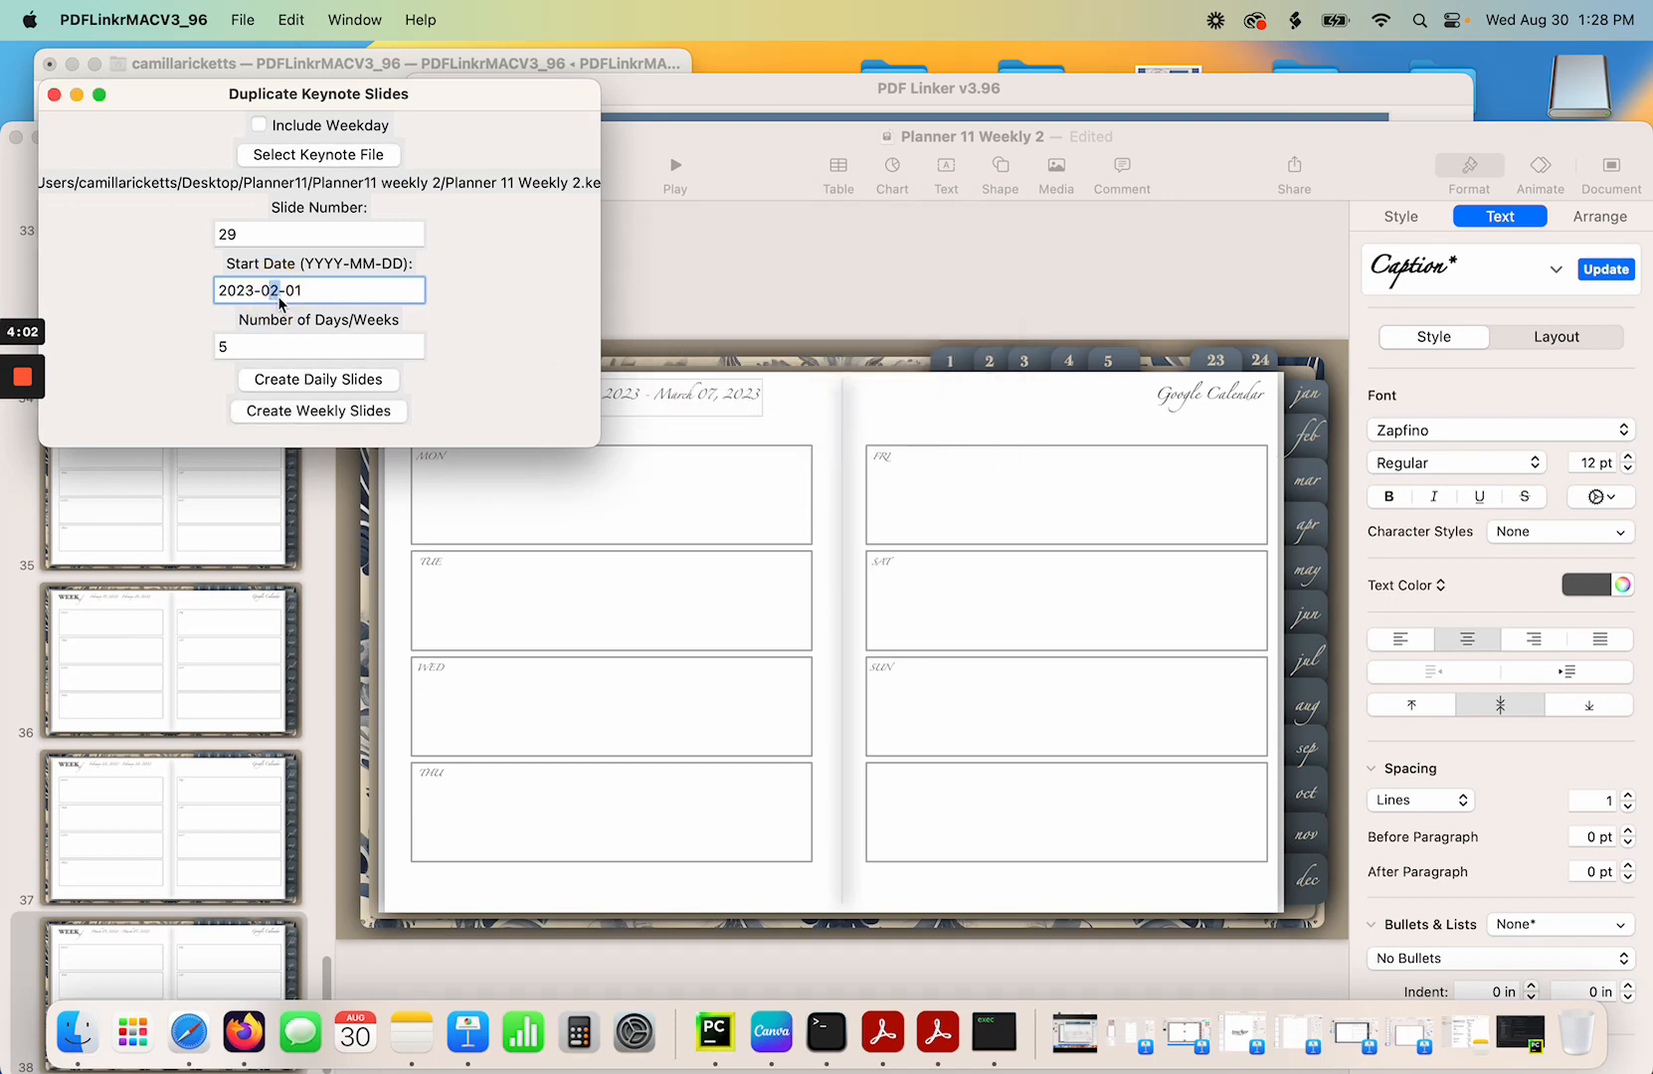
{"action": "type", "text": "3"}
{"action": "left_click", "coordinate": [323, 411]}
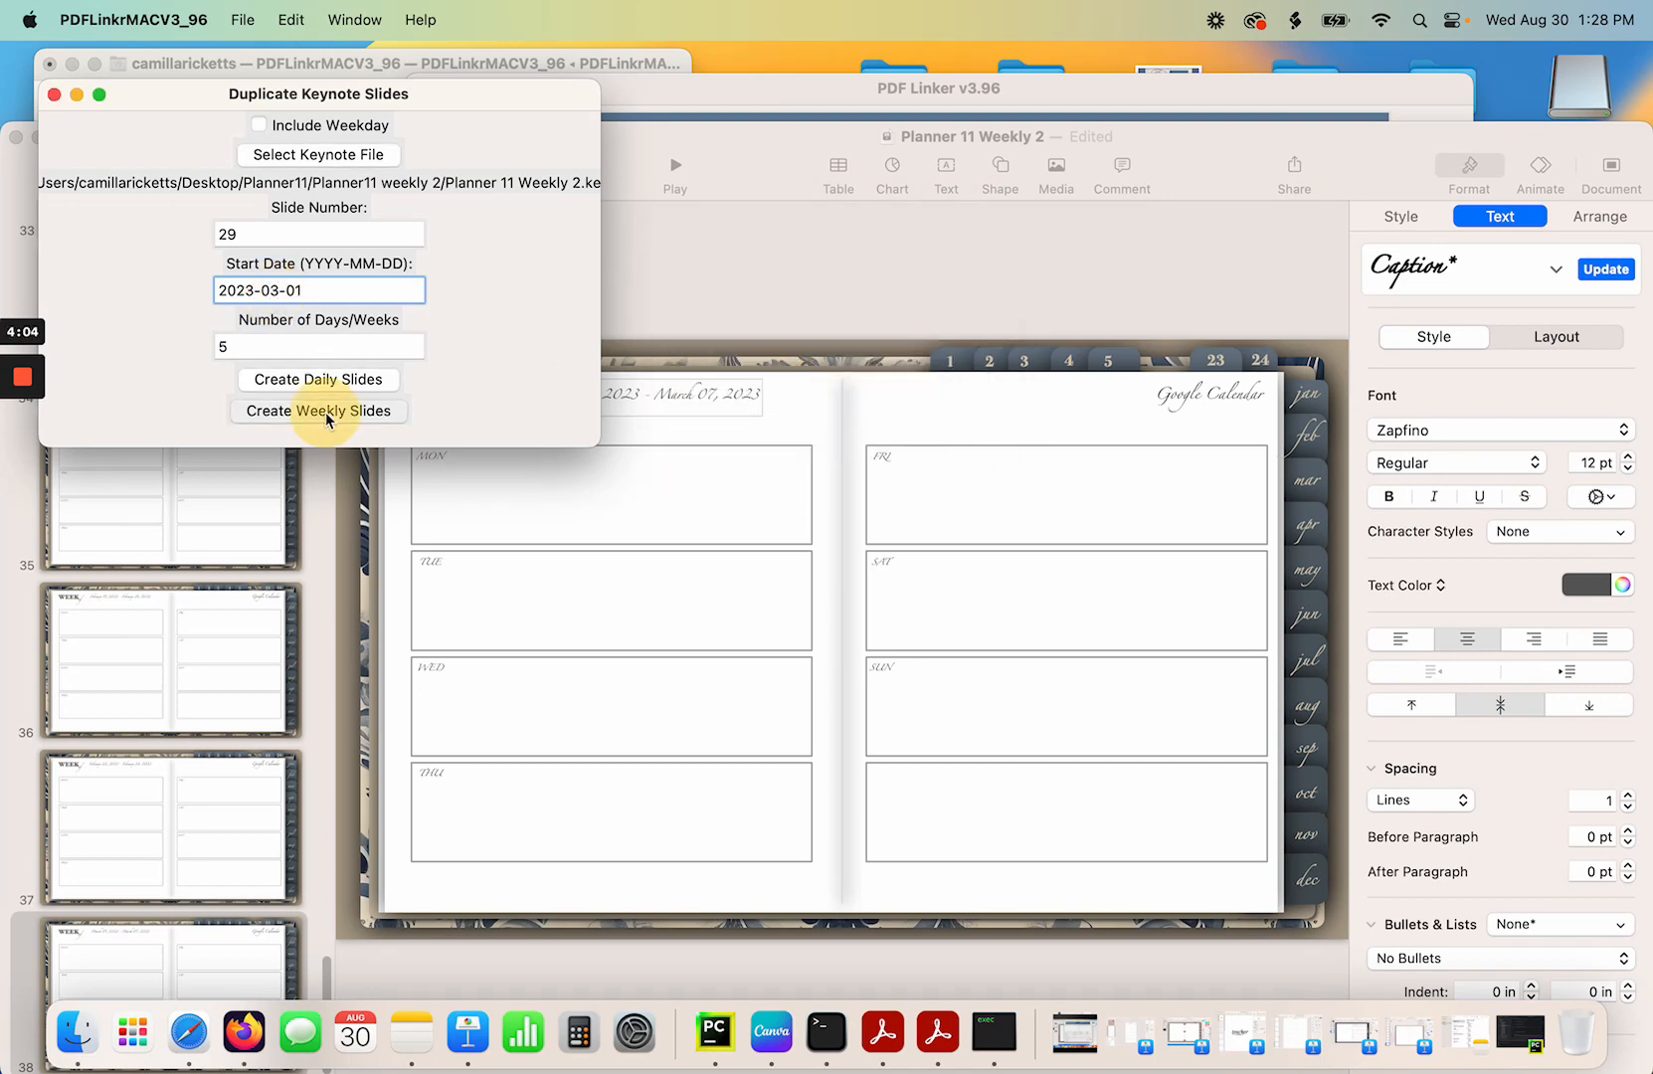
{"action": "left_click", "coordinate": [760, 399]}
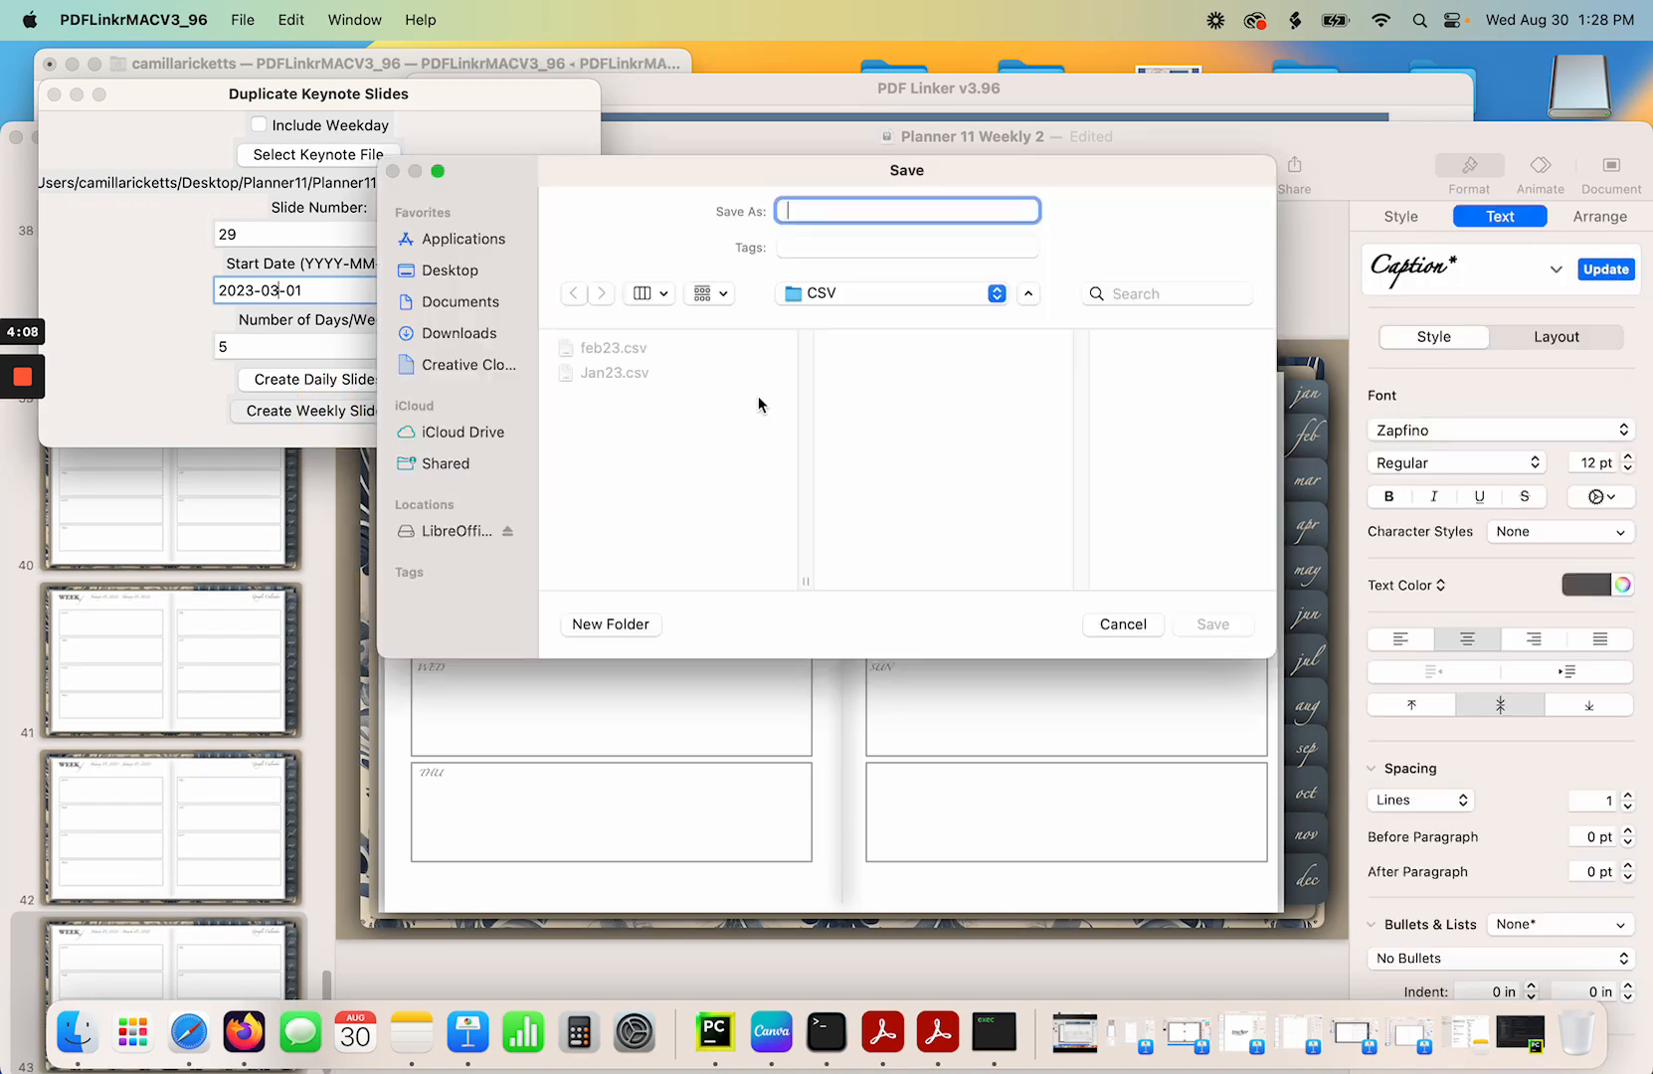
Save the March output file as mar23 in the CSV folder and dismiss the completion message.
{"action": "type", "text": "mar2"}
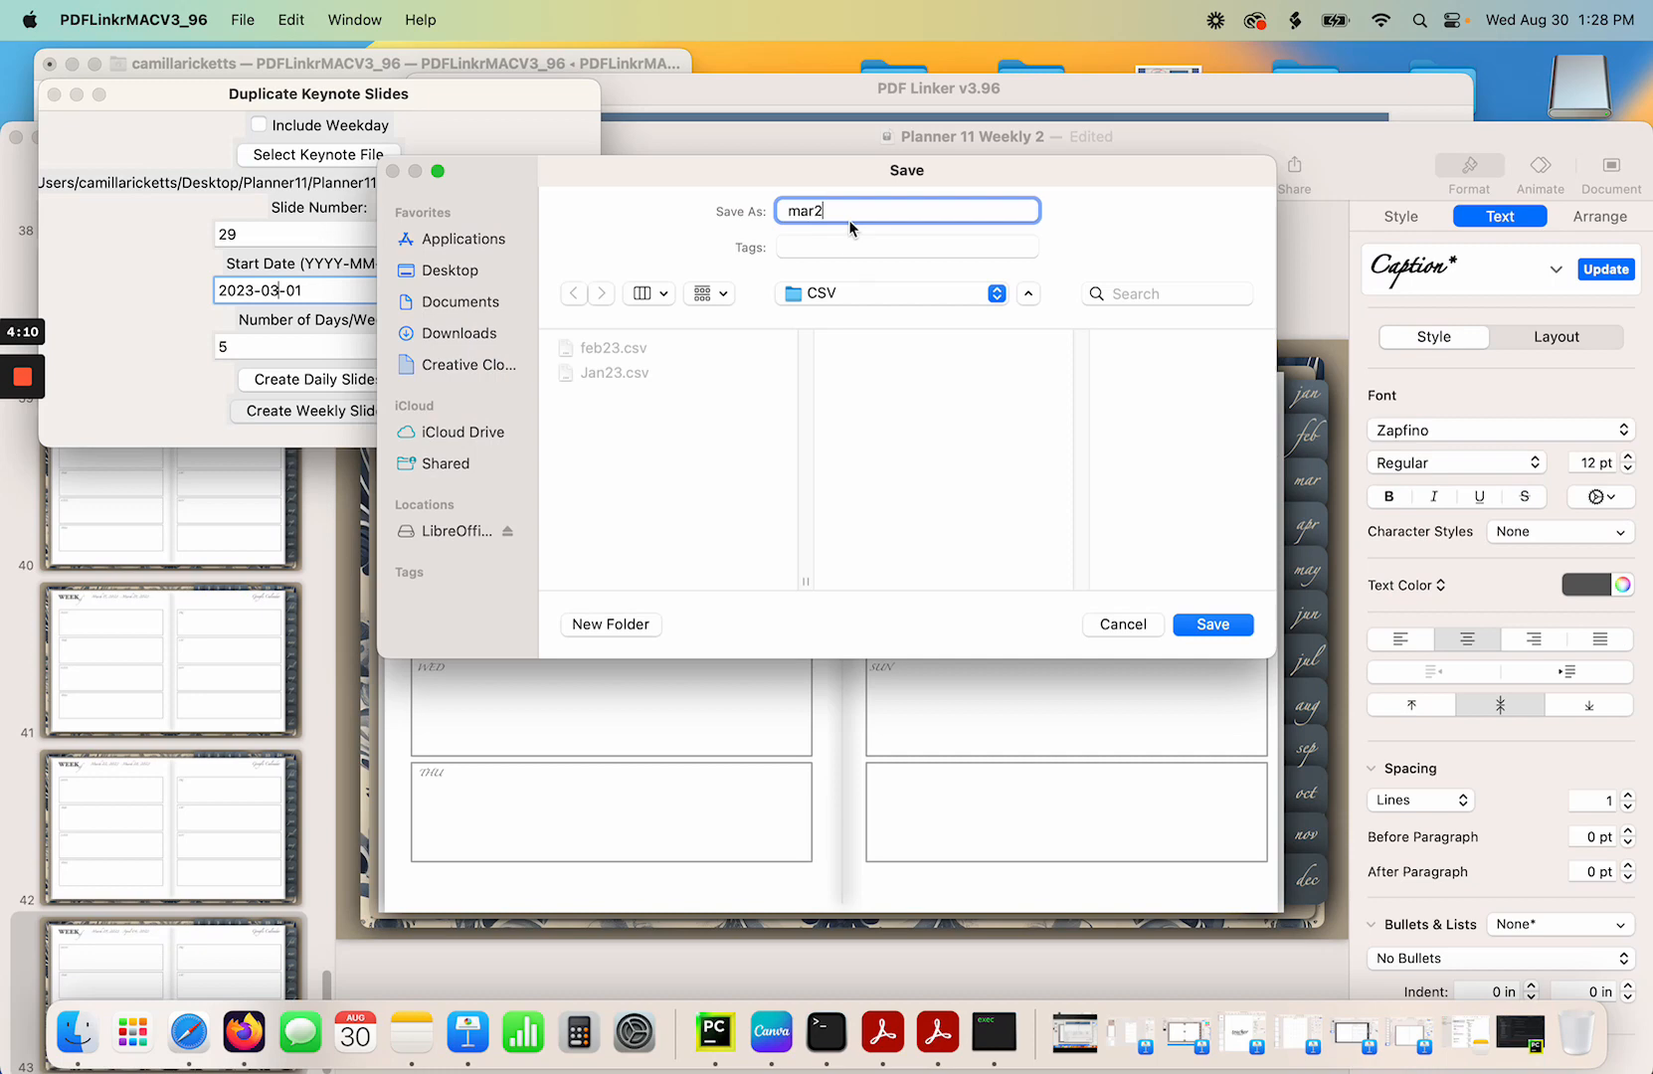
{"action": "type", "text": "3"}
{"action": "key", "text": "Return"}
{"action": "left_click", "coordinate": [826, 399]}
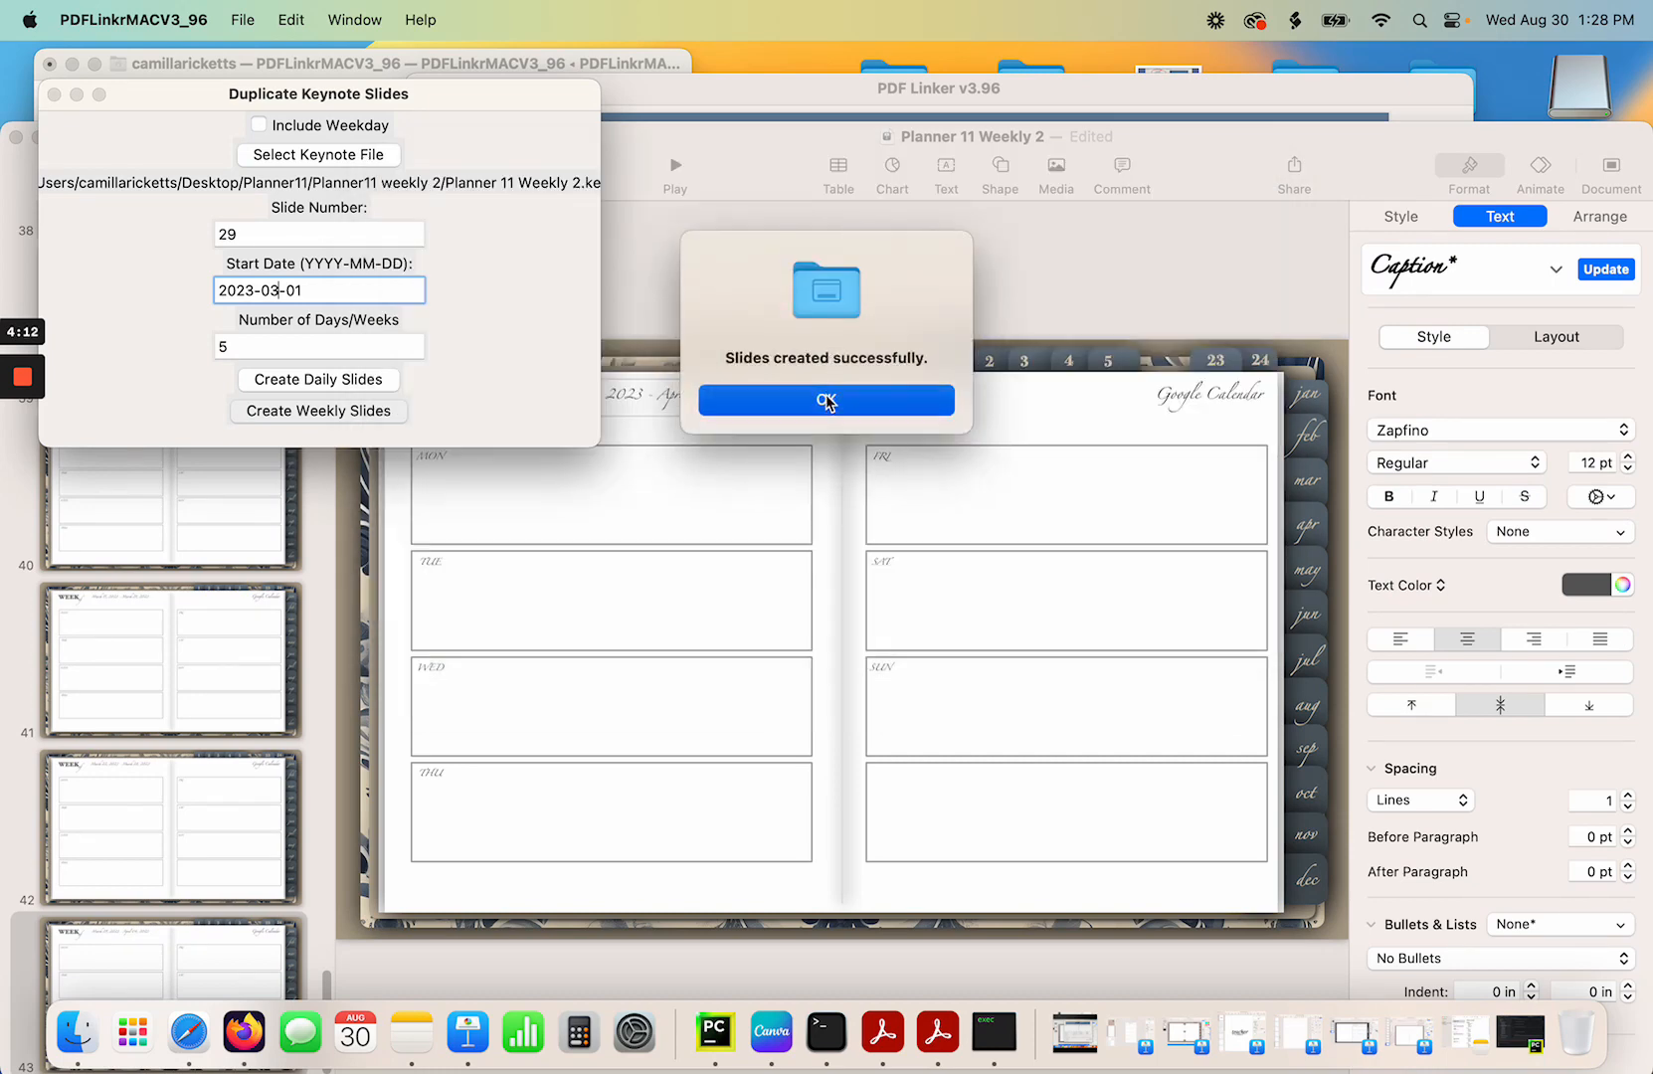
{"action": "mouse_move", "coordinate": [18, 482]}
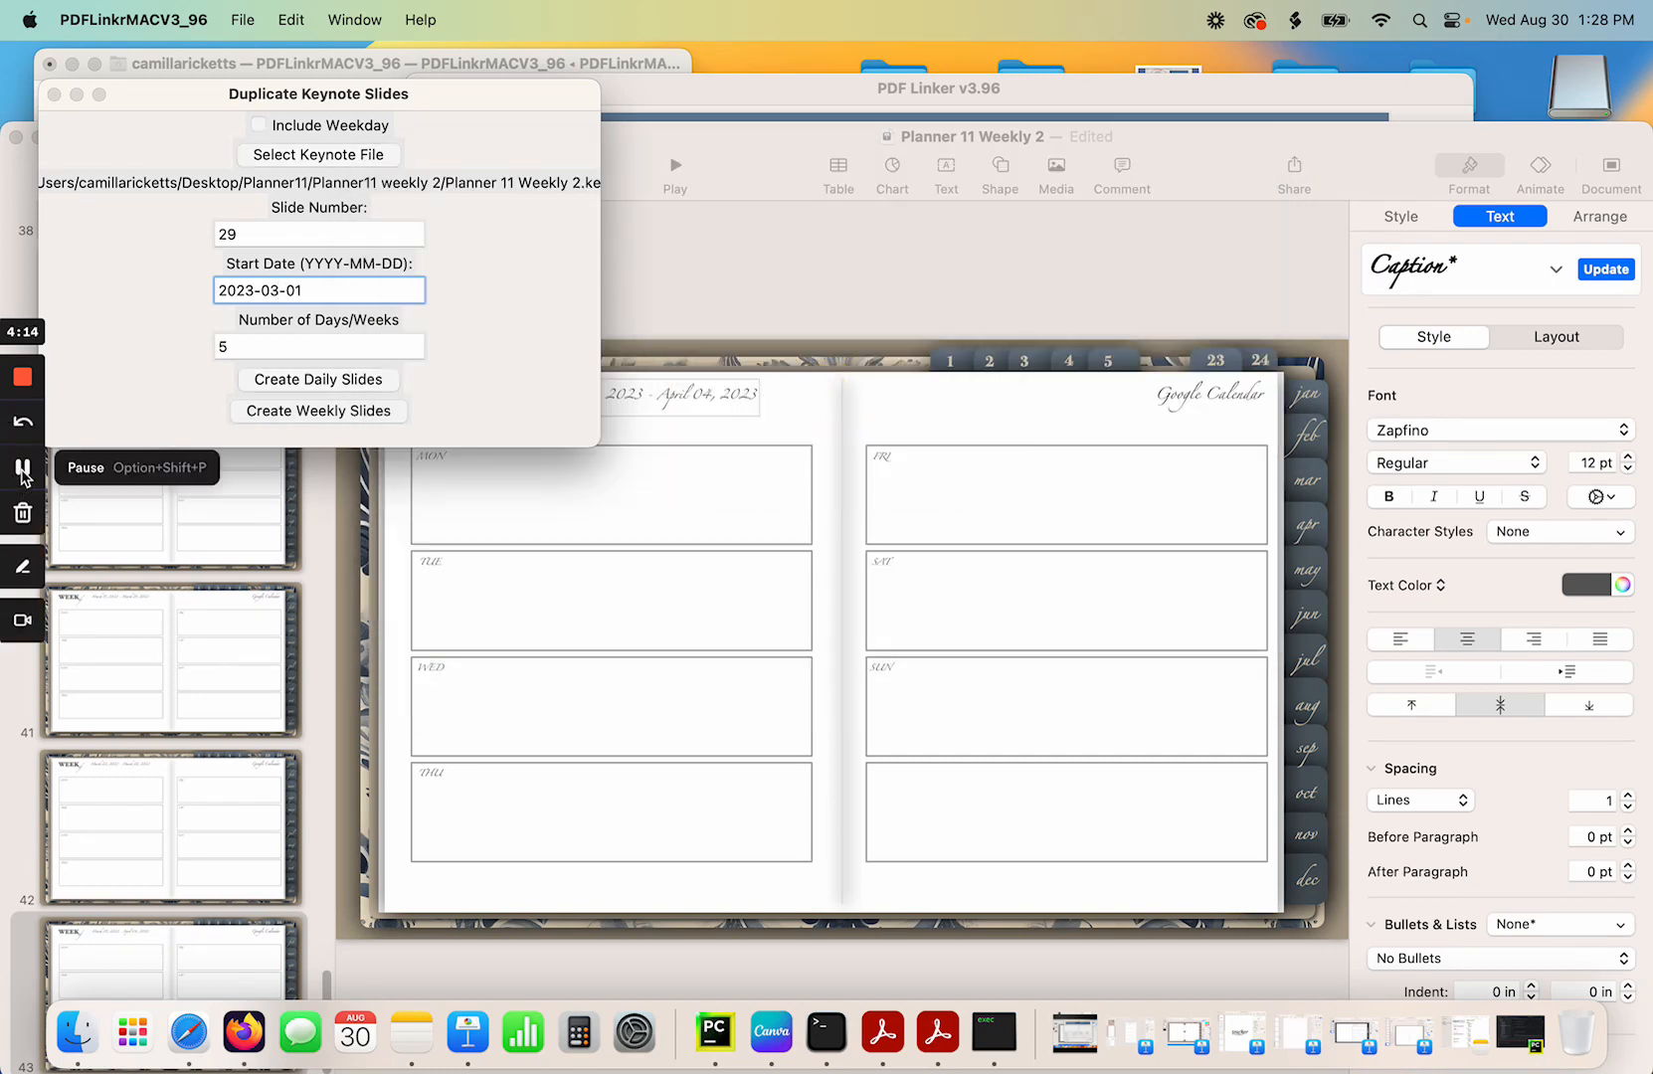
{"action": "left_click", "coordinate": [22, 467]}
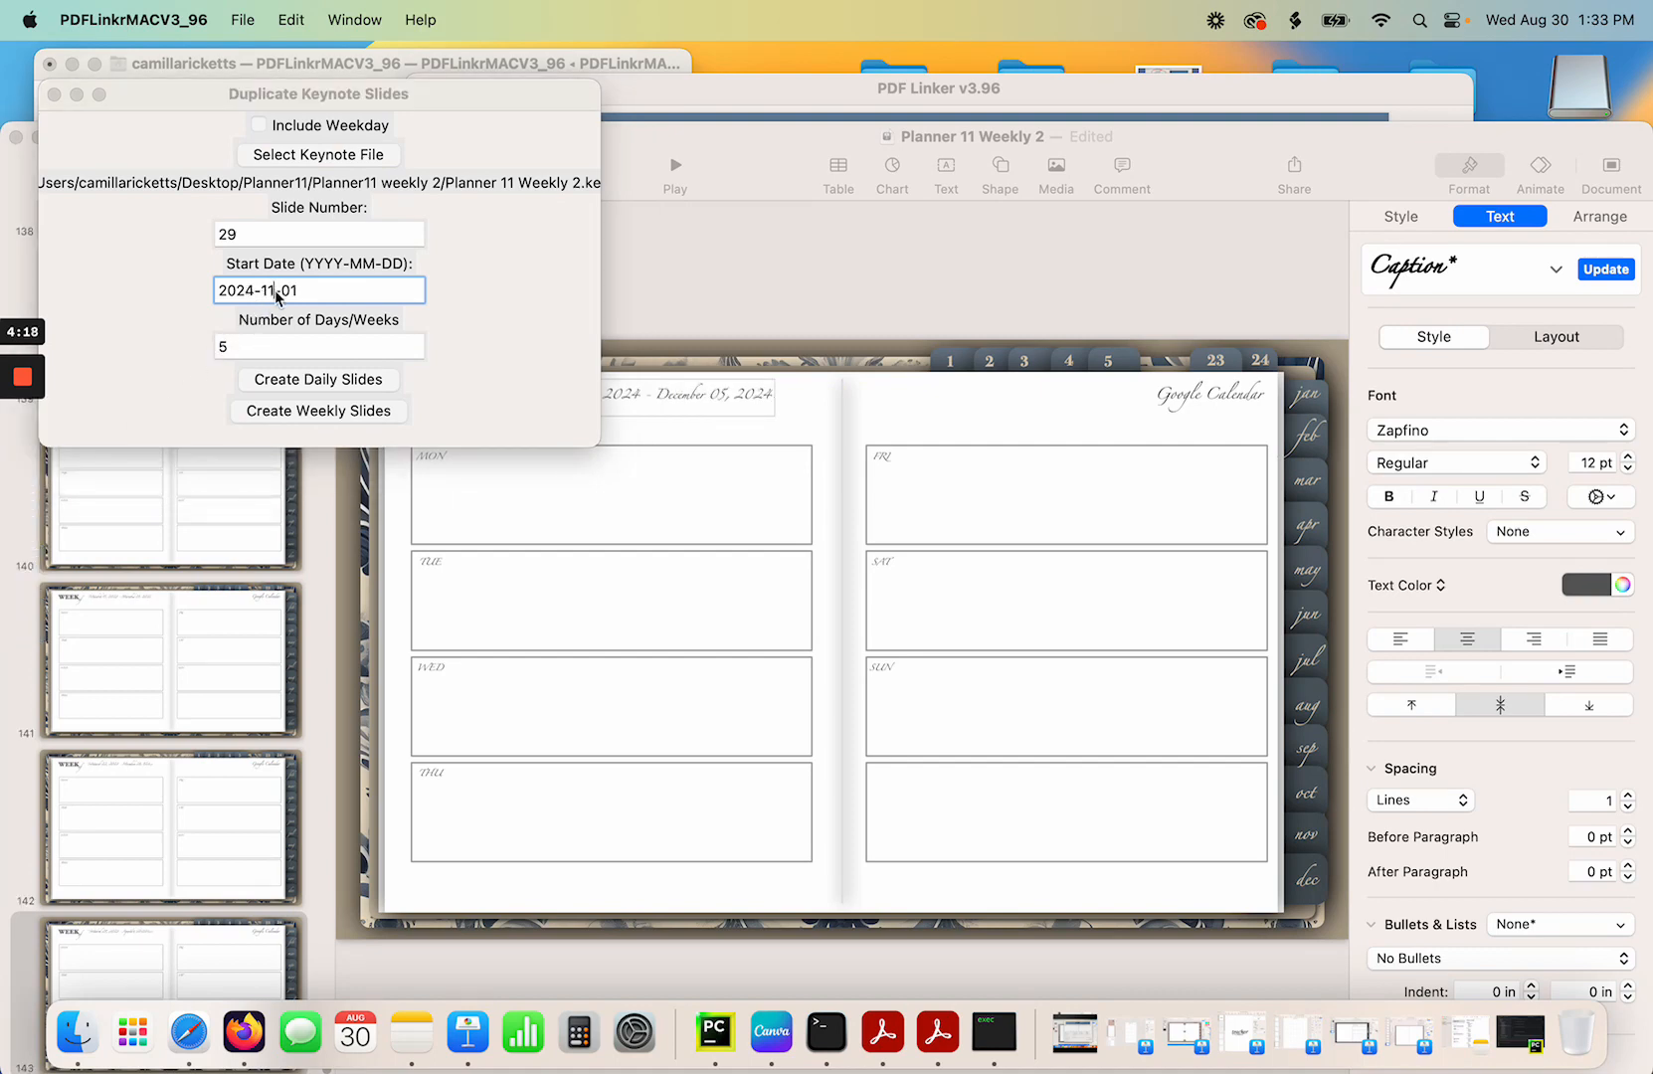
Set the start date to 2024-12-01 and create 5 weekly slides, answering that this is not the first duplication.
{"action": "left_click_drag", "start_coordinate": [276, 292], "coordinate": [269, 291]}
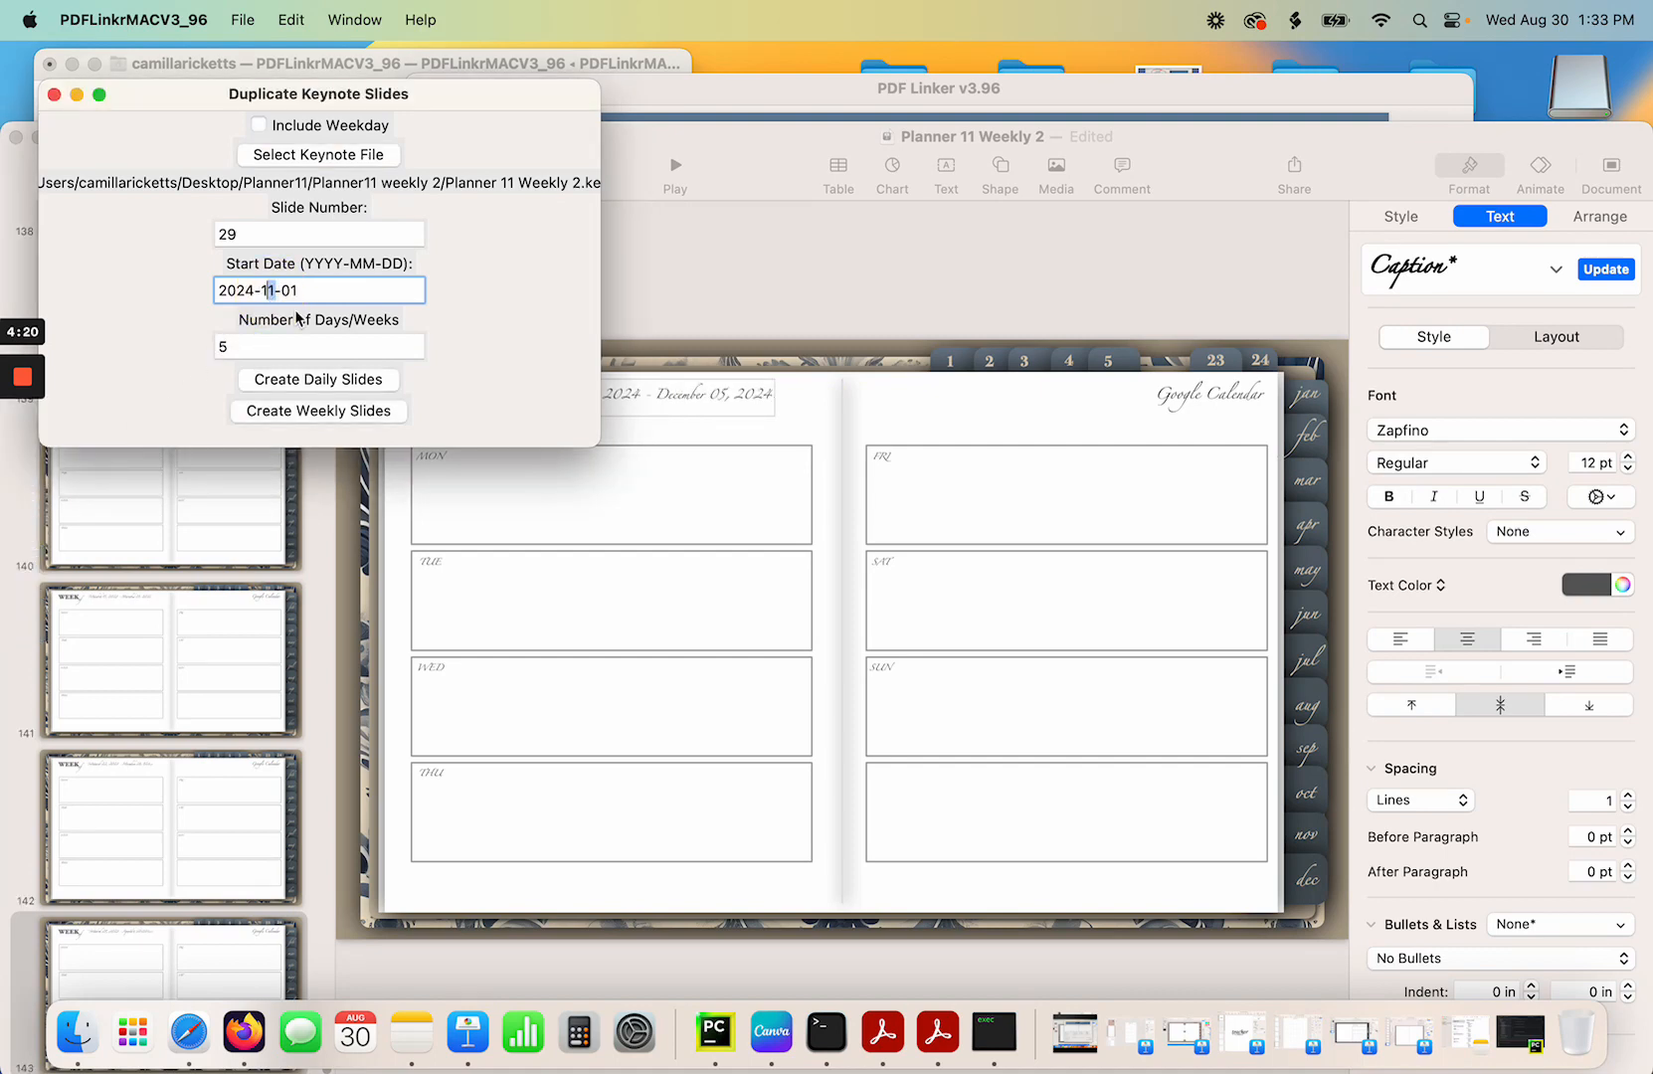
{"action": "type", "text": "2"}
{"action": "left_click", "coordinate": [307, 417]}
{"action": "left_click", "coordinate": [782, 409]}
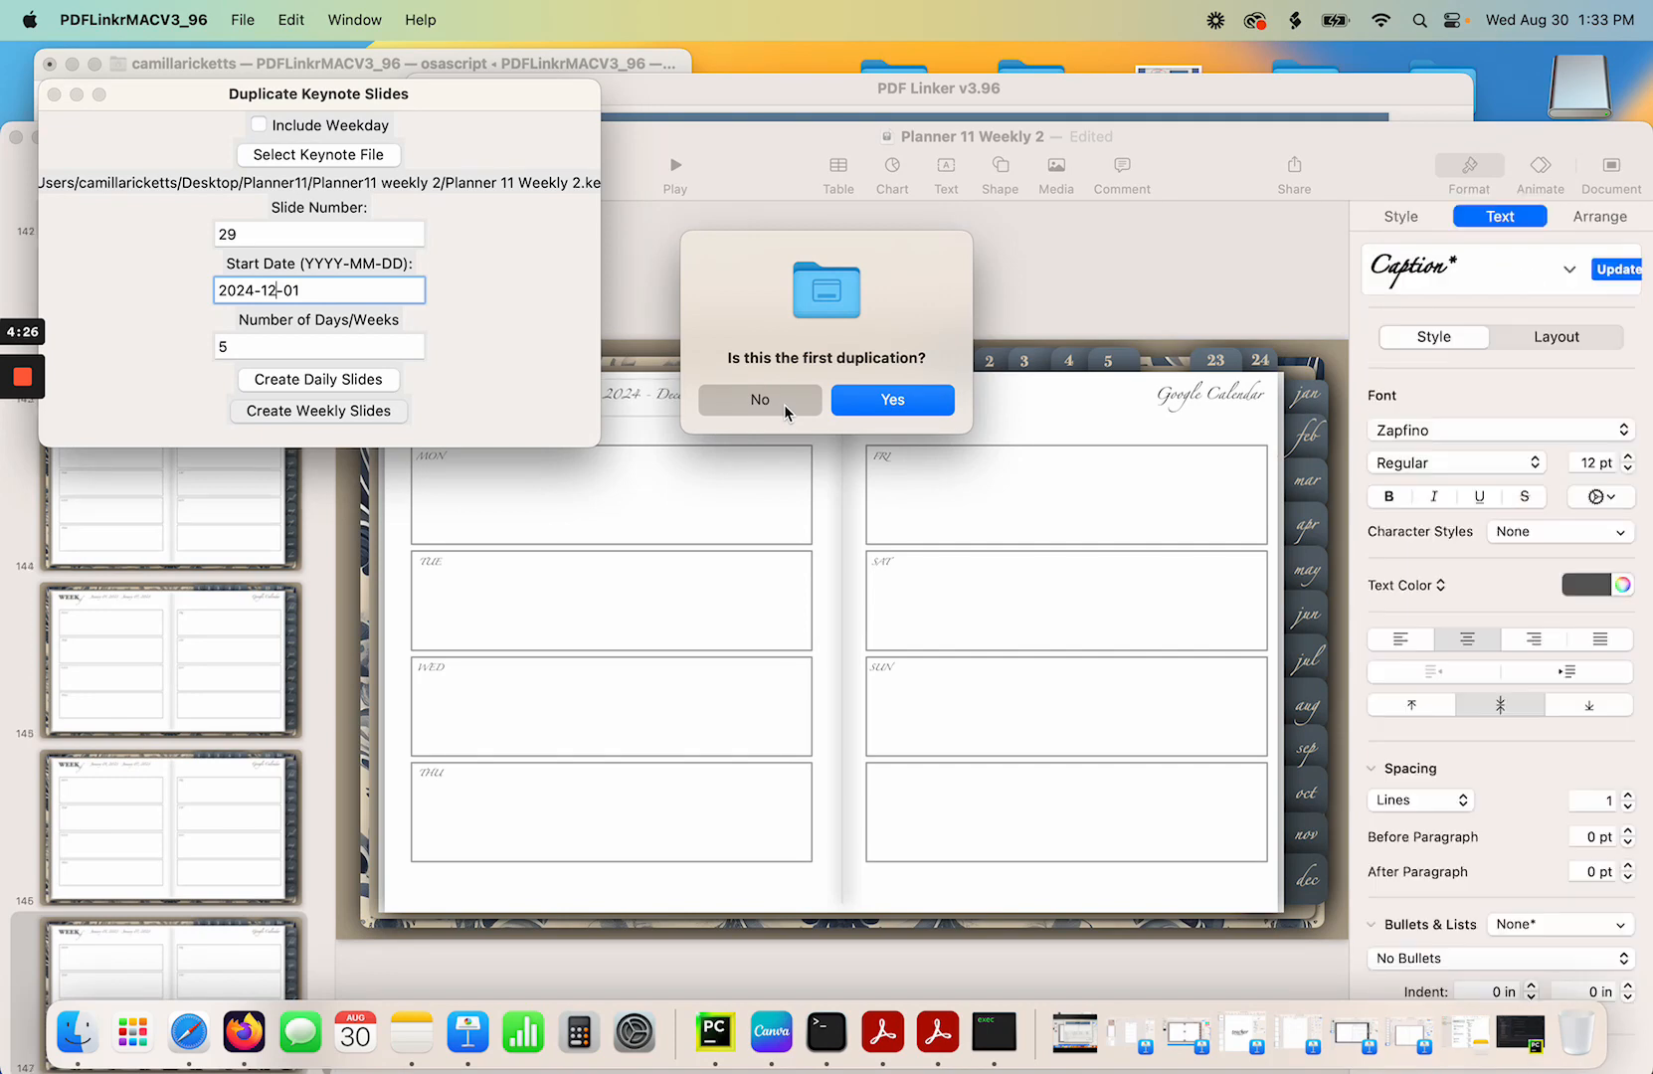
Save the December output file as dec24 in the CSV folder and dismiss the completion message.
{"action": "type", "text": "d"}
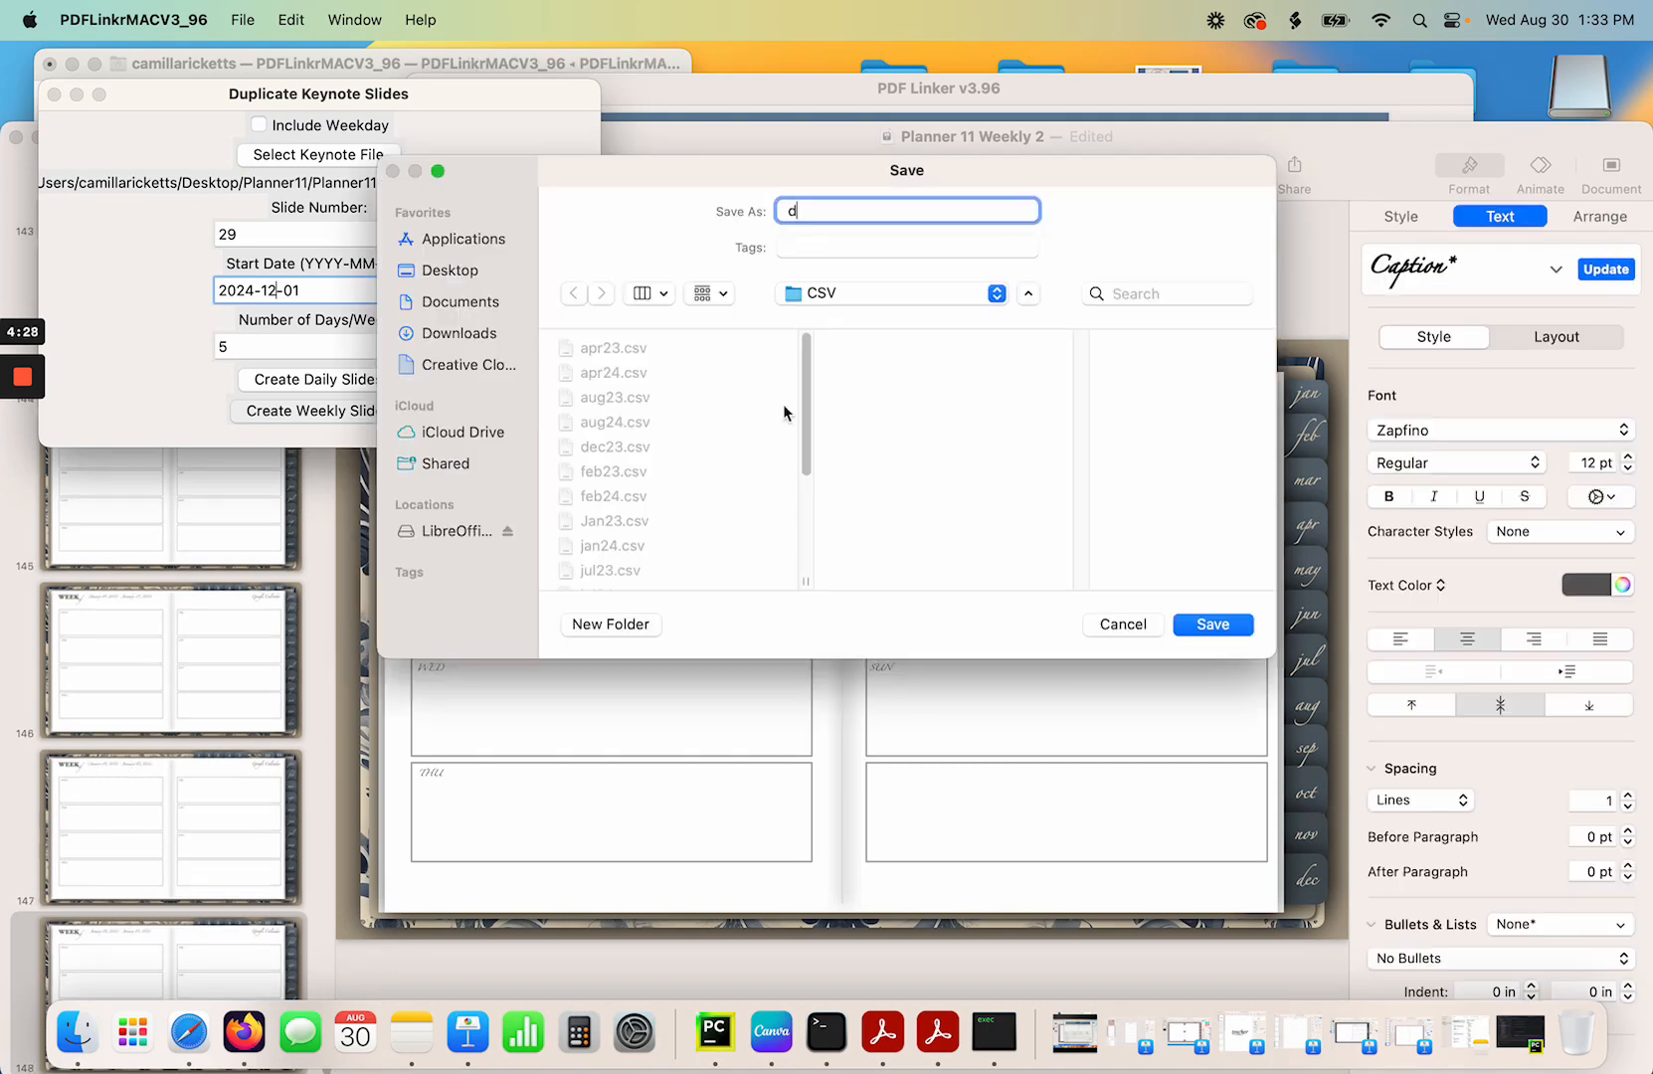
{"action": "type", "text": "ec24"}
{"action": "left_click", "coordinate": [1231, 624]}
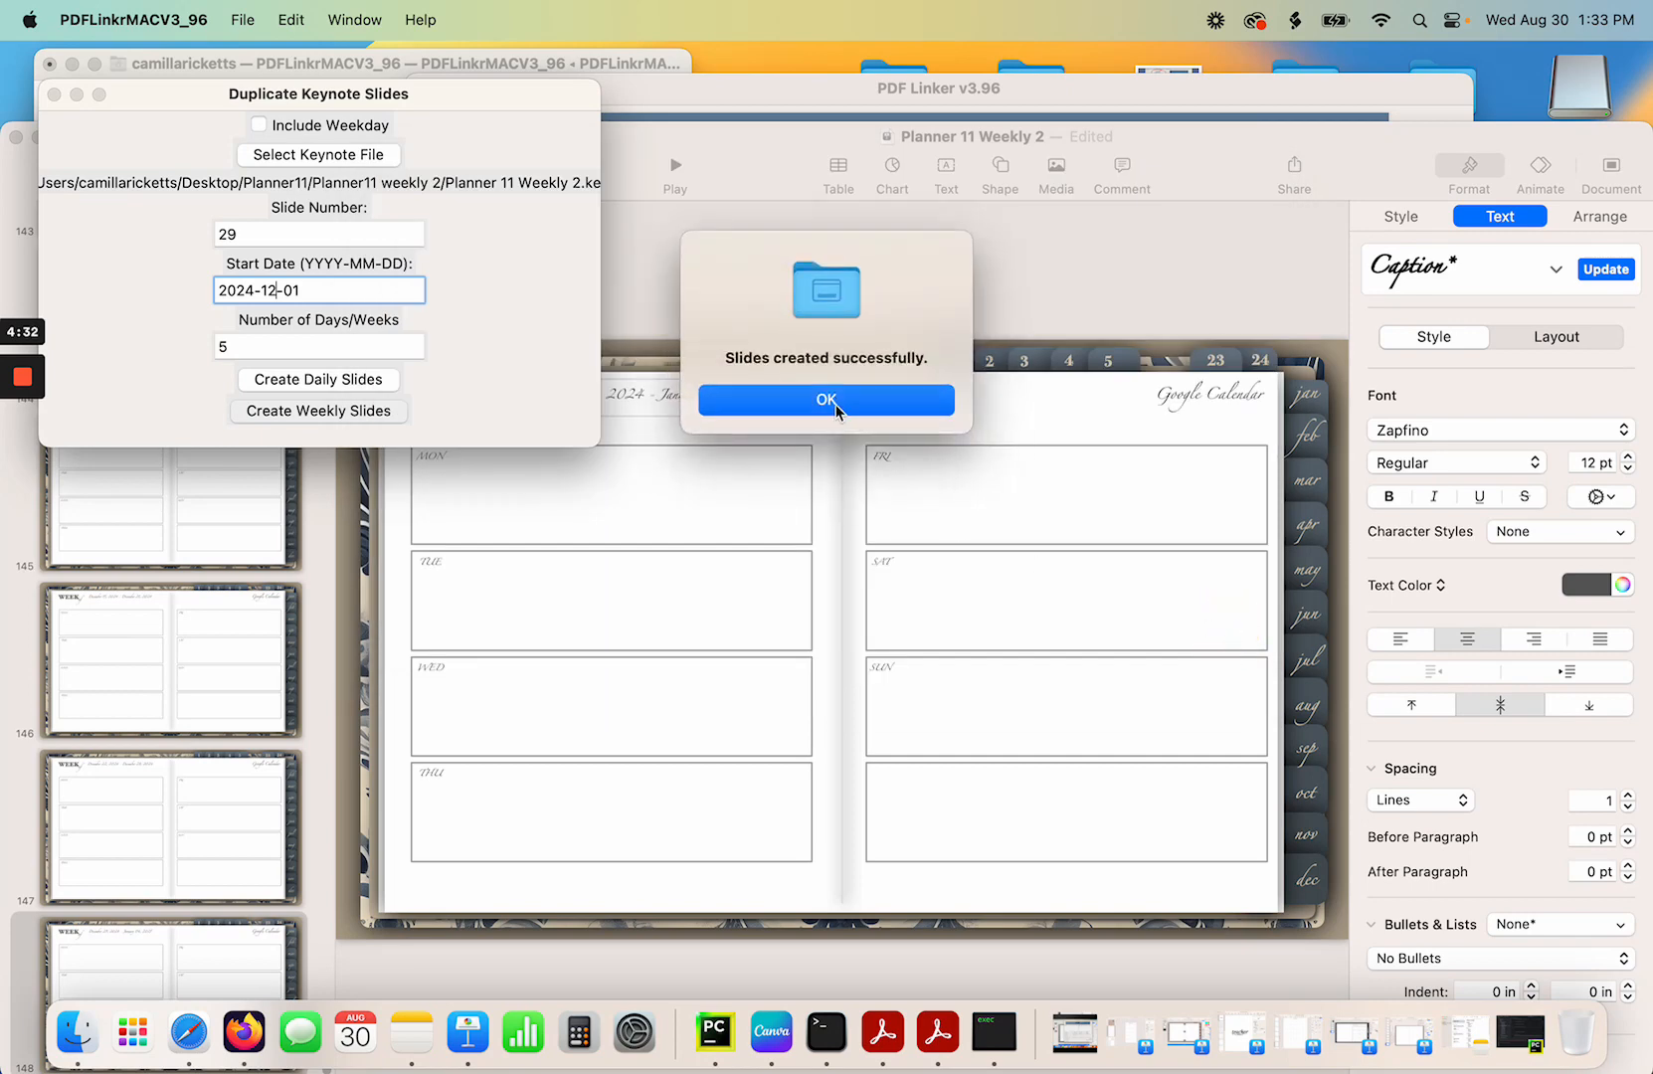
{"action": "left_click", "coordinate": [835, 405]}
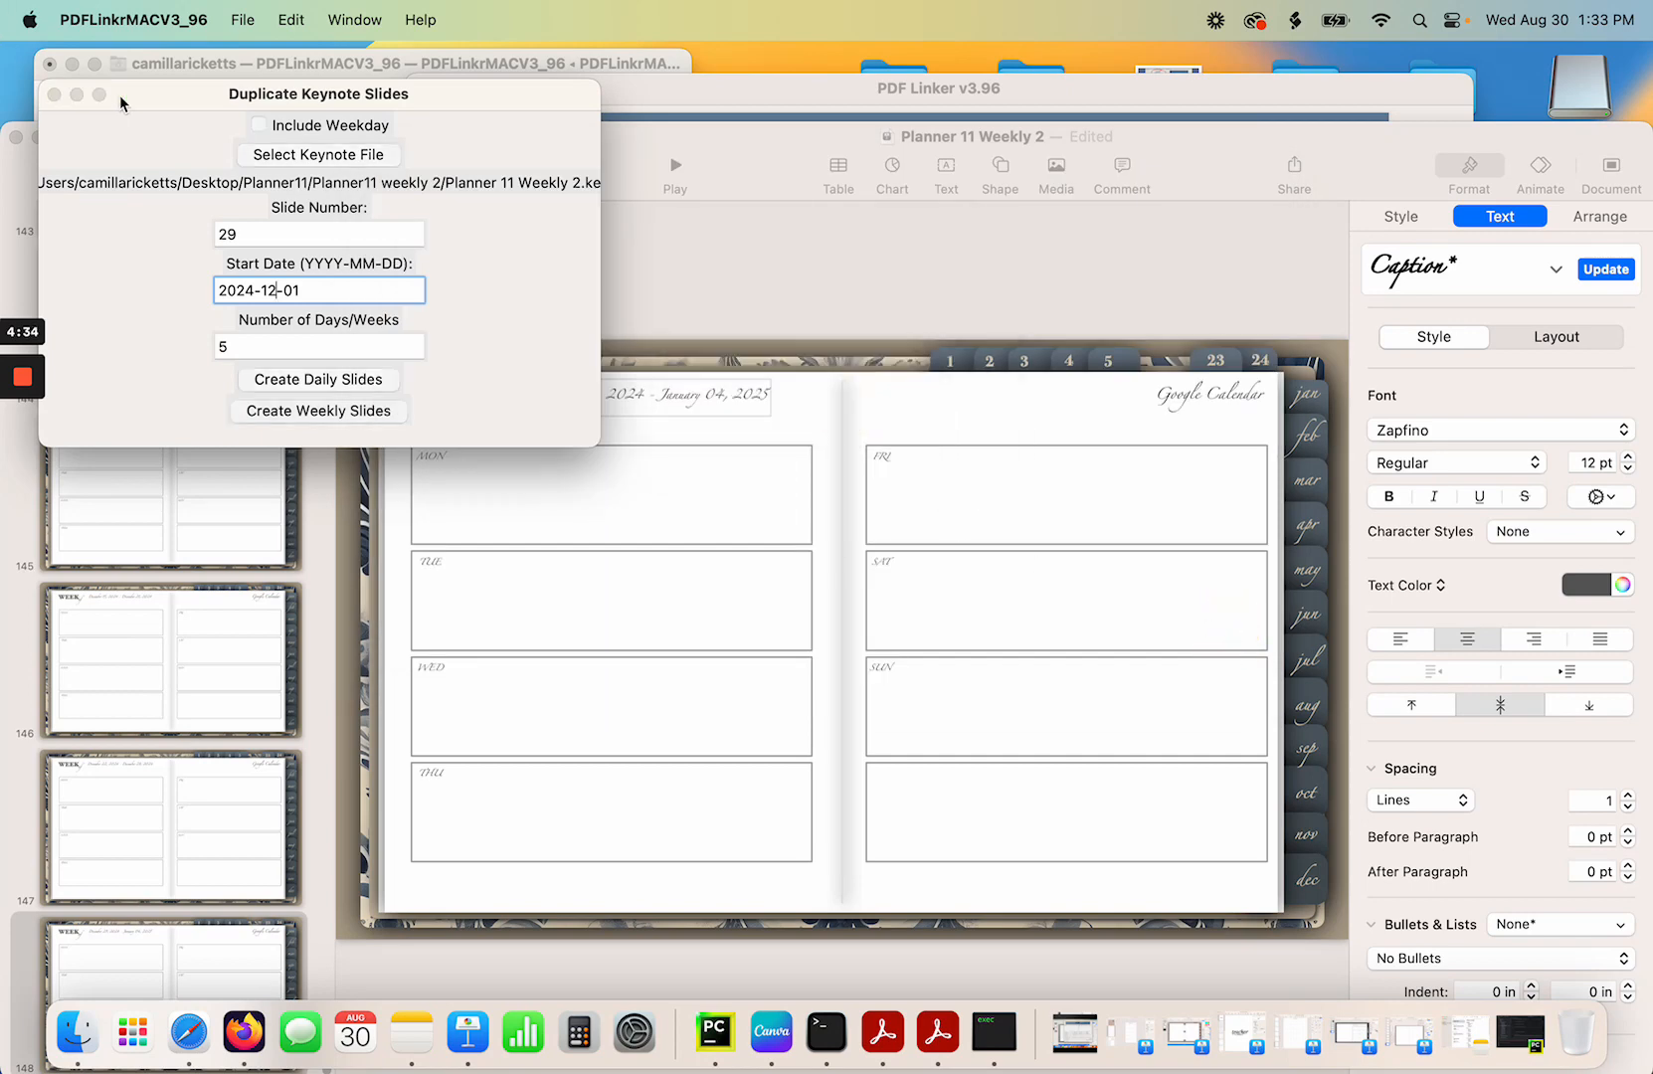
Close the Duplicate Keynote Slides window and minimize the main PDF Linker window.
{"action": "left_click", "coordinate": [54, 95]}
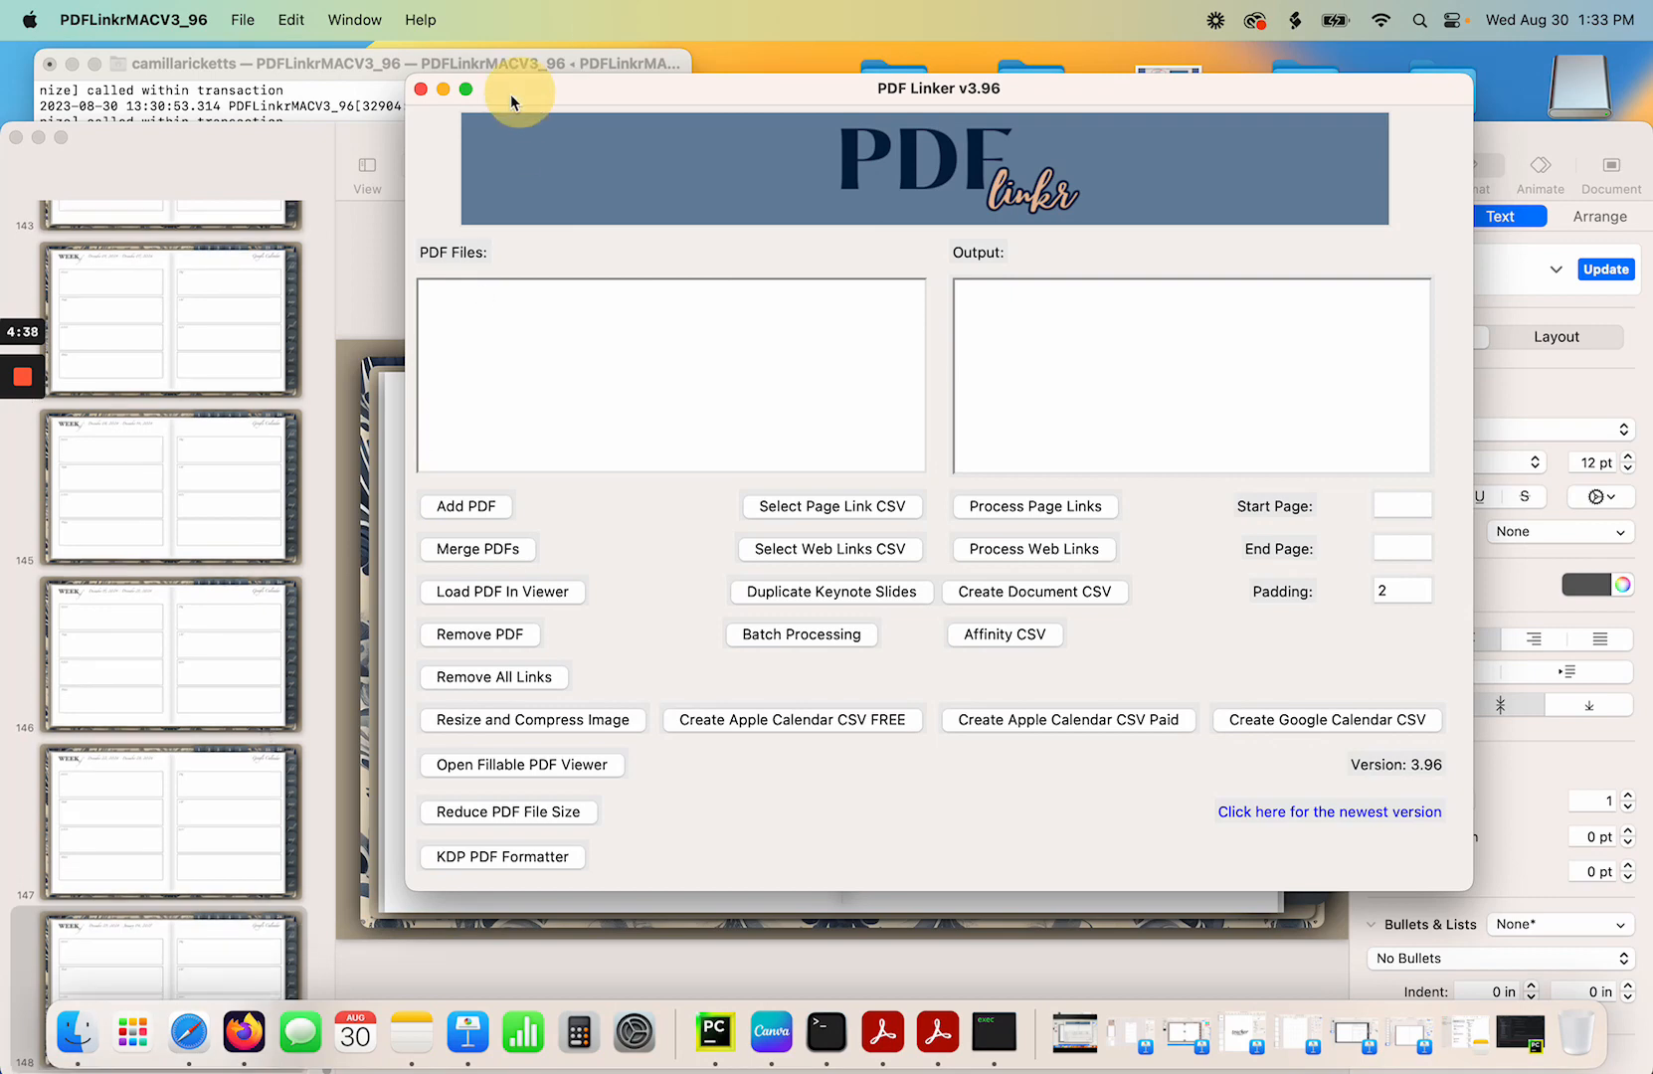
{"action": "left_click", "coordinate": [443, 89]}
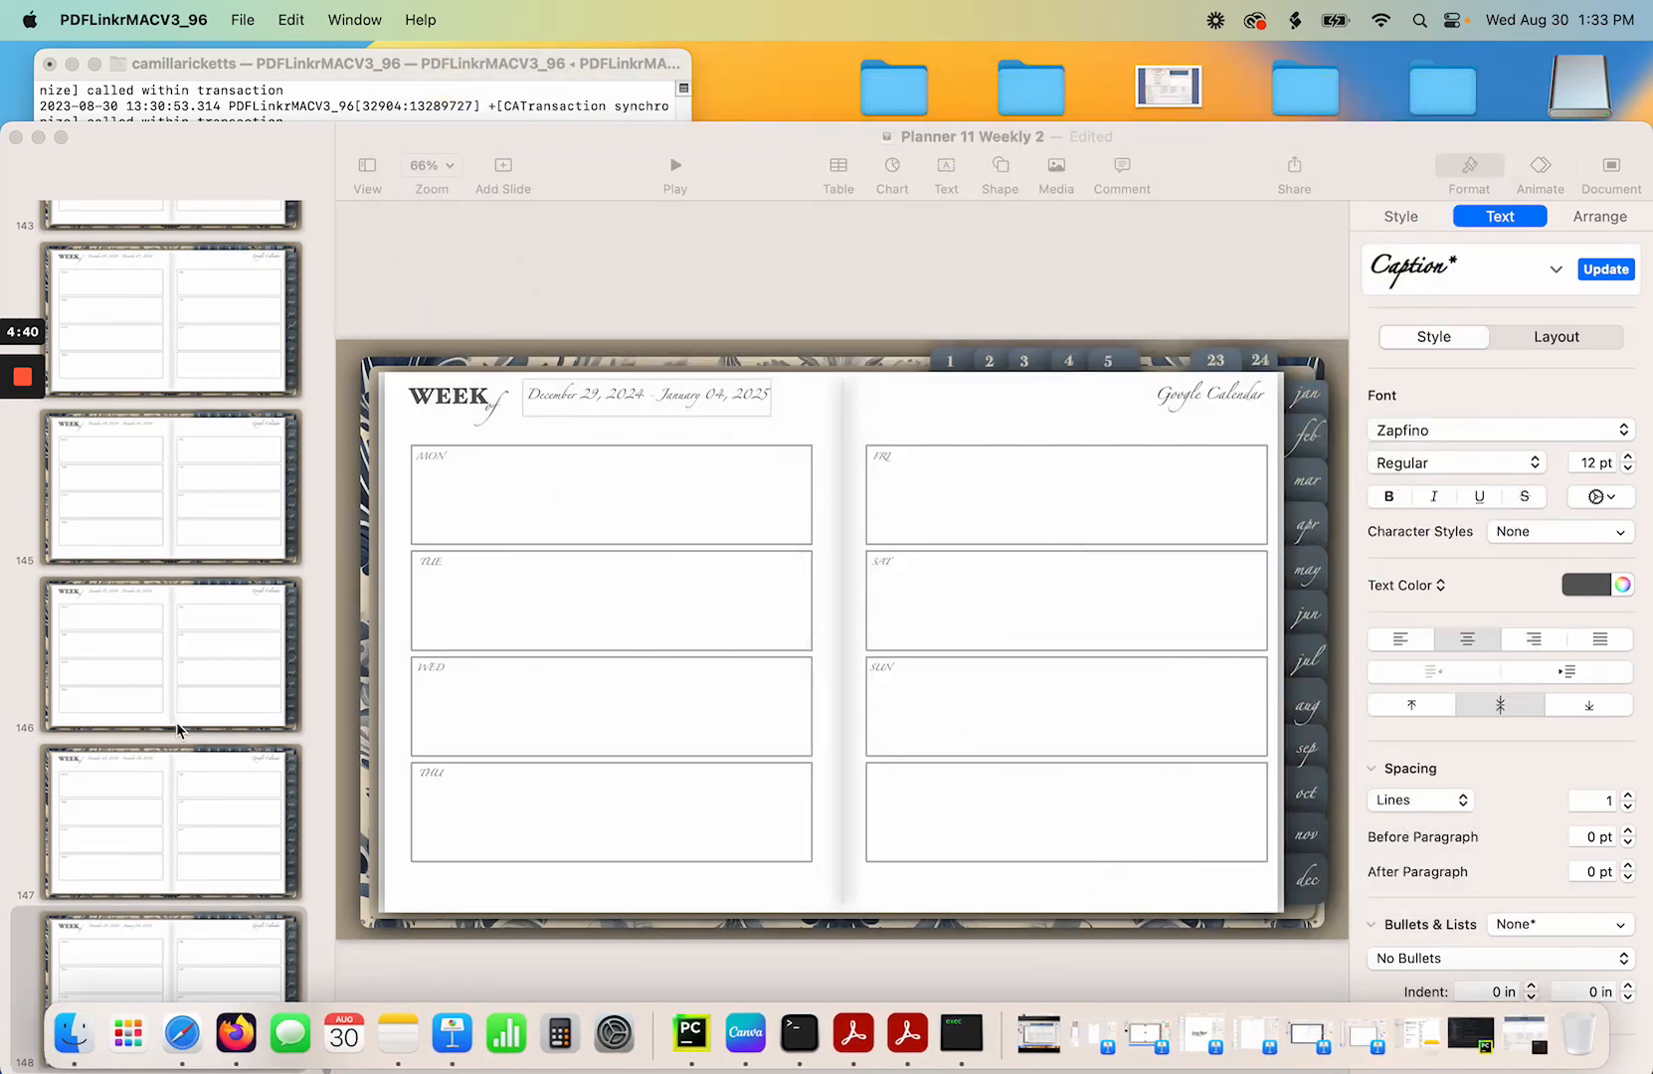
In Keynote, add a new slide after slide 148, the last weekly slide, and apply the Back Cover layout to it.
{"action": "left_click", "coordinate": [189, 952]}
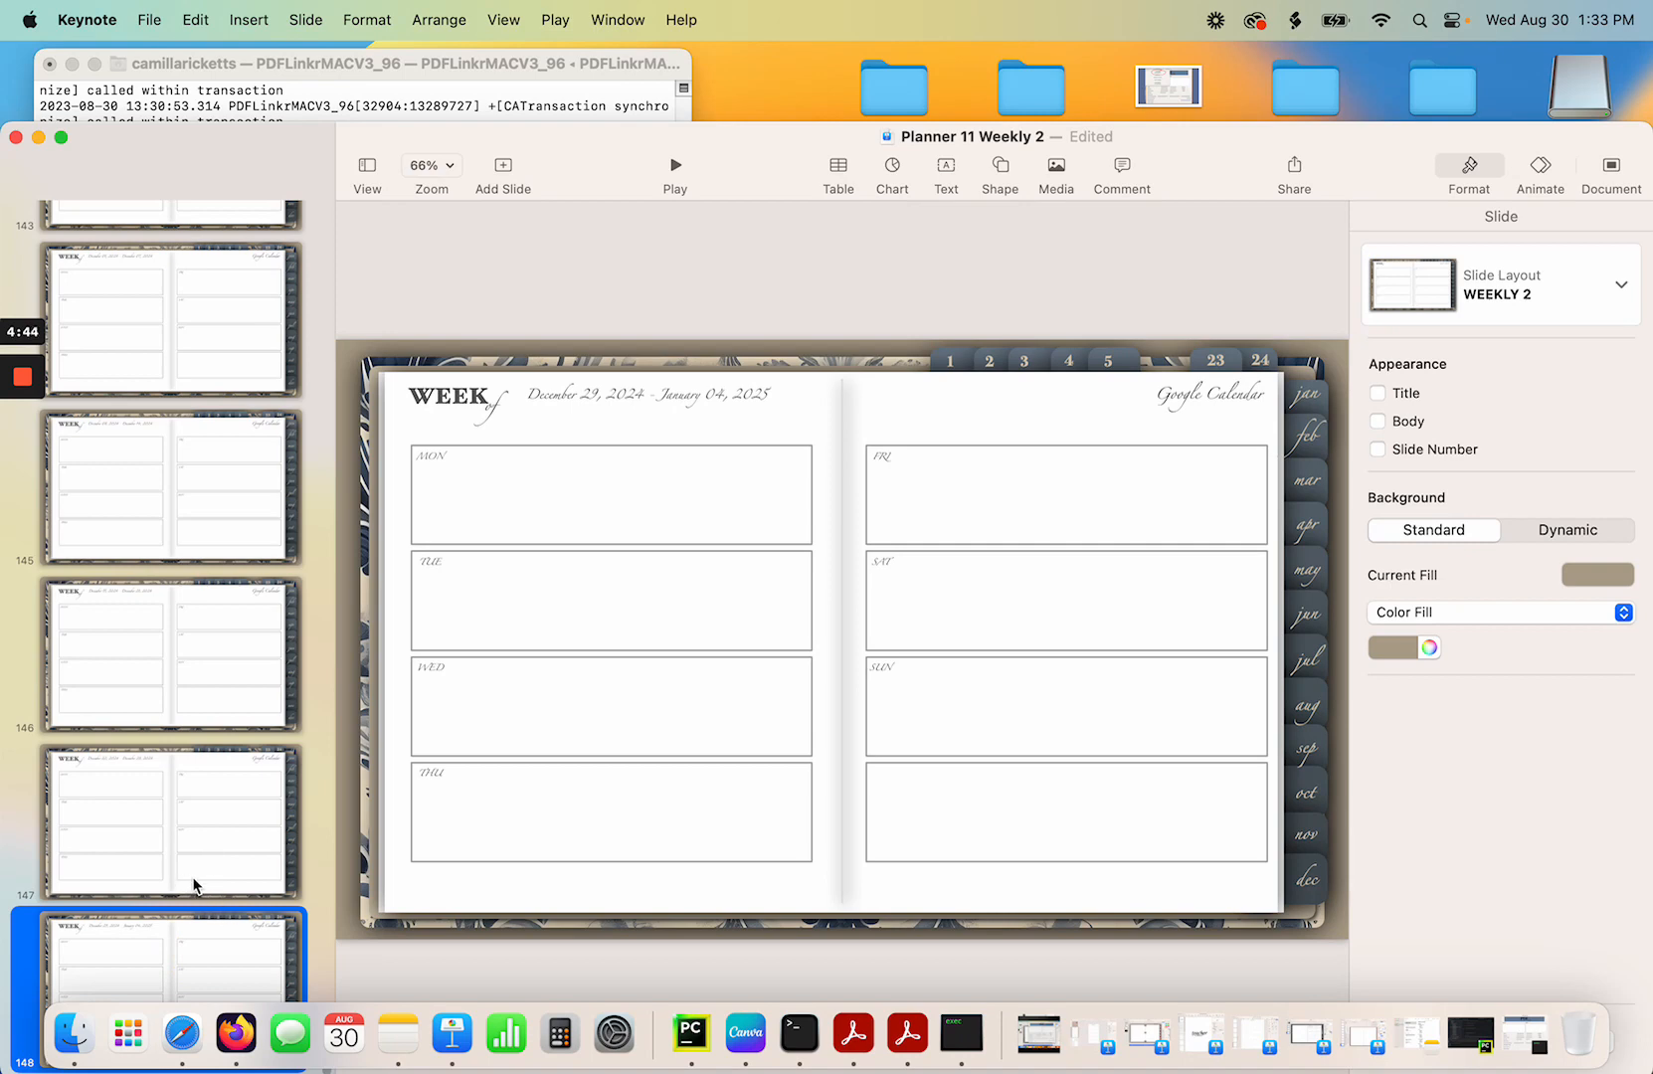
{"action": "left_click", "coordinate": [588, 144]}
{"action": "left_click_drag", "start_coordinate": [588, 149], "coordinate": [581, 67]}
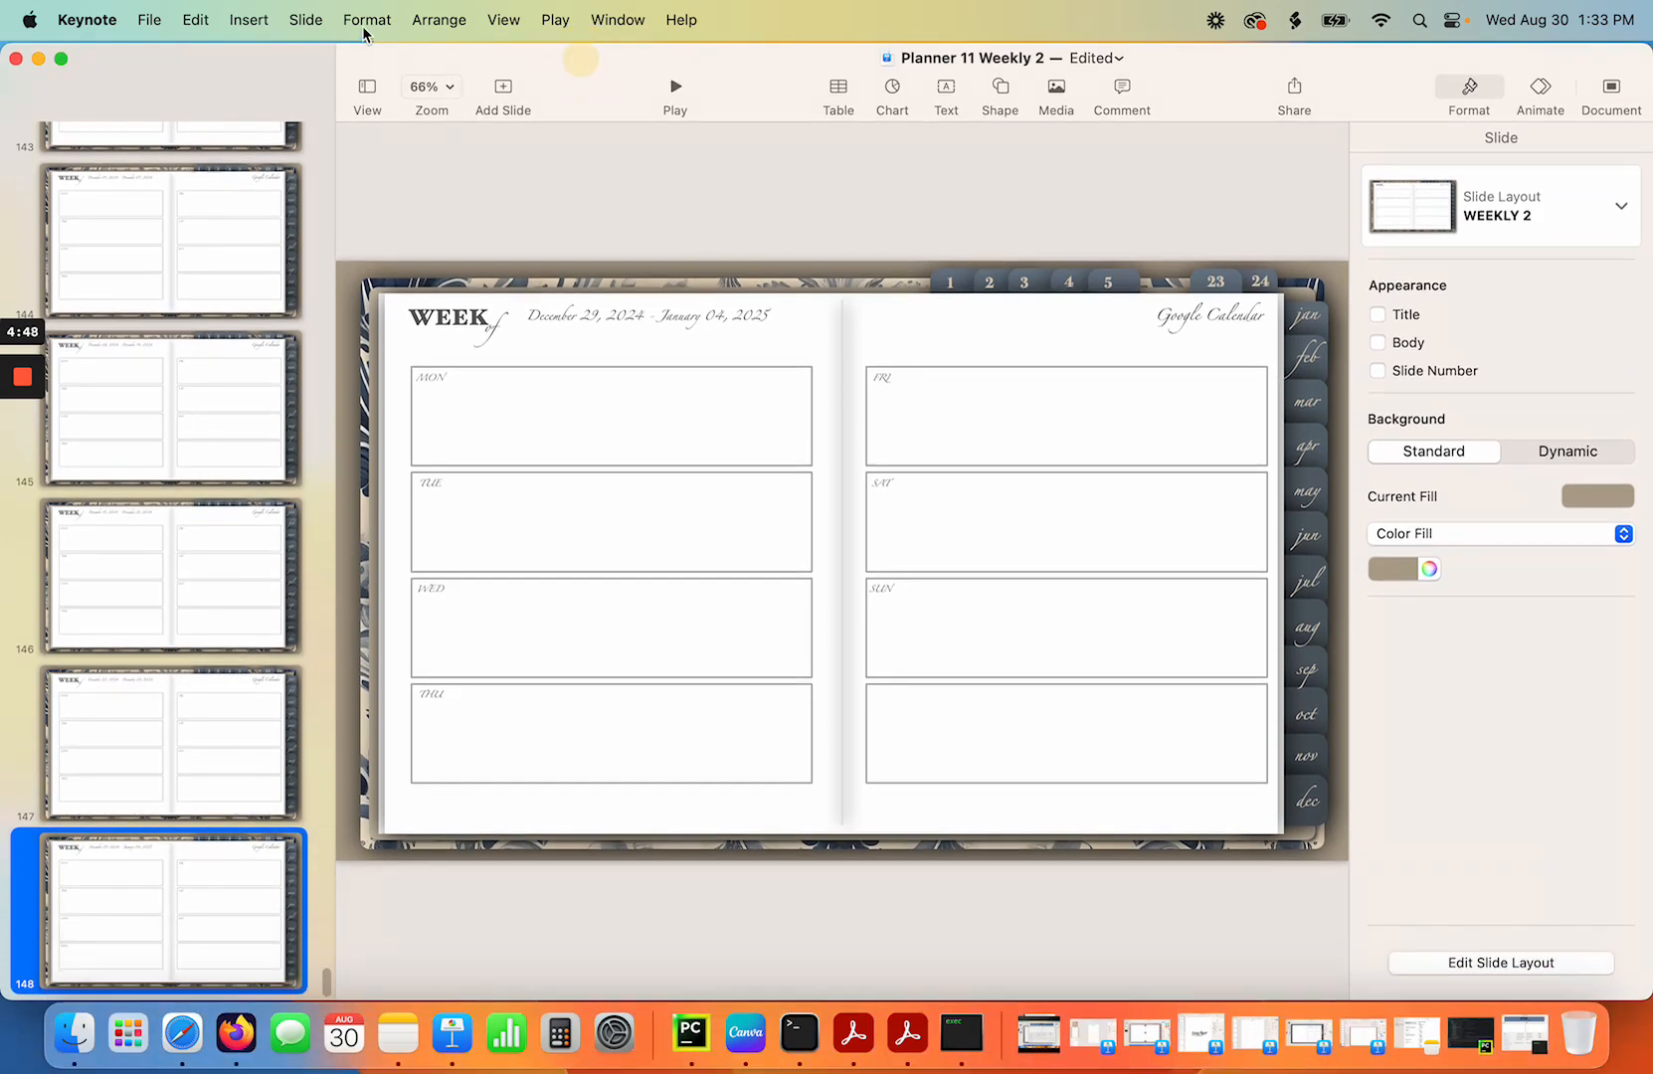
{"action": "left_click", "coordinate": [320, 25]}
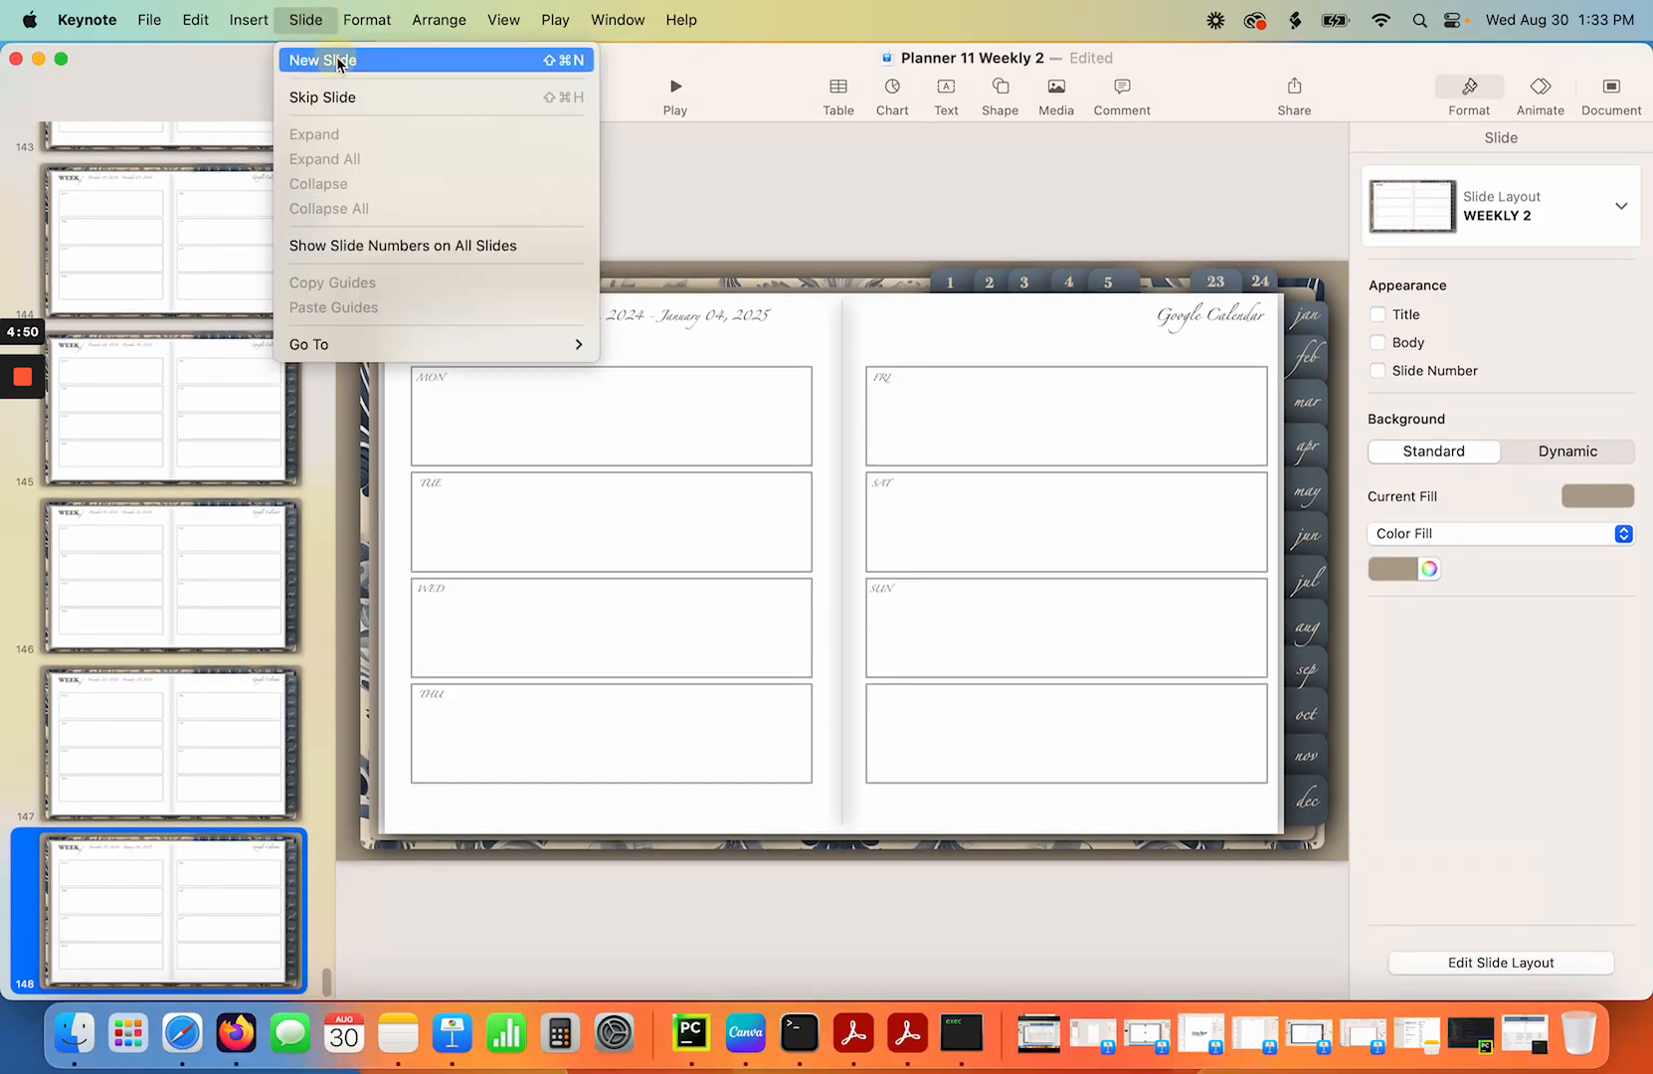
{"action": "left_click", "coordinate": [338, 61]}
{"action": "left_click", "coordinate": [1565, 216]}
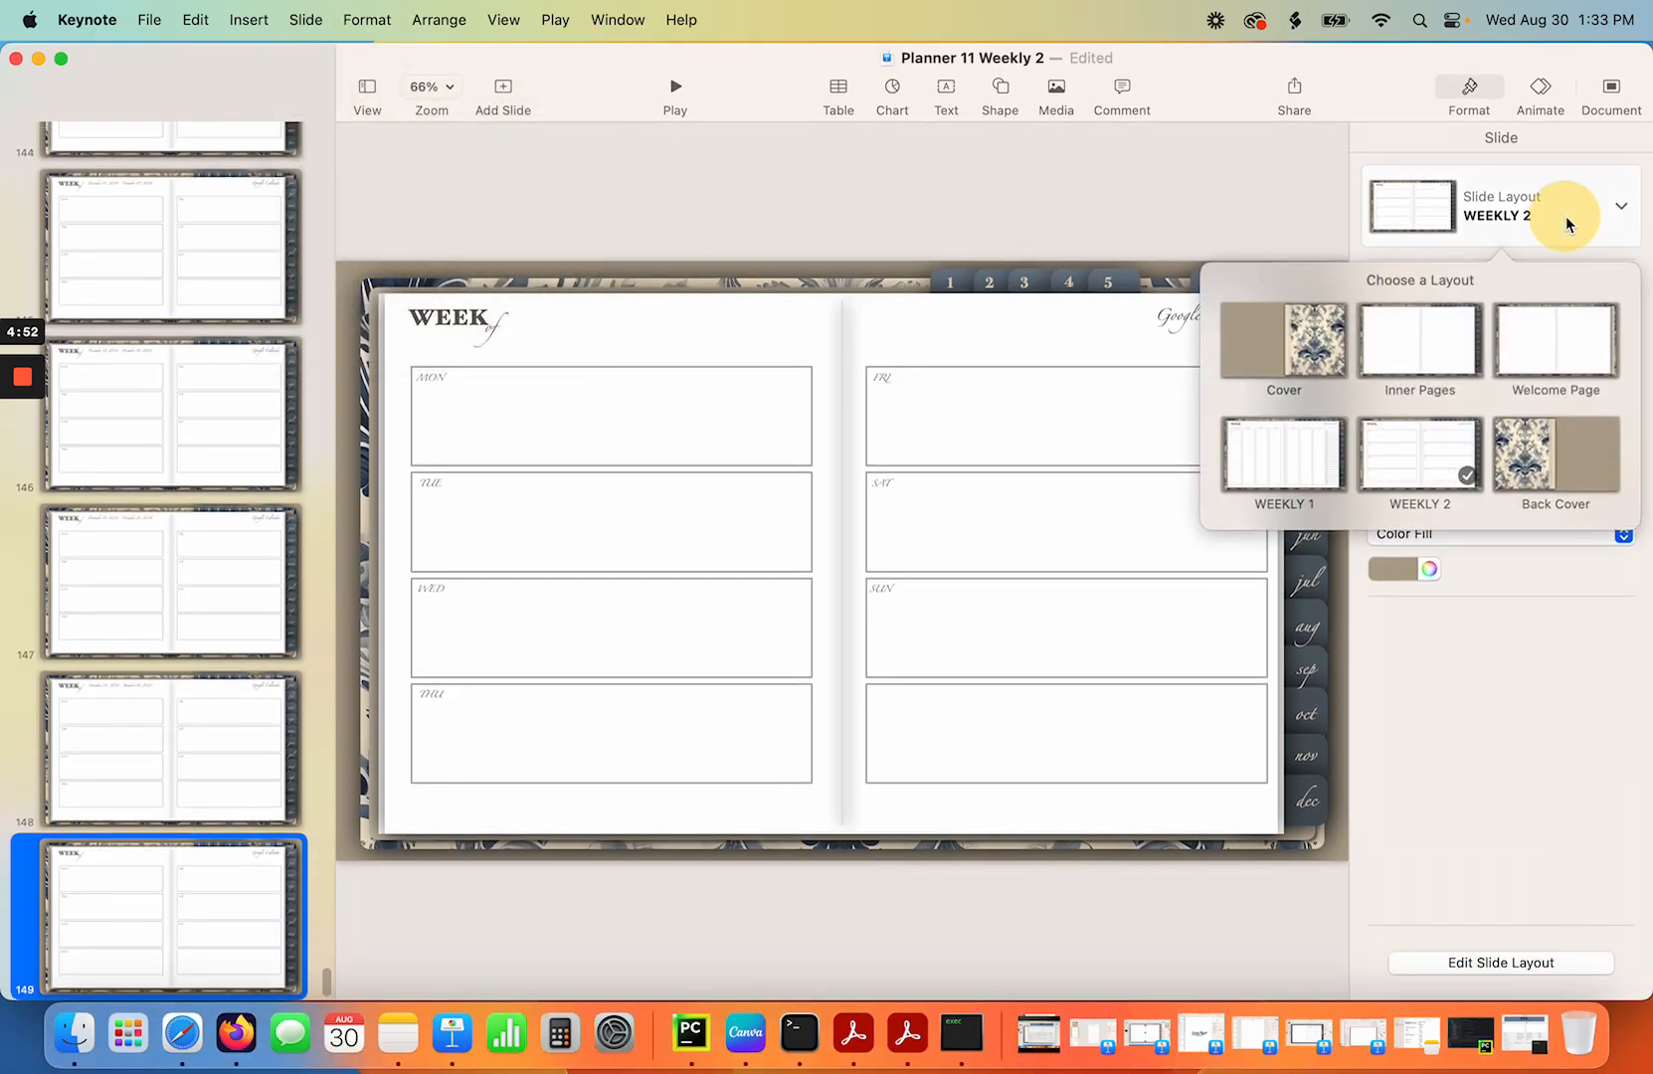
{"action": "left_click", "coordinate": [1566, 429]}
Review the cover, the welcome page and the two yearly calendar slides at the start of the planner.
{"action": "scroll", "coordinate": [11, 749], "scroll_direction": "up", "scroll_amount": 10}
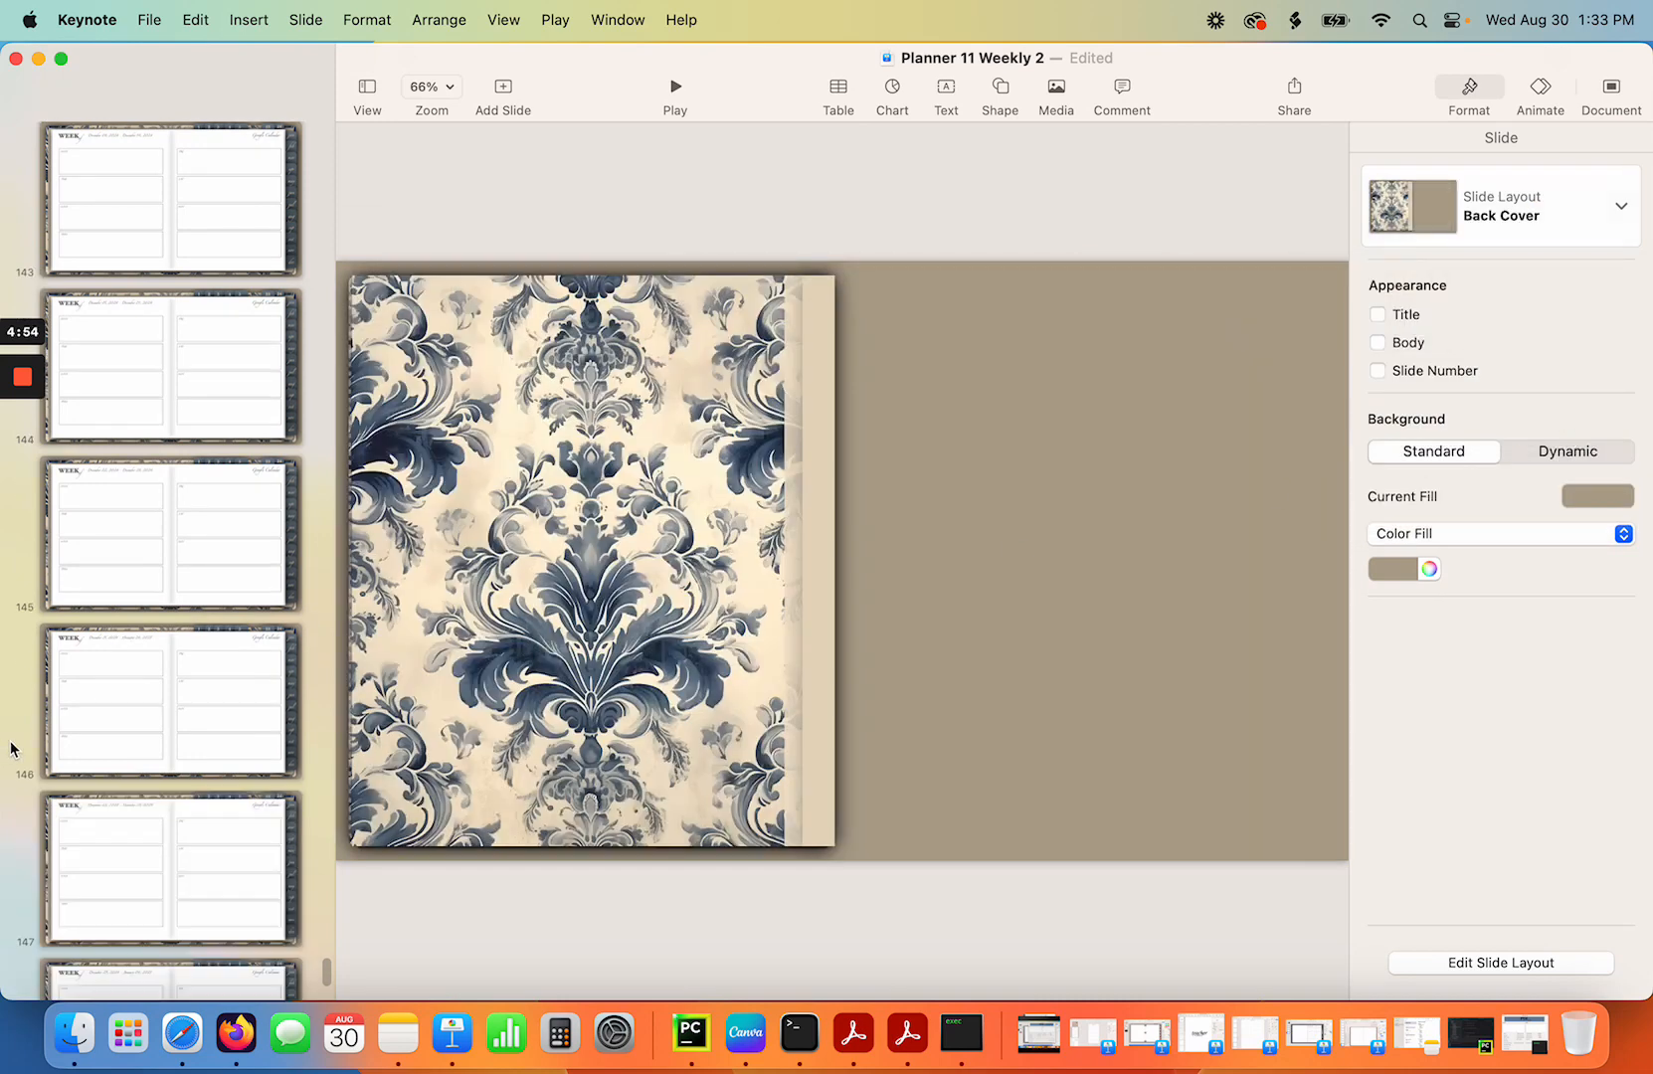
{"action": "left_click_drag", "start_coordinate": [326, 930], "coordinate": [350, 103]}
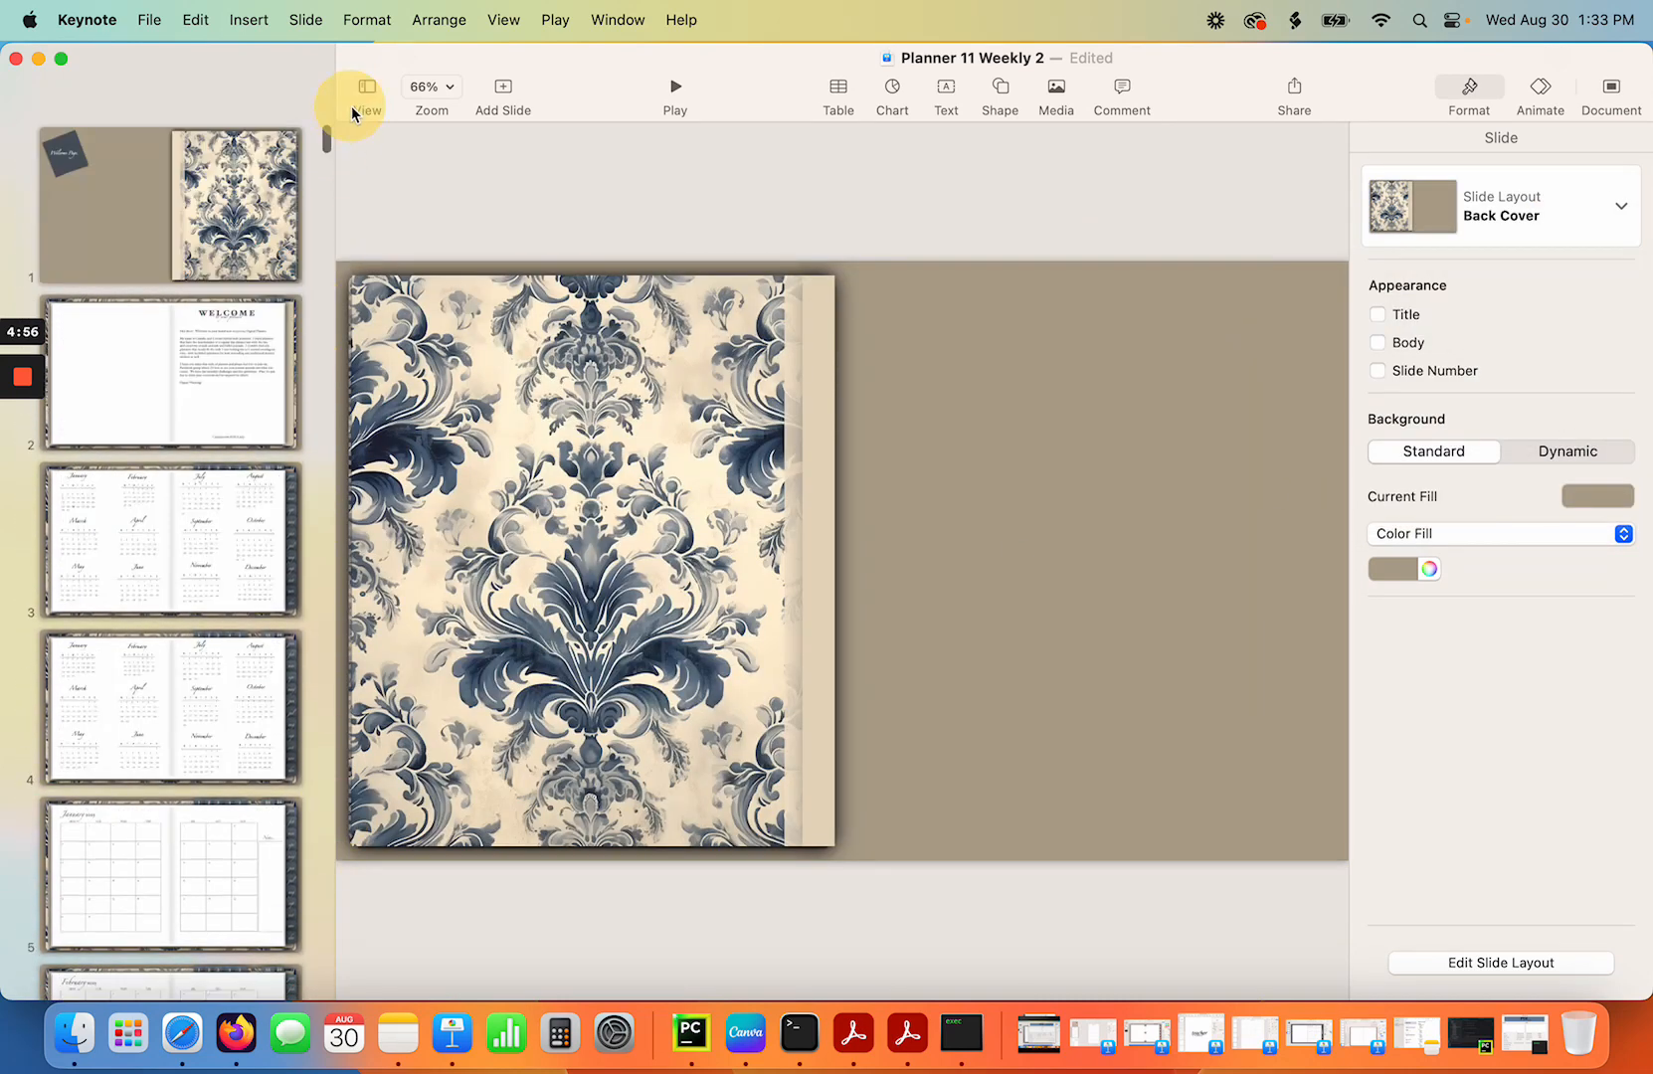
{"action": "left_click", "coordinate": [230, 198]}
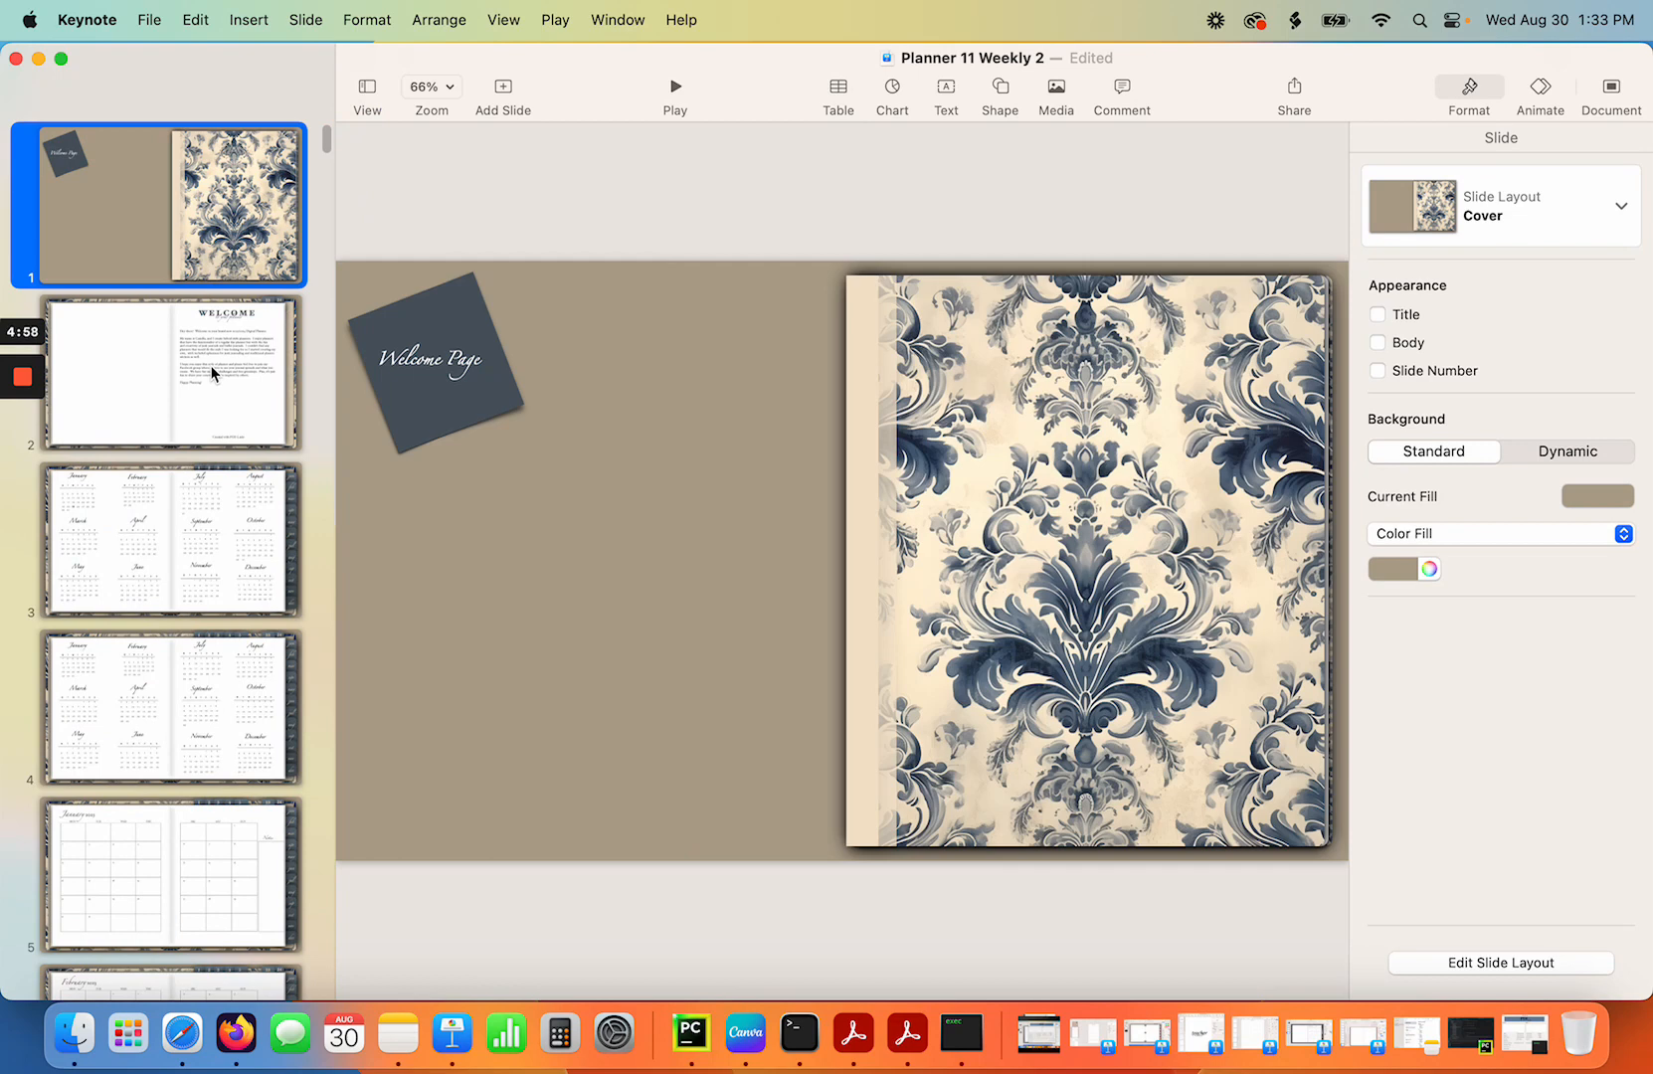
{"action": "left_click", "coordinate": [212, 373]}
{"action": "scroll", "coordinate": [213, 378], "scroll_direction": "down", "scroll_amount": 3}
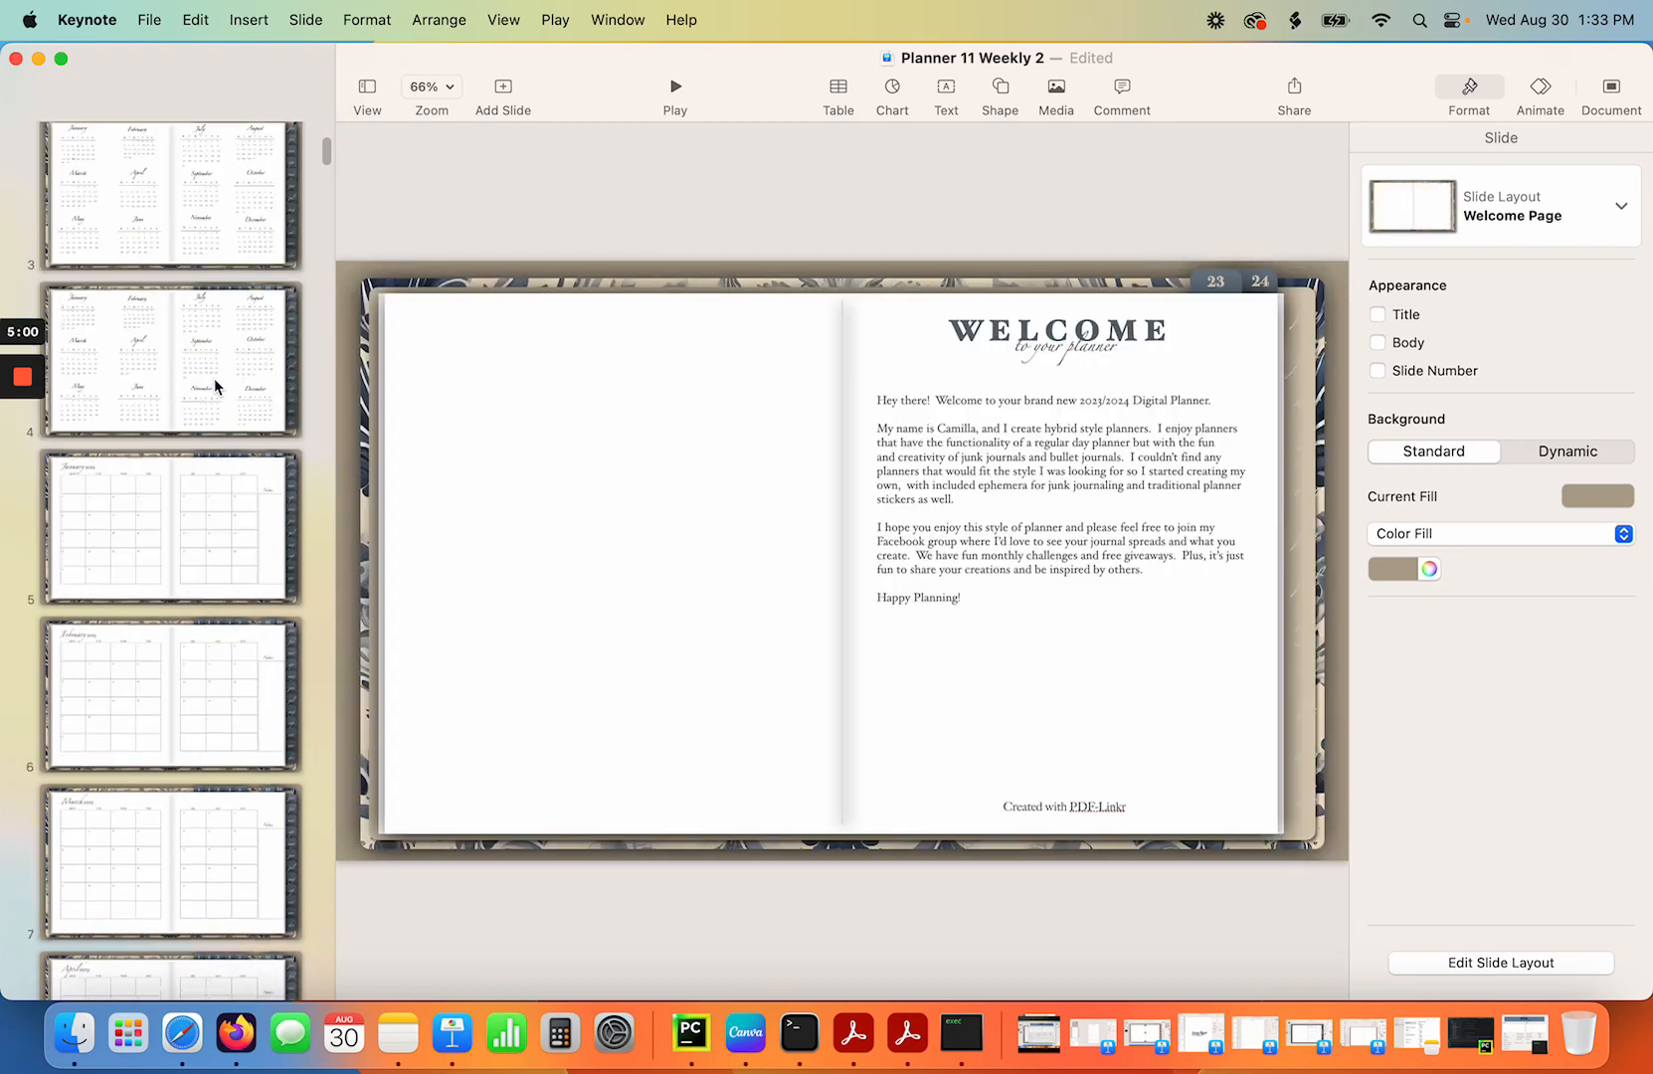
{"action": "scroll", "coordinate": [224, 353], "scroll_direction": "up", "scroll_amount": 1}
{"action": "left_click", "coordinate": [222, 263]}
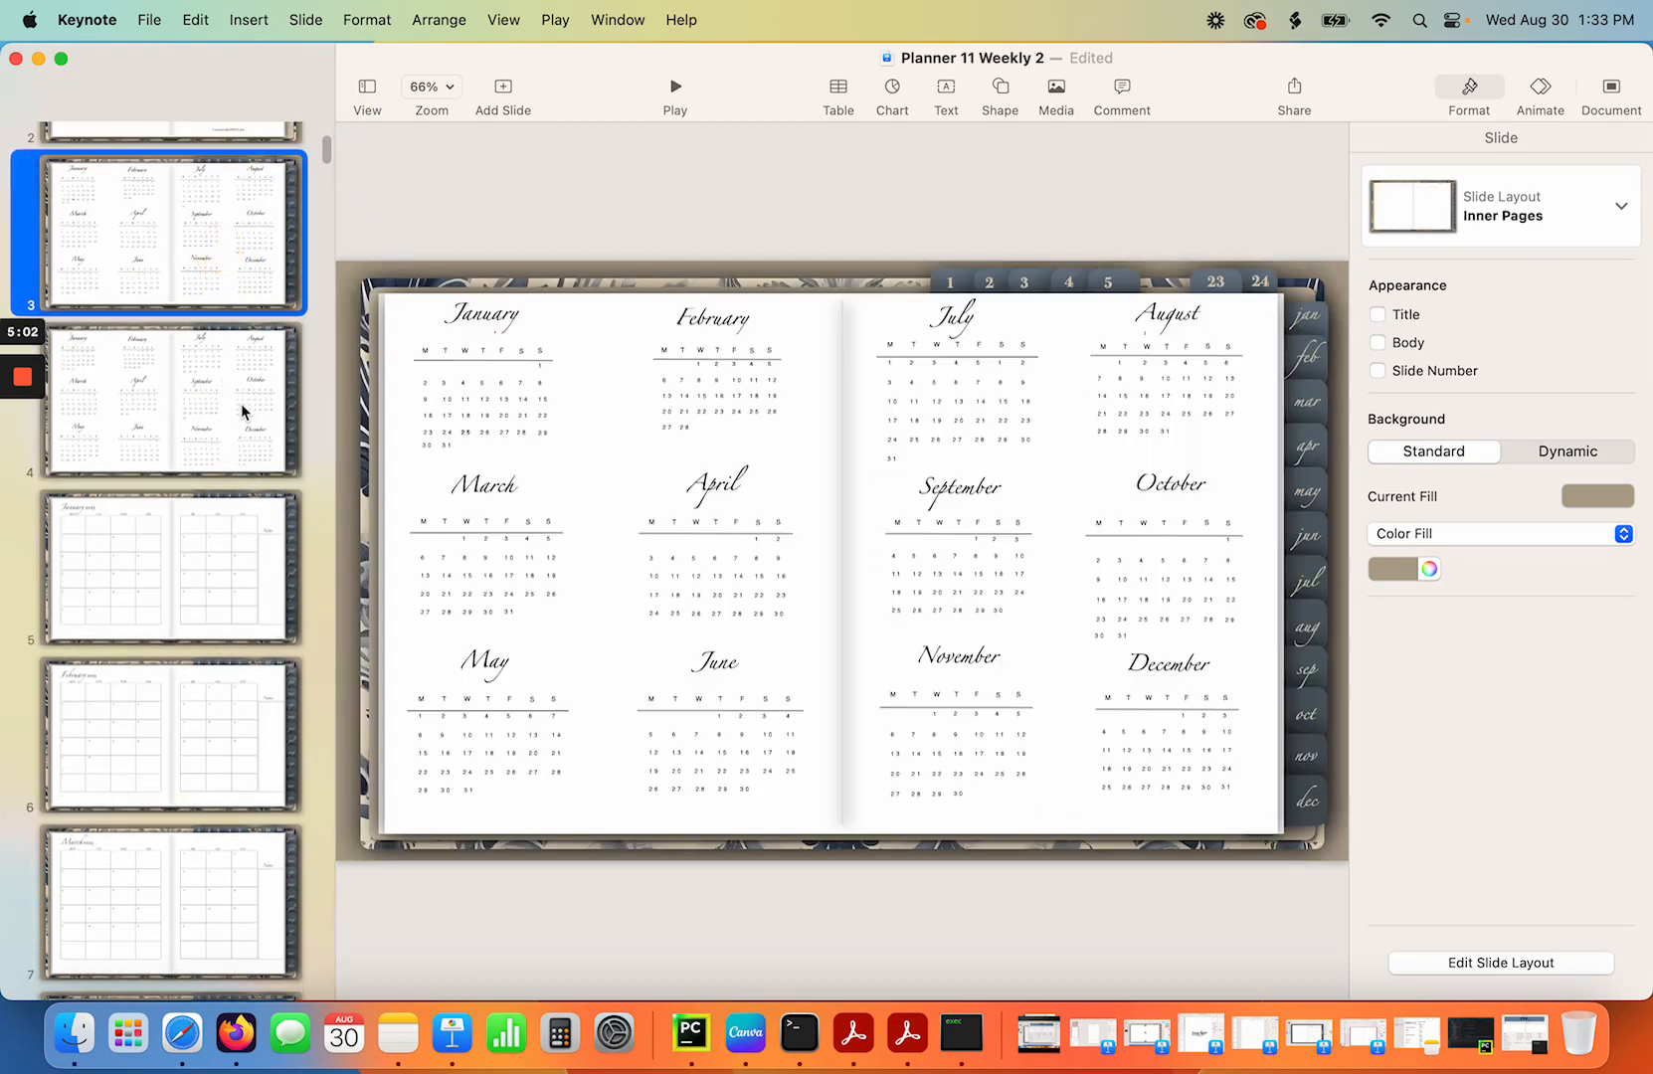
{"action": "left_click", "coordinate": [242, 411]}
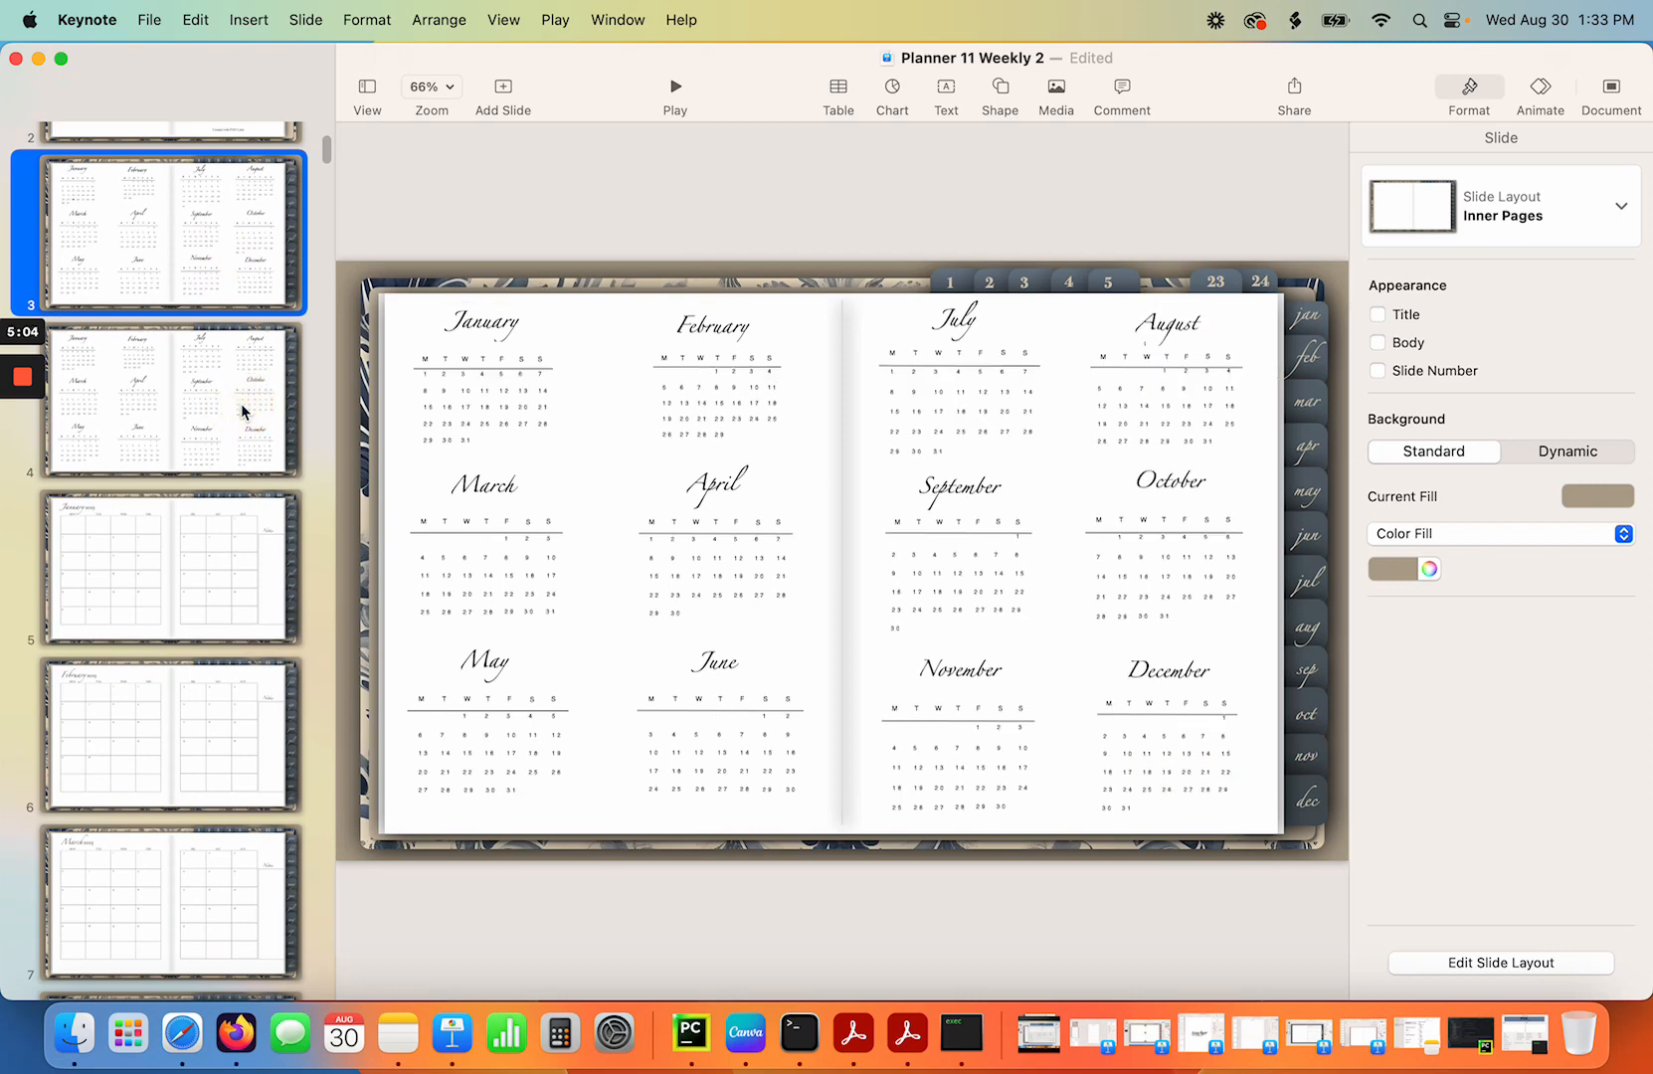
Review the monthly calendar slides from January 2023 through December 2024 and the first weekly slide after them.
{"action": "left_click", "coordinate": [203, 608]}
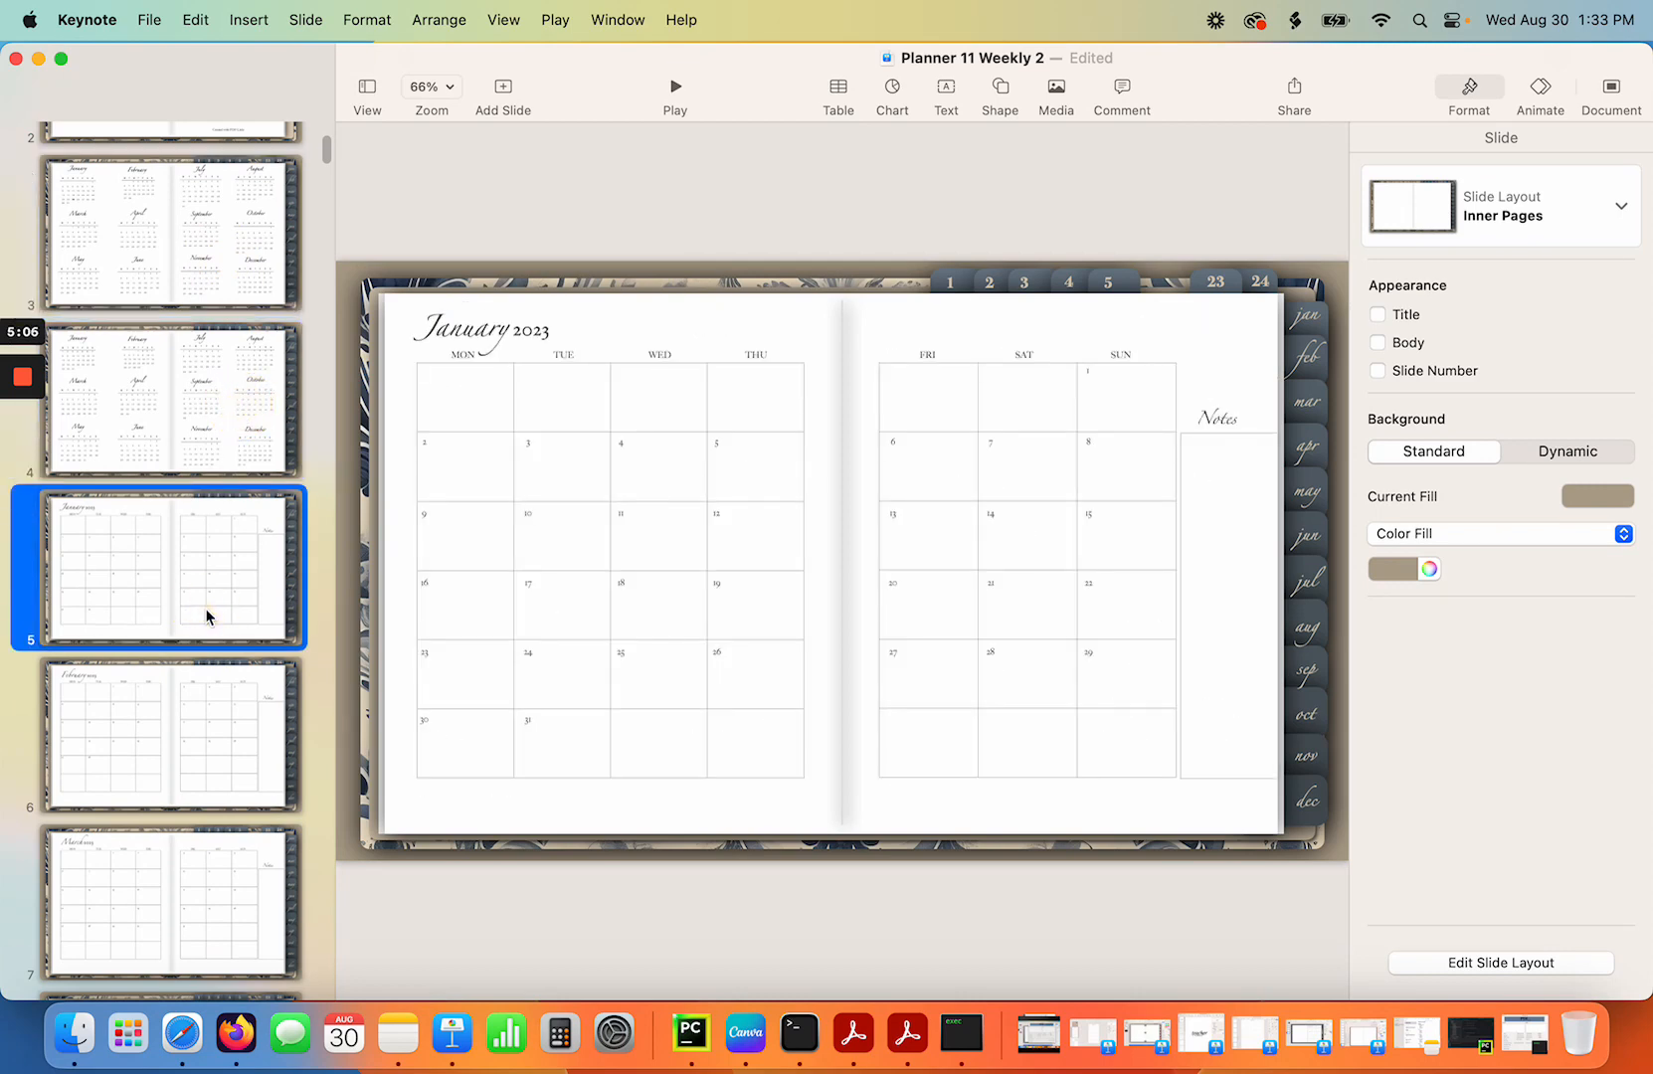
{"action": "scroll", "coordinate": [205, 609], "scroll_direction": "down", "scroll_amount": 15}
{"action": "left_click", "coordinate": [205, 607]}
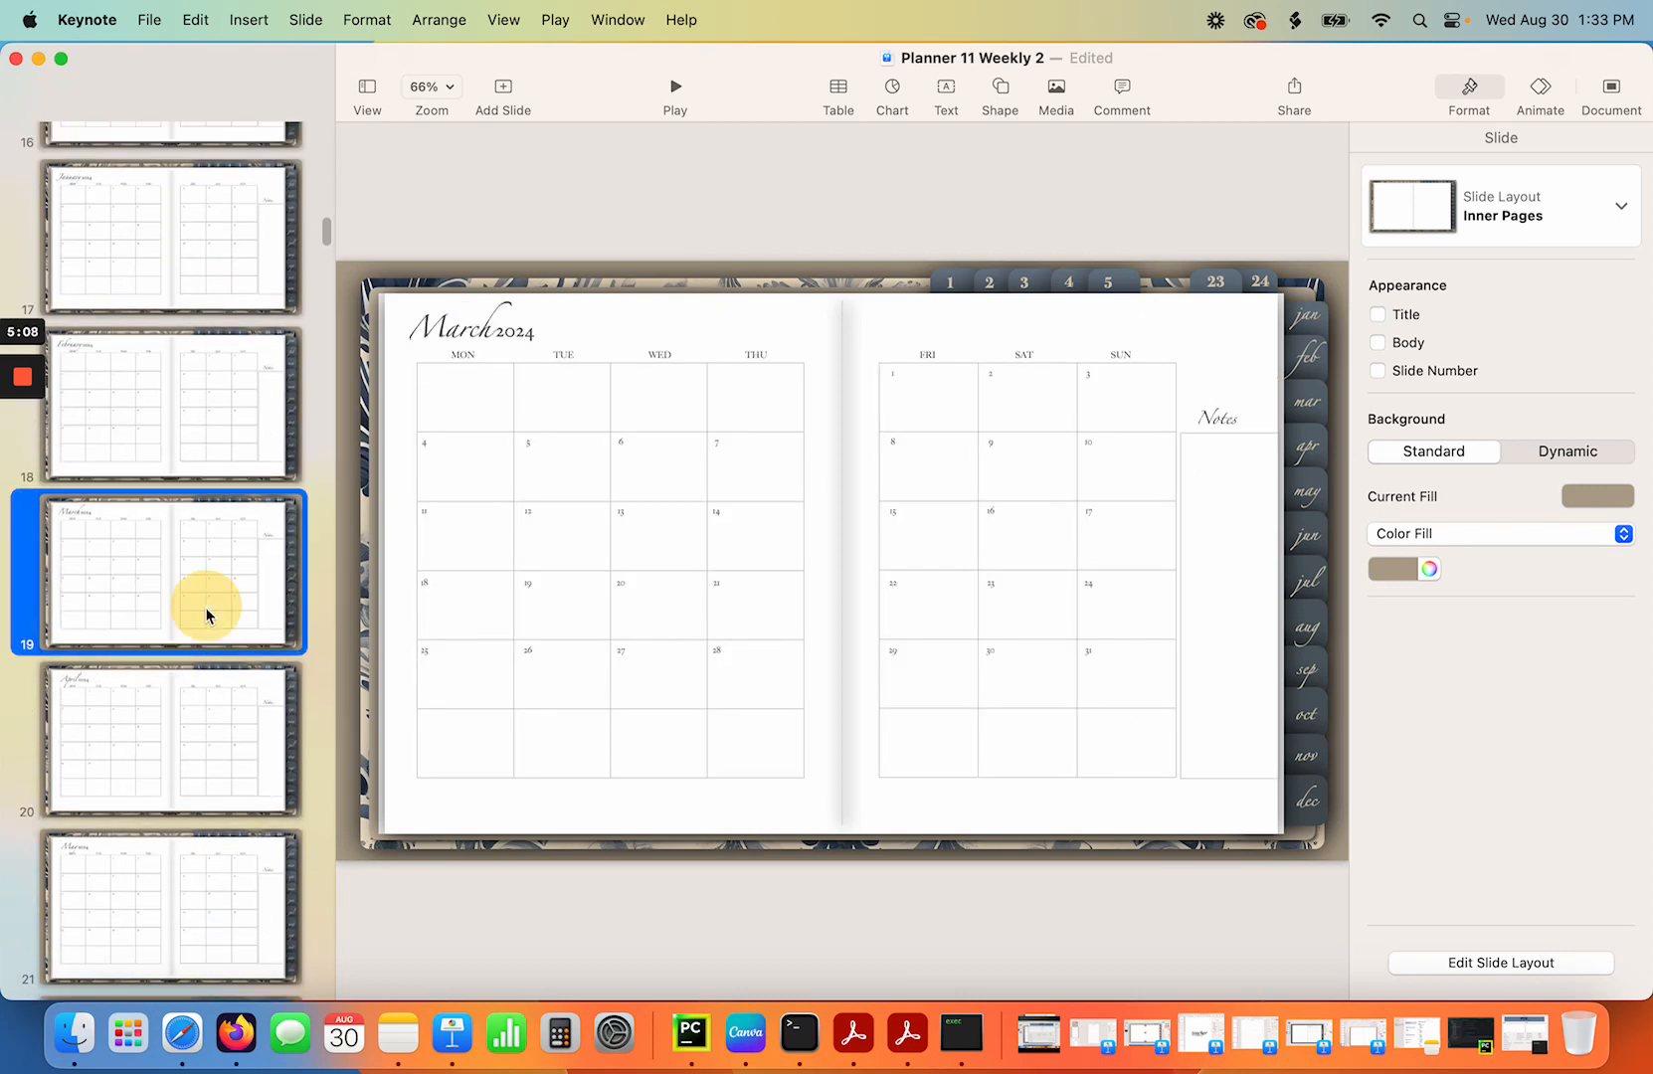
{"action": "scroll", "coordinate": [204, 607], "scroll_direction": "down", "scroll_amount": 10}
{"action": "left_click", "coordinate": [206, 610]}
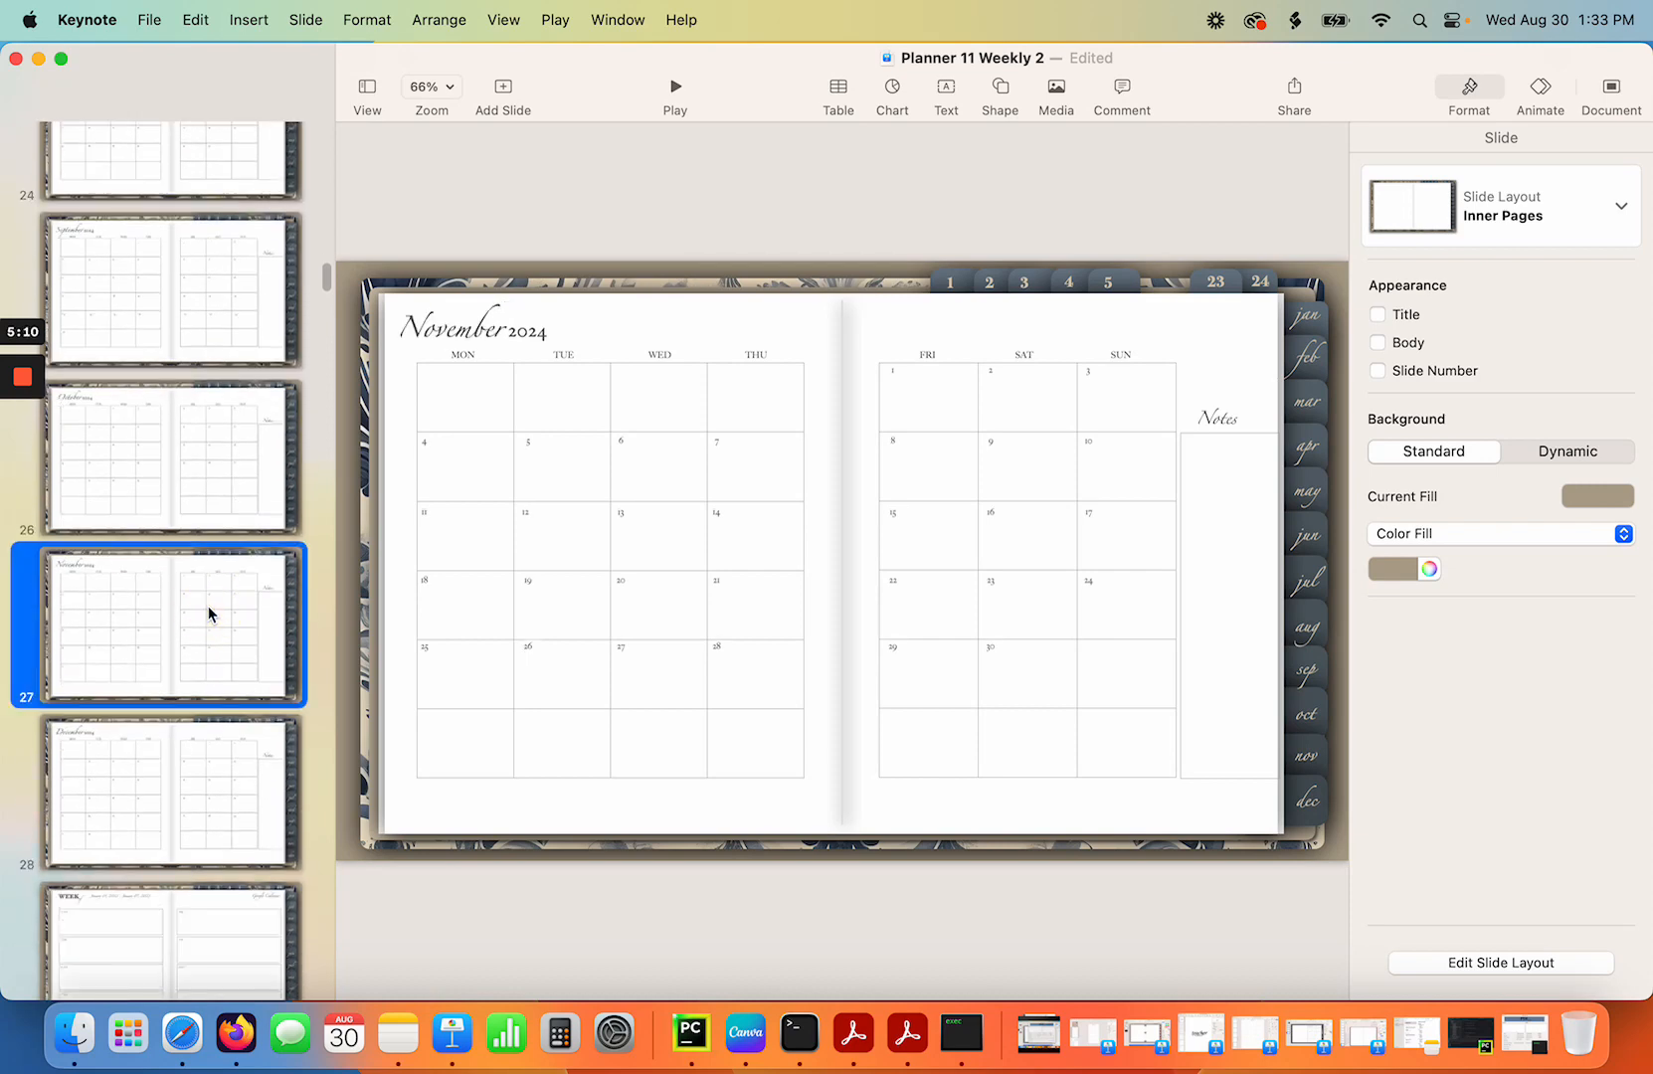
{"action": "scroll", "coordinate": [208, 608], "scroll_direction": "down", "scroll_amount": 2}
{"action": "left_click", "coordinate": [215, 696]}
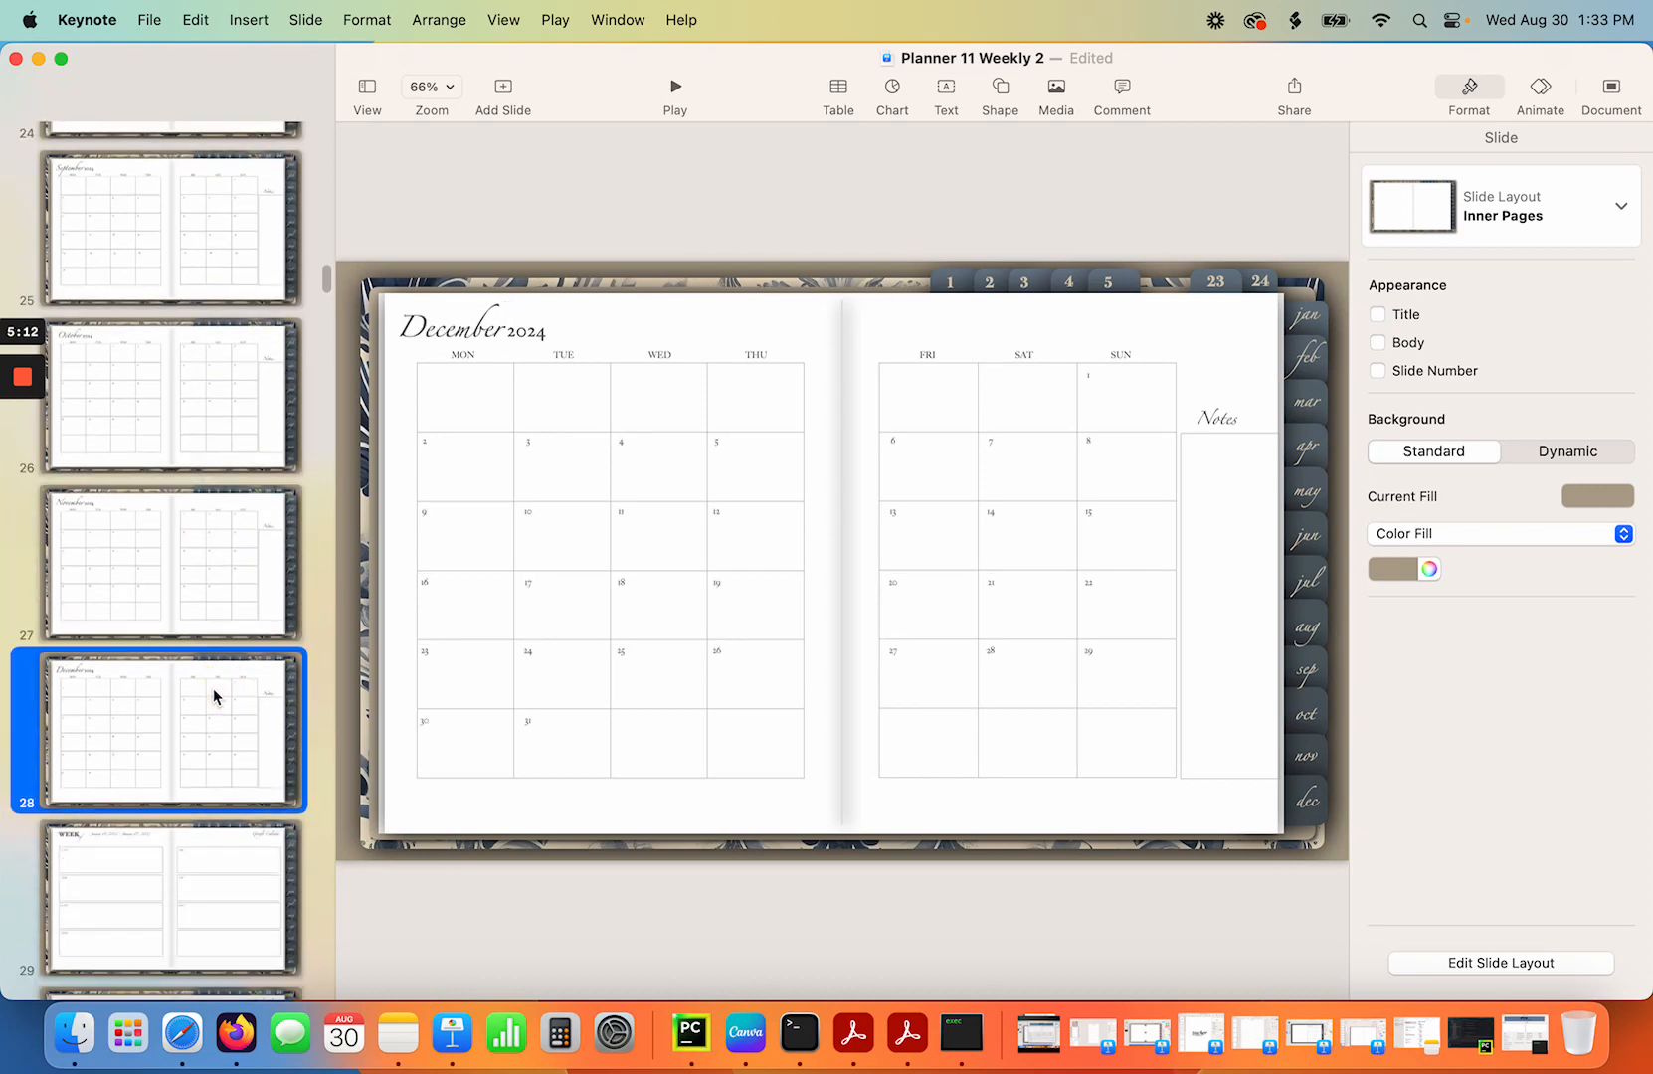
{"action": "scroll", "coordinate": [213, 686], "scroll_direction": "down", "scroll_amount": 15}
{"action": "left_click", "coordinate": [217, 435]}
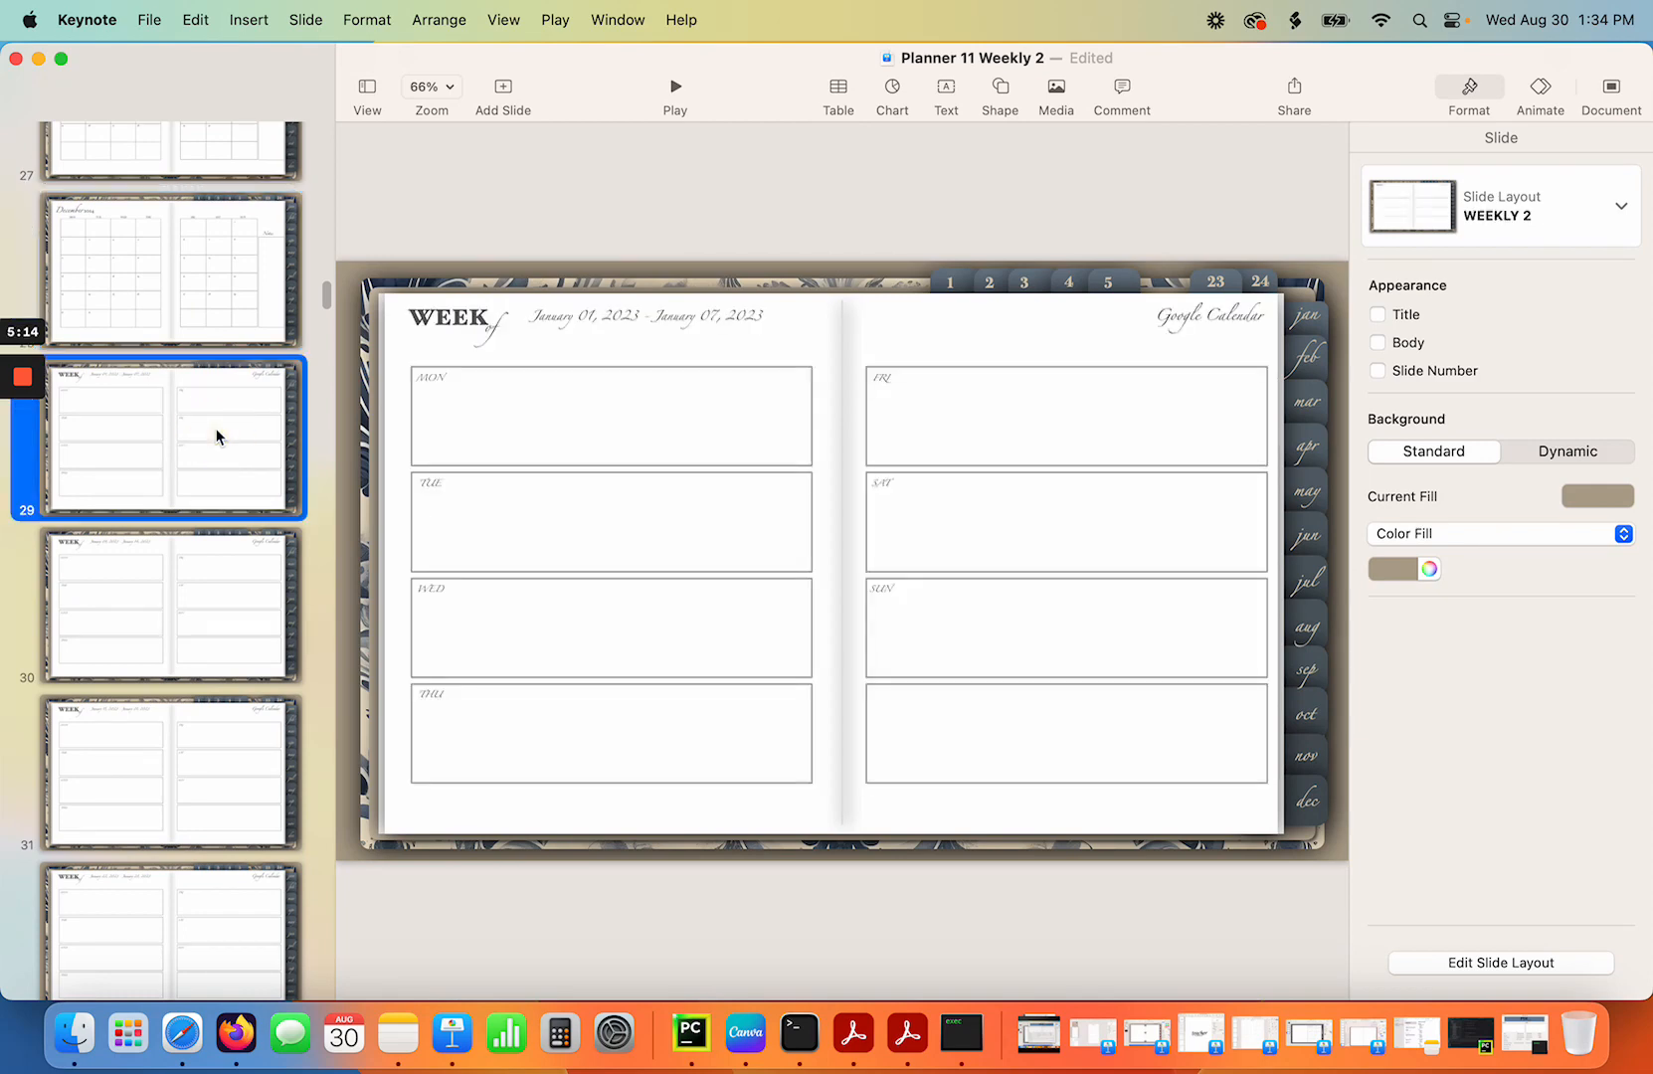
Review the weekly slides from January 2023 through the last one, slide 148, before the back cover.
{"action": "scroll", "coordinate": [227, 584], "scroll_direction": "down", "scroll_amount": 12}
{"action": "scroll", "coordinate": [228, 585], "scroll_direction": "down", "scroll_amount": 20}
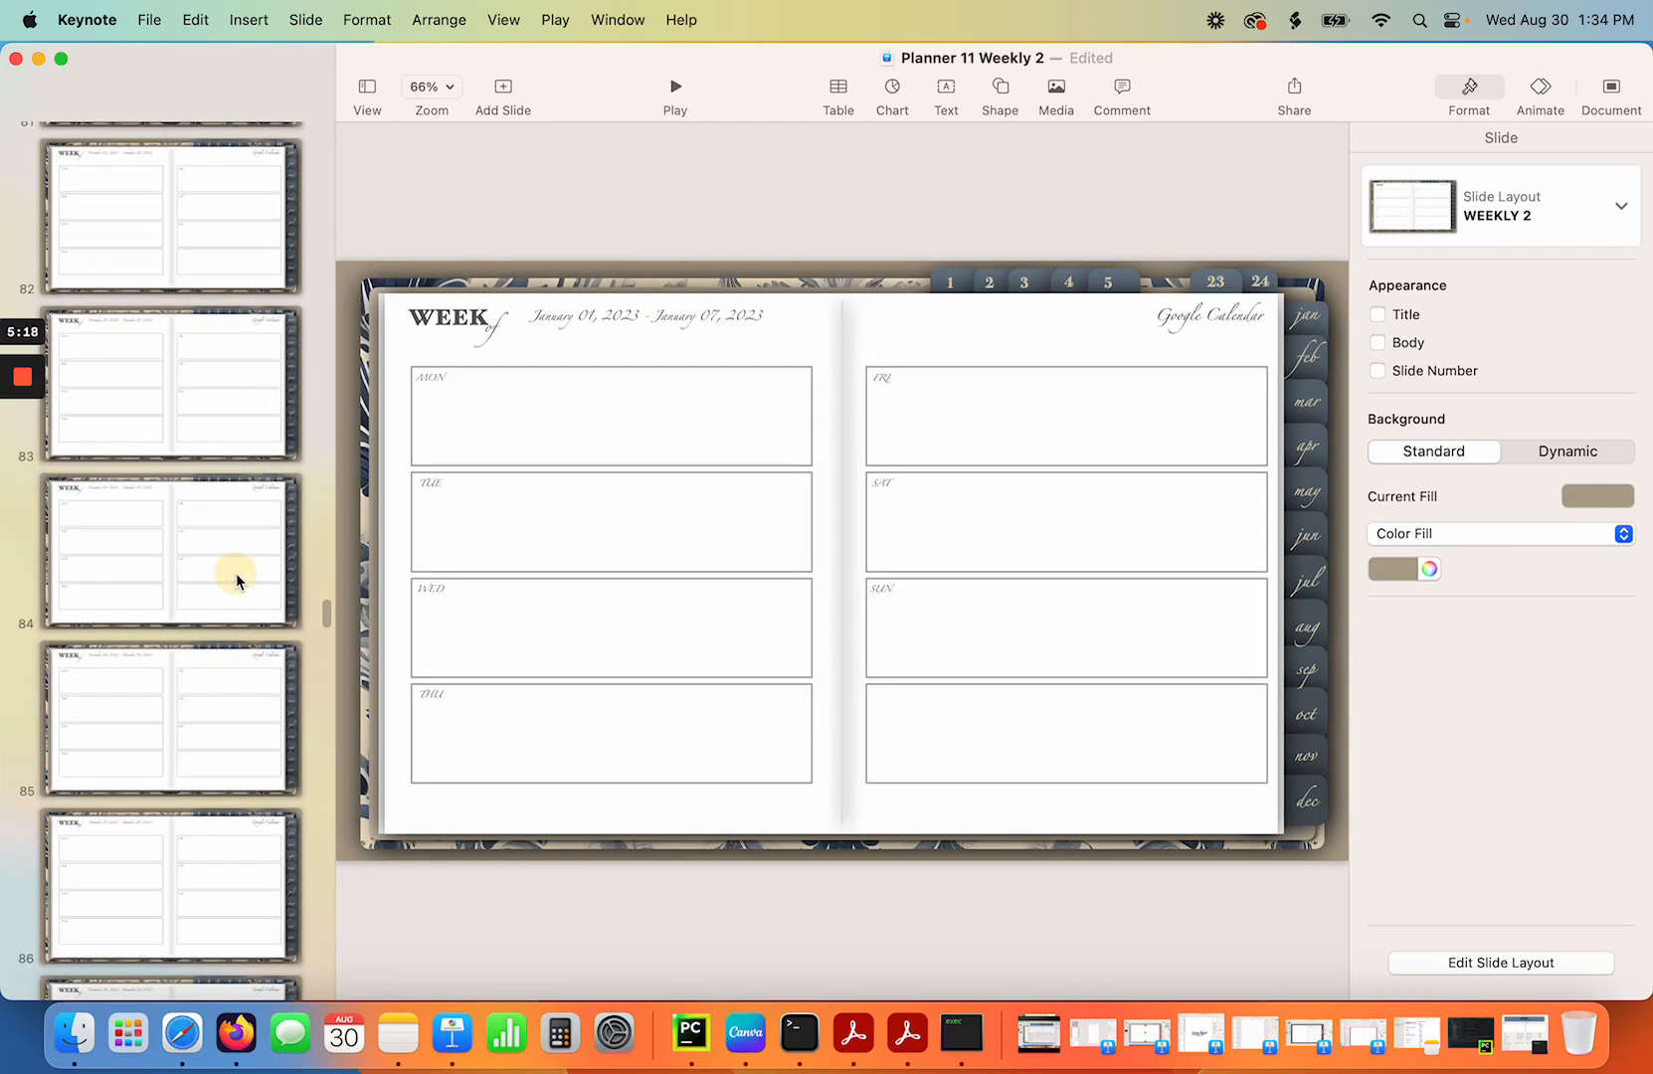
{"action": "left_click", "coordinate": [236, 574]}
{"action": "scroll", "coordinate": [237, 574], "scroll_direction": "down", "scroll_amount": 20}
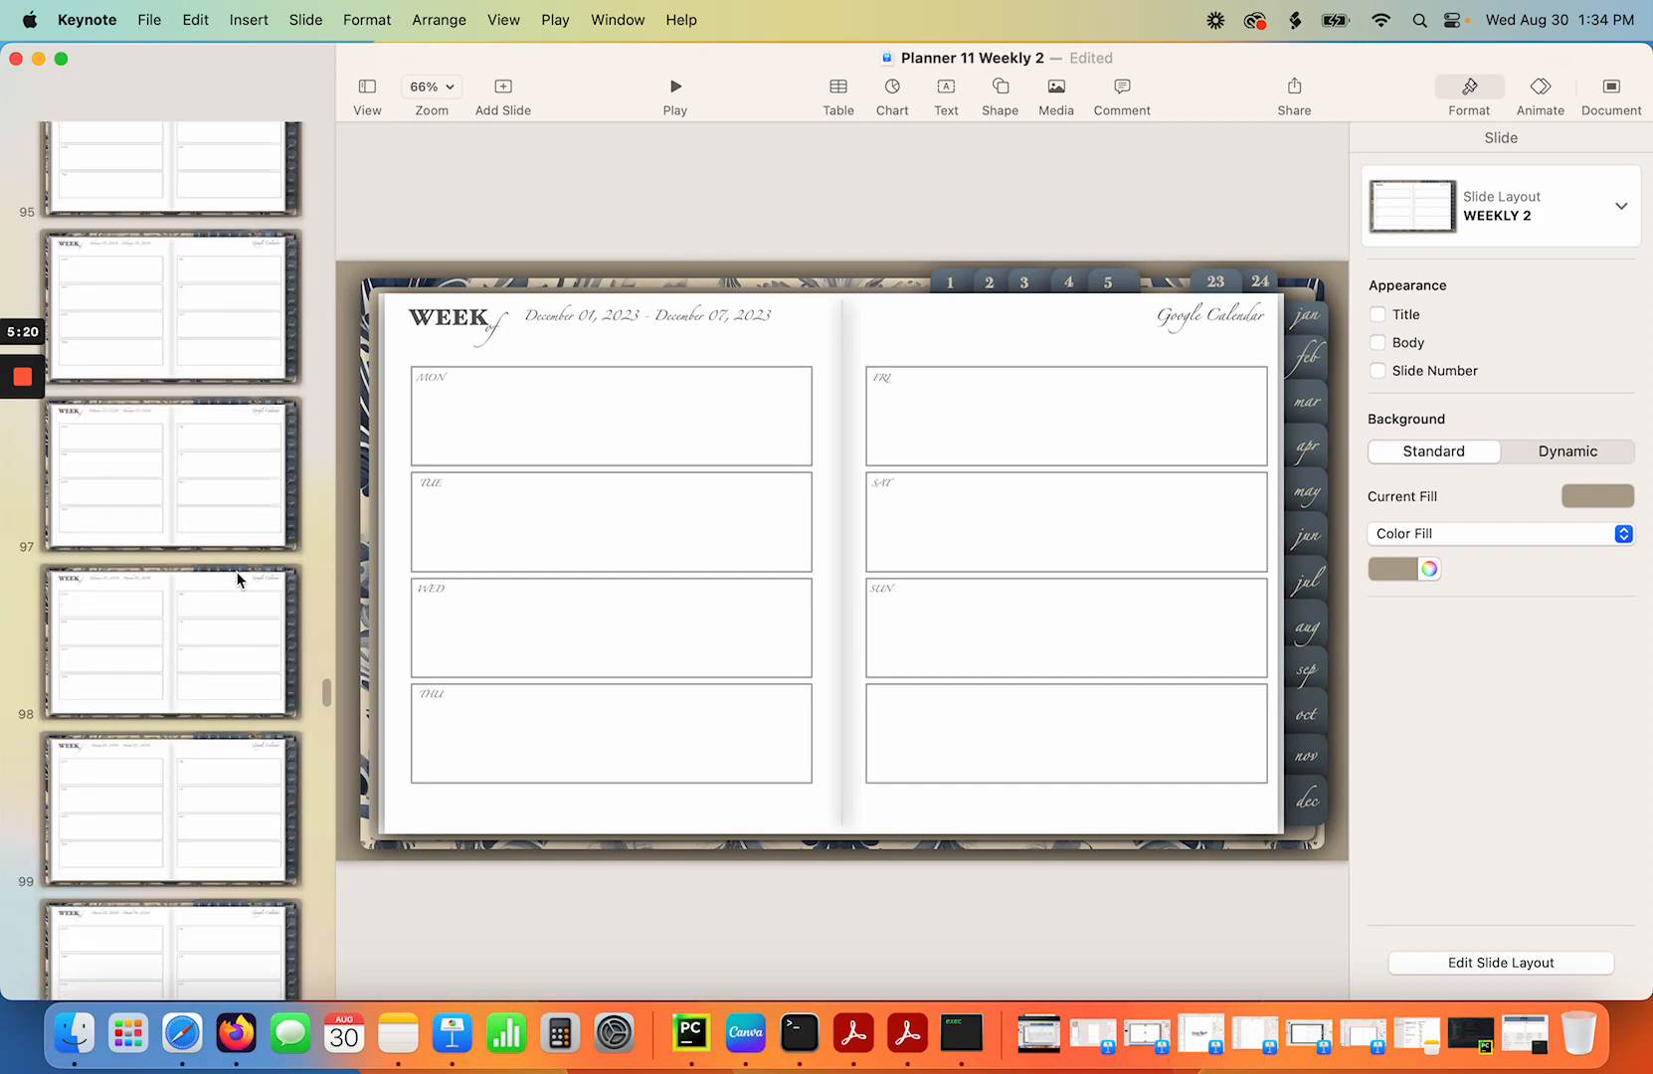
{"action": "scroll", "coordinate": [237, 574], "scroll_direction": "down", "scroll_amount": 15}
{"action": "left_click", "coordinate": [236, 574]}
{"action": "scroll", "coordinate": [237, 577], "scroll_direction": "down", "scroll_amount": 15}
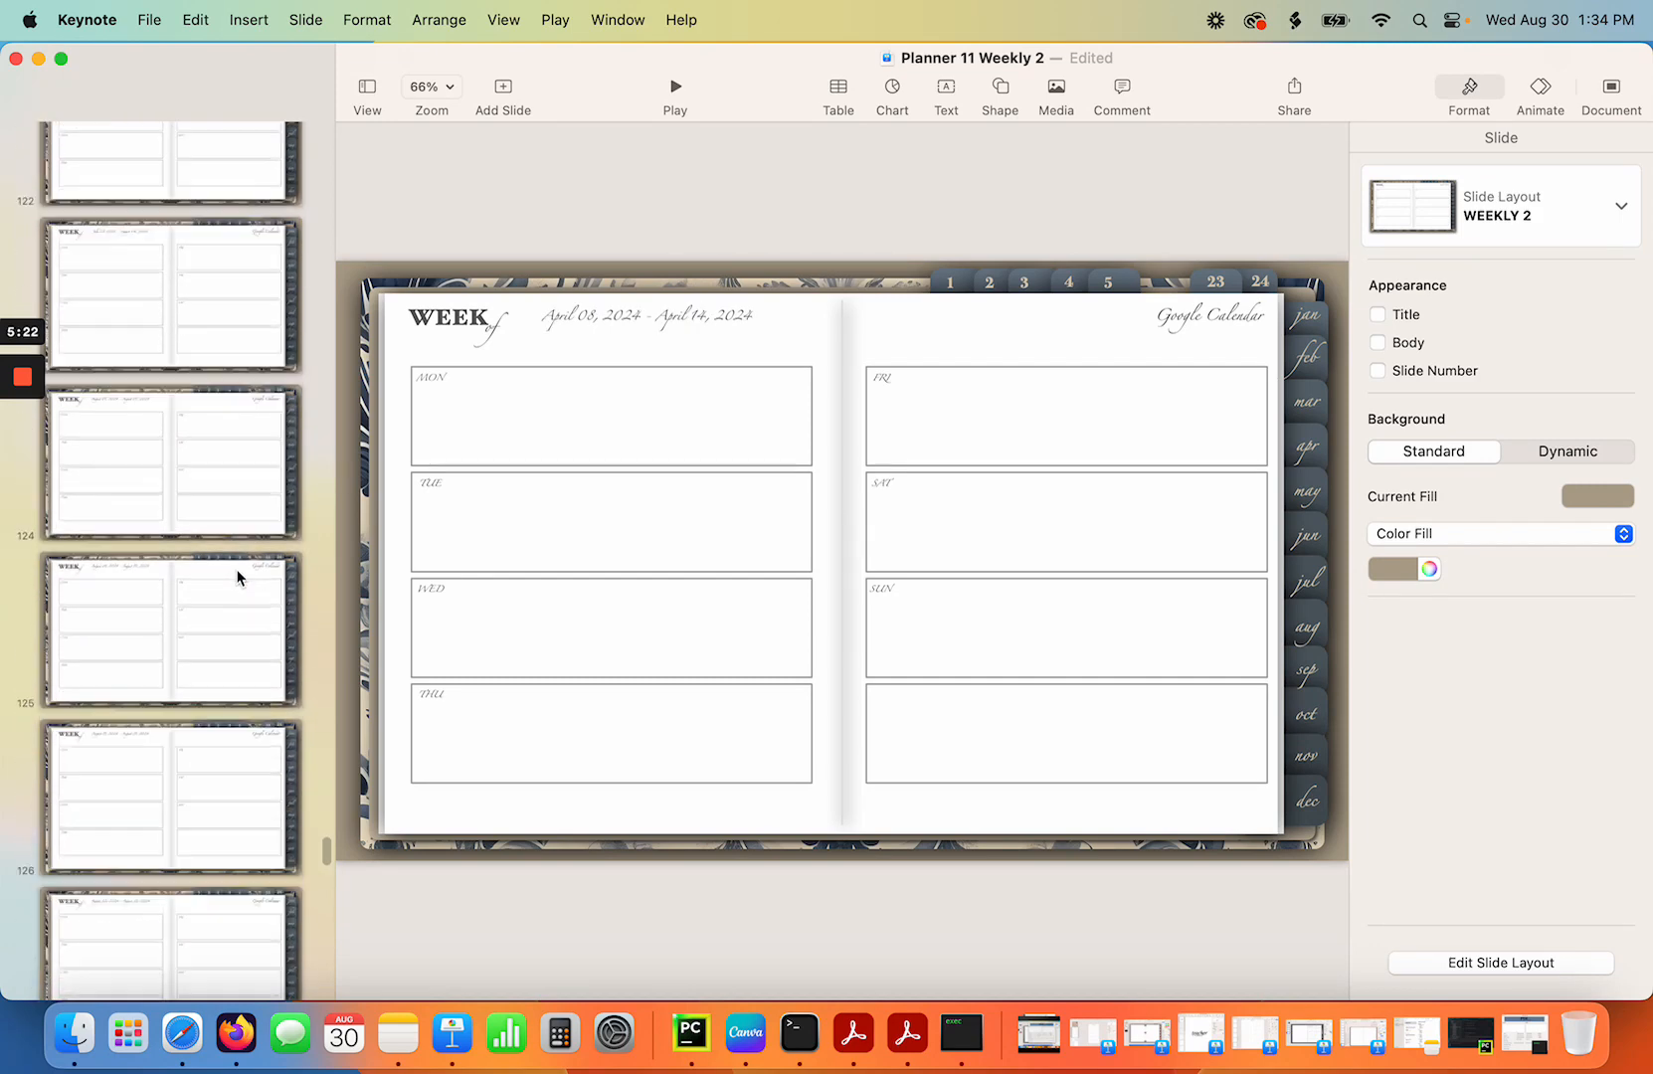
{"action": "scroll", "coordinate": [238, 577], "scroll_direction": "down", "scroll_amount": 12}
{"action": "left_click", "coordinate": [230, 850]}
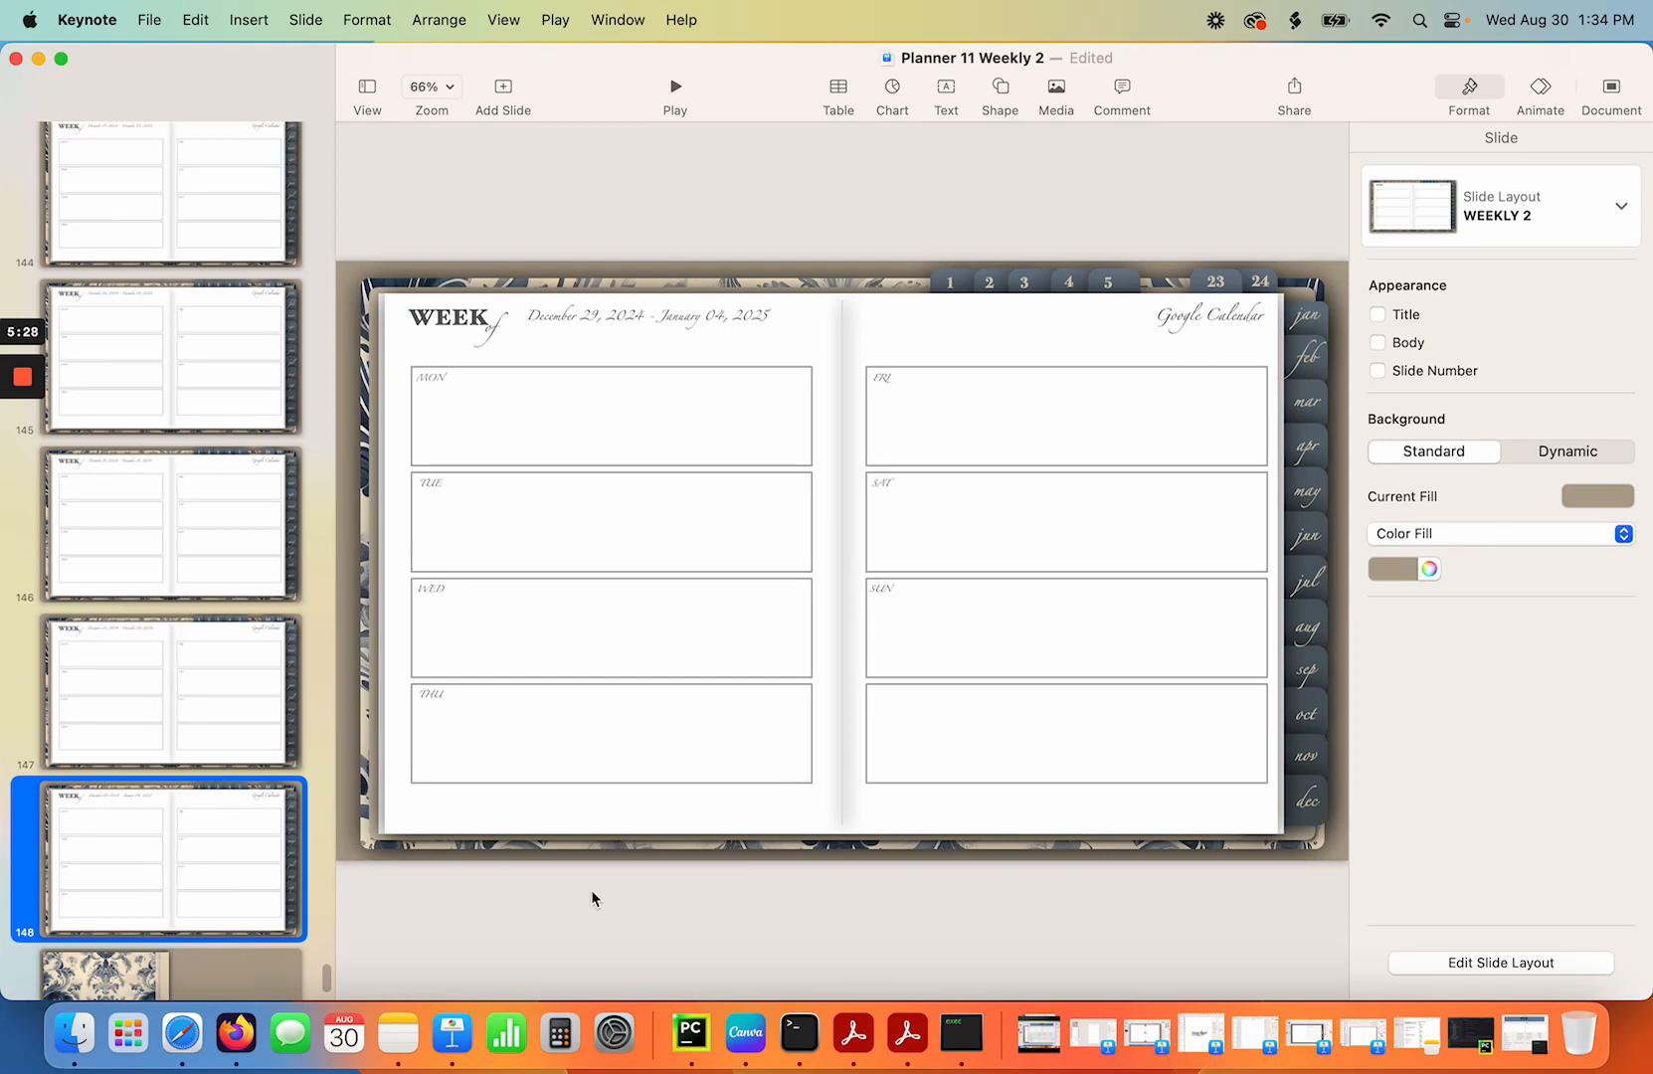
Return the Keynote slide list to the first slide and arrange the PDF Linker window so the slide thumbnails stay visible beside it.
{"action": "left_click", "coordinate": [1514, 1038]}
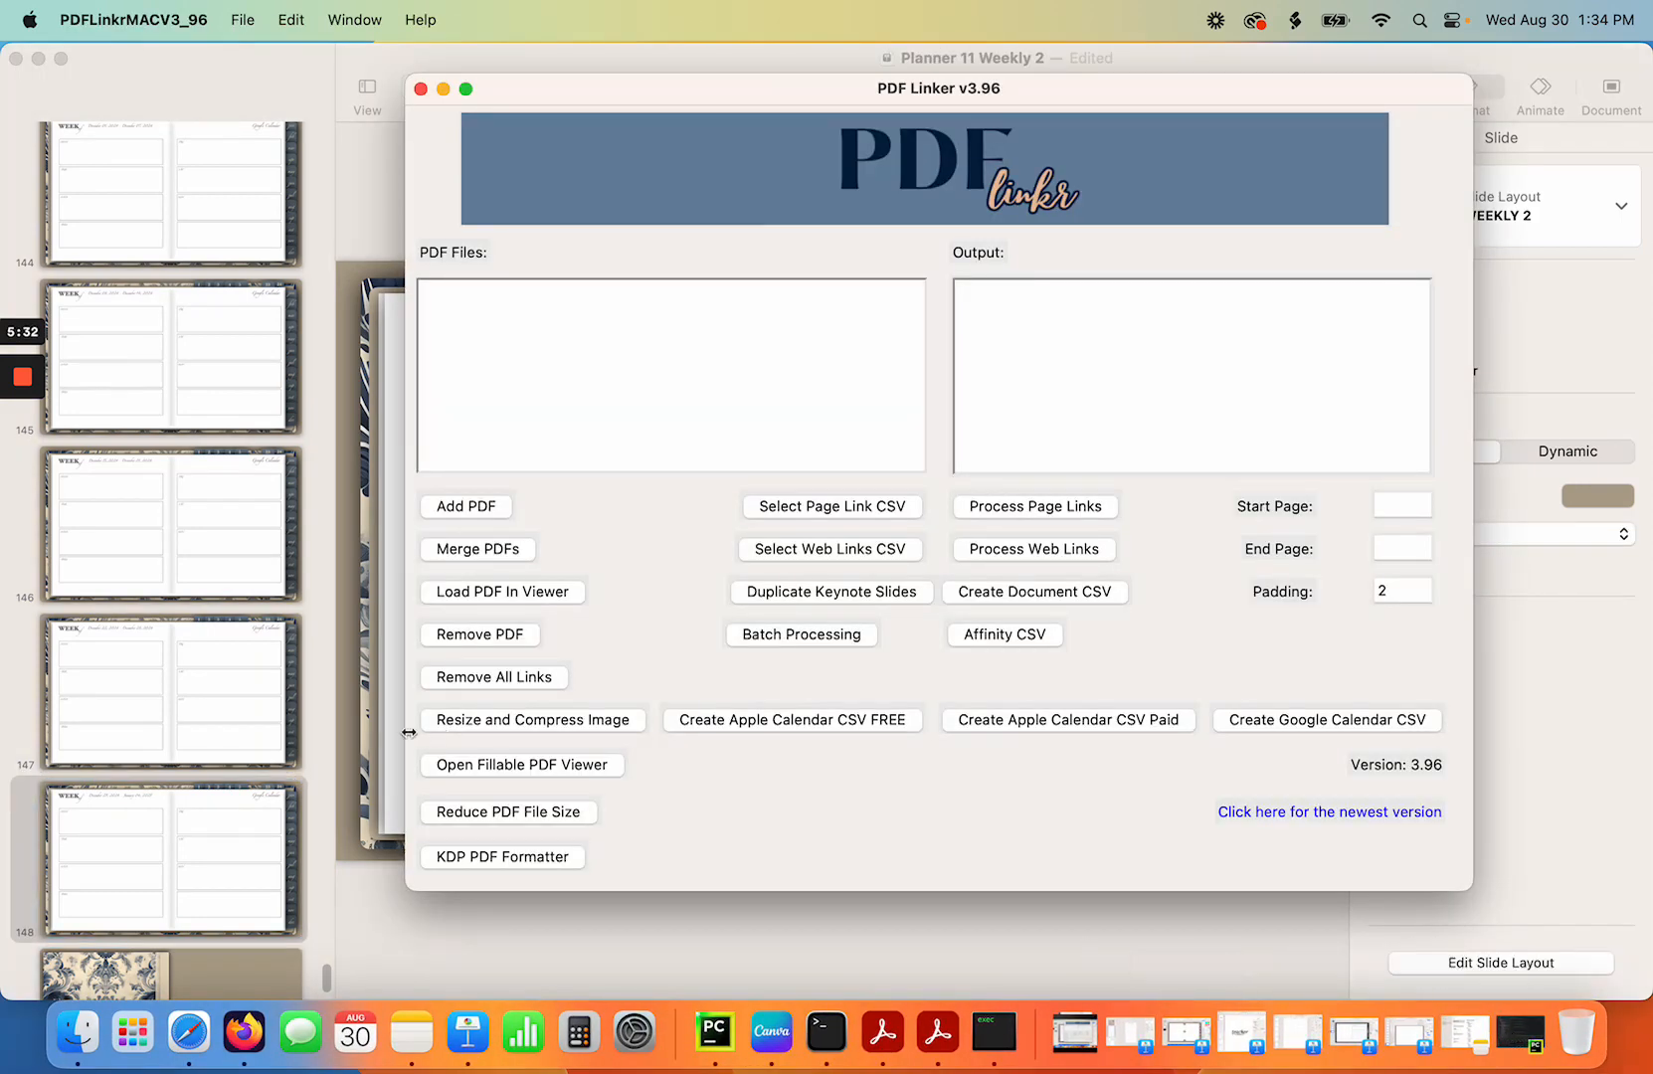
{"action": "scroll", "coordinate": [240, 781], "scroll_direction": "up", "scroll_amount": 5}
{"action": "left_click_drag", "start_coordinate": [330, 955], "coordinate": [332, 121]}
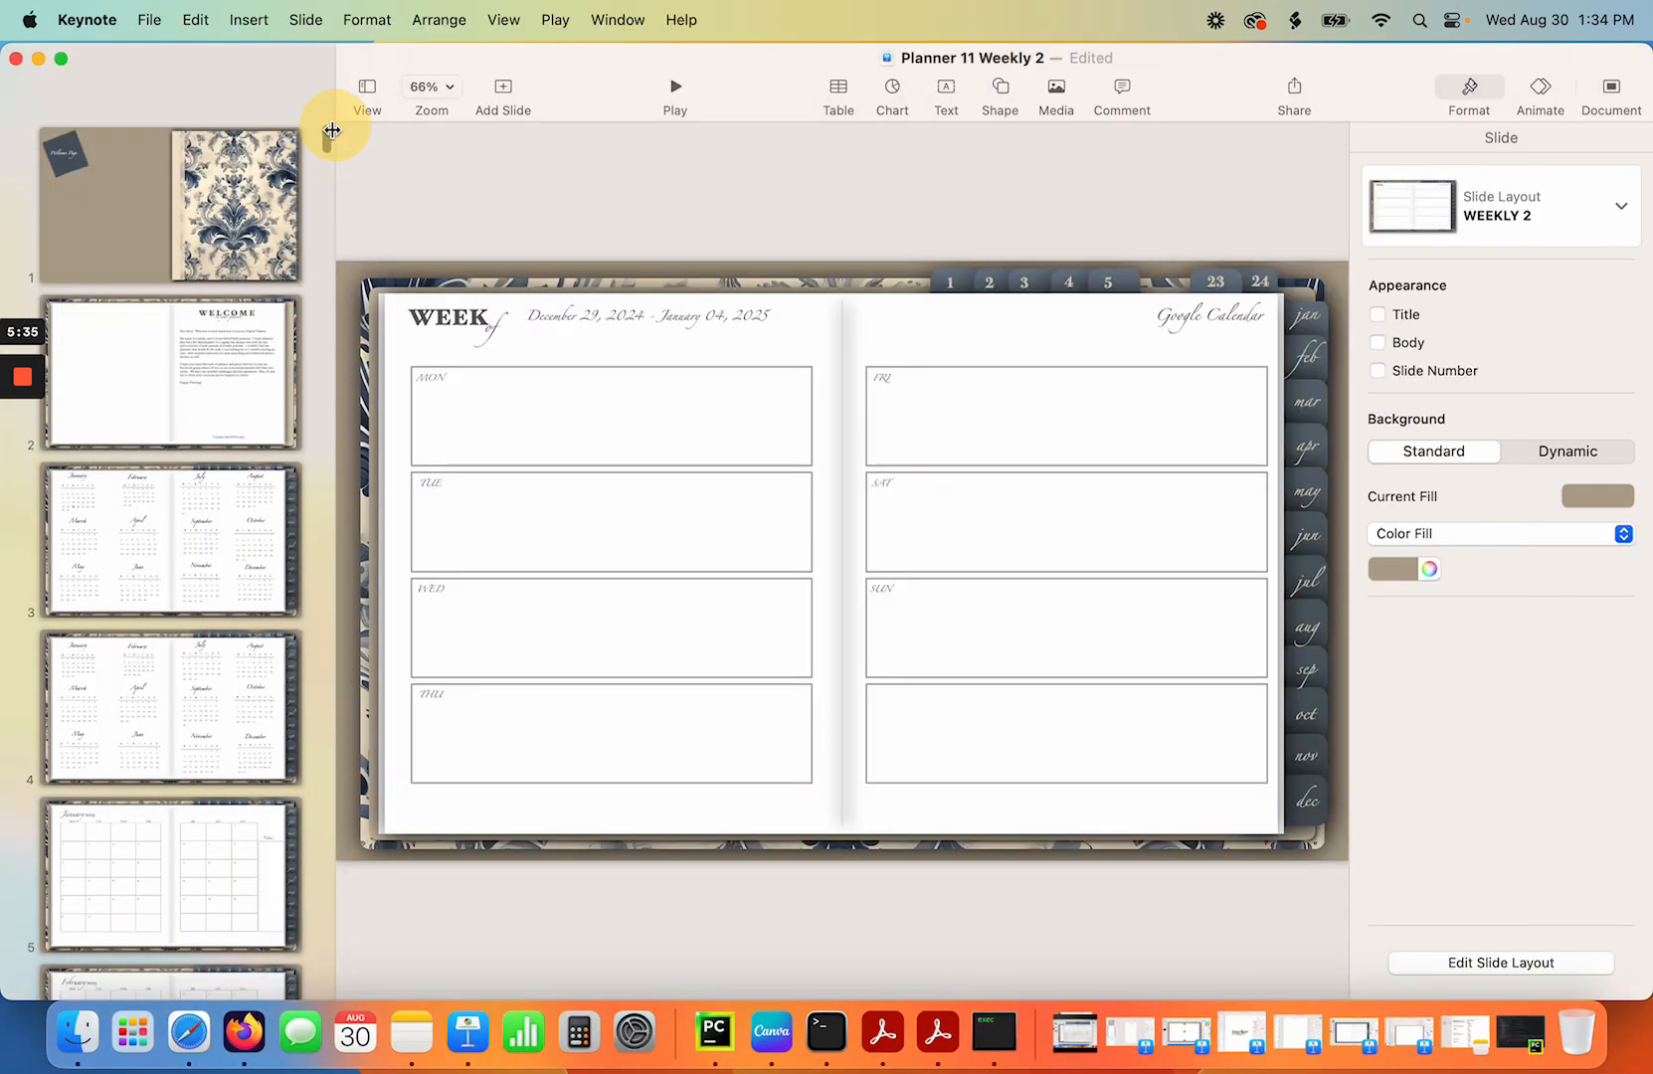
{"action": "left_click", "coordinate": [1519, 1049]}
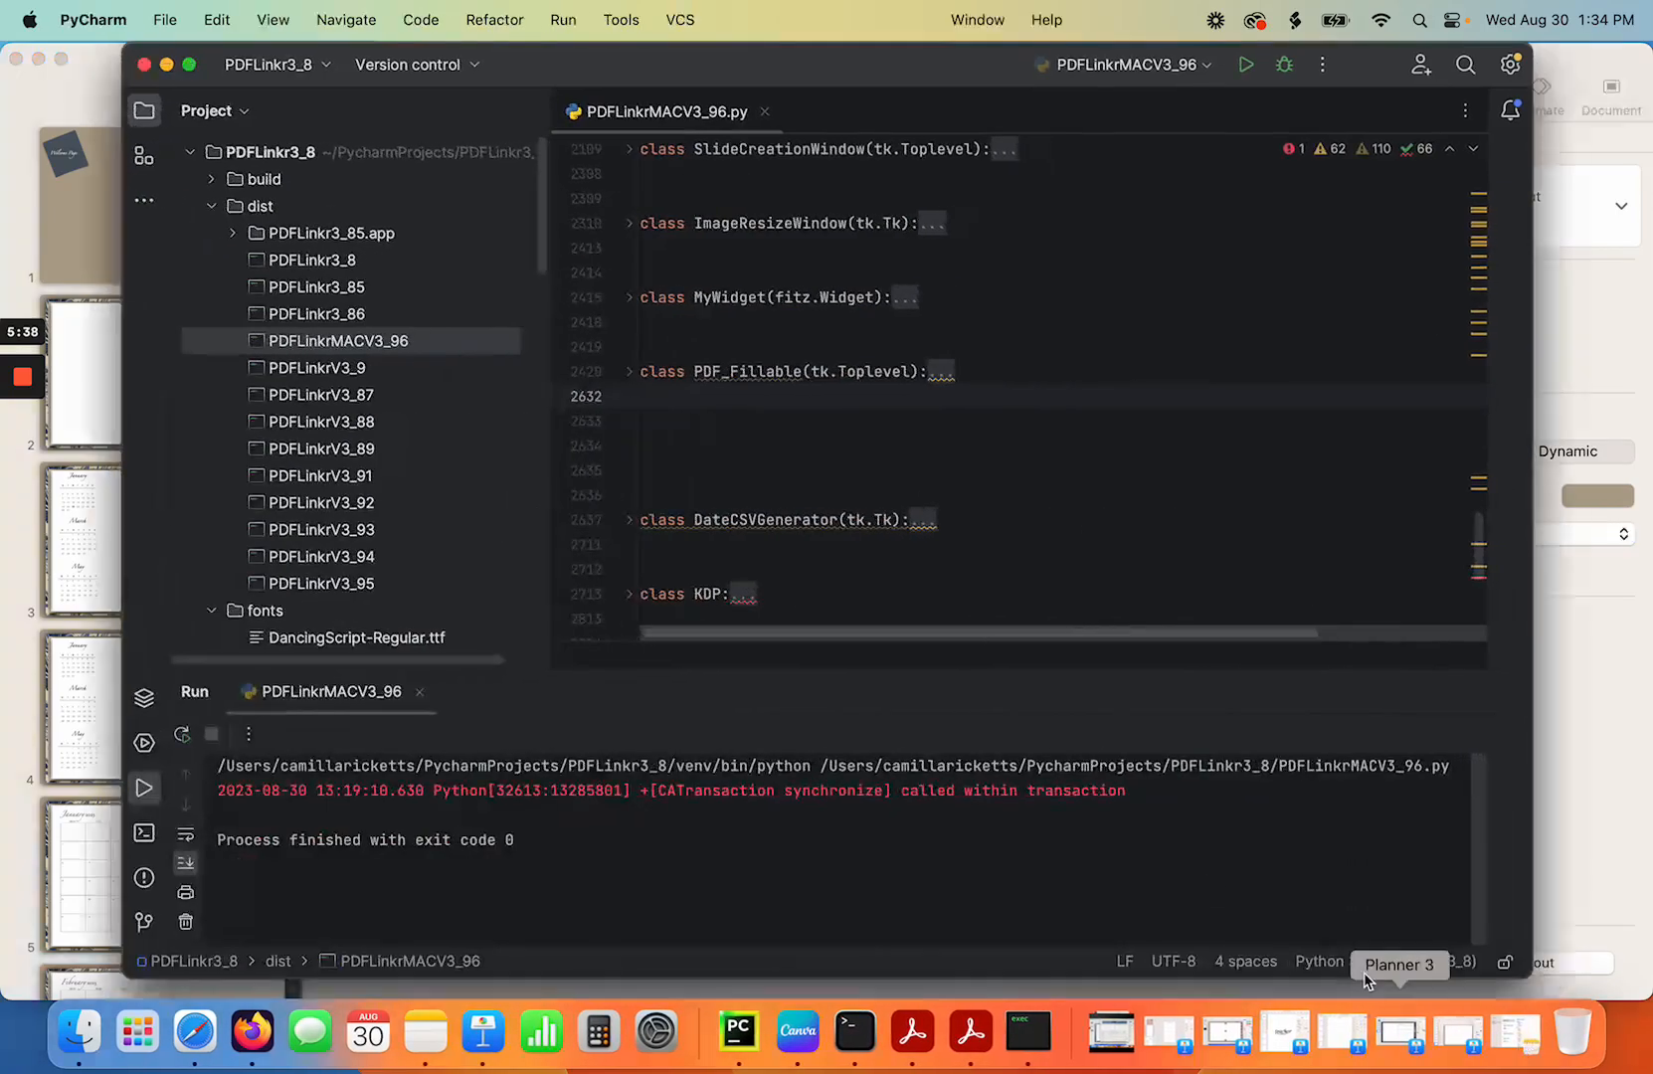
{"action": "left_click", "coordinate": [166, 64]}
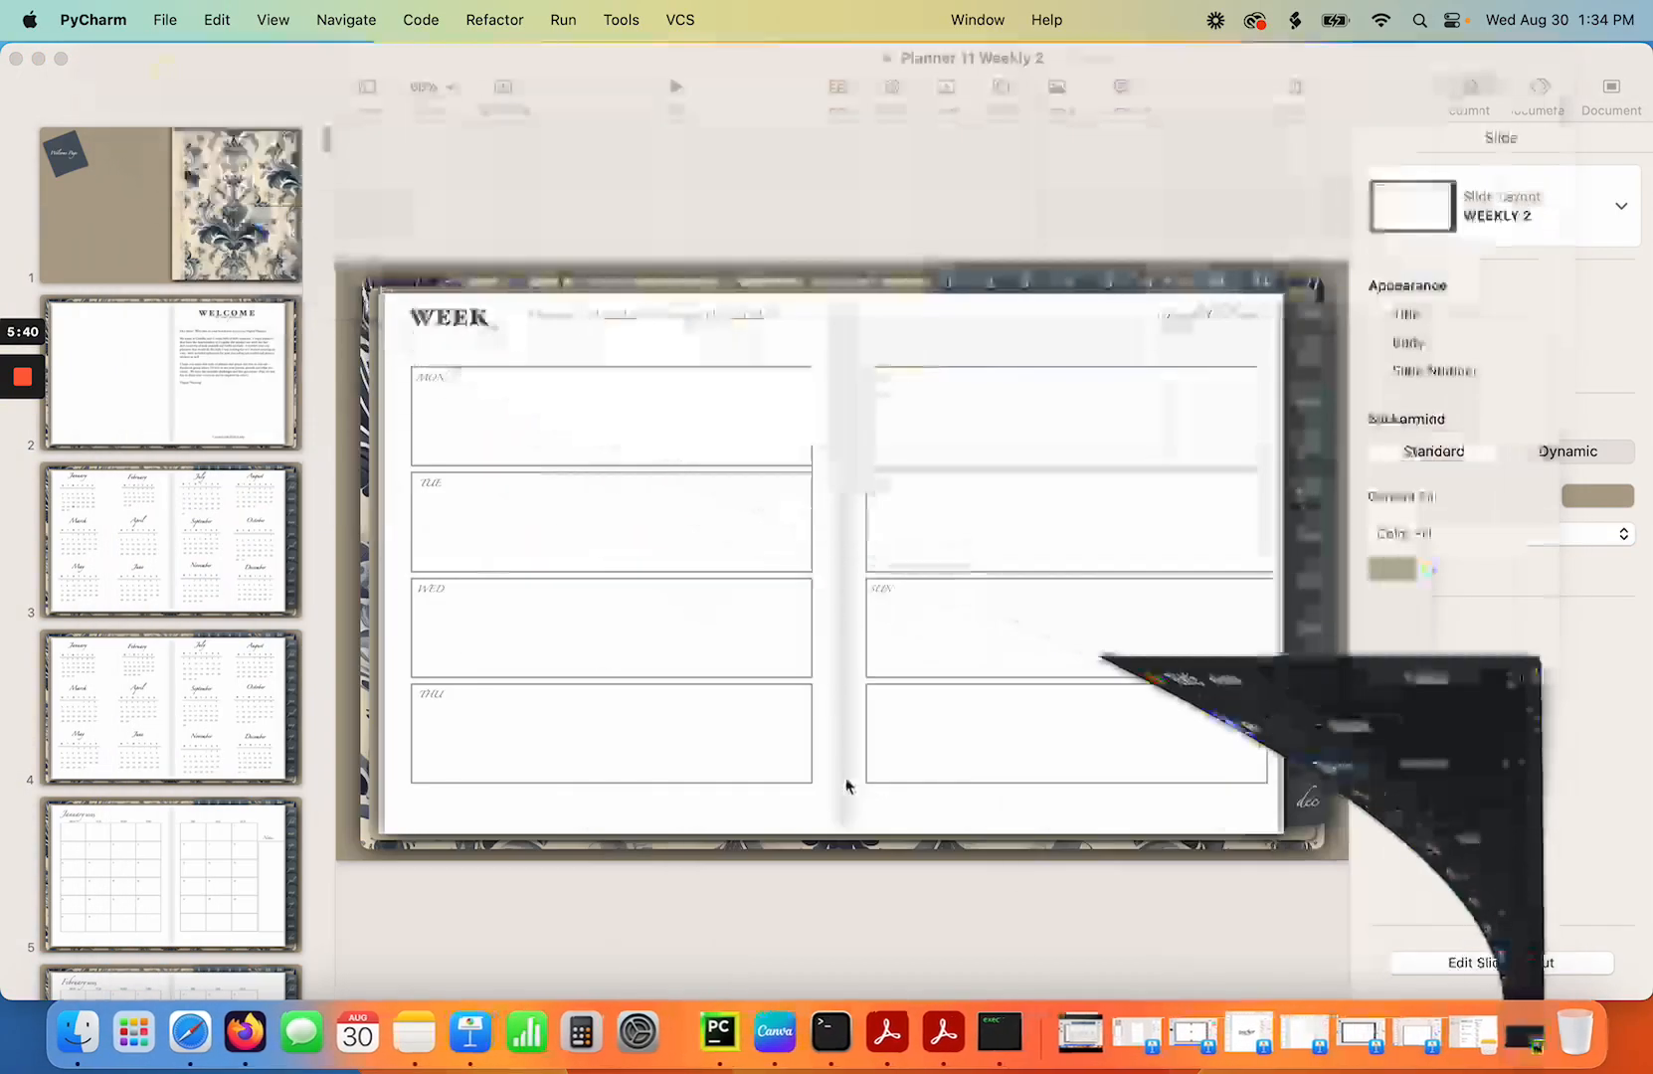
{"action": "left_click_drag", "start_coordinate": [756, 107], "coordinate": [749, 162]}
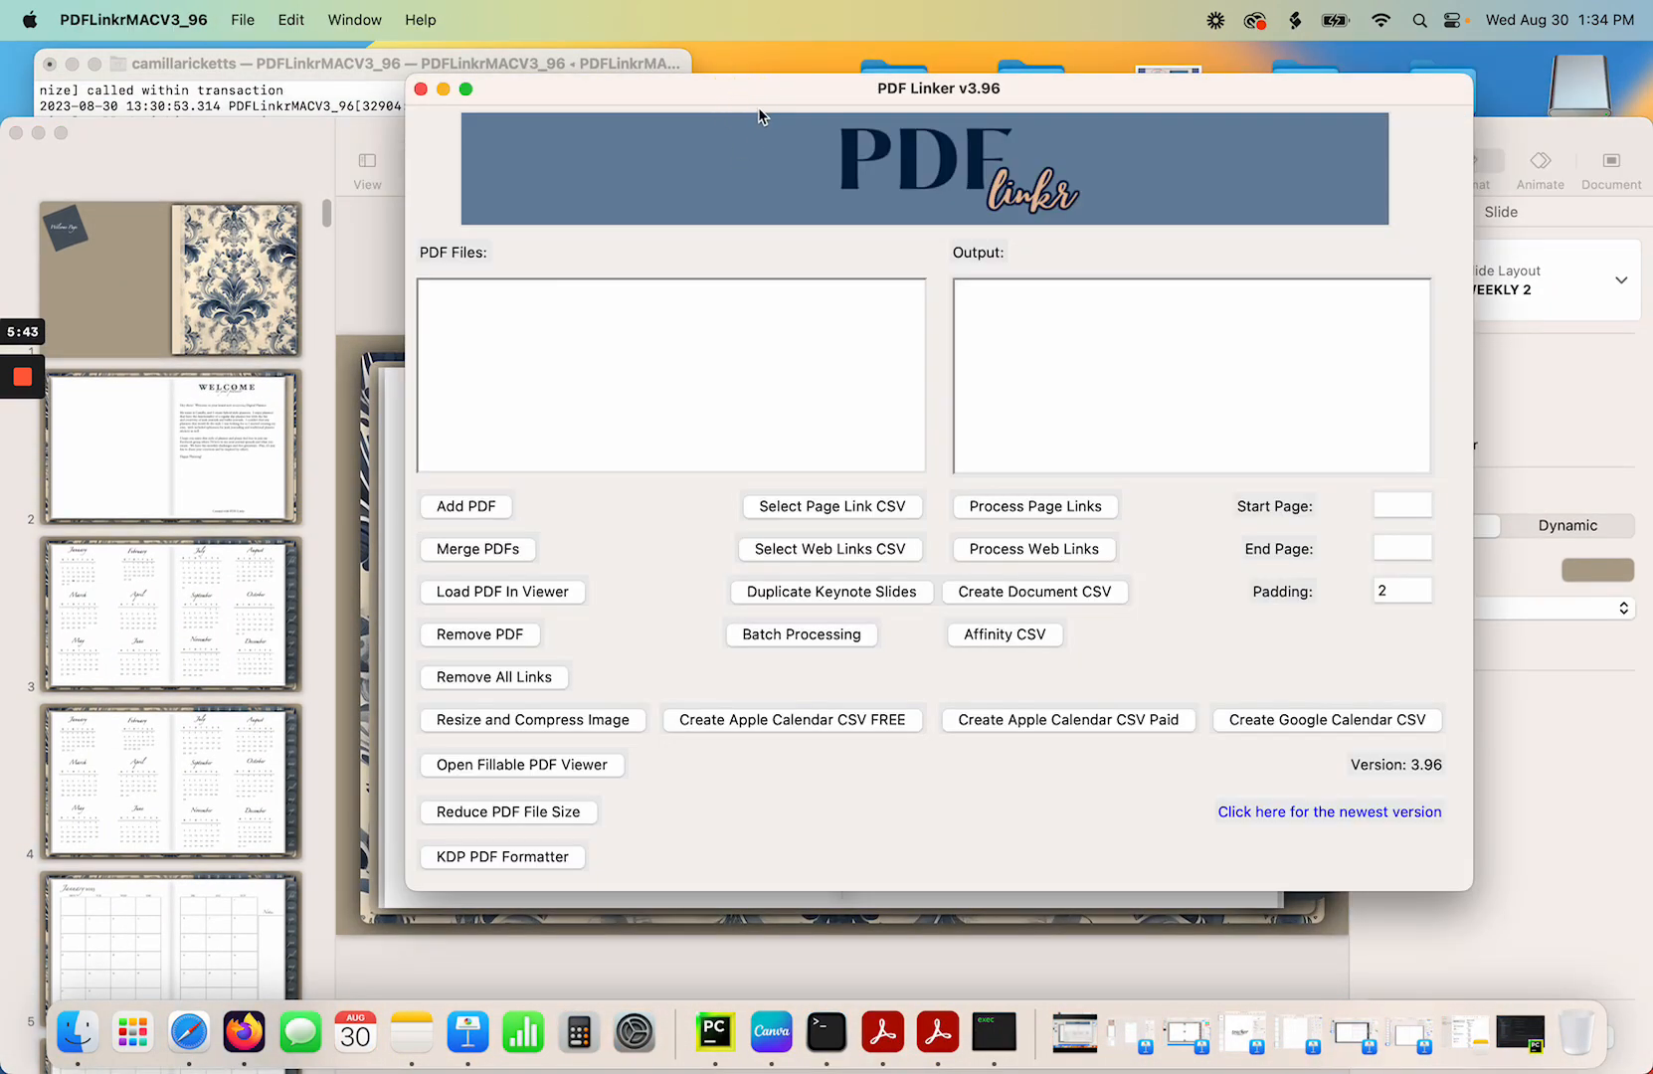
{"action": "left_click_drag", "start_coordinate": [764, 97], "coordinate": [714, 104]}
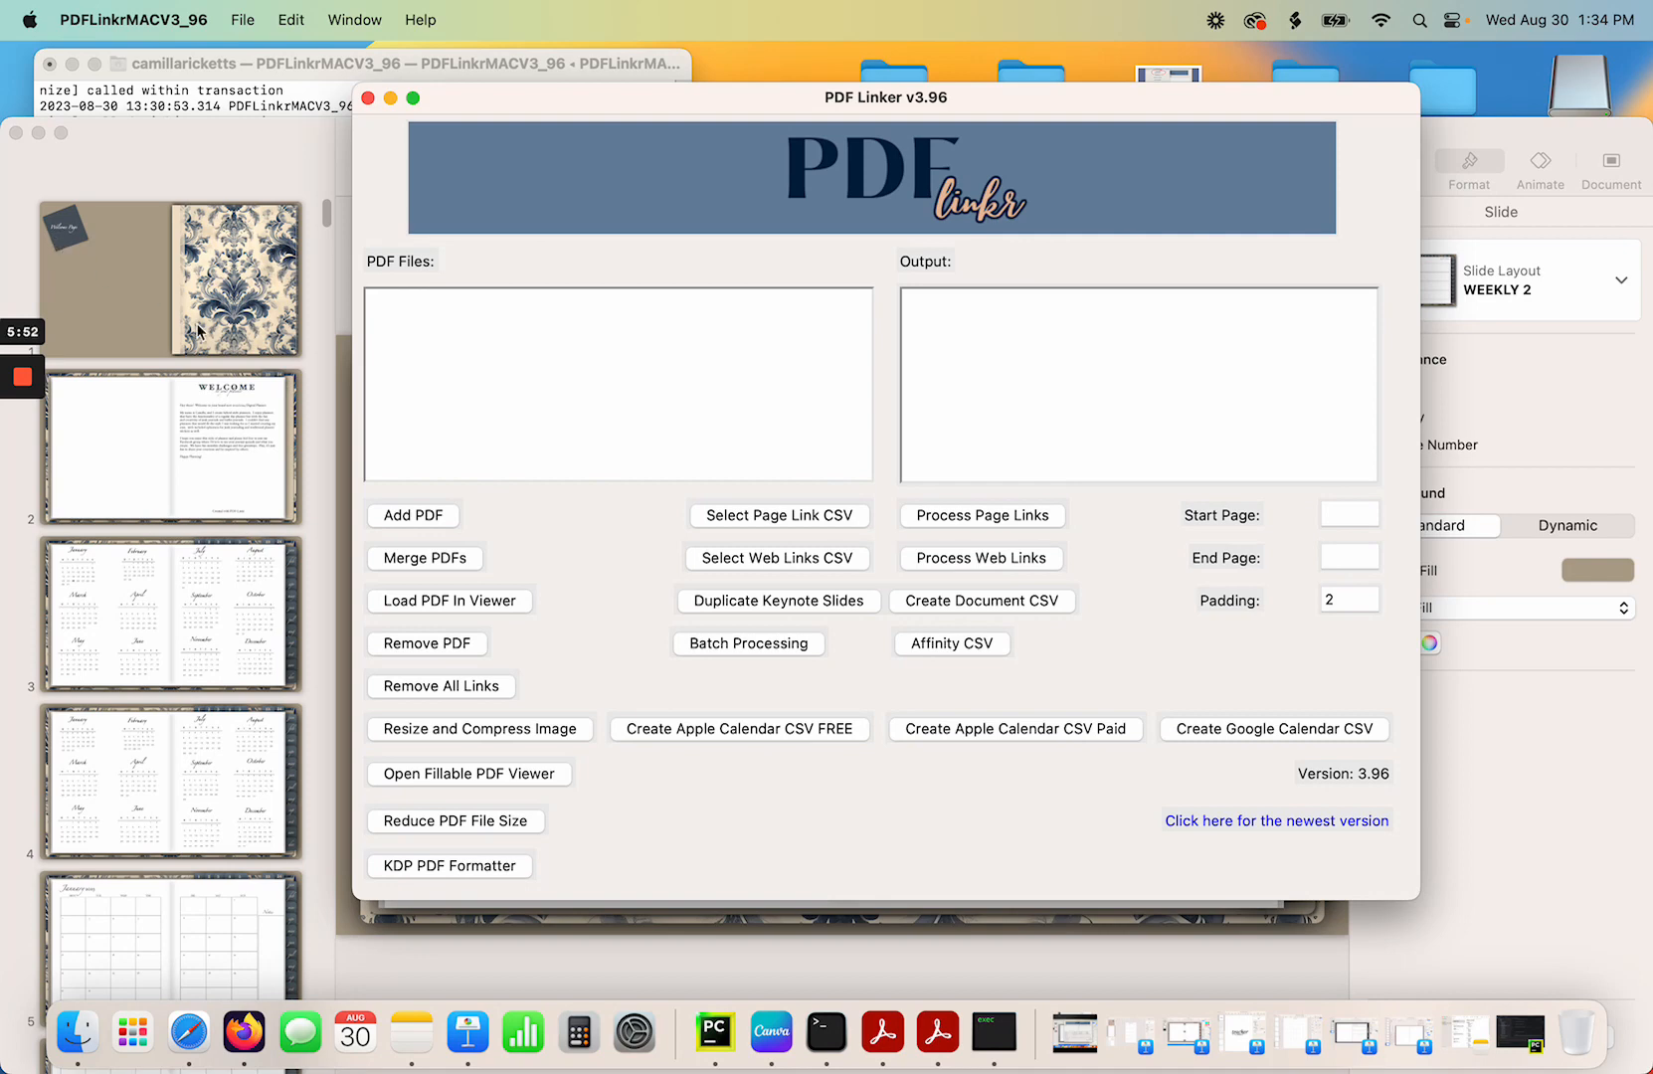
Open PDF Linker's Create Document CSV form beside the slide thumbnails and enter the pattern "Welcome page" with destination 2.
{"action": "left_click", "coordinate": [982, 601]}
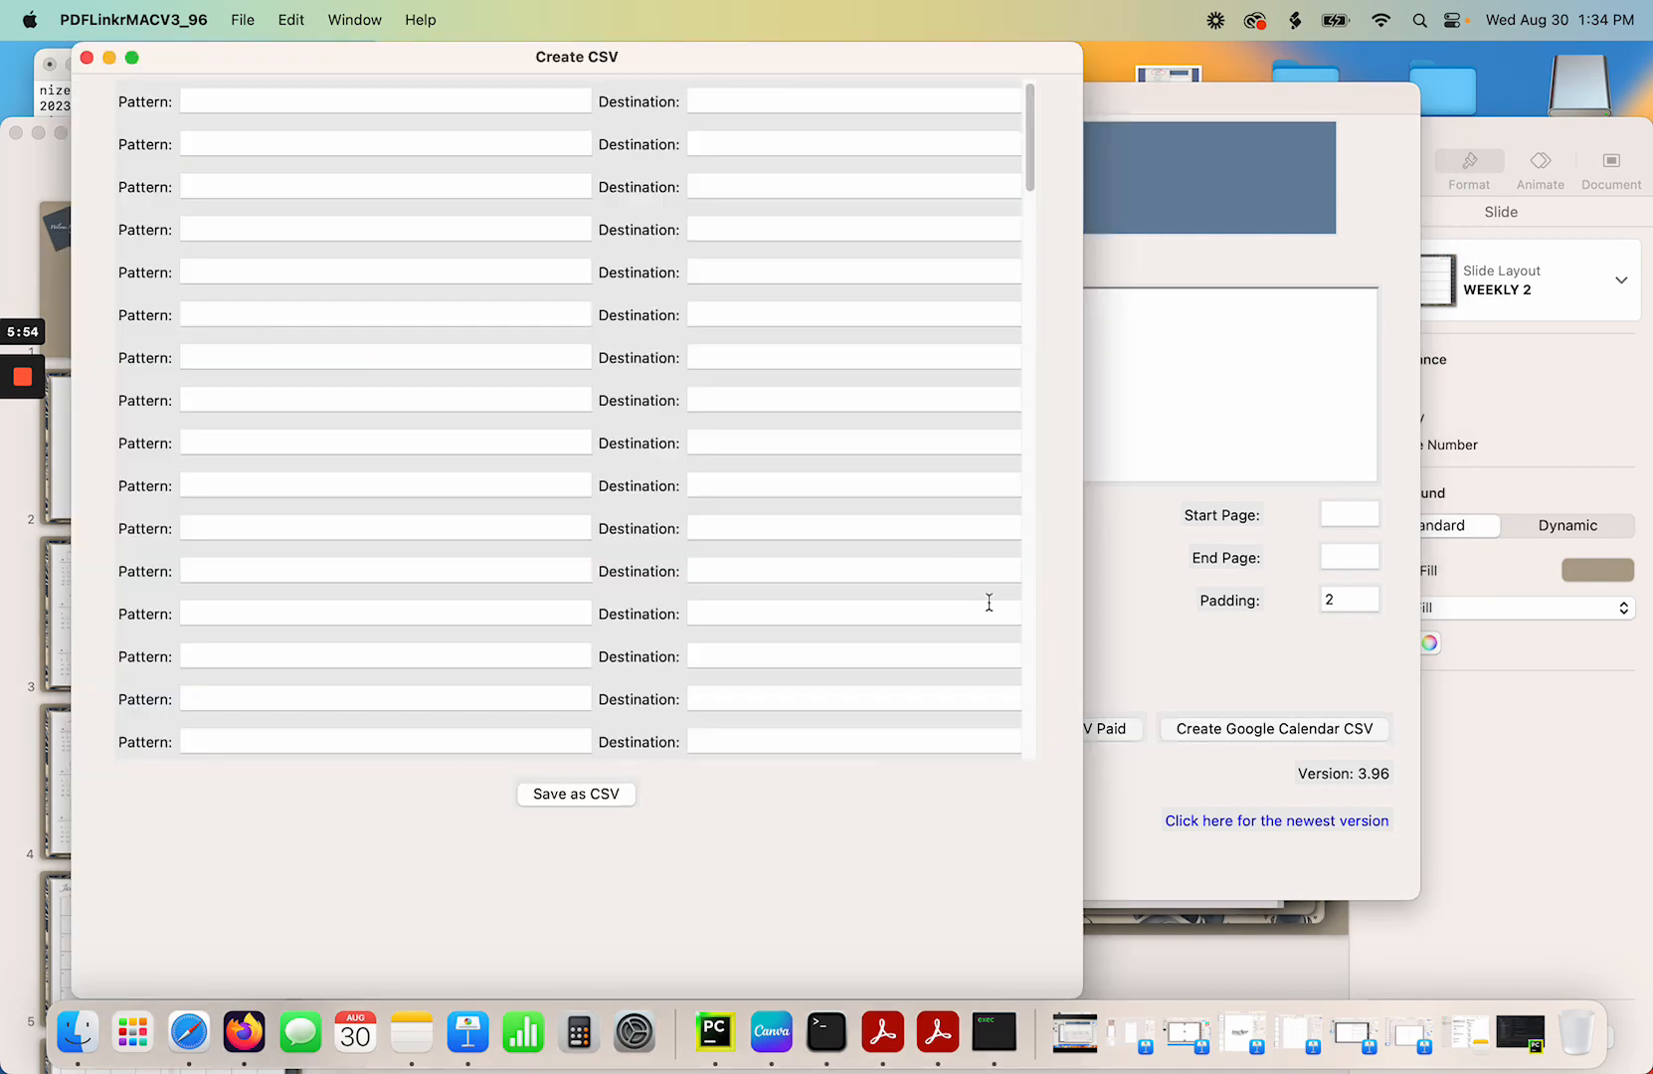
{"action": "left_click_drag", "start_coordinate": [708, 64], "coordinate": [1035, 74]}
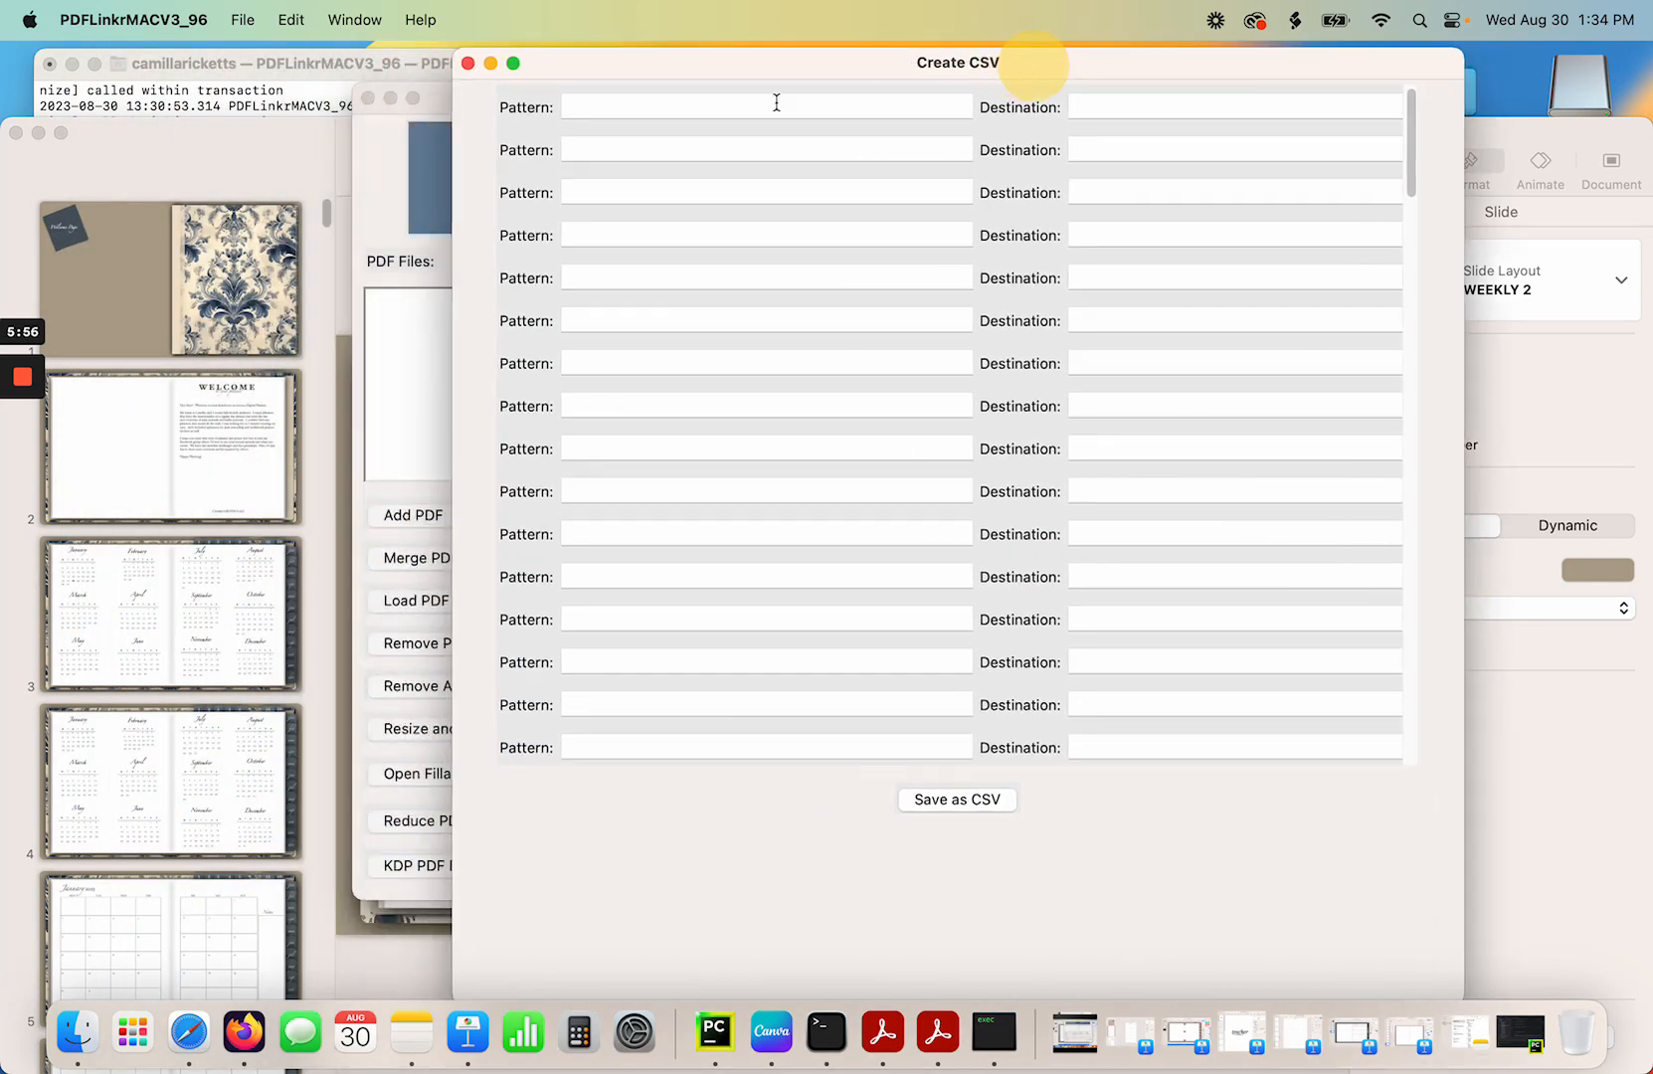
{"action": "left_click", "coordinate": [663, 104]}
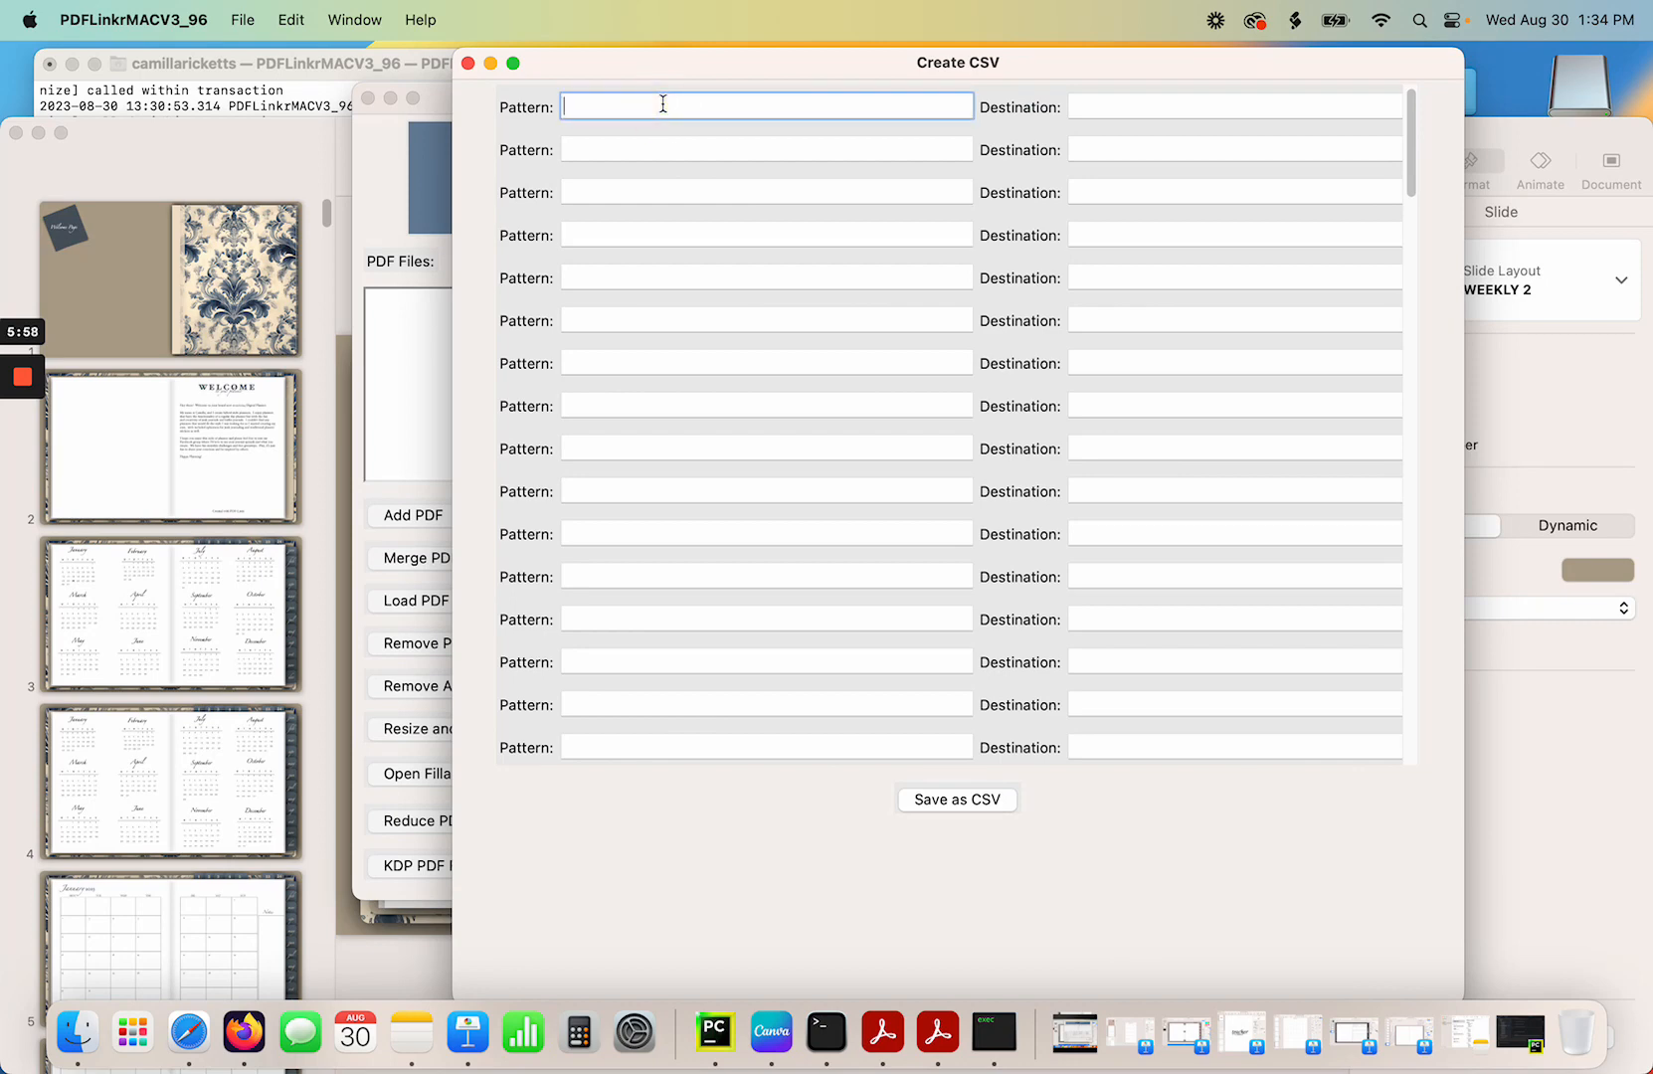
{"action": "type", "text": "Welcome page"}
{"action": "key", "text": "Tab"}
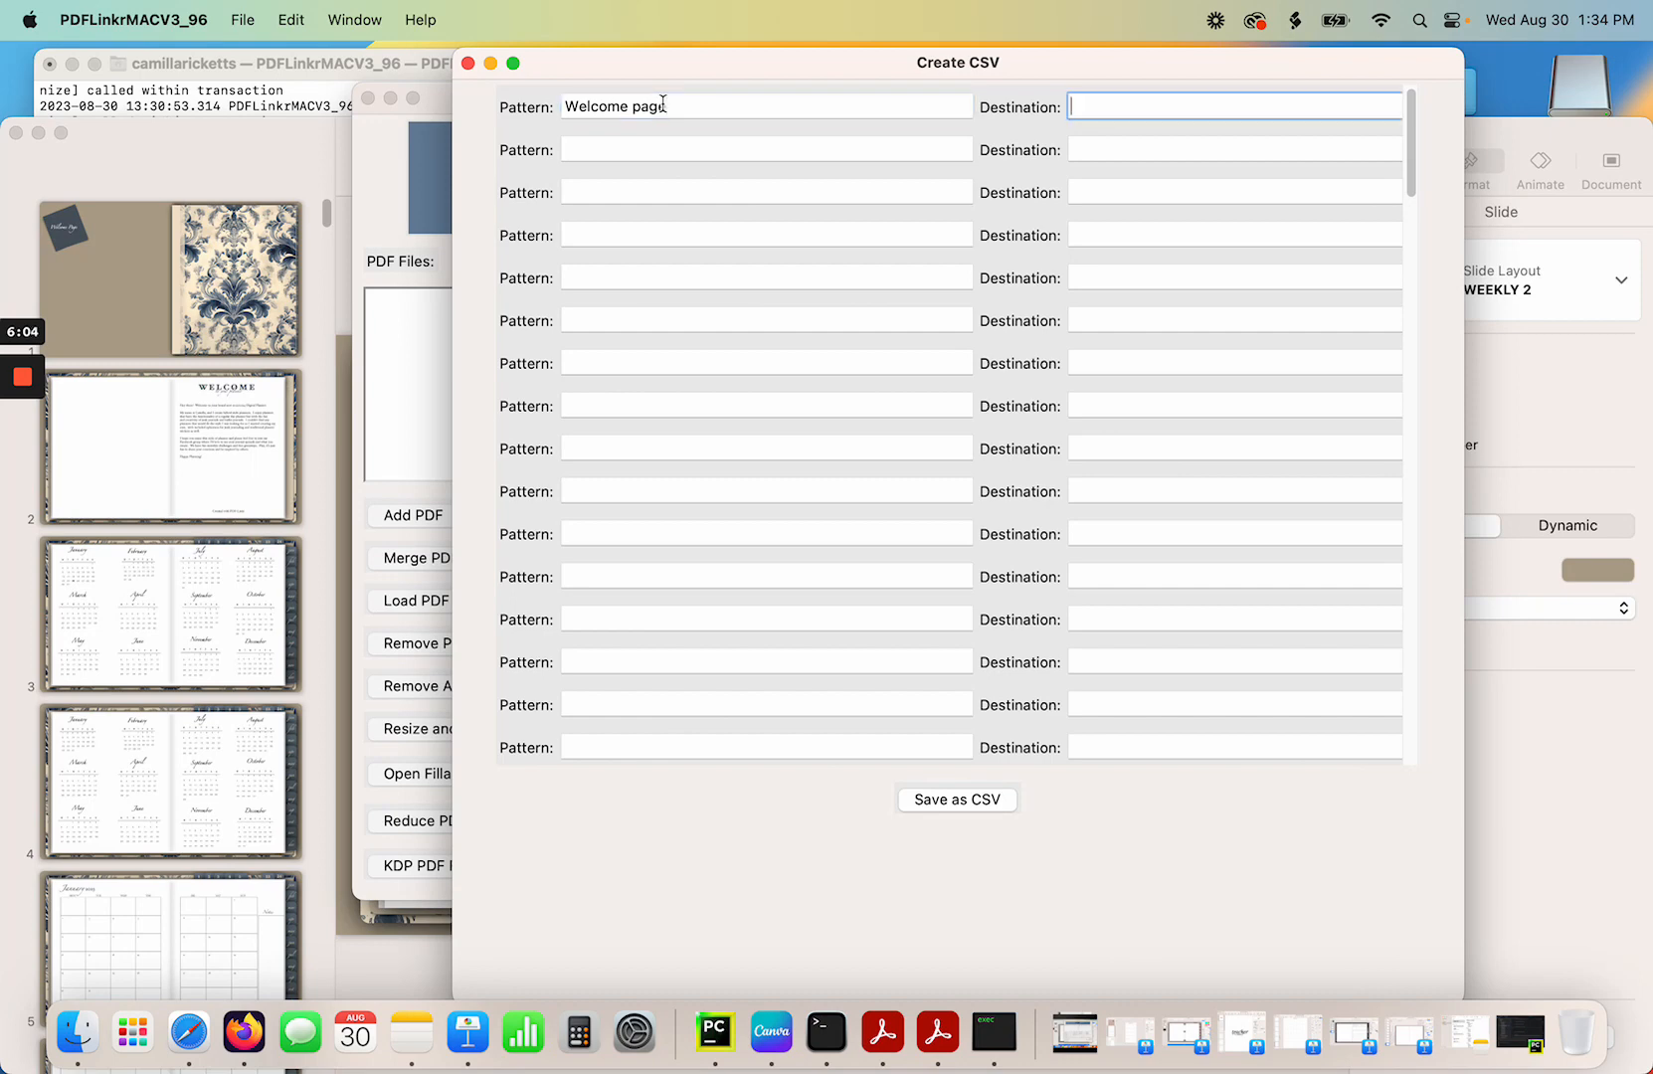
Save the welcome page link as a CSV file named page1 in the CSV folder.
{"action": "left_click", "coordinate": [970, 800]}
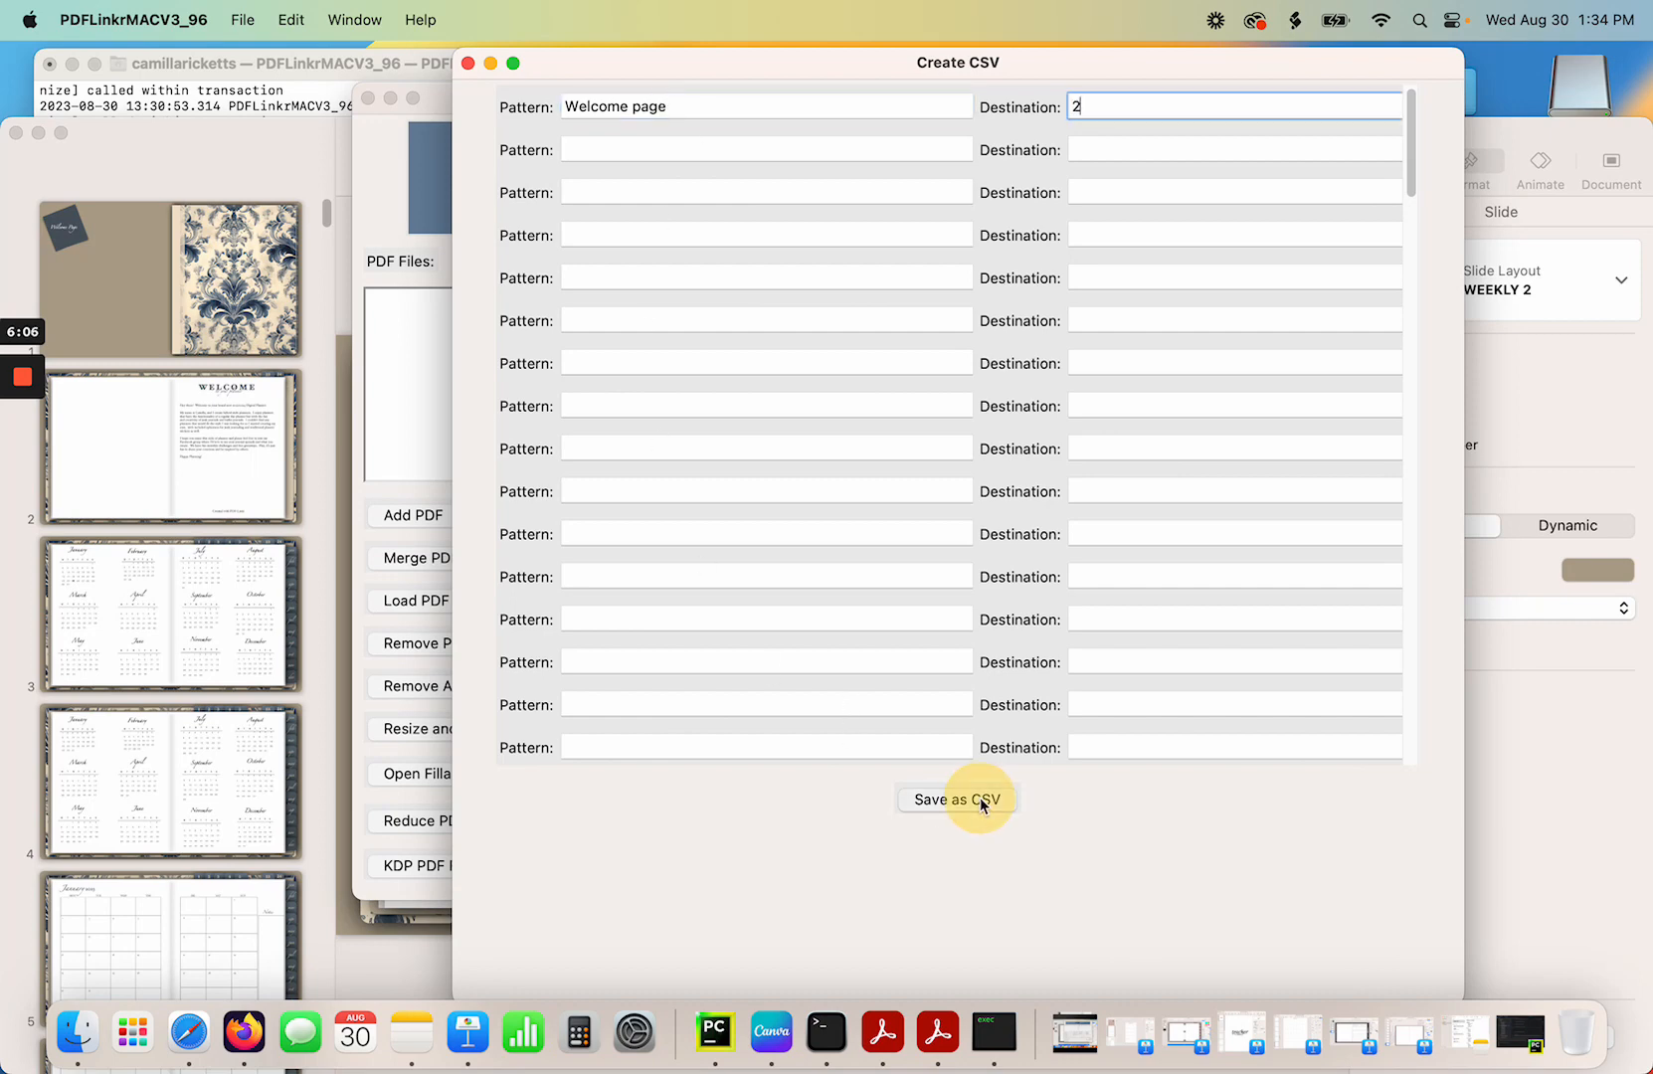
{"action": "left_click", "coordinate": [833, 213]}
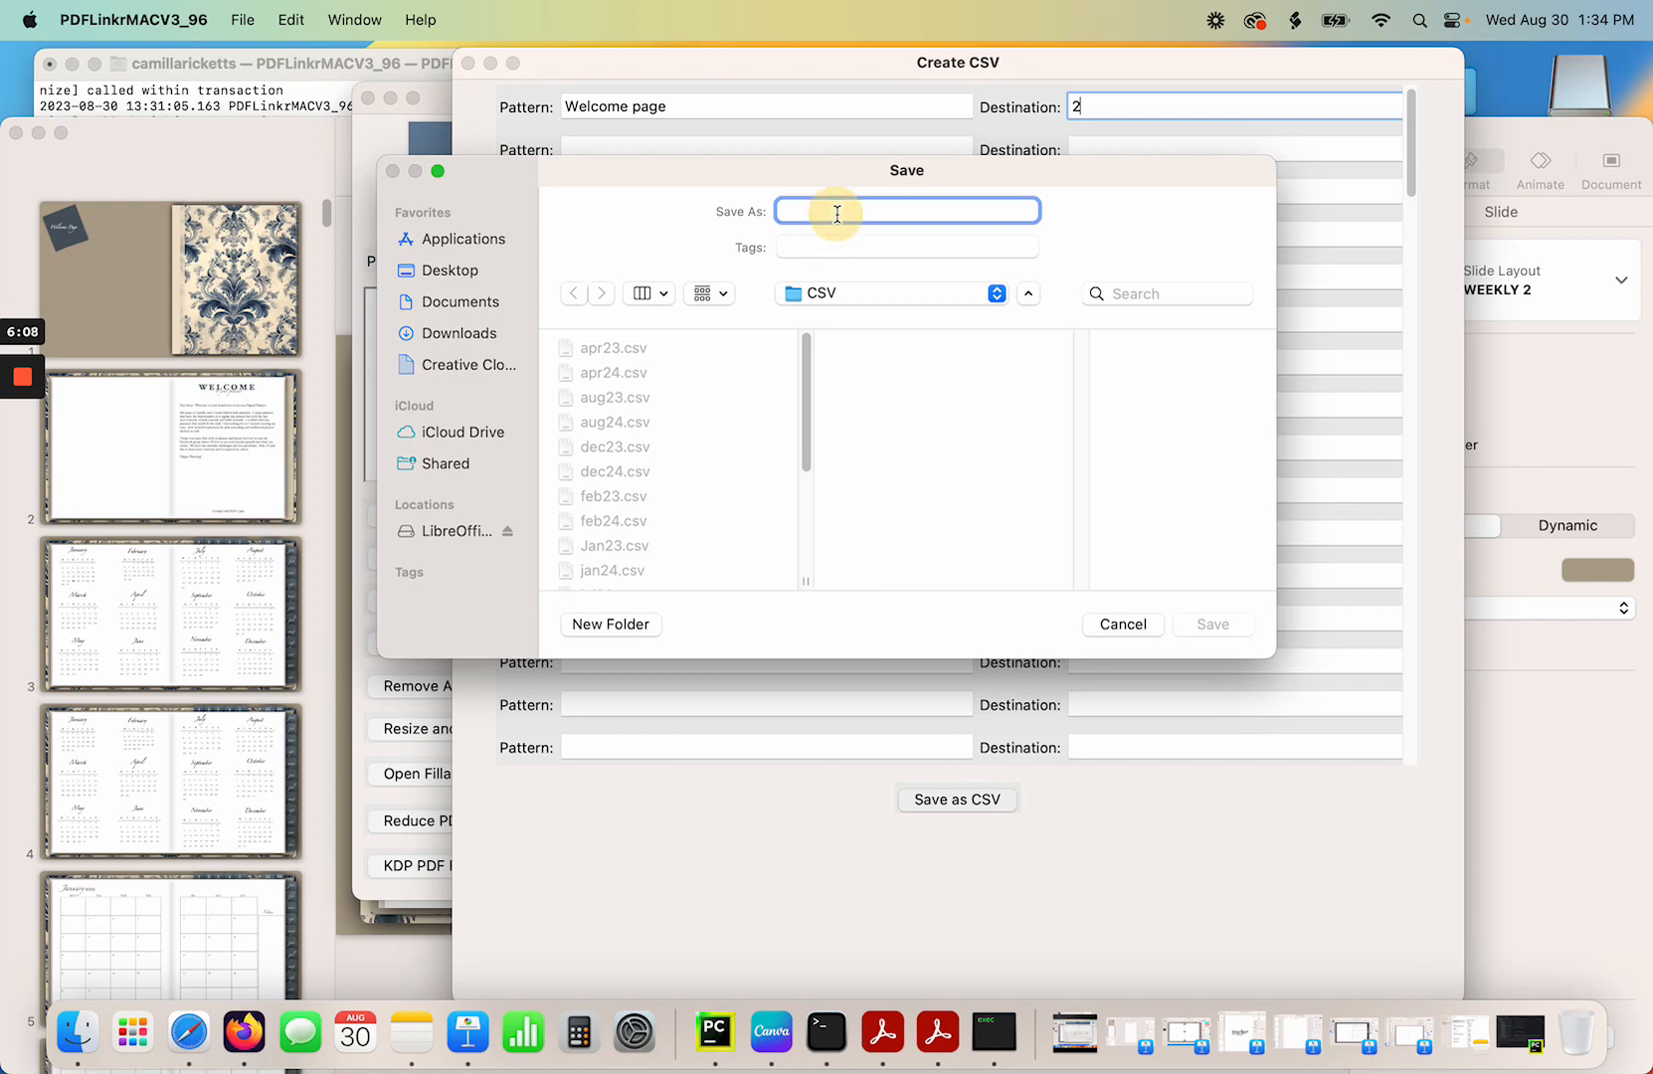
{"action": "type", "text": "page1"}
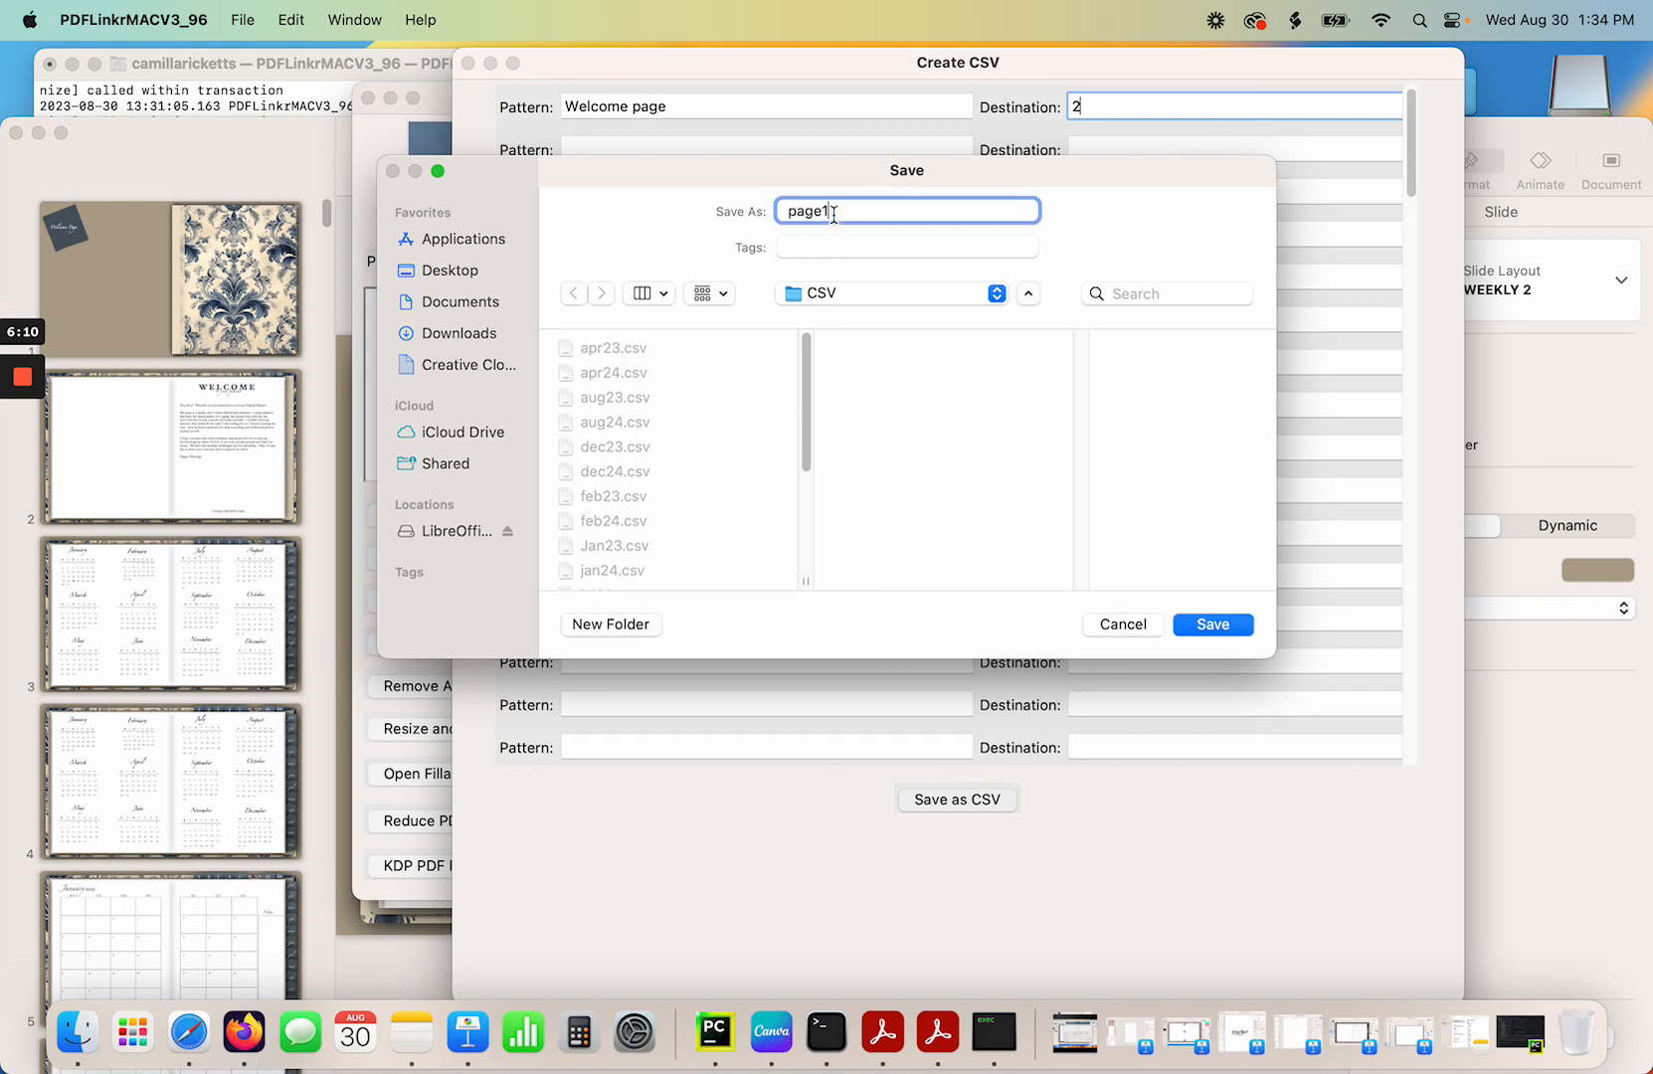
{"action": "key", "text": "Return"}
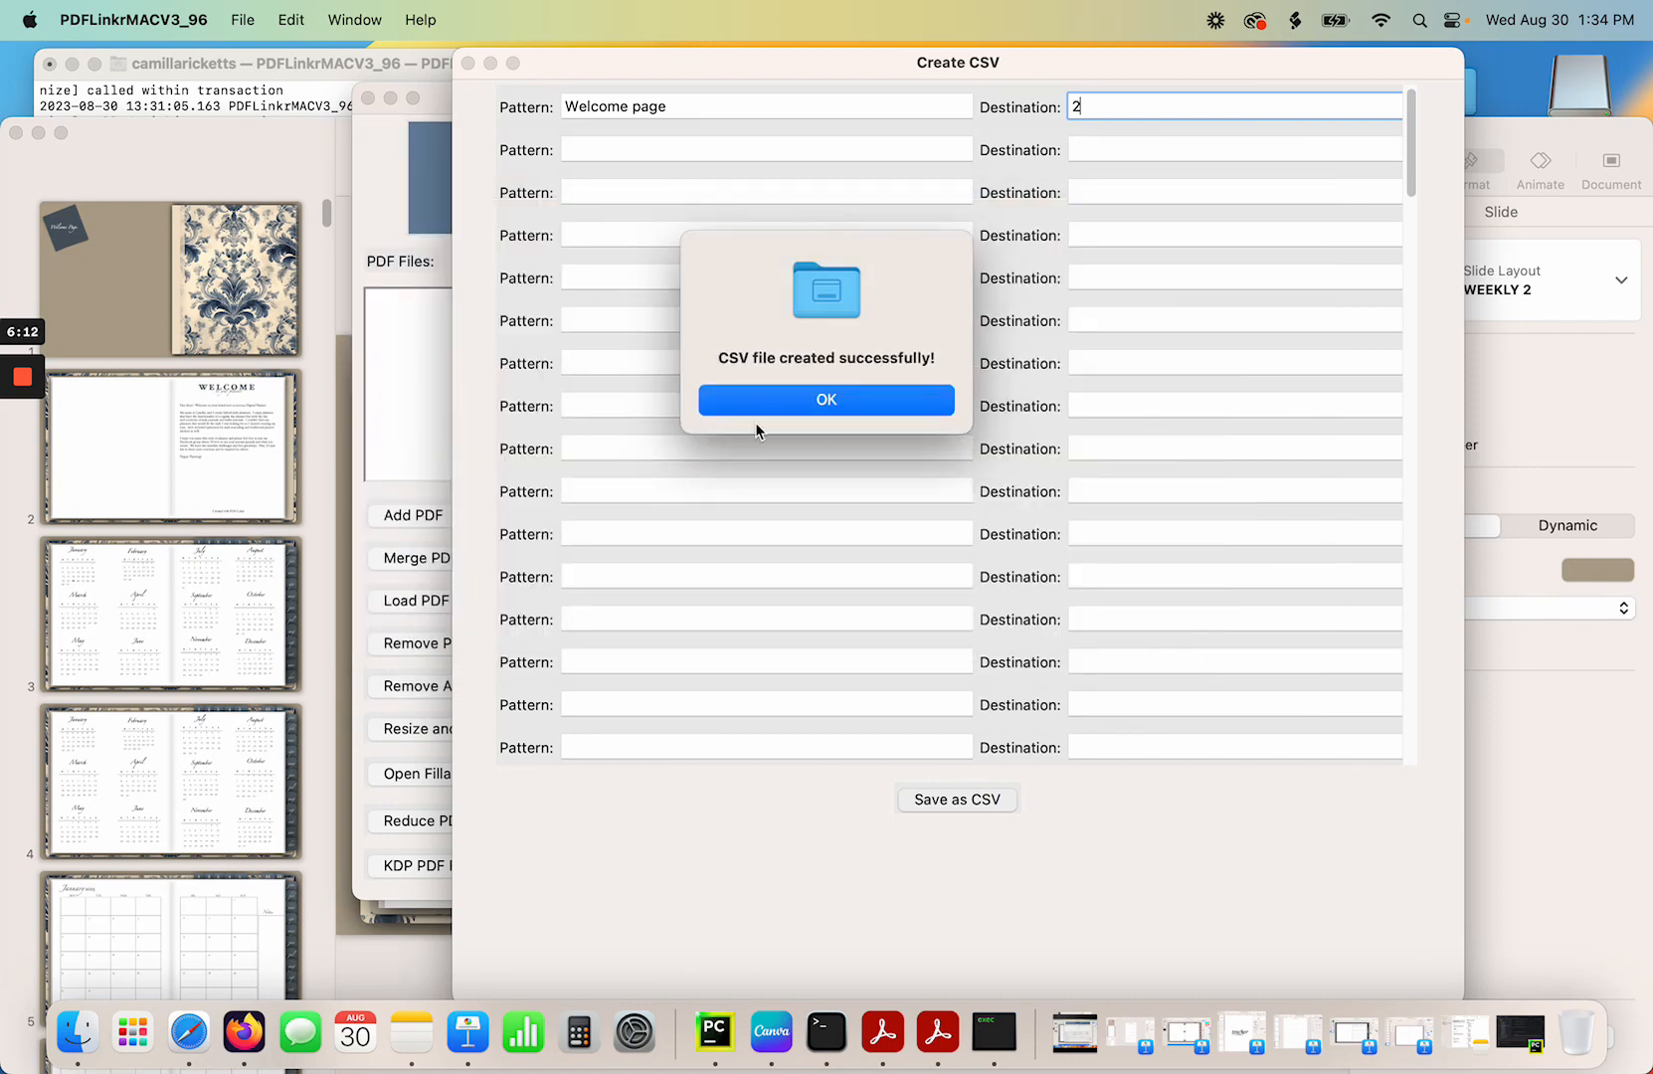
{"action": "left_click", "coordinate": [773, 406]}
Replace the "Welcome page" entry with pattern 23 and destination 3, and add pattern 24 with destination 4.
{"action": "left_click_drag", "start_coordinate": [712, 117], "coordinate": [535, 103]}
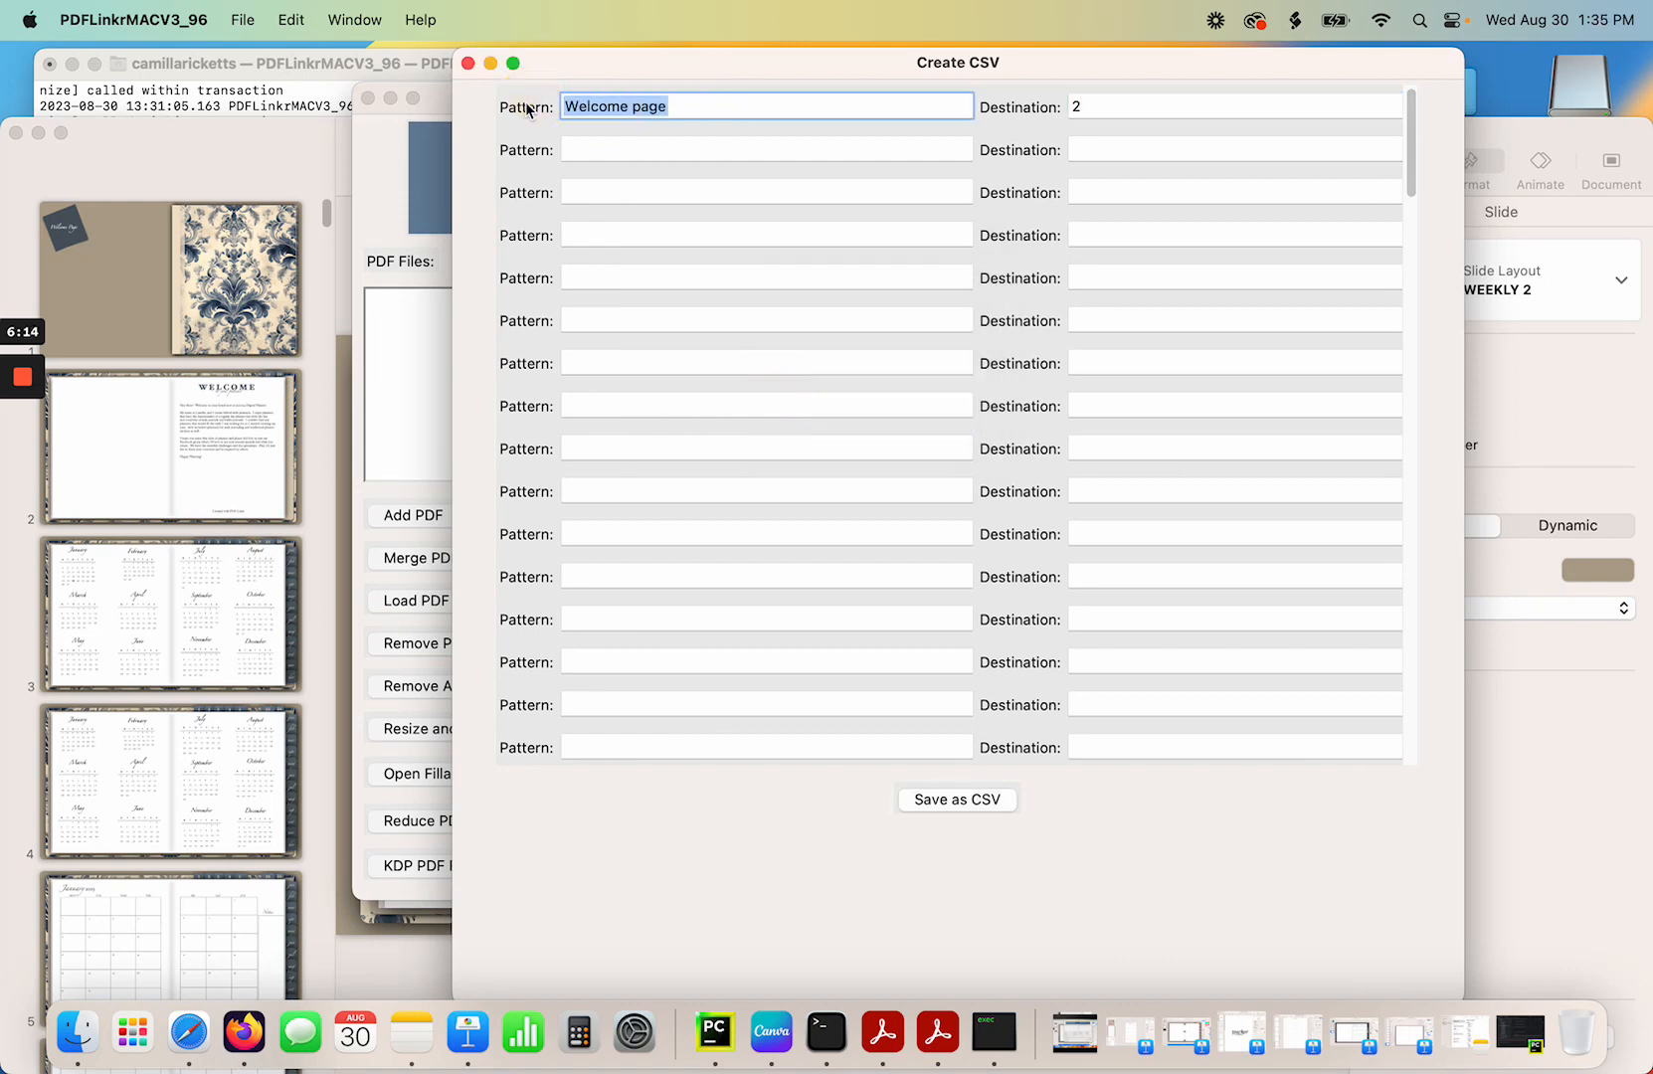
{"action": "key", "text": "BackSpace"}
{"action": "key", "text": "Tab"}
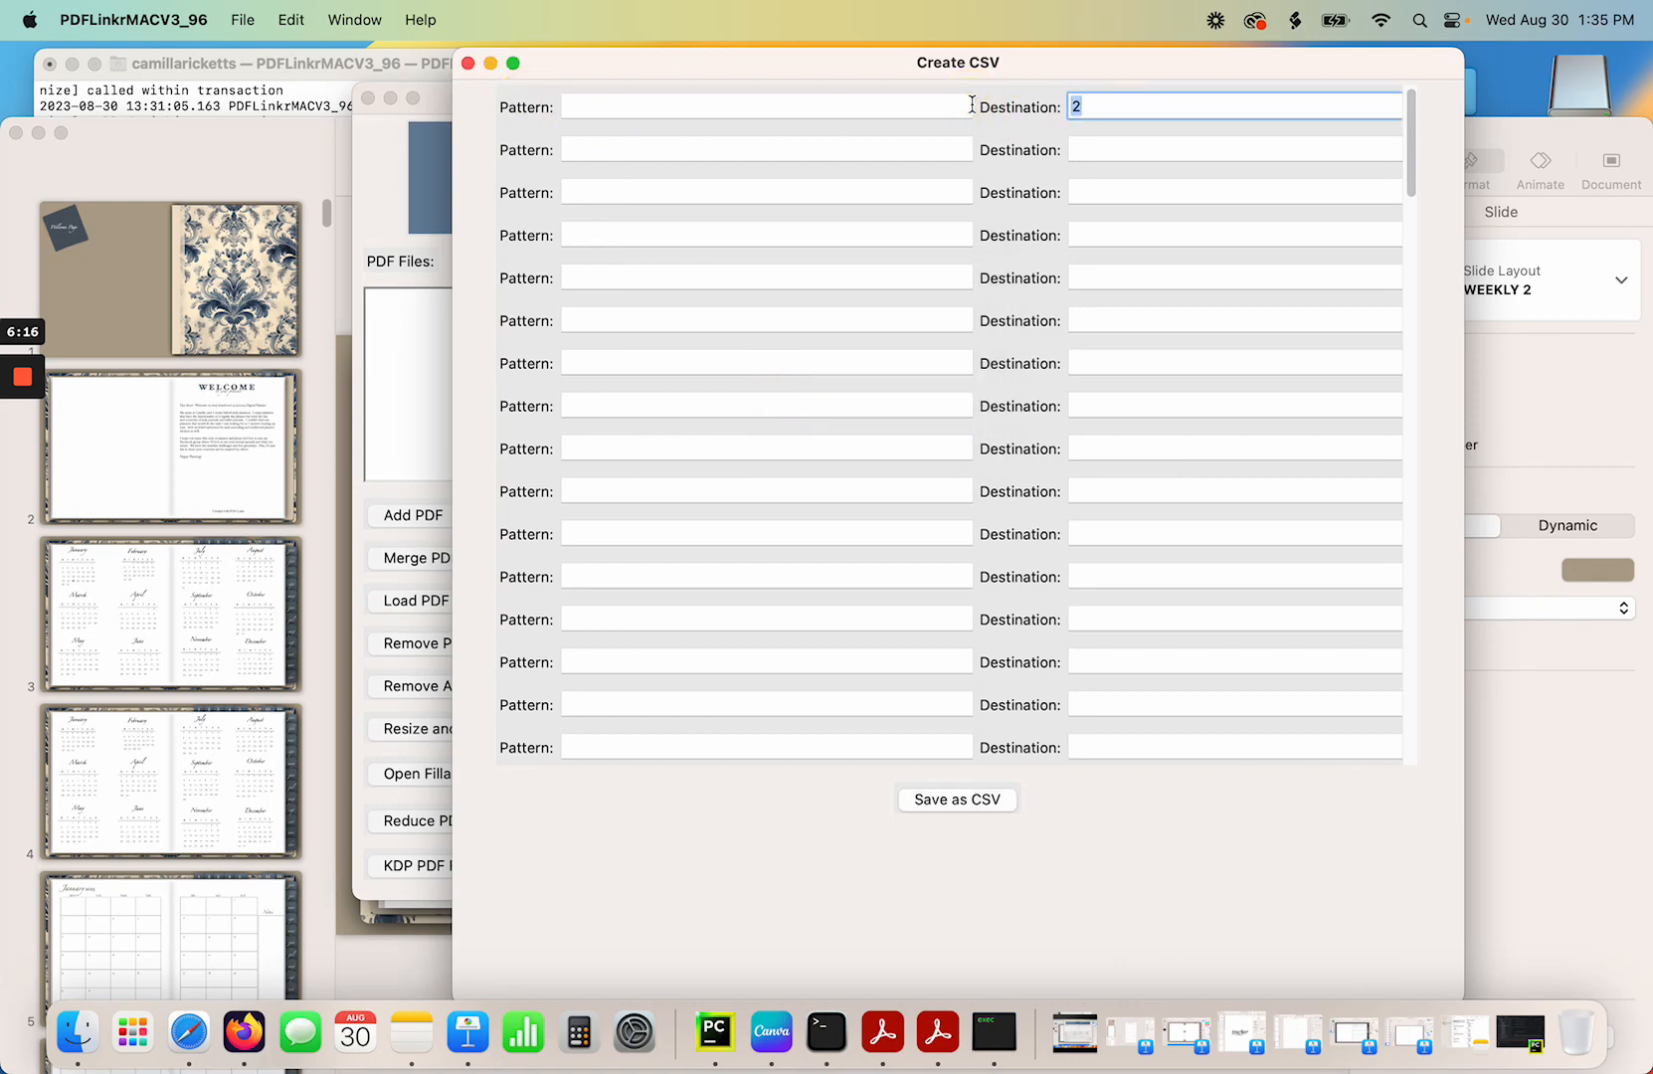
{"action": "key", "text": "BackSpace"}
{"action": "left_click", "coordinate": [618, 104]}
{"action": "type", "text": "23"}
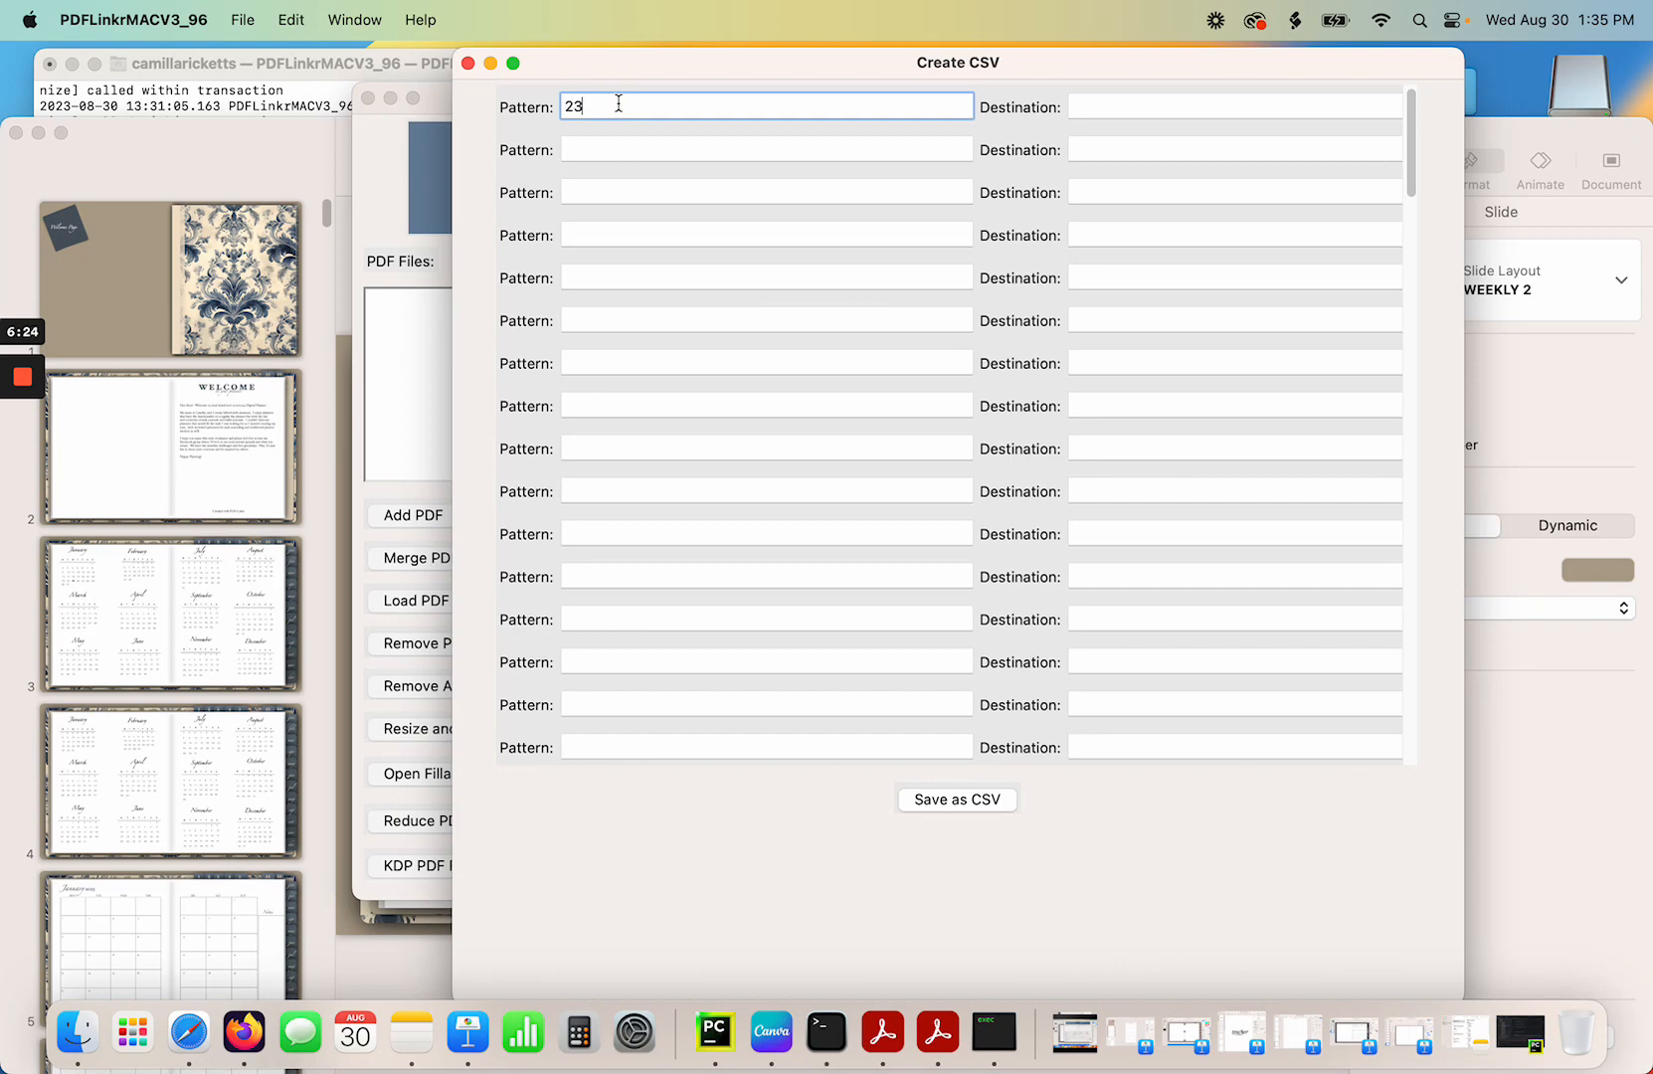
{"action": "key", "text": "Tab"}
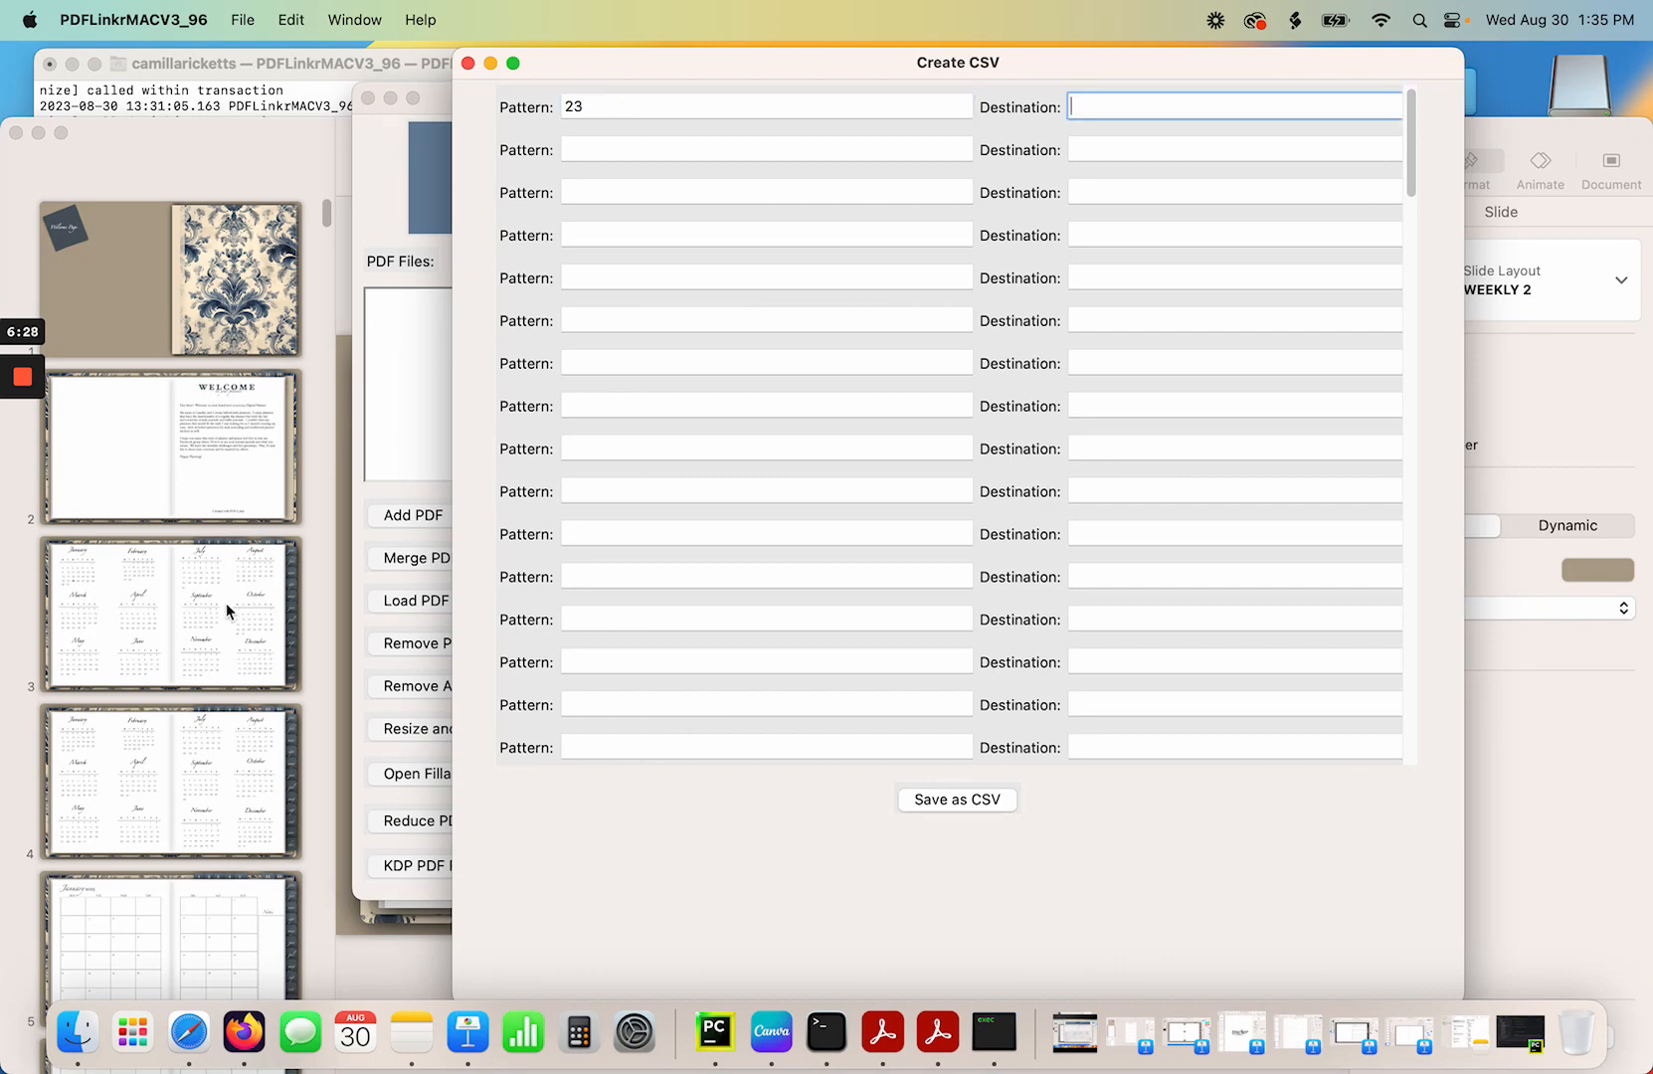
{"action": "left_click", "coordinate": [1098, 106]}
{"action": "left_click", "coordinate": [682, 150]}
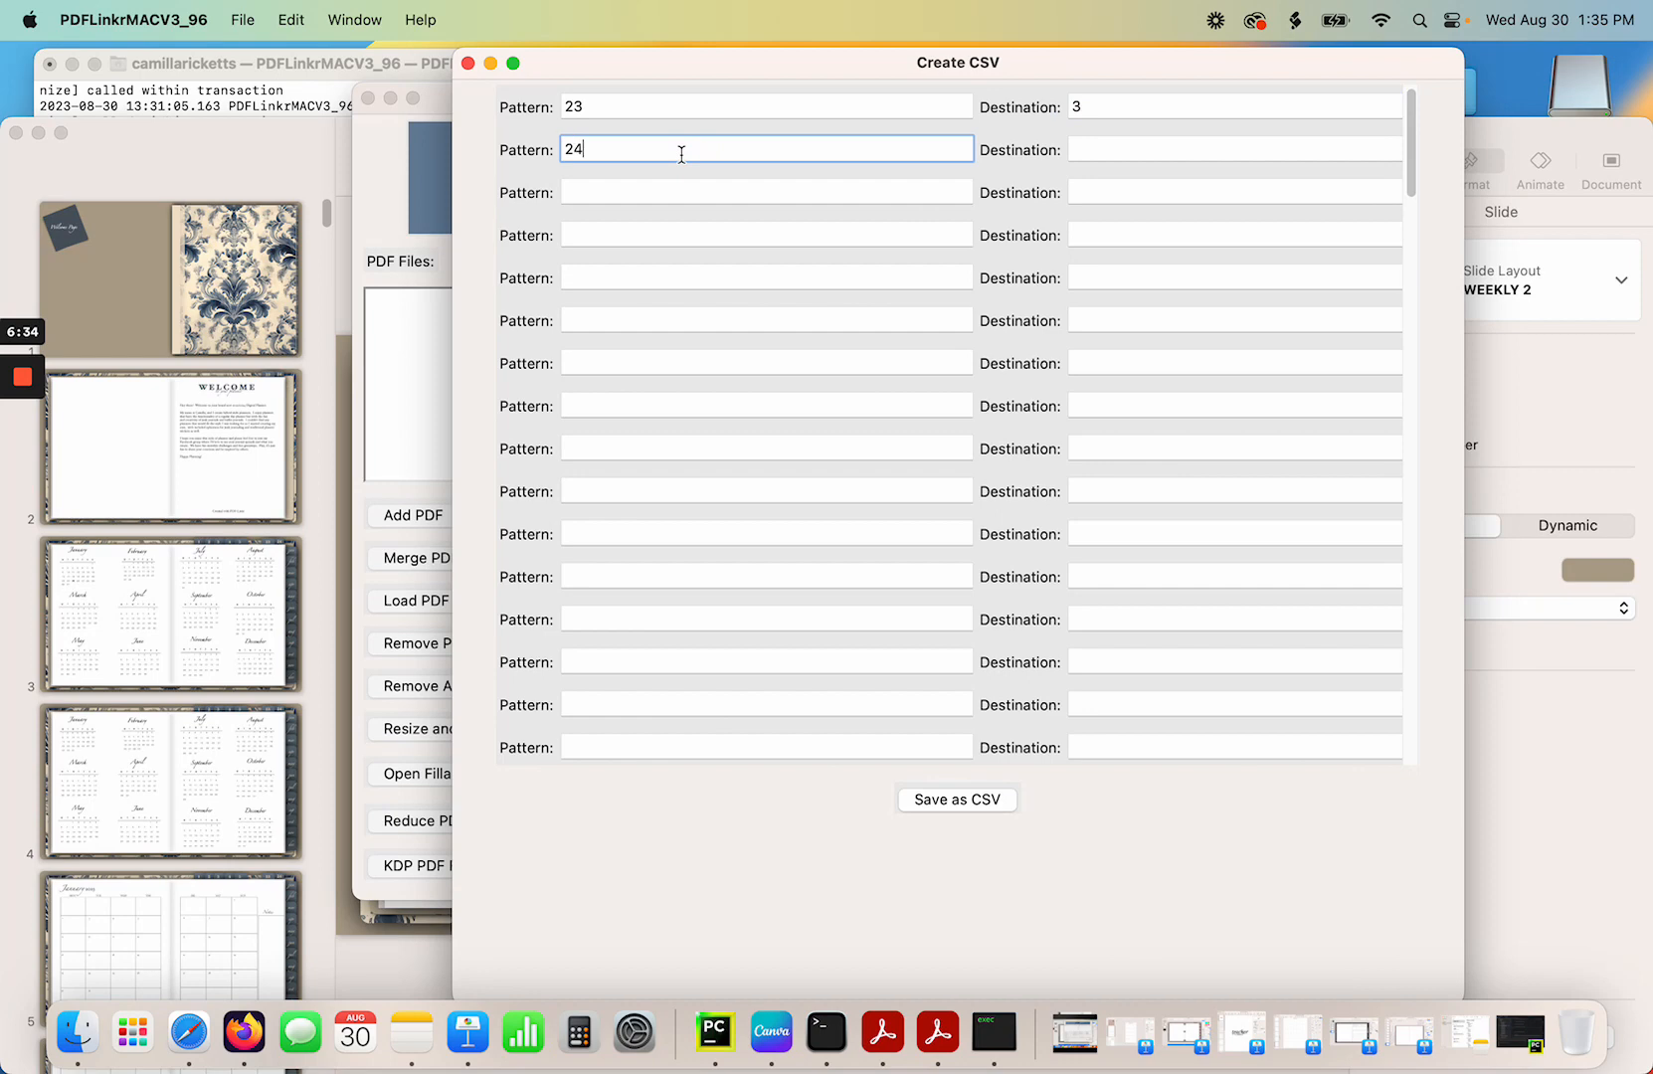
{"action": "key", "text": "Tab"}
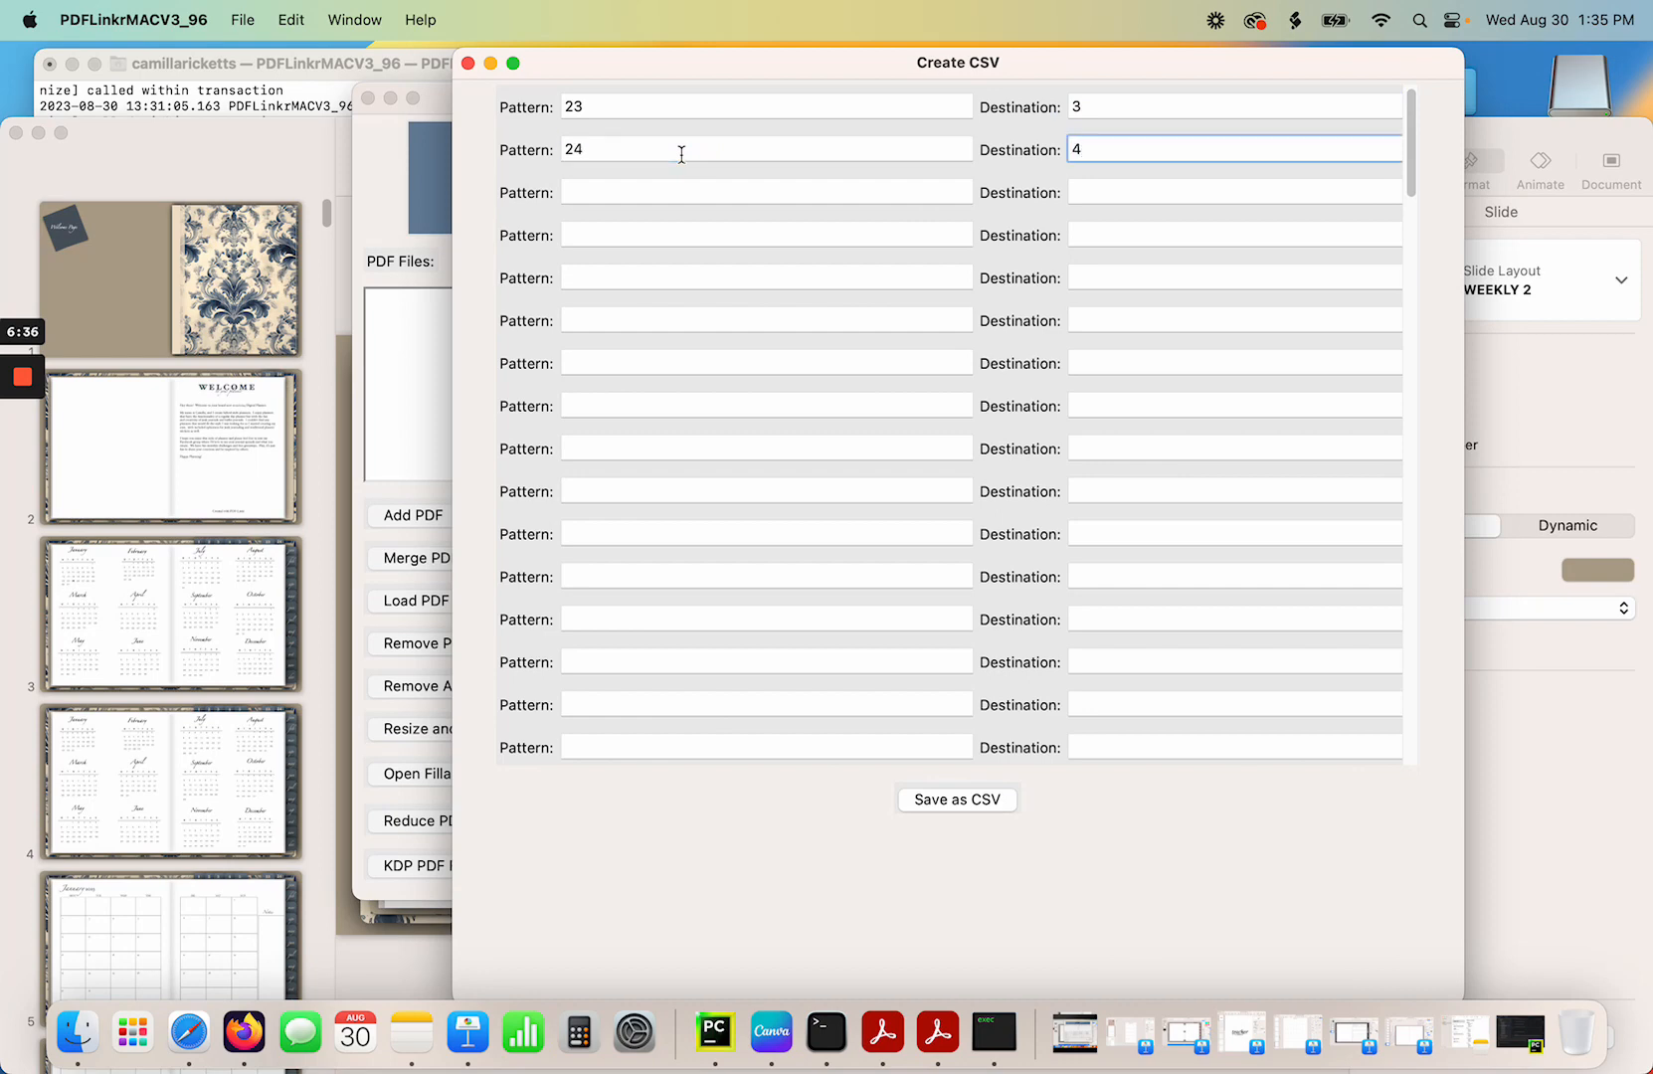
Save the two year links as a CSV file named 23/24 in the CSV folder.
{"action": "left_click", "coordinate": [961, 800]}
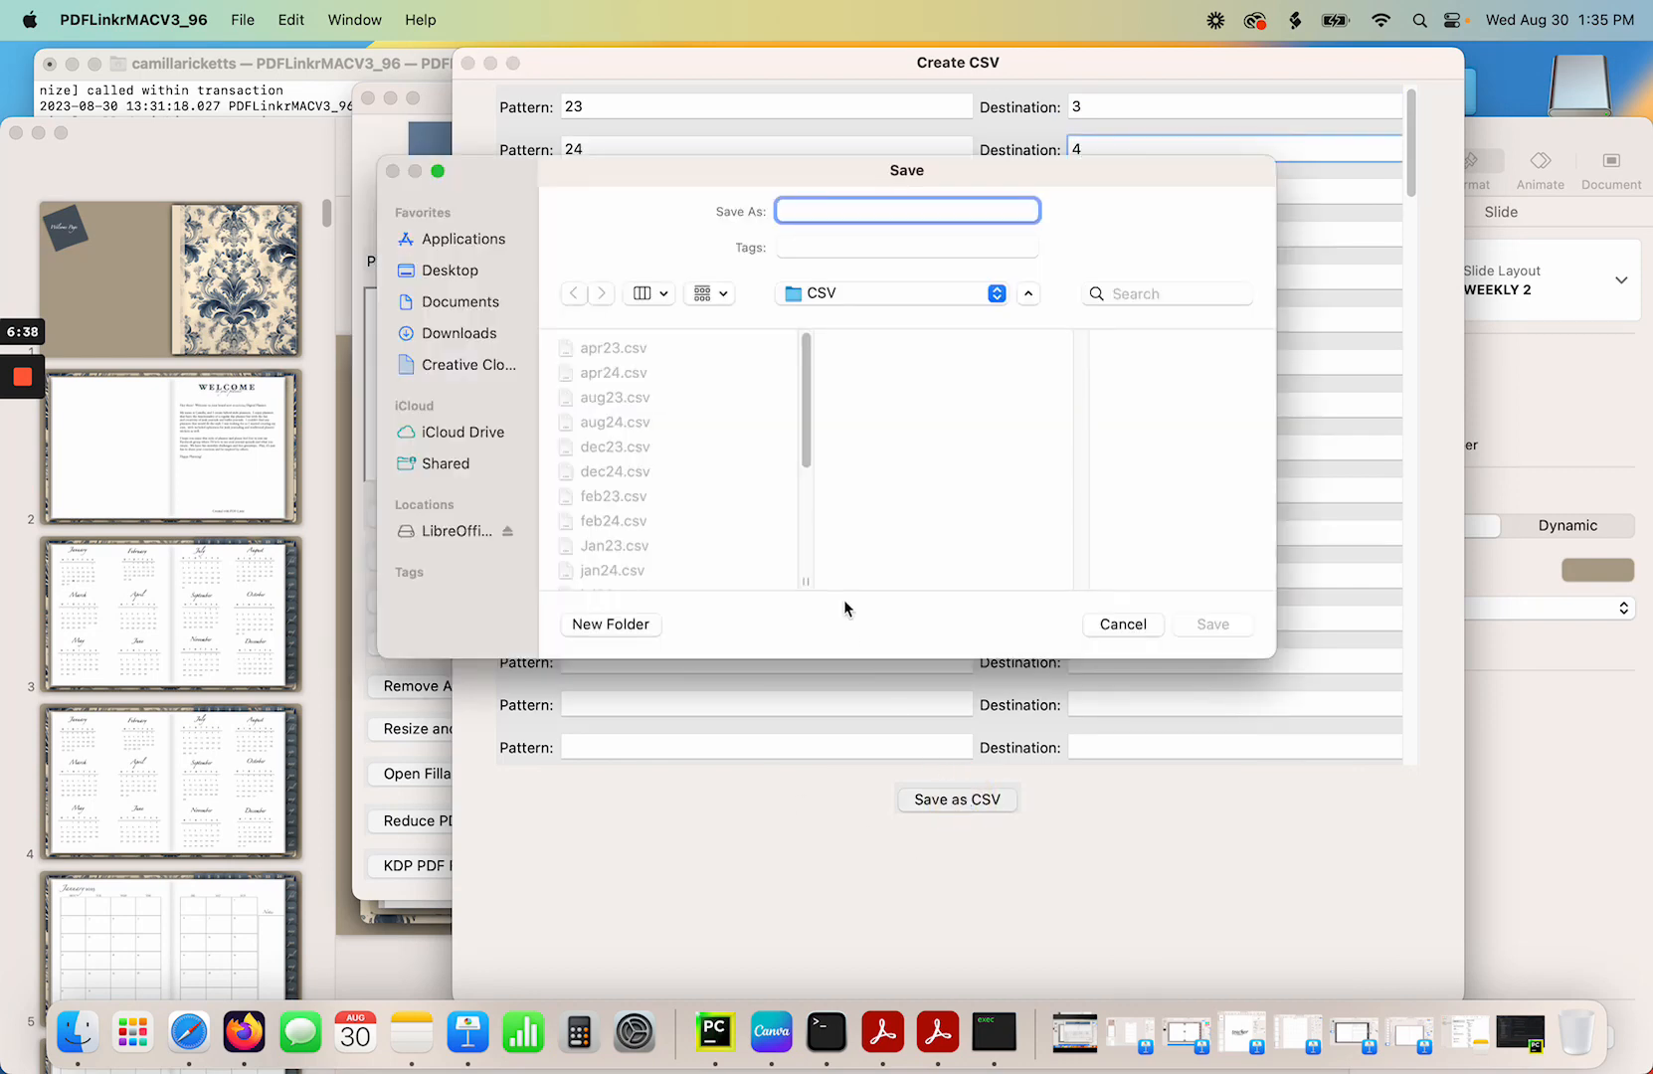
{"action": "type", "text": "23/24"}
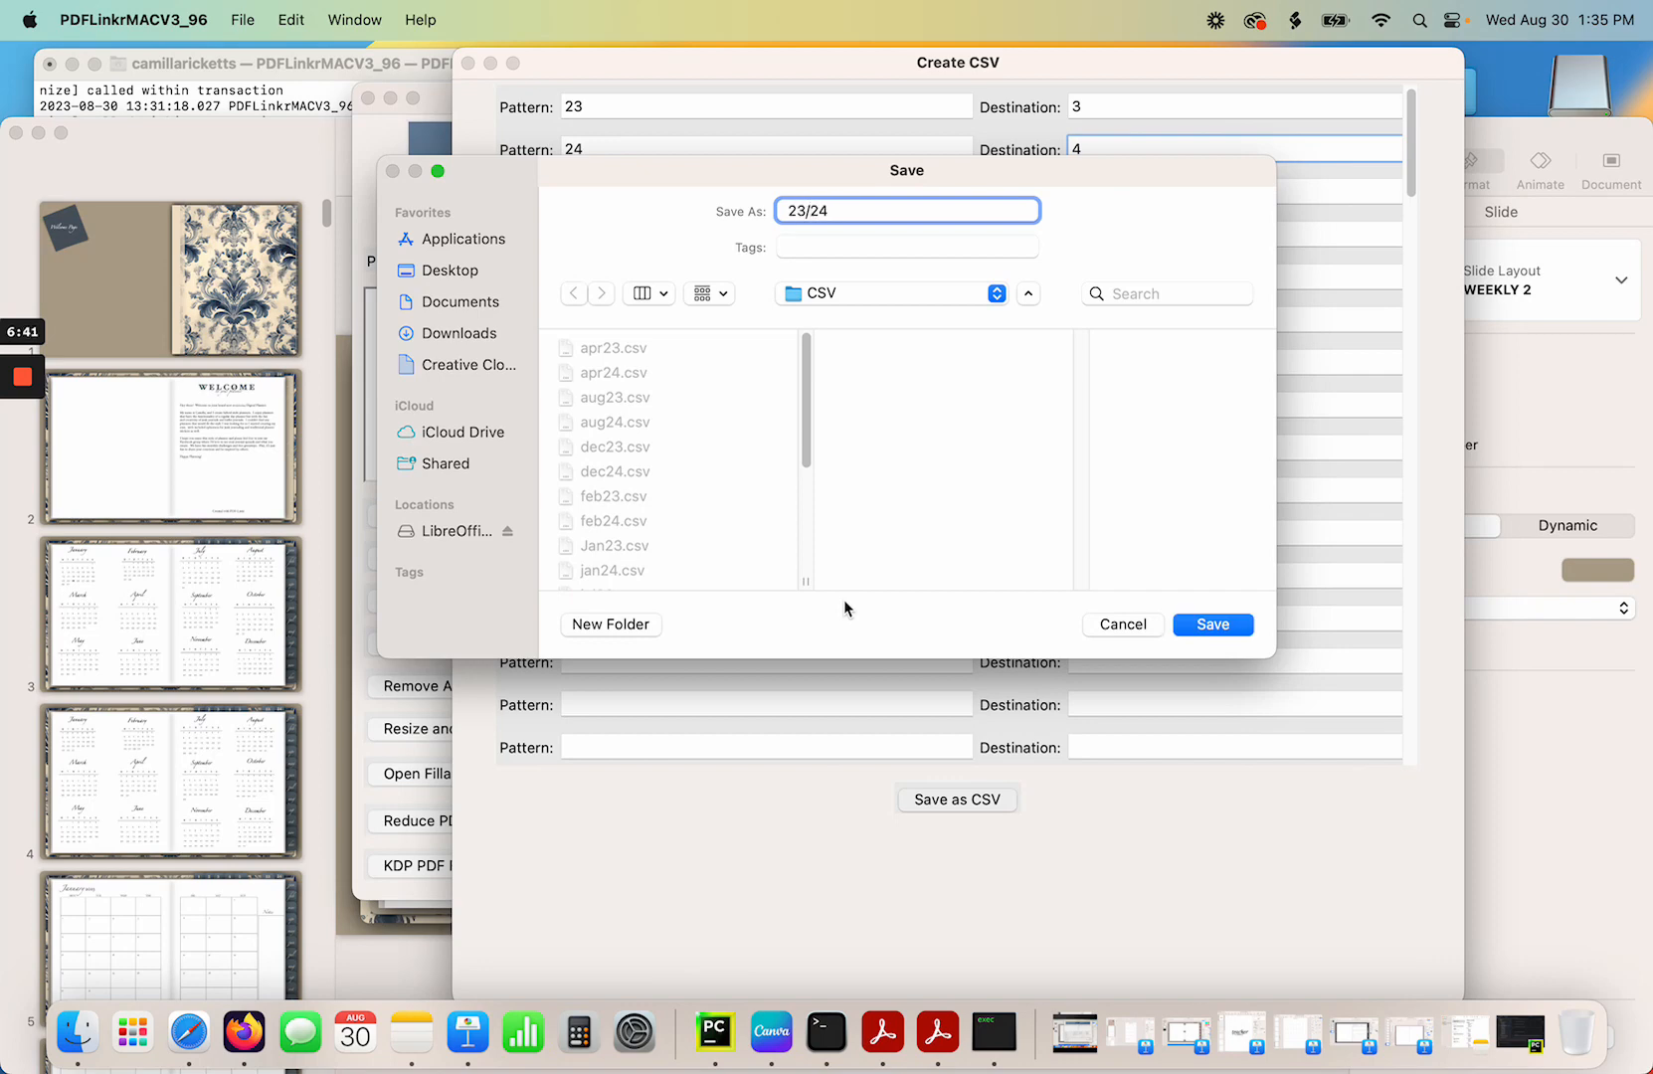
{"action": "key", "text": "Return"}
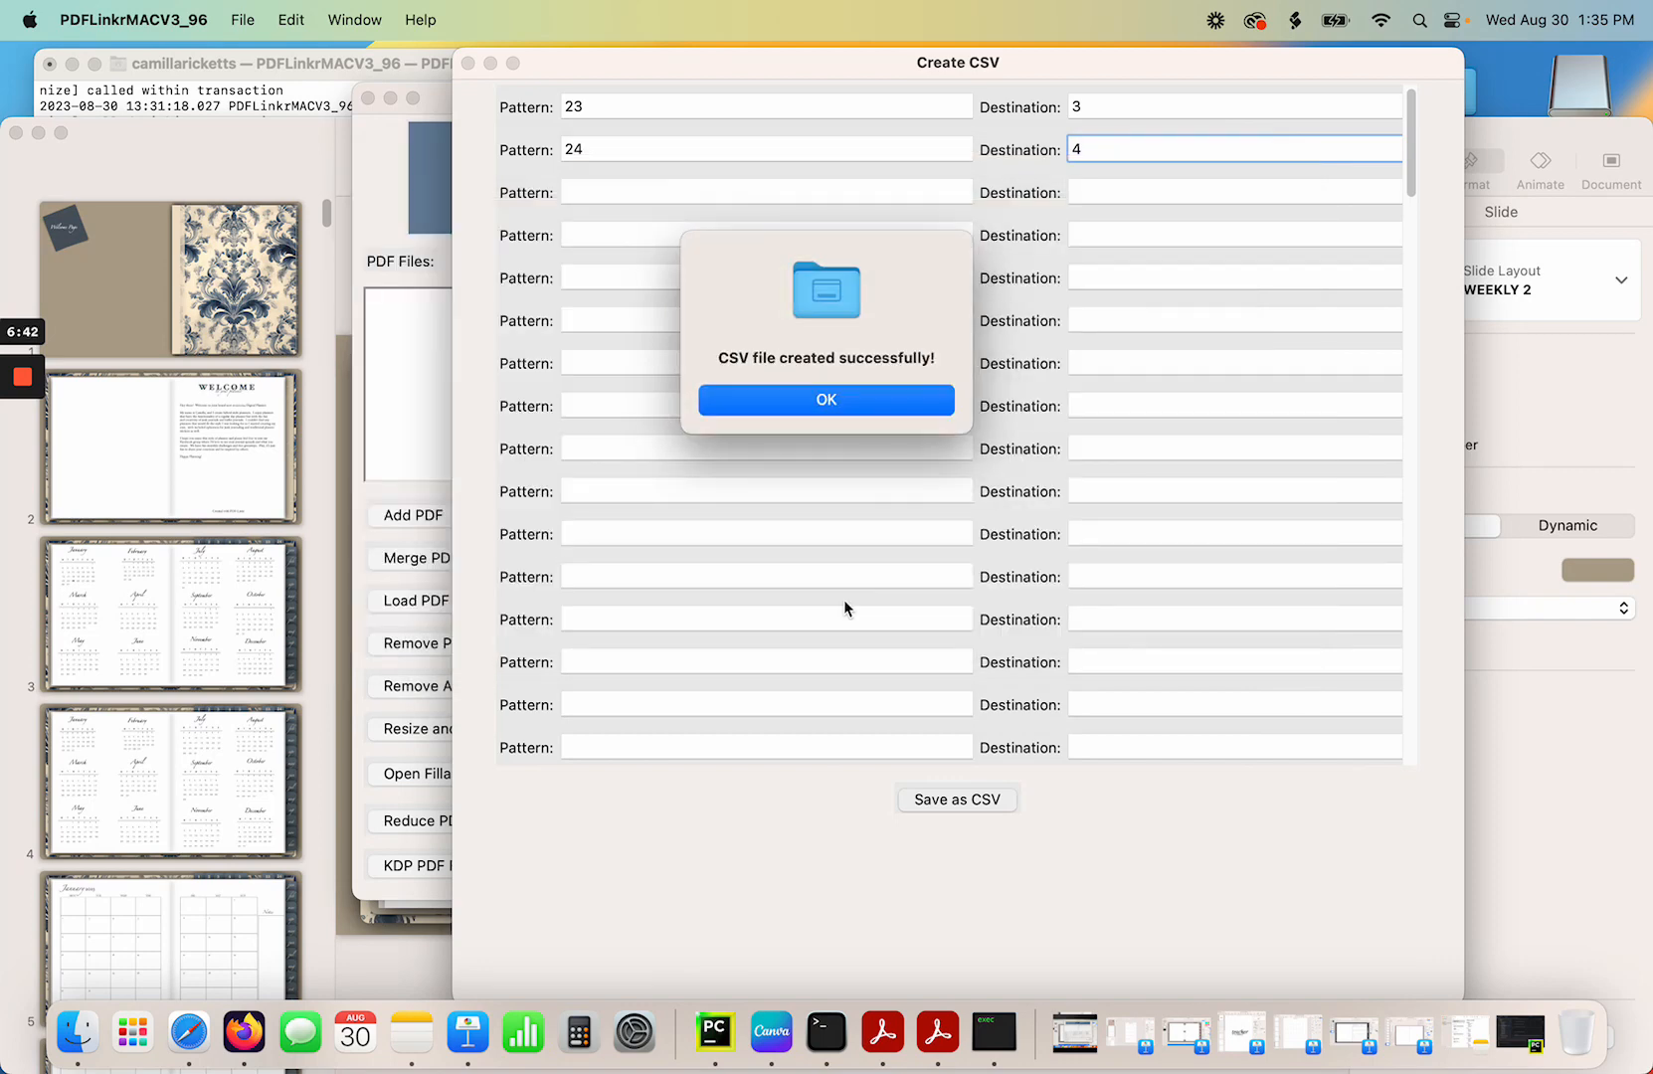
{"action": "left_click", "coordinate": [788, 403]}
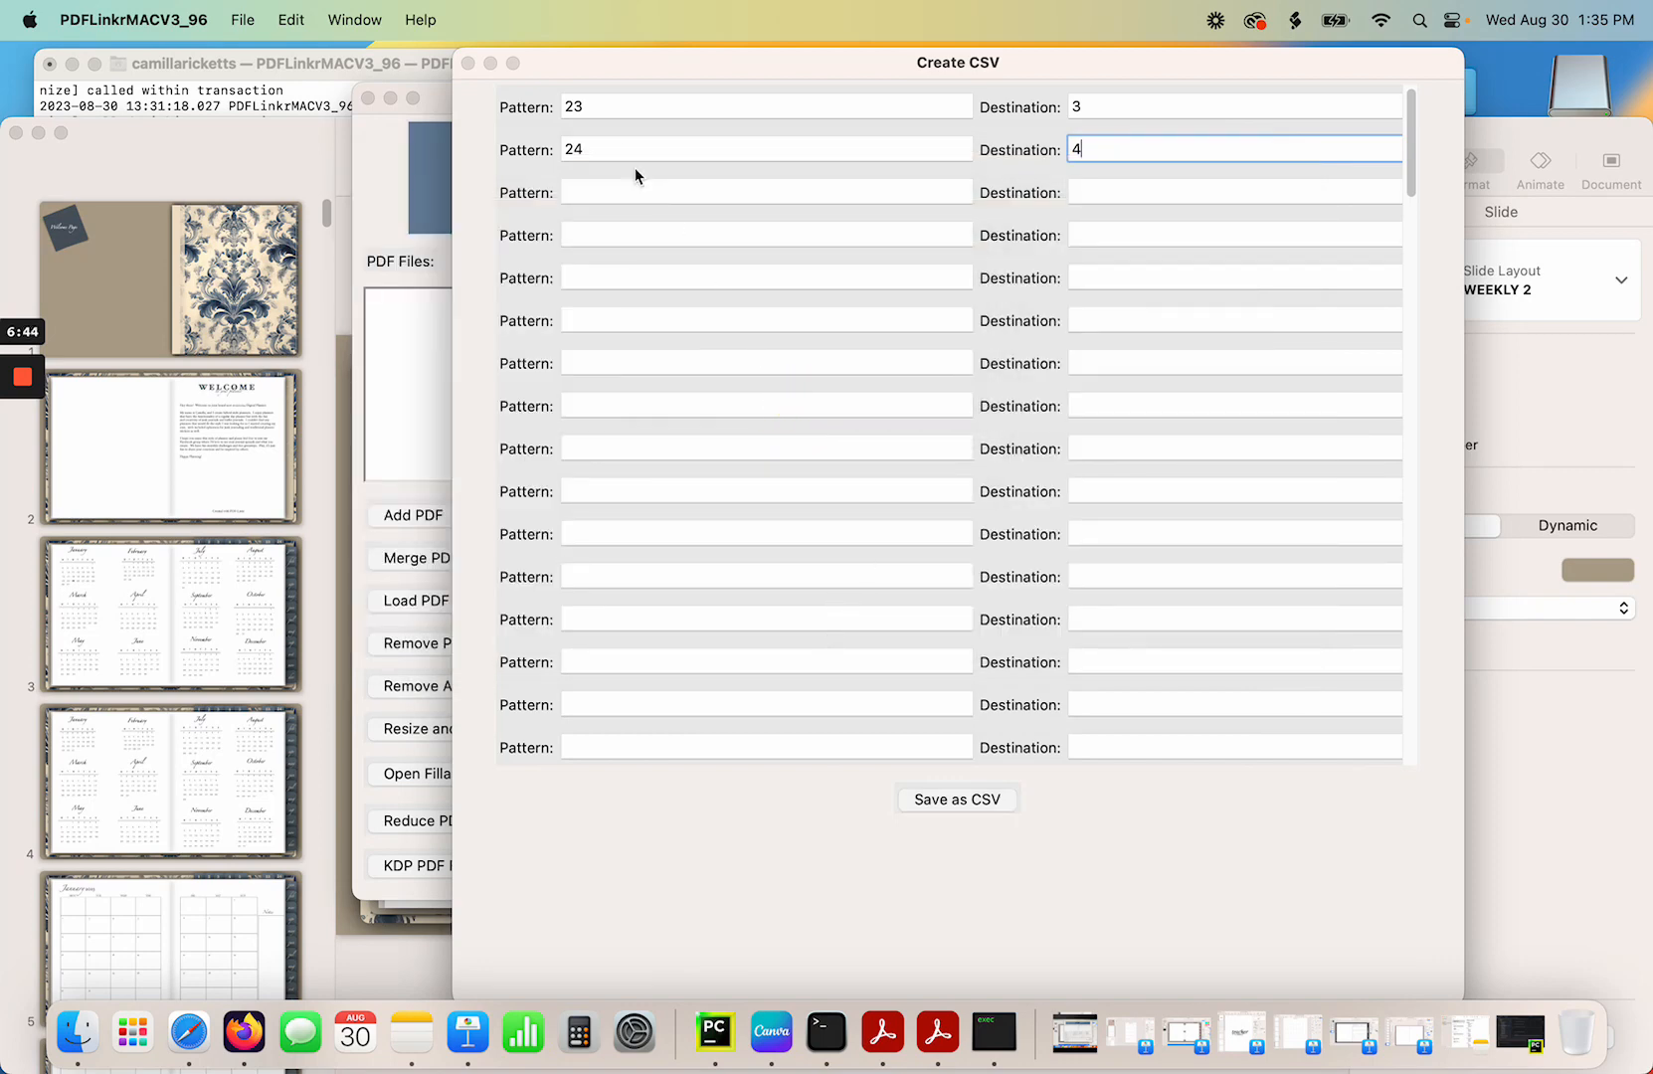
Clear the patterns and destinations from the first two rows of the CSV form.
{"action": "left_click", "coordinate": [519, 107]}
{"action": "key", "text": "BackSpace"}
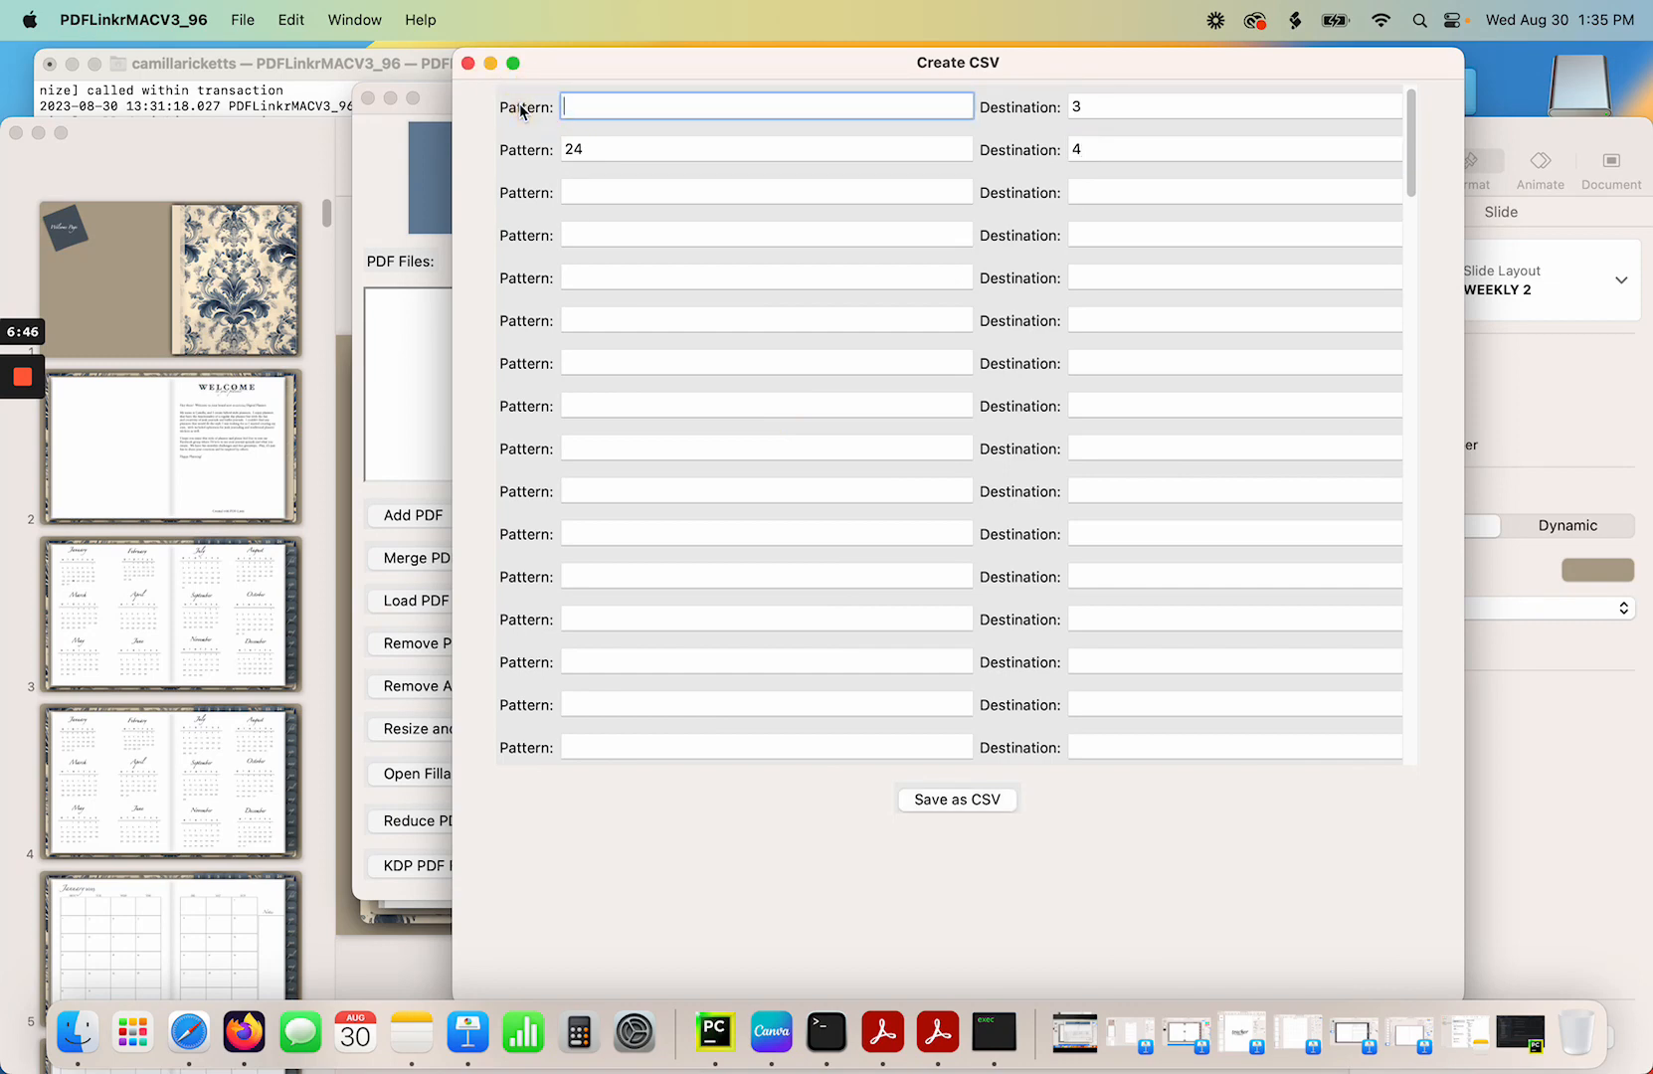
{"action": "left_click", "coordinate": [503, 149]}
{"action": "key", "text": "BackSpace"}
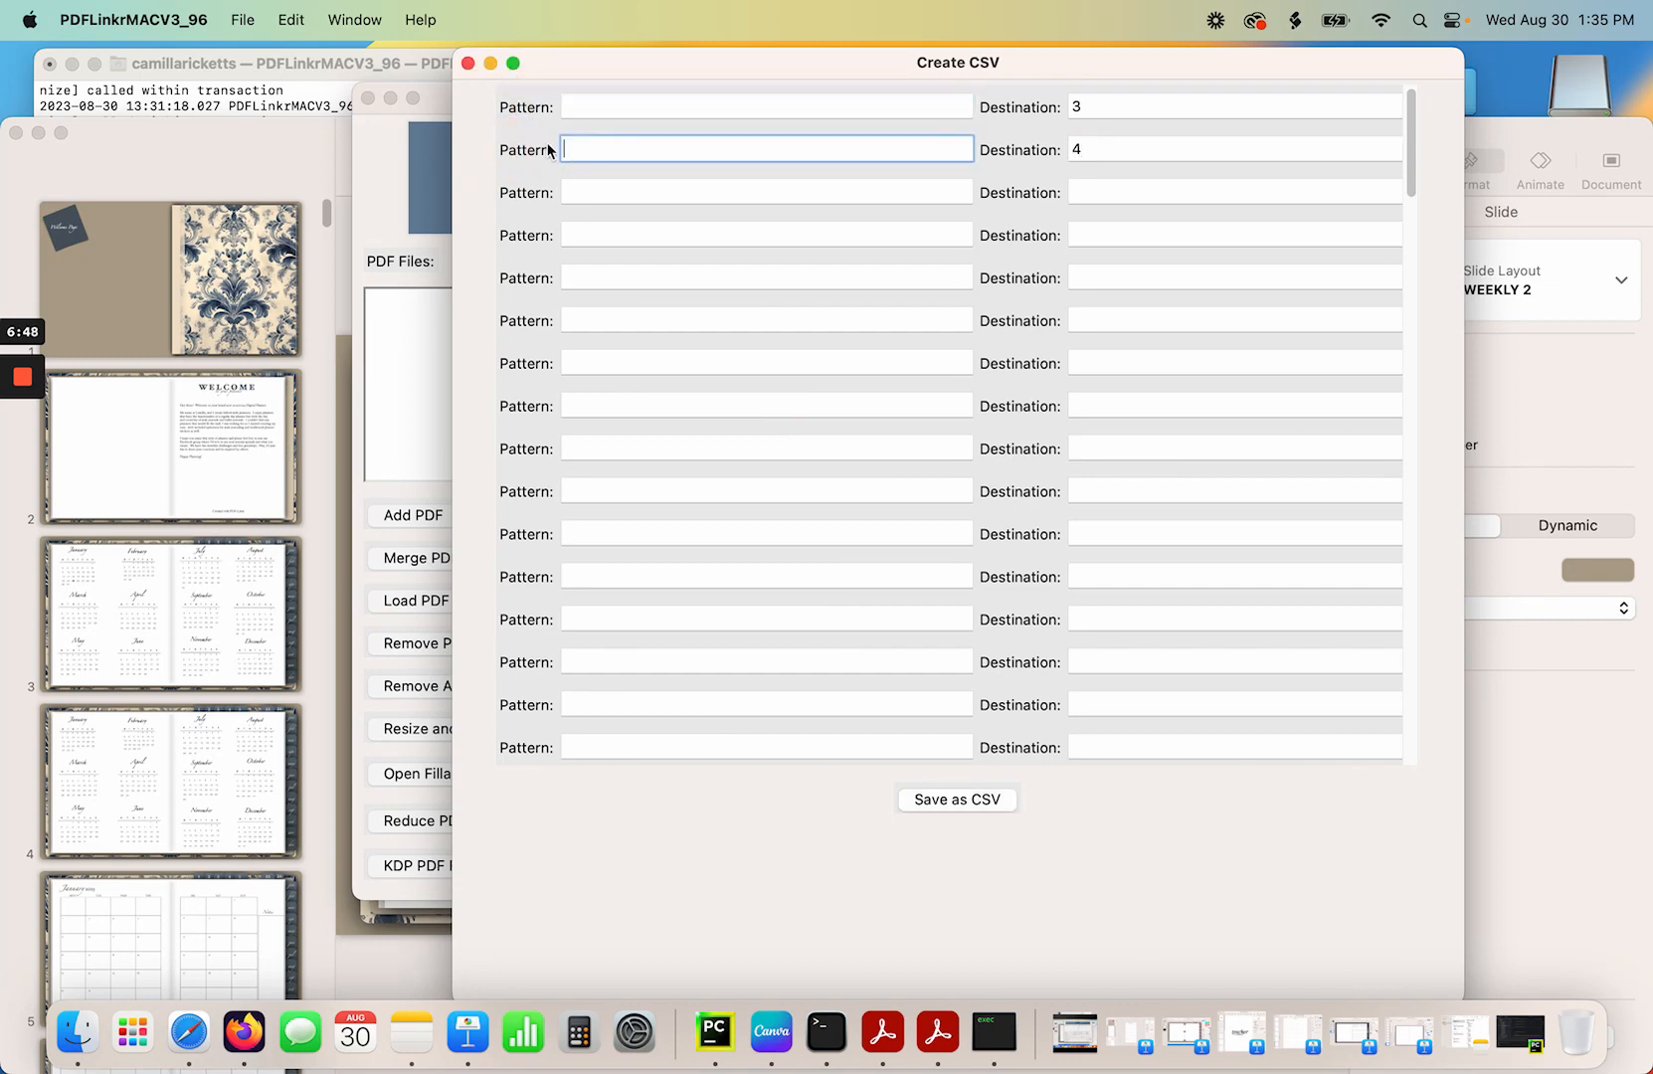
{"action": "left_click", "coordinate": [1088, 108]}
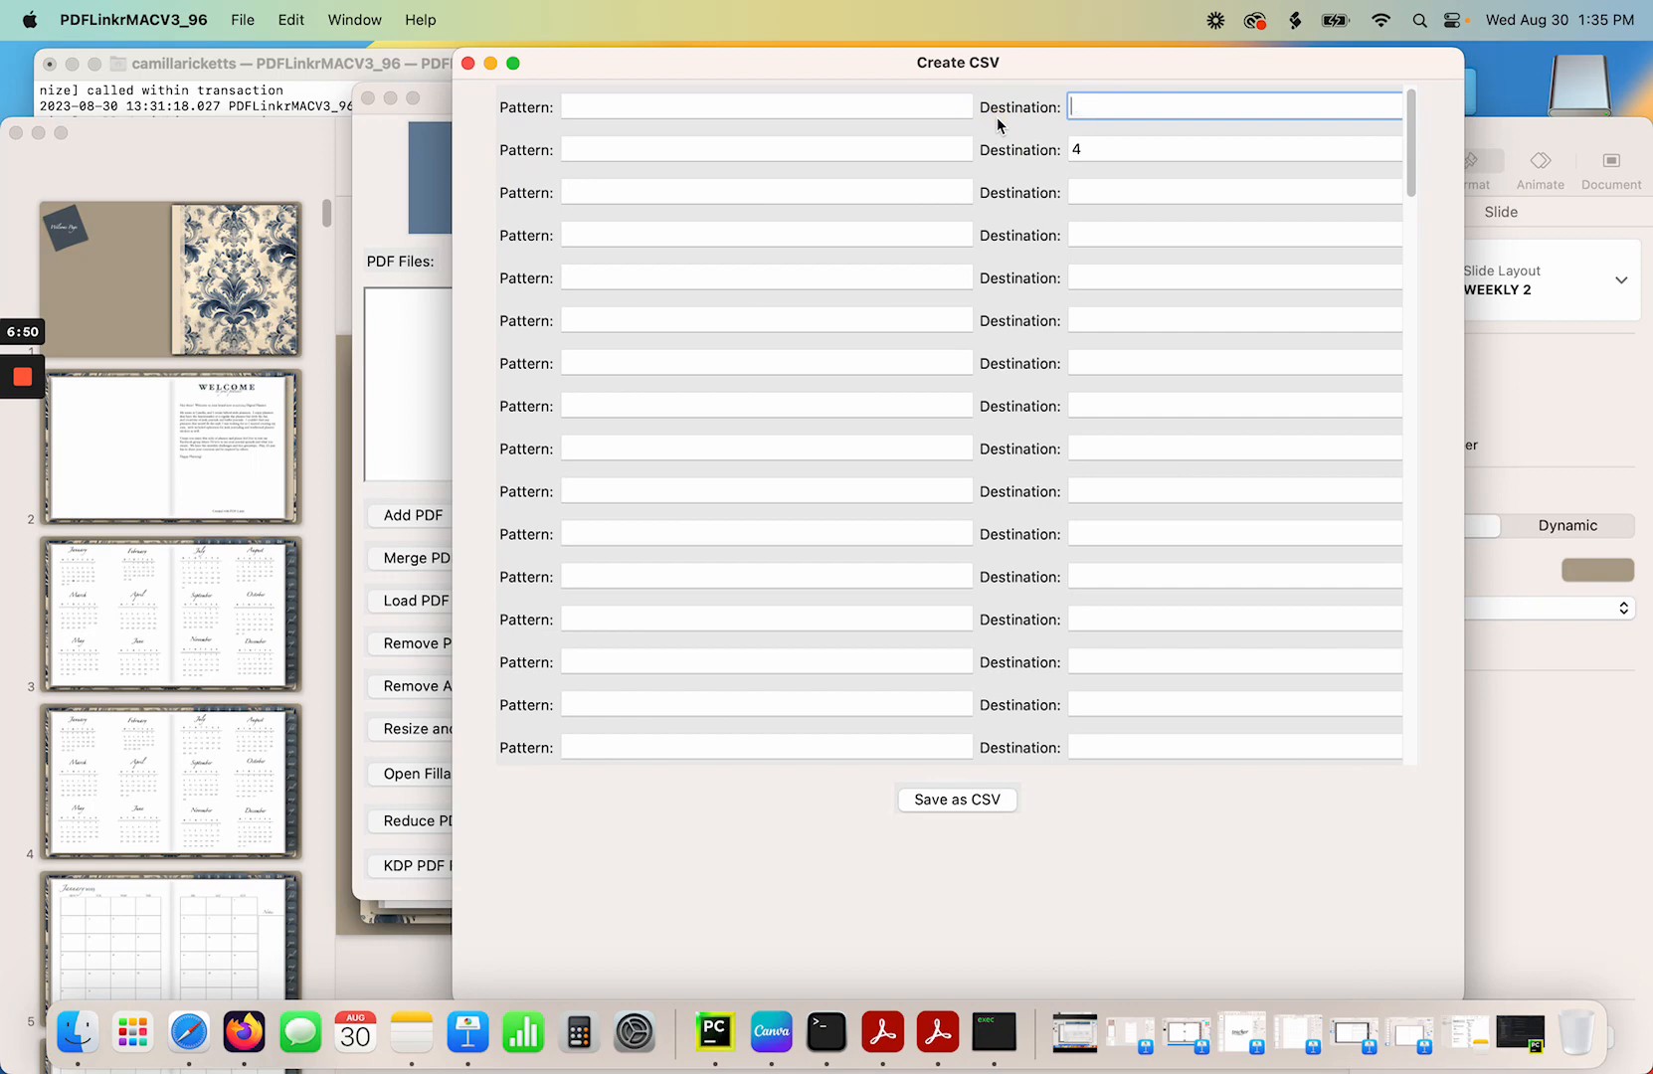
{"action": "left_click_drag", "start_coordinate": [1143, 149], "coordinate": [973, 154]}
{"action": "key", "text": "BackSpace"}
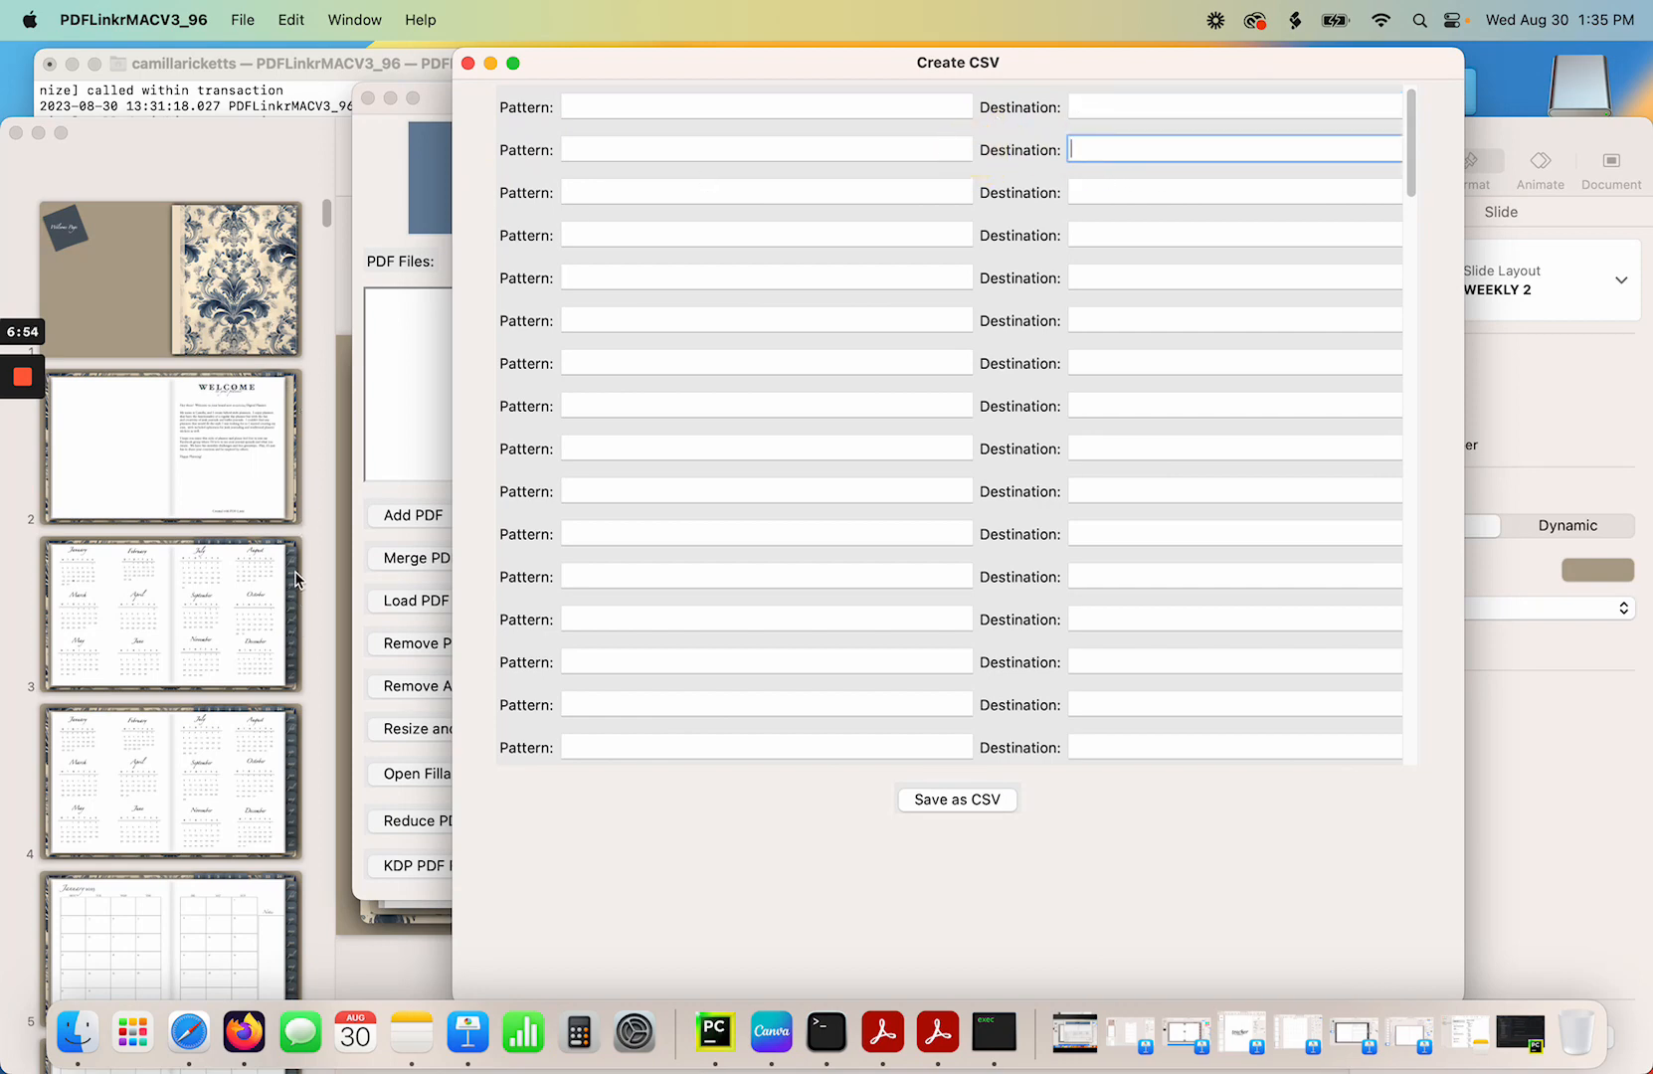
Enter pattern Jan with destination 5 in the first row of the CSV form.
{"action": "left_click", "coordinate": [643, 108]}
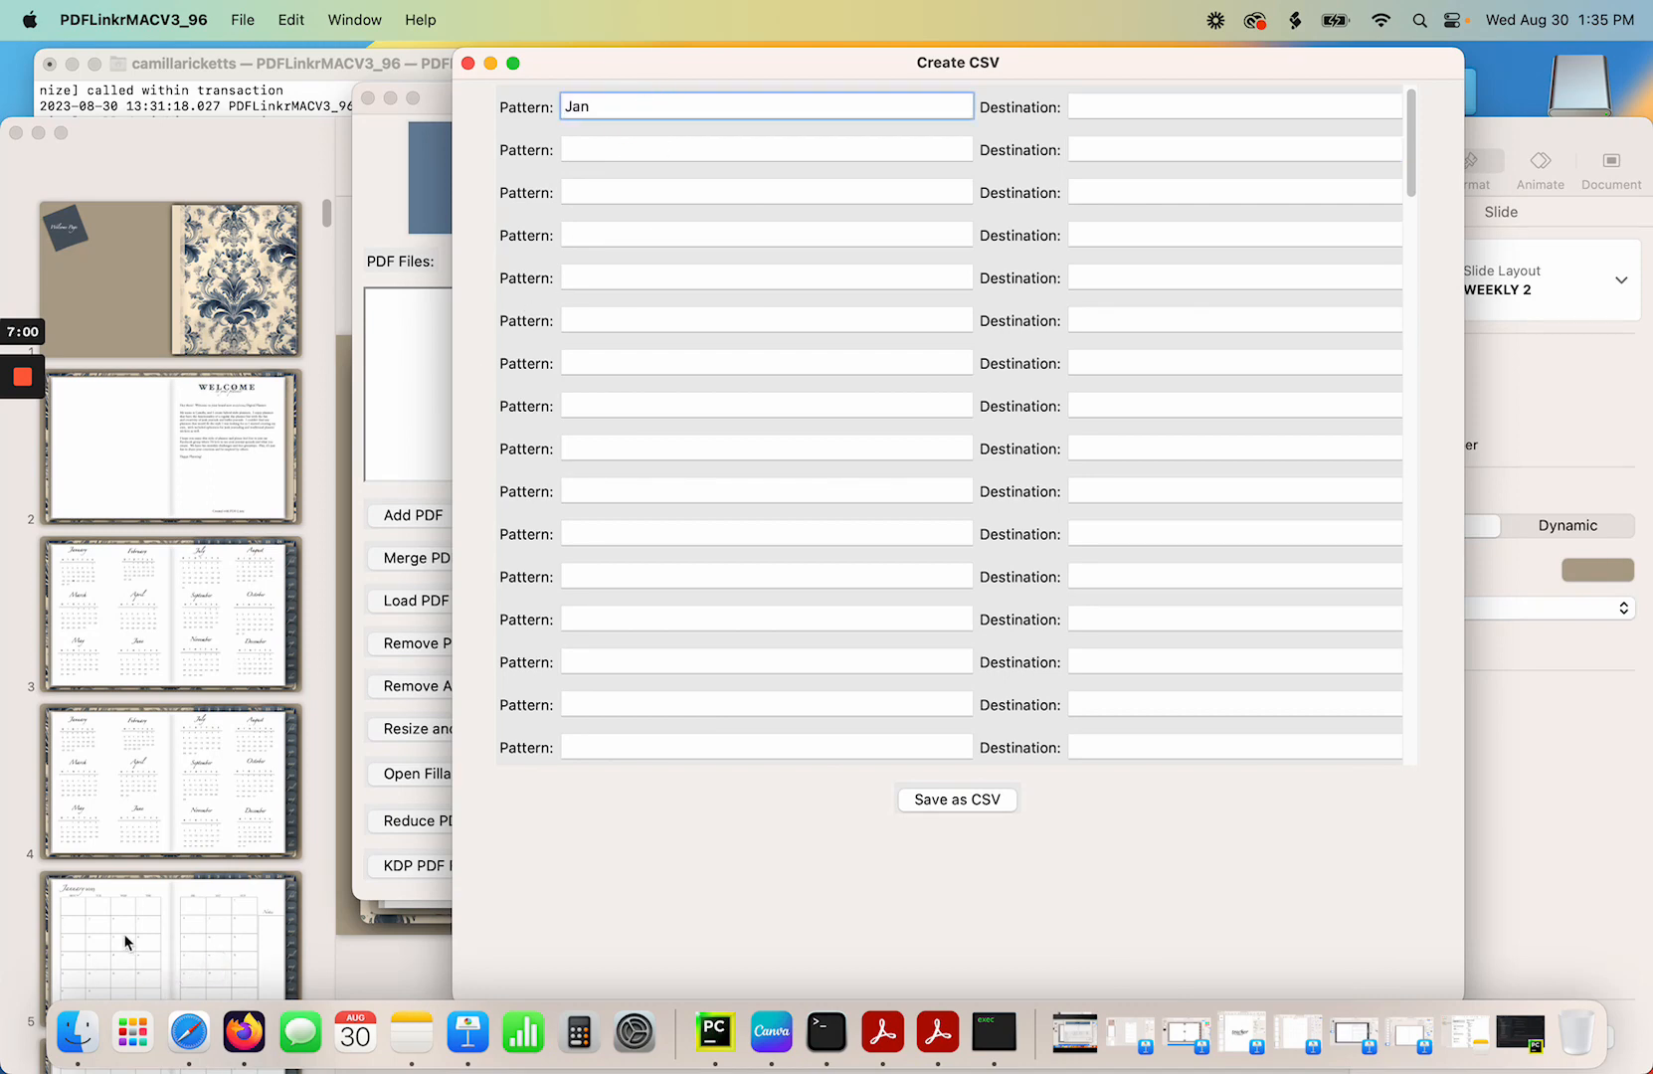
{"action": "scroll", "coordinate": [129, 940], "scroll_direction": "down", "scroll_amount": 5}
{"action": "scroll", "coordinate": [144, 676], "scroll_direction": "down", "scroll_amount": 1}
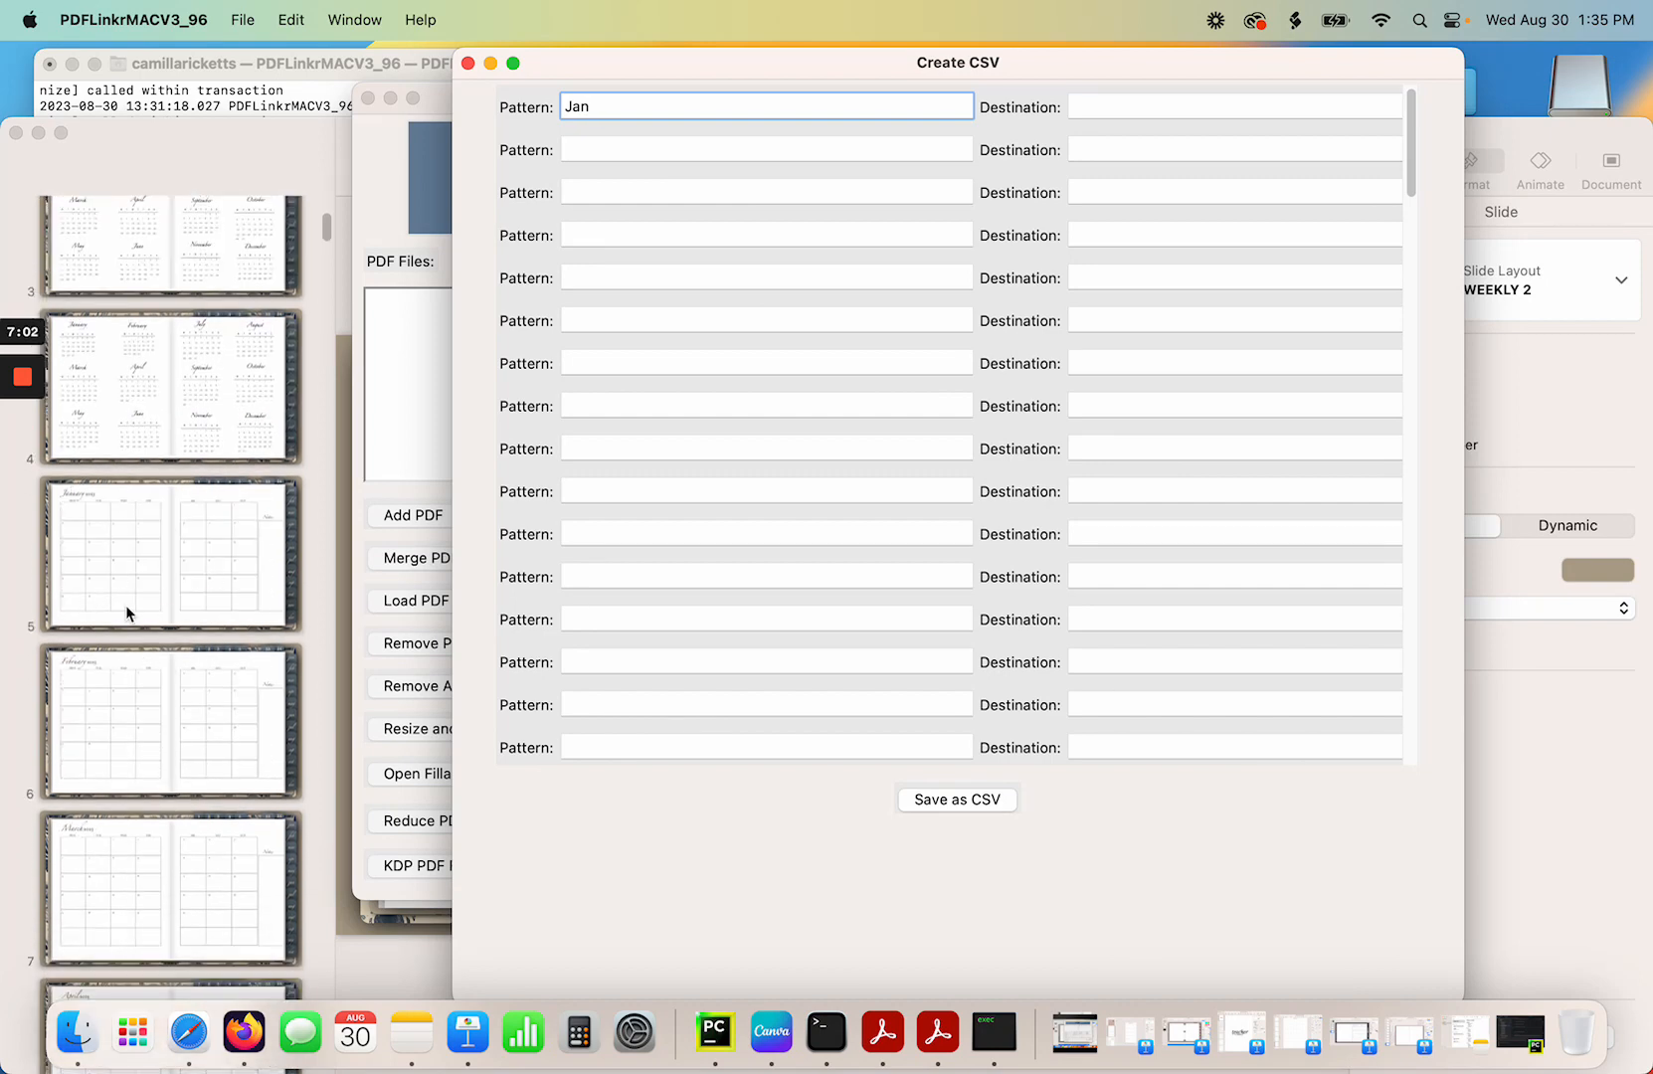
{"action": "left_click", "coordinate": [1090, 109]}
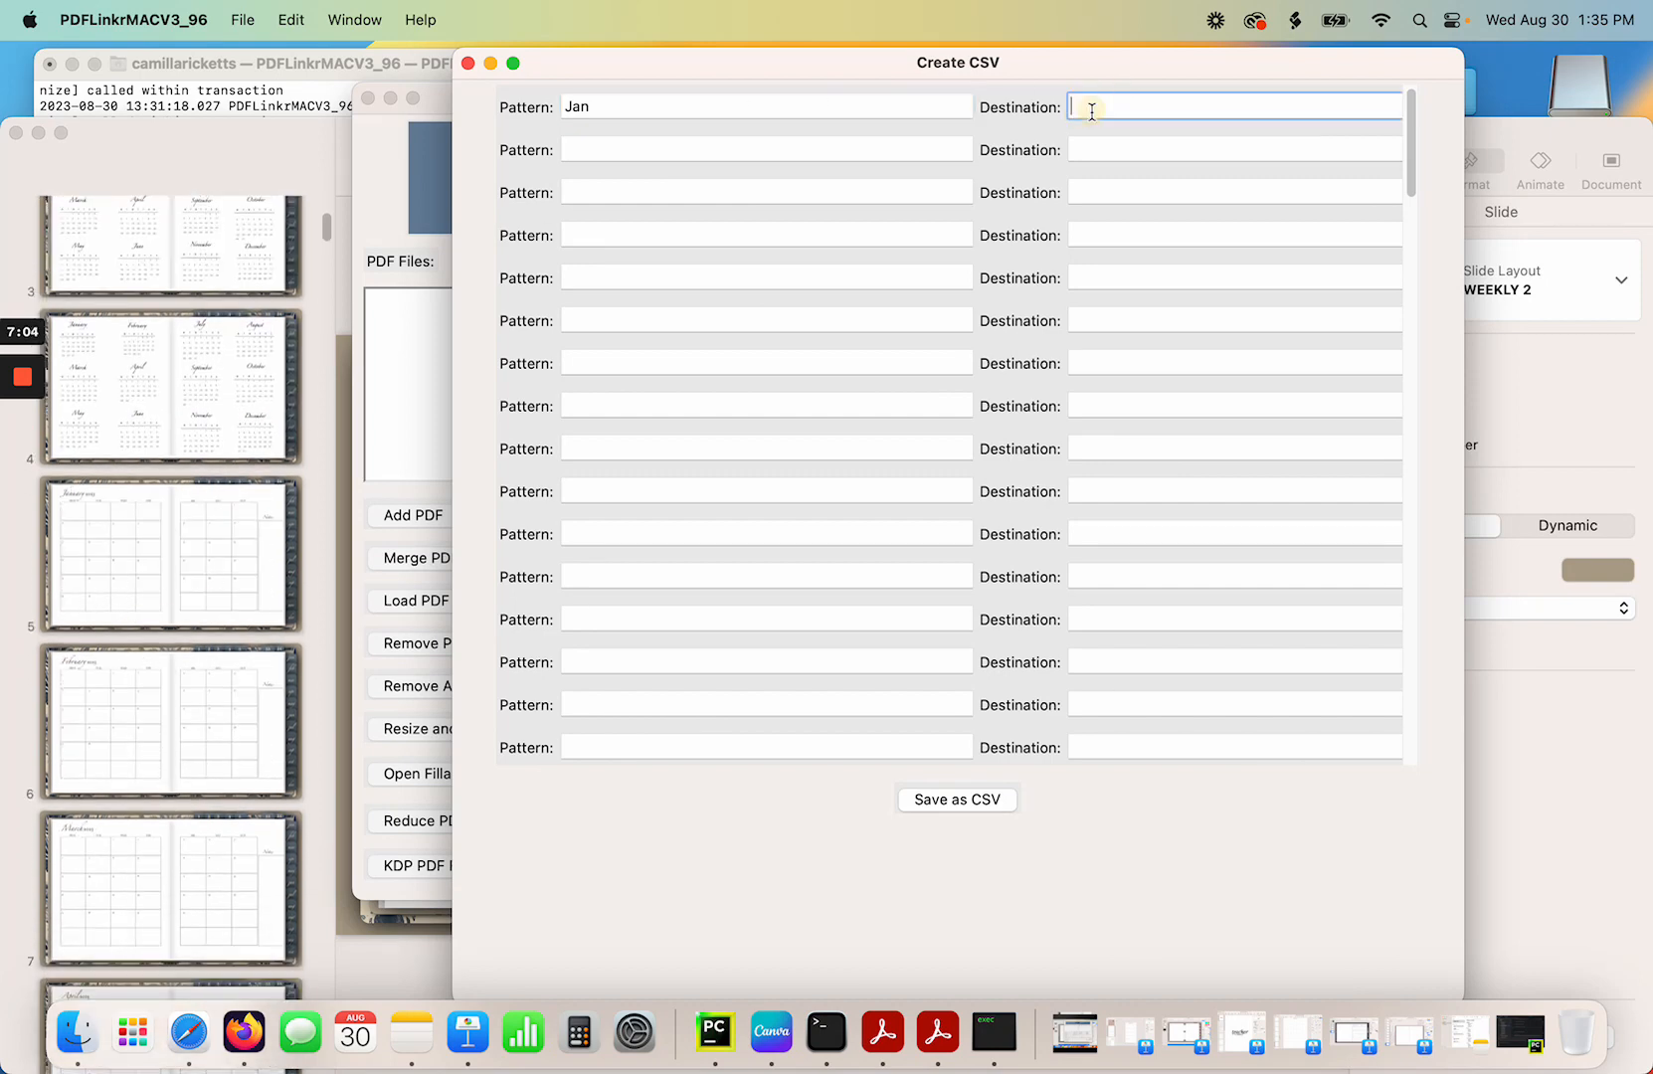
{"action": "type", "text": "5"}
{"action": "left_click", "coordinate": [694, 162]}
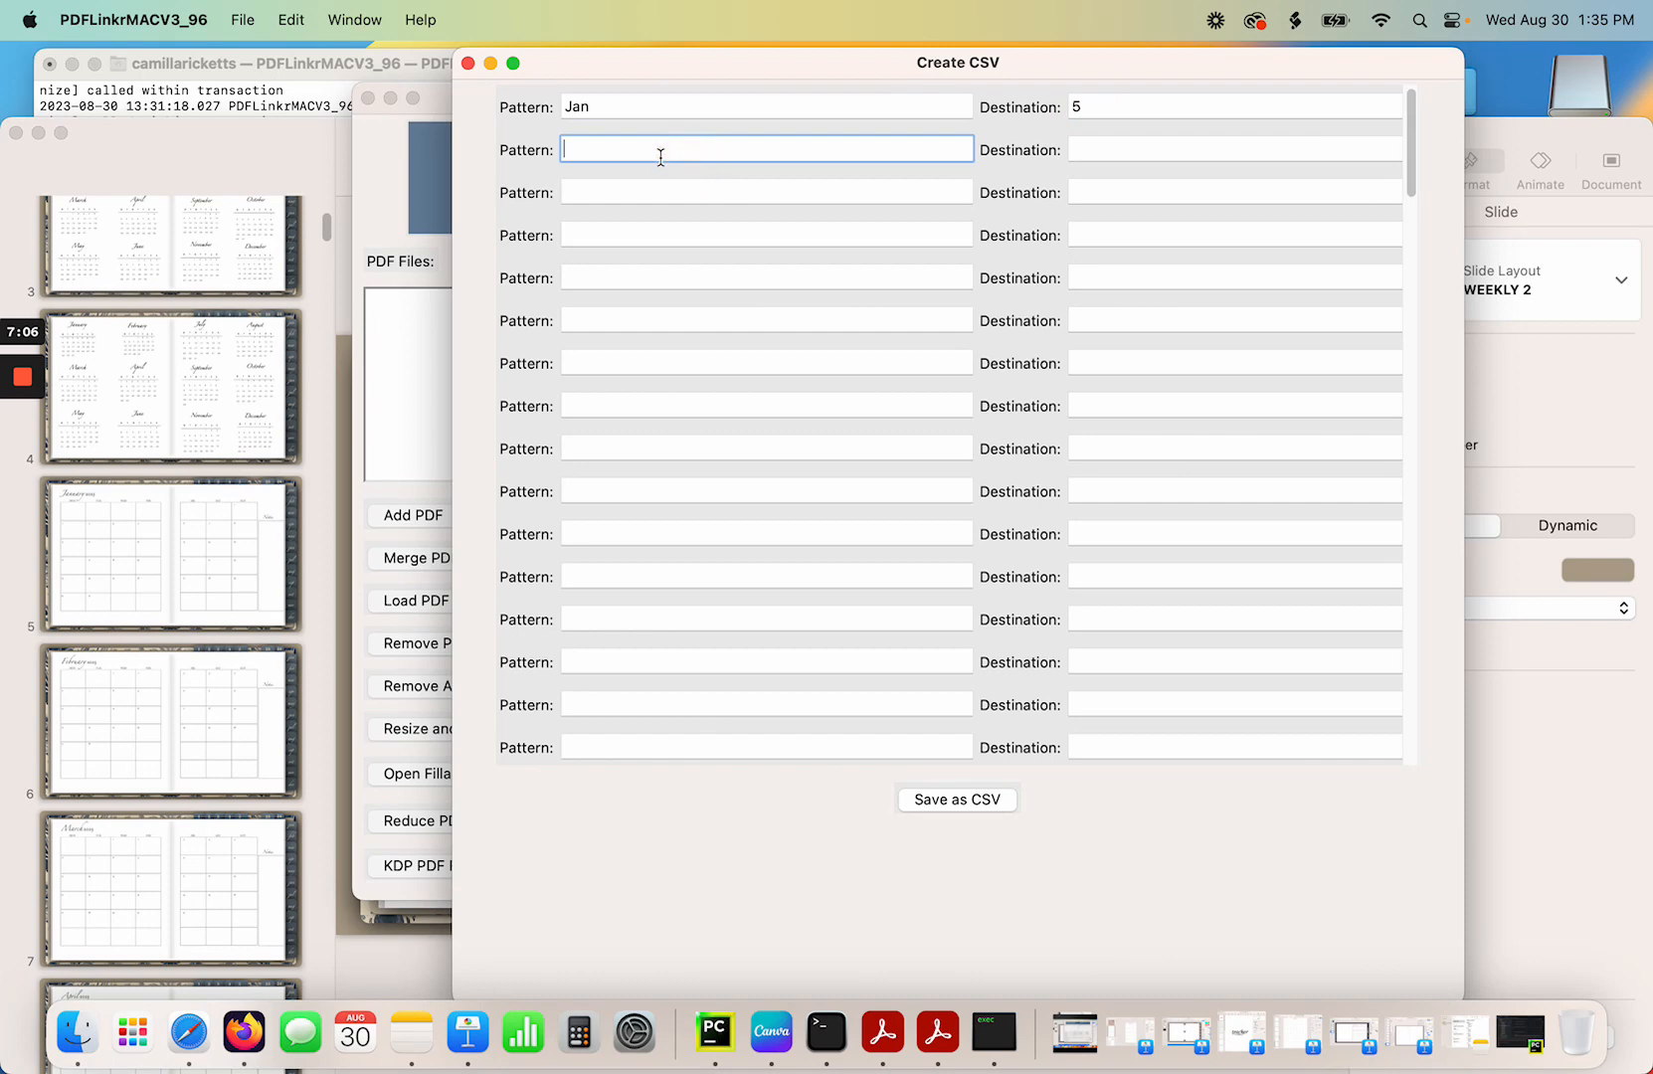
Close the Create CSV form and switch to the Planner 11 Weekly 2 presentation in Keynote.
{"action": "mouse_move", "coordinate": [5, 589]}
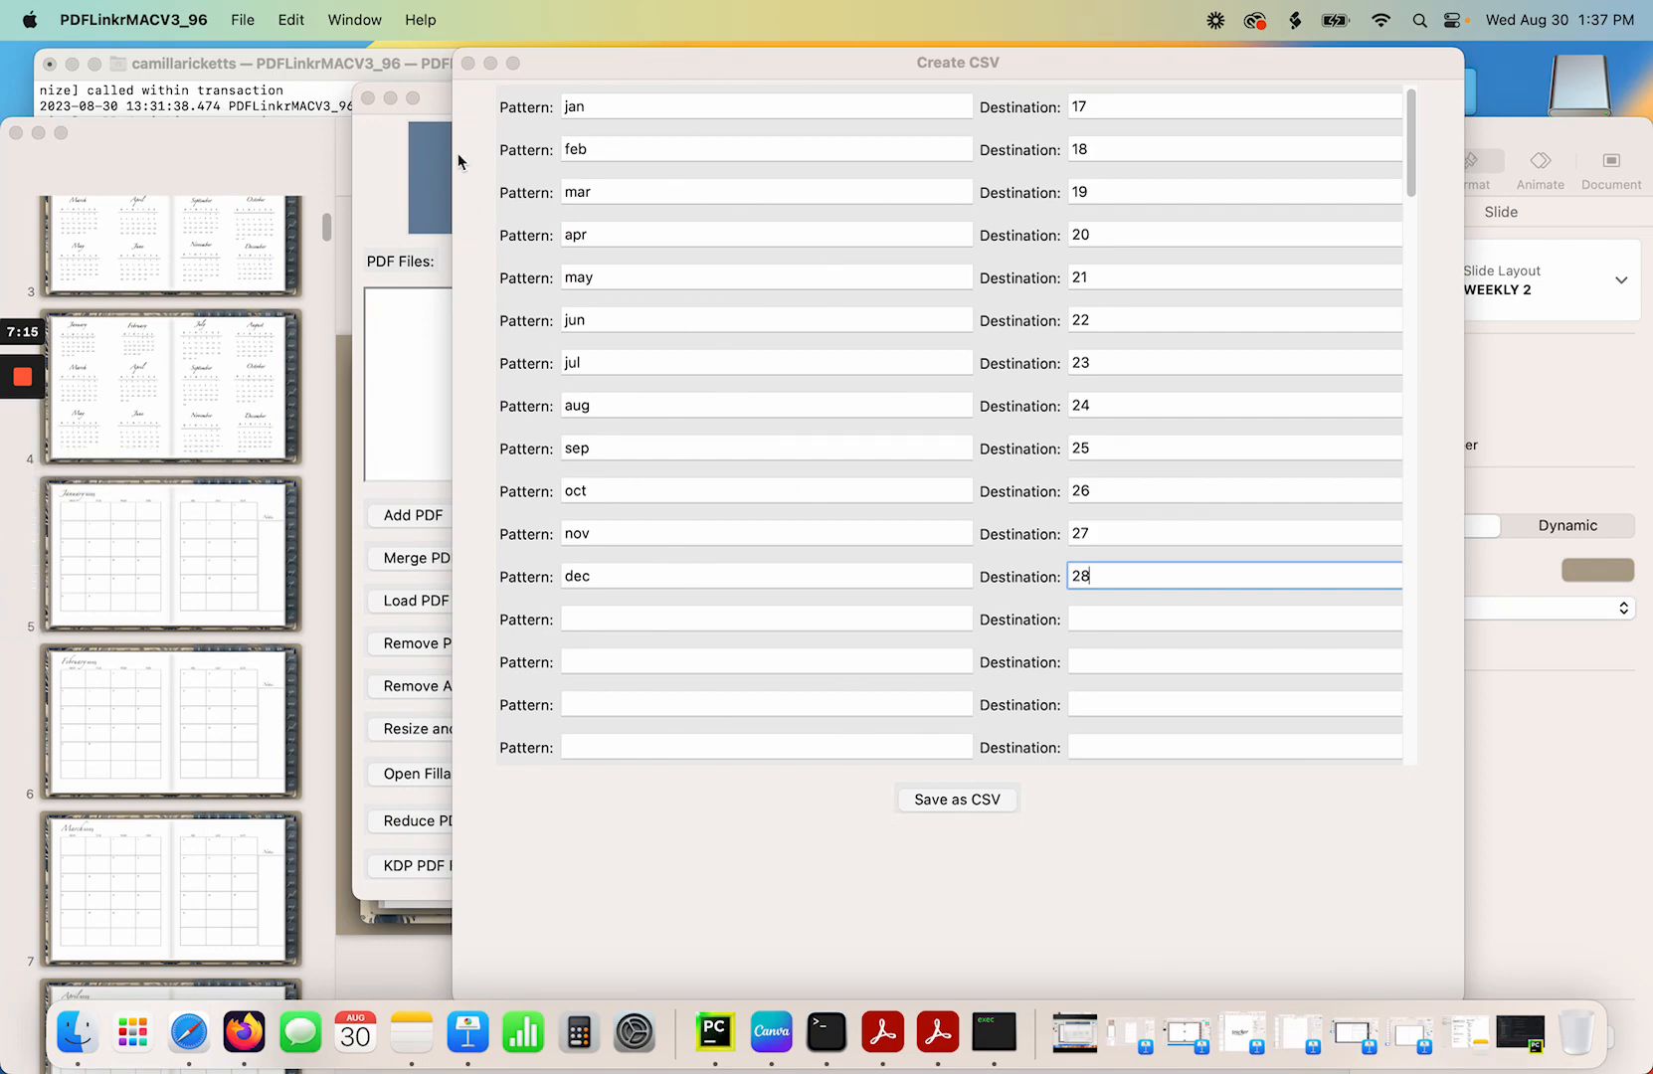
{"action": "left_click", "coordinate": [469, 64]}
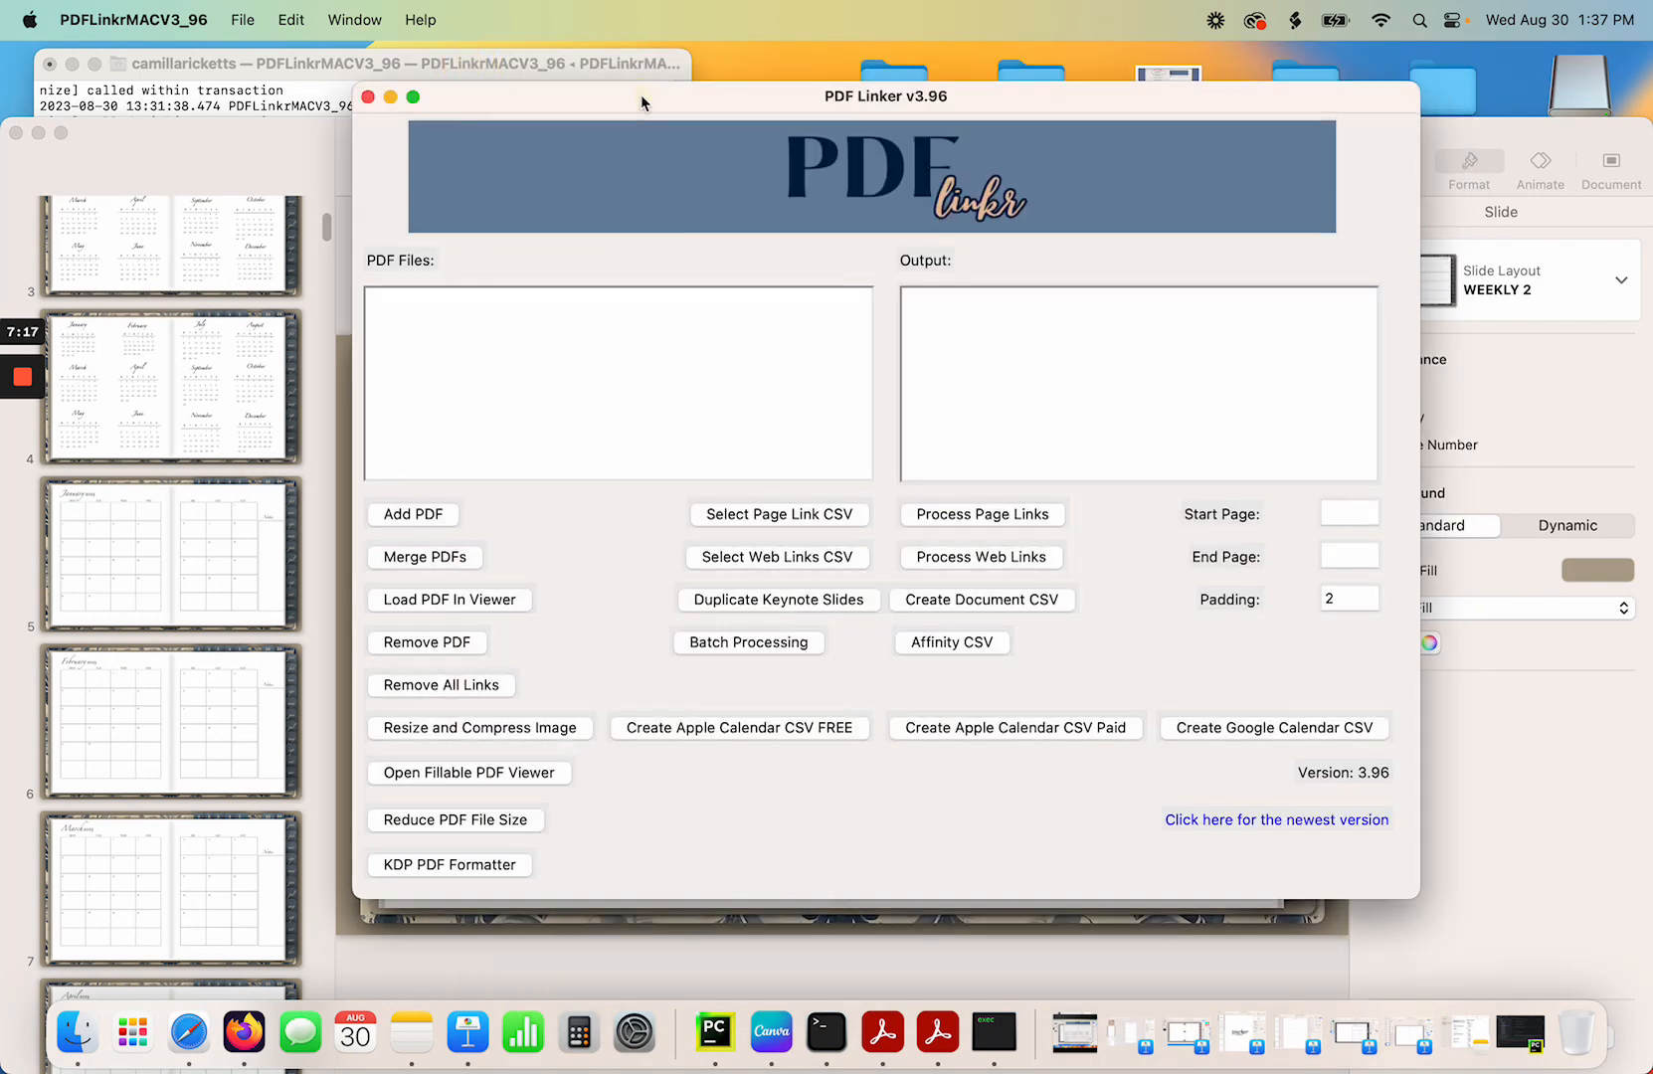
{"action": "left_click", "coordinate": [254, 157]}
{"action": "left_click_drag", "start_coordinate": [565, 144], "coordinate": [572, 37]}
Export the presentation as a PDF named 1 into the Planner11 weekly 2 folder.
{"action": "left_click", "coordinate": [195, 21]}
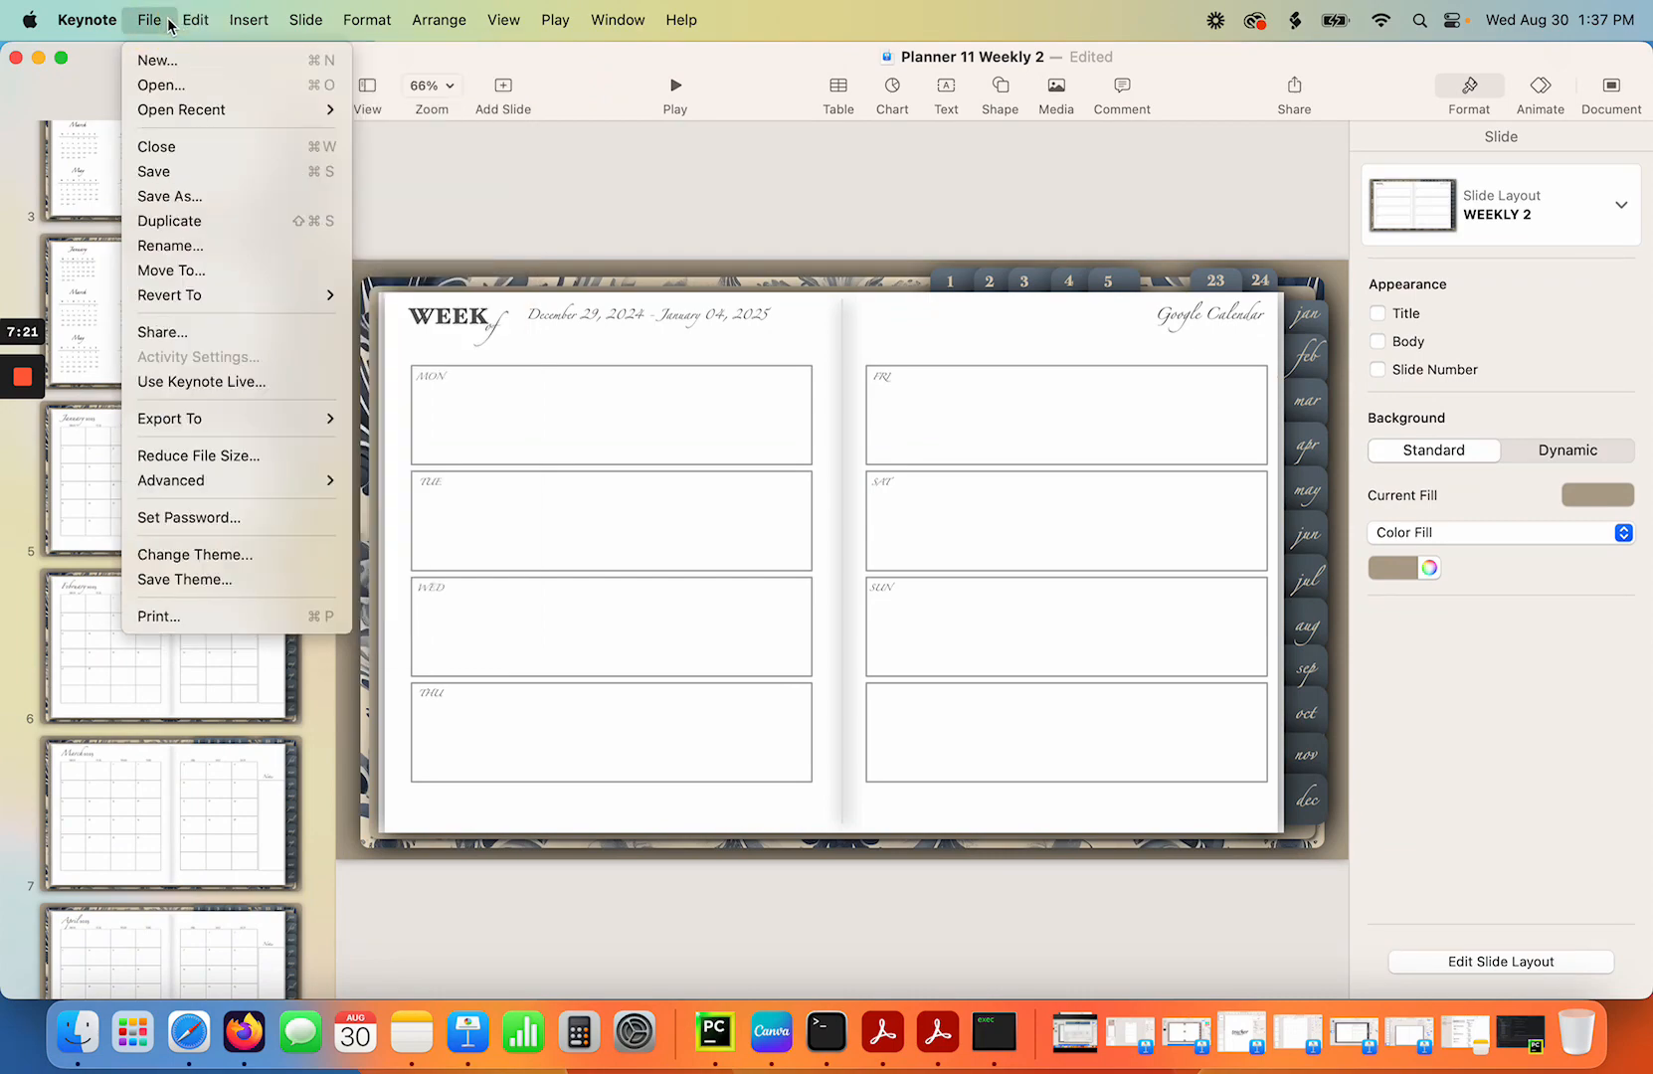
{"action": "mouse_move", "coordinate": [199, 422]}
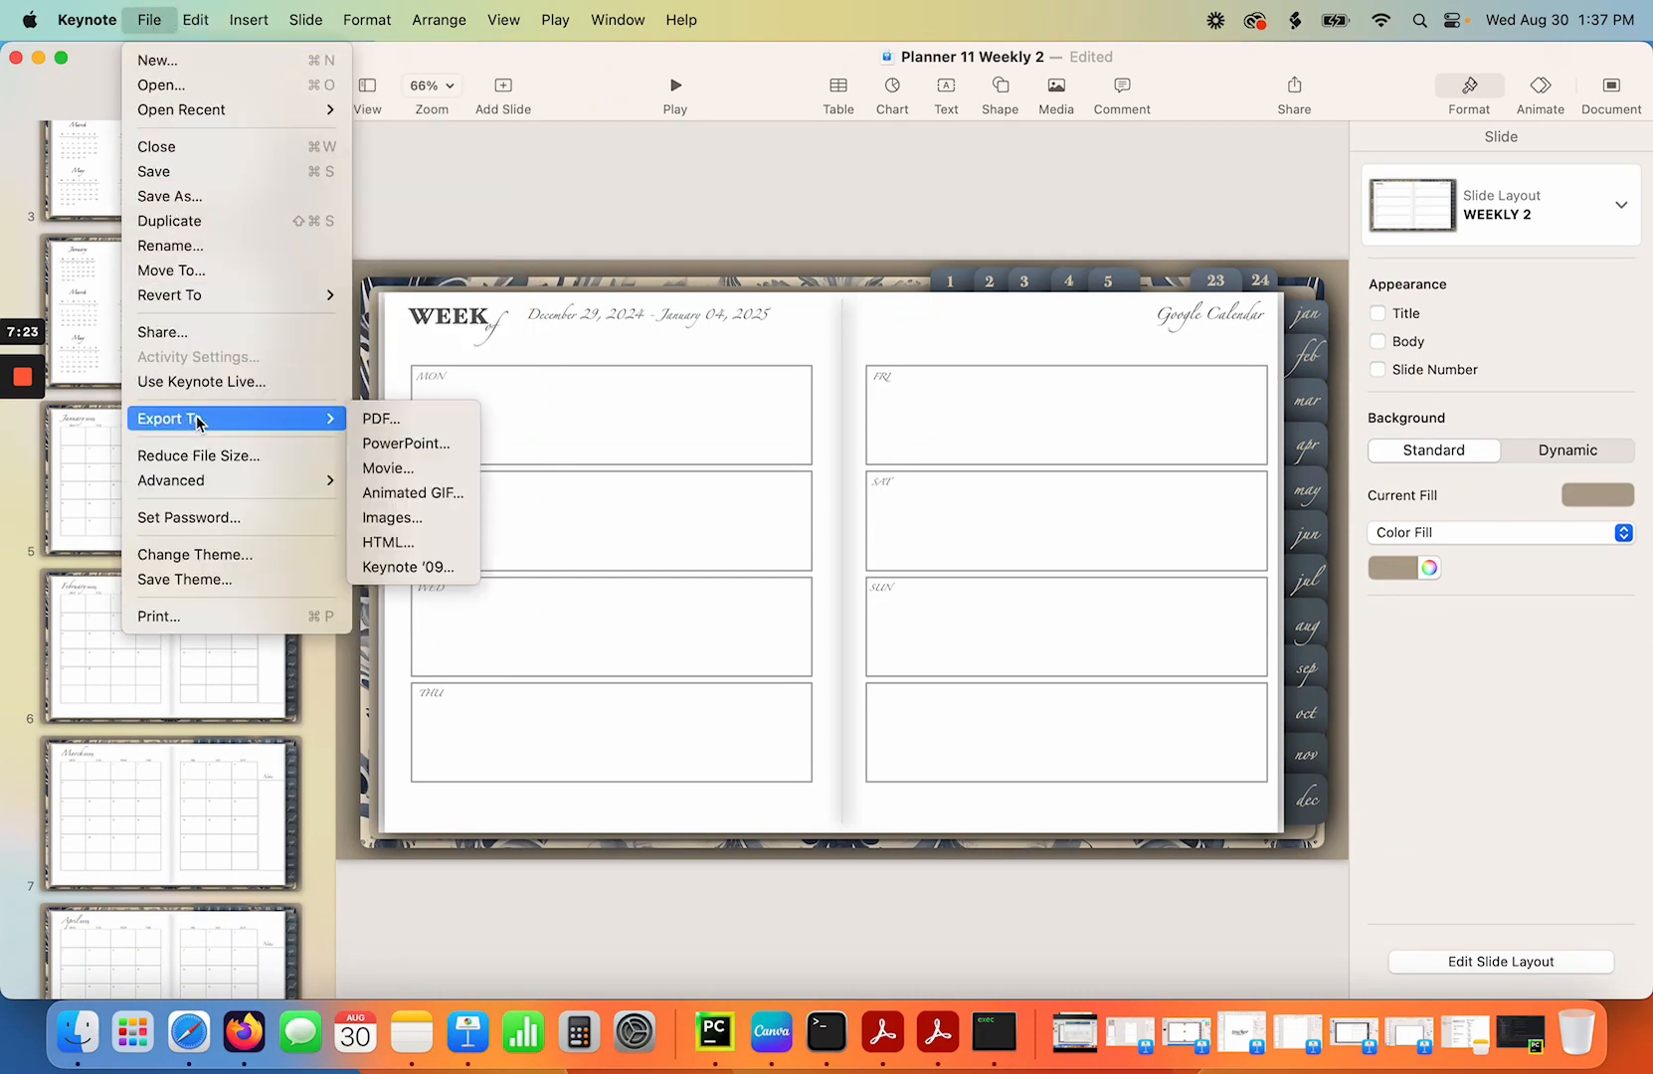
{"action": "left_click", "coordinate": [391, 419]}
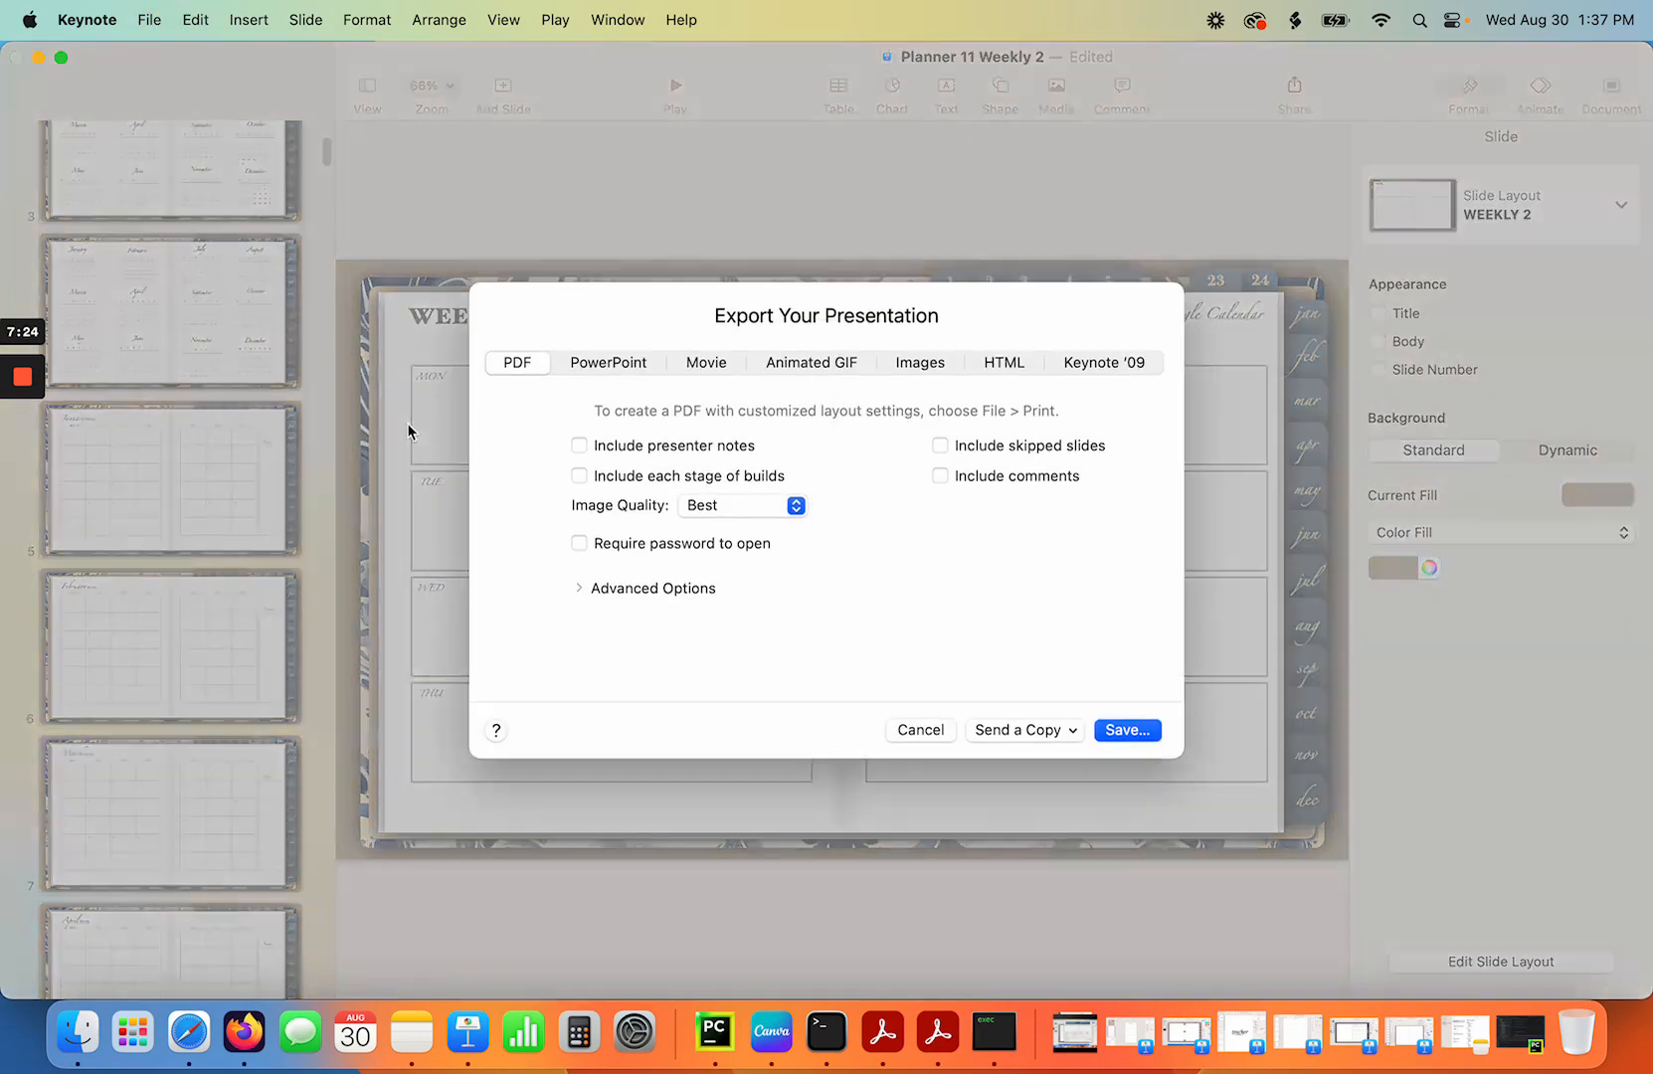
{"action": "left_click", "coordinate": [1131, 729]}
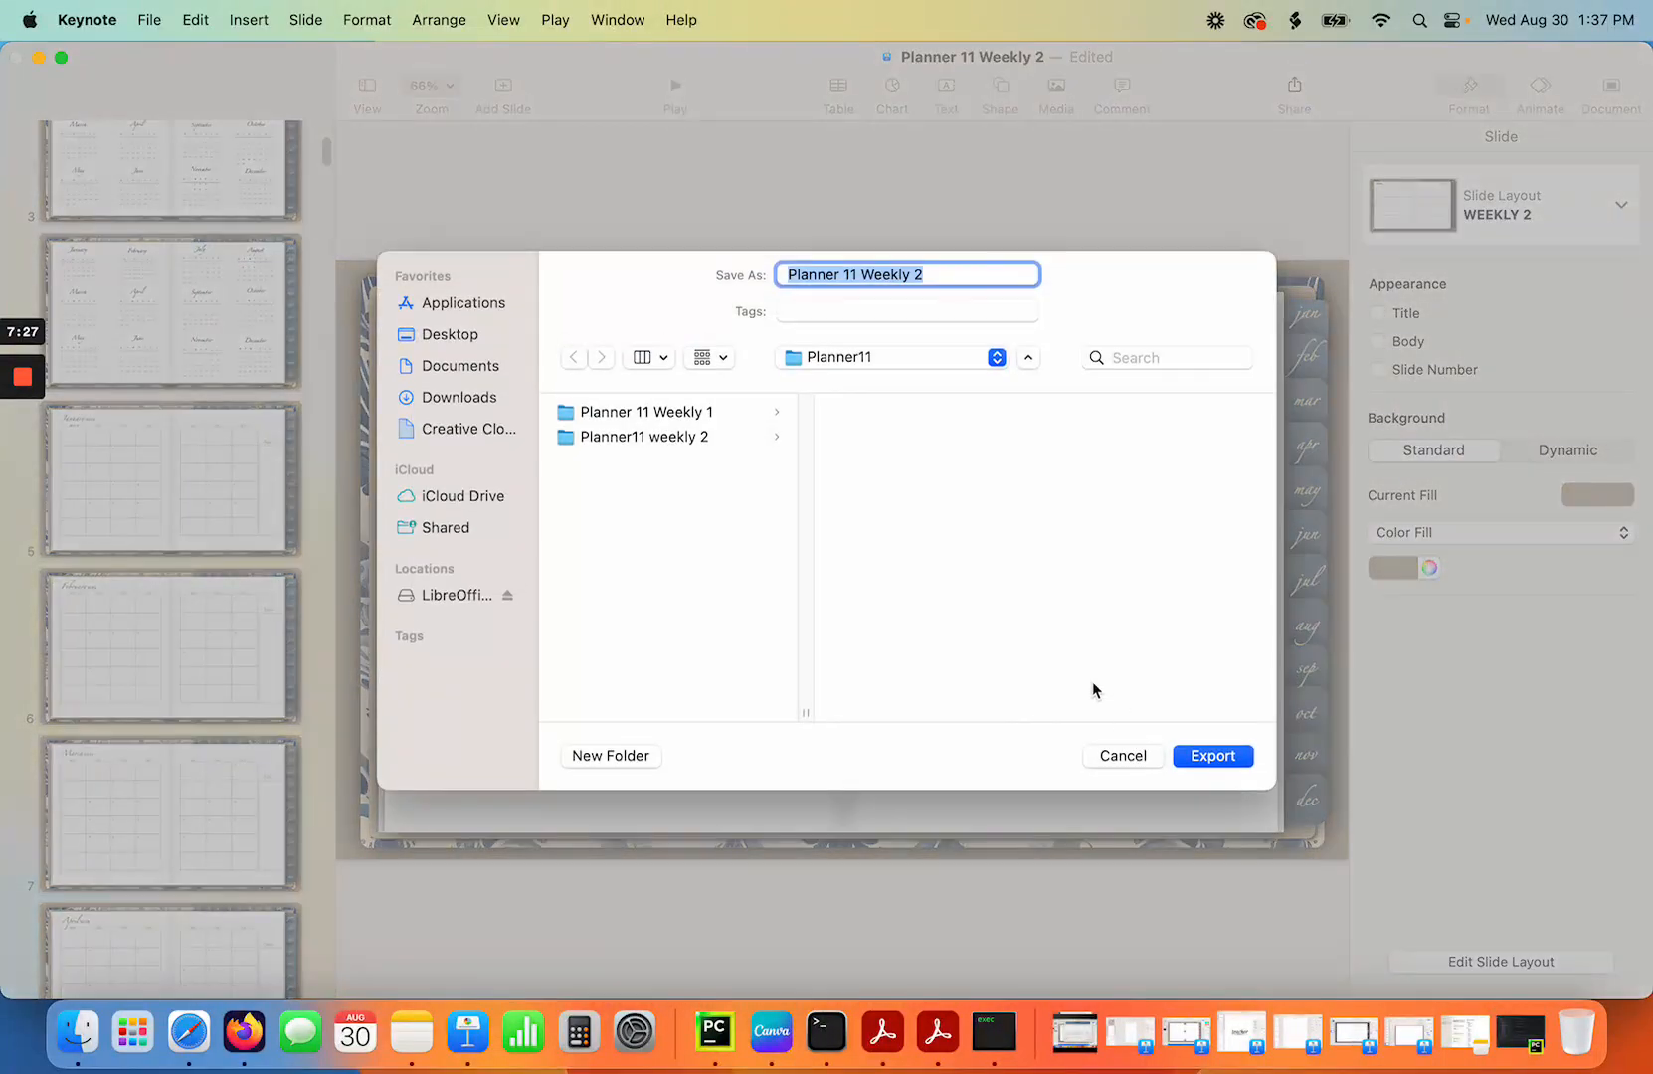
{"action": "left_click", "coordinate": [696, 435]}
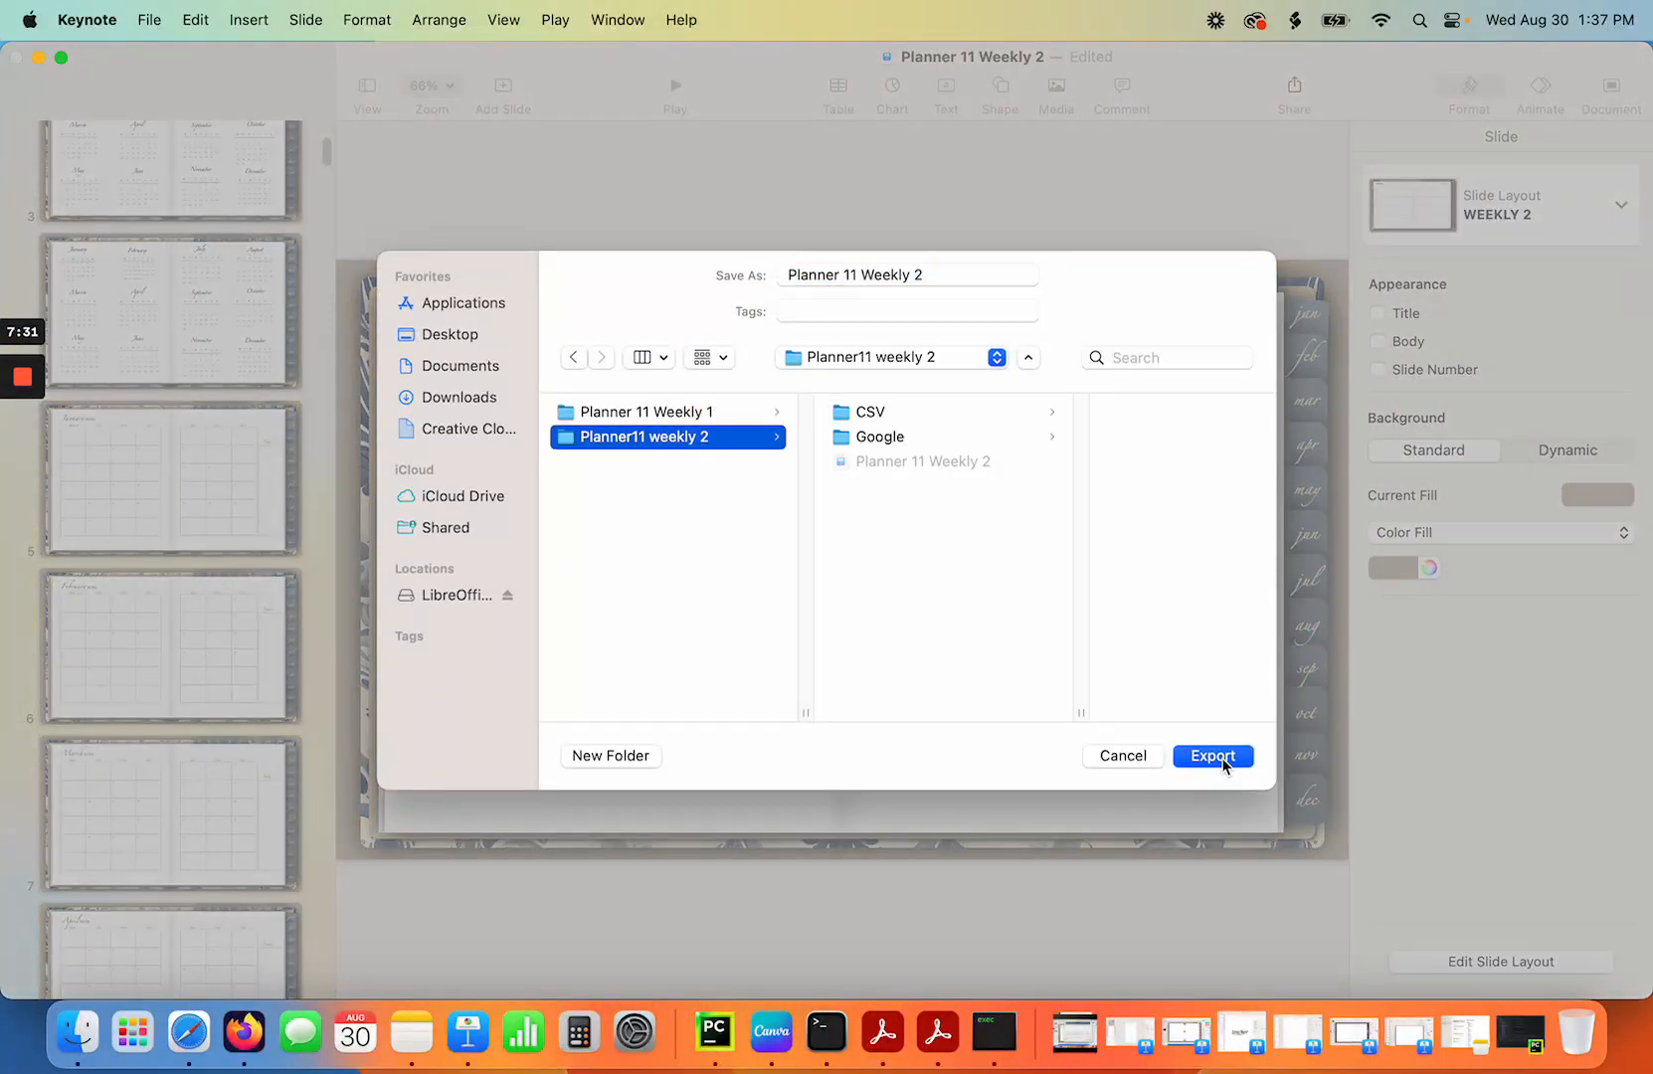
{"action": "left_click", "coordinate": [953, 271]}
{"action": "triple_click", "coordinate": [953, 271]}
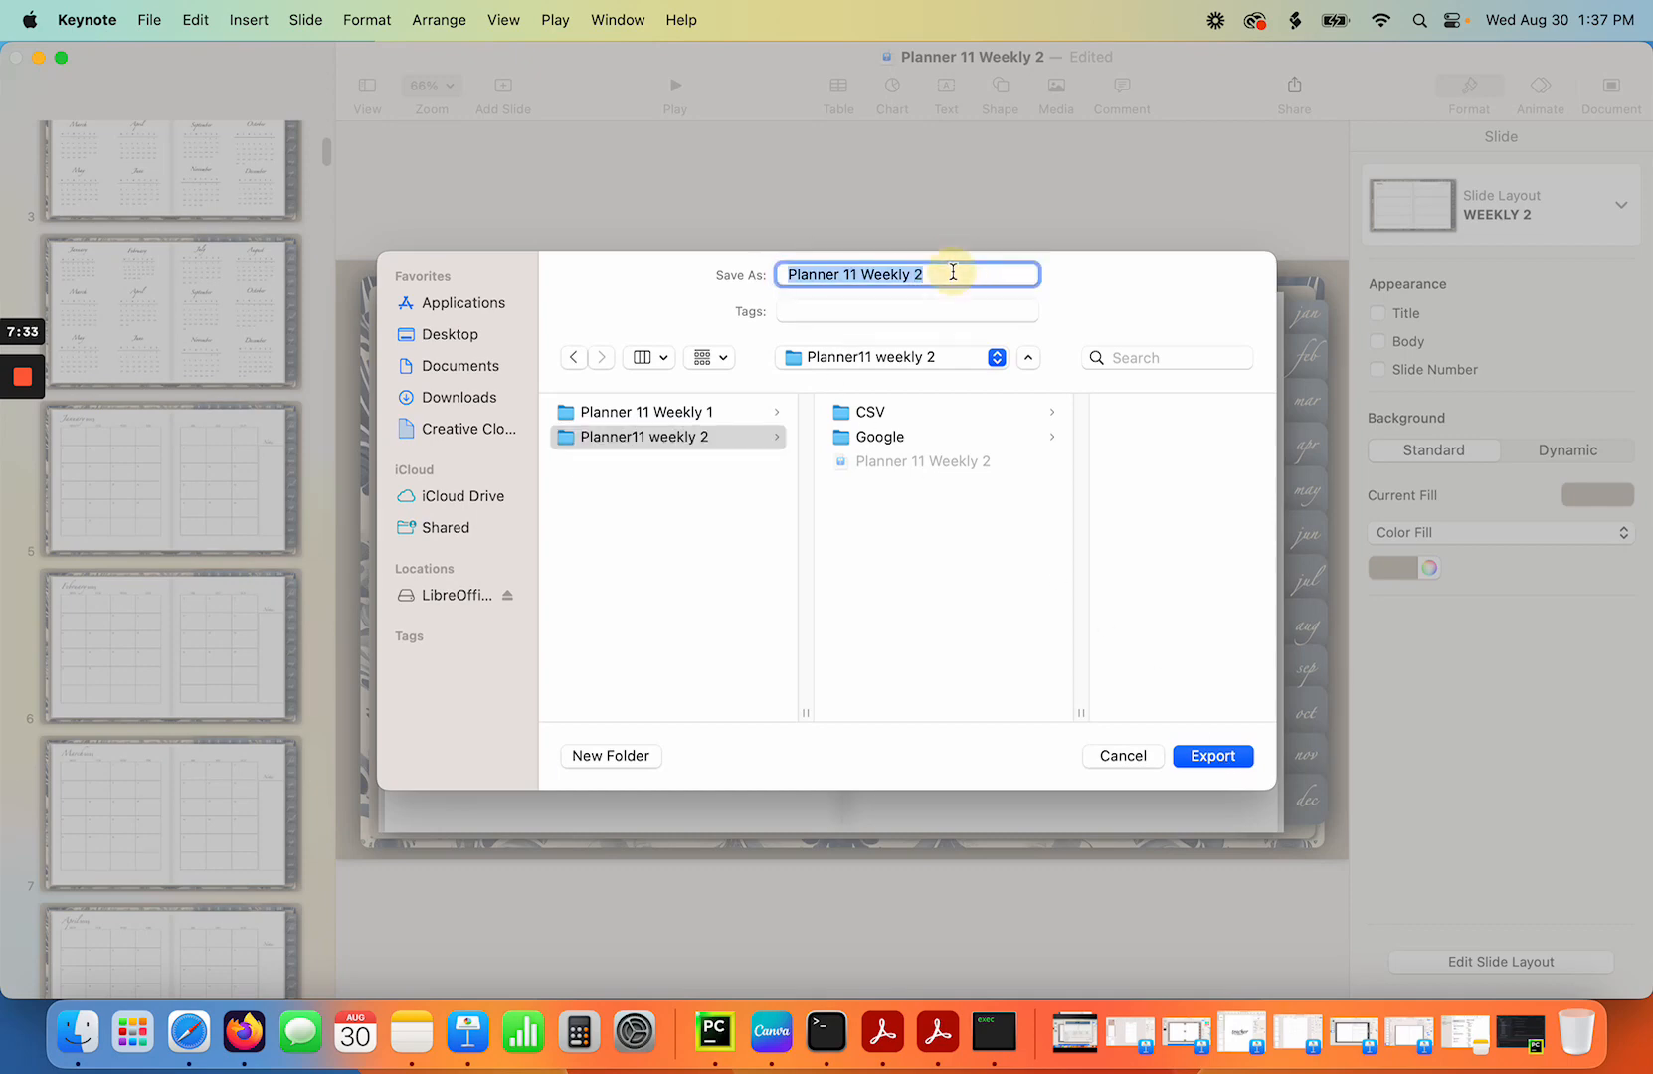
{"action": "type", "text": "1"}
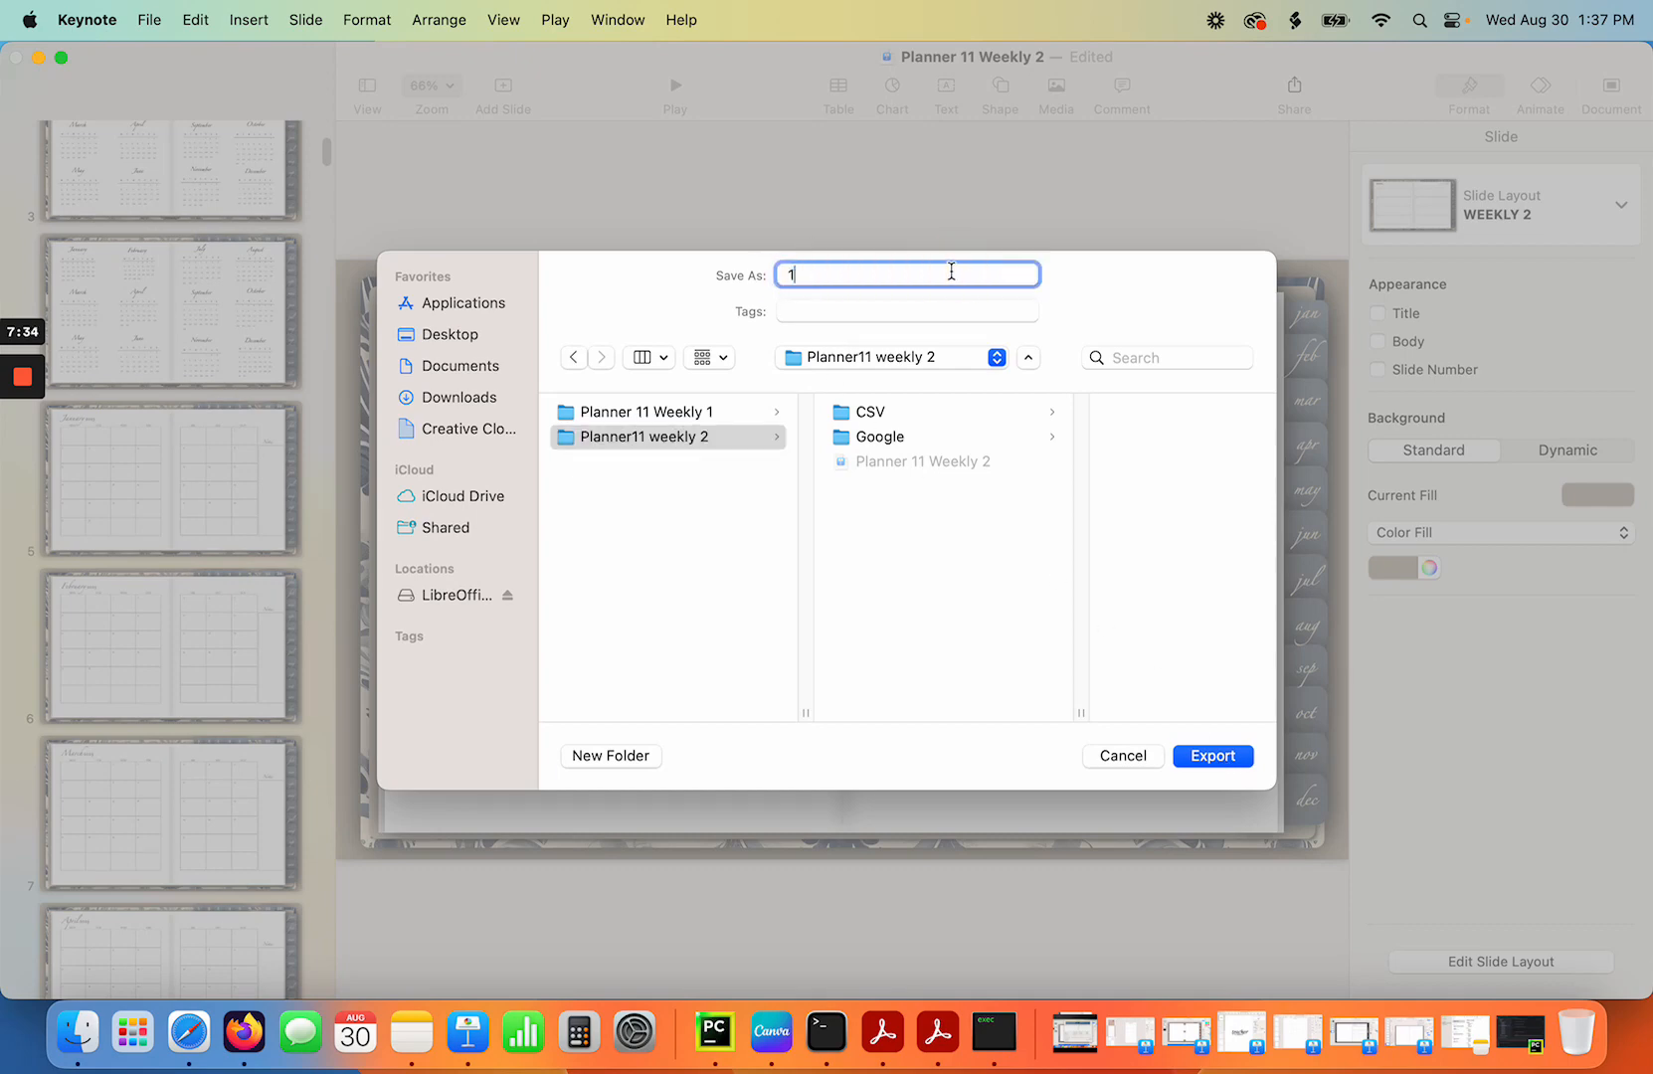
{"action": "left_click", "coordinate": [1215, 756]}
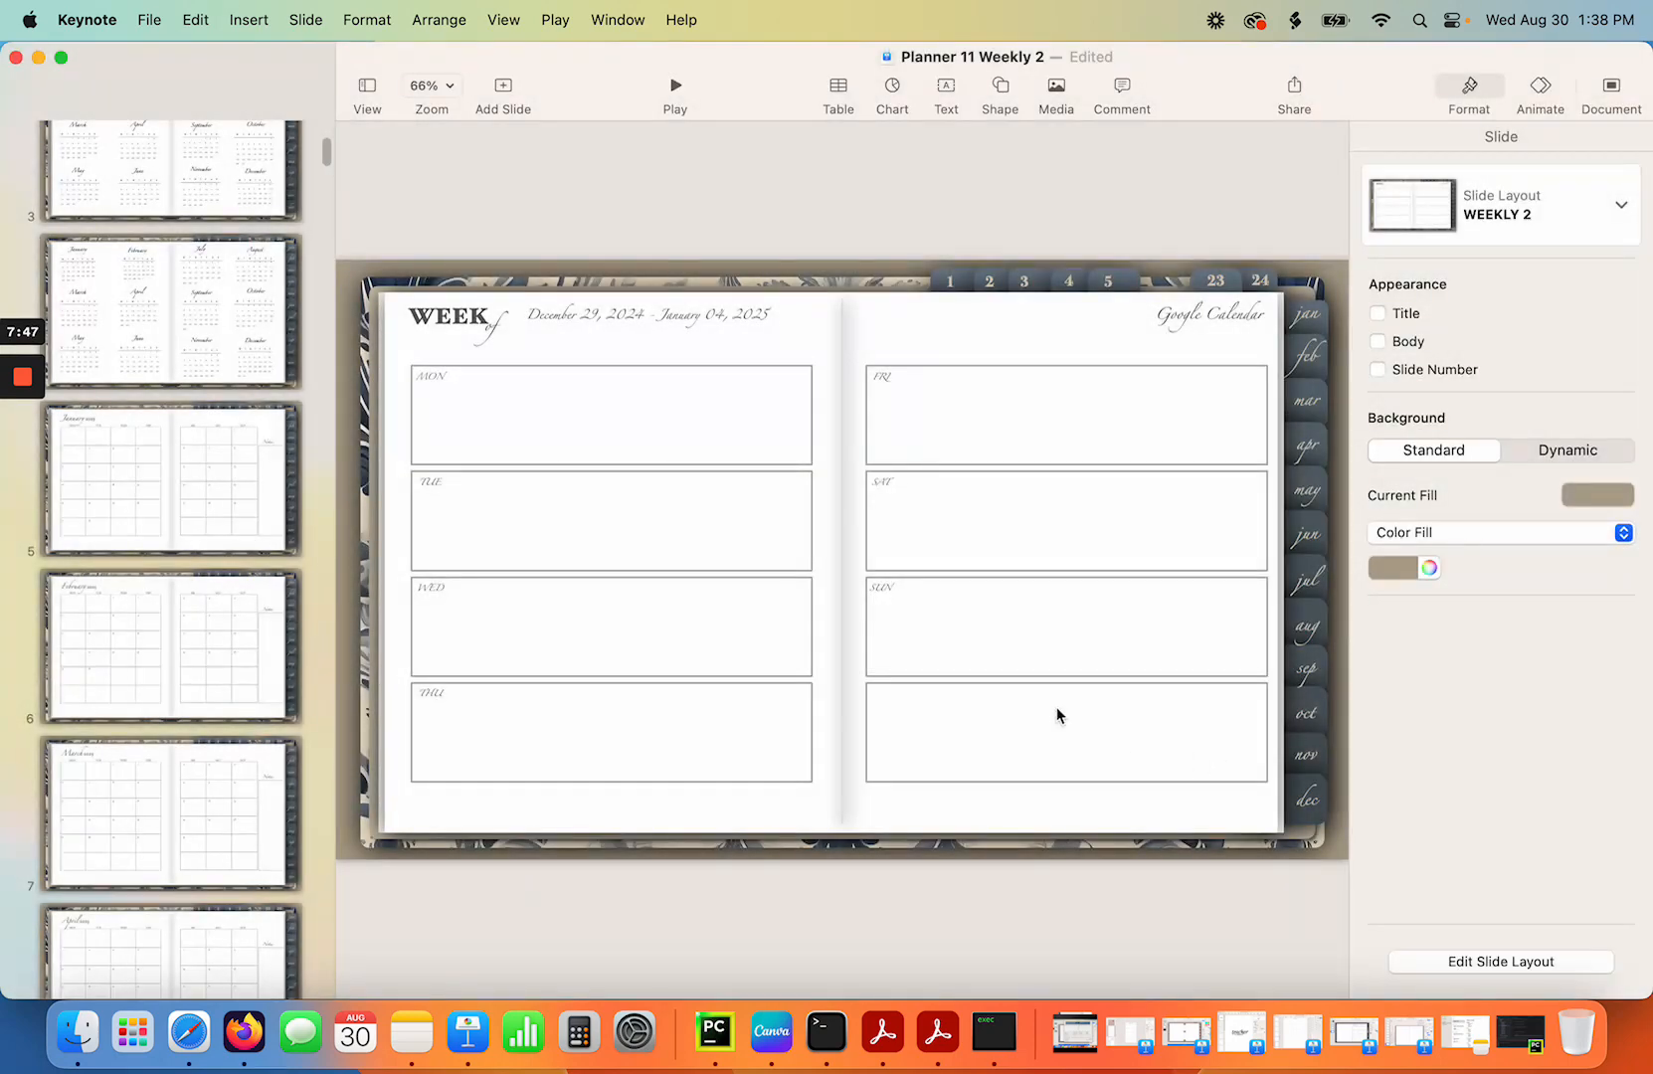
Switch to PDF Linker and add the PDF named 1 from the Planner11 weekly 2 folder.
{"action": "left_click", "coordinate": [38, 59]}
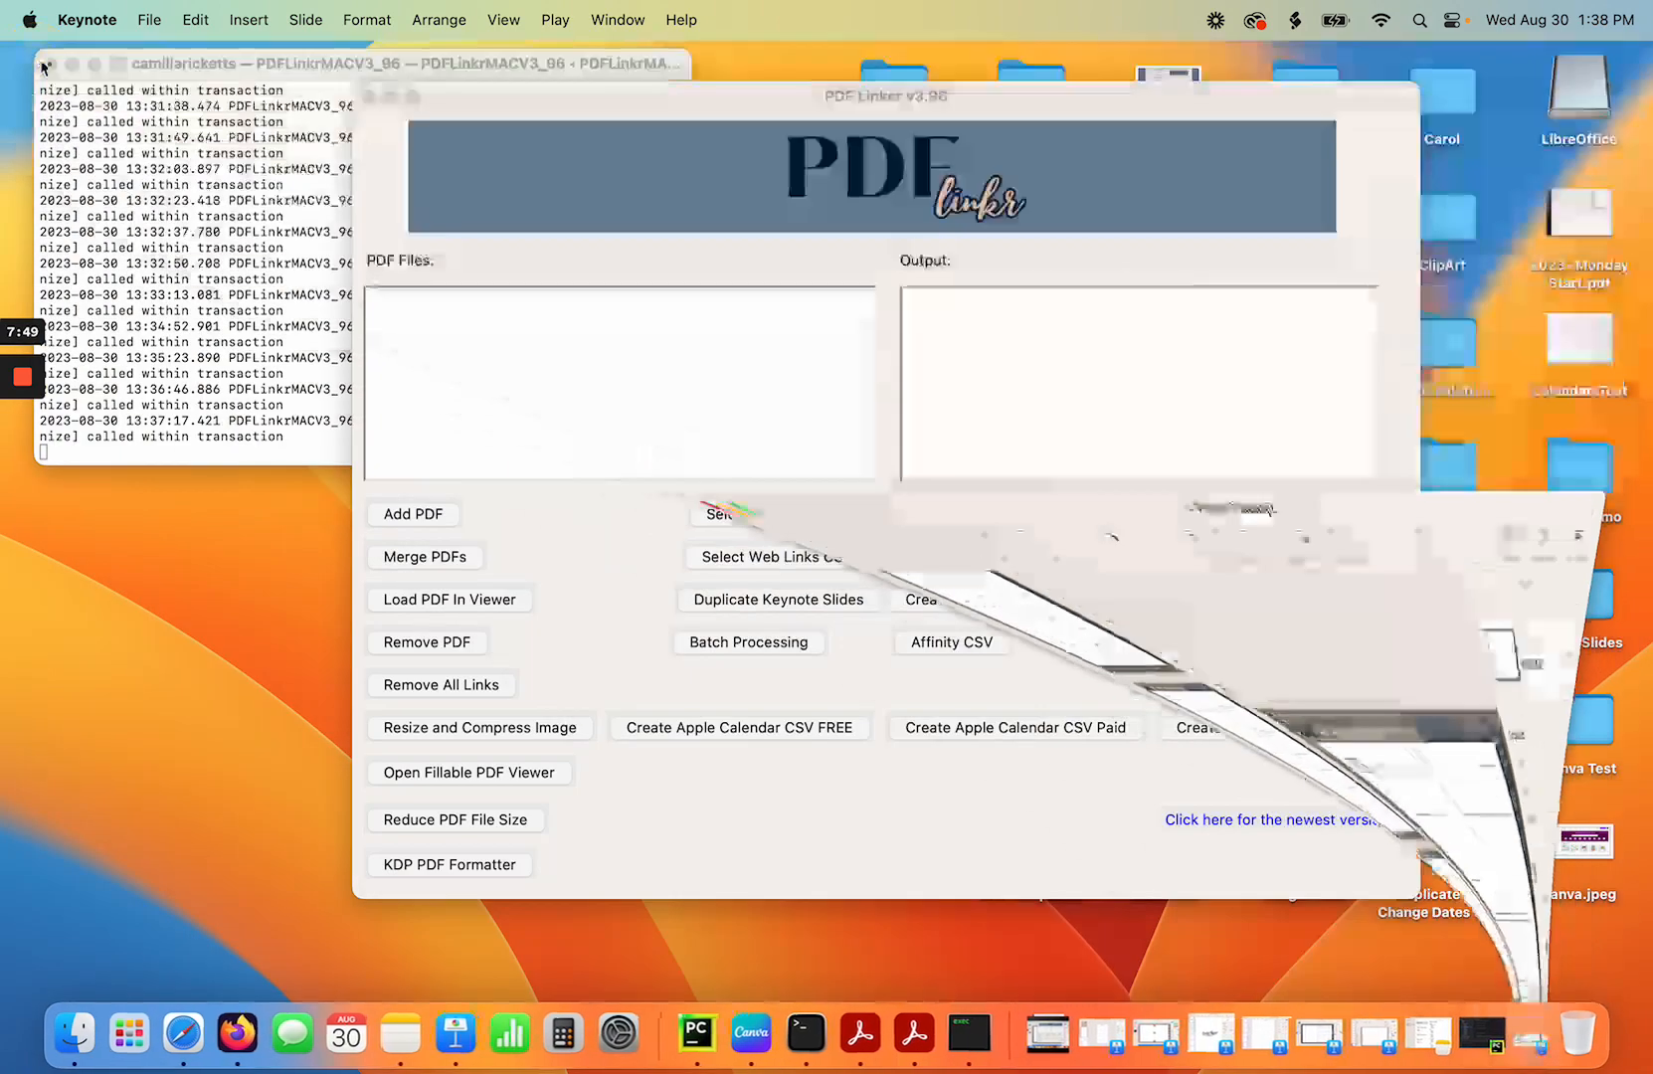
{"action": "left_click_drag", "start_coordinate": [502, 96], "coordinate": [247, 52]}
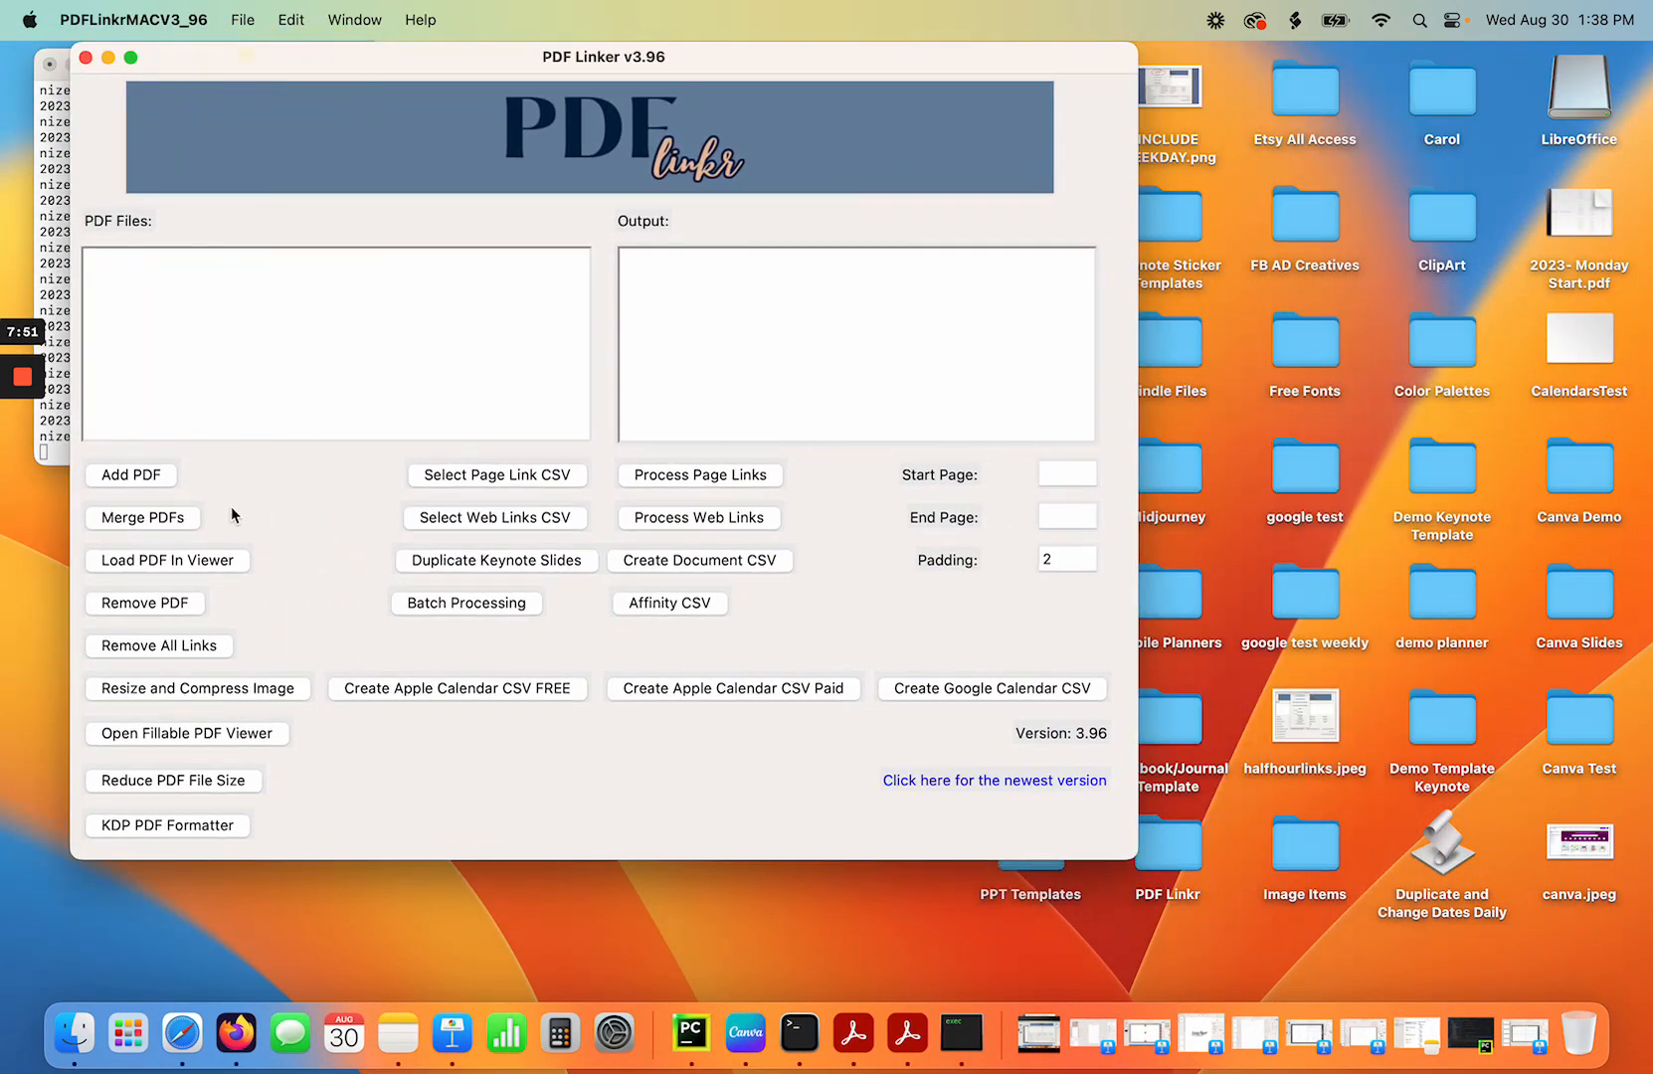
{"action": "left_click", "coordinate": [148, 482]}
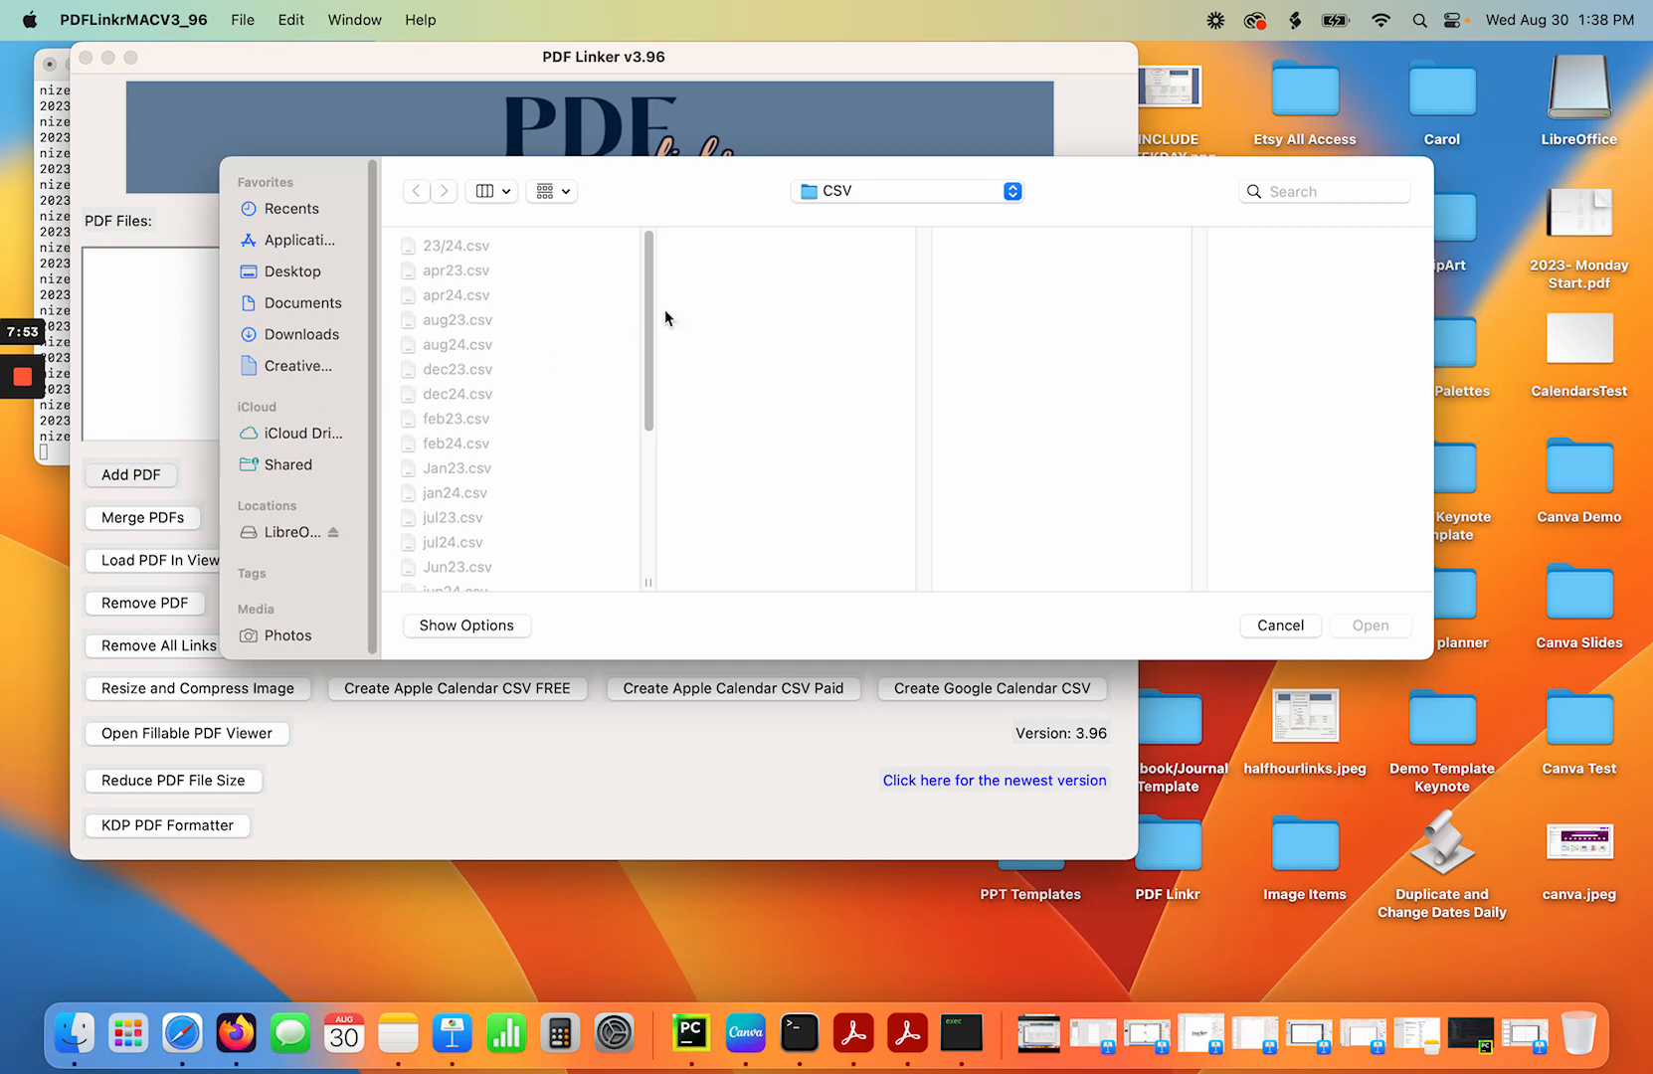
{"action": "left_click", "coordinate": [890, 199]}
{"action": "left_click", "coordinate": [888, 218]}
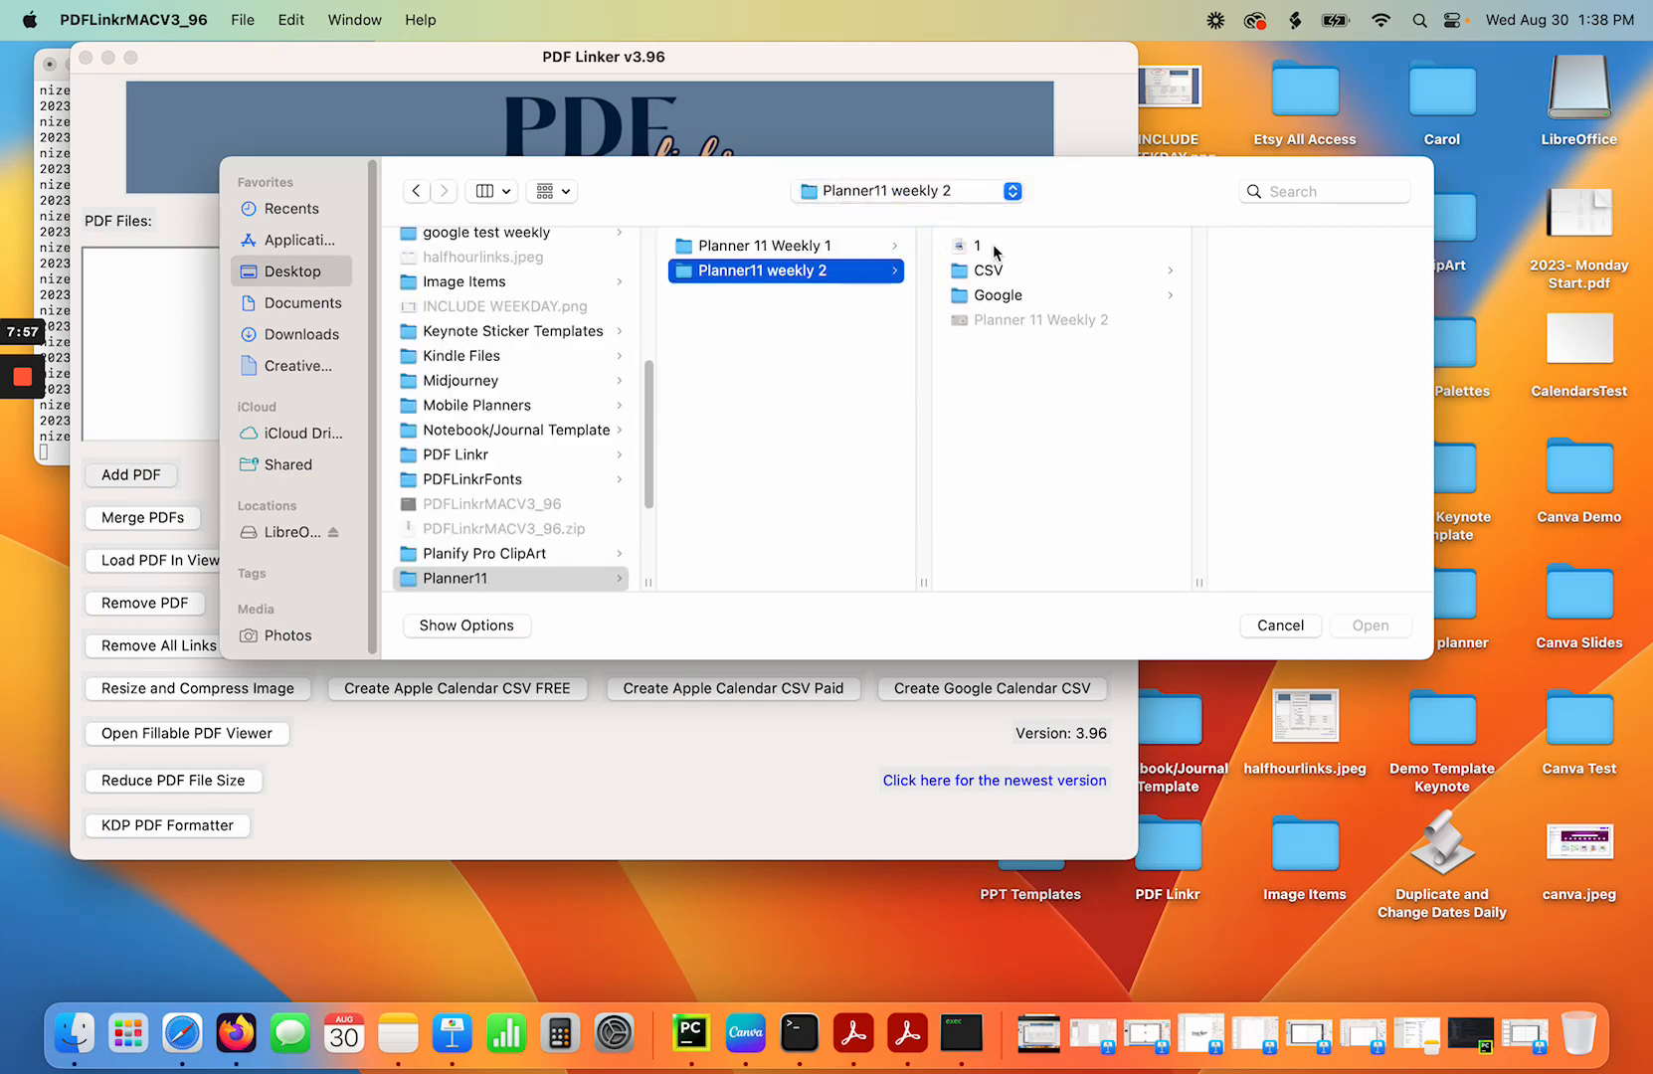
{"action": "left_click", "coordinate": [992, 248]}
{"action": "double_click", "coordinate": [992, 249]}
Load 1.pdf in the viewer and set the area around the Welcome Page label on page 1 as the link area.
{"action": "left_click", "coordinate": [557, 259]}
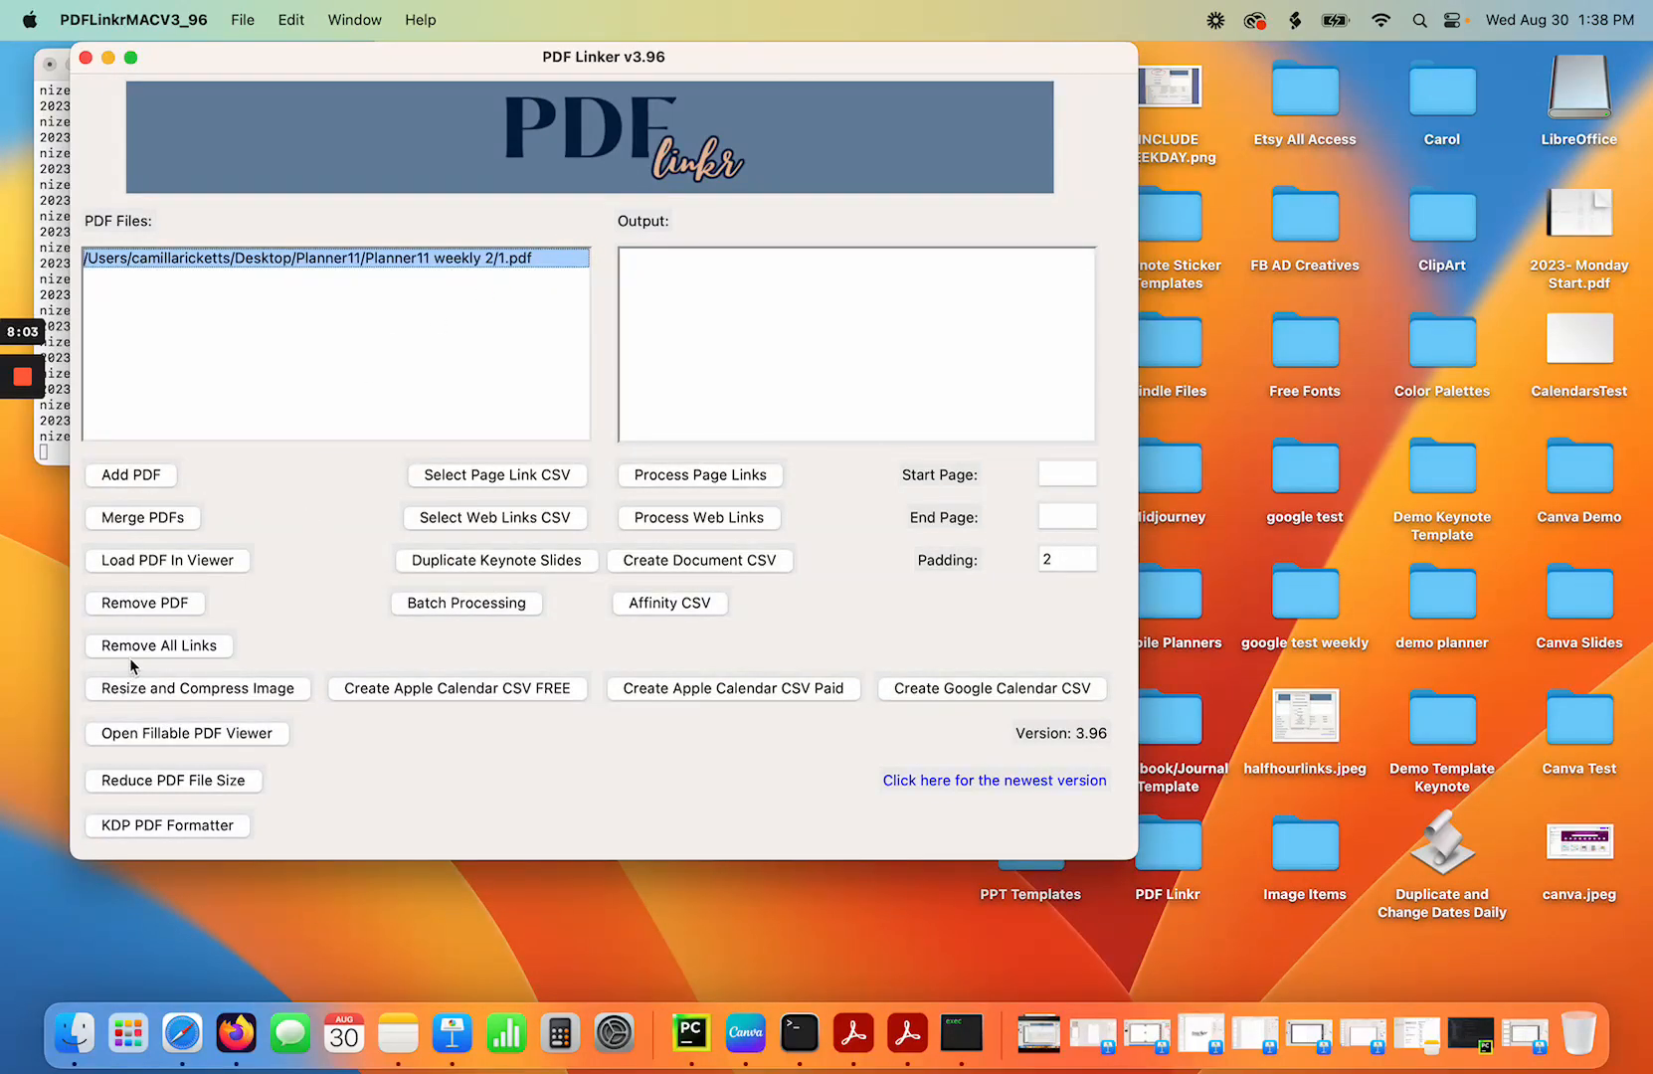
{"action": "left_click", "coordinate": [150, 561]}
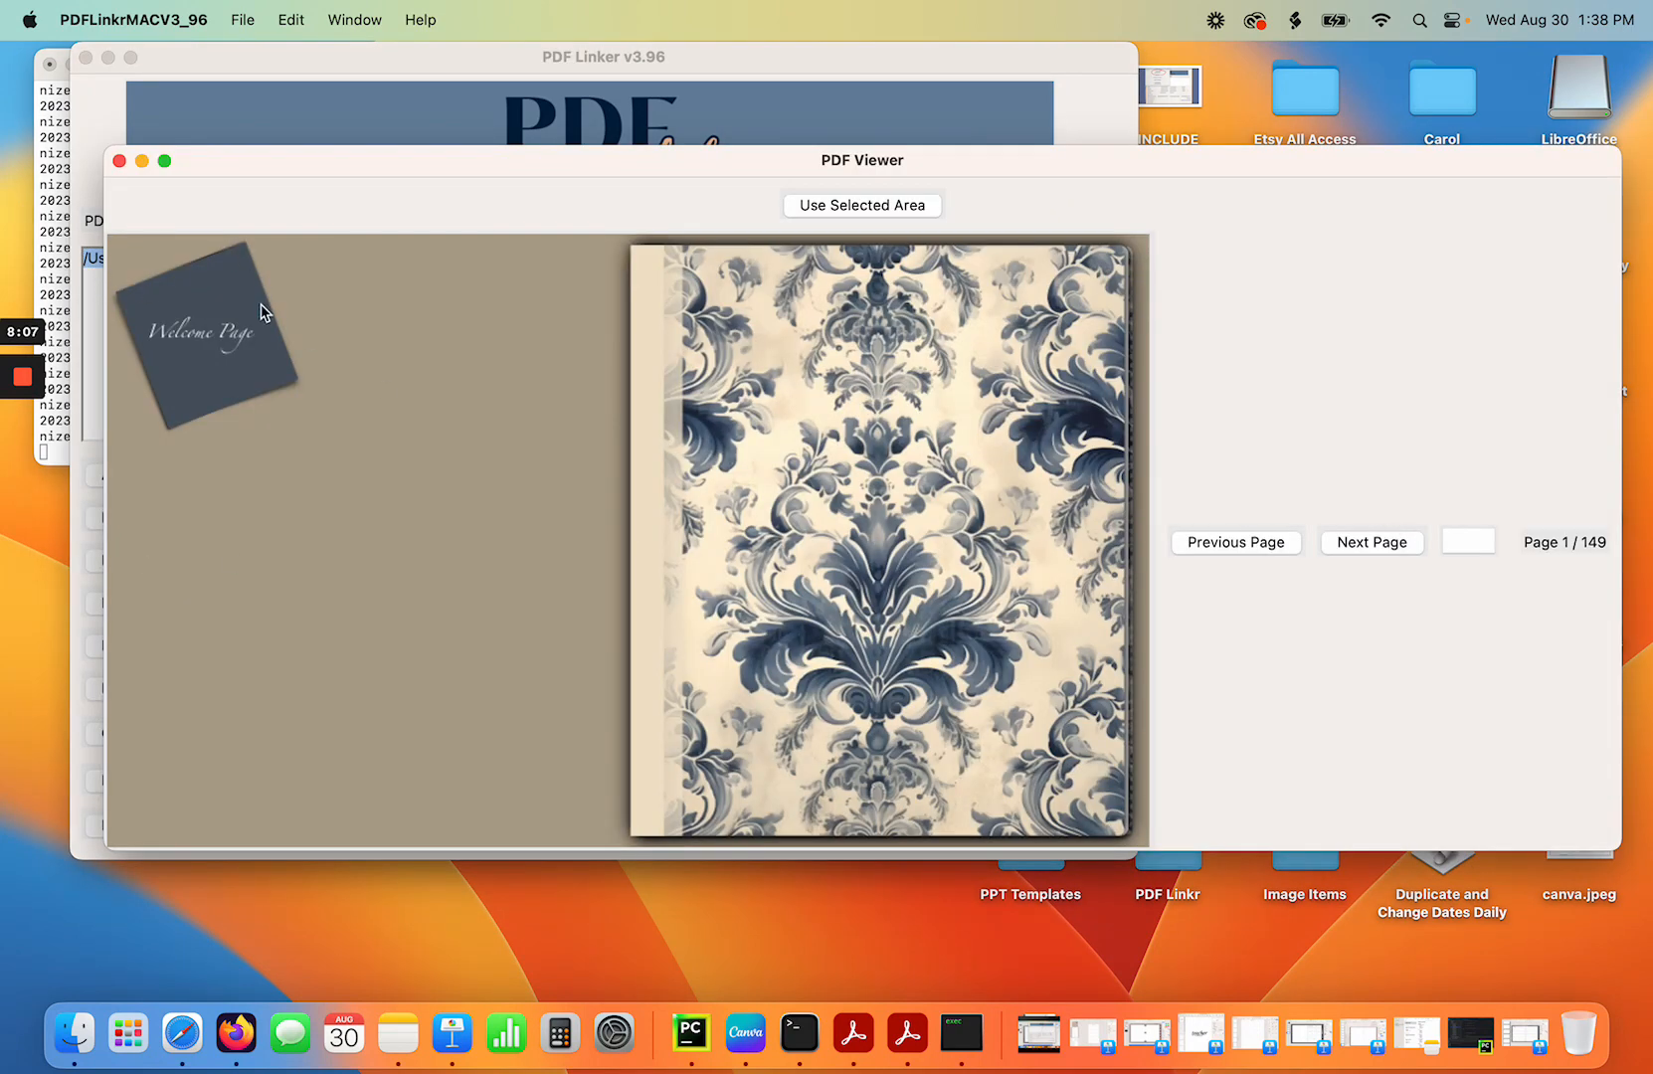
{"action": "left_click_drag", "start_coordinate": [123, 295], "coordinate": [287, 383]}
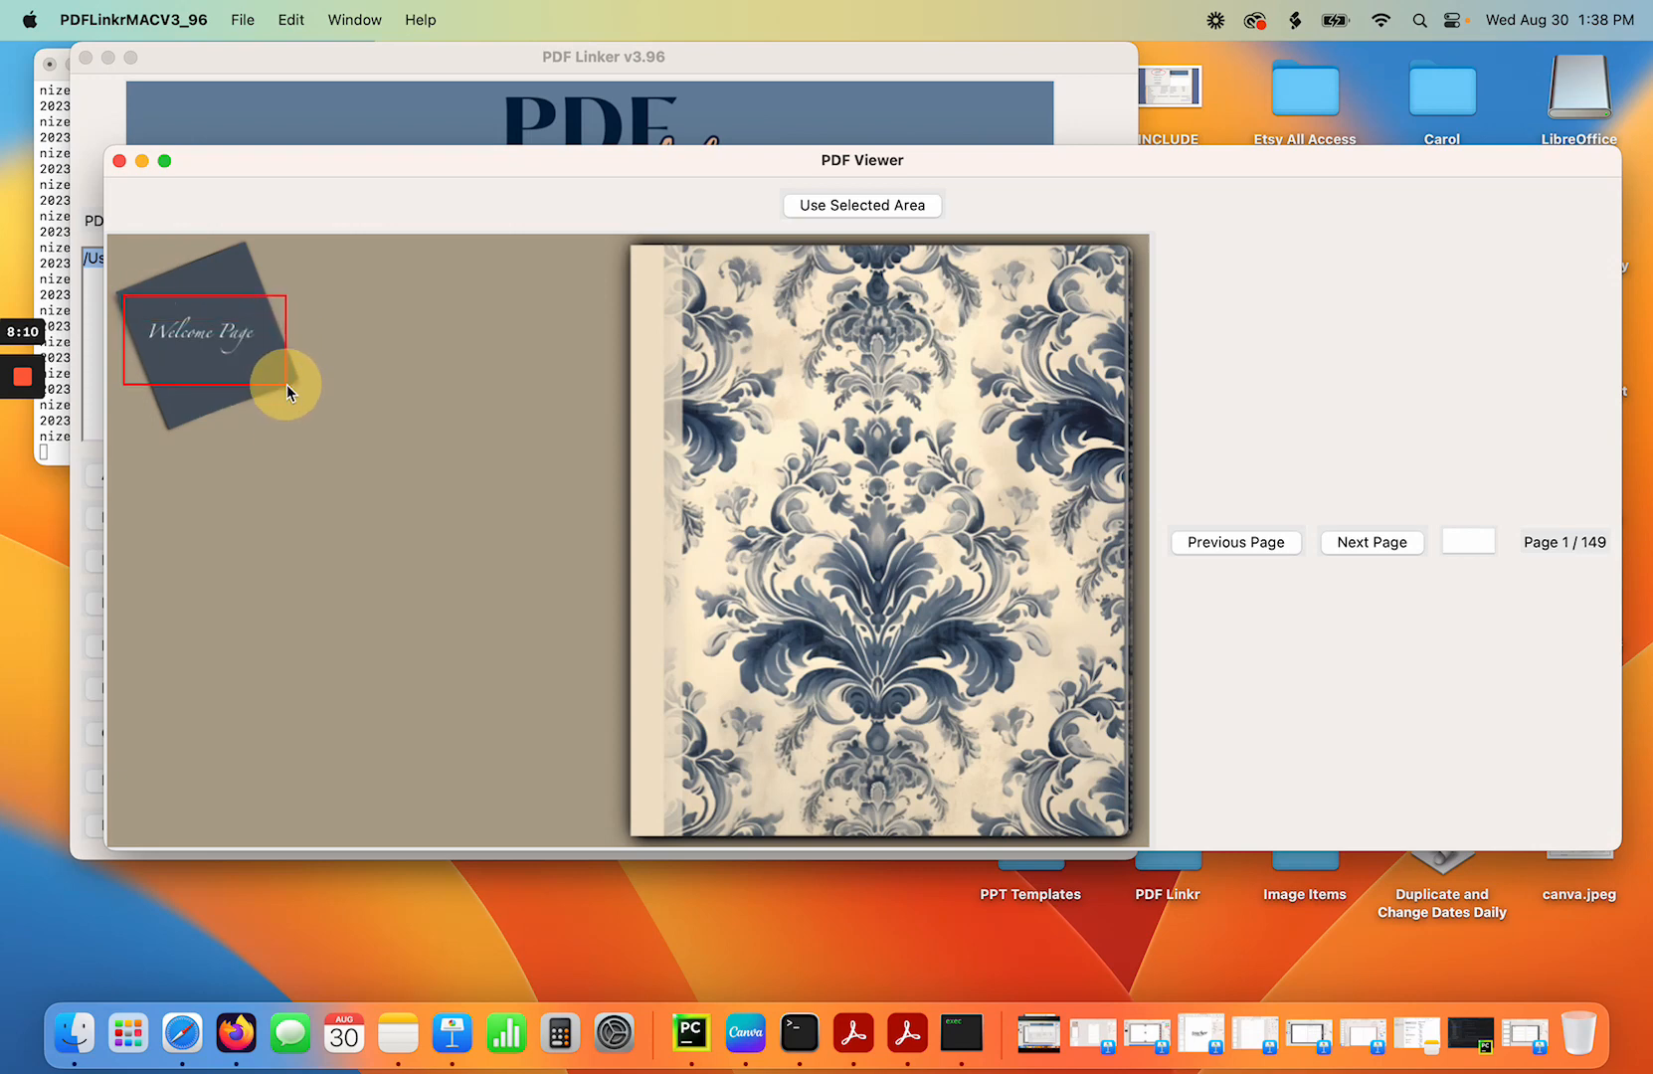
{"action": "left_click", "coordinate": [907, 209]}
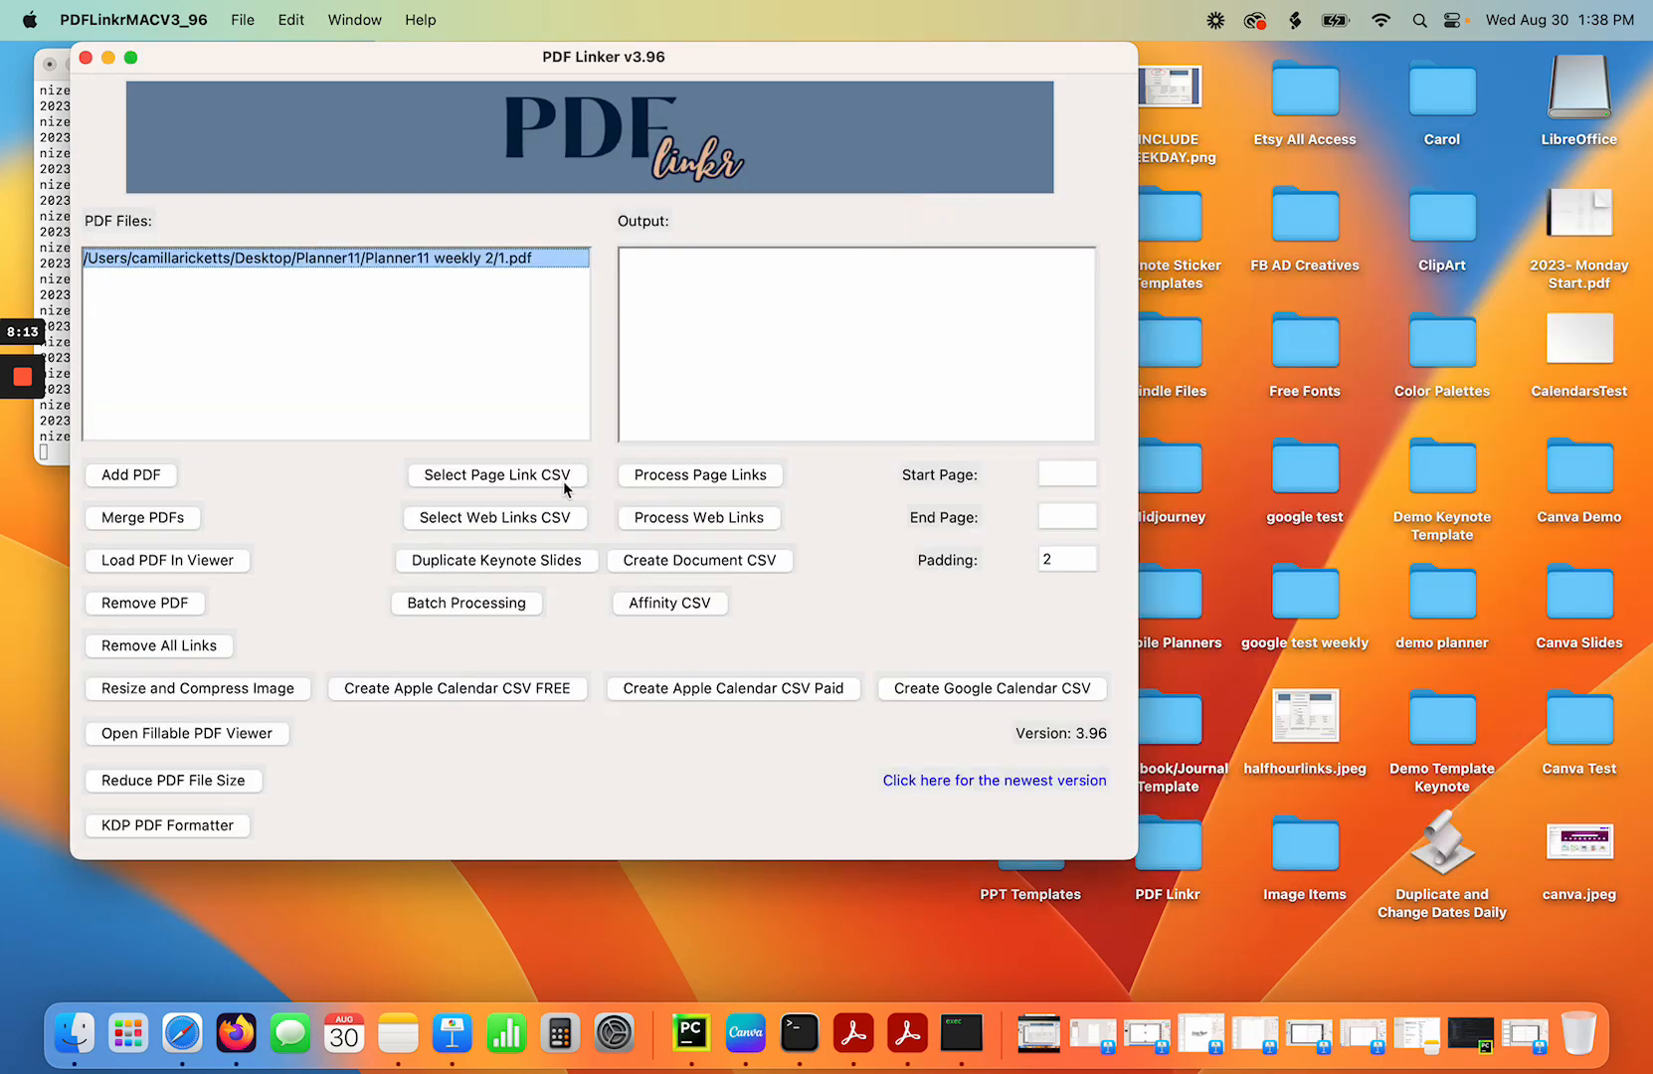
Set both the start page and the end page to 1.
{"action": "left_click", "coordinate": [1042, 474]}
{"action": "type", "text": "1"}
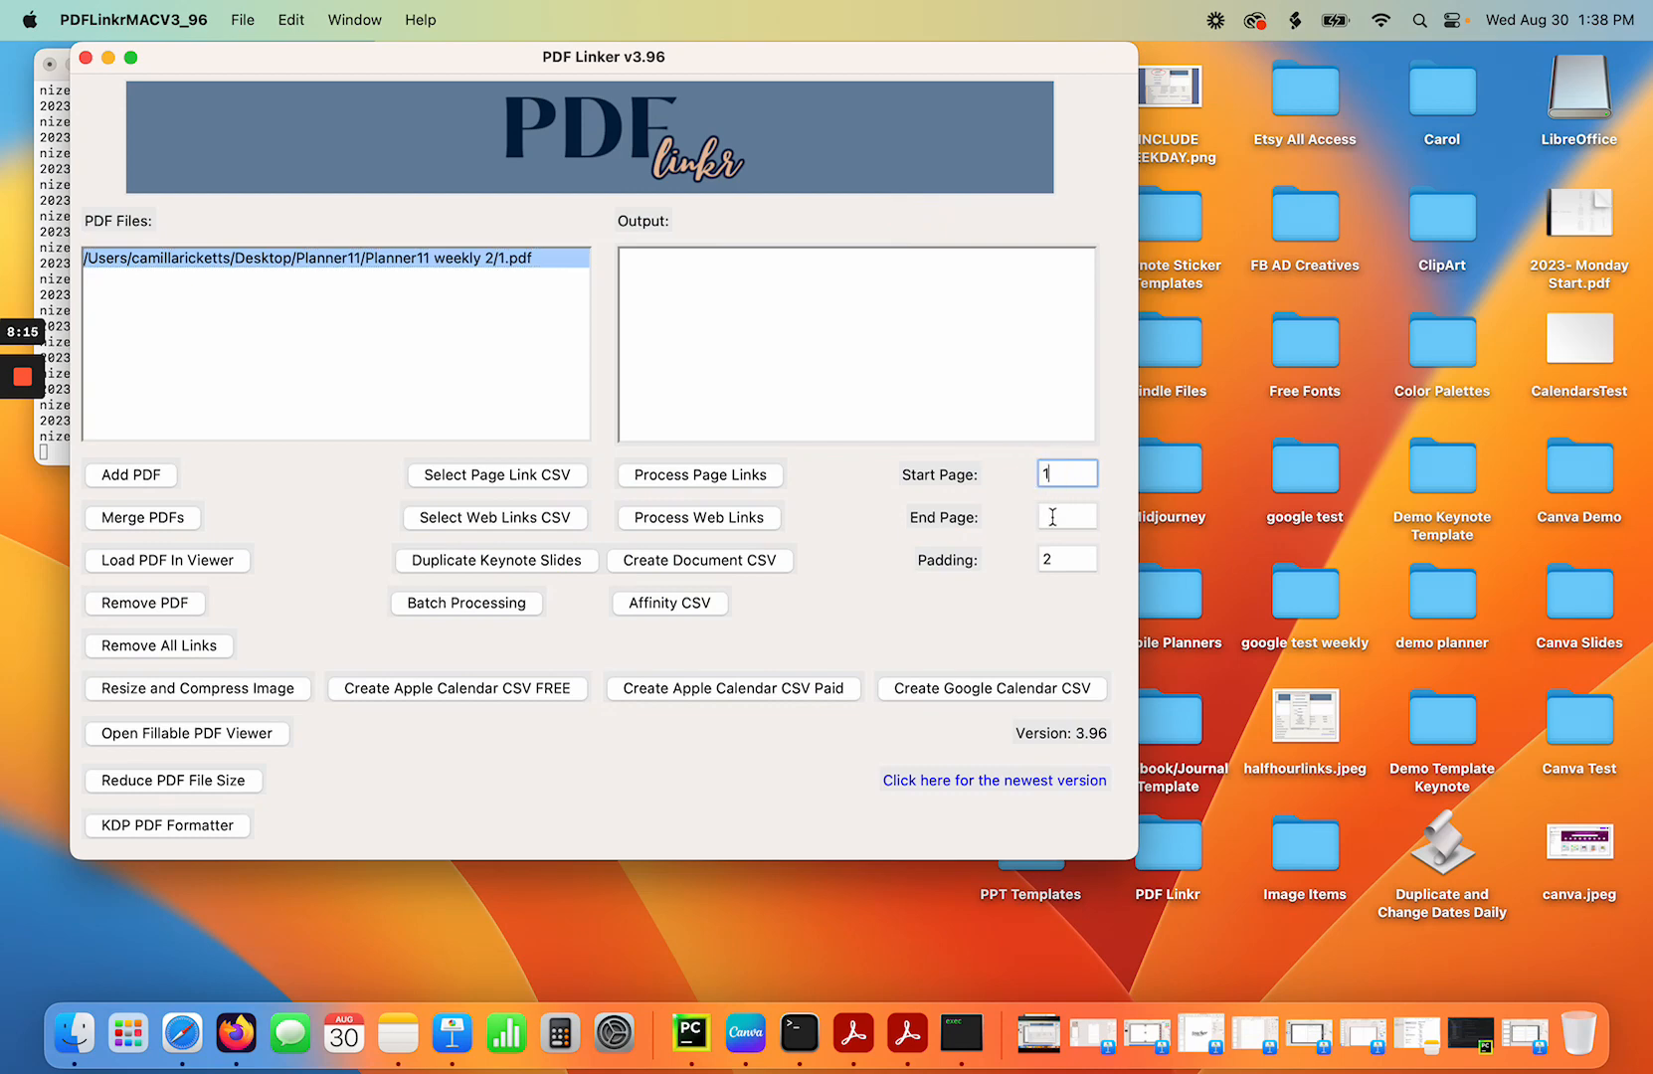
{"action": "left_click", "coordinate": [1052, 517]}
{"action": "type", "text": "1"}
Choose page1.csv from the CSV folder as the page link CSV and process the page links.
{"action": "left_click", "coordinate": [552, 487]}
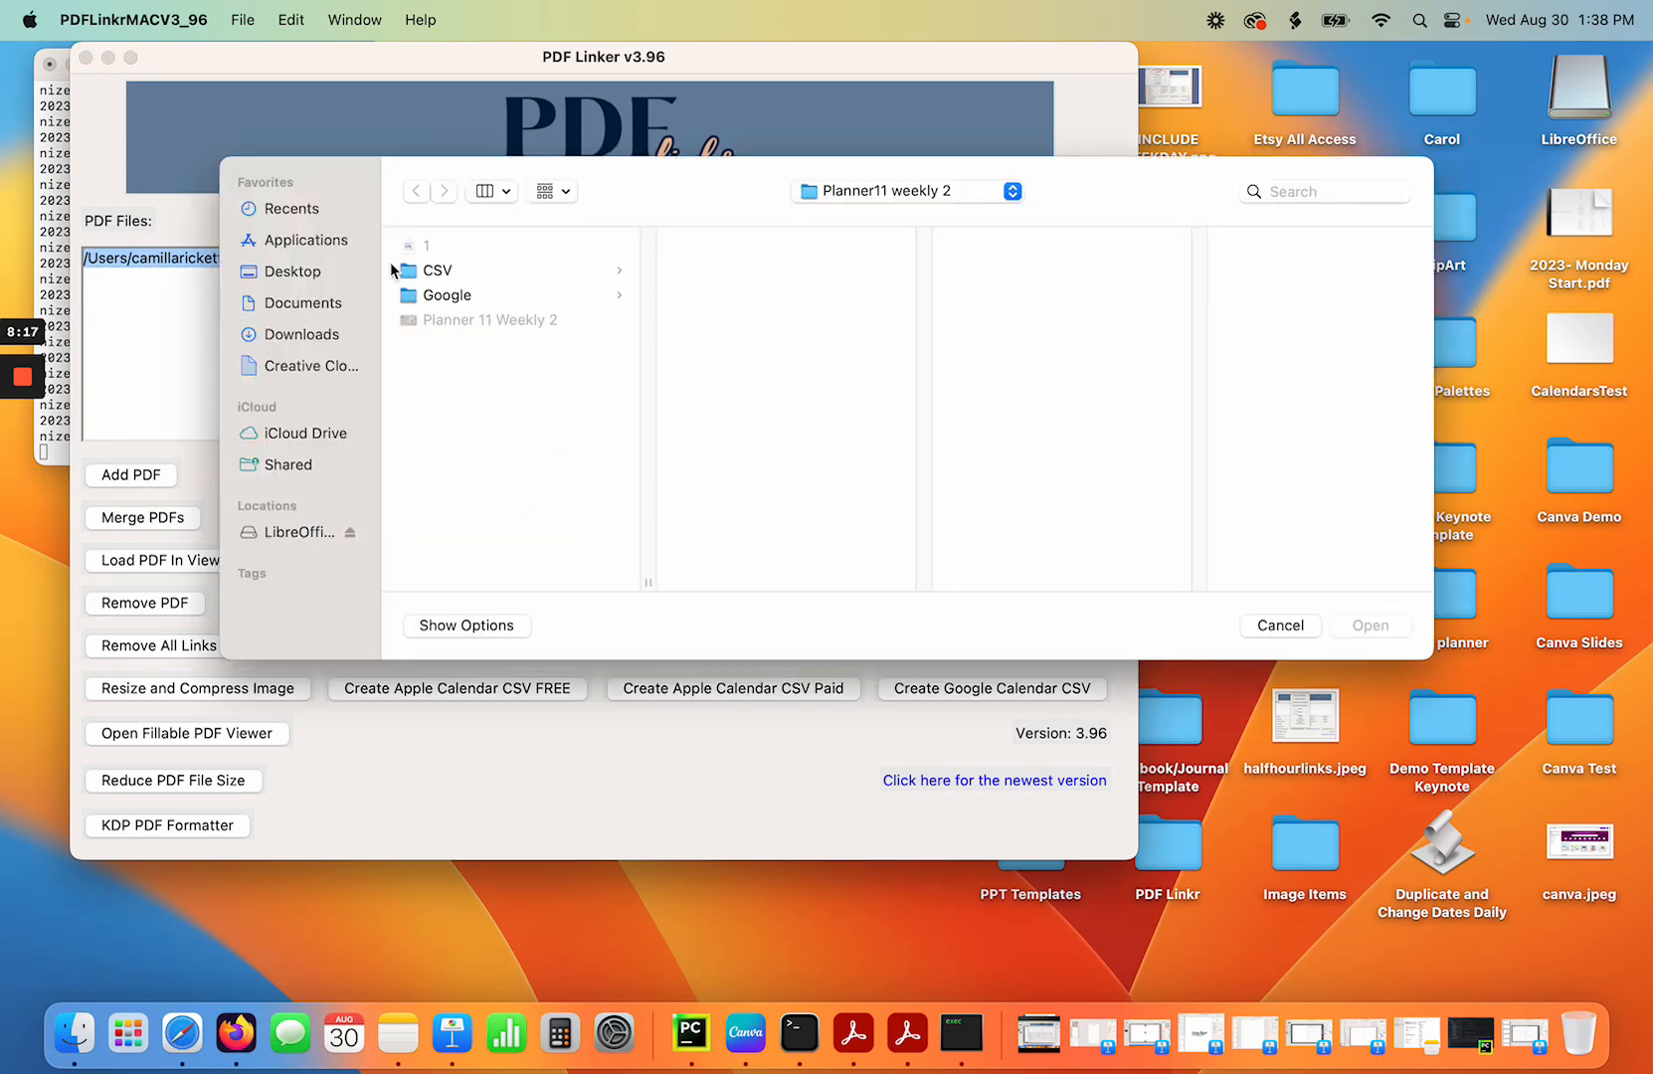
{"action": "left_click", "coordinate": [394, 270]}
{"action": "scroll", "coordinate": [795, 378], "scroll_direction": "down", "scroll_amount": 5}
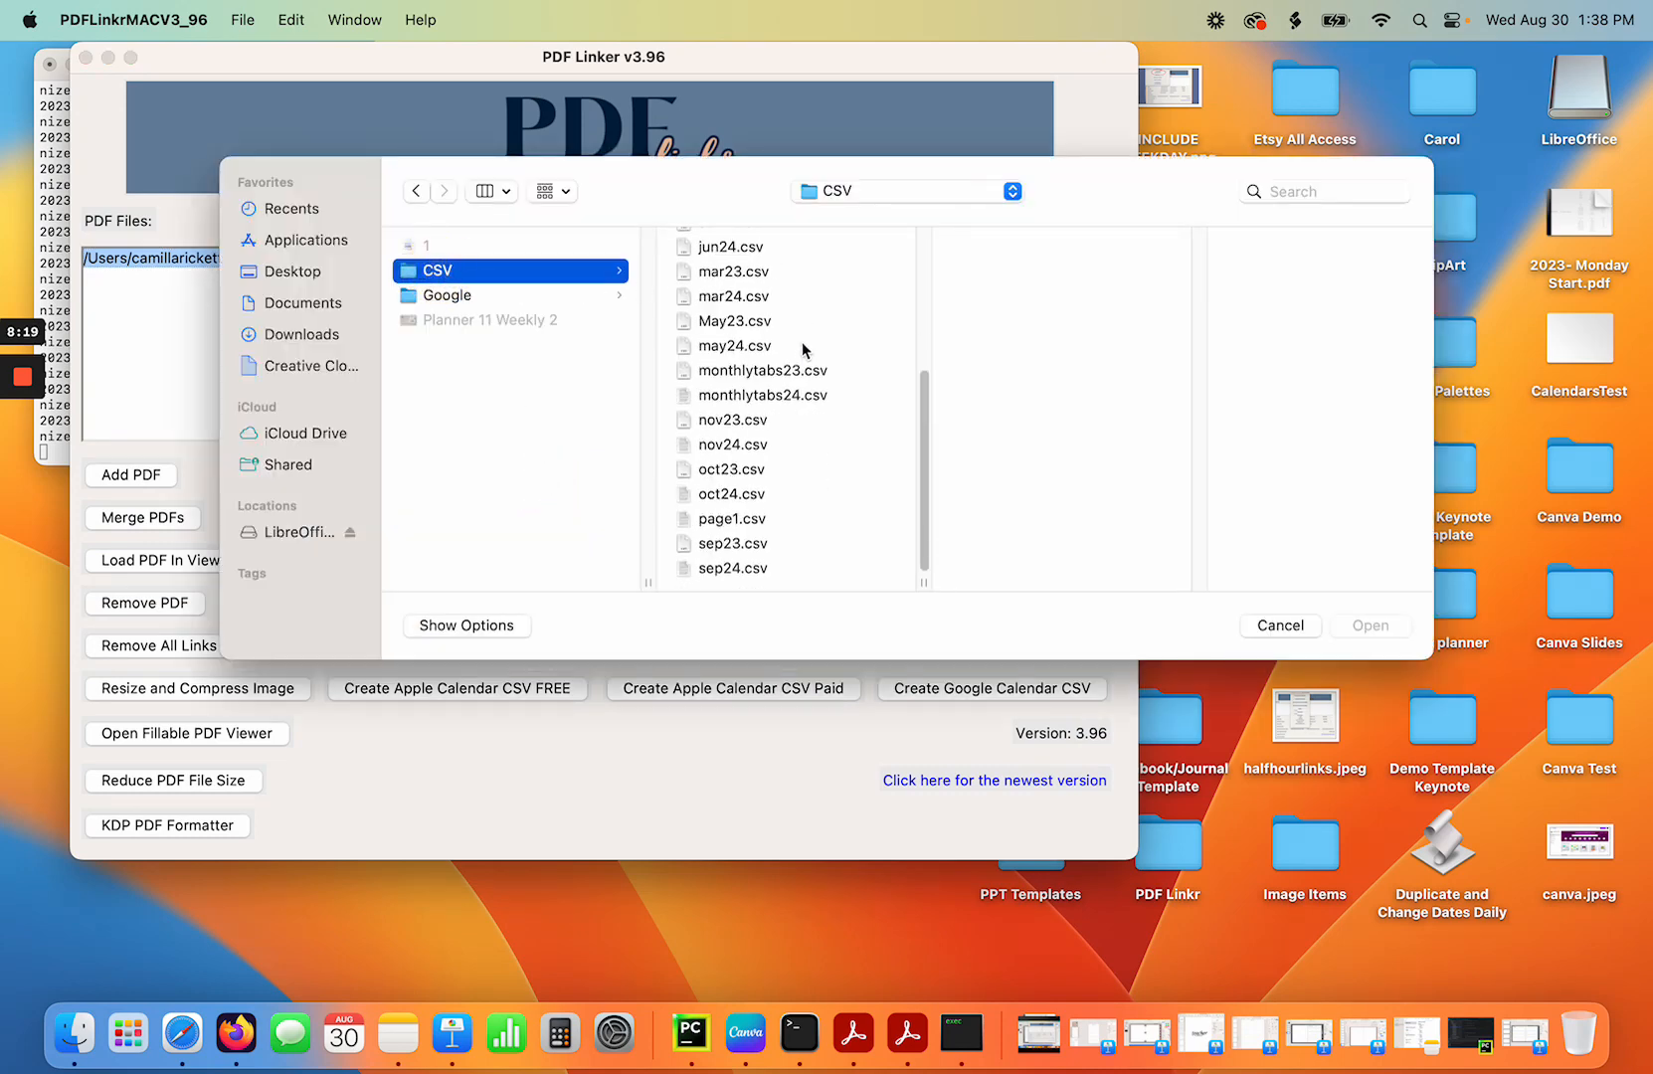
{"action": "double_click", "coordinate": [746, 518]}
{"action": "left_click", "coordinate": [693, 482]}
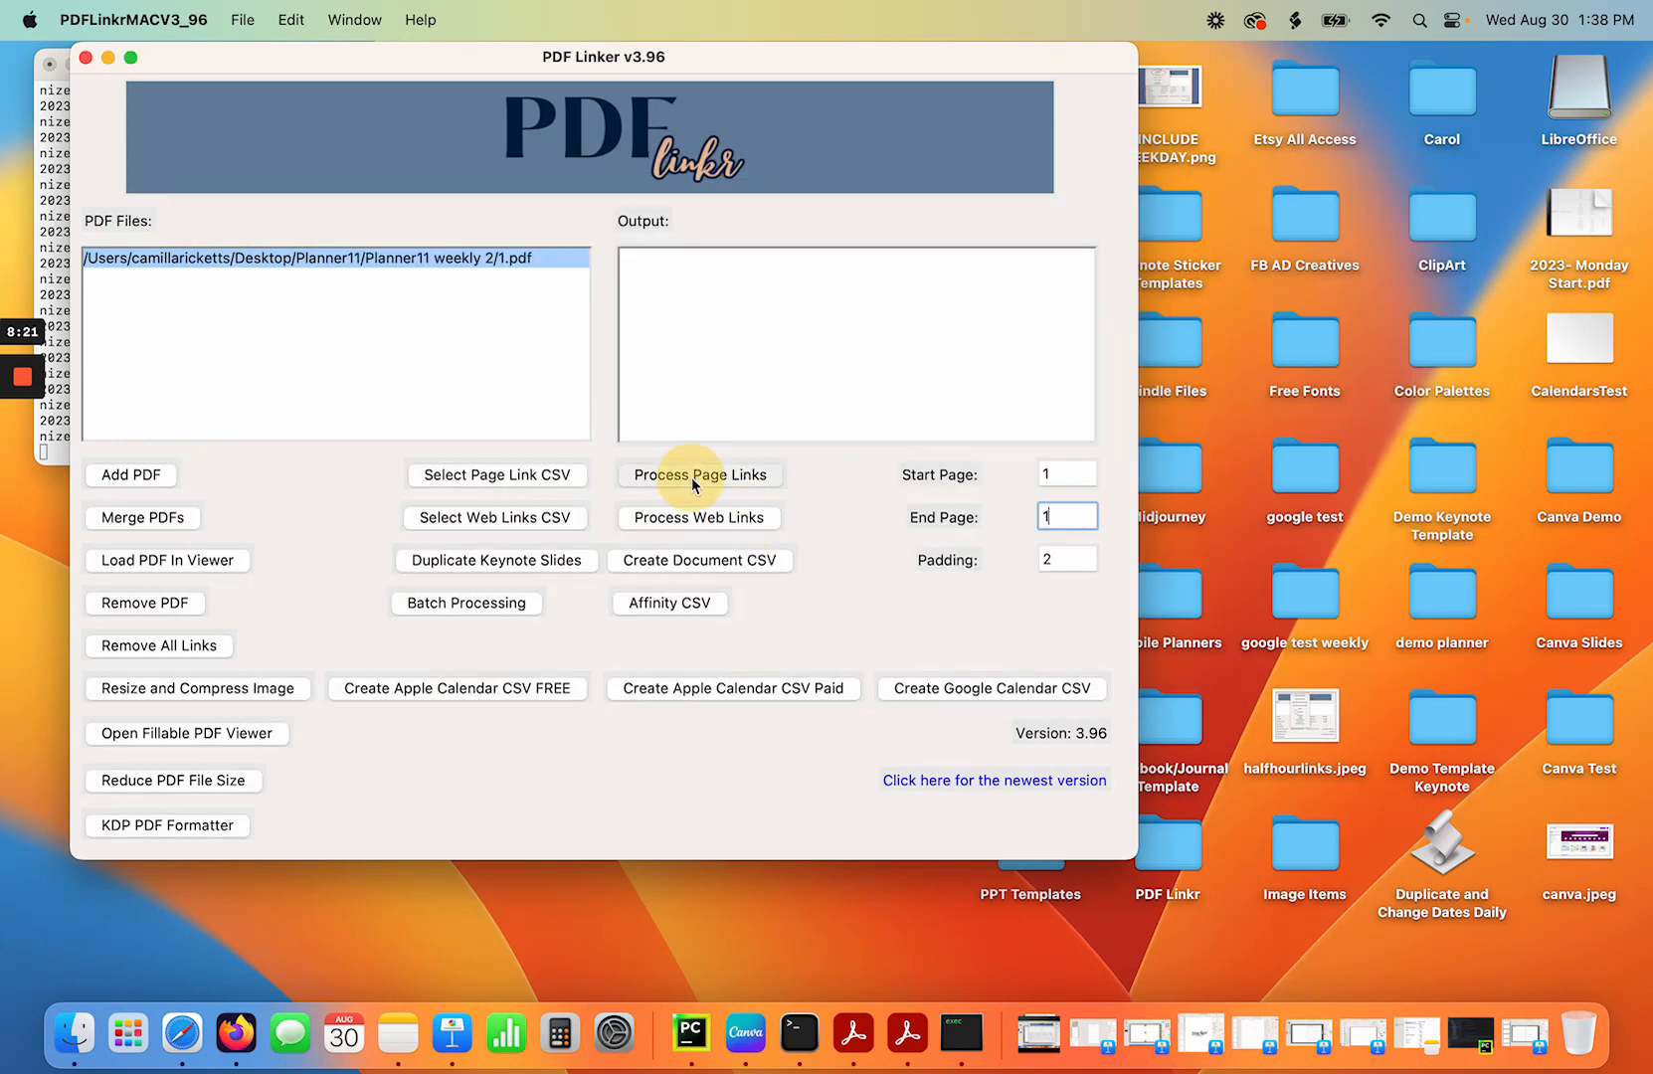
{"action": "left_click", "coordinate": [823, 400]}
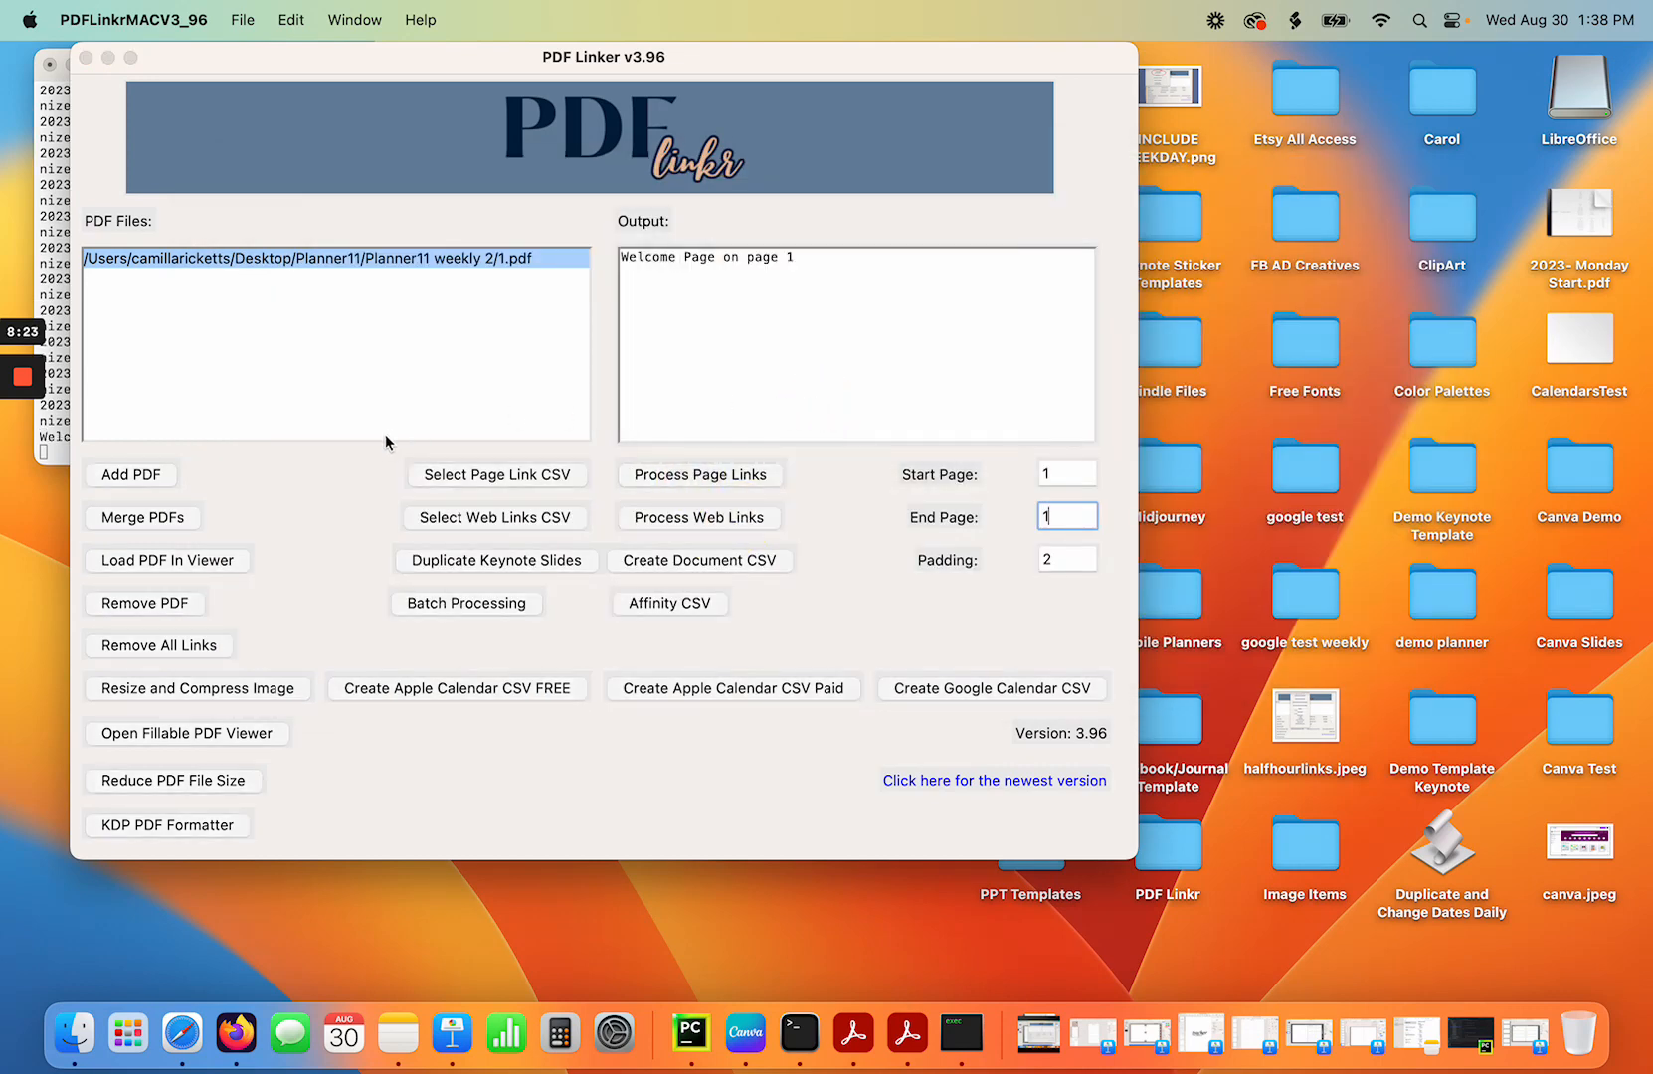
Open 1_updated.pdf from the Planner11 weekly 2 folder, test the Welcome Page link on the cover and view the linked page.
{"action": "left_click", "coordinate": [74, 1032]}
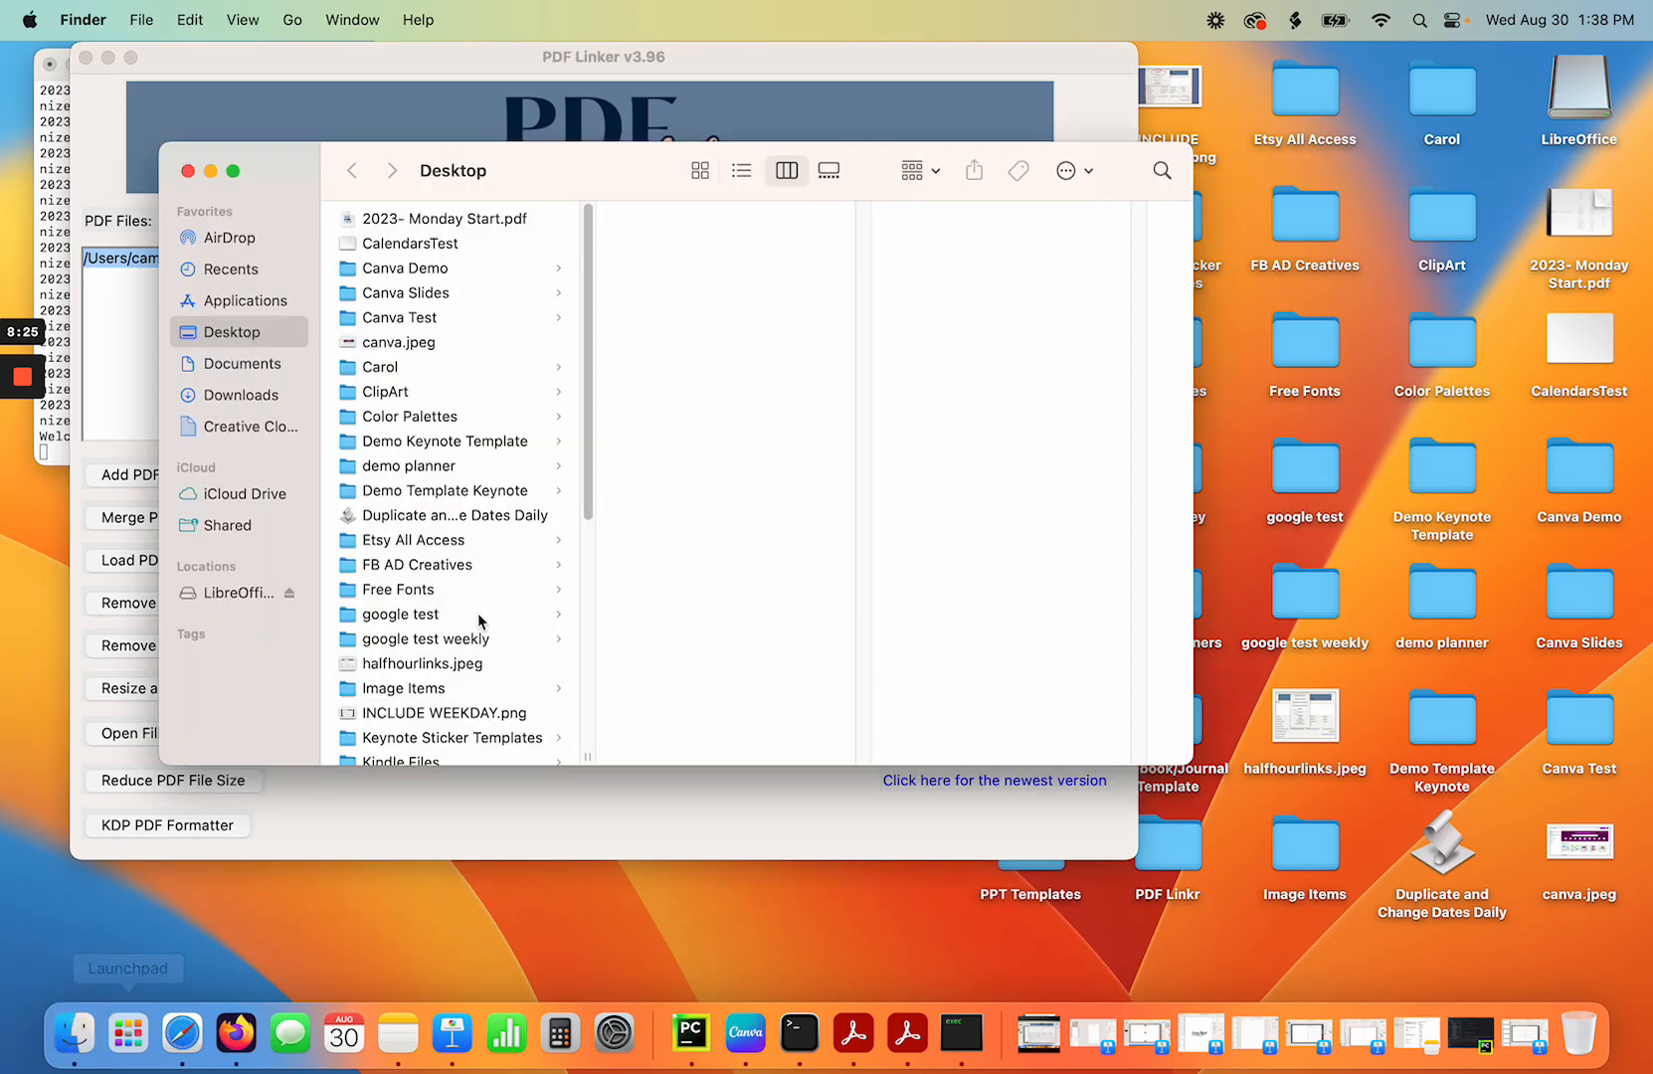
{"action": "left_click_drag", "start_coordinate": [591, 398], "coordinate": [603, 707]}
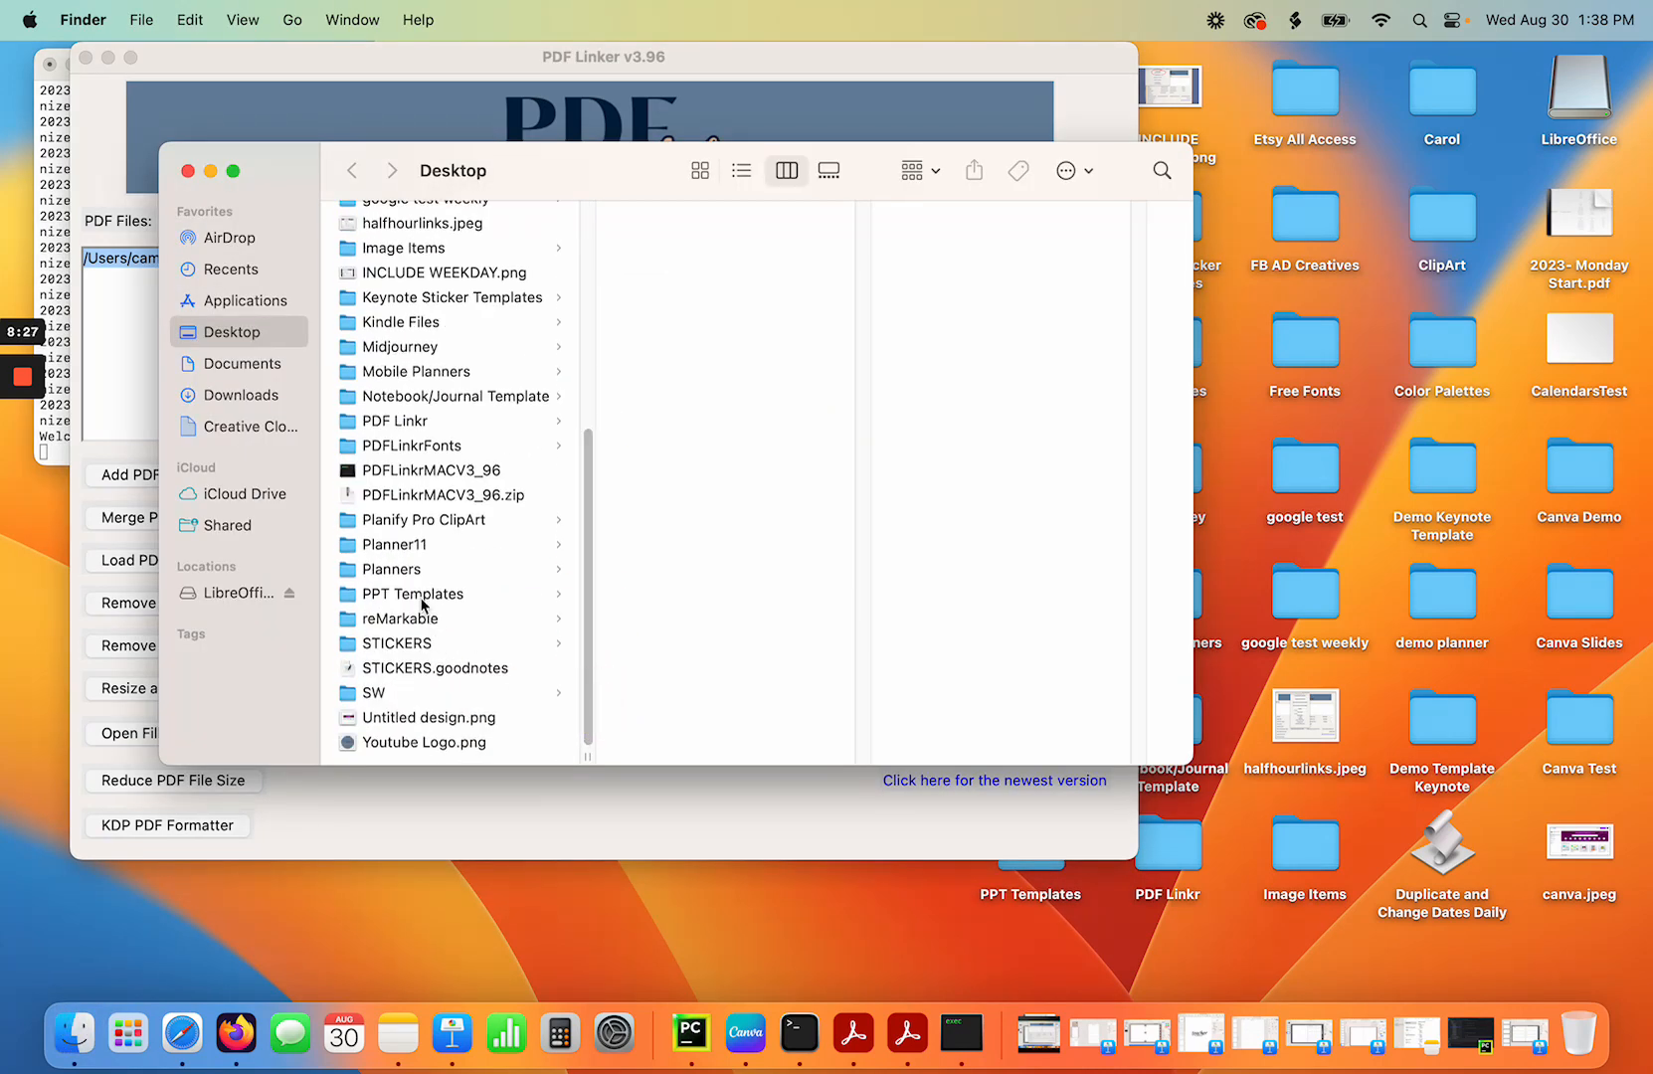
{"action": "left_click", "coordinate": [409, 544]}
{"action": "left_click", "coordinate": [403, 568]}
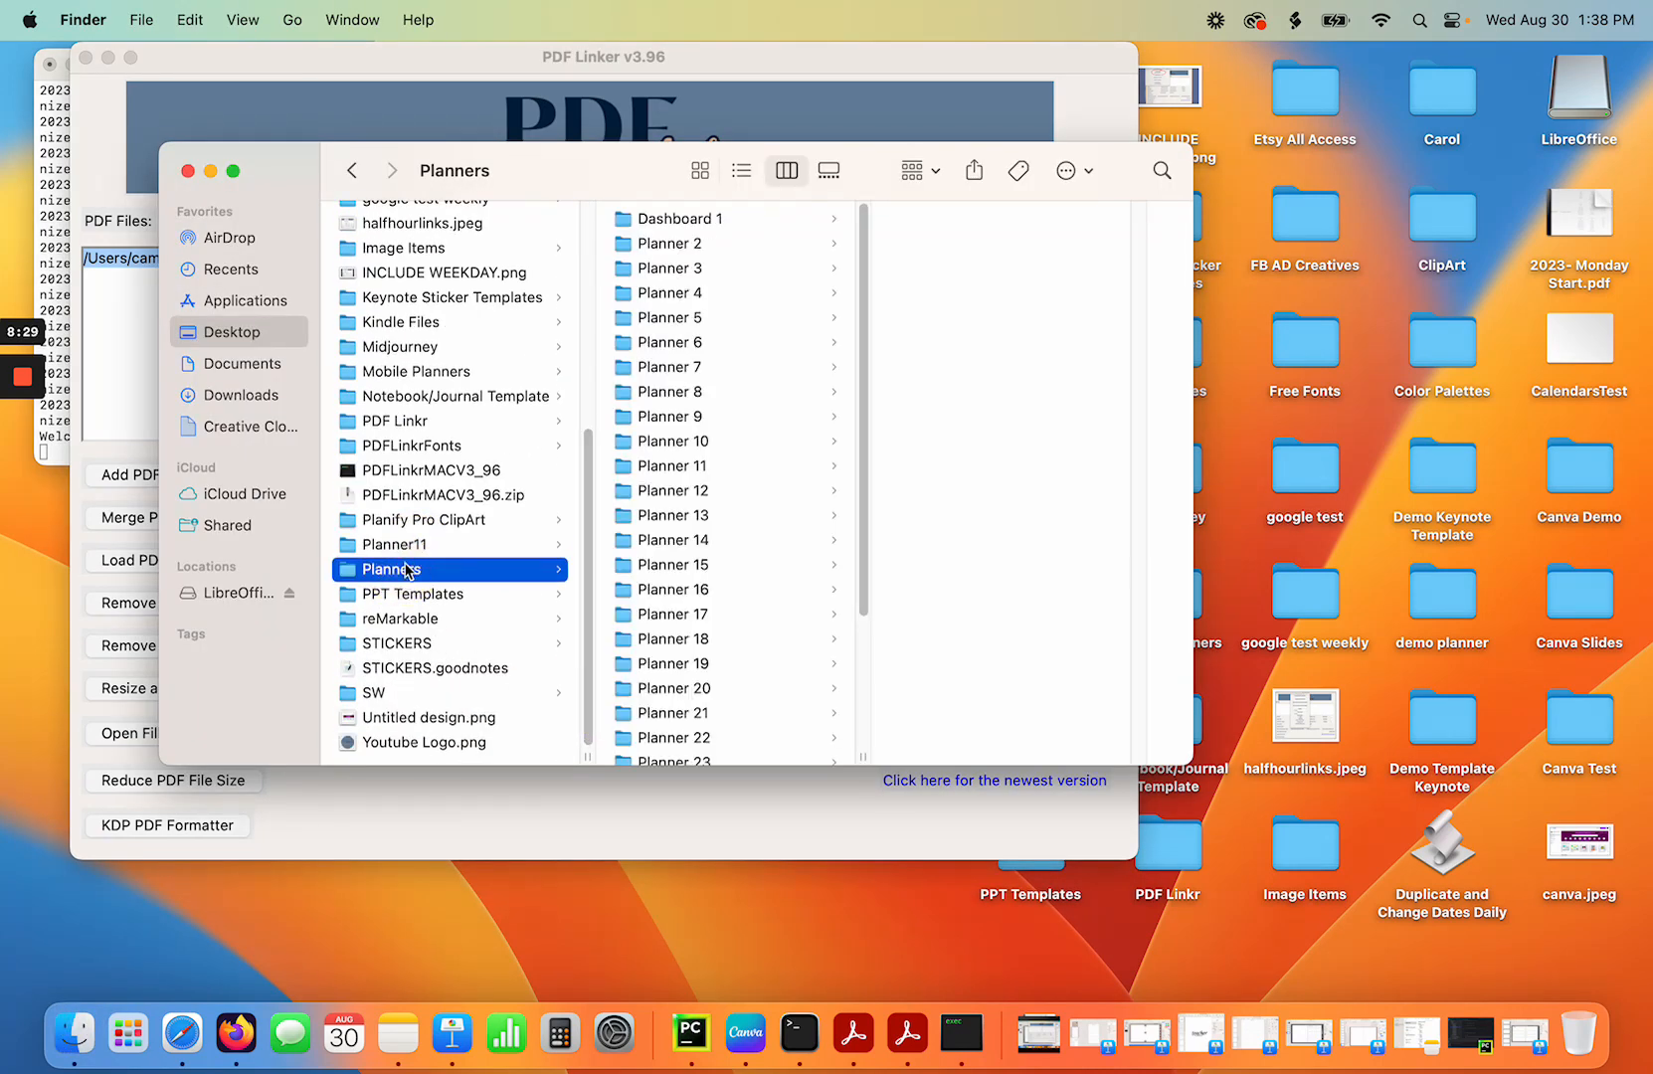
{"action": "left_click", "coordinate": [403, 544]}
{"action": "left_click", "coordinate": [746, 245]}
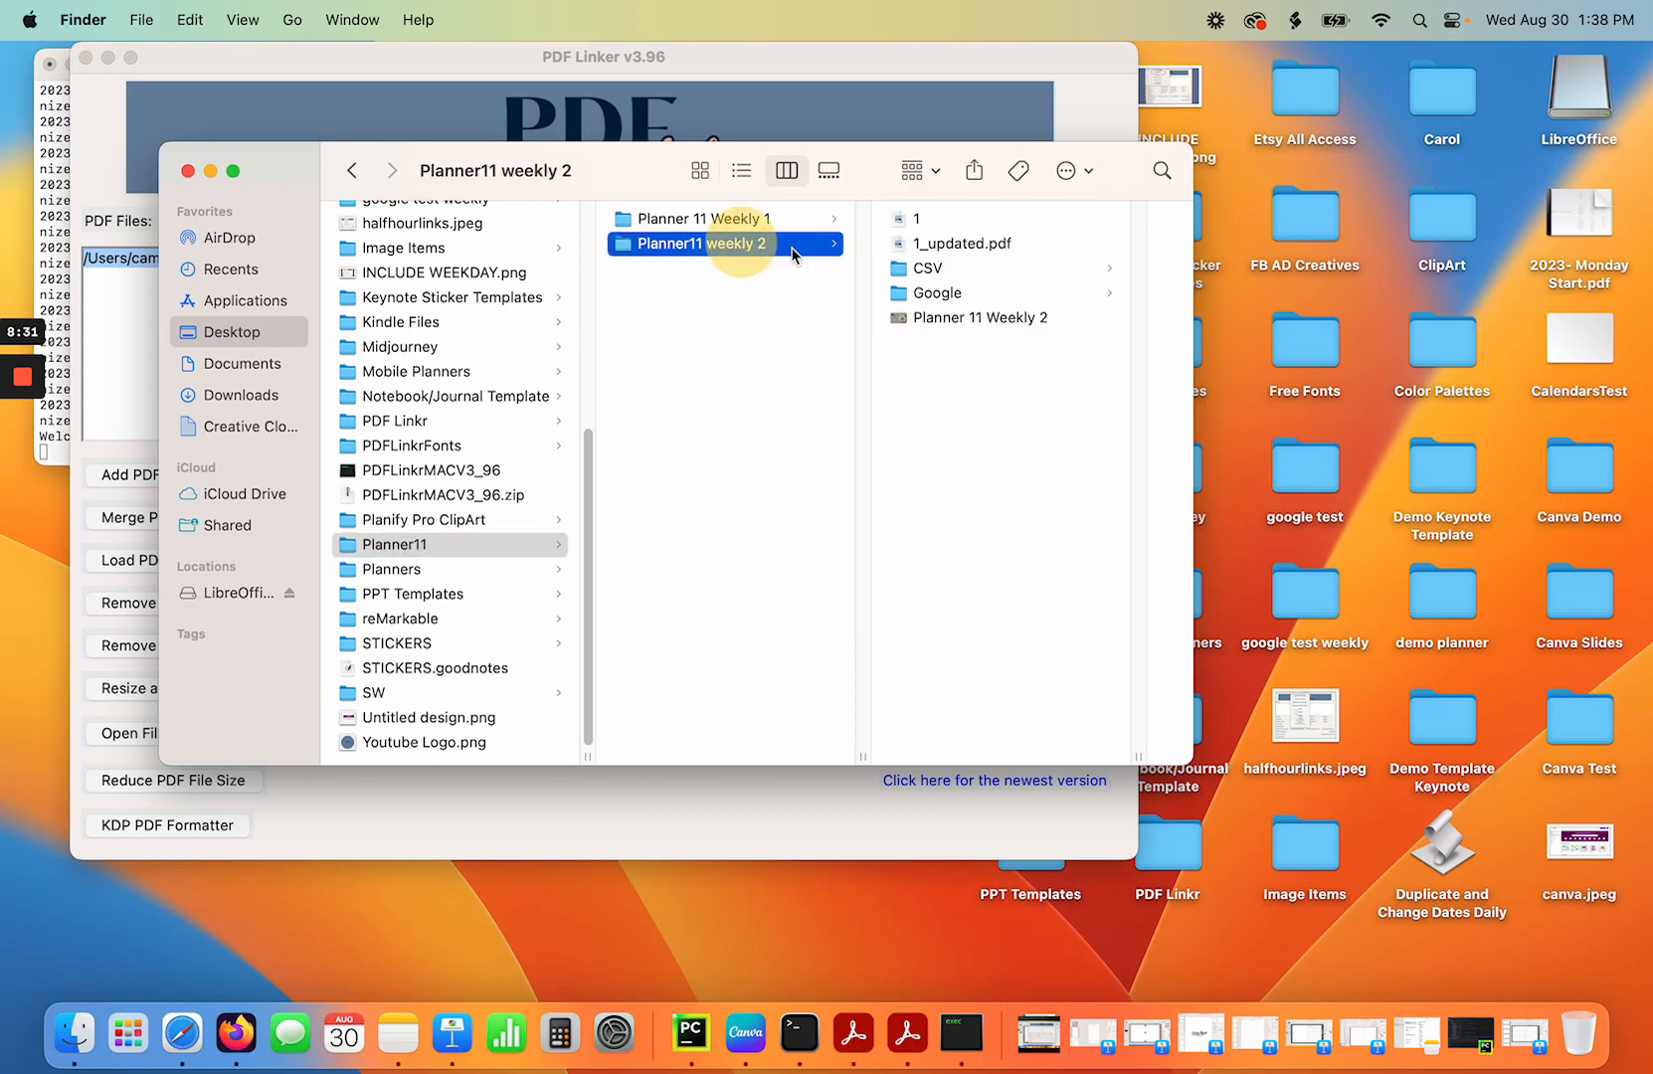
{"action": "double_click", "coordinate": [965, 244]}
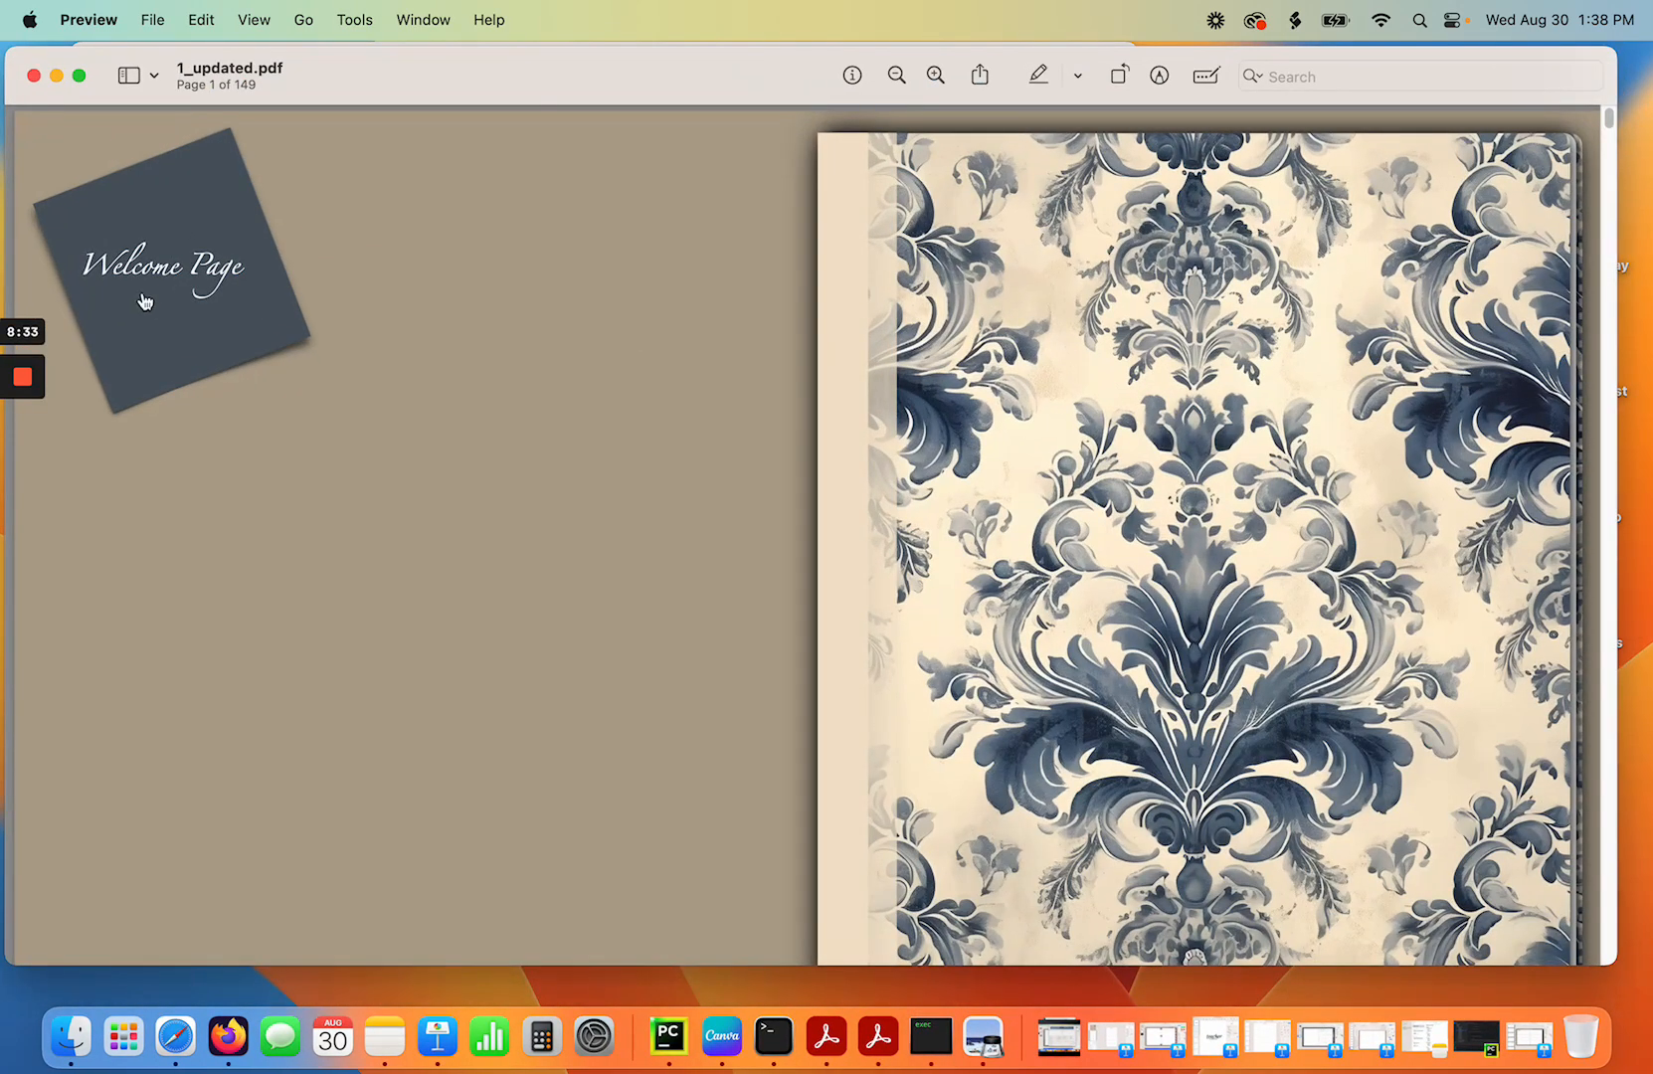
{"action": "left_click", "coordinate": [159, 270]}
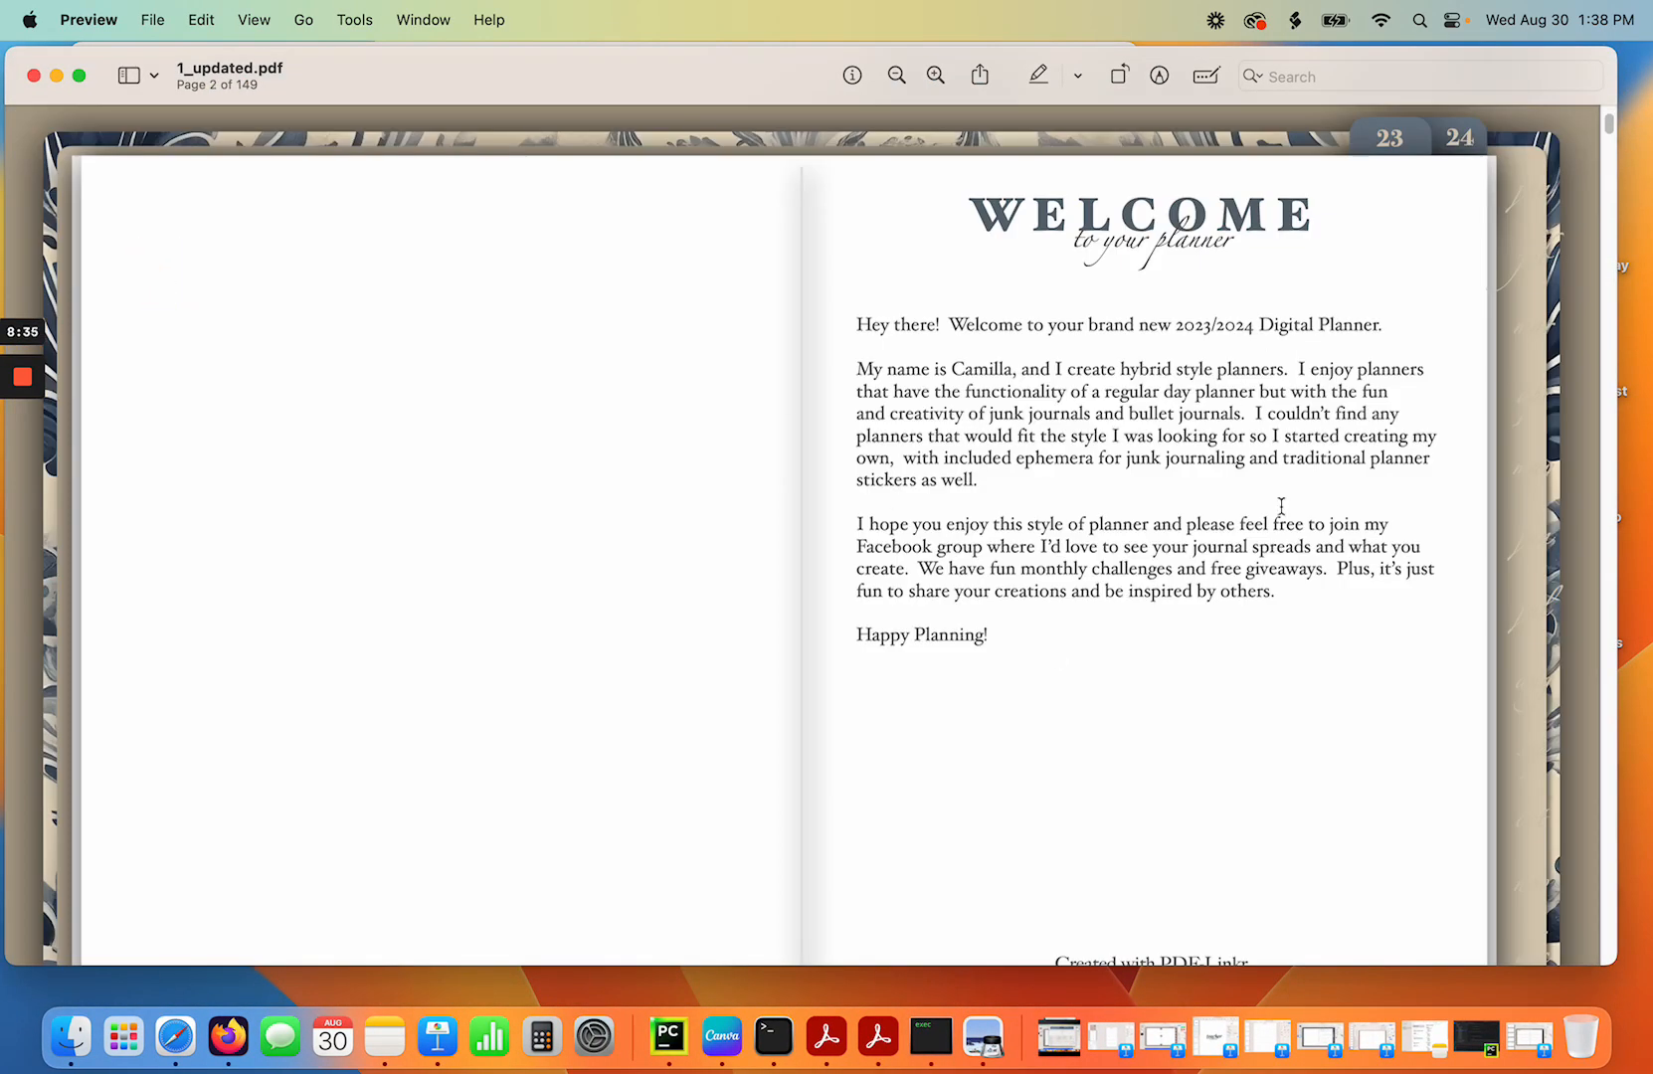
{"action": "scroll", "coordinate": [1012, 600], "scroll_direction": "down", "scroll_amount": 2}
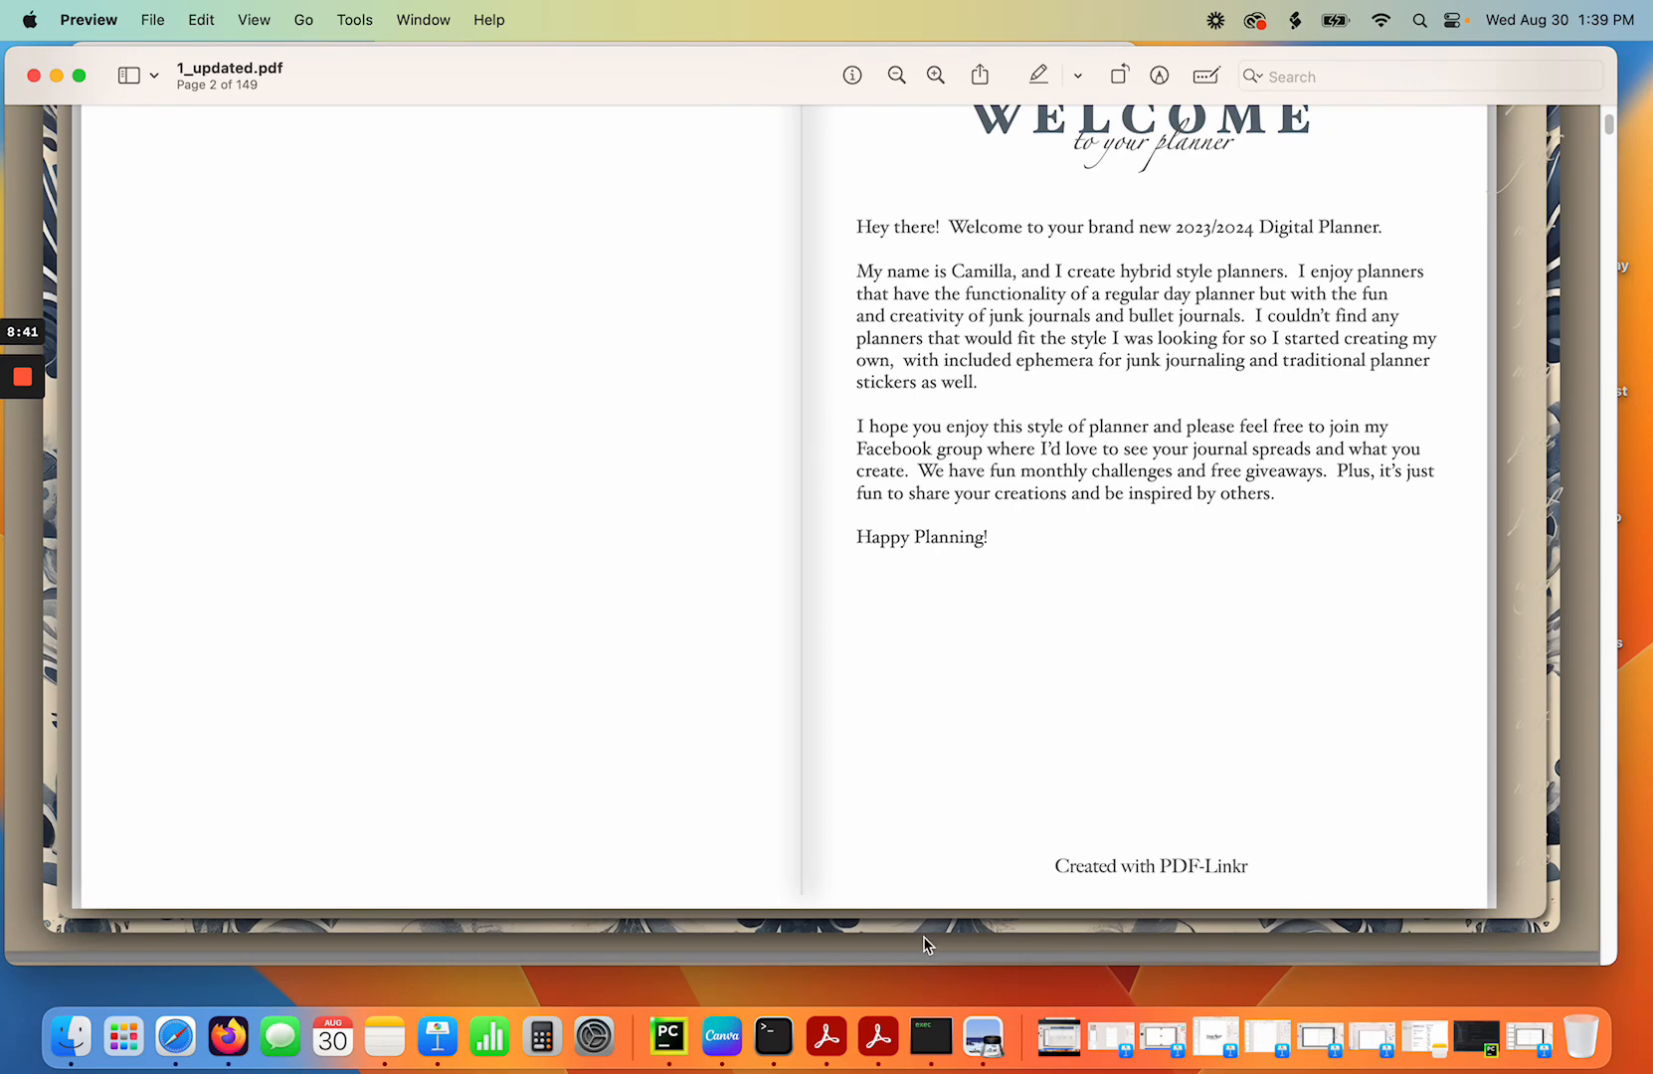
Switch to Notes, open the A4 page-size note and find the Facebook group and PDF-Linkr web addresses.
{"action": "left_click", "coordinate": [385, 1037]}
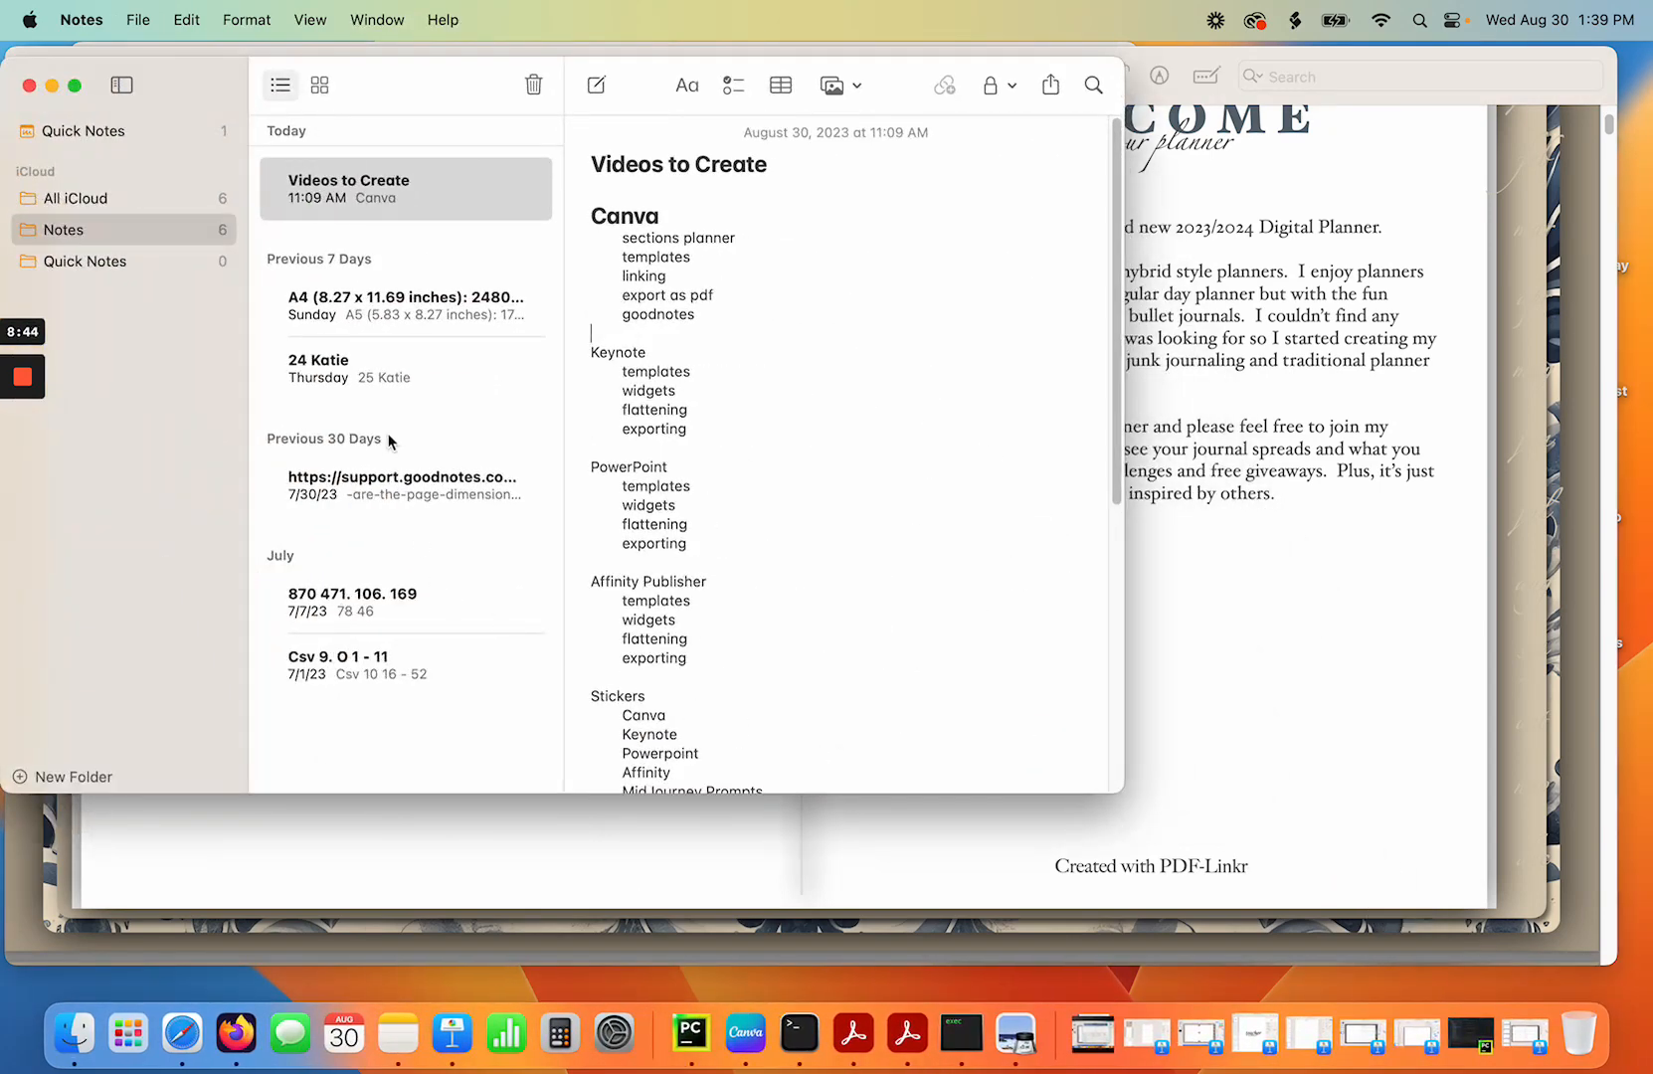
{"action": "left_click", "coordinate": [358, 306]}
{"action": "scroll", "coordinate": [753, 505], "scroll_direction": "down", "scroll_amount": 15}
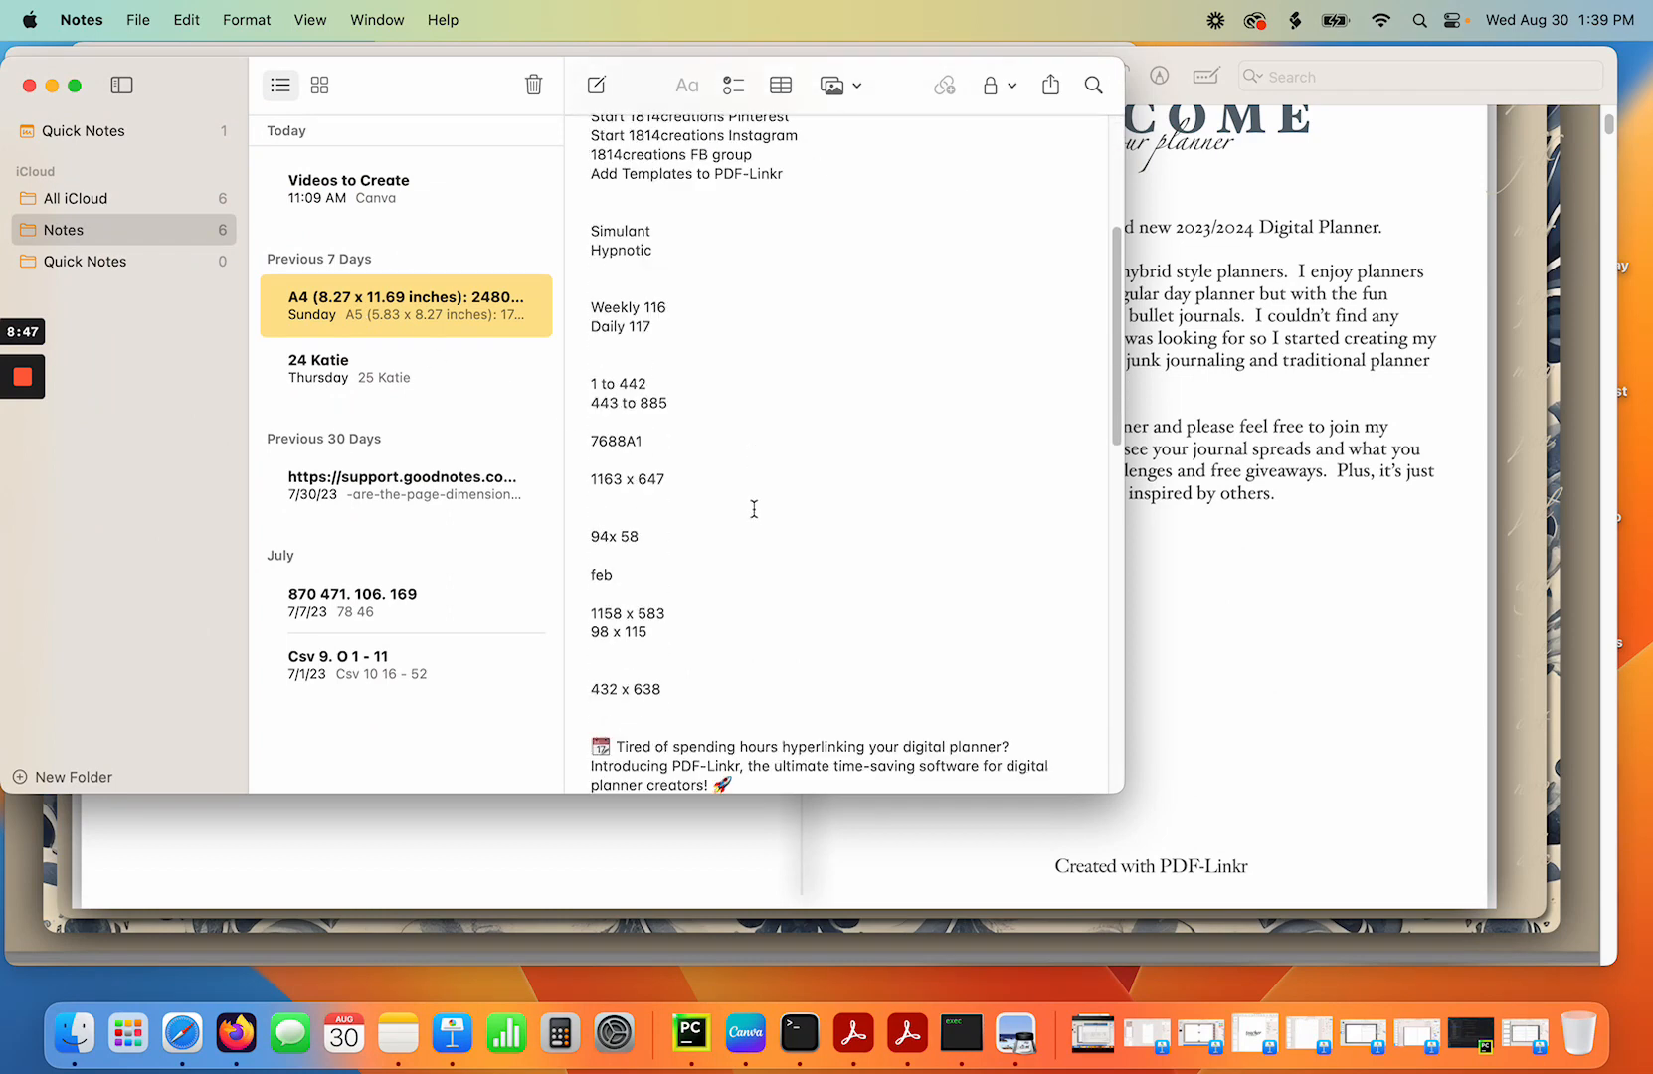
{"action": "scroll", "coordinate": [752, 509], "scroll_direction": "down", "scroll_amount": 8}
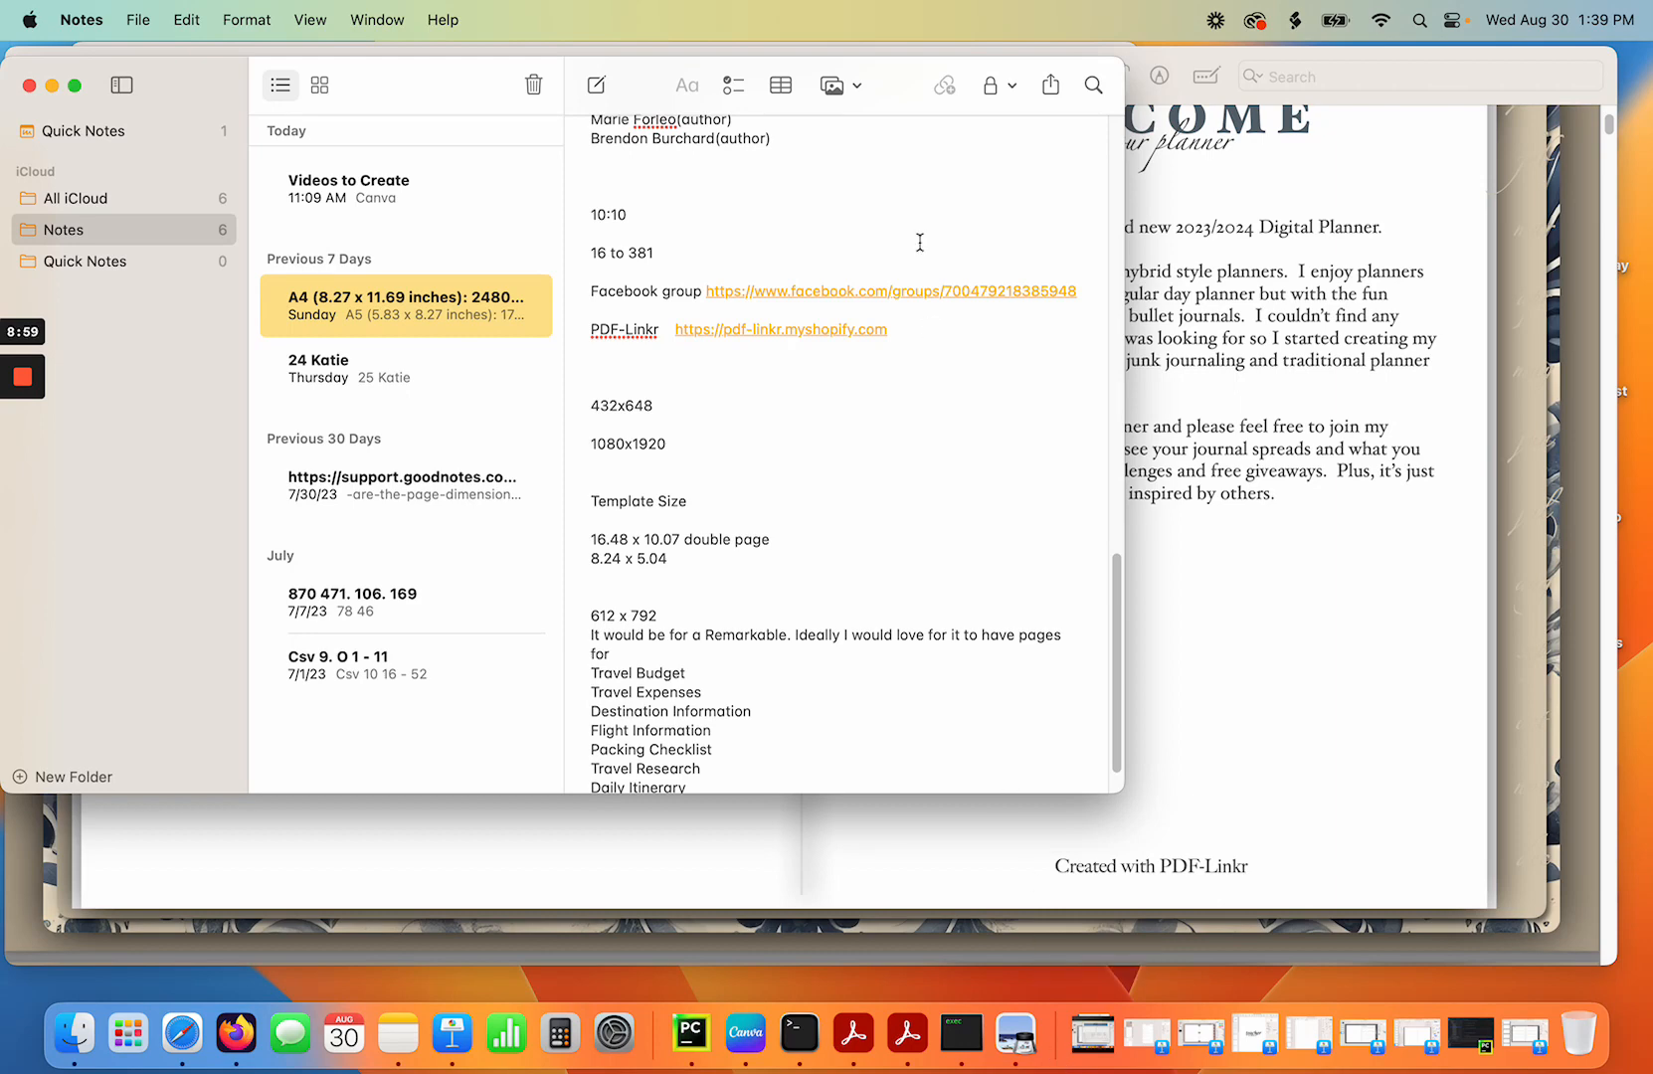
Close the 1_updated.pdf preview, move the Notes window lower on the desktop and return to PDF Linker.
{"action": "left_click", "coordinate": [1382, 80]}
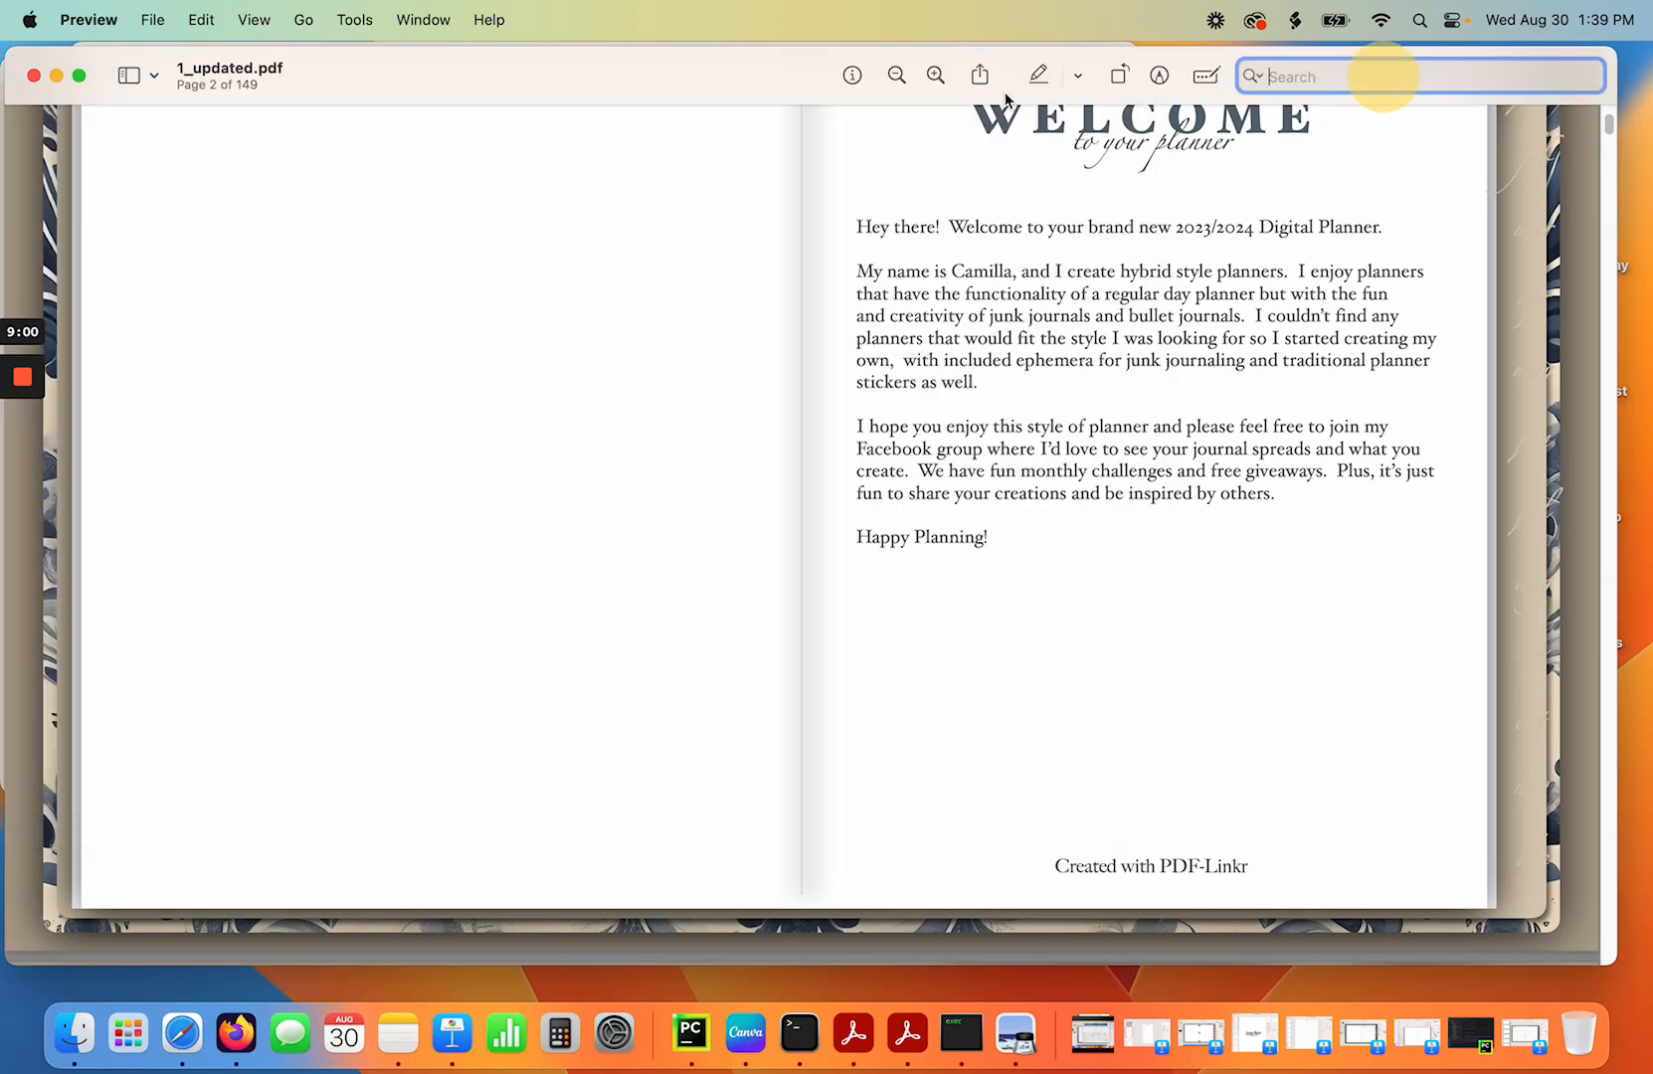
{"action": "left_click", "coordinate": [32, 76]}
{"action": "left_click_drag", "start_coordinate": [507, 79], "coordinate": [488, 328]}
{"action": "left_click", "coordinate": [513, 62]}
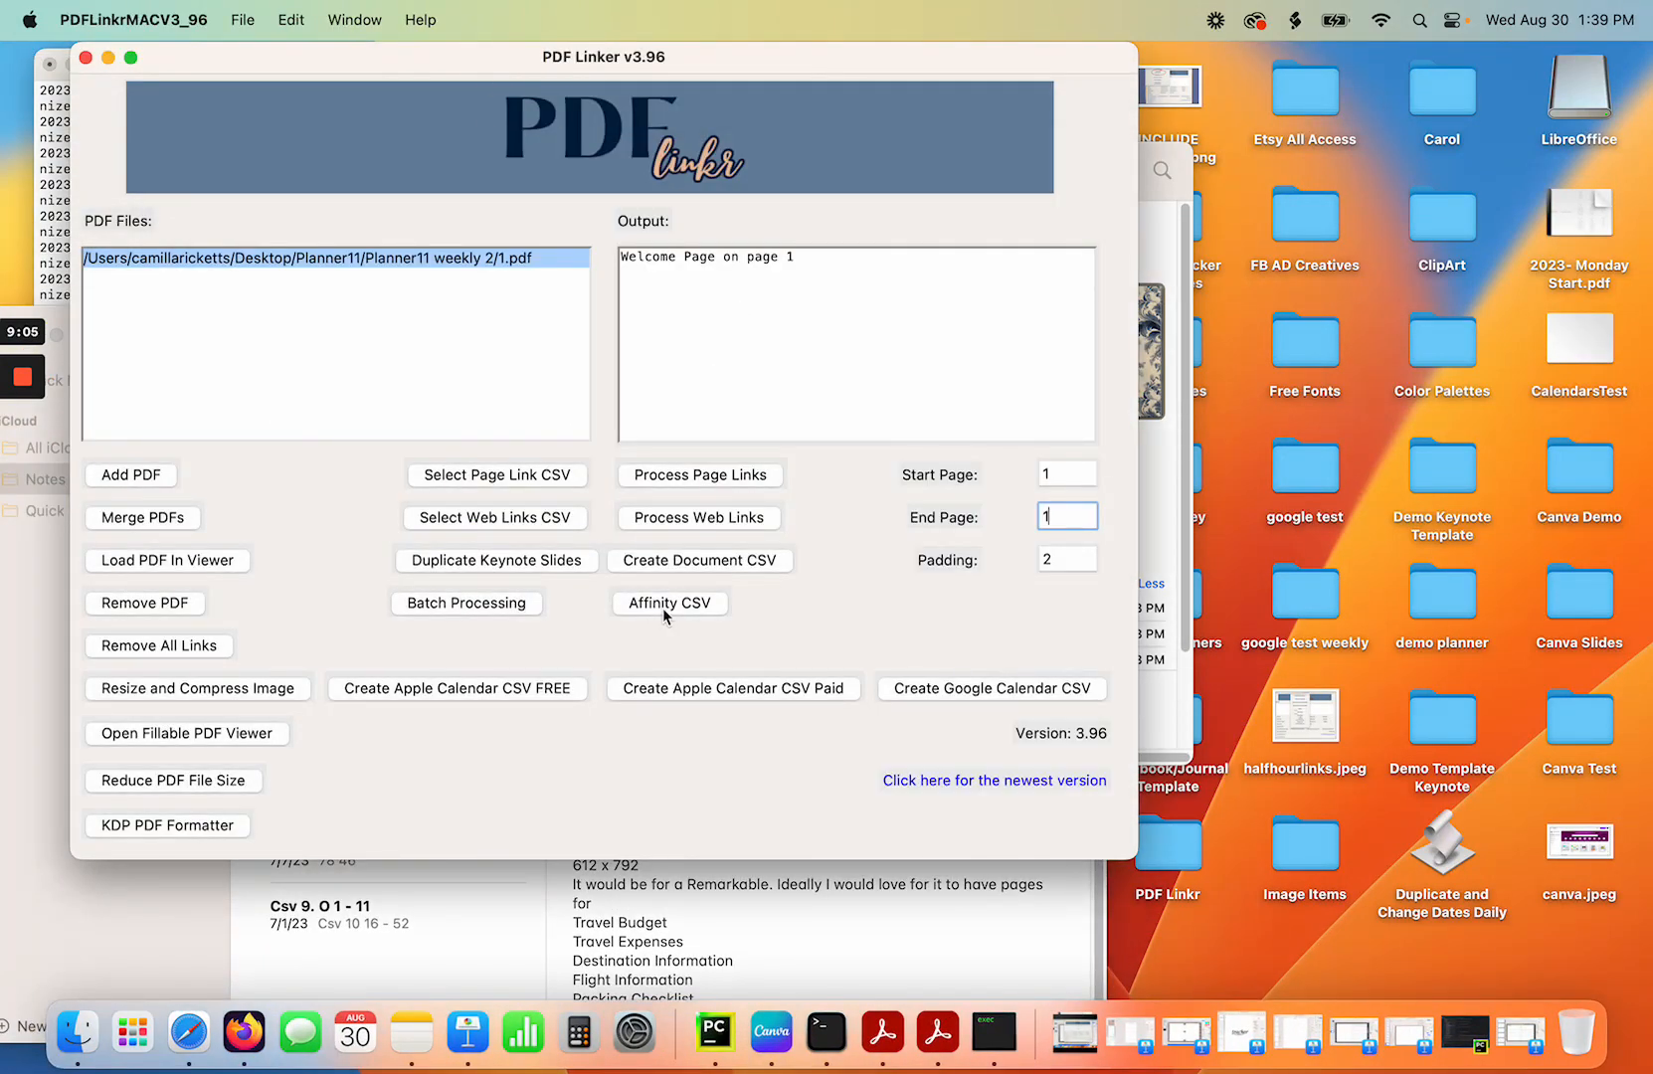
Start a new document CSV beside the main window and enter Facebook group as the first pattern.
{"action": "left_click", "coordinate": [679, 563]}
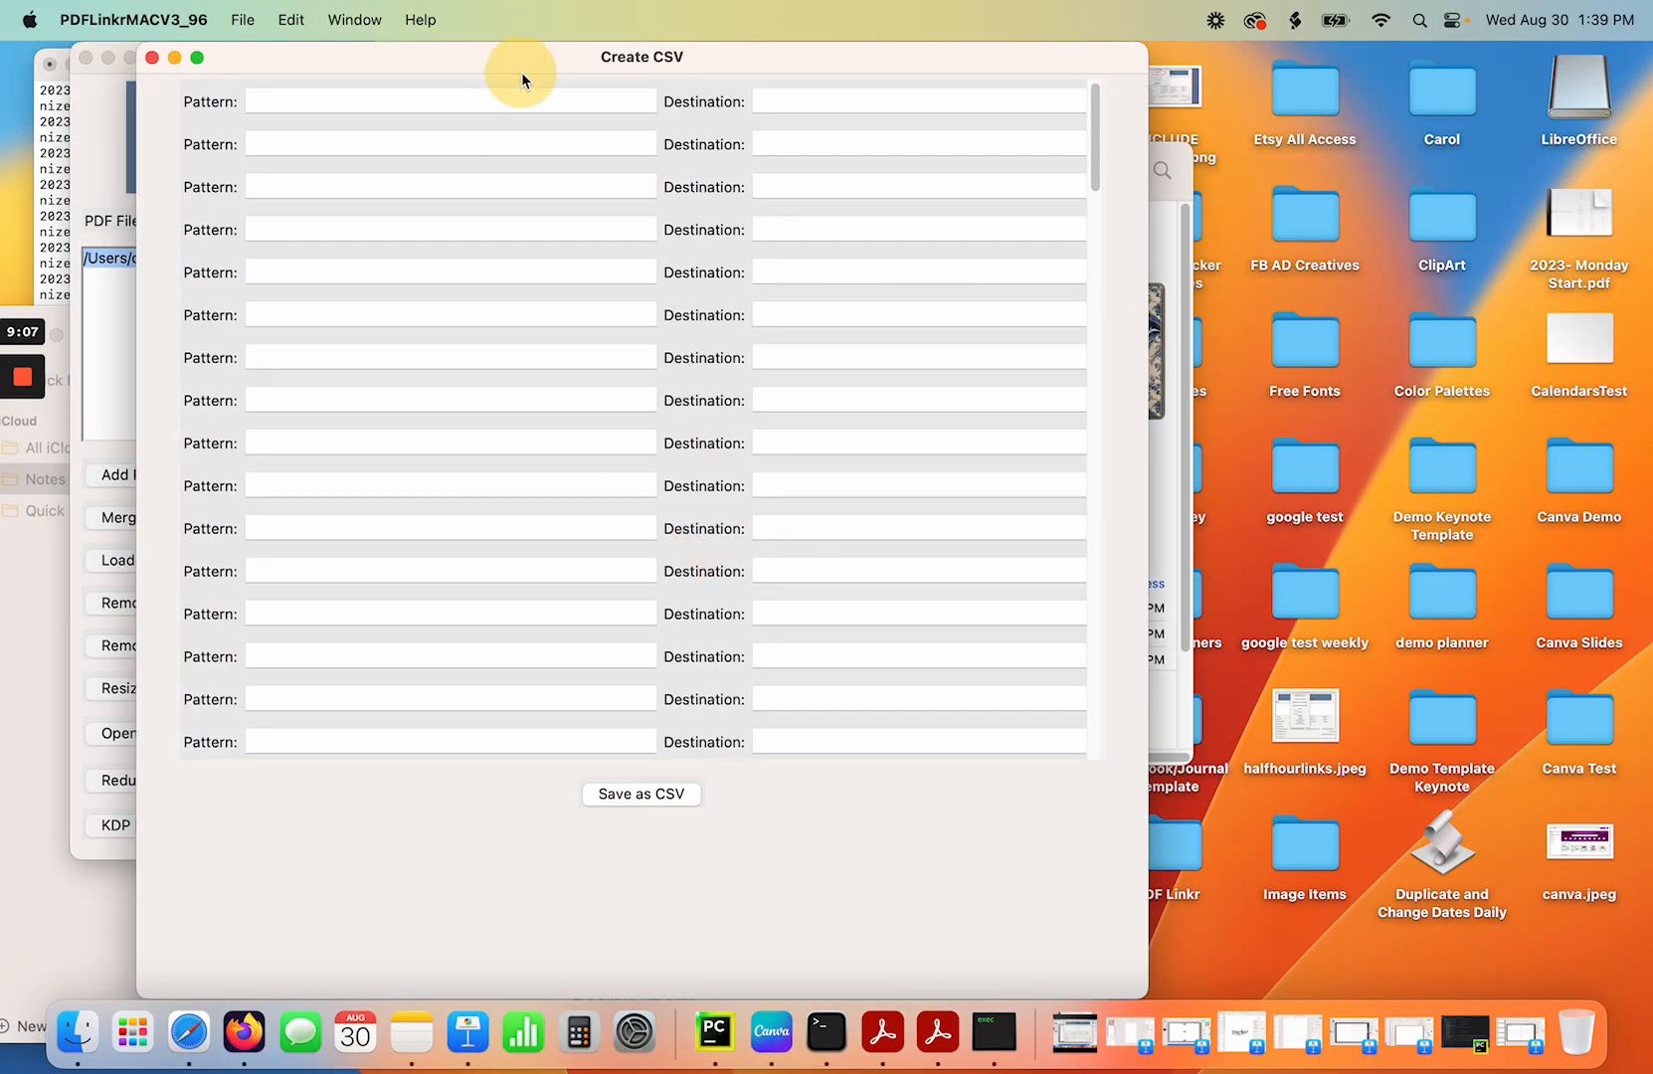
{"action": "left_click_drag", "start_coordinate": [491, 62], "coordinate": [1107, 71]}
{"action": "left_click", "coordinate": [947, 118]}
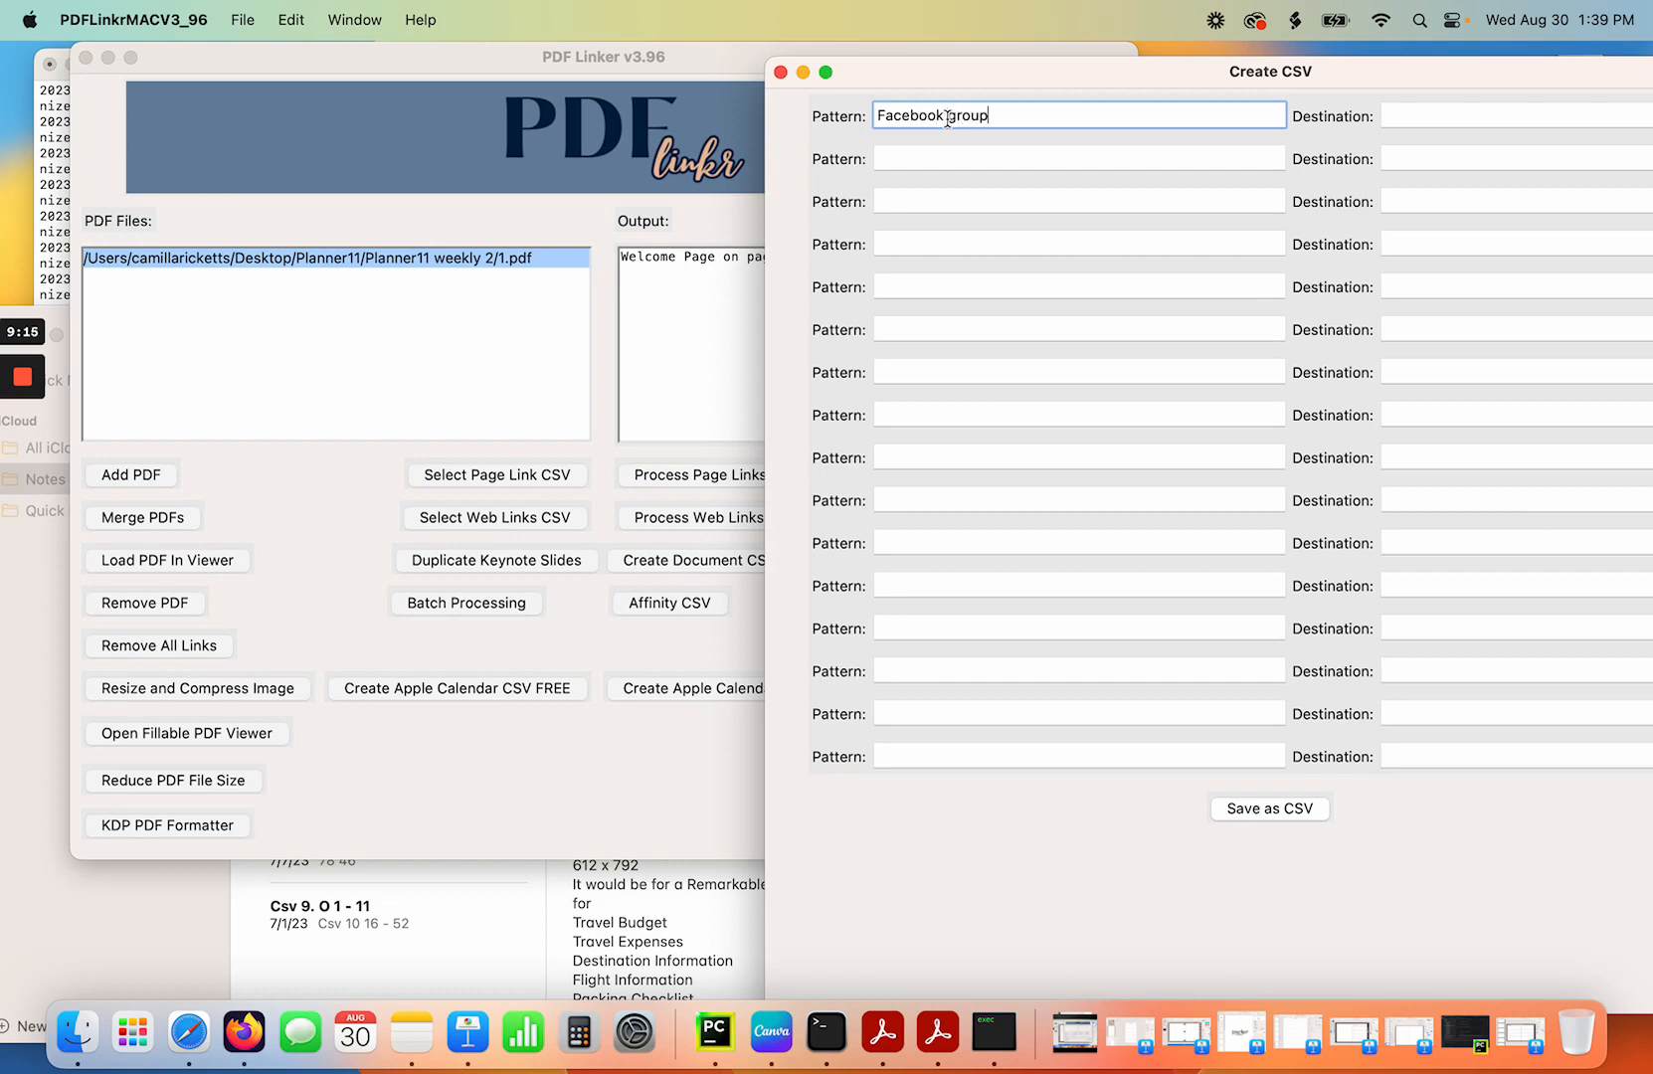
{"action": "key", "text": "Tab"}
Copy the Facebook group web address from the note into the destination of the first CSV row.
{"action": "left_click", "coordinate": [656, 970]}
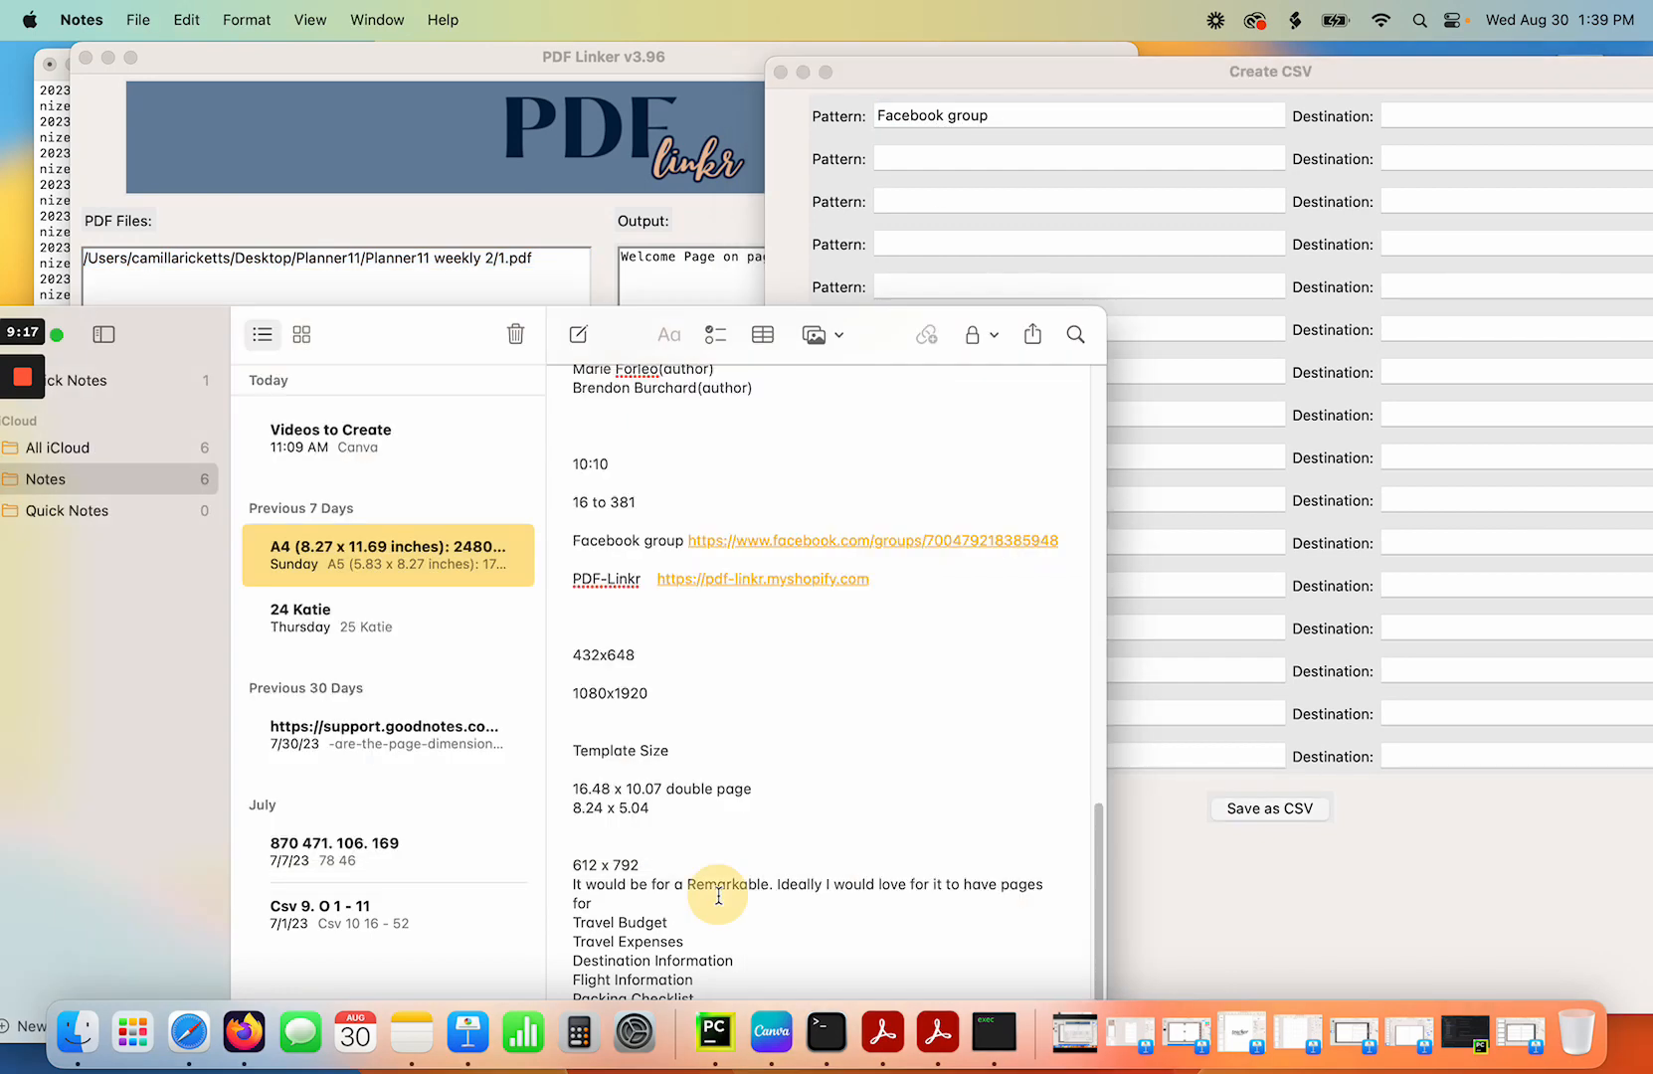
{"action": "left_click_drag", "start_coordinate": [1074, 545], "coordinate": [689, 545]}
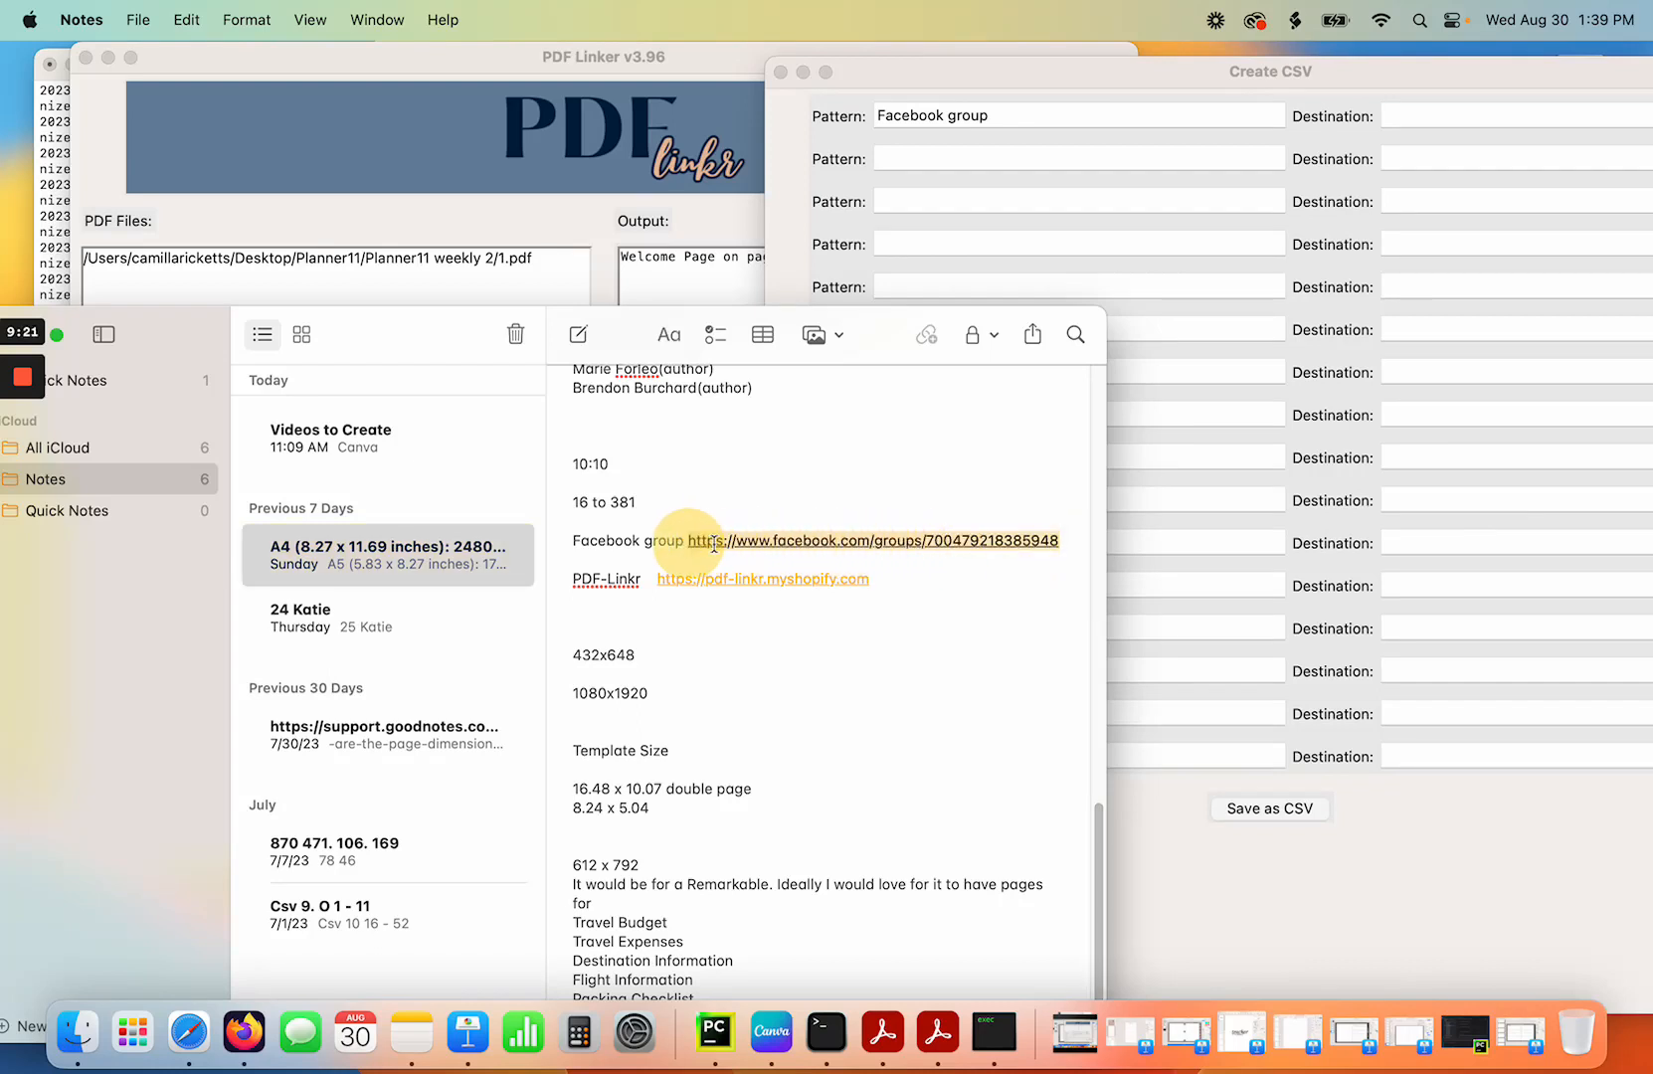
{"action": "right_click", "coordinate": [714, 542]}
{"action": "left_click", "coordinate": [756, 493]}
{"action": "left_click", "coordinate": [1409, 116]}
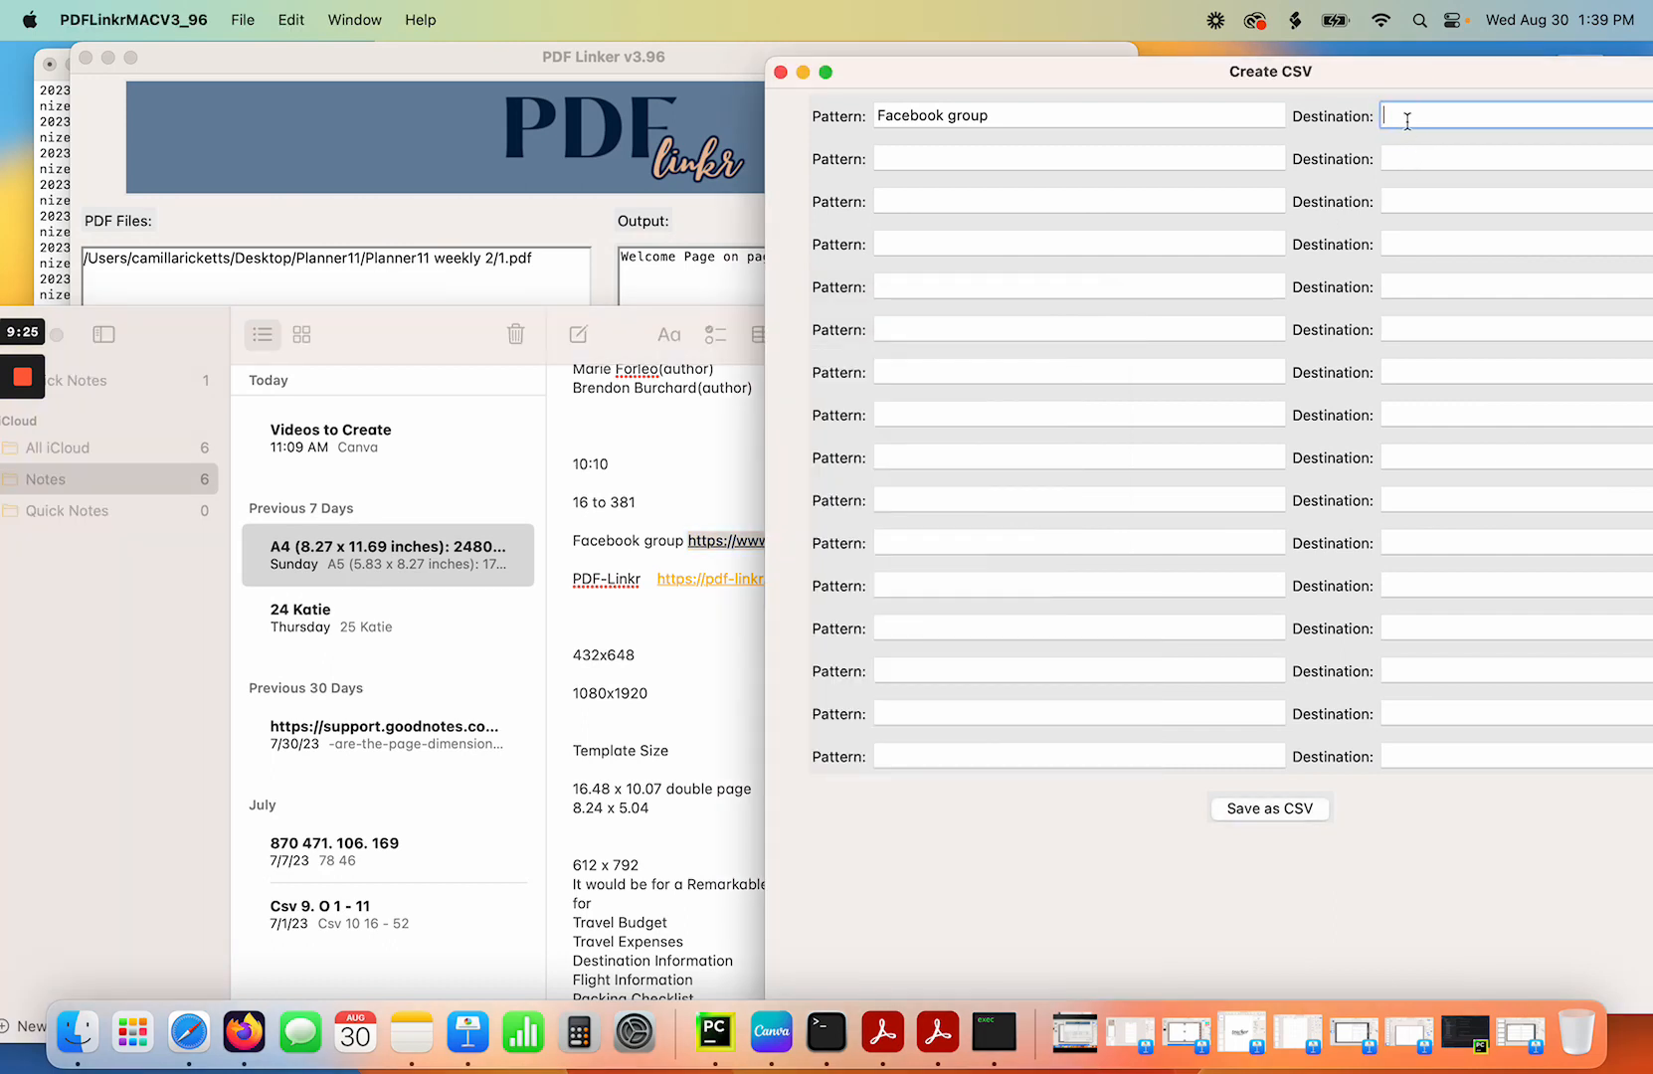
{"action": "key", "text": "super+v"}
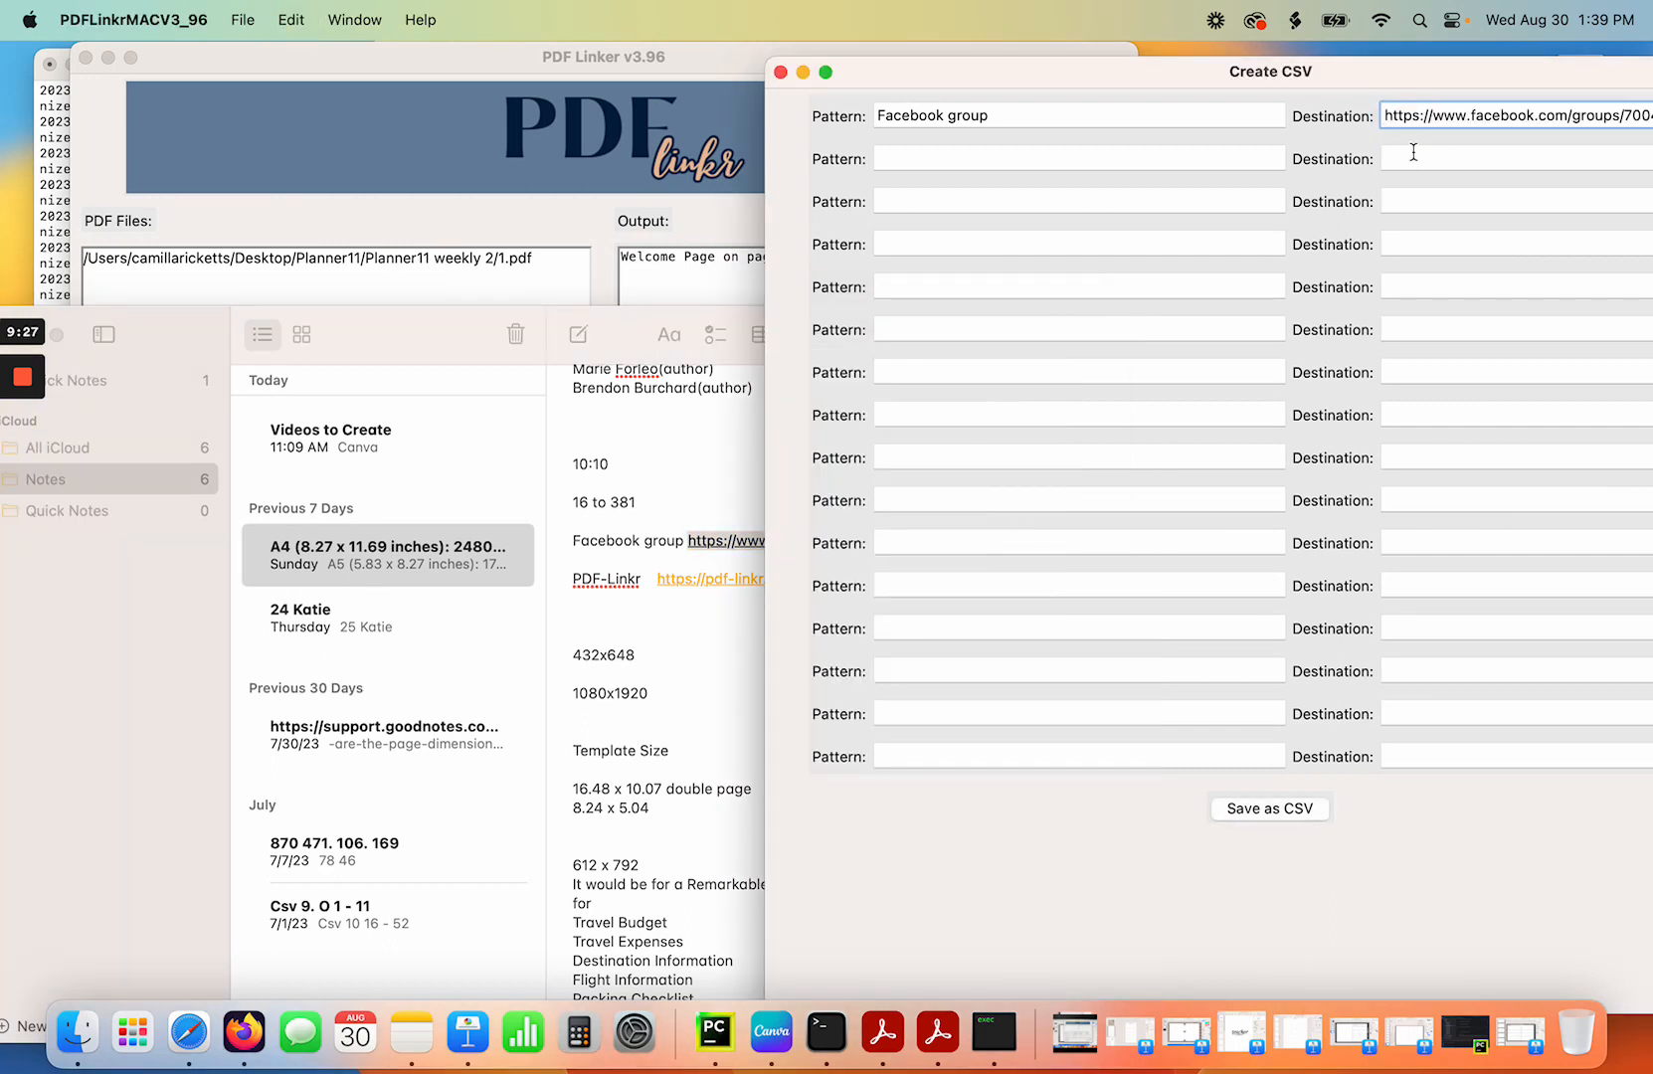
{"action": "left_click", "coordinate": [1050, 157]}
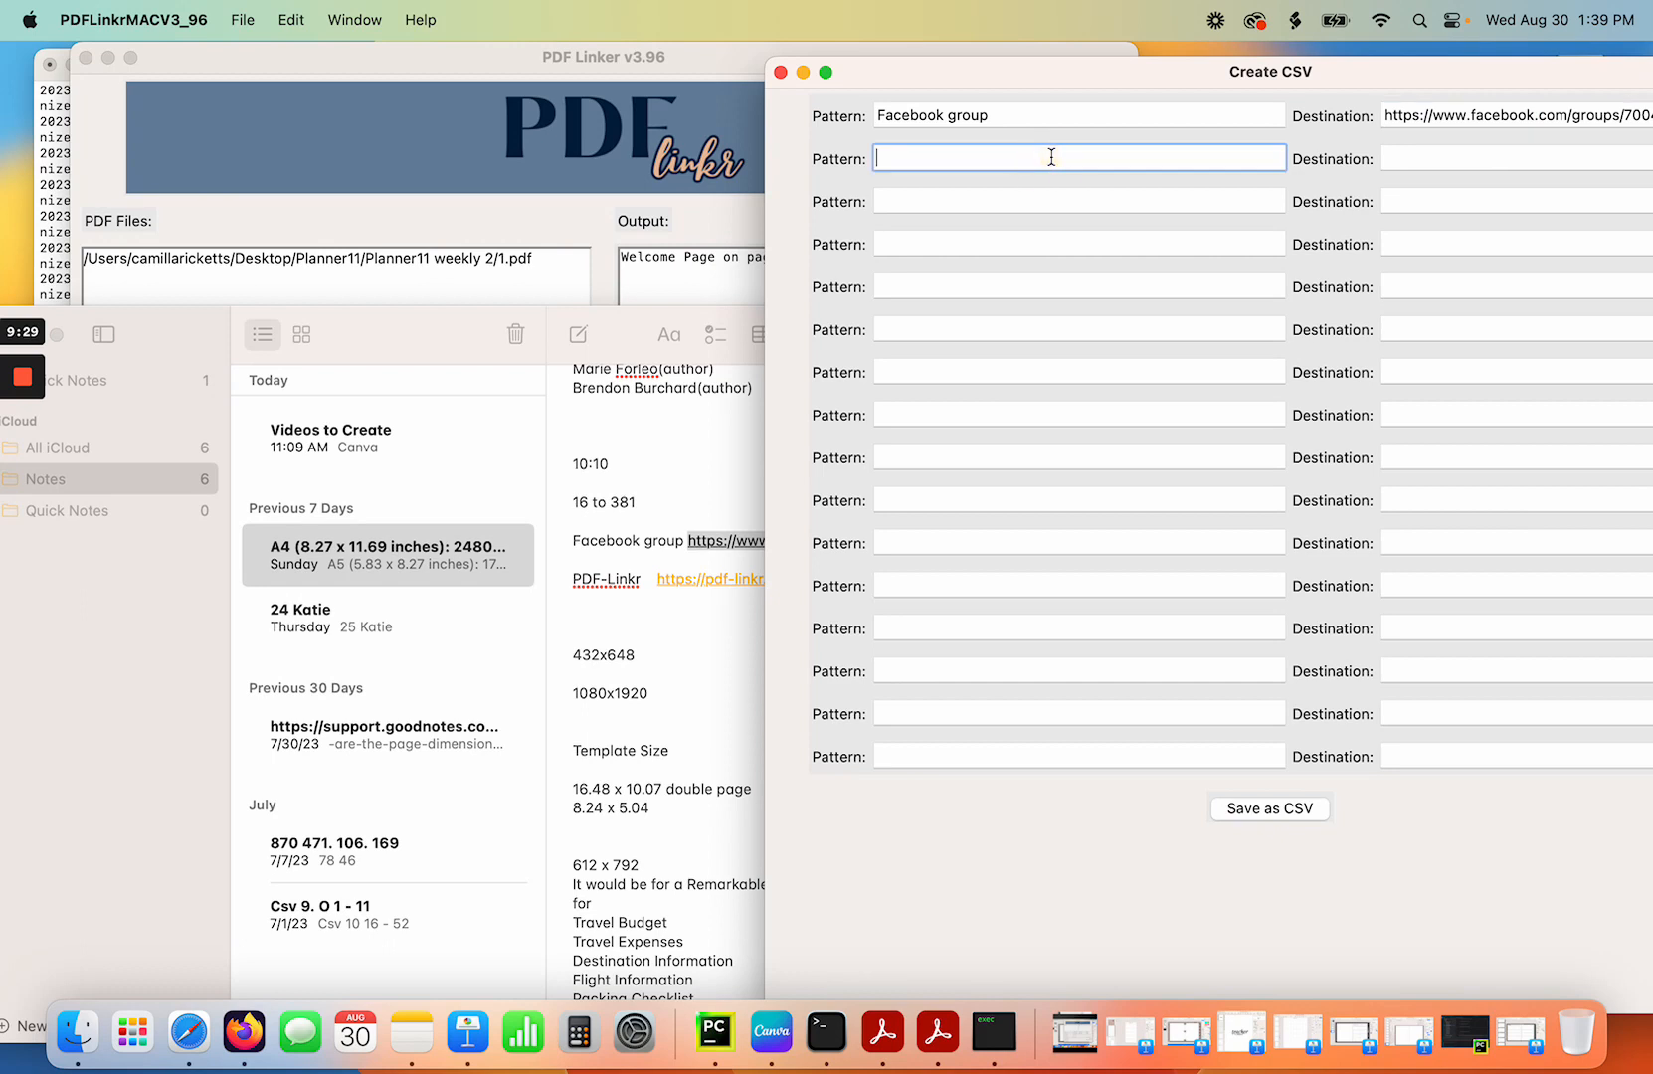
{"action": "type", "text": "PDF-Linkr"}
{"action": "left_click", "coordinate": [668, 595]}
{"action": "left_click_drag", "start_coordinate": [883, 581], "coordinate": [667, 590]}
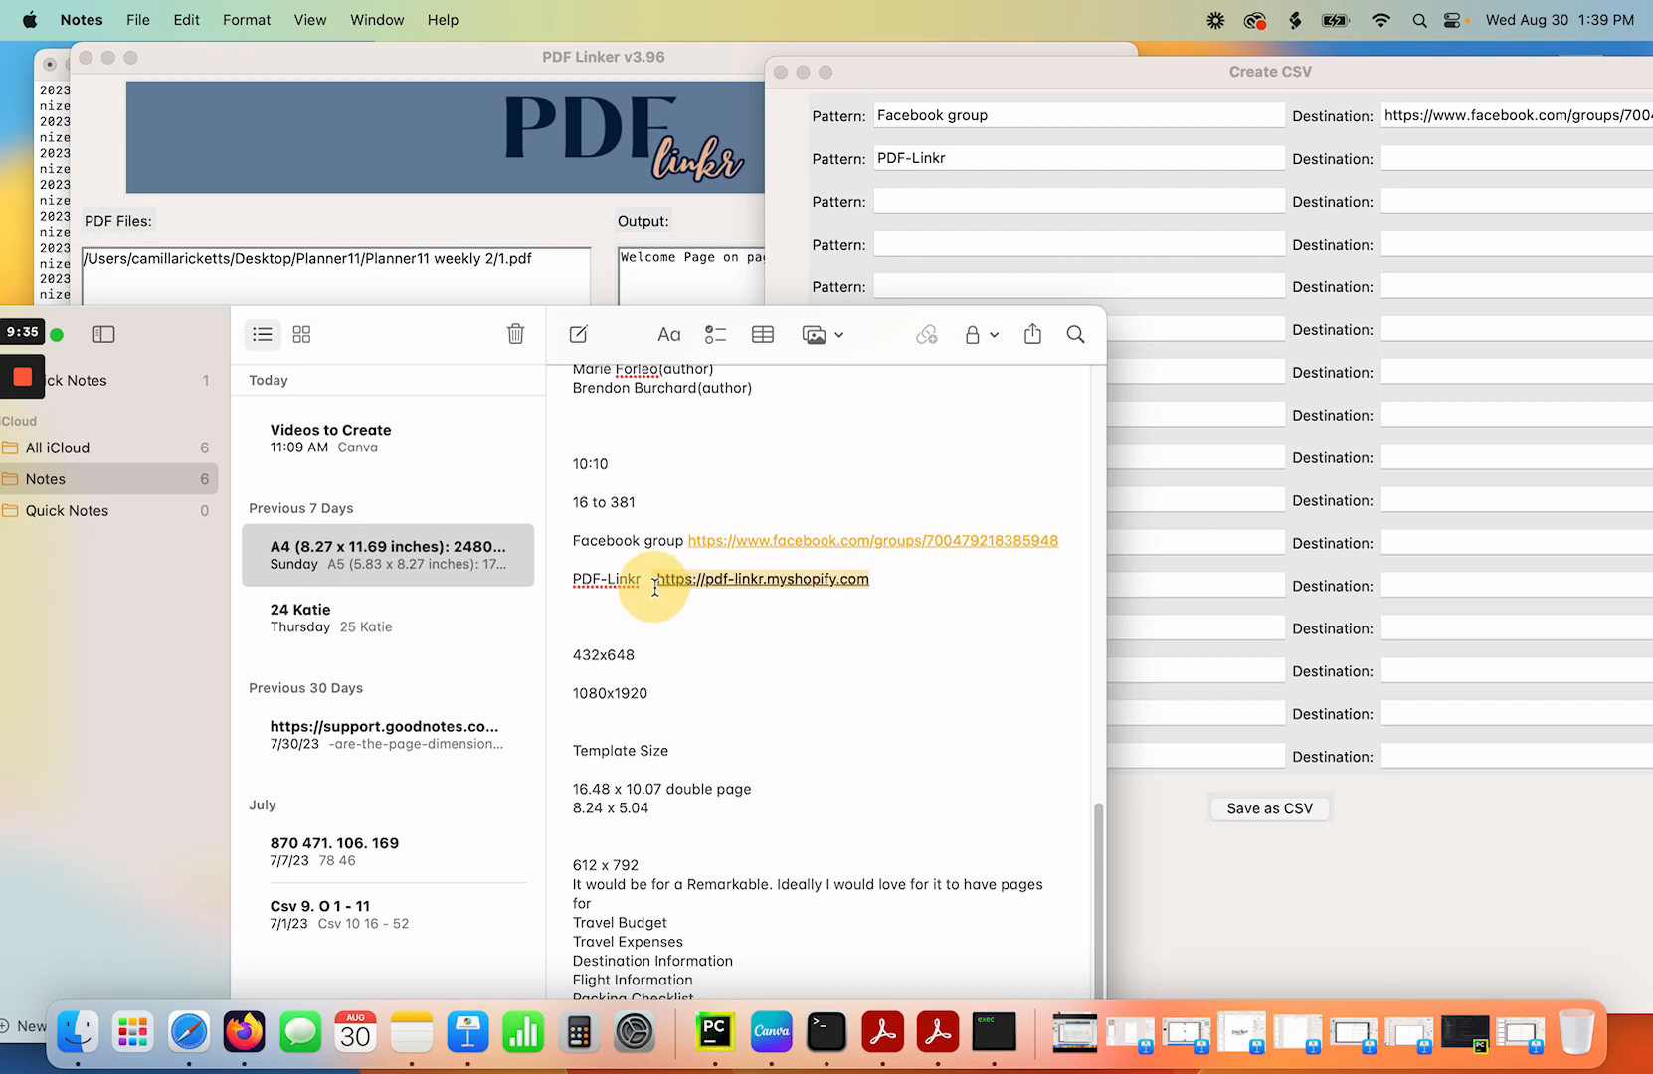
{"action": "right_click", "coordinate": [670, 589]}
{"action": "left_click", "coordinate": [707, 494]}
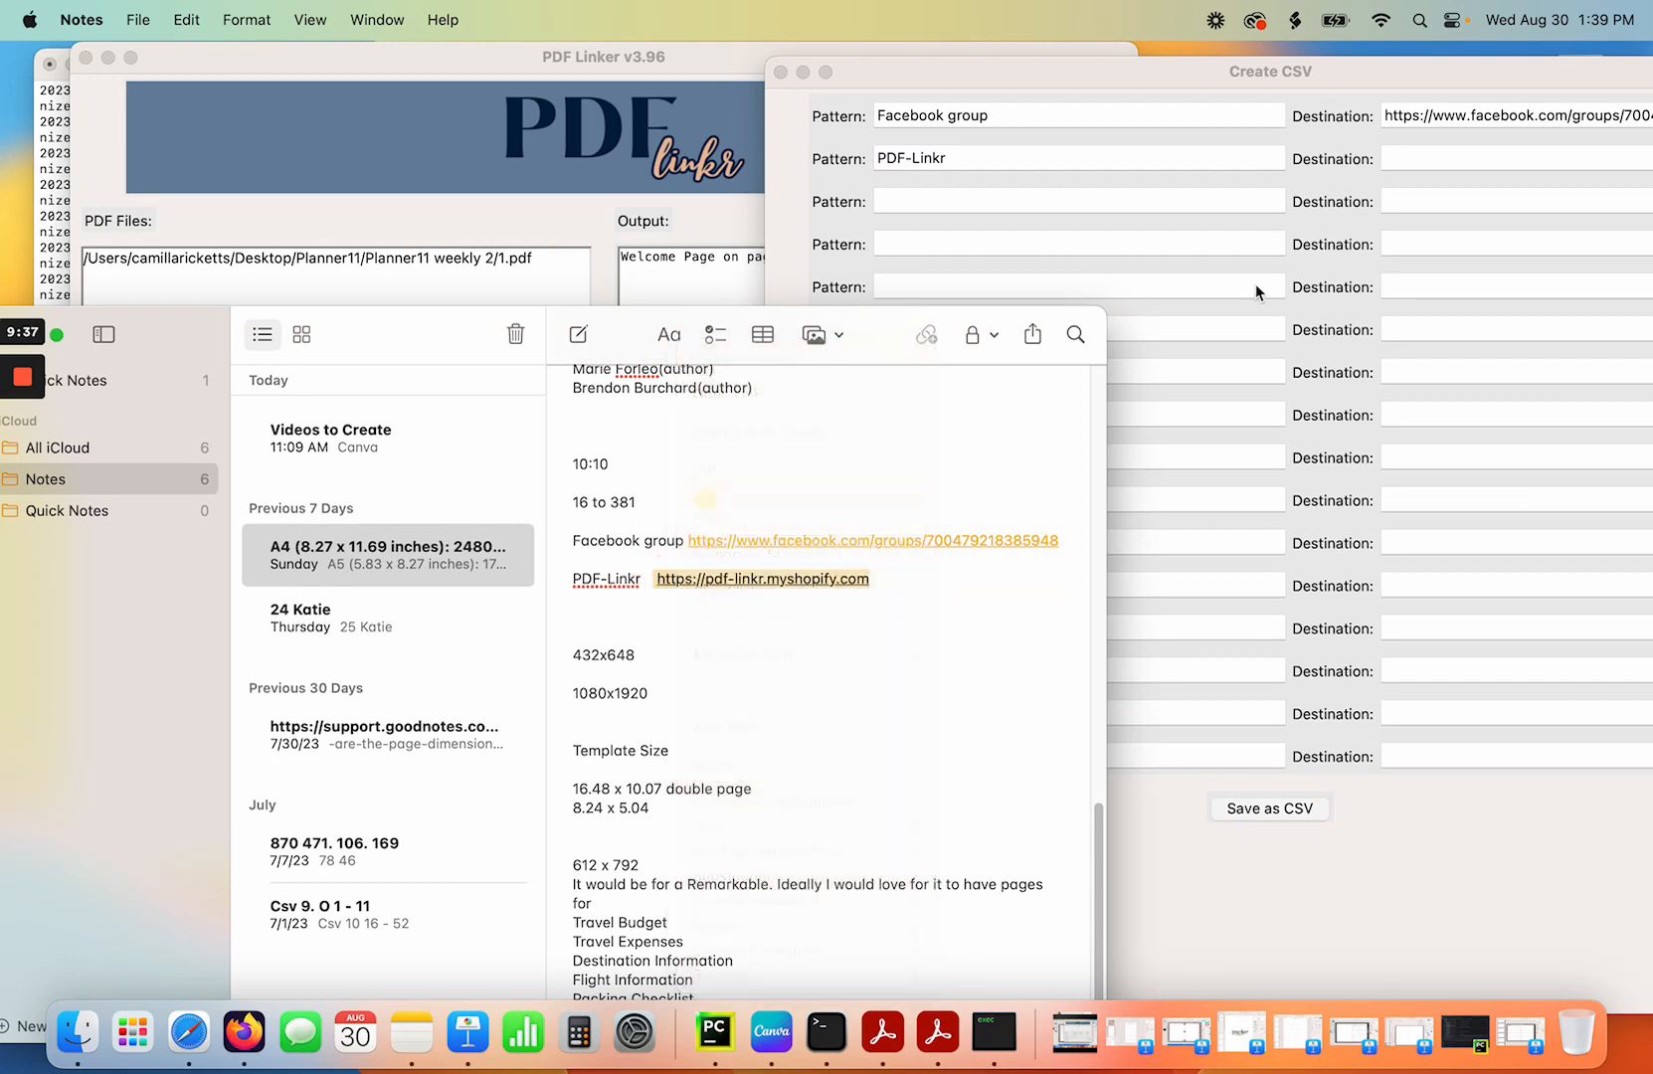
{"action": "left_click", "coordinate": [1438, 155]}
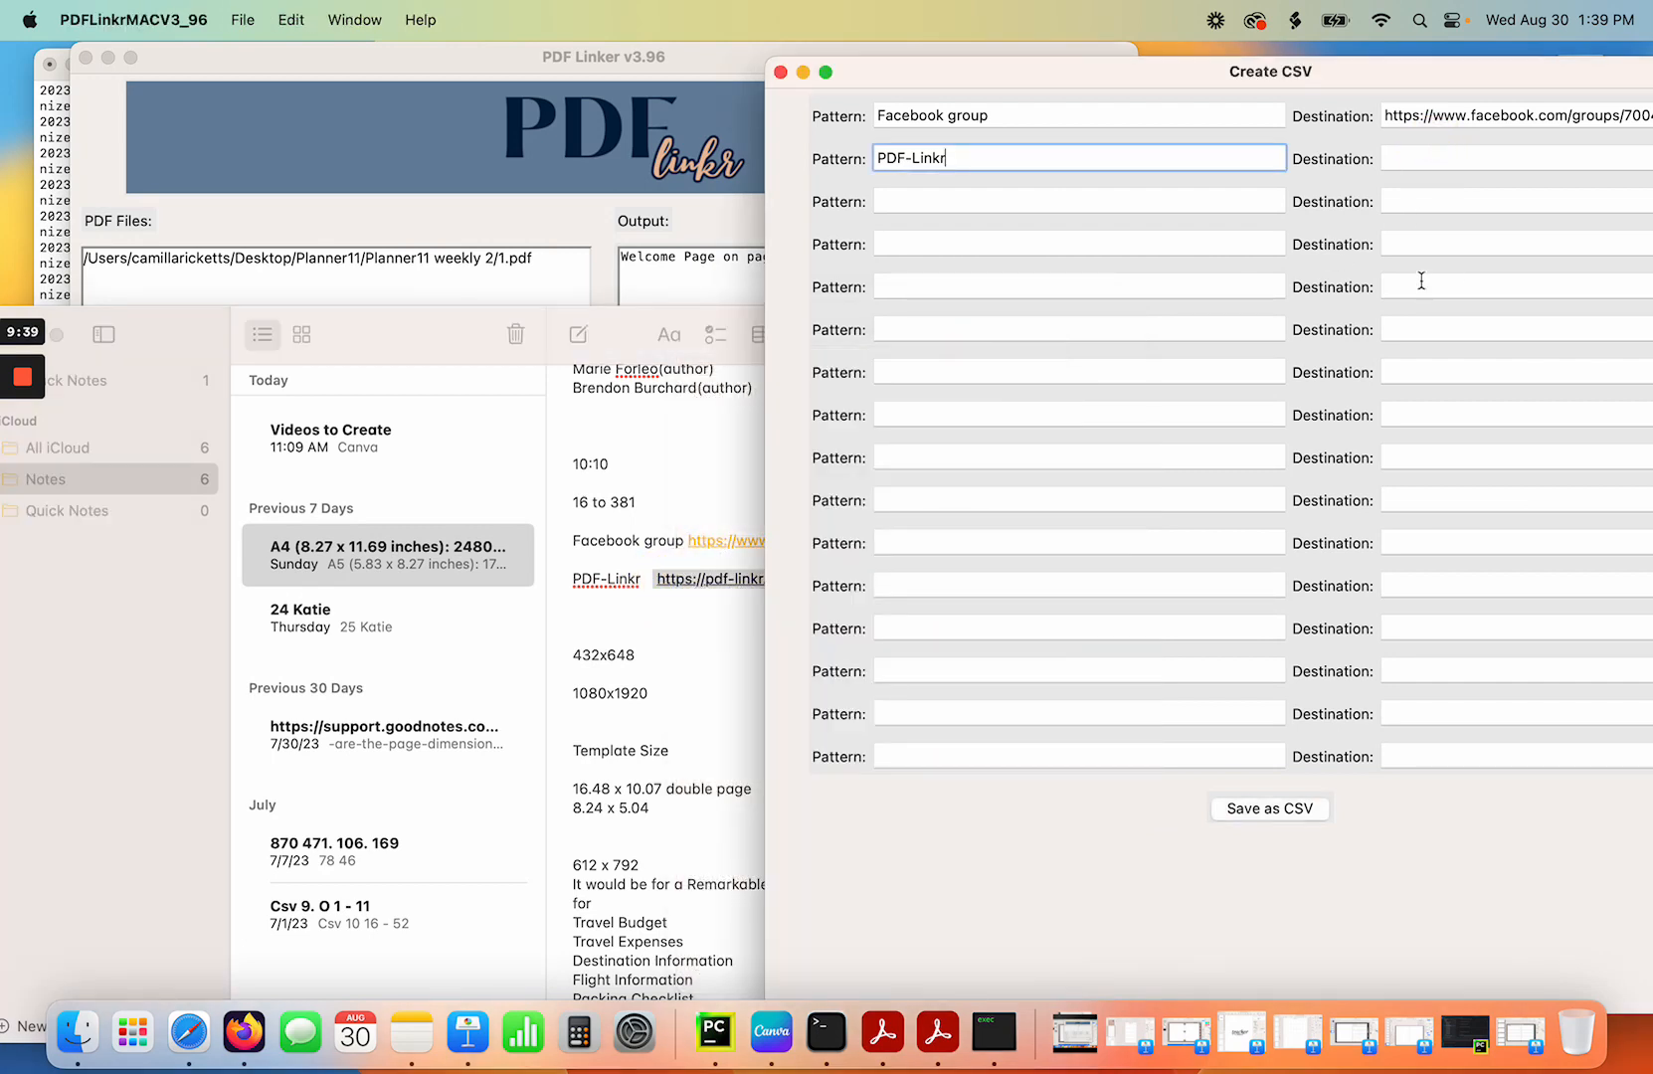
{"action": "key", "text": "Tab"}
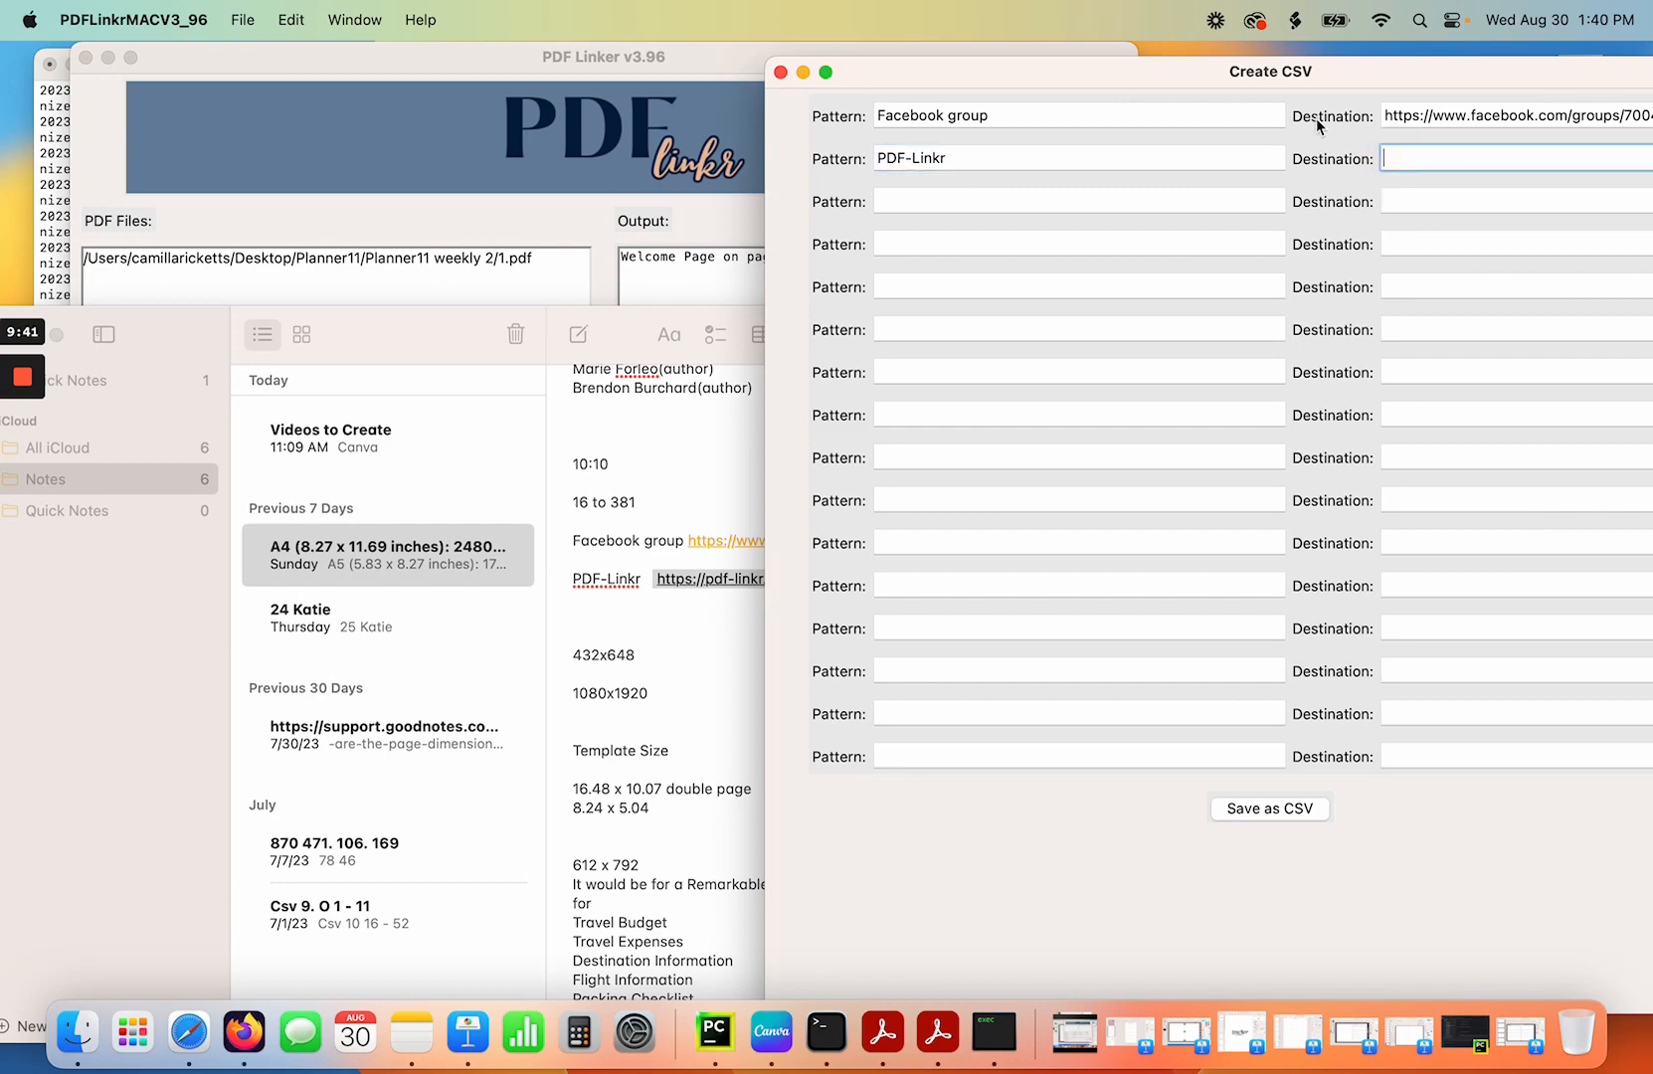
{"action": "key", "text": "super+v"}
{"action": "left_click_drag", "start_coordinate": [1169, 64], "coordinate": [895, 67]}
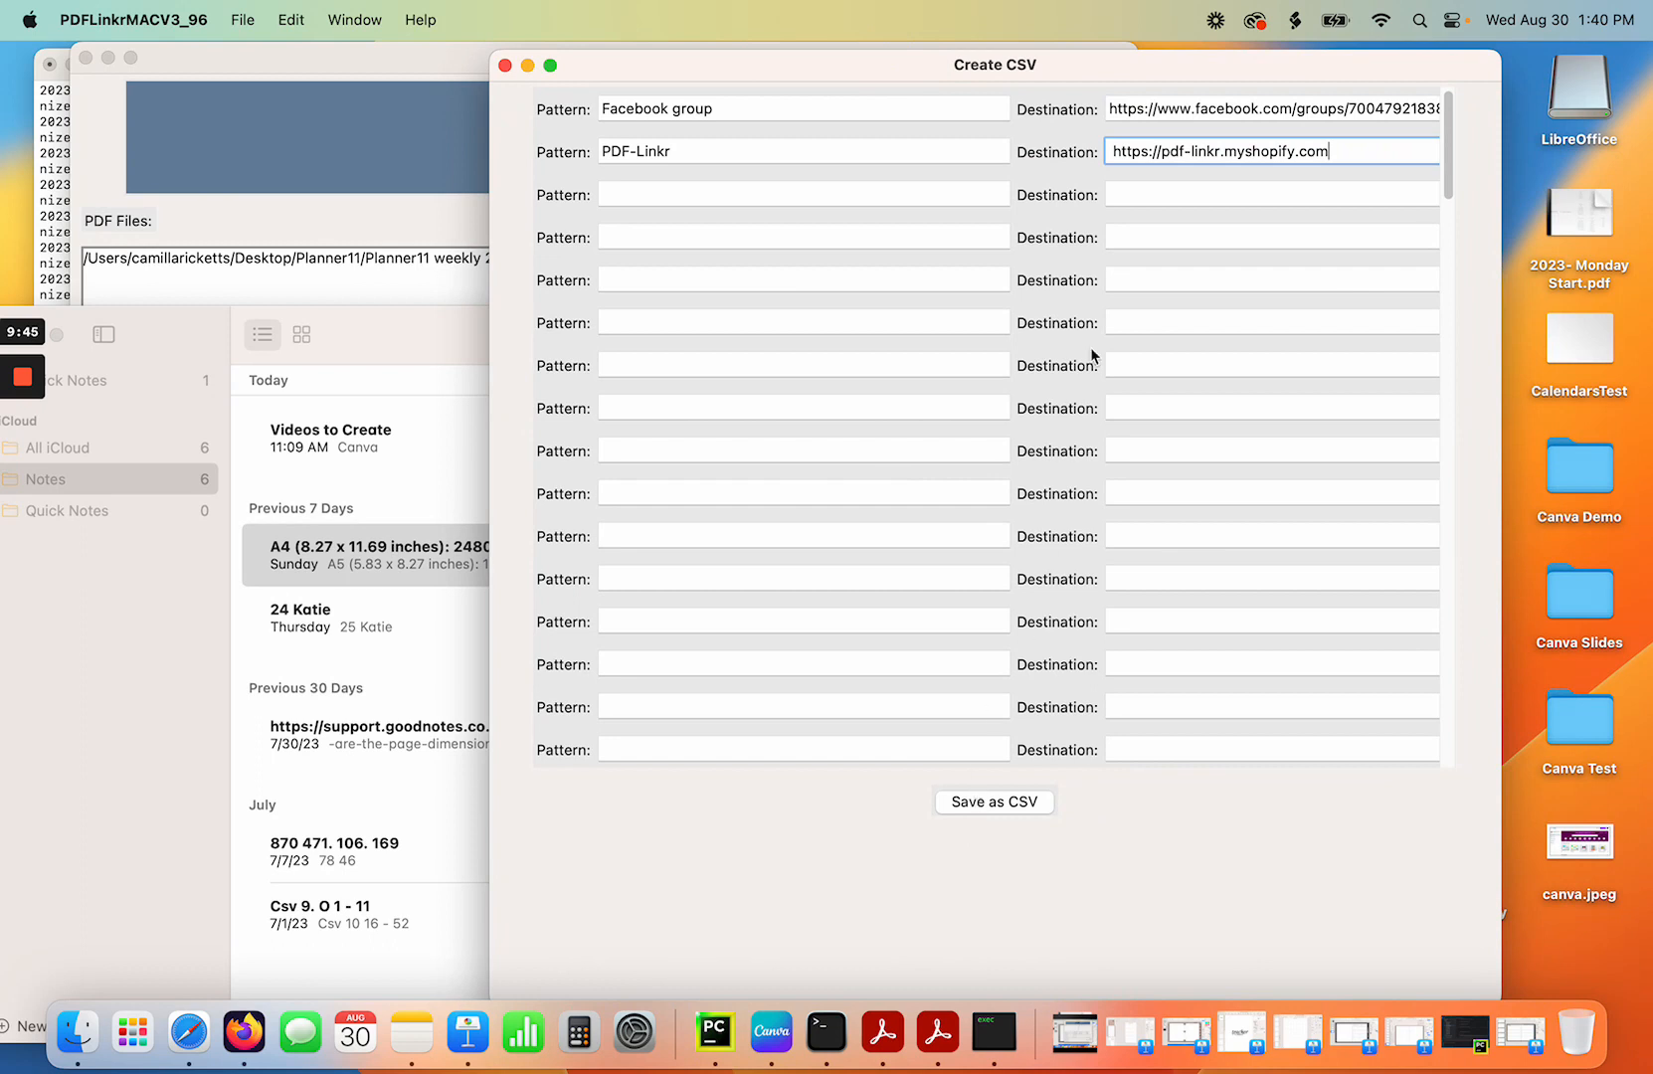
{"action": "left_click", "coordinate": [1112, 151]}
Save the link table as welcomepage in the CSV folder.
{"action": "left_click", "coordinate": [1014, 802]}
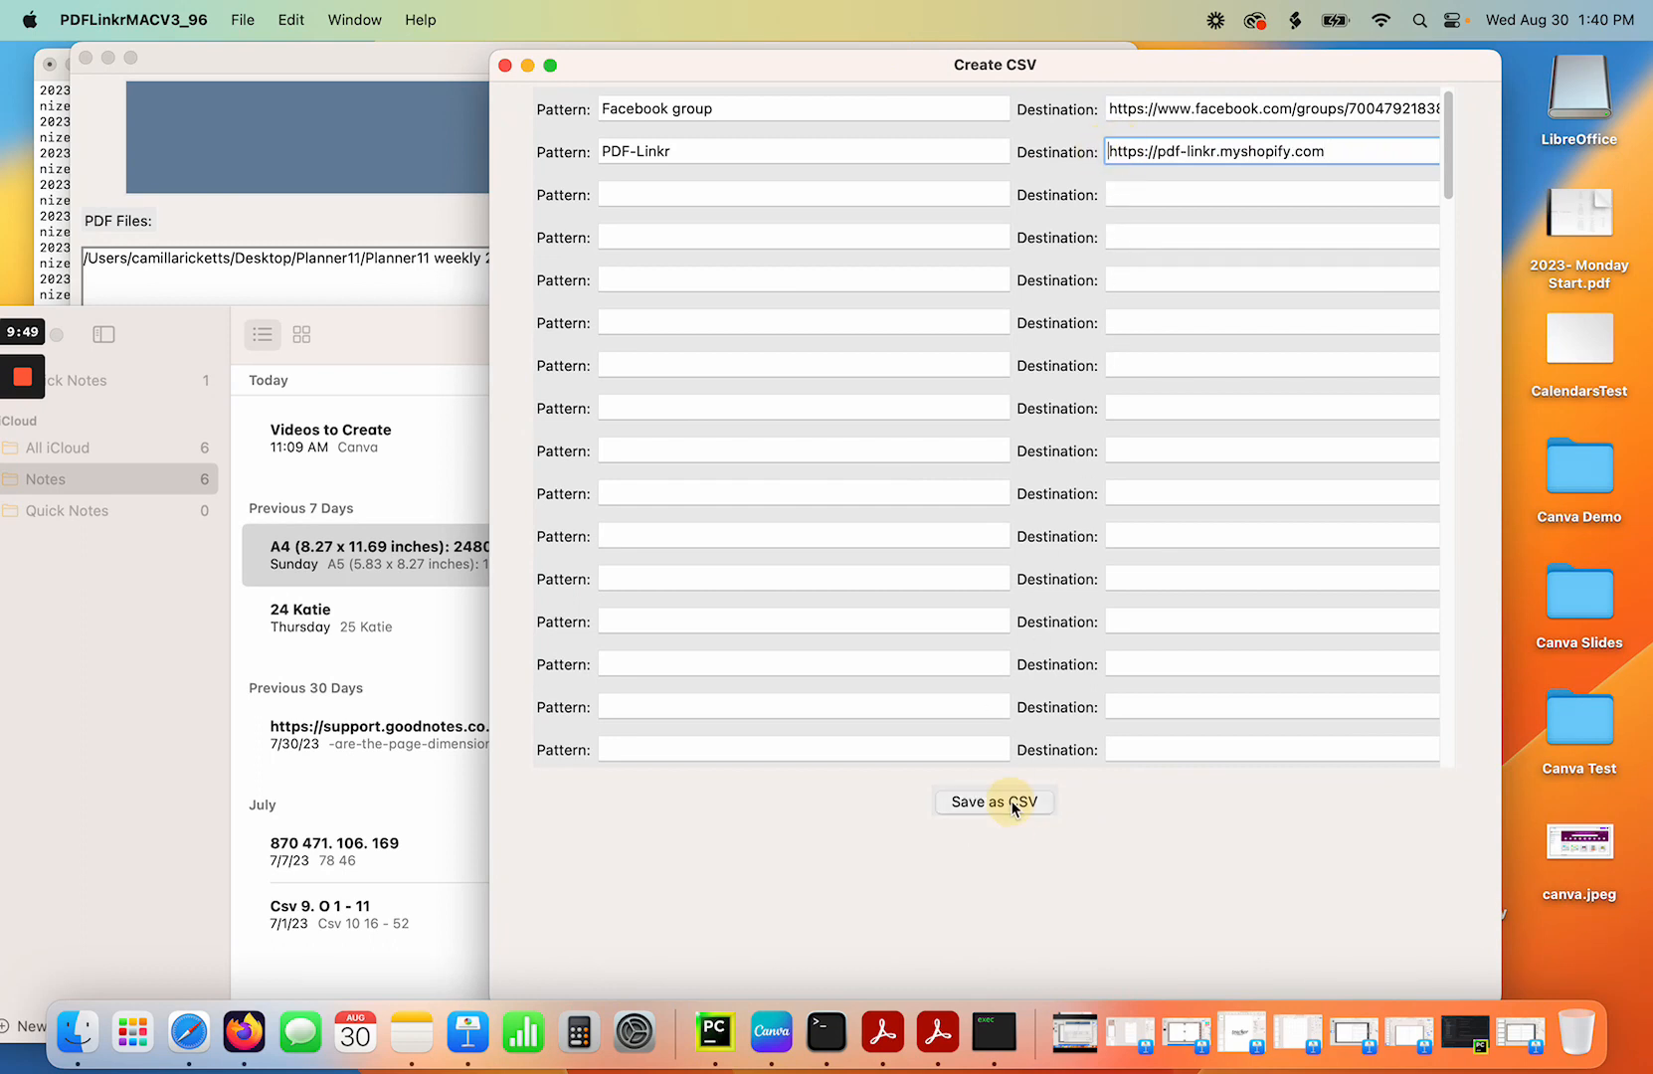
{"action": "type", "text": "wel"}
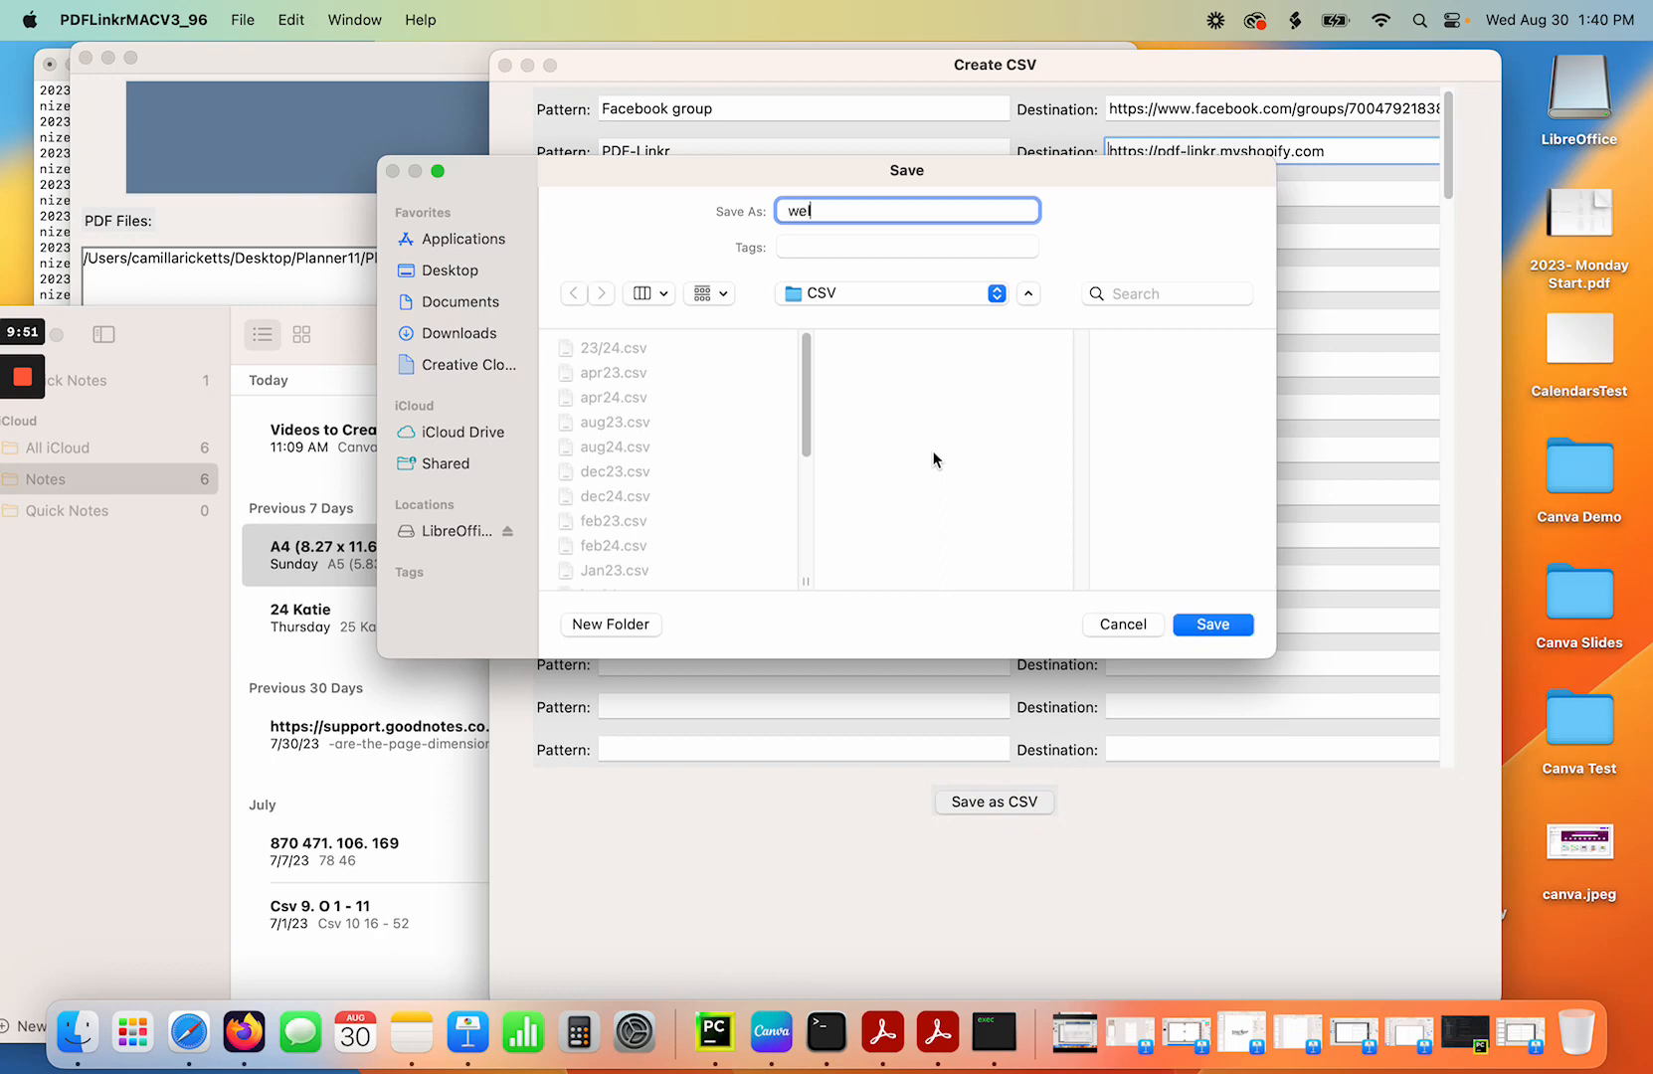
{"action": "type", "text": "comepage"}
{"action": "key", "text": "Return"}
{"action": "left_click", "coordinate": [866, 401]}
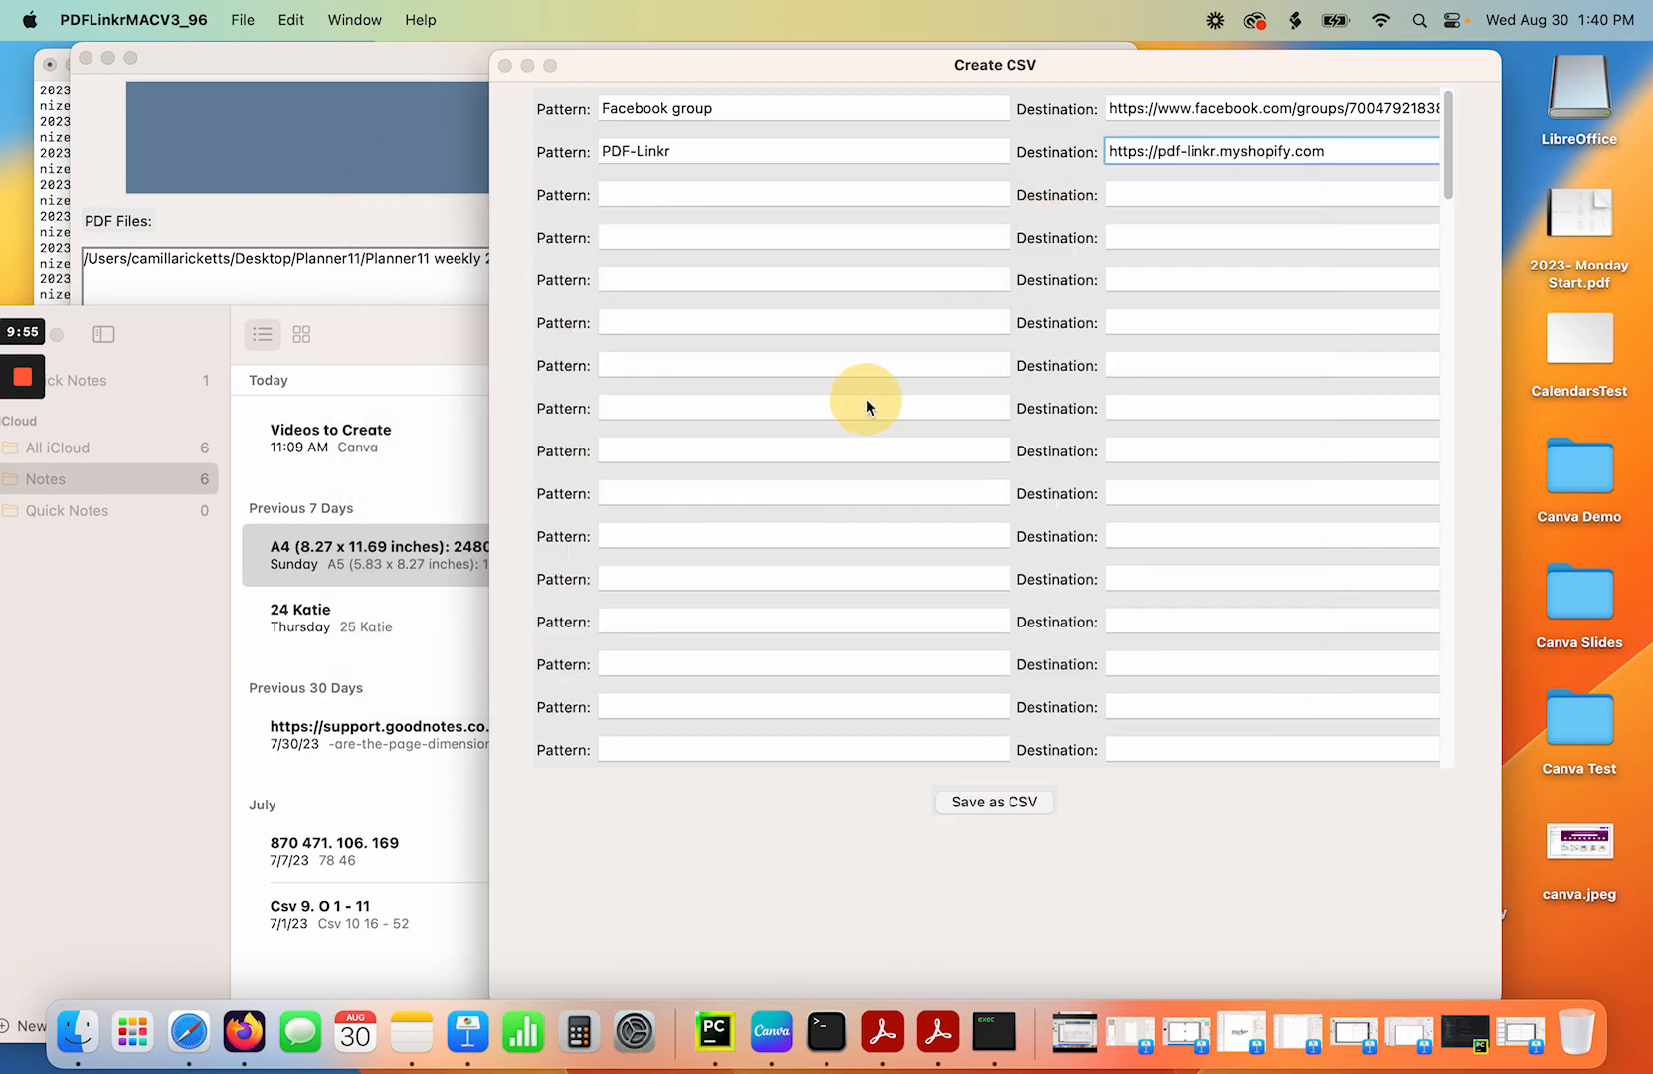
Replace 1.pdf in the PDF Linker file list with 1_updated.pdf from the Planner11 weekly 2 folder.
{"action": "left_click", "coordinate": [333, 358]}
{"action": "left_click", "coordinate": [390, 76]}
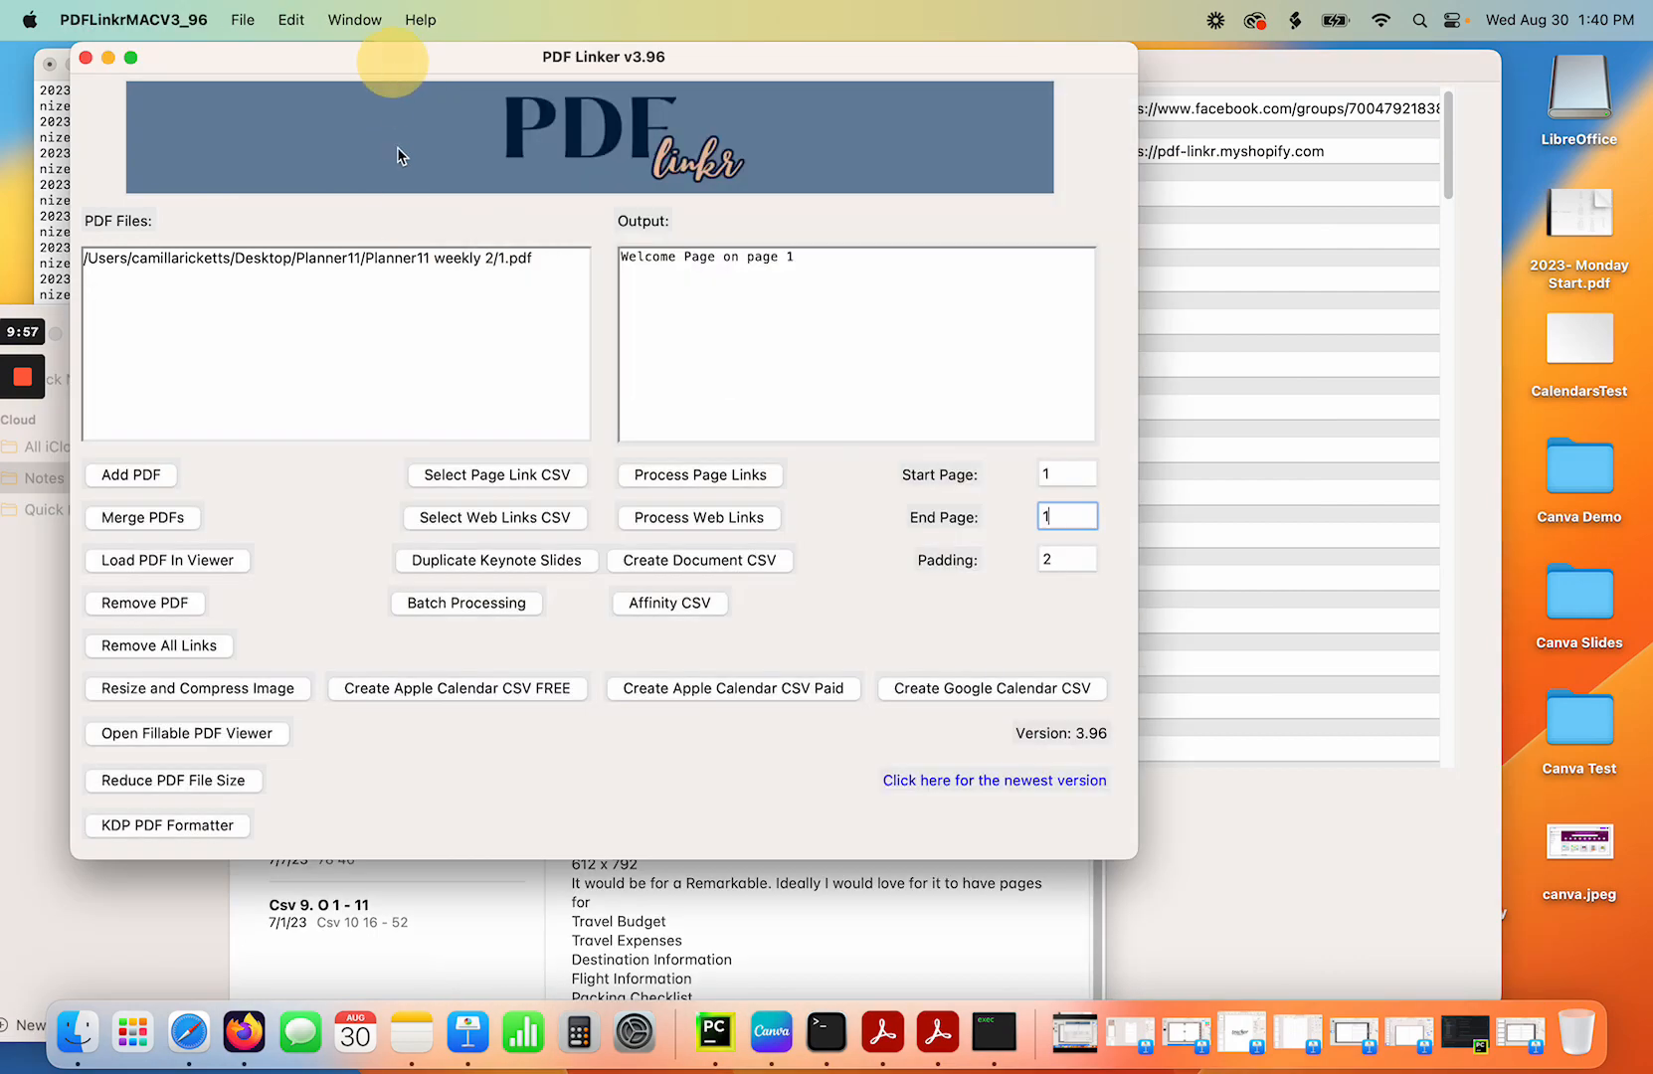
{"action": "left_click", "coordinate": [387, 264]}
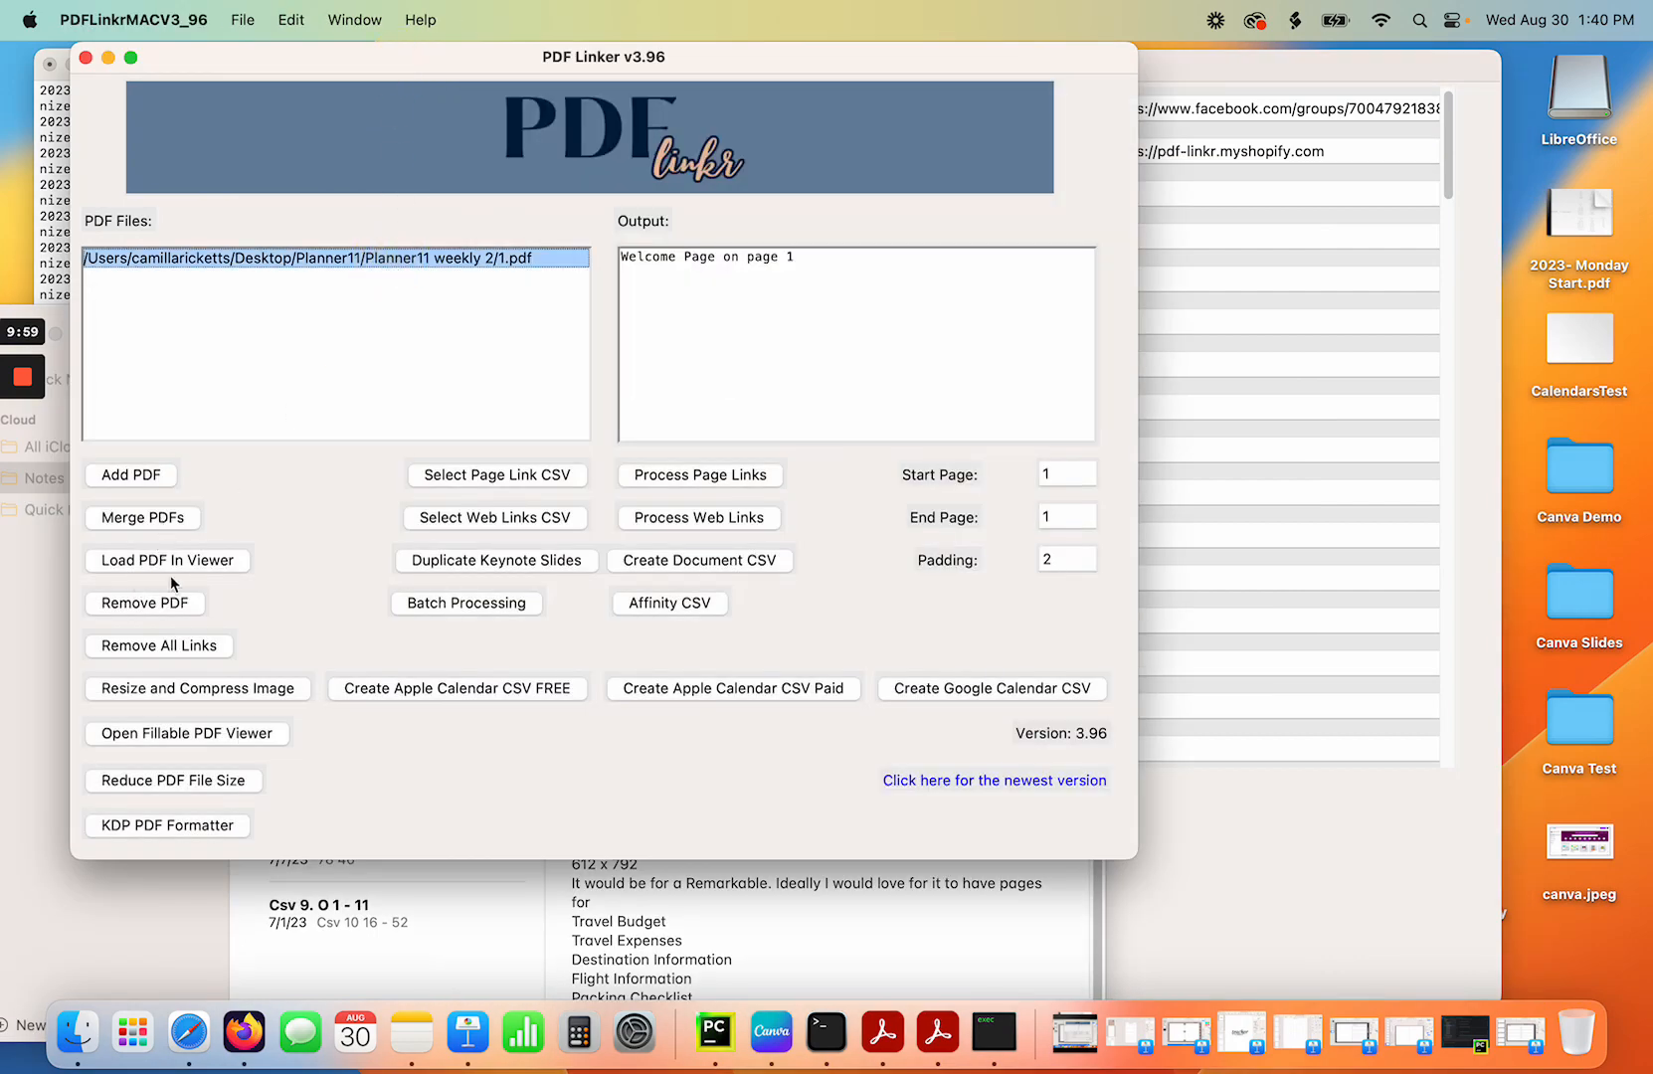
{"action": "left_click", "coordinate": [159, 606]}
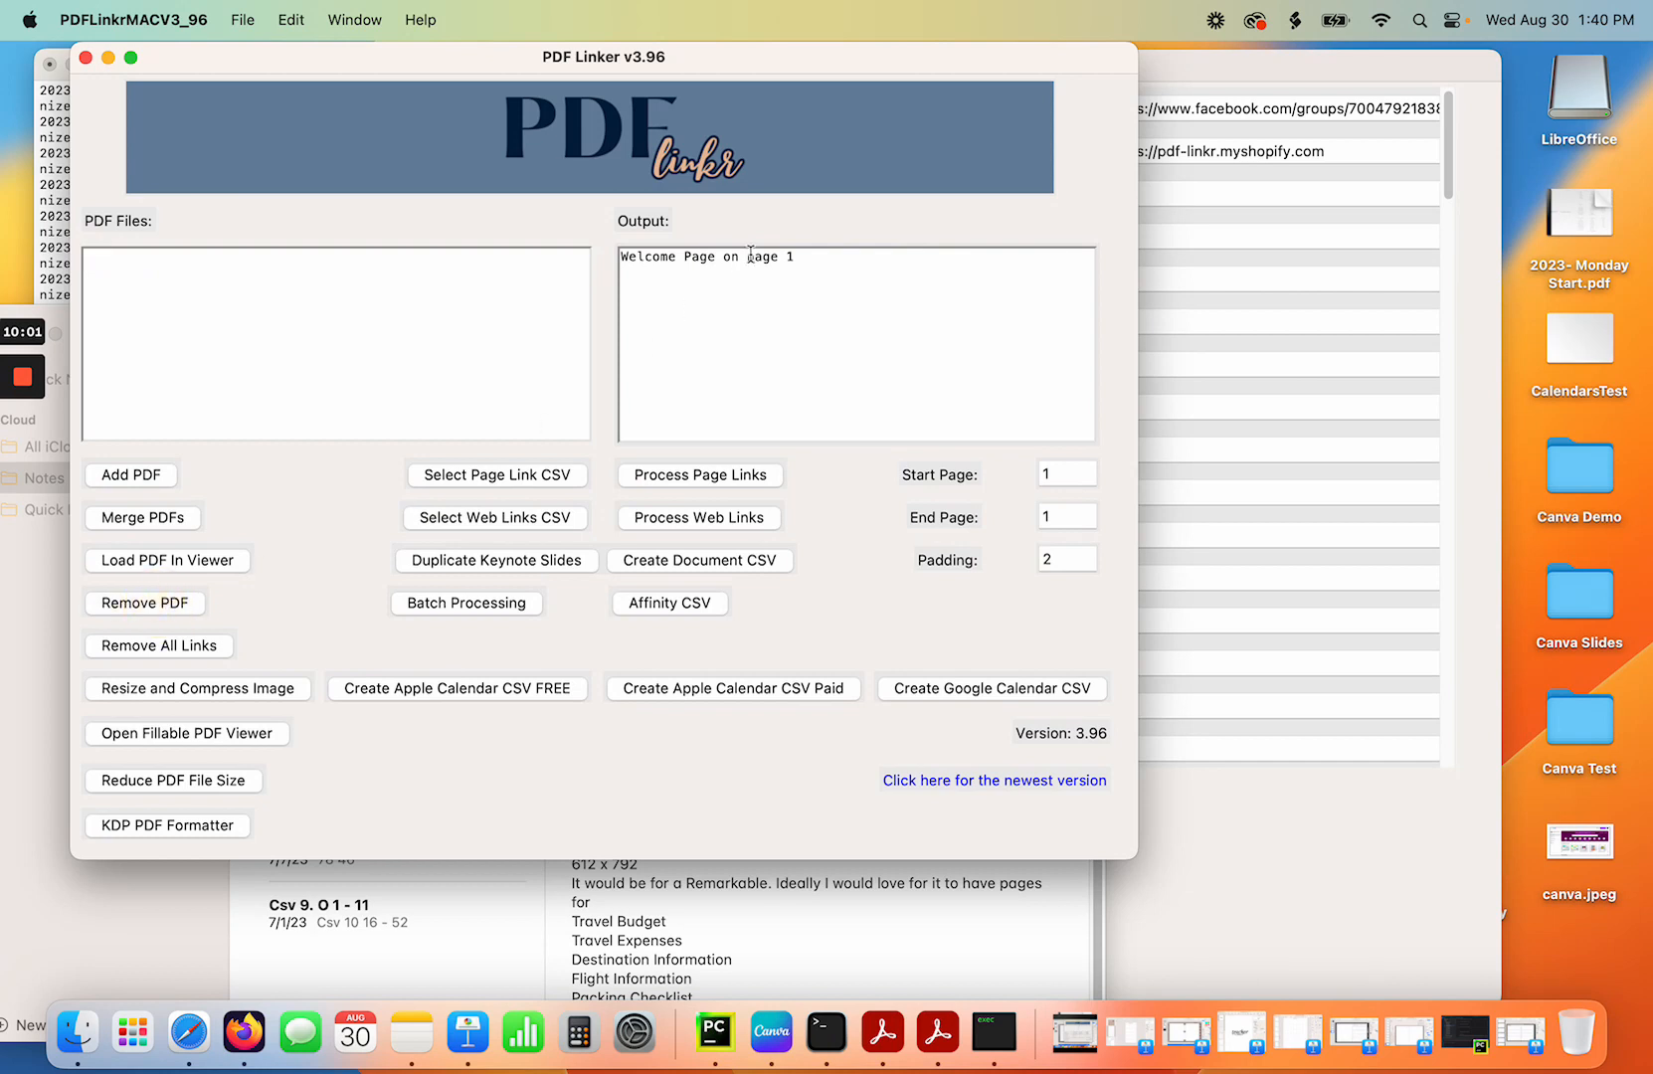
{"action": "left_click", "coordinate": [170, 475]}
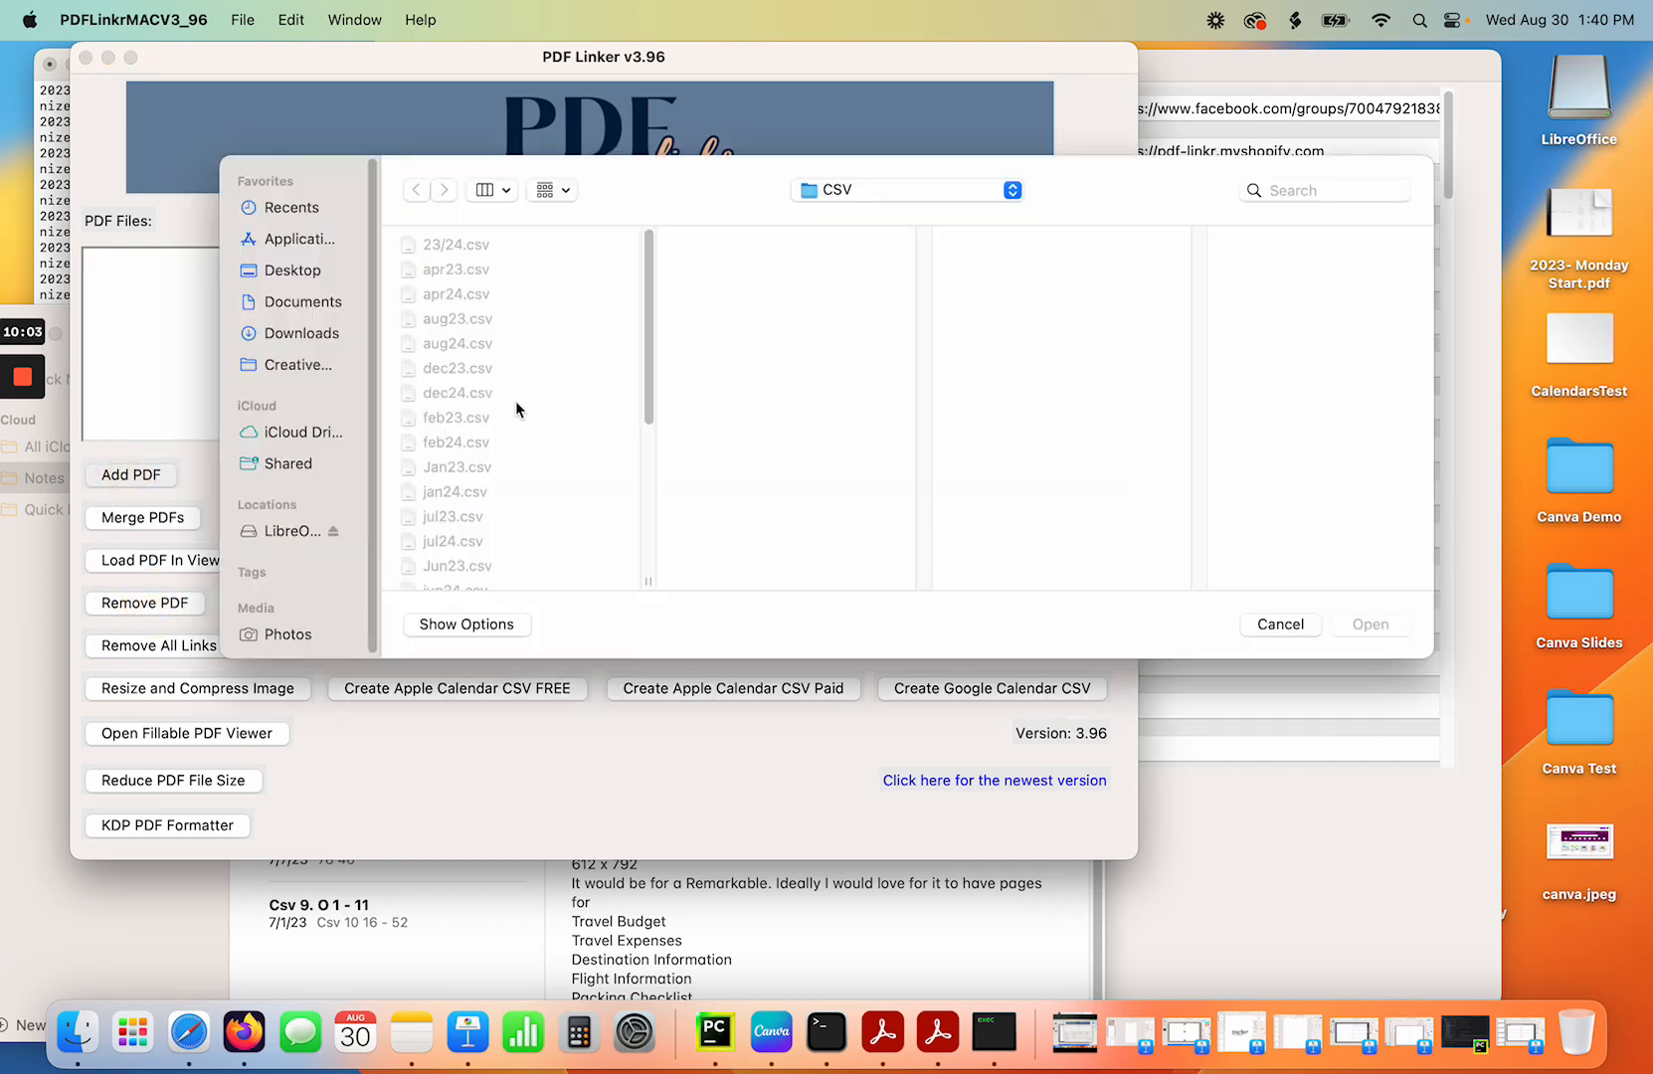
{"action": "left_click", "coordinate": [890, 191]}
{"action": "left_click", "coordinate": [907, 219]}
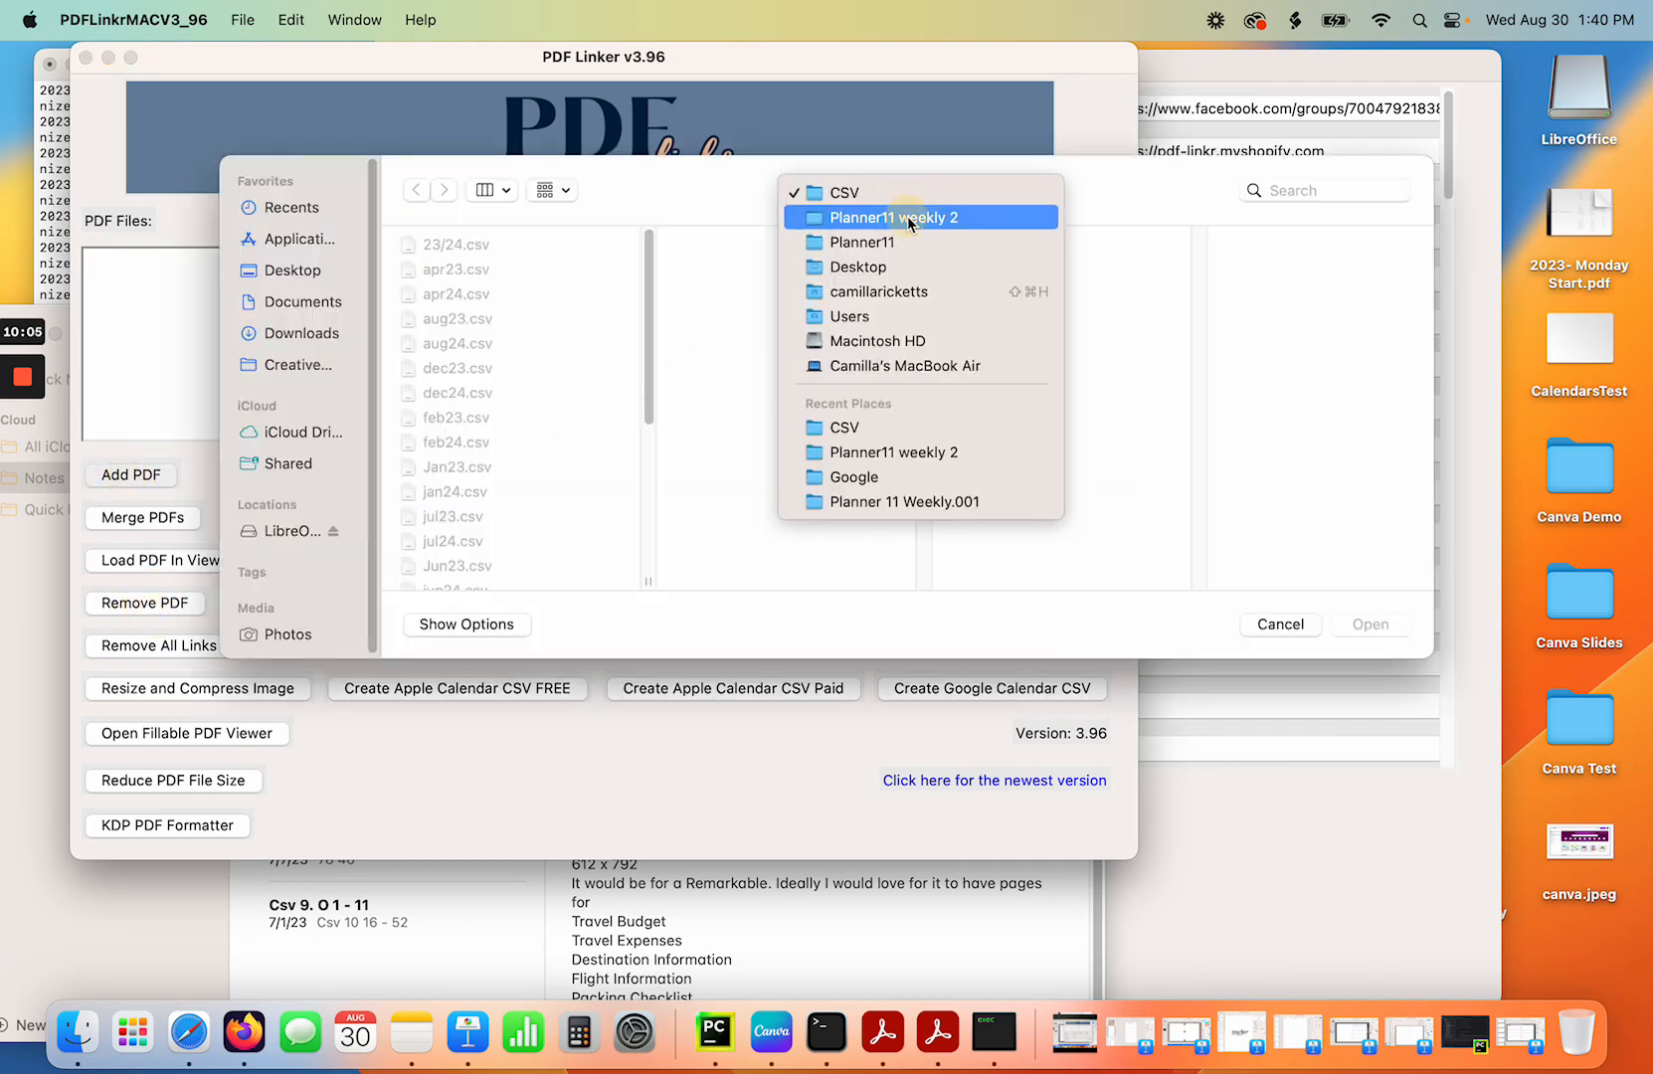
{"action": "left_click", "coordinate": [1008, 275]}
{"action": "double_click", "coordinate": [1009, 271]}
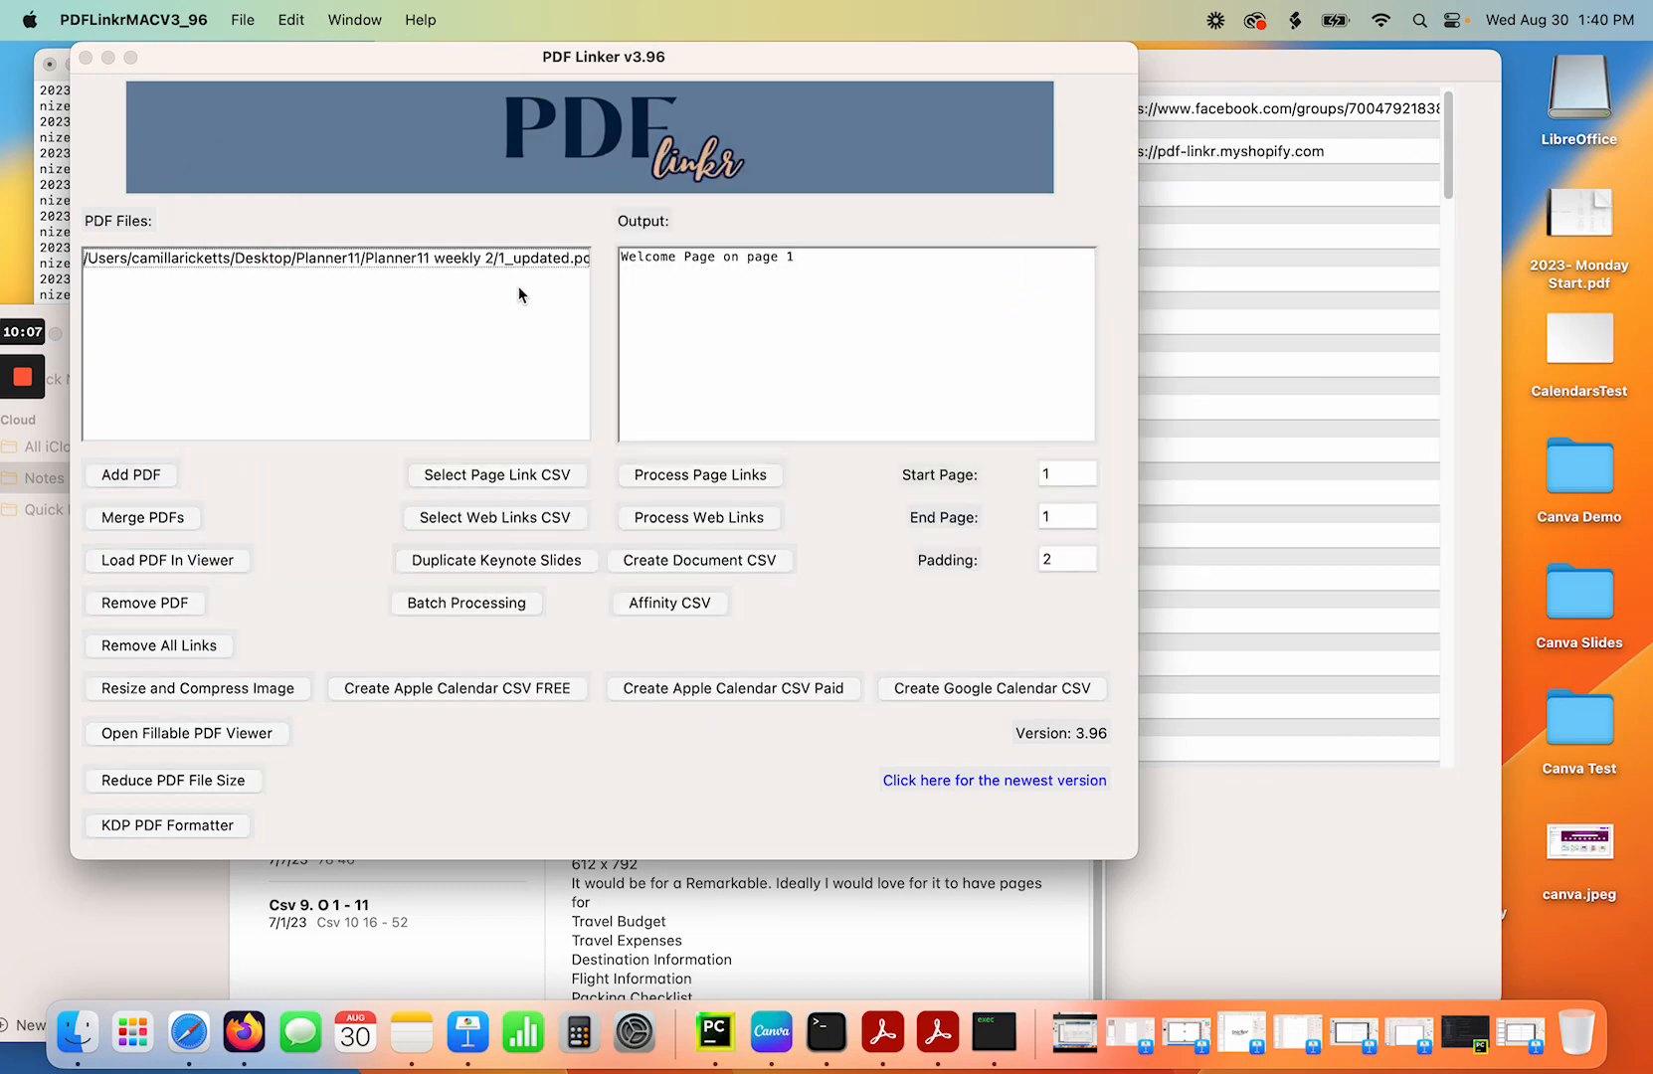
Load 1_updated.pdf in the viewer and set the welcome text sheet on page 2 as the link area.
{"action": "left_click", "coordinate": [491, 260]}
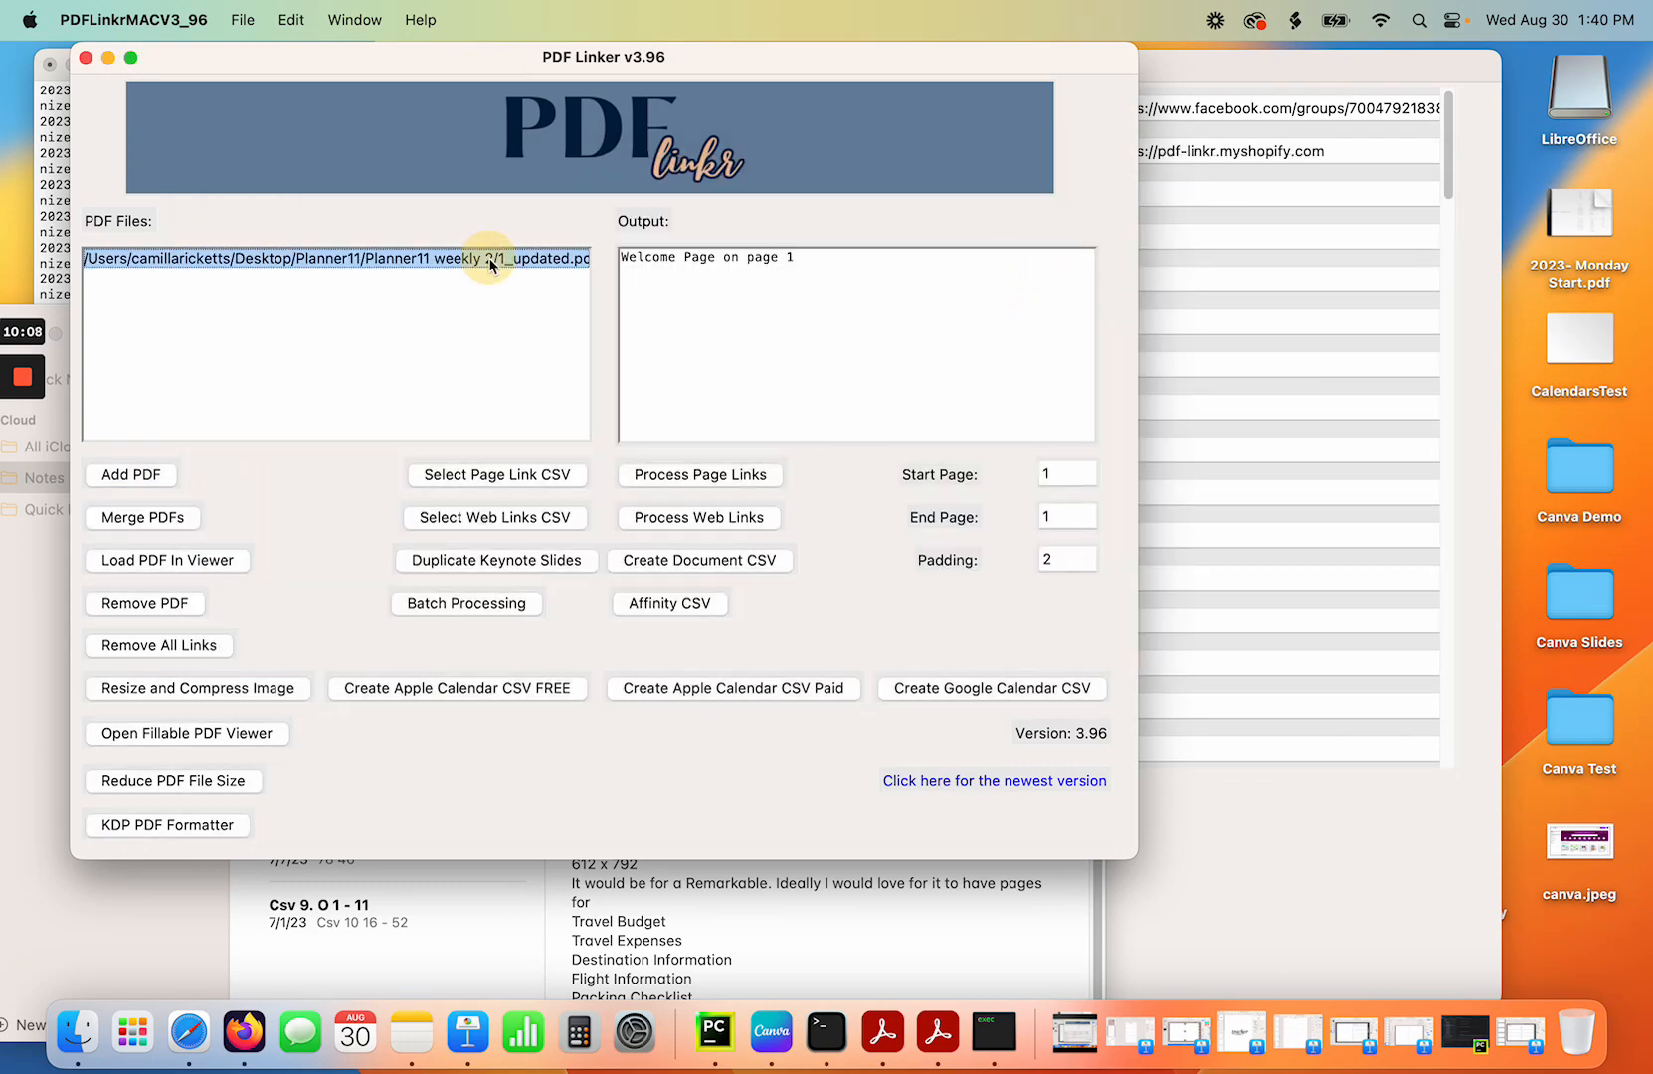
{"action": "left_click", "coordinate": [144, 557]}
{"action": "left_click", "coordinate": [1365, 609]}
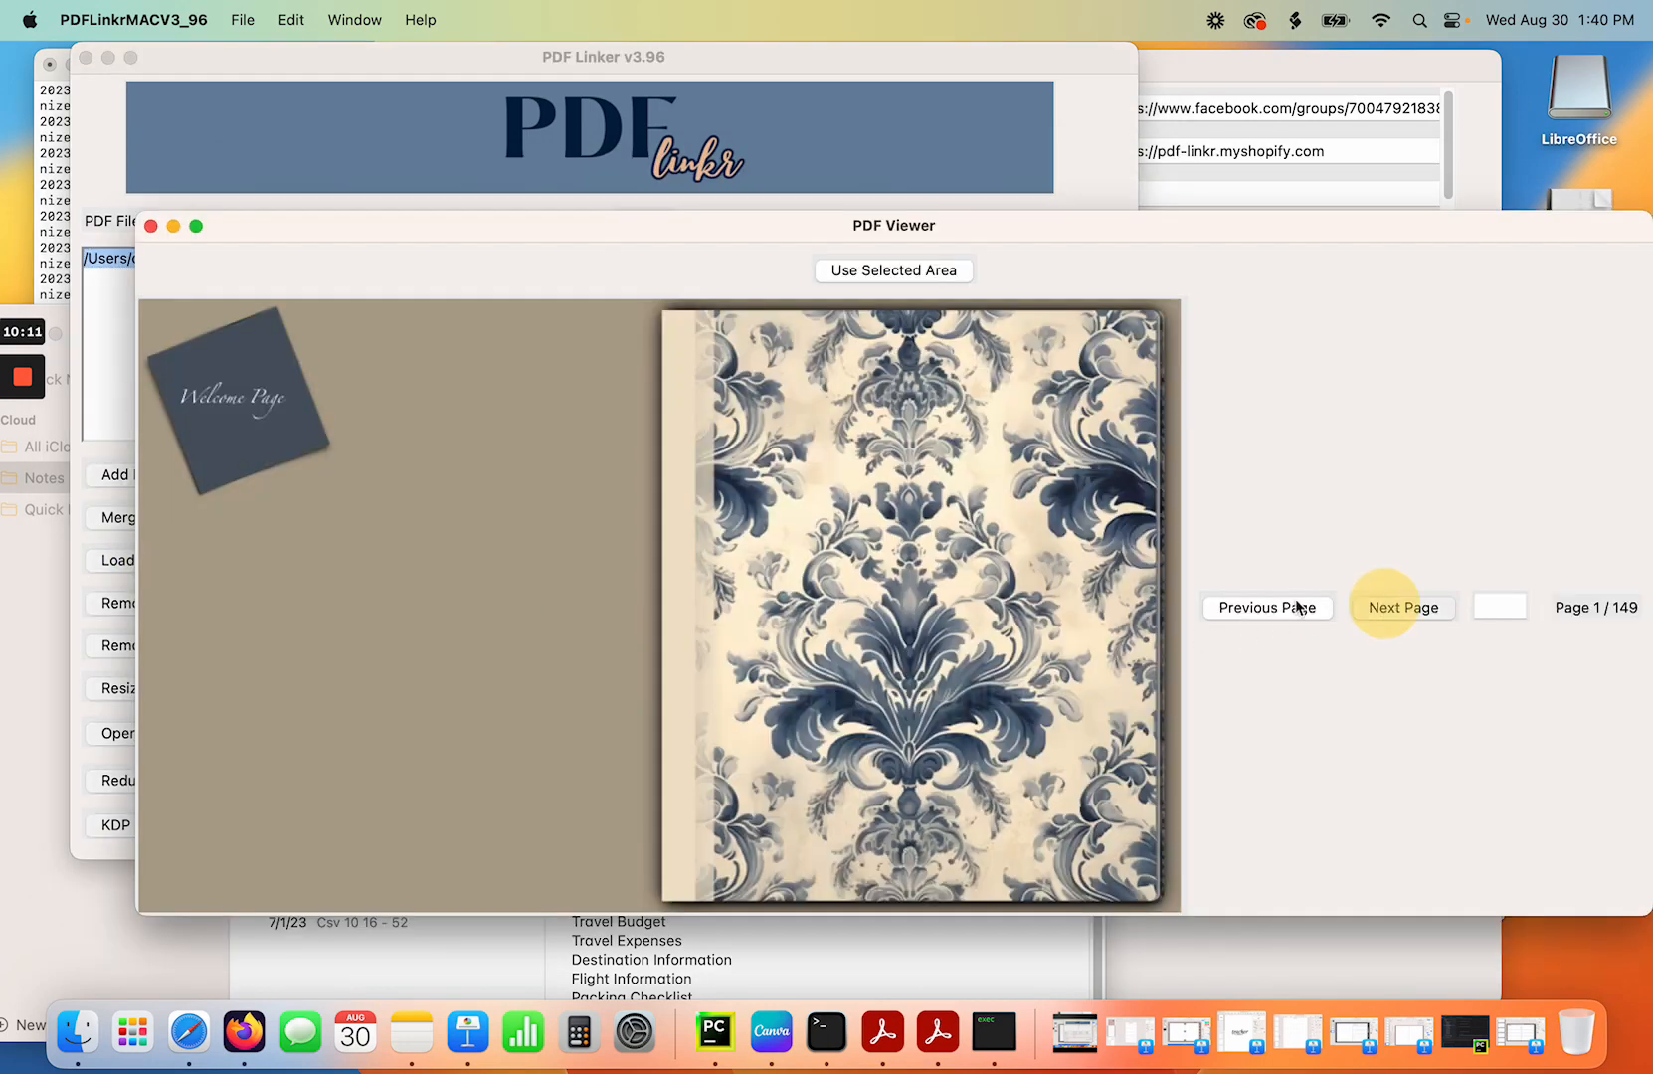
{"action": "left_click_drag", "start_coordinate": [677, 337], "coordinate": [1104, 883]}
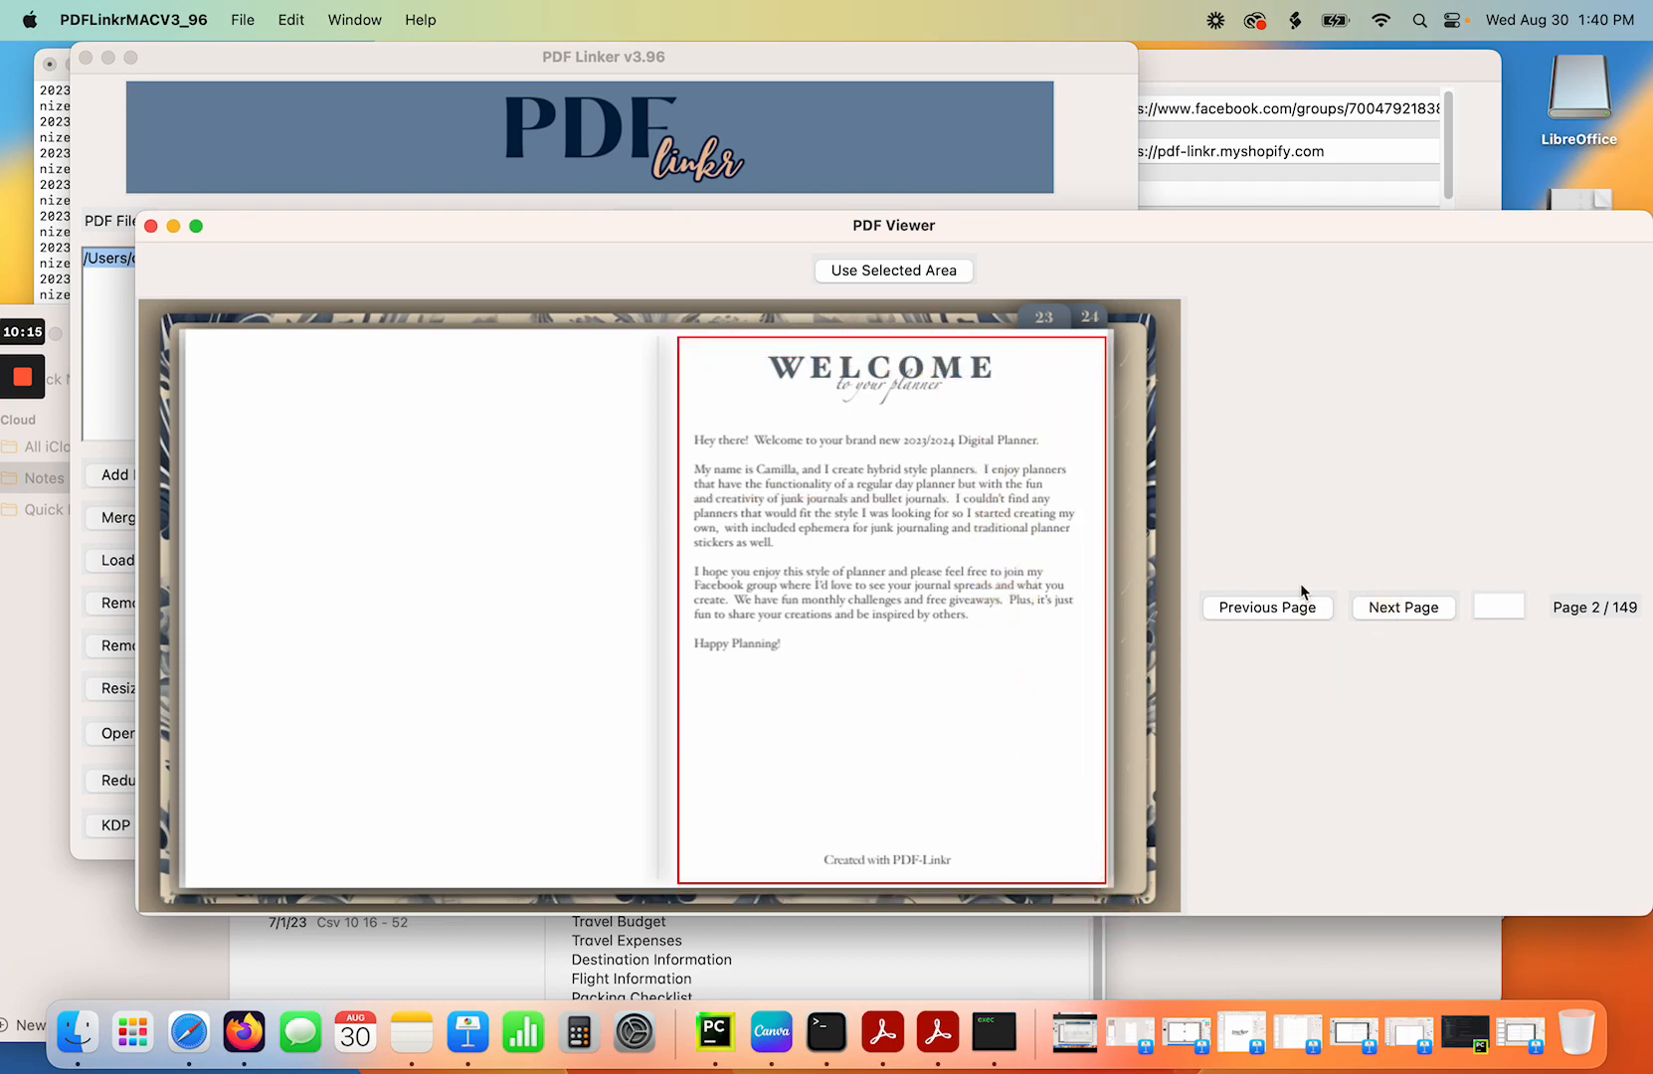
{"action": "left_click", "coordinate": [938, 274]}
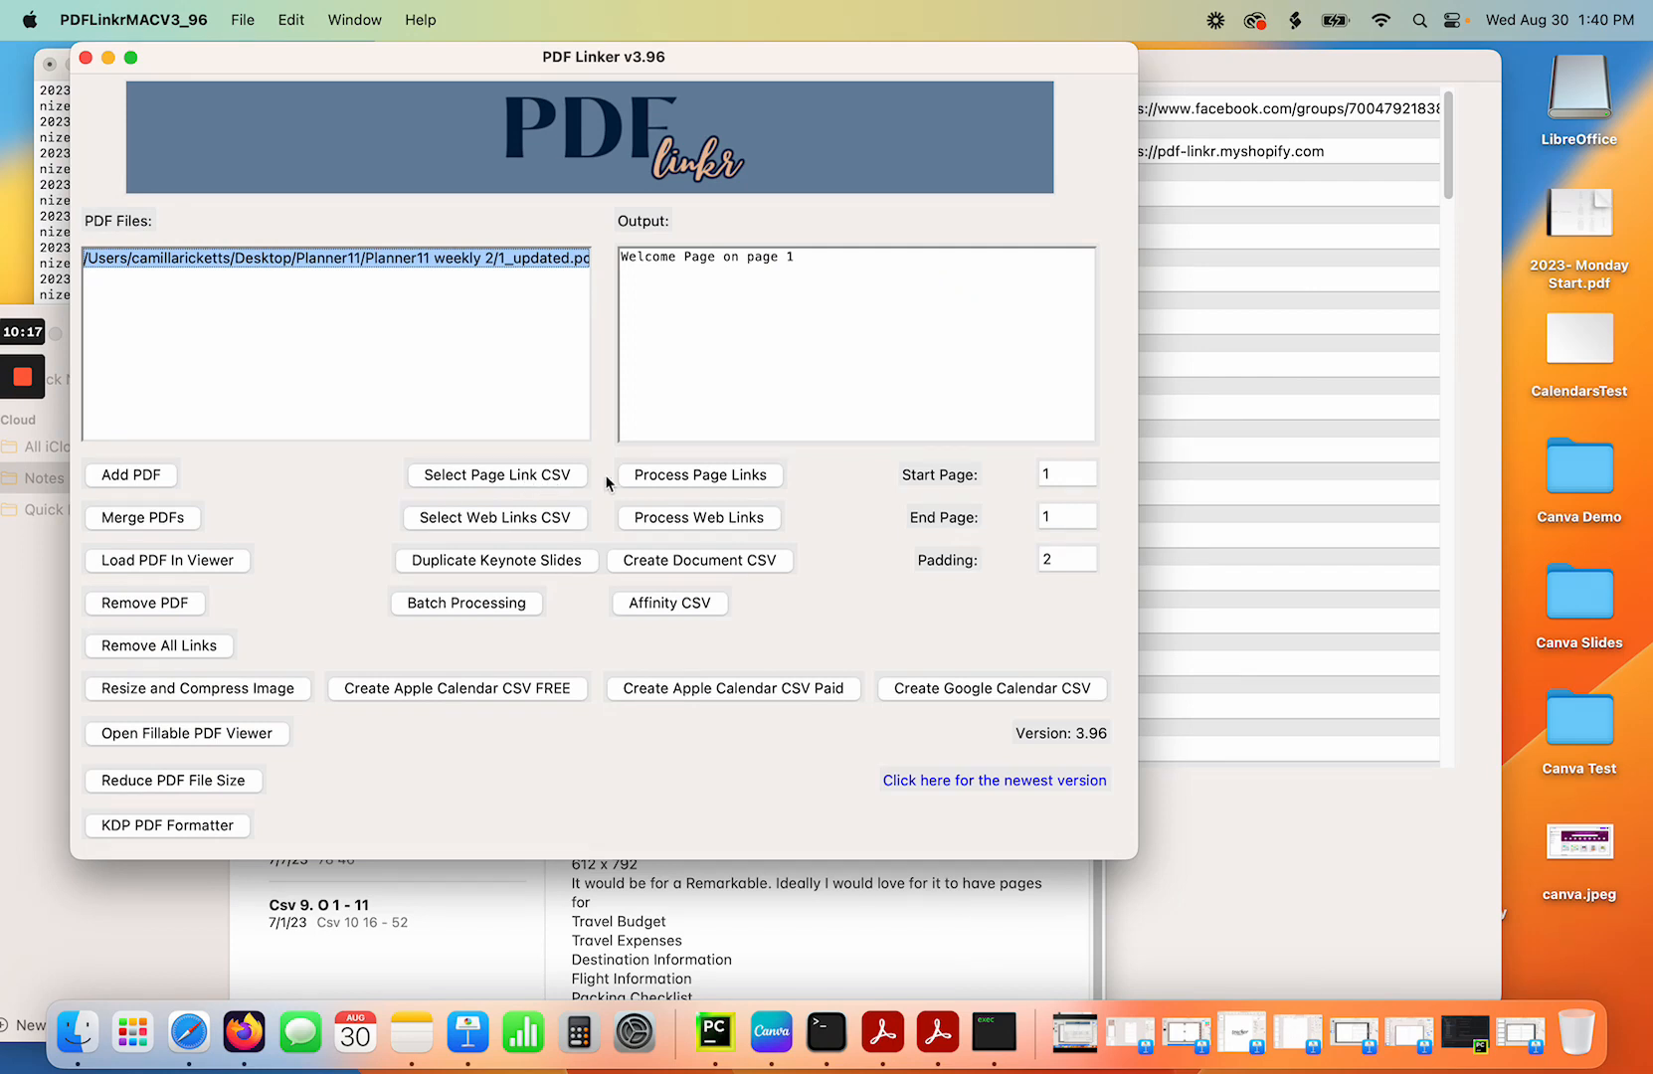
Set both the start page and the end page to 2.
{"action": "left_click", "coordinate": [1062, 472]}
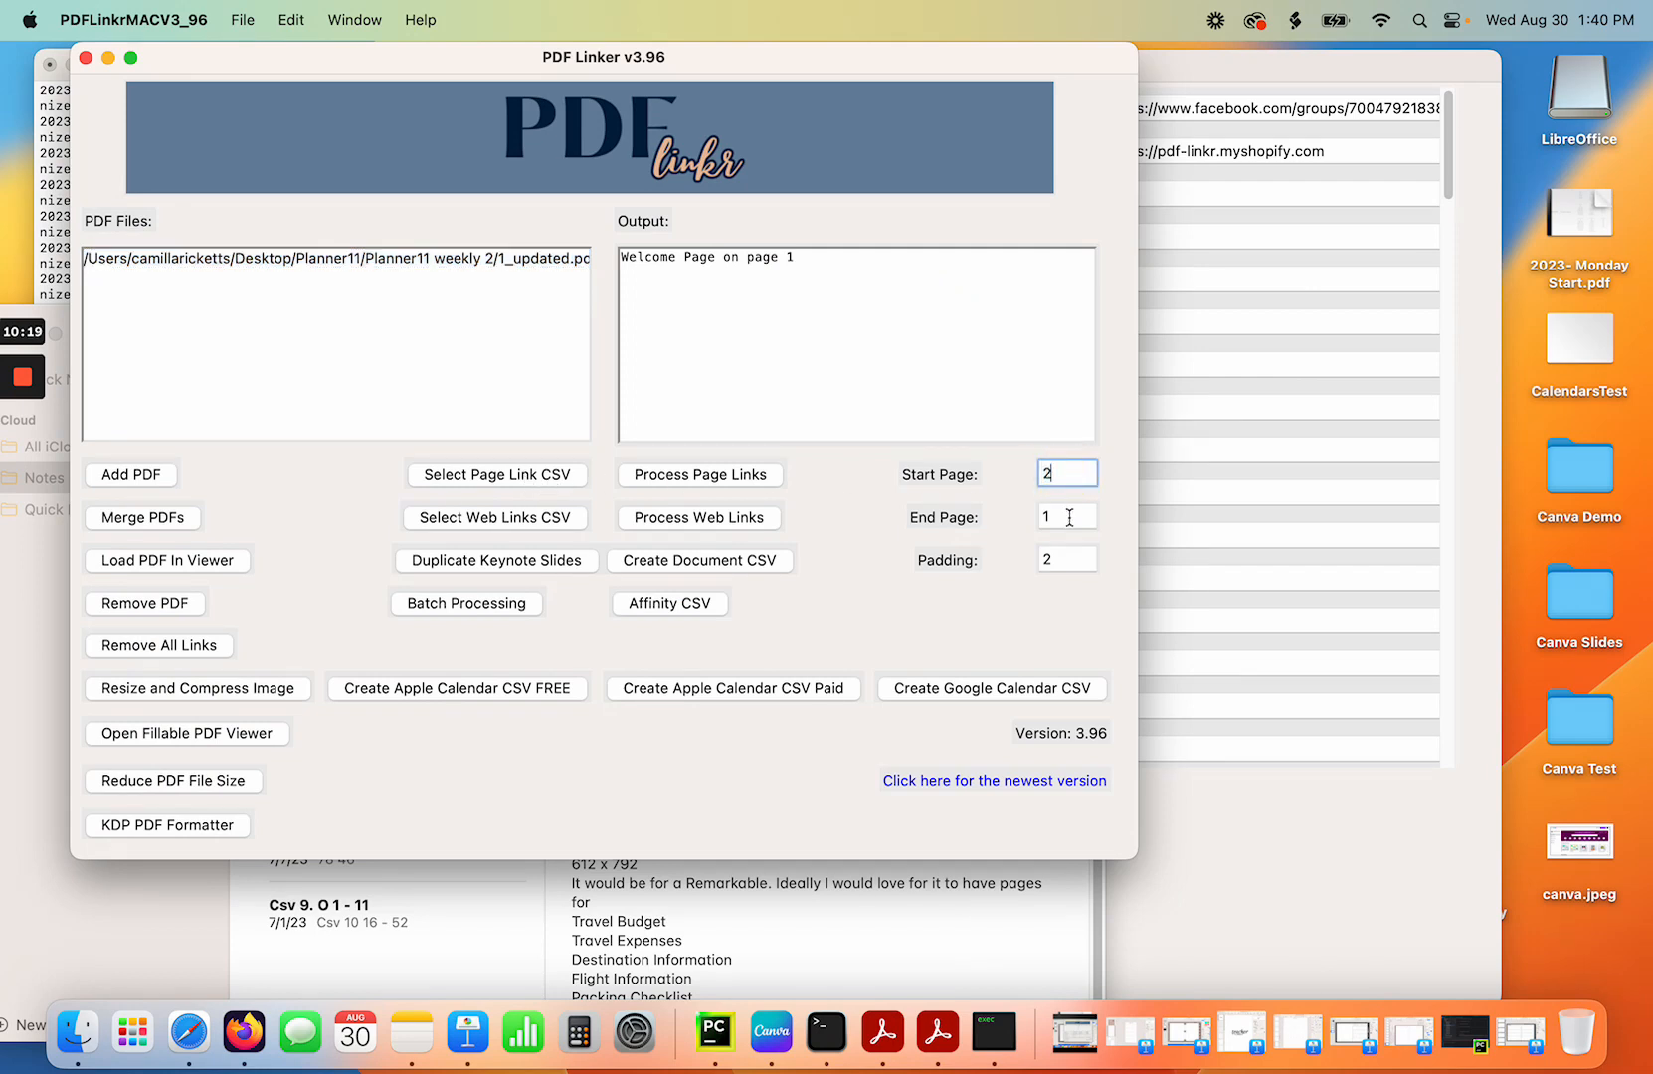
{"action": "type", "text": "2"}
{"action": "left_click", "coordinate": [1069, 516]}
Try to process welcomepage.csv from the CSV folder as page links for 1_updated.pdf.
{"action": "left_click", "coordinate": [497, 475]}
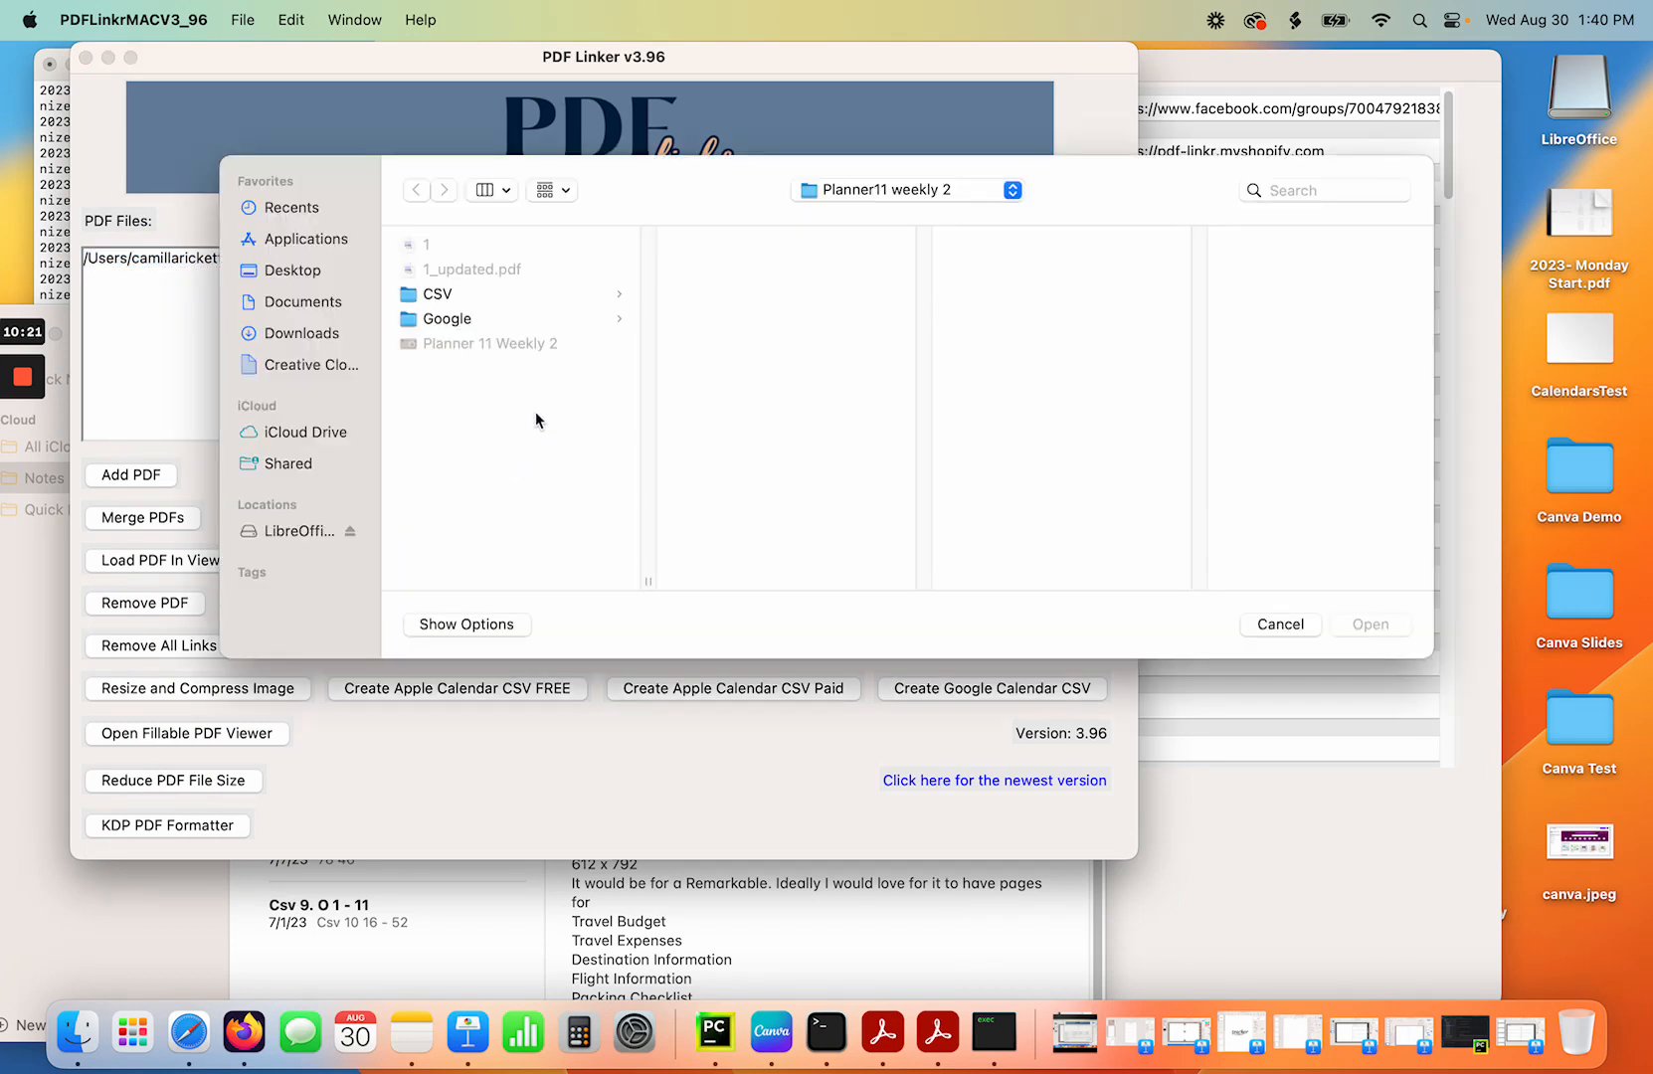
{"action": "left_click", "coordinate": [497, 293]}
{"action": "scroll", "coordinate": [816, 417], "scroll_direction": "down", "scroll_amount": 5}
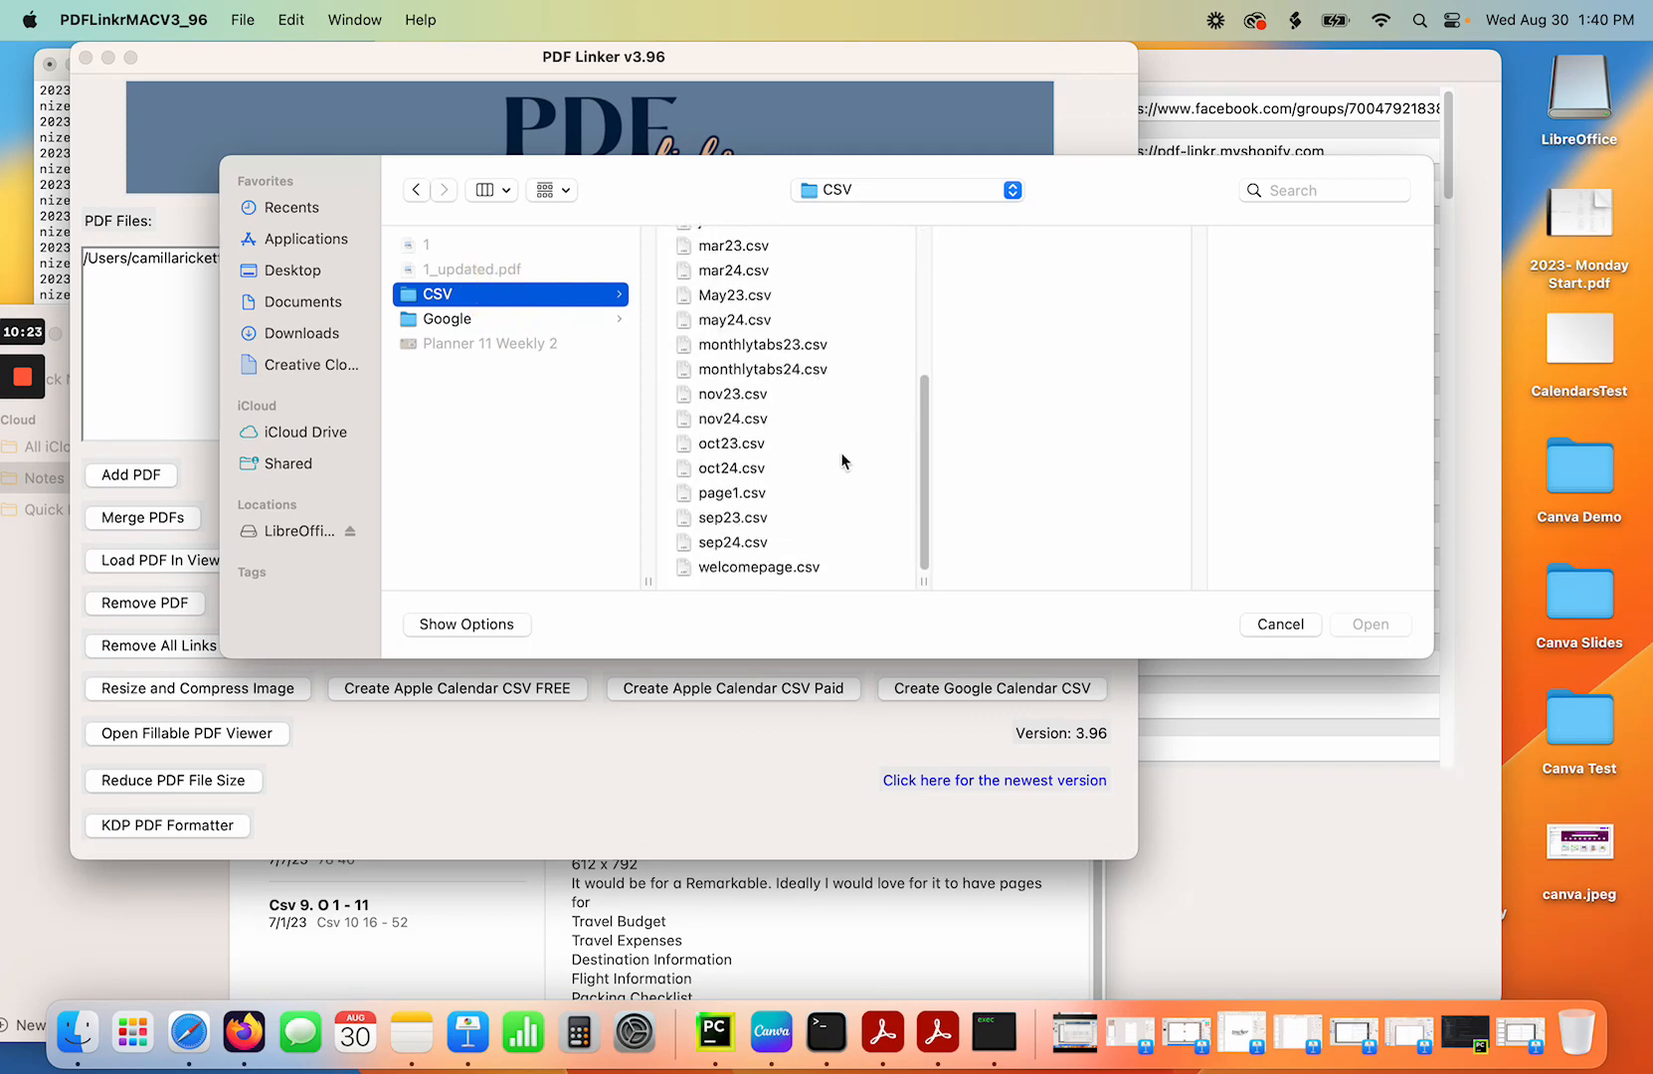
{"action": "left_click", "coordinate": [755, 567]}
{"action": "left_click", "coordinate": [1360, 625]}
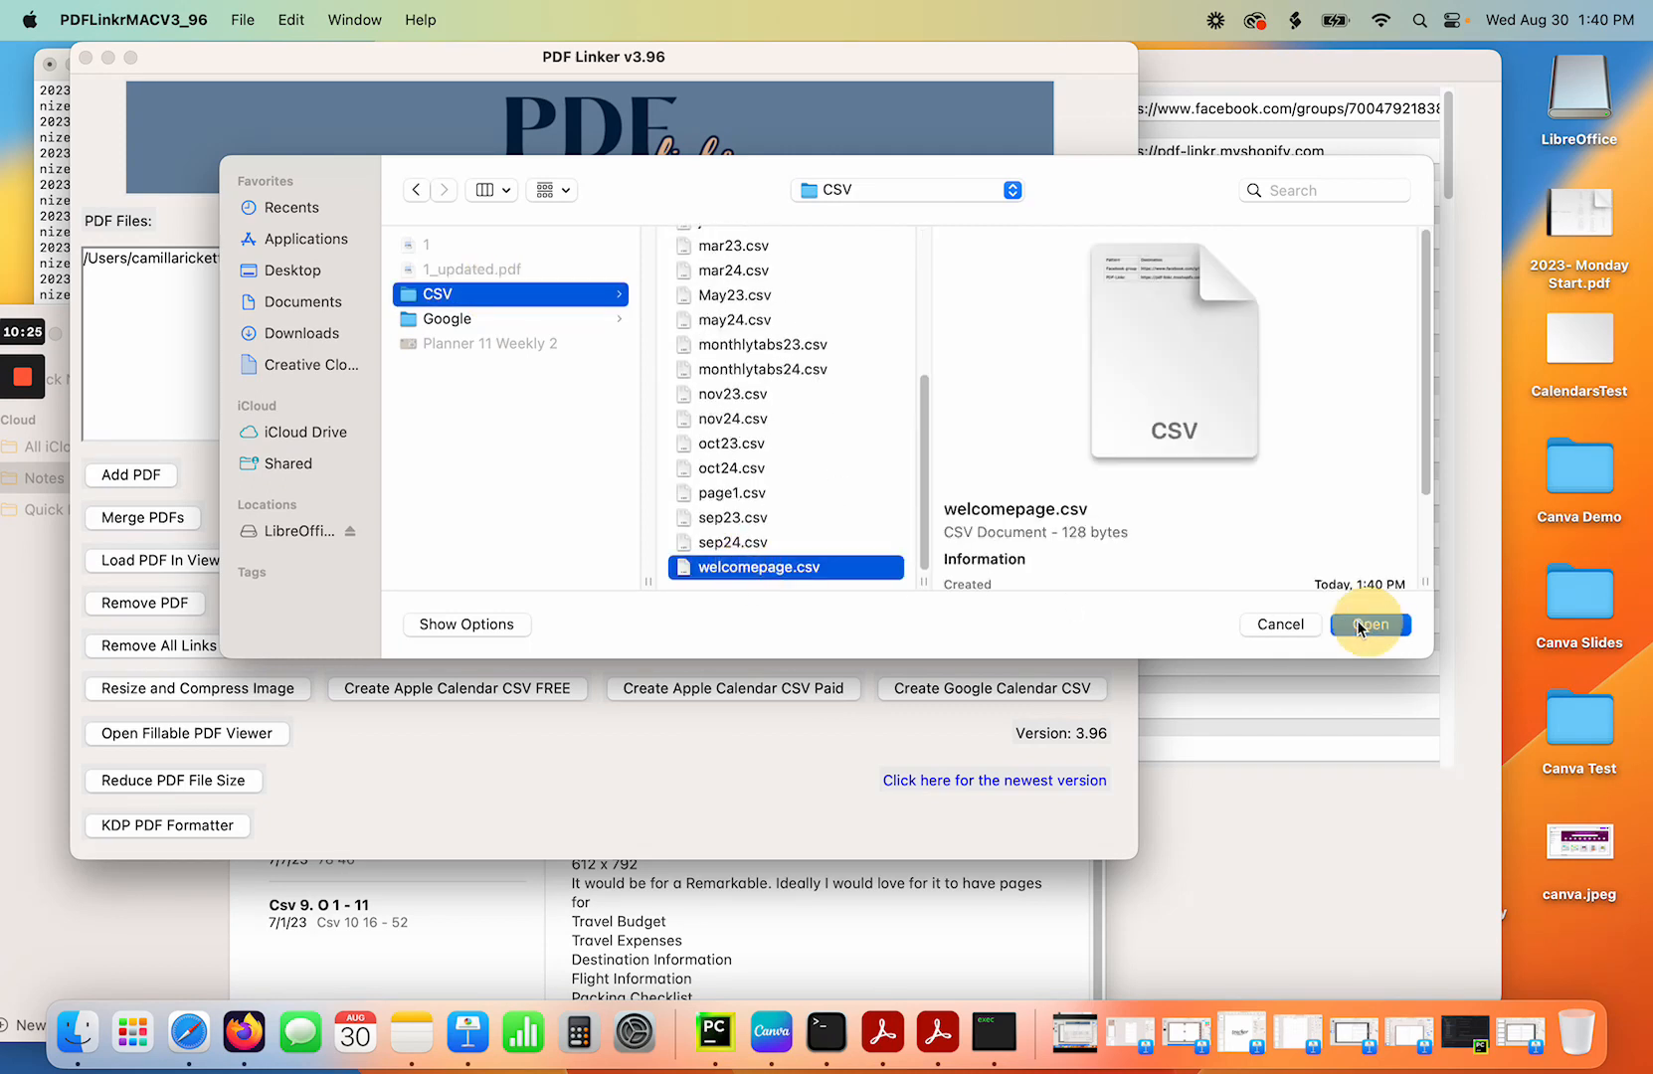
{"action": "left_click", "coordinate": [721, 475]}
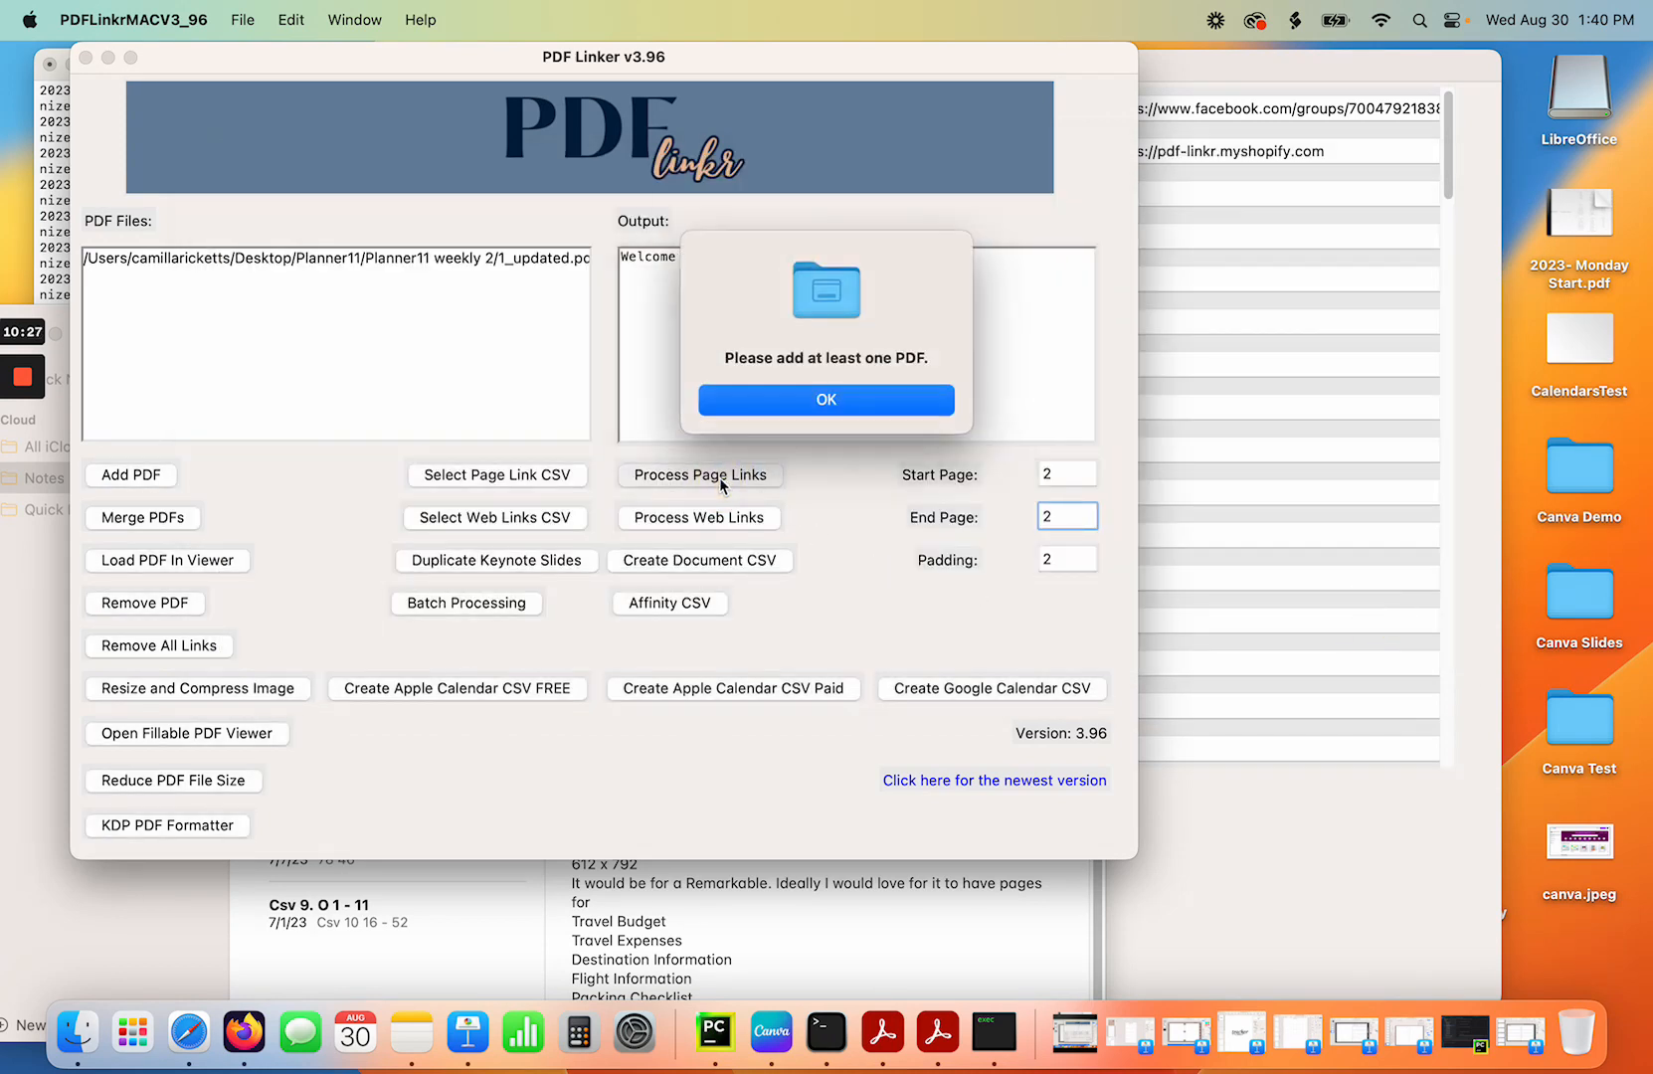
{"action": "left_click", "coordinate": [779, 406]}
{"action": "left_click", "coordinate": [500, 260]}
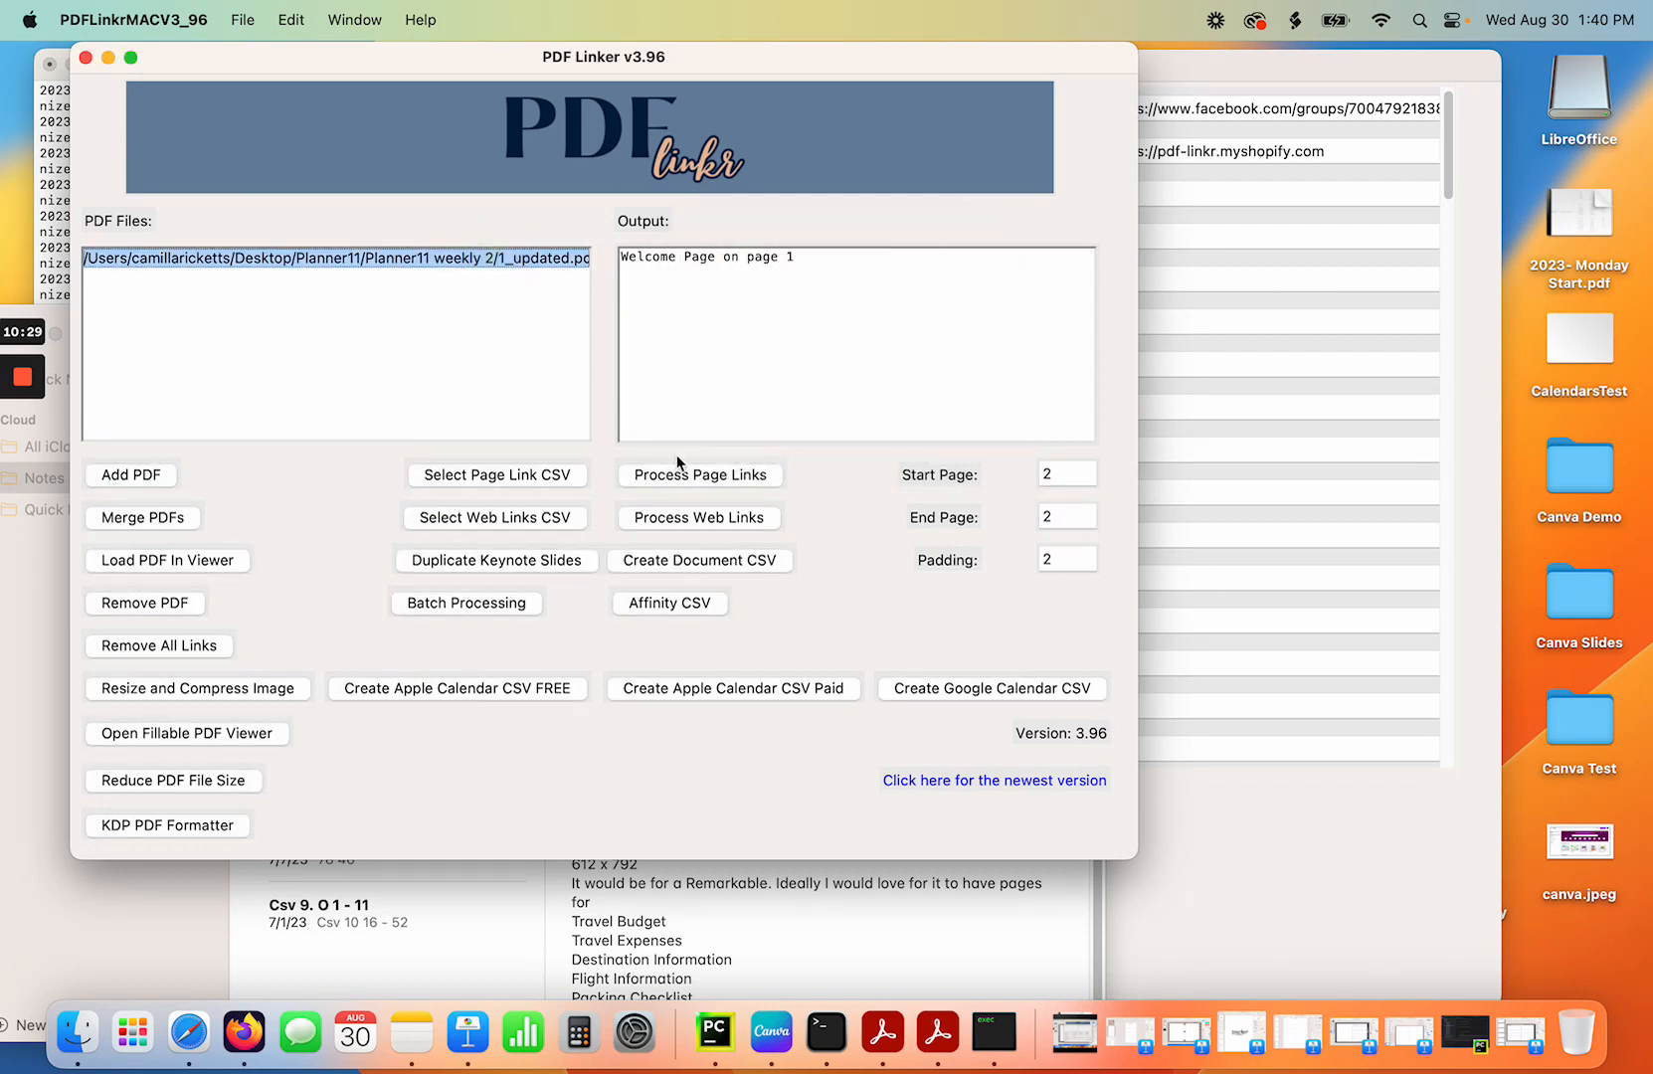
{"action": "left_click", "coordinate": [704, 476]}
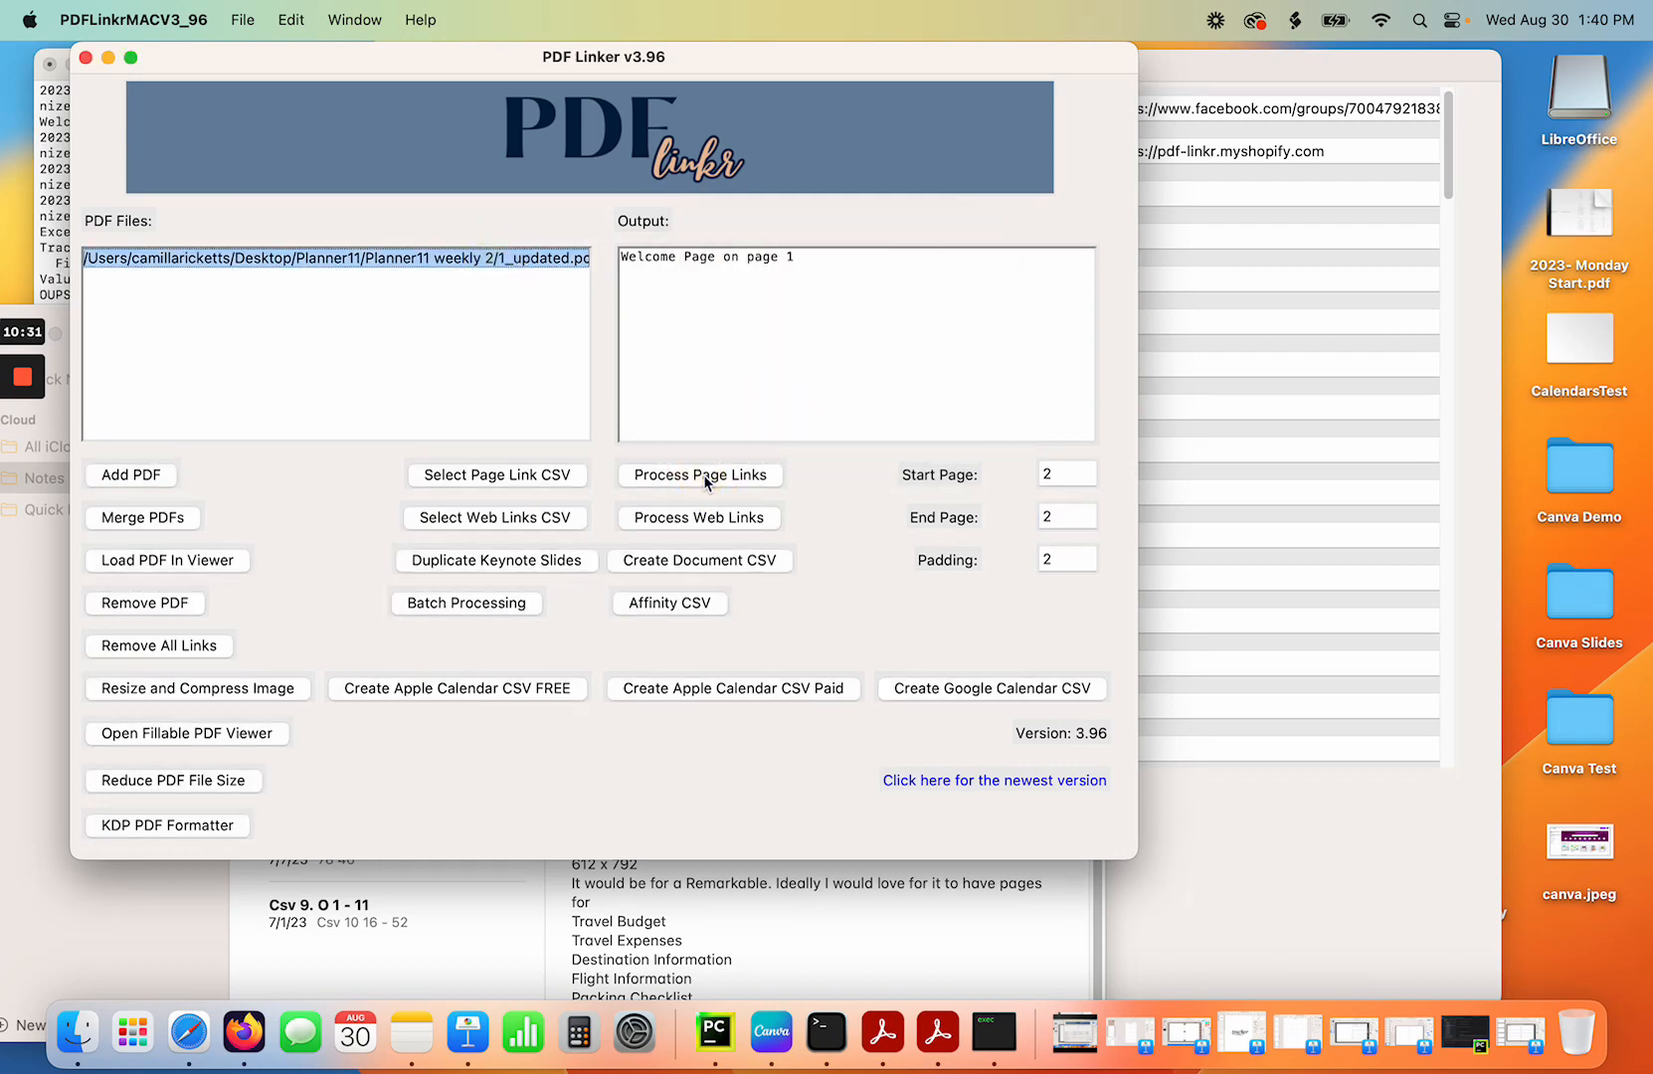
Choose welcomepage.csv as the web links CSV and process the web links into 1_updated.pdf.
{"action": "left_click", "coordinate": [540, 518]}
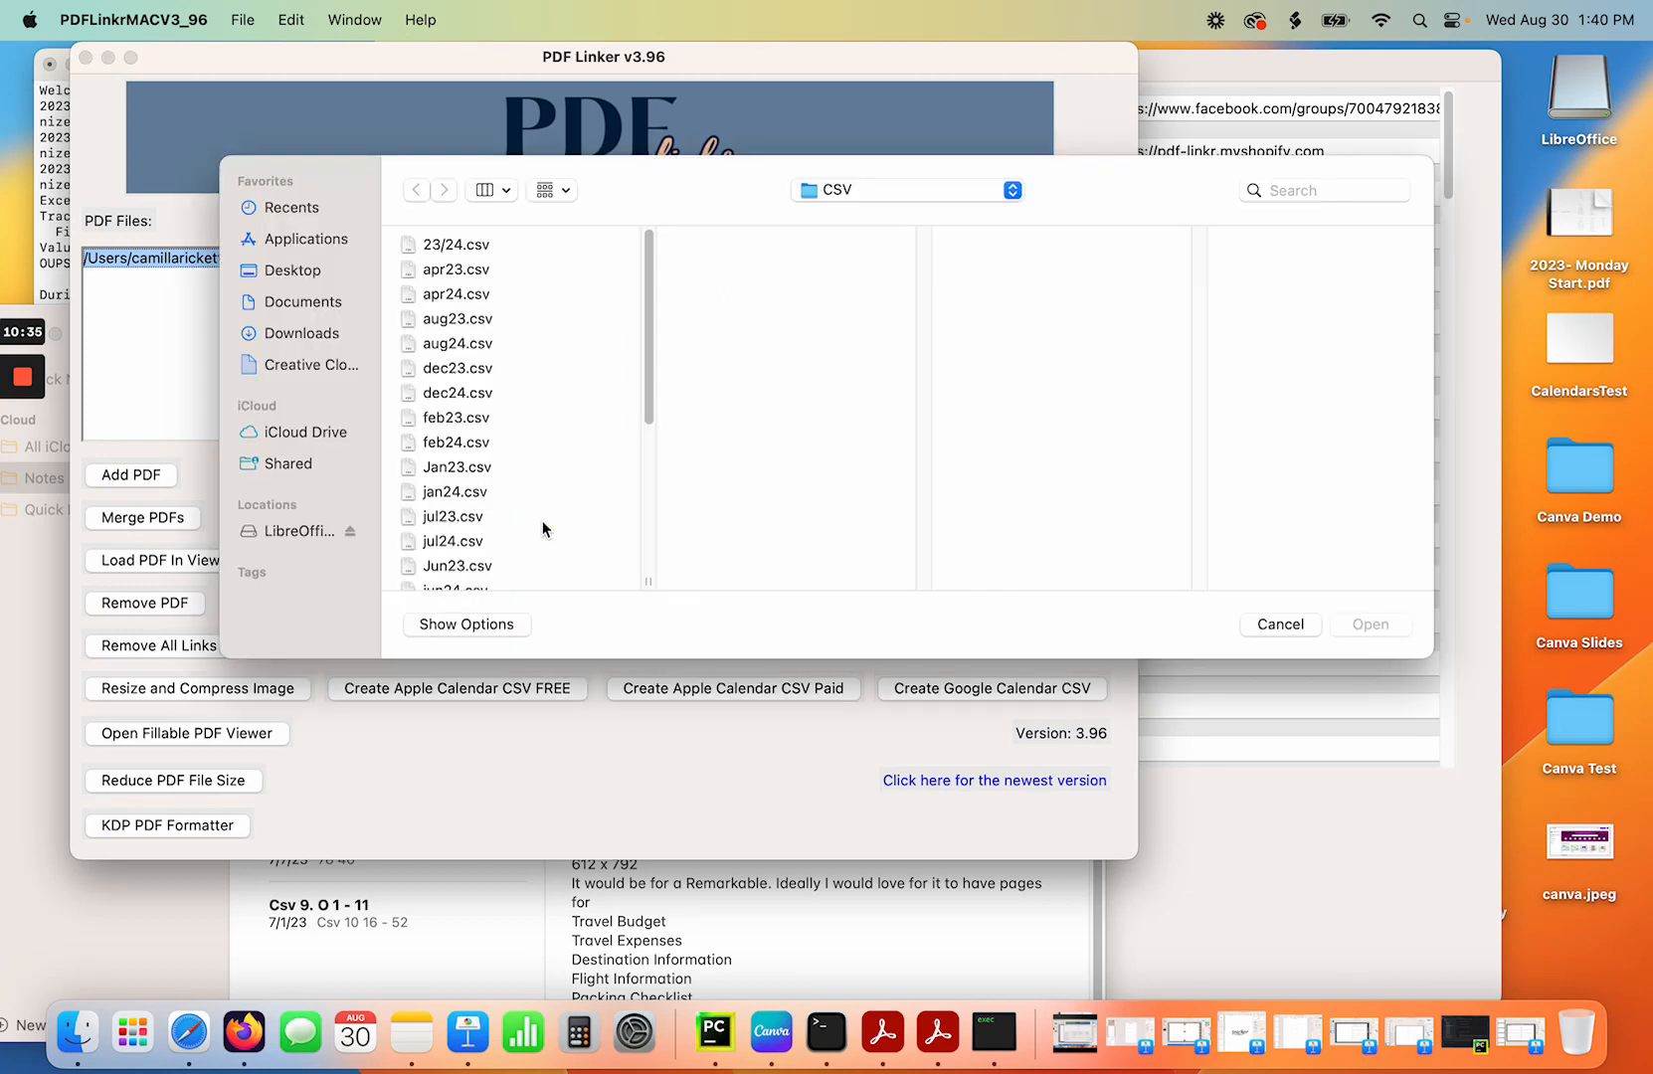
{"action": "left_click_drag", "start_coordinate": [648, 282], "coordinate": [656, 553]}
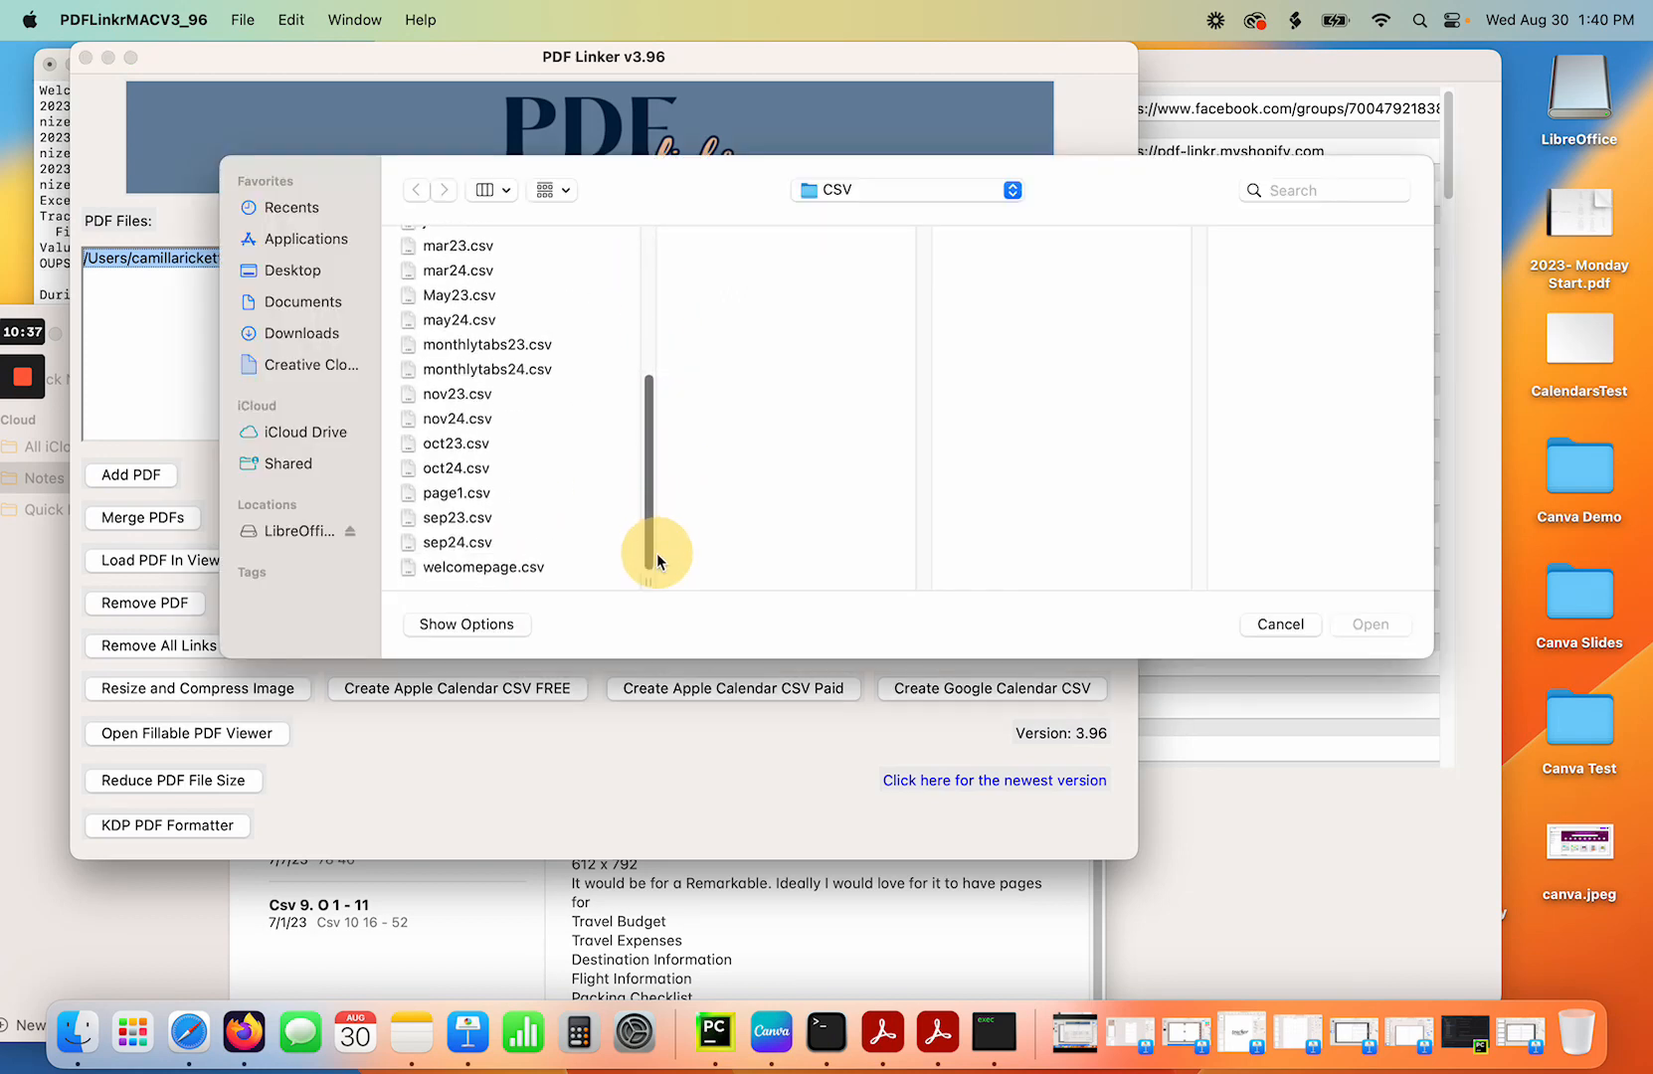
{"action": "left_click", "coordinate": [483, 567]}
{"action": "left_click", "coordinate": [1370, 624]}
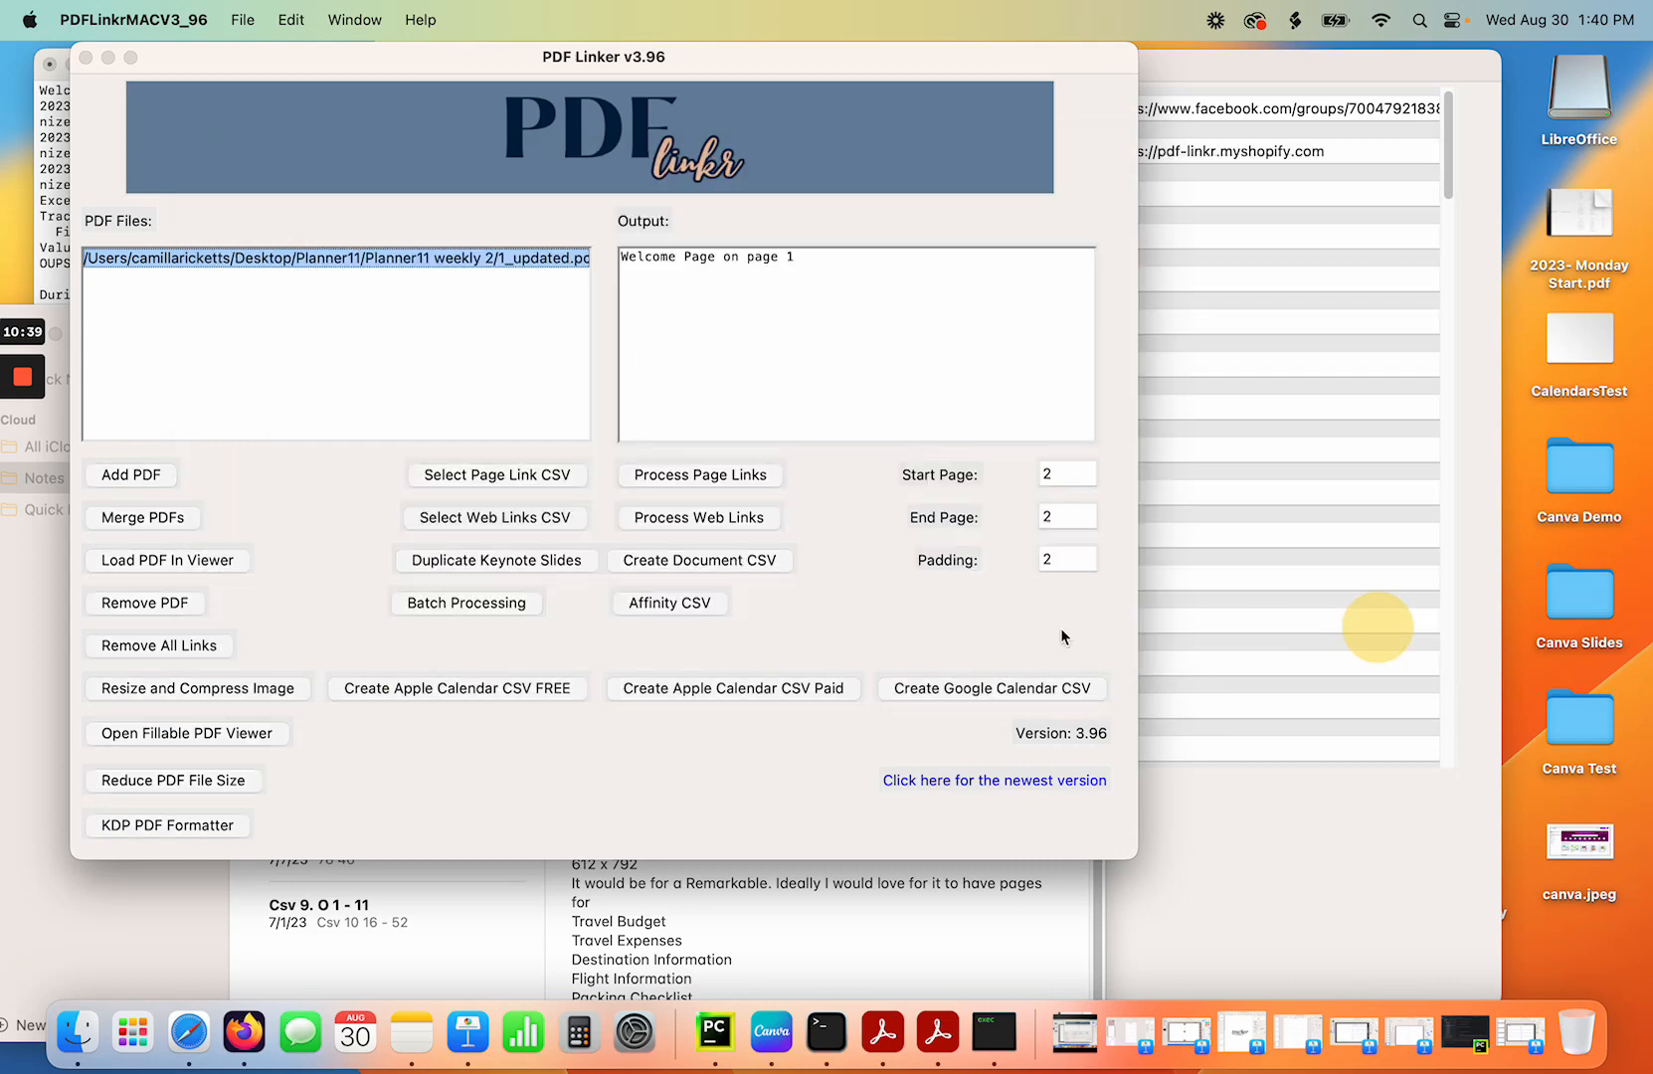
{"action": "left_click", "coordinate": [684, 519]}
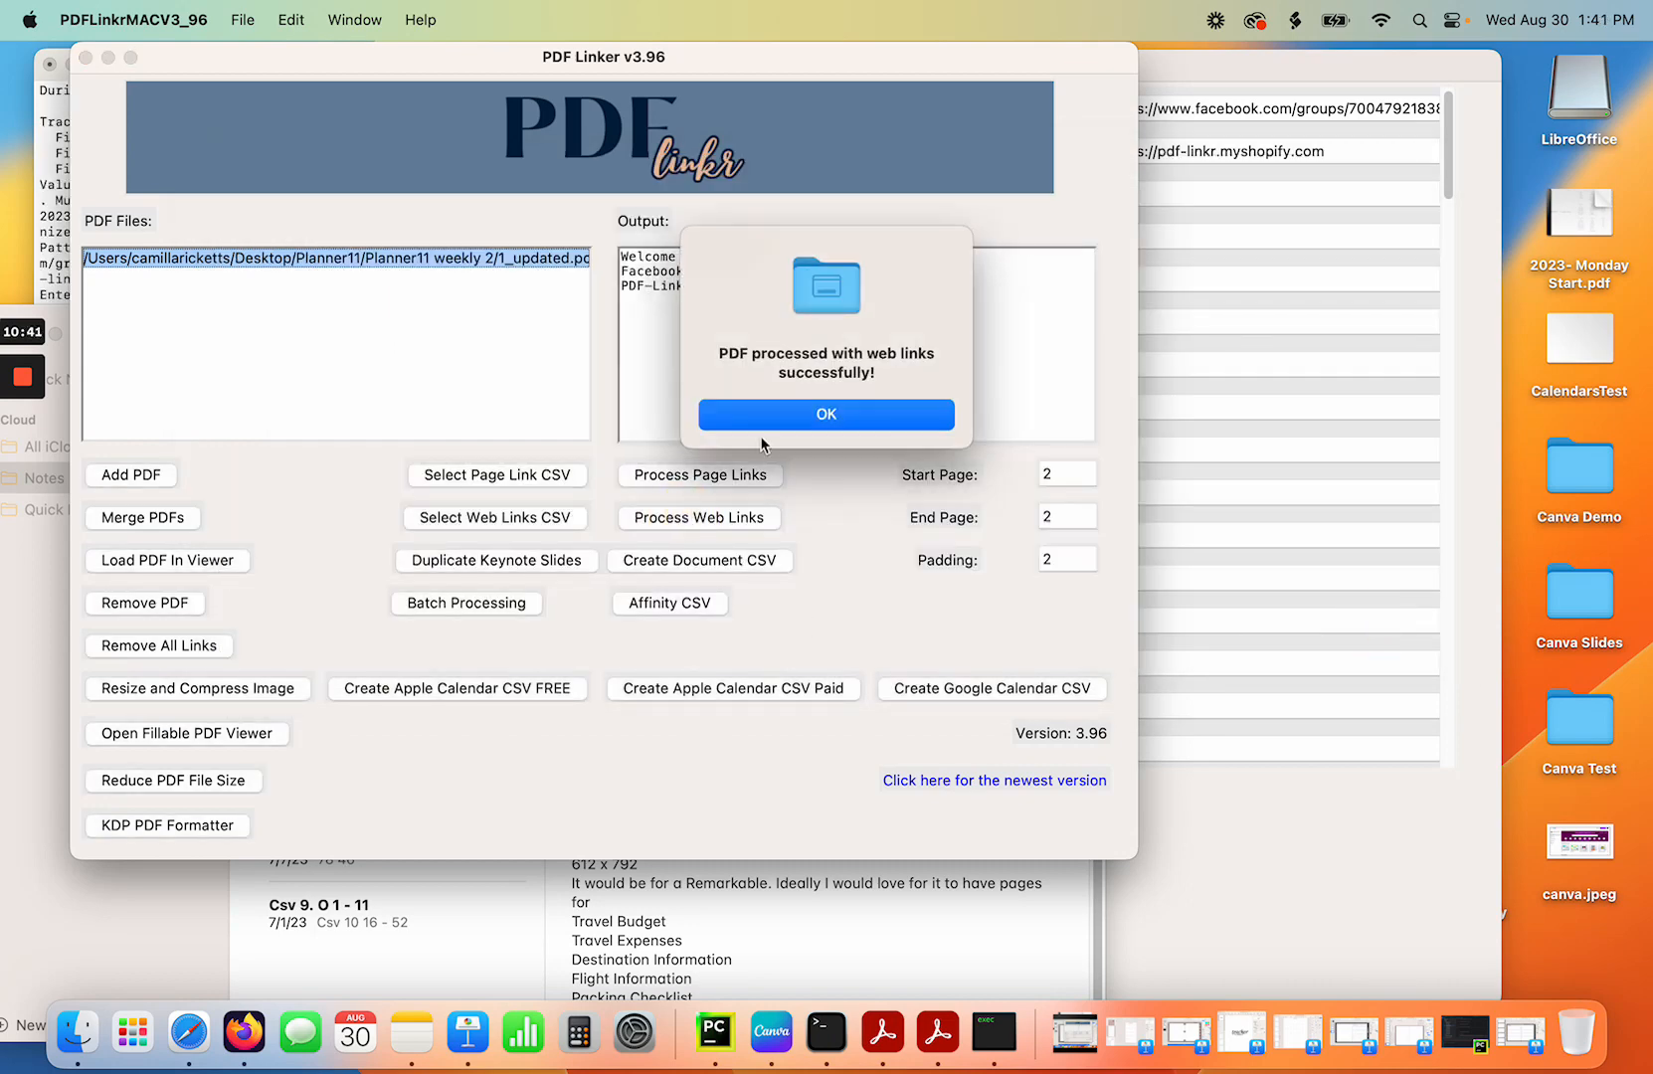
{"action": "left_click", "coordinate": [775, 423]}
Open 1_updated_linked.pdf from the Planner11 weekly 2 folder and test its Welcome Page and Facebook group links.
{"action": "left_click", "coordinate": [78, 1032]}
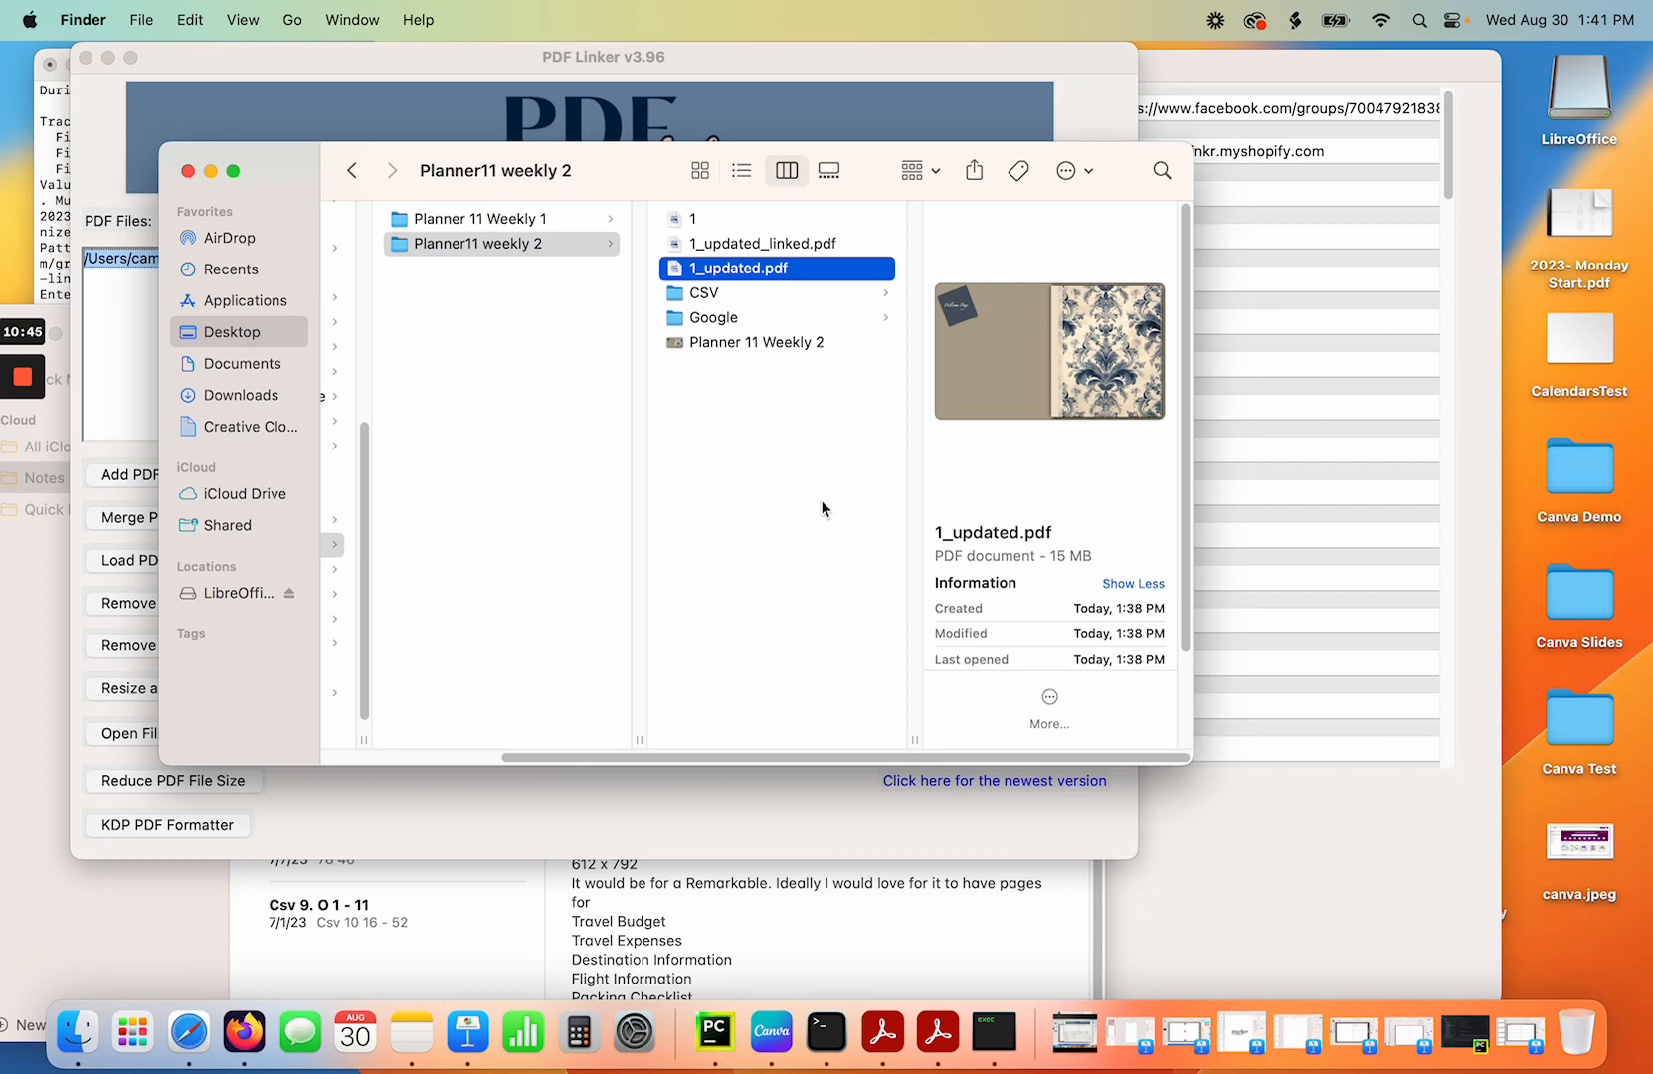
{"action": "double_click", "coordinate": [783, 243]}
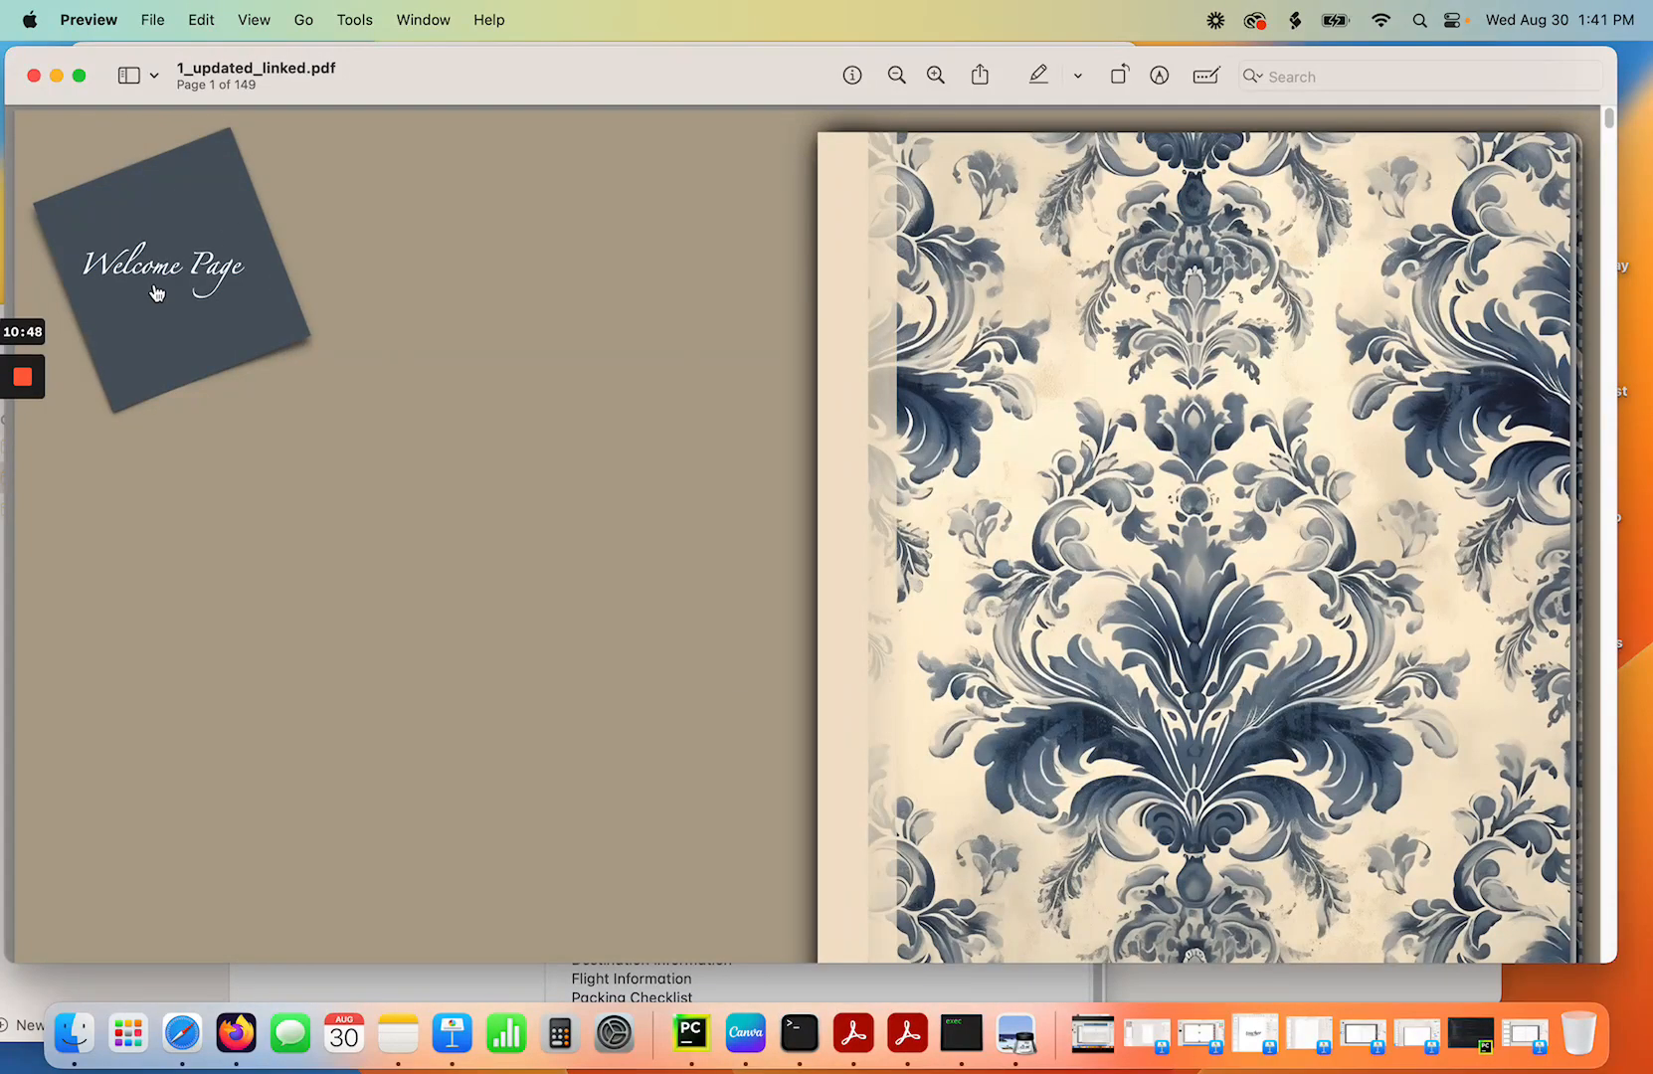
{"action": "left_click", "coordinate": [157, 268]}
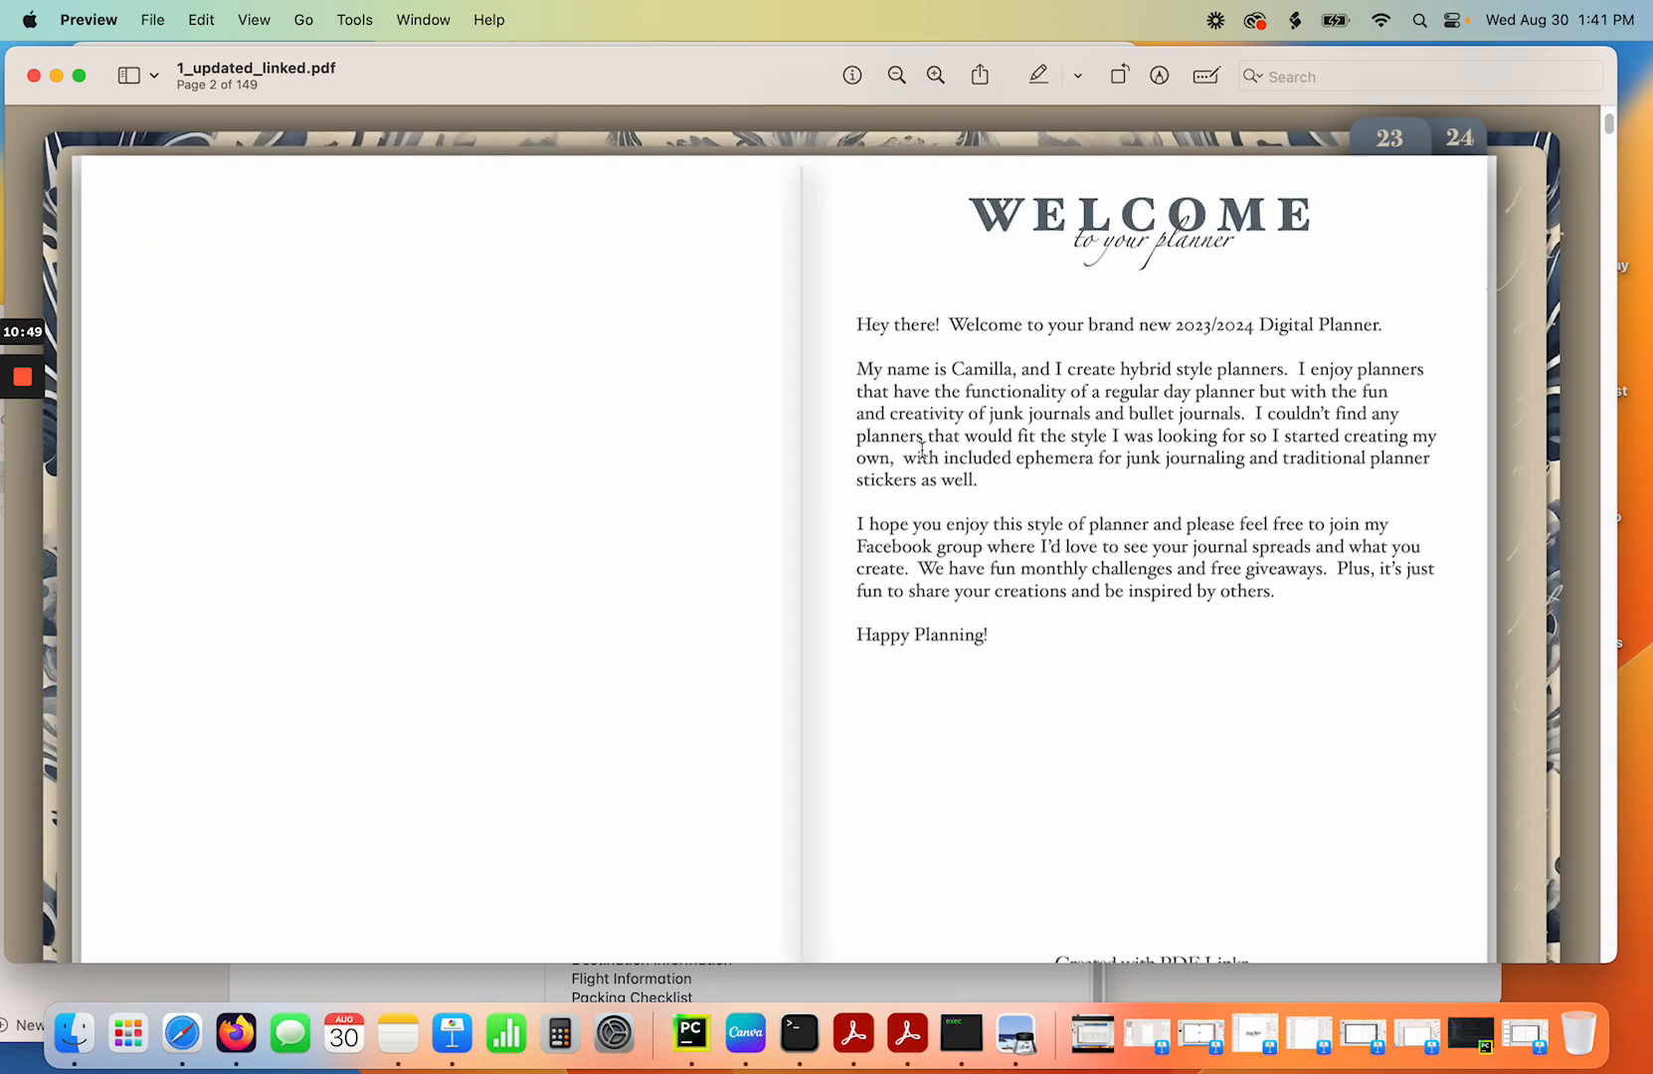
{"action": "left_click", "coordinate": [907, 546]}
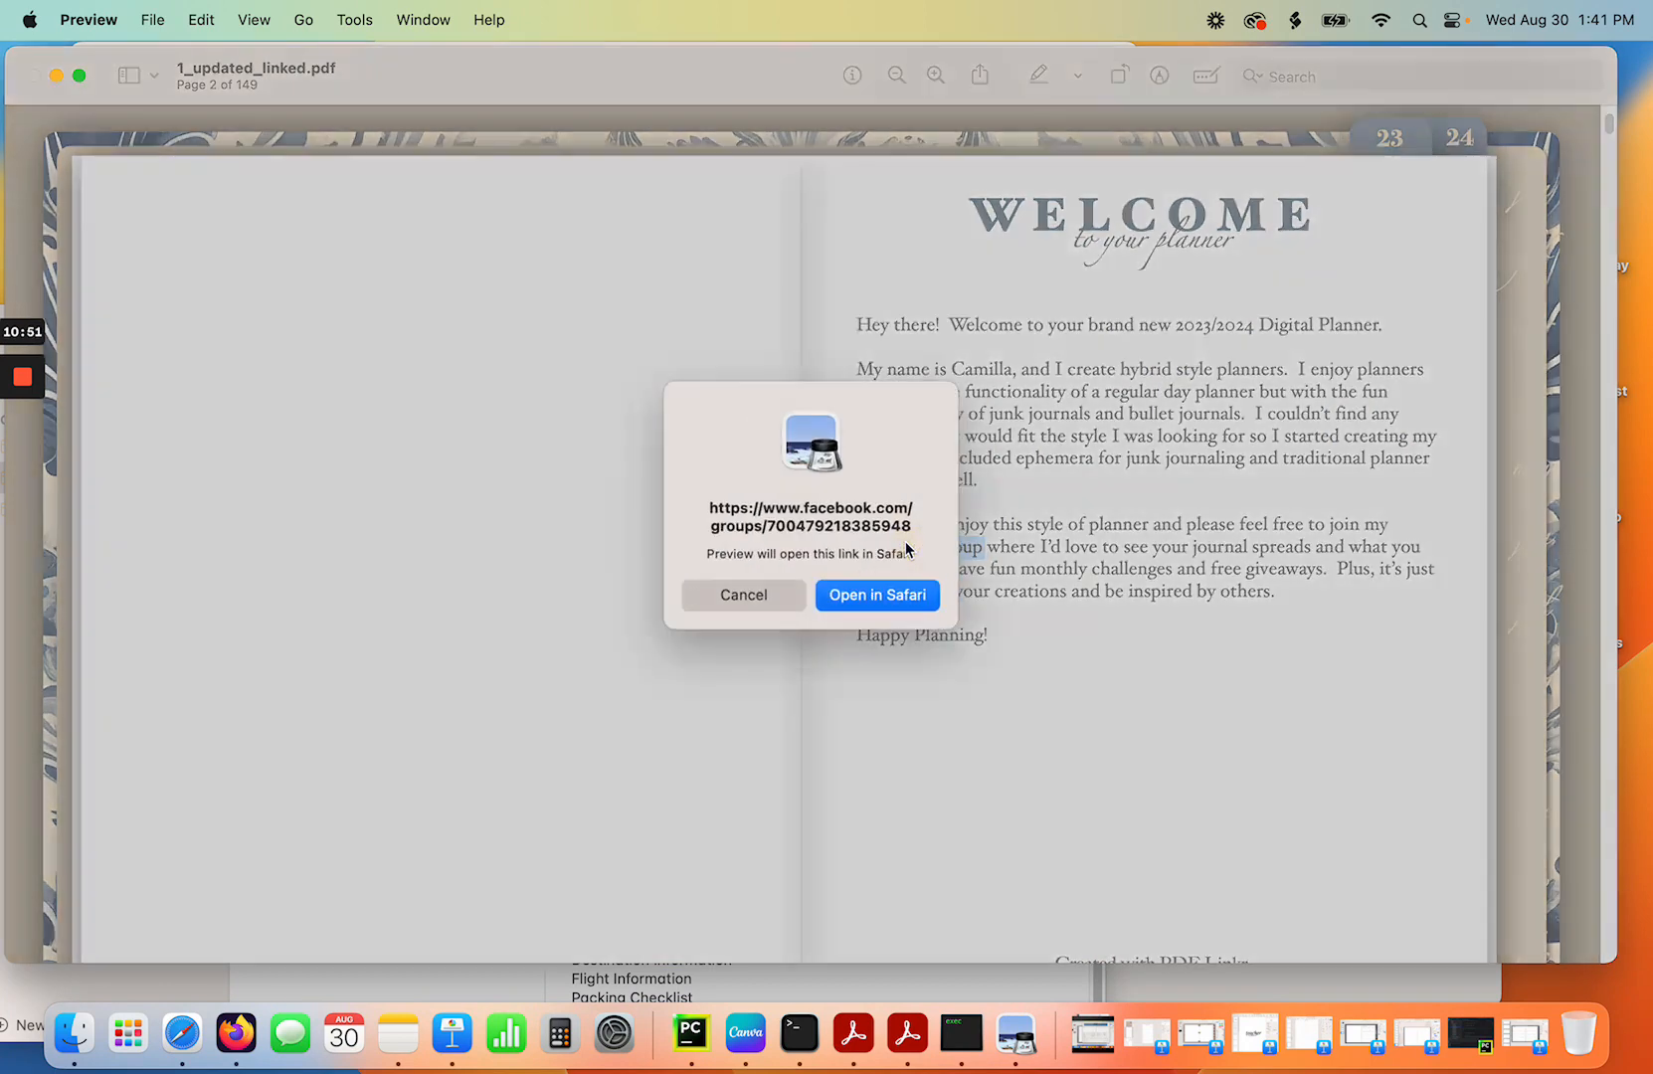
{"action": "left_click", "coordinate": [872, 594]}
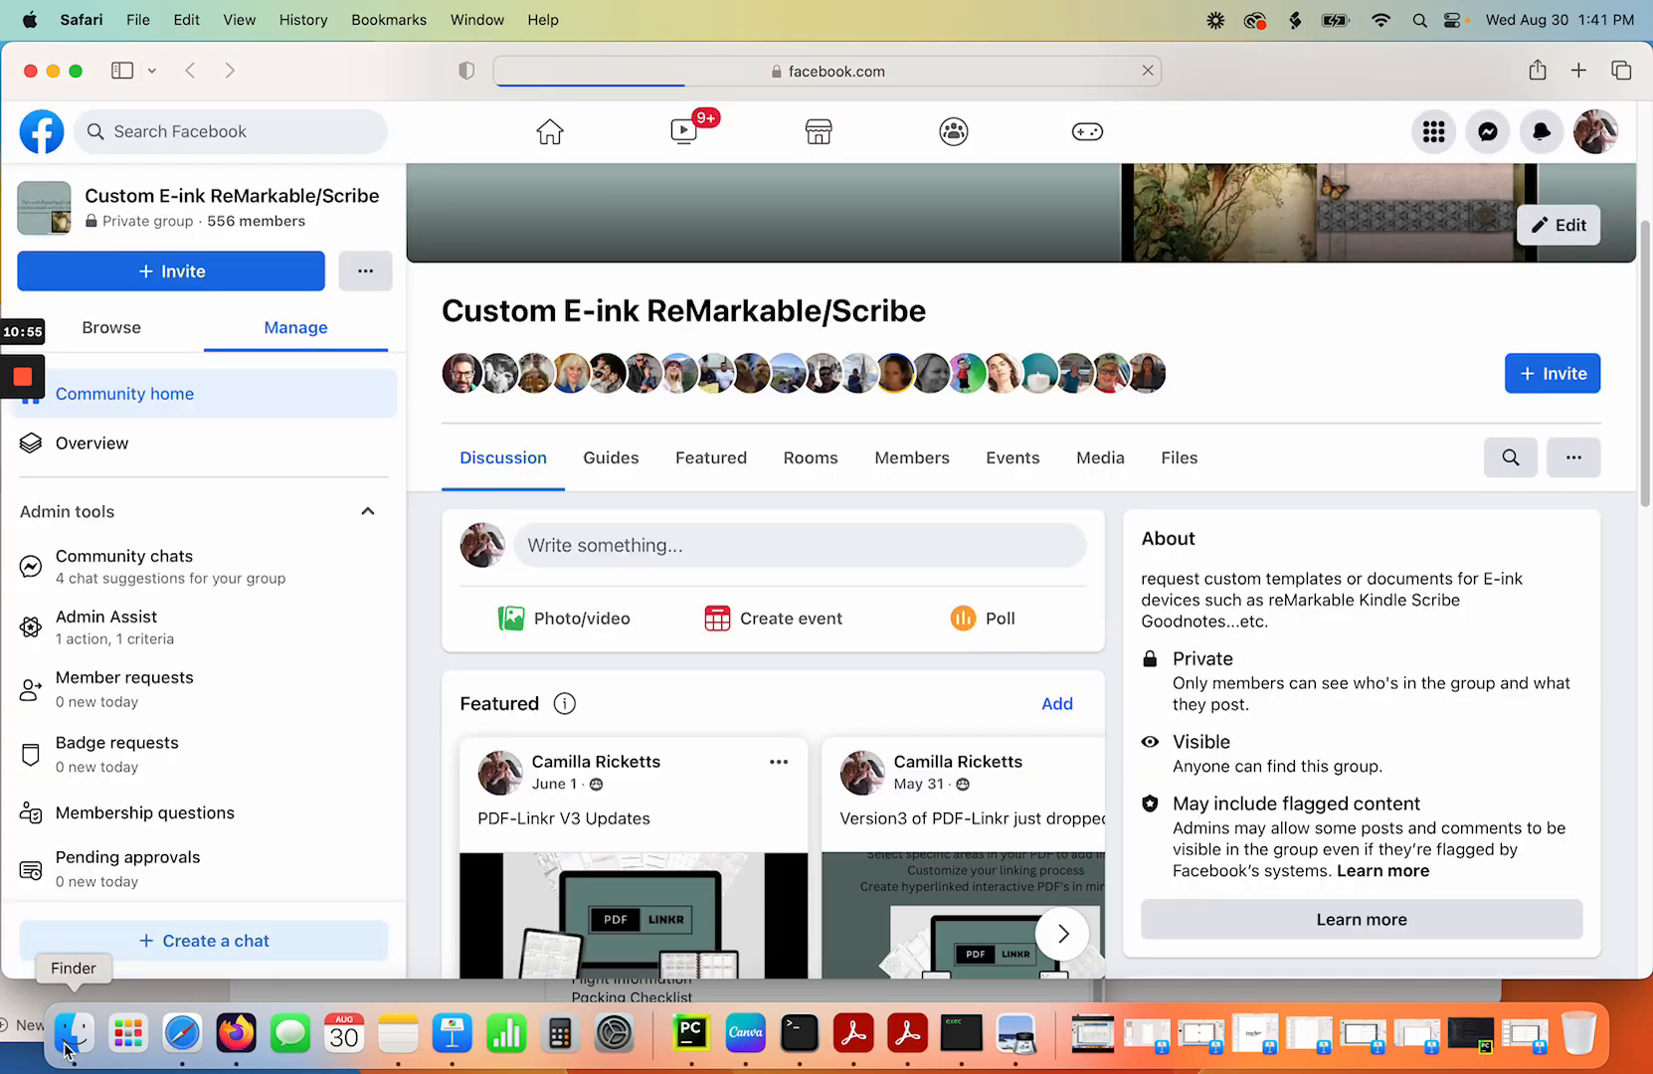
Return to the PDF, test the PDF-Linkr link at the foot of the welcome page, and close the document.
{"action": "left_click", "coordinate": [1015, 1034]}
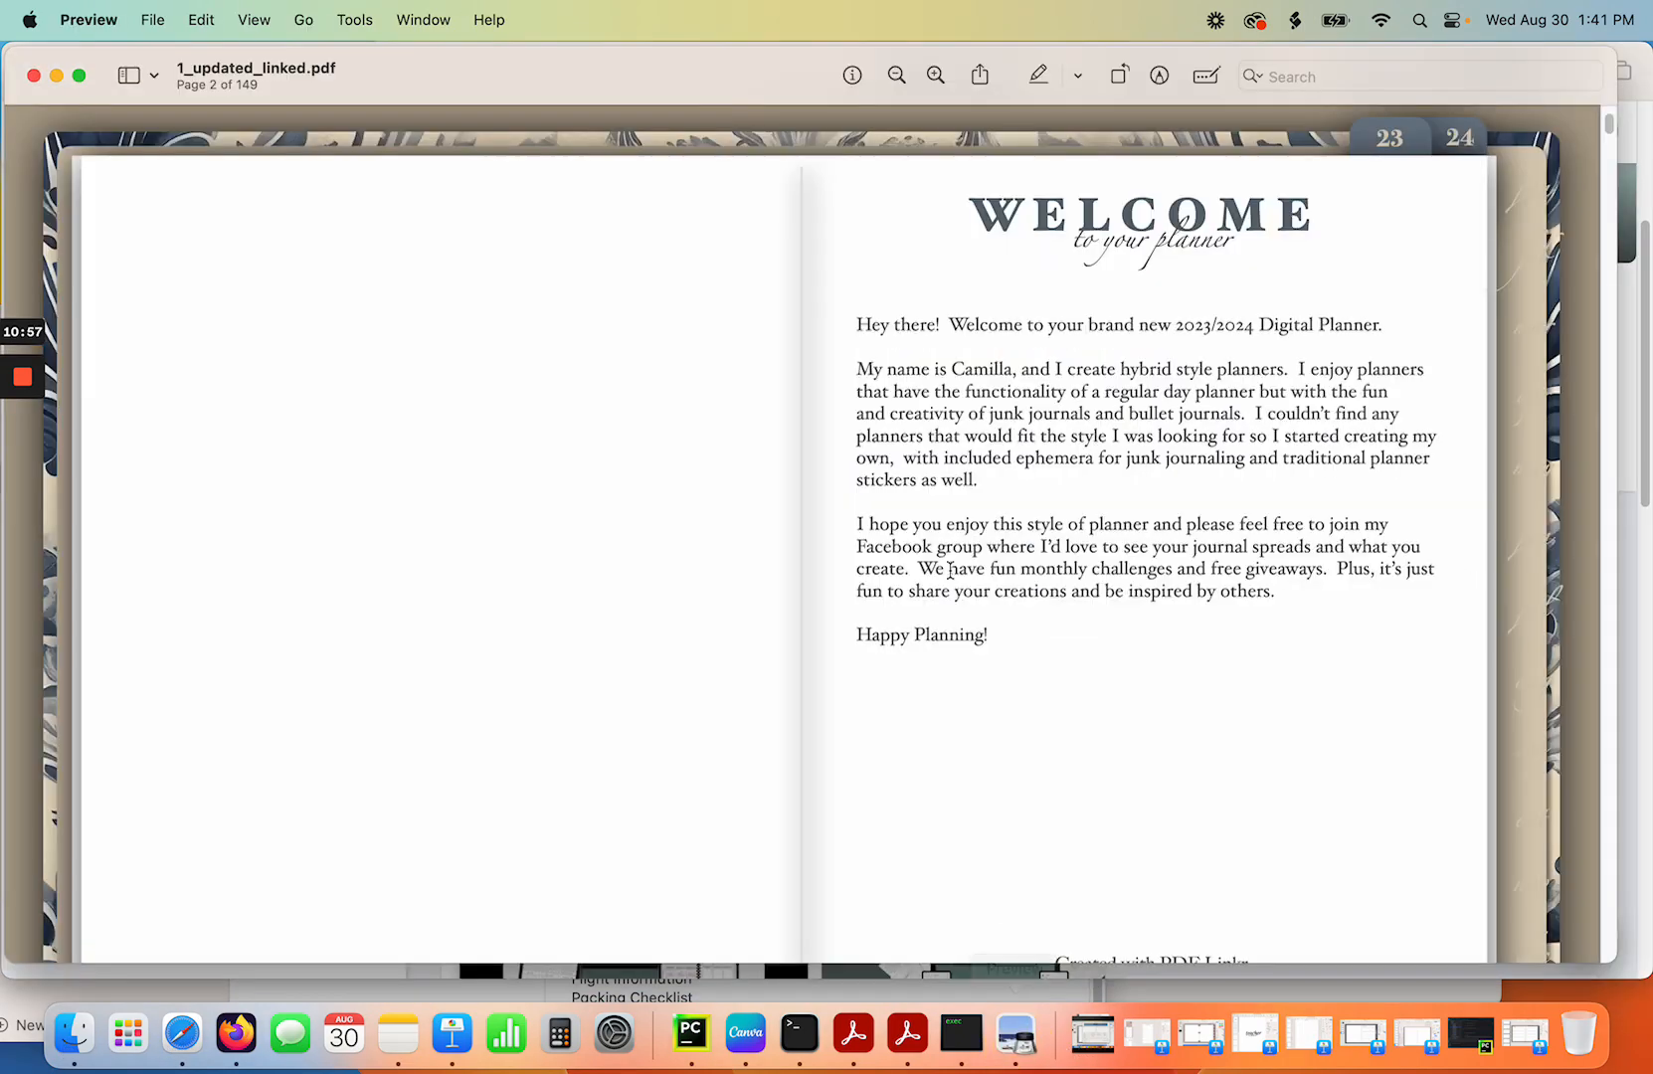
{"action": "scroll", "coordinate": [1098, 756], "scroll_direction": "down", "scroll_amount": 3}
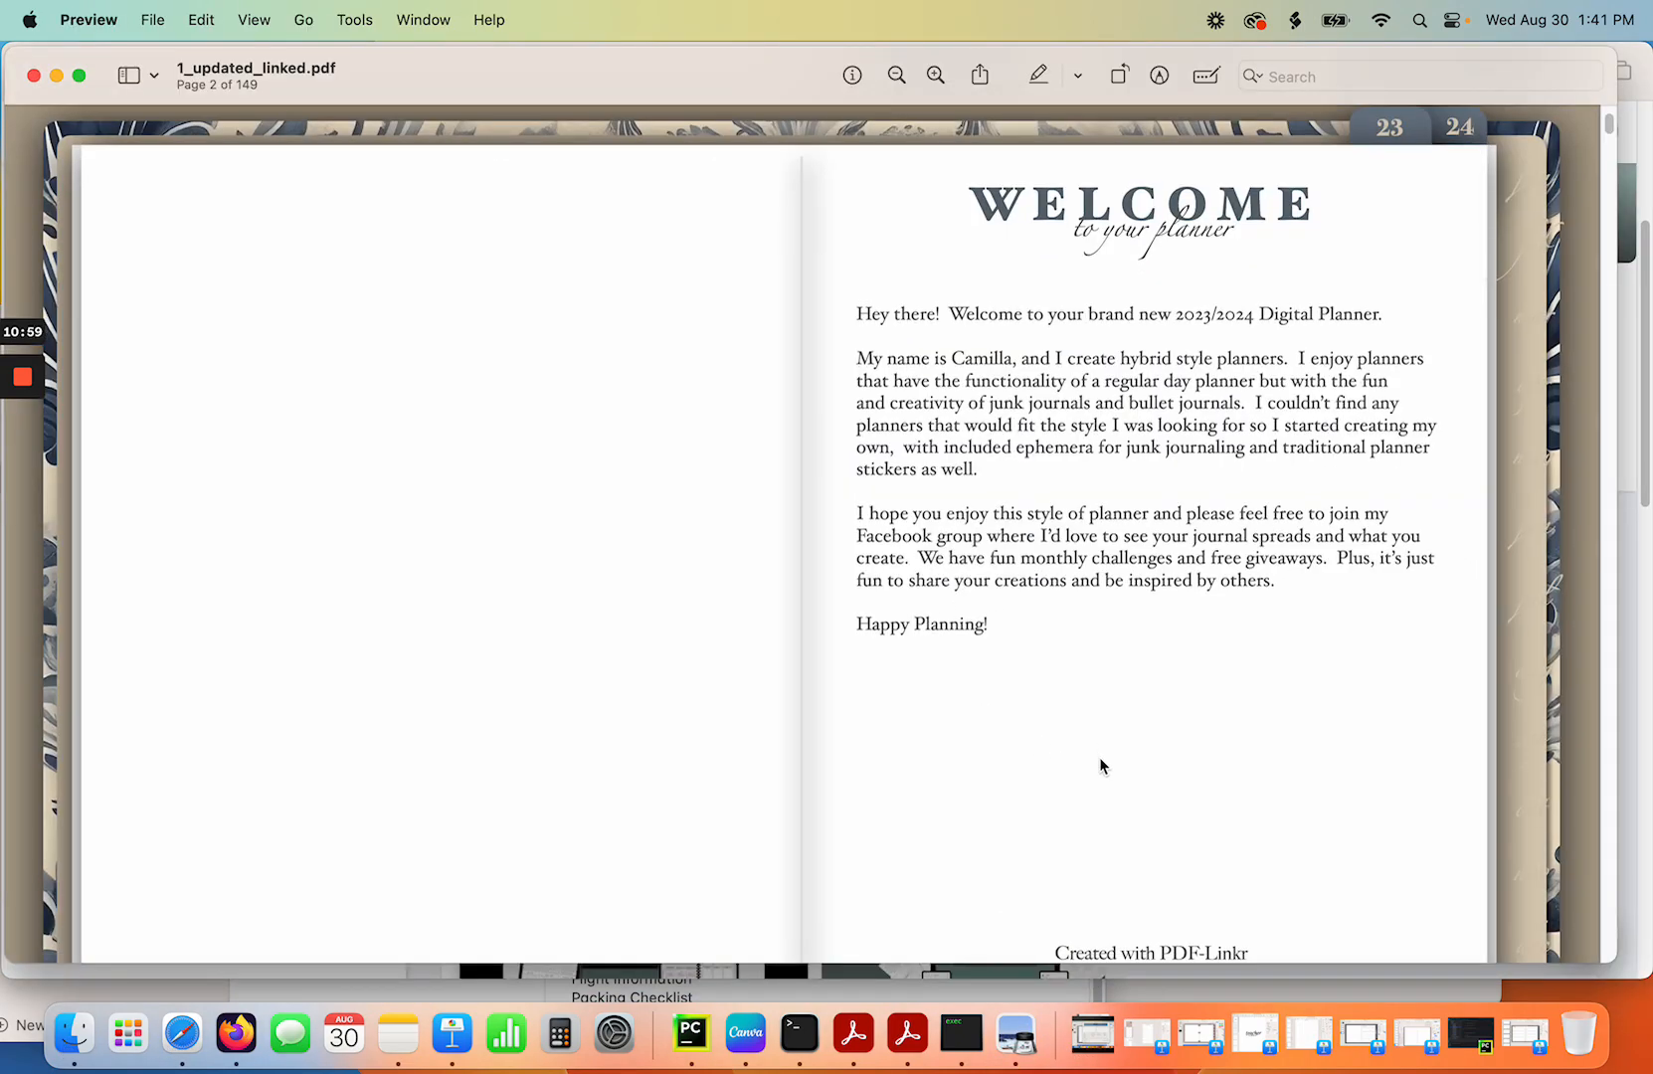
{"action": "left_click", "coordinate": [1199, 857]}
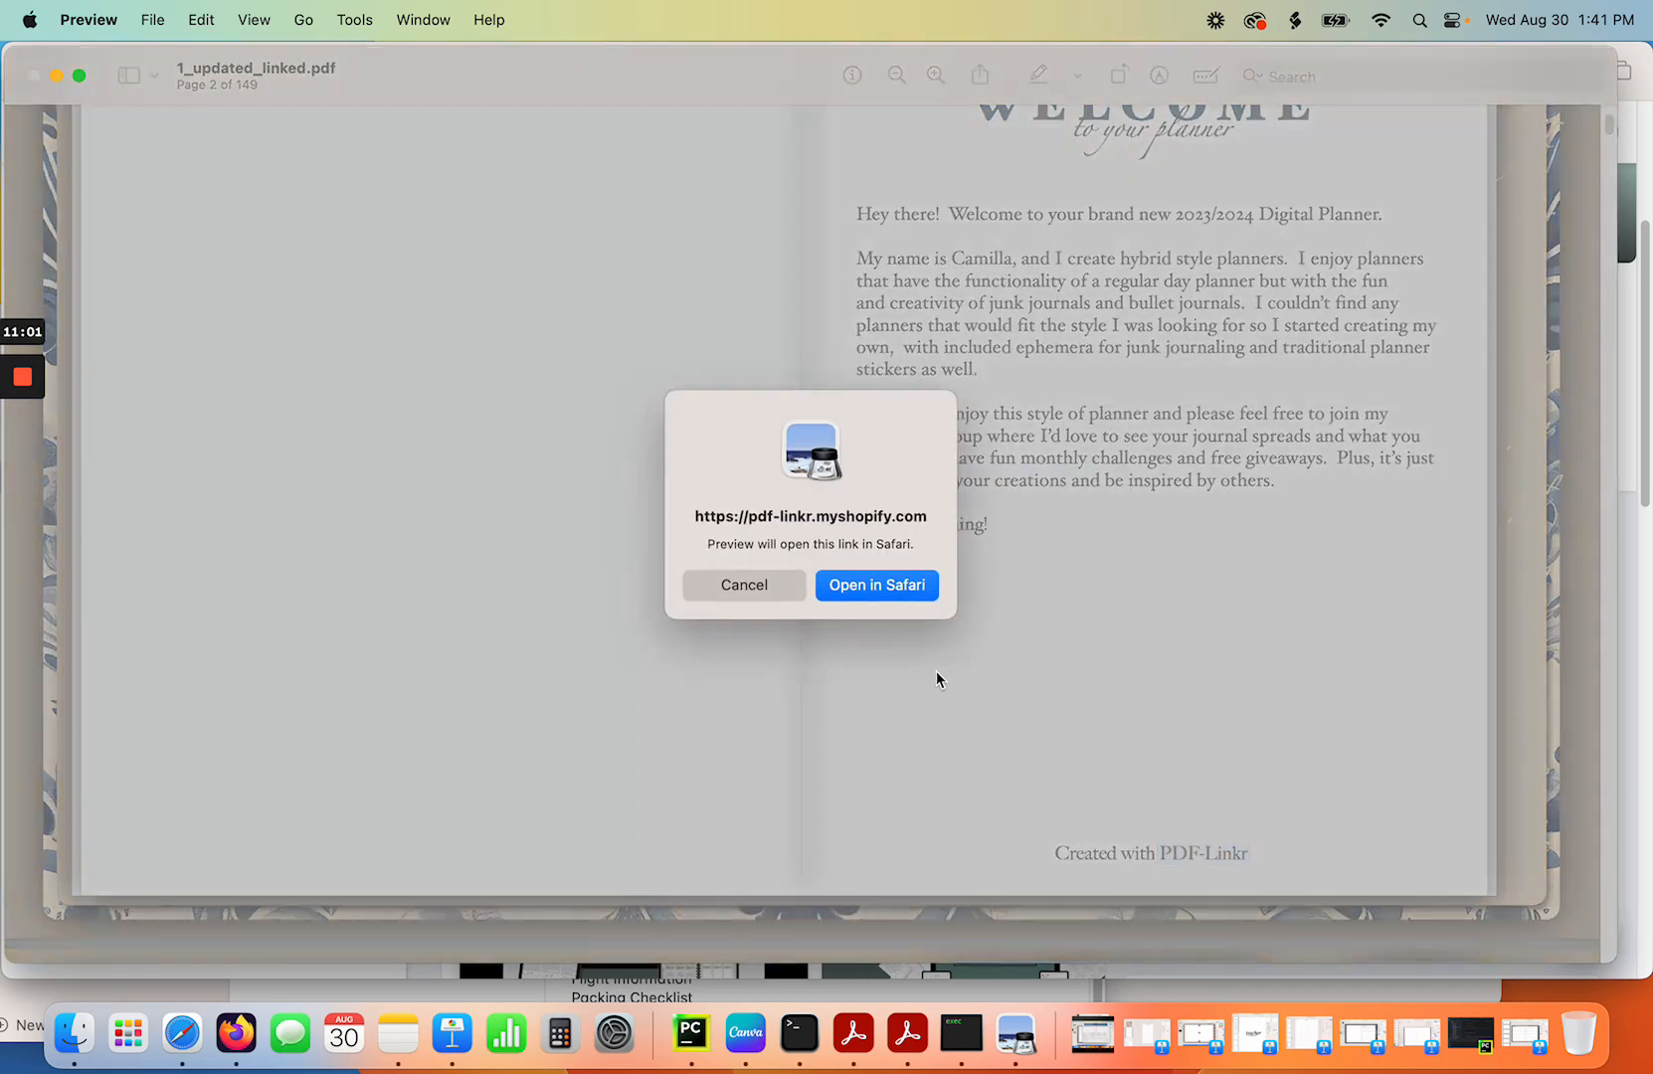
{"action": "left_click", "coordinate": [884, 587]}
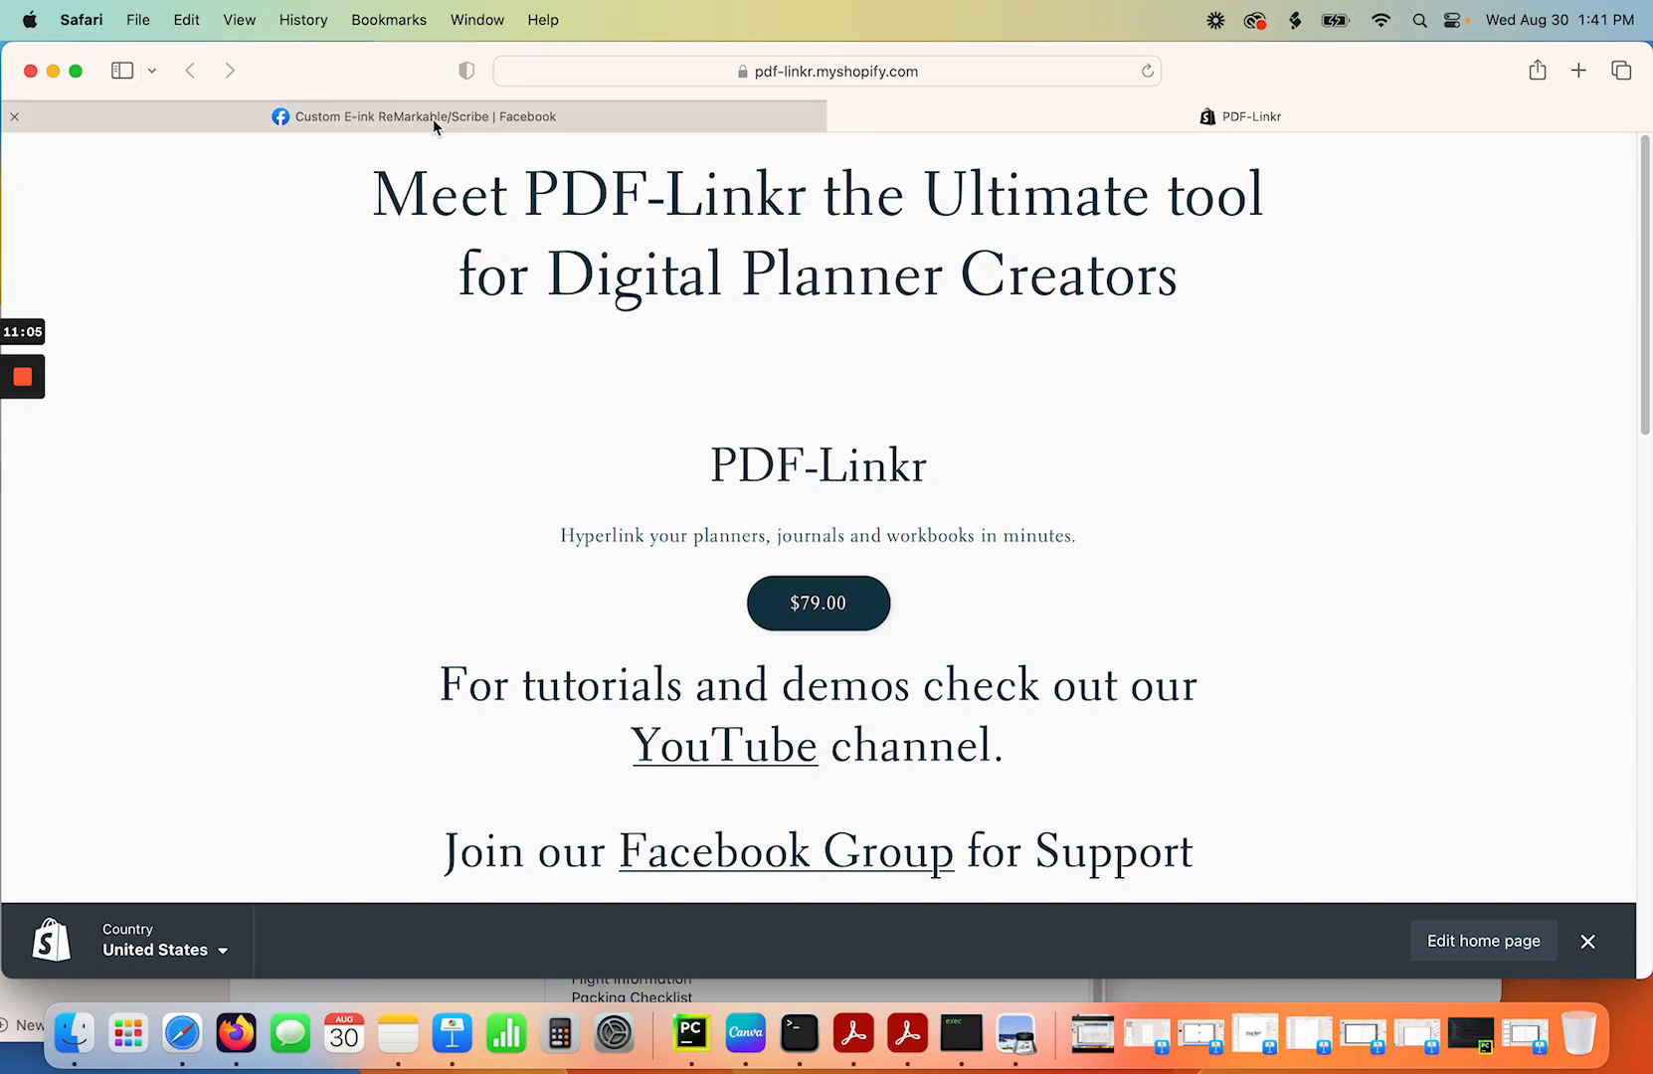
{"action": "left_click", "coordinate": [54, 71]}
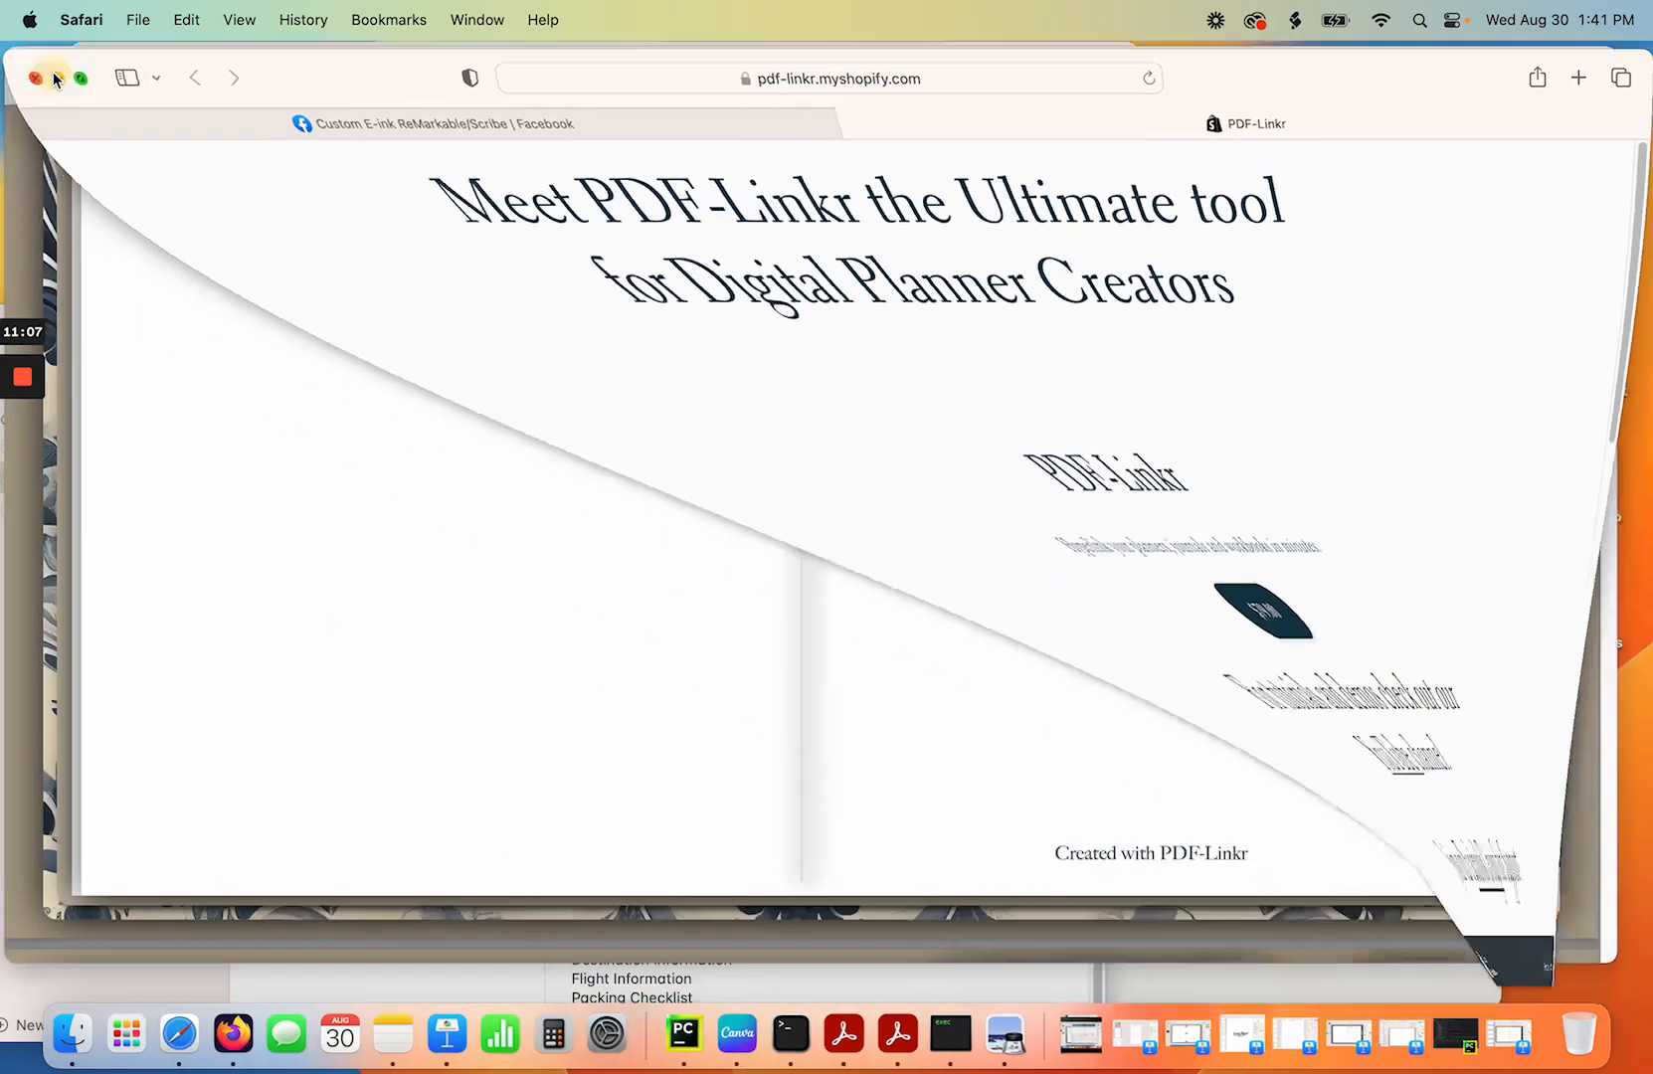
{"action": "scroll", "coordinate": [736, 284], "scroll_direction": "down", "scroll_amount": 2}
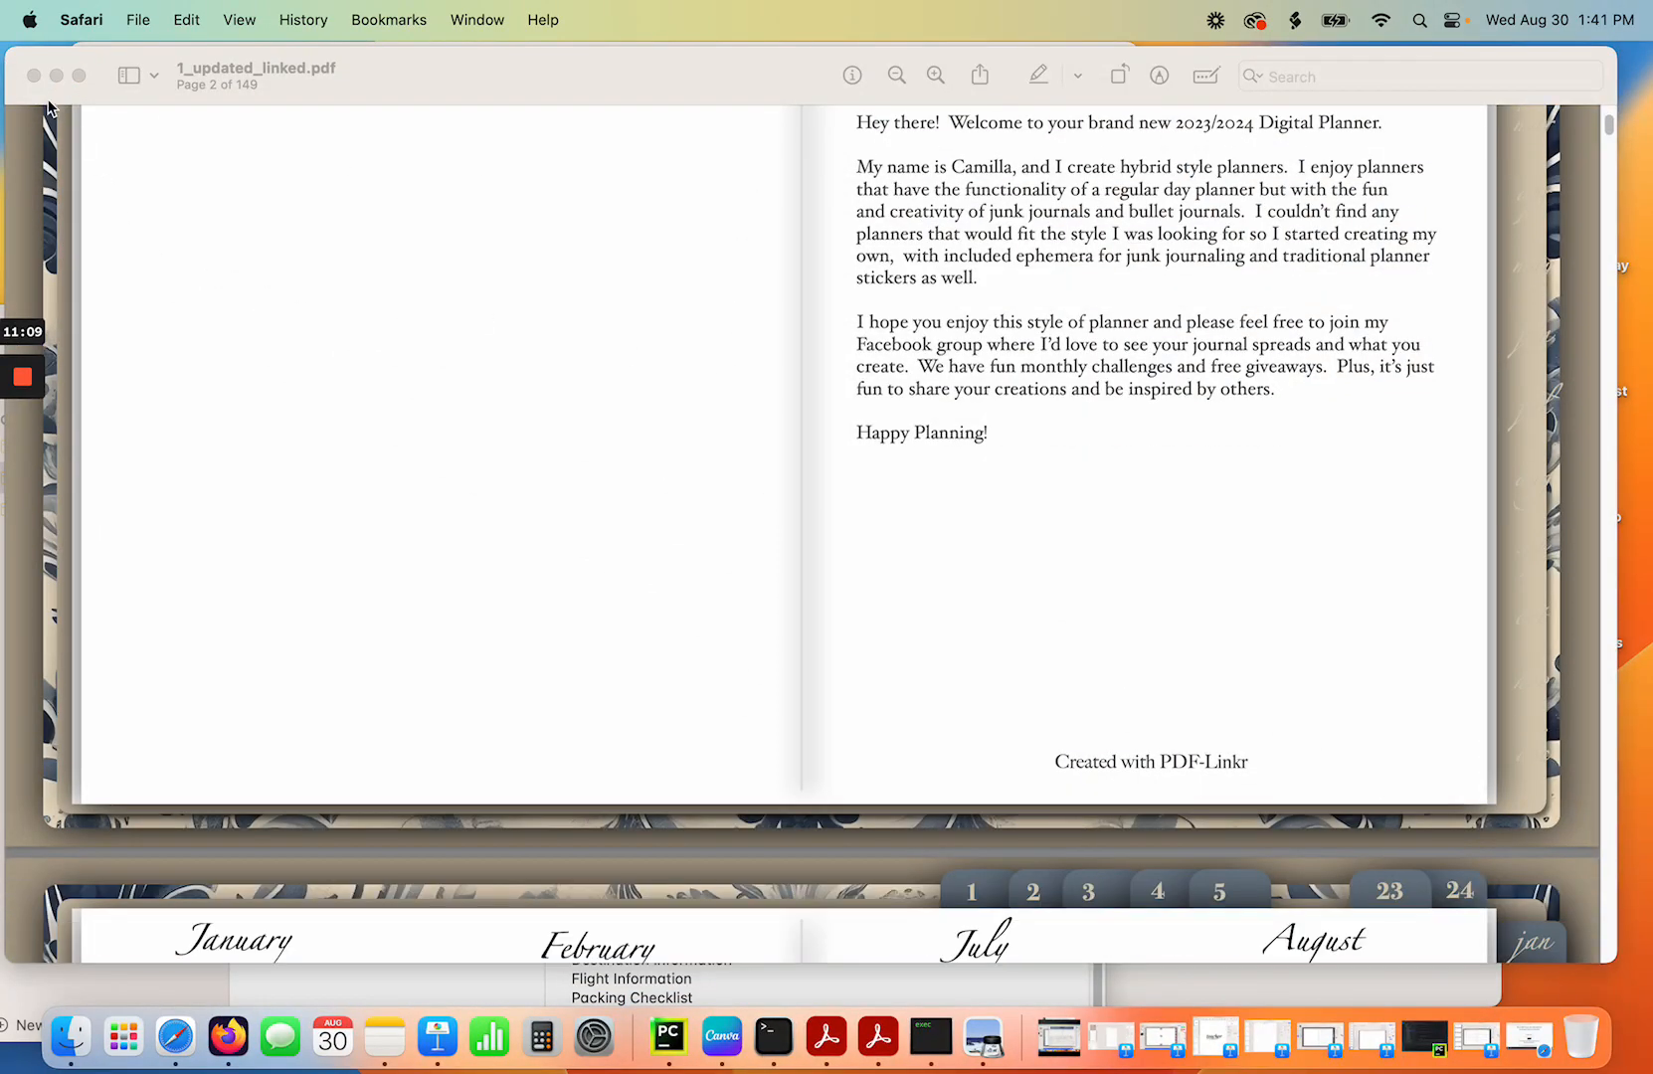
{"action": "left_click", "coordinate": [33, 75]}
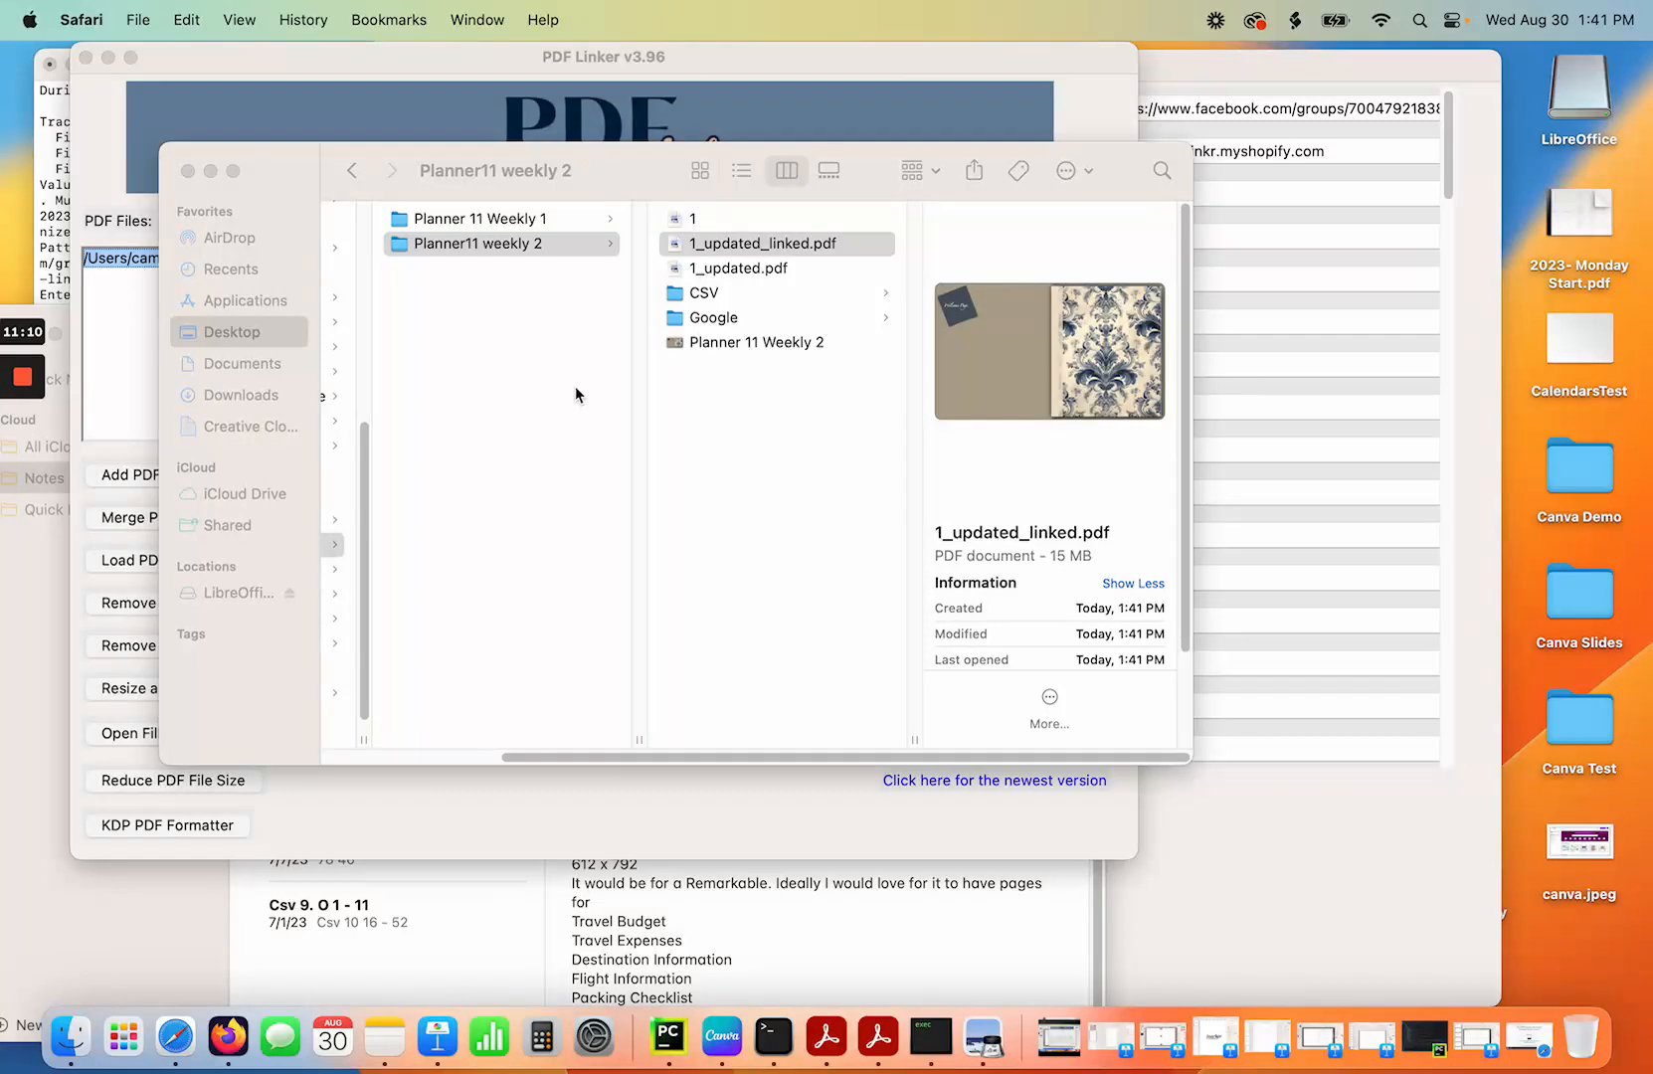
Rename 1_updated_linked.pdf as 2.pdf.
{"action": "left_click", "coordinate": [731, 247]}
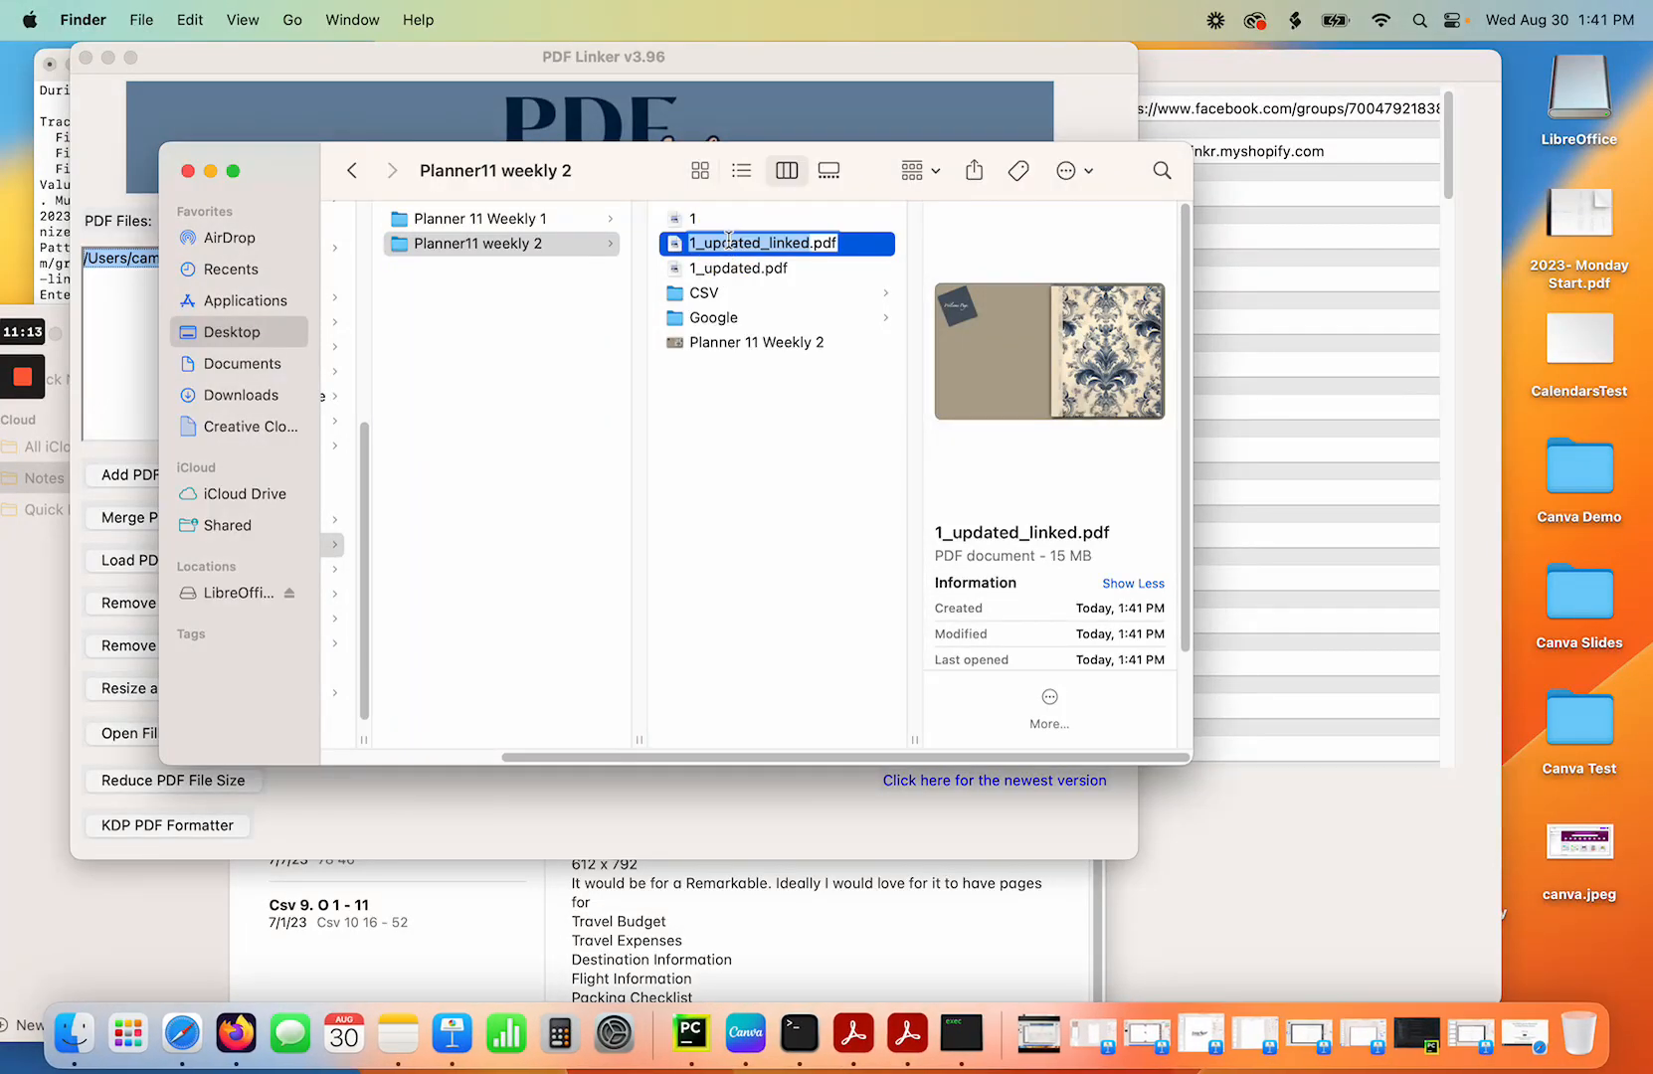
{"action": "type", "text": "2"}
{"action": "left_click", "coordinate": [769, 537]}
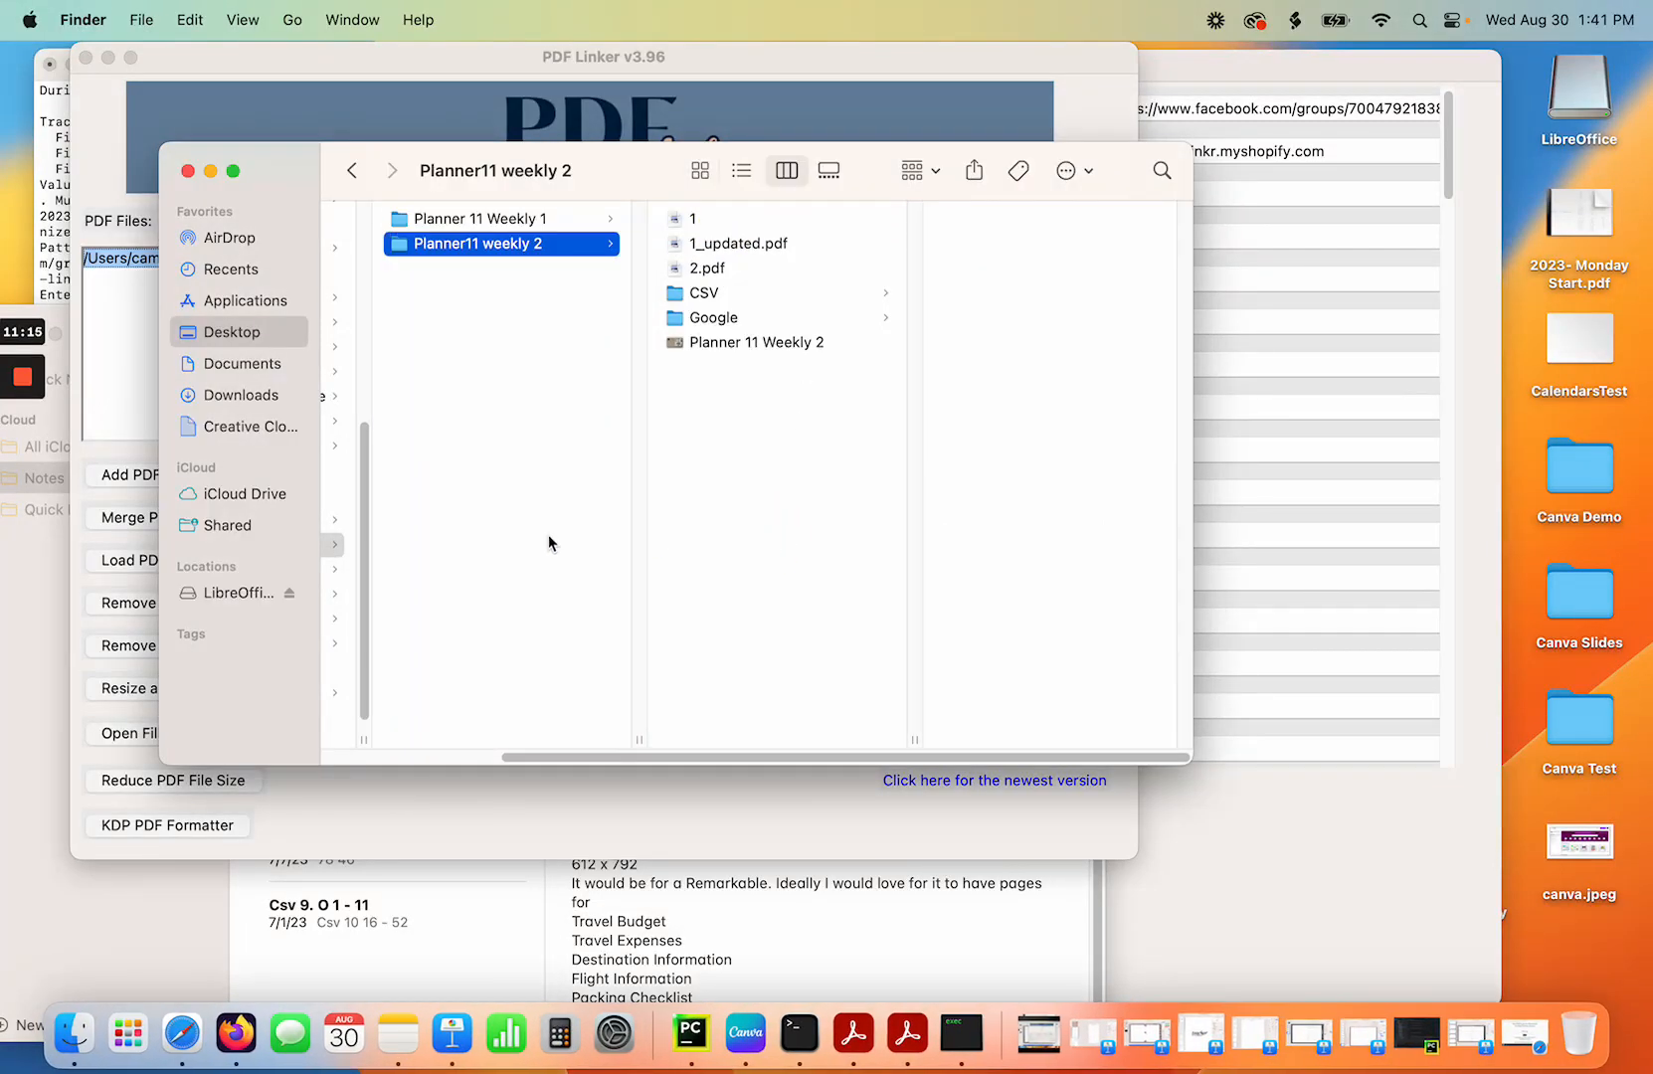
Switch back to PDF Linker and clear all the text in its output log.
{"action": "left_click", "coordinate": [362, 68]}
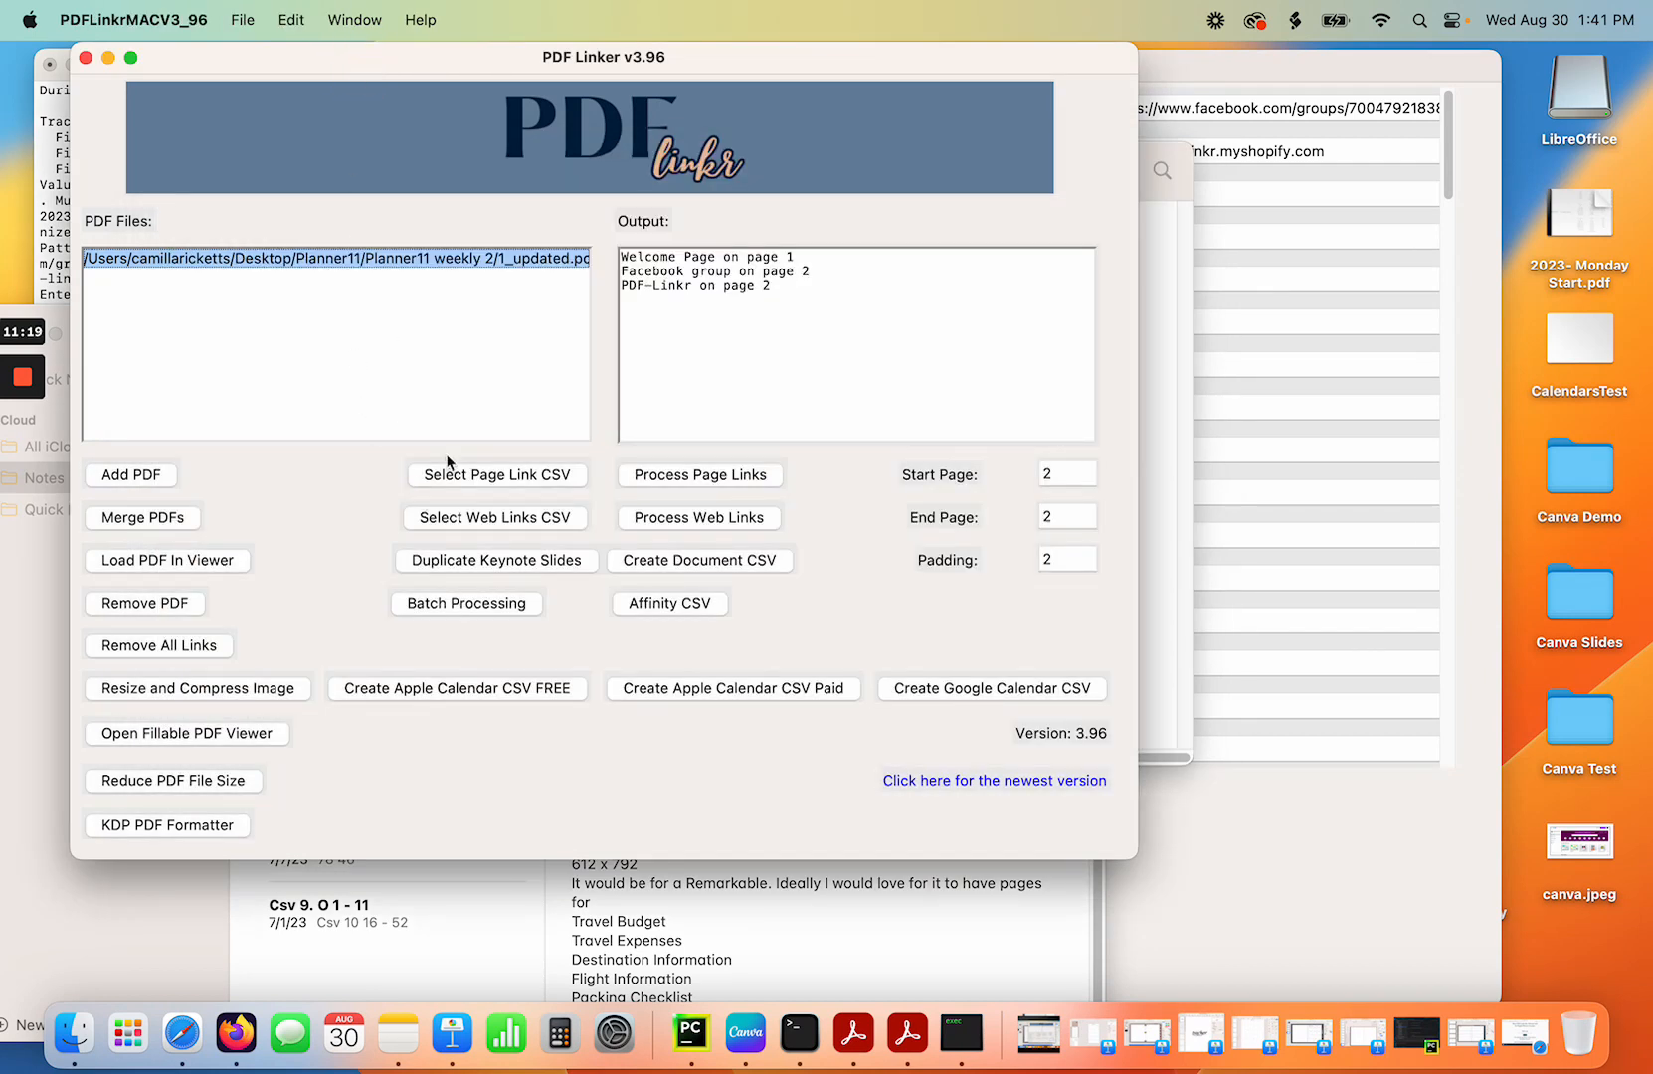
{"action": "left_click", "coordinate": [785, 289]}
{"action": "key", "text": "super+a"}
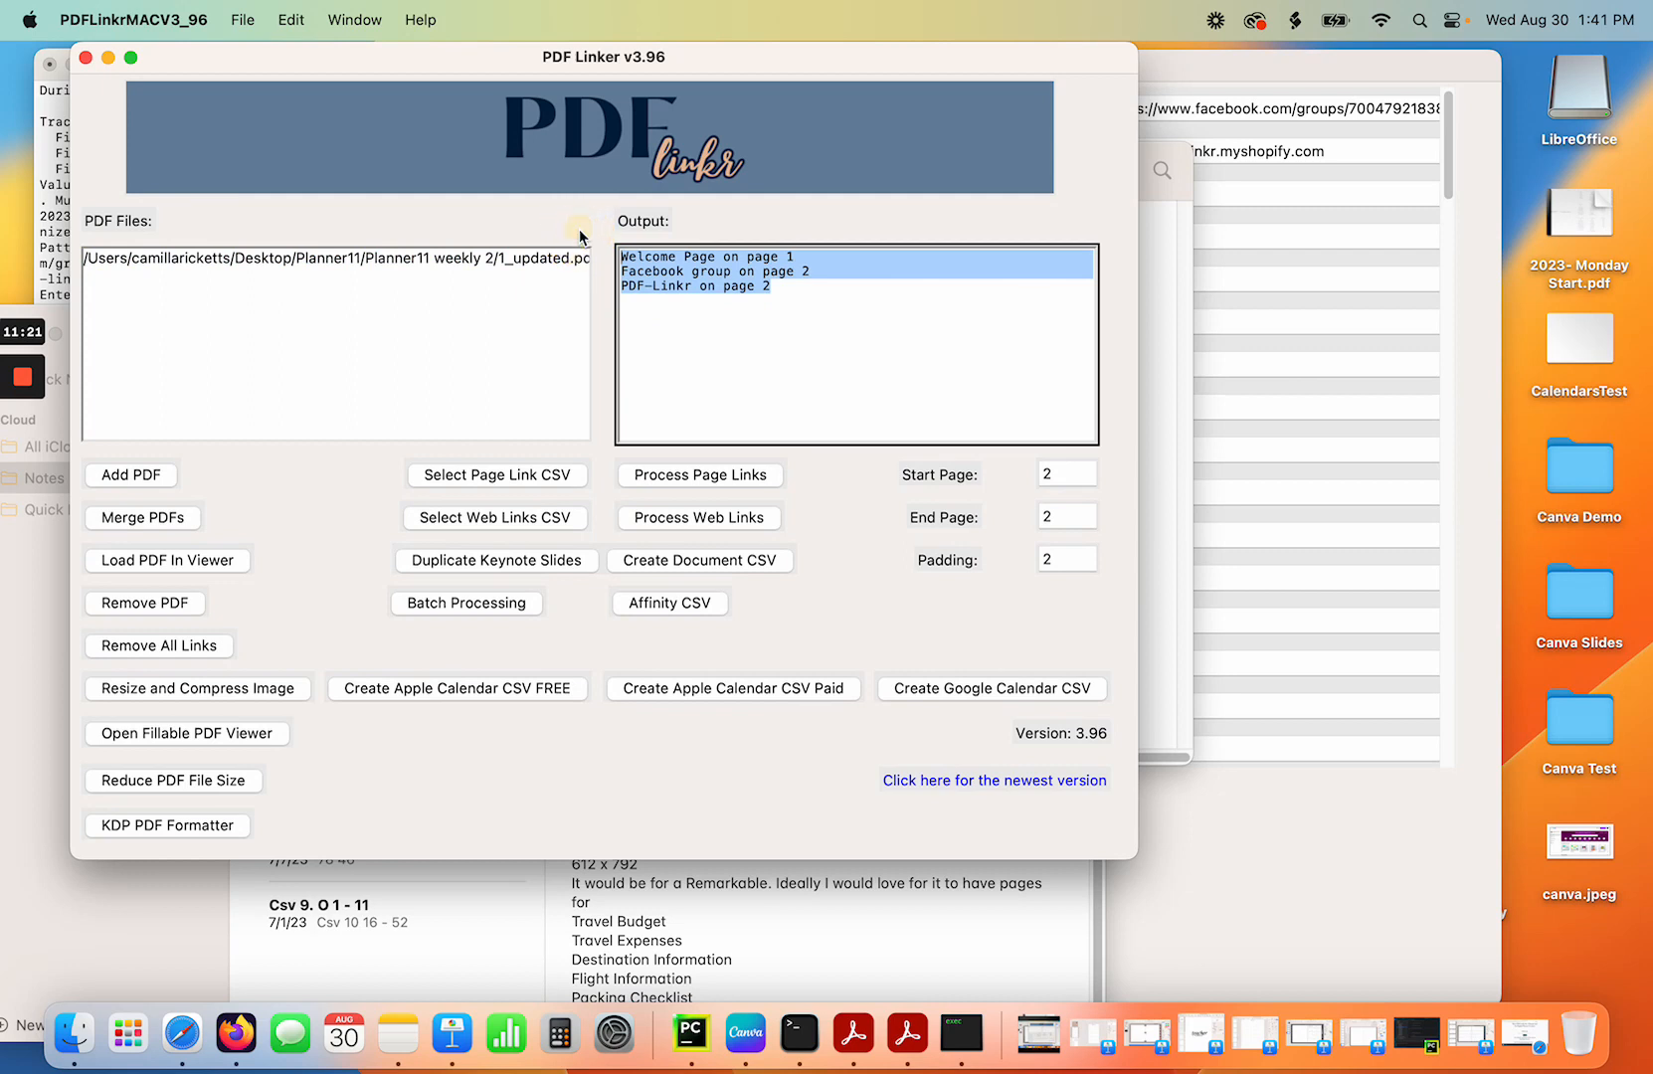
{"action": "key", "text": "BackSpace"}
Replace 1_updated.pdf in the PDF file list with 2.pdf from the Planner11 weekly 2 folder.
{"action": "left_click", "coordinate": [410, 258]}
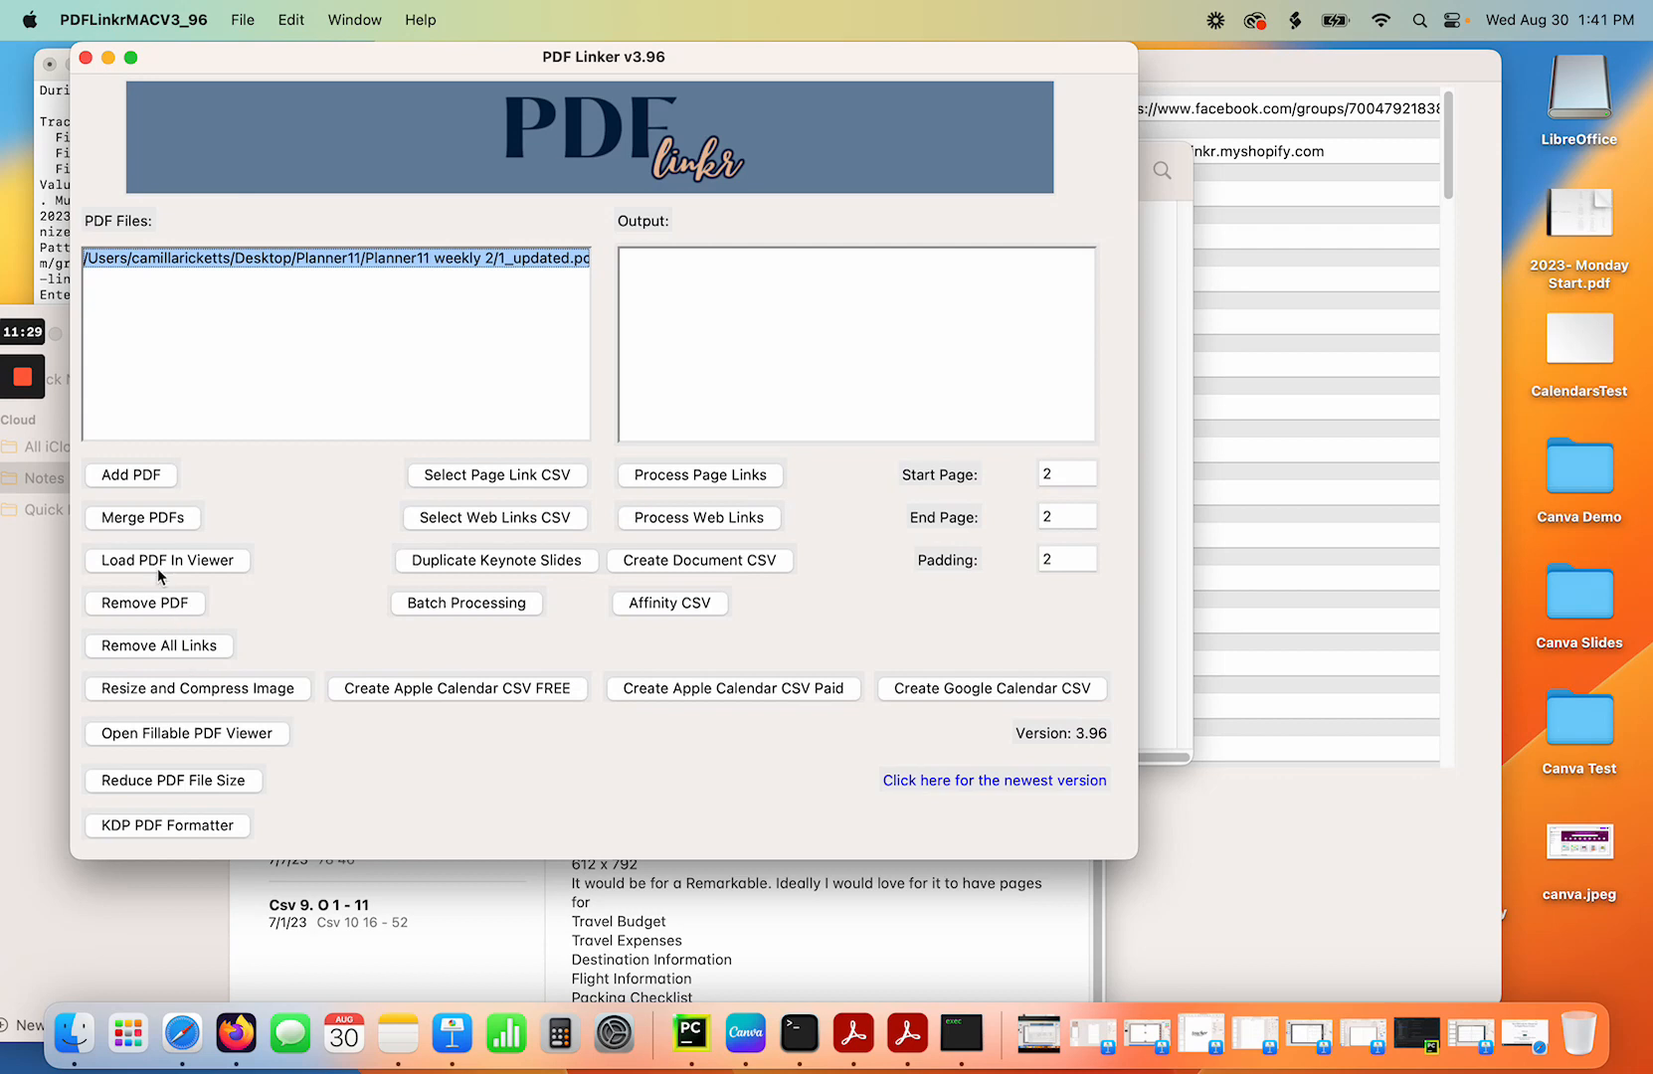
{"action": "left_click", "coordinate": [157, 602]}
{"action": "left_click", "coordinate": [133, 476]}
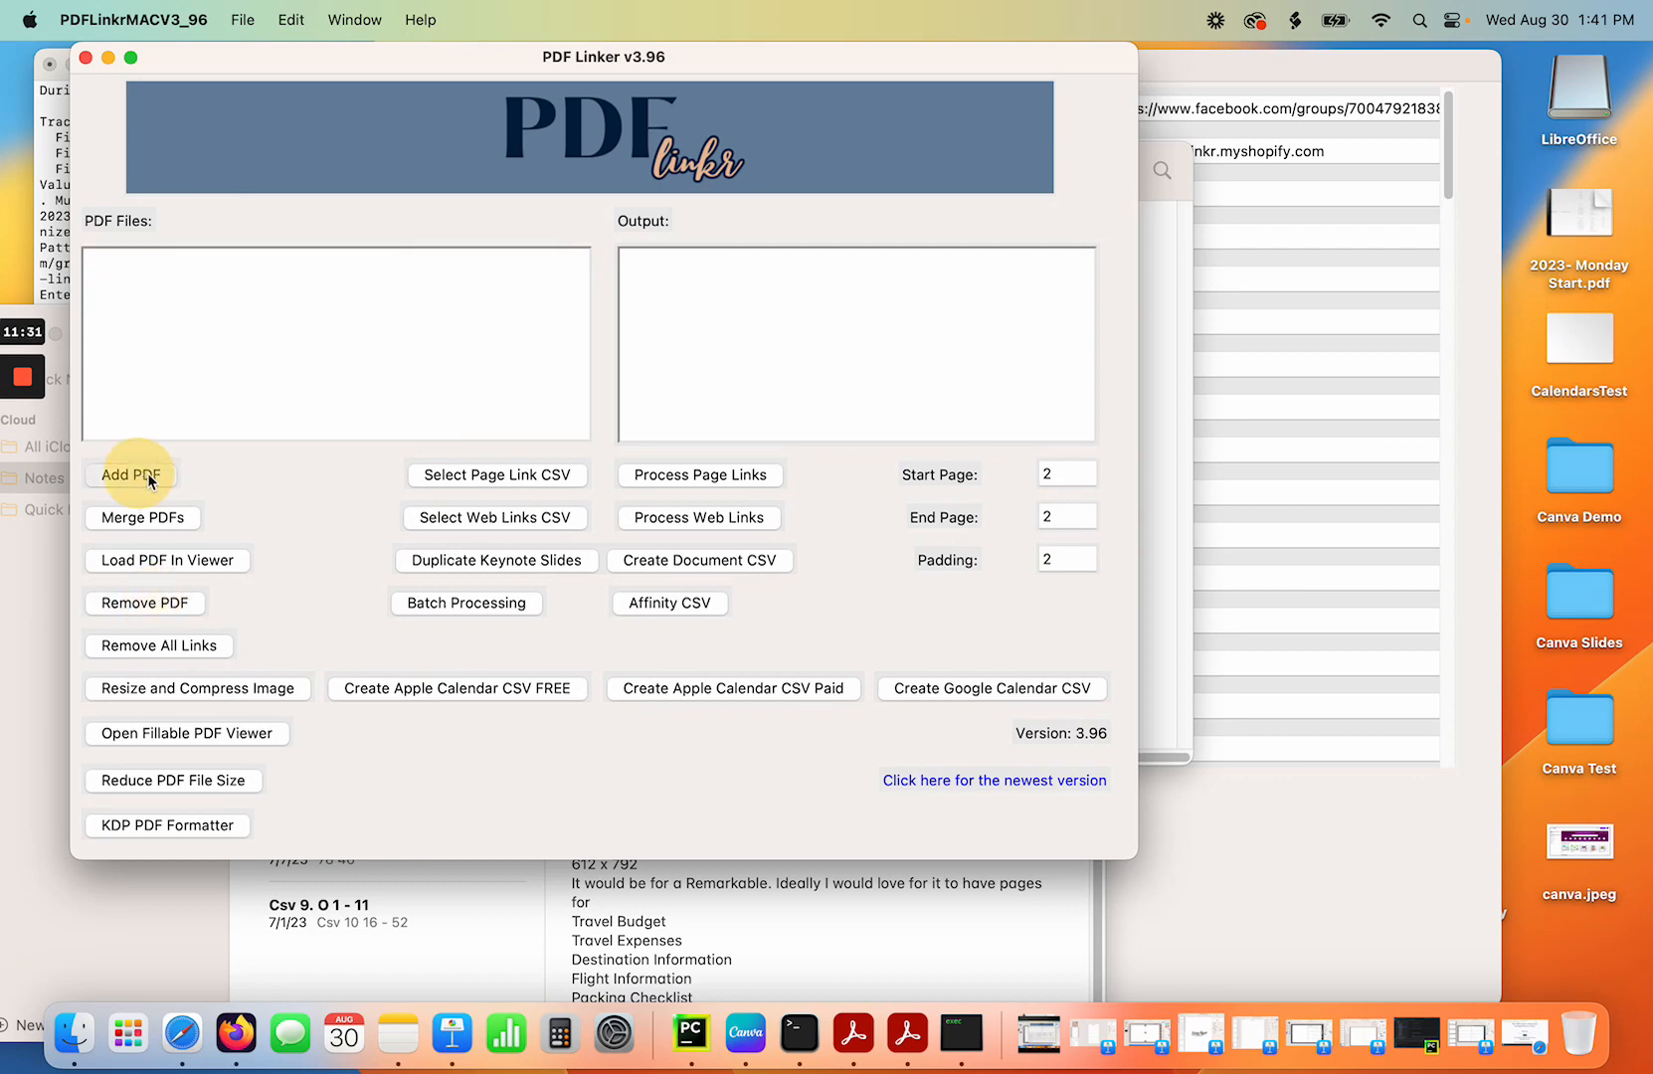
{"action": "left_click", "coordinate": [906, 199]}
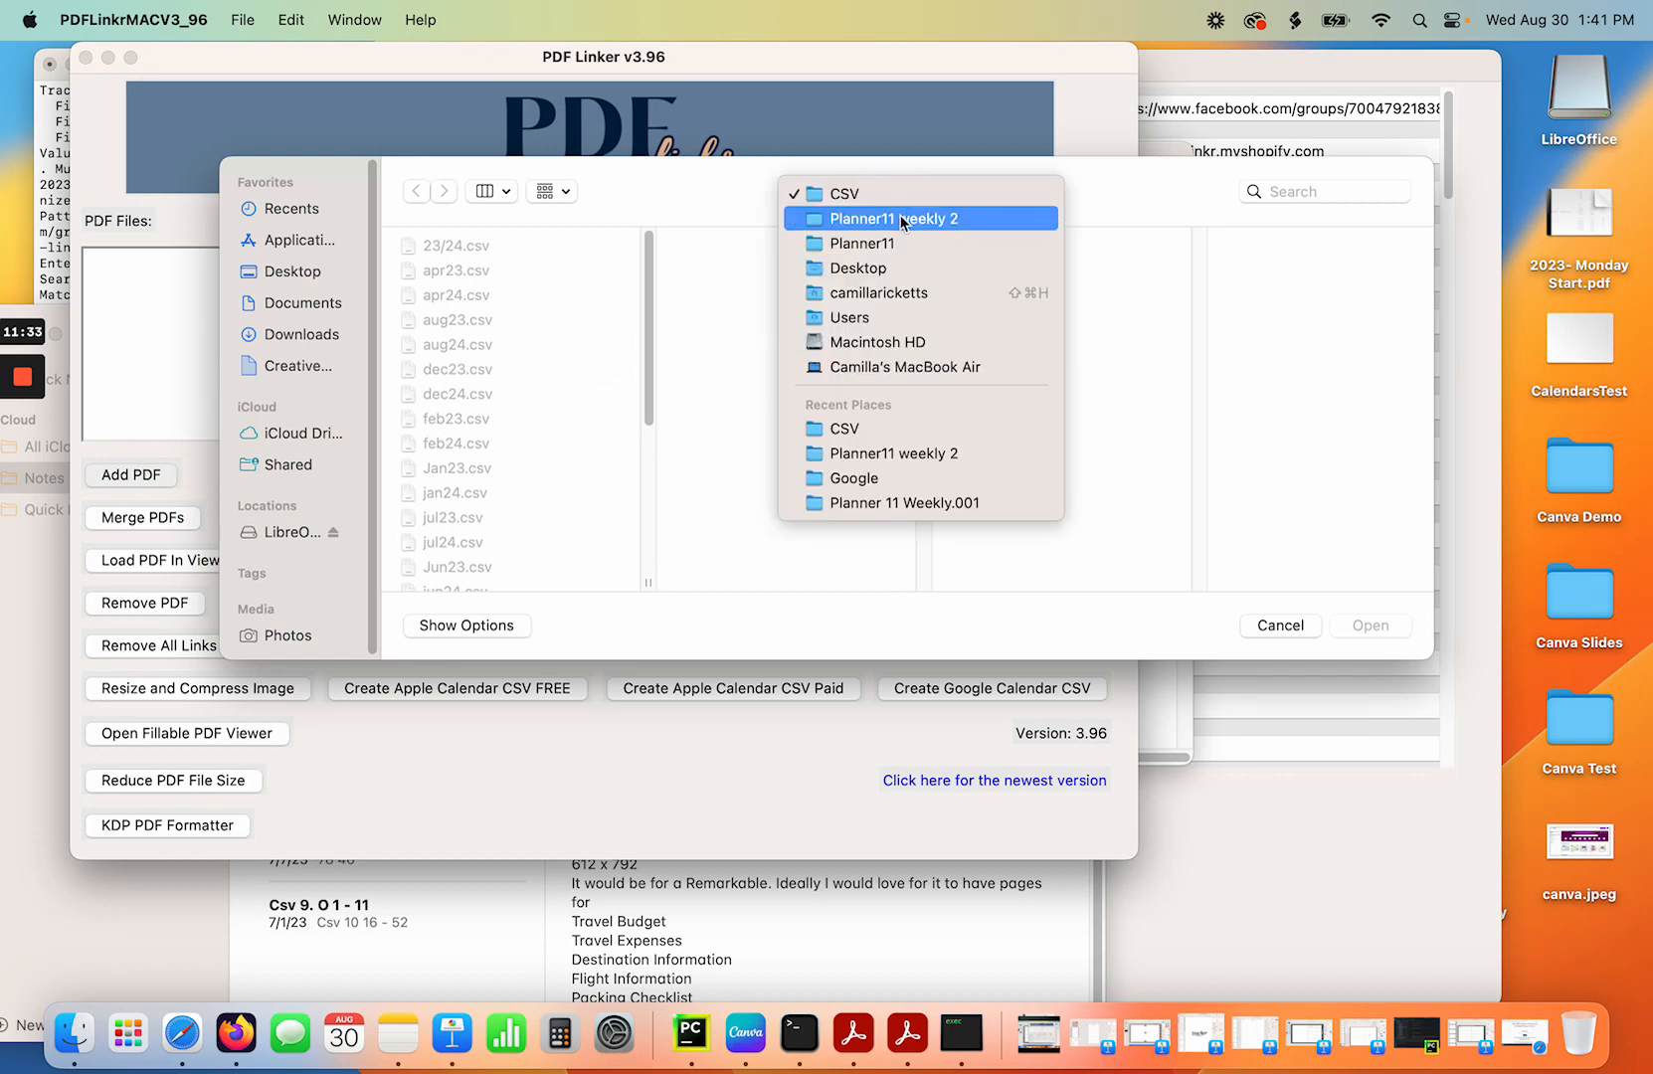
{"action": "left_click", "coordinate": [904, 222]}
{"action": "double_click", "coordinate": [994, 295]}
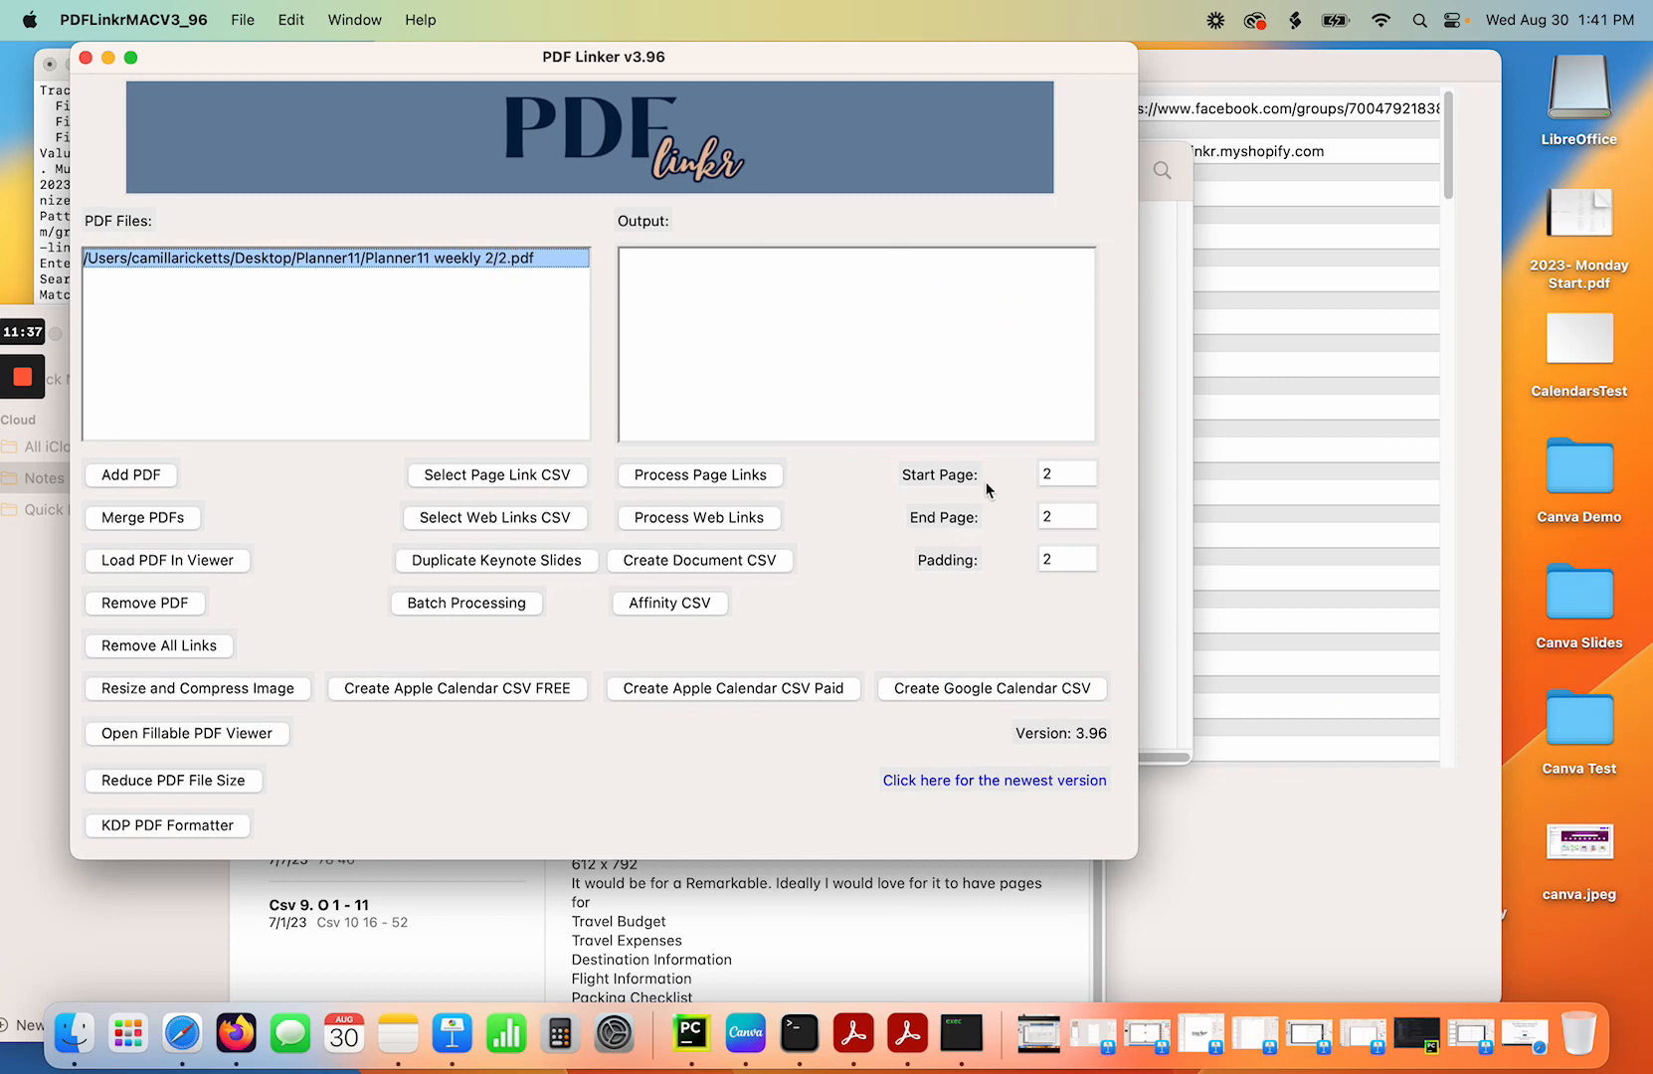
Clear the start page and end page values.
{"action": "left_click_drag", "start_coordinate": [1055, 474], "coordinate": [958, 518]}
{"action": "key", "text": "BackSpace"}
{"action": "key", "text": "BackSpace"}
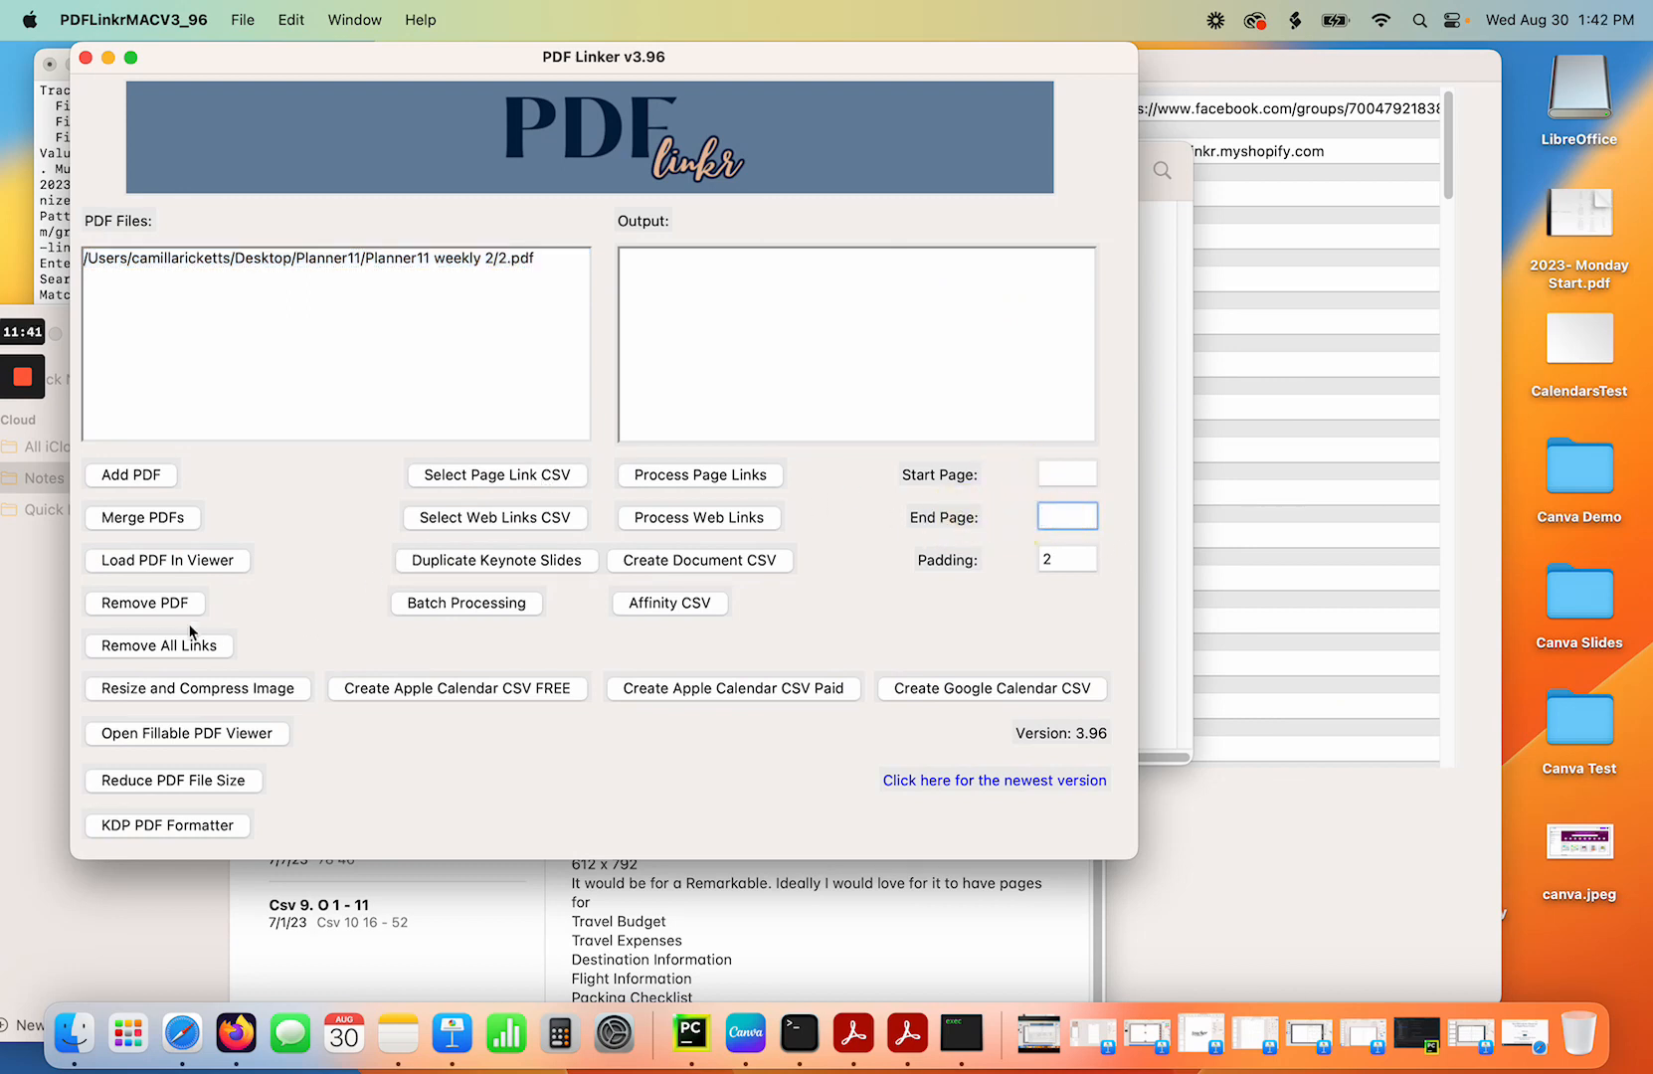
Load 2.pdf from the PDF file list into the PDF viewer.
{"action": "left_click", "coordinate": [178, 560]}
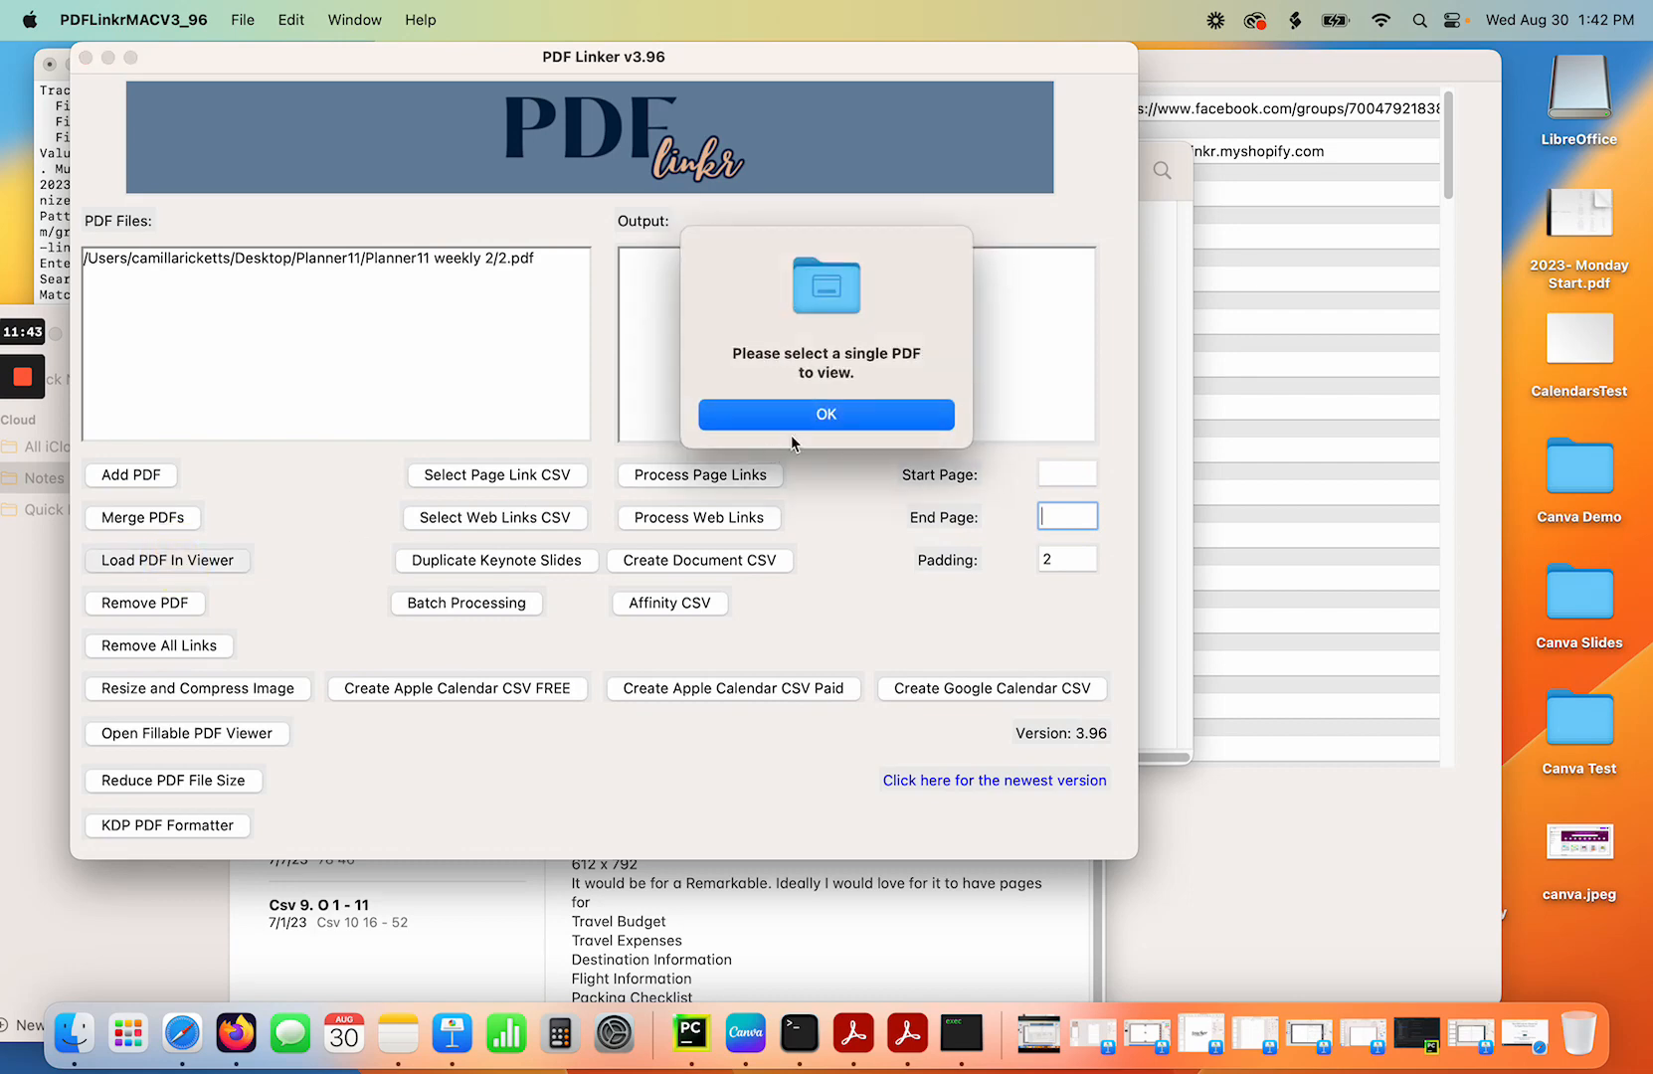
{"action": "left_click", "coordinate": [808, 418]}
{"action": "left_click", "coordinate": [475, 259]}
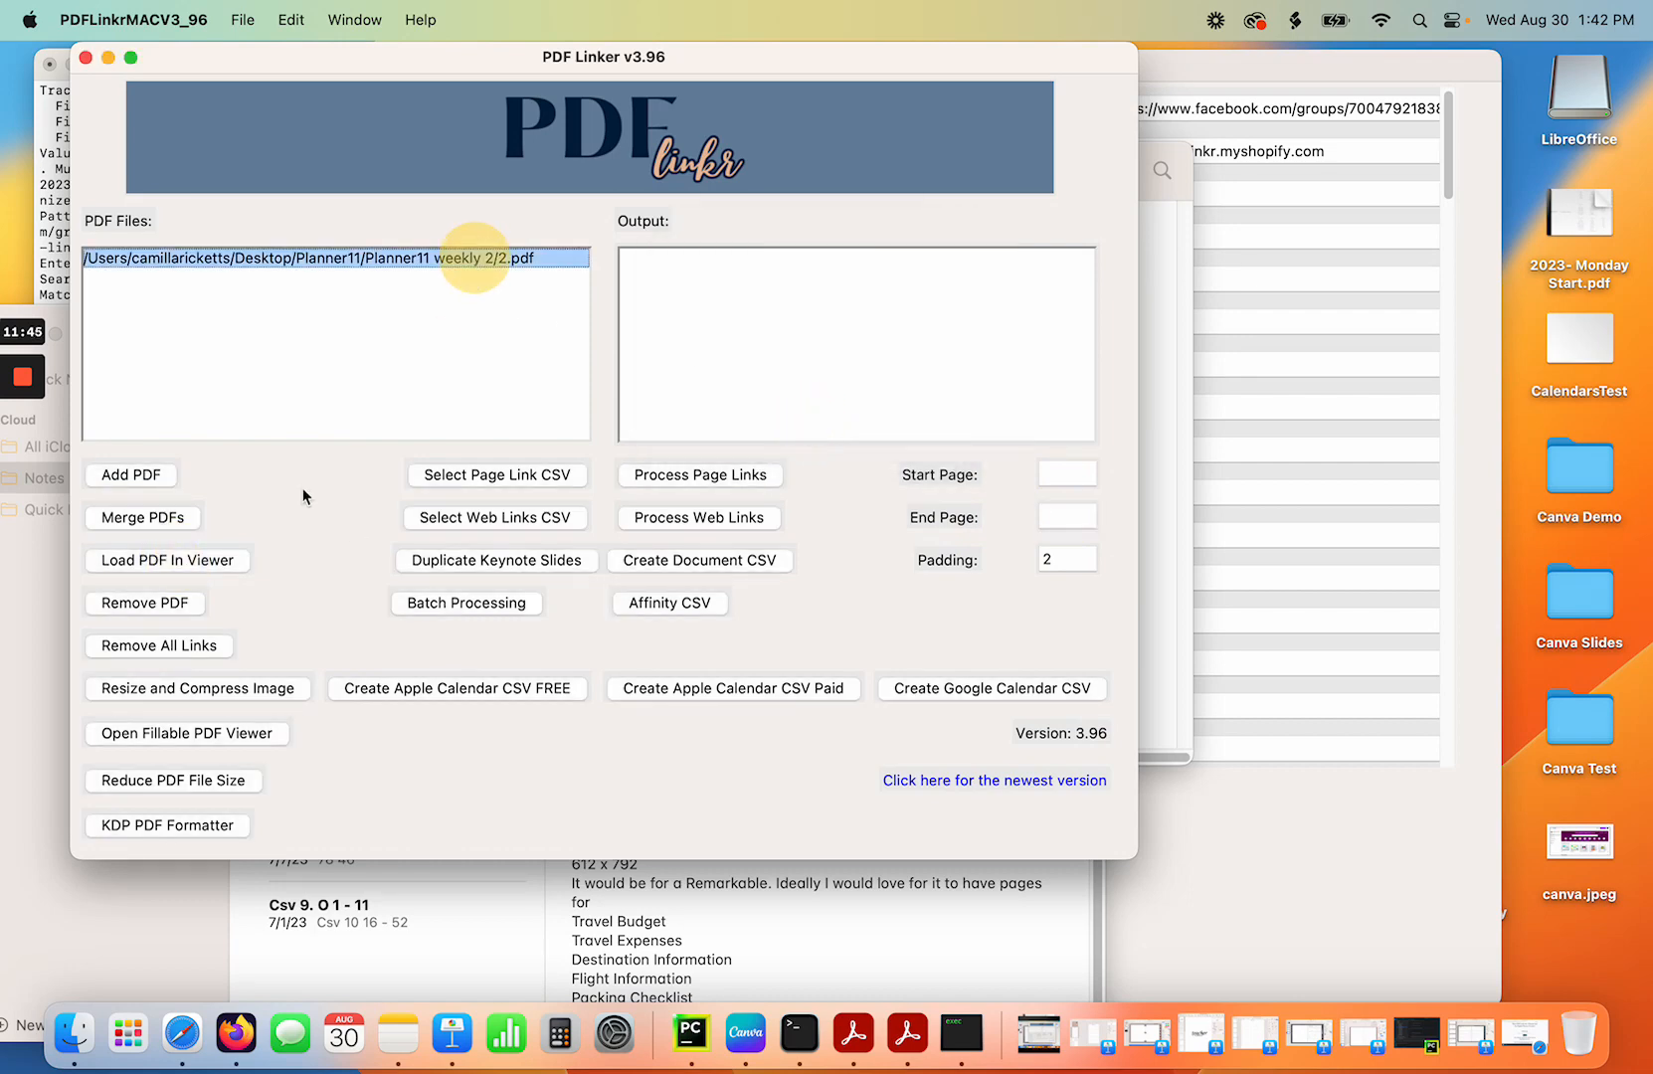
{"action": "left_click", "coordinate": [190, 561]}
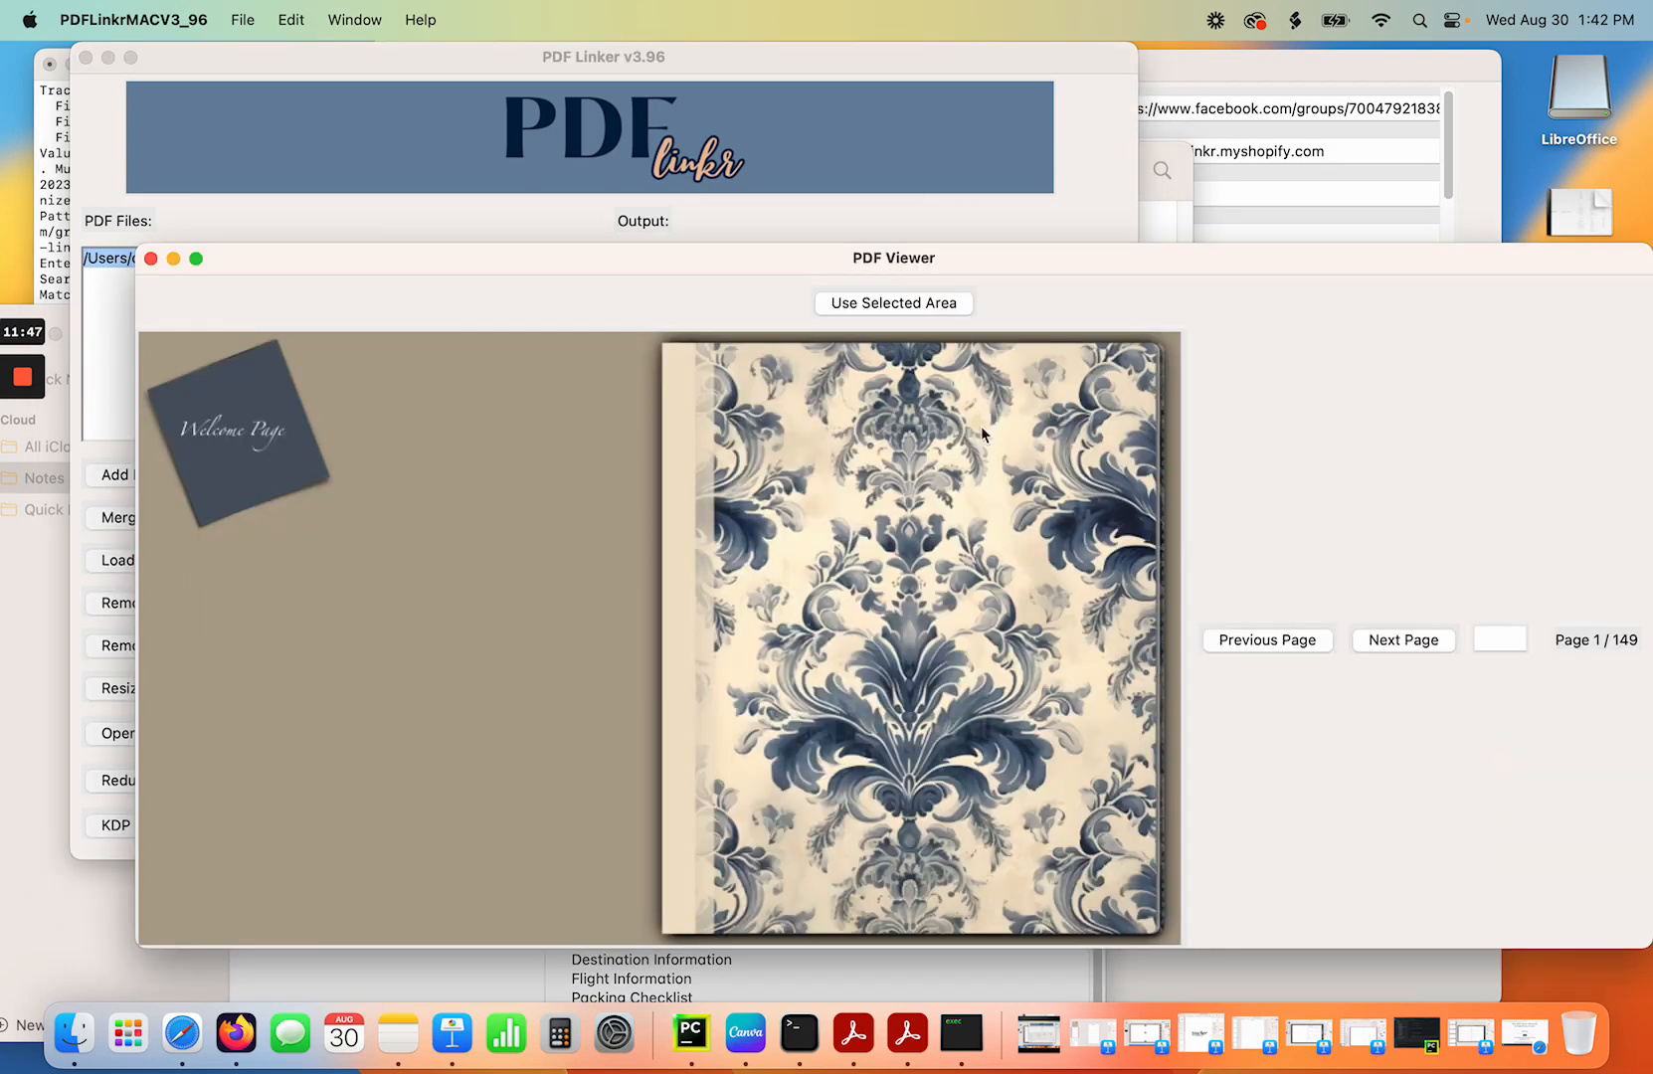
Mark the area around the 23 and 24 year tabs on page 3 and use it as the link area.
{"action": "left_click", "coordinate": [1390, 641]}
{"action": "left_click", "coordinate": [1389, 641]}
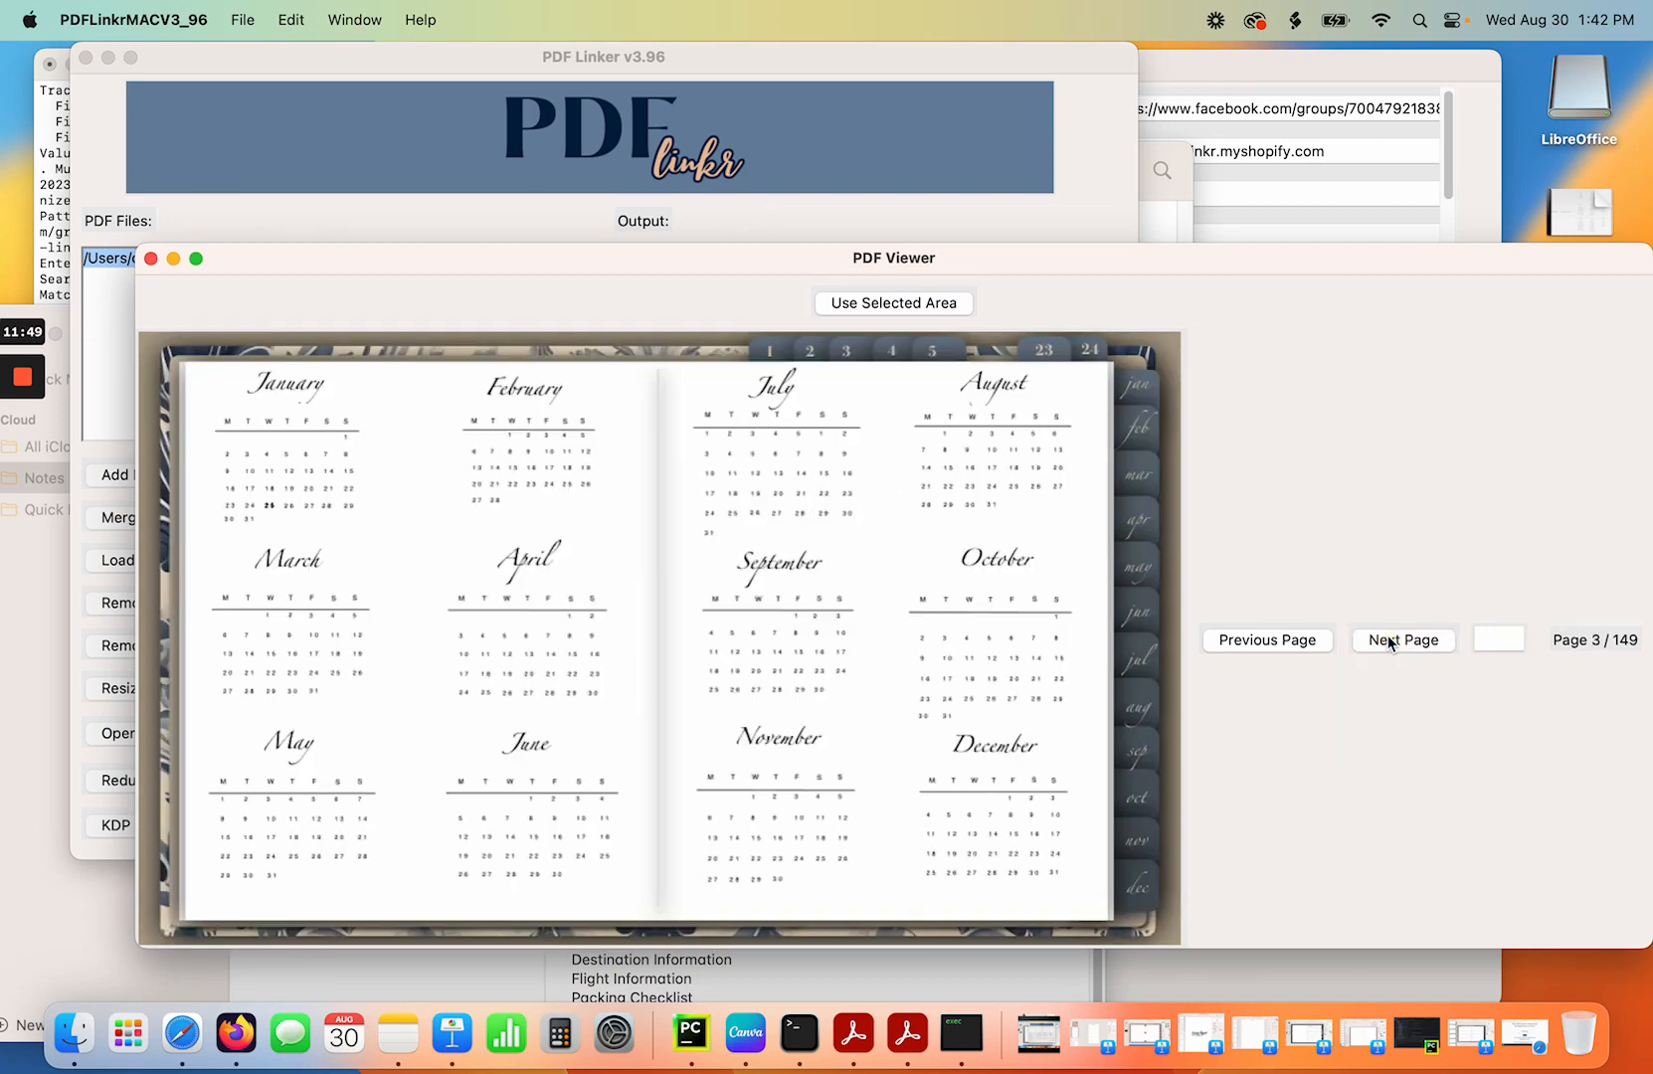
{"action": "left_click", "coordinate": [1297, 643]}
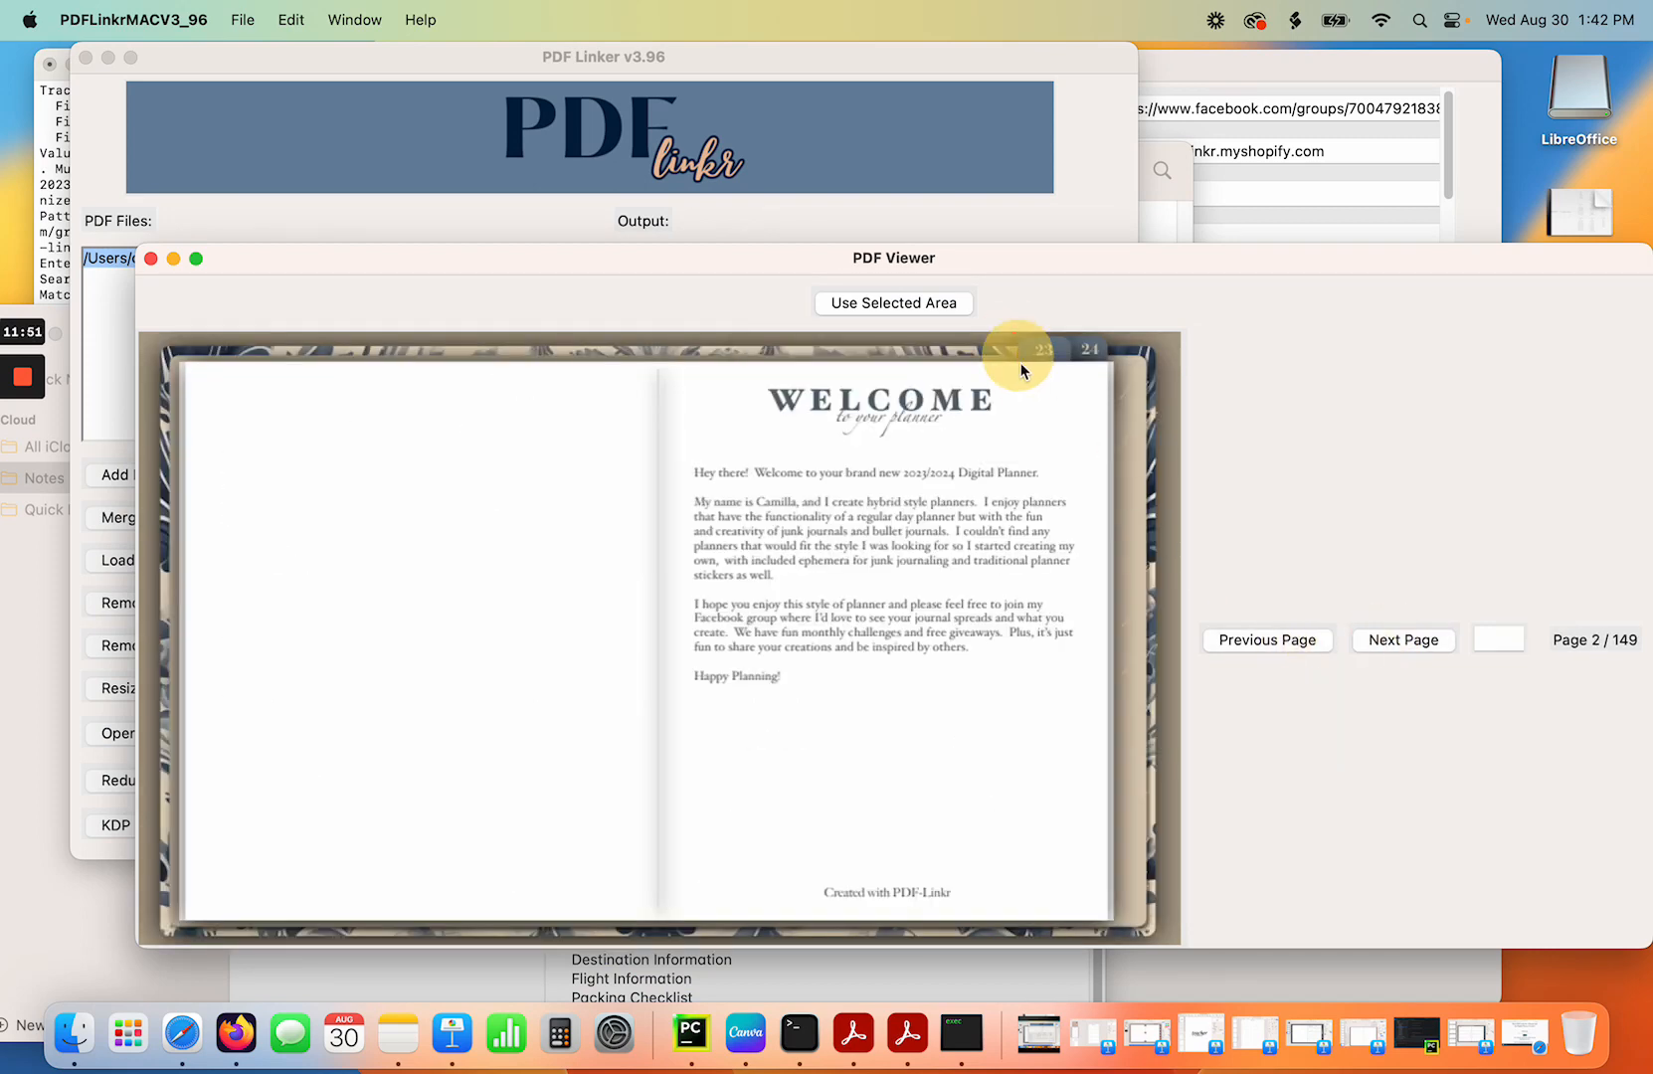
{"action": "left_click_drag", "start_coordinate": [1012, 334], "coordinate": [1127, 387]}
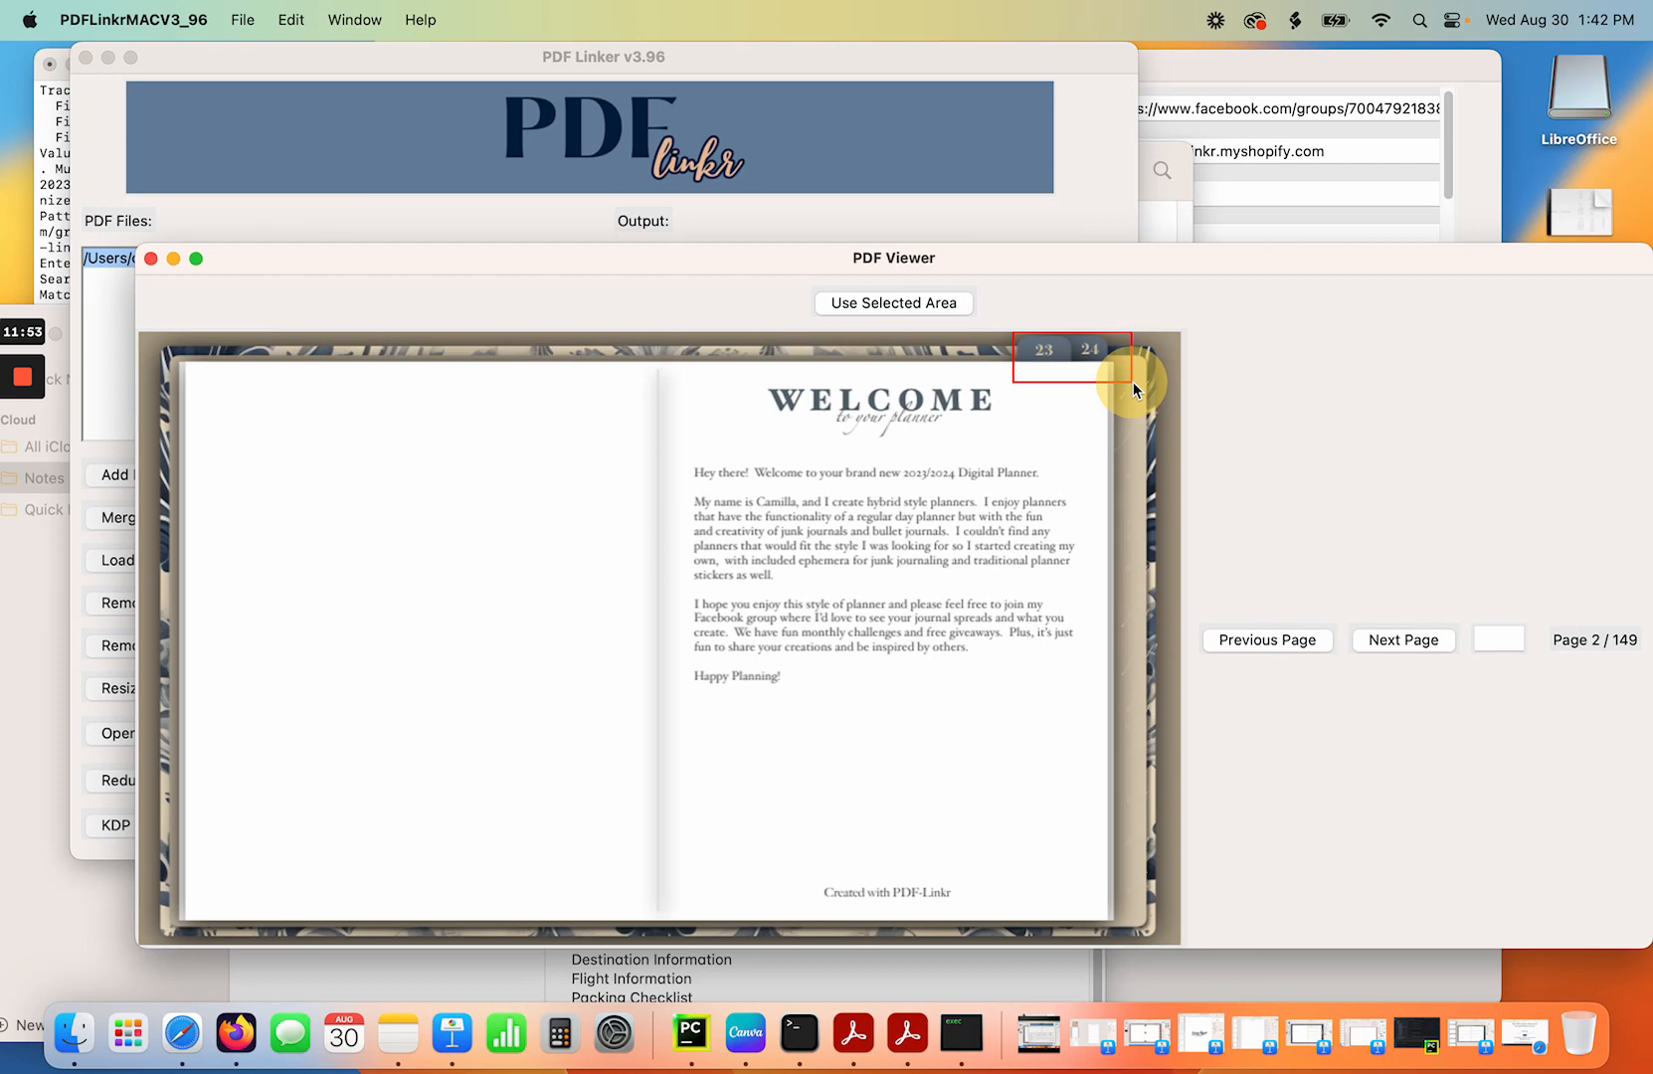
{"action": "left_click", "coordinate": [1389, 644]}
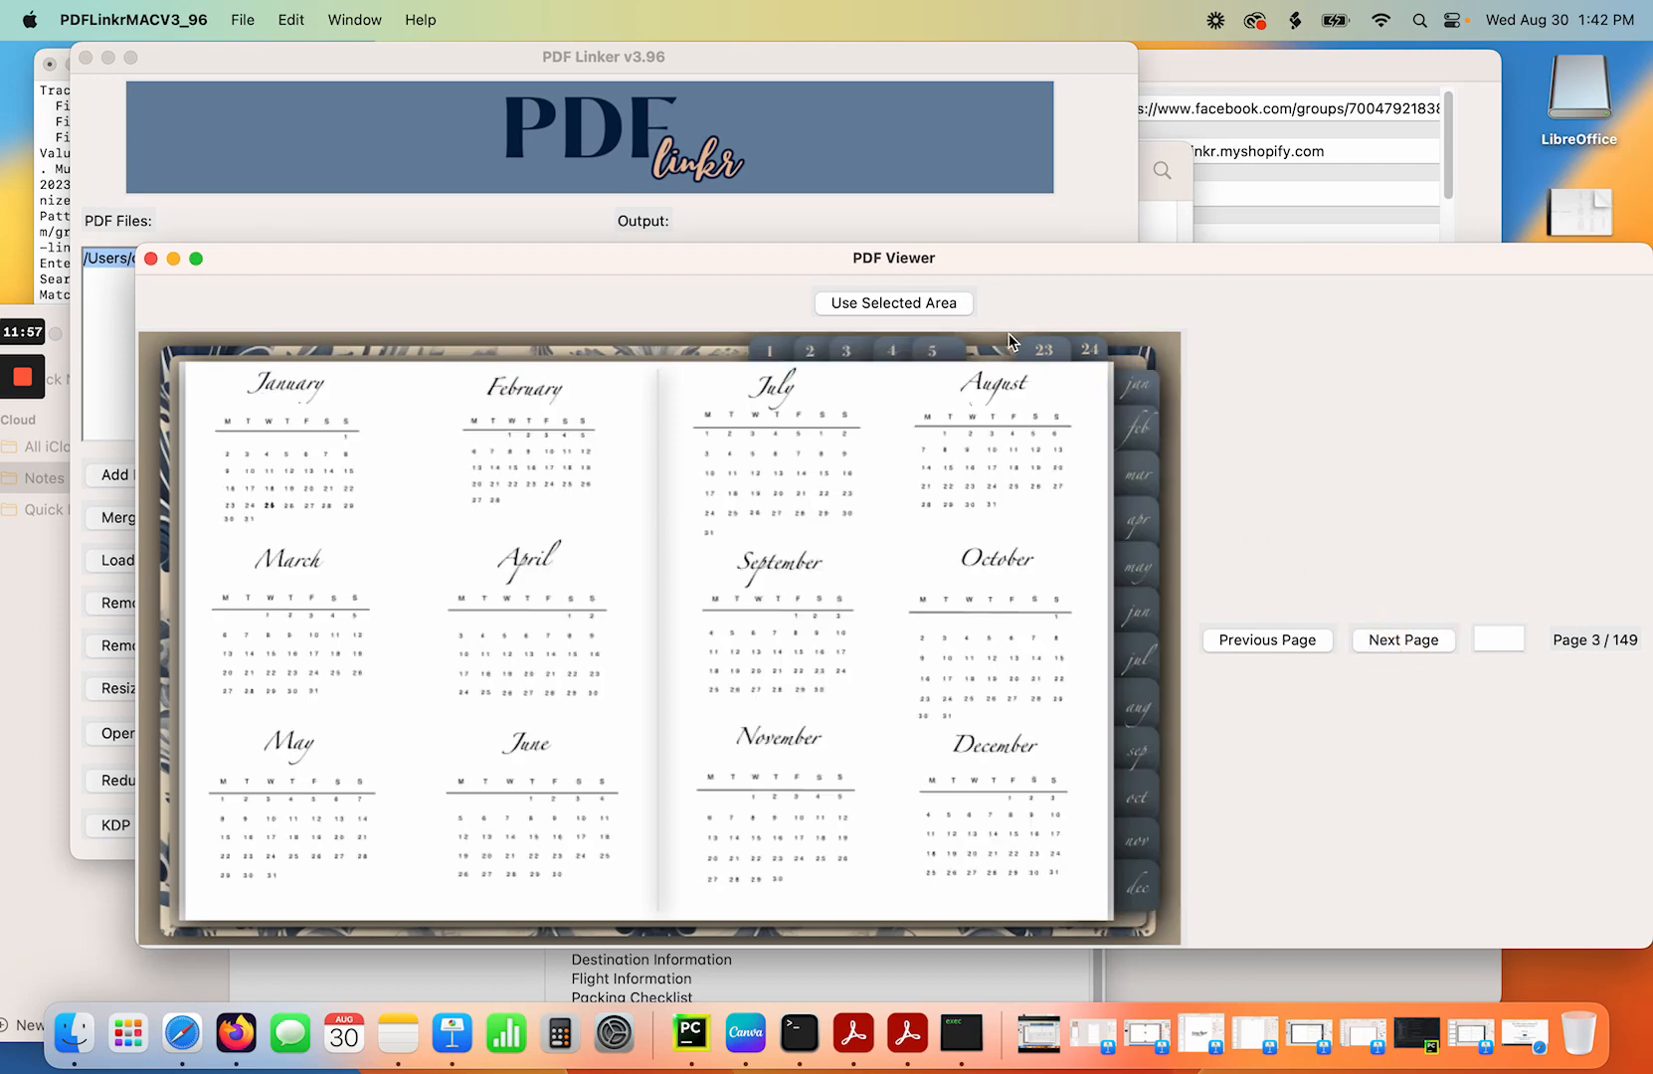
{"action": "left_click_drag", "start_coordinate": [1084, 373], "coordinate": [1128, 375]}
{"action": "left_click", "coordinate": [902, 303]}
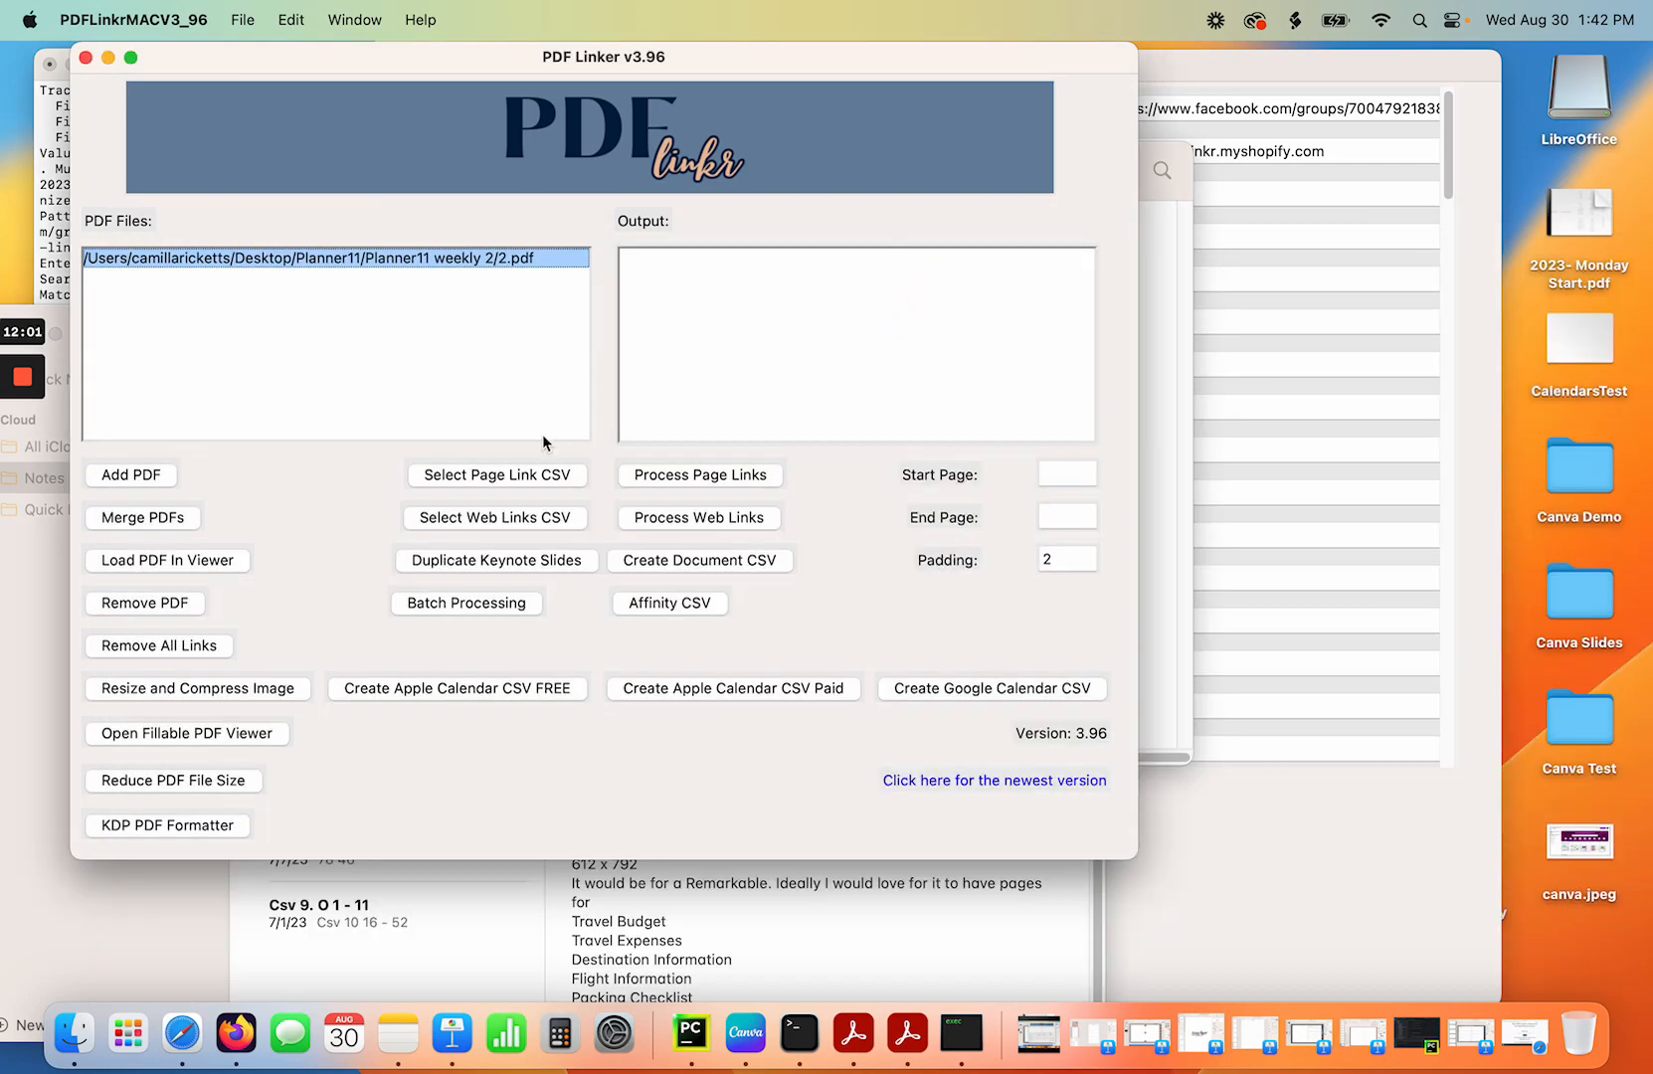
Choose 23/24.csv from the CSV folder as the page link CSV and process the page links of 2.pdf.
{"action": "left_click", "coordinate": [535, 477]}
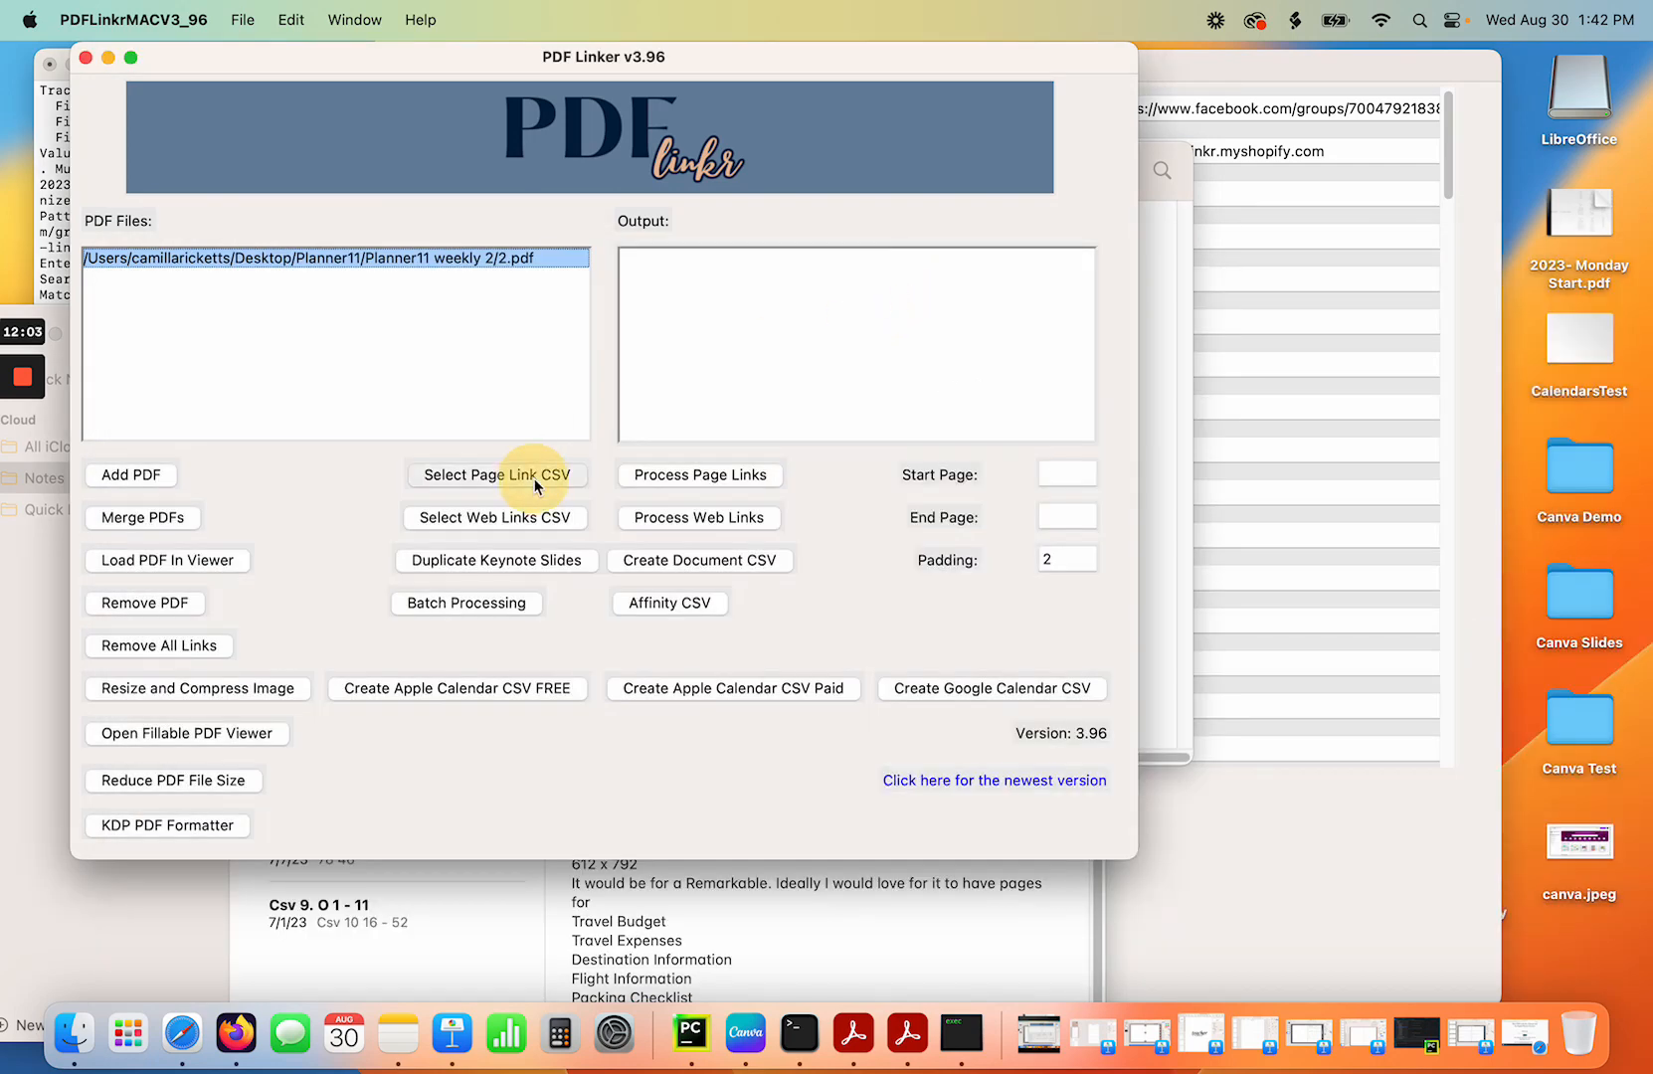
{"action": "left_click", "coordinate": [456, 328]}
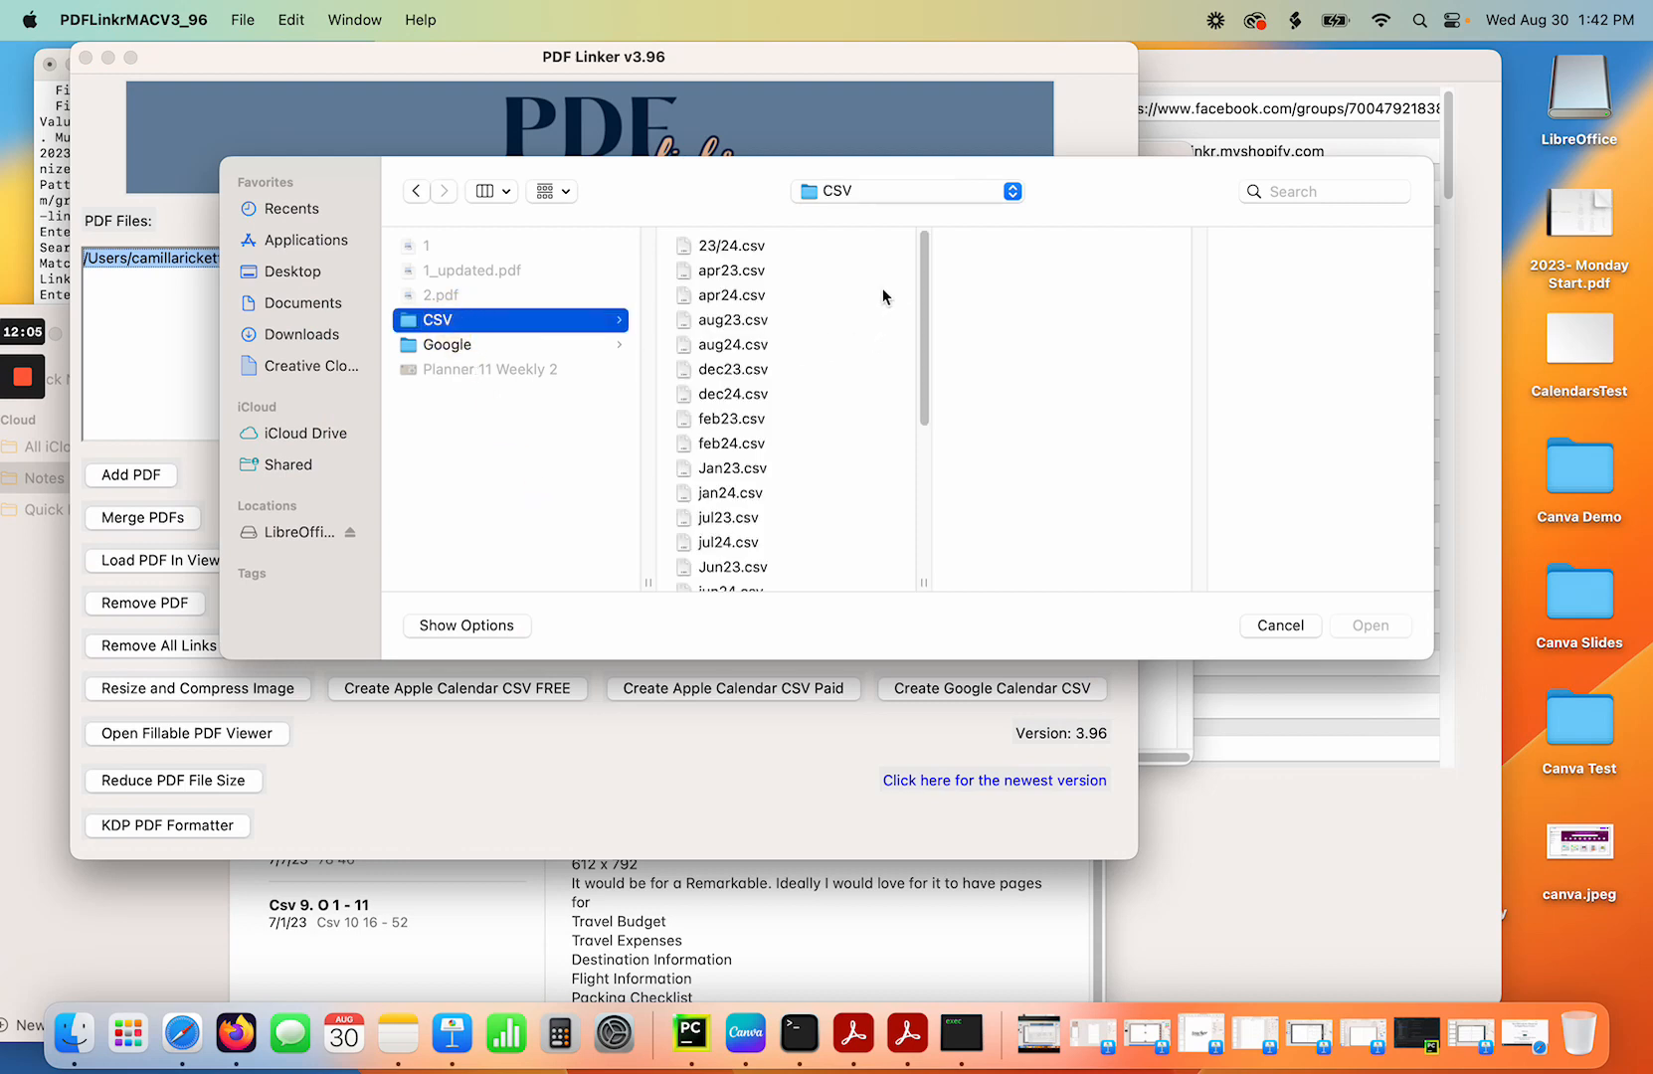
{"action": "left_click", "coordinate": [731, 248]}
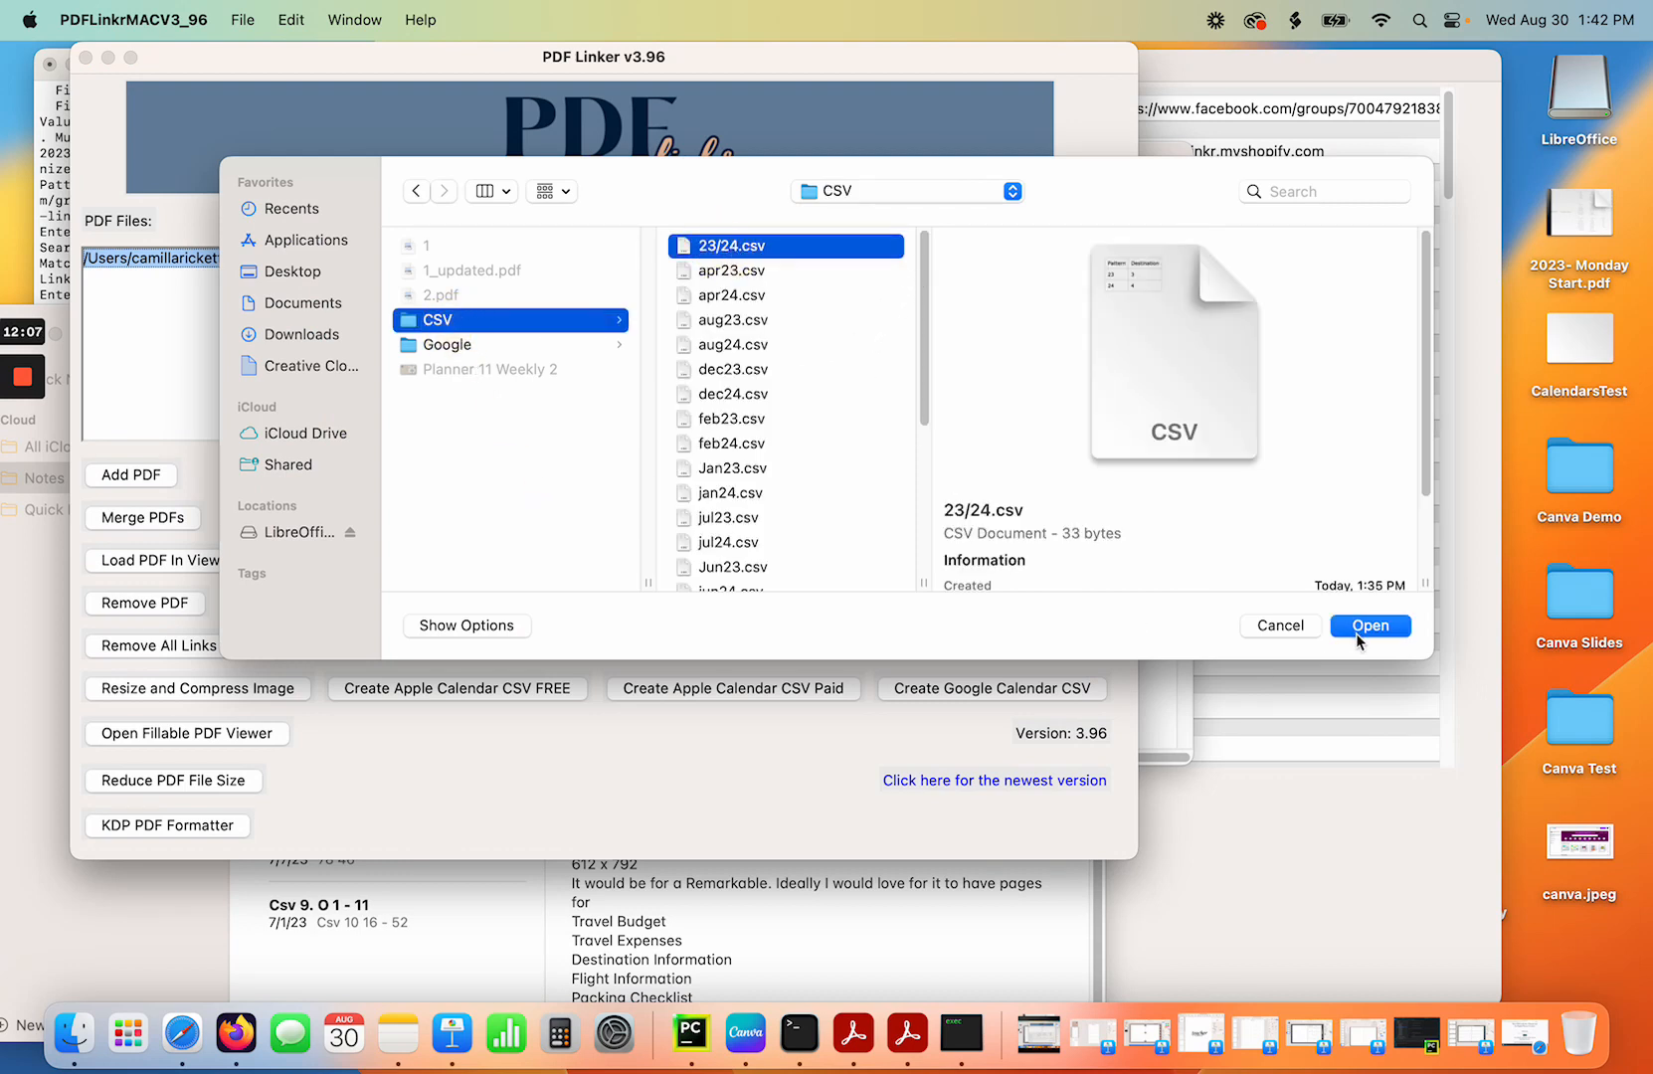
{"action": "left_click", "coordinate": [1367, 625]}
{"action": "left_click", "coordinate": [708, 480]}
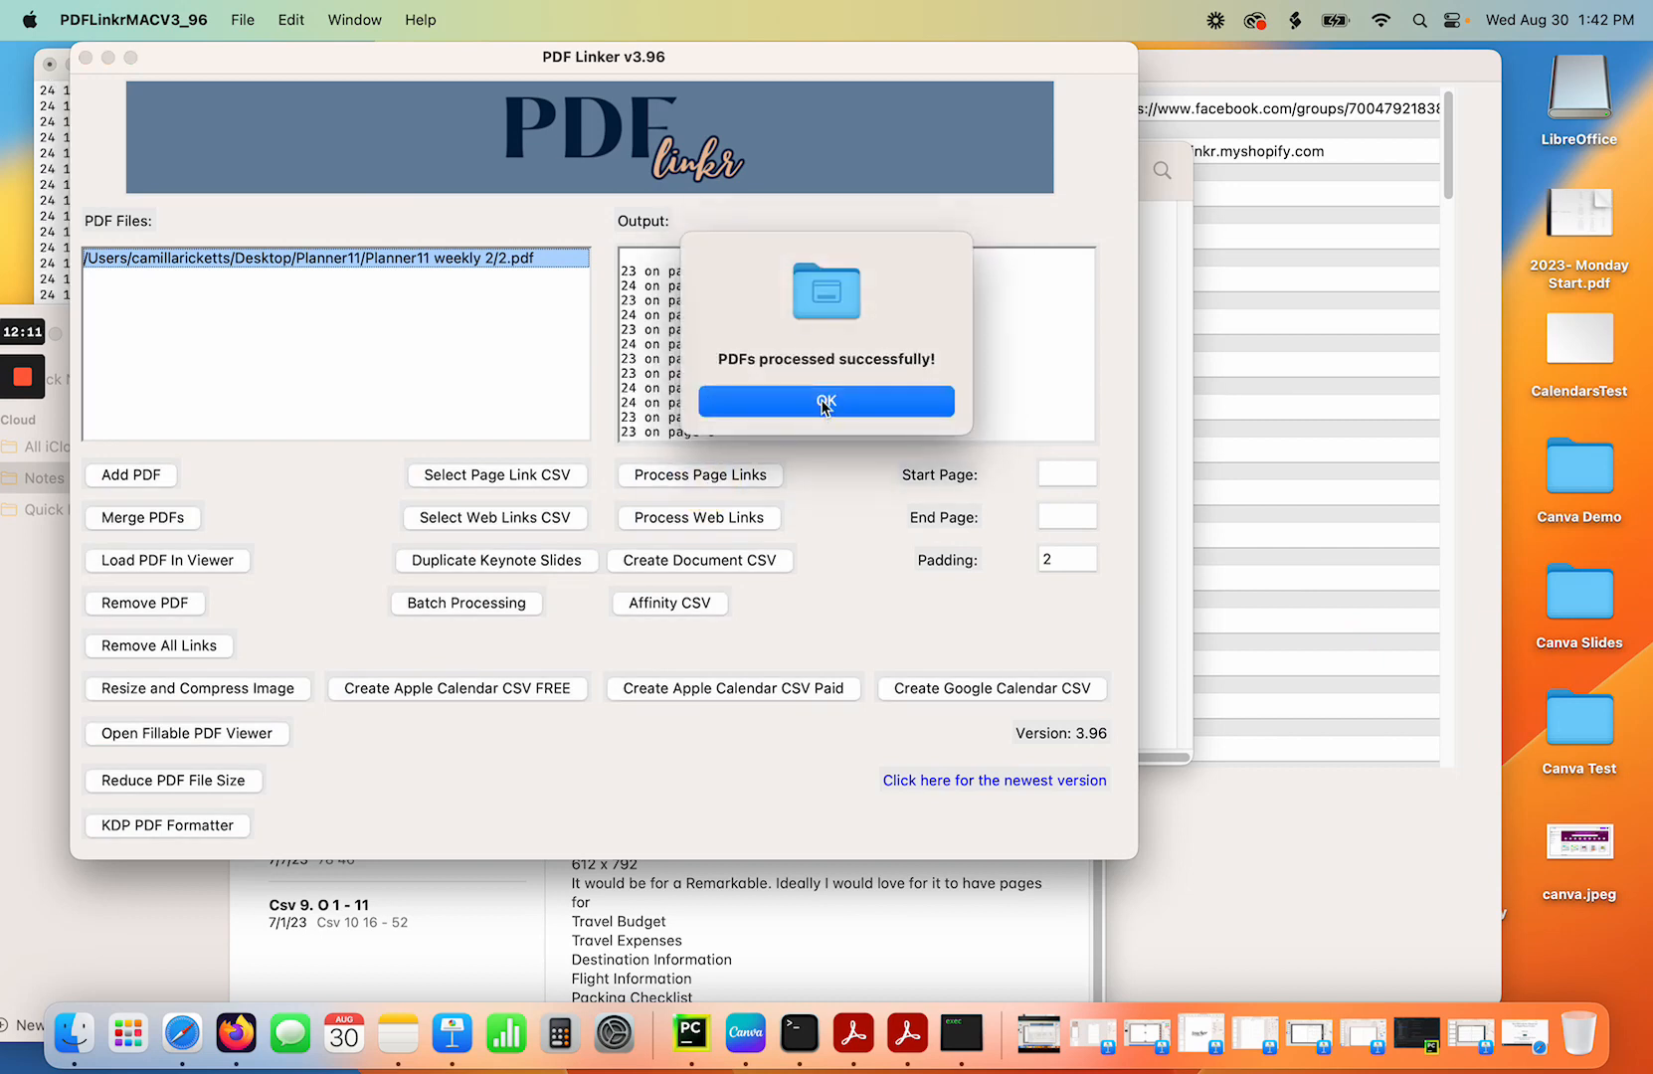
{"action": "left_click", "coordinate": [824, 402]}
Clear all the text in the output log and remove 2.pdf from the PDF file list.
{"action": "scroll", "coordinate": [1009, 335], "scroll_direction": "down", "scroll_amount": 10}
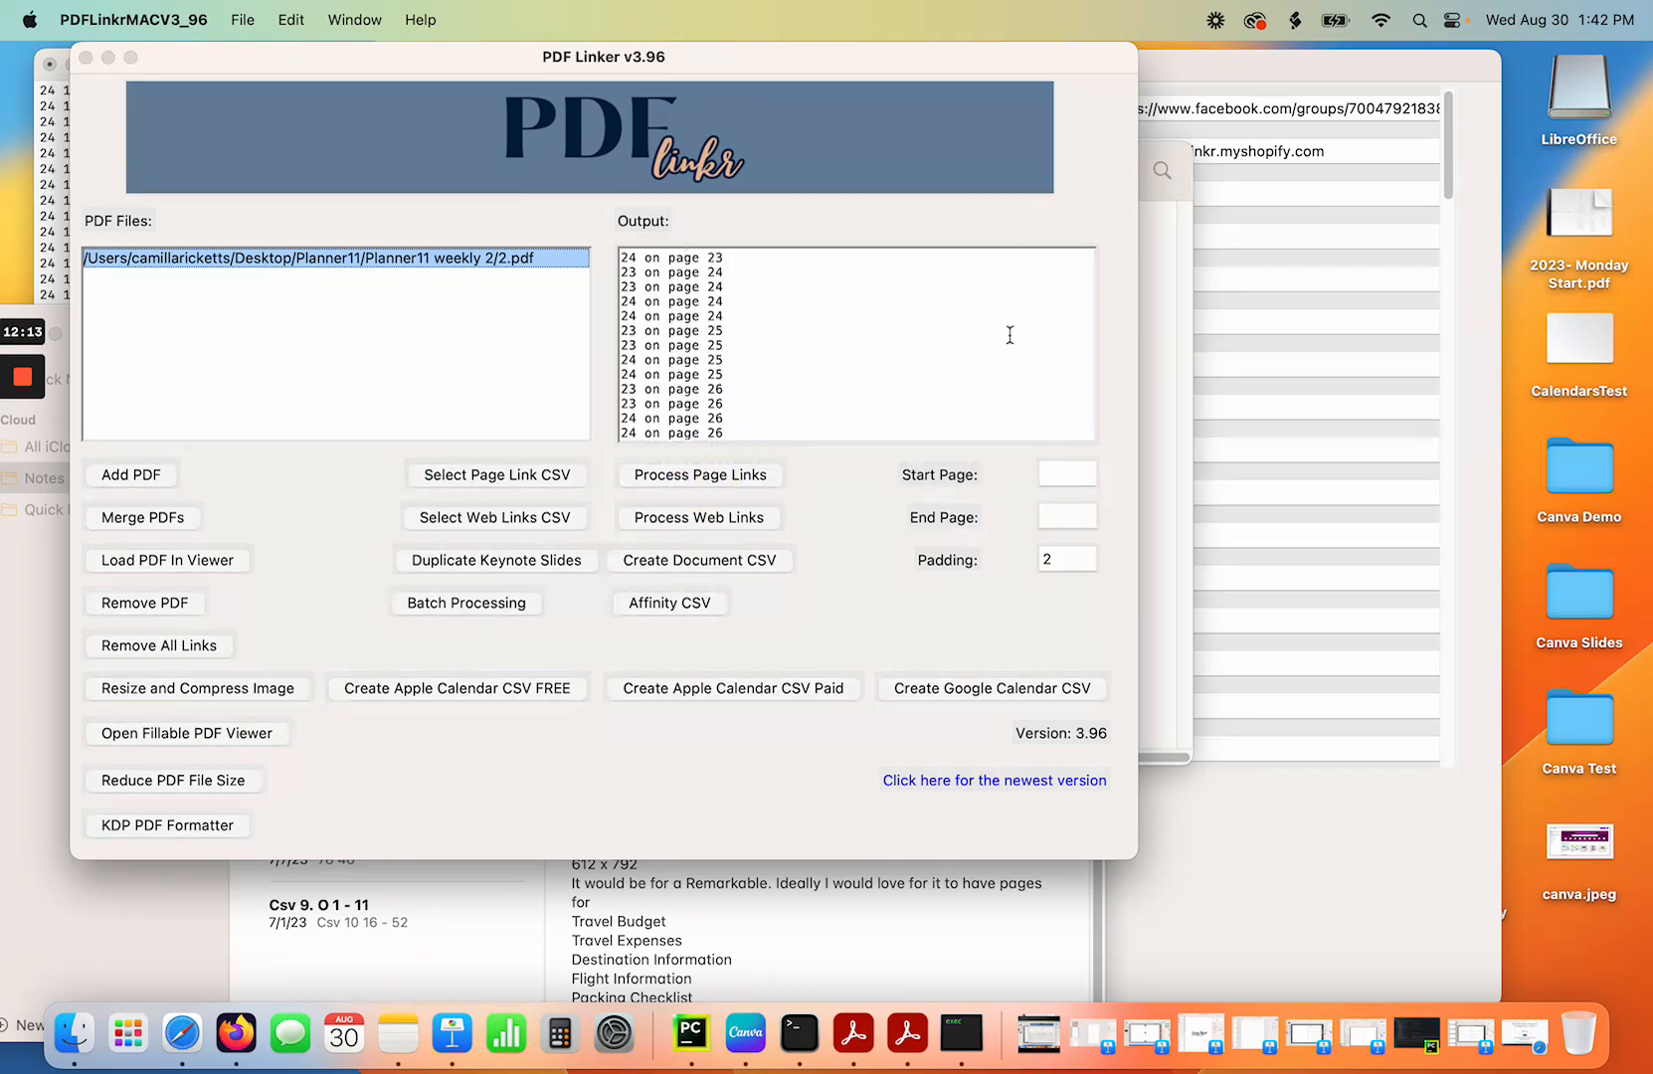
{"action": "left_click_drag", "start_coordinate": [680, 350], "coordinate": [718, 663]}
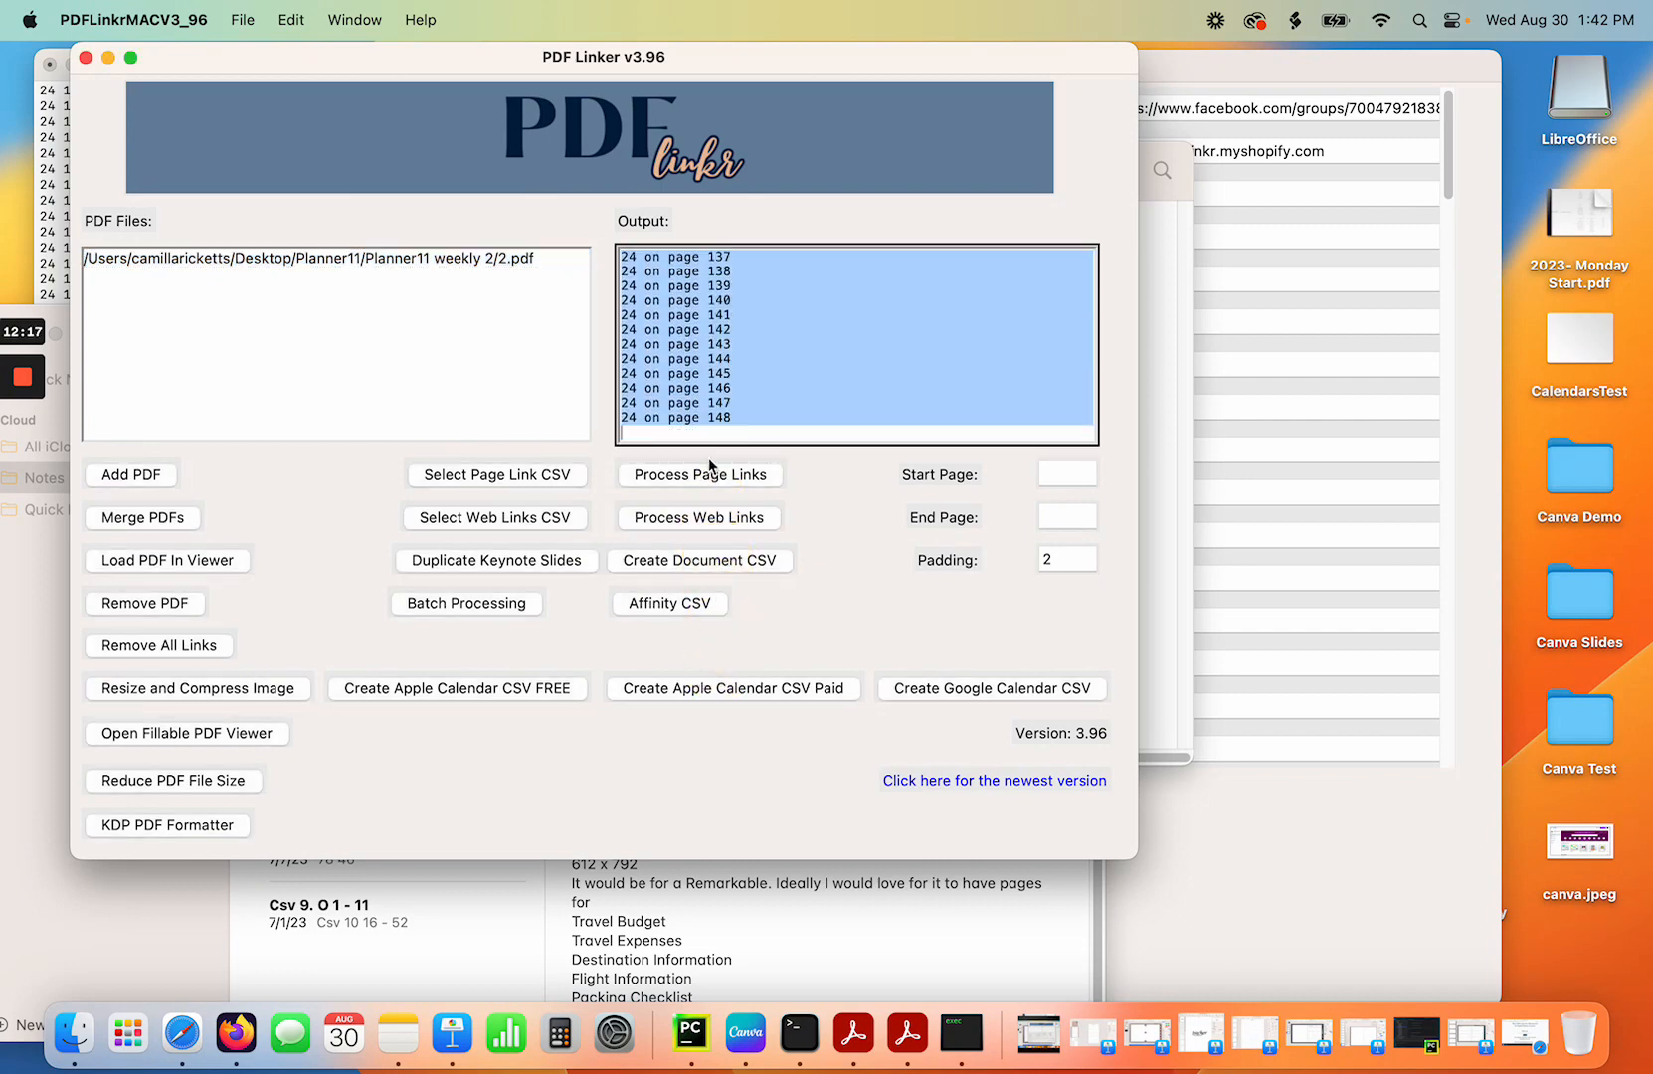
{"action": "left_click_drag", "start_coordinate": [737, 429], "coordinate": [554, 126]}
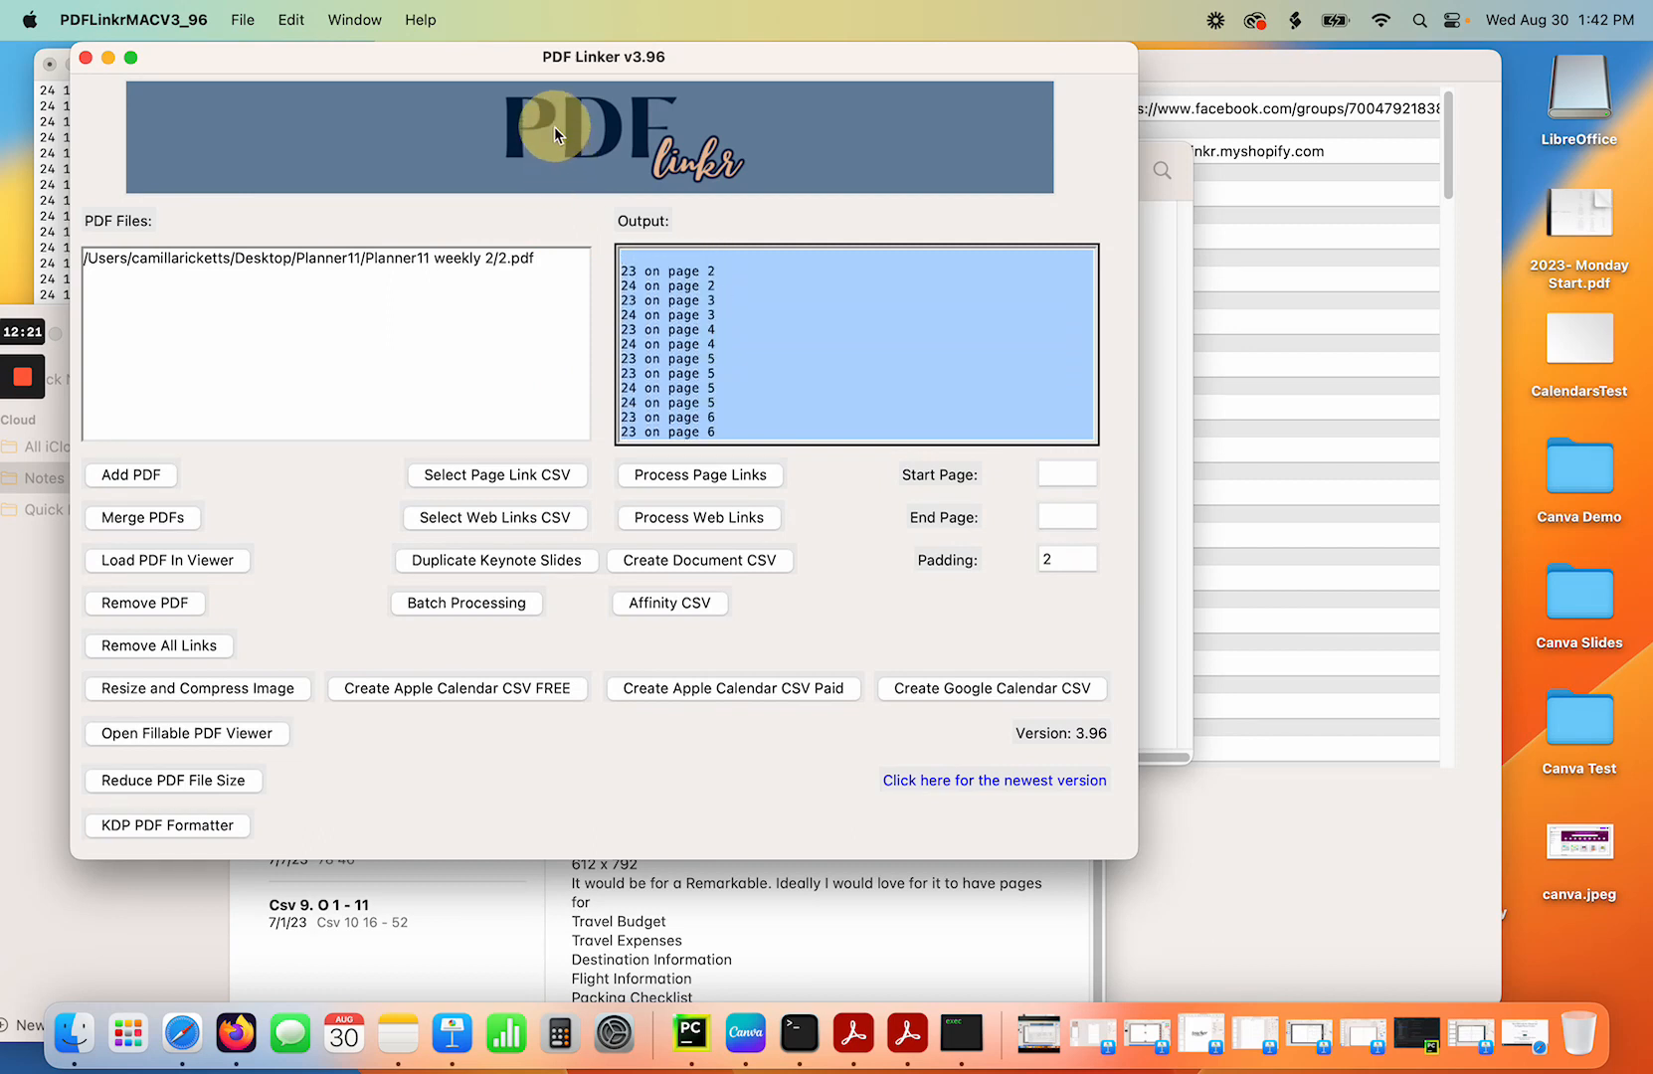
{"action": "key", "text": "BackSpace"}
{"action": "left_click", "coordinate": [420, 262]}
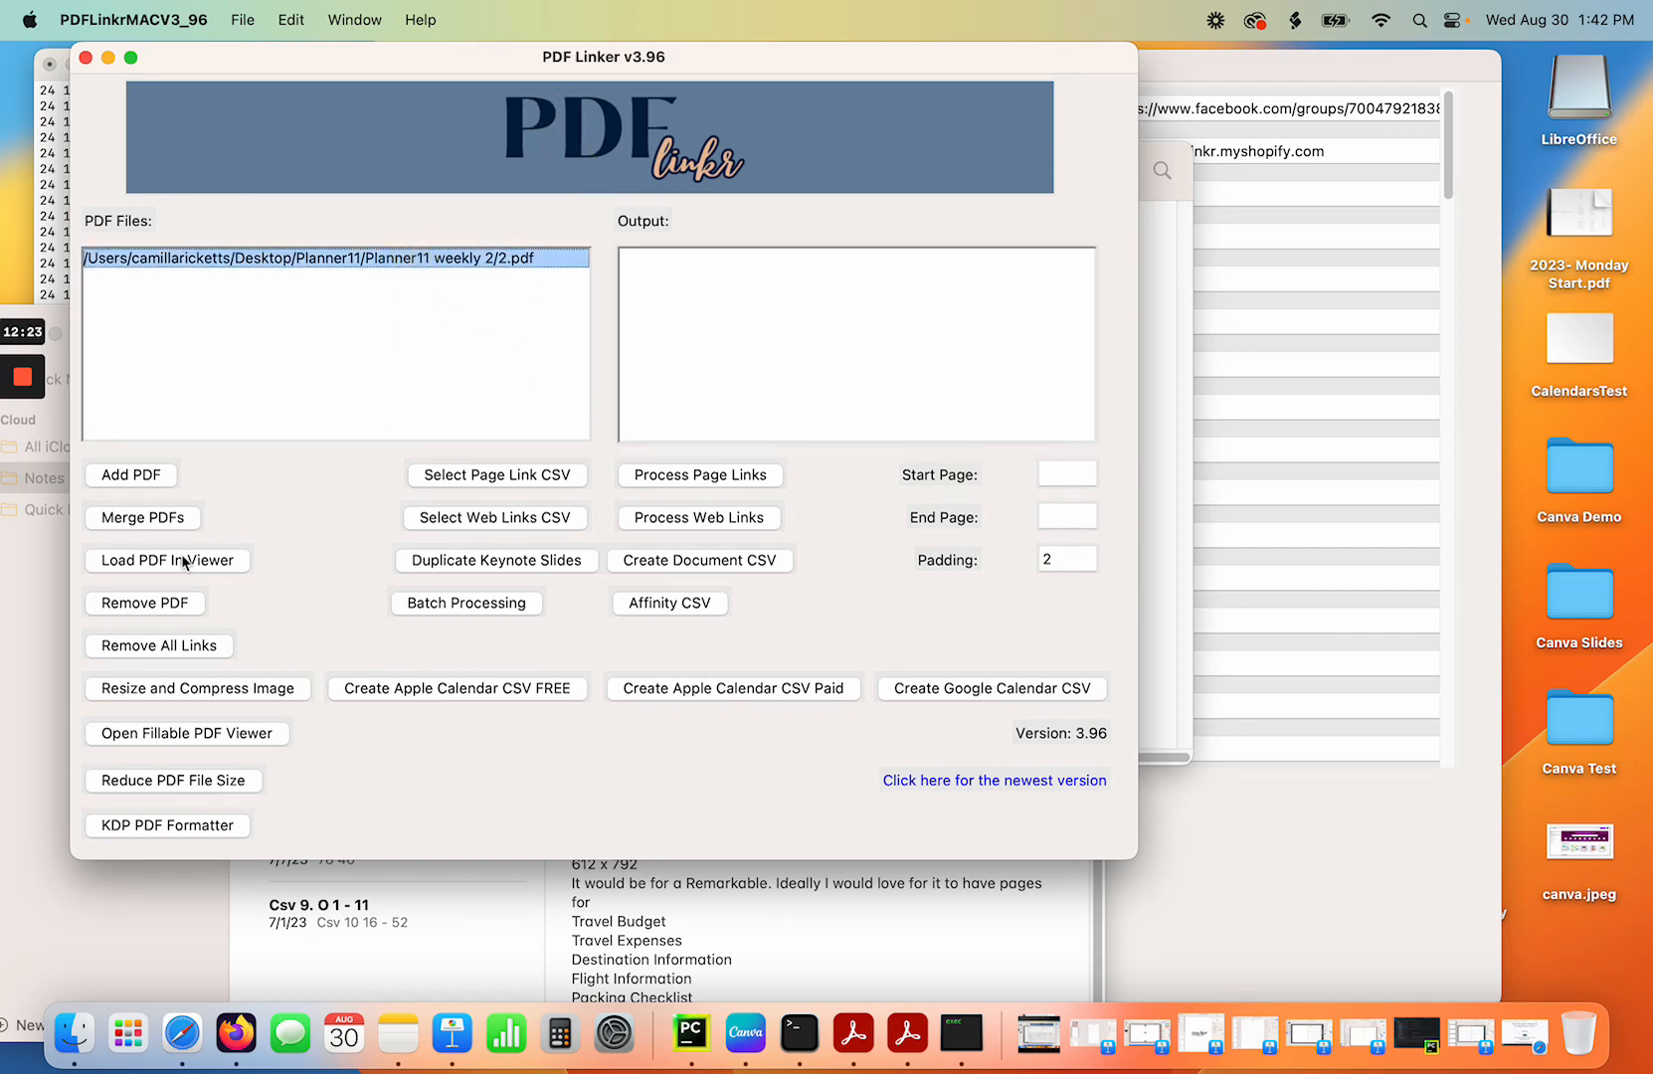
{"action": "left_click", "coordinate": [144, 603]}
Open 2_updated.pdf from the Planner11 weekly 2 folder in Preview, test its Welcome Page, 23 and 24 links, and close it.
{"action": "left_click", "coordinate": [74, 1034]}
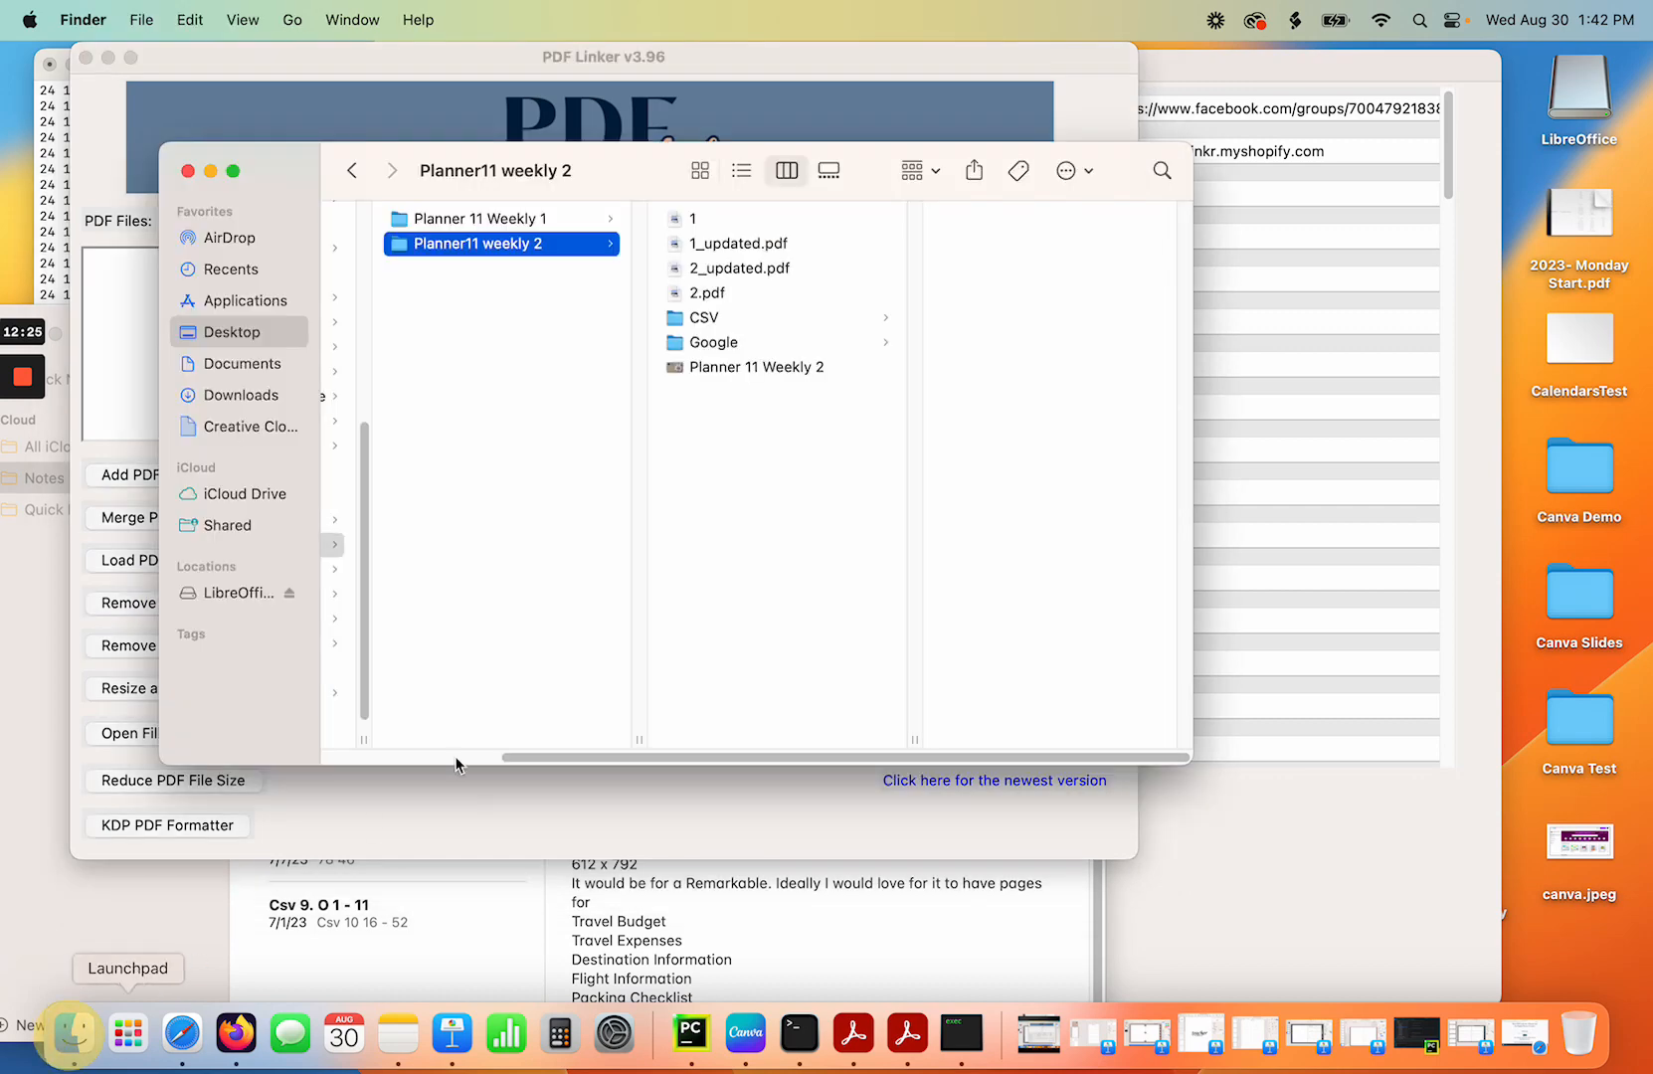
{"action": "left_click", "coordinate": [747, 271]}
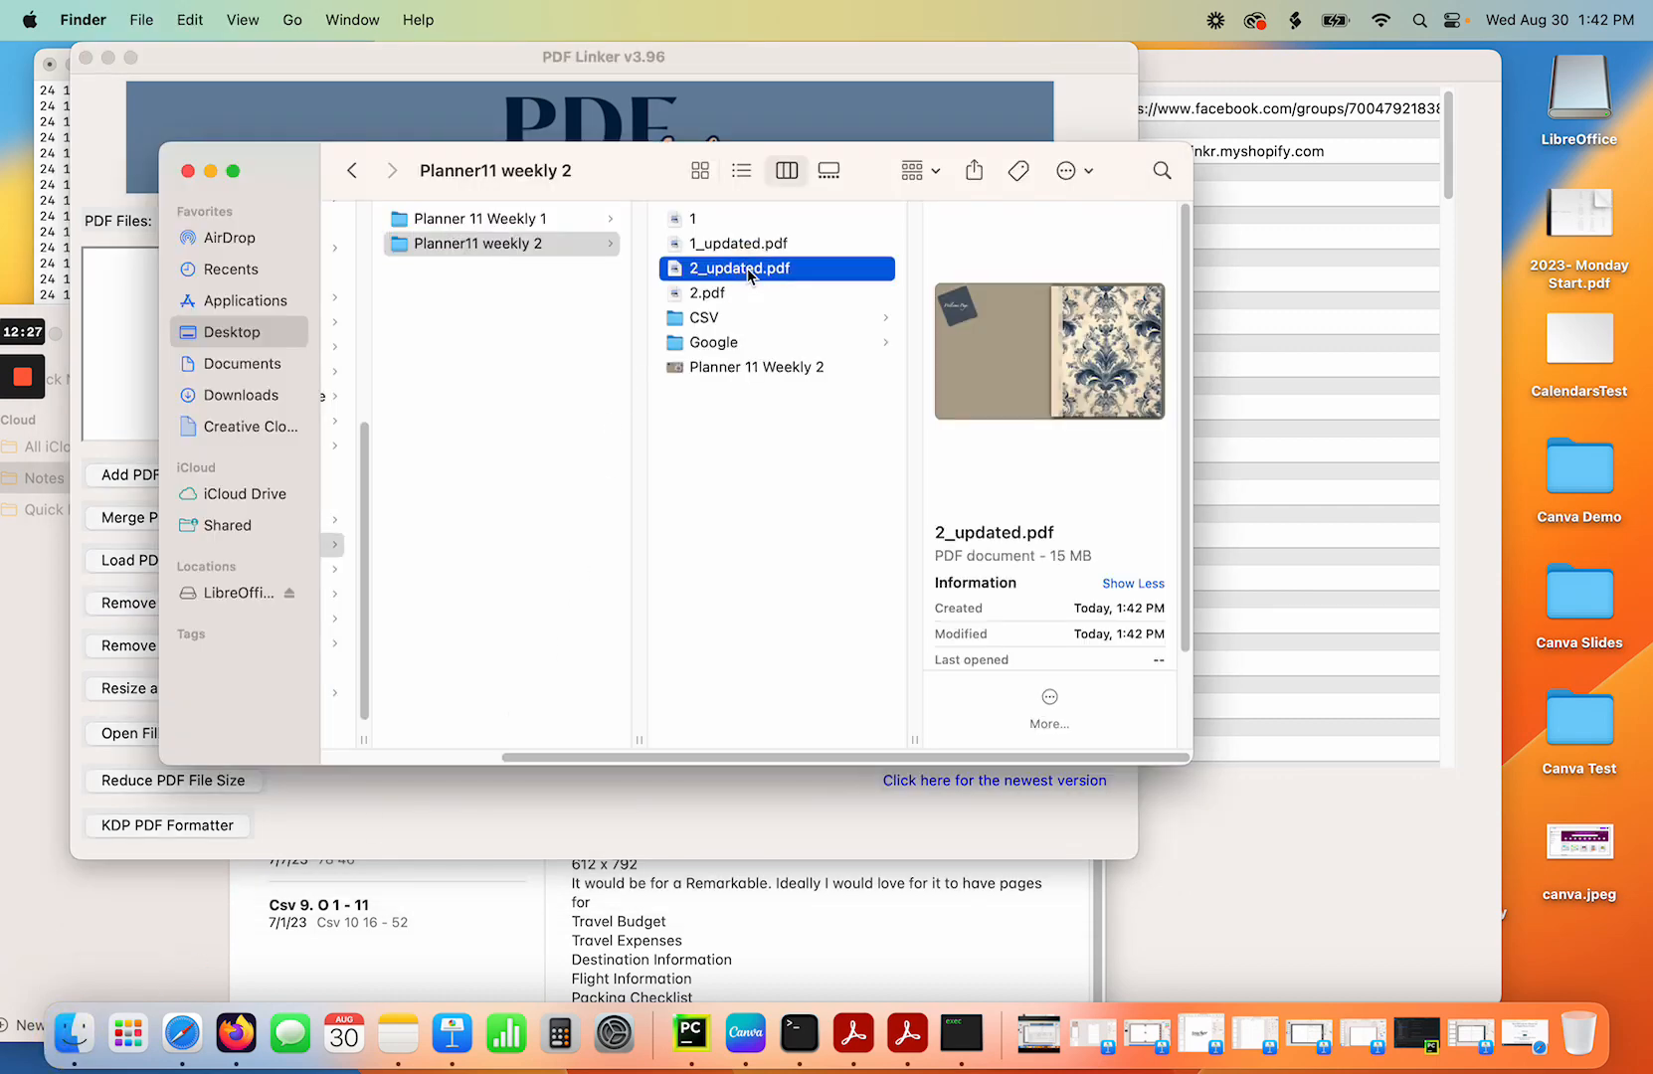
{"action": "double_click", "coordinate": [748, 270]}
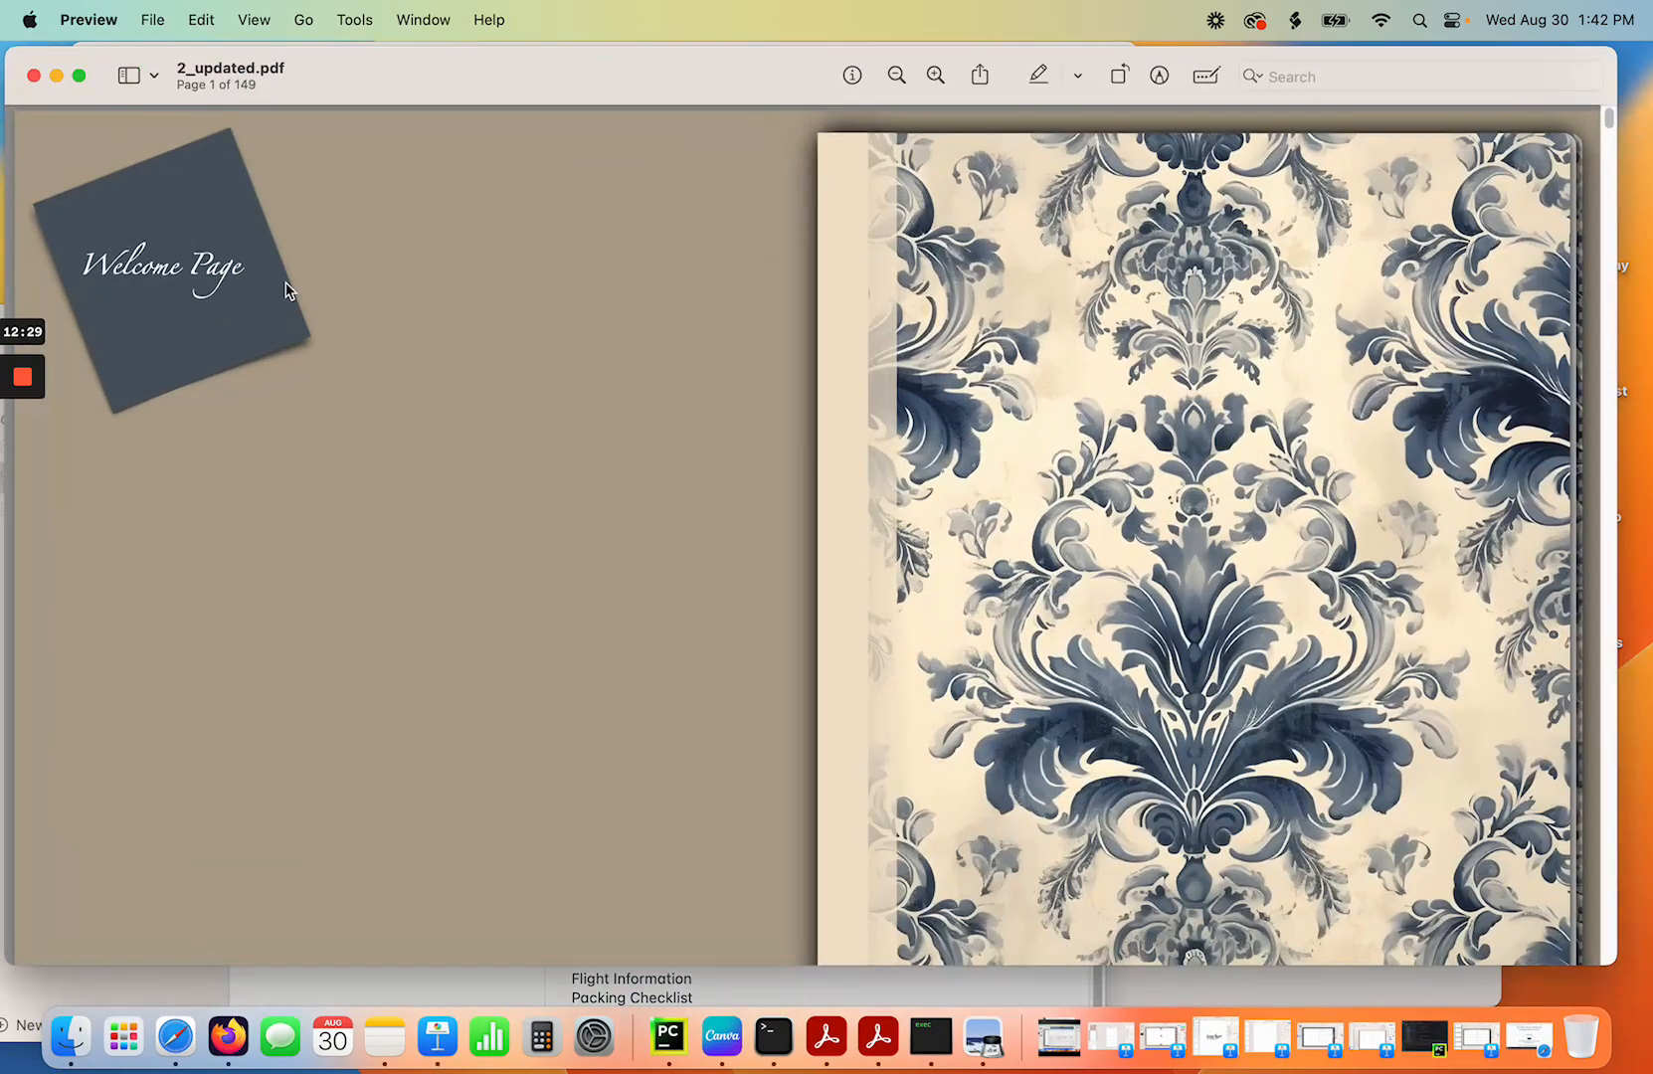
{"action": "left_click", "coordinate": [235, 292]}
{"action": "left_click", "coordinate": [1402, 144]}
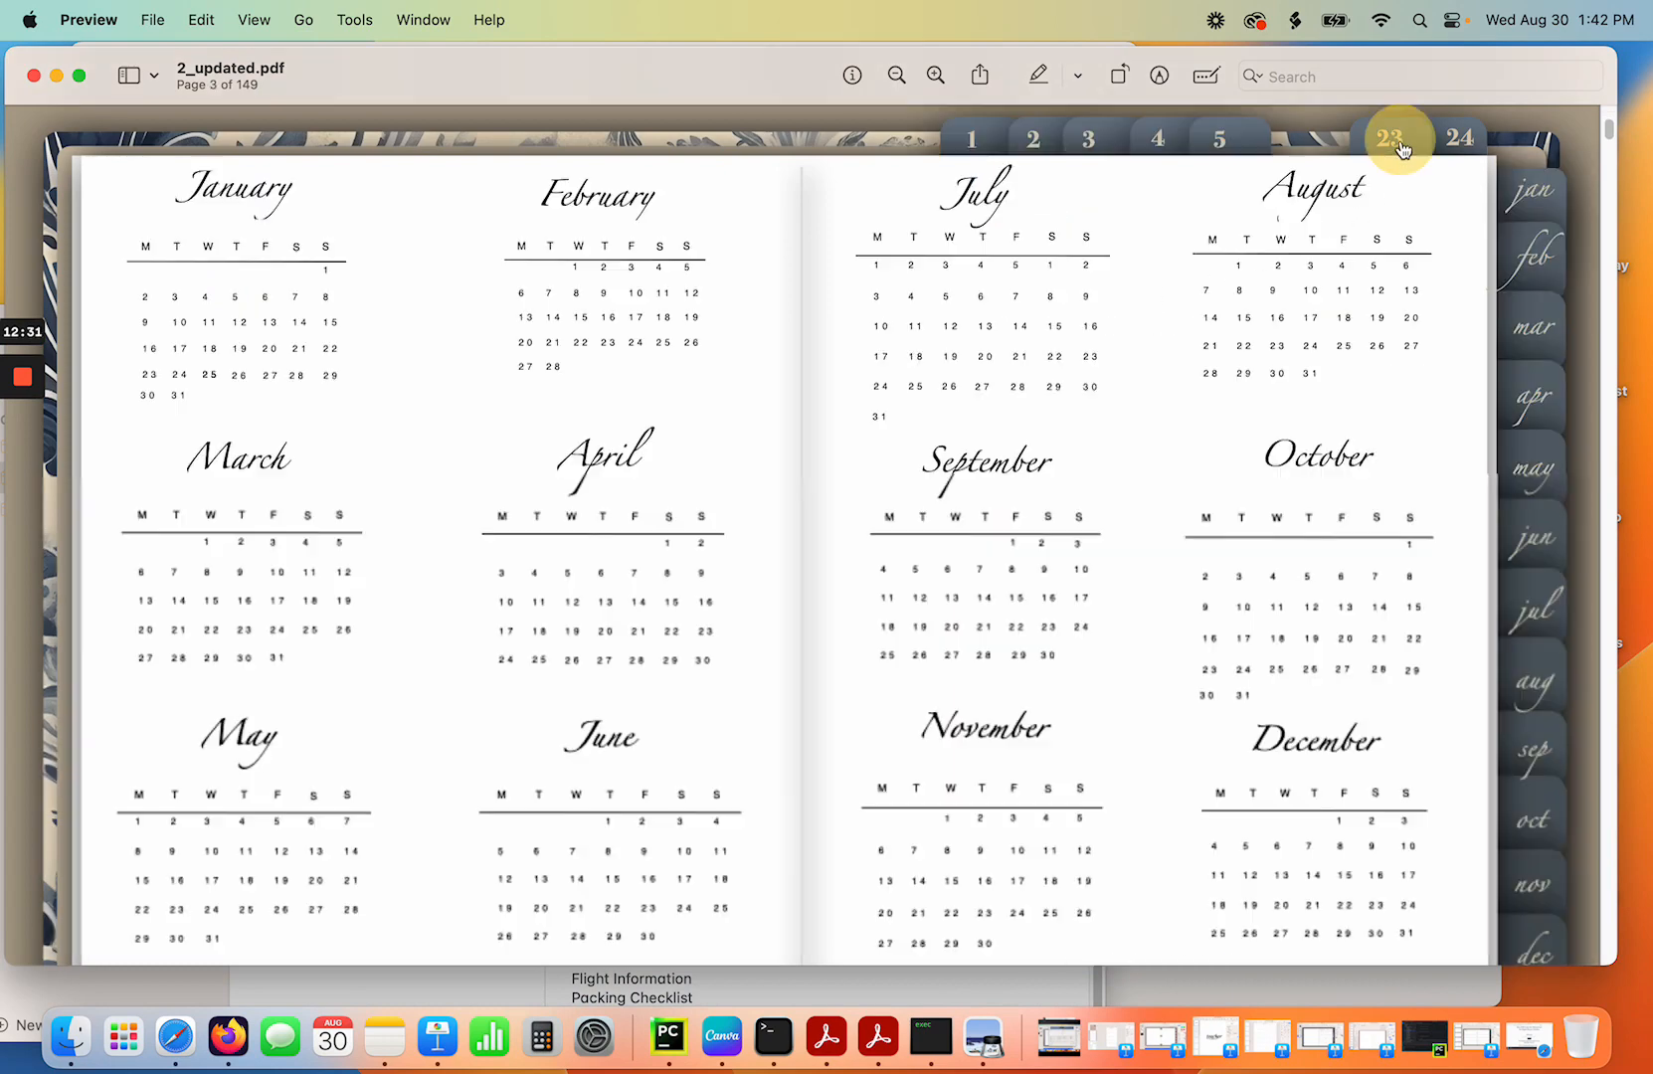
{"action": "left_click", "coordinate": [1459, 144]}
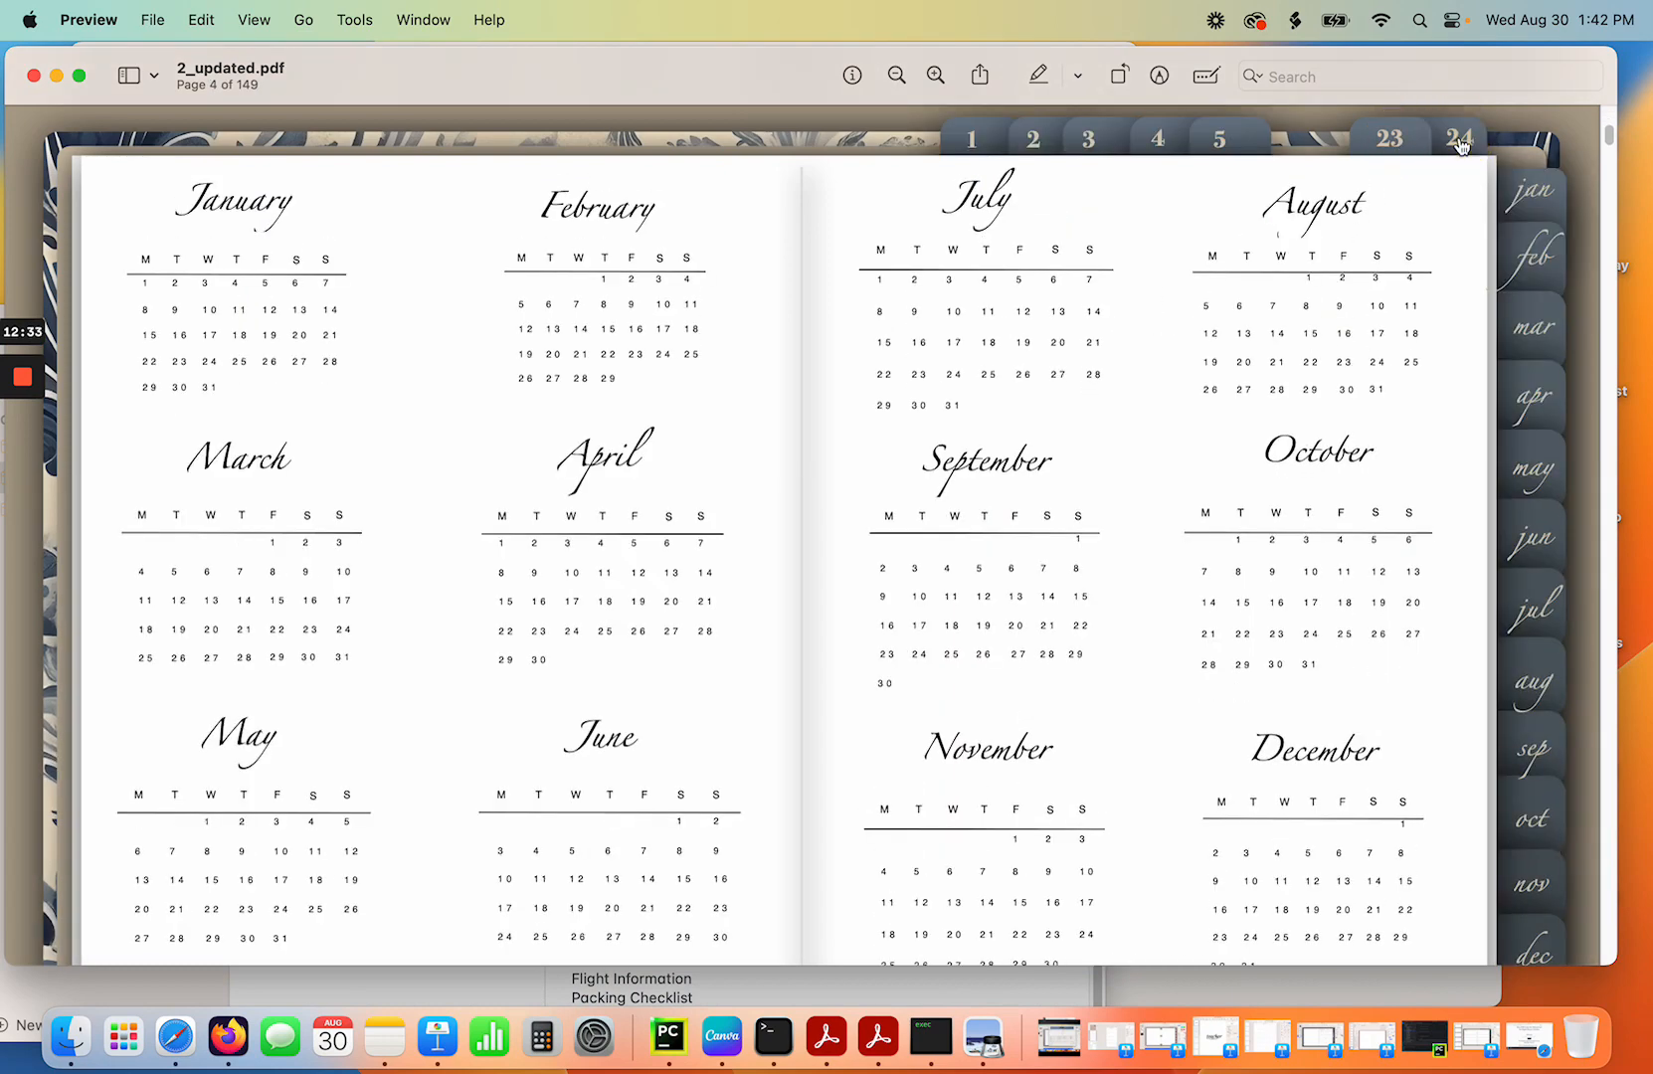
{"action": "left_click", "coordinate": [1392, 142]}
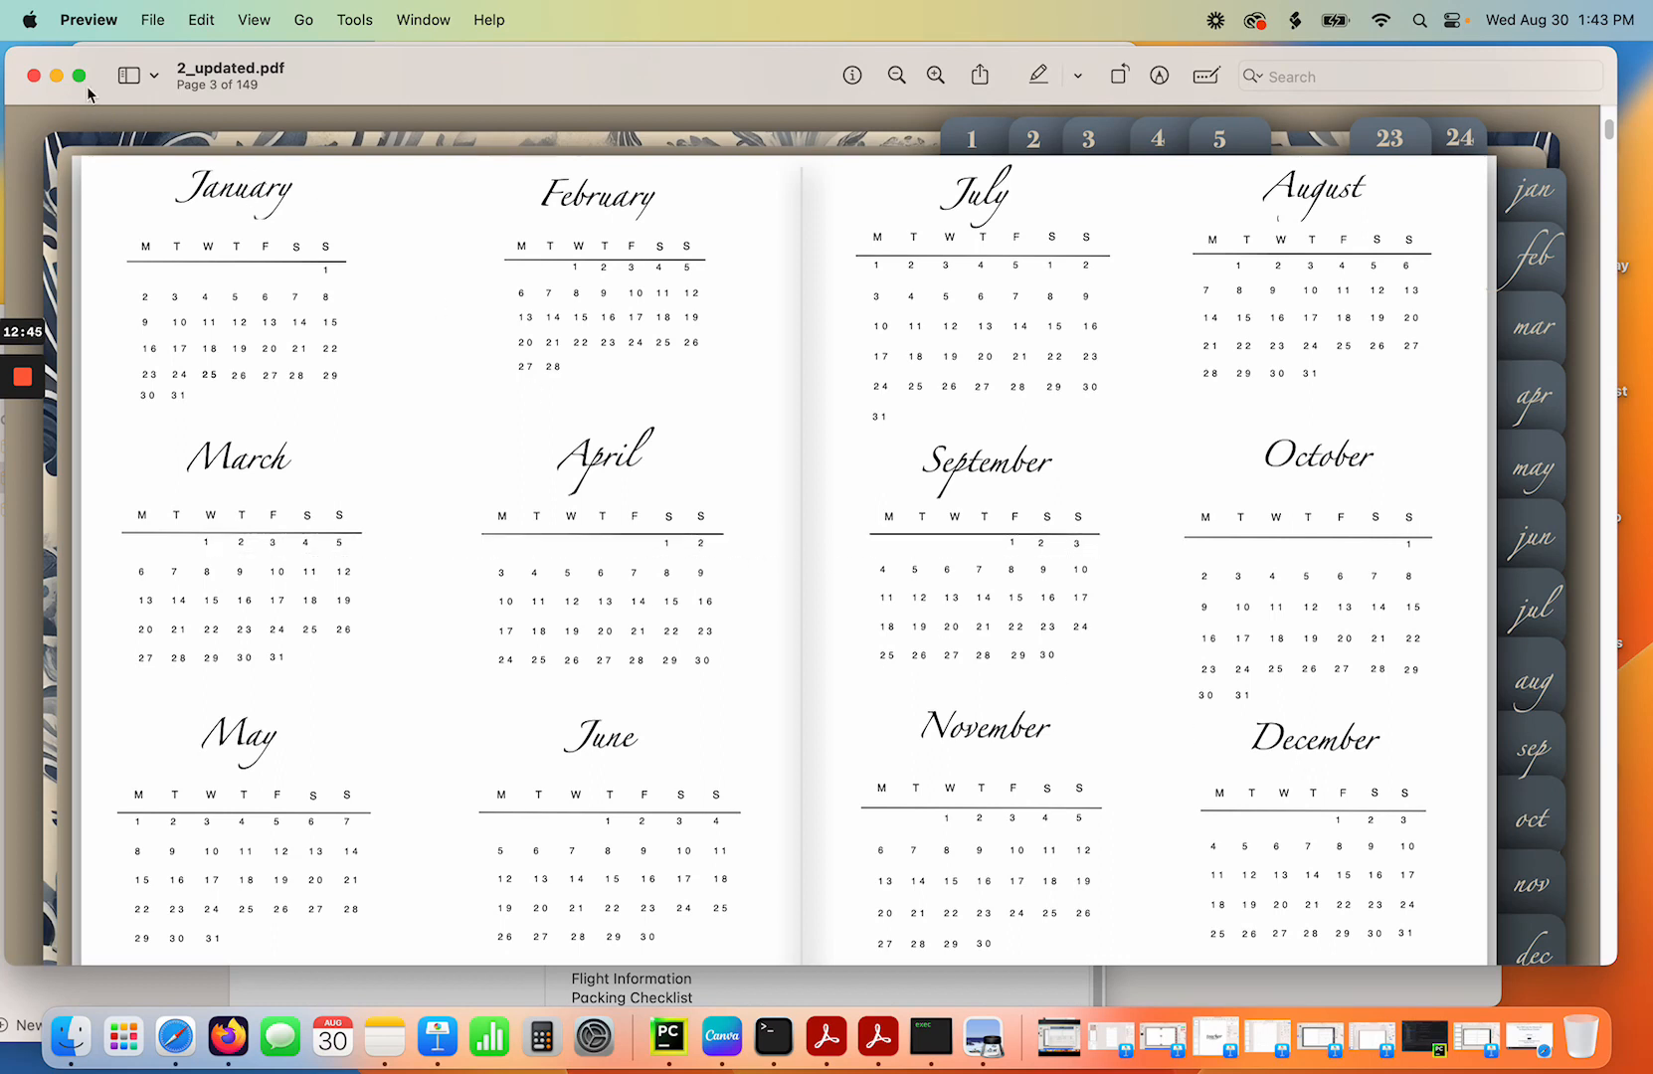
{"action": "left_click", "coordinate": [34, 75]}
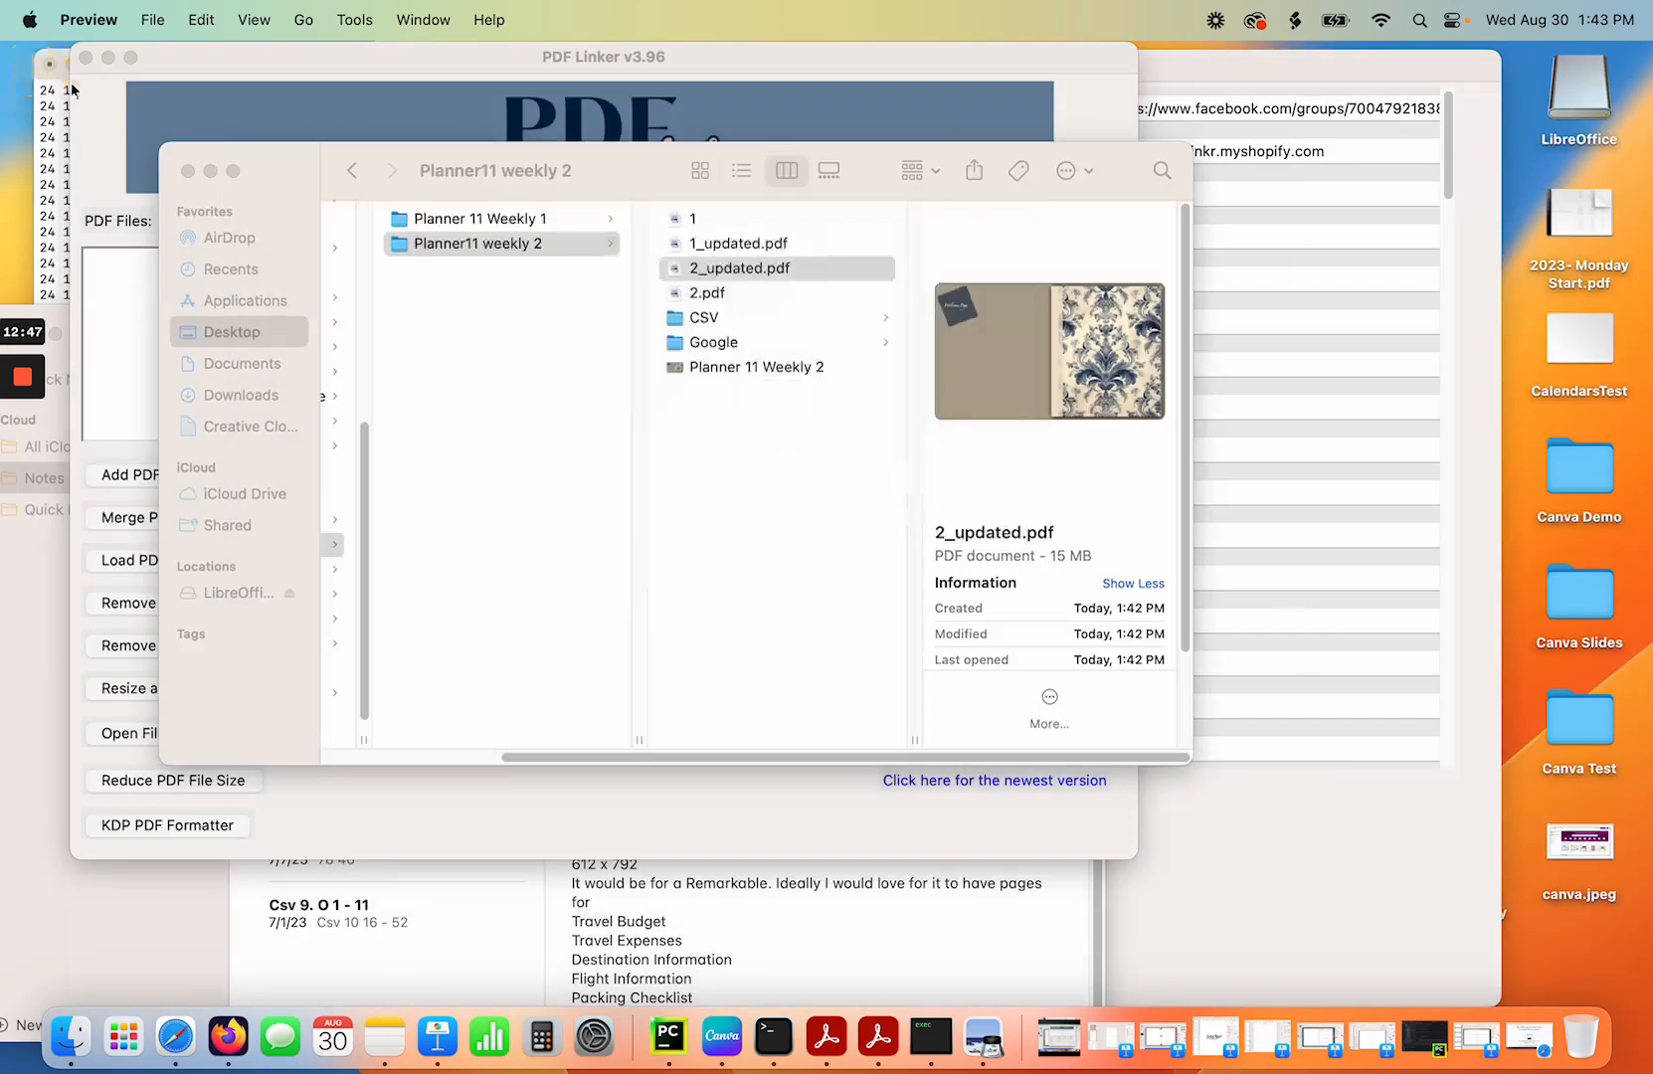
Rename 2_updated.pdf as 3.pdf in Finder.
{"action": "left_click", "coordinate": [744, 271]}
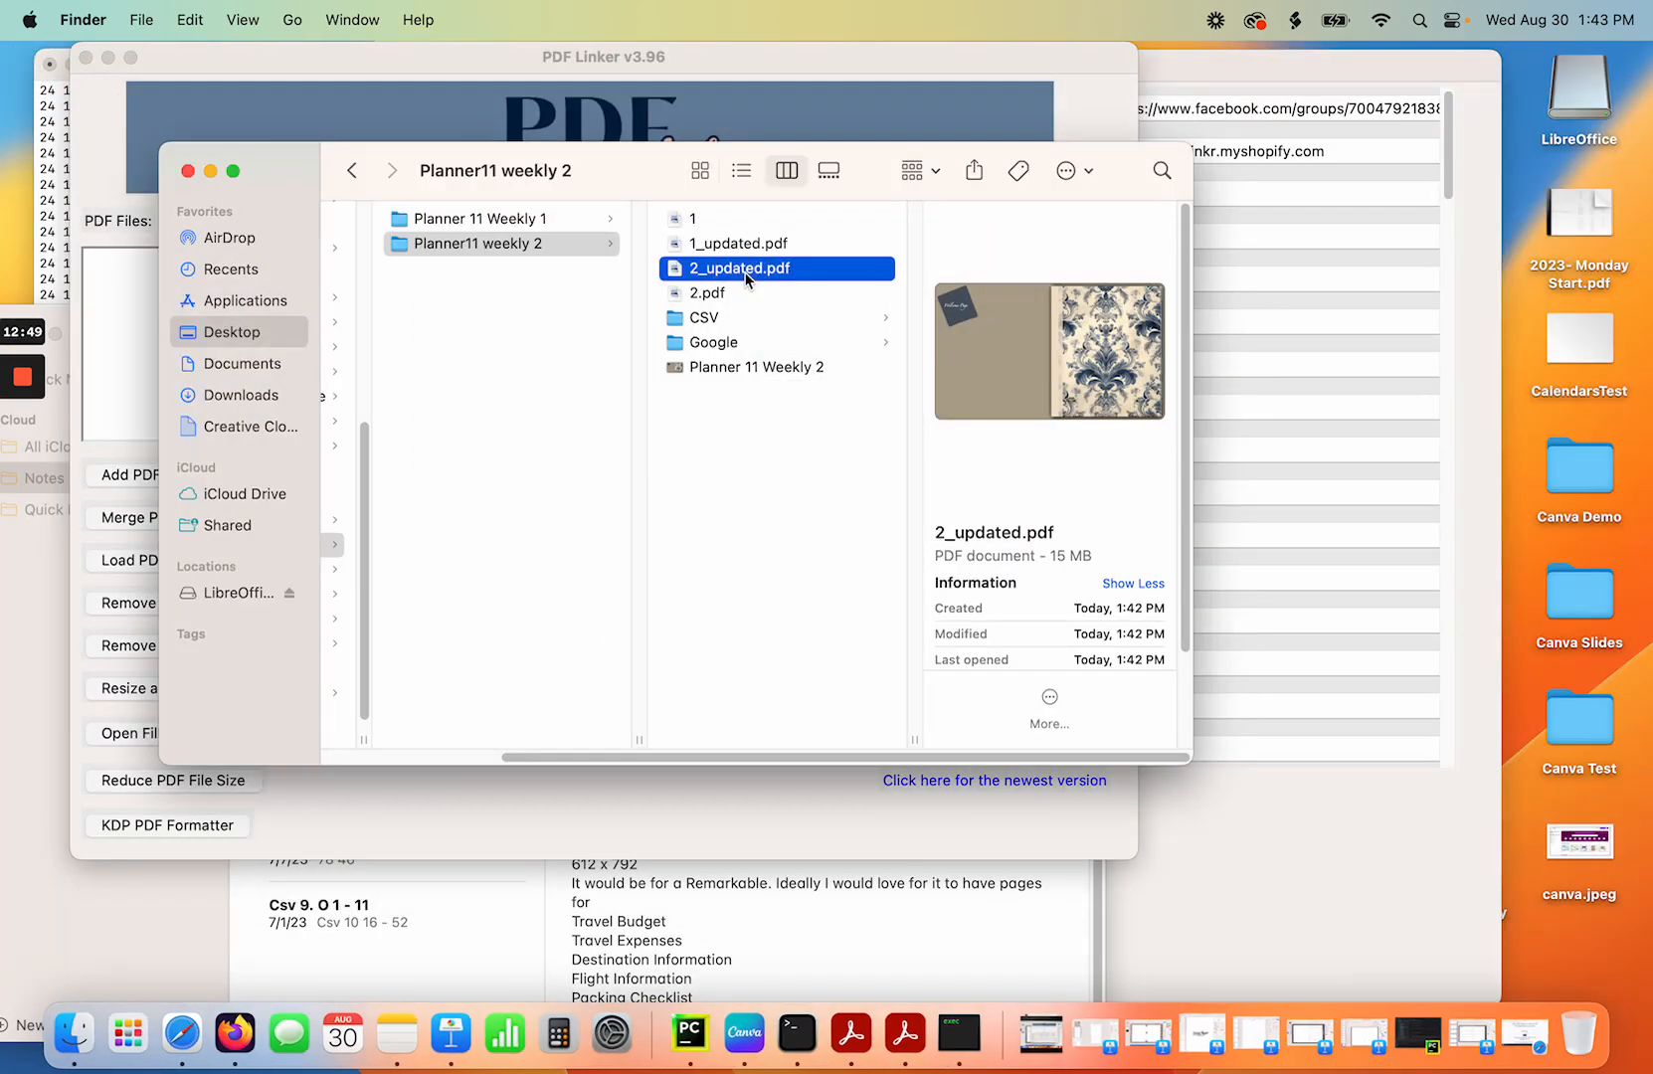
{"action": "type", "text": "3"}
{"action": "left_click", "coordinate": [738, 468]}
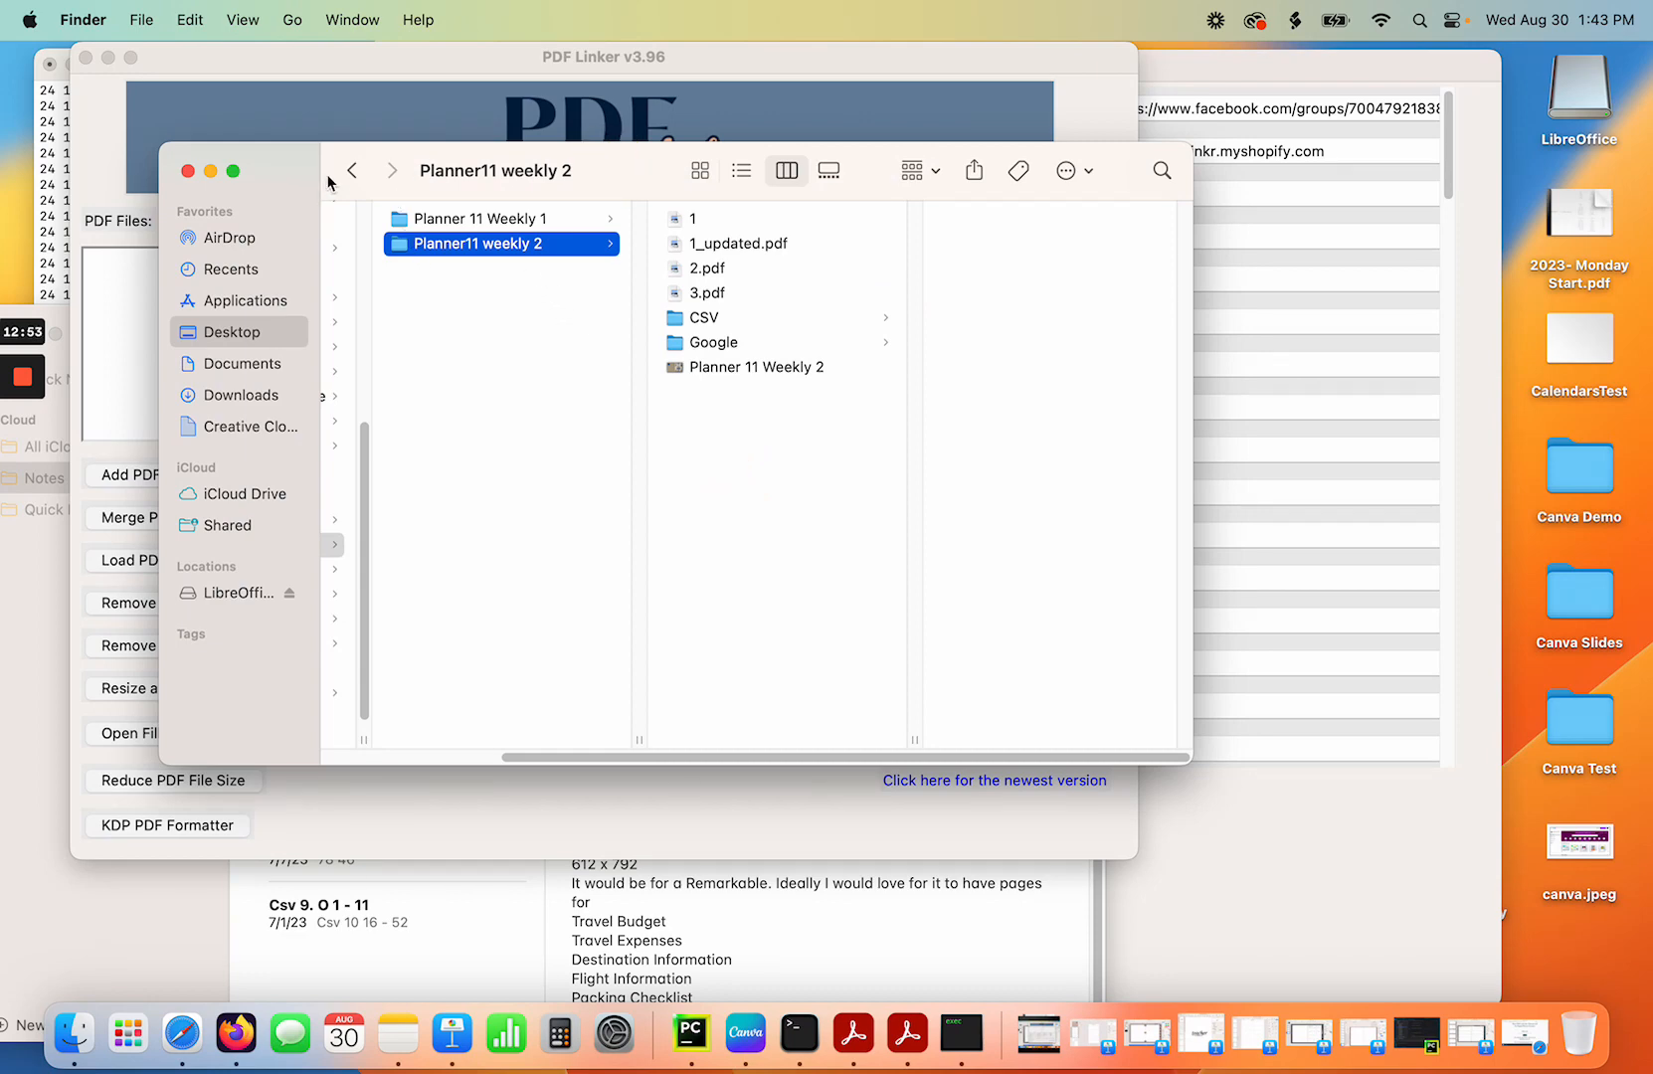
Switch back to PDF Linker, open Batch Processing, and add 3.pdf from the Planner11 weekly 2 folder.
{"action": "left_click", "coordinate": [432, 57]}
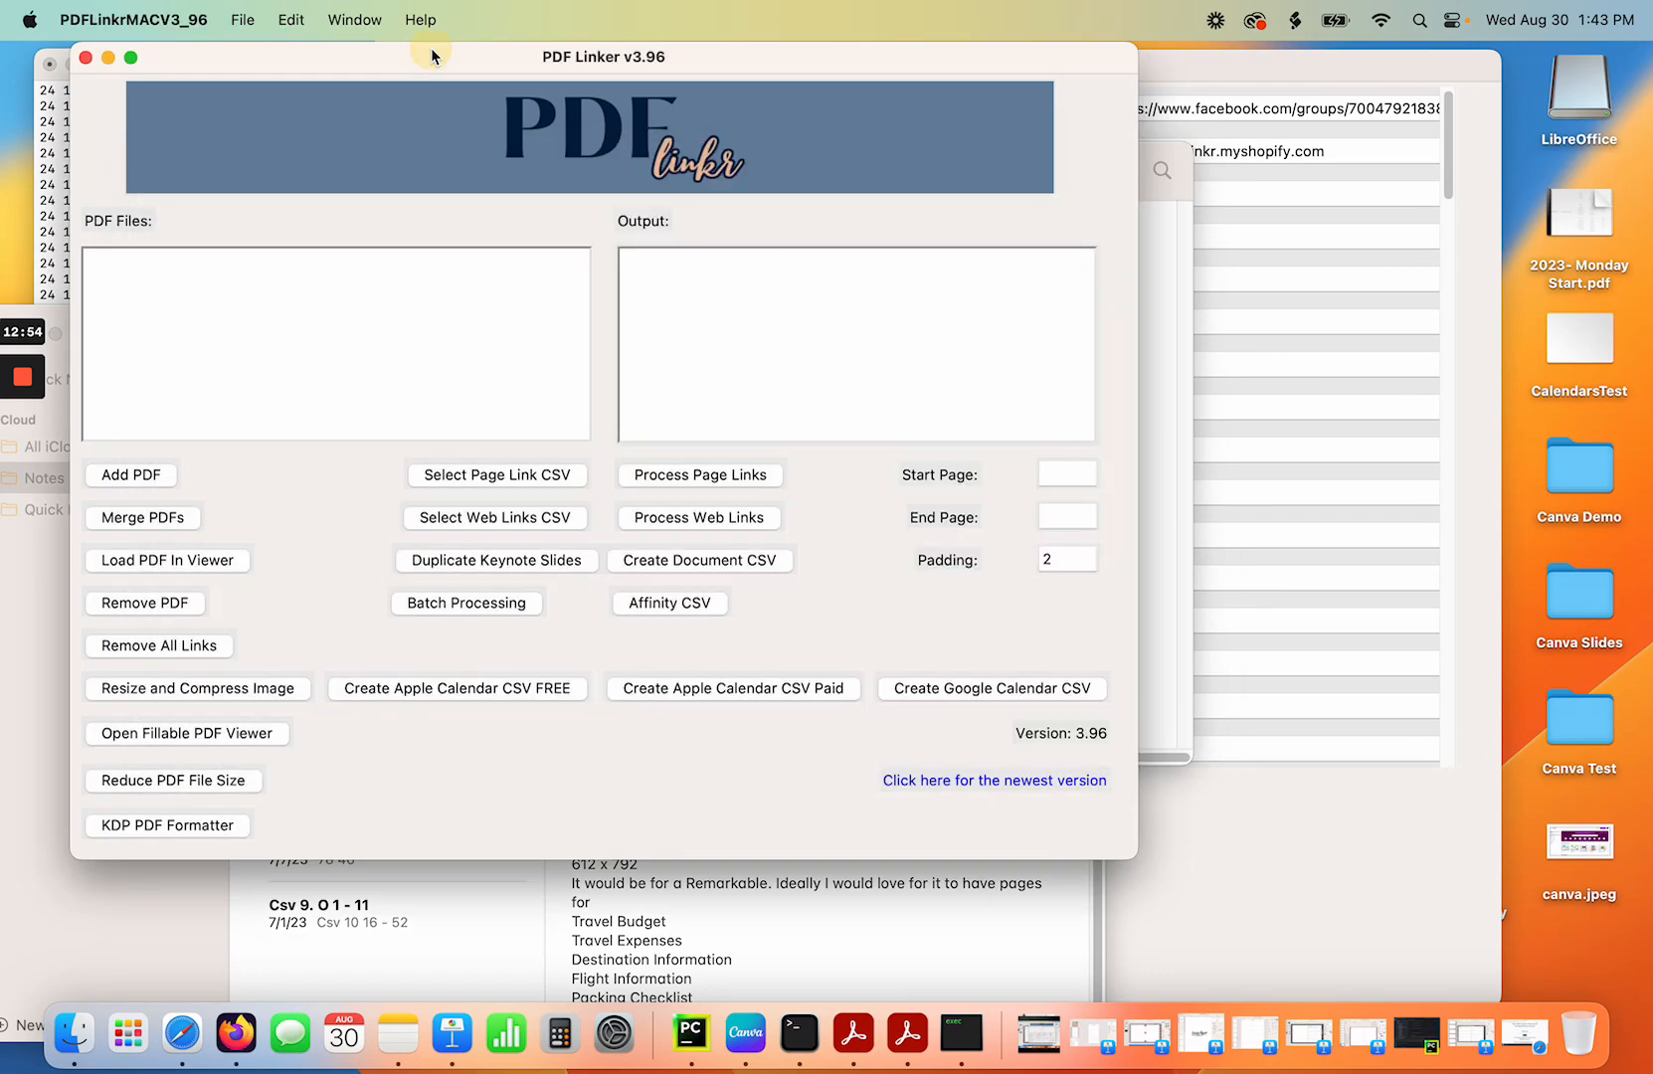
{"action": "left_click", "coordinate": [478, 599]}
{"action": "left_click", "coordinate": [869, 211]}
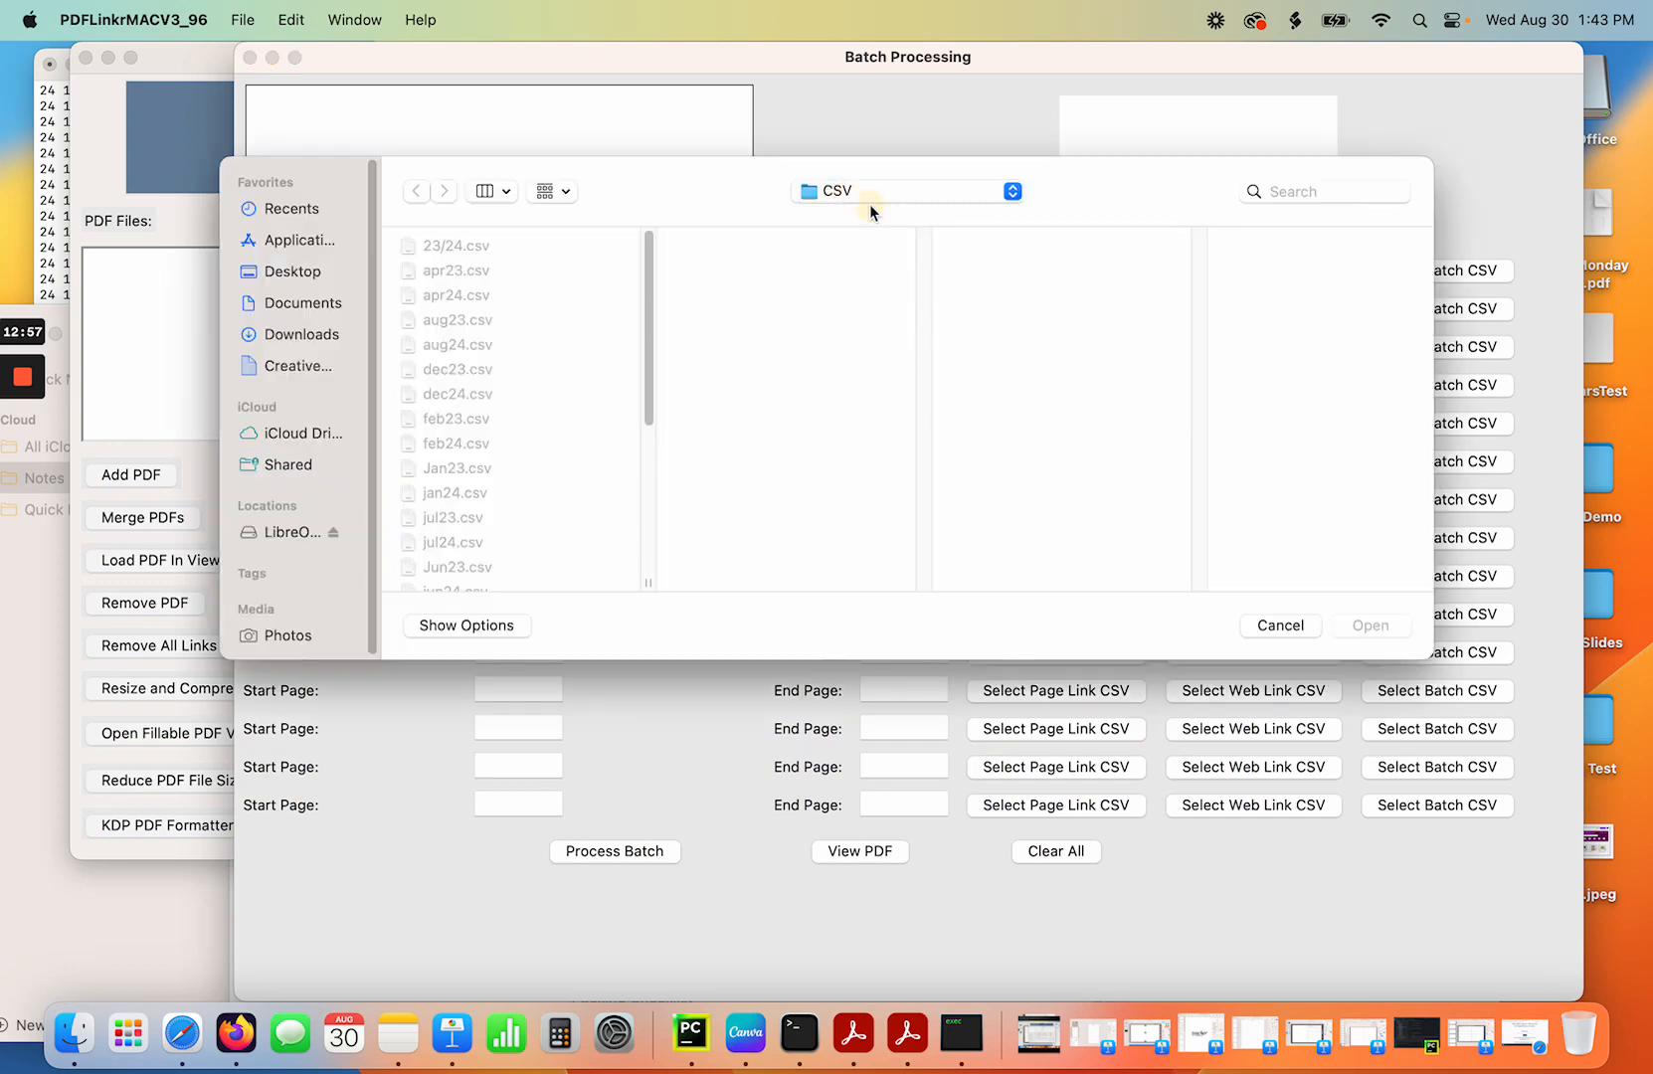
{"action": "left_click", "coordinate": [911, 199]}
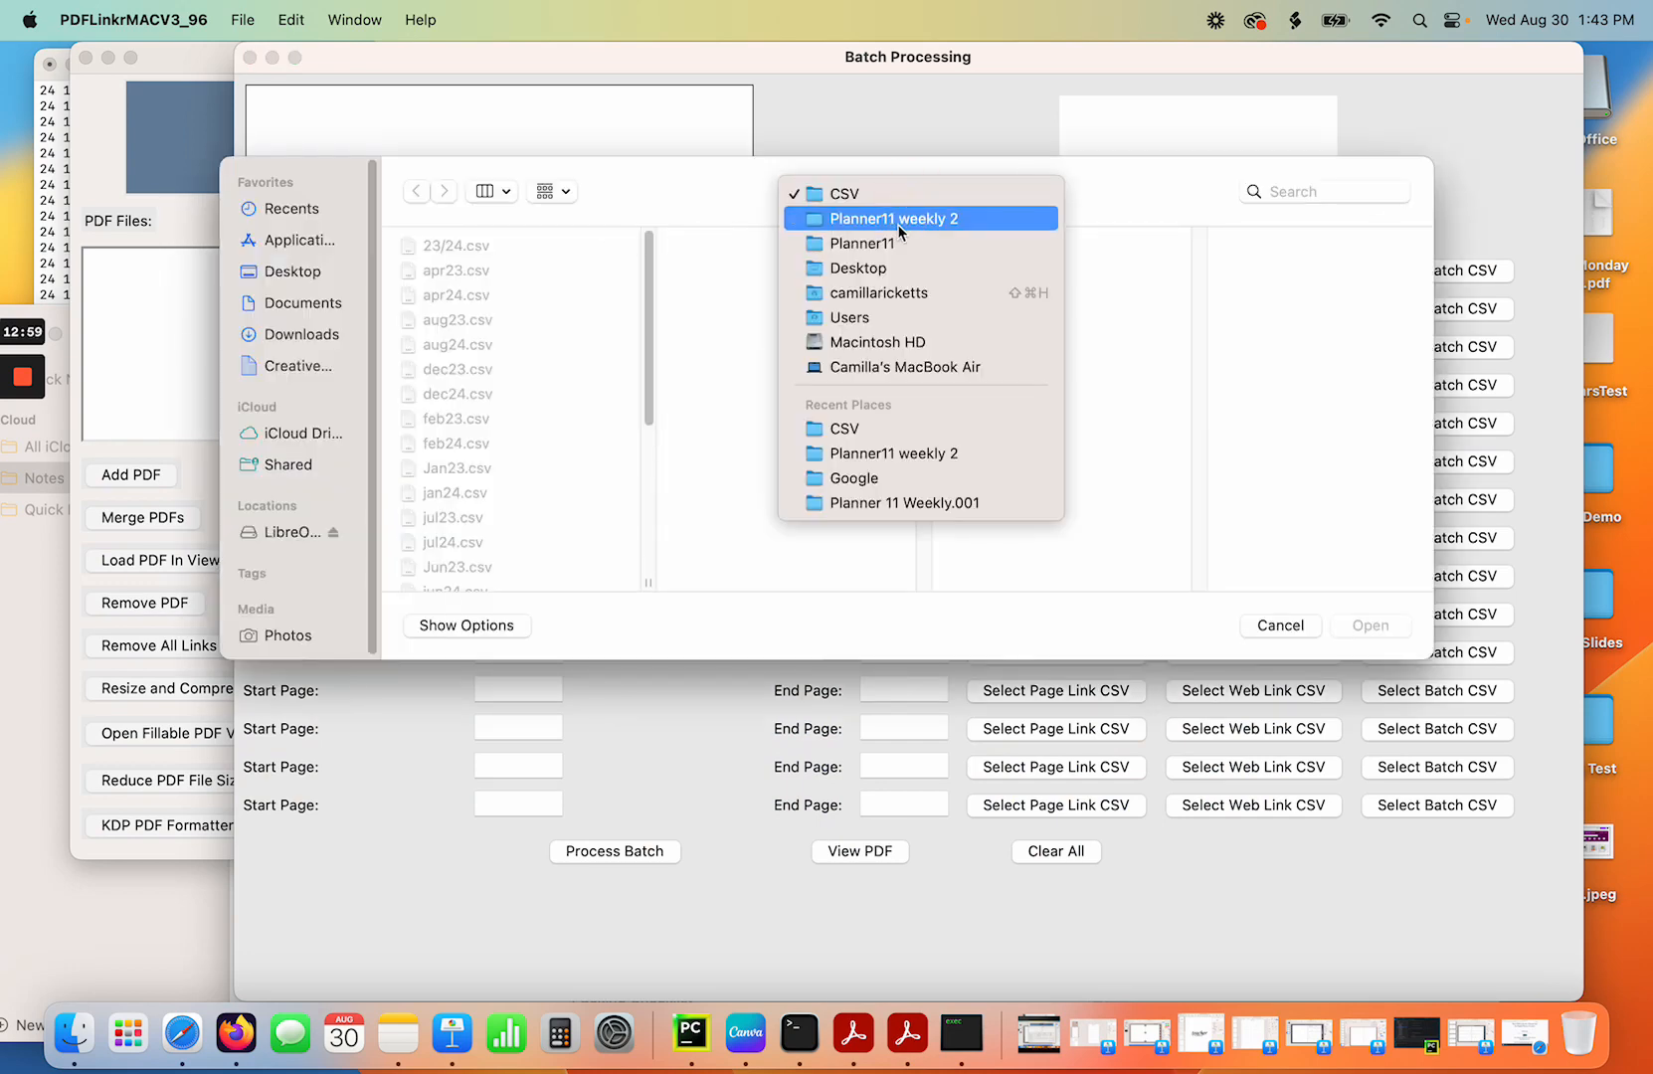
{"action": "left_click", "coordinate": [900, 219]}
{"action": "double_click", "coordinate": [992, 318]}
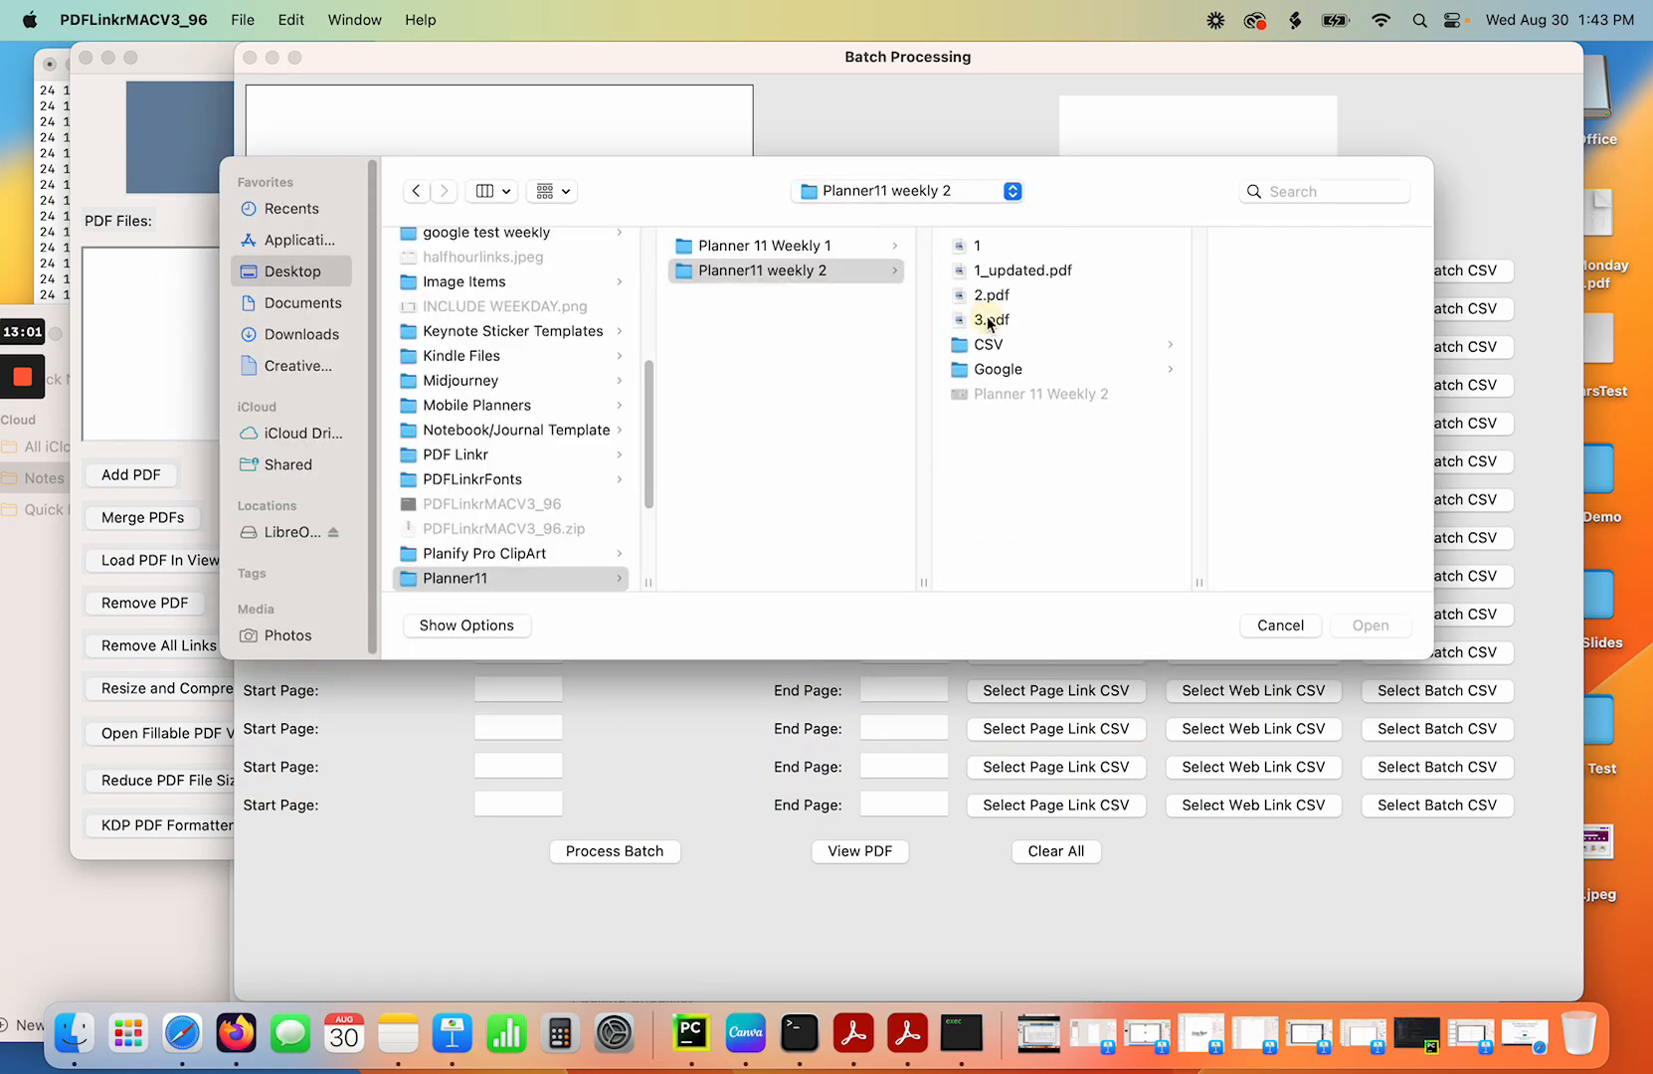
{"action": "left_click", "coordinate": [553, 99]}
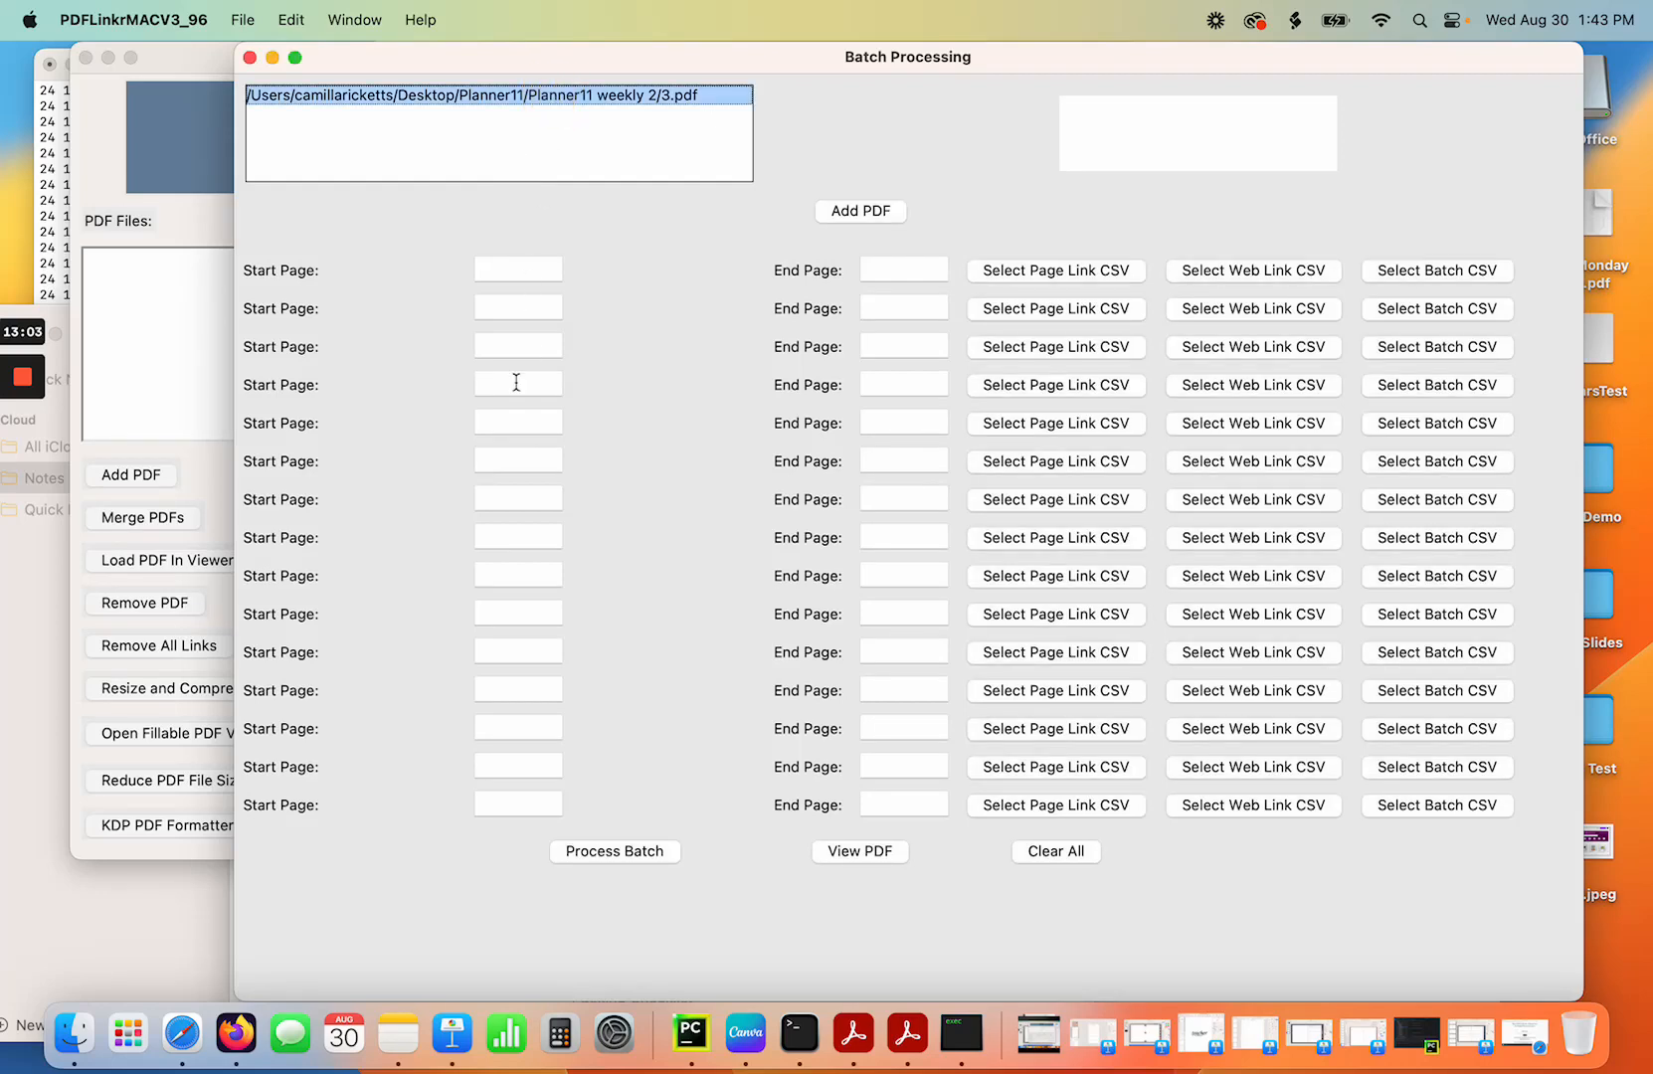
View page 3 of 3.pdf in the PDF viewer and use a selected area around the jan to dec tabs.
{"action": "left_click", "coordinate": [884, 851]}
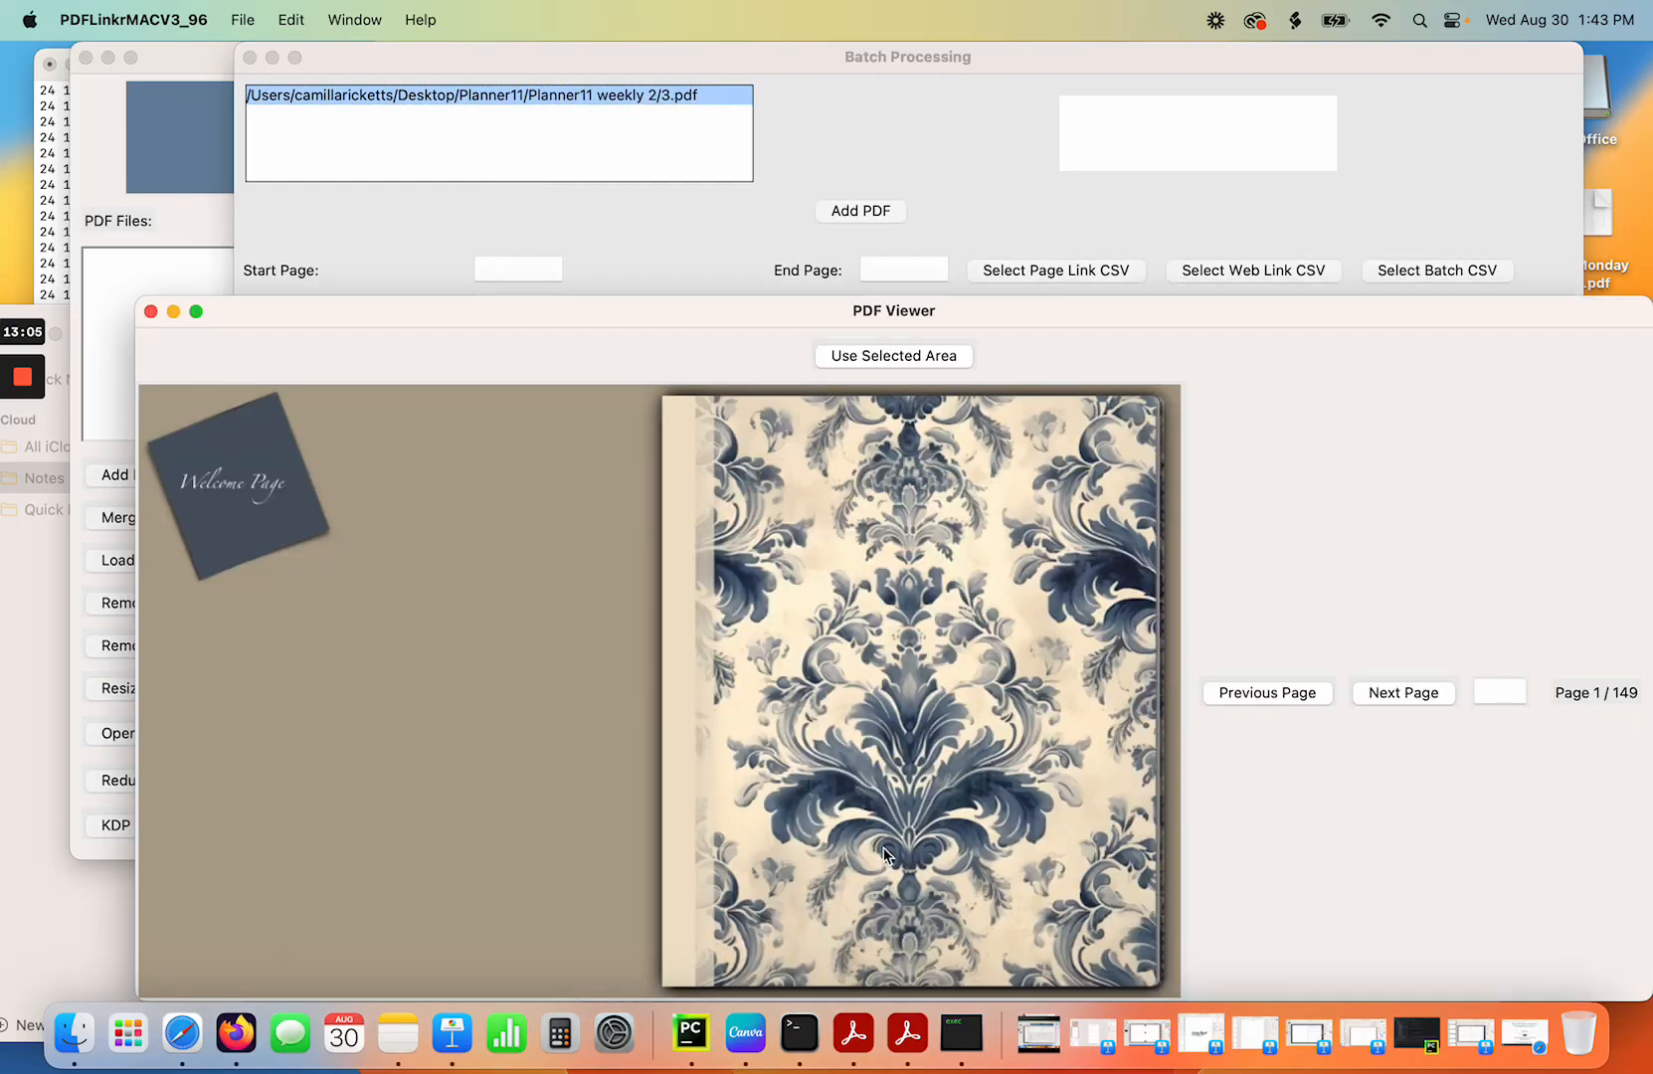
{"action": "left_click_drag", "start_coordinate": [1159, 316], "coordinate": [1087, 147]}
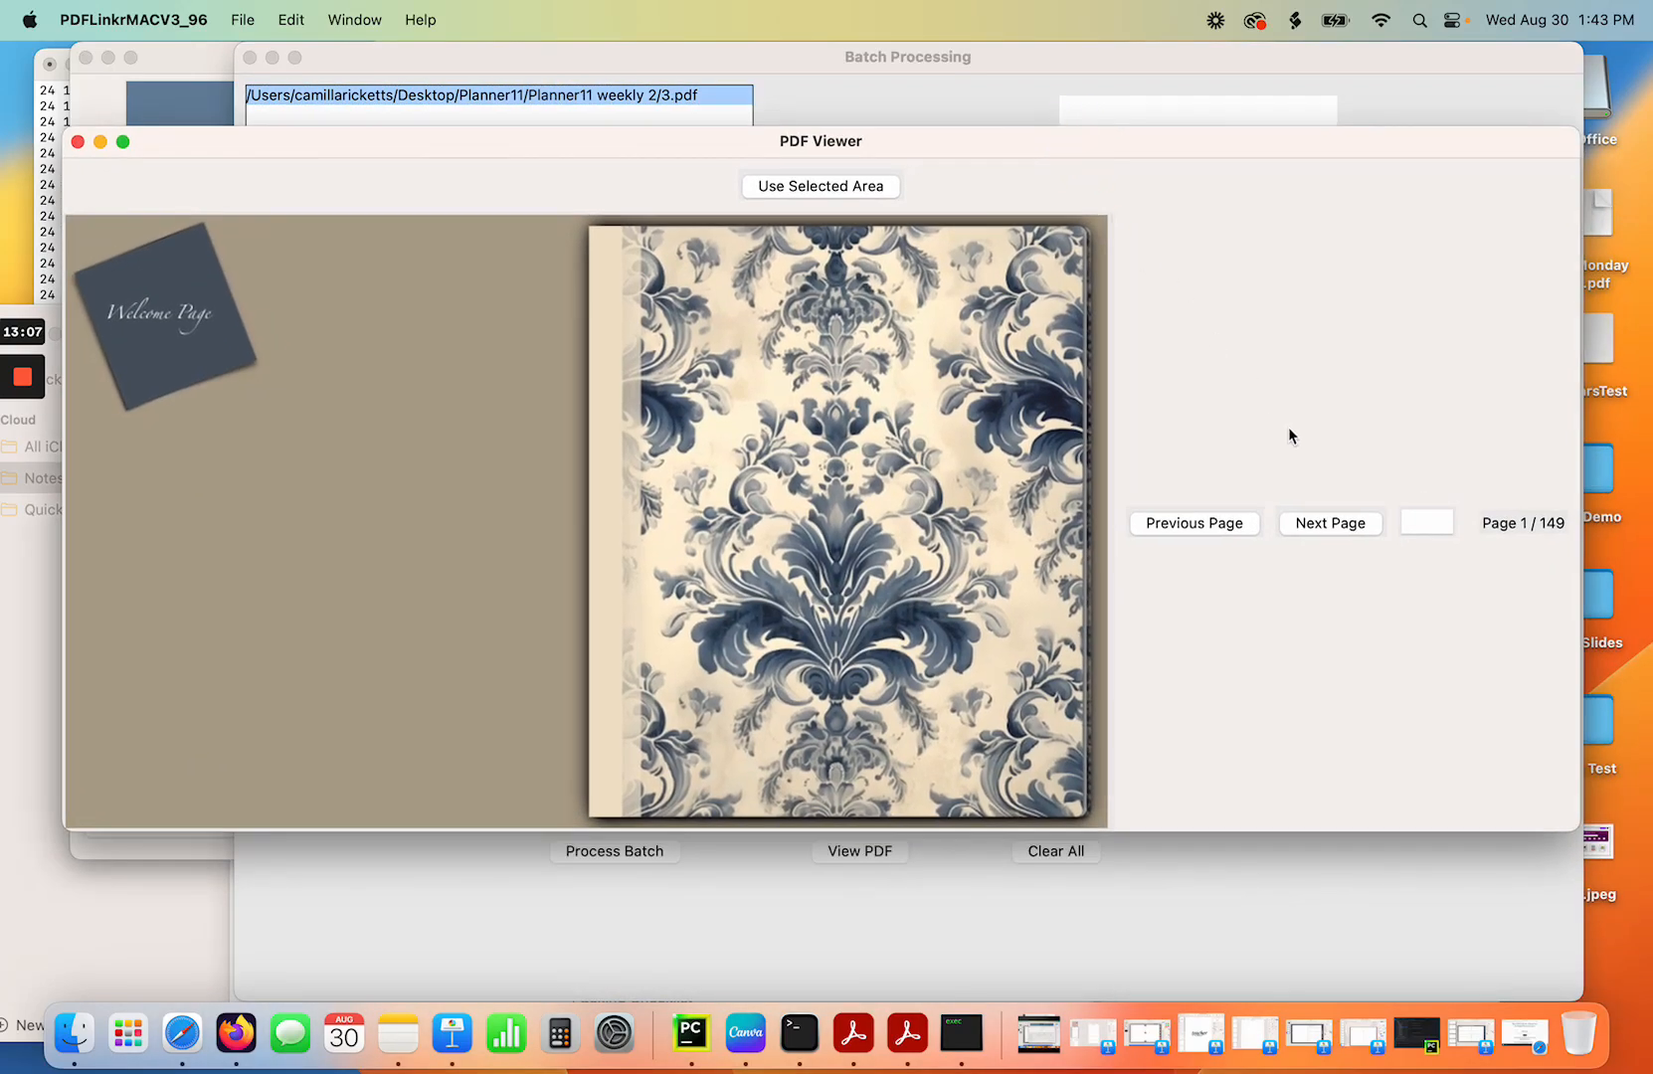
{"action": "left_click", "coordinate": [1319, 524]}
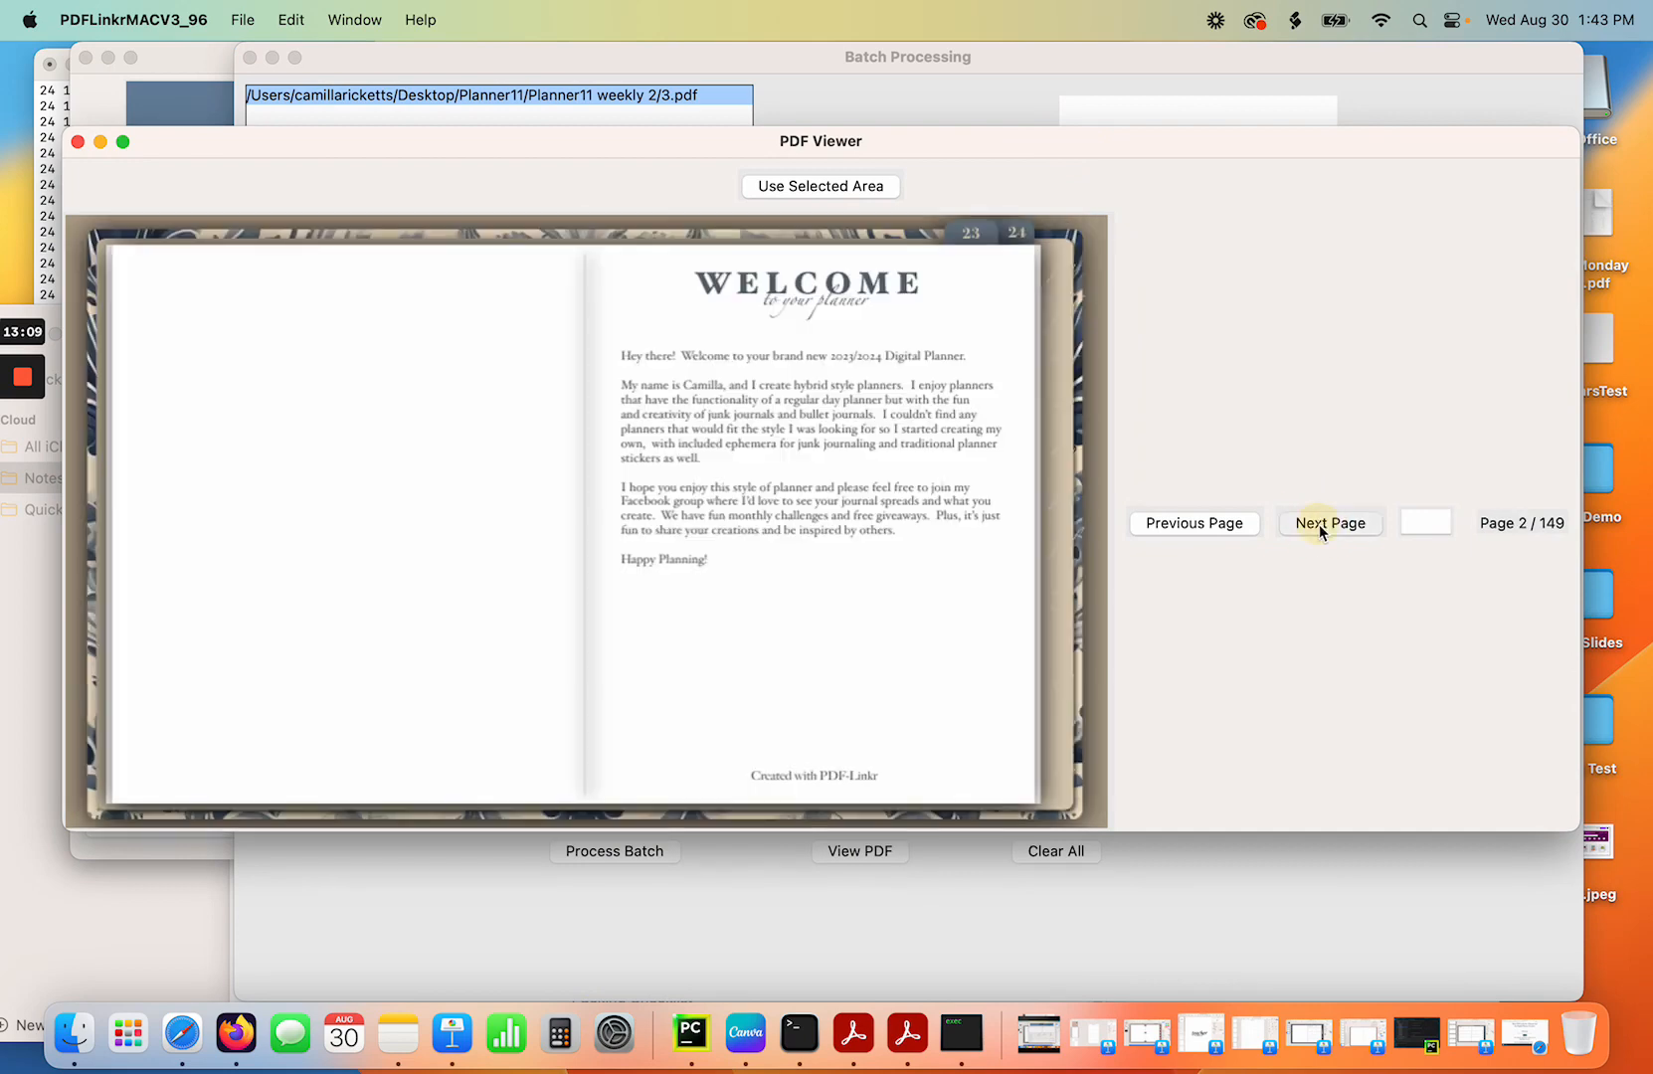
{"action": "left_click", "coordinate": [1318, 524]}
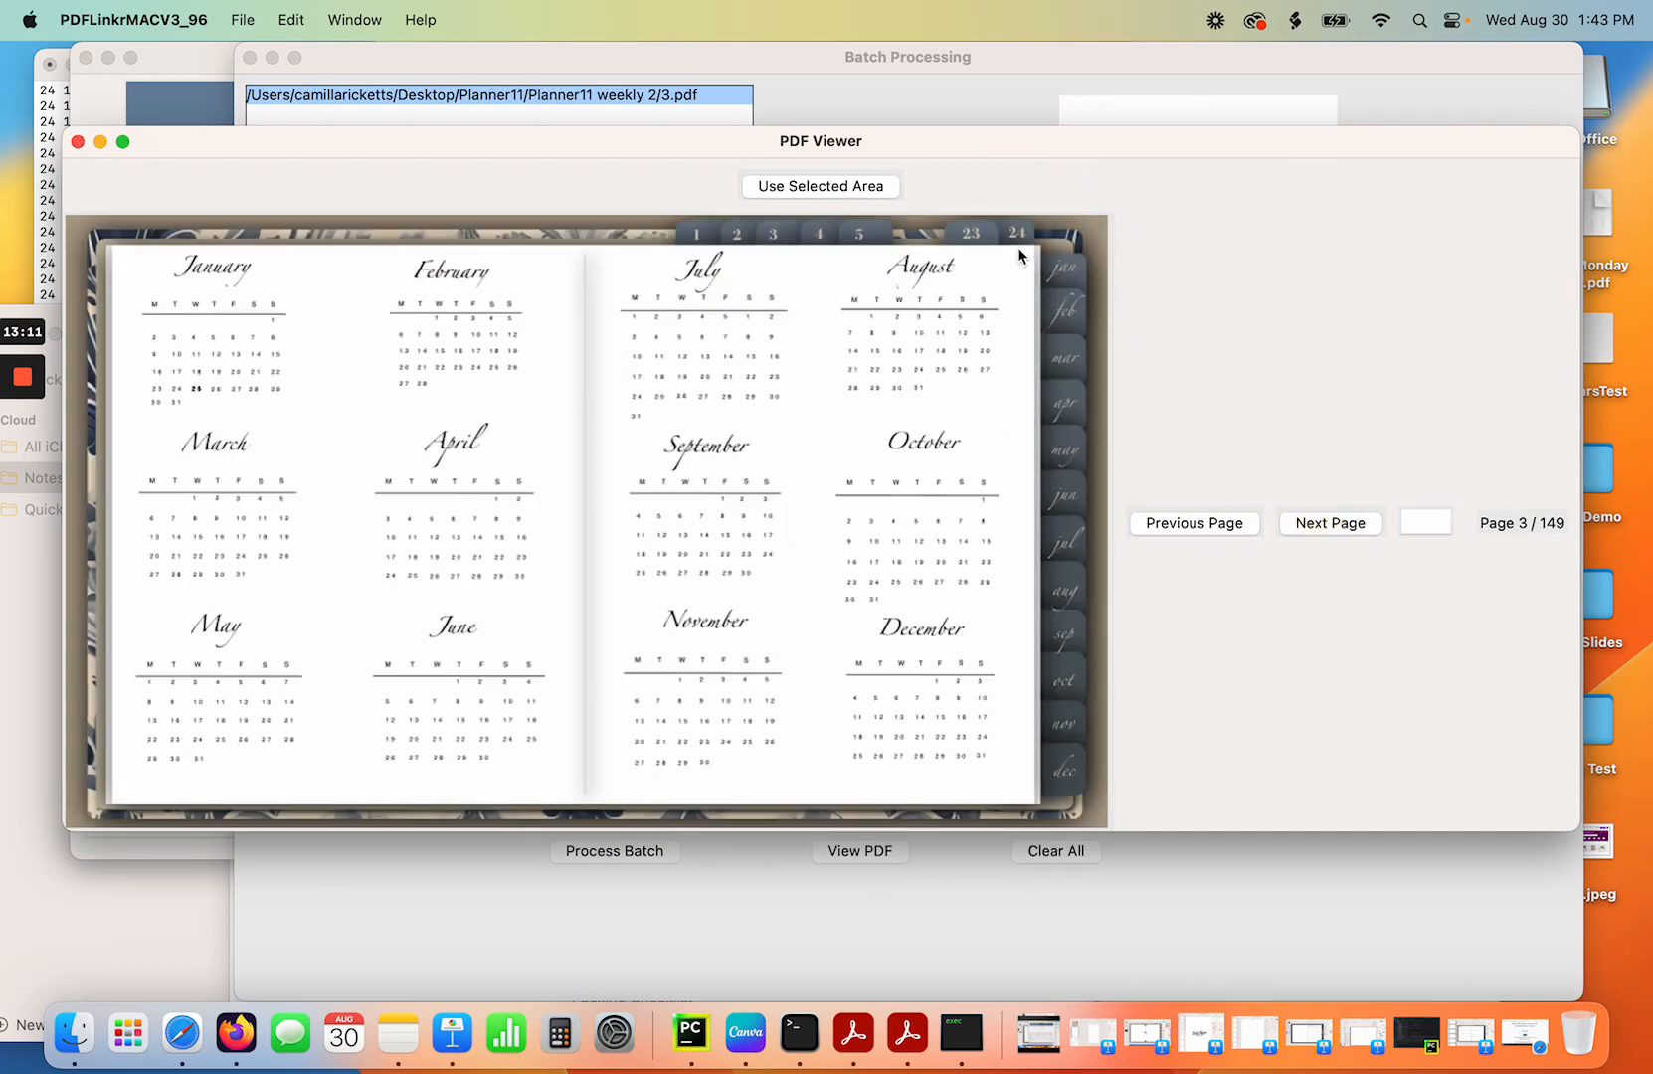
{"action": "left_click_drag", "start_coordinate": [1017, 247], "coordinate": [1099, 823]}
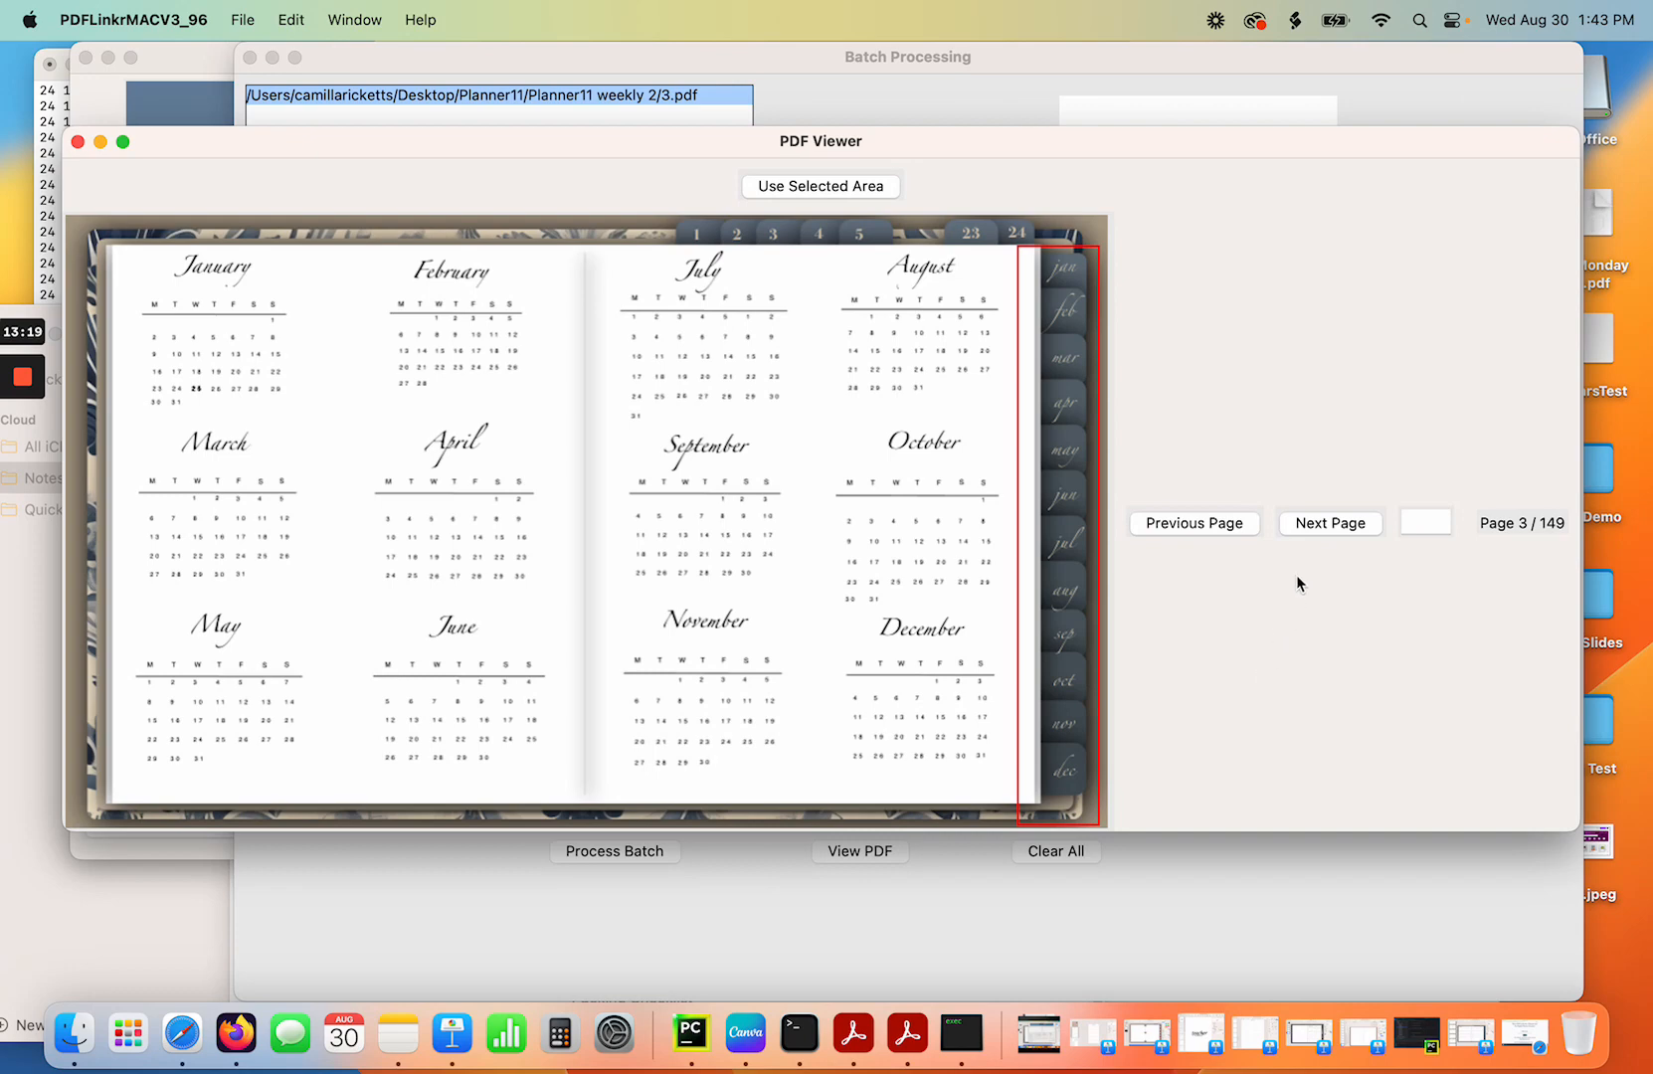
{"action": "left_click", "coordinate": [849, 187]}
Set the first batch row to pages 3 to 3 with monthlytabs23.csv from the CSV folder as its page link file.
{"action": "left_click", "coordinate": [502, 264]}
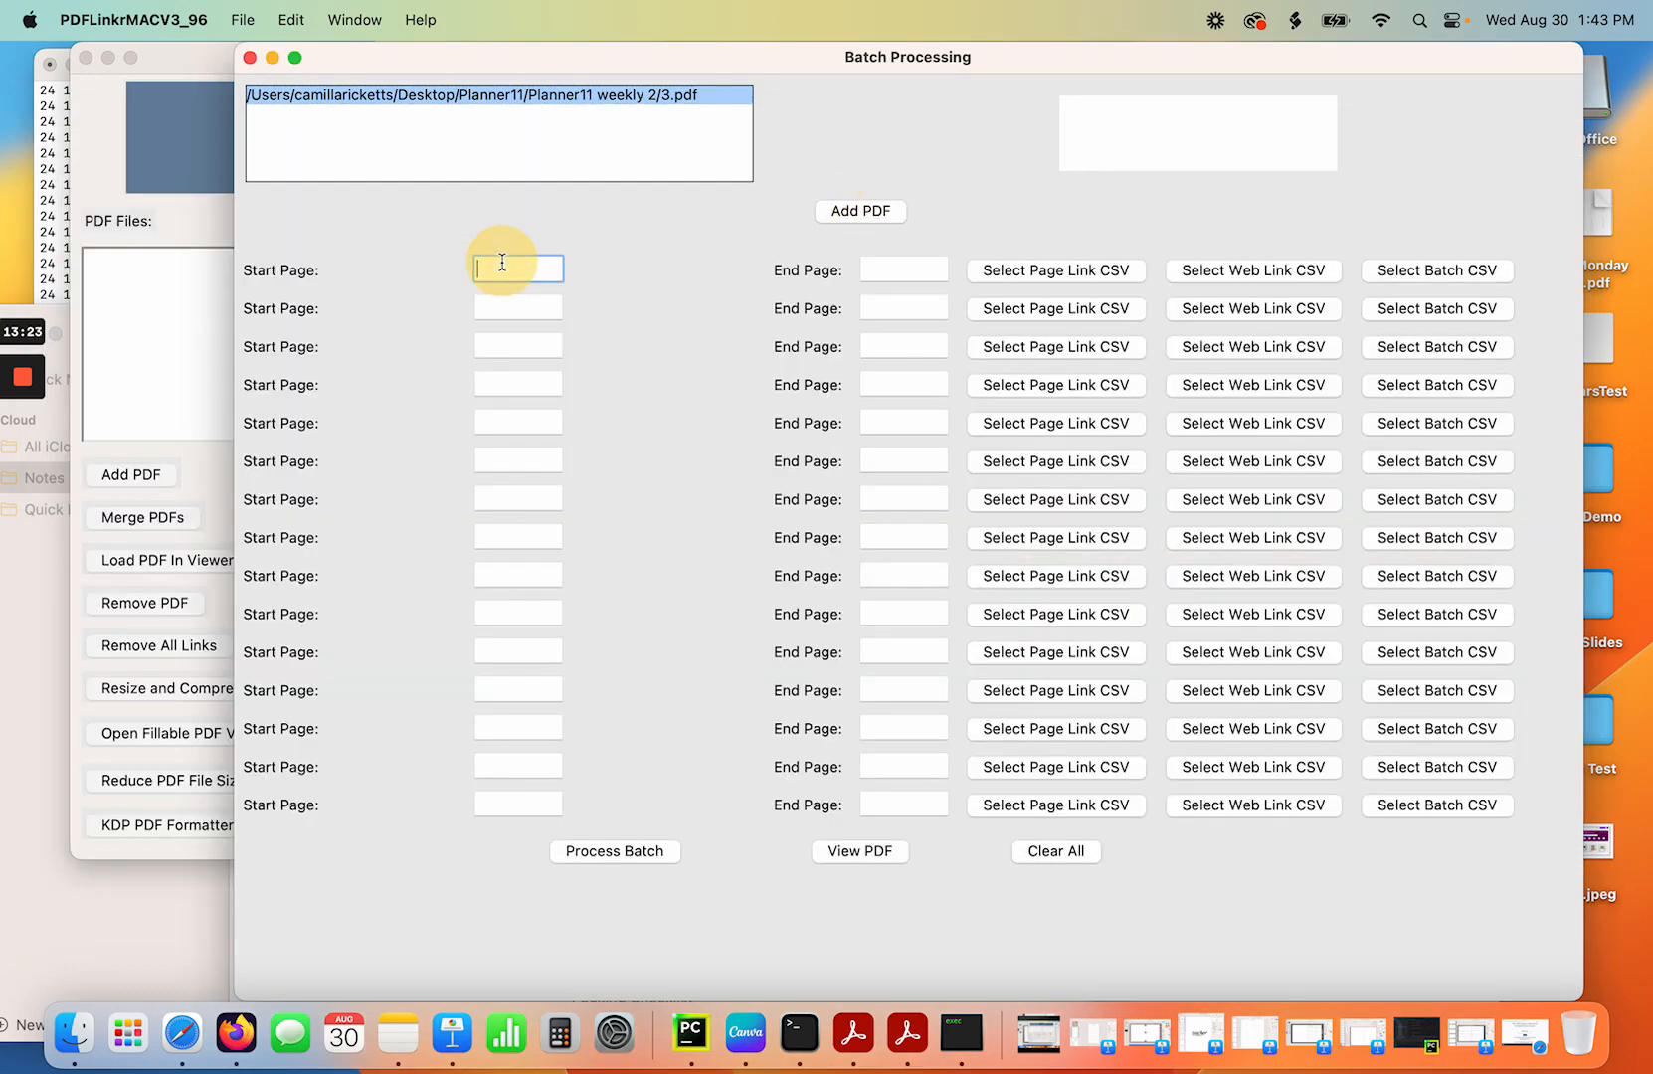
{"action": "type", "text": "3"}
{"action": "left_click", "coordinate": [875, 266]}
{"action": "type", "text": "3"}
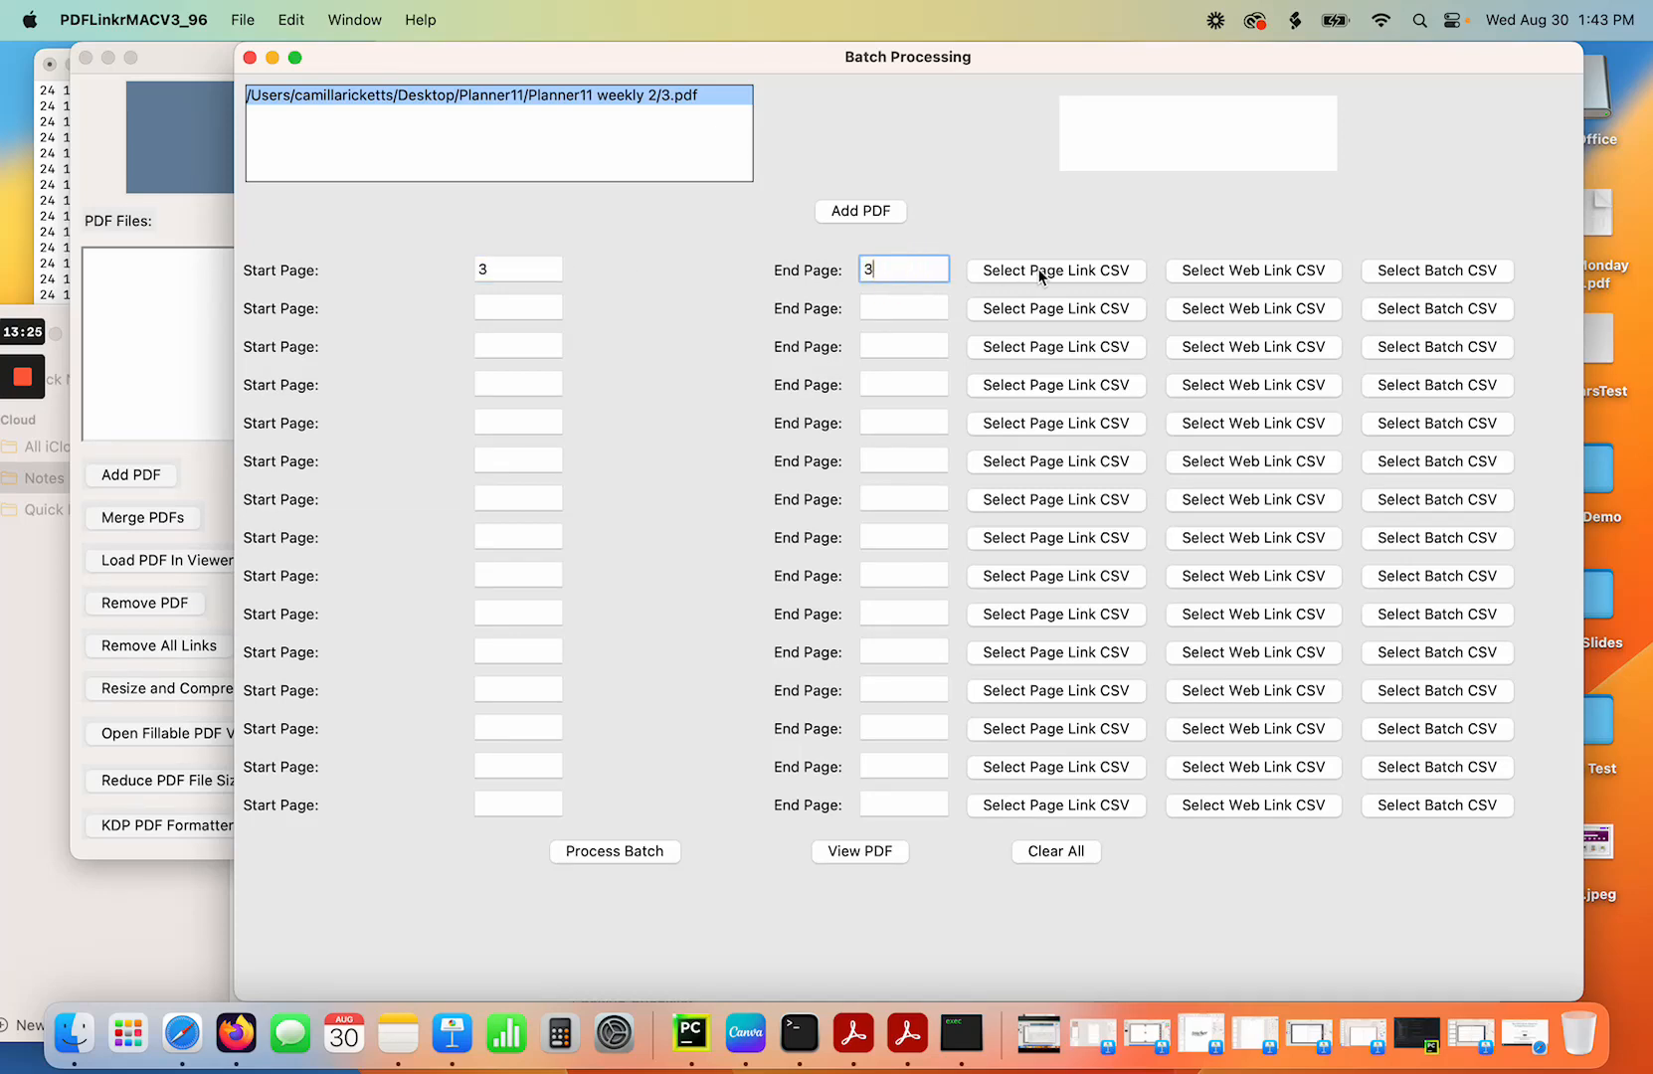
{"action": "left_click", "coordinate": [1040, 275]}
{"action": "left_click", "coordinate": [453, 348]}
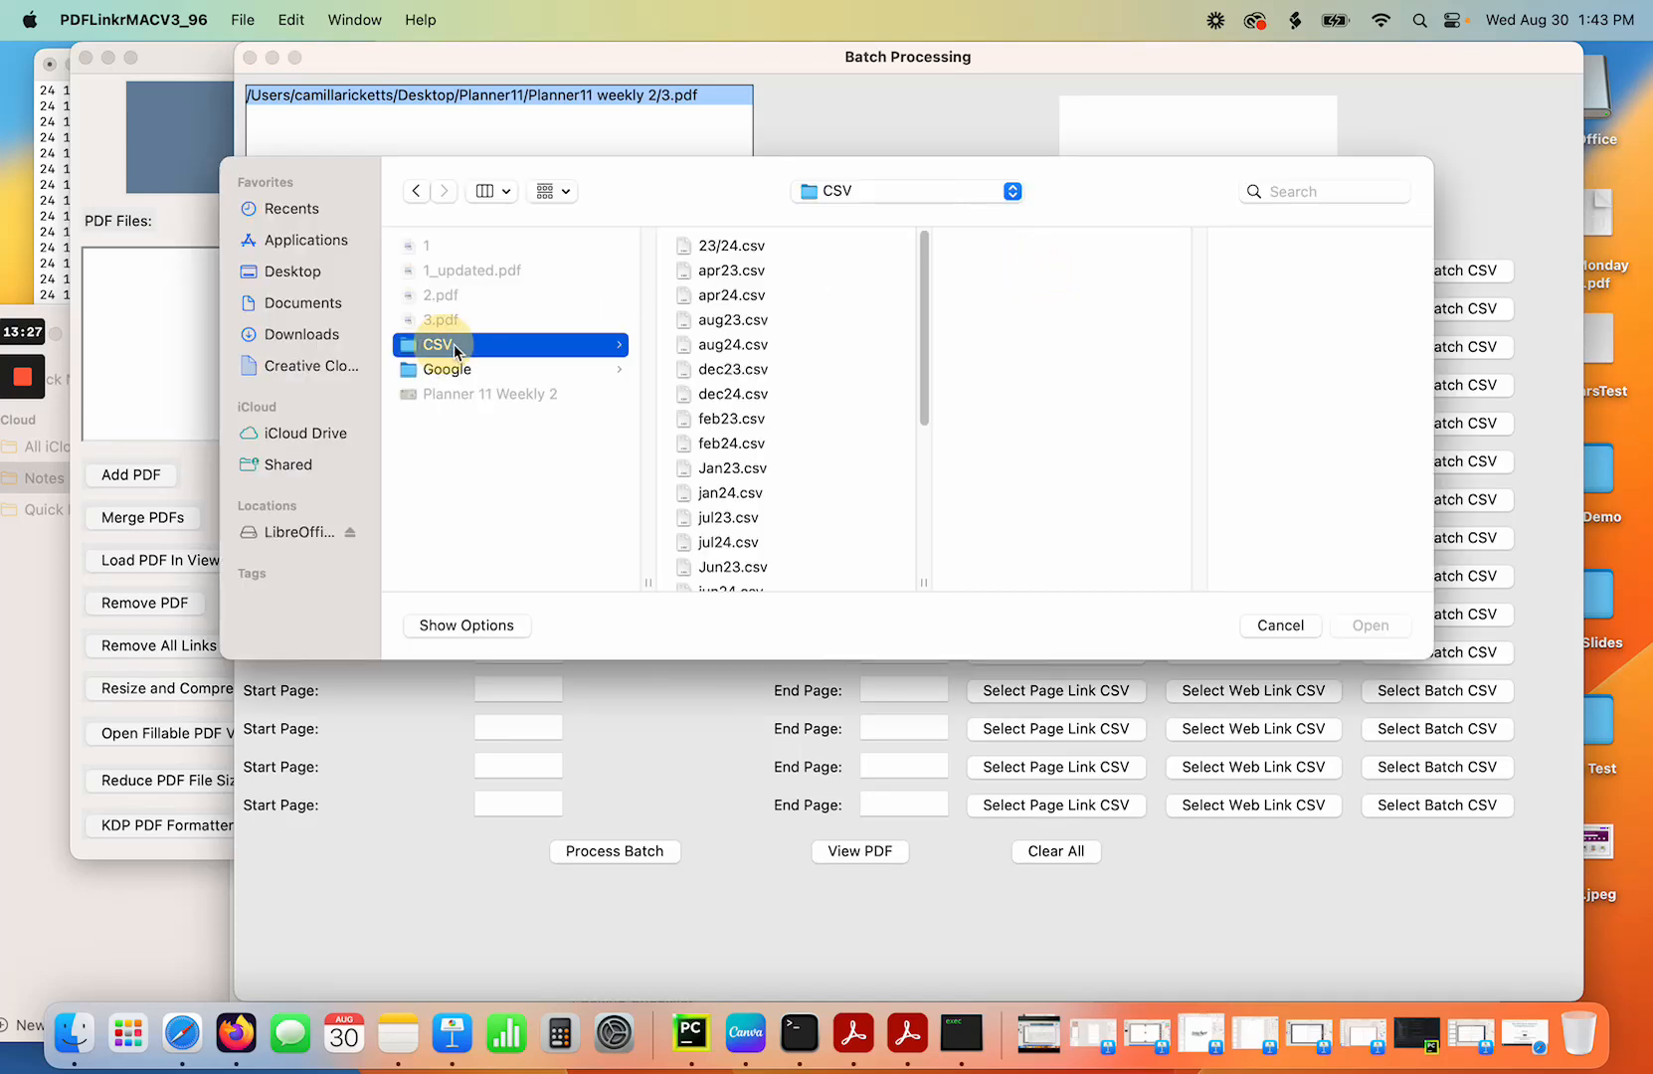
{"action": "scroll", "coordinate": [823, 355], "scroll_direction": "down", "scroll_amount": 5}
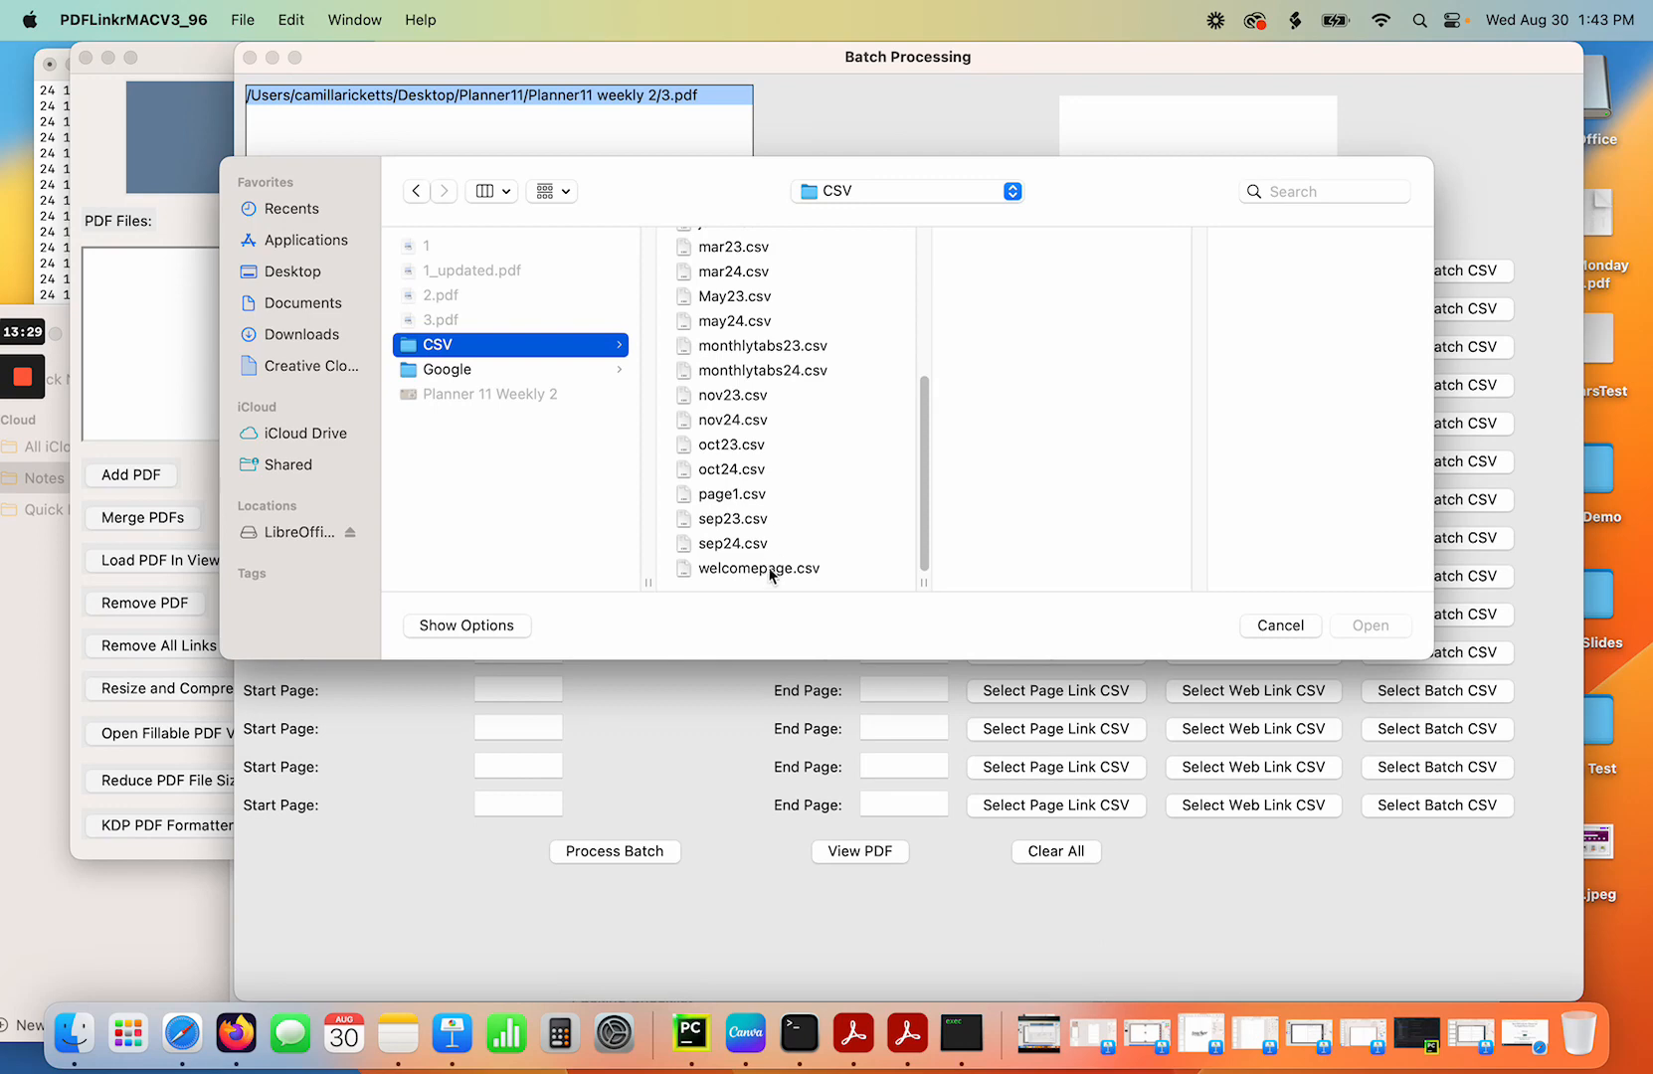
{"action": "double_click", "coordinate": [762, 345]}
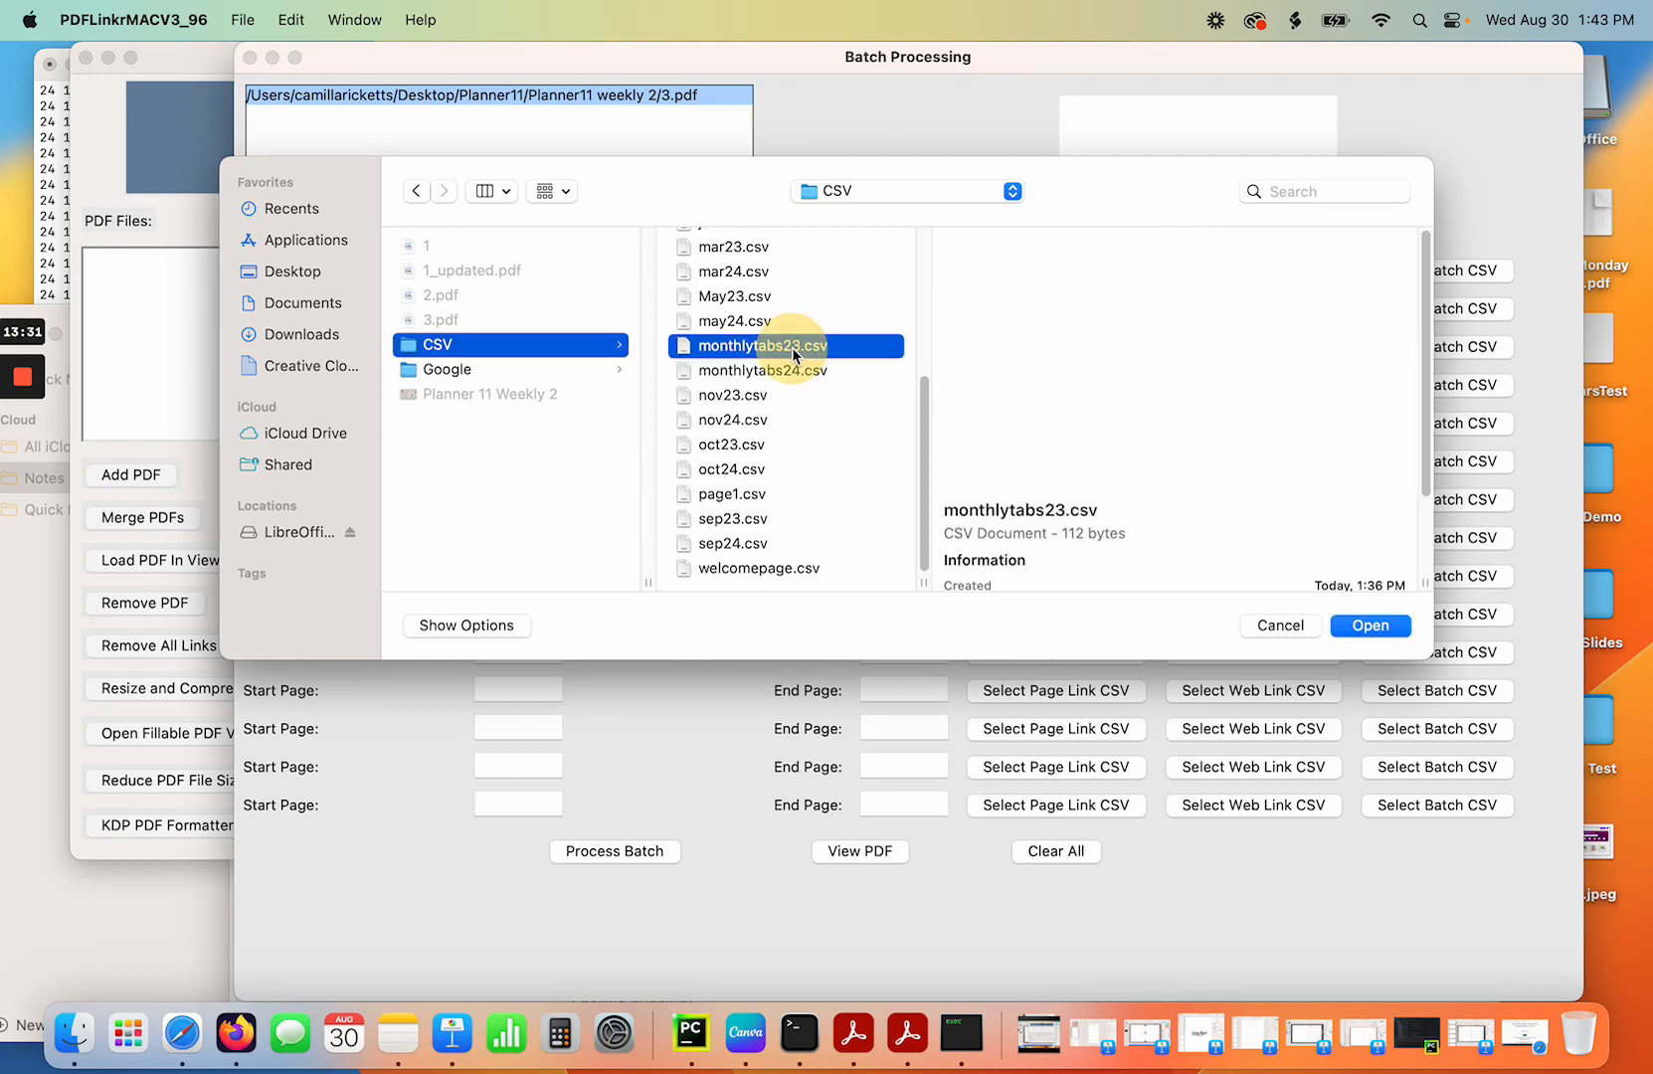
Set the second batch row to pages 4 to 4 with monthlytabs24.csv as its page link file.
{"action": "left_click", "coordinate": [525, 304]}
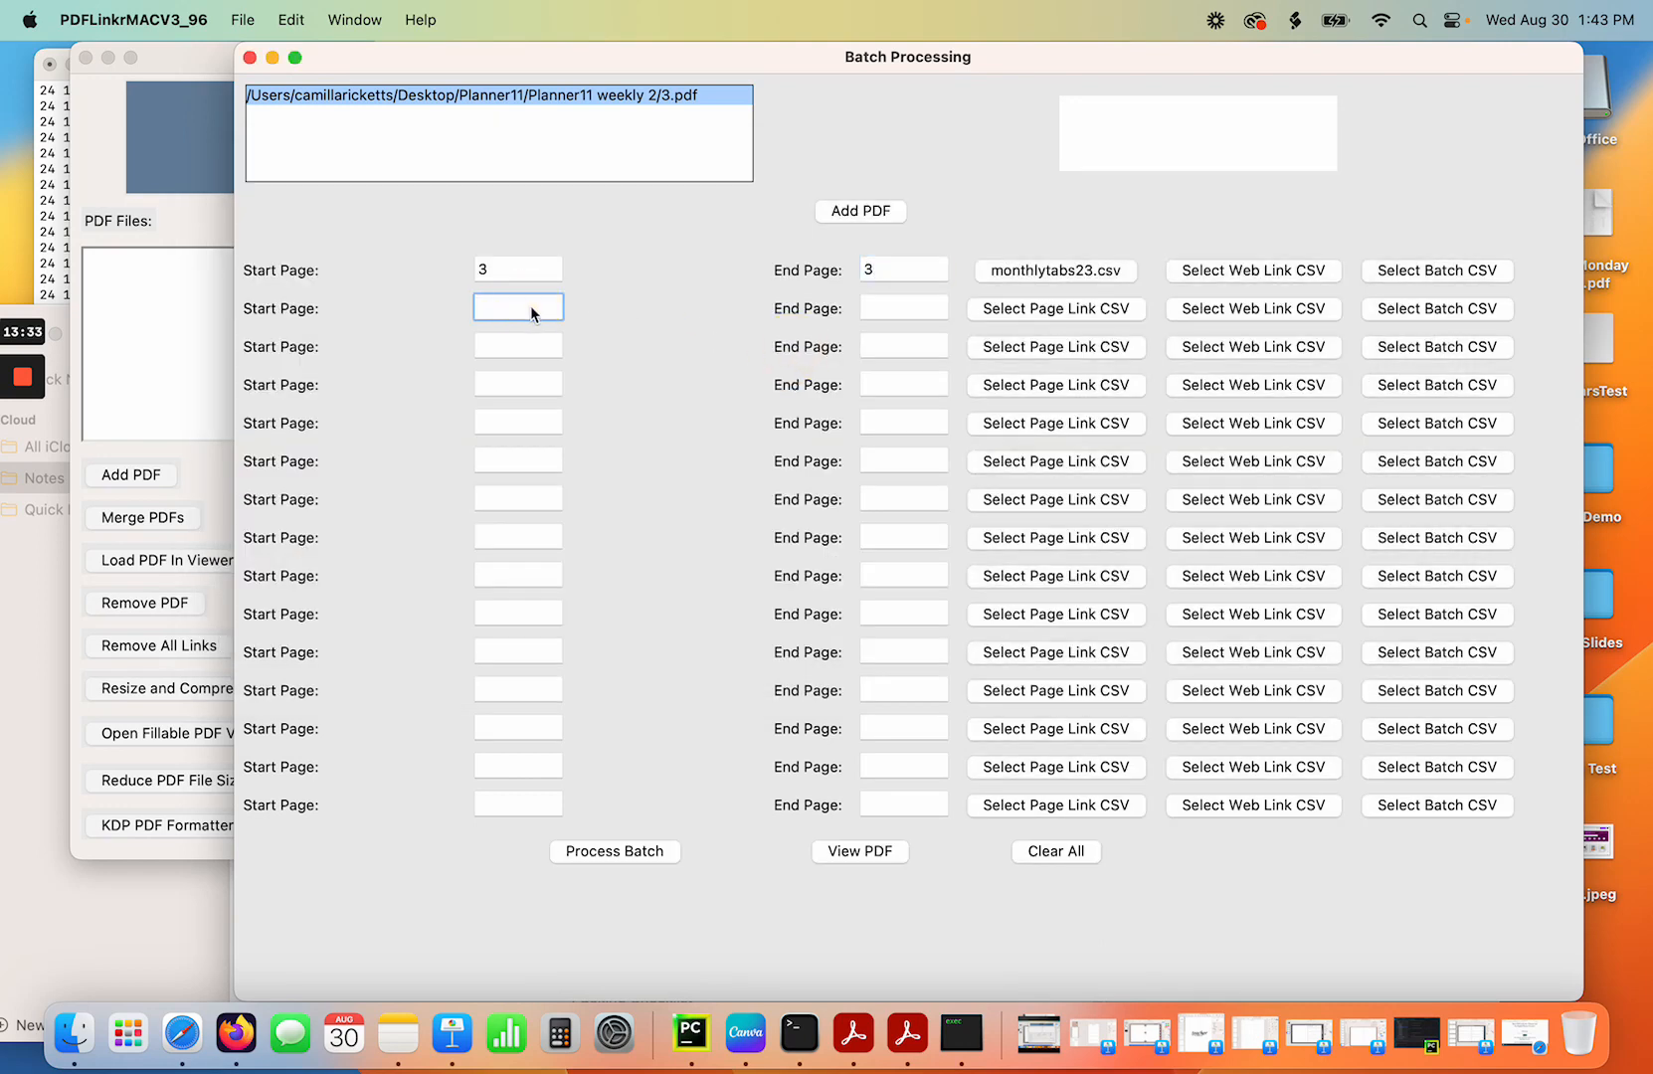
{"action": "type", "text": "4"}
{"action": "left_click", "coordinate": [913, 307]}
{"action": "type", "text": "4"}
{"action": "left_click", "coordinate": [1047, 310]}
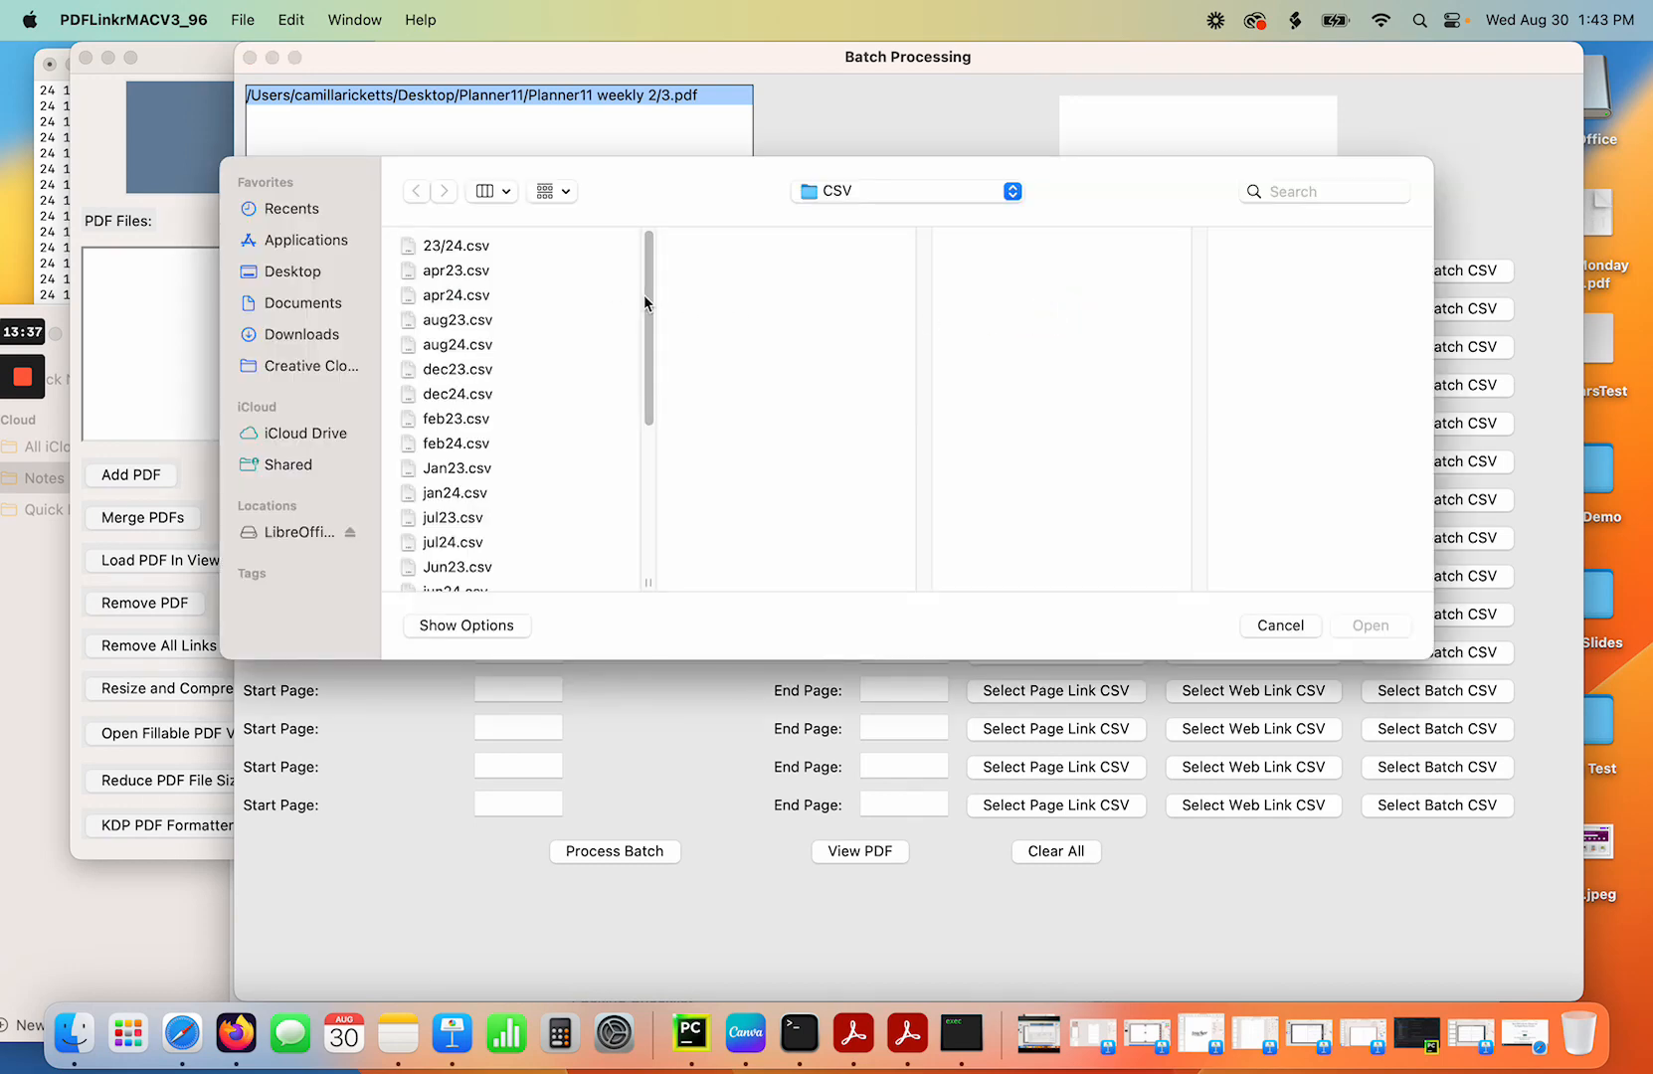
{"action": "left_click_drag", "start_coordinate": [646, 297], "coordinate": [651, 506]}
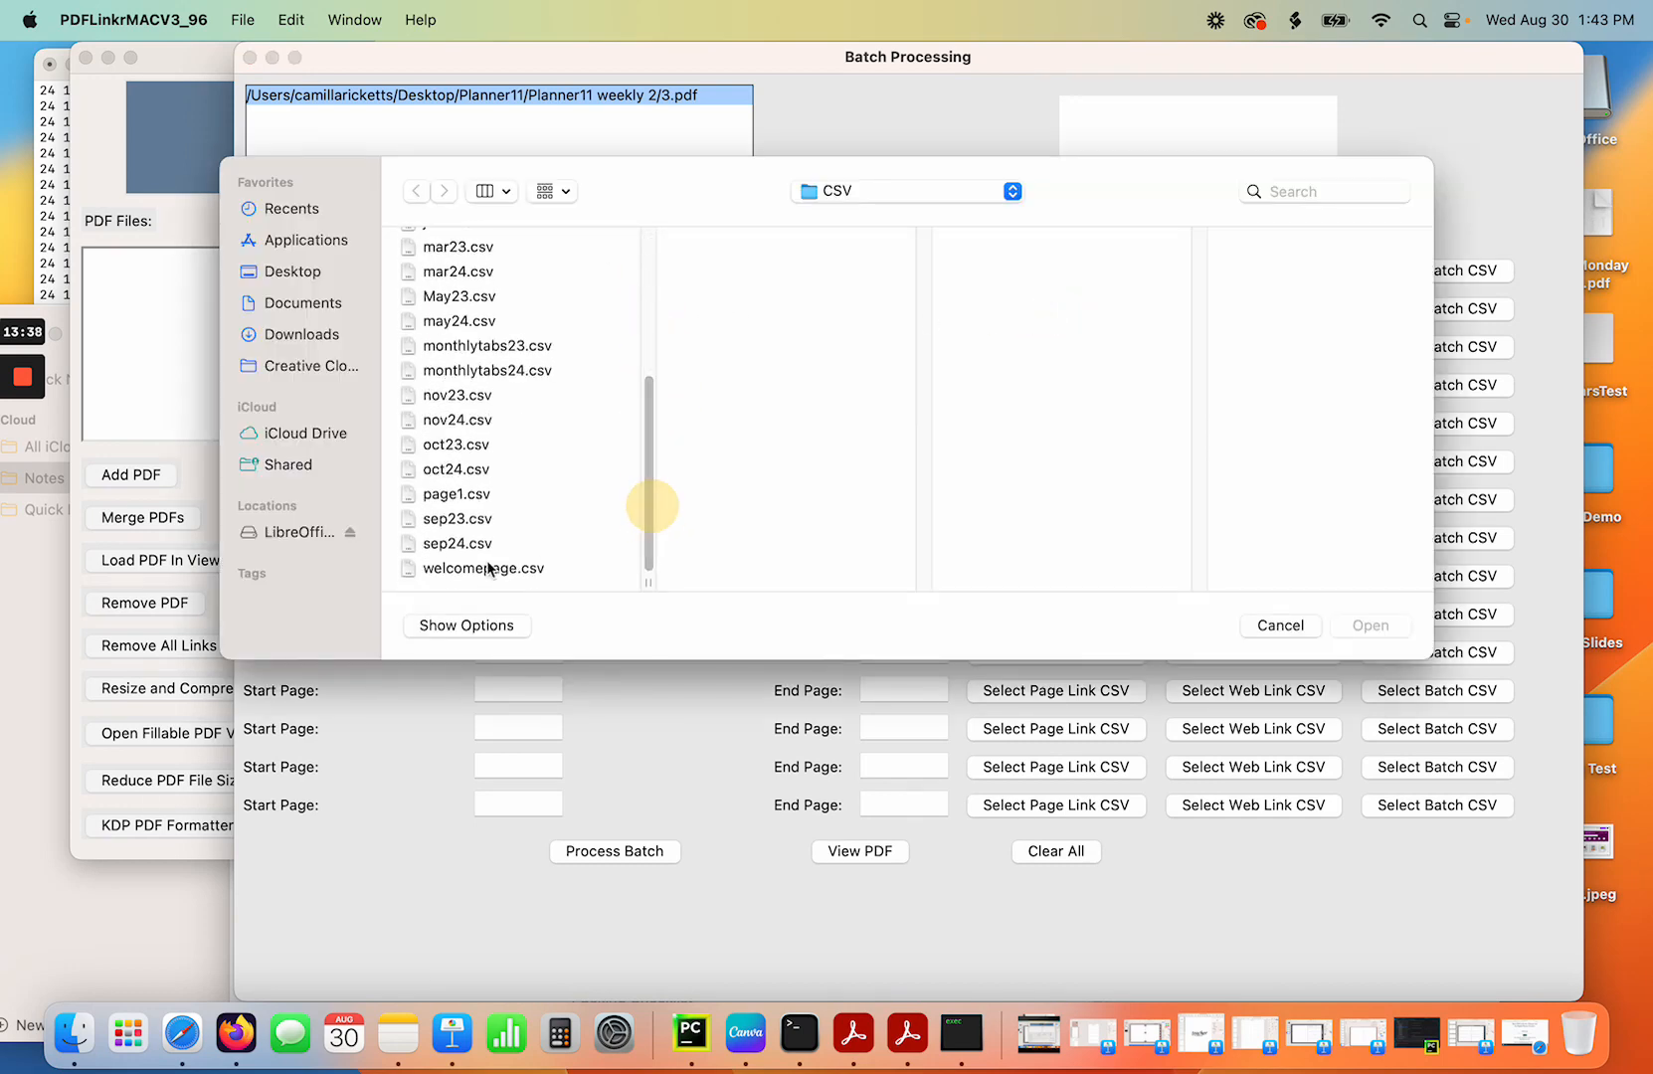
{"action": "double_click", "coordinate": [484, 373]}
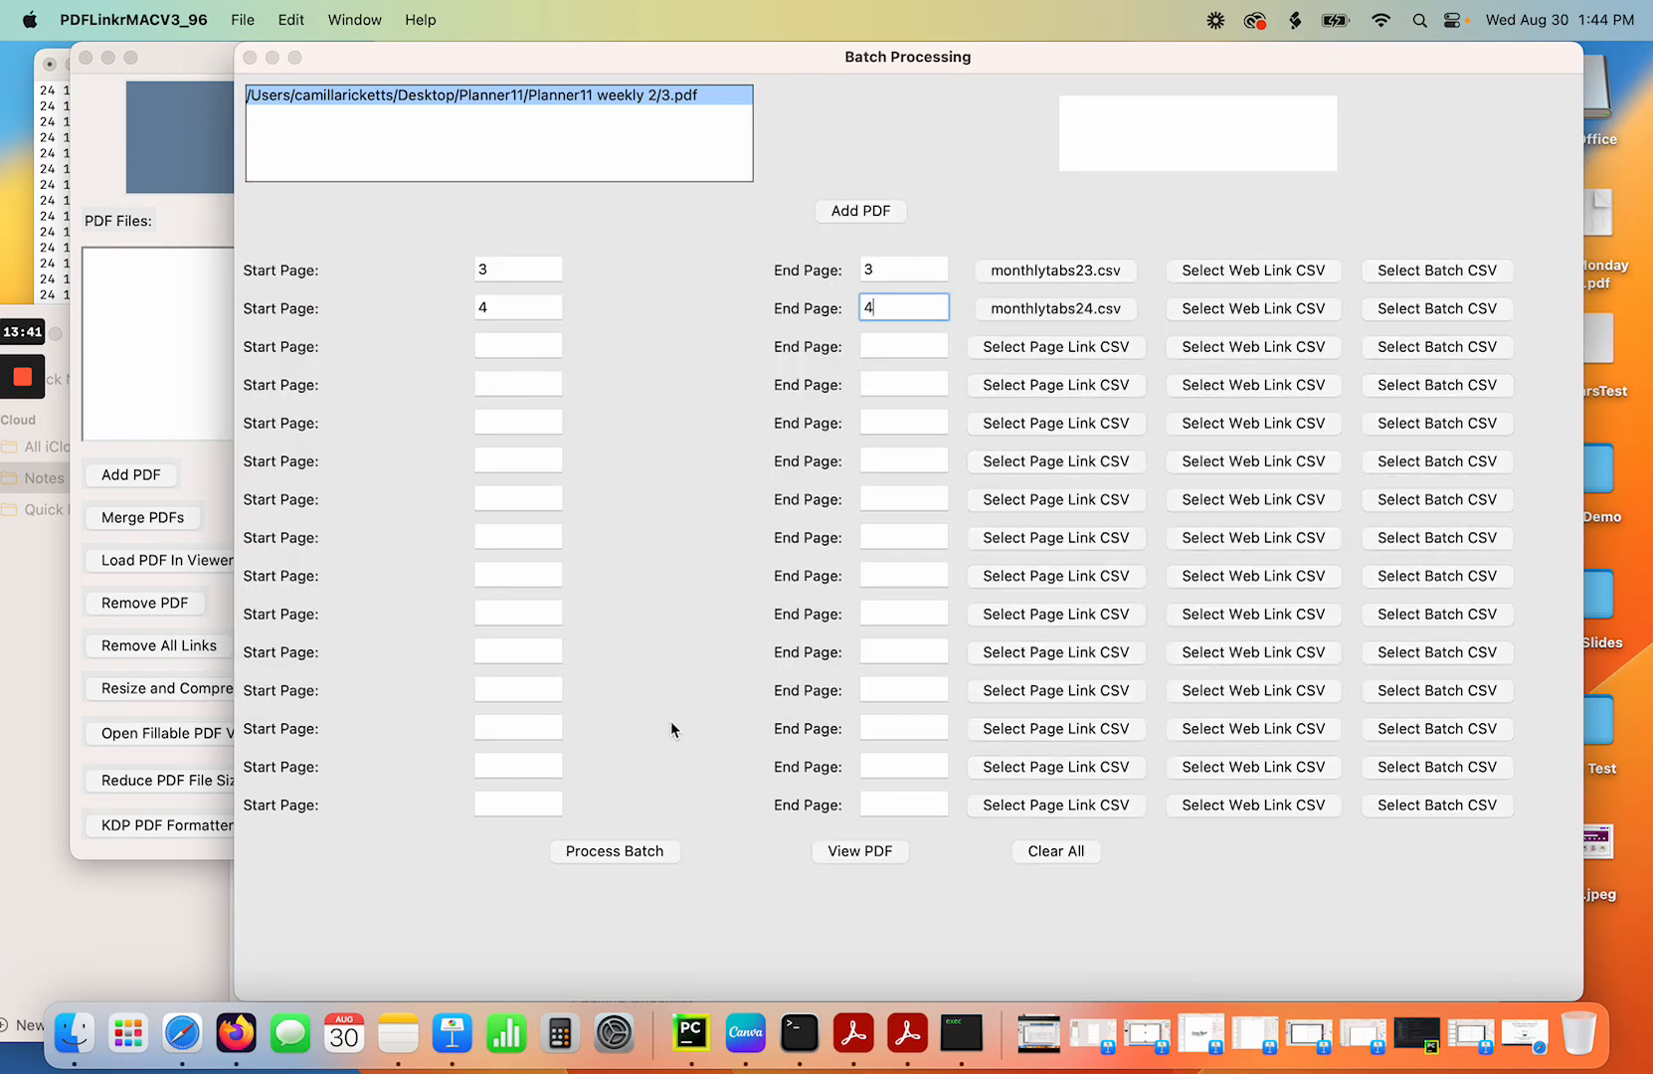
Open 3.pdf from the Planner11 weekly 2 folder in Preview and follow its 24 link.
{"action": "left_click", "coordinate": [76, 1032]}
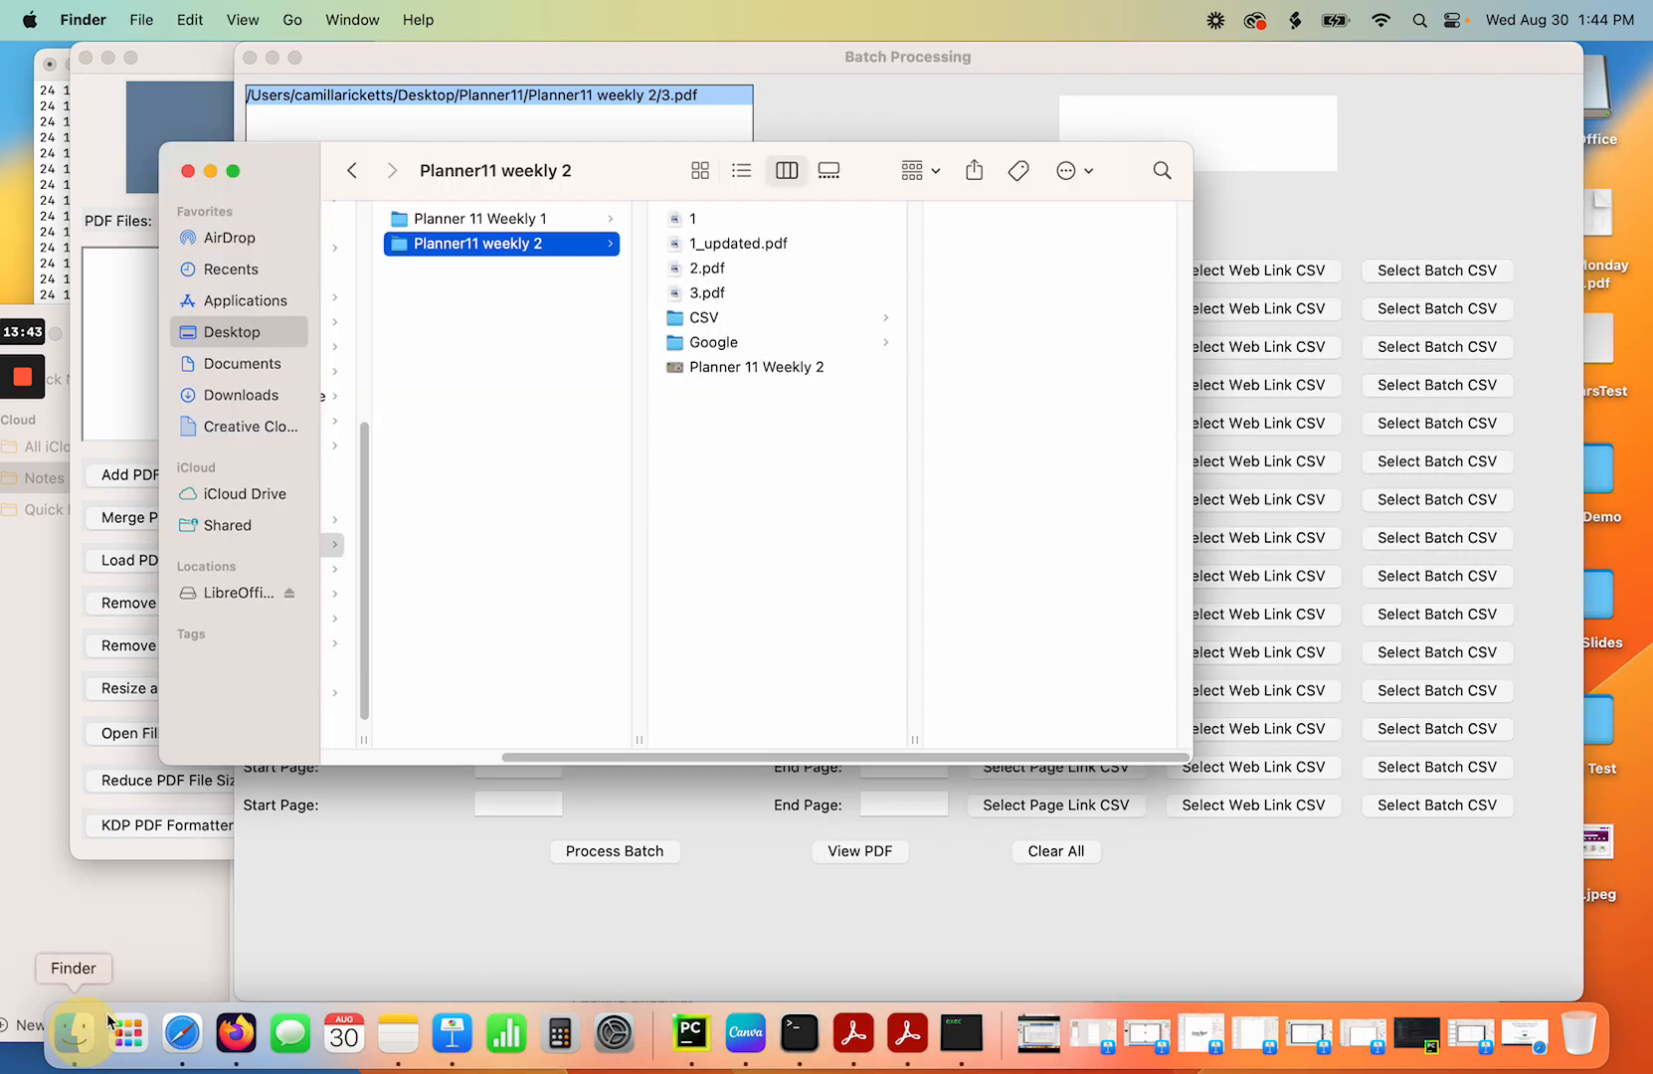
{"action": "double_click", "coordinate": [708, 292]}
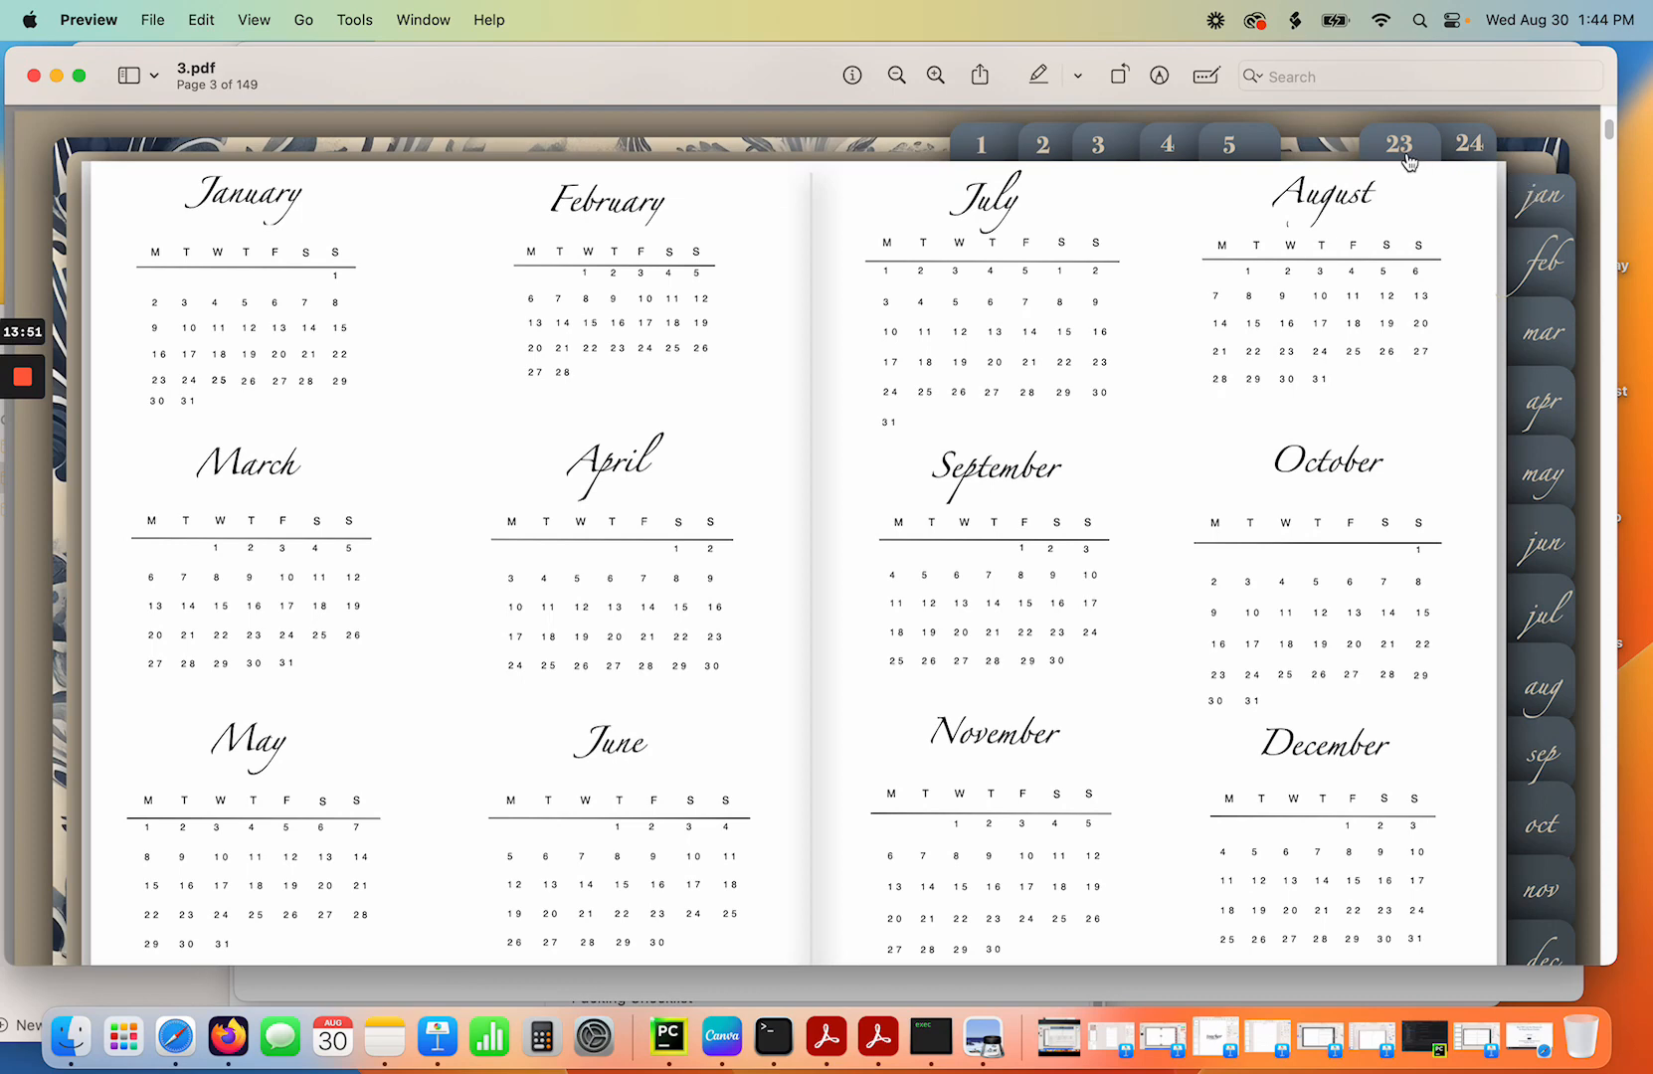
{"action": "left_click", "coordinate": [1456, 147]}
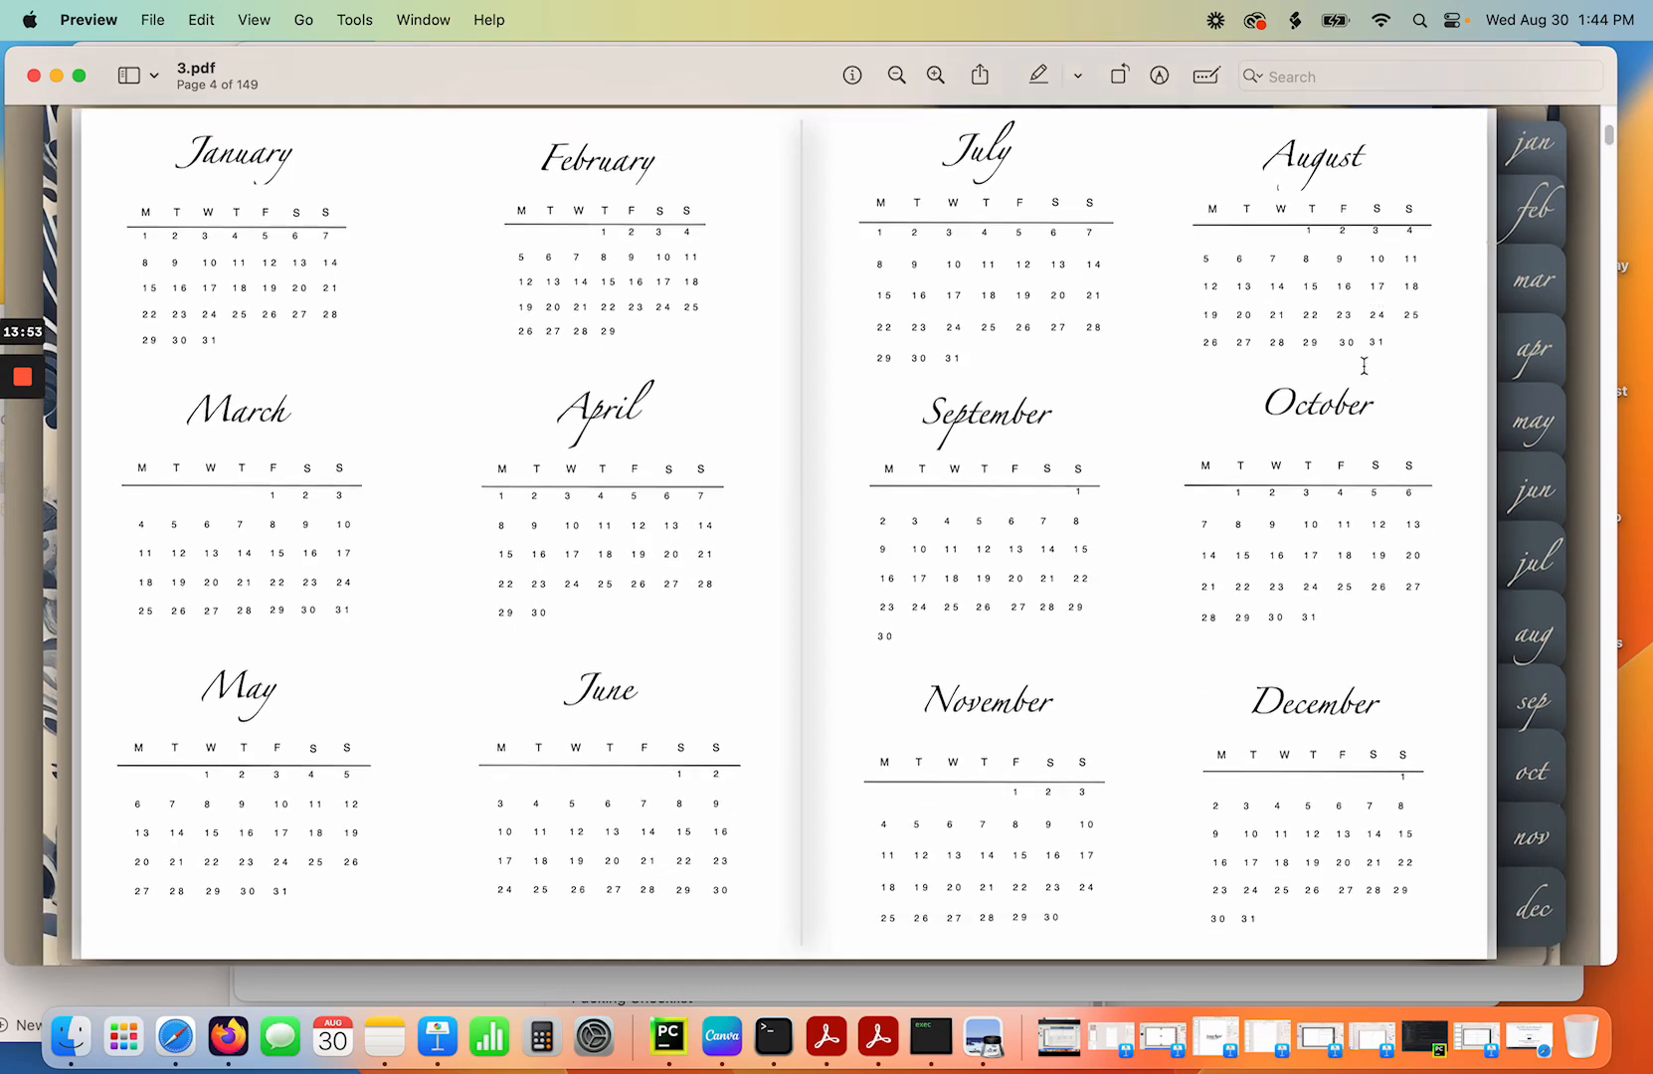
Look through the 2023 monthly calendars in 3.pdf up to January 2024 to identify their page range, and move the Preview window aside.
{"action": "scroll", "coordinate": [1363, 366], "scroll_direction": "down", "scroll_amount": 15}
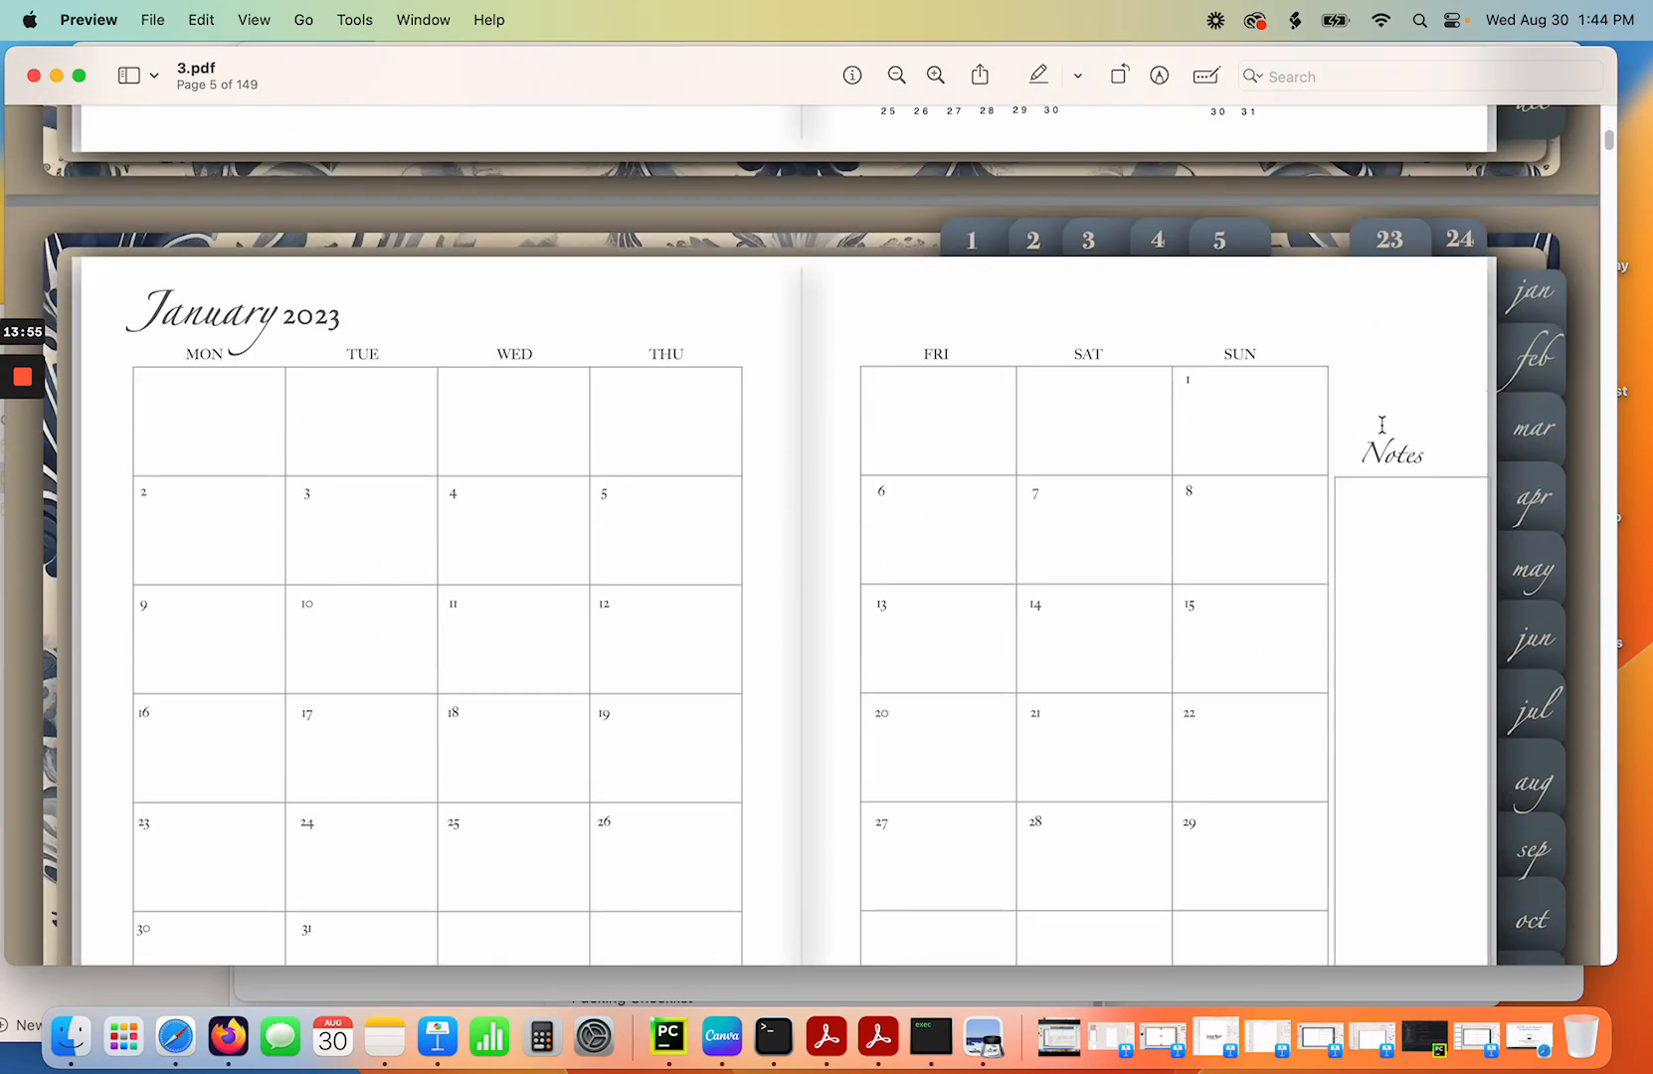
{"action": "scroll", "coordinate": [1362, 416], "scroll_direction": "down", "scroll_amount": 2}
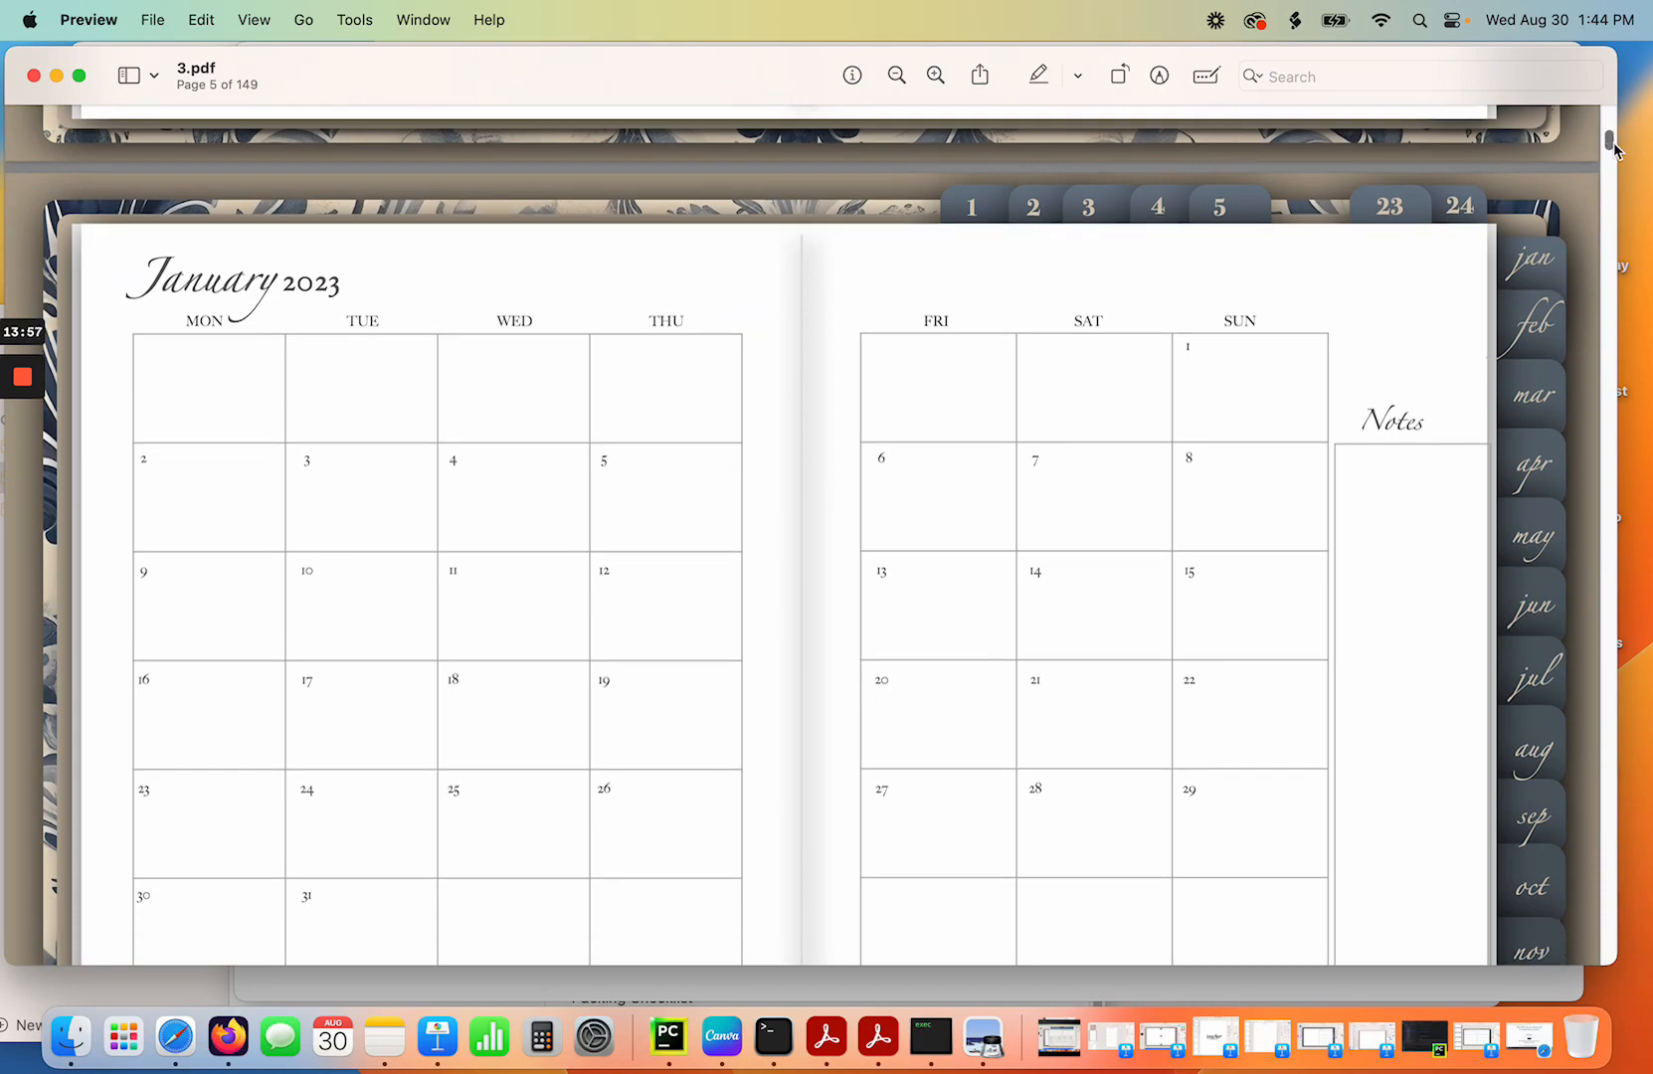
{"action": "scroll", "coordinate": [1450, 360], "scroll_direction": "down", "scroll_amount": 20}
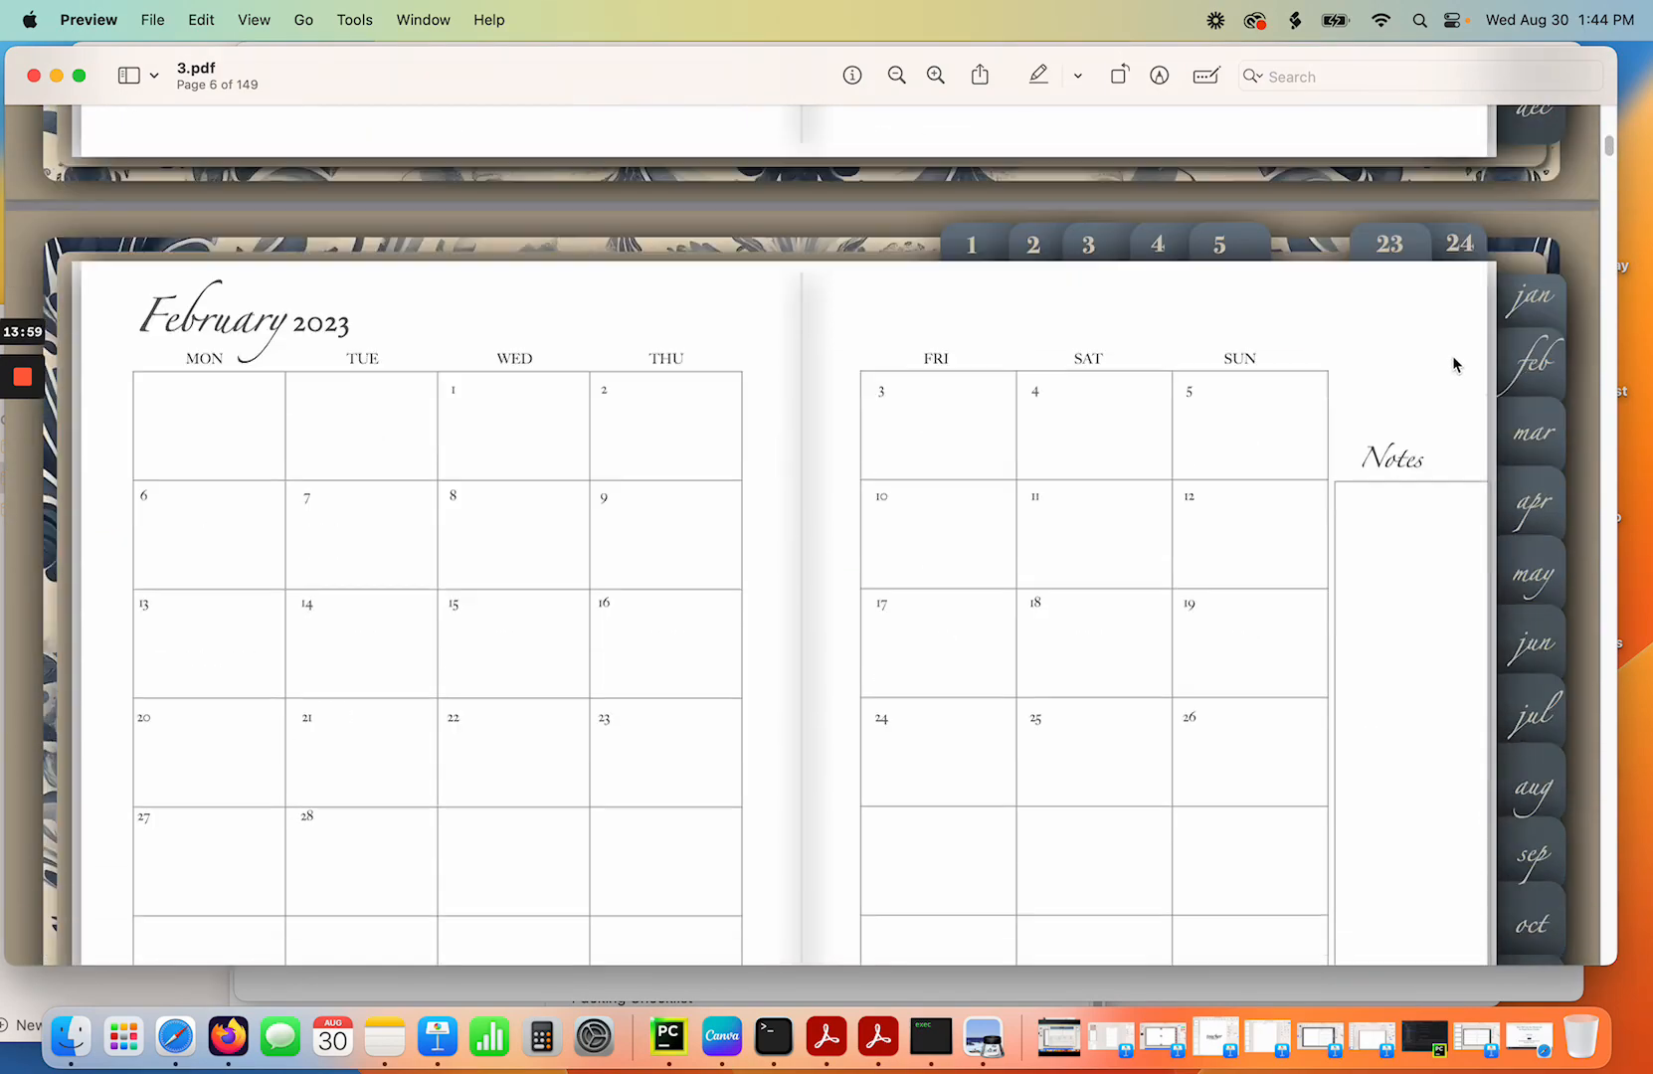
{"action": "scroll", "coordinate": [1447, 366], "scroll_direction": "down", "scroll_amount": 20}
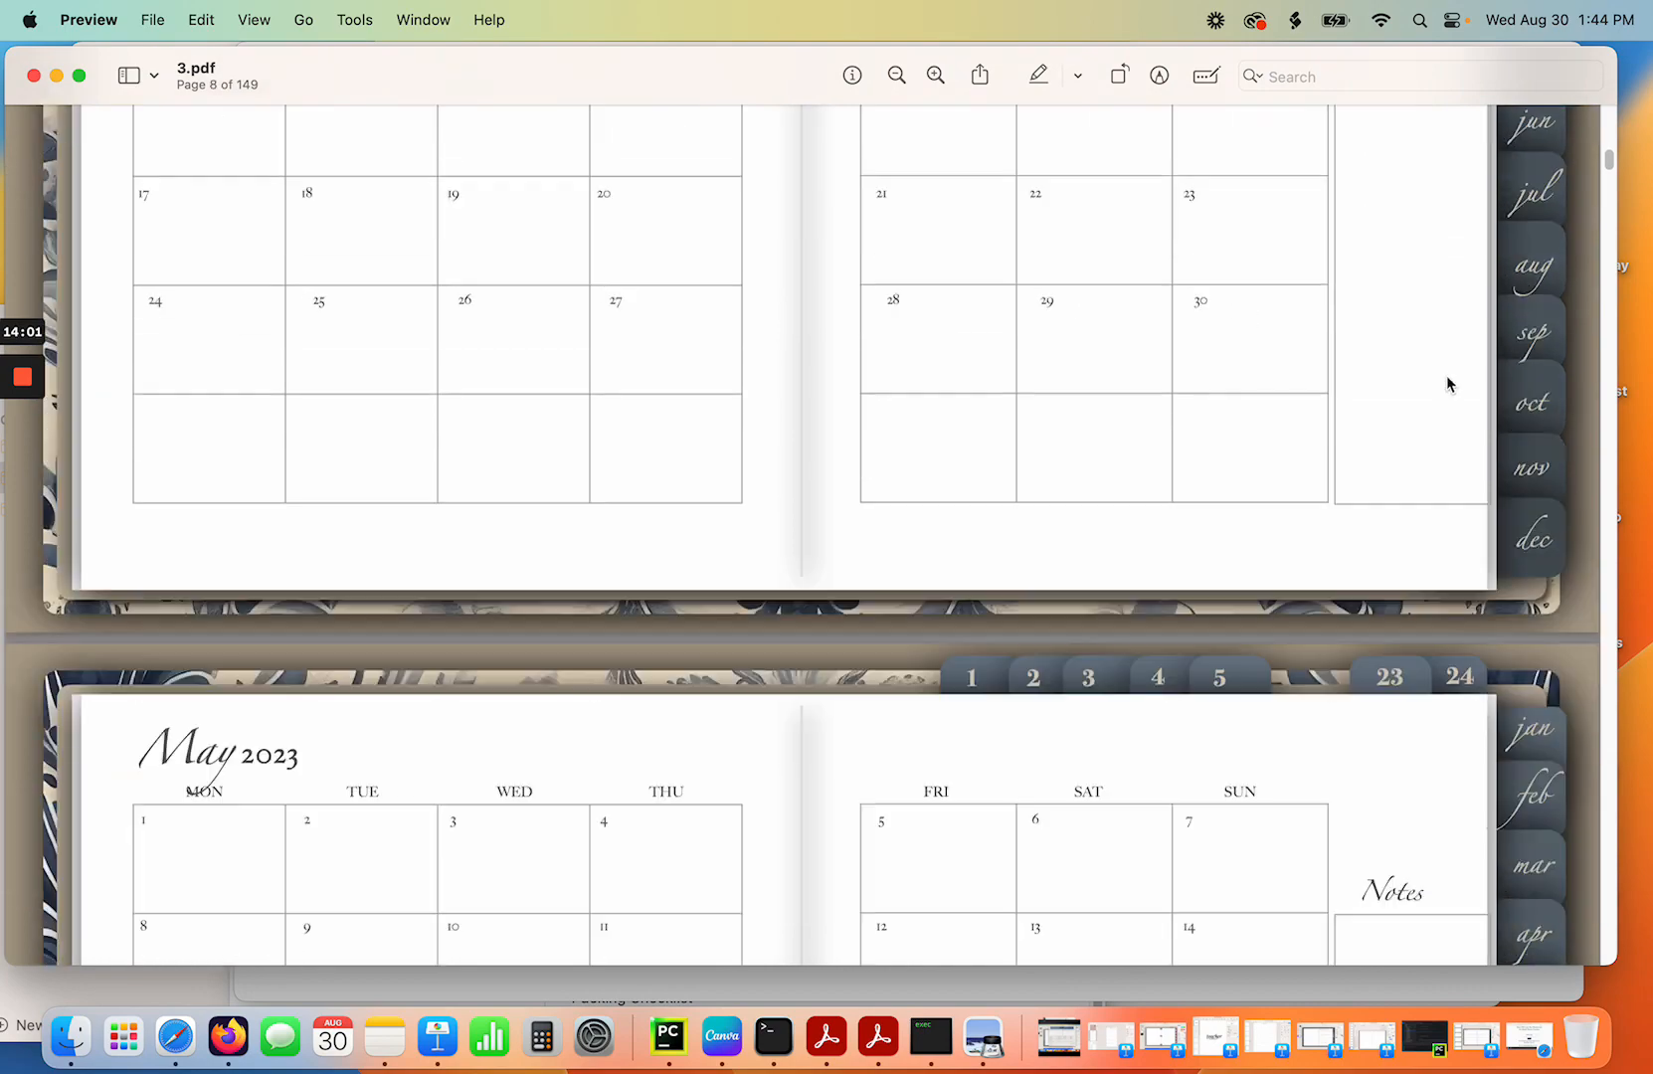
{"action": "scroll", "coordinate": [1446, 385], "scroll_direction": "down", "scroll_amount": 20}
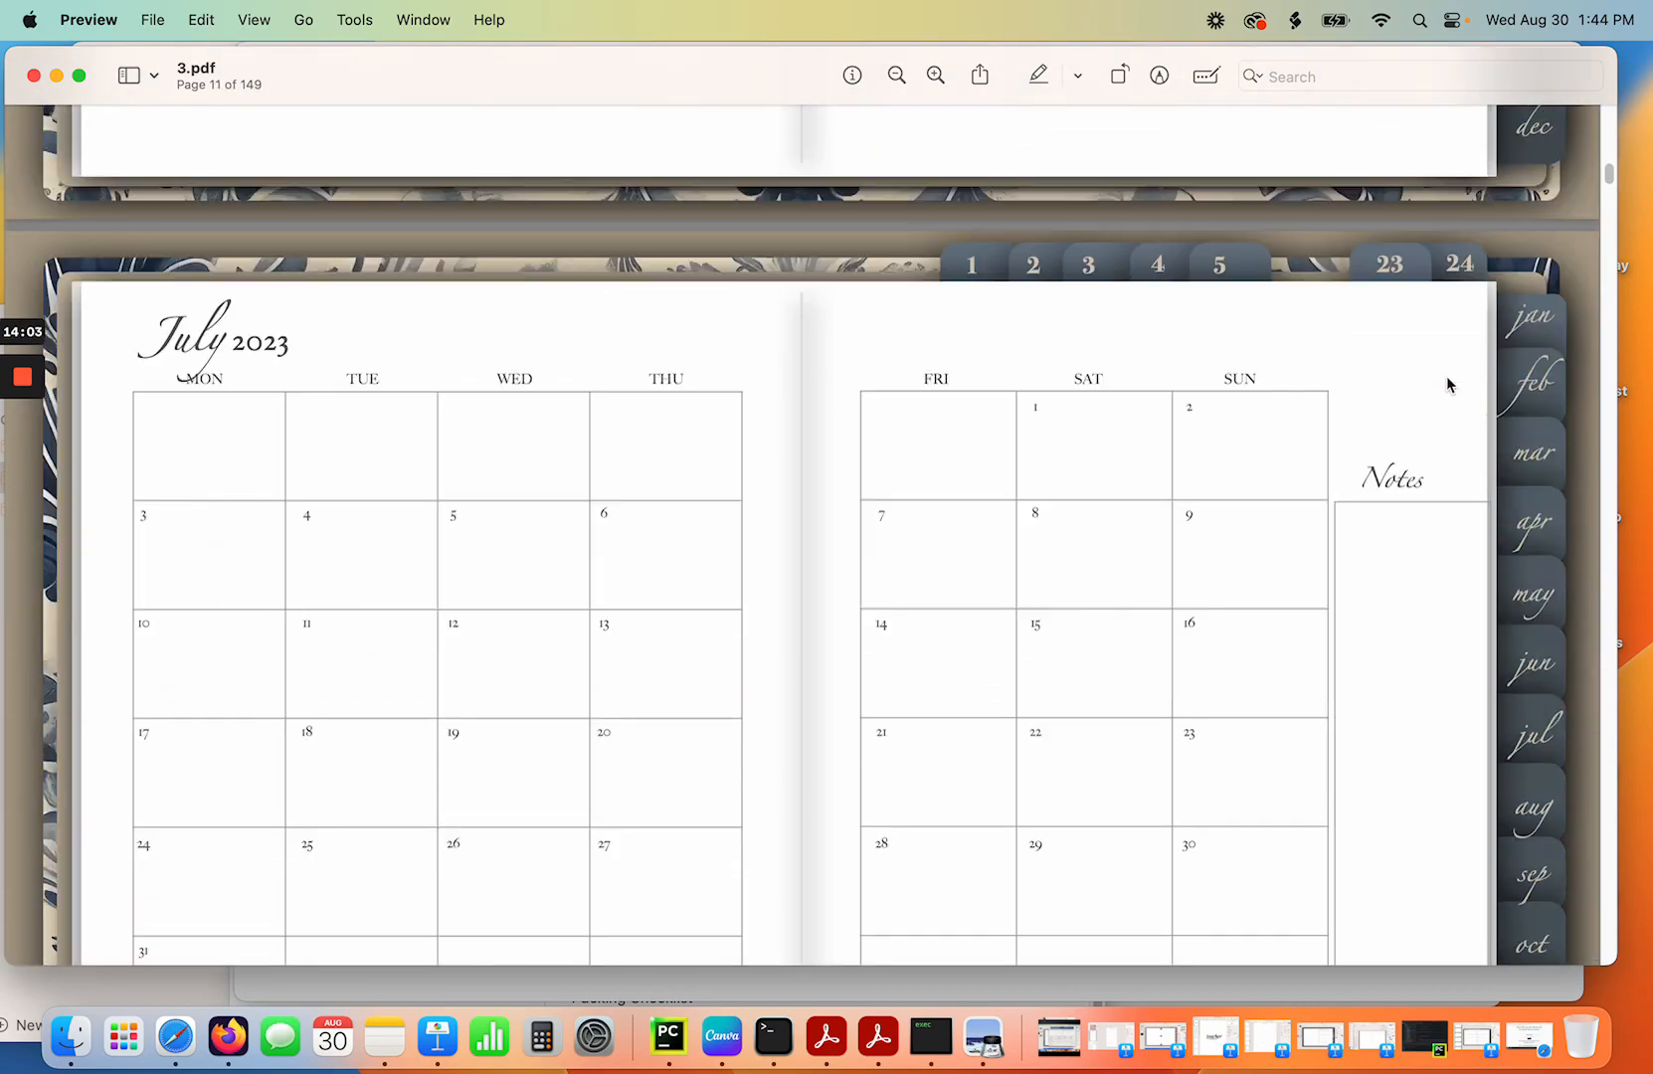
{"action": "scroll", "coordinate": [1448, 385], "scroll_direction": "down", "scroll_amount": 20}
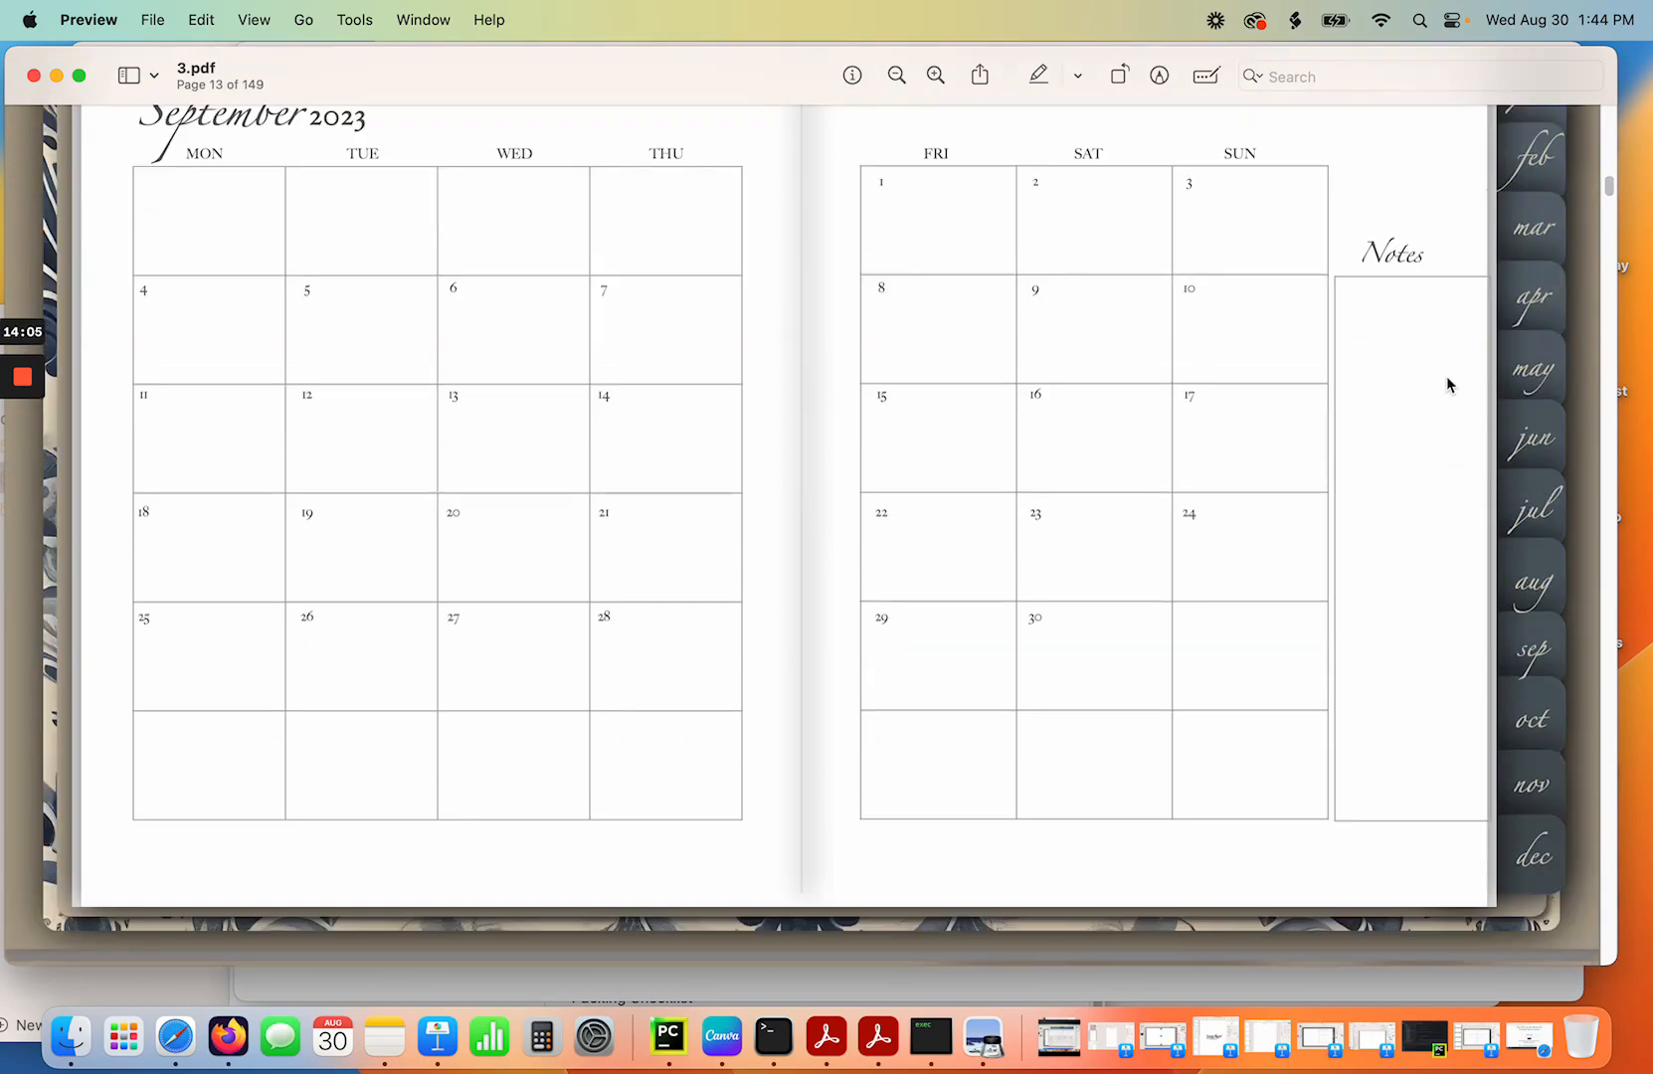
{"action": "scroll", "coordinate": [1447, 385], "scroll_direction": "down", "scroll_amount": 20}
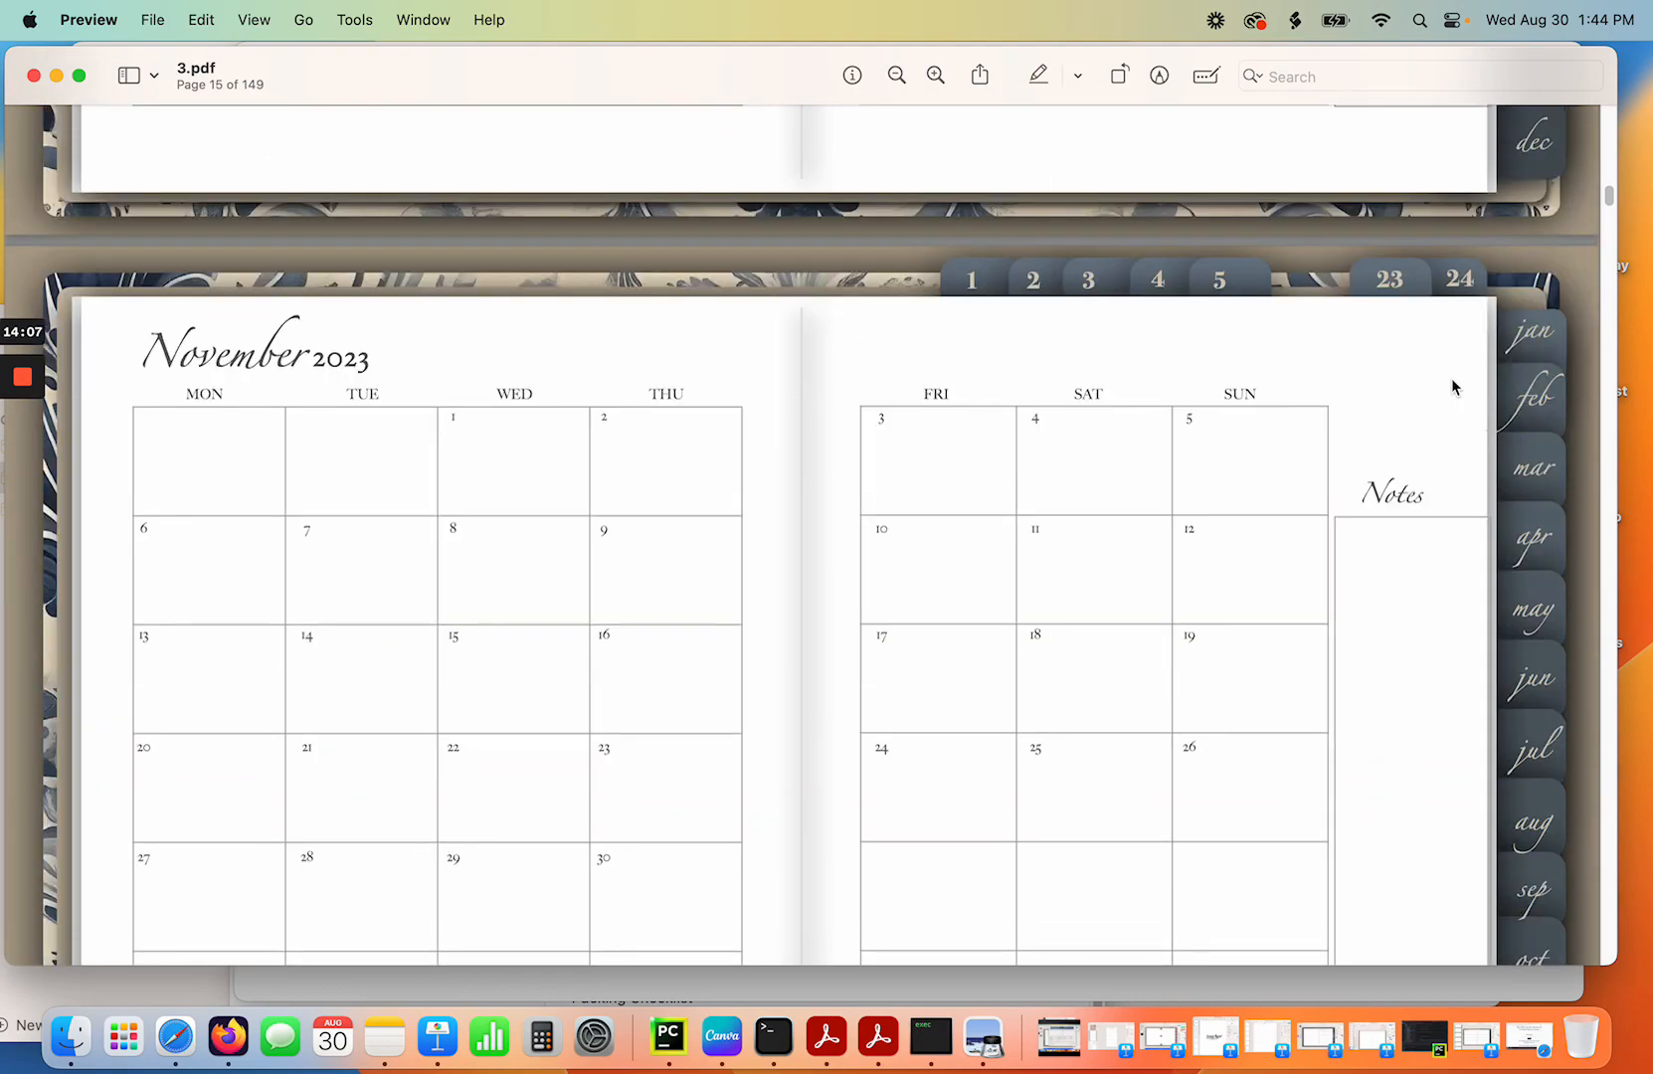
{"action": "scroll", "coordinate": [1451, 387], "scroll_direction": "down", "scroll_amount": 15}
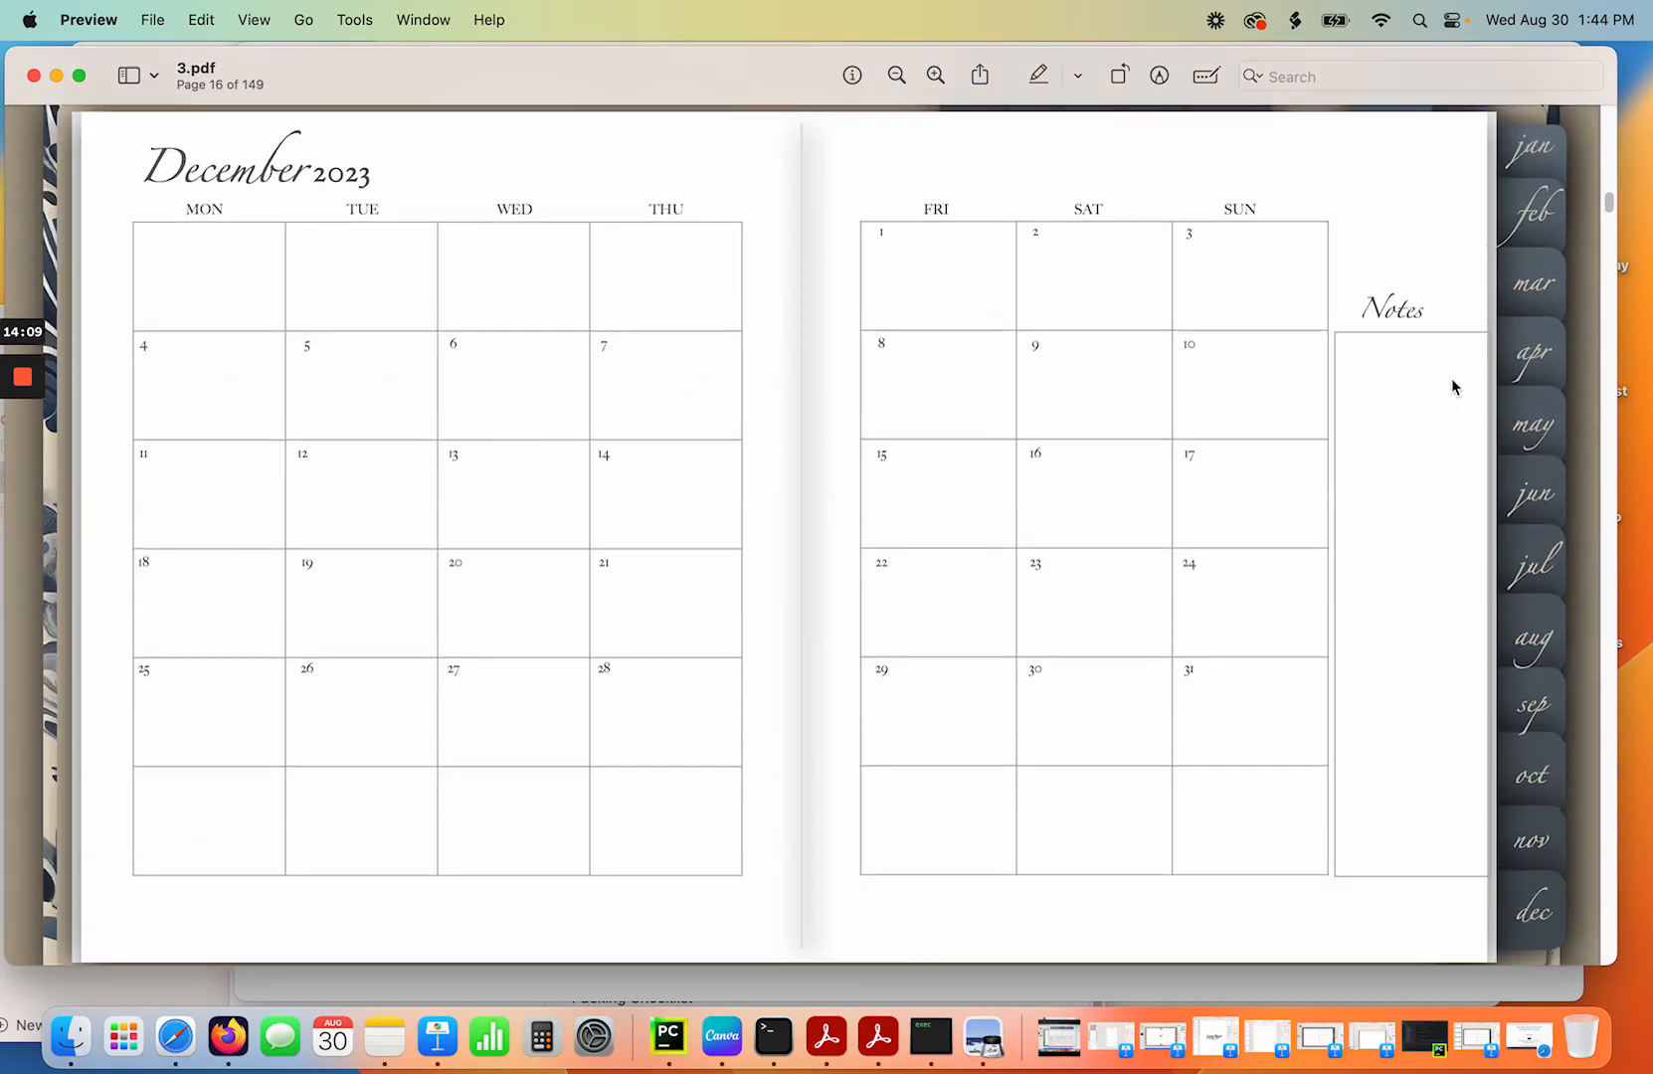
{"action": "scroll", "coordinate": [1451, 387], "scroll_direction": "down", "scroll_amount": 20}
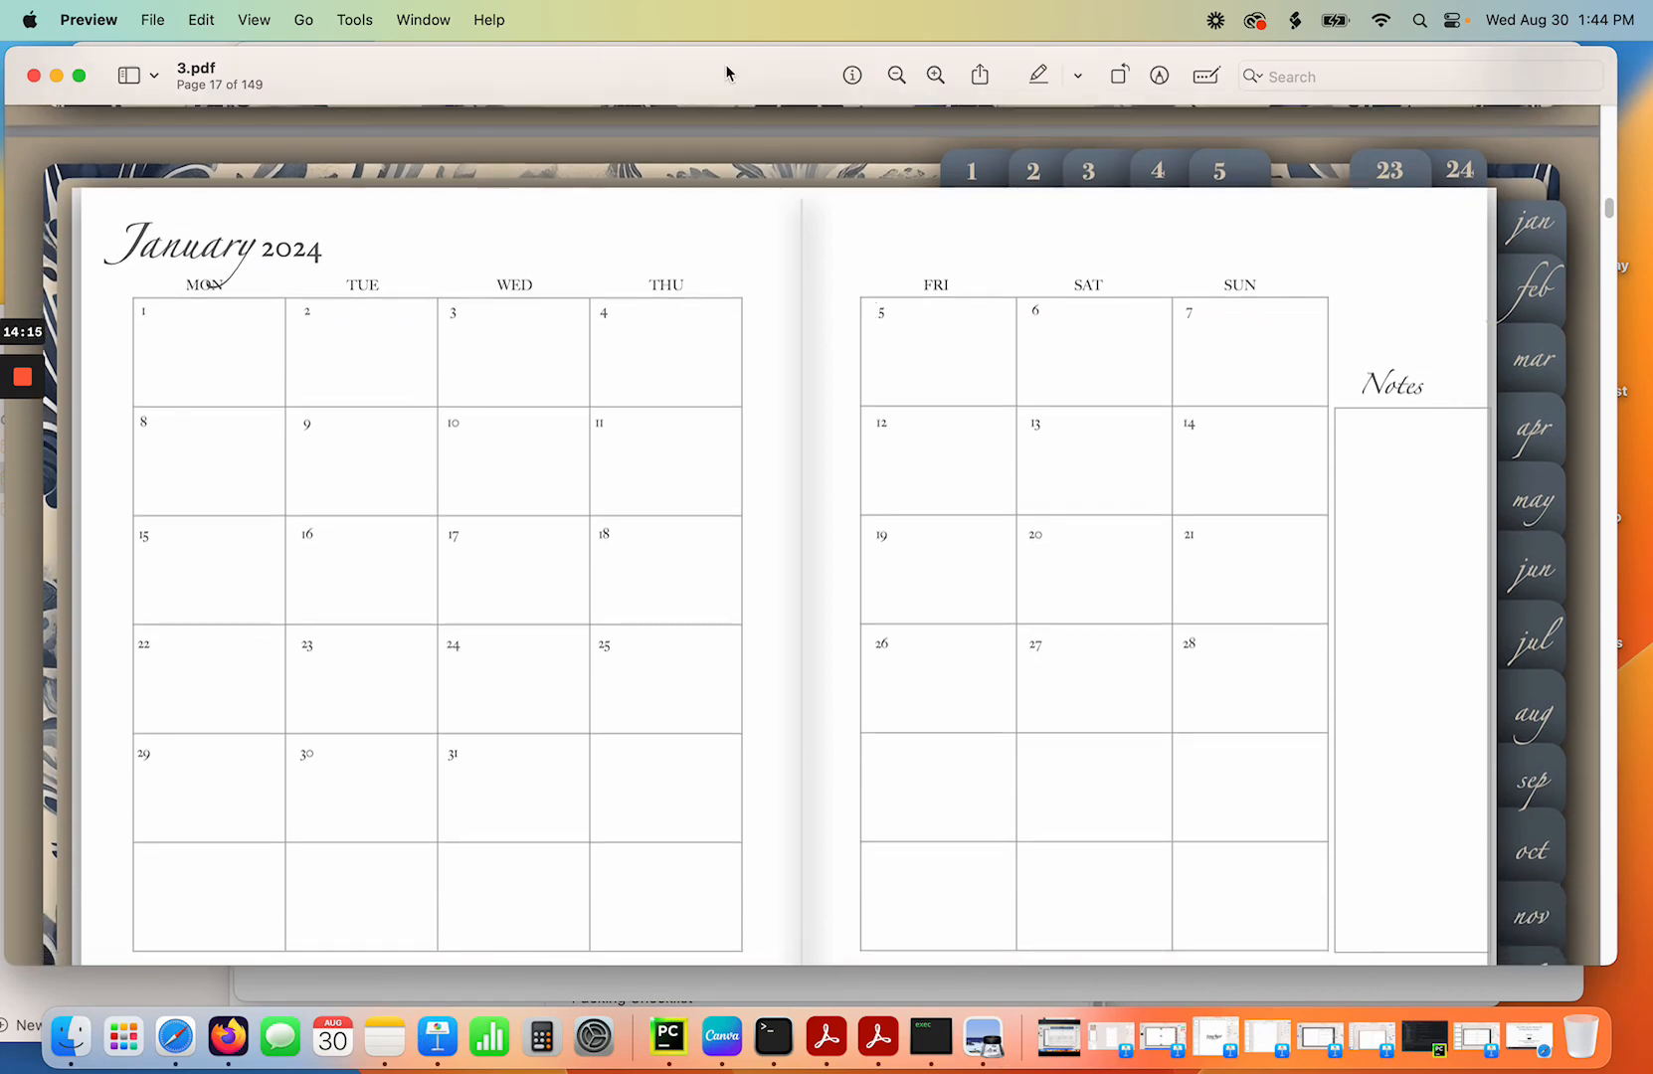
{"action": "left_click_drag", "start_coordinate": [725, 73], "coordinate": [734, 602]}
Switch back to PDF Linker and set the third batch row to pages 5 to 16 with monthlytabs23.csv as its page link file.
{"action": "left_click", "coordinate": [981, 104]}
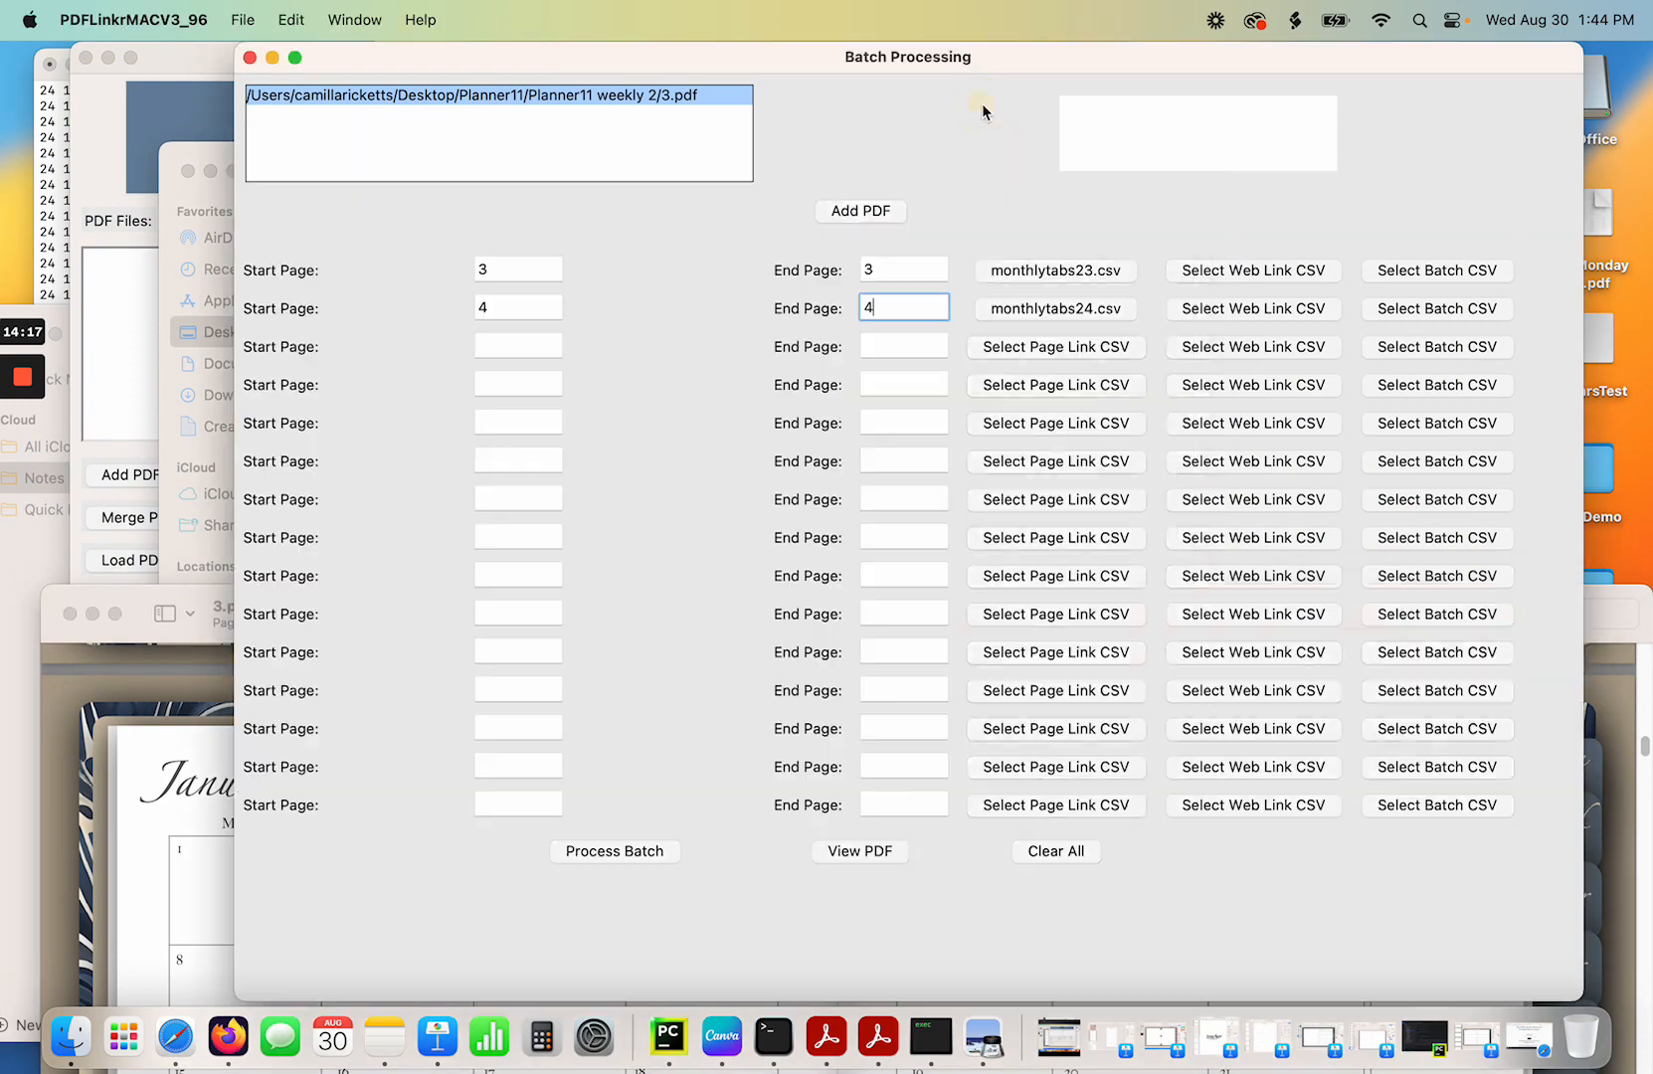
{"action": "left_click", "coordinate": [509, 348]}
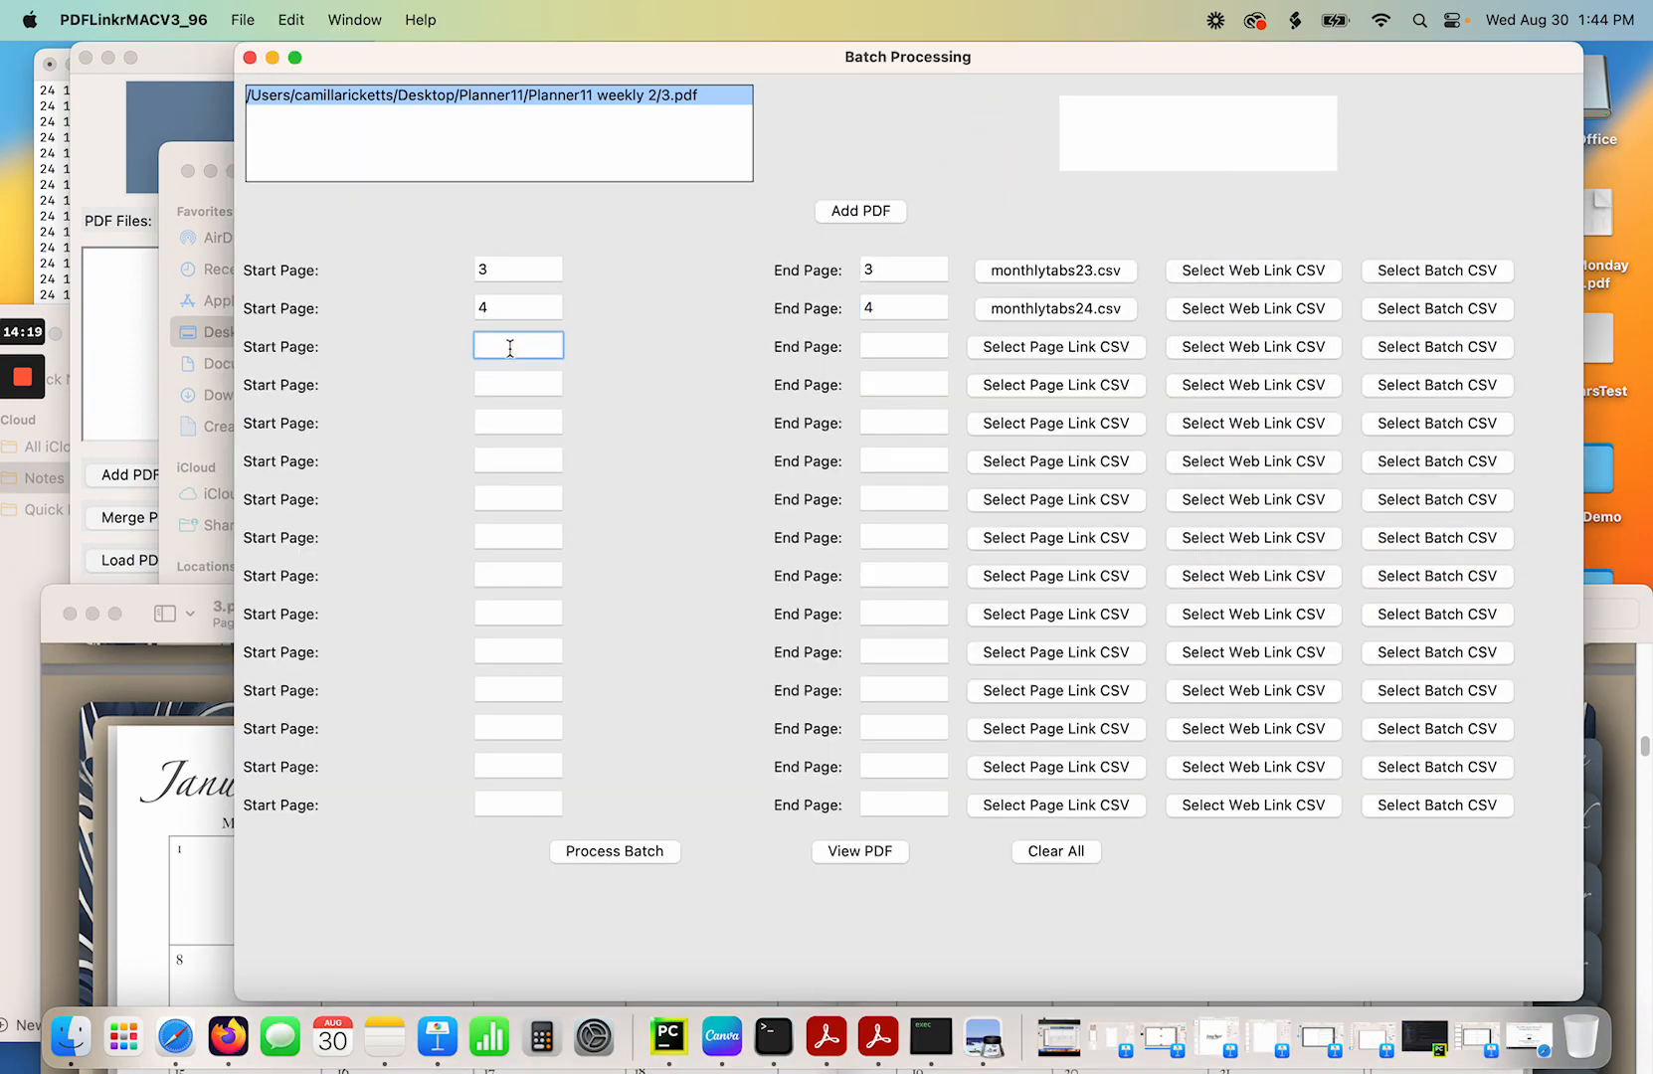
{"action": "type", "text": "5"}
{"action": "left_click", "coordinate": [891, 343]}
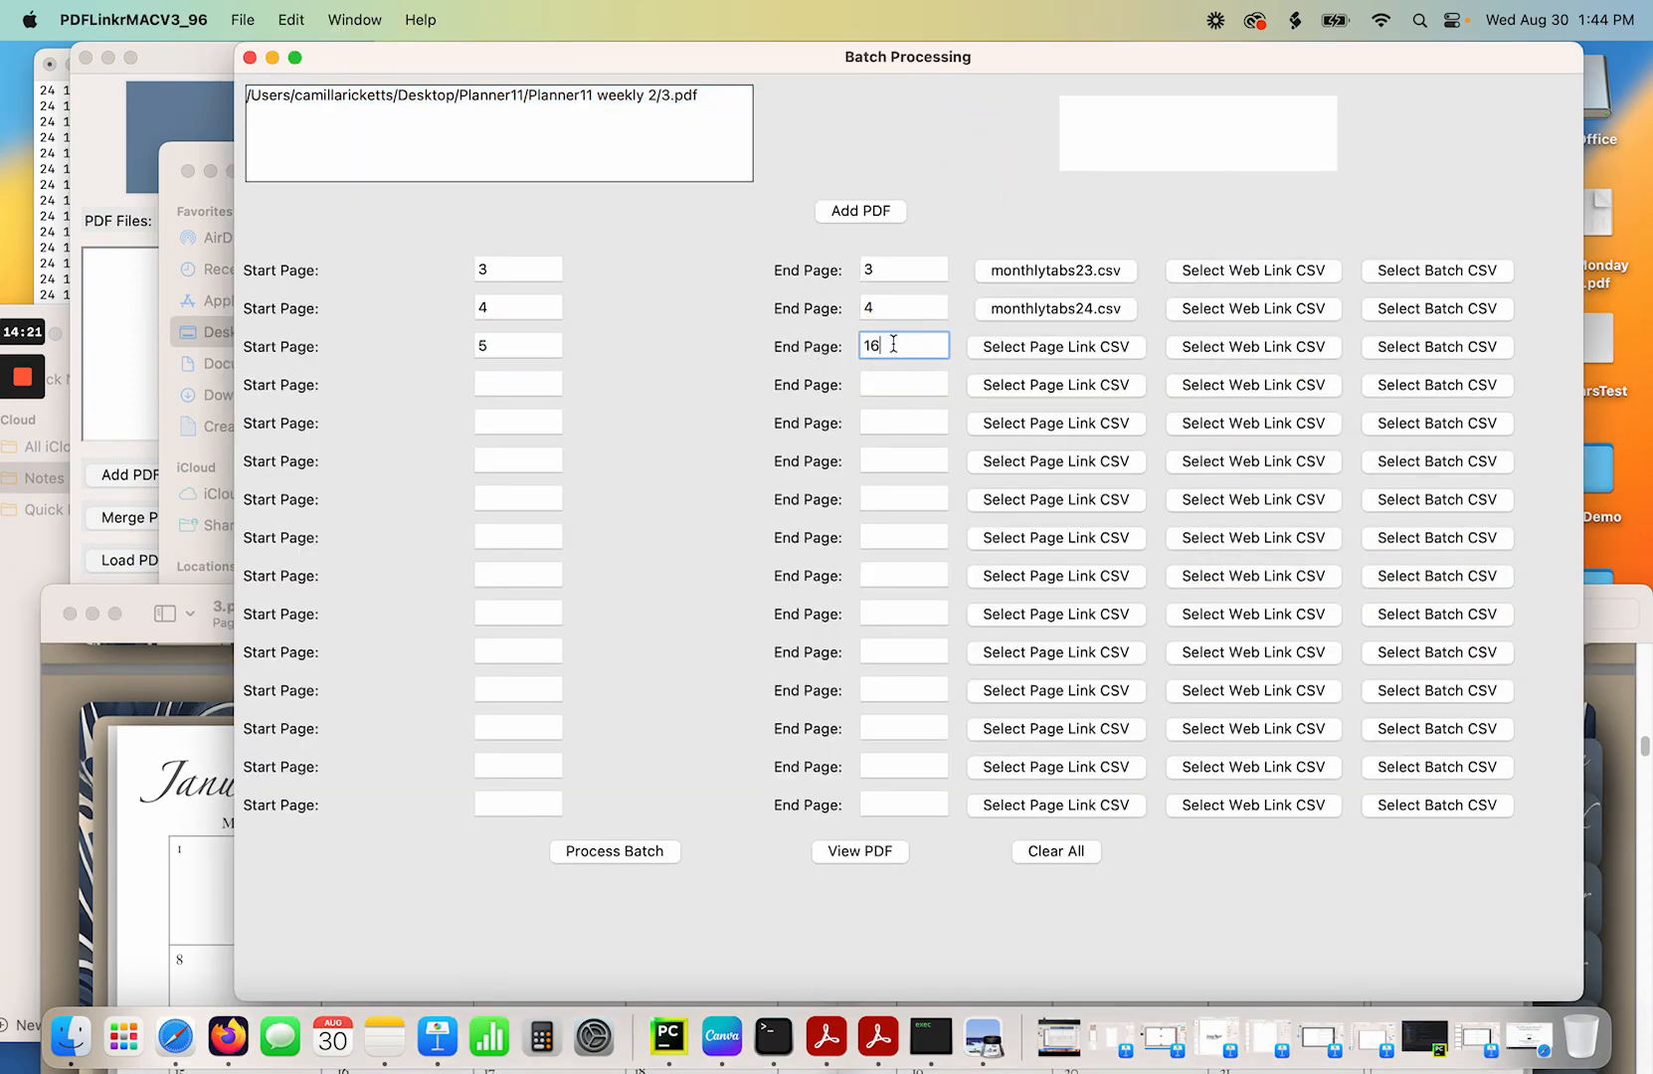
{"action": "left_click", "coordinate": [1090, 348]}
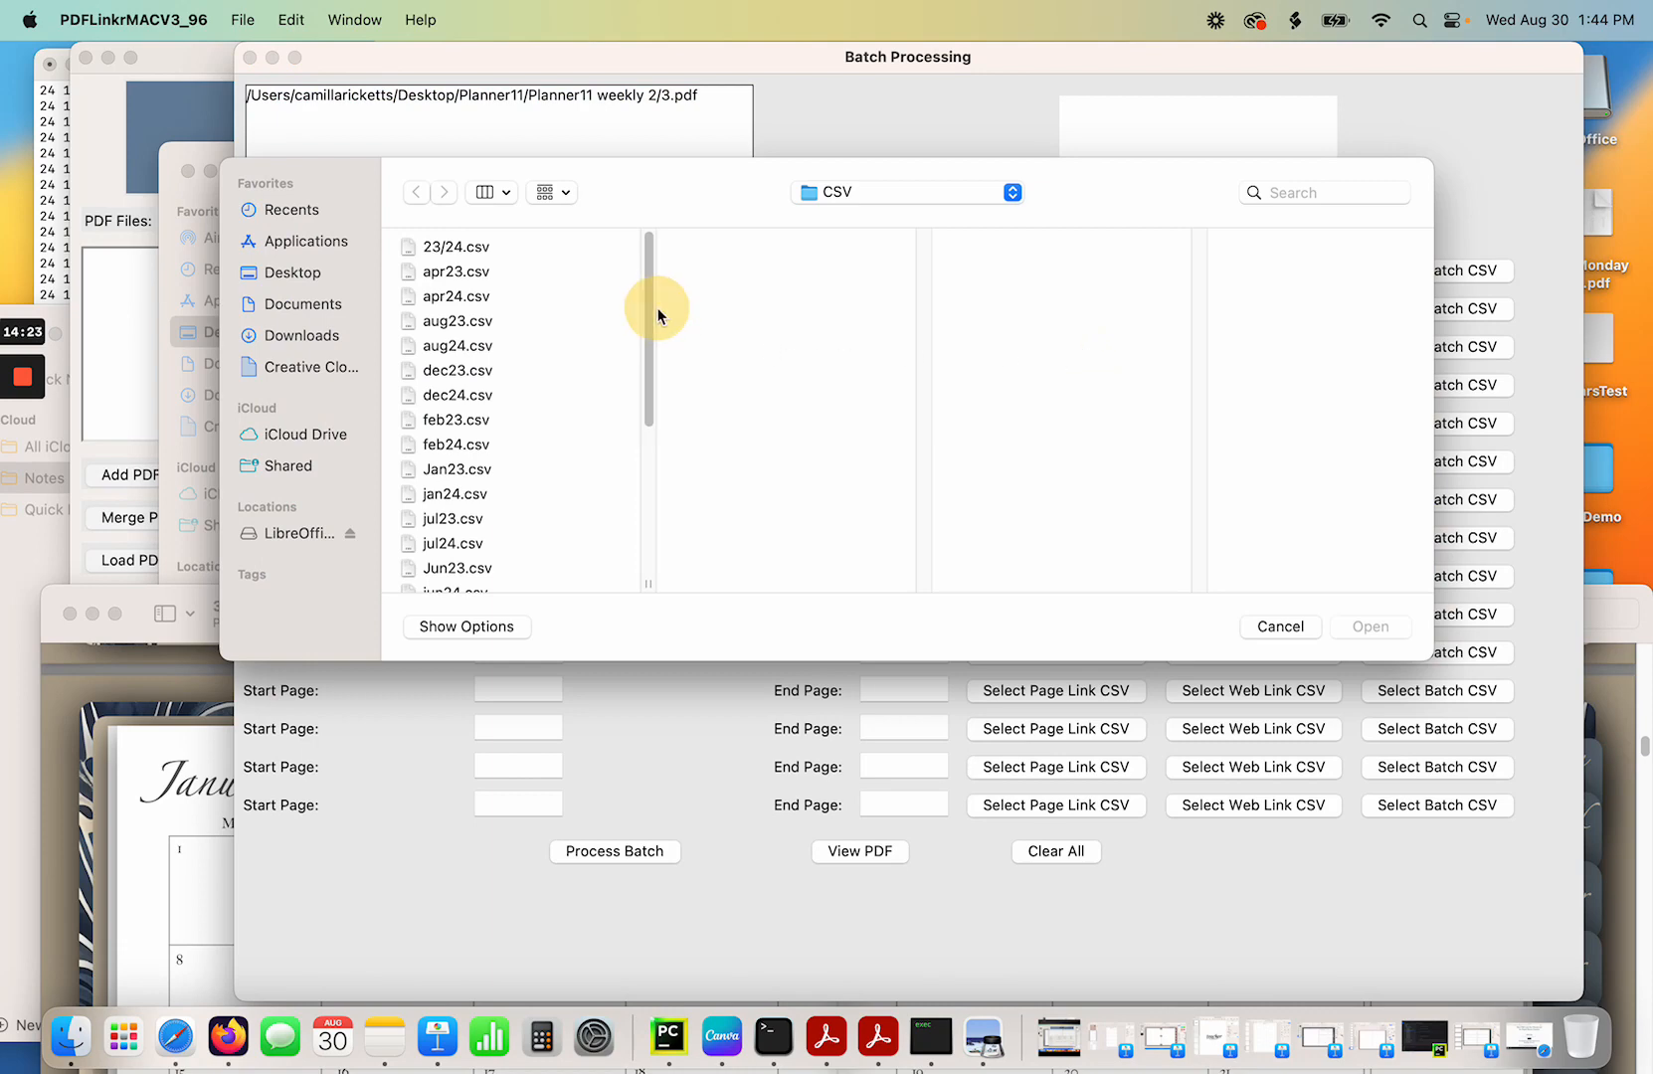
{"action": "left_click", "coordinate": [652, 483]}
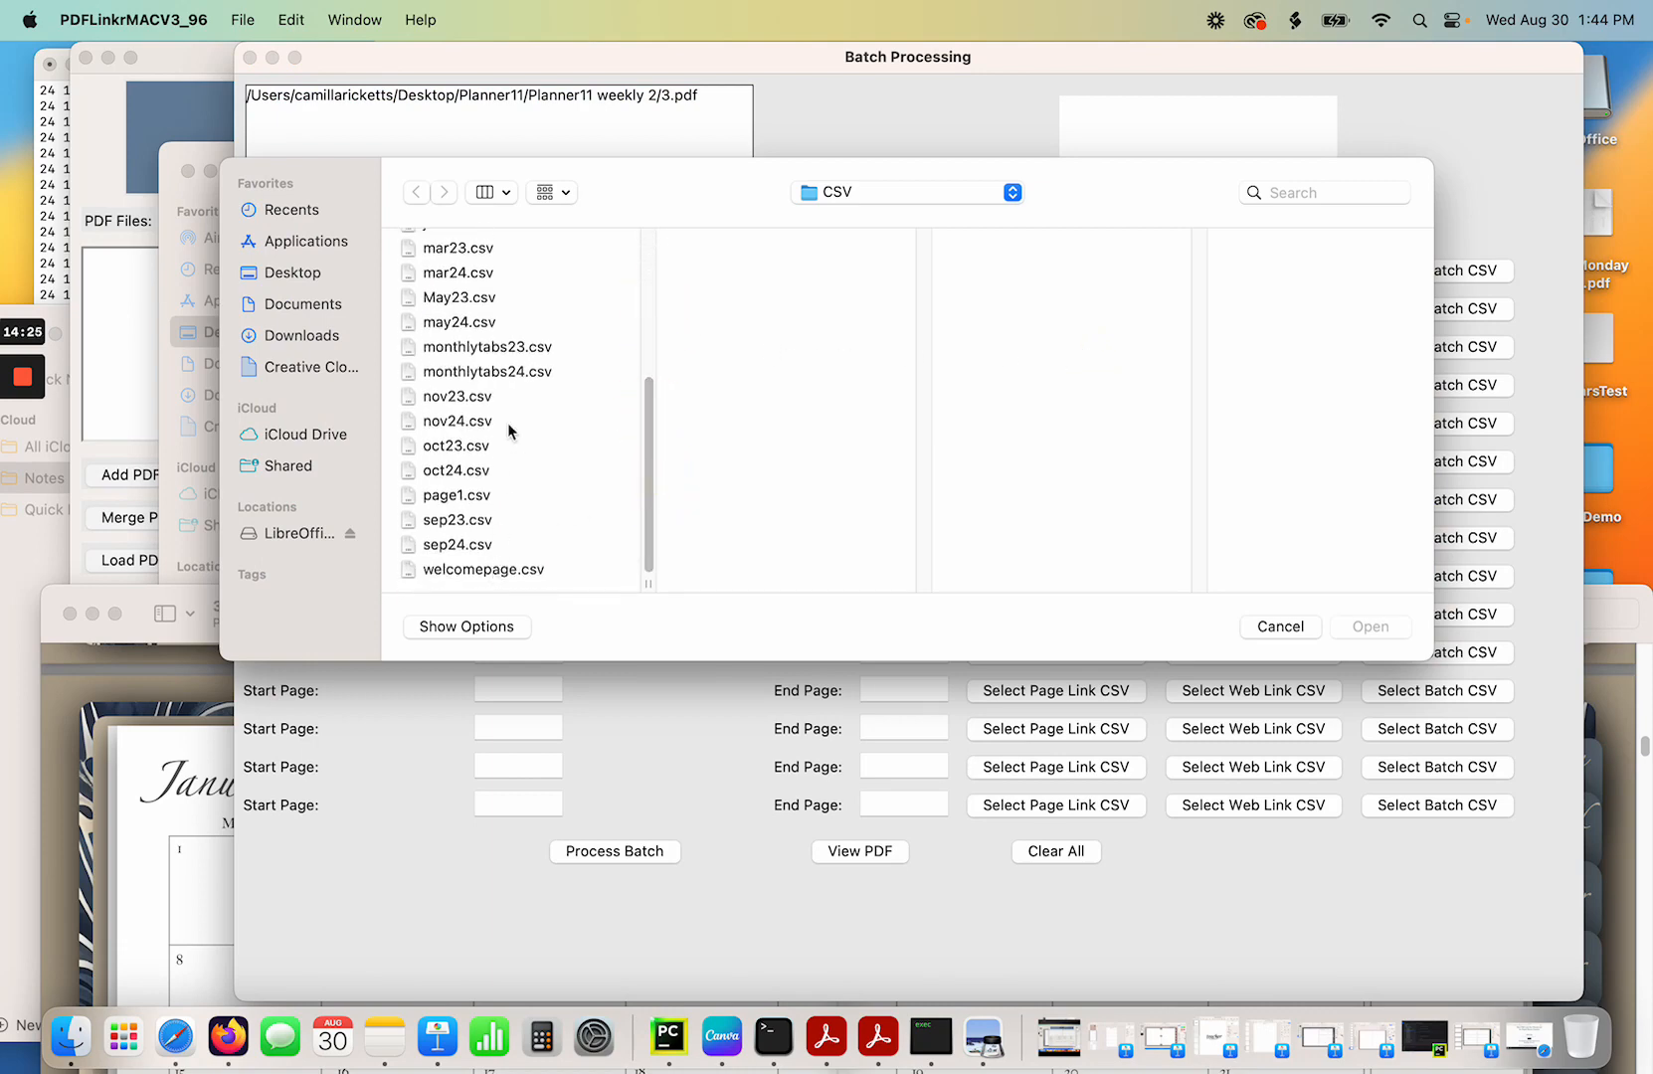
{"action": "double_click", "coordinate": [522, 346]}
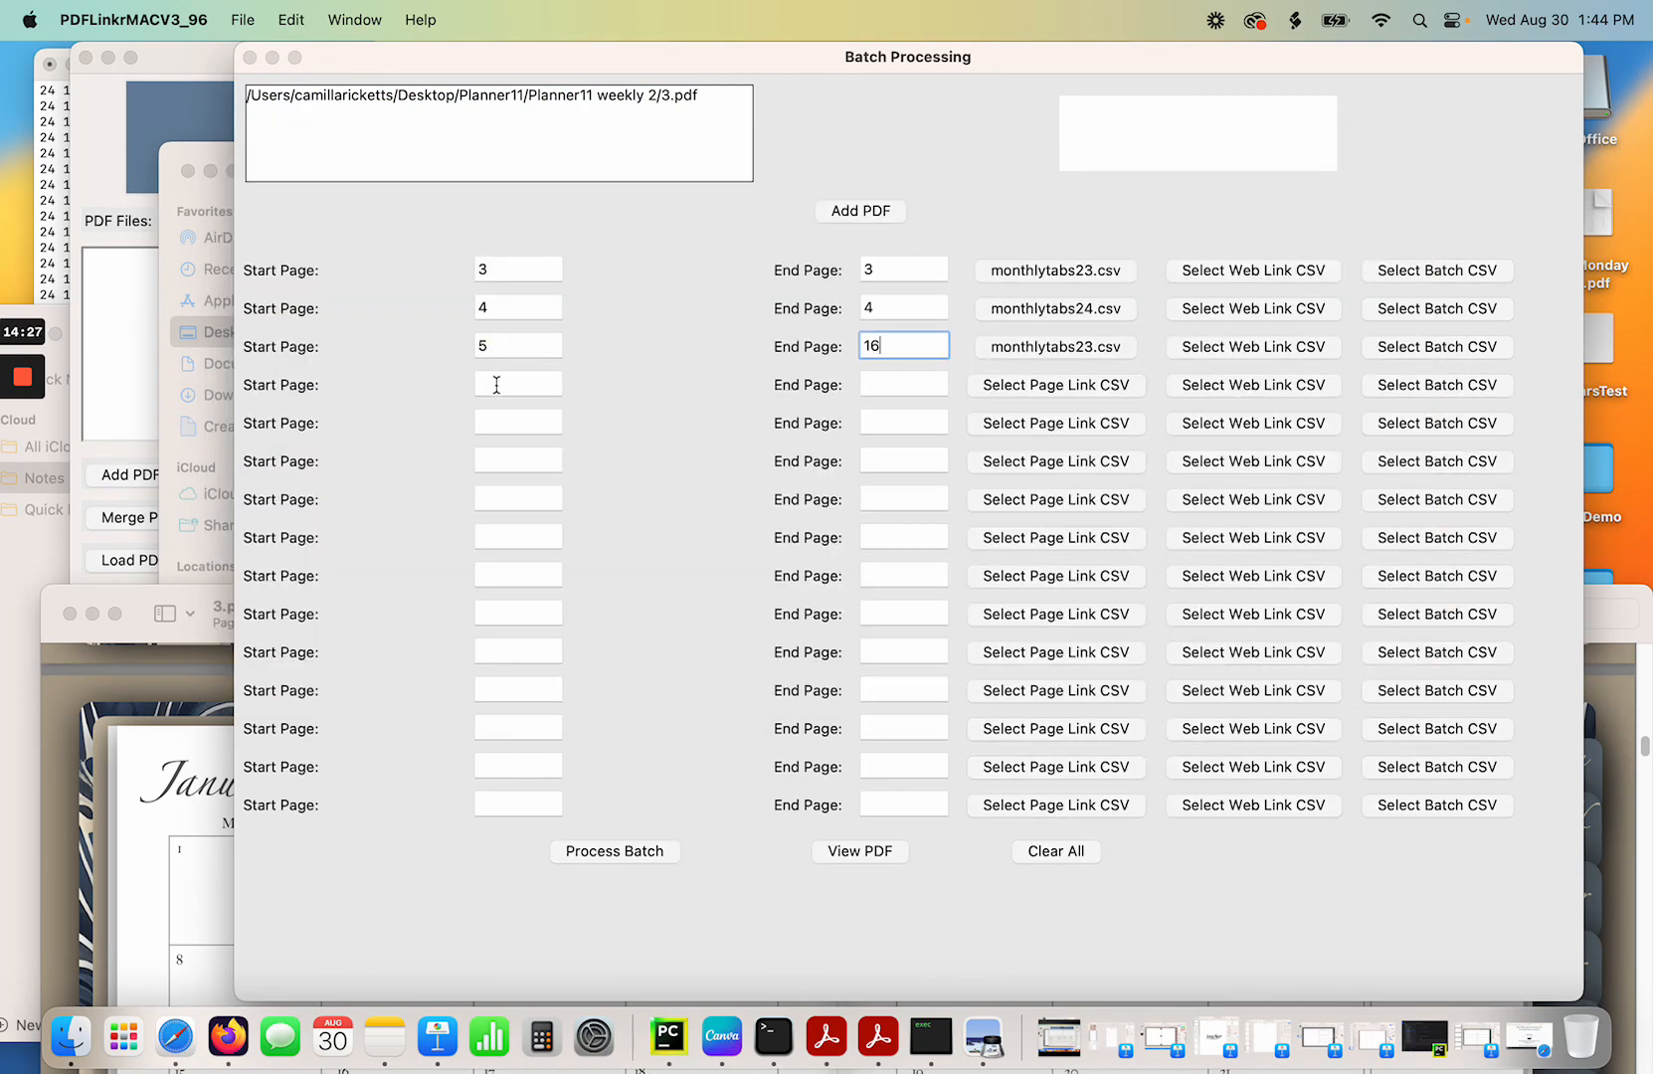
Set the fourth batch row's start page to 17, and switch to Preview to look for the last 2024 monthly page in 3.pdf.
{"action": "left_click", "coordinate": [496, 384]}
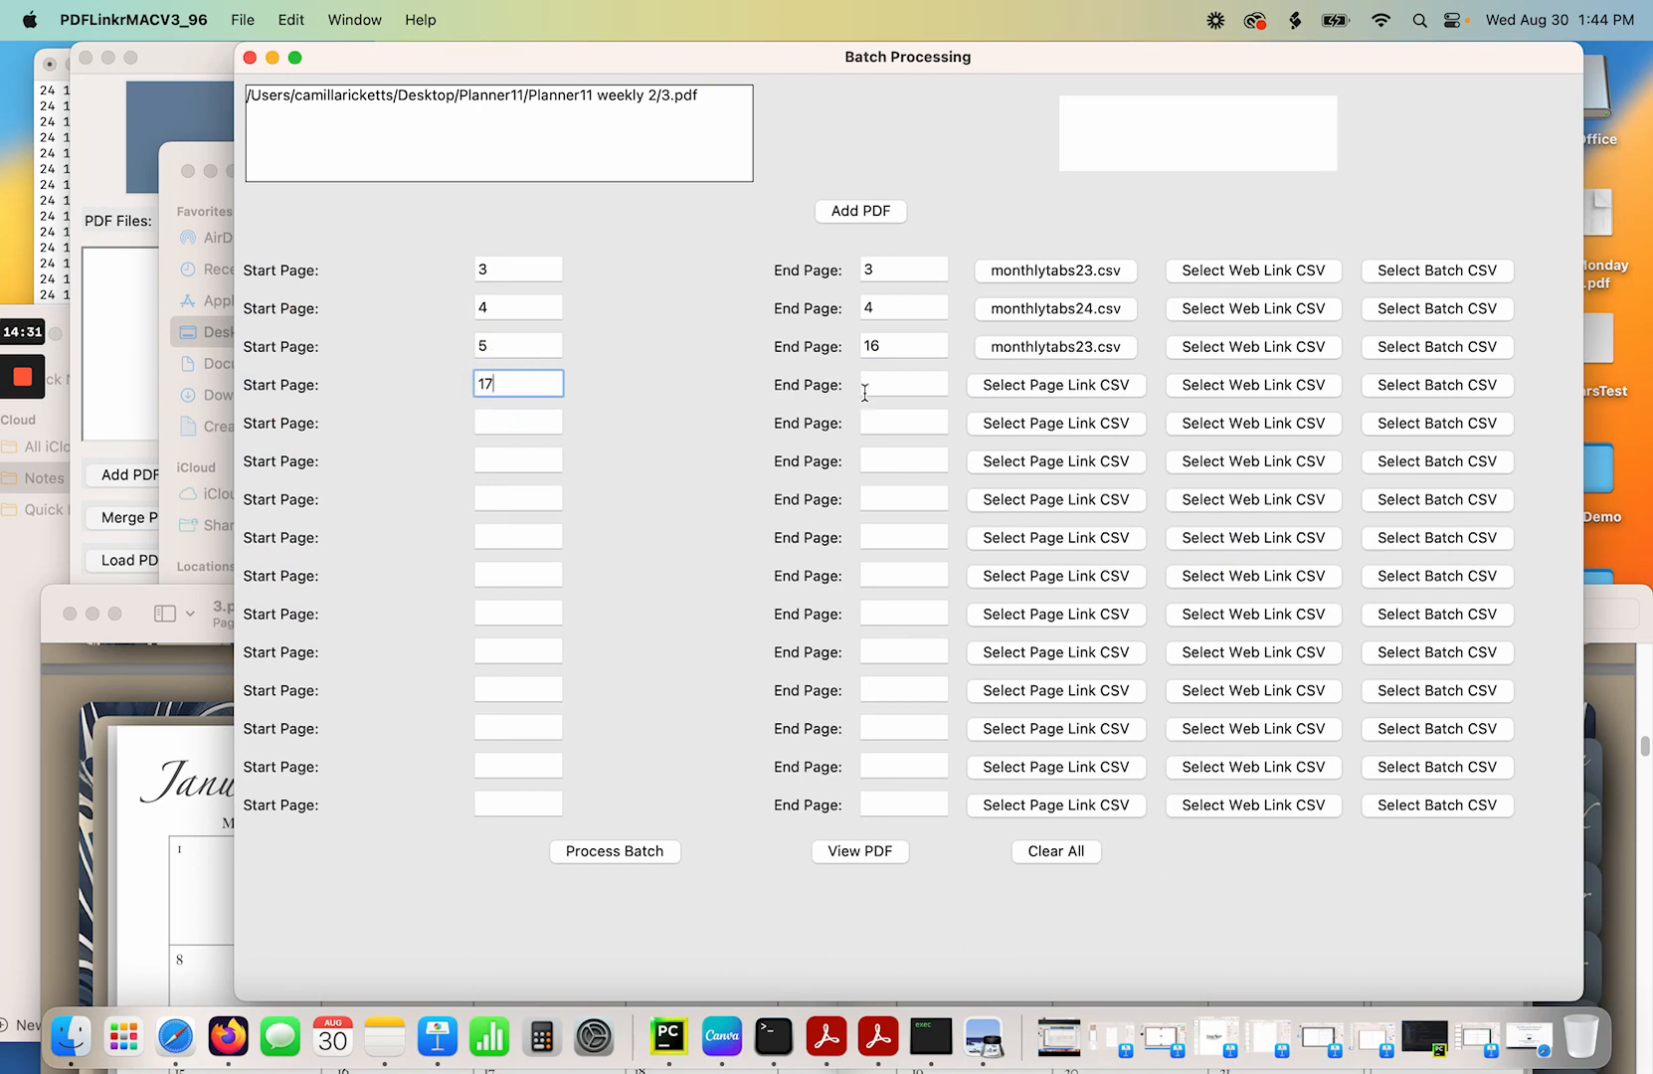
{"action": "left_click", "coordinate": [895, 383]}
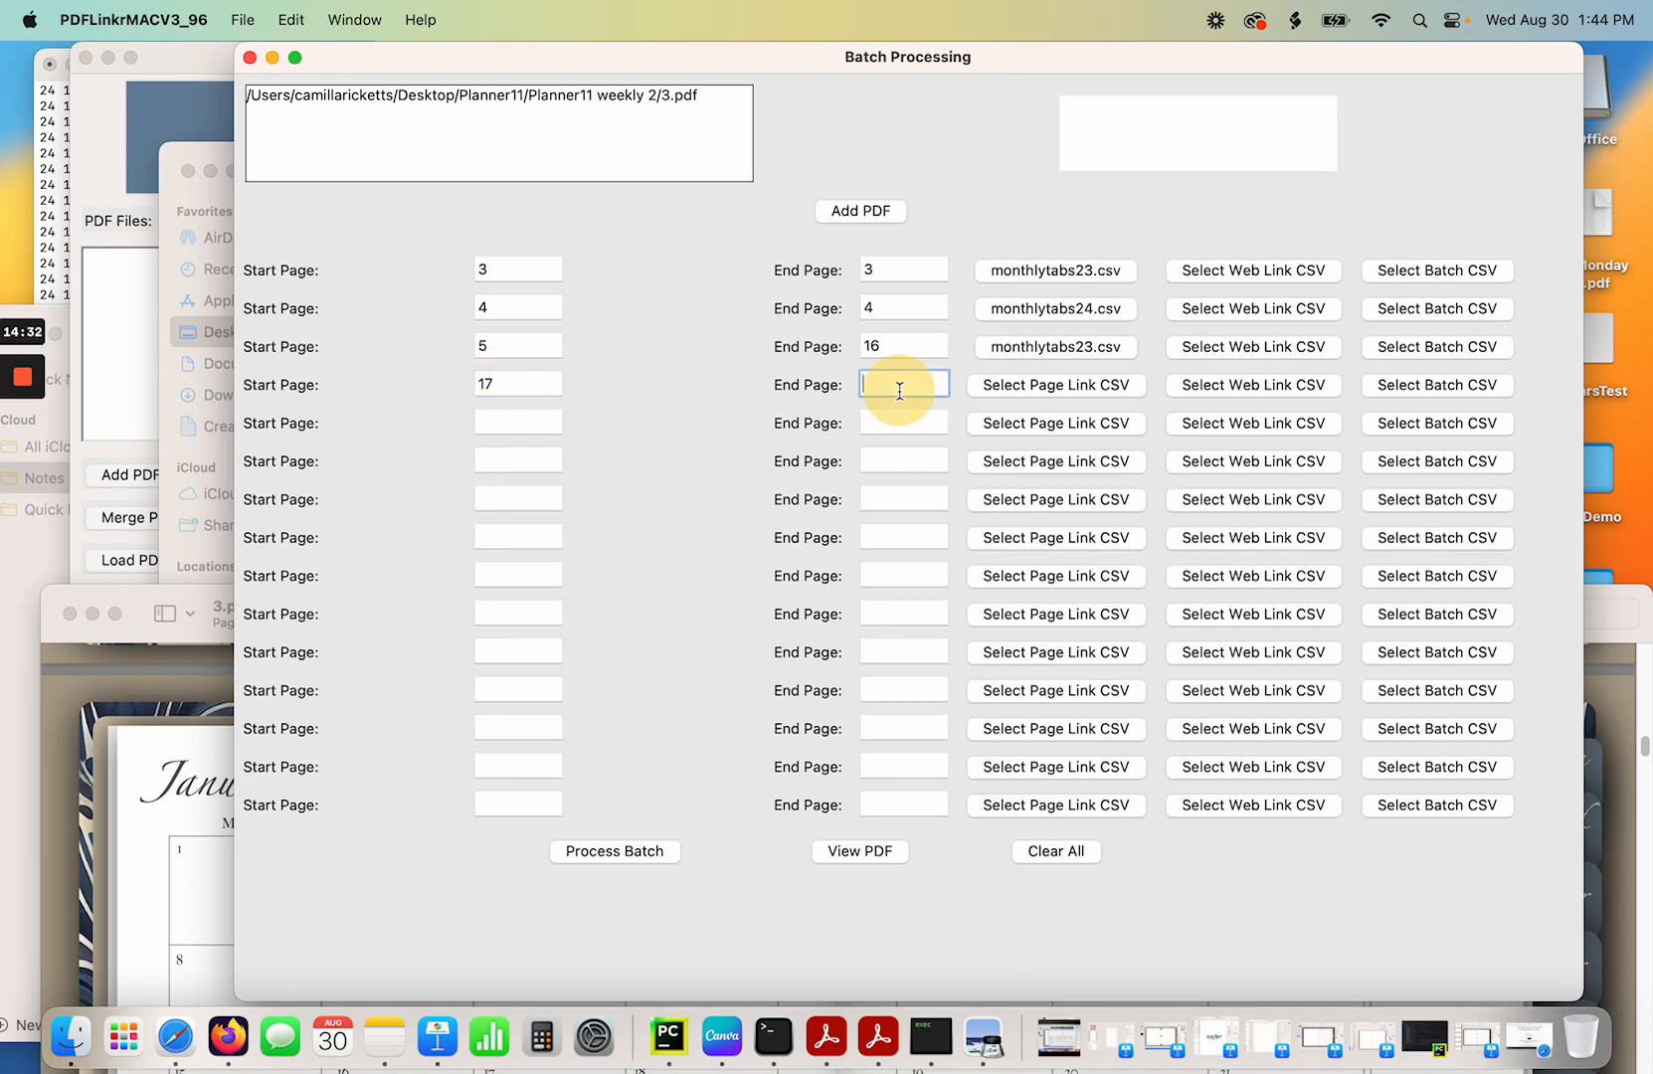
{"action": "left_click", "coordinate": [108, 596]}
{"action": "left_click_drag", "start_coordinate": [490, 614], "coordinate": [450, 140]}
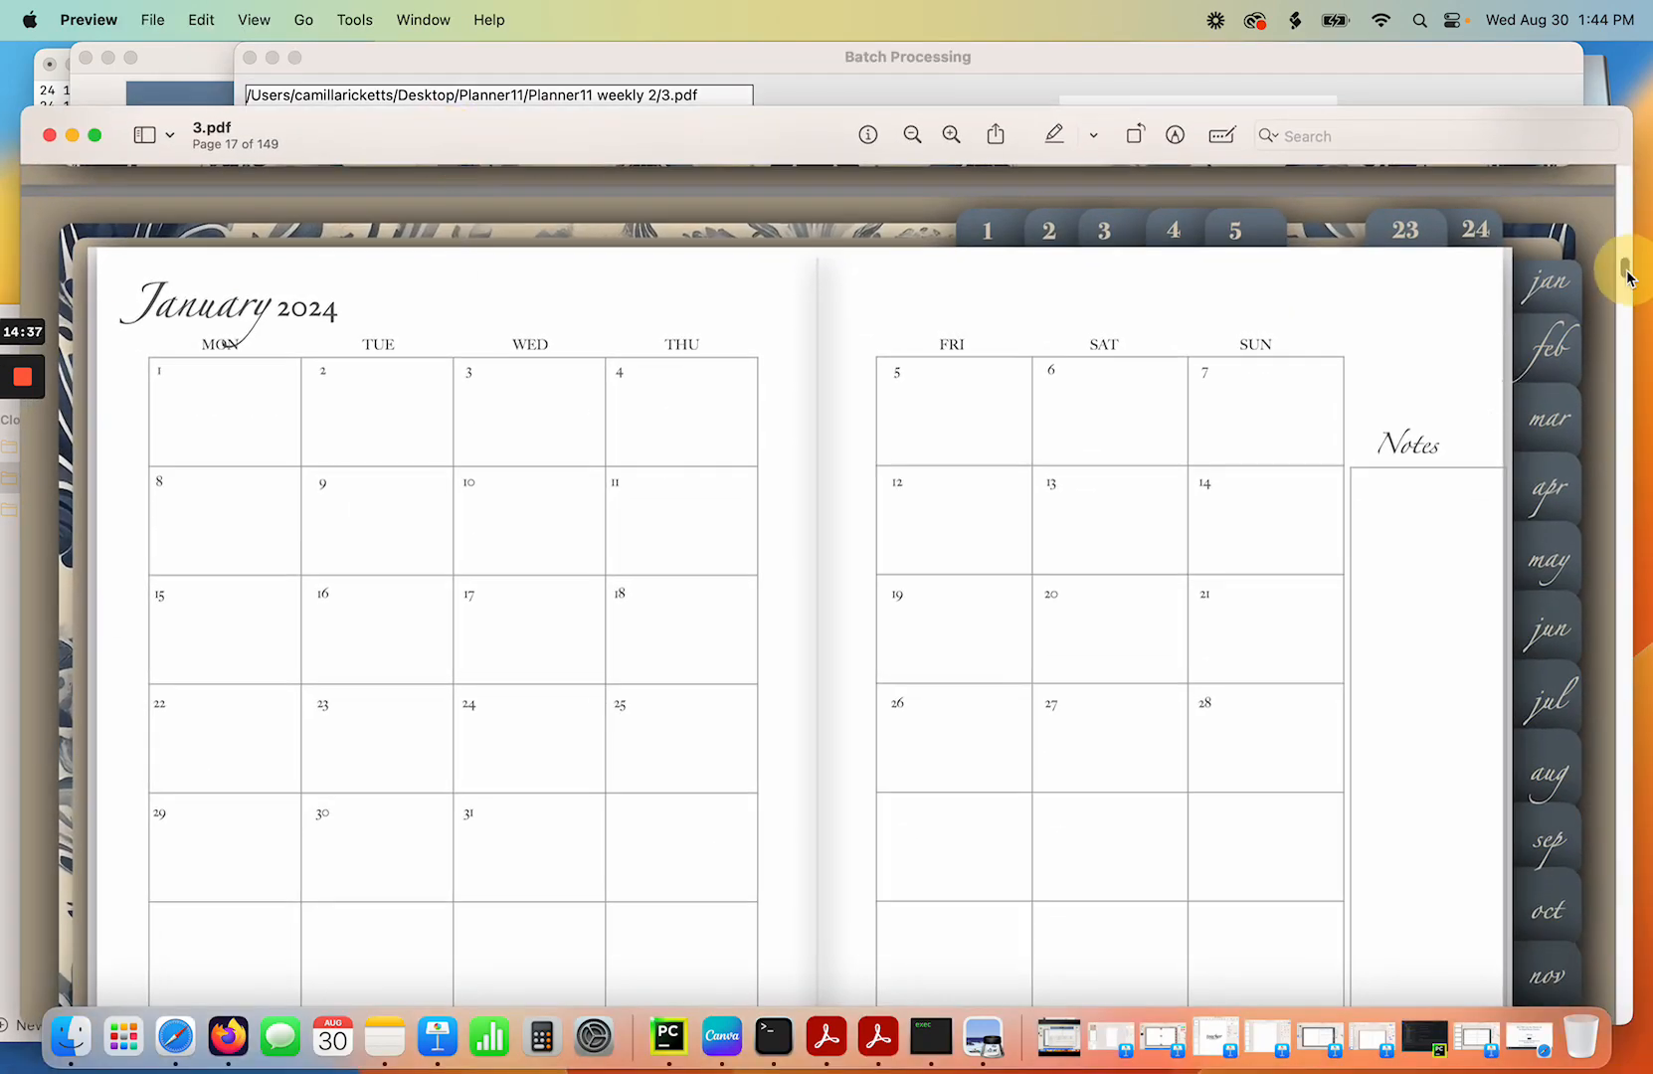
{"action": "left_click_drag", "start_coordinate": [1627, 270], "coordinate": [1640, 340]}
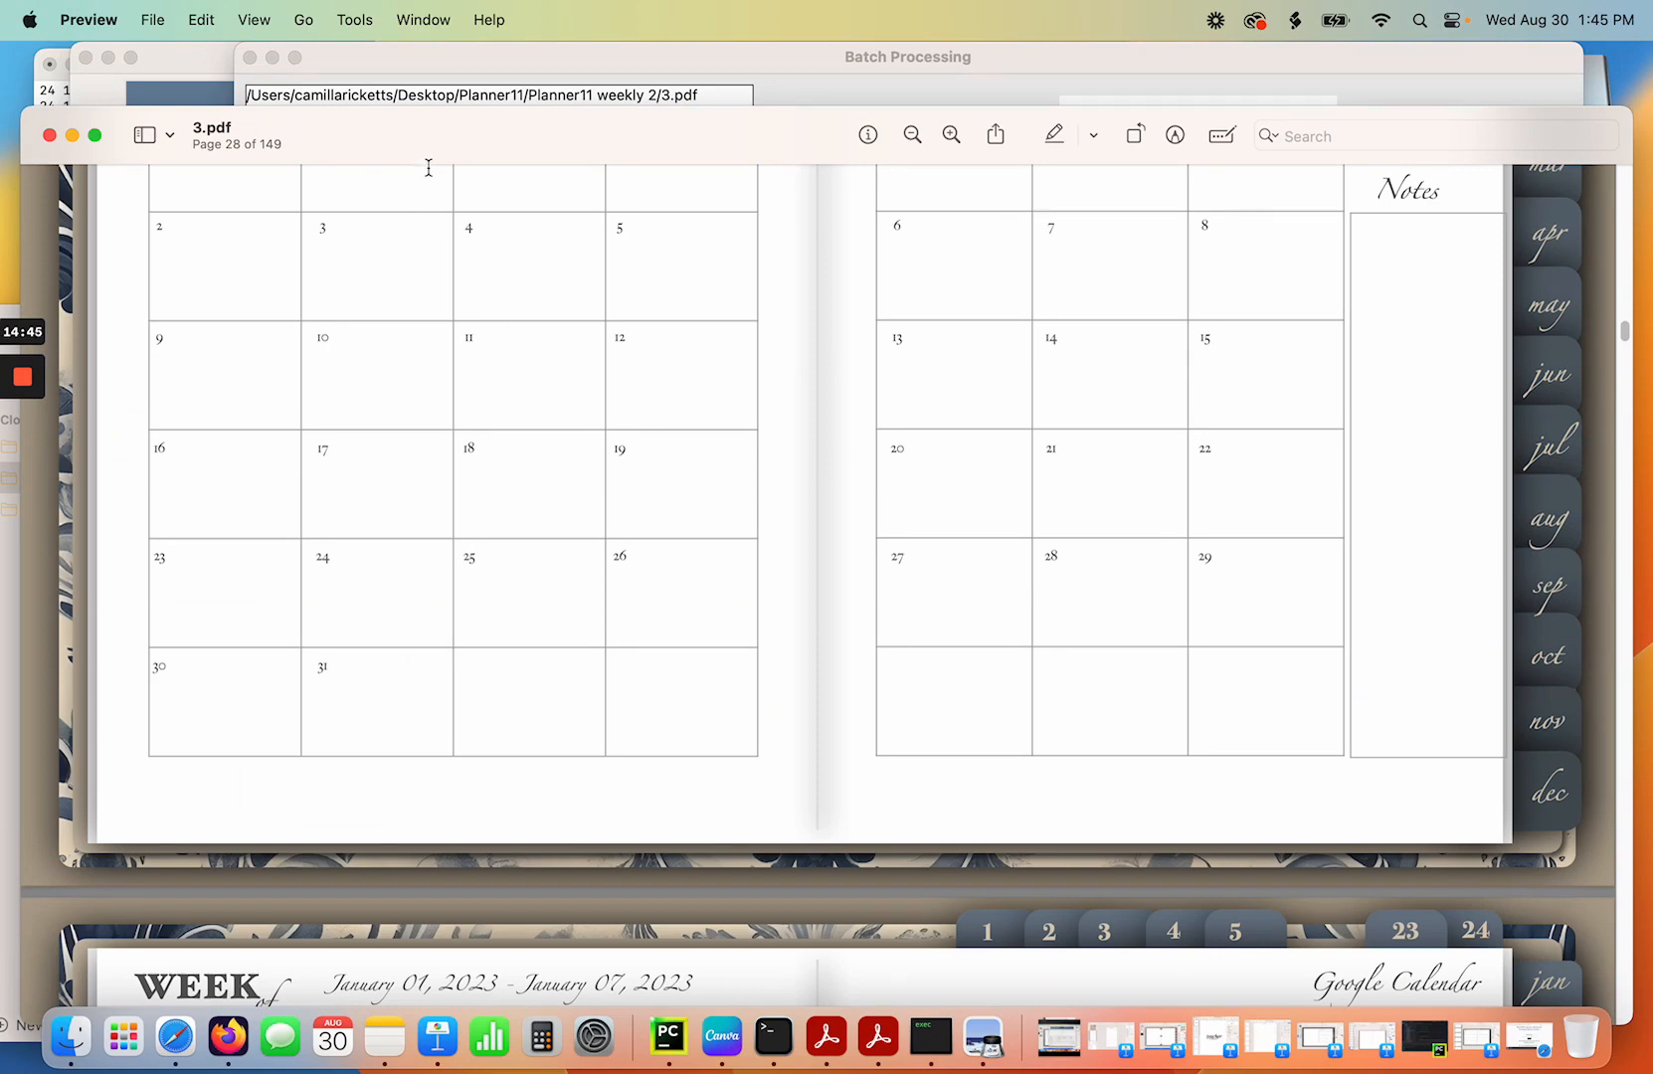
Set the end page of the row starting at page 17 to 28 and assign it monthlytabs24.csv as page link CSV.
{"action": "left_click_drag", "start_coordinate": [437, 161], "coordinate": [423, 647]}
{"action": "left_click", "coordinate": [887, 383]}
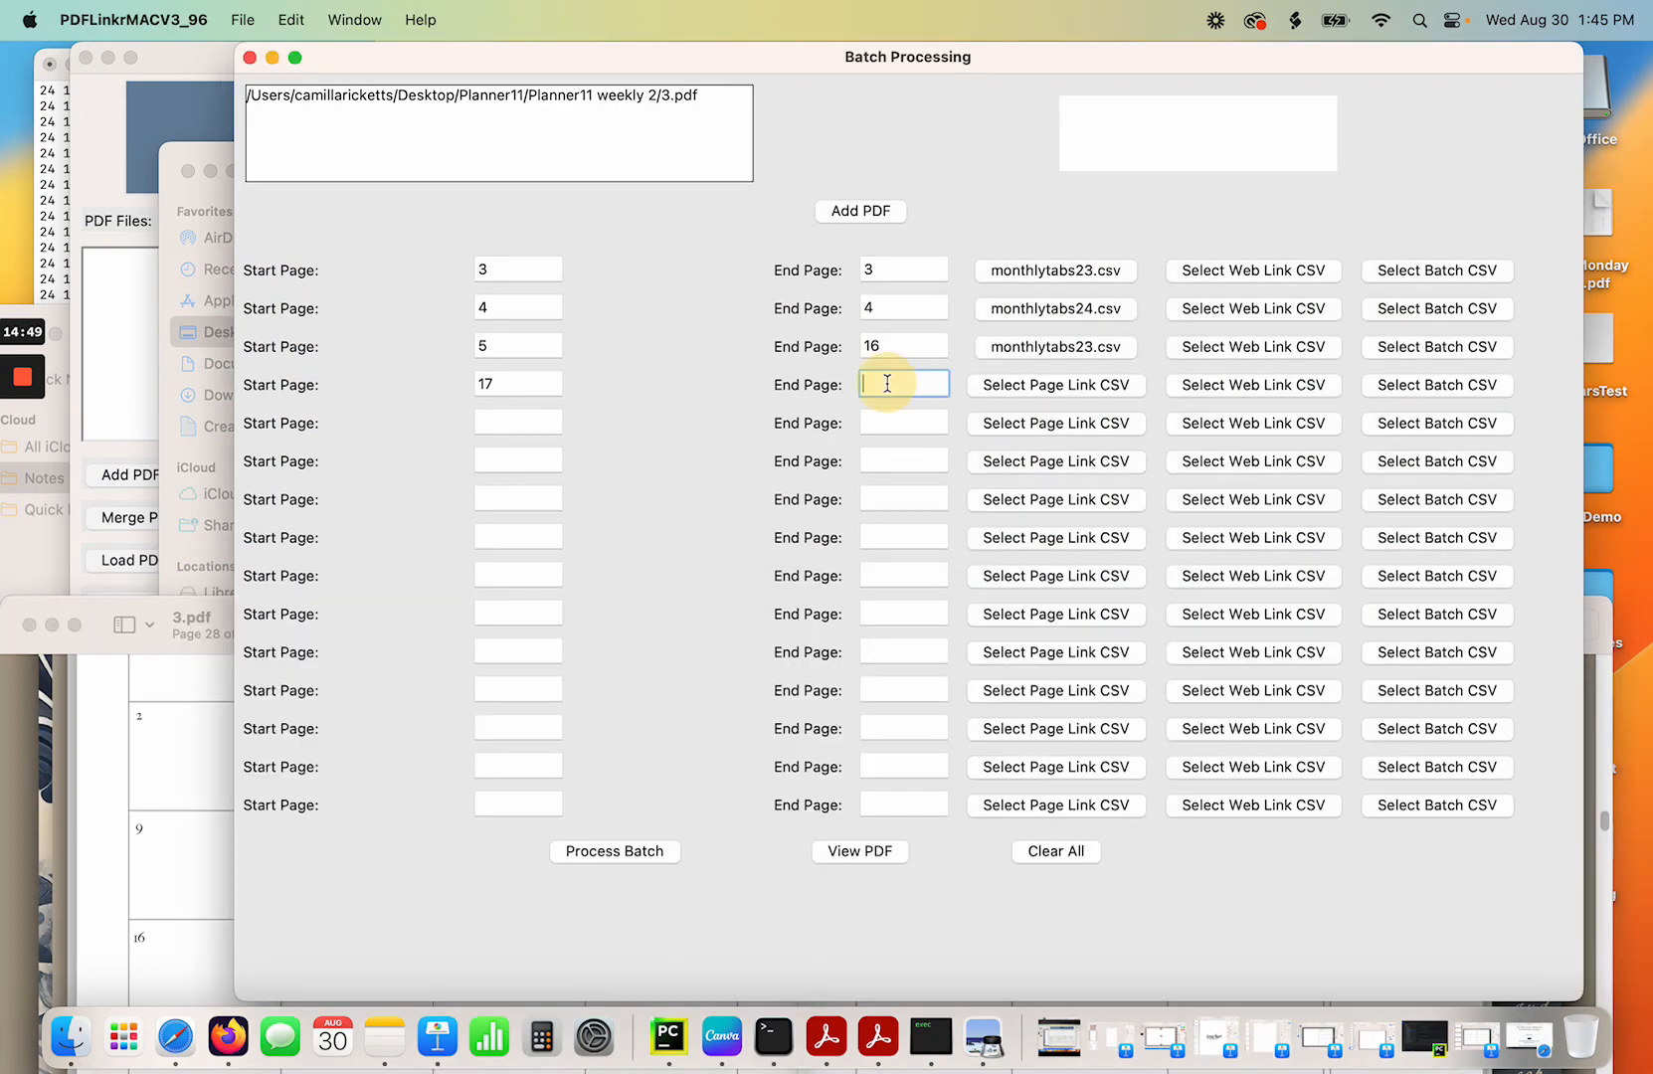
{"action": "type", "text": "28"}
{"action": "left_click", "coordinate": [1004, 383]}
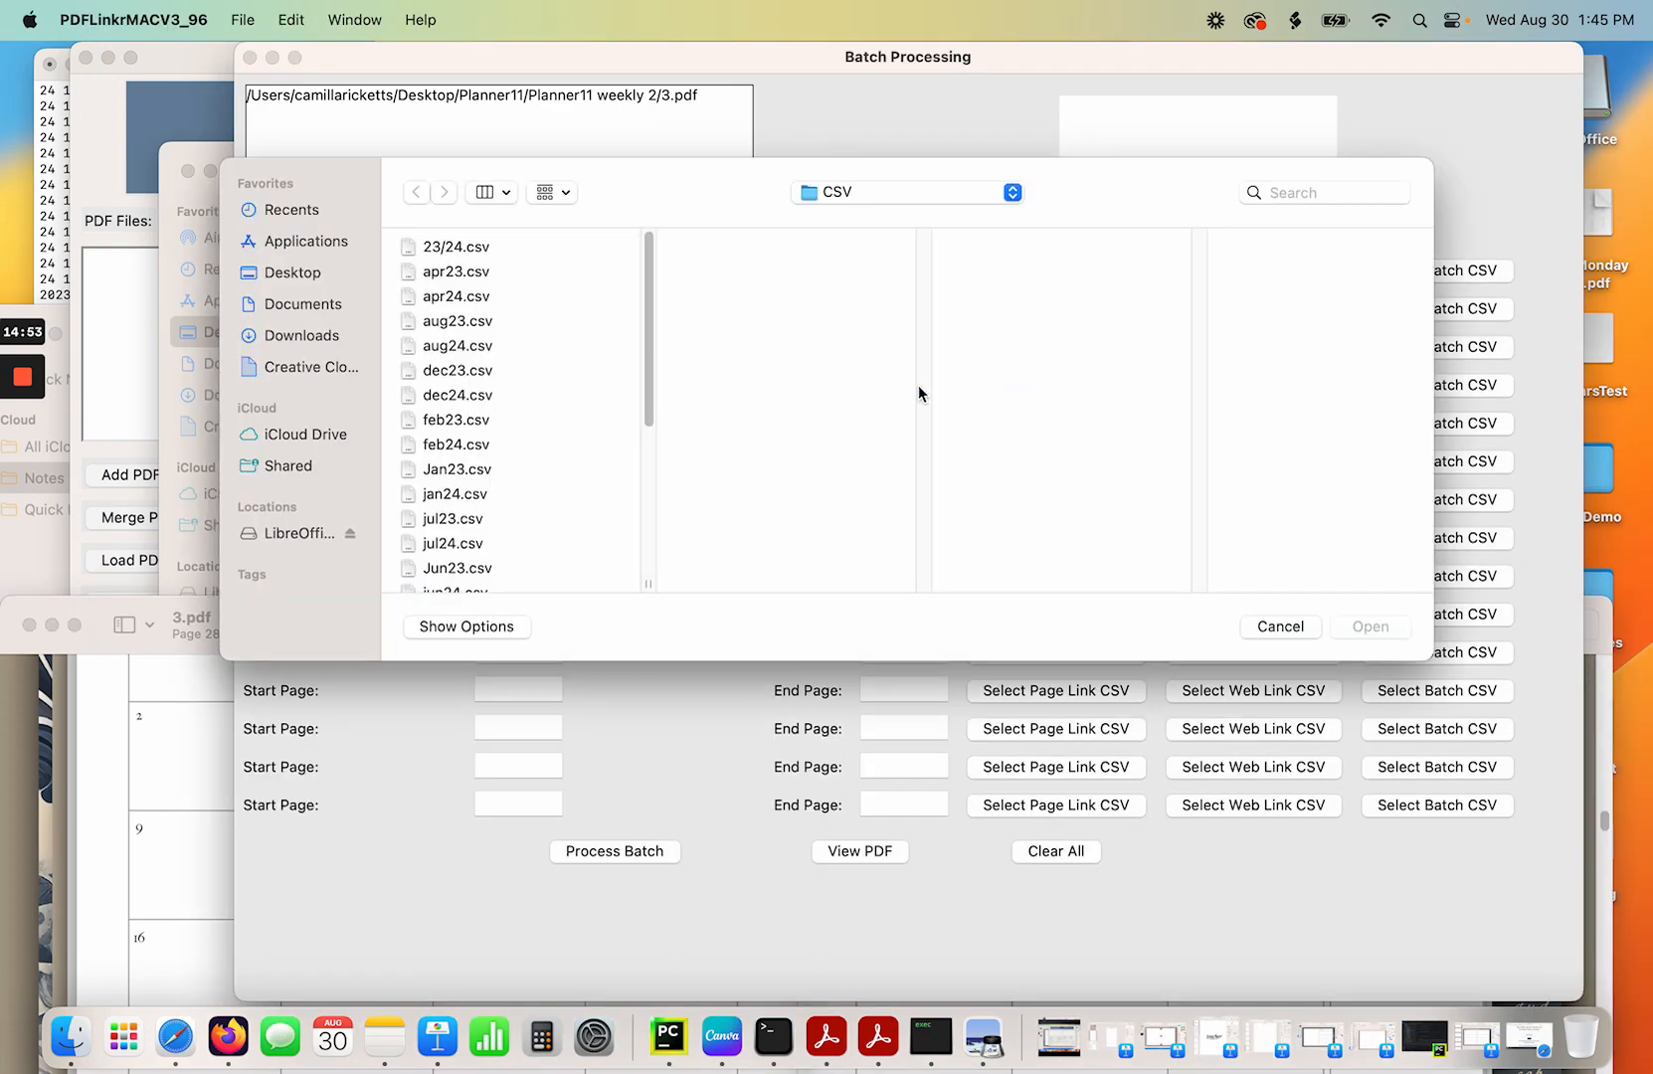
{"action": "left_click_drag", "start_coordinate": [652, 365], "coordinate": [681, 574]}
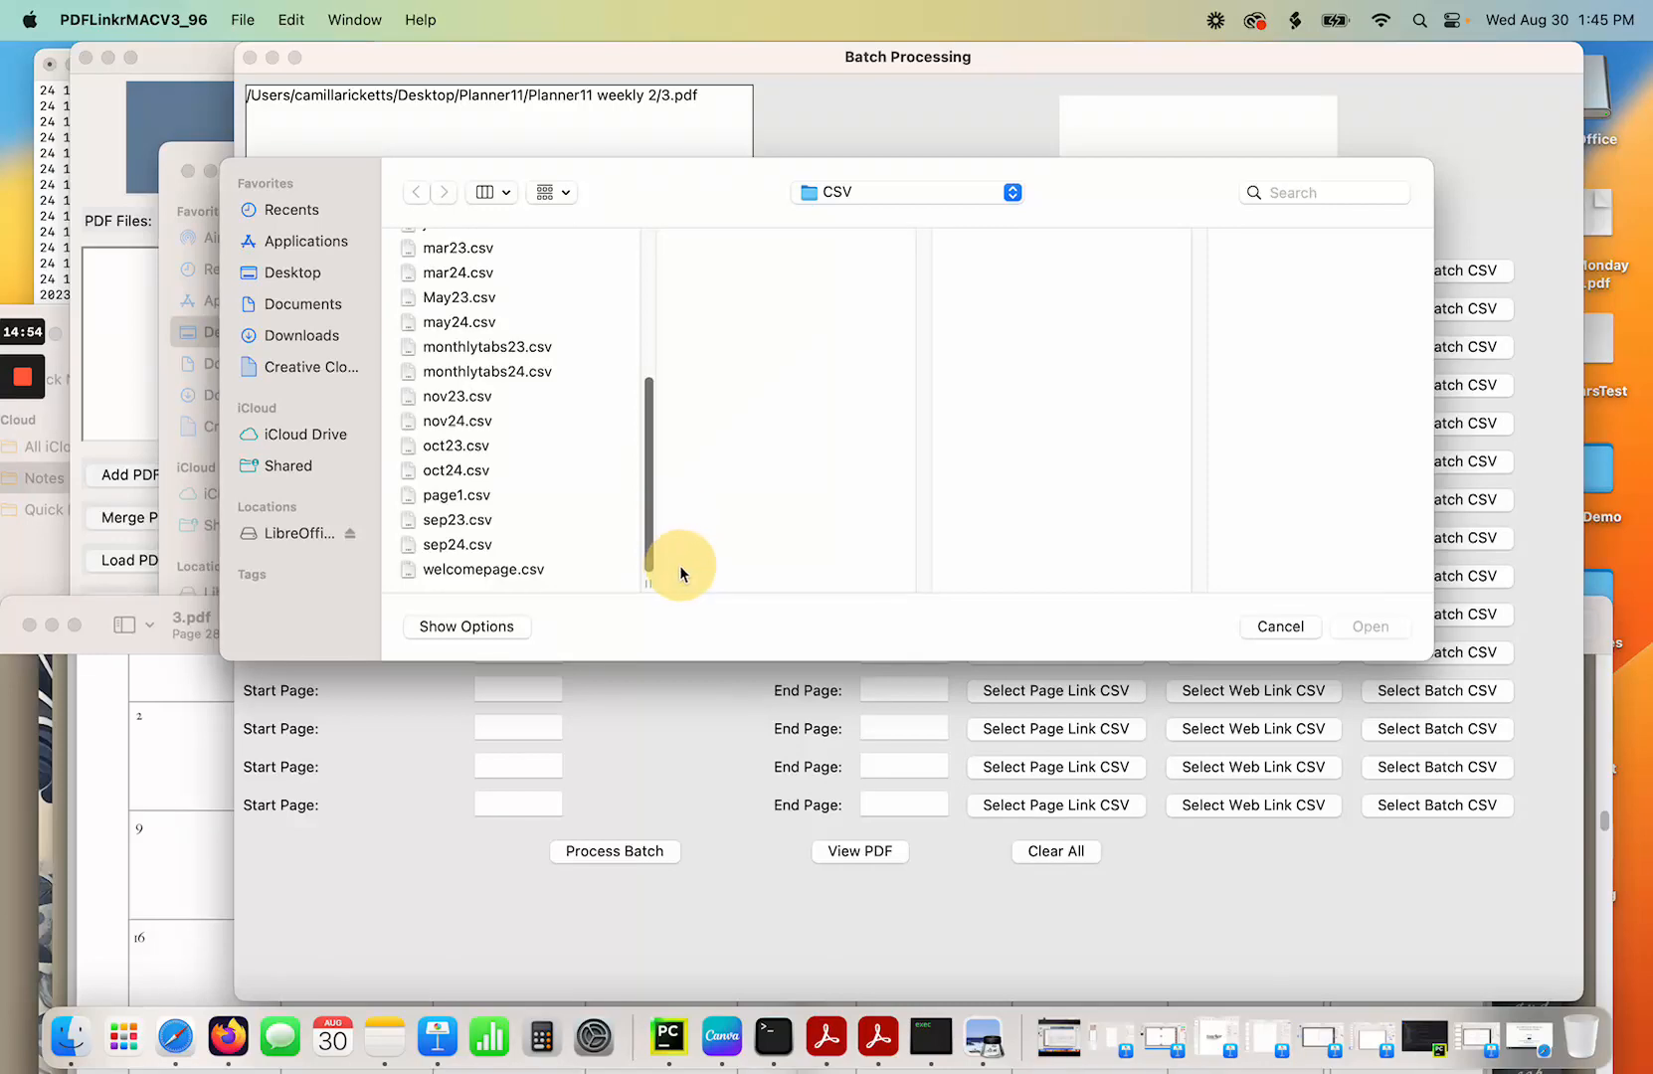
{"action": "left_click", "coordinate": [500, 374]}
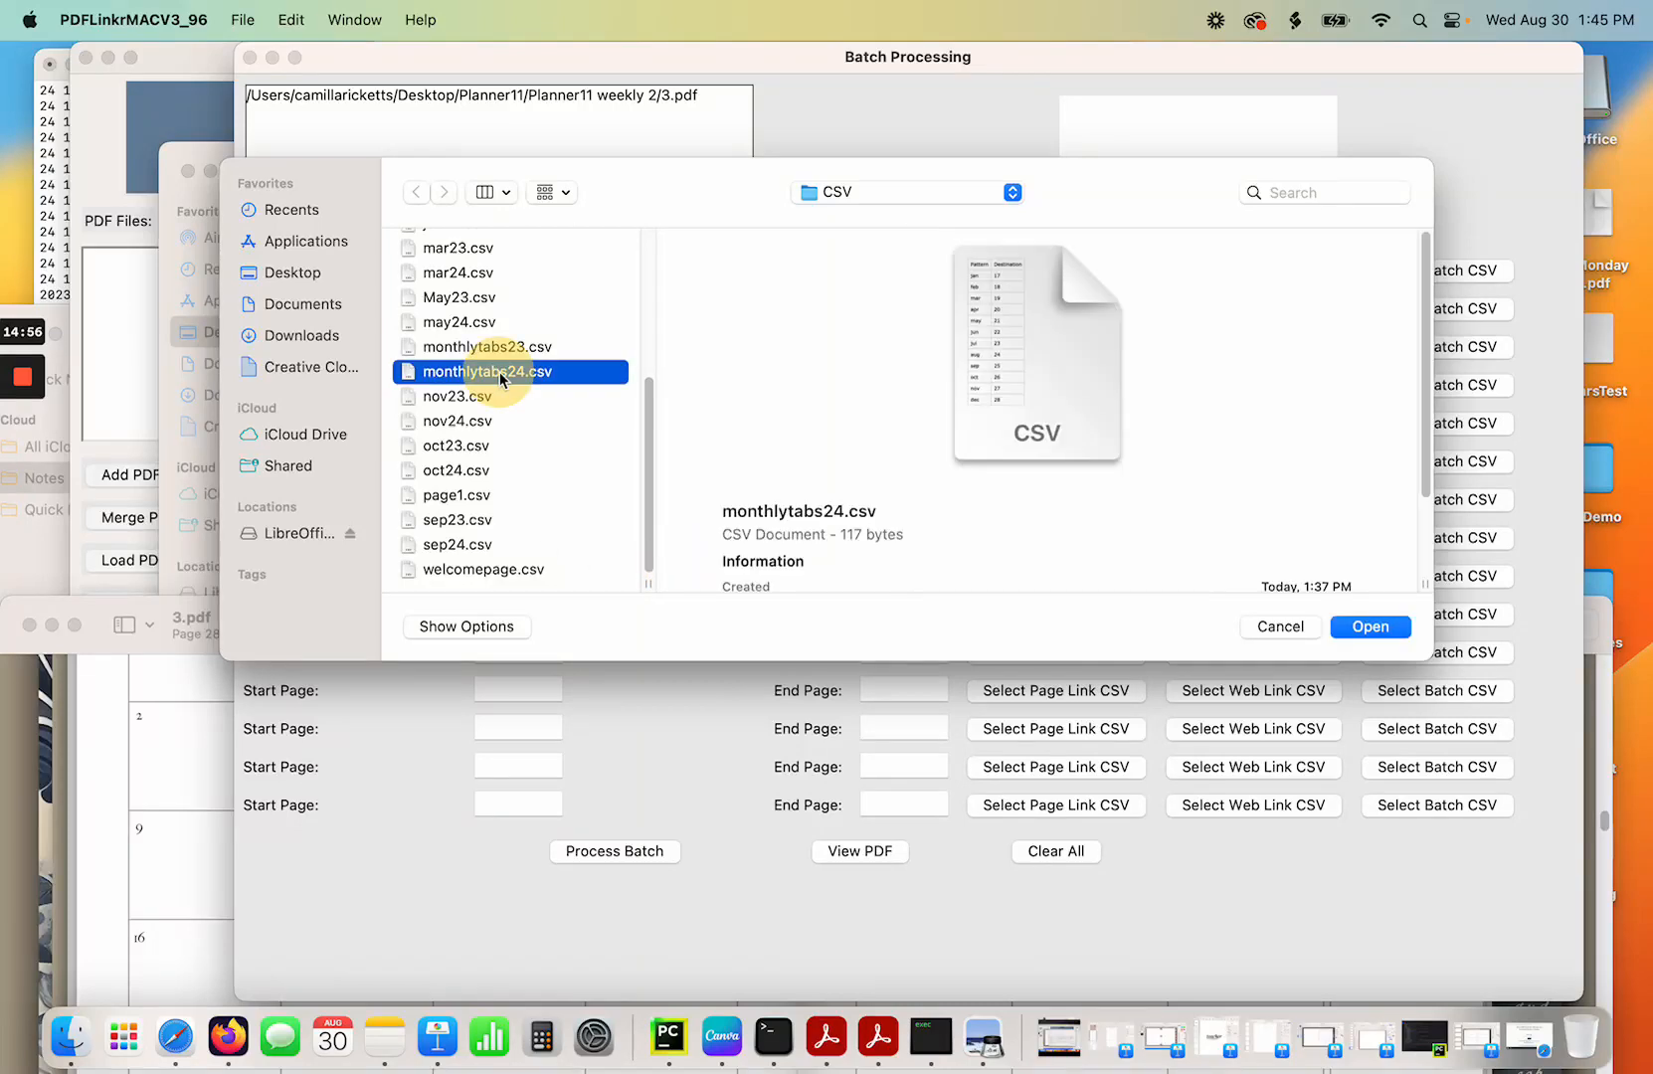
{"action": "left_click", "coordinate": [1369, 628]}
Process the batch on 3.pdf from the Planner11 weekly 2 folder and dismiss the message.
{"action": "left_click", "coordinate": [644, 96]}
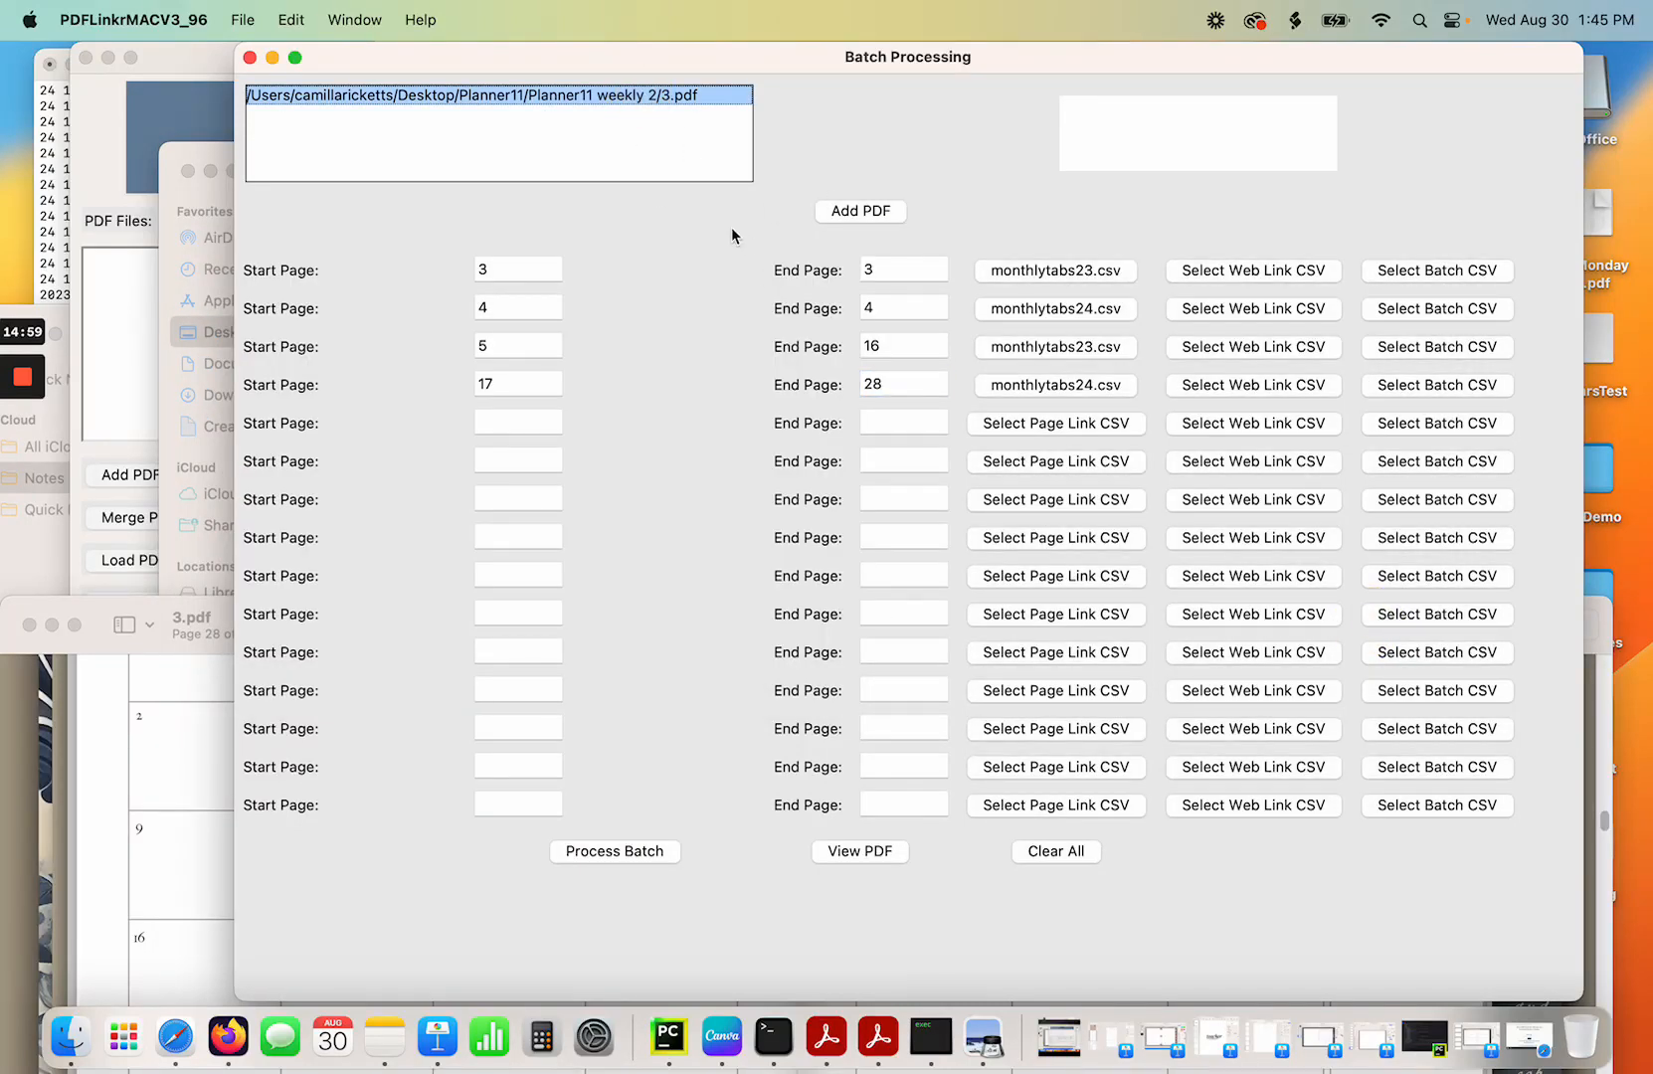
{"action": "left_click", "coordinate": [617, 853]}
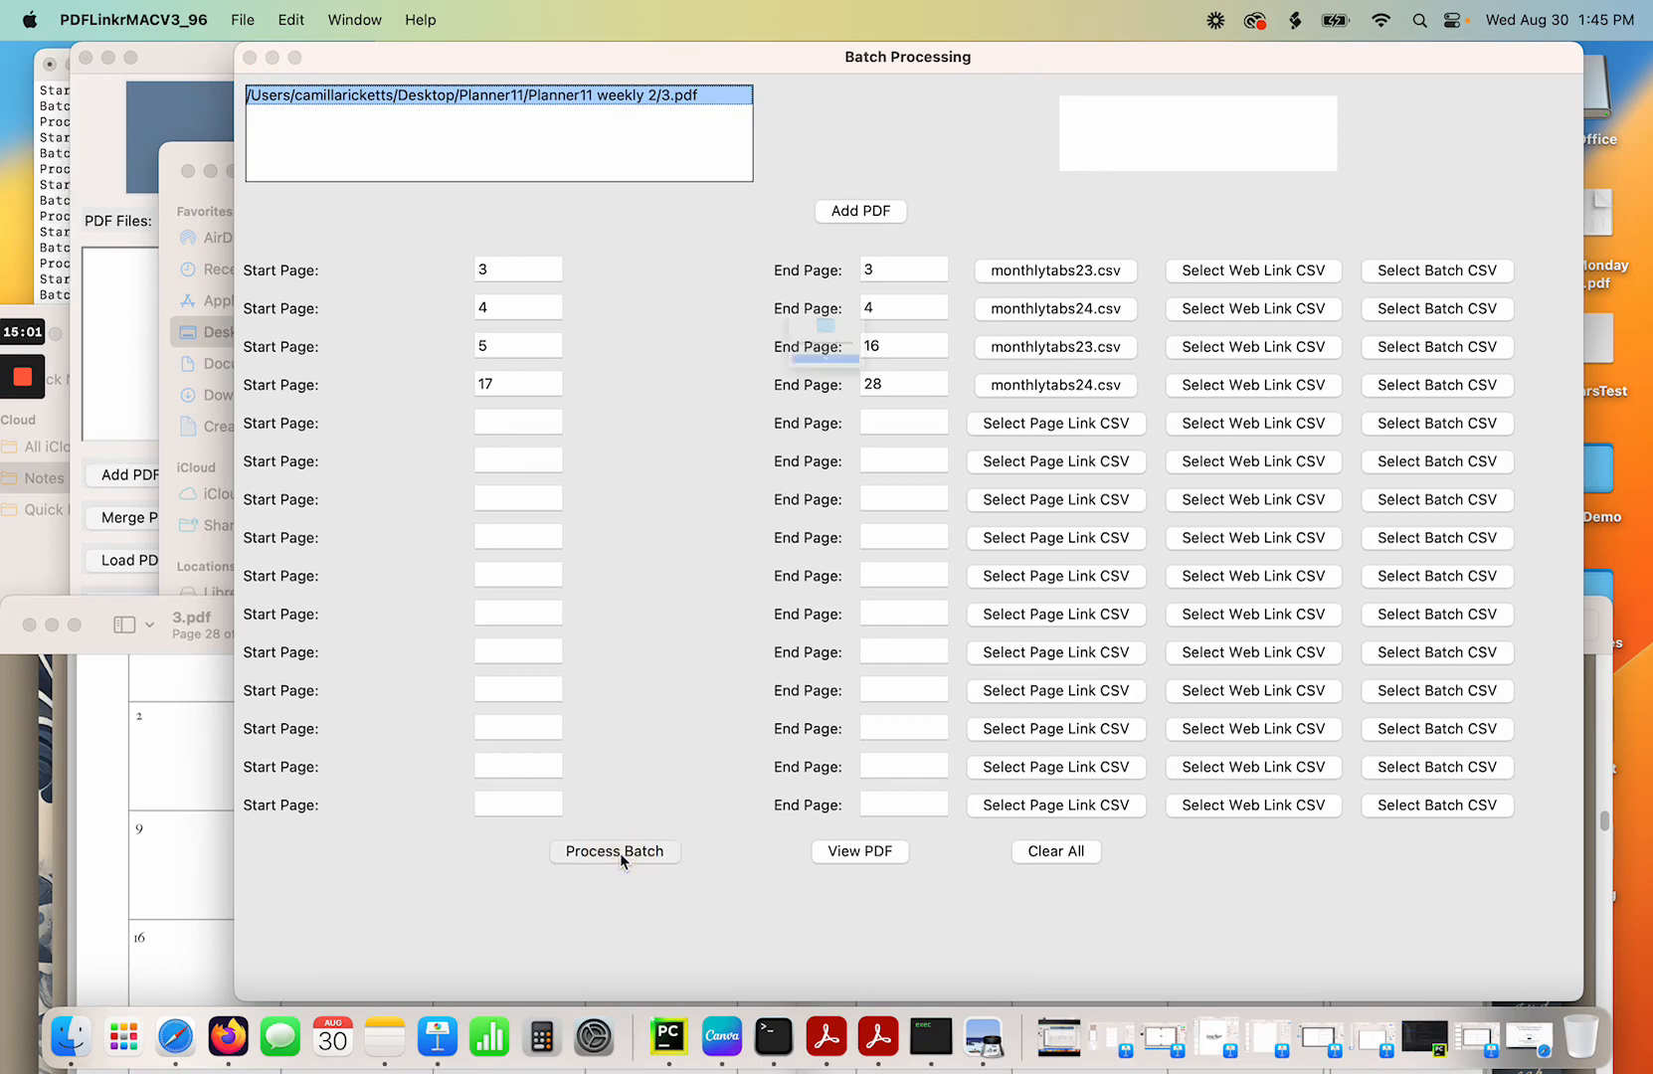
{"action": "left_click", "coordinate": [827, 418]}
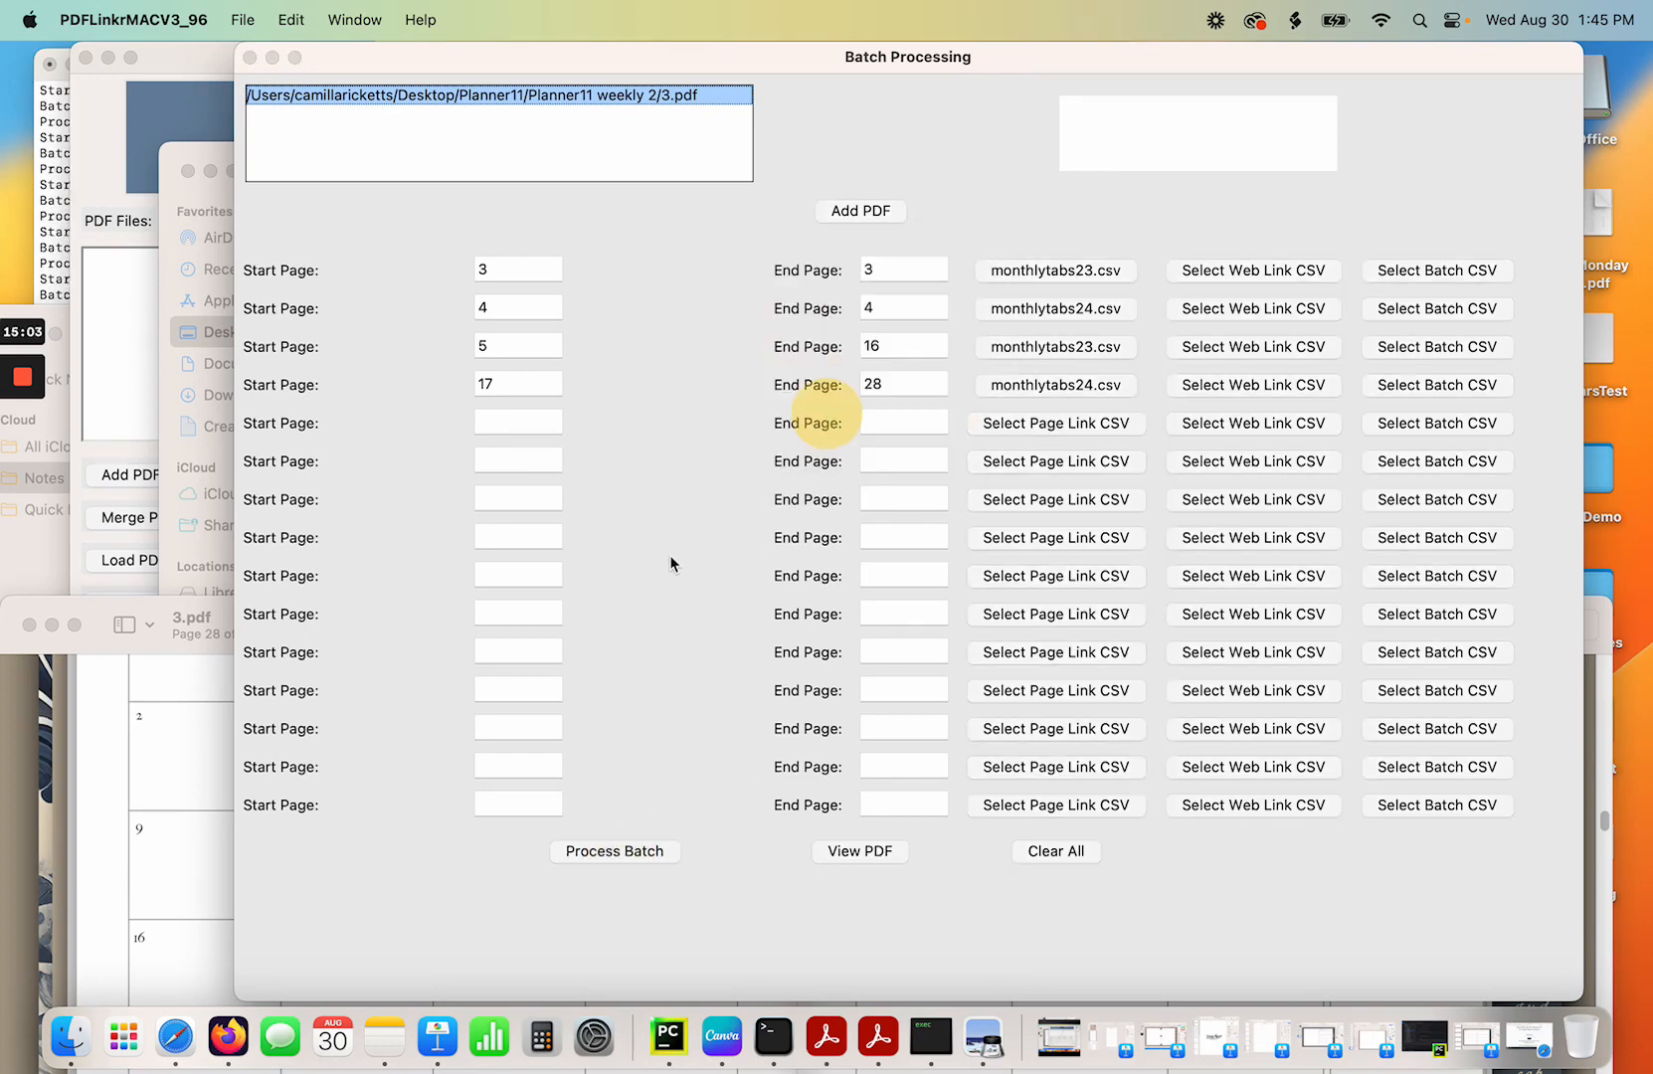
Open 3_updated_4.pdf from the Planner11 weekly 2 folder in Preview and test its Welcome Page and 23 links.
{"action": "left_click", "coordinate": [71, 1036]}
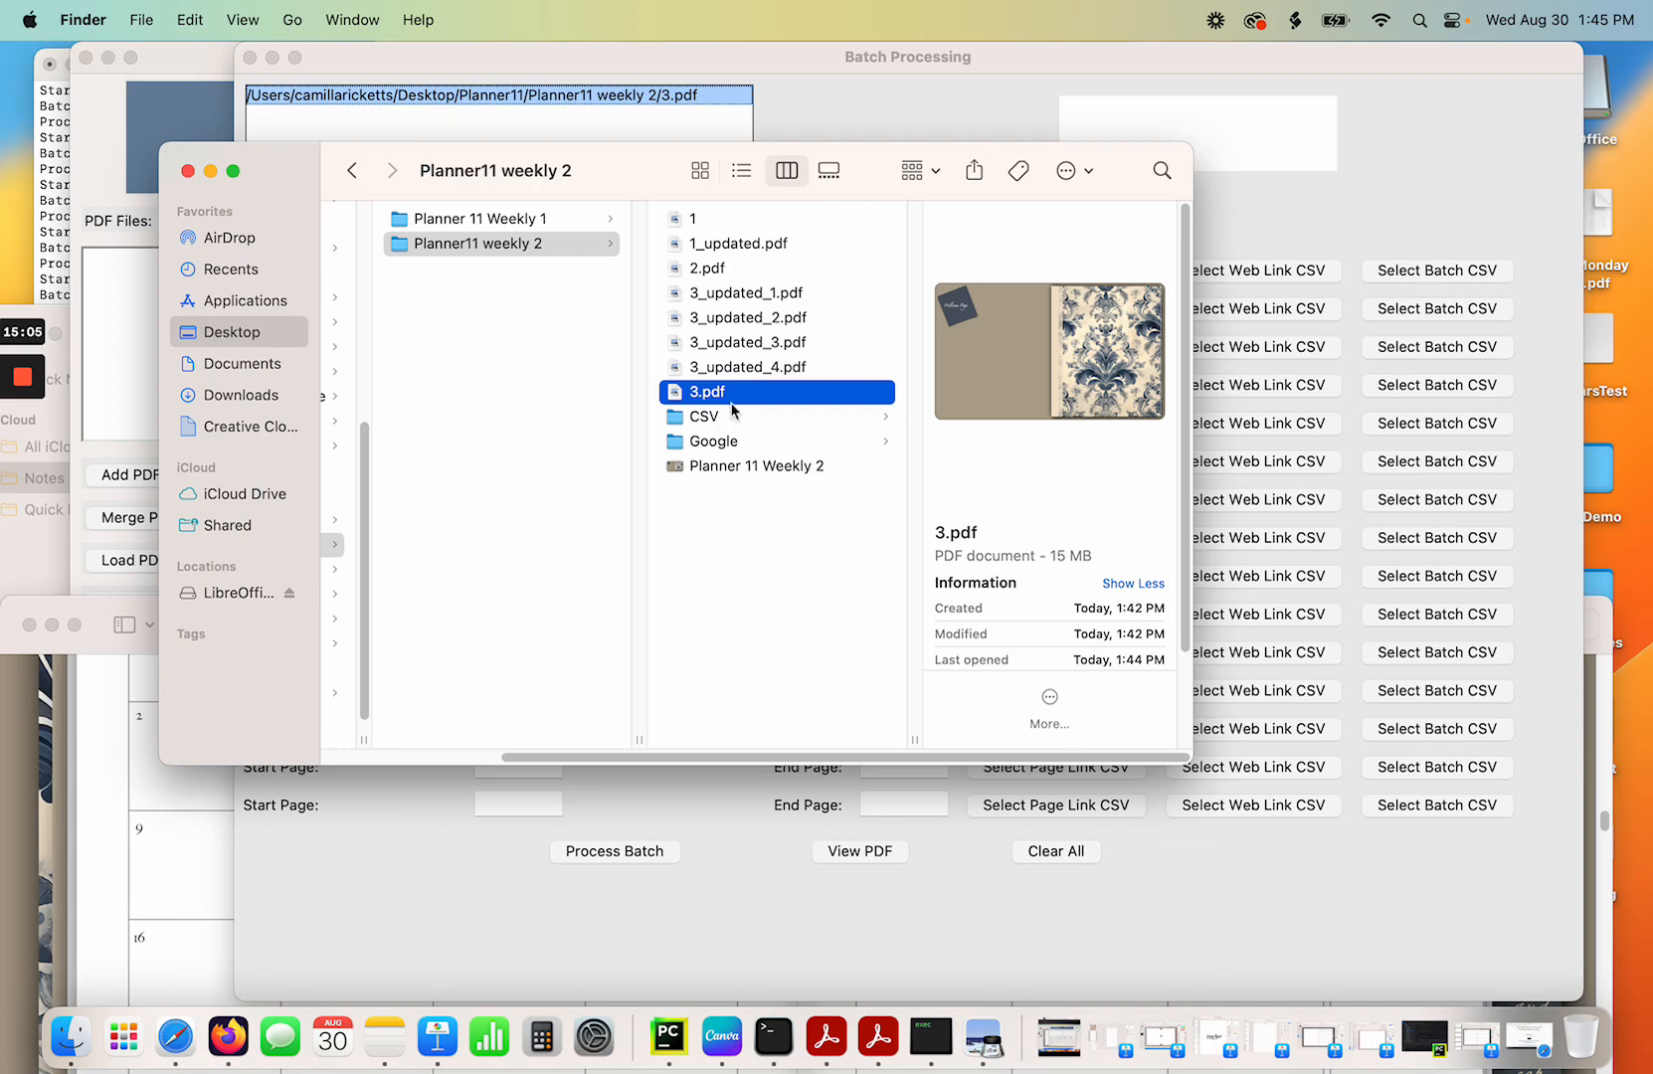
{"action": "double_click", "coordinate": [758, 369]}
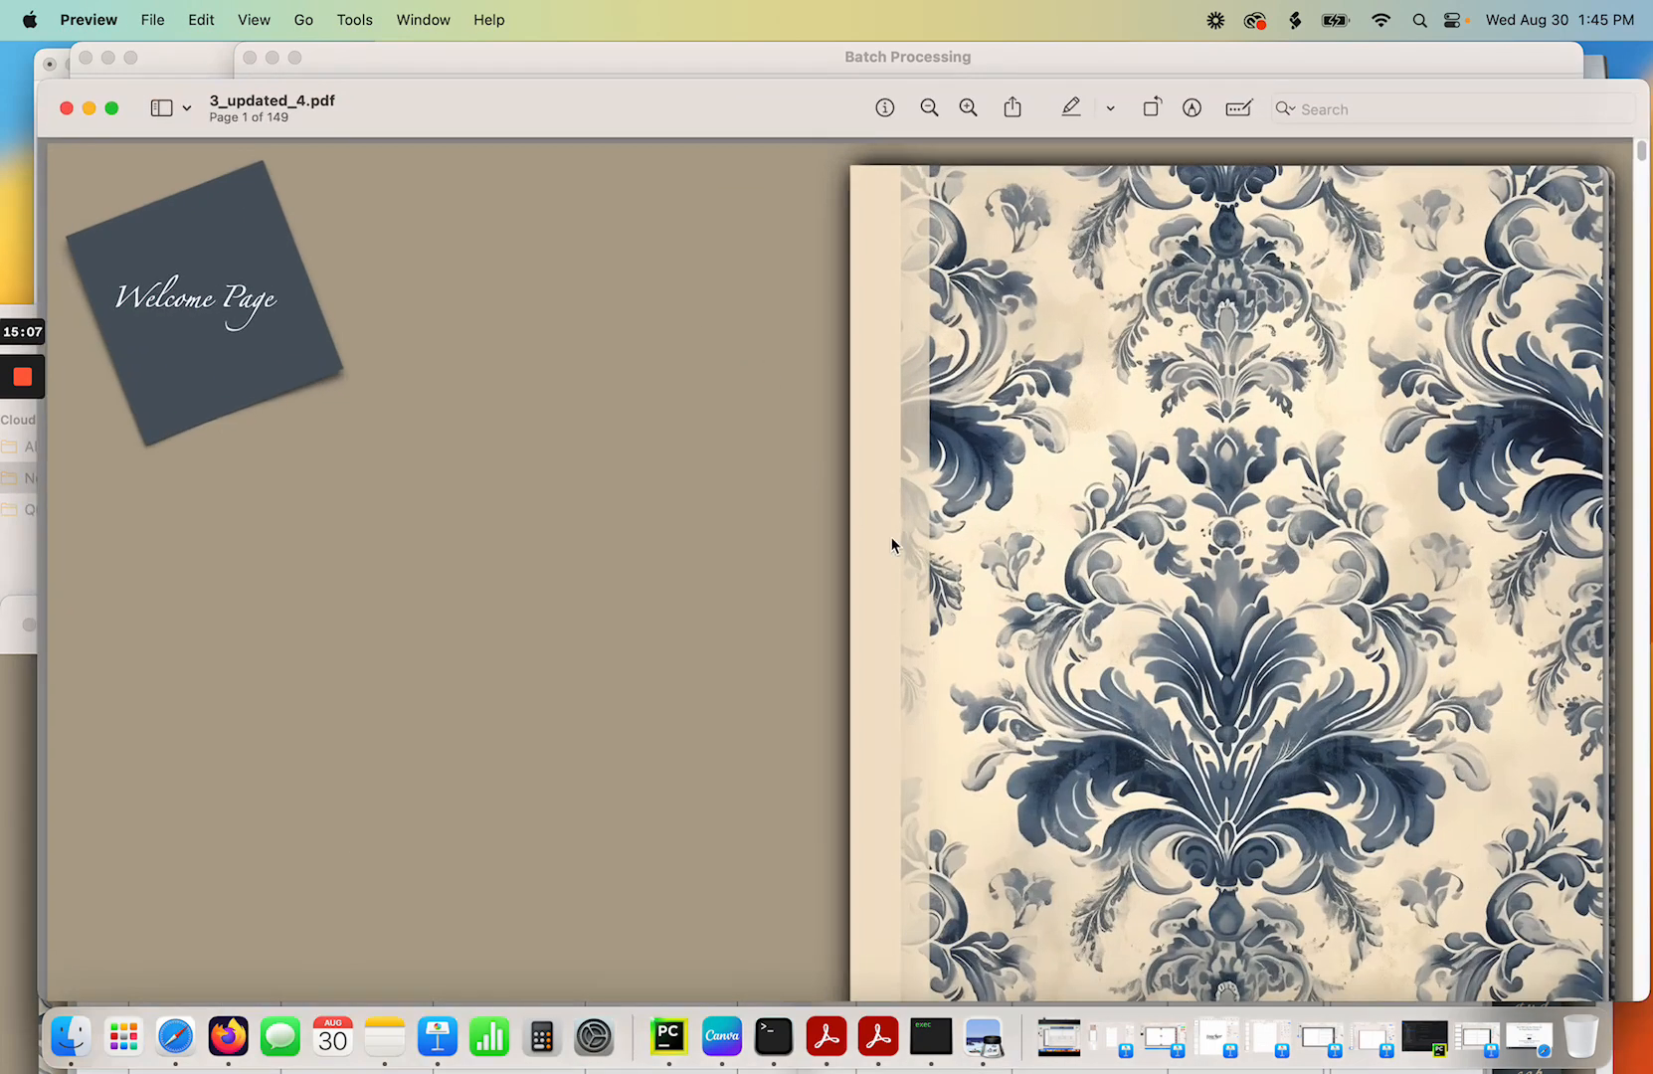
{"action": "left_click", "coordinate": [221, 311]}
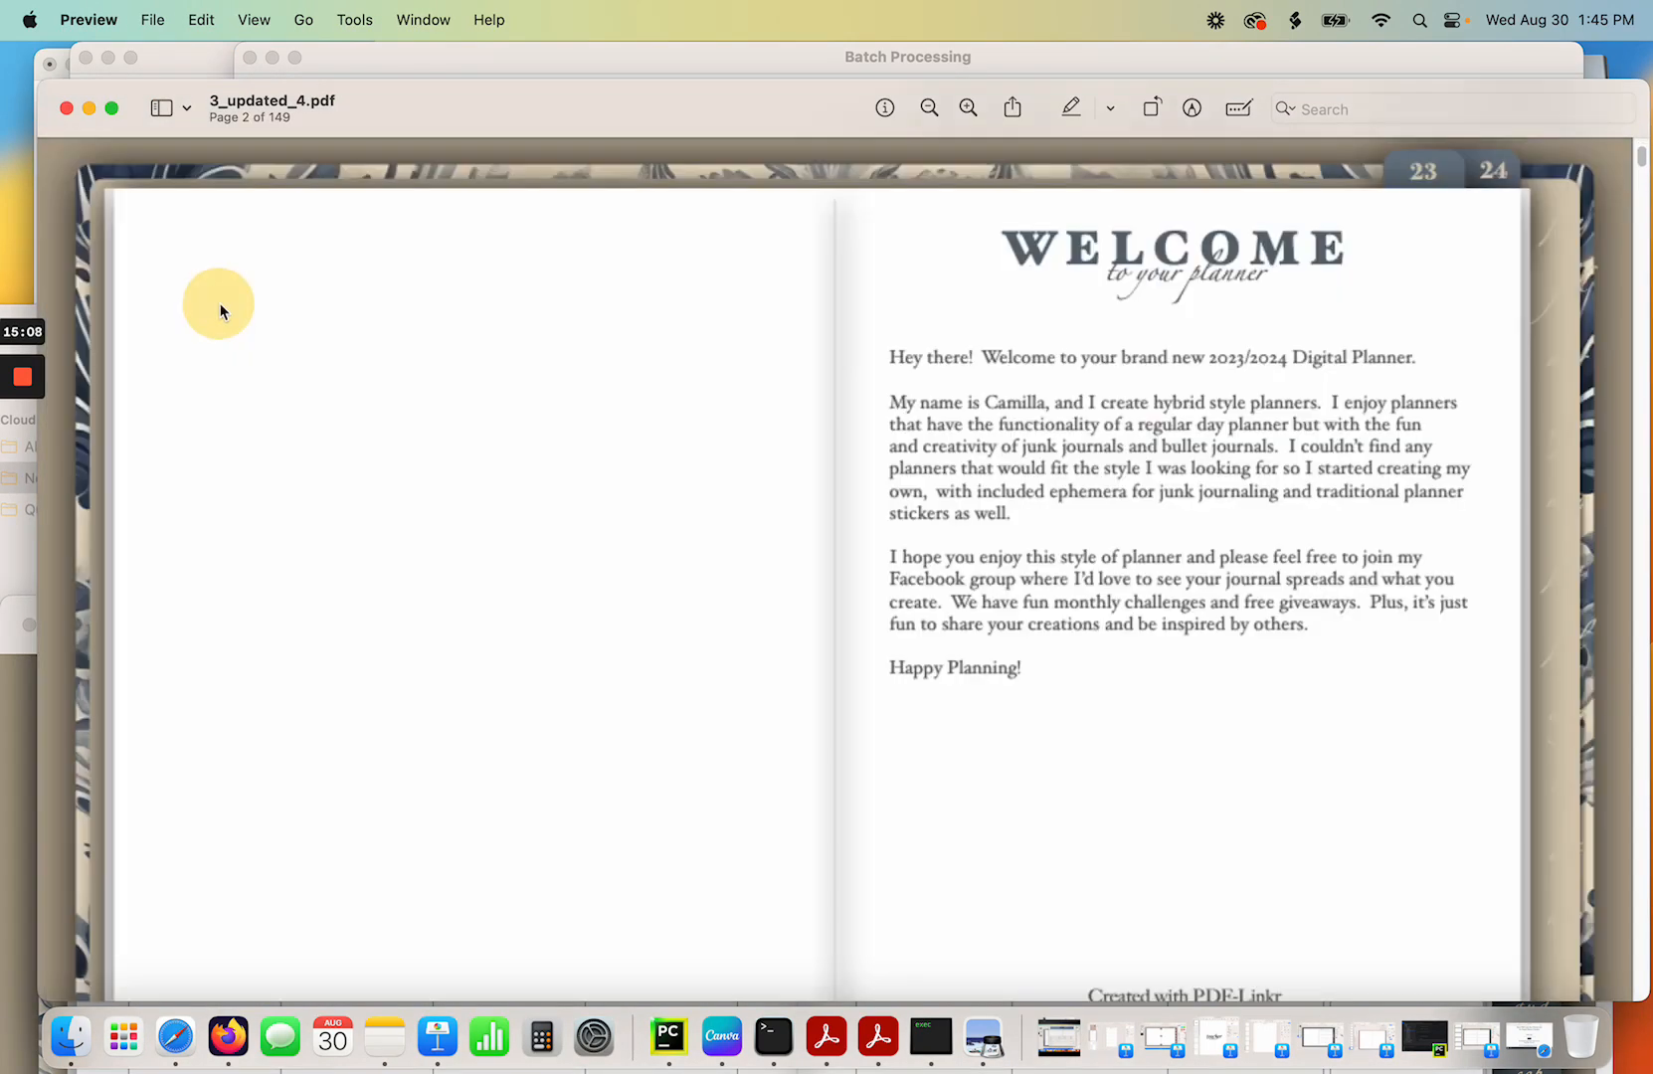
{"action": "left_click", "coordinate": [1416, 187]}
Test the 2023 month tabs from jan to dec, checking that each leads to its monthly calendar page.
{"action": "left_click", "coordinate": [1564, 229]}
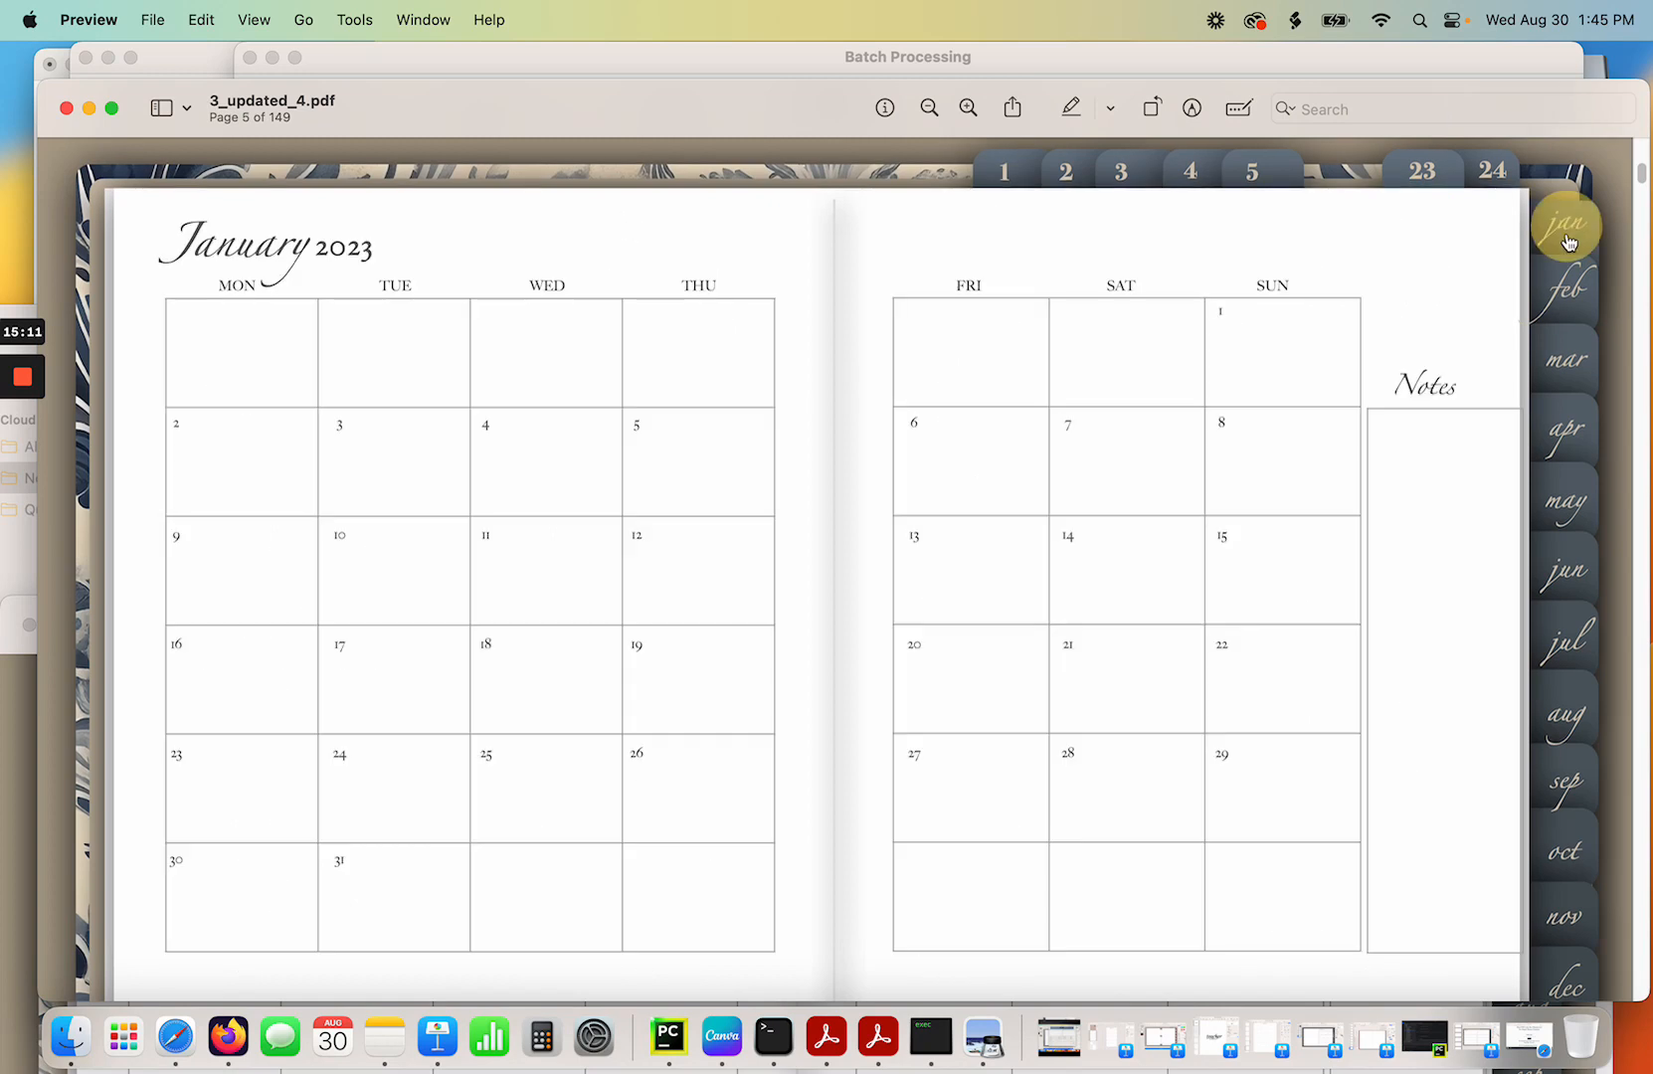
{"action": "left_click", "coordinate": [1569, 292]}
{"action": "left_click", "coordinate": [1570, 356]}
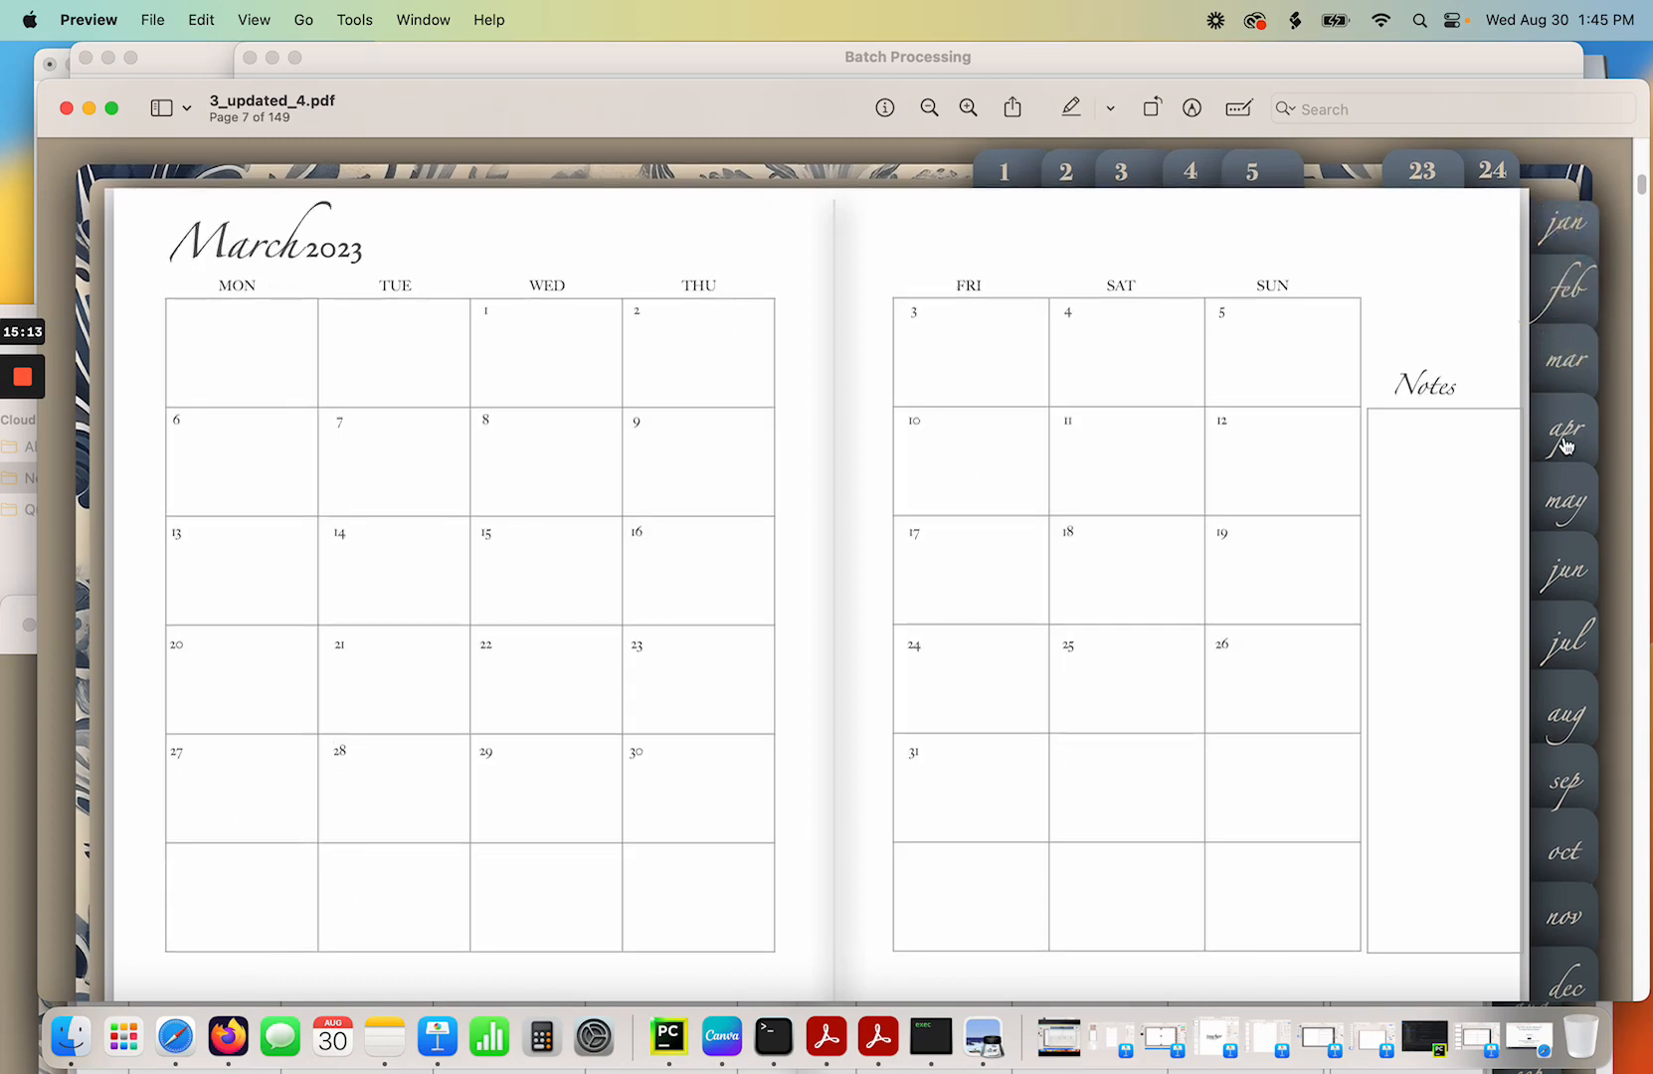
{"action": "left_click", "coordinate": [1564, 443]}
{"action": "left_click", "coordinate": [1568, 514]}
{"action": "left_click", "coordinate": [1566, 574]}
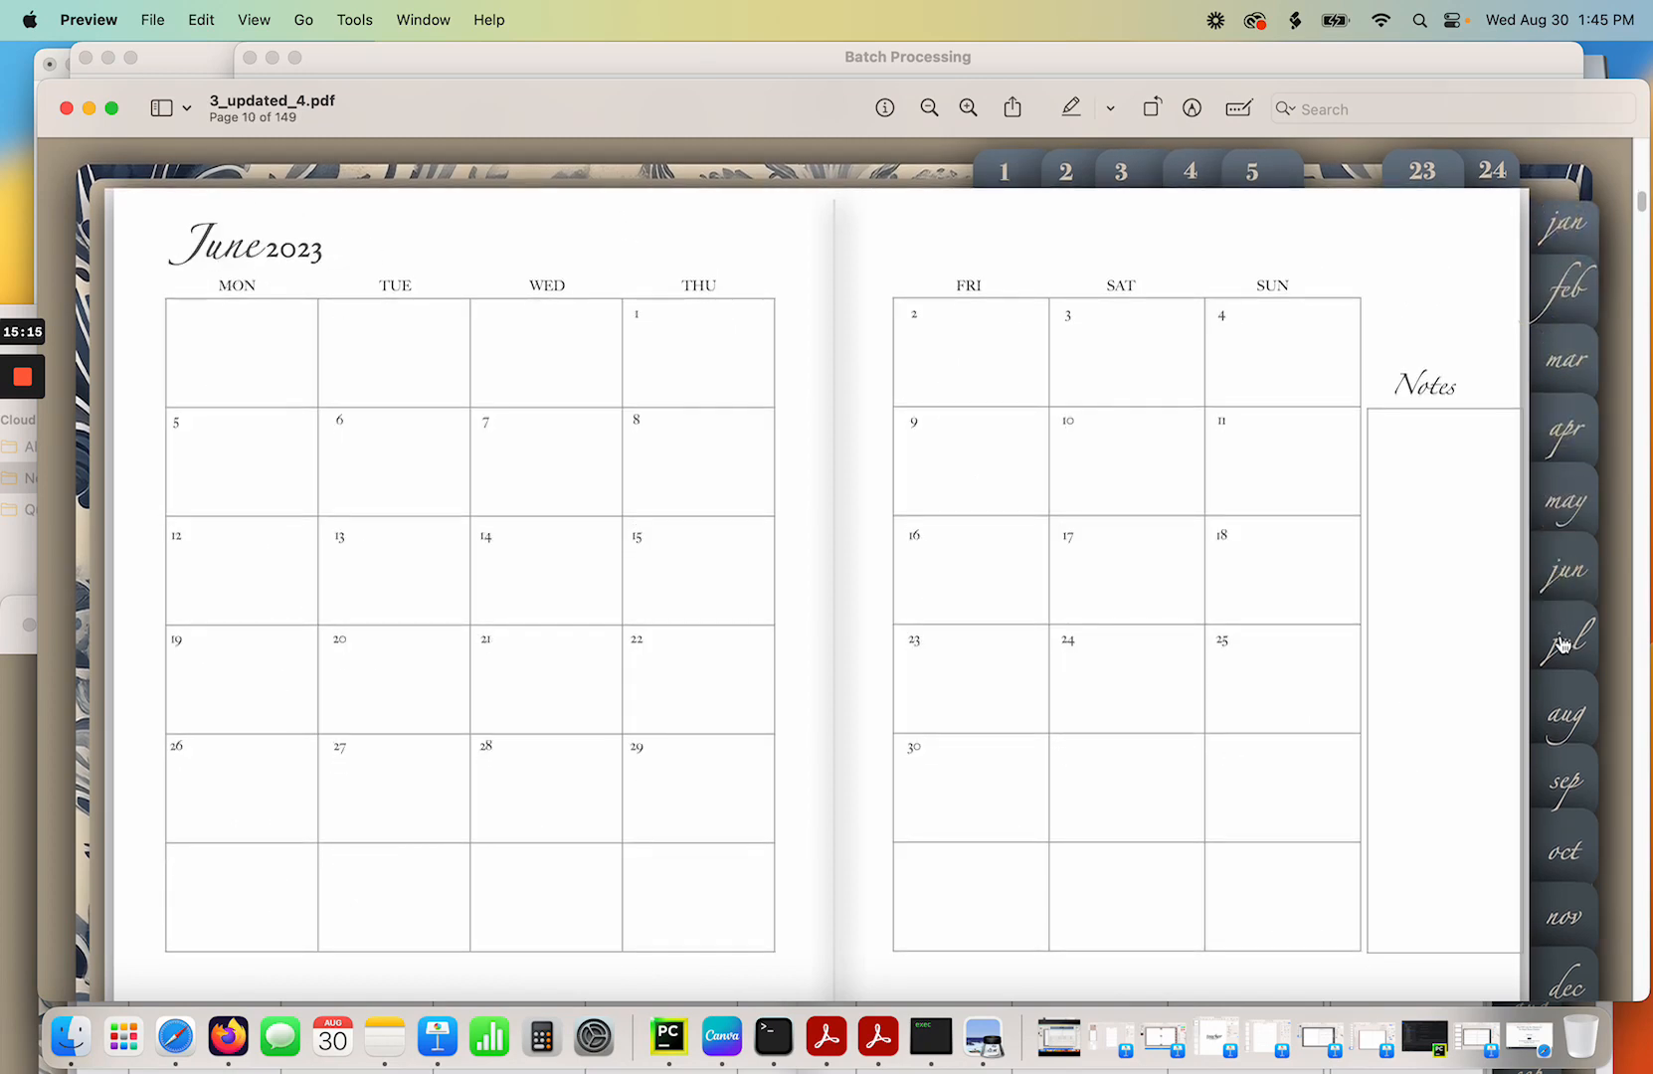
{"action": "left_click", "coordinate": [1561, 645]}
{"action": "left_click", "coordinate": [1571, 724]}
{"action": "left_click", "coordinate": [1566, 788]}
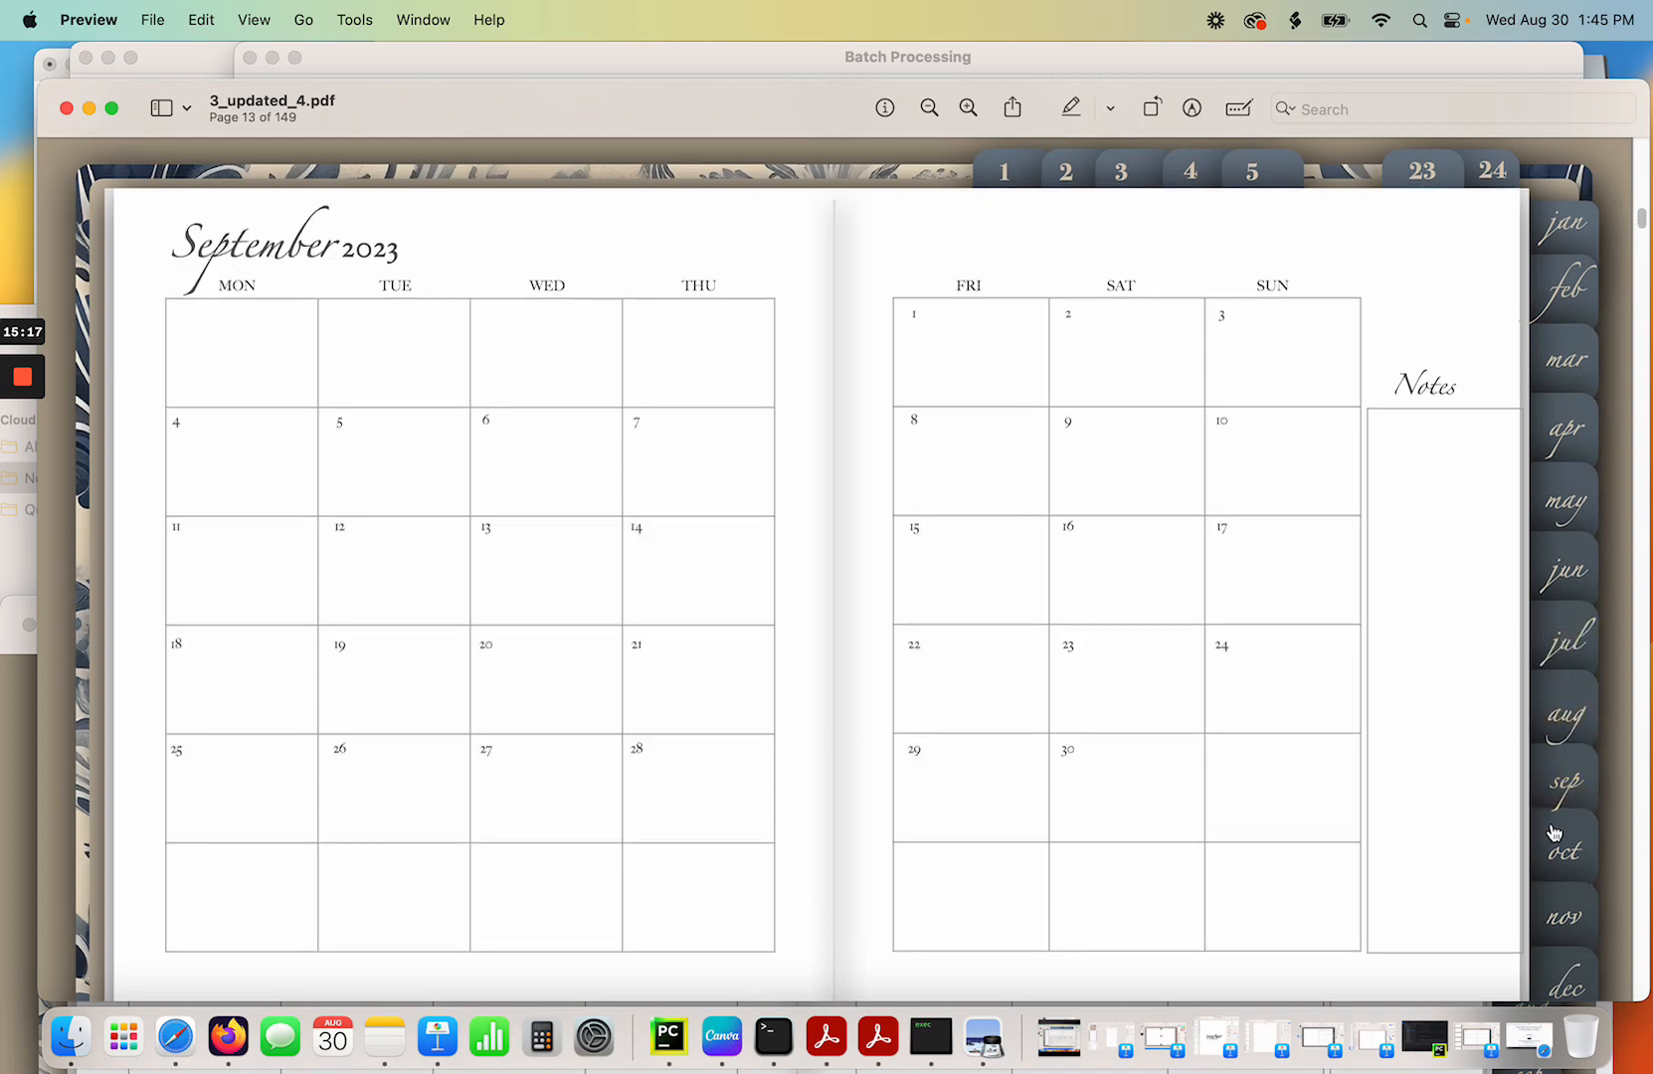
{"action": "left_click", "coordinate": [1556, 840]}
{"action": "left_click", "coordinate": [1568, 916]}
{"action": "left_click", "coordinate": [1564, 989]}
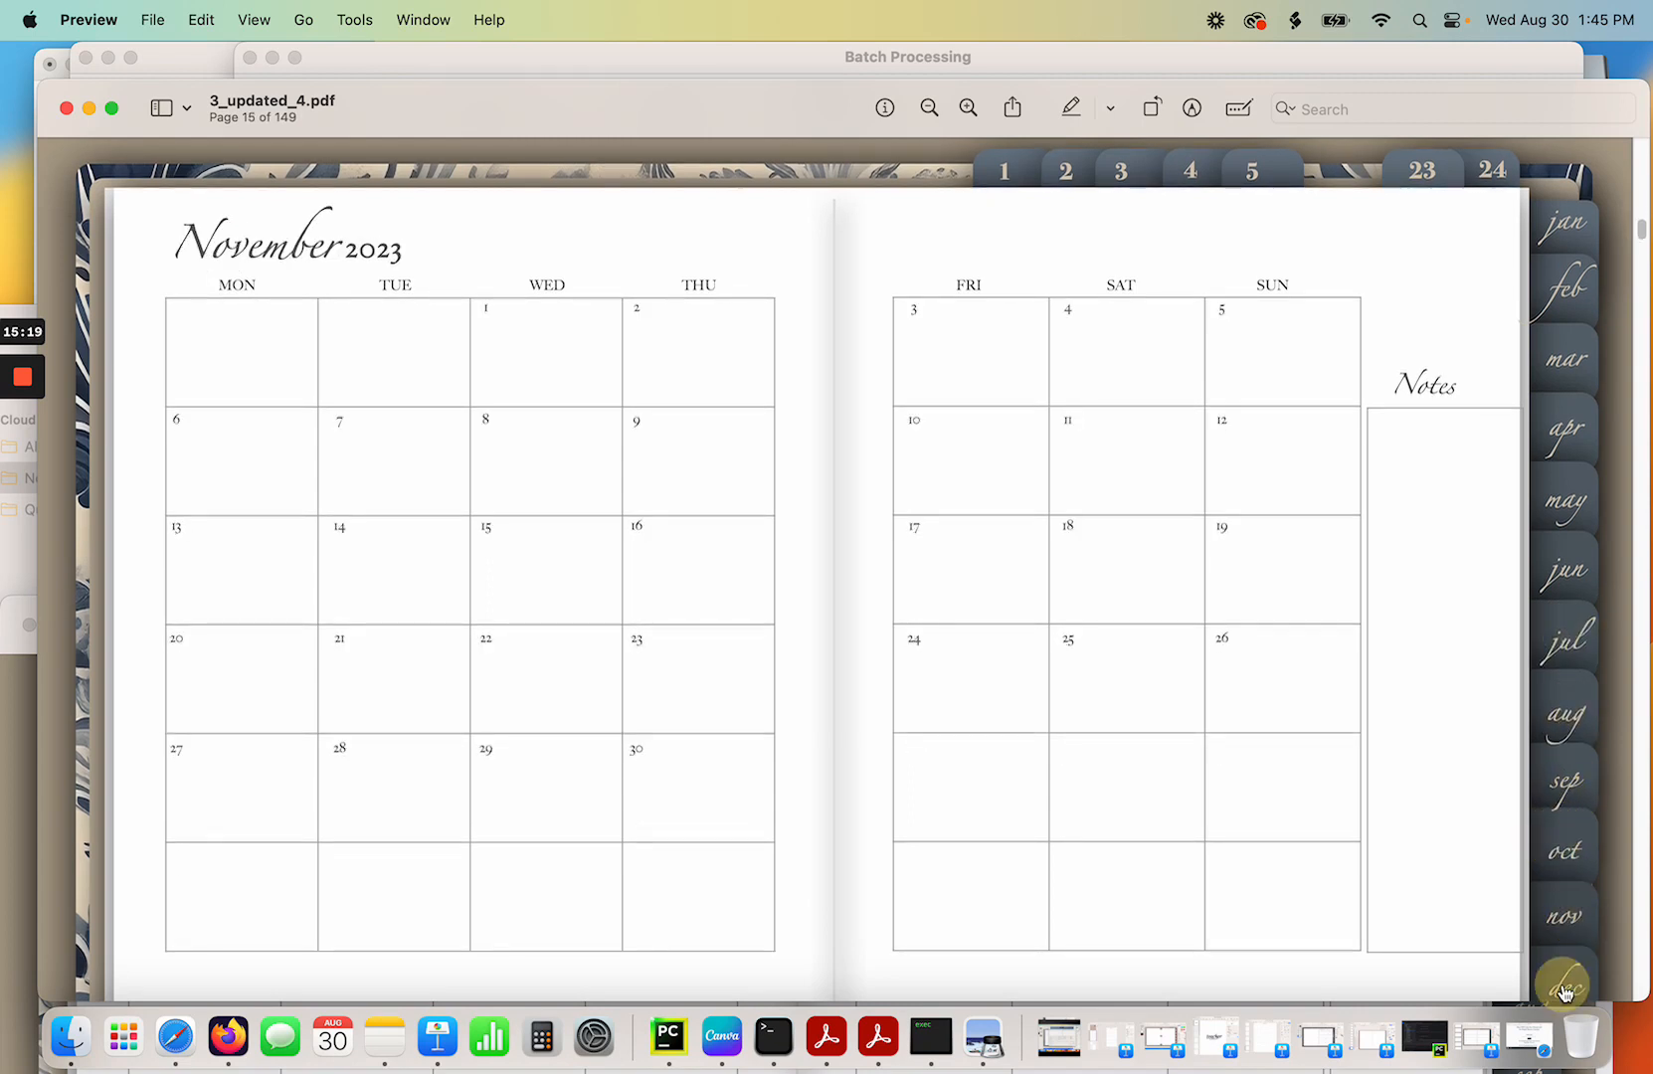
Go to the 24 yearly calendar, test its month tabs from jan to dec, and return to the 23 calendar.
{"action": "left_click", "coordinate": [1492, 175]}
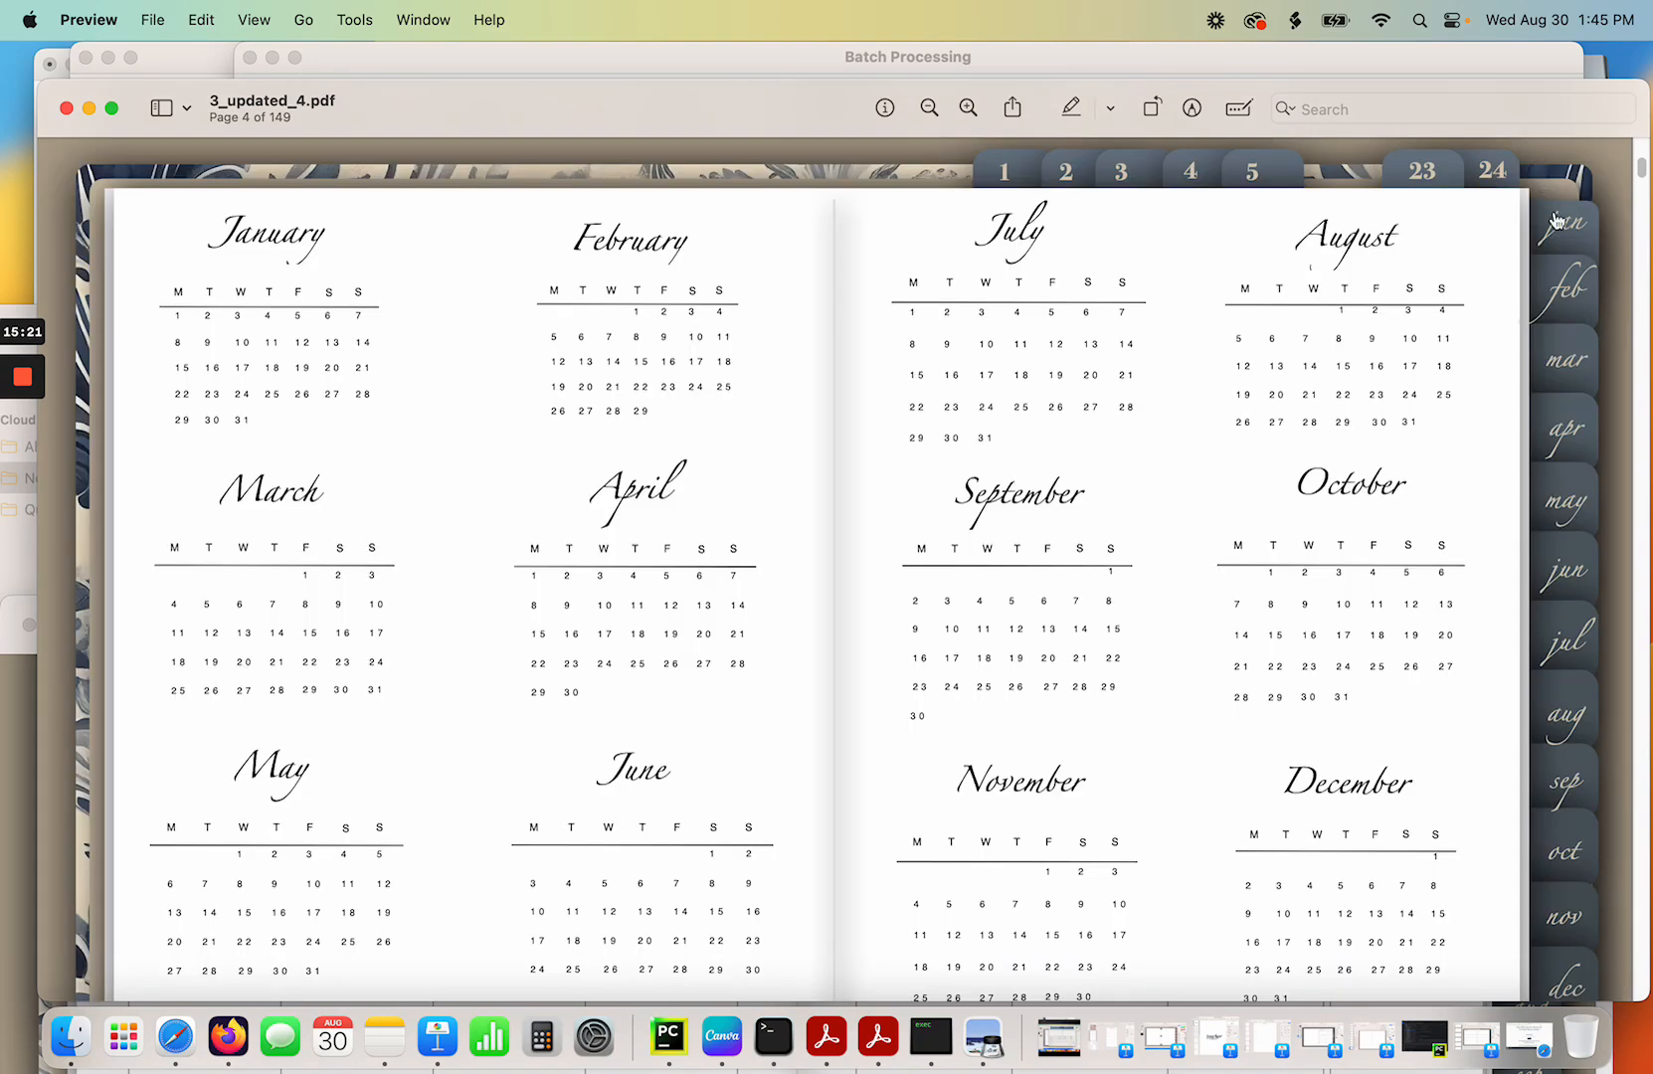
{"action": "left_click", "coordinate": [1566, 225]}
{"action": "left_click", "coordinate": [1574, 291]}
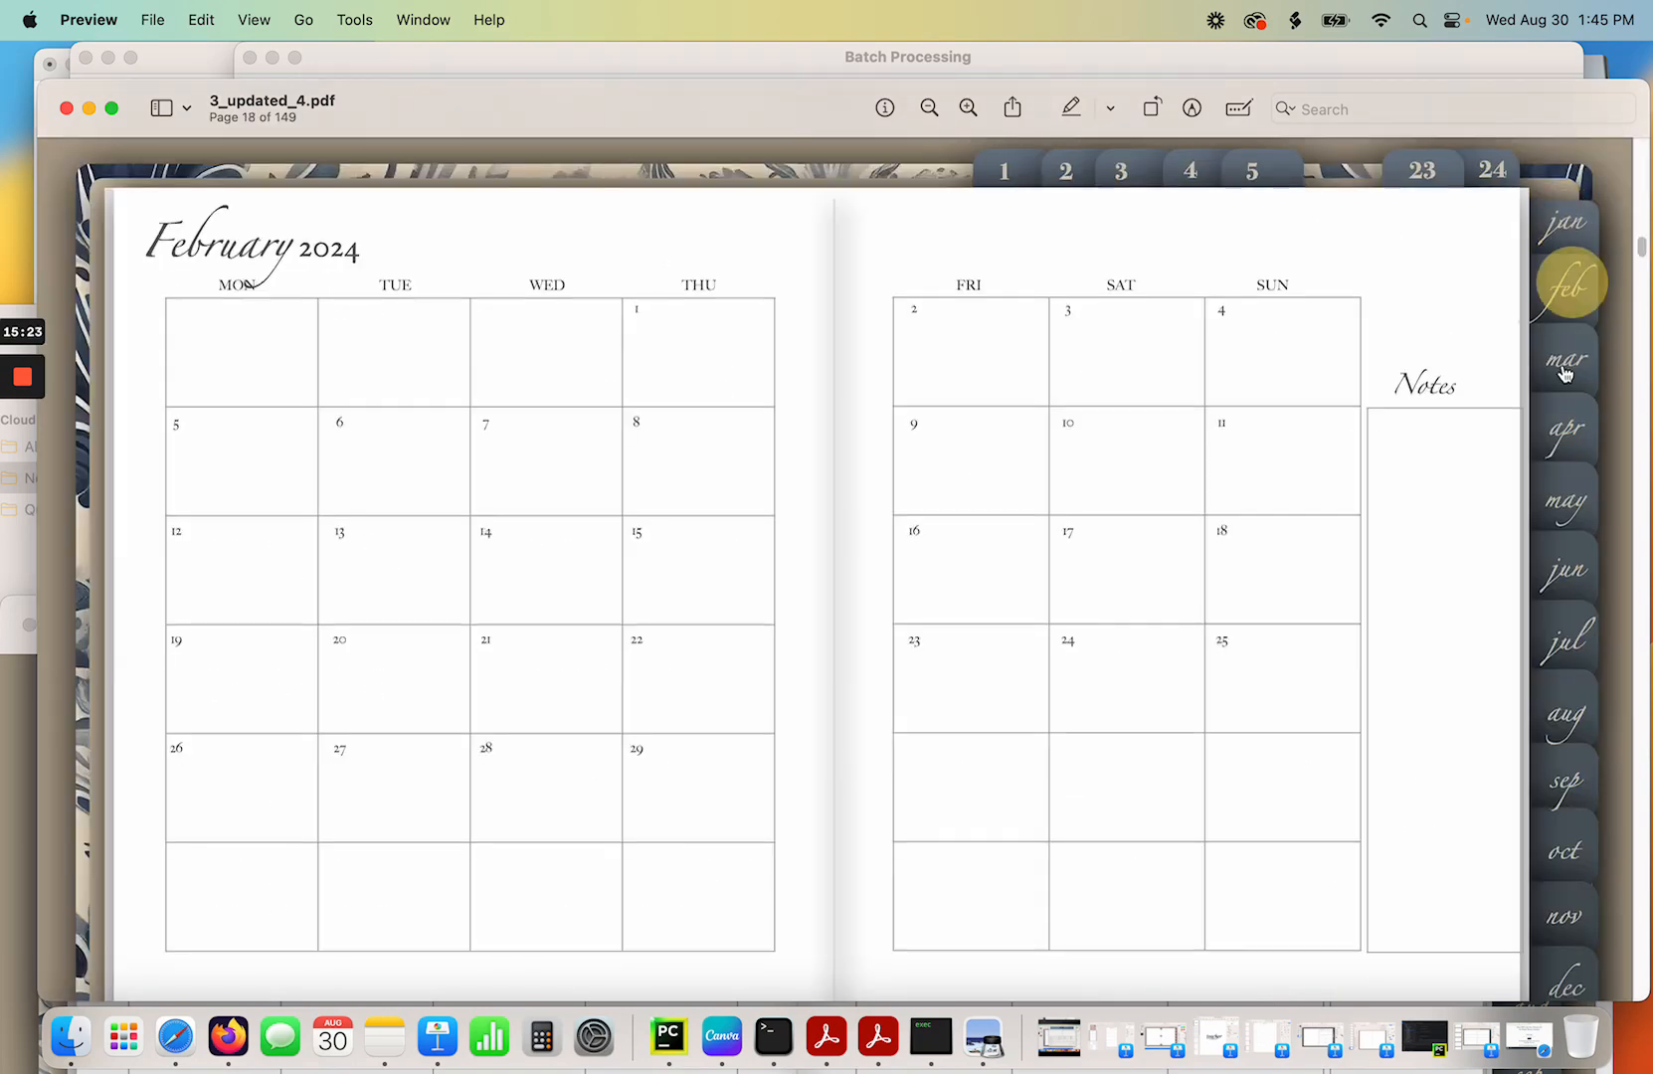
{"action": "left_click", "coordinate": [1567, 368]}
{"action": "left_click", "coordinate": [1573, 446]}
{"action": "left_click", "coordinate": [1568, 500]}
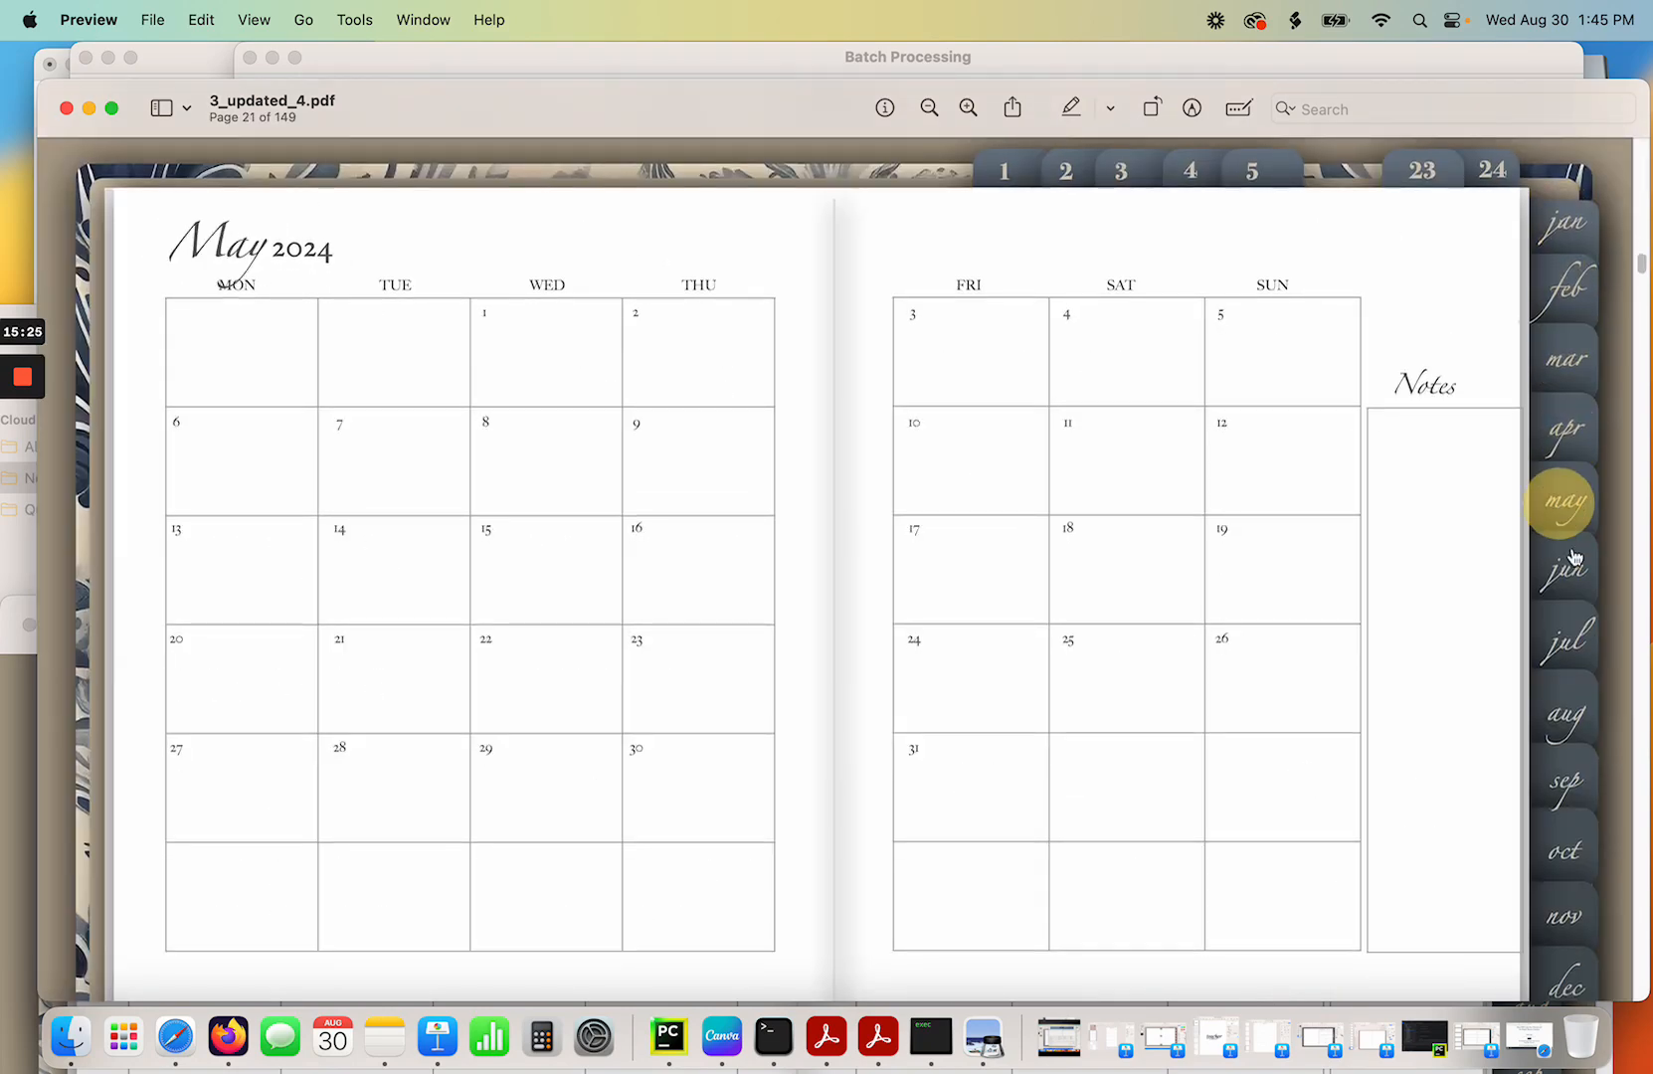
{"action": "left_click", "coordinate": [1576, 568]}
{"action": "left_click", "coordinate": [1554, 648]}
{"action": "left_click", "coordinate": [1565, 728]}
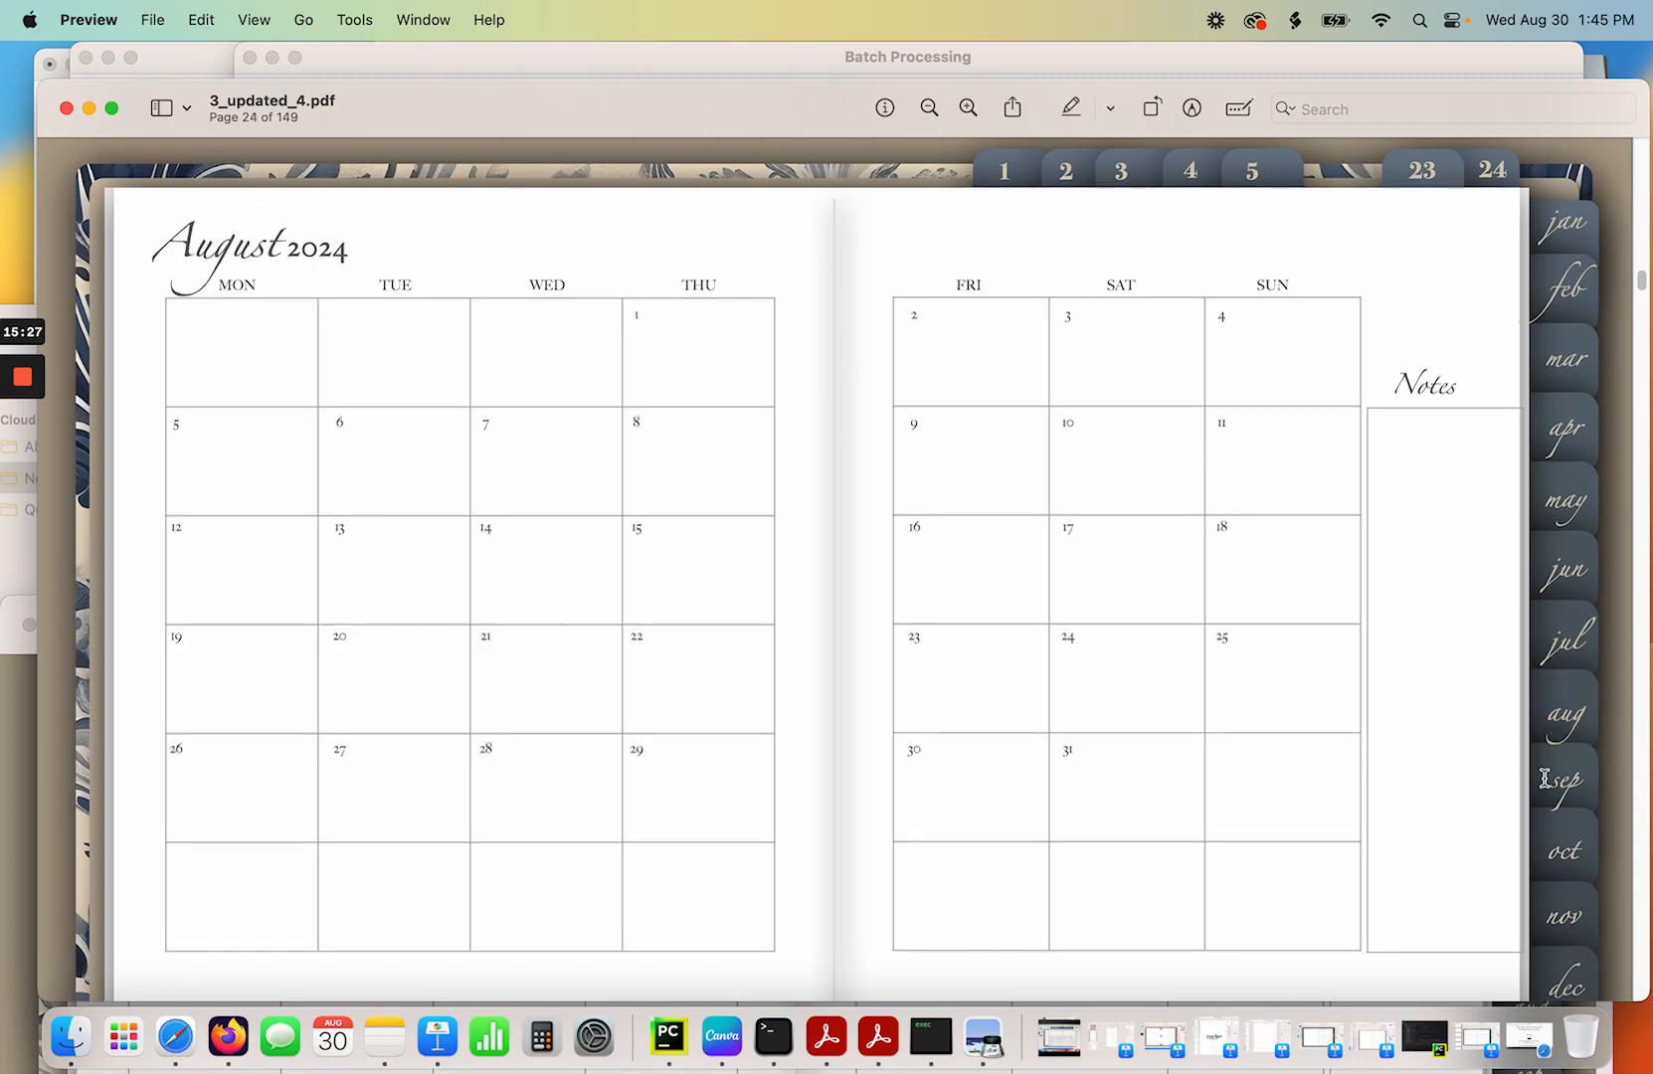
{"action": "left_click", "coordinate": [1567, 782]}
{"action": "left_click", "coordinate": [1575, 869]}
{"action": "left_click", "coordinate": [1569, 923]}
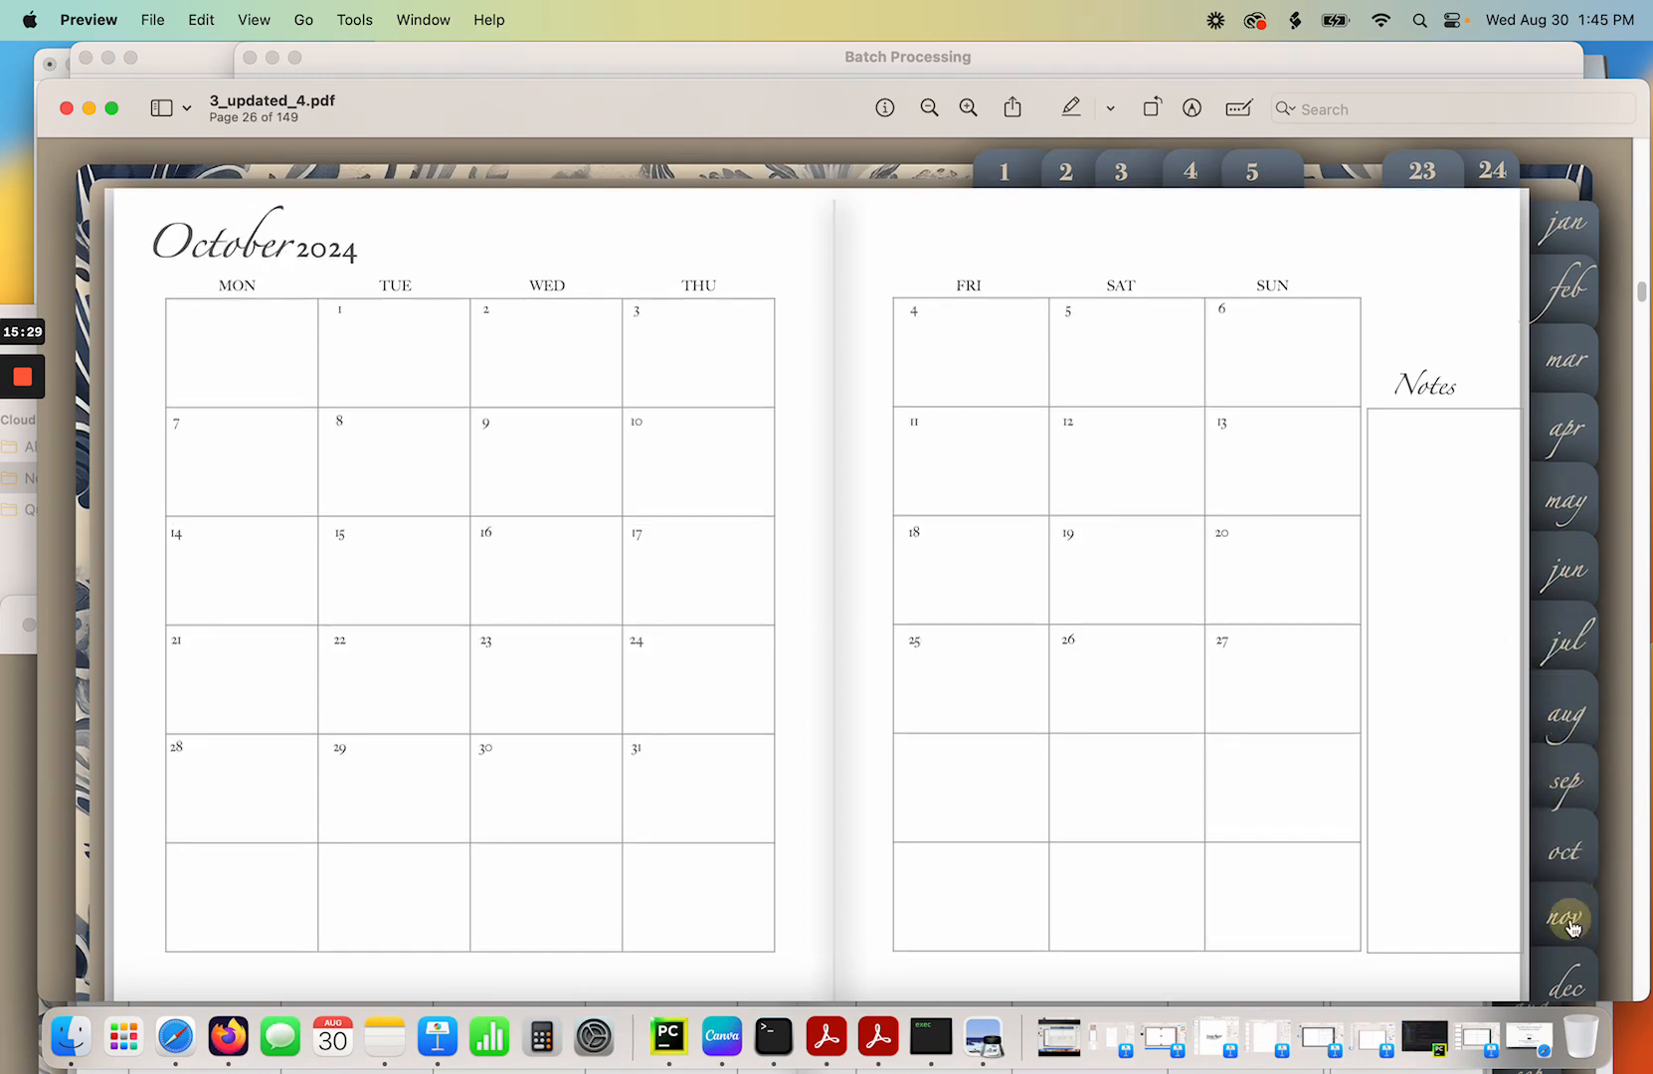
{"action": "left_click", "coordinate": [1571, 1000]}
{"action": "left_click", "coordinate": [1422, 167]}
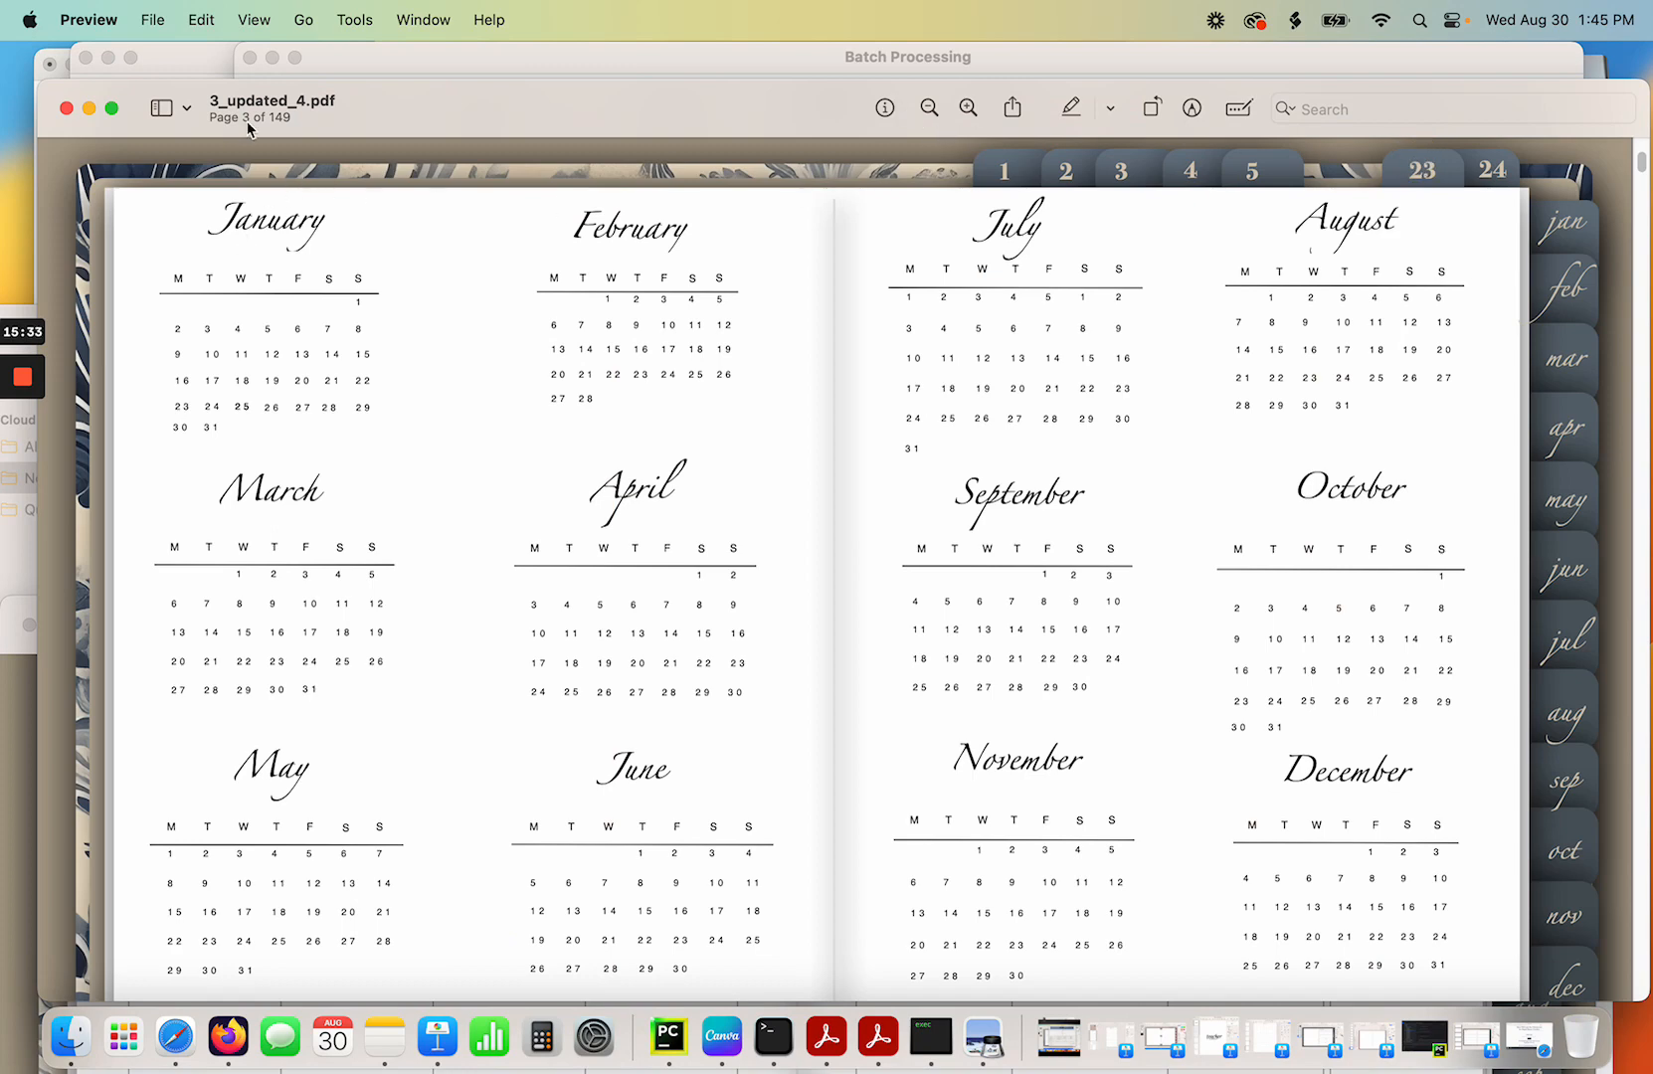
Close the checked PDF and rename 3_updated_4.pdf as 4.pdf in Finder.
{"action": "left_click", "coordinate": [67, 109]}
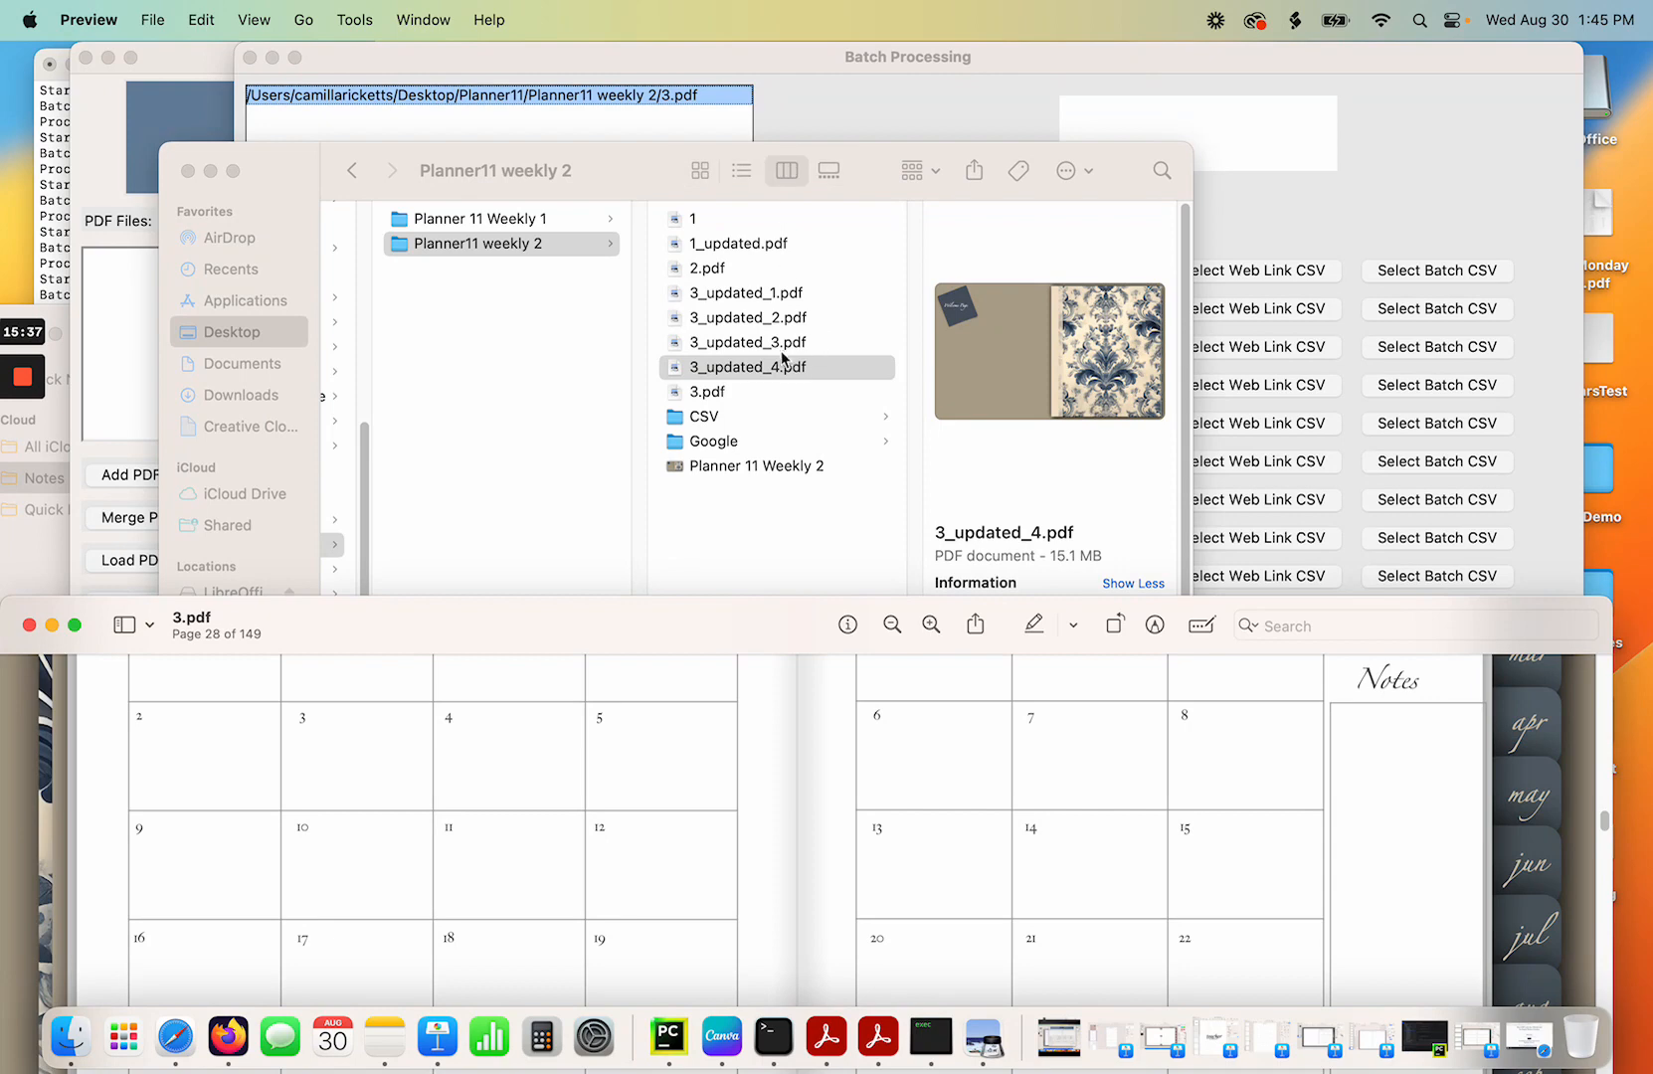
{"action": "left_click", "coordinate": [740, 374]}
{"action": "left_click", "coordinate": [738, 367]}
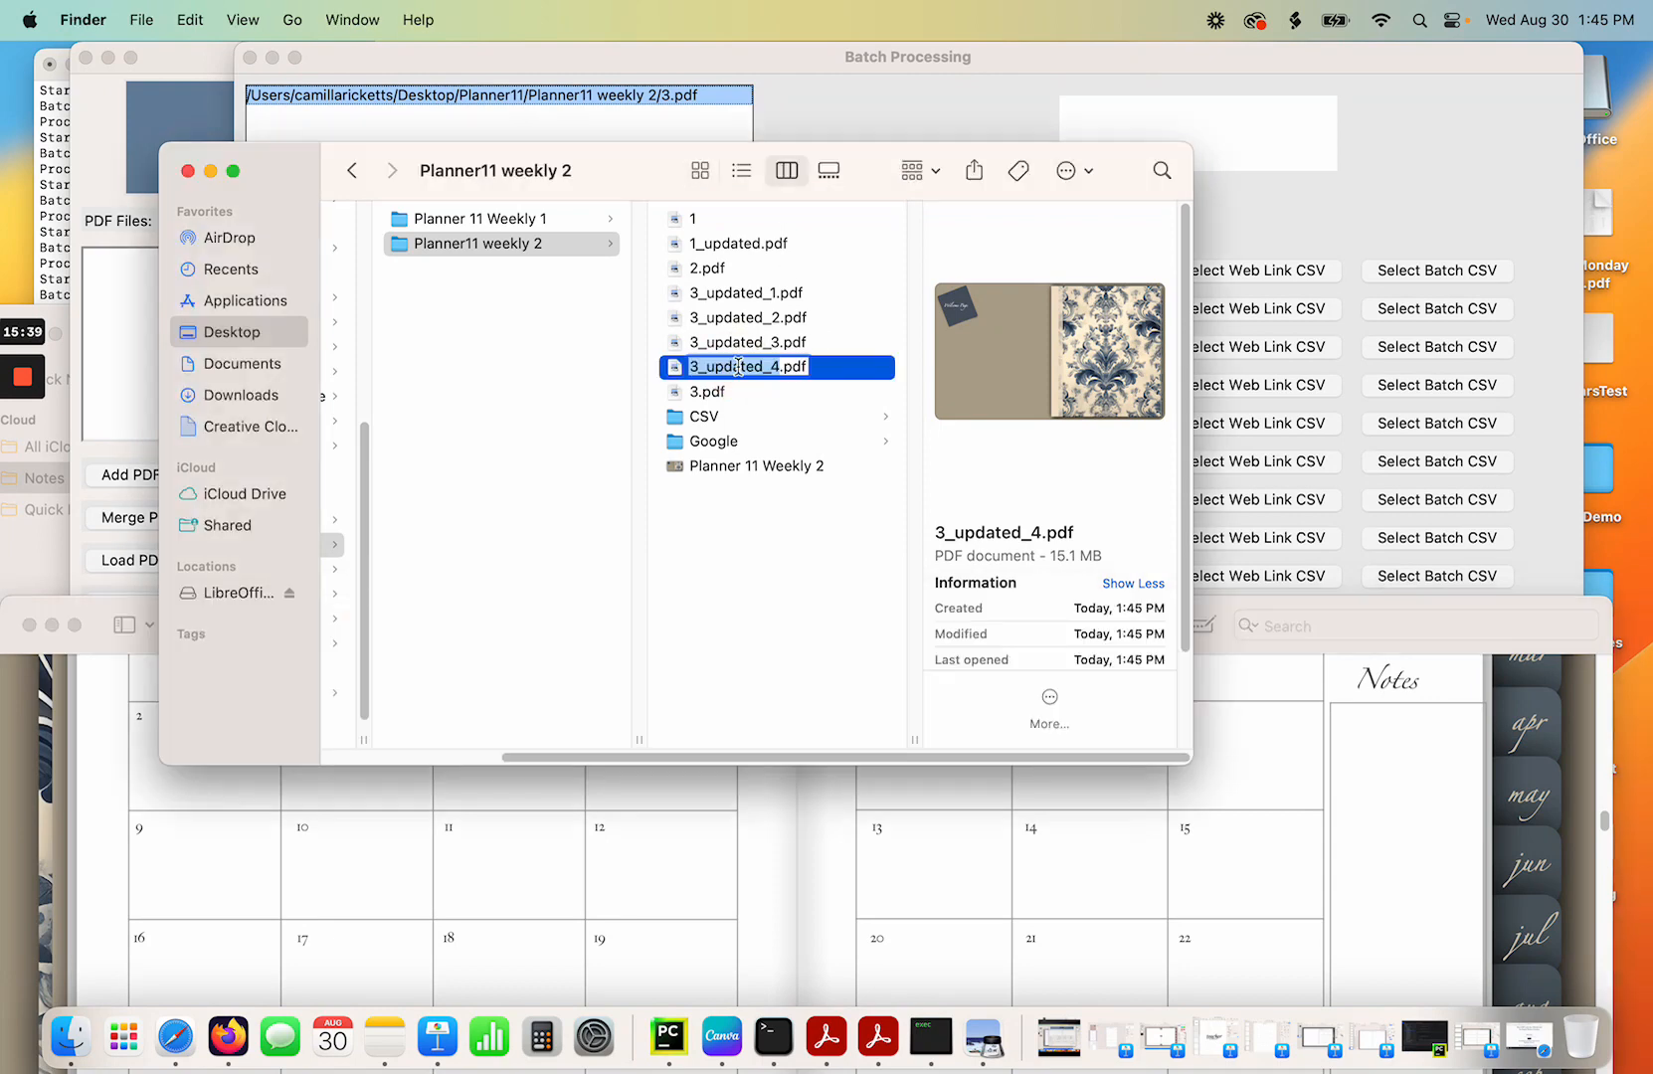
{"action": "type", "text": "4"}
{"action": "key", "text": "Return"}
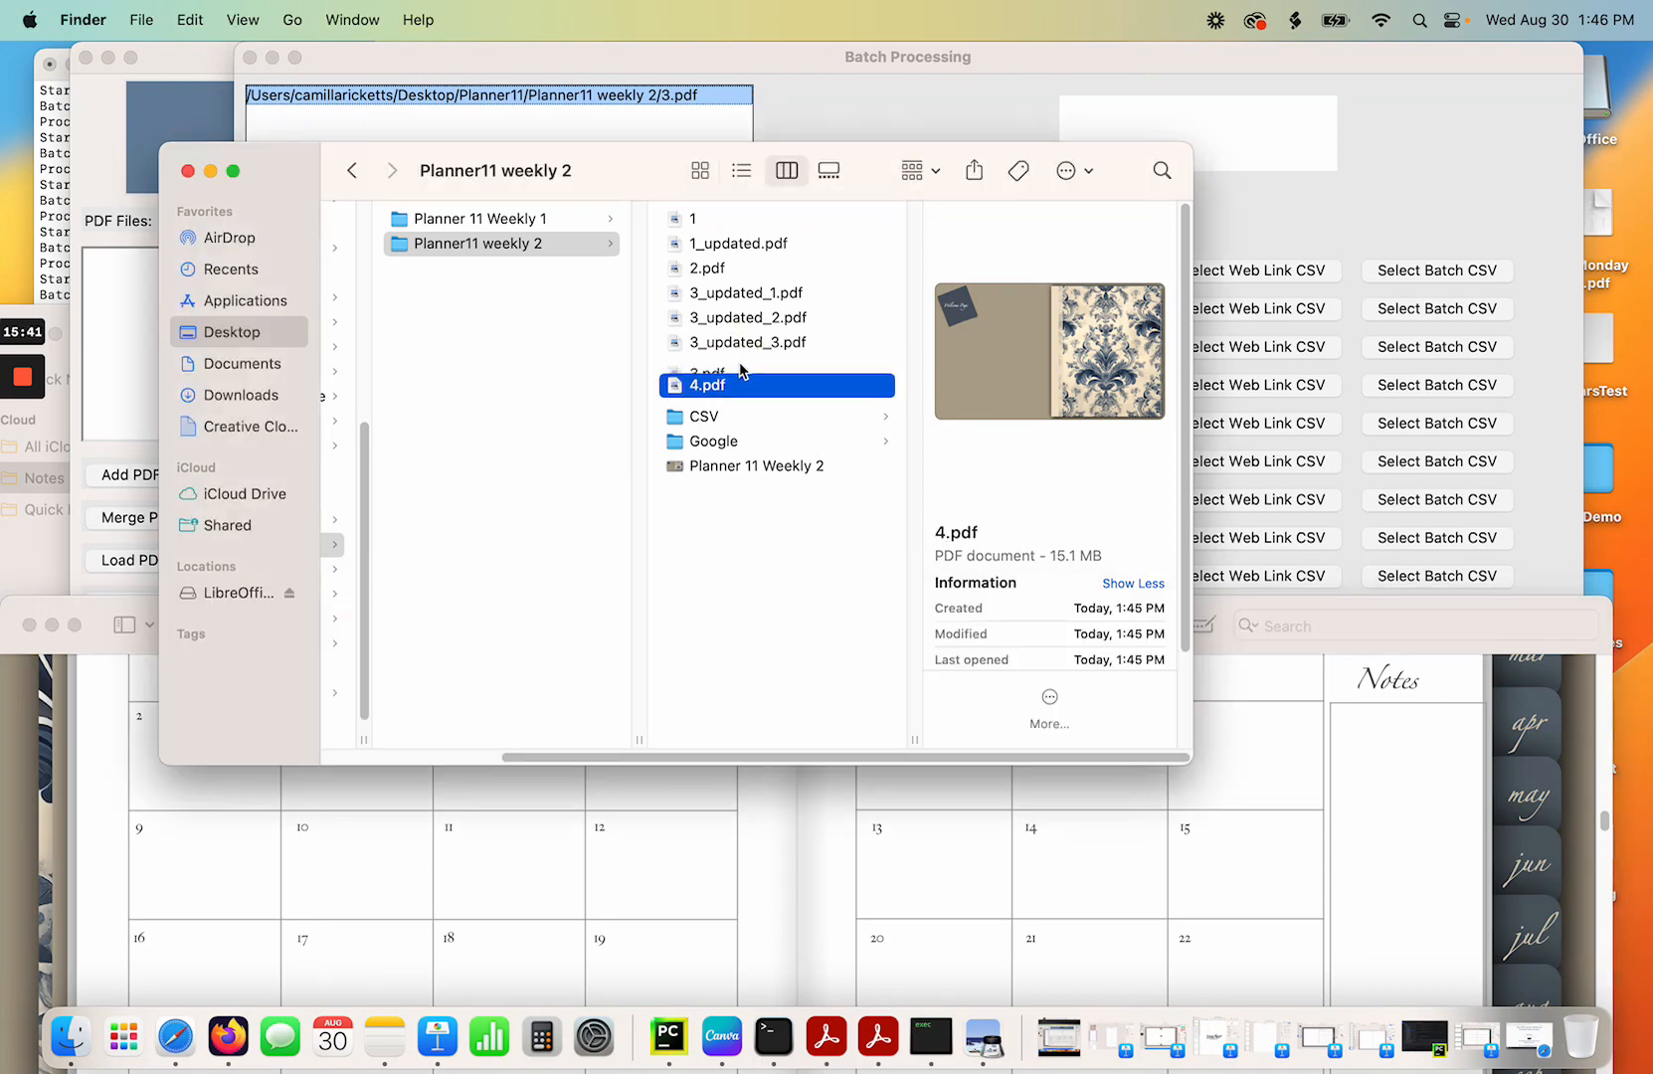
Move the outdated PDFs from 1 through 3_updated_3.pdf, plus 3.pdf, to the Trash, keeping only 4.pdf.
{"action": "left_click", "coordinate": [726, 220]}
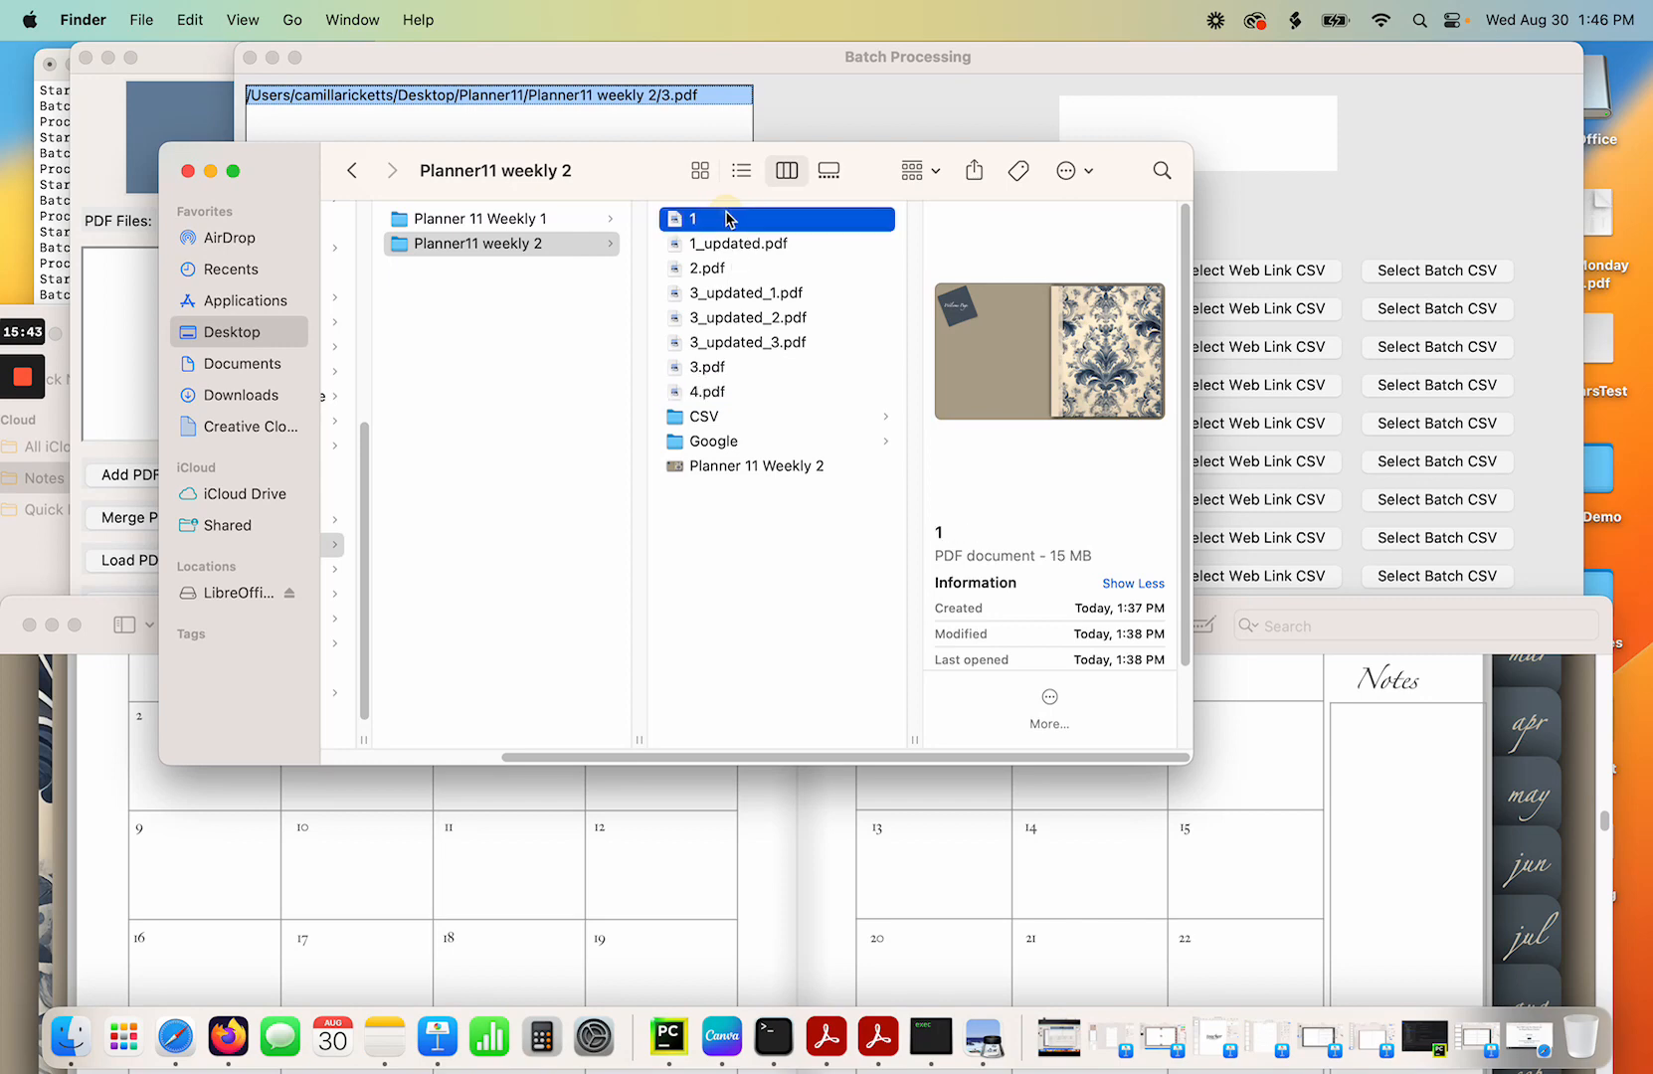
{"action": "left_click", "coordinate": [735, 343], "text": "shift"}
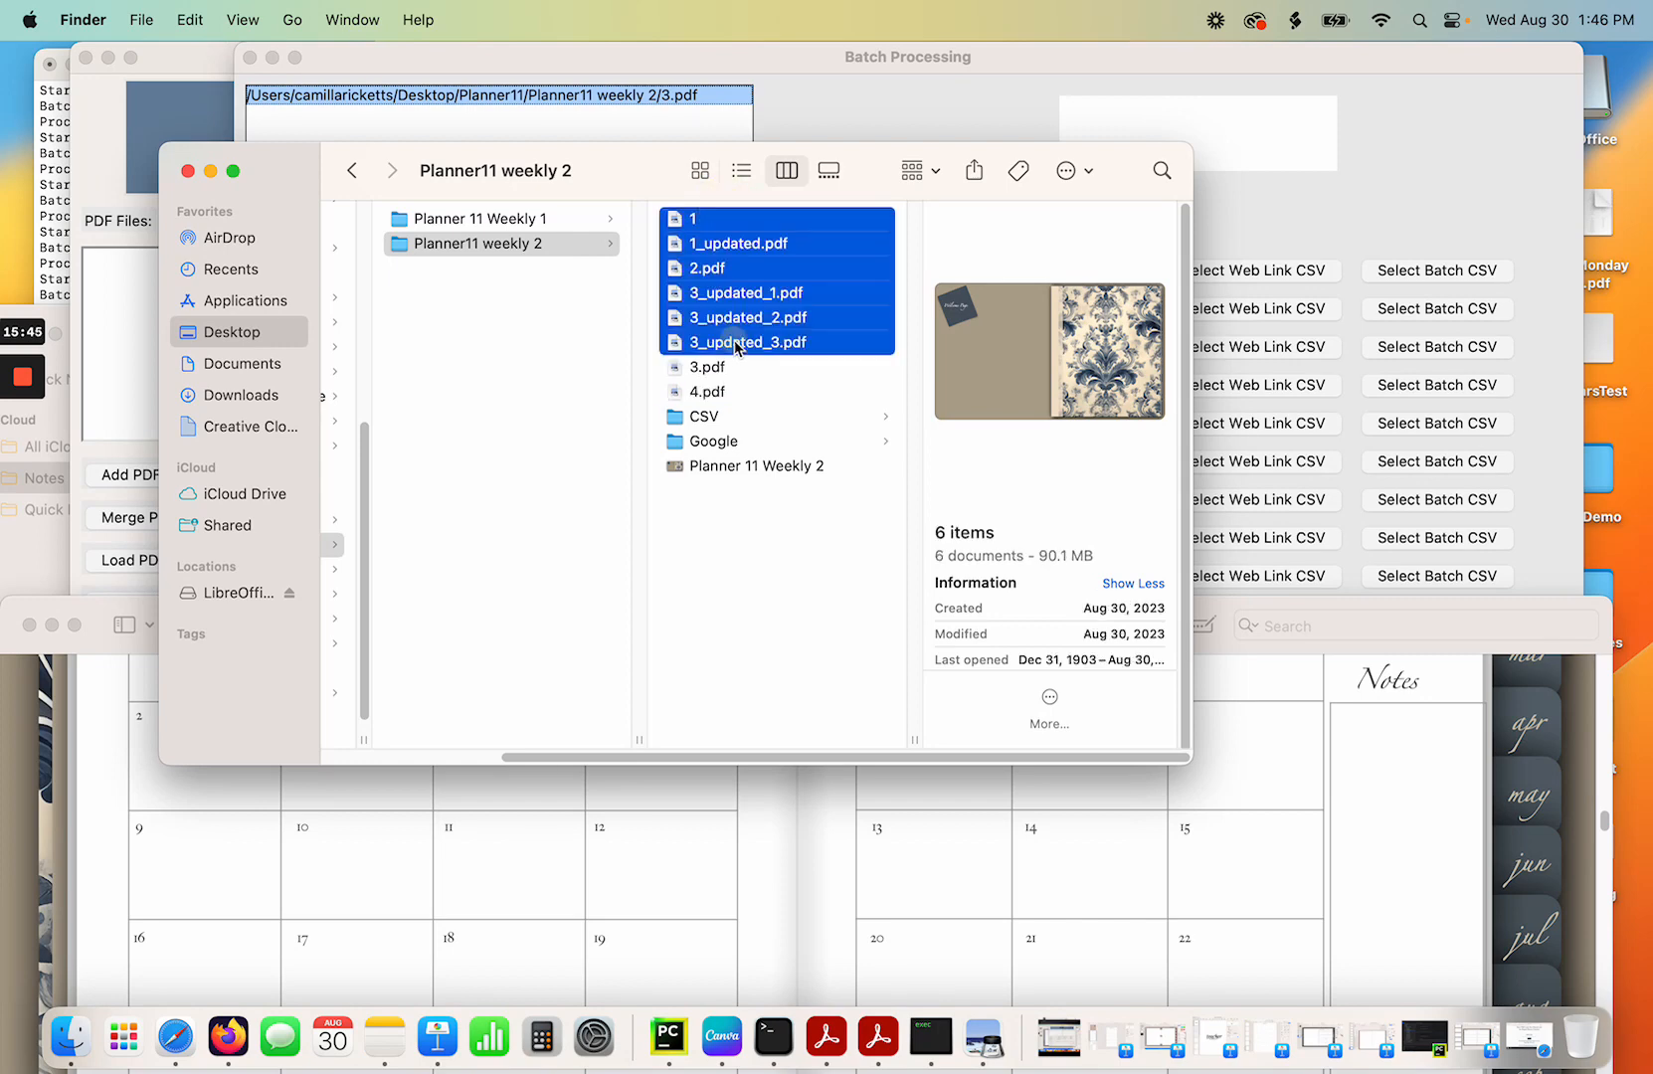
{"action": "right_click", "coordinate": [736, 341]}
{"action": "left_click", "coordinate": [777, 438]}
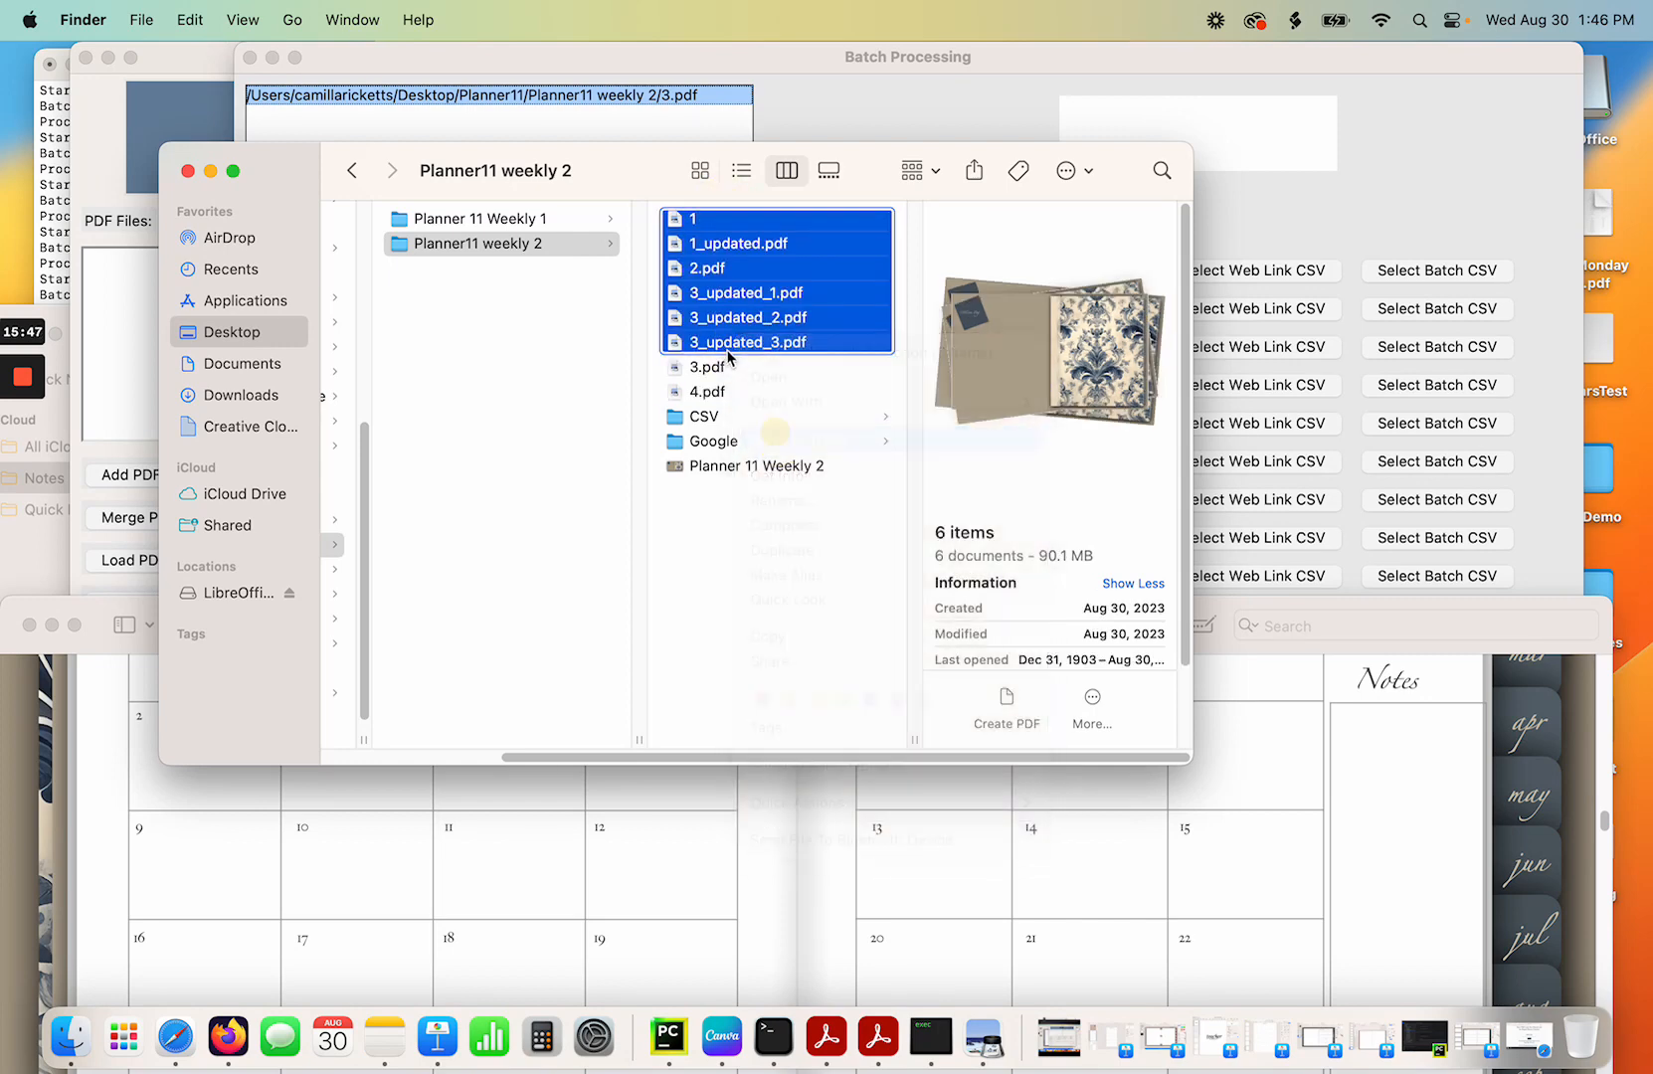
{"action": "right_click", "coordinate": [716, 229]}
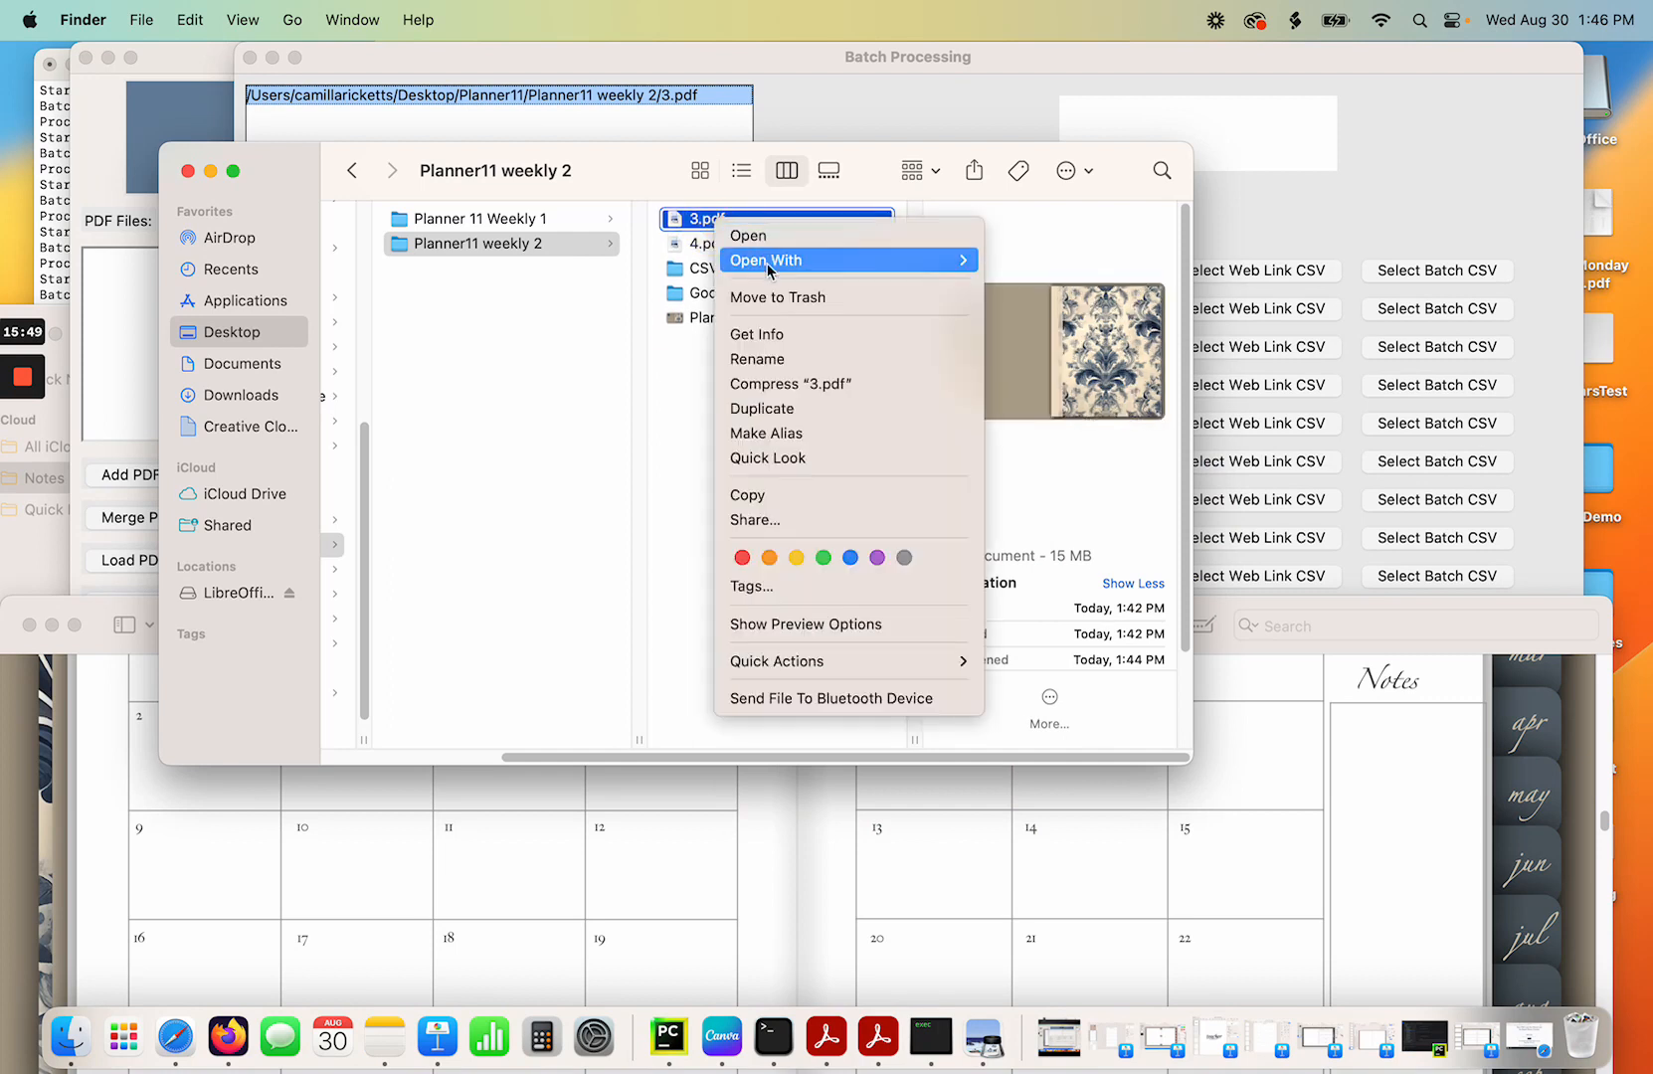
{"action": "left_click", "coordinate": [741, 295]}
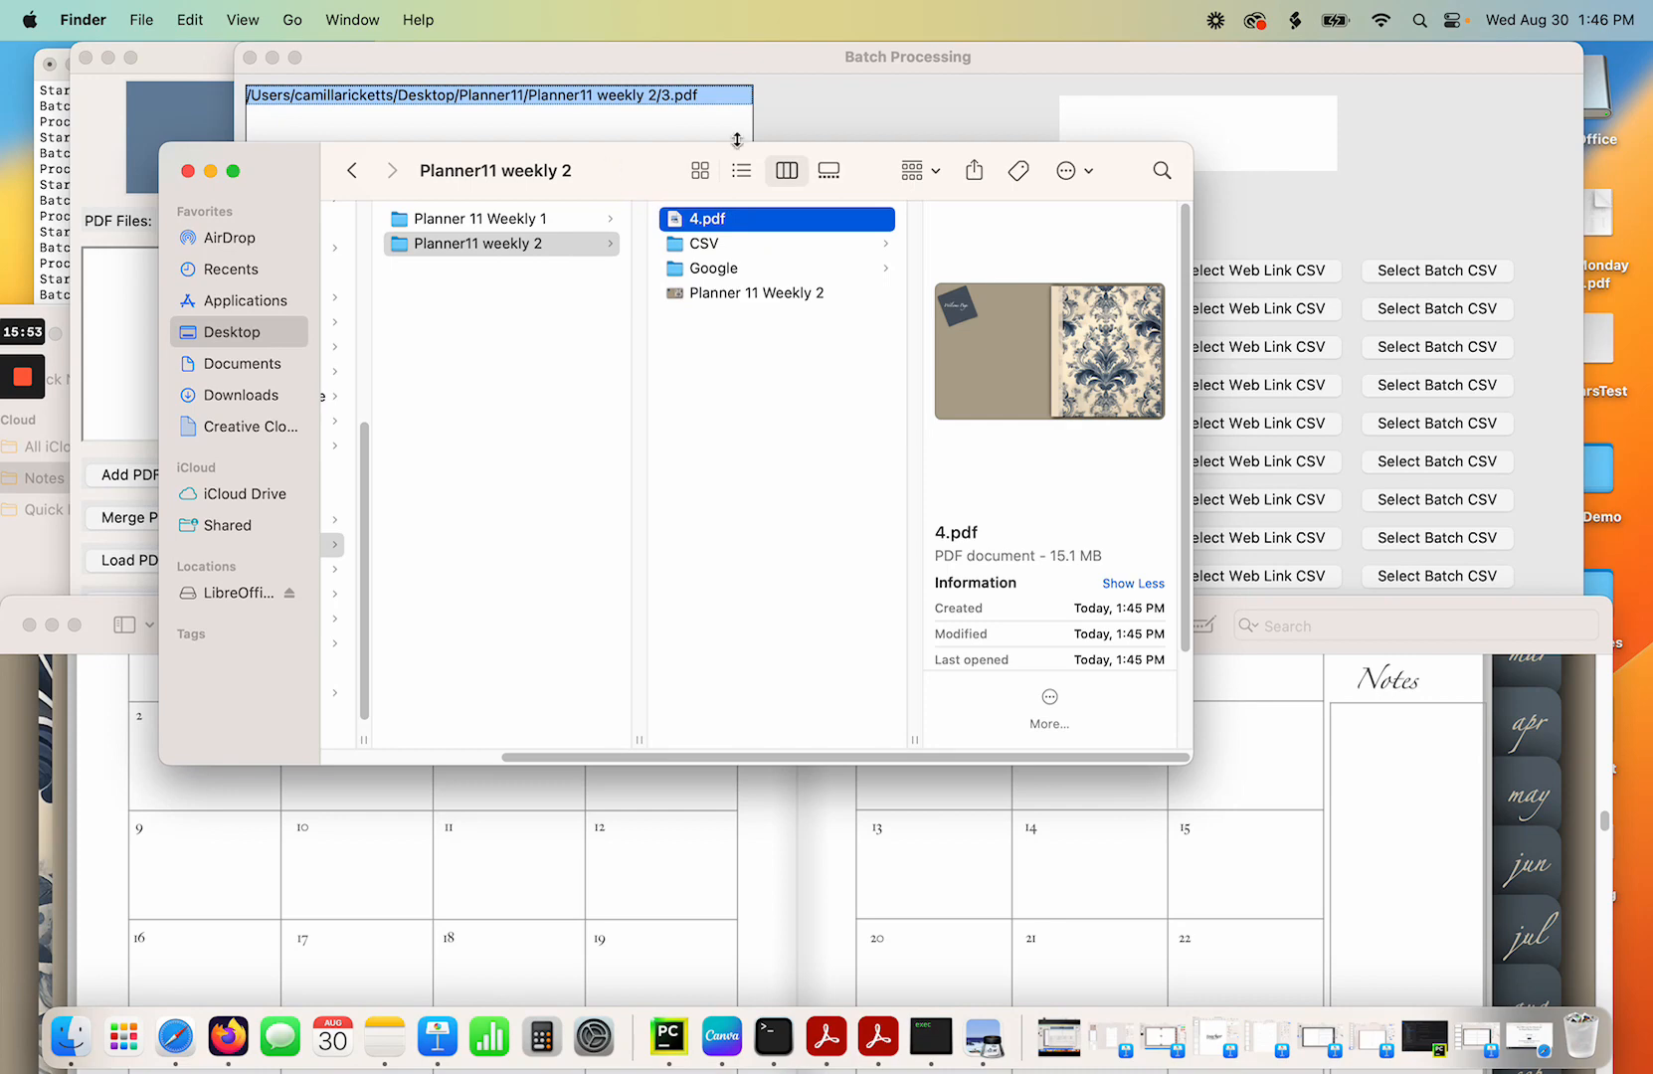
Return to the Batch Processing window in PDFLinkr and clear all its PDF, page range and CSV entries.
{"action": "left_click", "coordinate": [807, 110]}
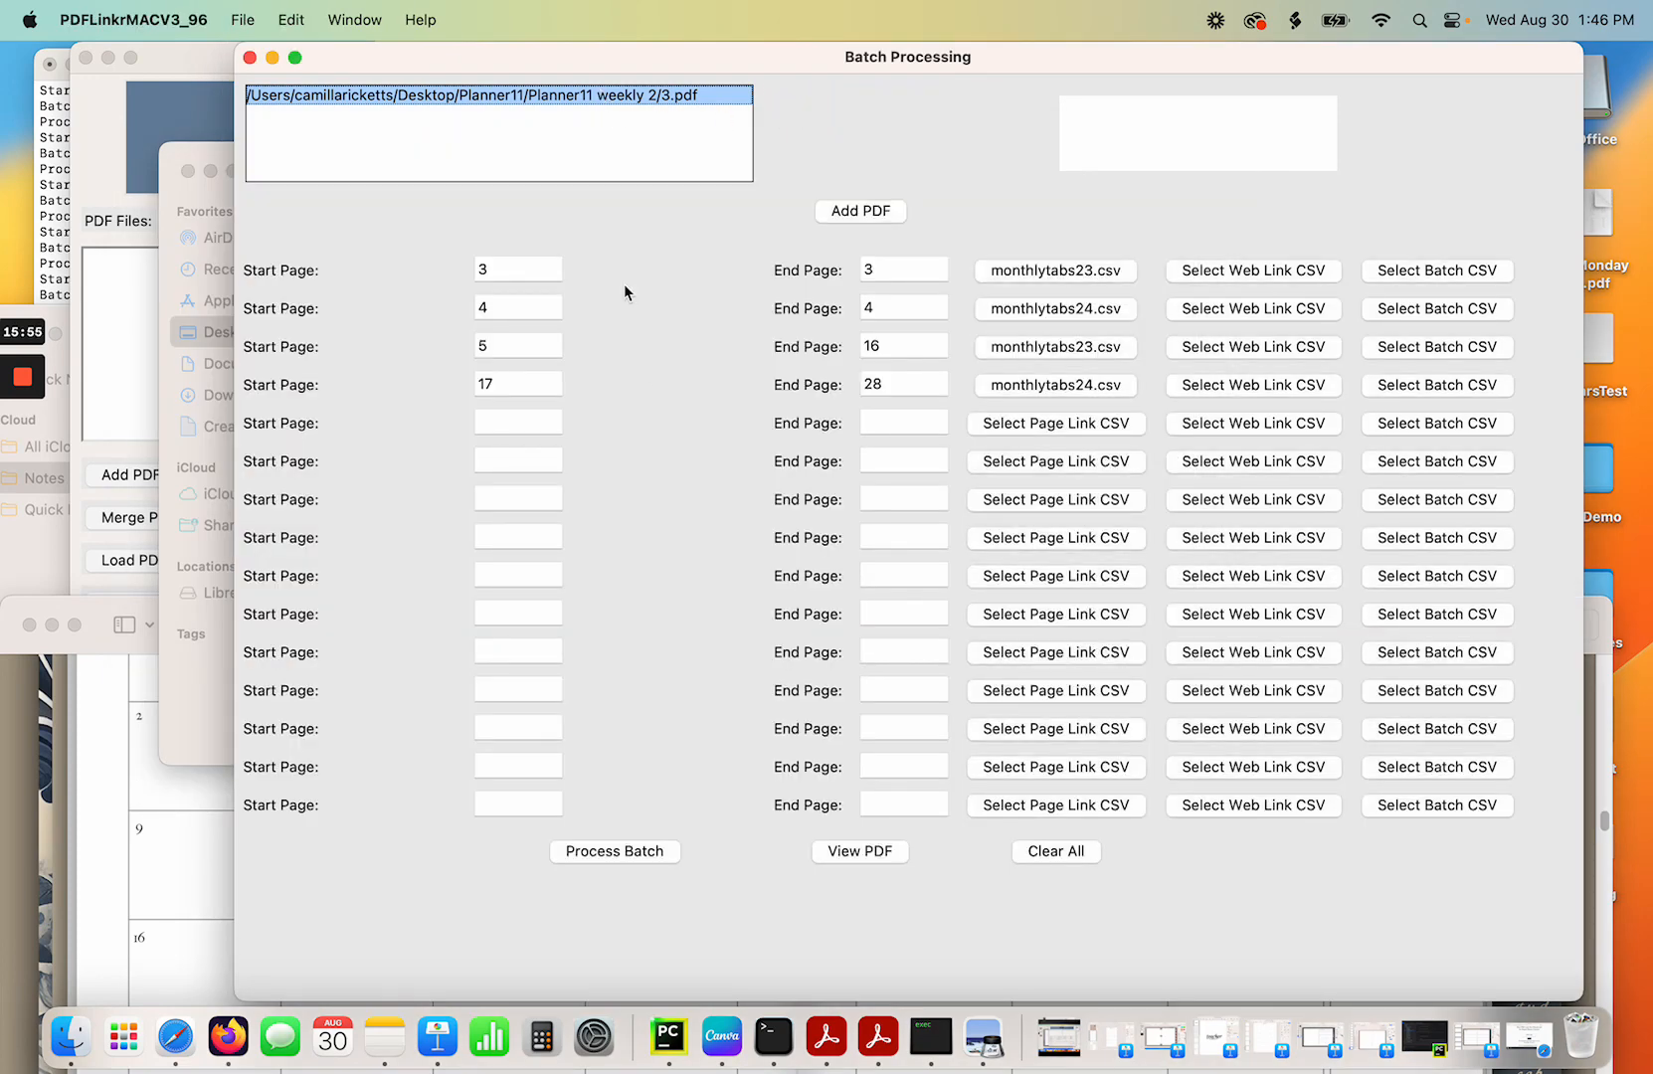
{"action": "left_click", "coordinate": [1034, 852]}
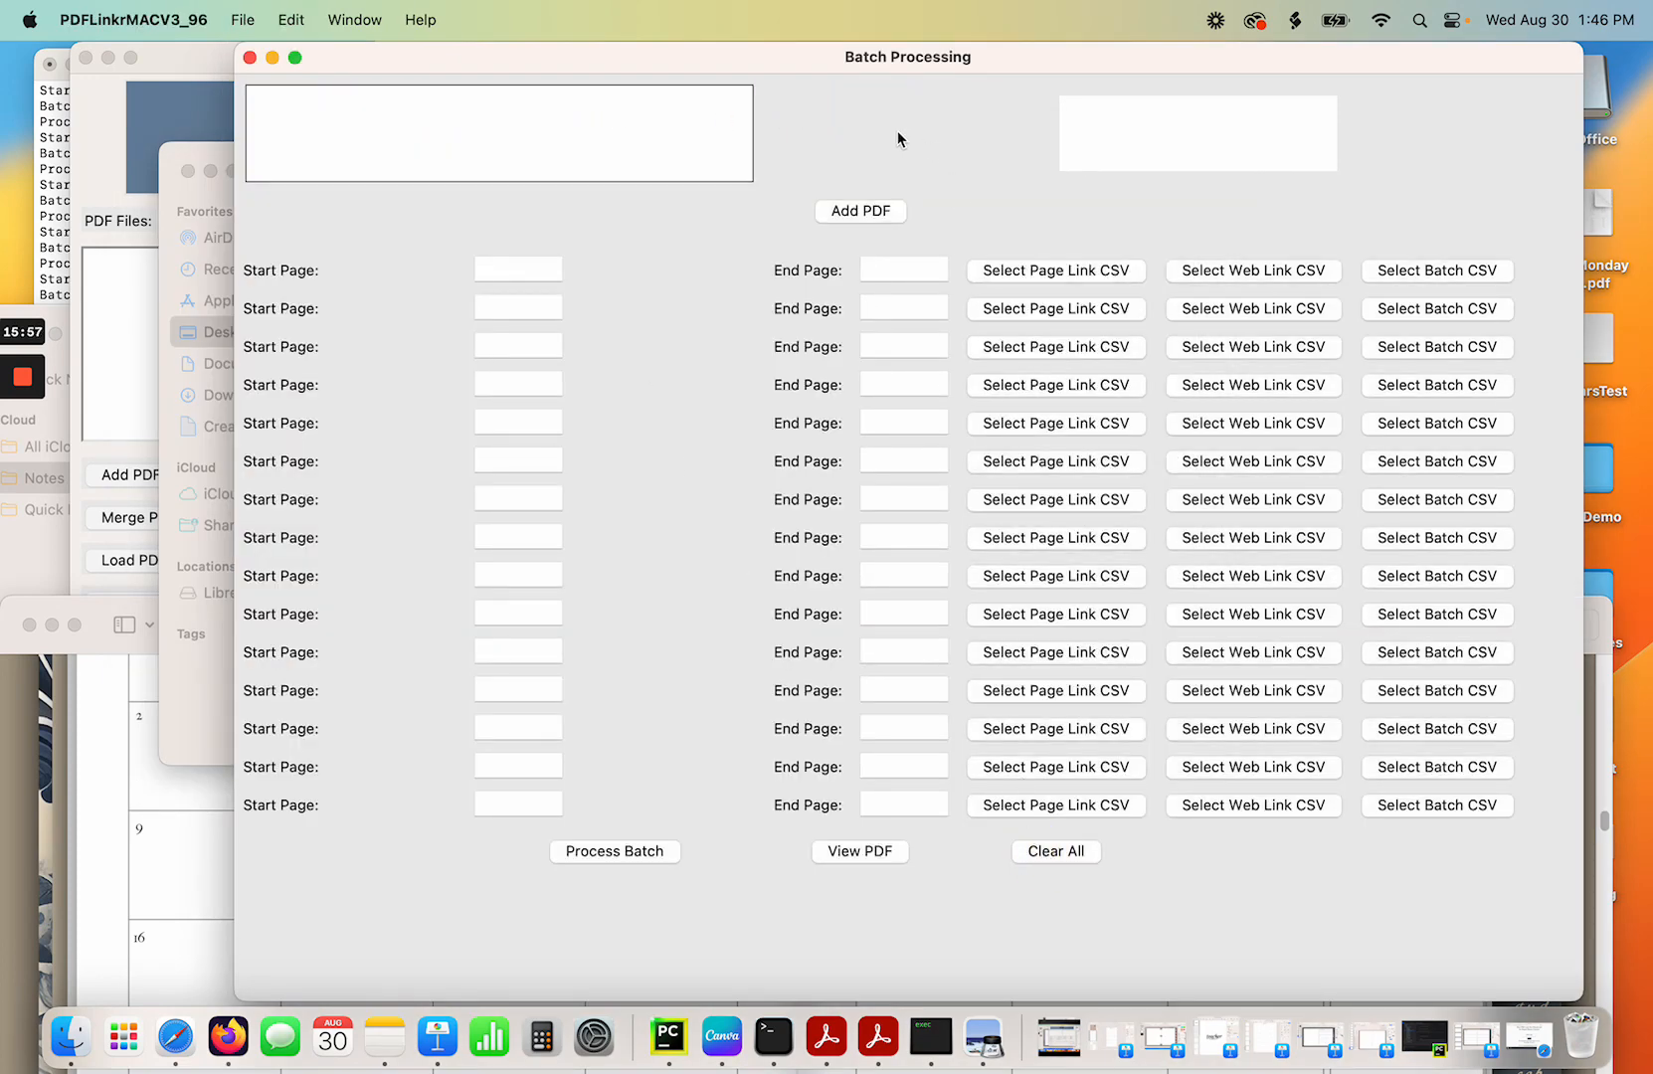
{"action": "left_click", "coordinate": [799, 68]}
Add 4.pdf from the Planner11 weekly 2 folder to the batch PDF list.
{"action": "left_click", "coordinate": [861, 211]}
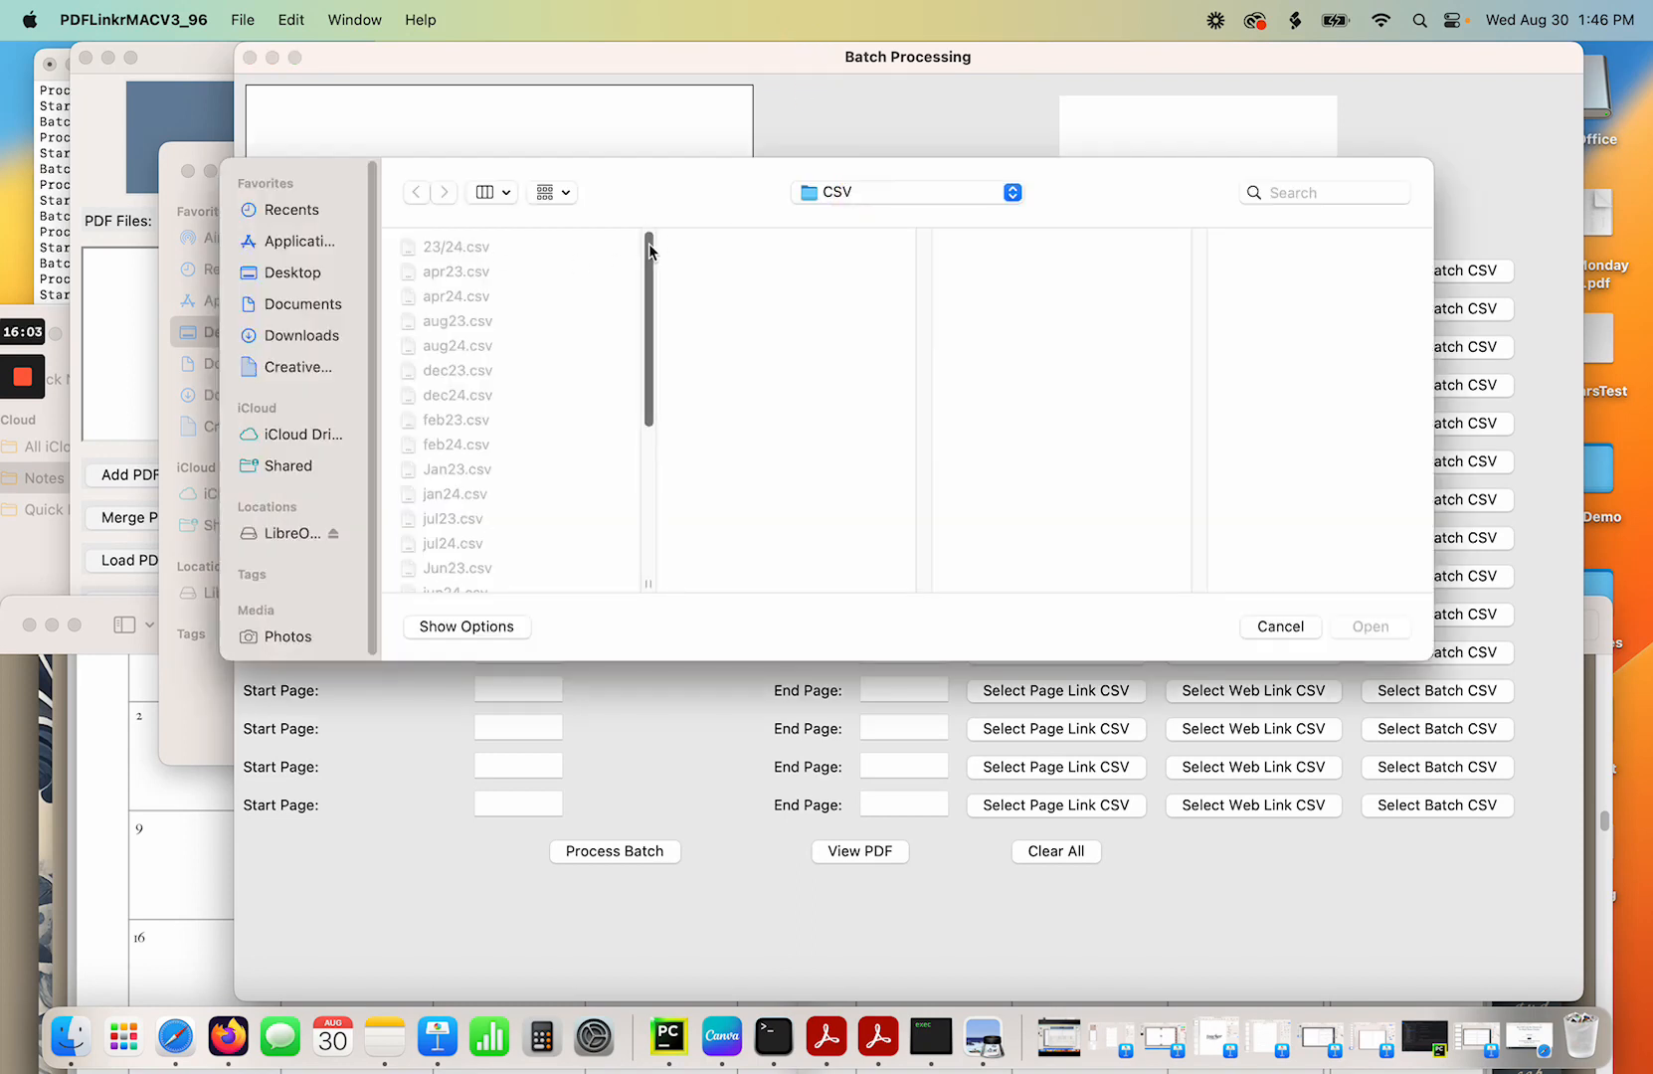
{"action": "left_click_drag", "start_coordinate": [646, 243], "coordinate": [644, 428]}
{"action": "left_click", "coordinate": [914, 199]}
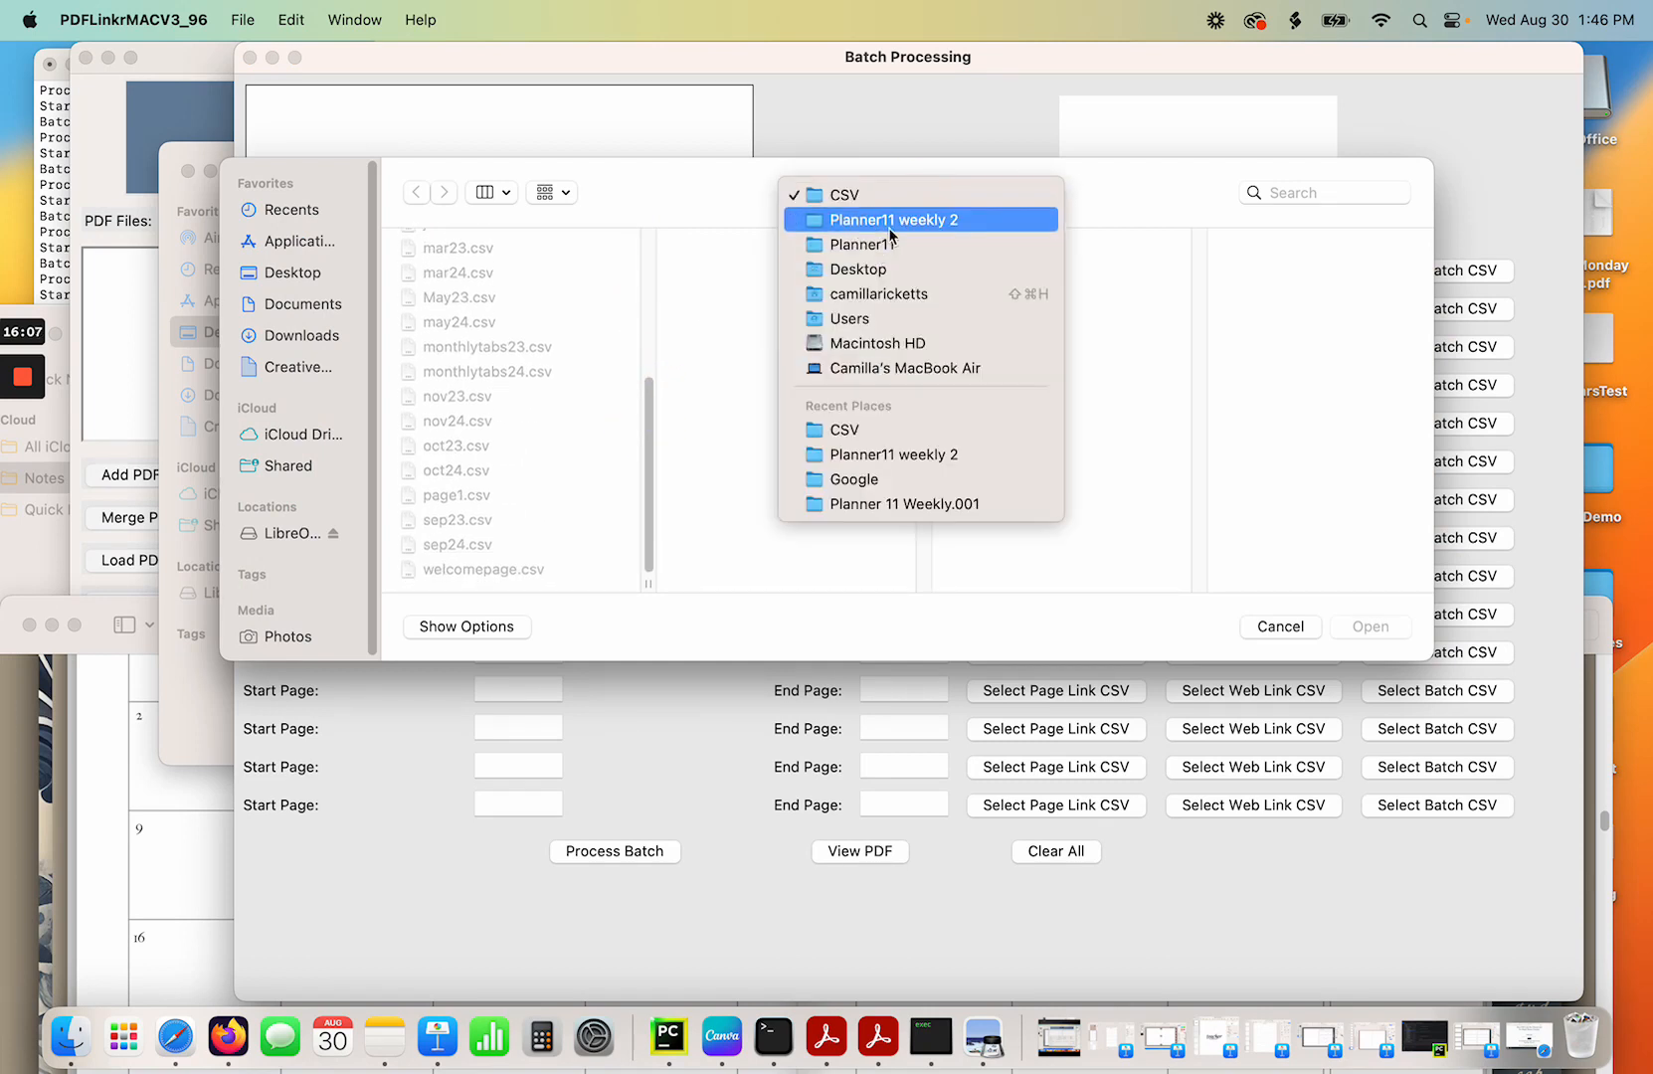
{"action": "left_click", "coordinate": [892, 220]}
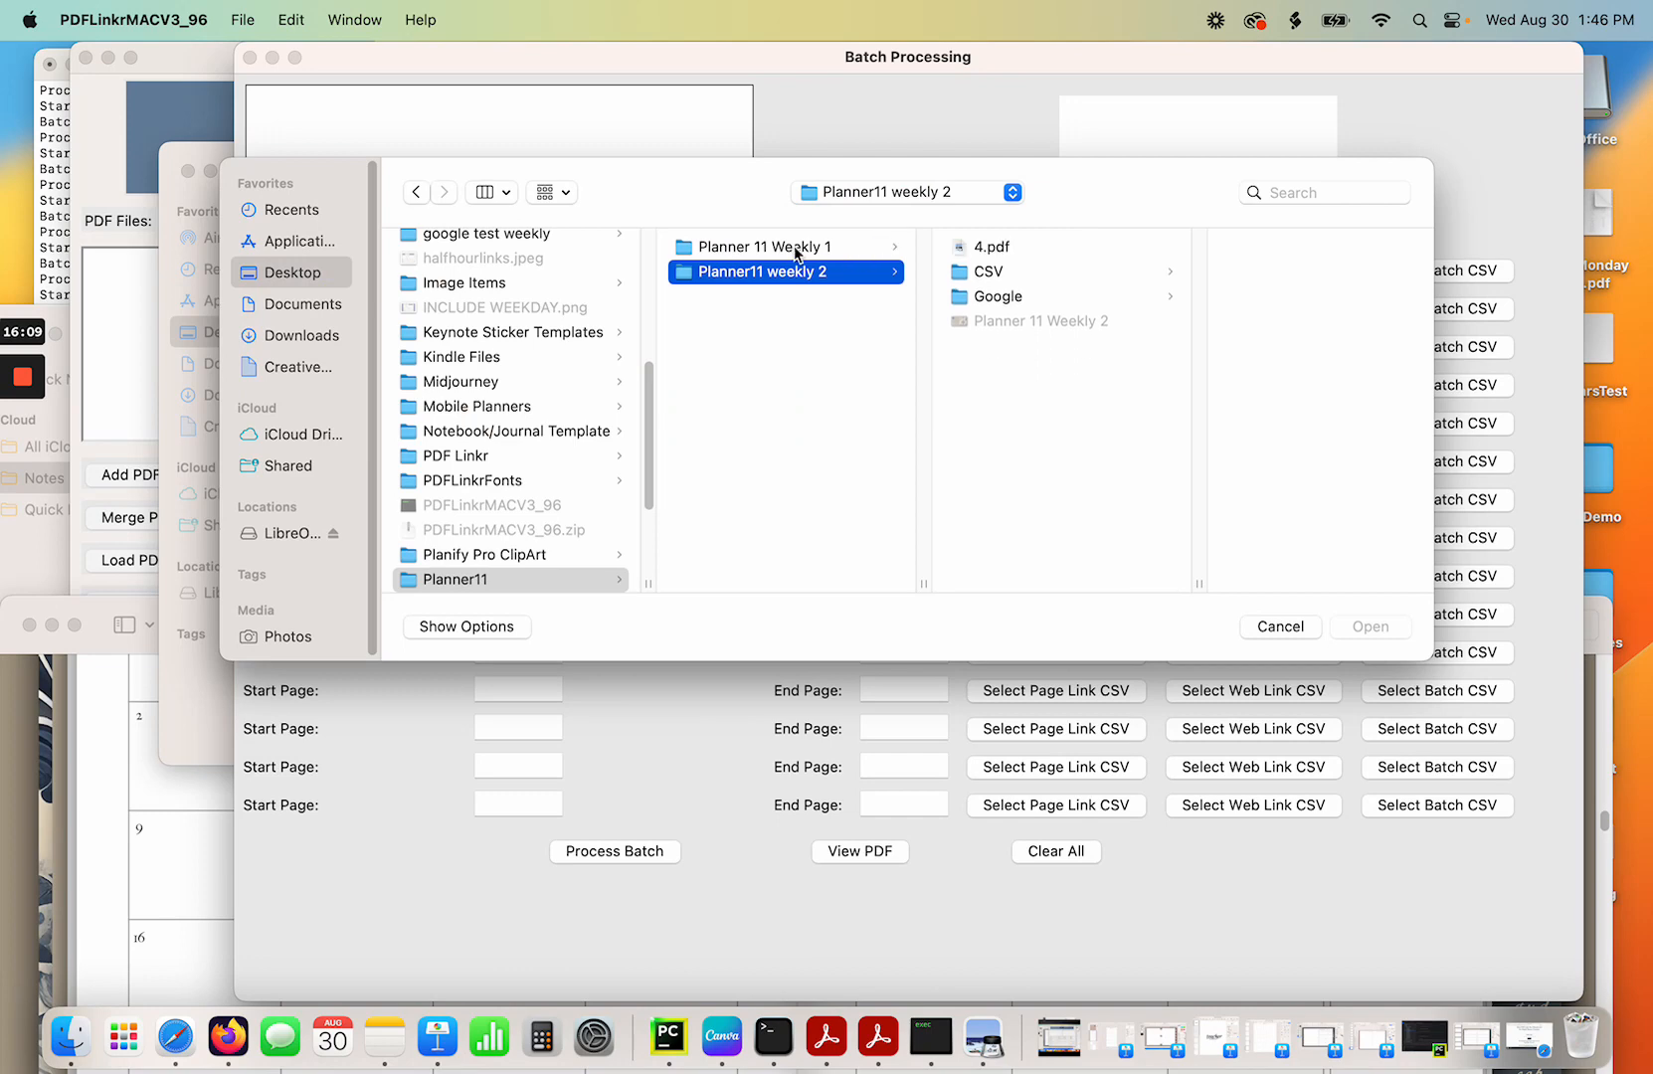
{"action": "left_click", "coordinate": [969, 249]}
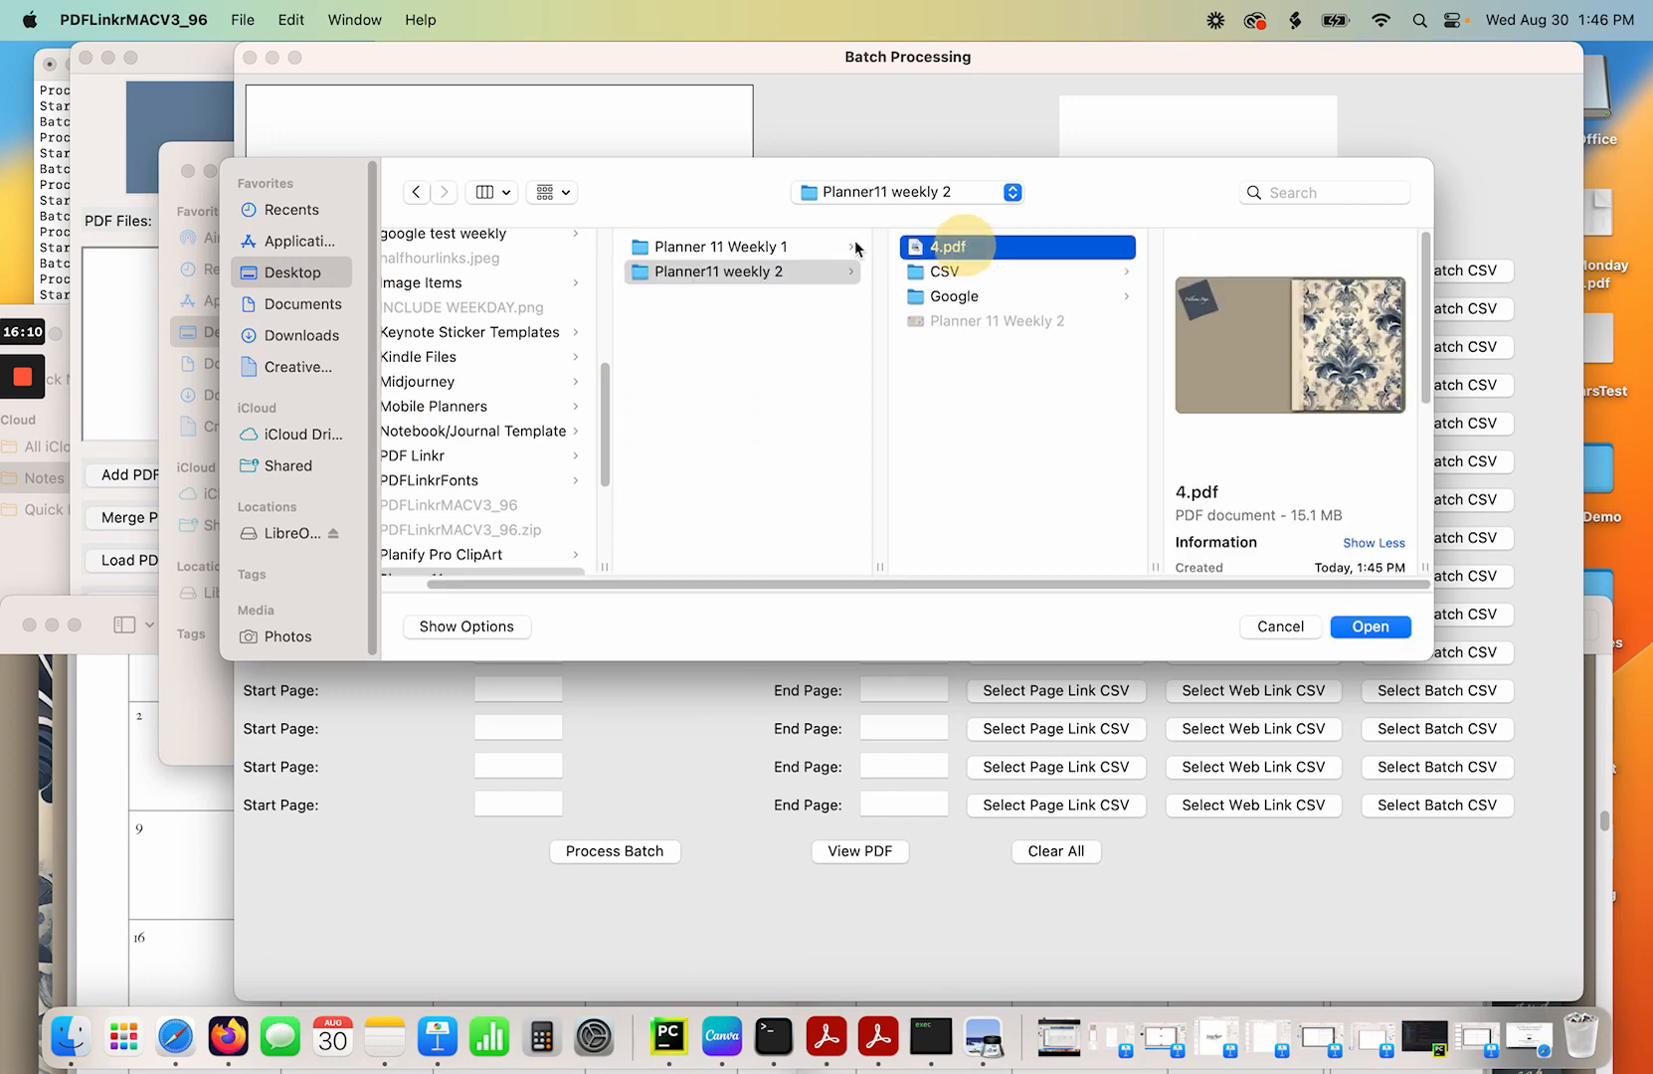
{"action": "left_click", "coordinate": [1390, 636]}
View 4.pdf at page 3 and use the area around the weekly tabs 1 to 5 as the link area.
{"action": "left_click", "coordinate": [656, 95]}
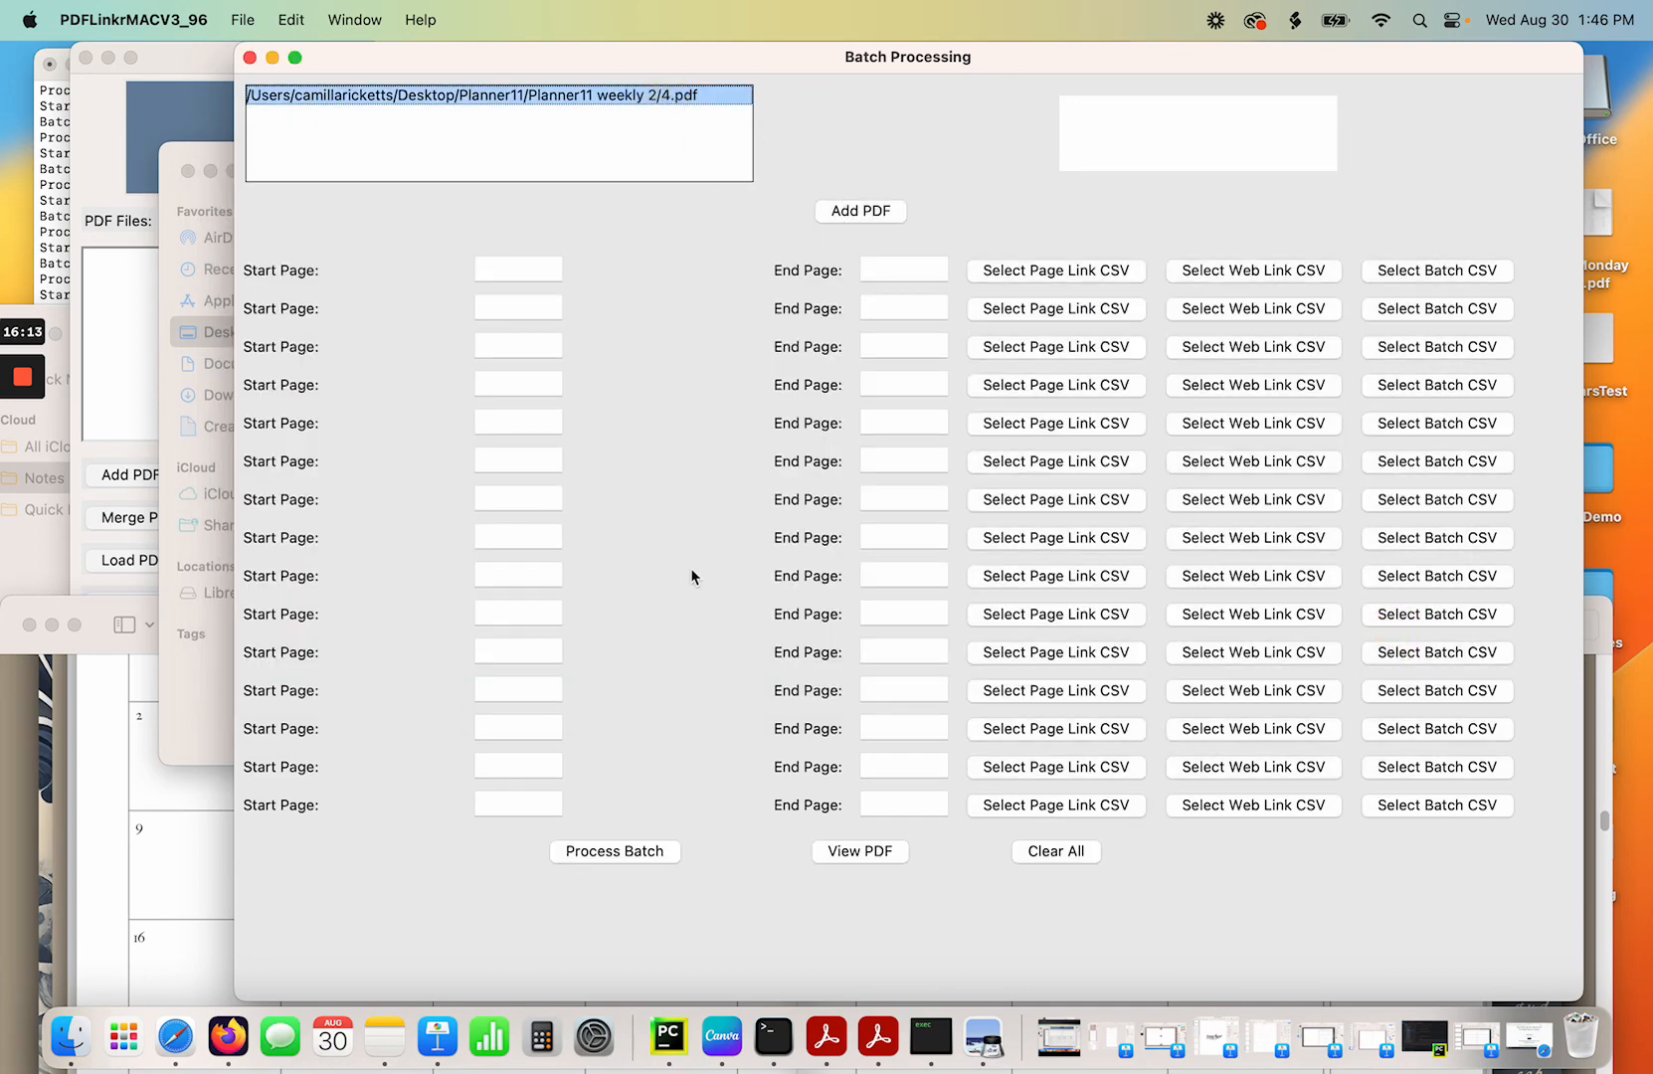
{"action": "left_click", "coordinate": [861, 855]}
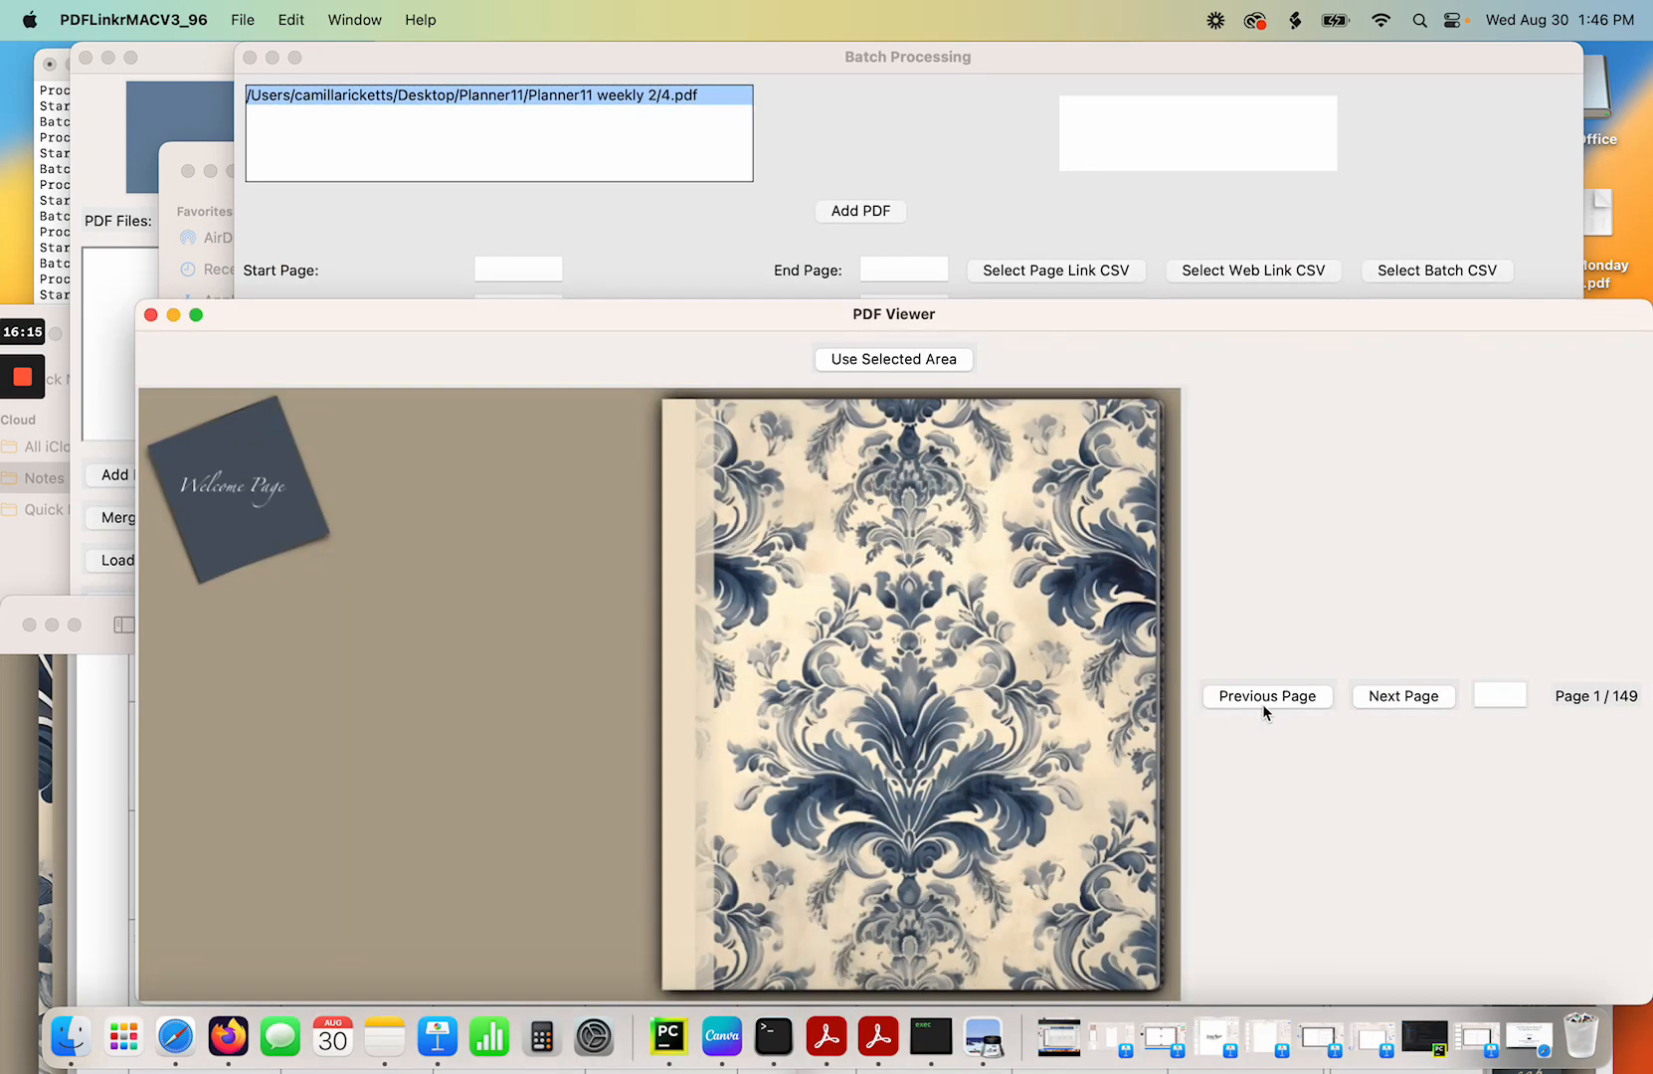
{"action": "left_click", "coordinate": [1398, 696]}
{"action": "left_click", "coordinate": [1398, 696]}
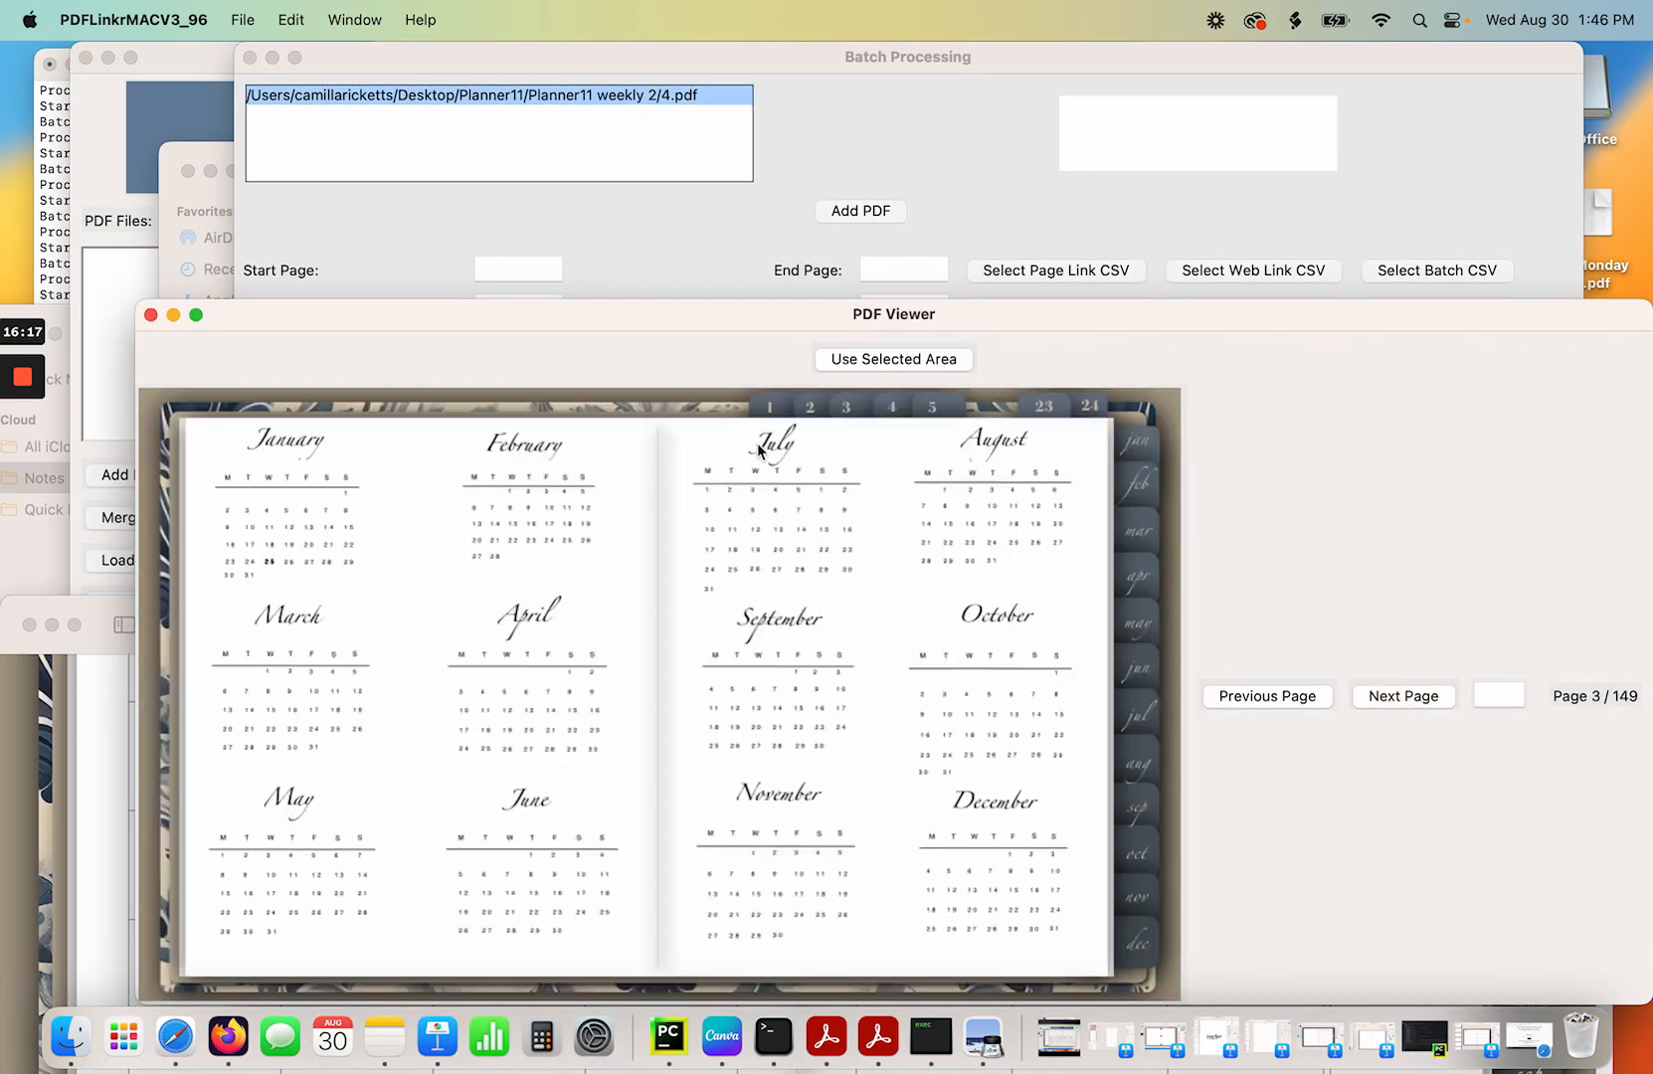
{"action": "left_click_drag", "start_coordinate": [762, 422], "coordinate": [968, 430]}
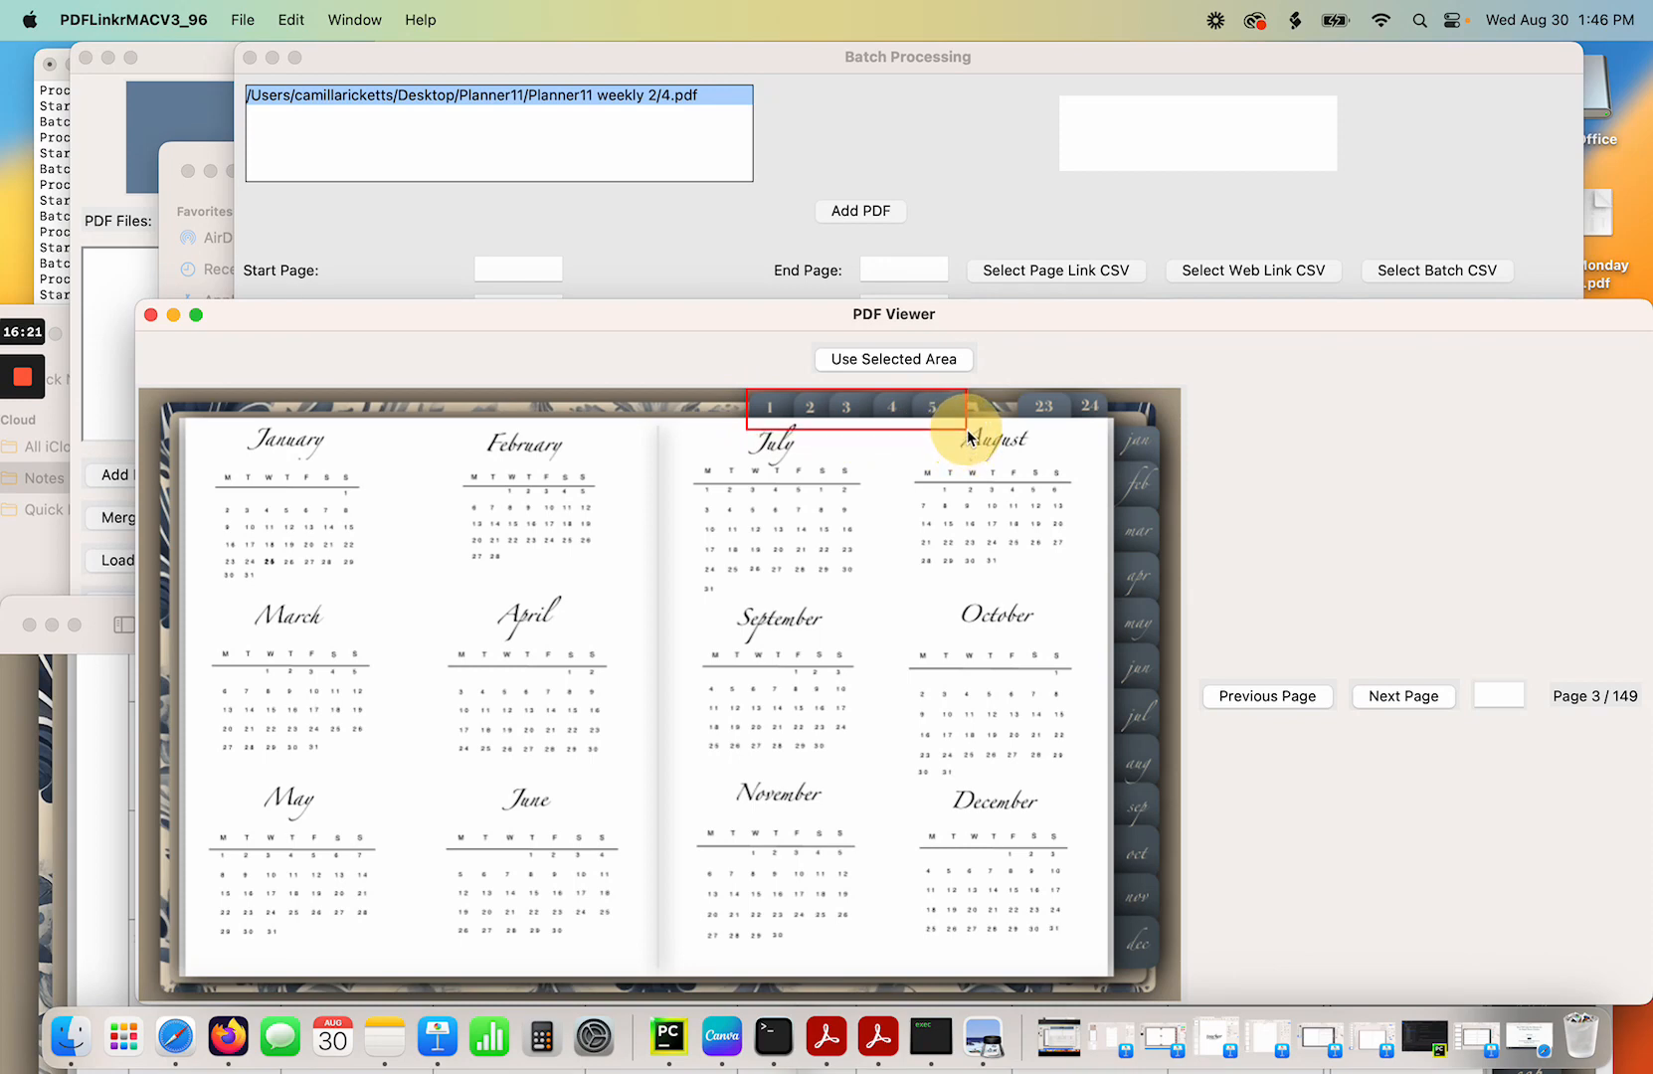
{"action": "left_click", "coordinate": [912, 362]}
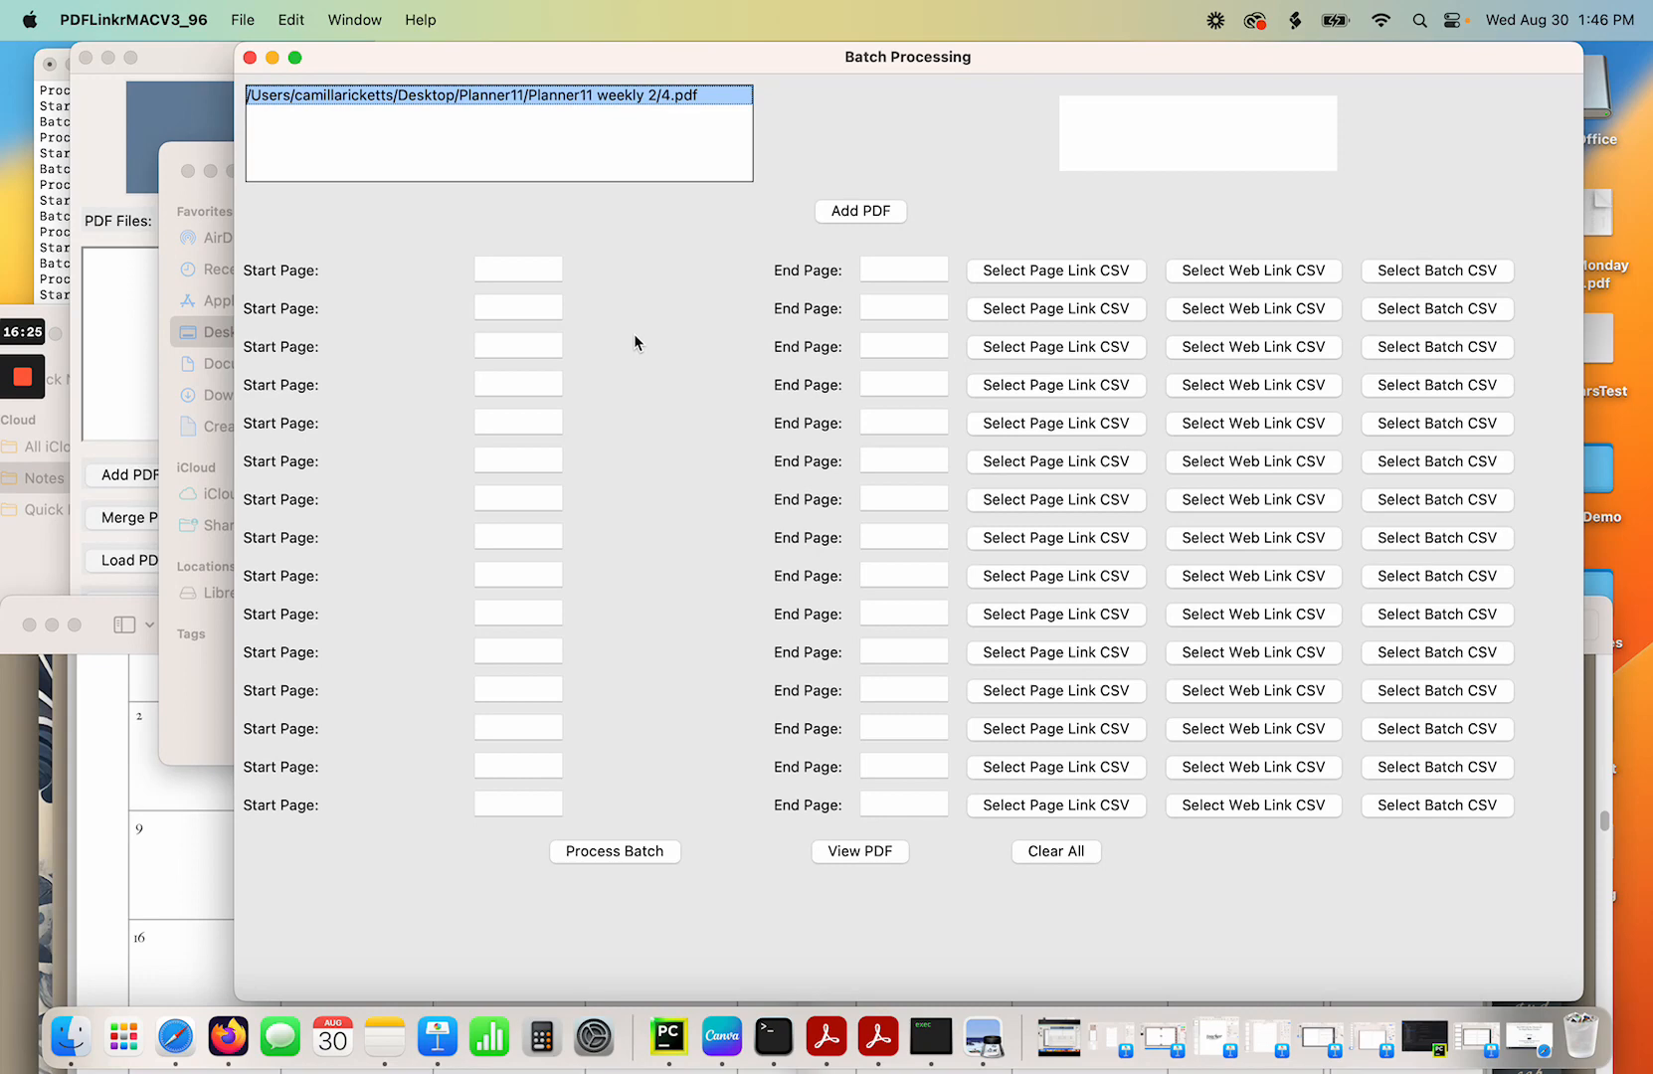
Locate the first January 2023 weekly page in the open 3.pdf and set the first batch page range to 29 through 33.
{"action": "left_click", "coordinate": [126, 903]}
{"action": "left_click_drag", "start_coordinate": [421, 642], "coordinate": [394, 141]}
{"action": "scroll", "coordinate": [432, 600], "scroll_direction": "down", "scroll_amount": 3}
{"action": "scroll", "coordinate": [434, 601], "scroll_direction": "down", "scroll_amount": 10}
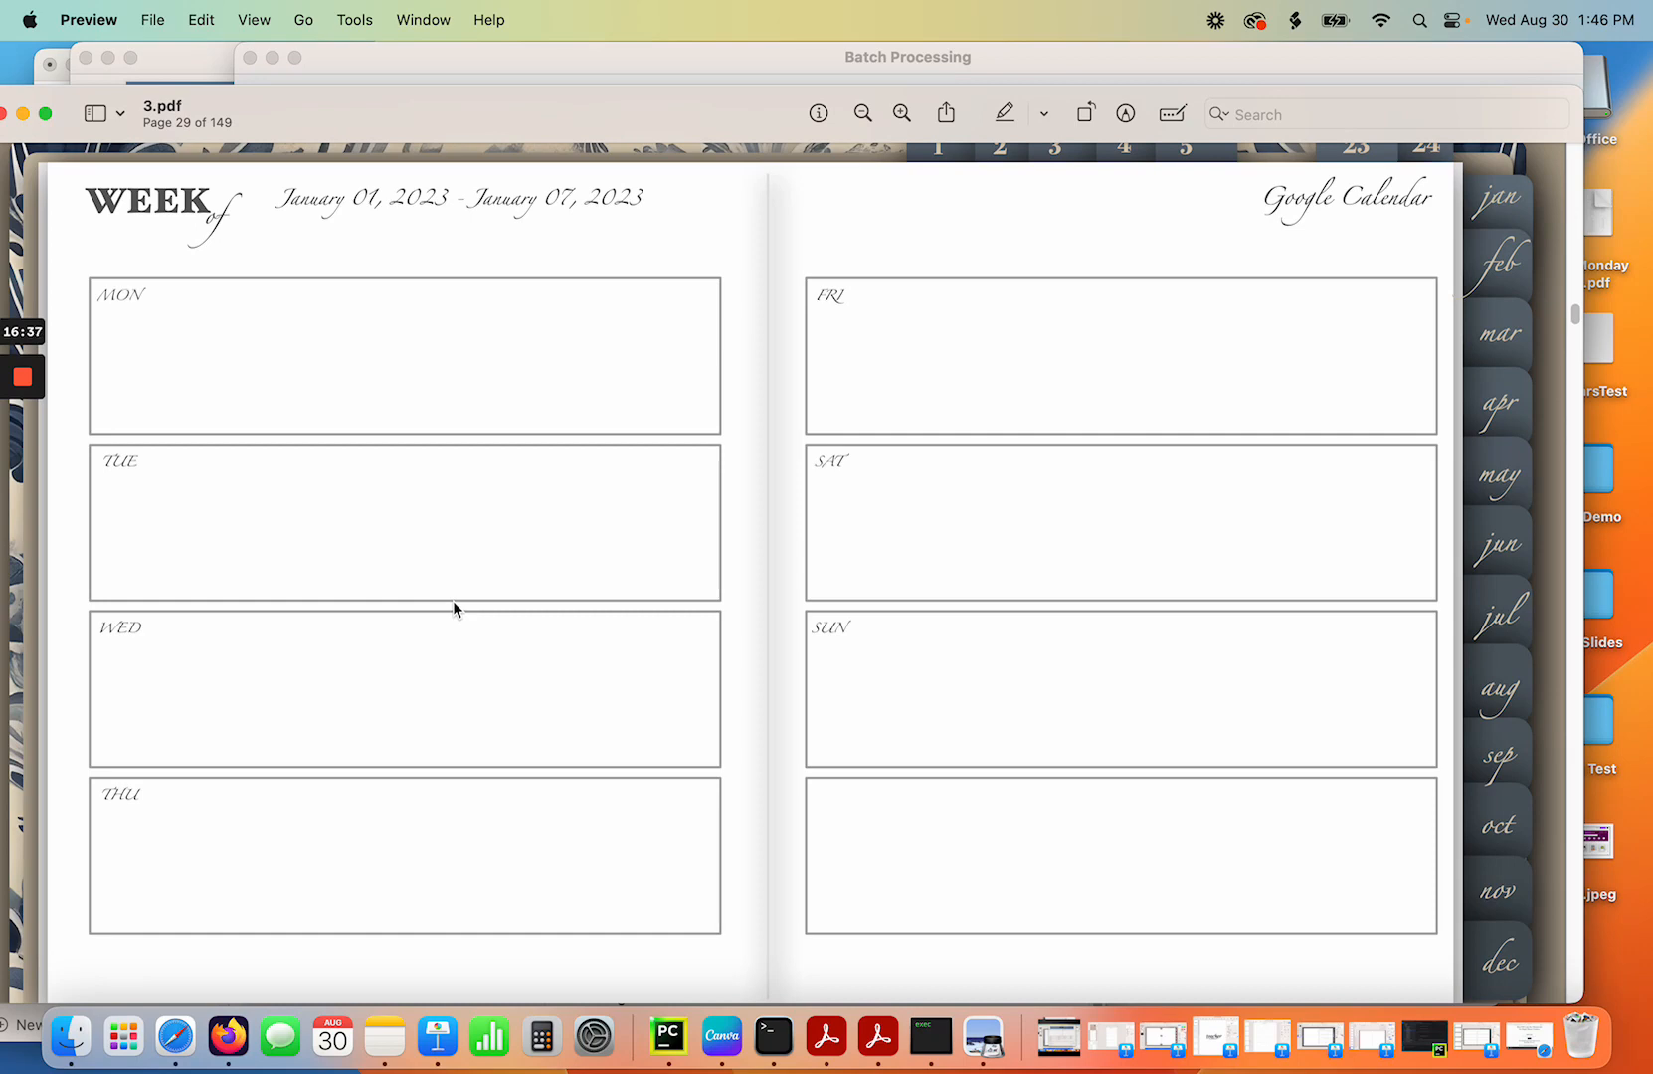
{"action": "left_click_drag", "start_coordinate": [541, 117], "coordinate": [483, 759]}
{"action": "left_click", "coordinate": [524, 272]}
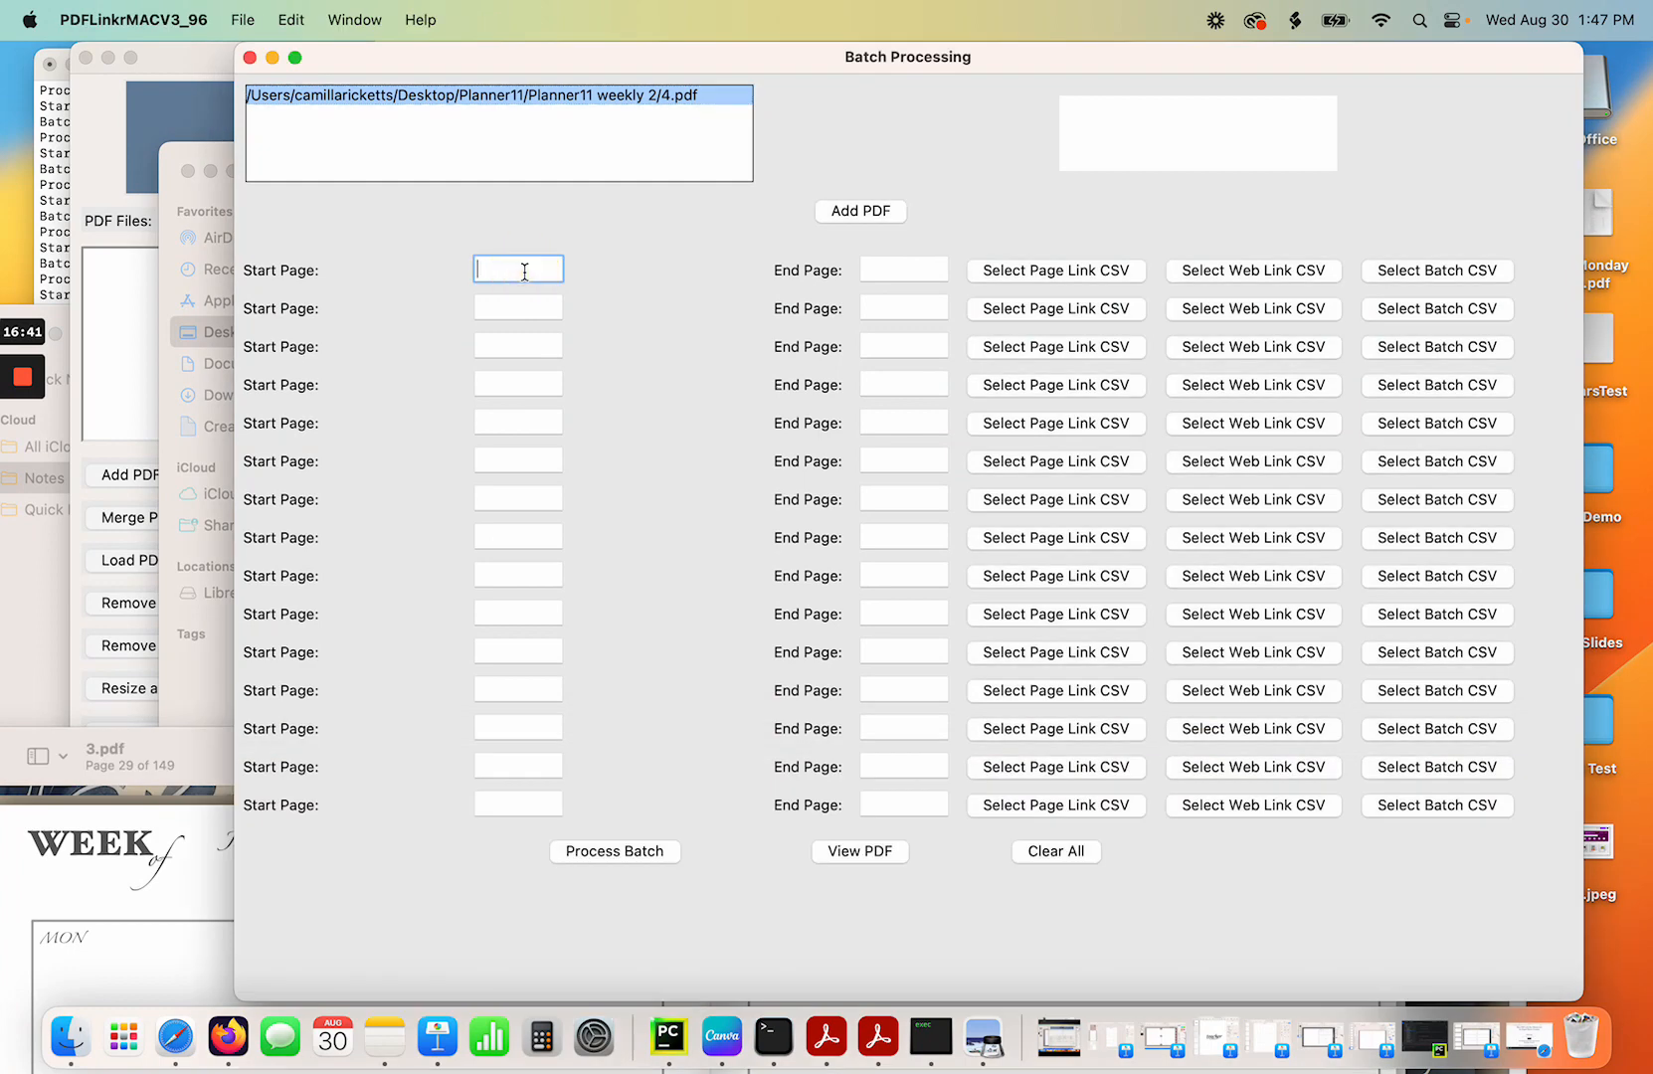
{"action": "type", "text": "29"}
{"action": "left_click", "coordinate": [893, 271]}
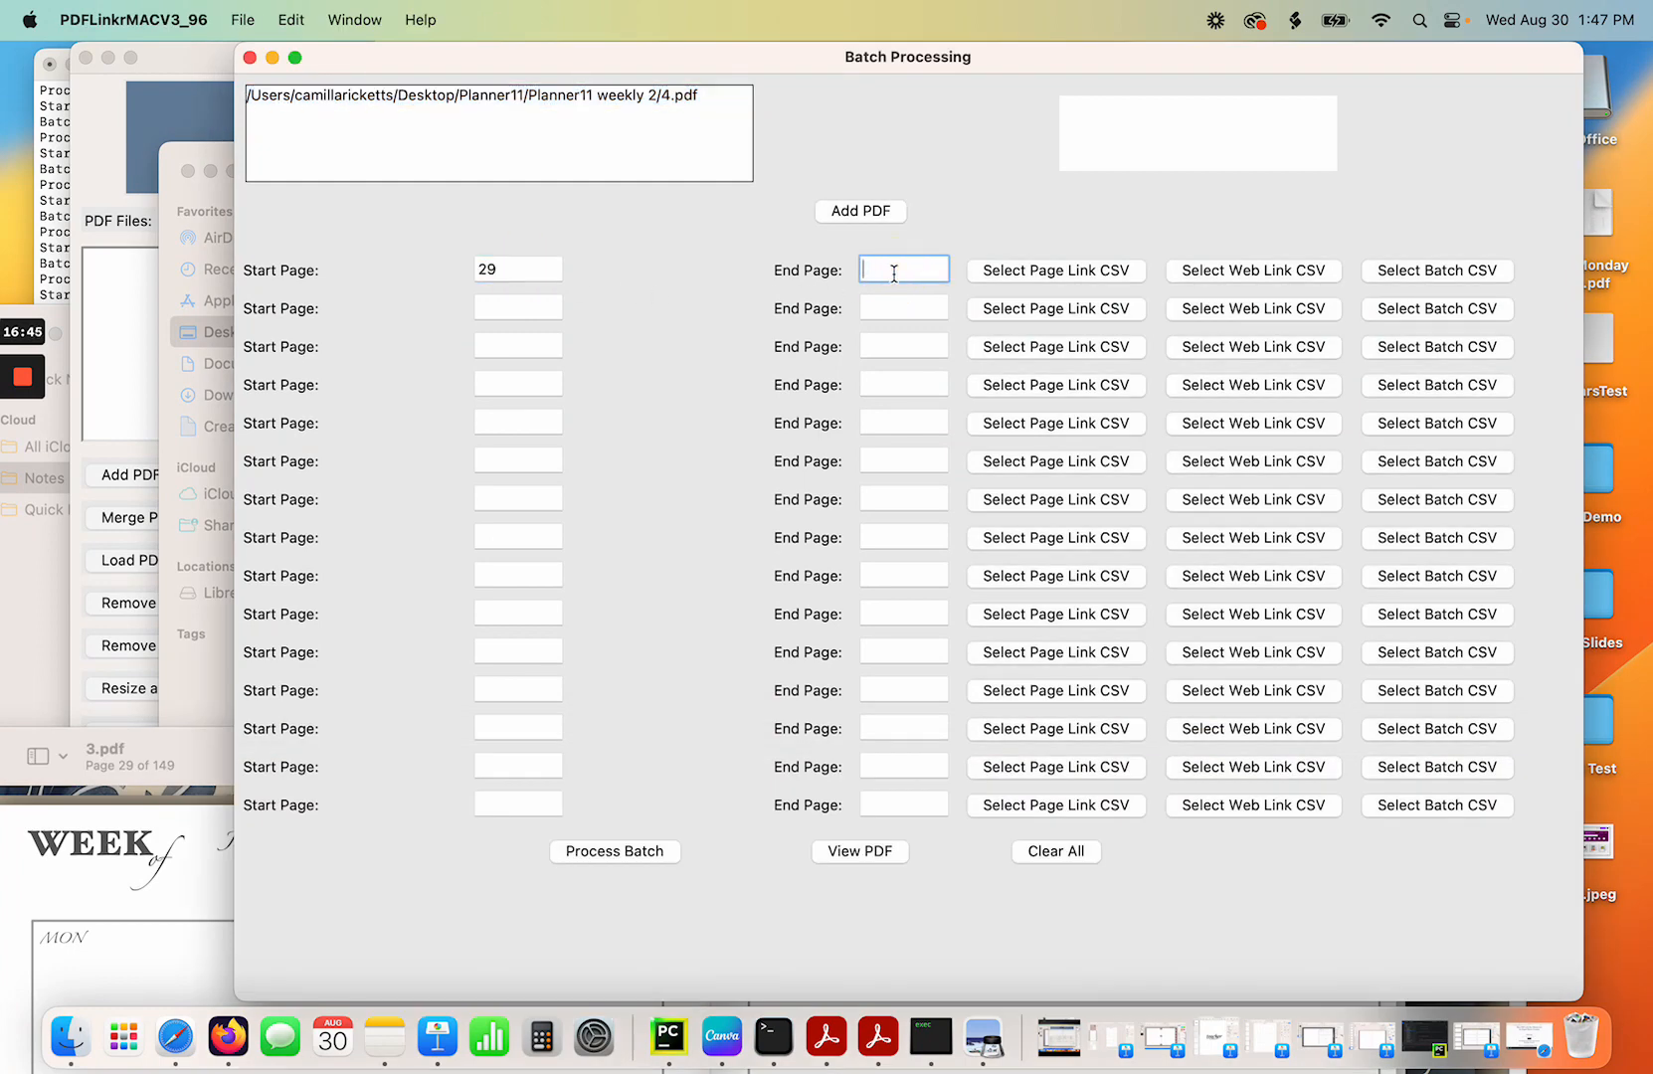
{"action": "type", "text": "33"}
Assign Jan23.csv from the CSV folder as the page link file for the first page range.
{"action": "left_click", "coordinate": [1018, 271]}
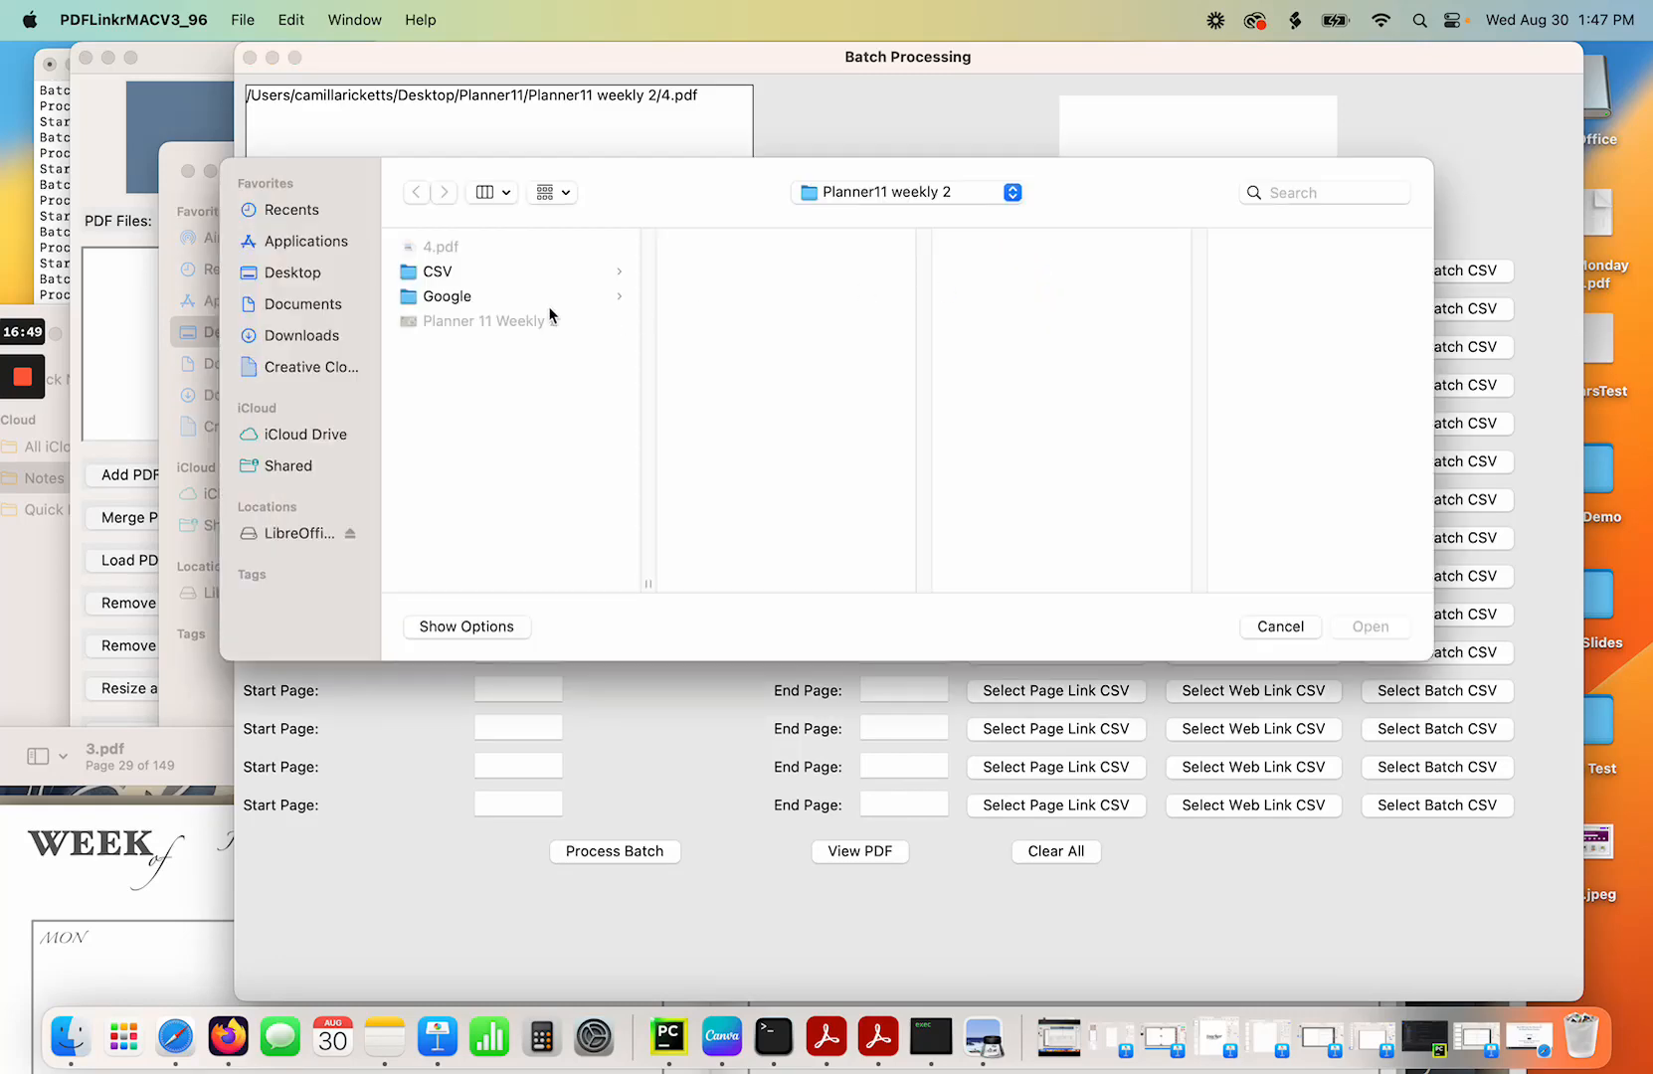
{"action": "left_click", "coordinate": [476, 271]}
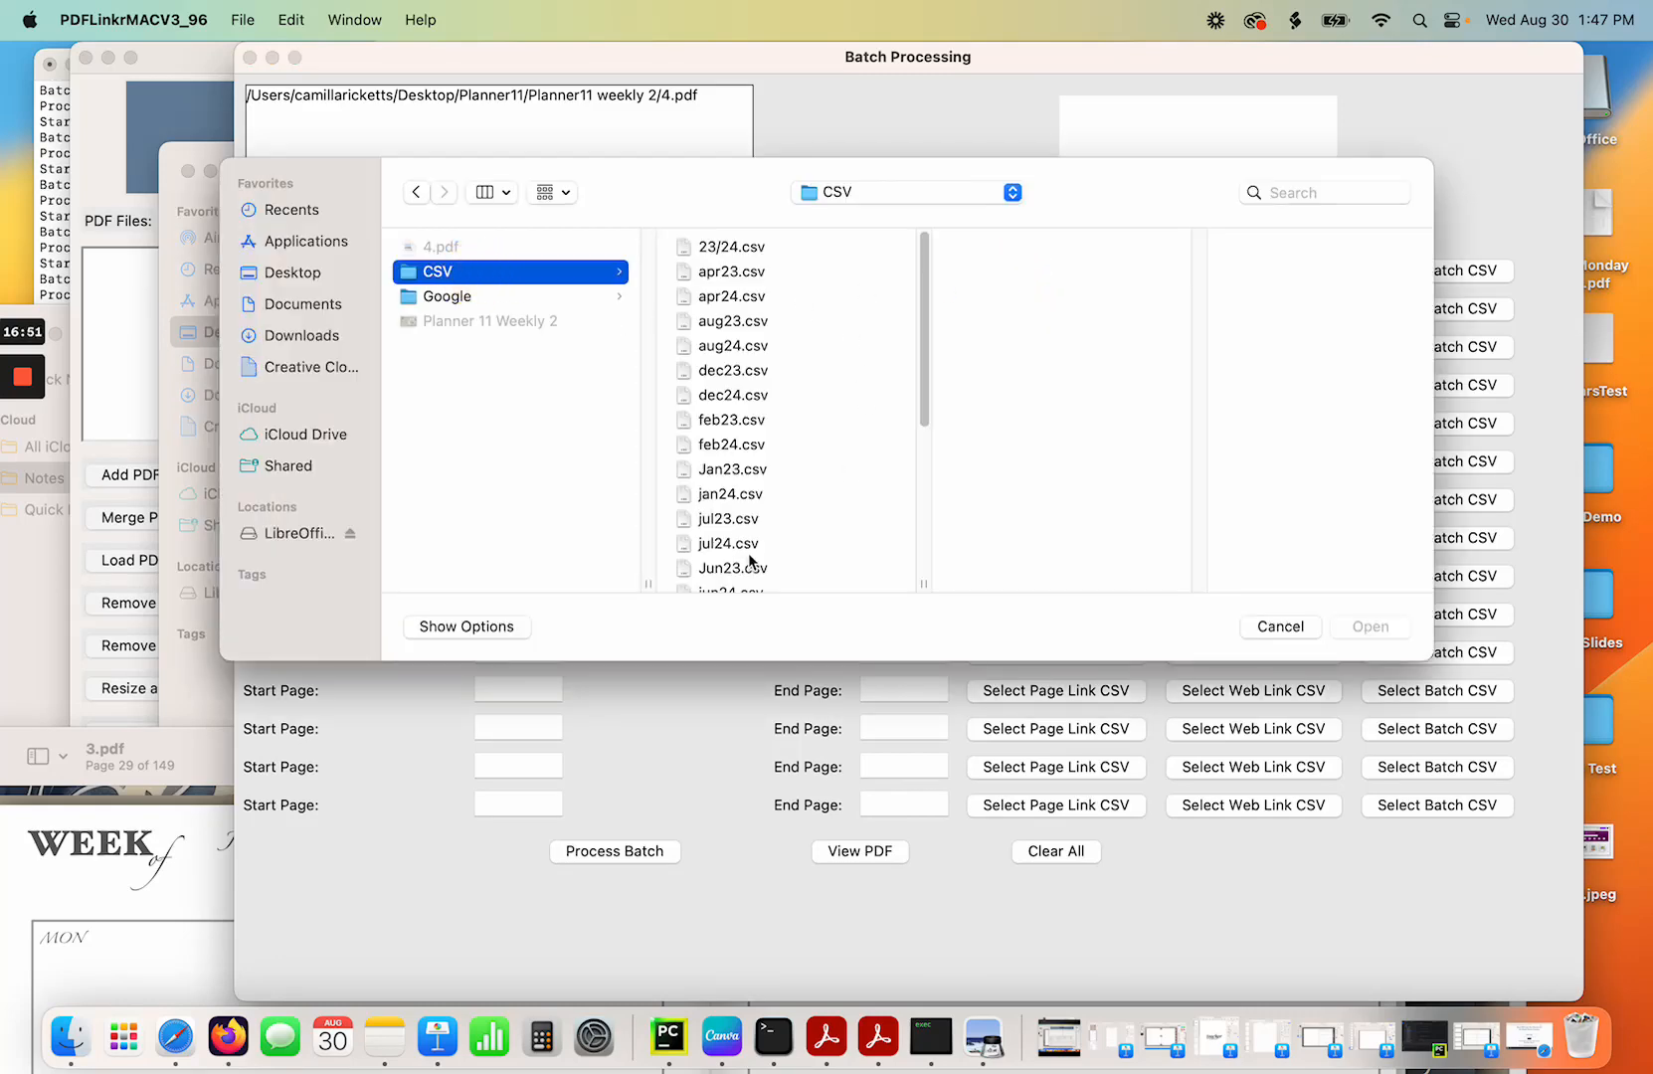
{"action": "left_click", "coordinate": [745, 469]}
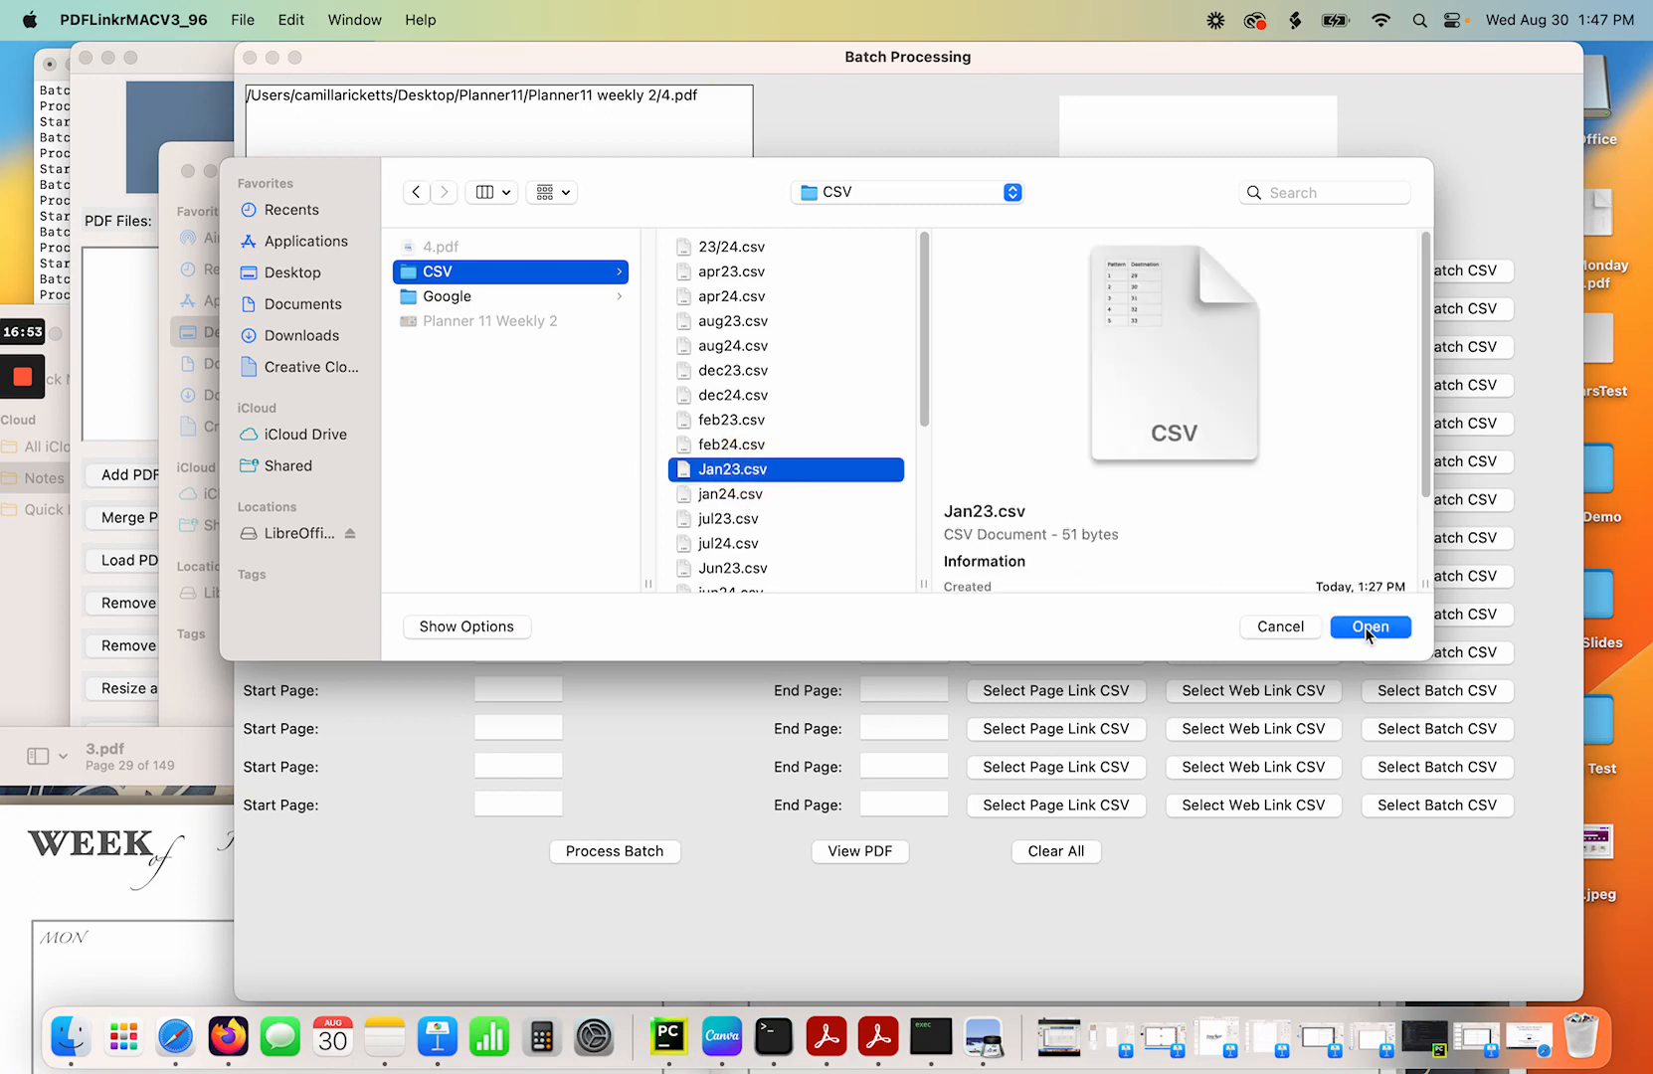
{"action": "left_click", "coordinate": [1364, 627]}
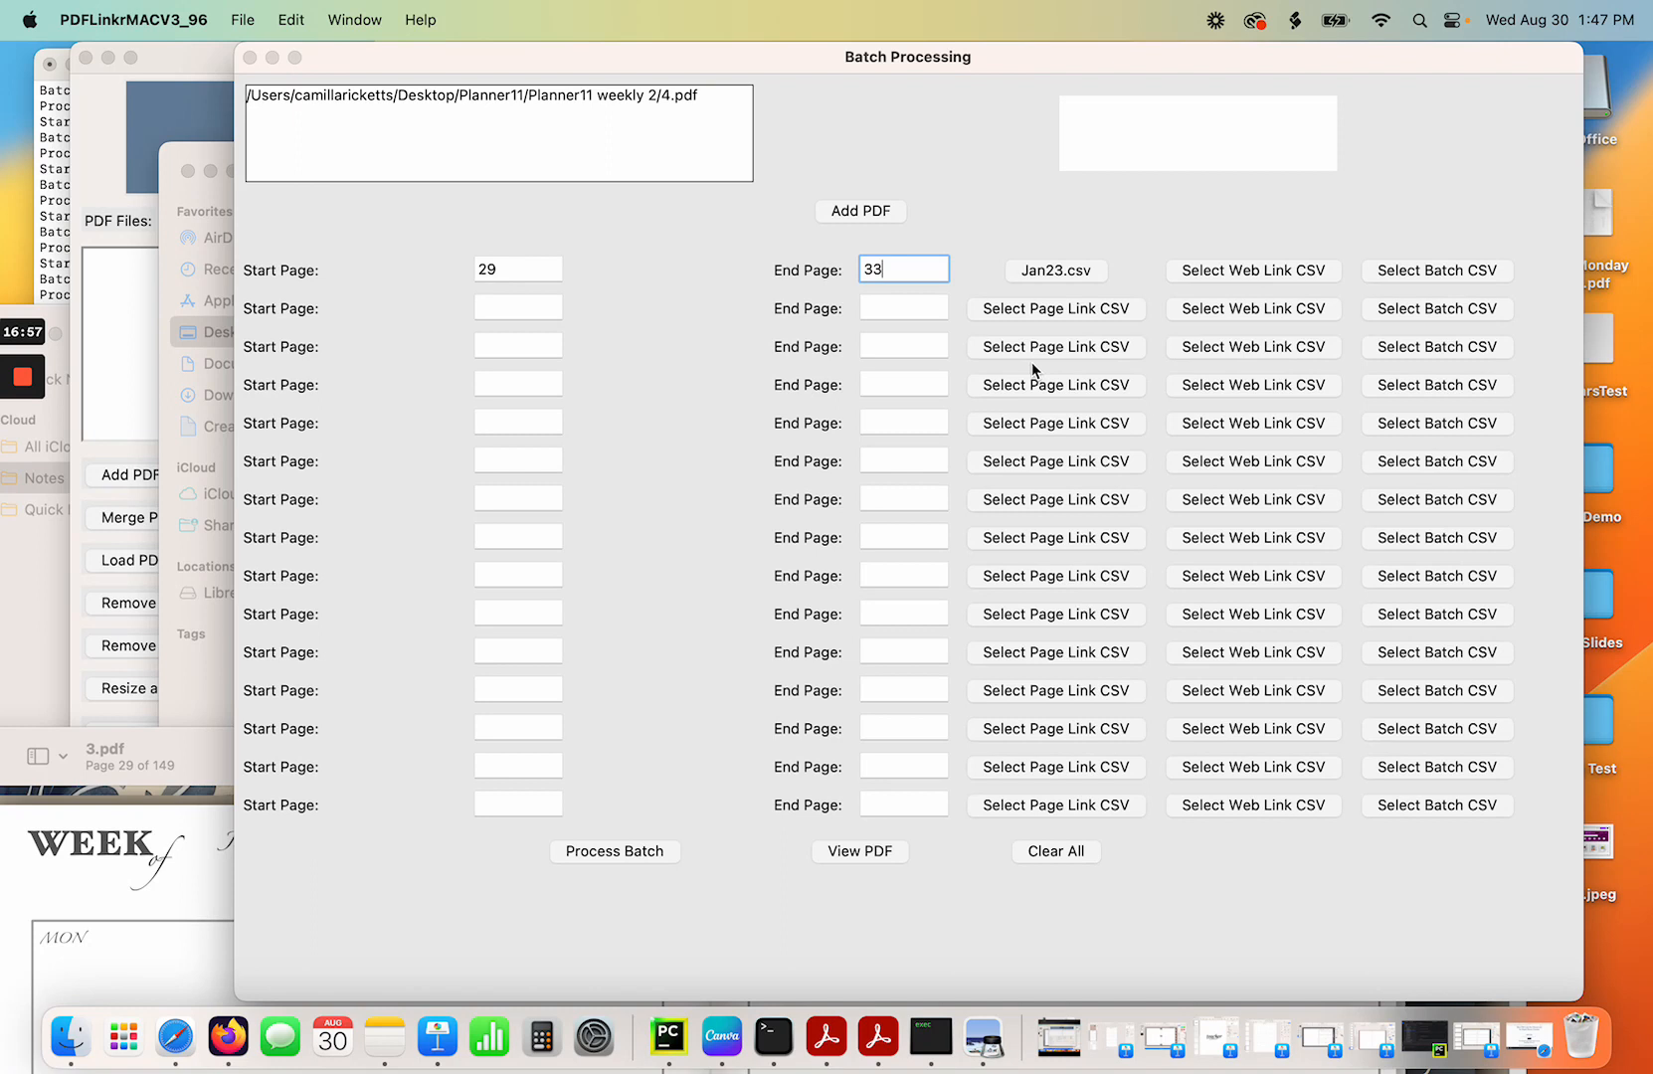
Set the second batch page range to 34 through 38 and assign feb23.csv as its page link file.
{"action": "left_click", "coordinate": [535, 314]}
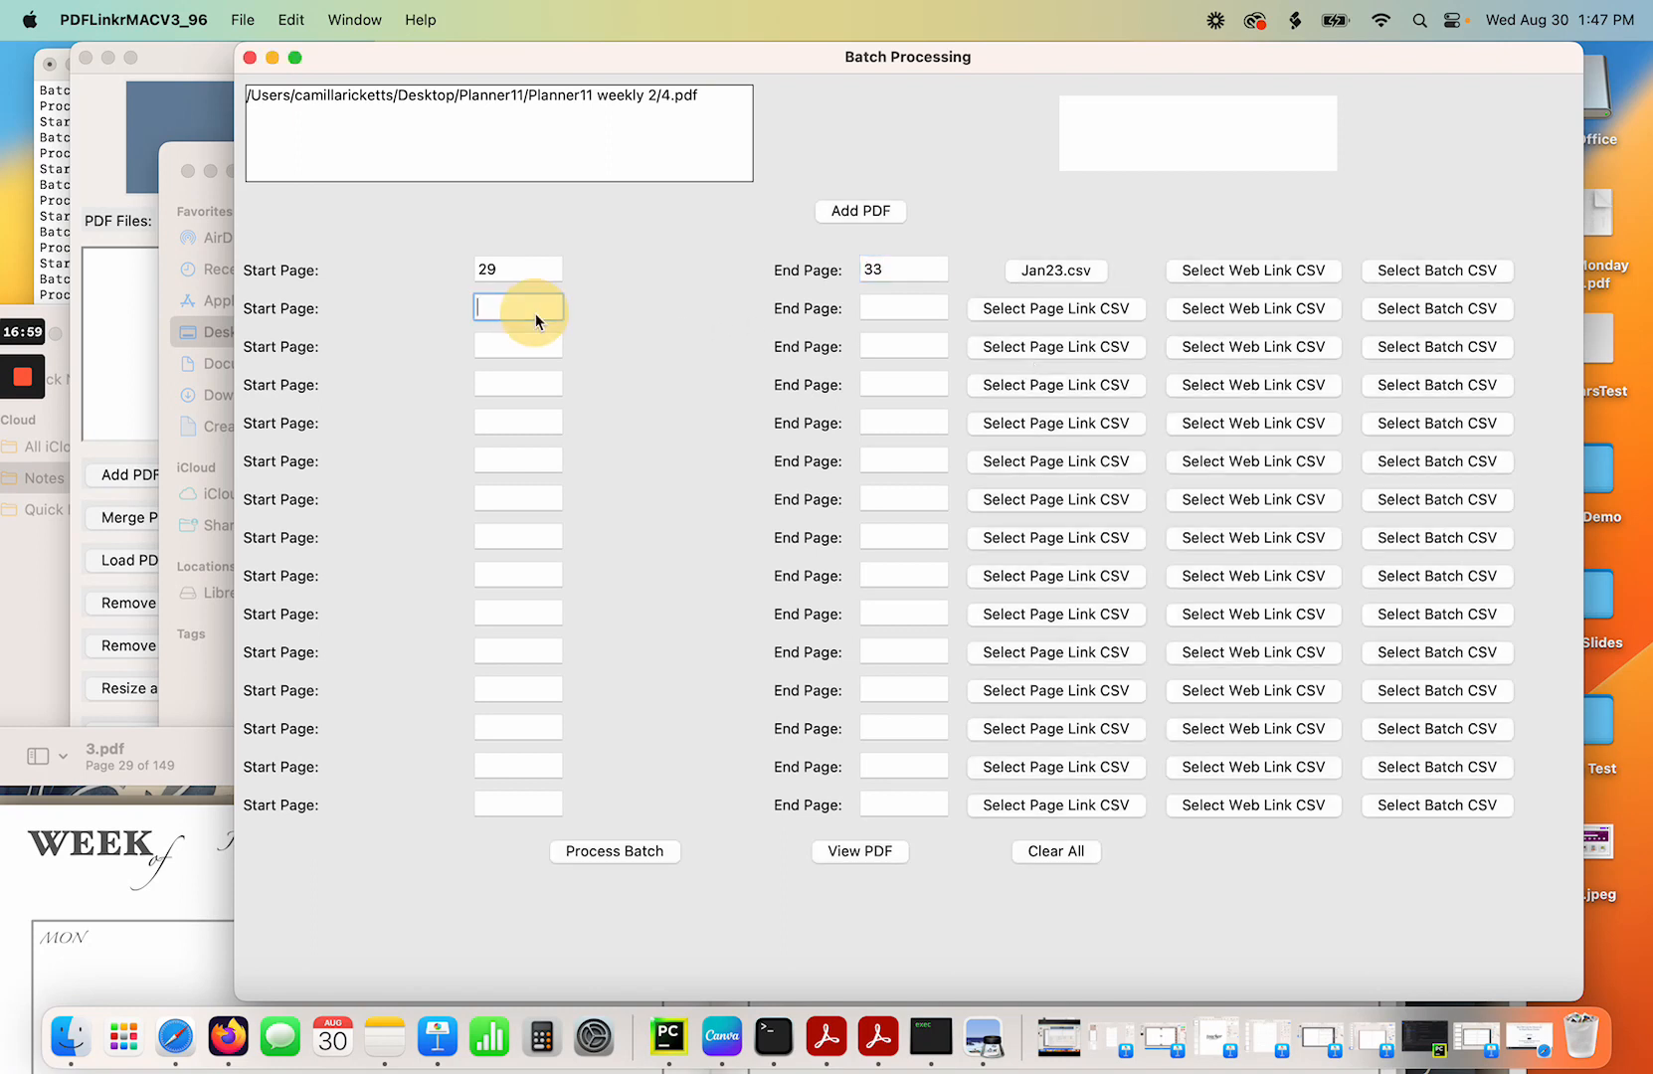
{"action": "type", "text": "34"}
{"action": "left_click", "coordinate": [912, 310]}
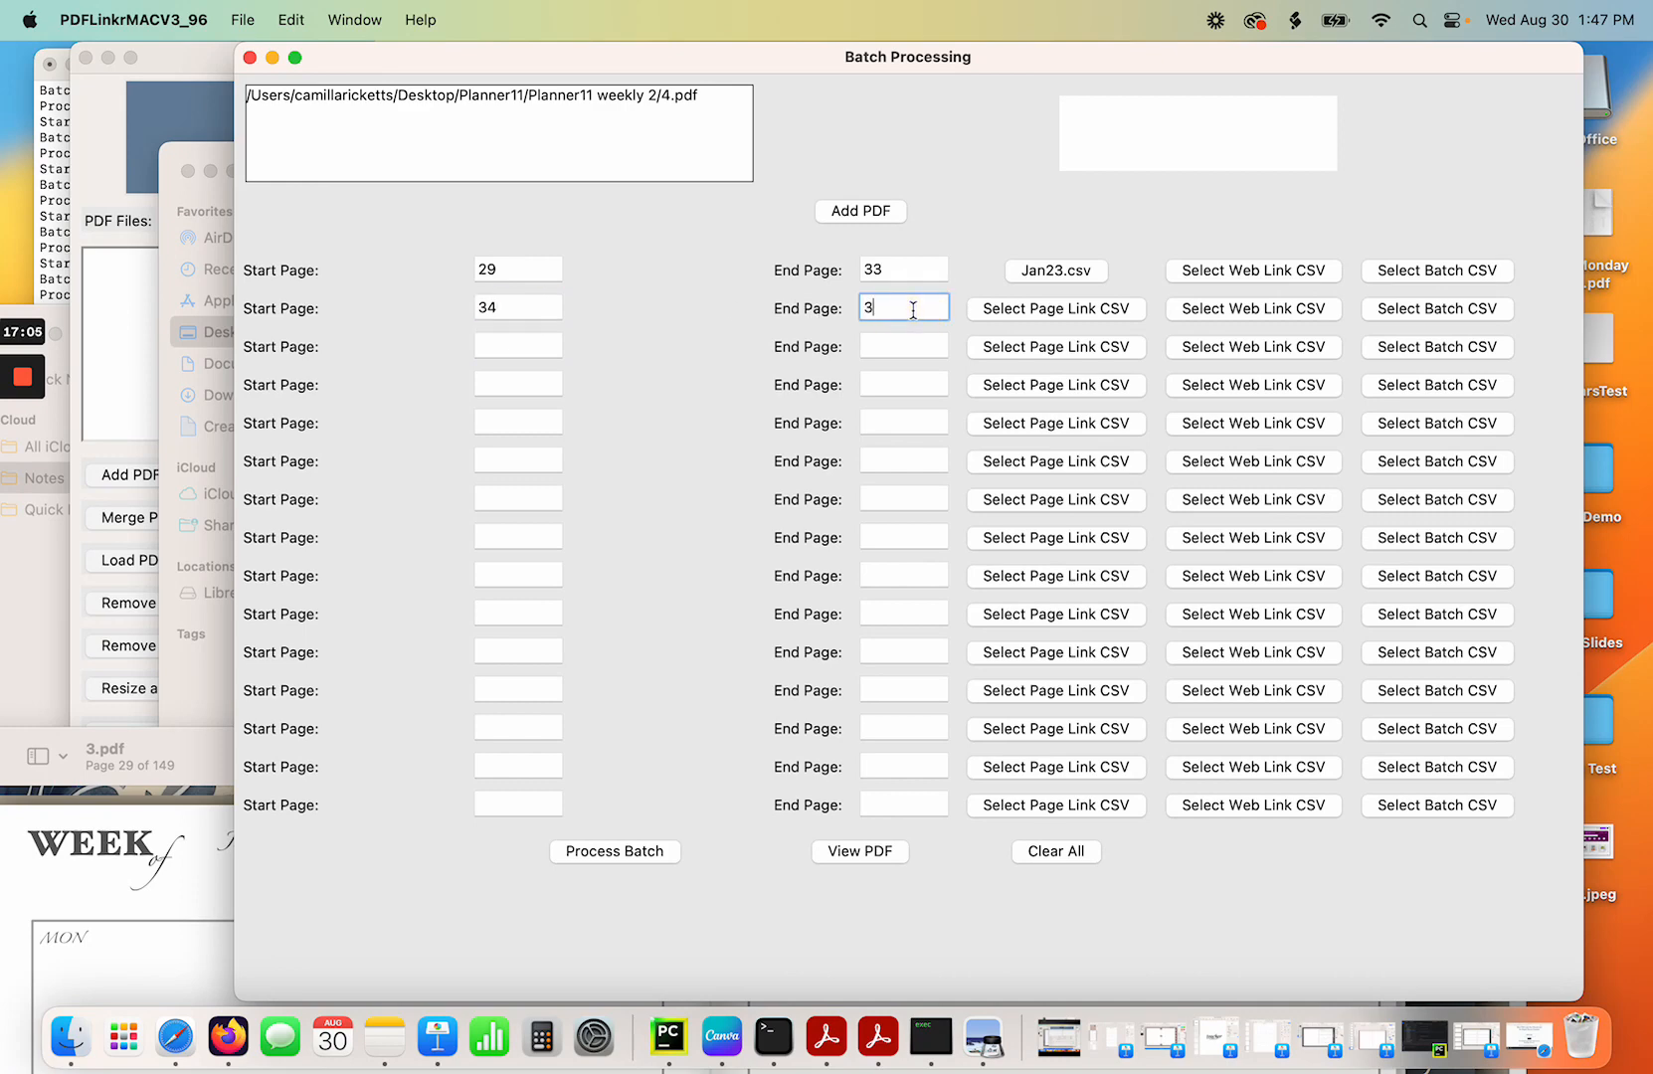
{"action": "type", "text": "38"}
{"action": "left_click", "coordinate": [1056, 309]}
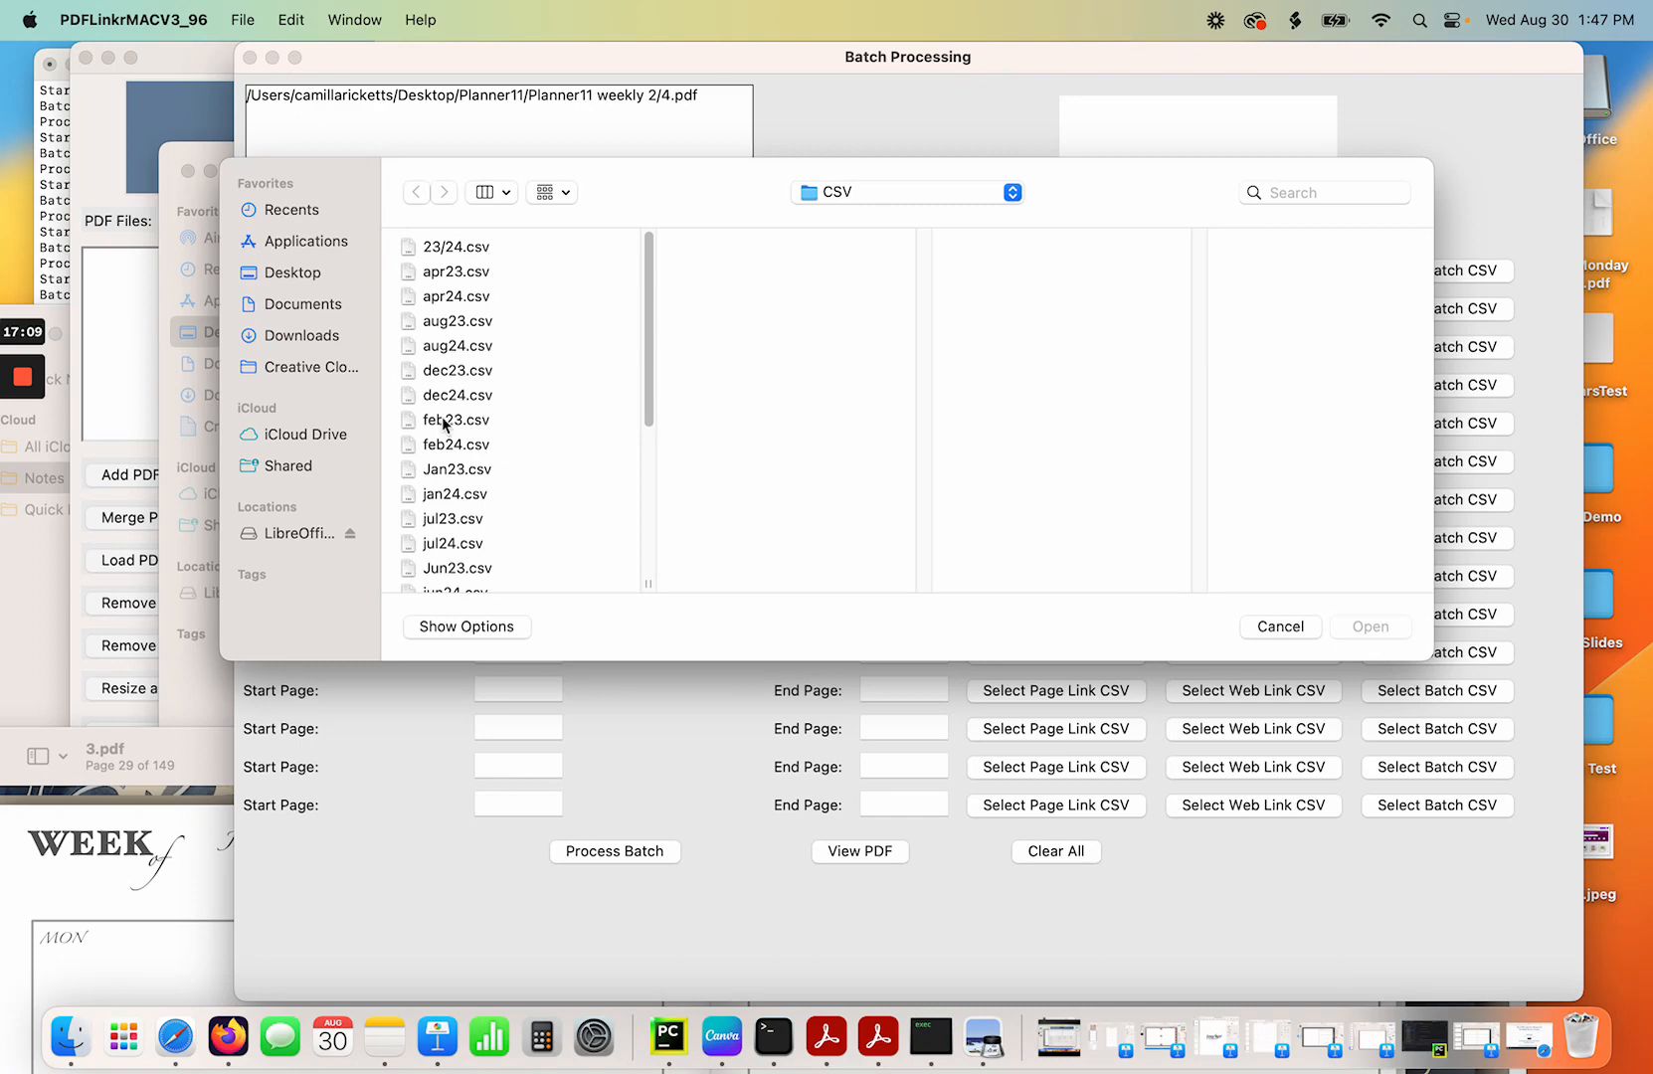
{"action": "left_click", "coordinate": [442, 422]}
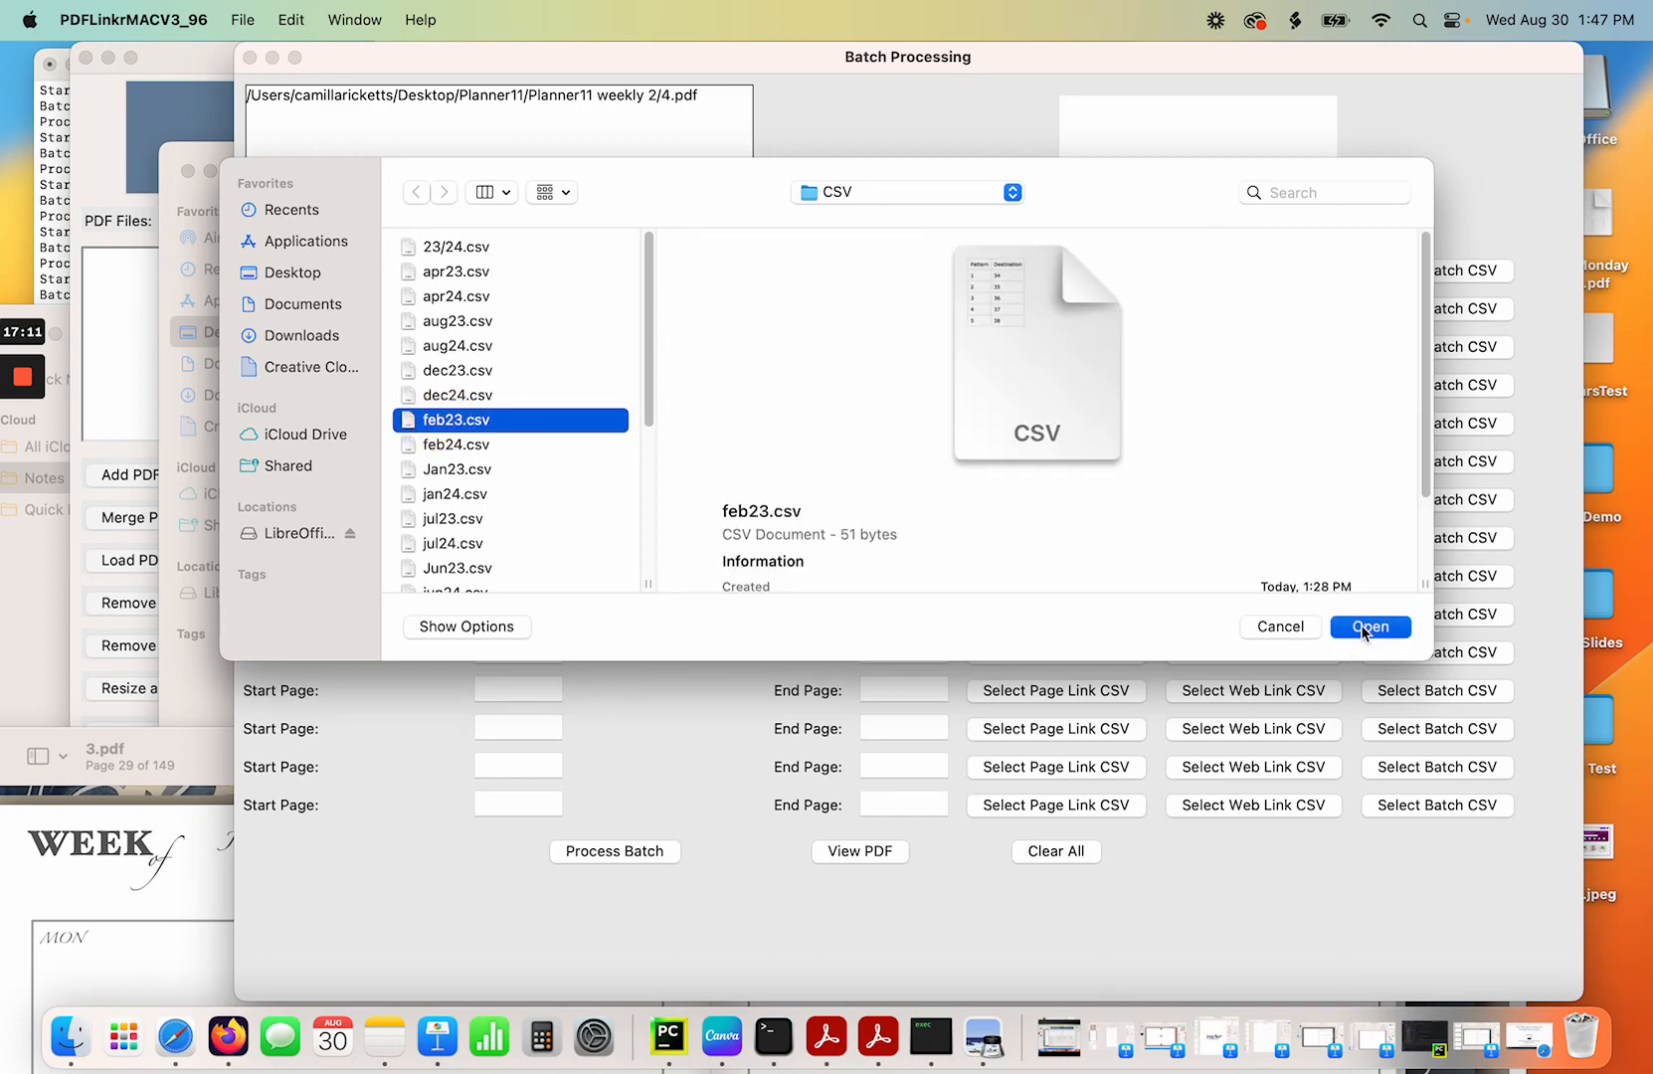
{"action": "left_click", "coordinate": [1367, 627]}
{"action": "mouse_move", "coordinate": [19, 380]}
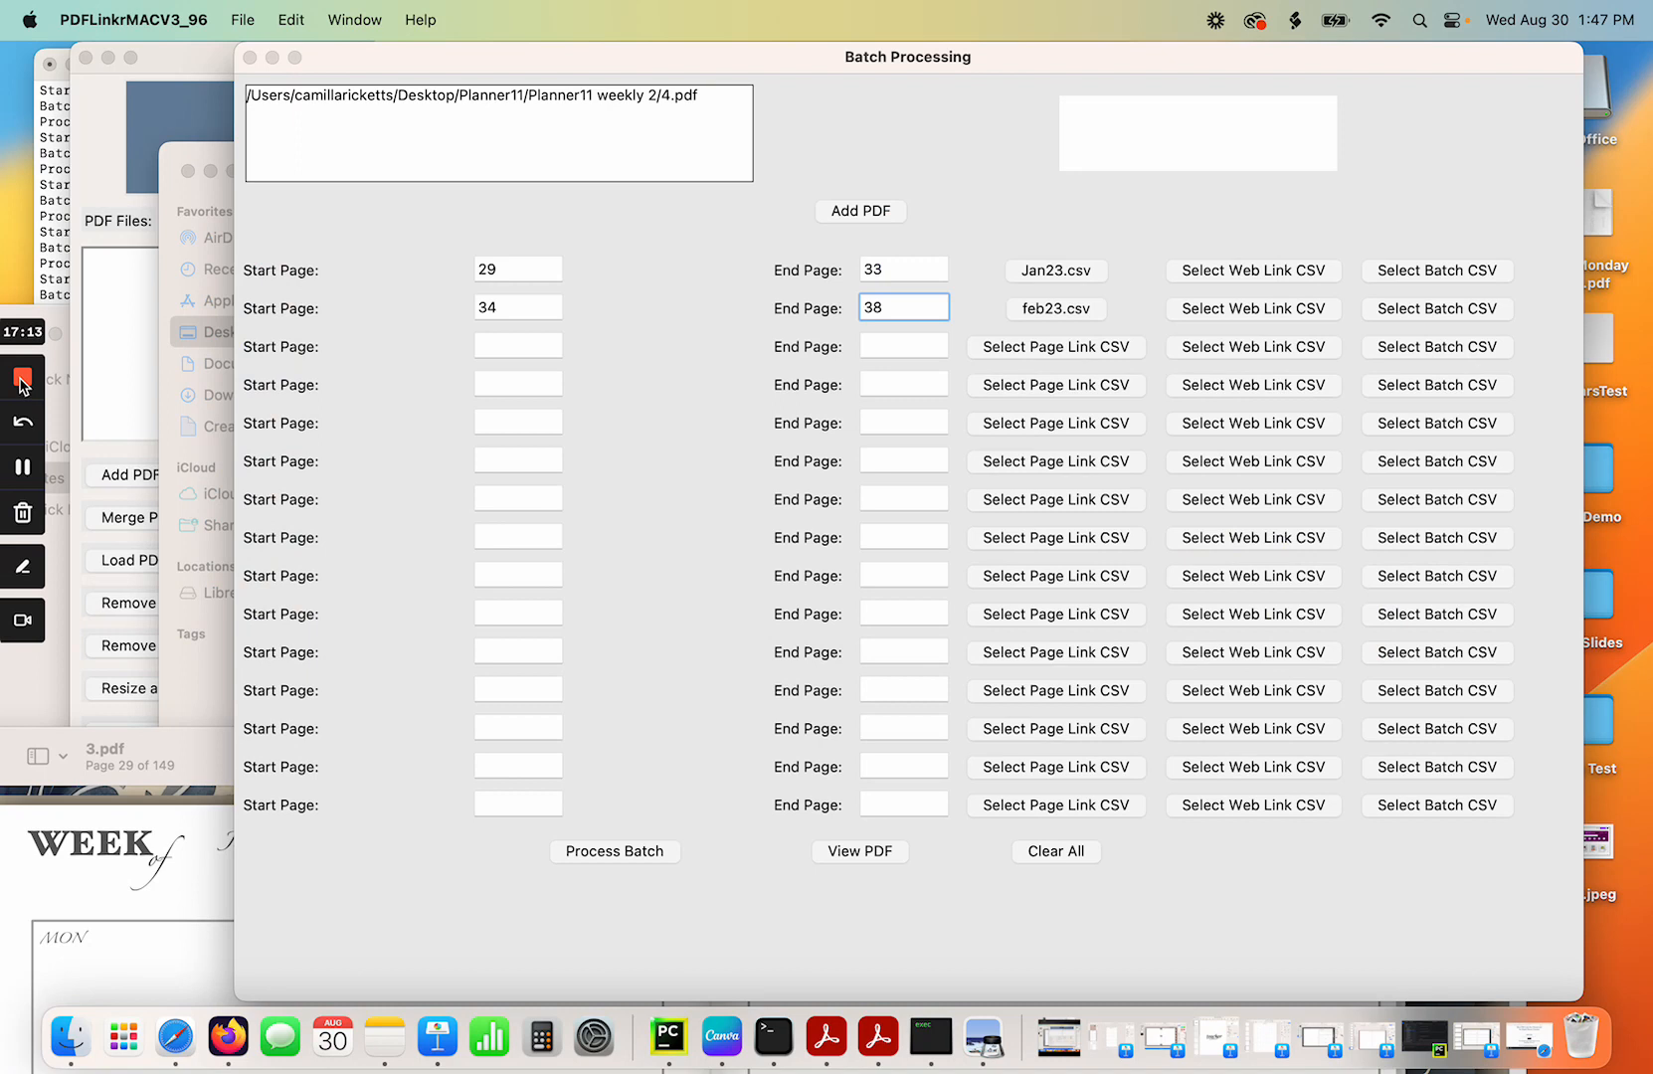
{"action": "left_click", "coordinate": [23, 468]}
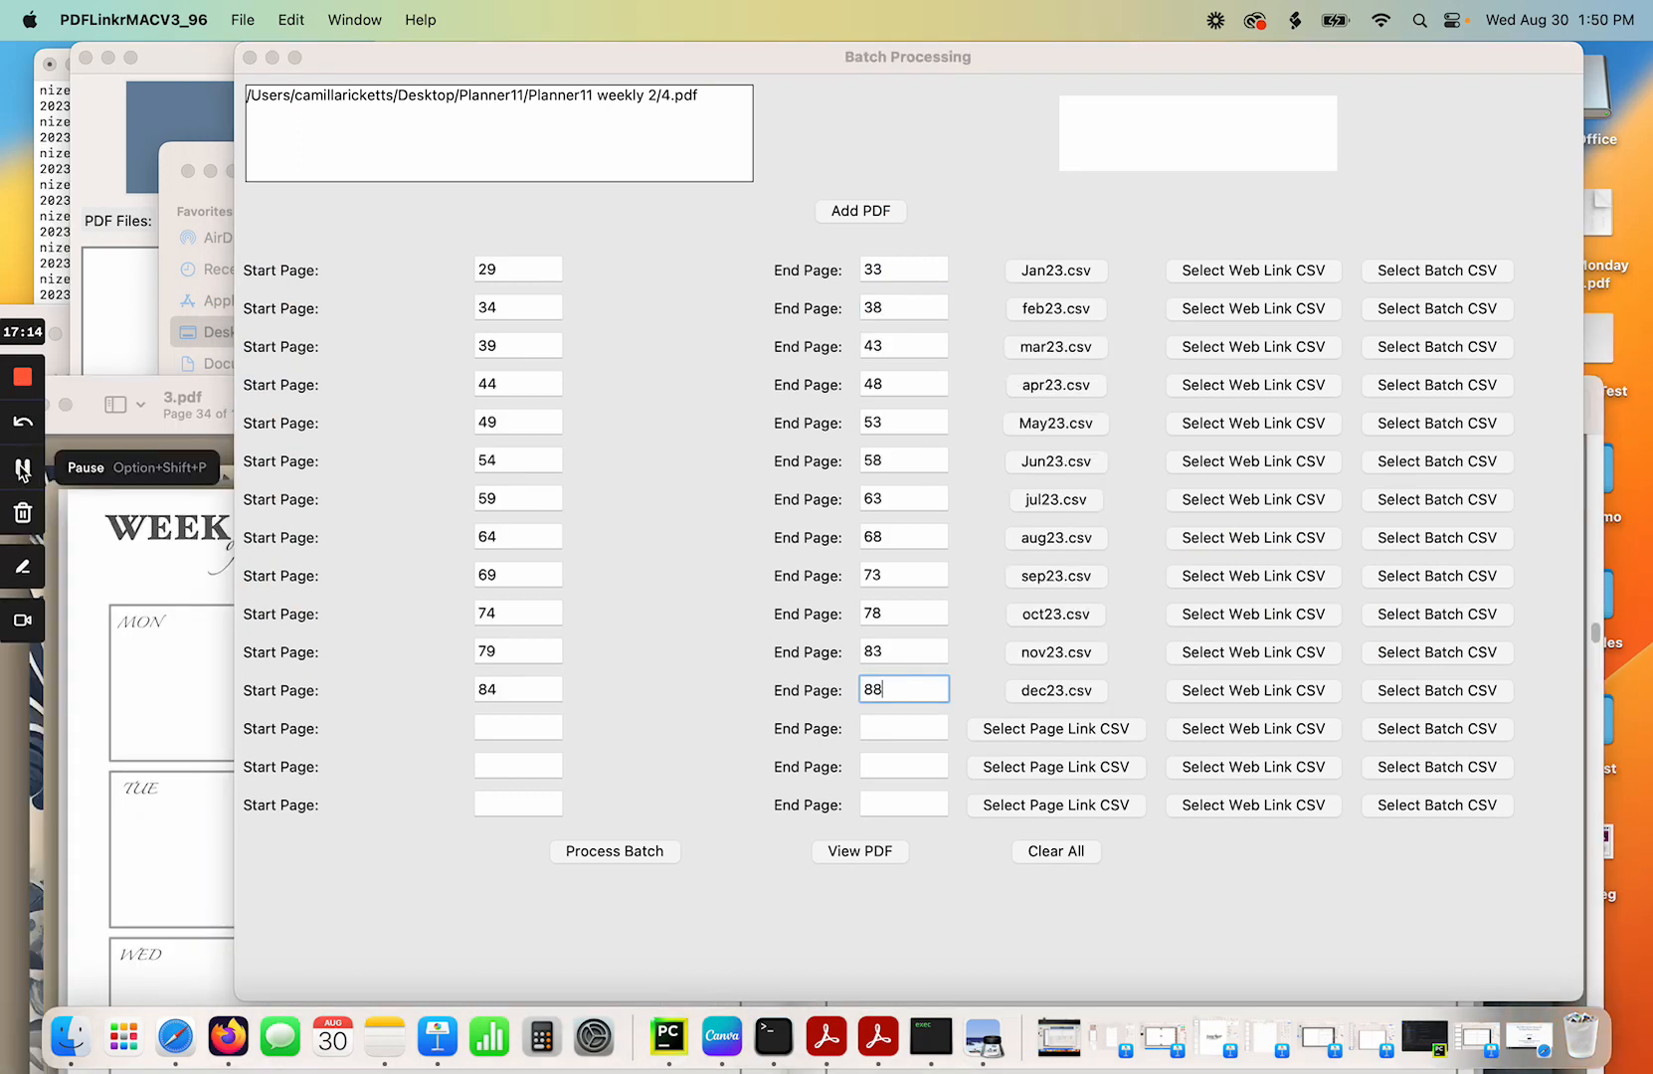
Select 4.pdf in the list and process the batch for the January to December 2023 page ranges.
{"action": "left_click", "coordinate": [544, 99]}
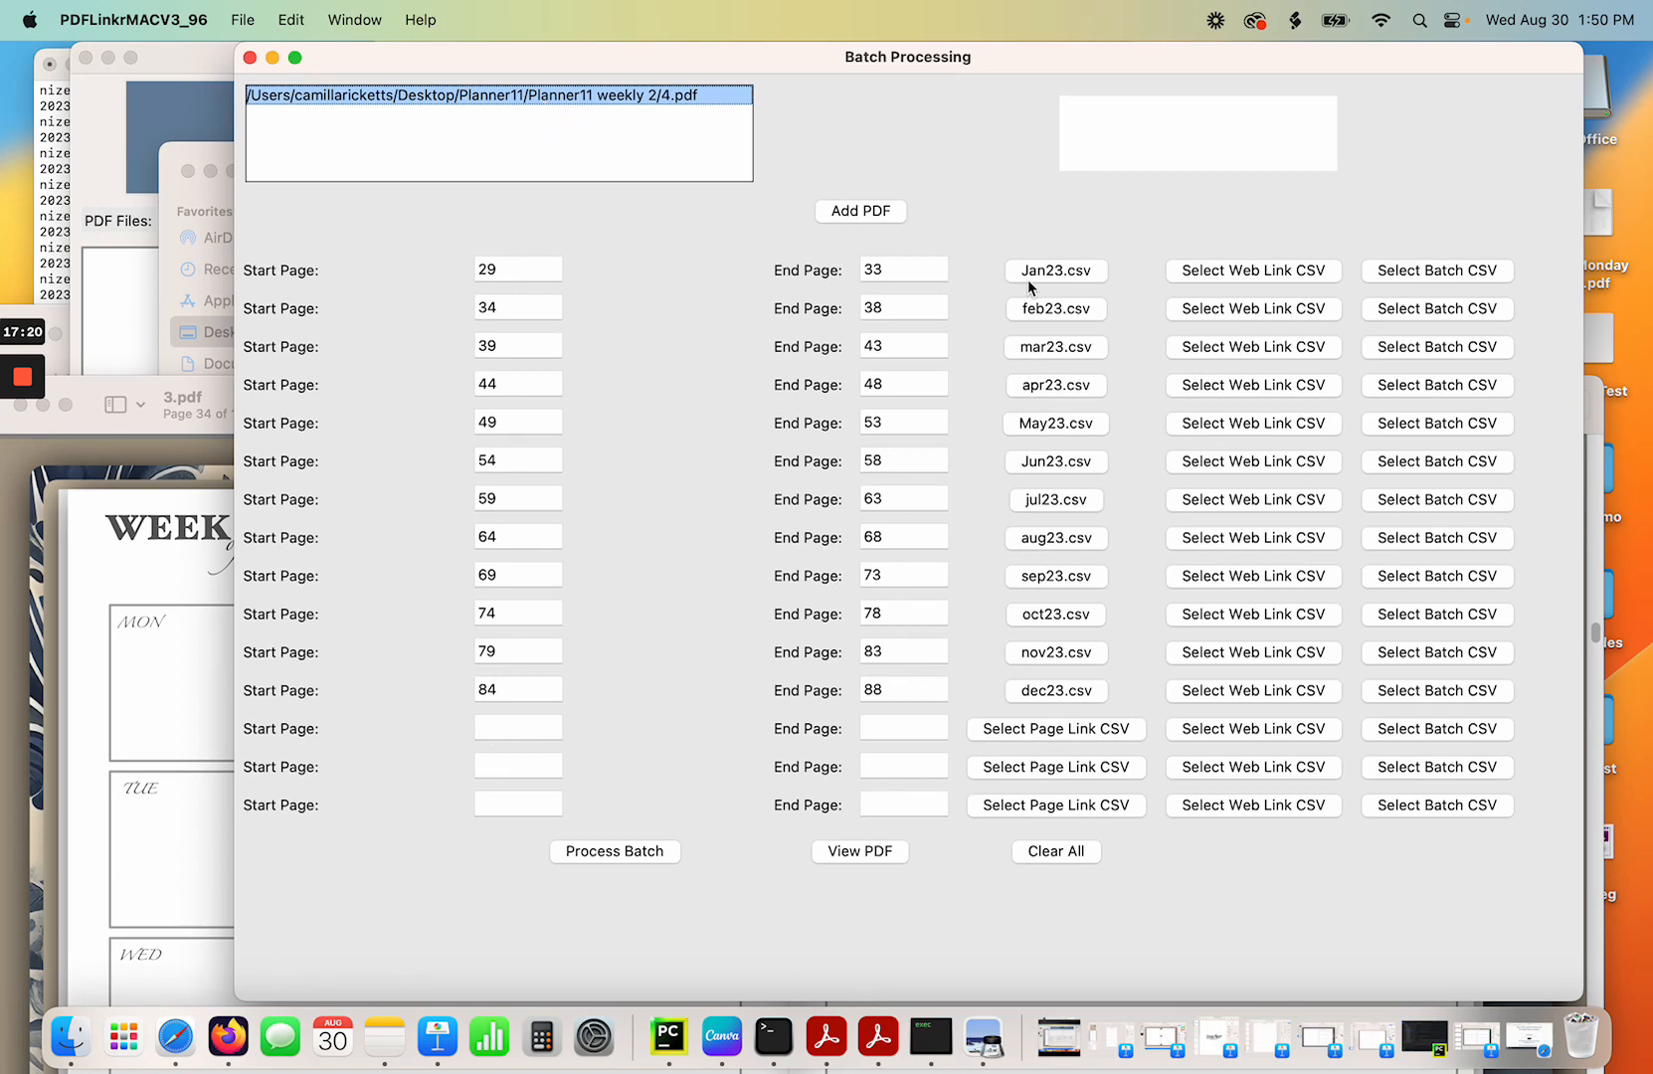
{"action": "left_click", "coordinate": [647, 853]}
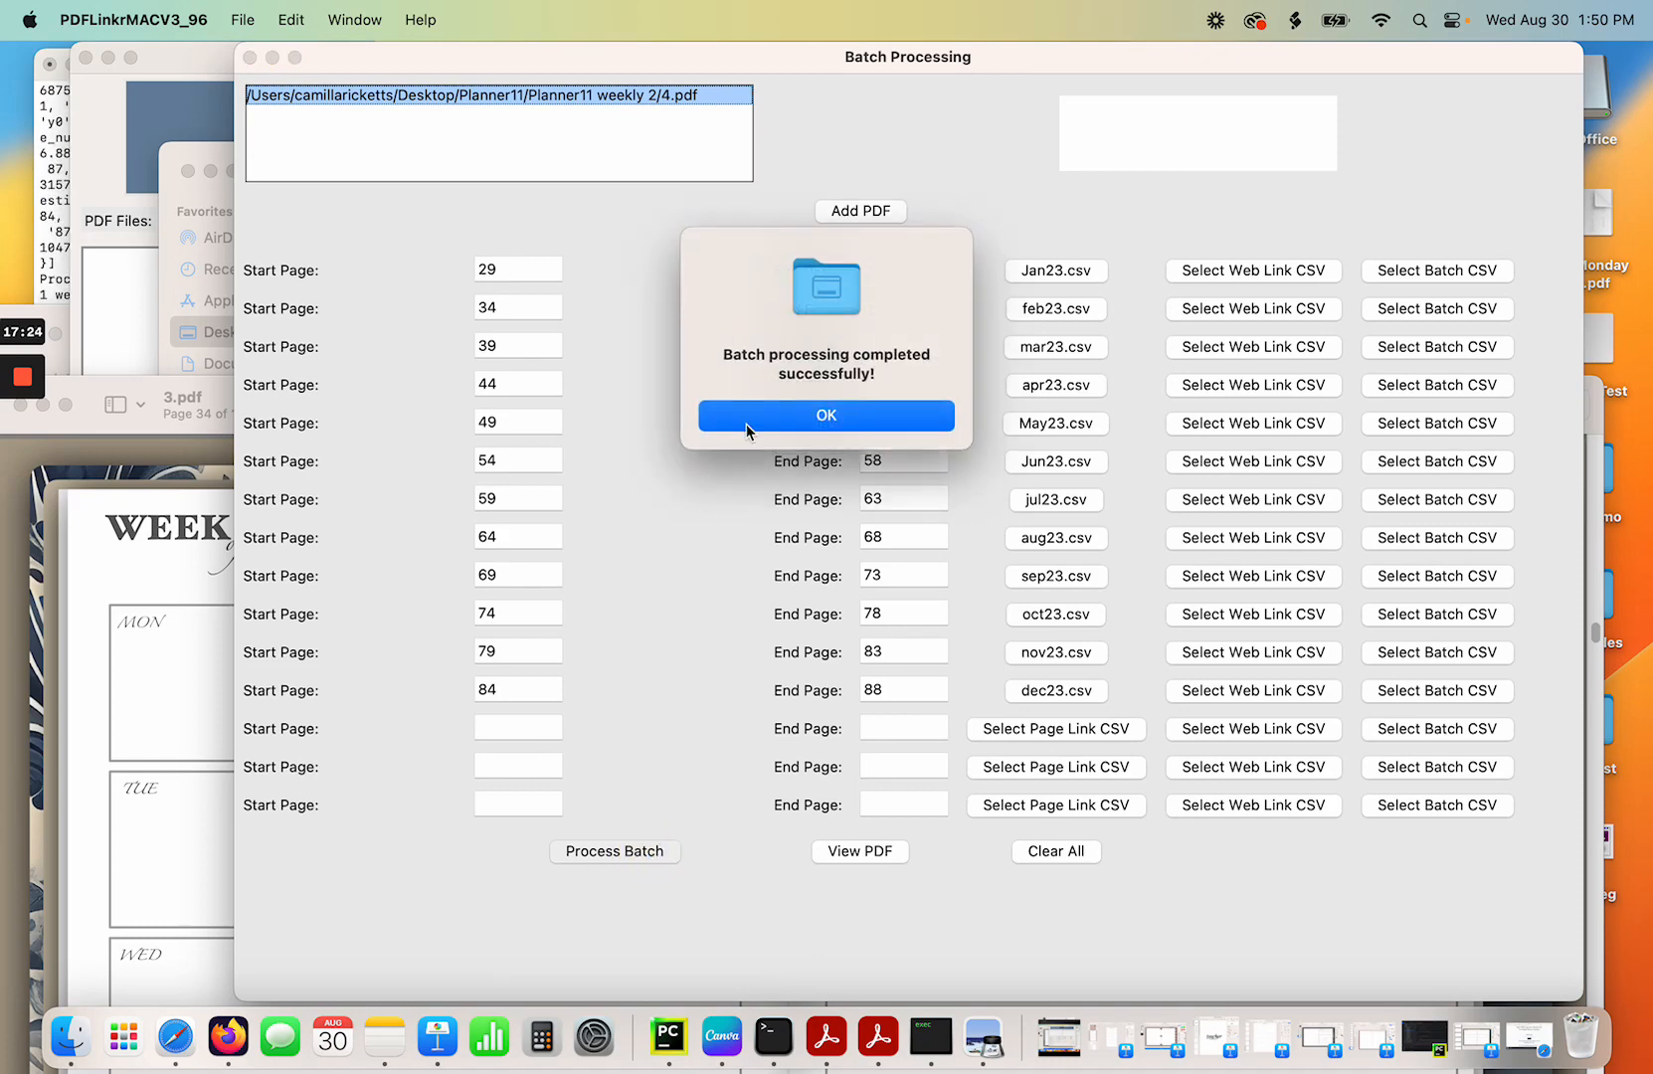
{"action": "left_click", "coordinate": [745, 424]}
Open 4_updated_12.pdf from Finder, follow its Welcome Page, 23 and jan links to check the weekly tabs, and close it.
{"action": "left_click", "coordinate": [70, 1036]}
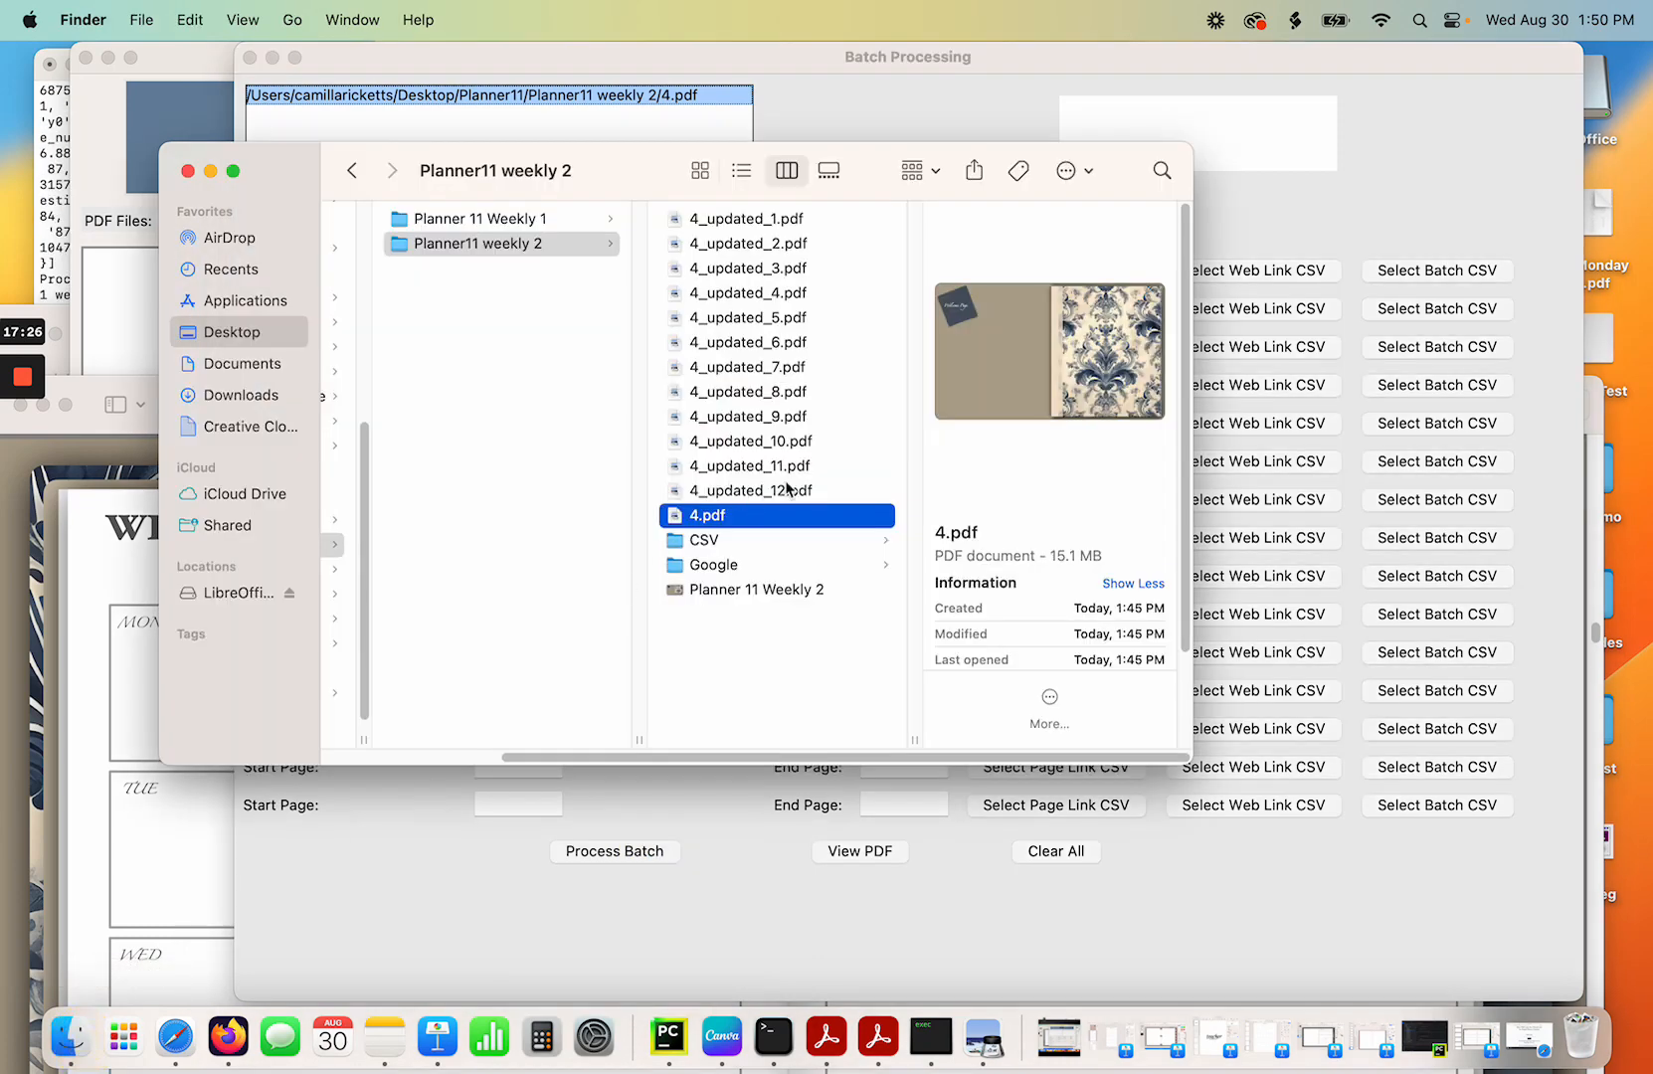
{"action": "double_click", "coordinate": [769, 489]}
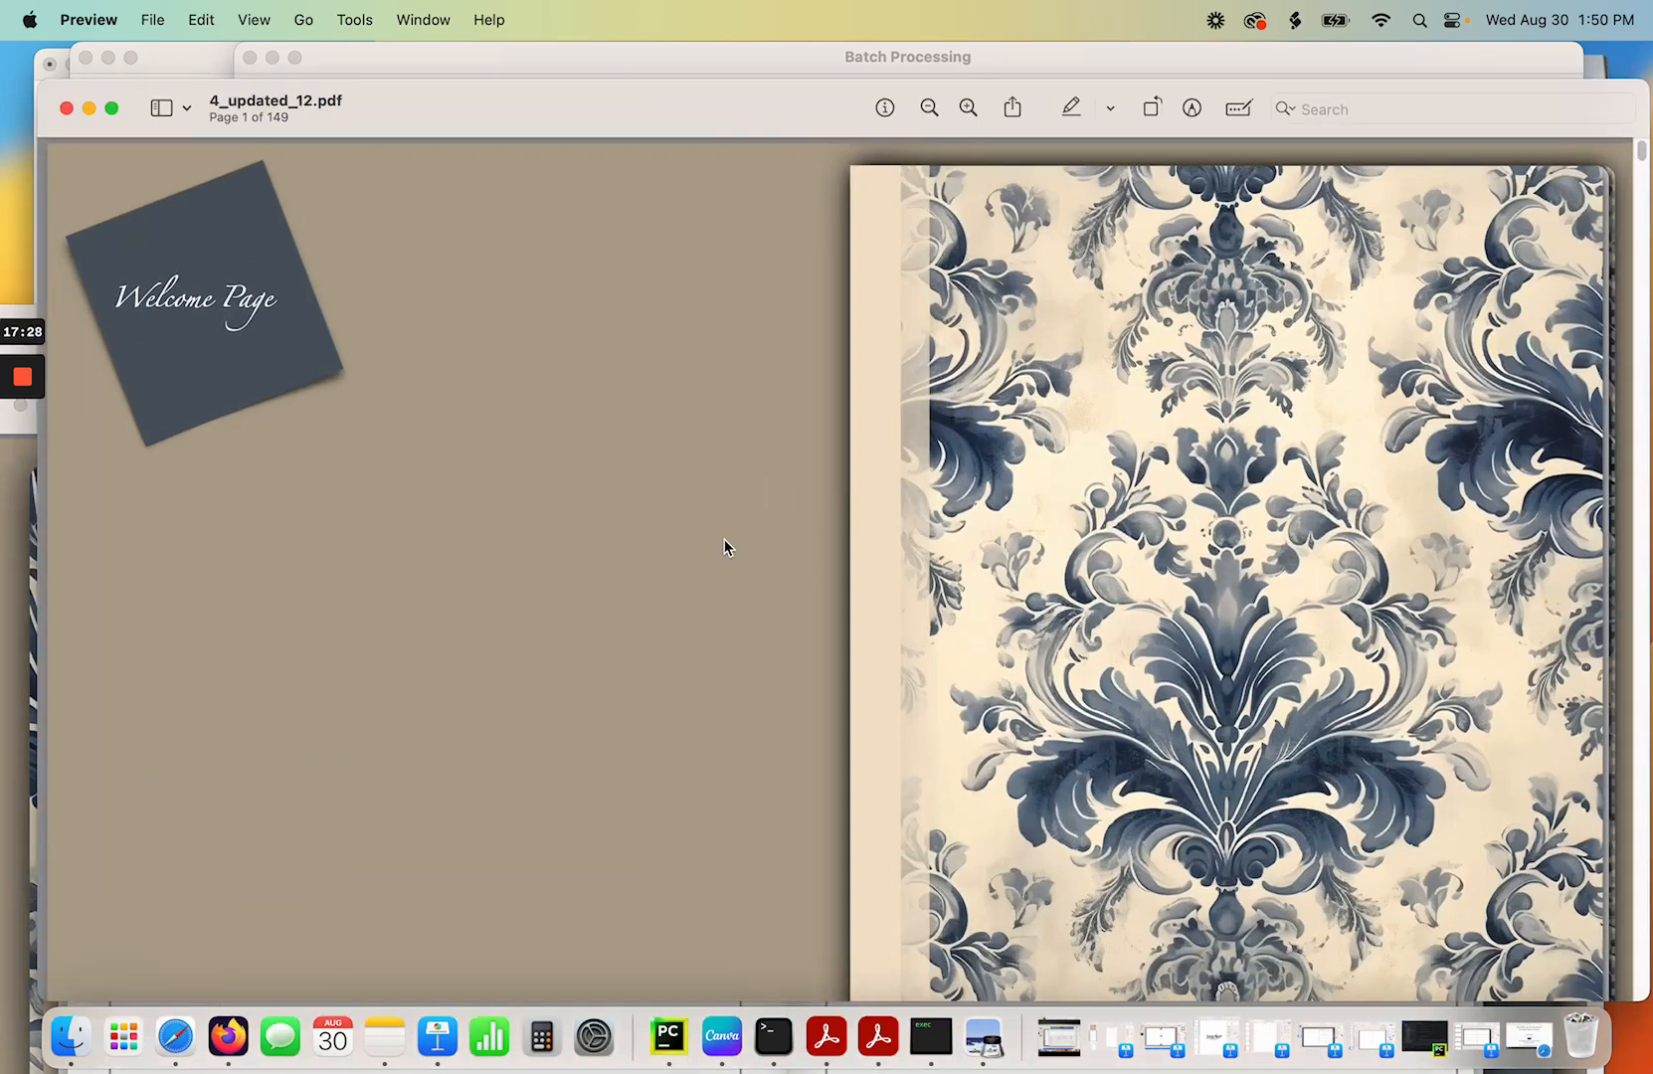
{"action": "left_click", "coordinate": [156, 298]}
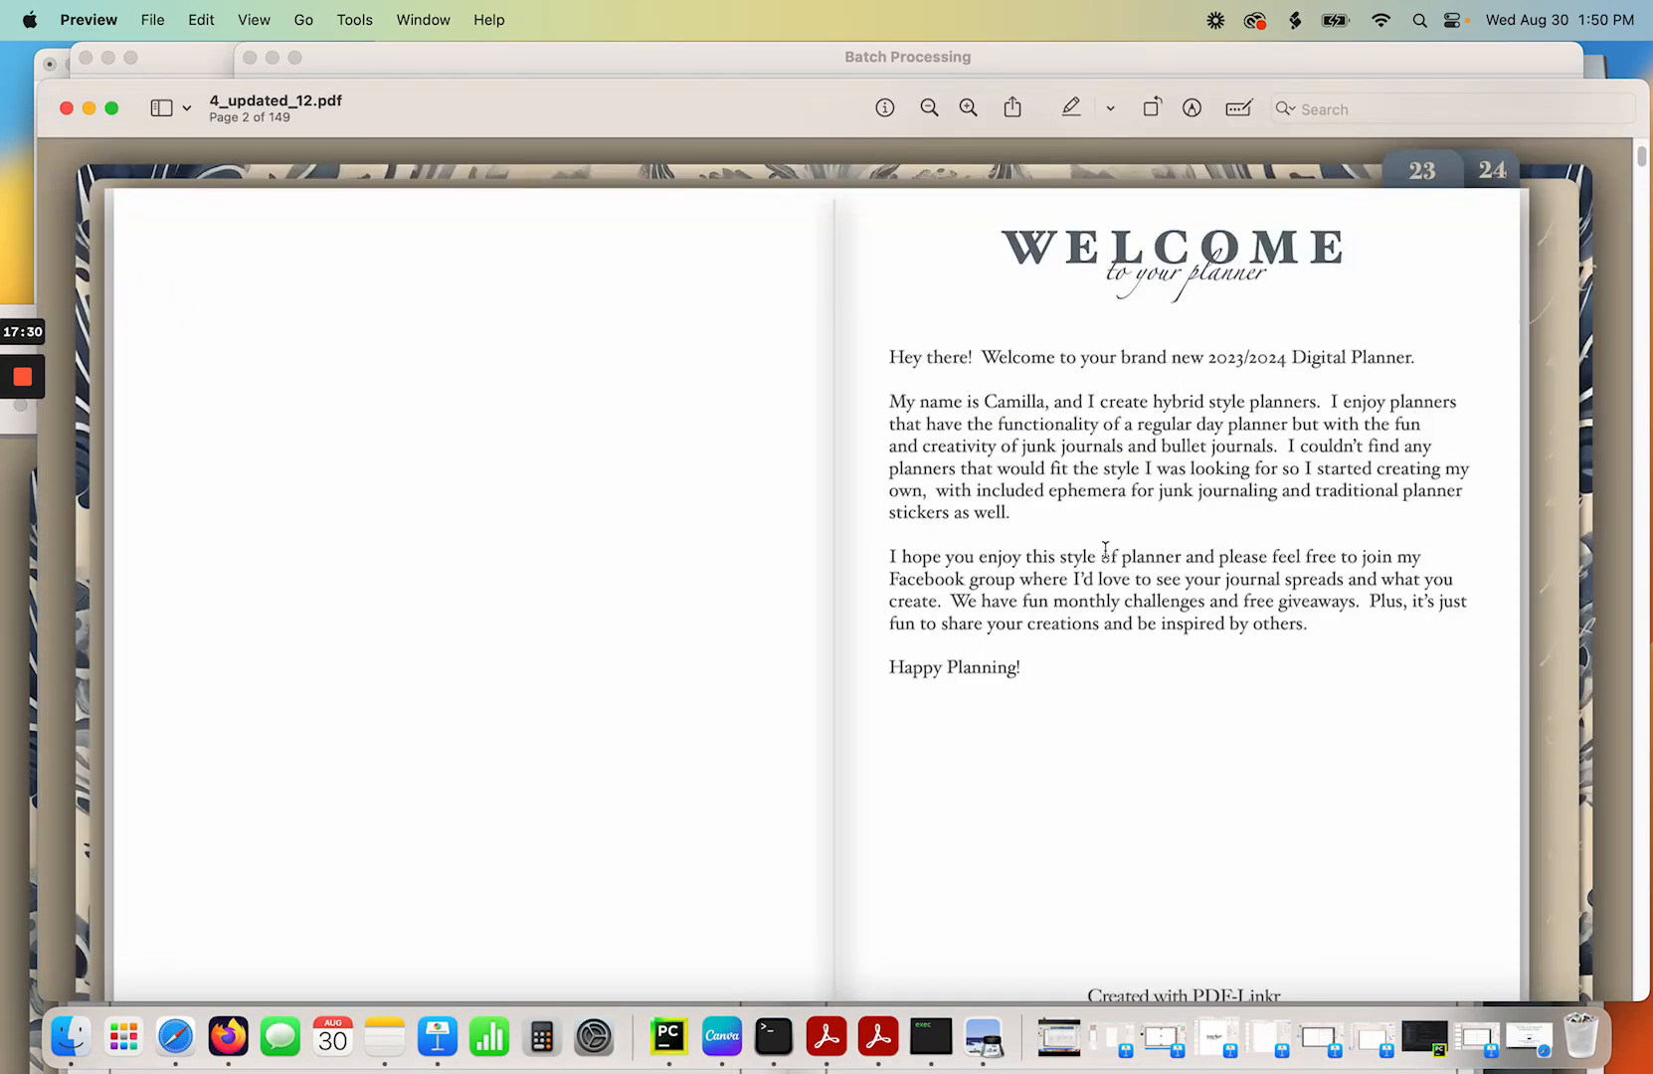
{"action": "left_click", "coordinate": [1414, 179]}
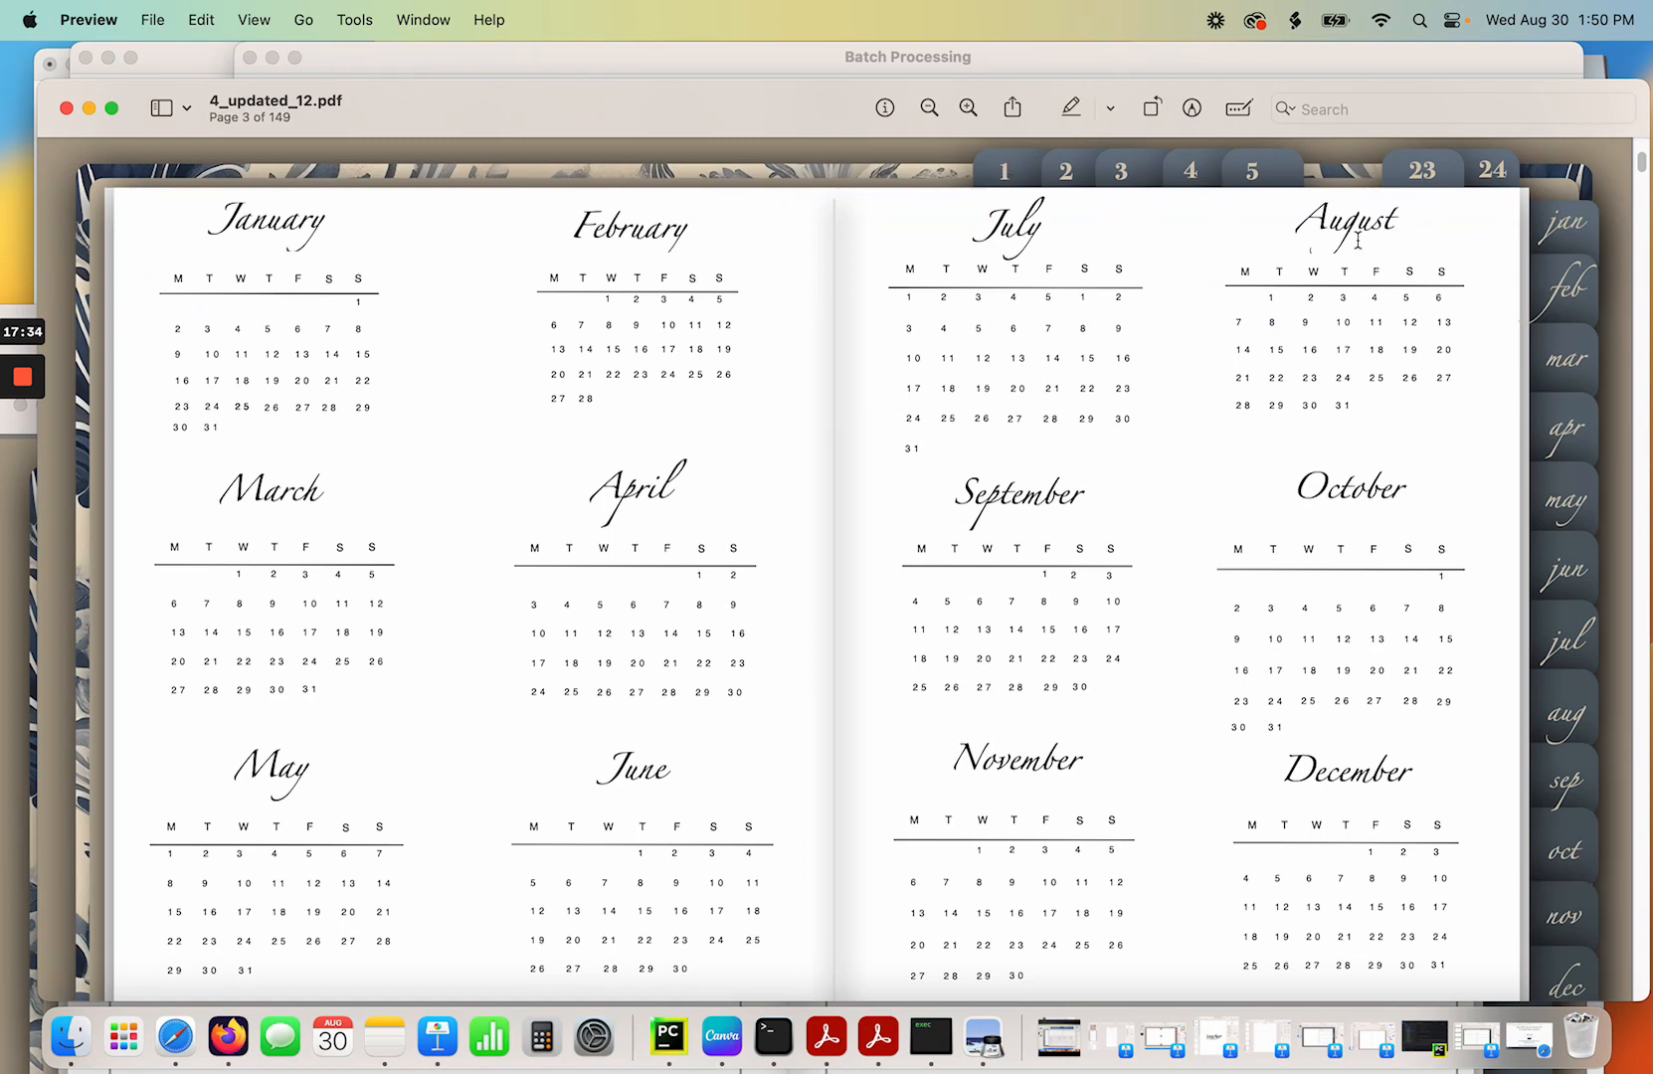
{"action": "left_click", "coordinate": [1557, 229]}
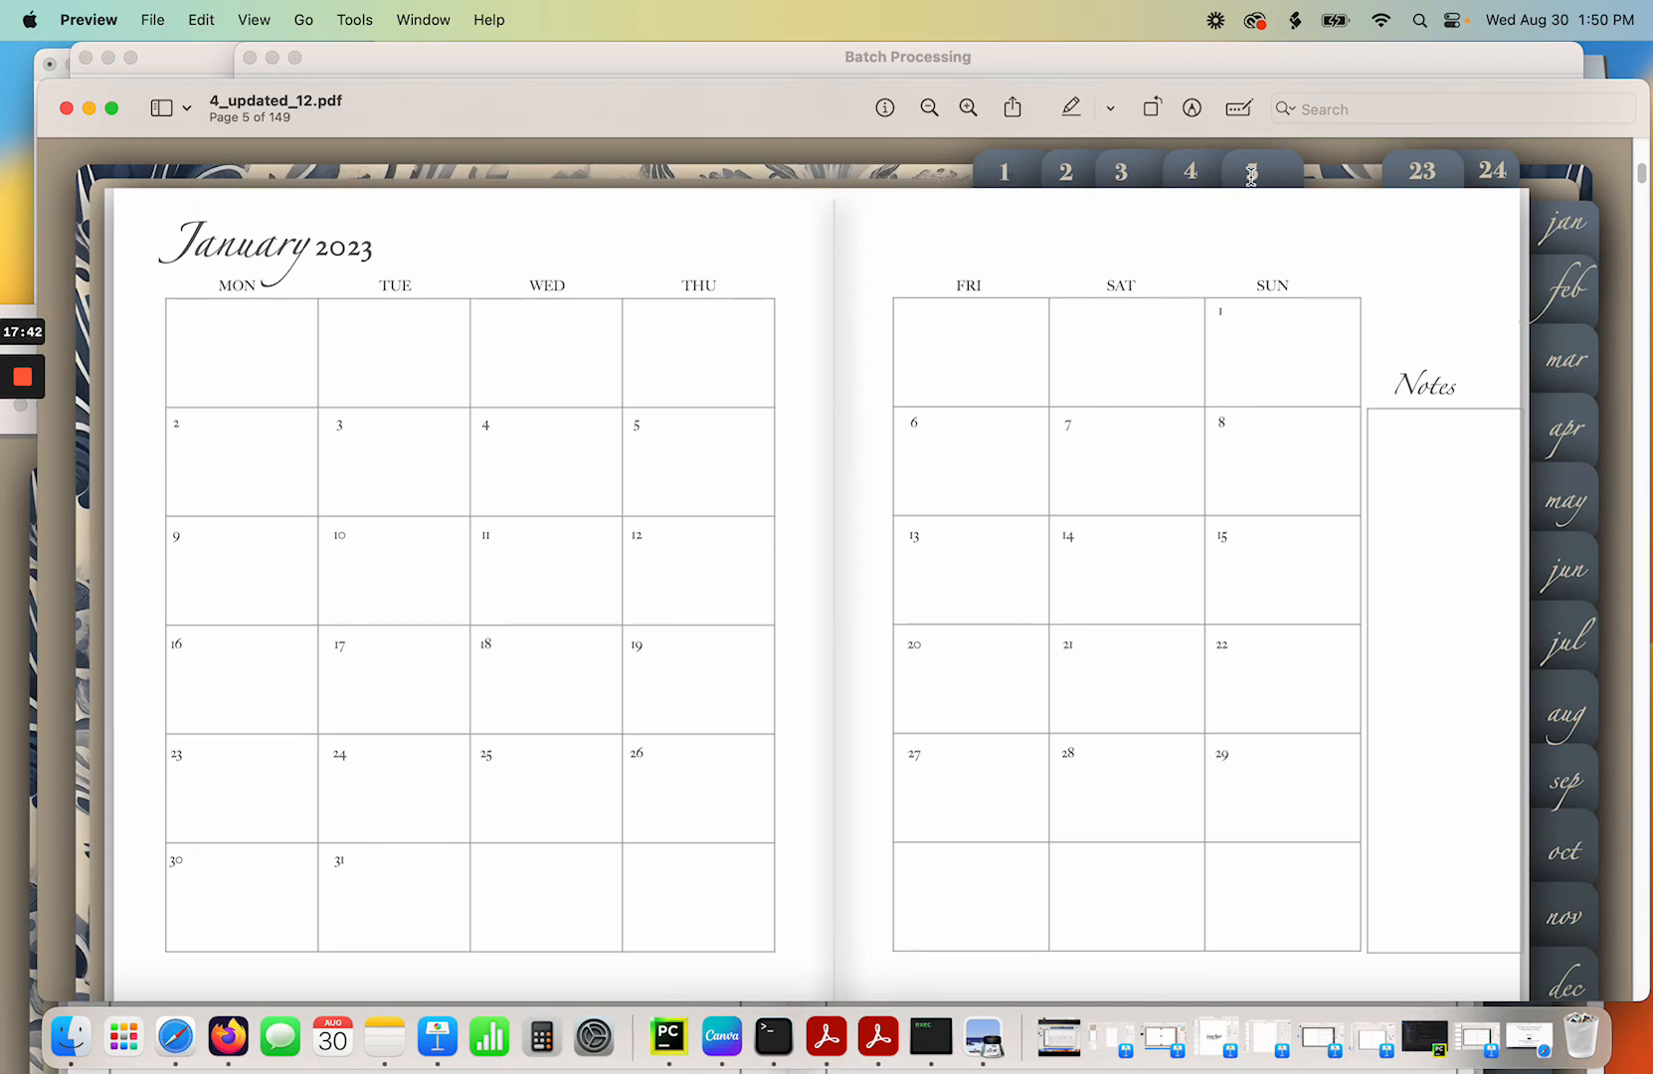
{"action": "left_click", "coordinate": [67, 108]}
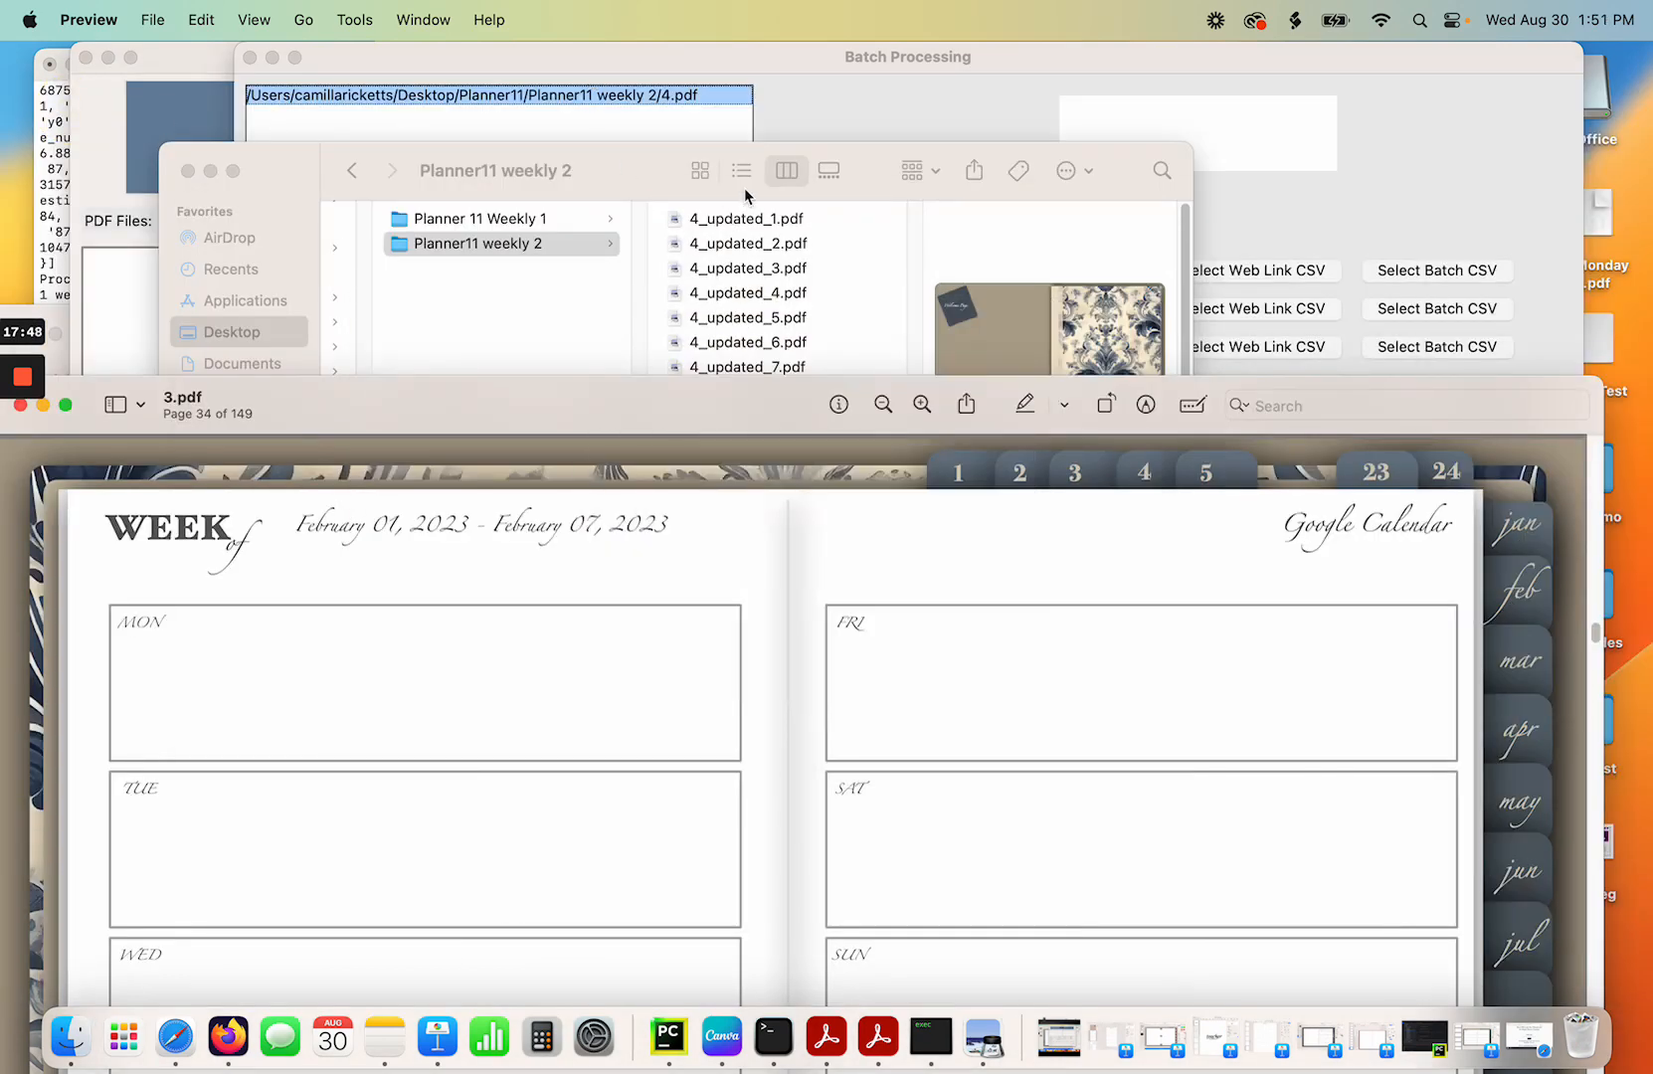
Rename 4_updated_12.pdf as 5.pdf in the Planner11 weekly 2 folder in Finder.
{"action": "left_click", "coordinate": [705, 187]}
{"action": "left_click_drag", "start_coordinate": [705, 187], "coordinate": [748, 96]}
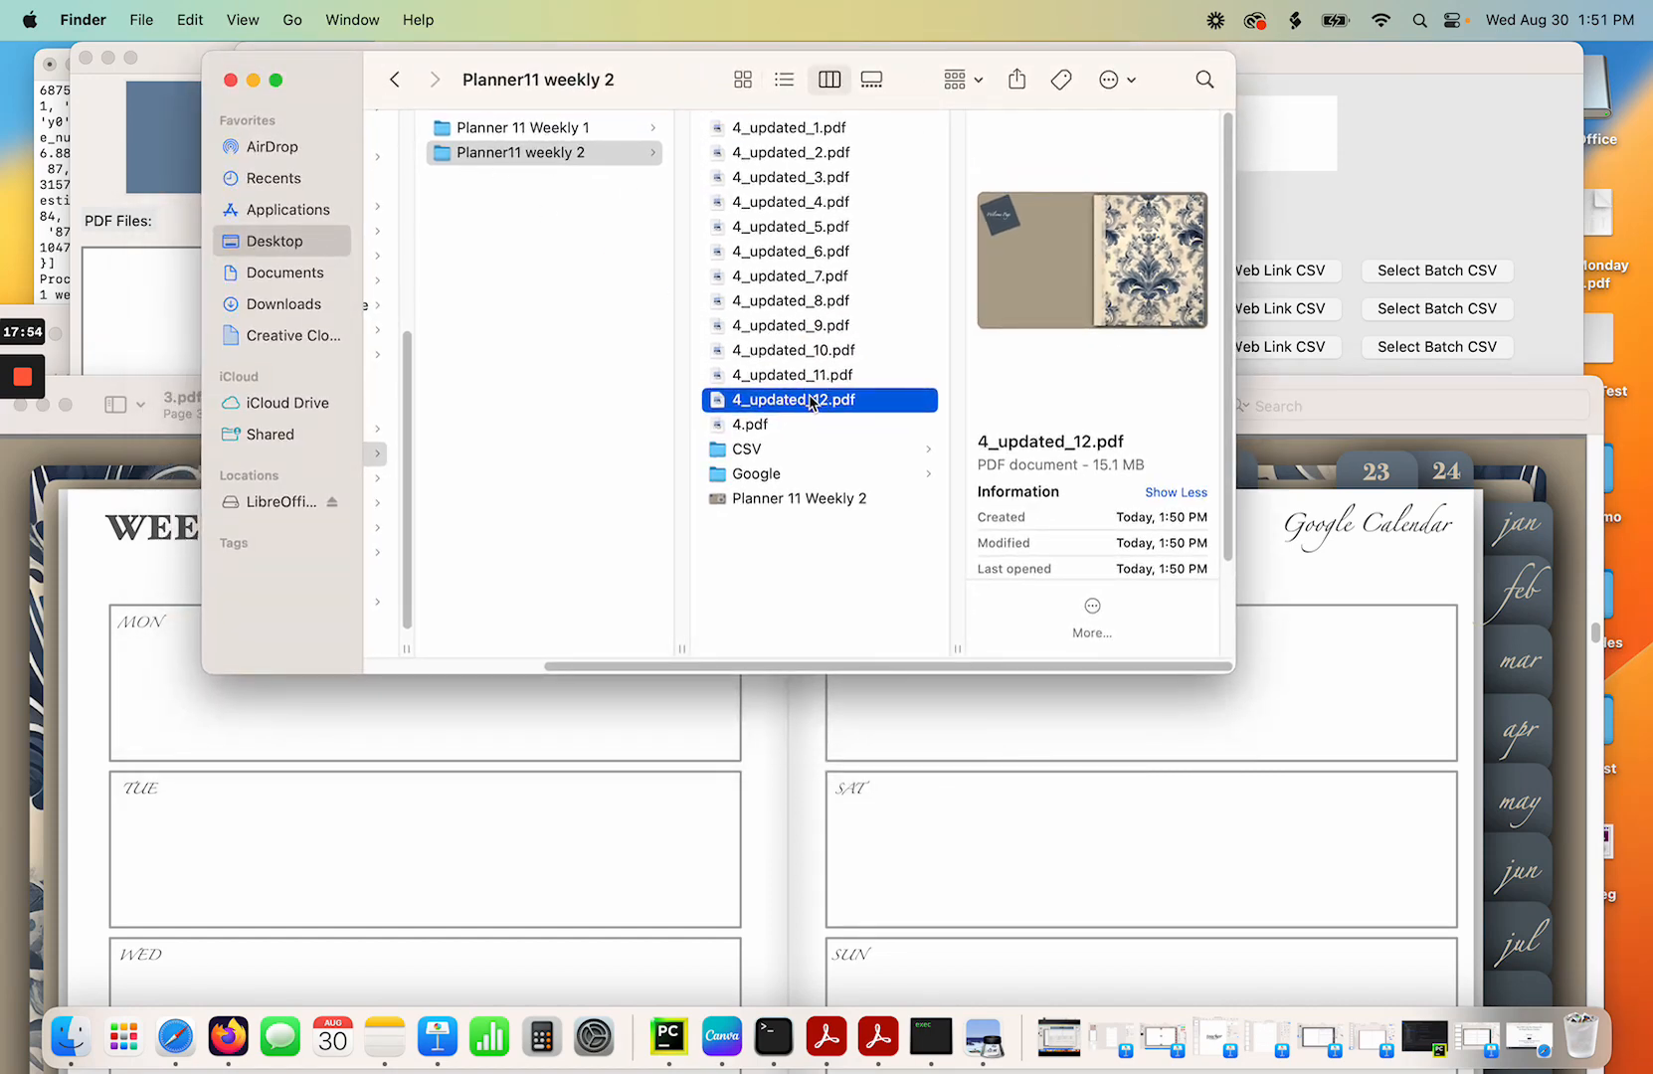
{"action": "left_click", "coordinate": [835, 446]}
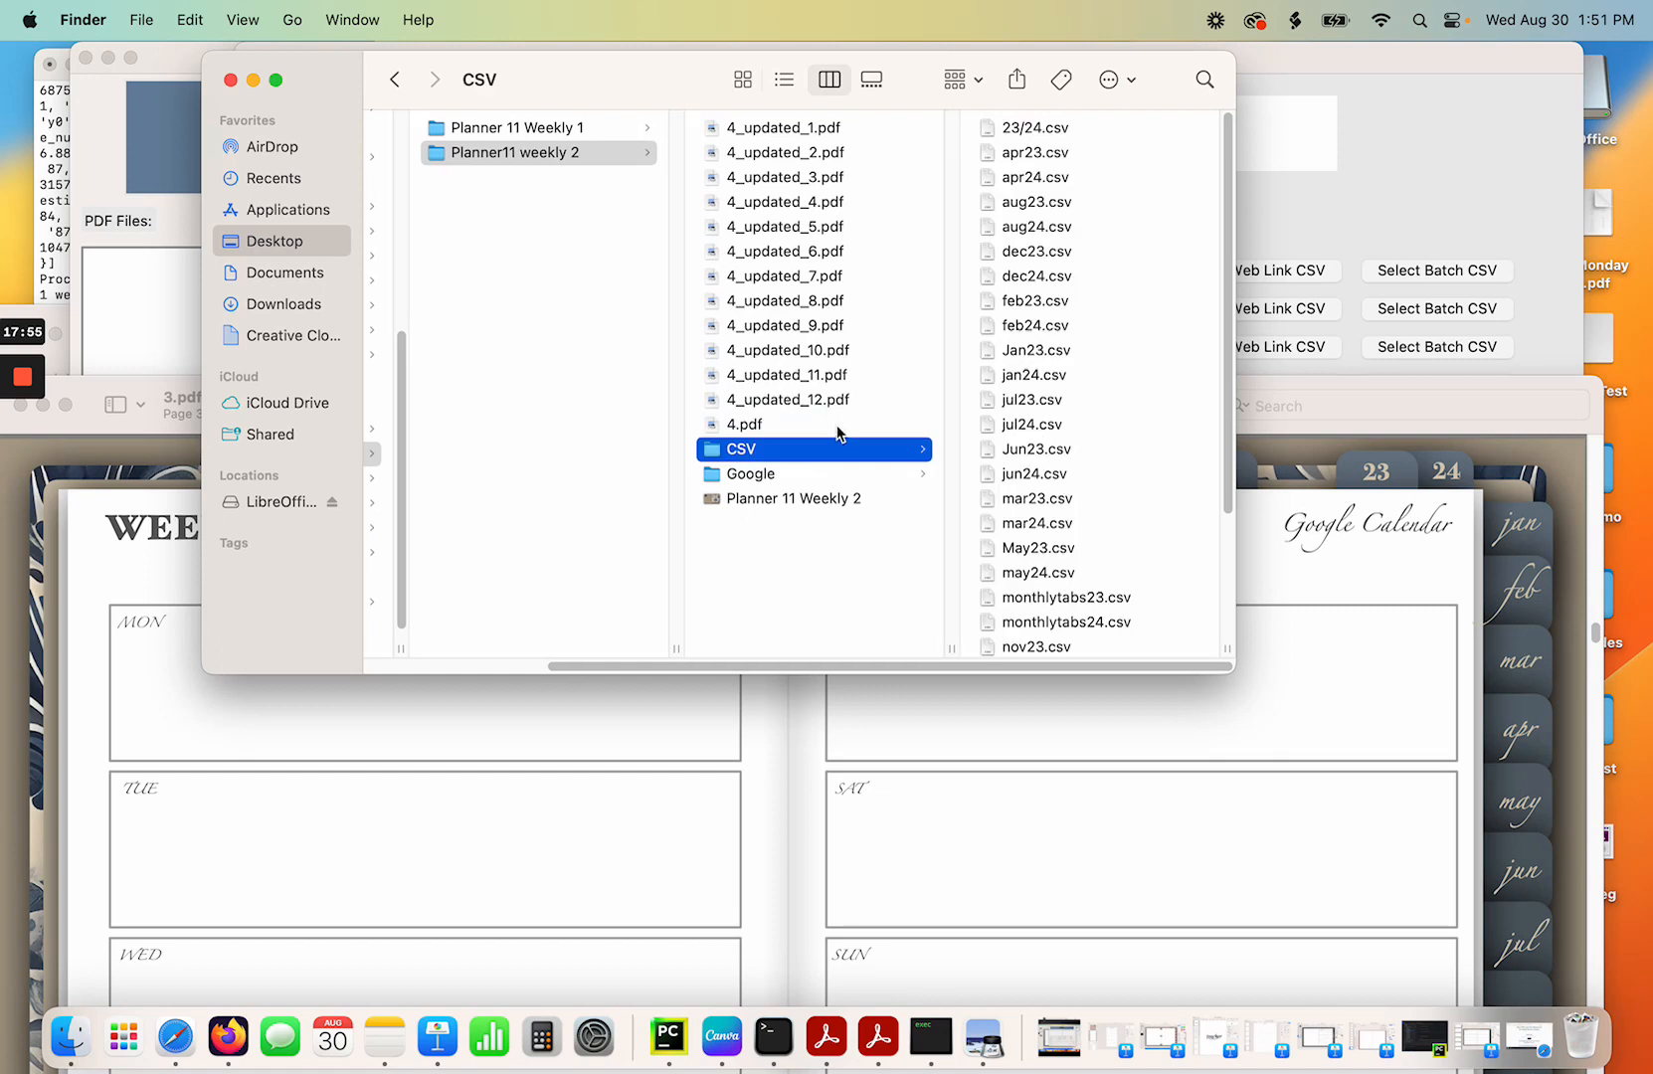
{"action": "left_click", "coordinate": [782, 403]}
{"action": "left_click", "coordinate": [779, 400]}
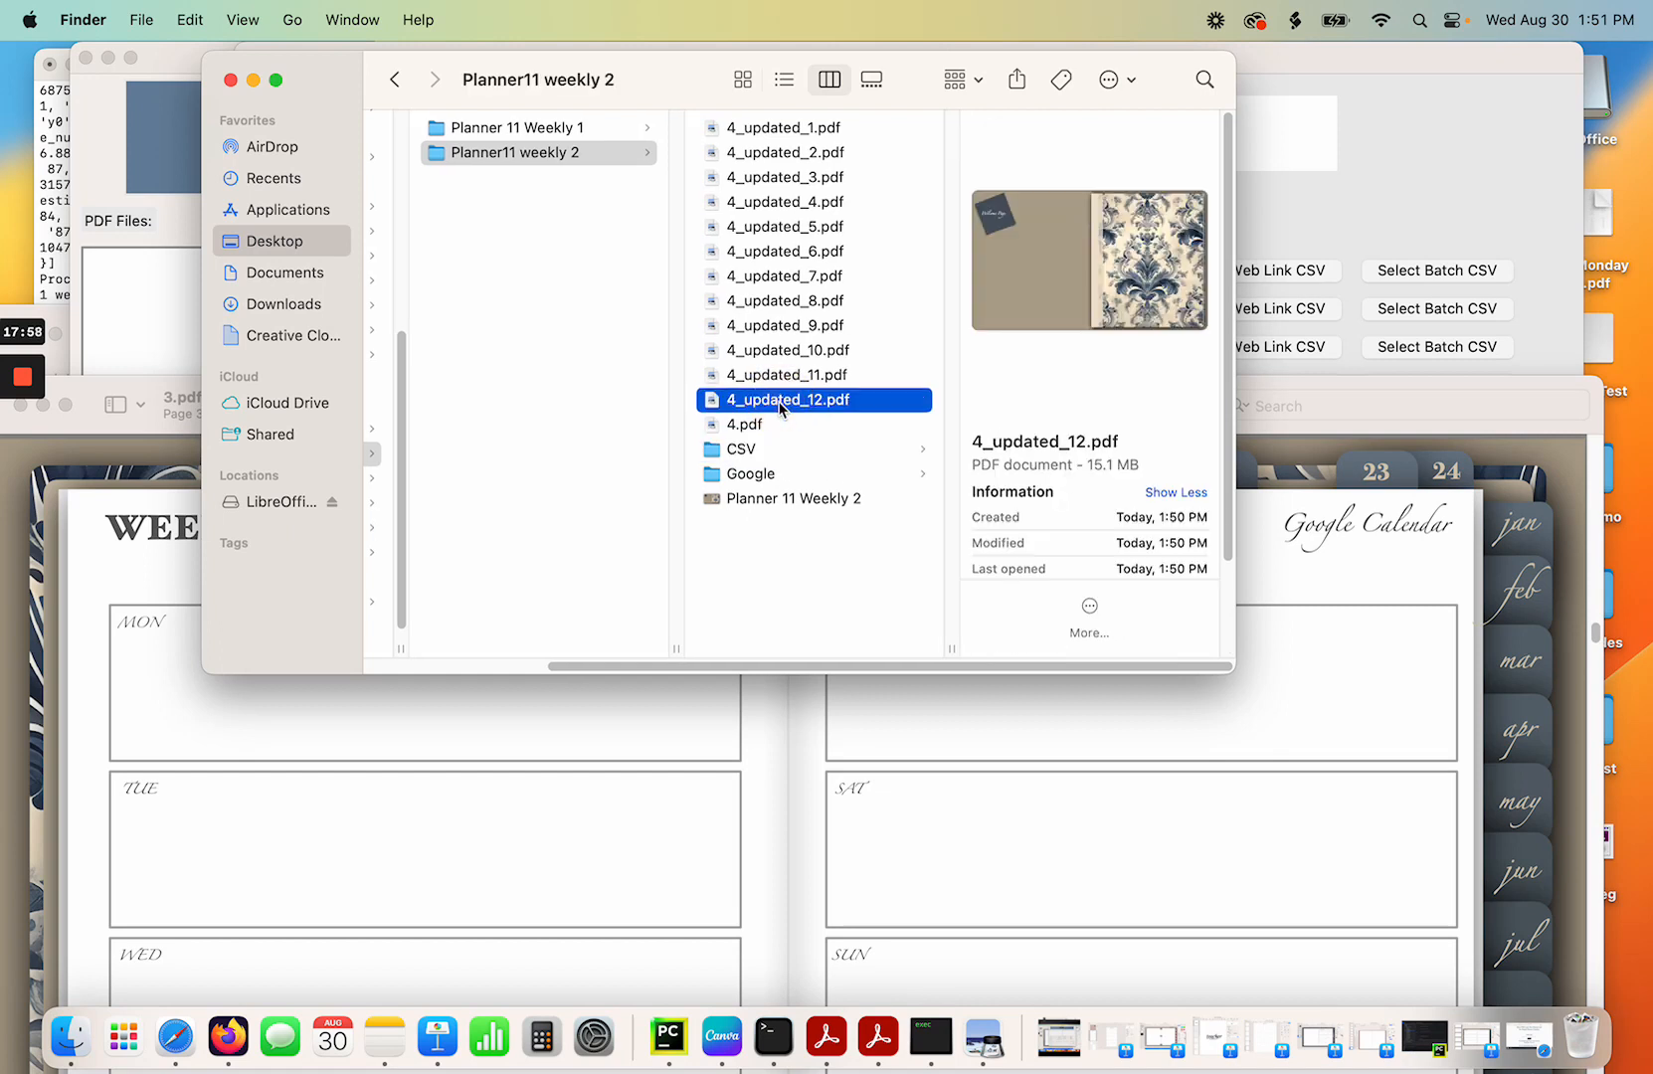
{"action": "type", "text": "5"}
{"action": "left_click", "coordinate": [757, 572]}
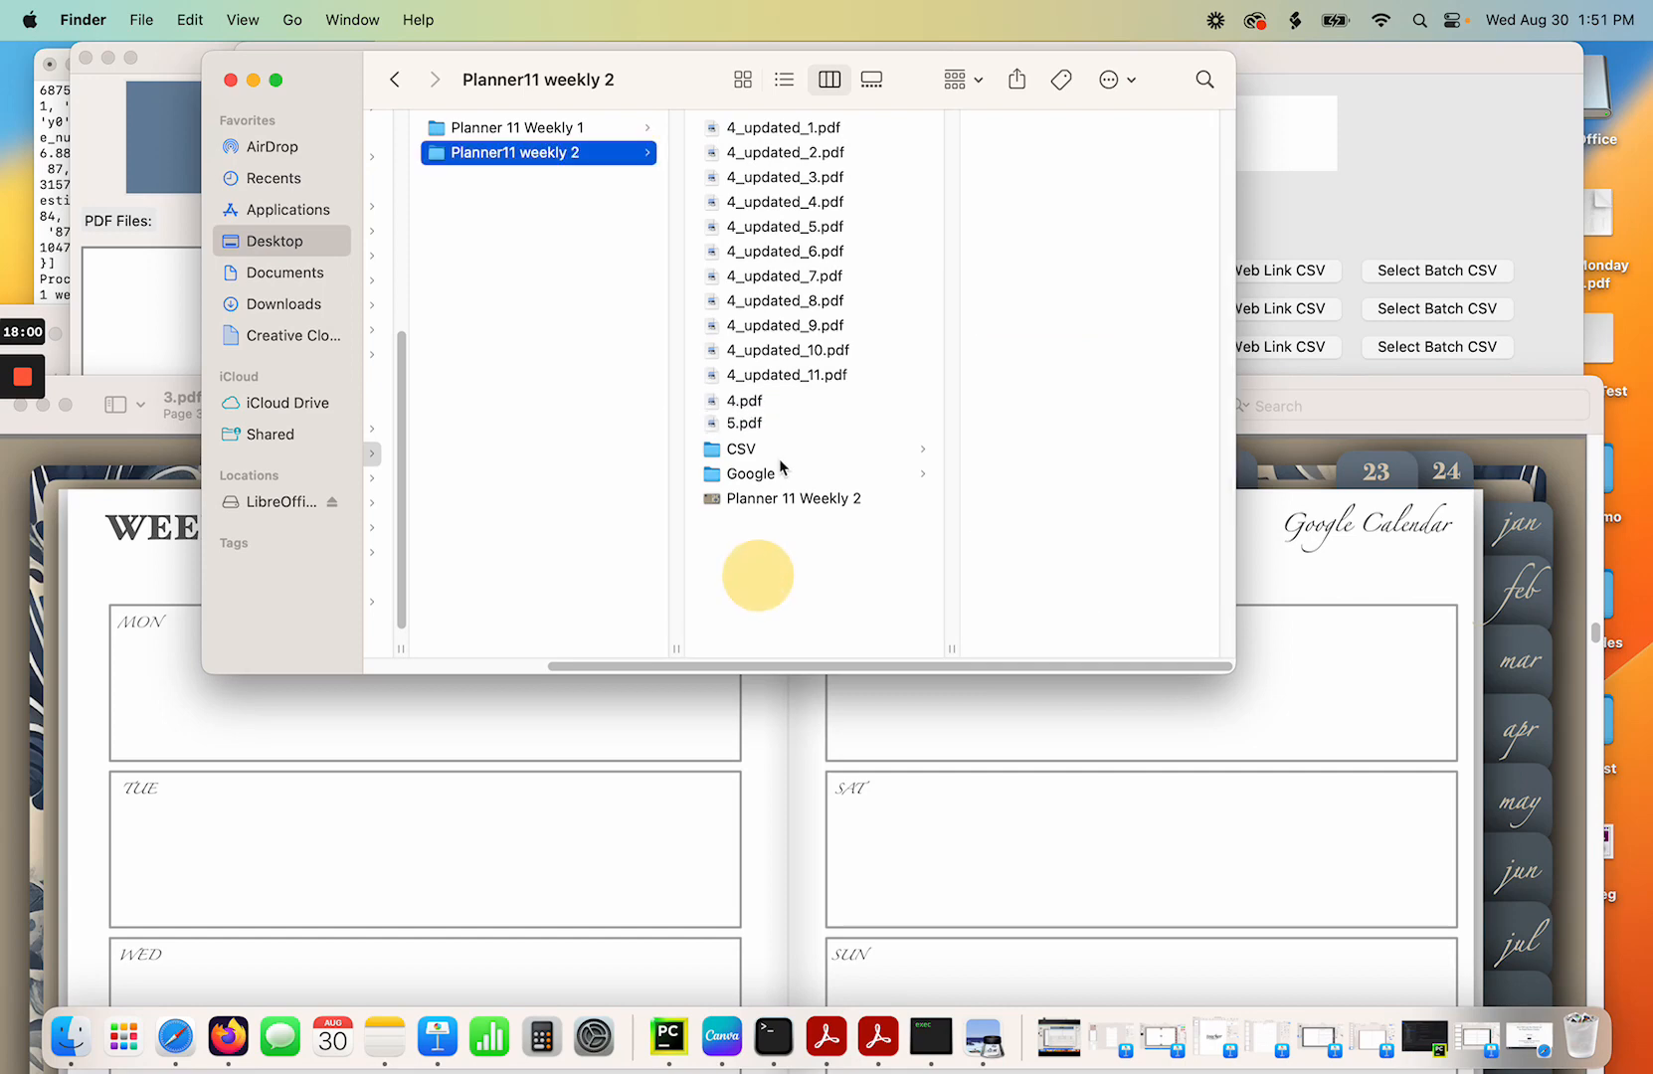
Move 4_updated_1.pdf through 4_updated_11.pdf in the Planner11 weekly 2 folder to the Trash.
{"action": "left_click", "coordinate": [787, 132]}
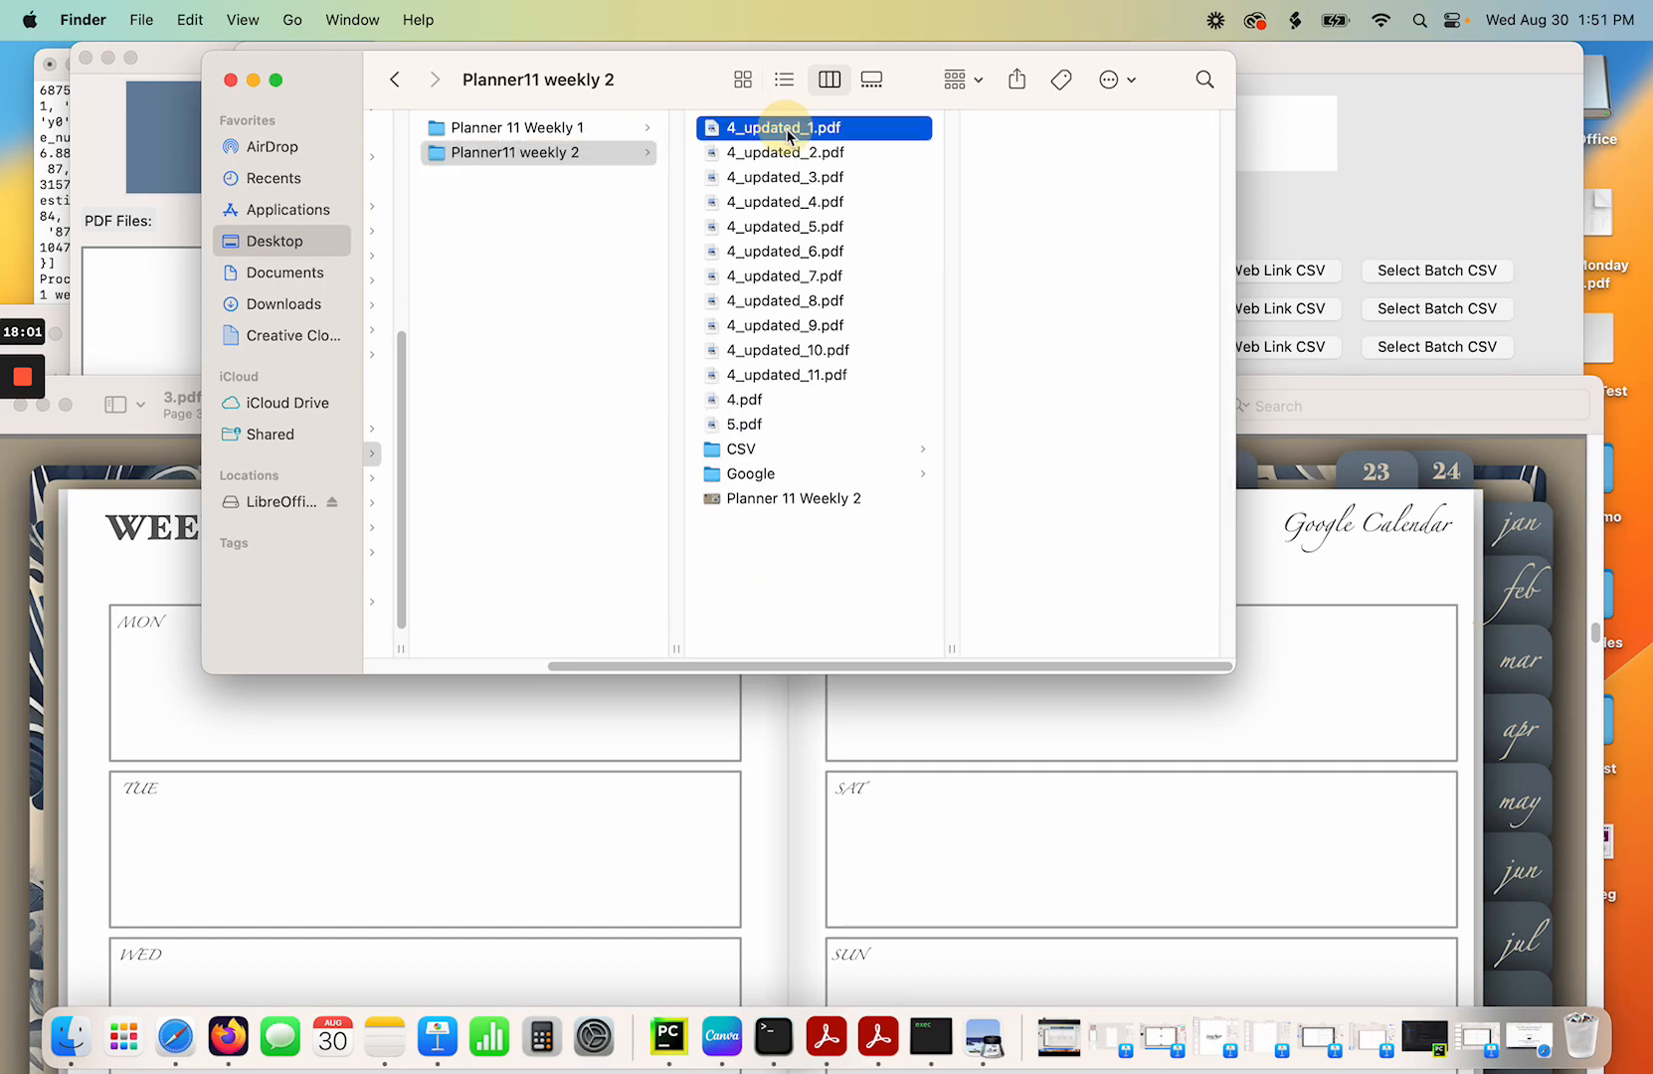
{"action": "left_click", "coordinate": [796, 378], "text": "shift"}
{"action": "right_click", "coordinate": [795, 379]}
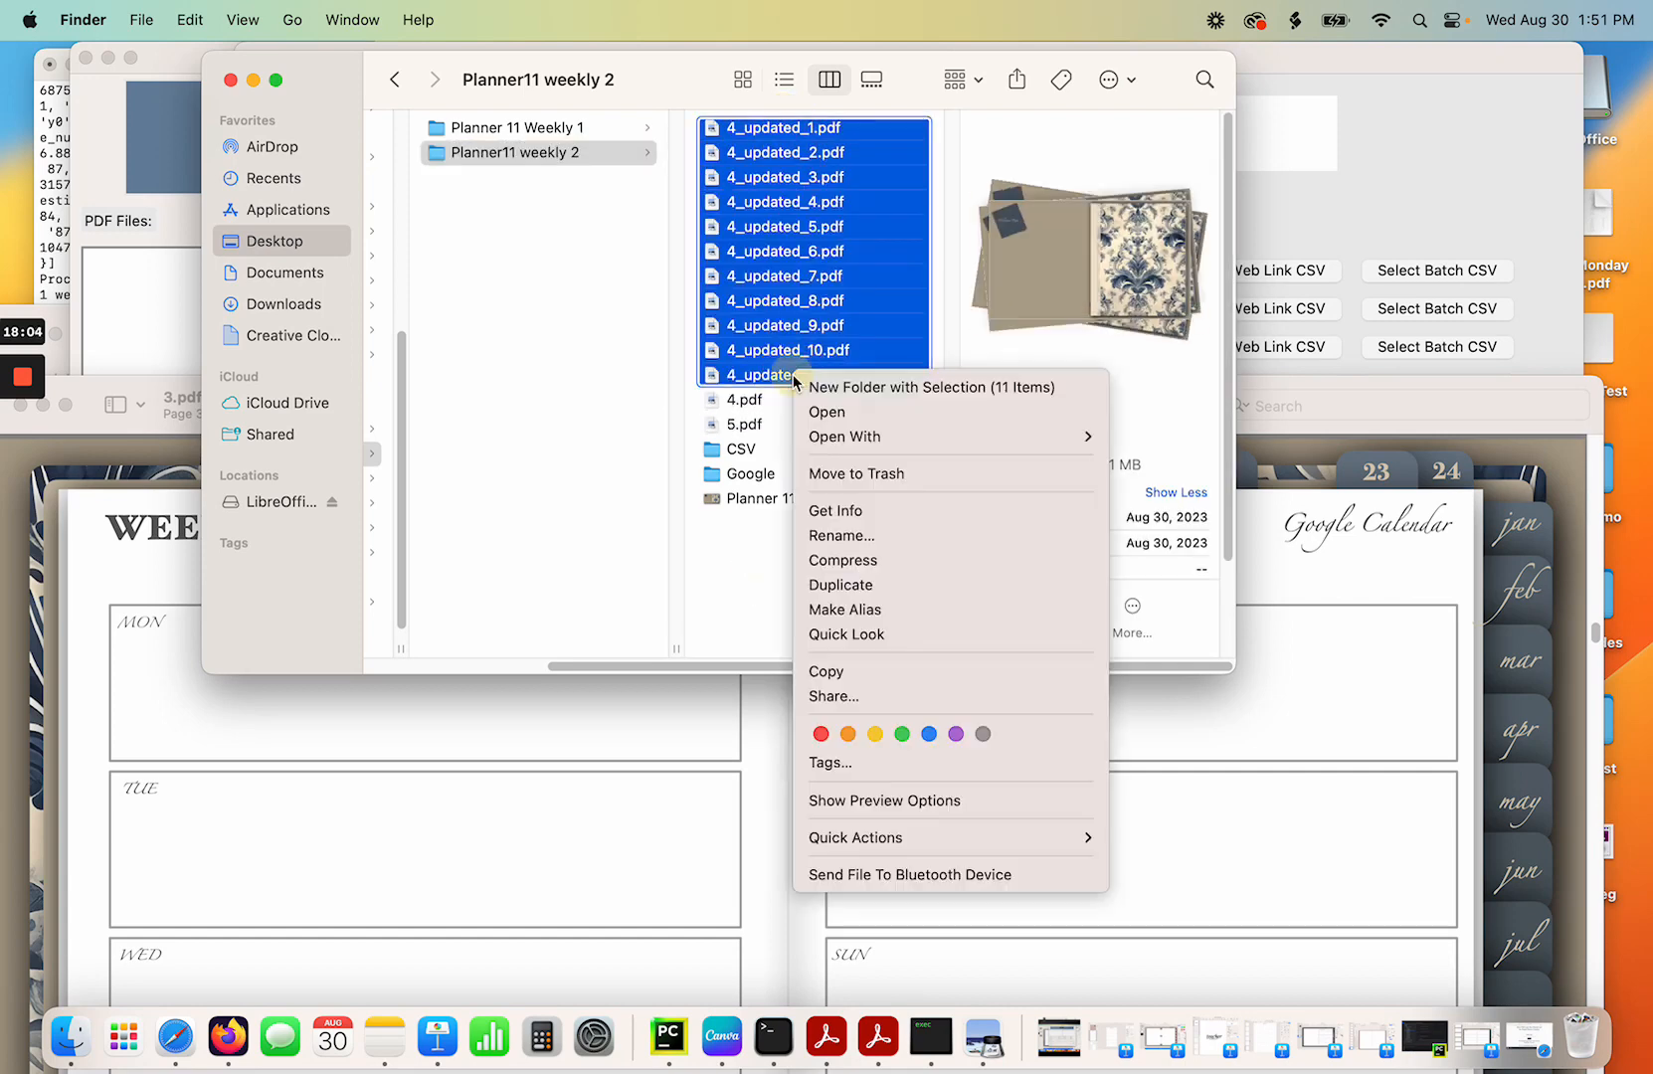
{"action": "mouse_move", "coordinate": [864, 437]}
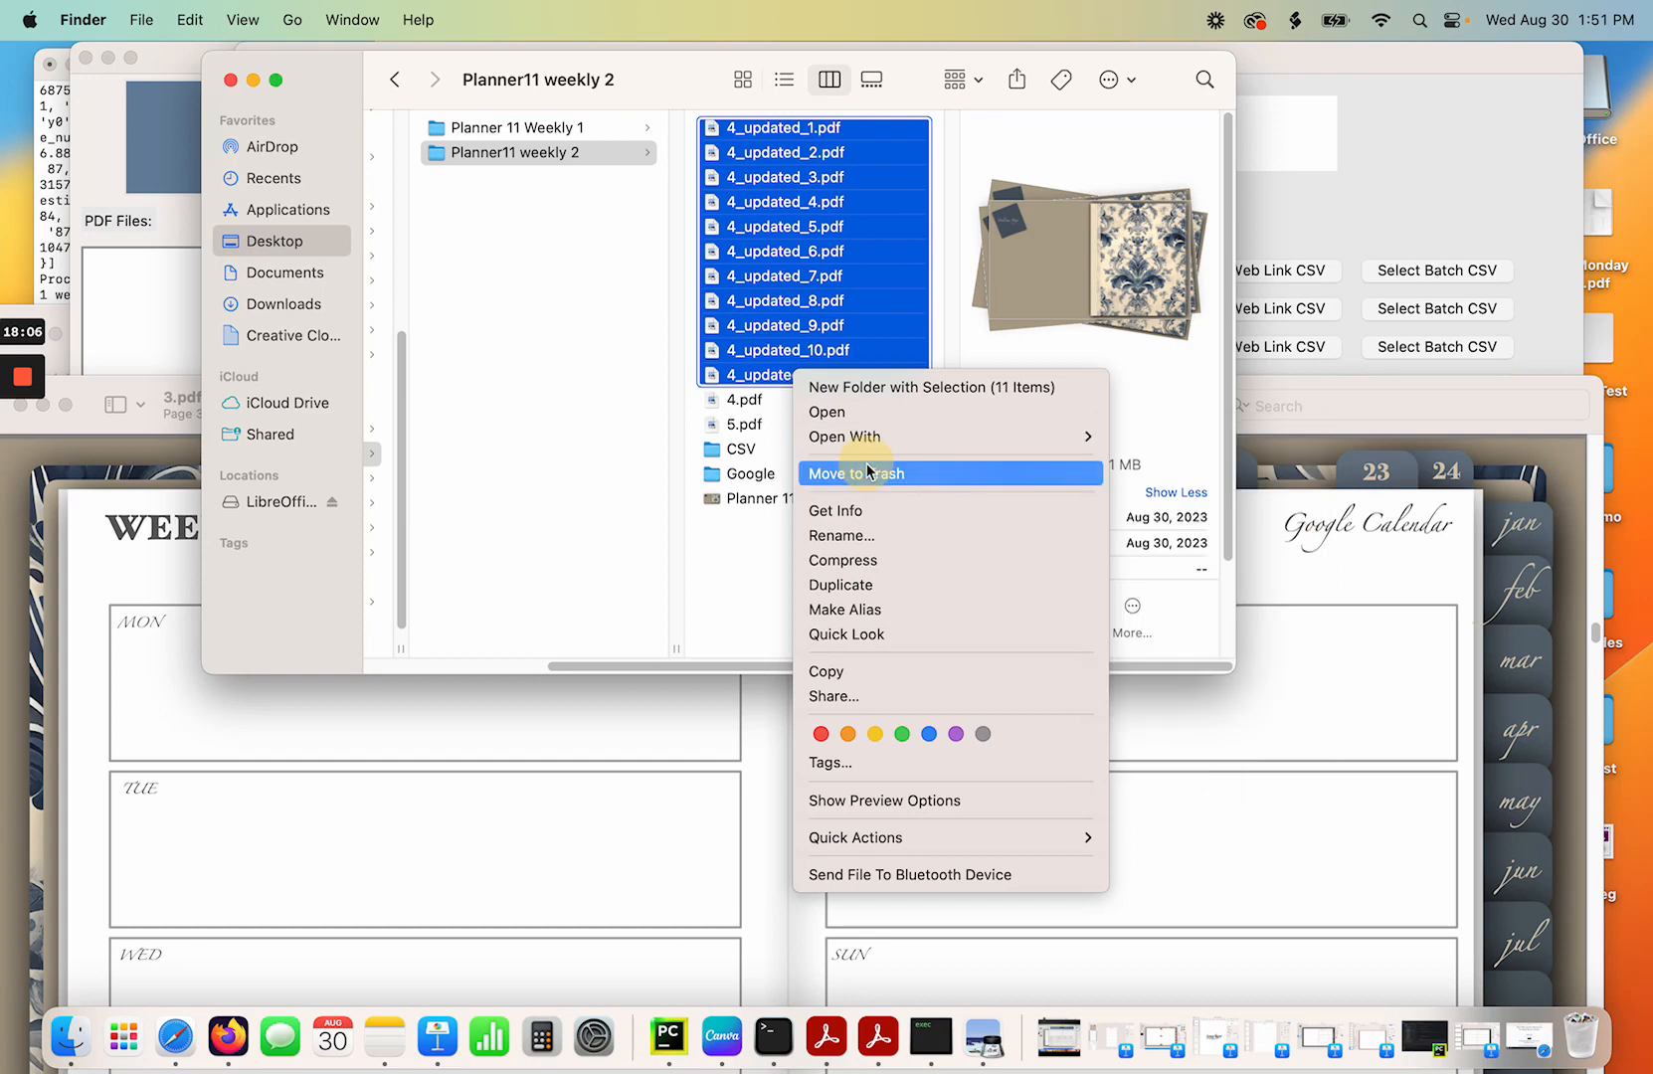
{"action": "left_click", "coordinate": [869, 470]}
Switch to PDFLinkr's Batch Processing window, clear all its entries and add 5.pdf from the Planner11 weekly 2 folder.
{"action": "left_click", "coordinate": [114, 191]}
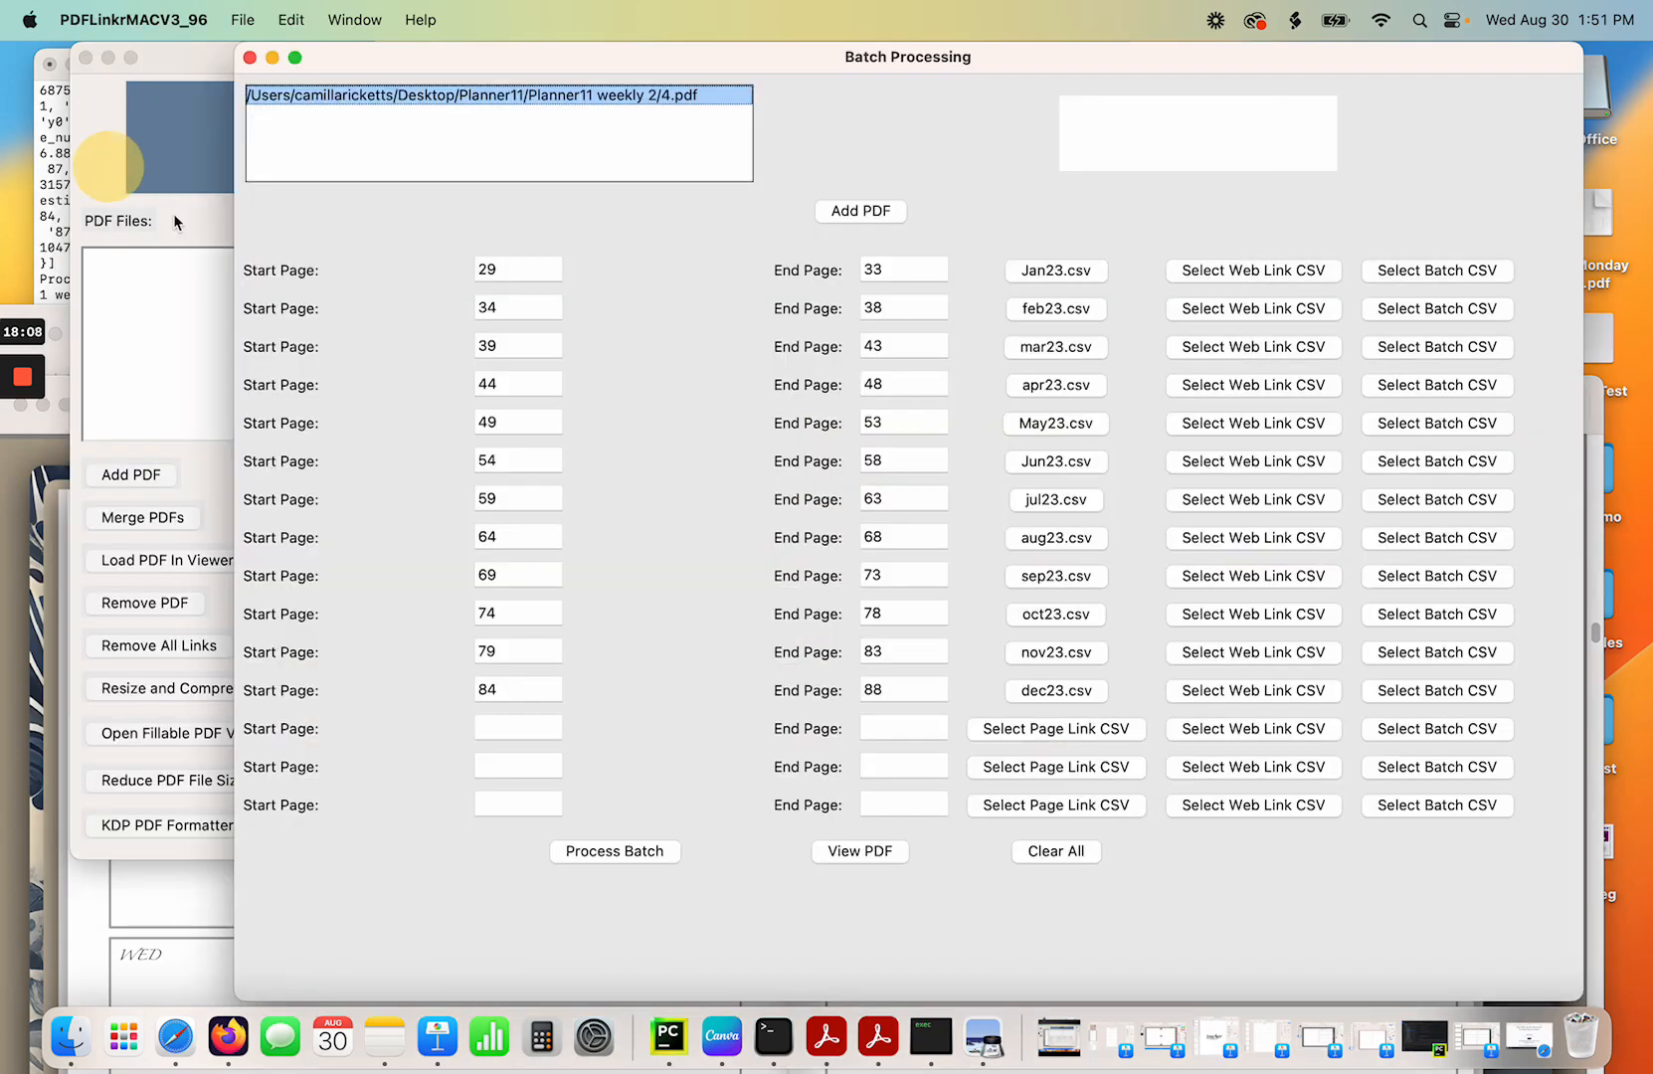
{"action": "left_click", "coordinate": [617, 236]}
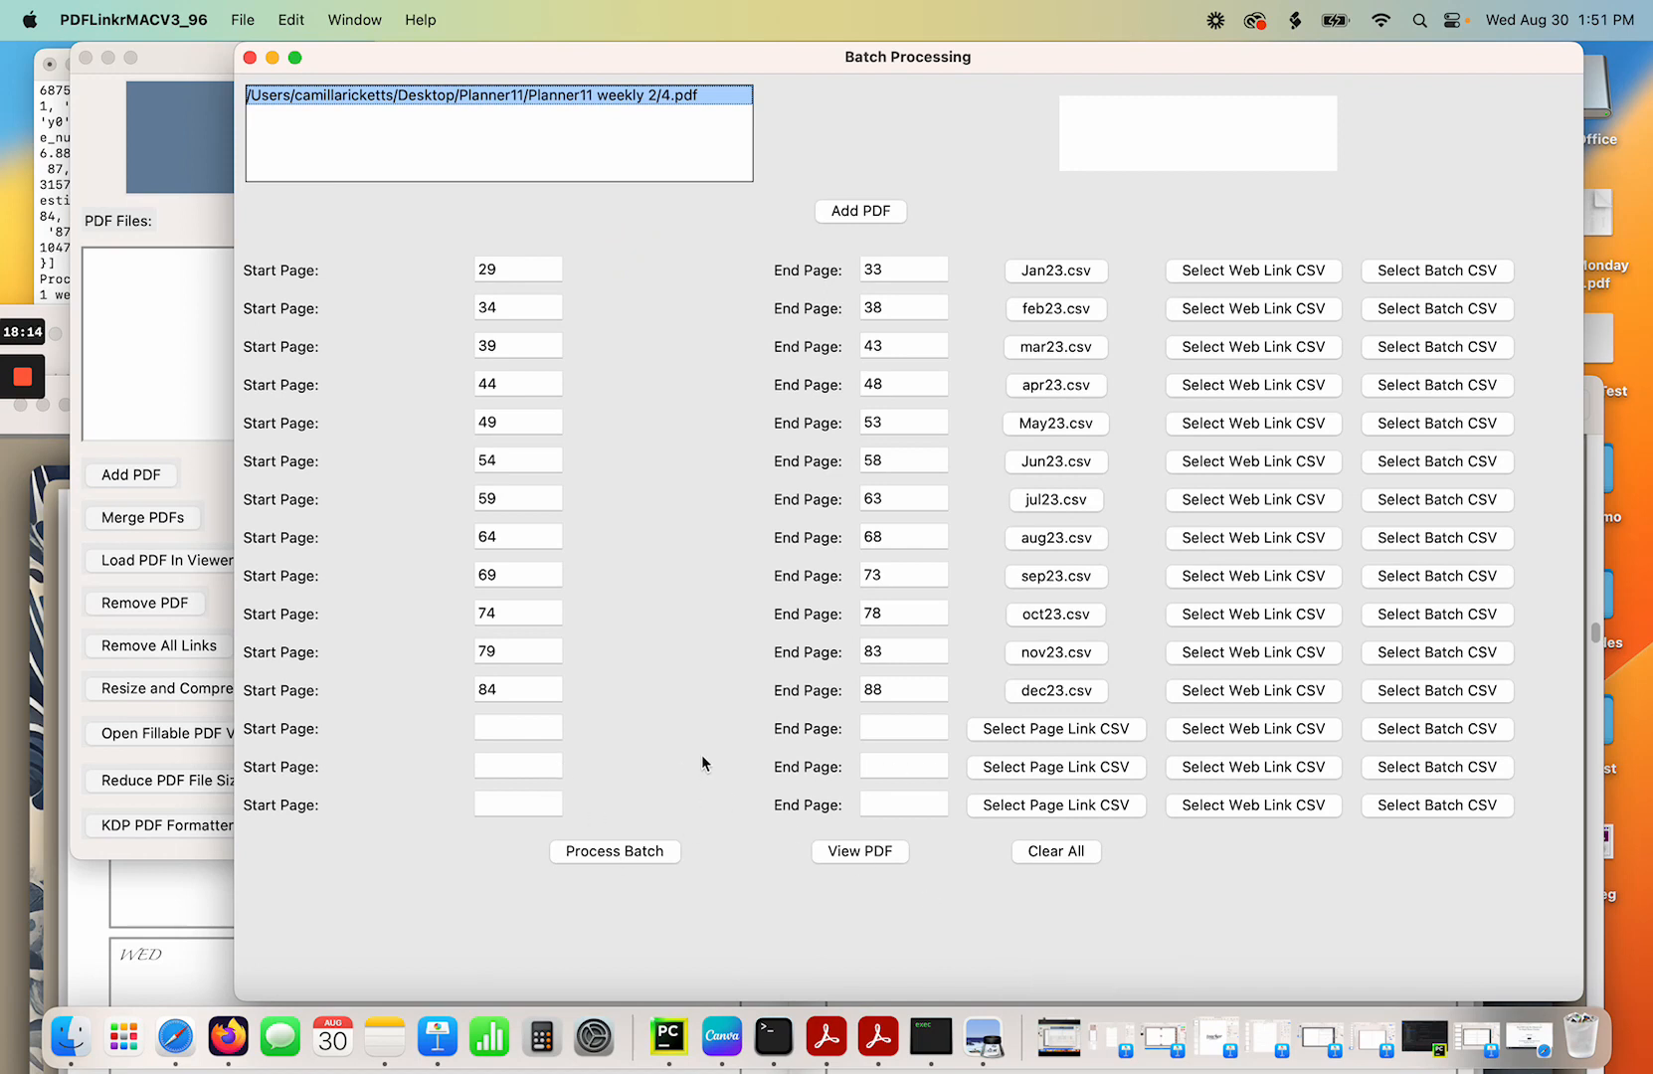
{"action": "left_click", "coordinate": [1063, 853]}
{"action": "left_click", "coordinate": [861, 212]}
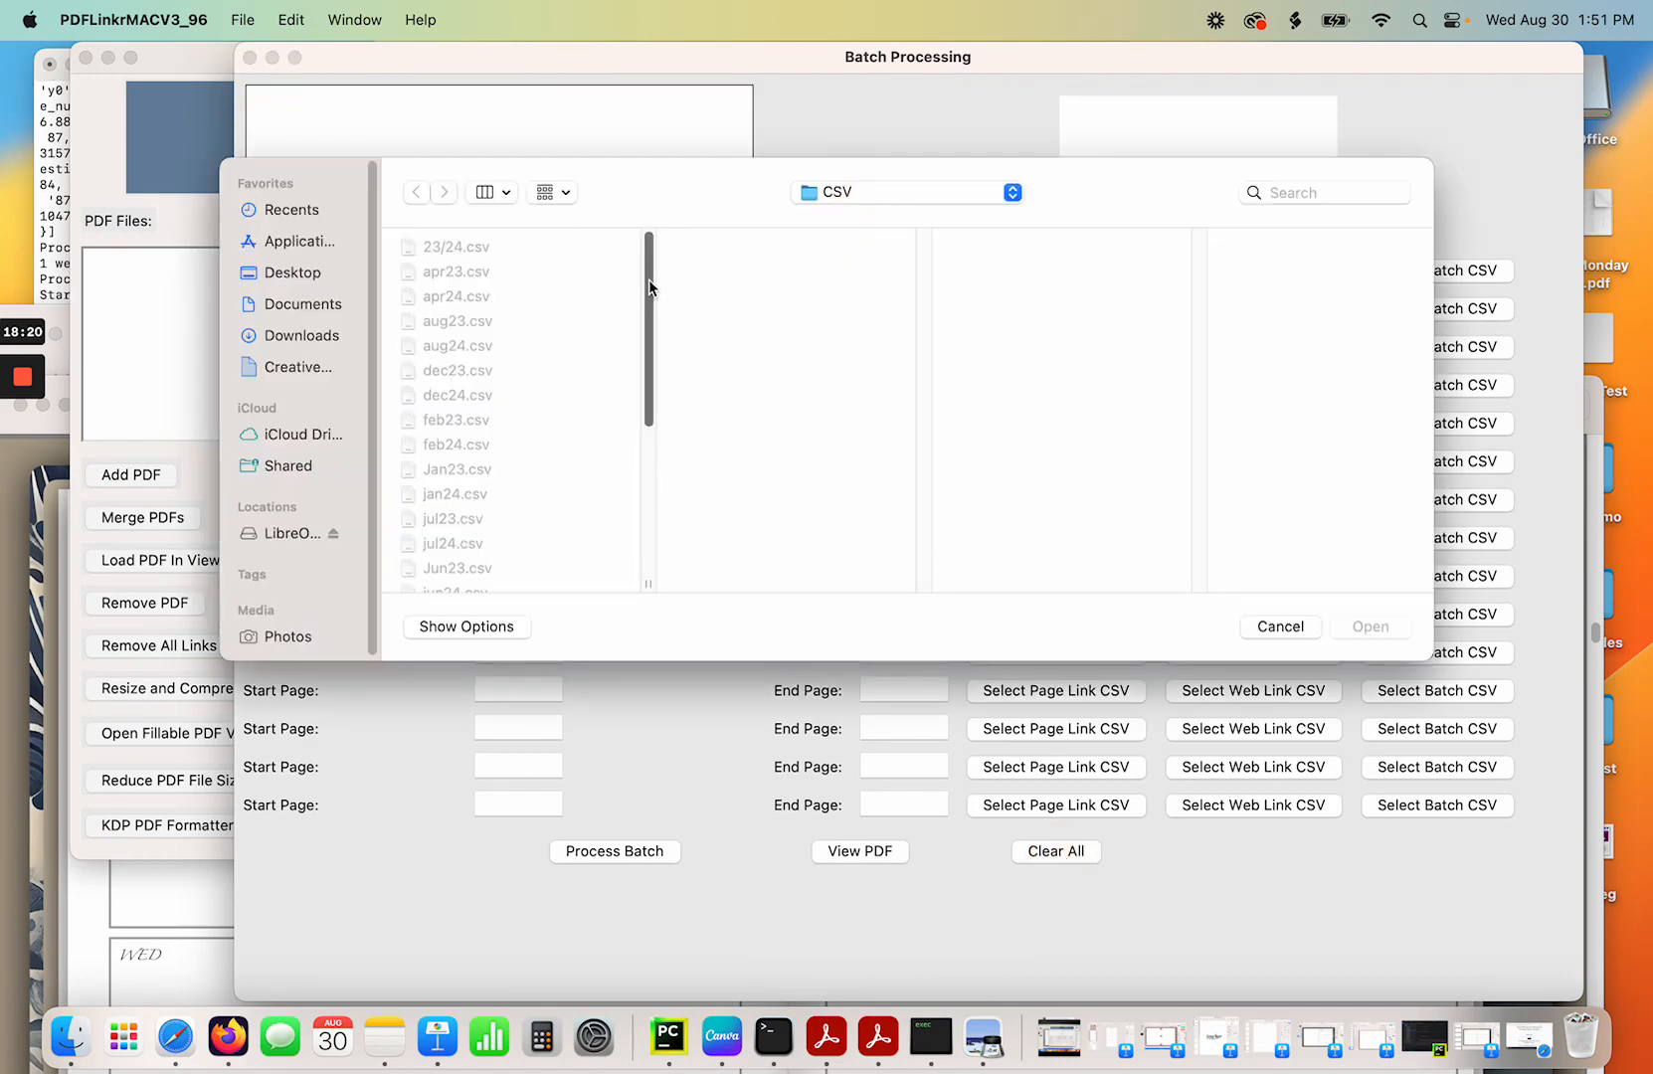
{"action": "left_click", "coordinate": [862, 191]}
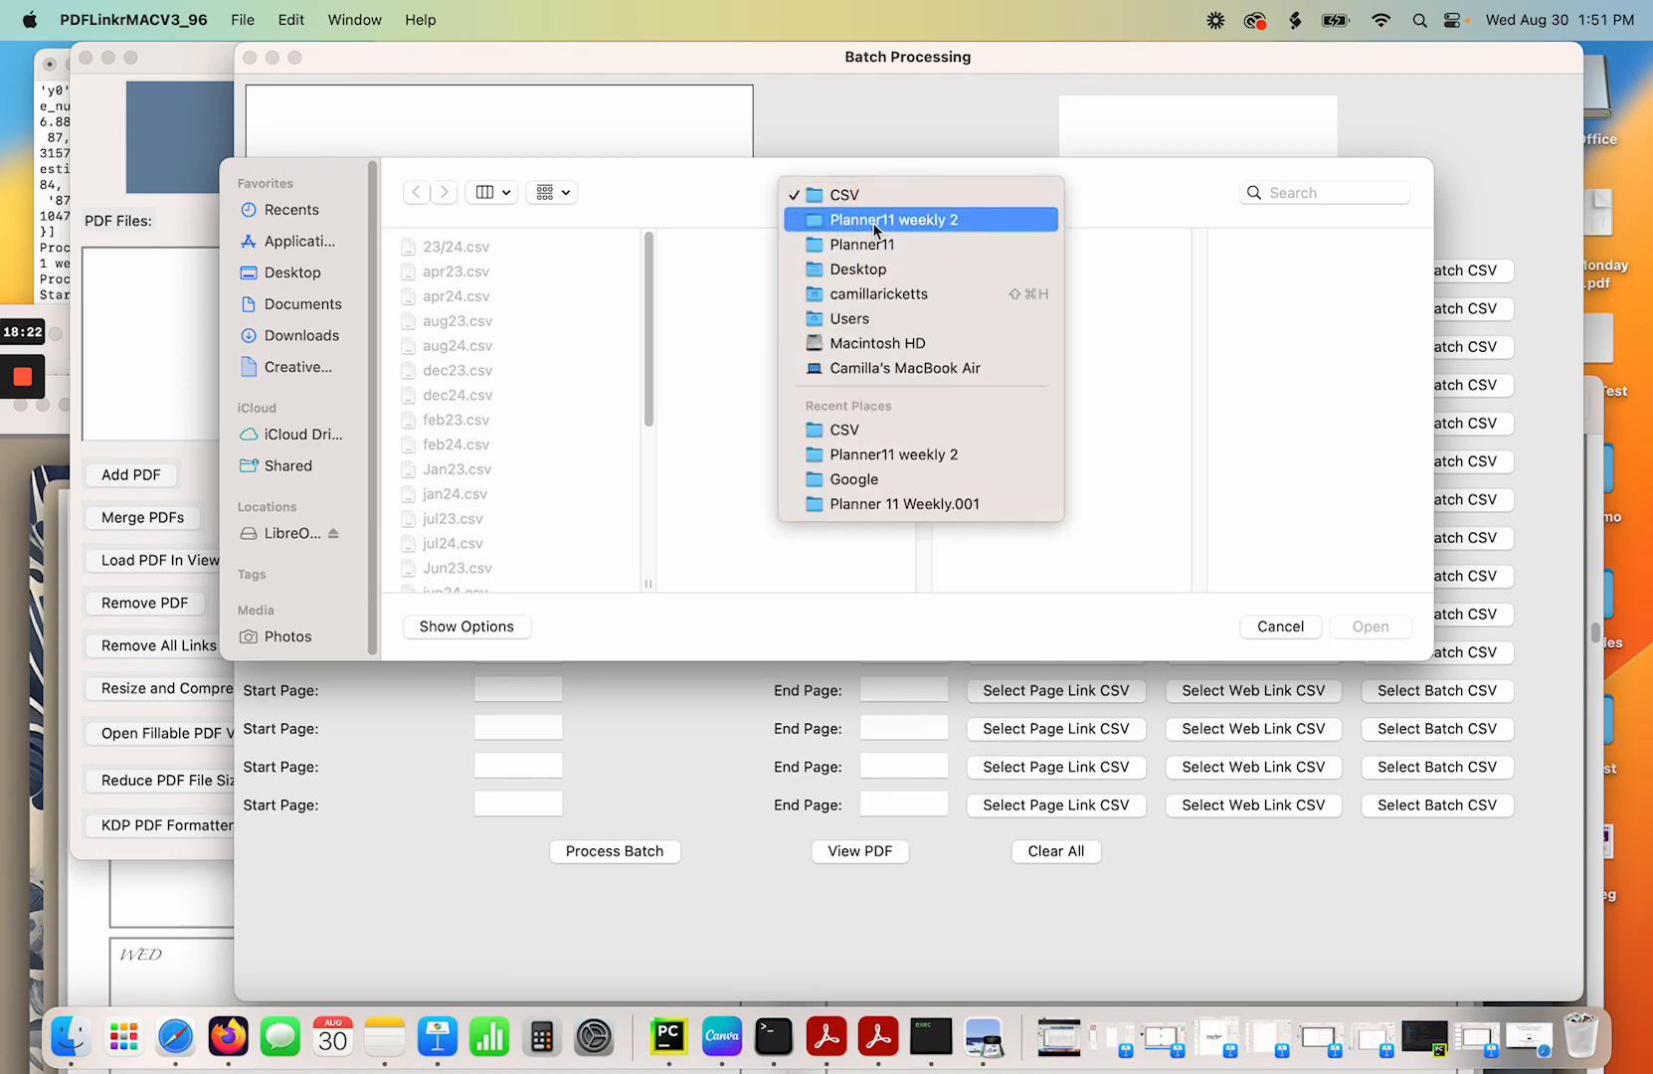
{"action": "left_click", "coordinate": [875, 218]}
{"action": "double_click", "coordinate": [990, 270]}
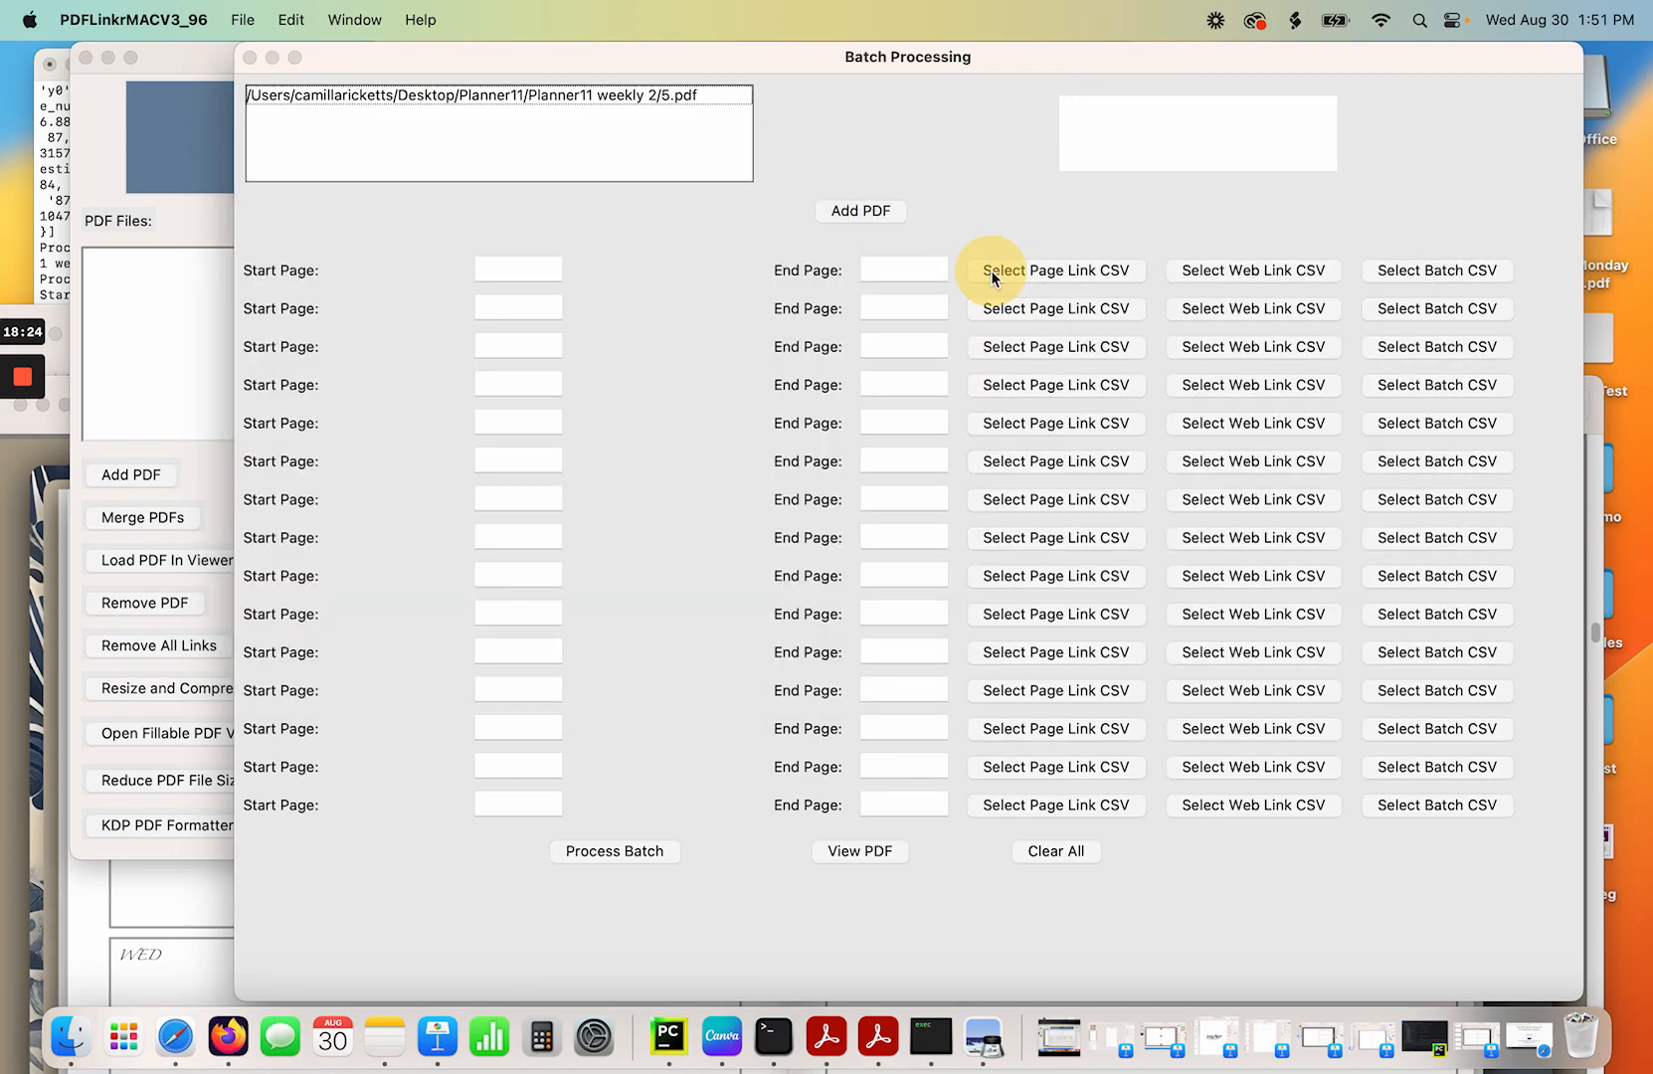
View 5.pdf at the January 2023 calendar on page 5 and use the area around tabs 1 to 5 as the link area.
{"action": "left_click", "coordinate": [686, 96]}
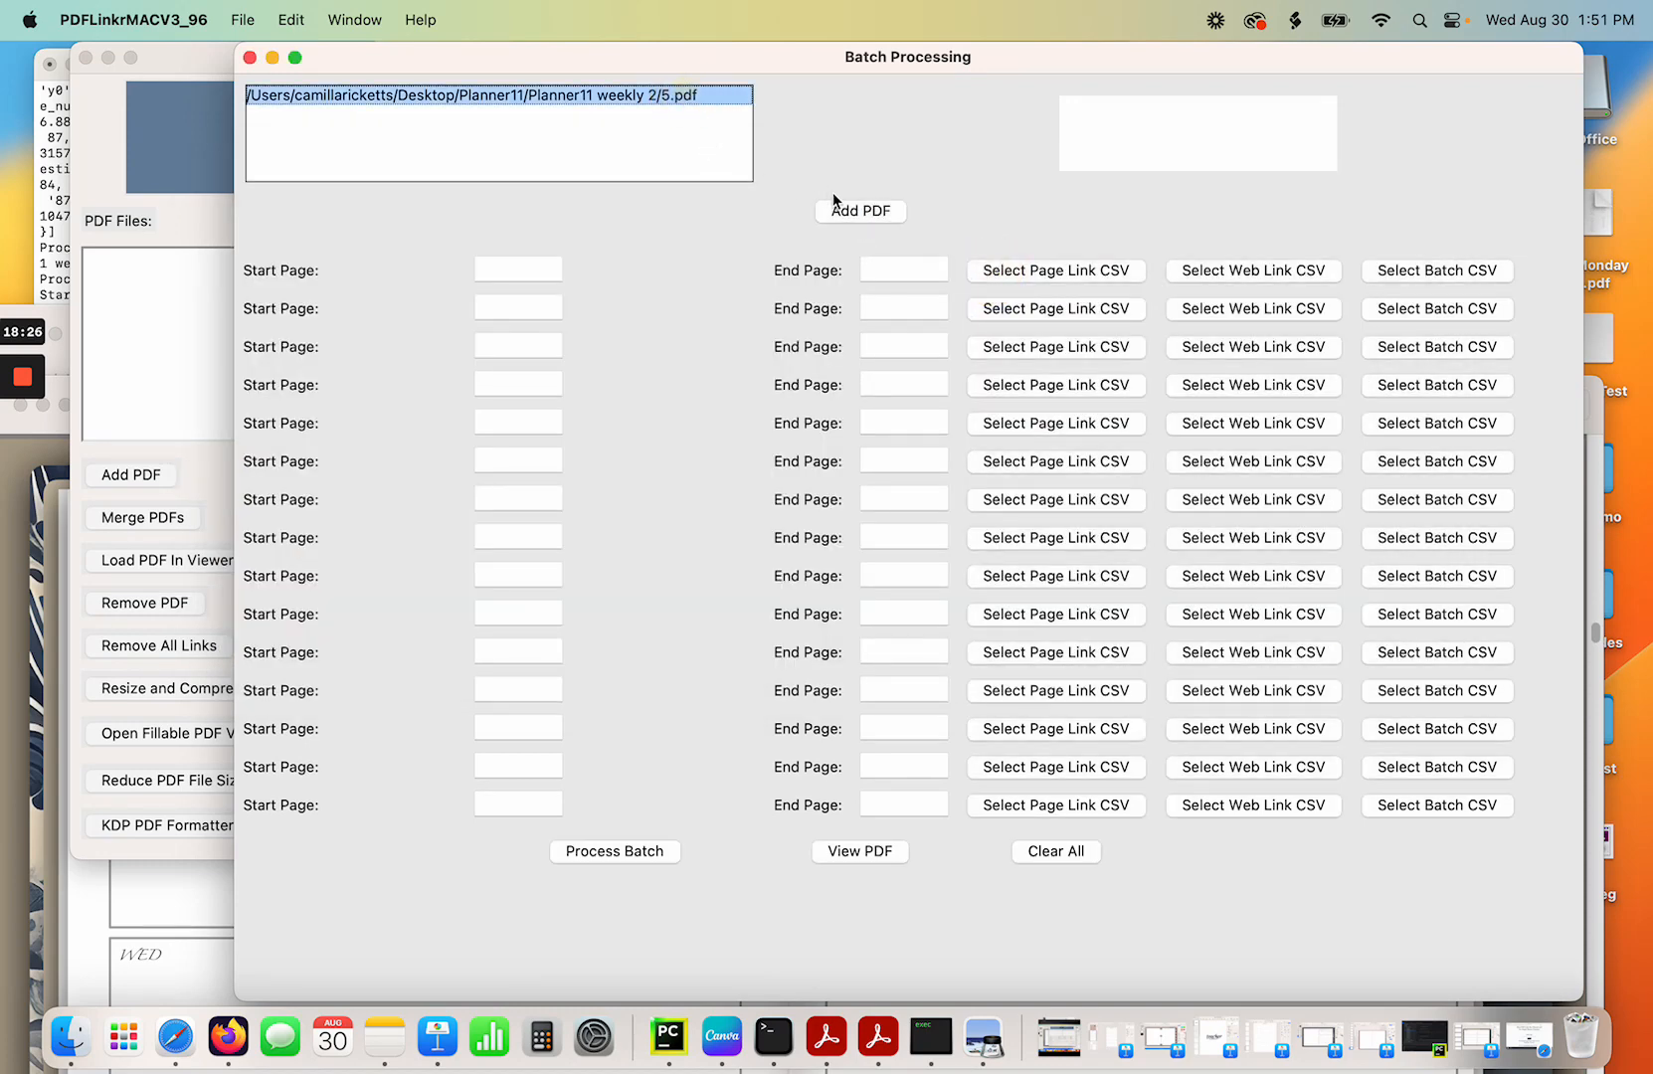
{"action": "left_click", "coordinate": [875, 851]}
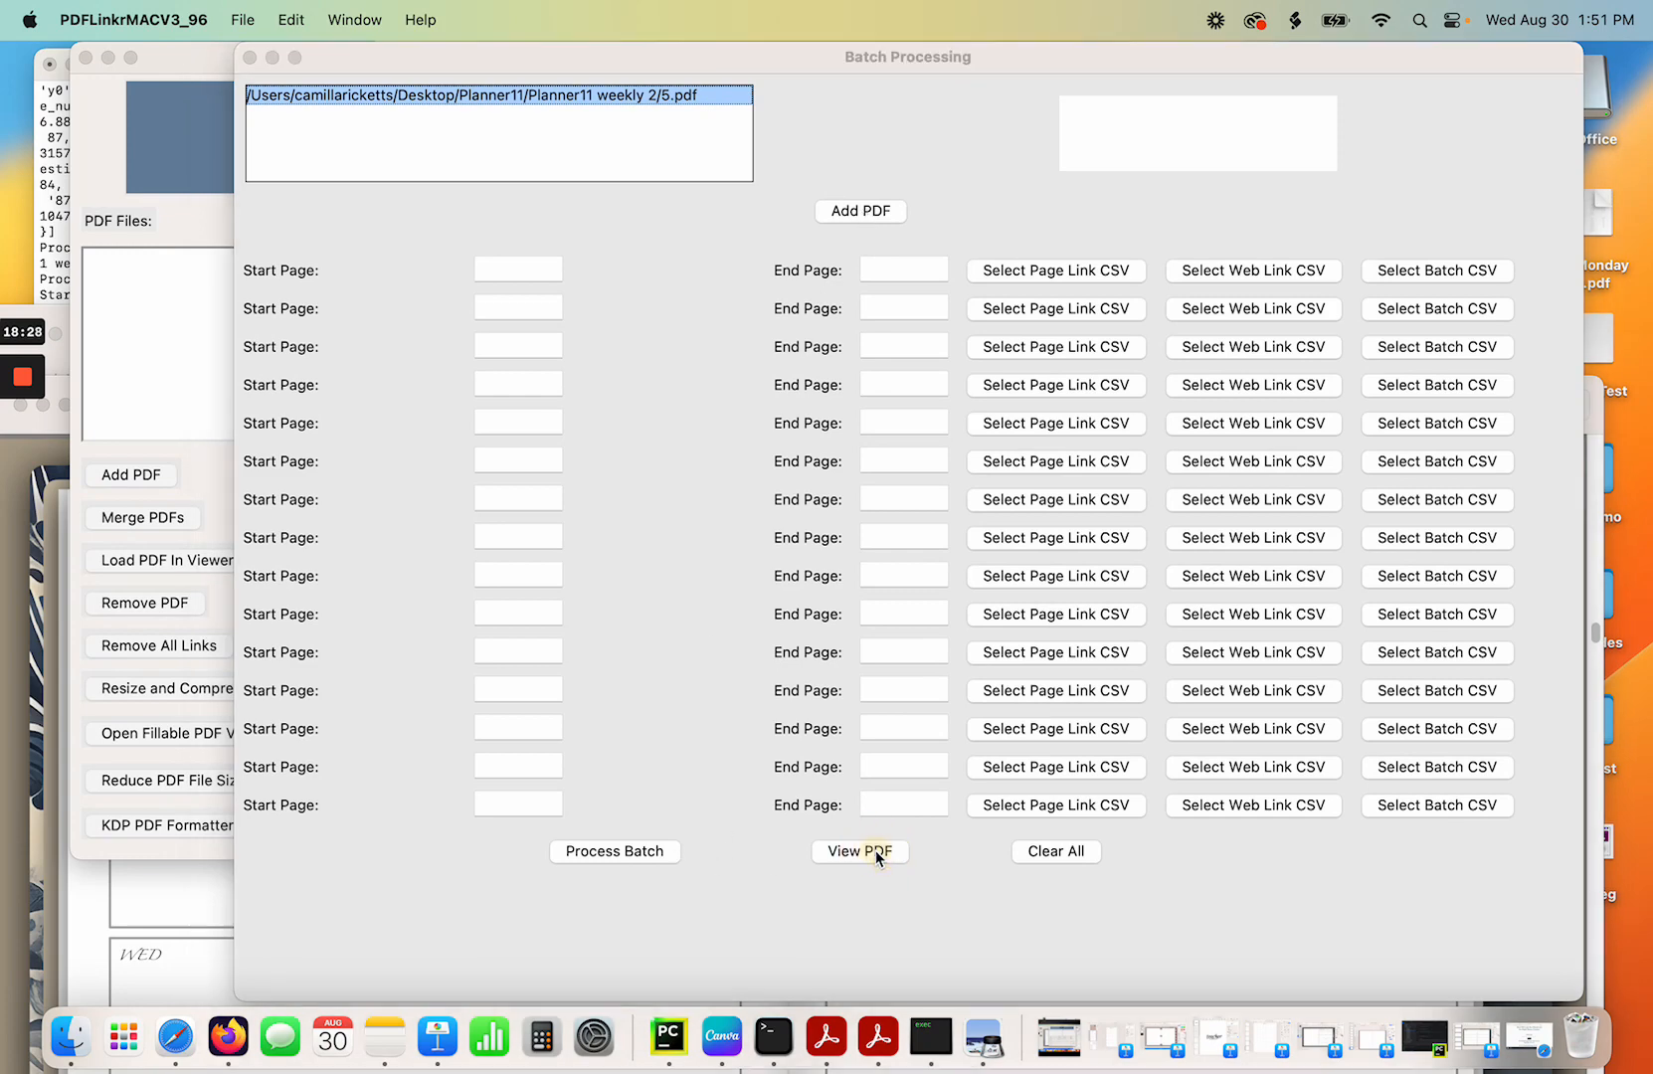
{"action": "left_click", "coordinate": [1402, 696]}
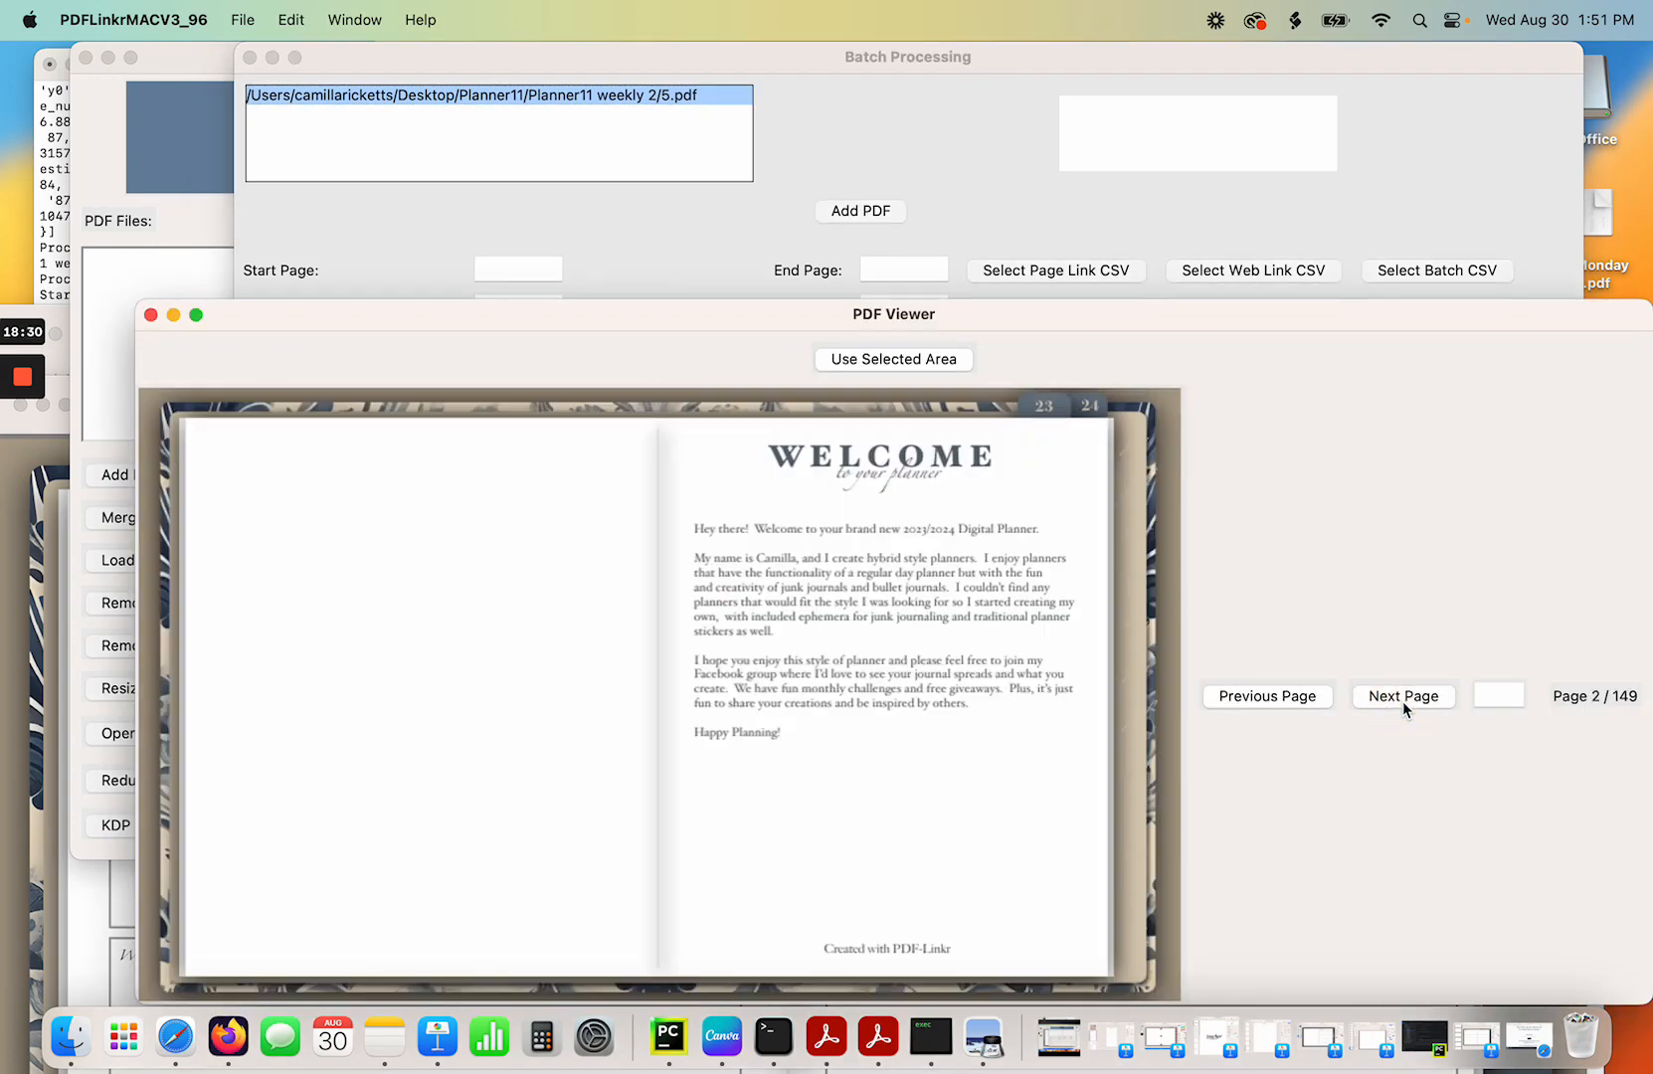
{"action": "left_click", "coordinate": [1402, 696]}
{"action": "left_click", "coordinate": [1402, 696]}
{"action": "left_click", "coordinate": [1402, 696]}
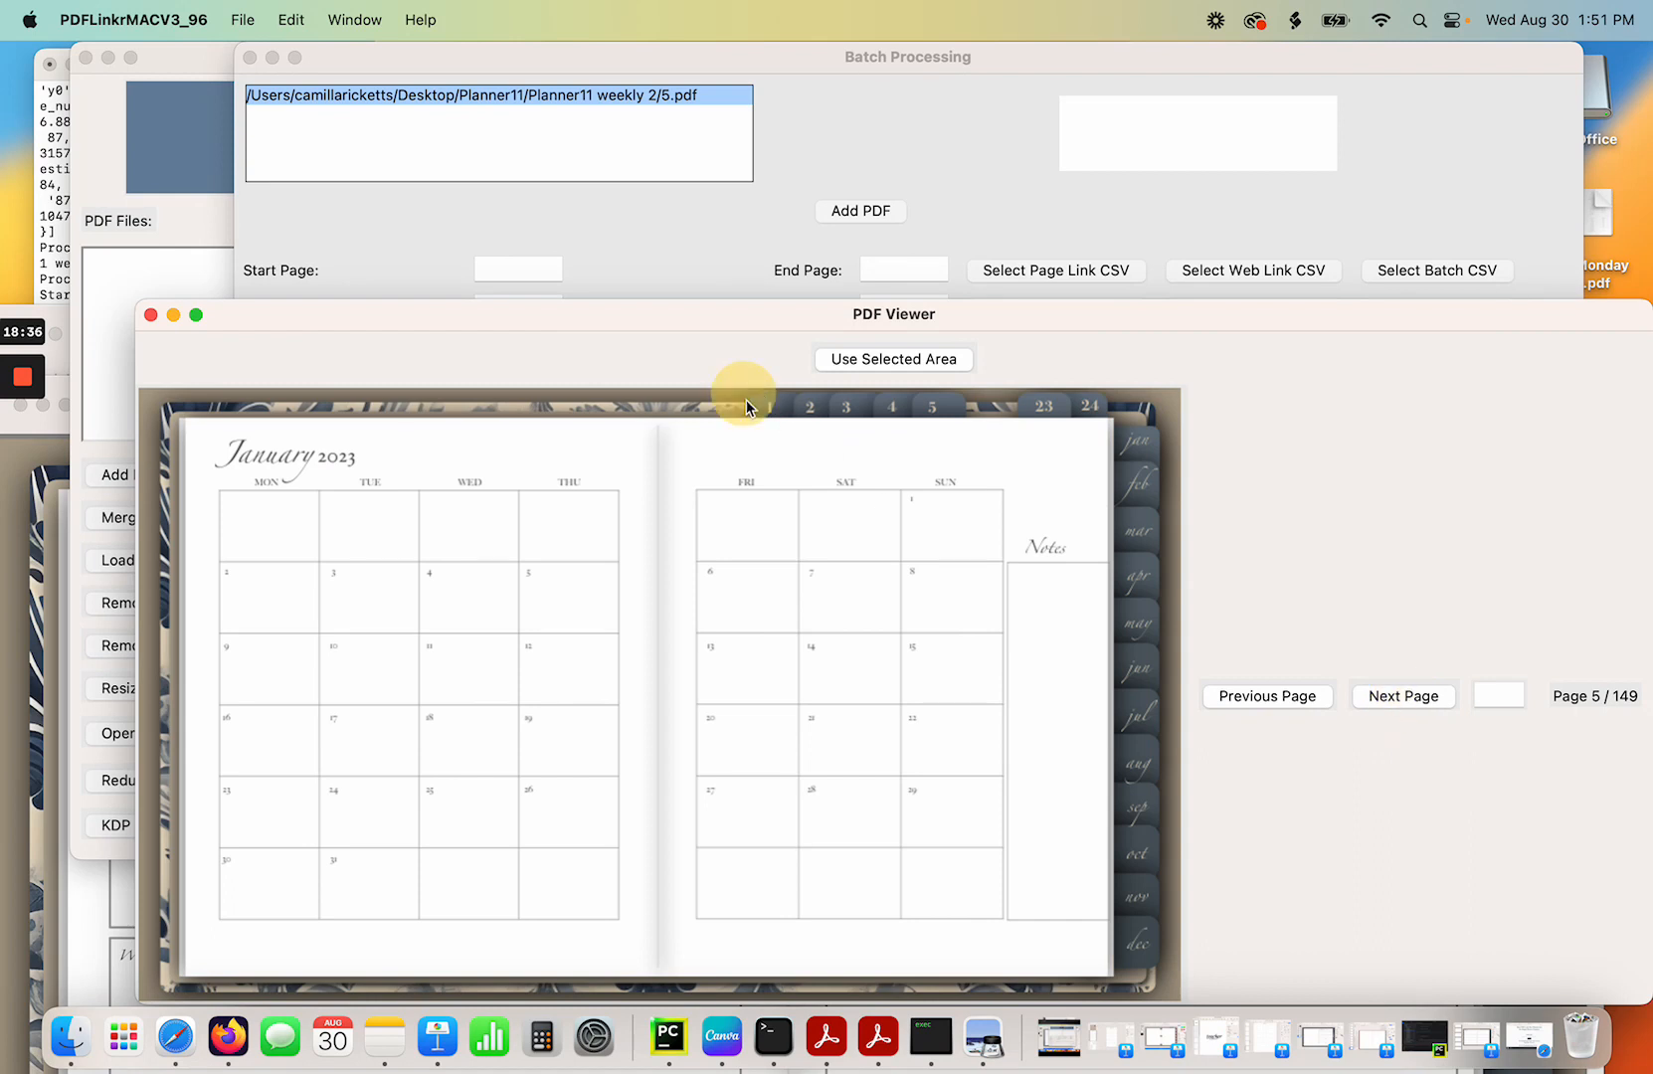
{"action": "left_click_drag", "start_coordinate": [745, 400], "coordinate": [987, 440]}
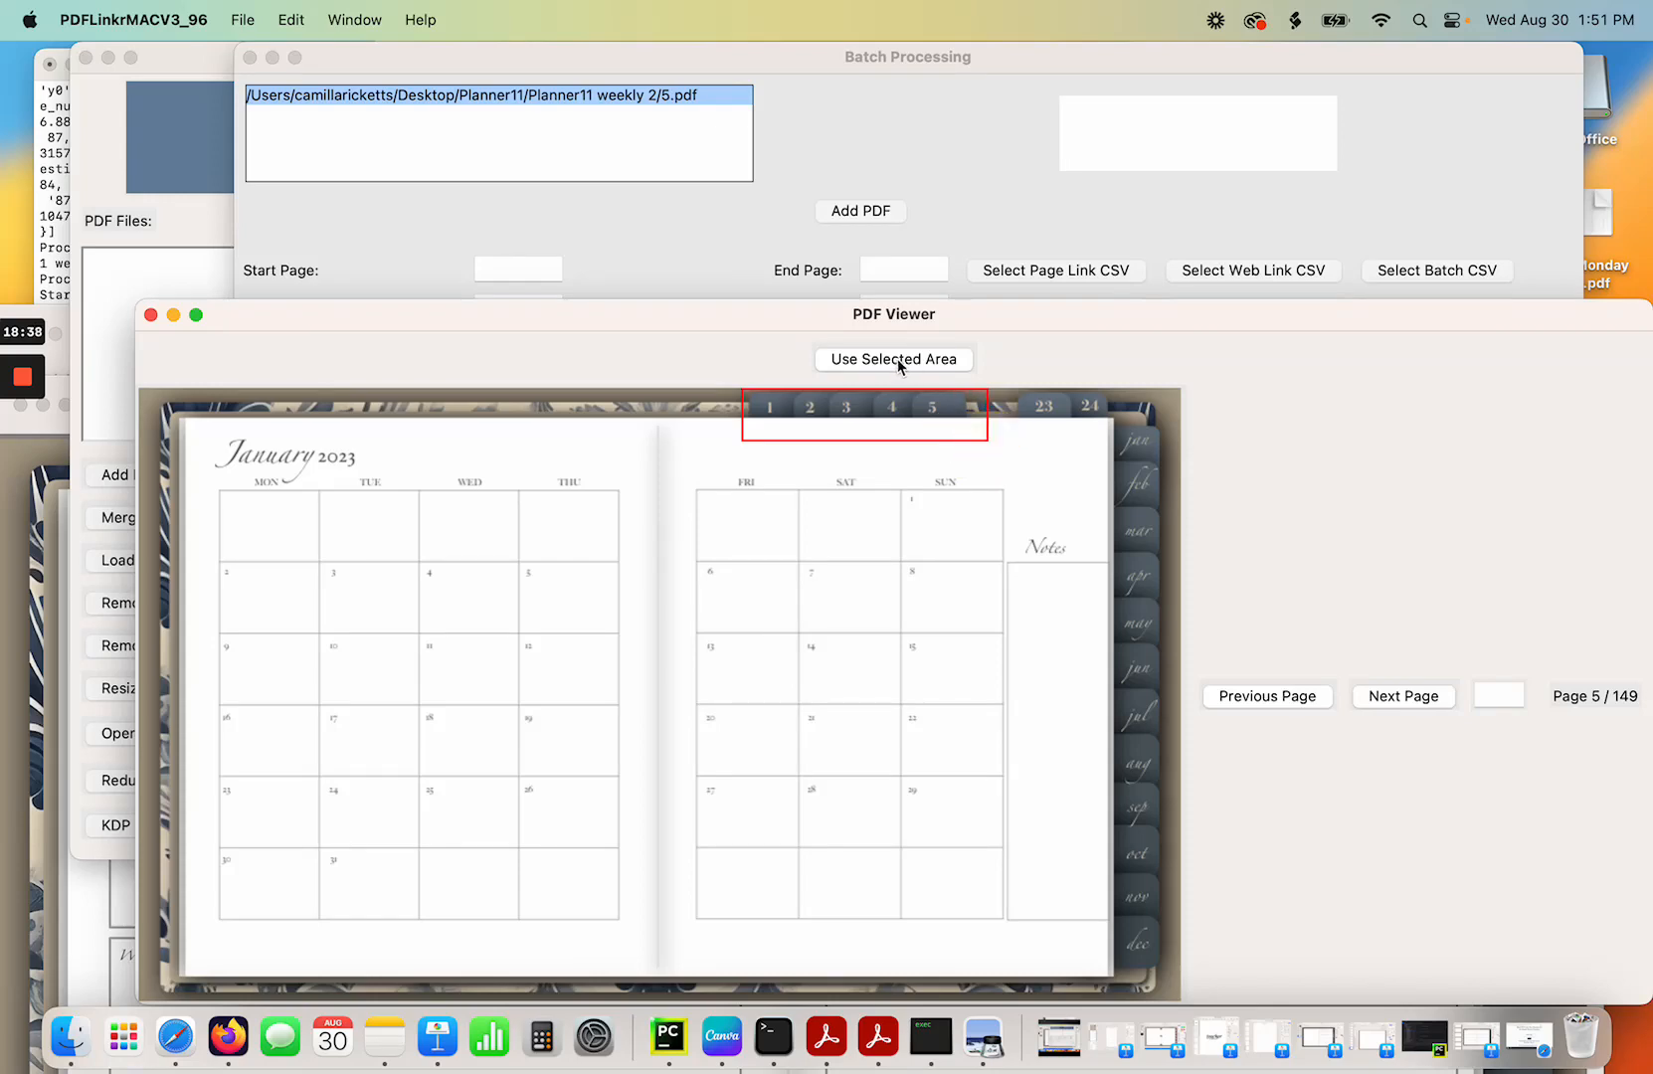
{"action": "left_click", "coordinate": [898, 362]}
Check the January 2023 calendar's page number in 3.pdf, and set the first batch range to pages 5 through 5 with Jan23.csv as page link file.
{"action": "left_click", "coordinate": [537, 269]}
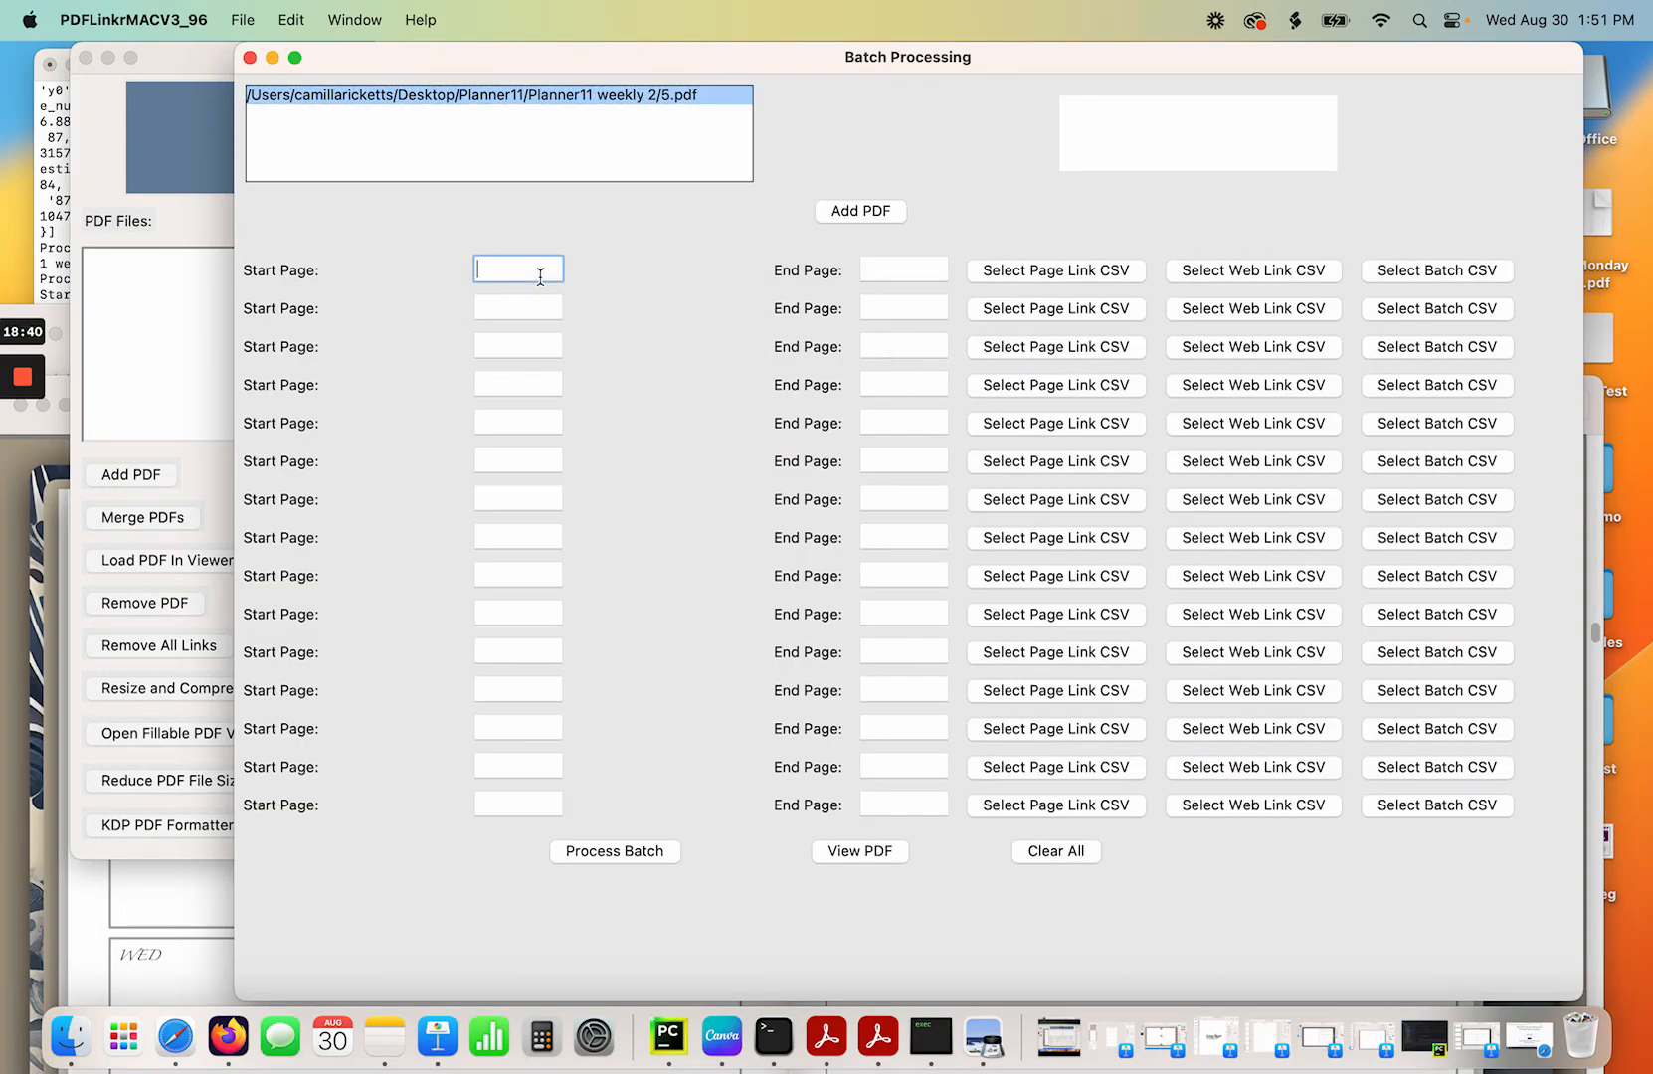
{"action": "left_click", "coordinate": [108, 898]}
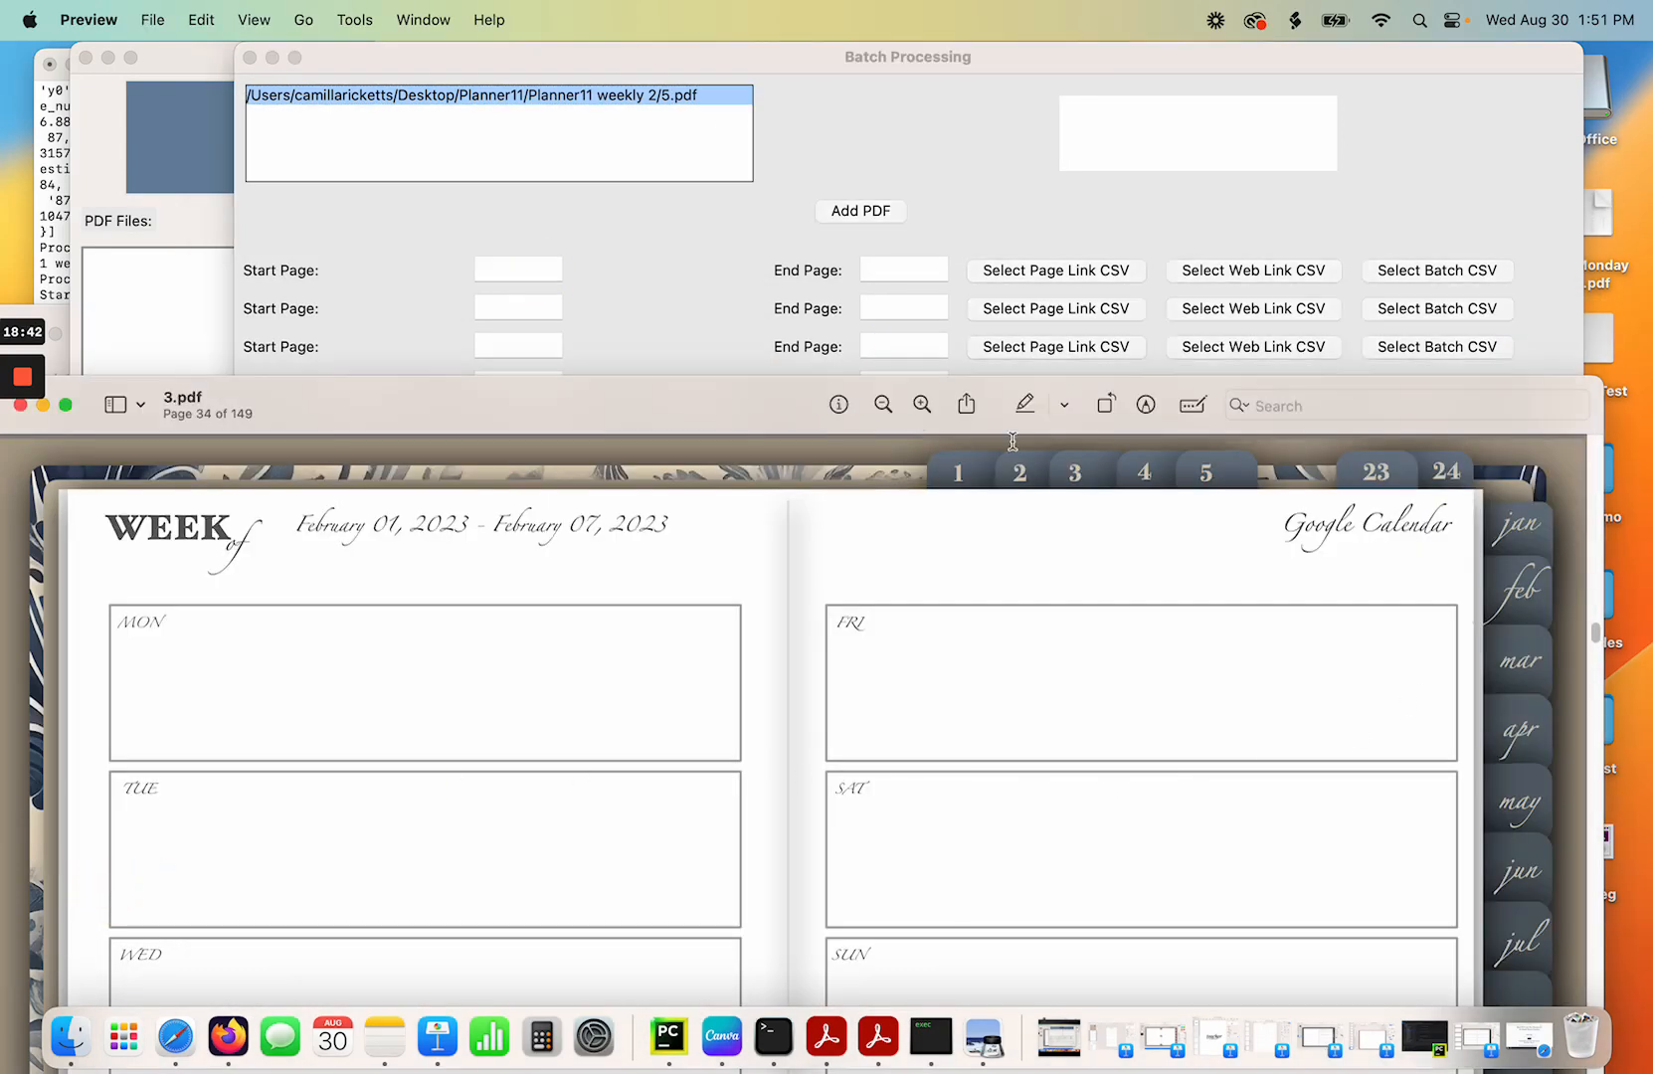
{"action": "left_click_drag", "start_coordinate": [689, 418], "coordinate": [740, 135]}
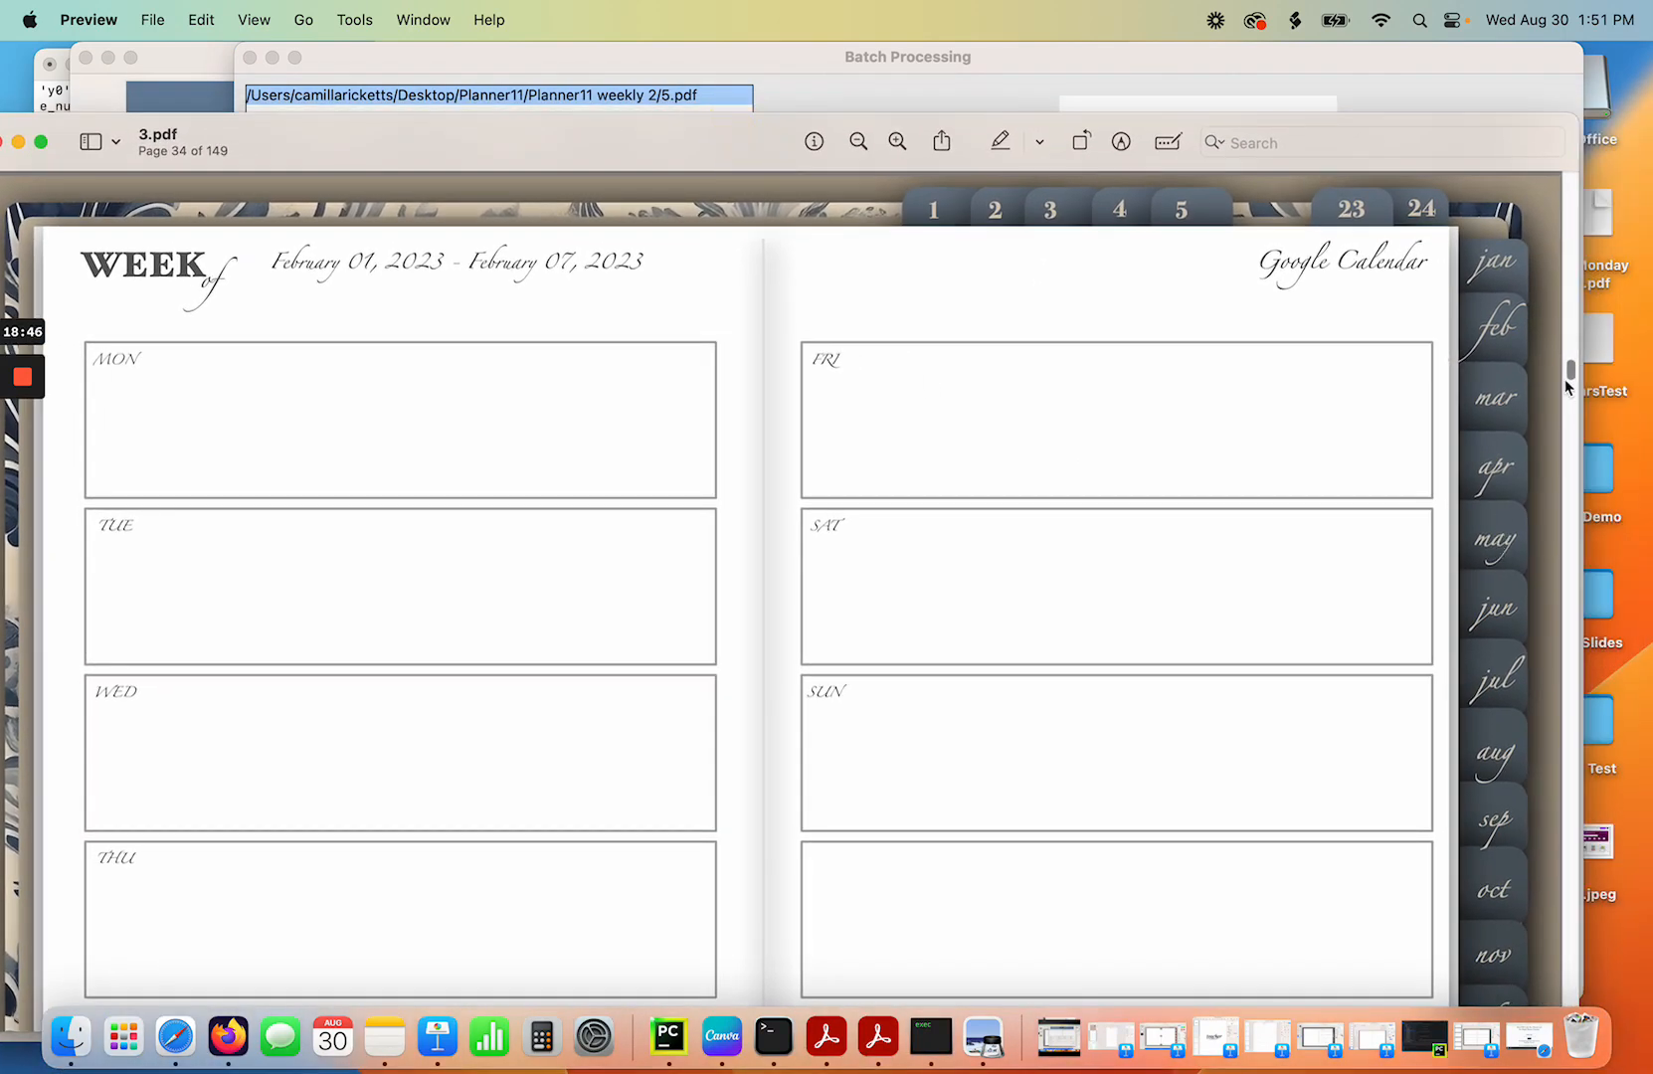
{"action": "left_click_drag", "start_coordinate": [1569, 376], "coordinate": [1576, 217]}
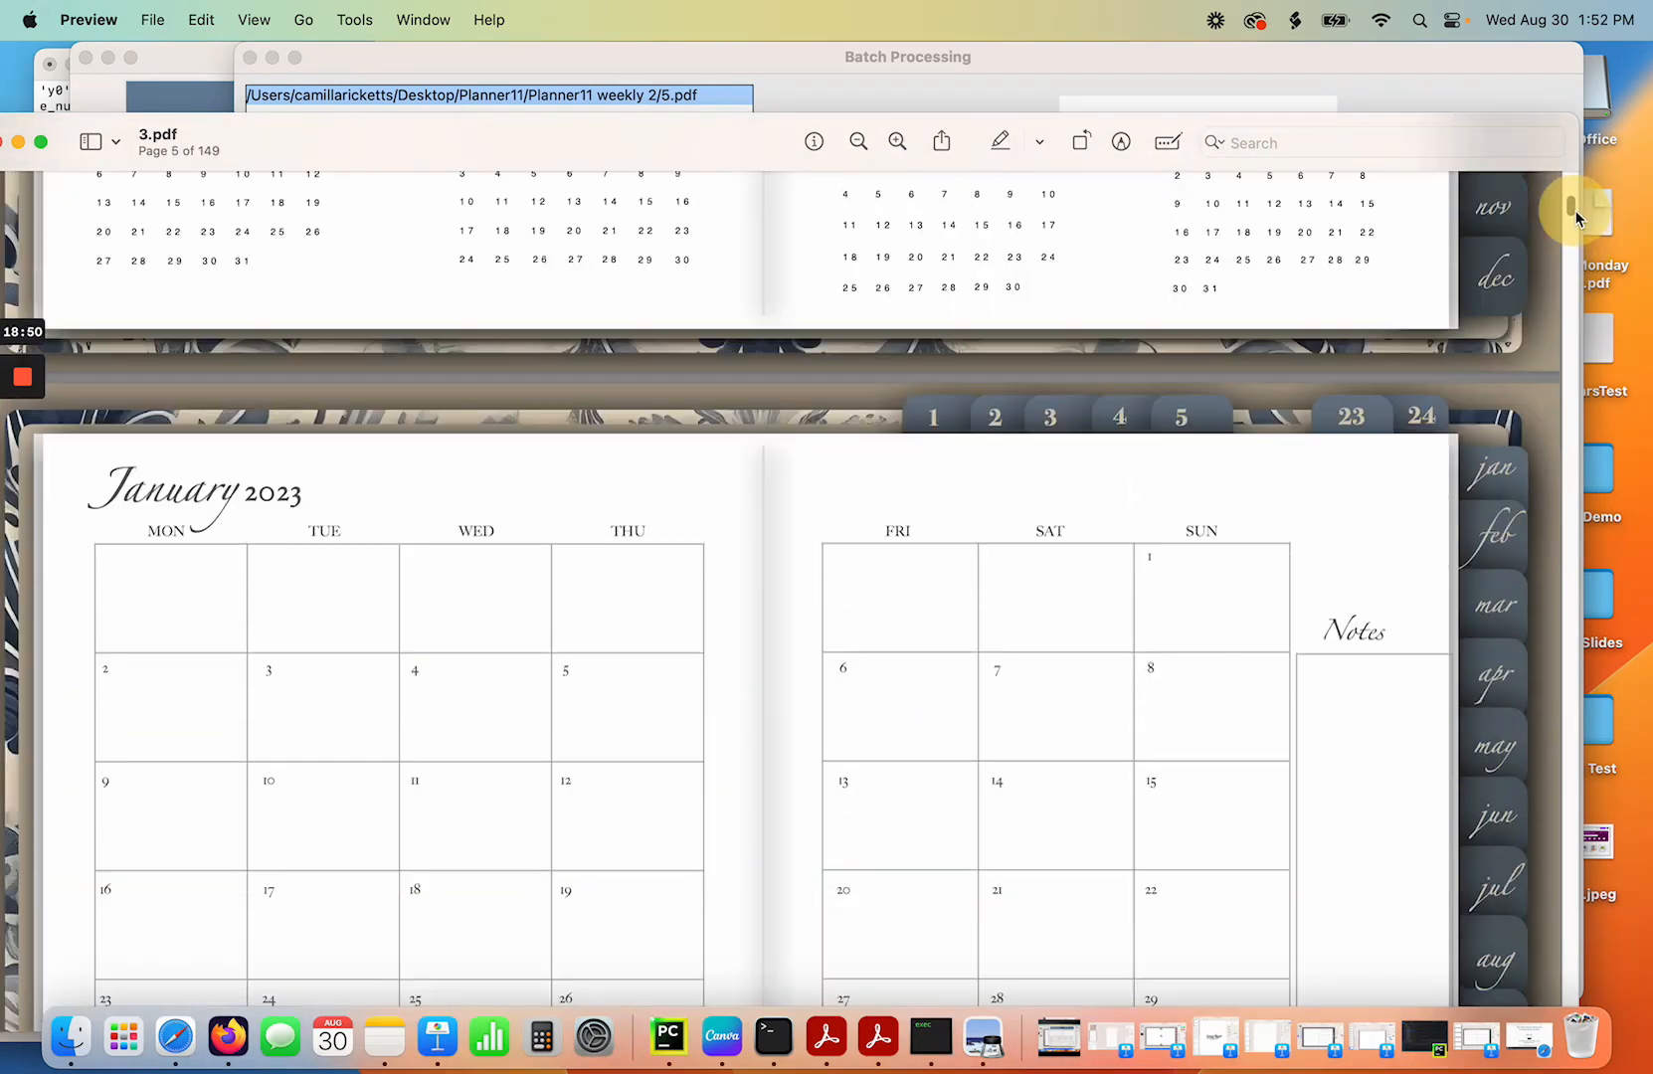
{"action": "left_click", "coordinate": [592, 59]}
{"action": "left_click", "coordinate": [487, 269]}
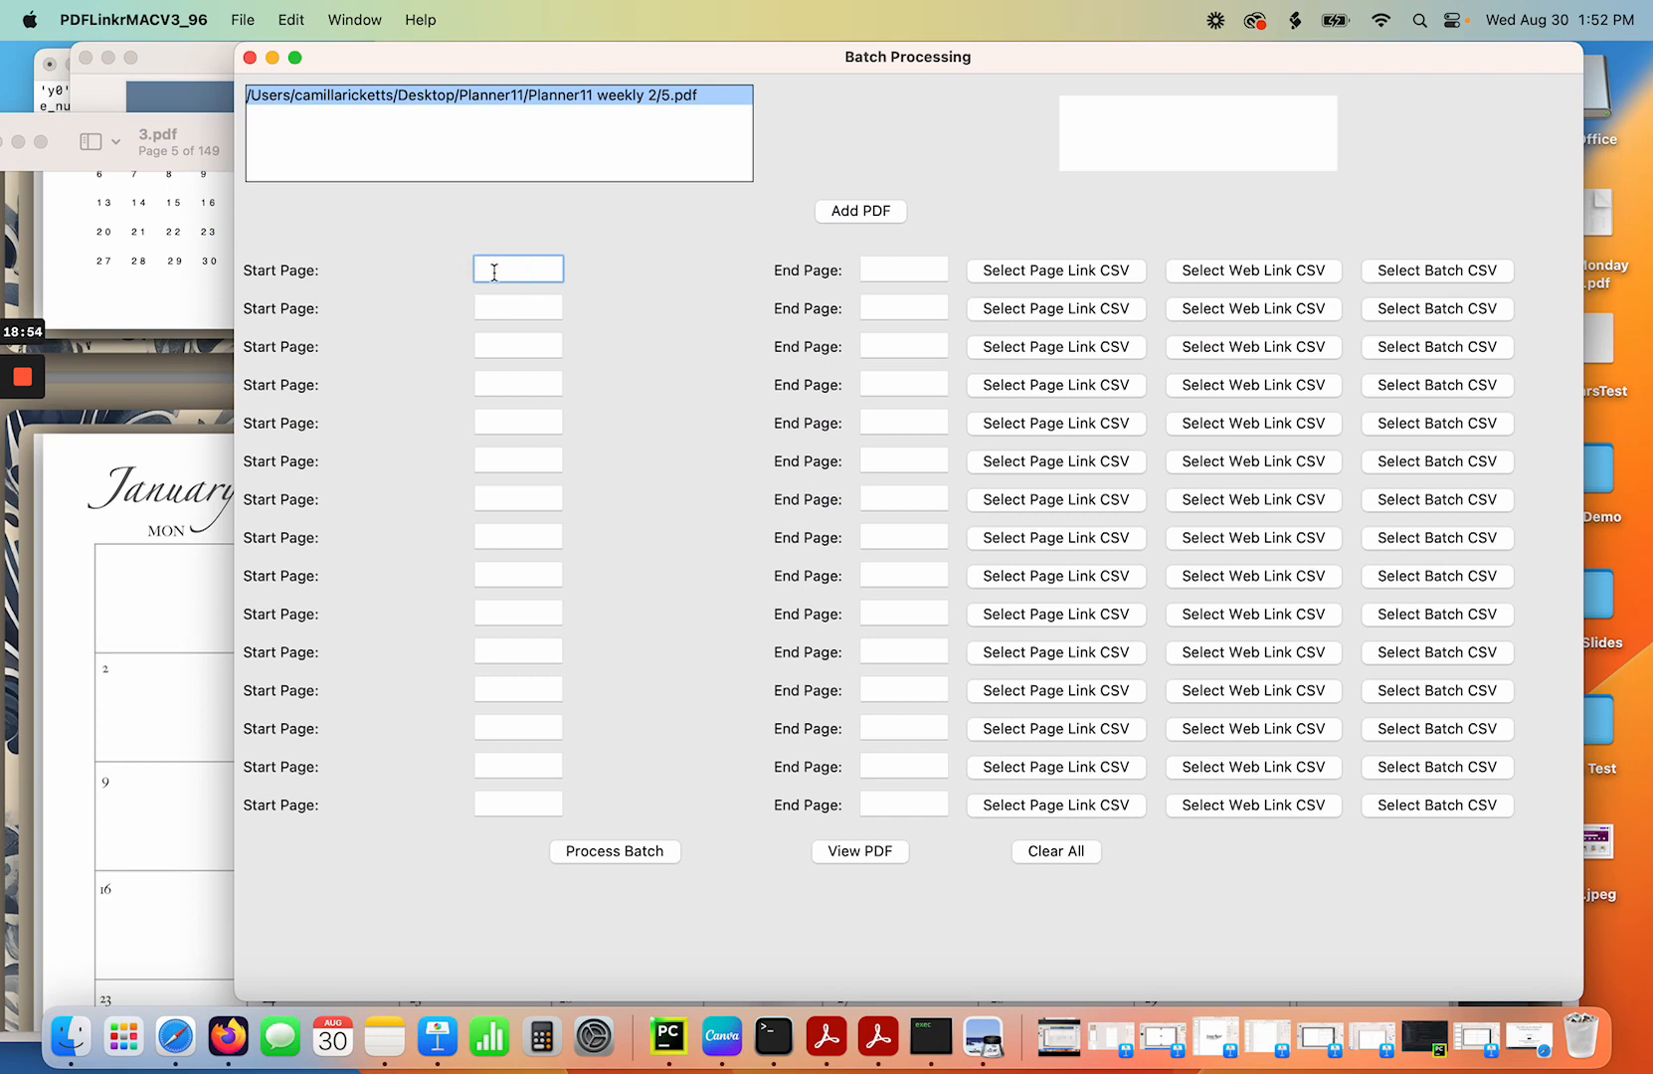
{"action": "type", "text": "5"}
{"action": "left_click", "coordinate": [875, 269]}
{"action": "left_click", "coordinate": [1051, 277]}
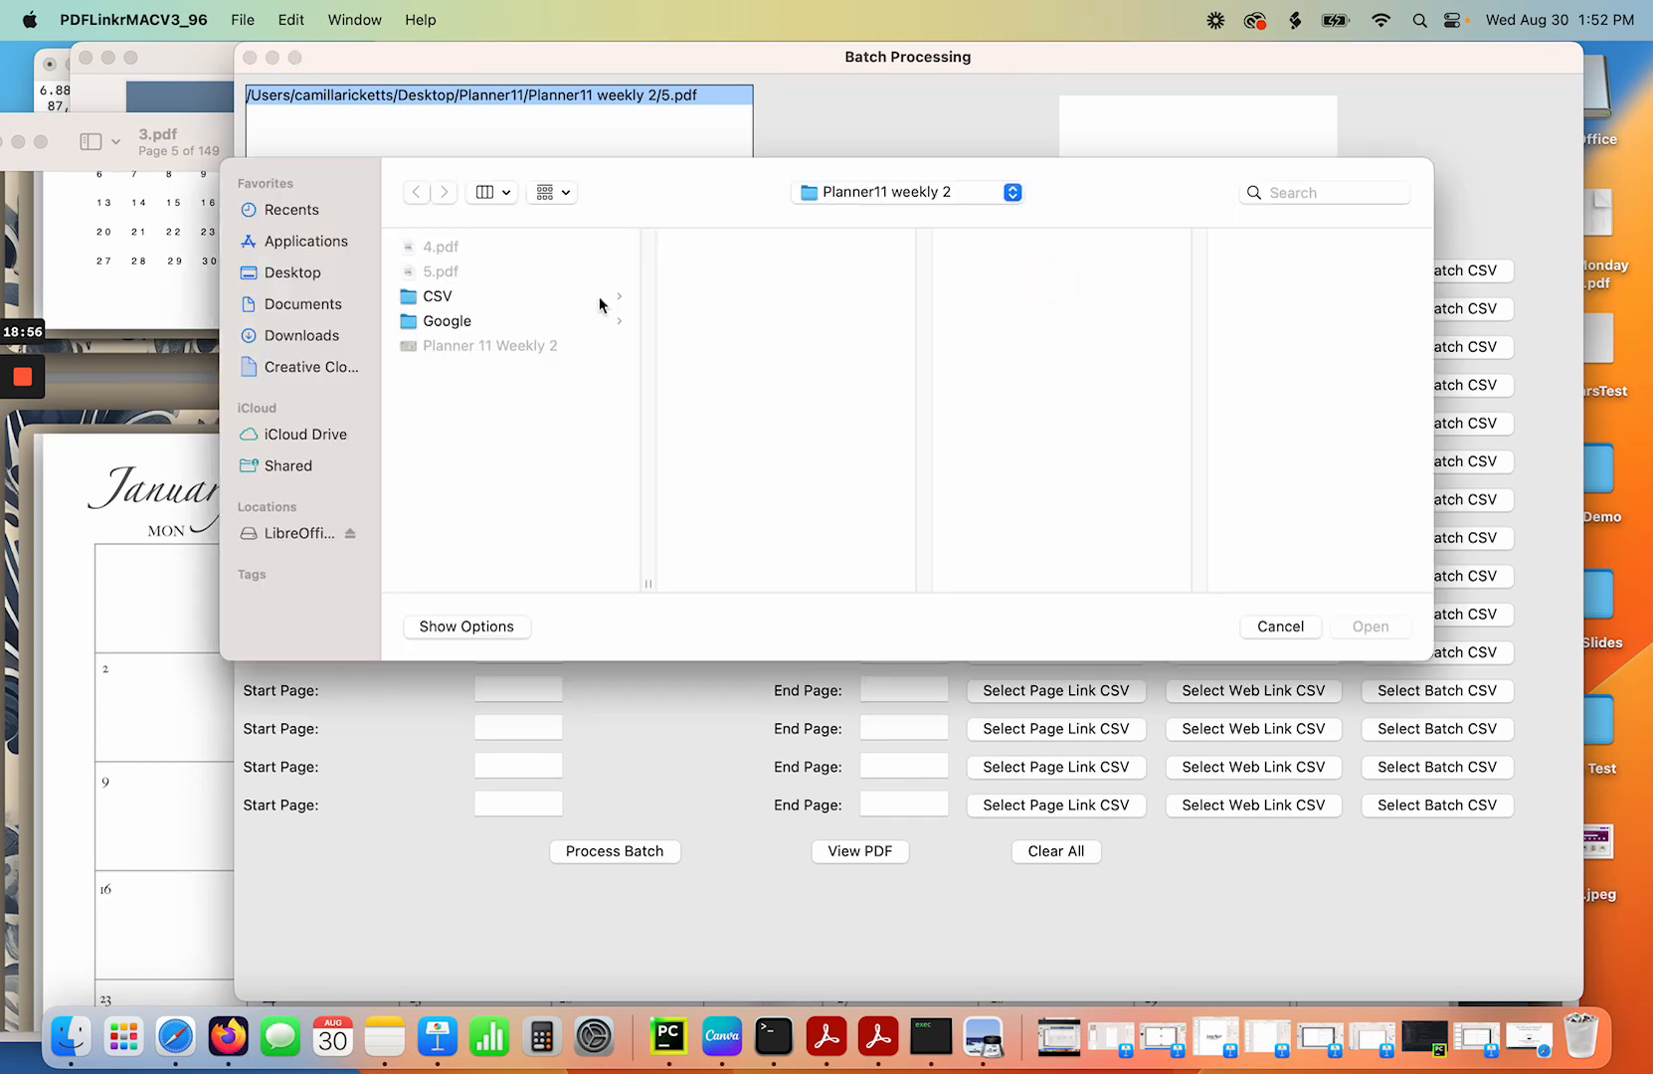
{"action": "left_click", "coordinate": [435, 298]}
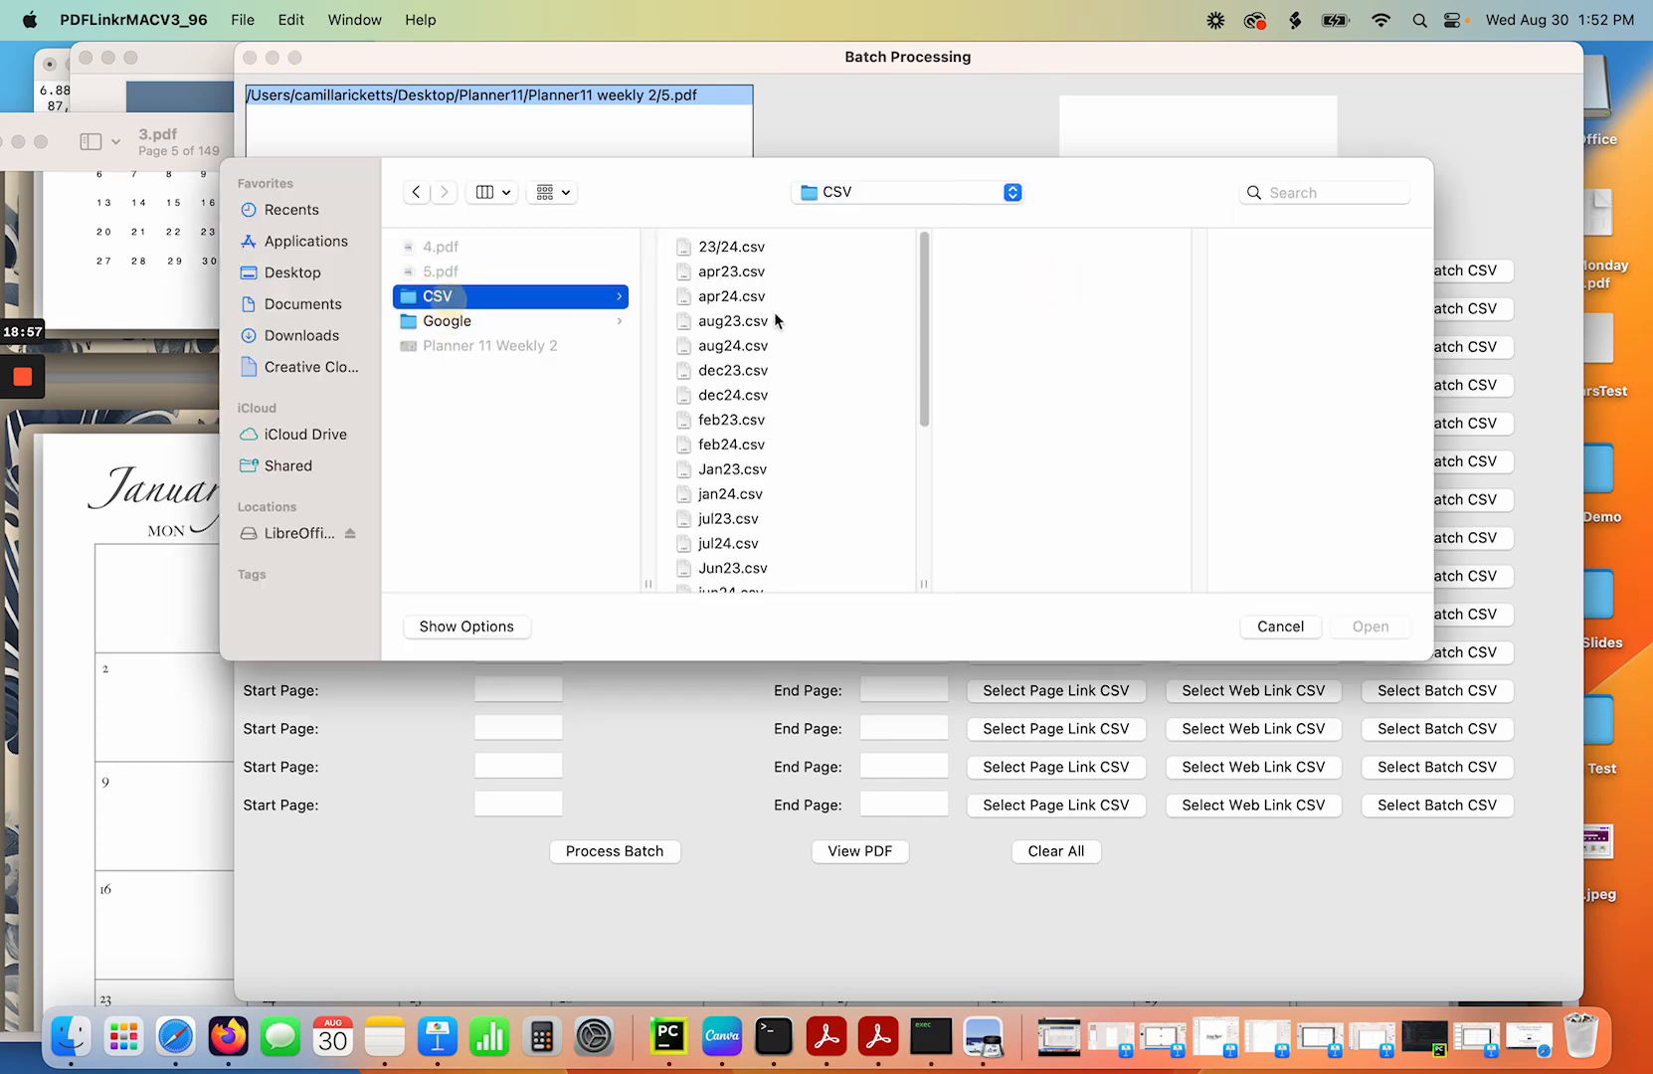
{"action": "left_click", "coordinate": [723, 471]}
{"action": "double_click", "coordinate": [722, 473]}
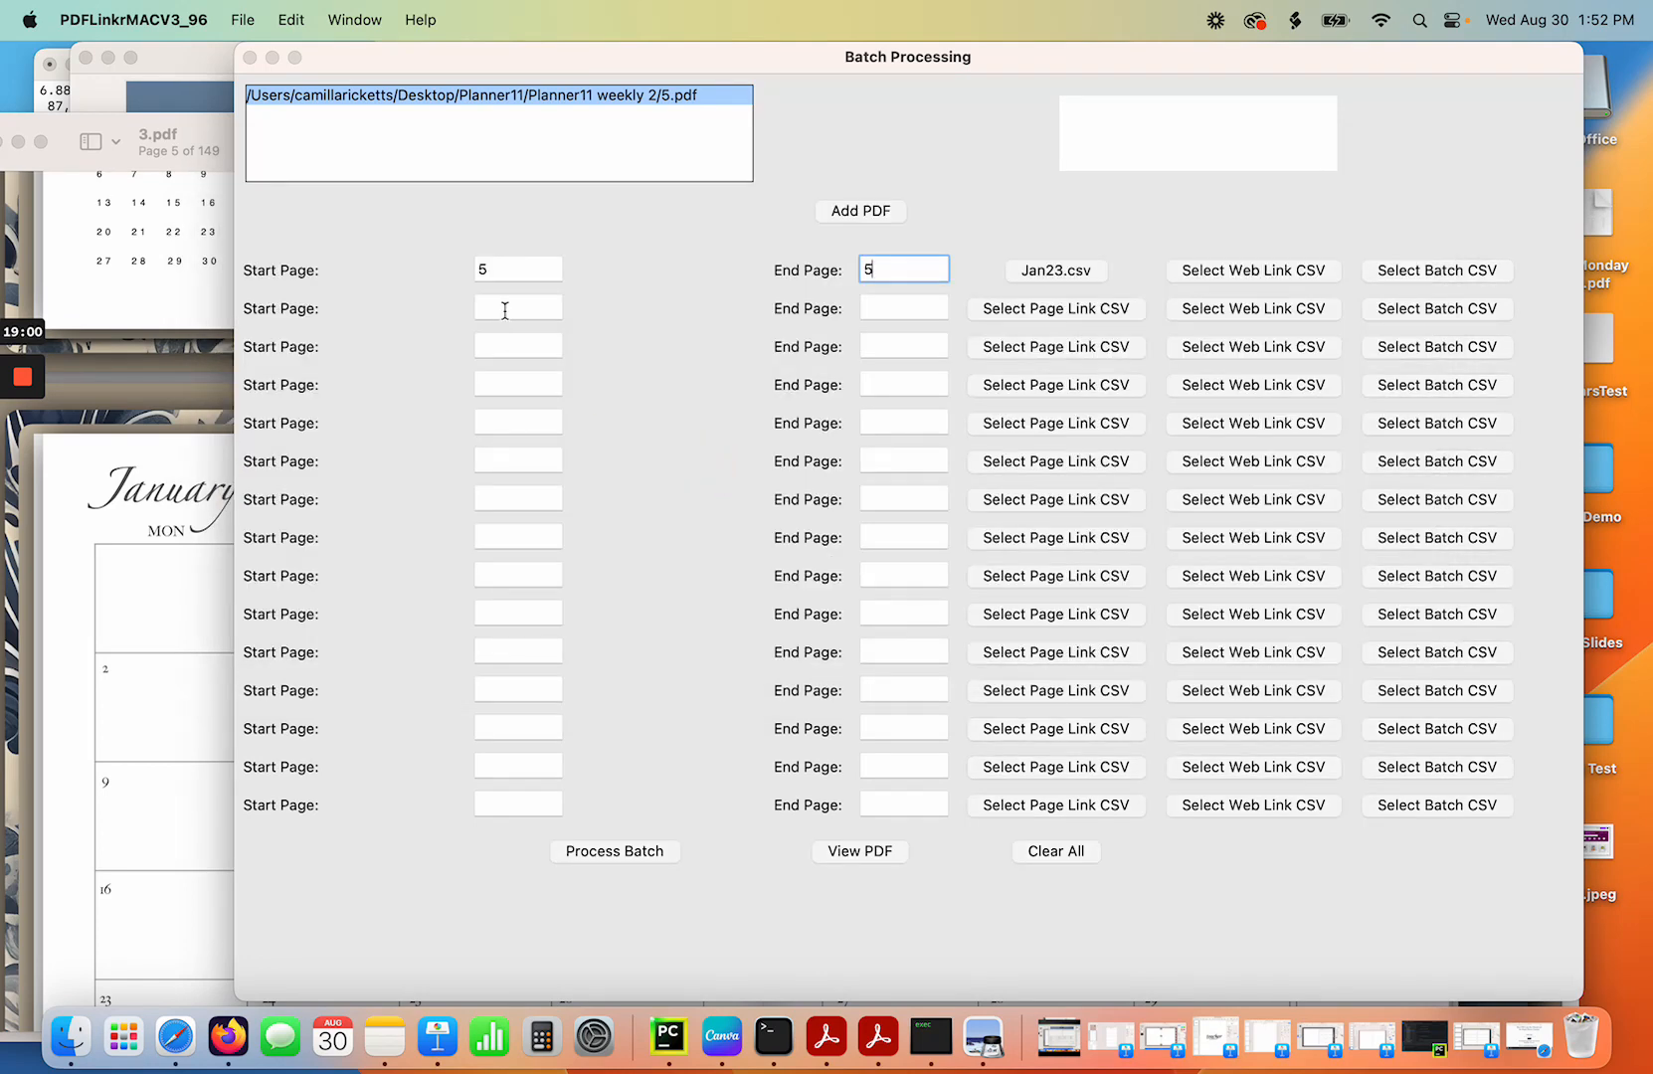
Set the second batch page range to 6 through 6 and assign feb23.csv as its page link file.
{"action": "left_click", "coordinate": [505, 310]}
{"action": "type", "text": "6"}
{"action": "left_click", "coordinate": [877, 308]}
{"action": "type", "text": "6"}
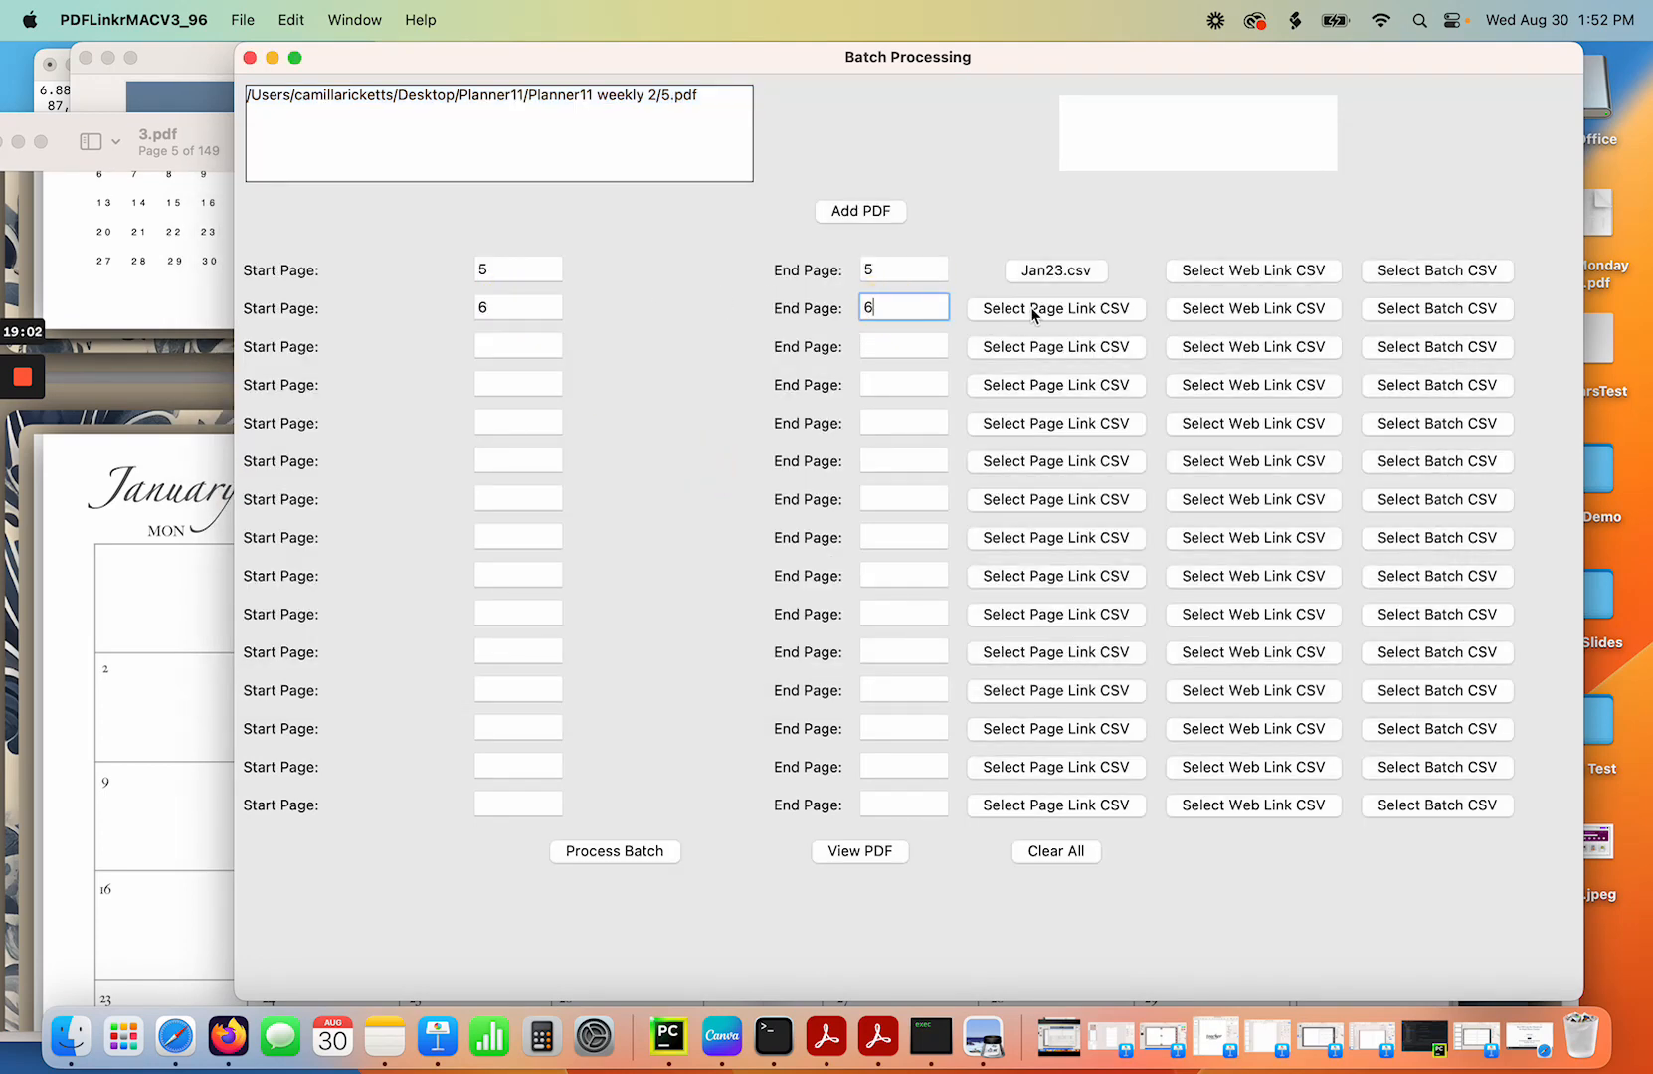
{"action": "left_click", "coordinate": [1034, 310]}
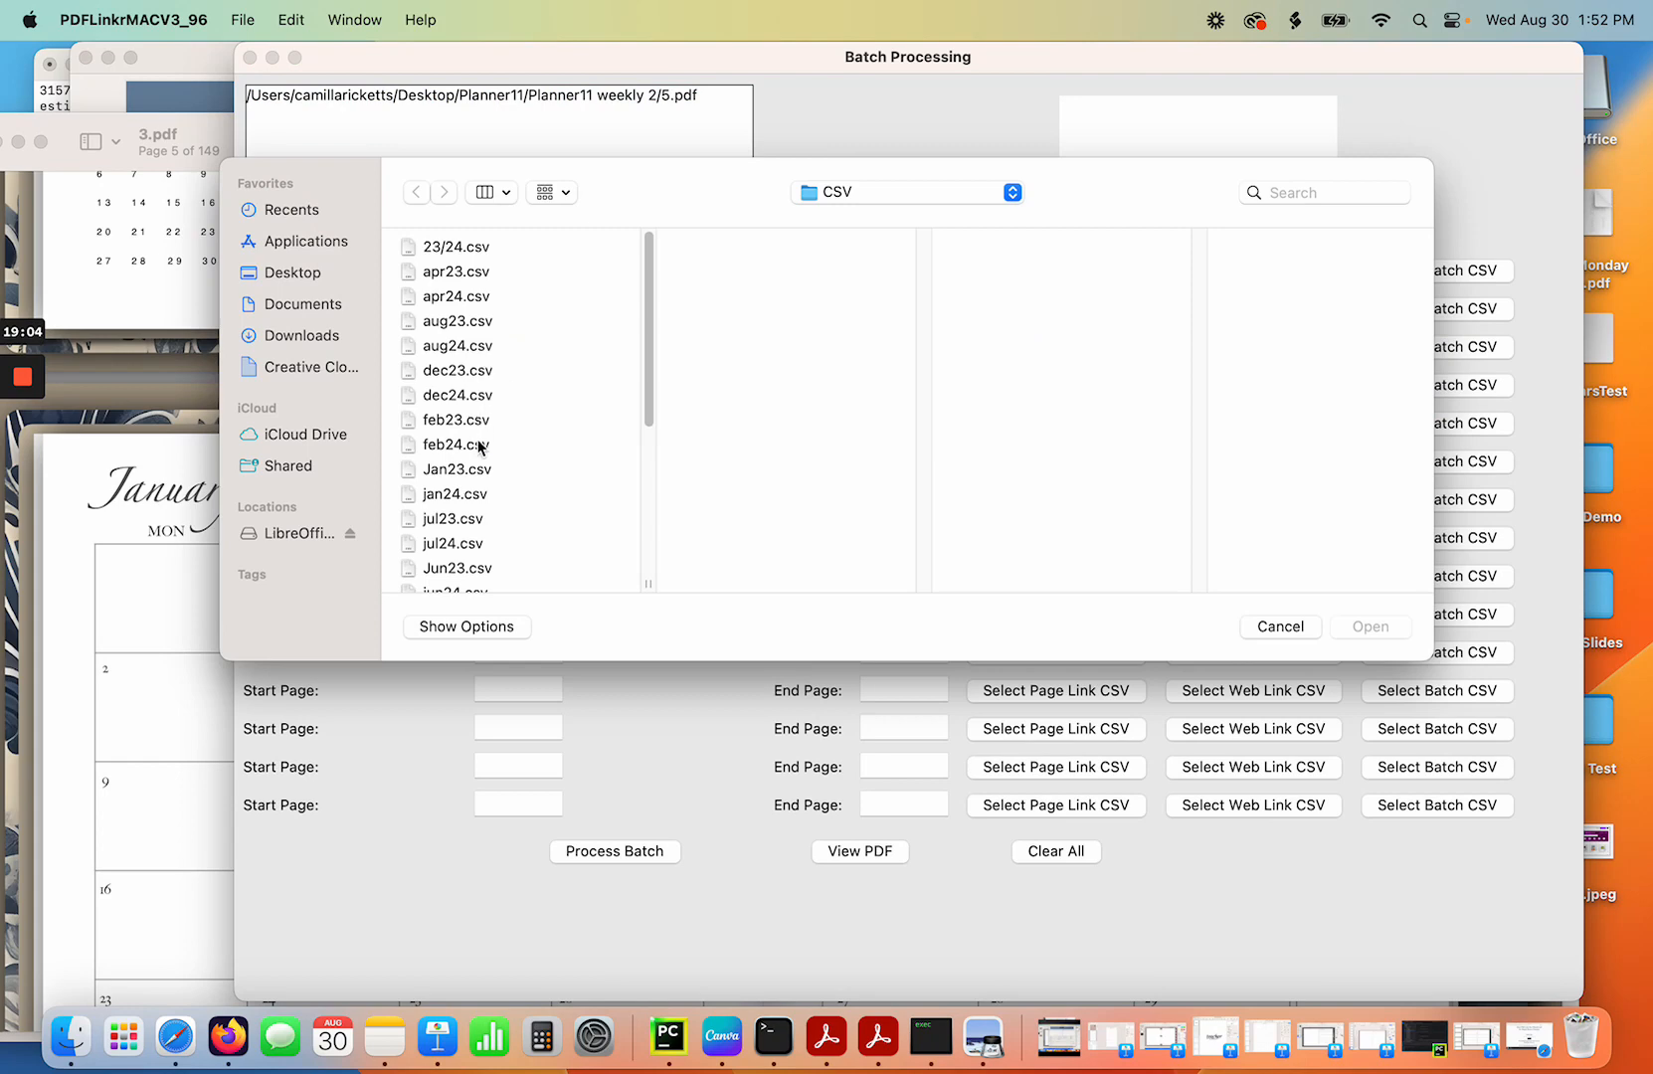
{"action": "scroll", "coordinate": [468, 469], "scroll_direction": "down", "scroll_amount": 3}
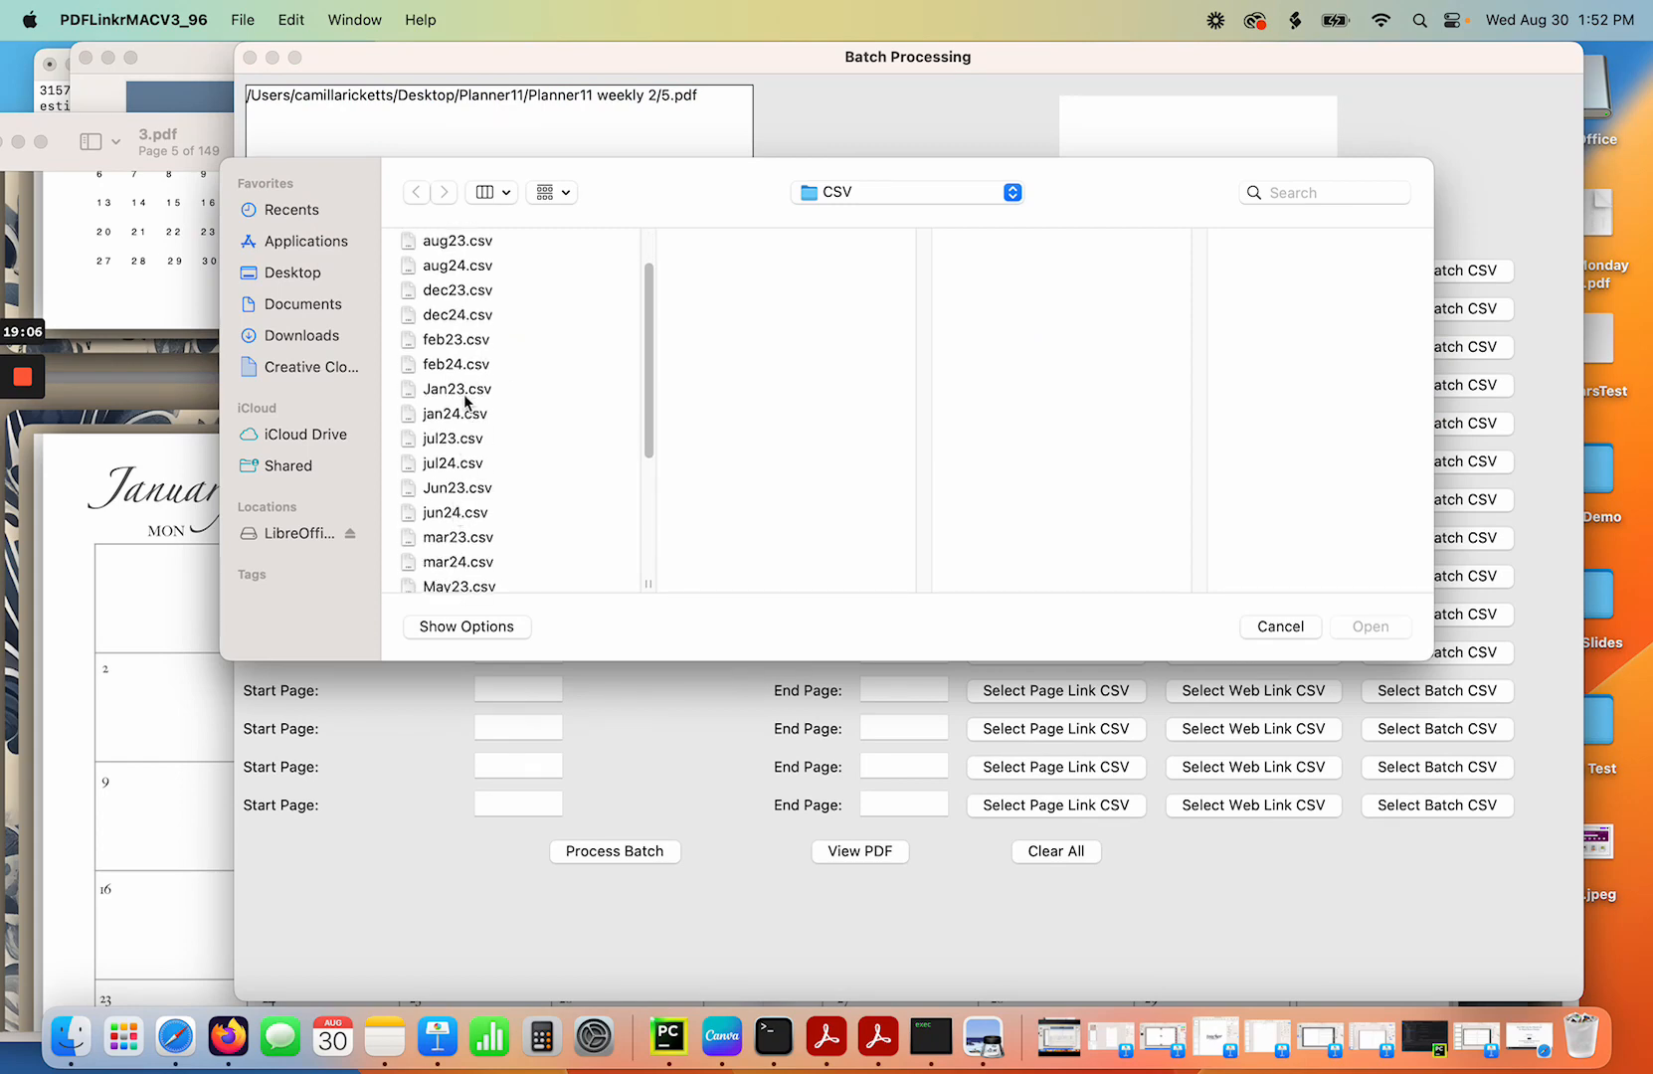
{"action": "scroll", "coordinate": [463, 393], "scroll_direction": "up", "scroll_amount": 3}
{"action": "double_click", "coordinate": [460, 420]}
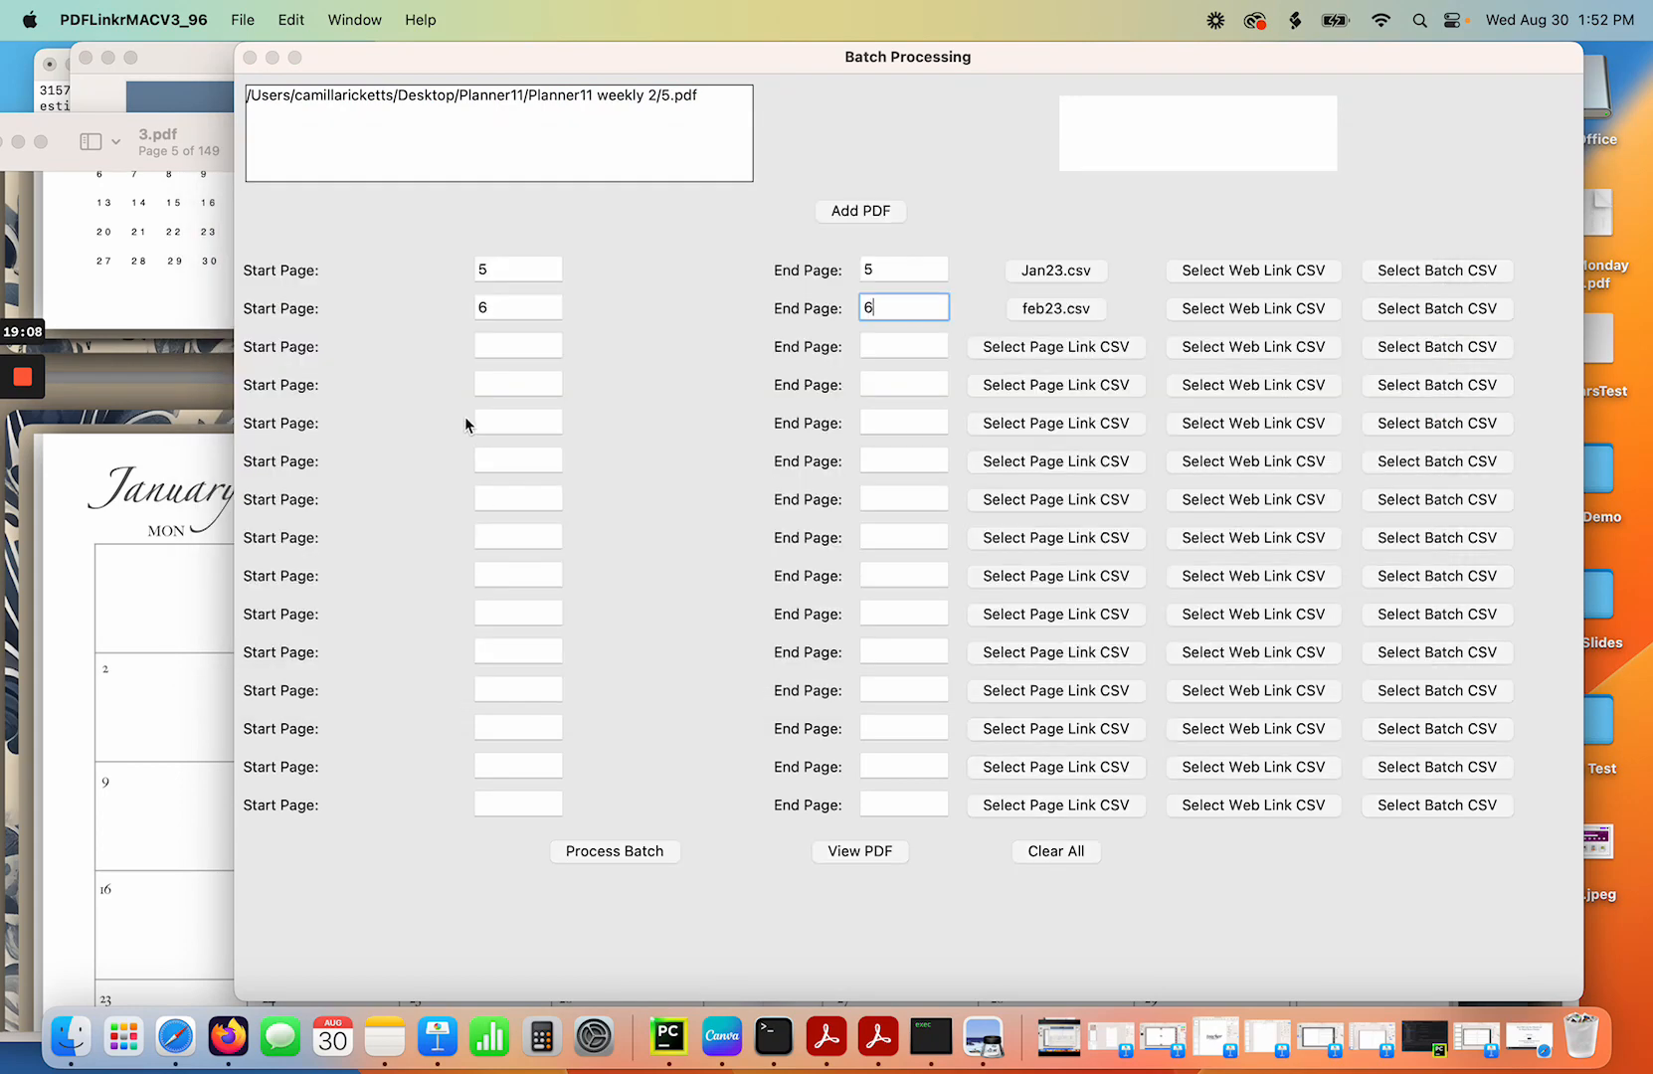
Set the third batch page range to 7 through 7 and assign mar23.csv as its page link file.
{"action": "left_click", "coordinate": [517, 353]}
{"action": "type", "text": "7"}
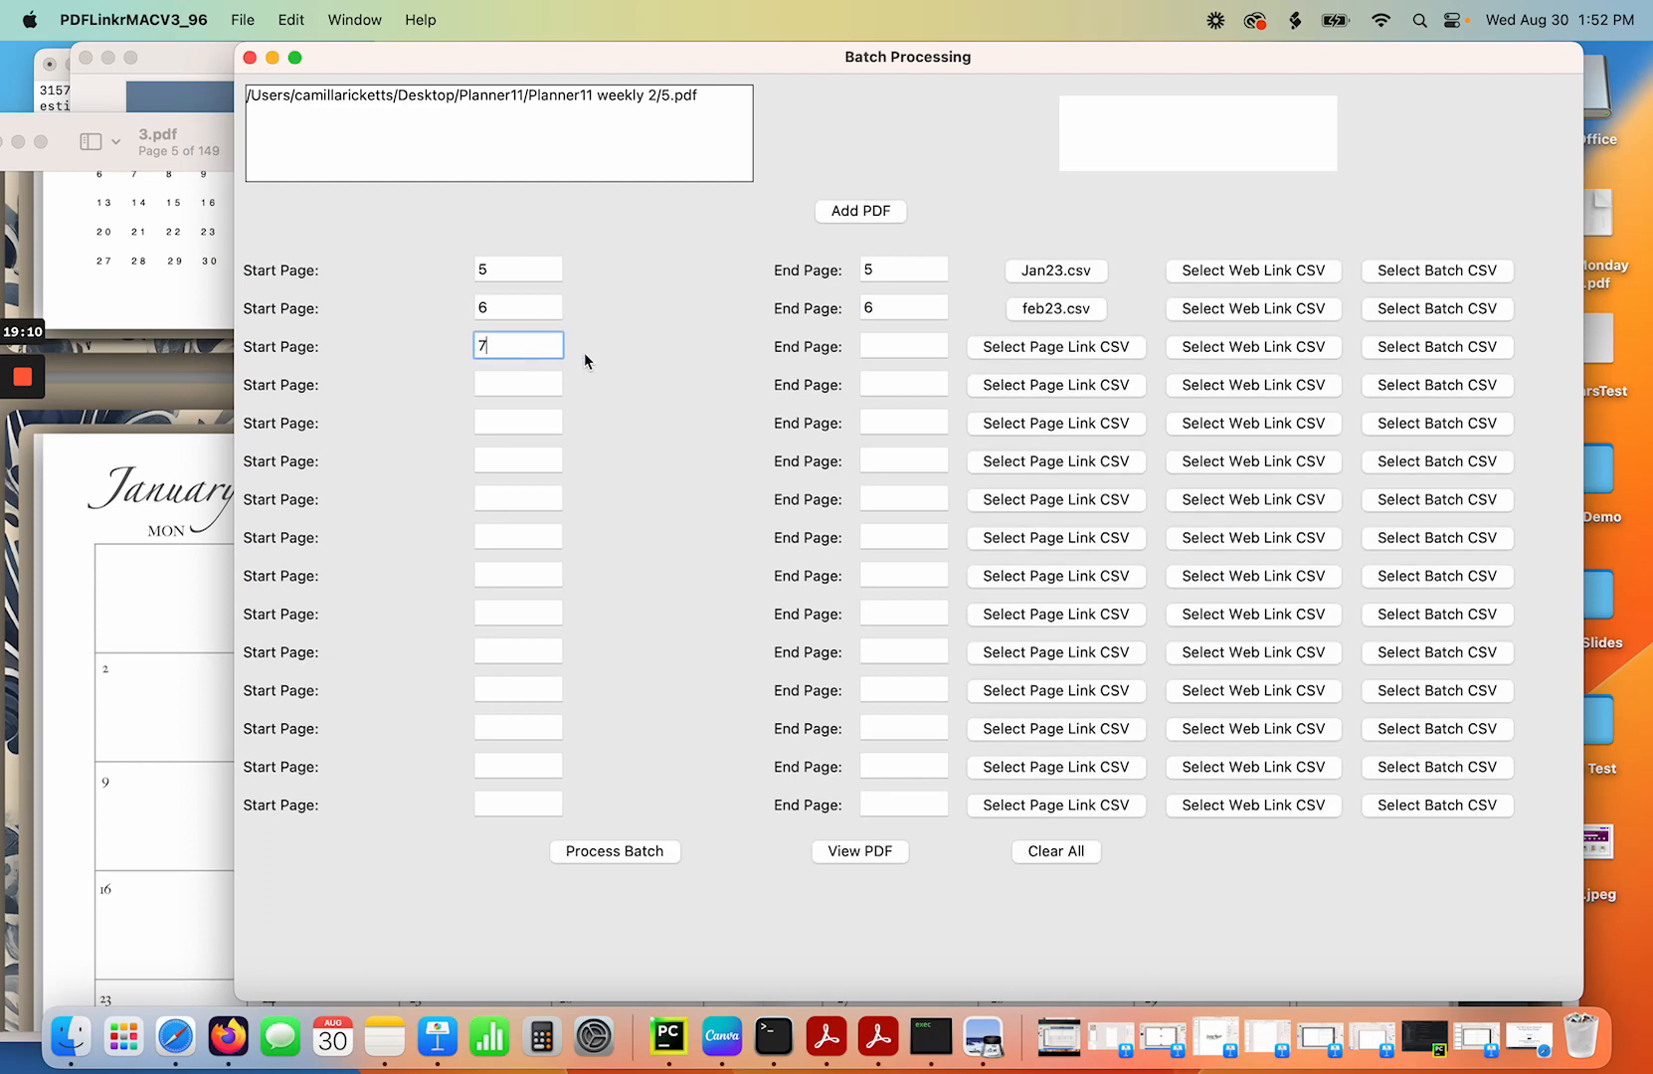
{"action": "left_click", "coordinate": [895, 346]}
{"action": "type", "text": "7"}
{"action": "left_click", "coordinate": [1022, 346]}
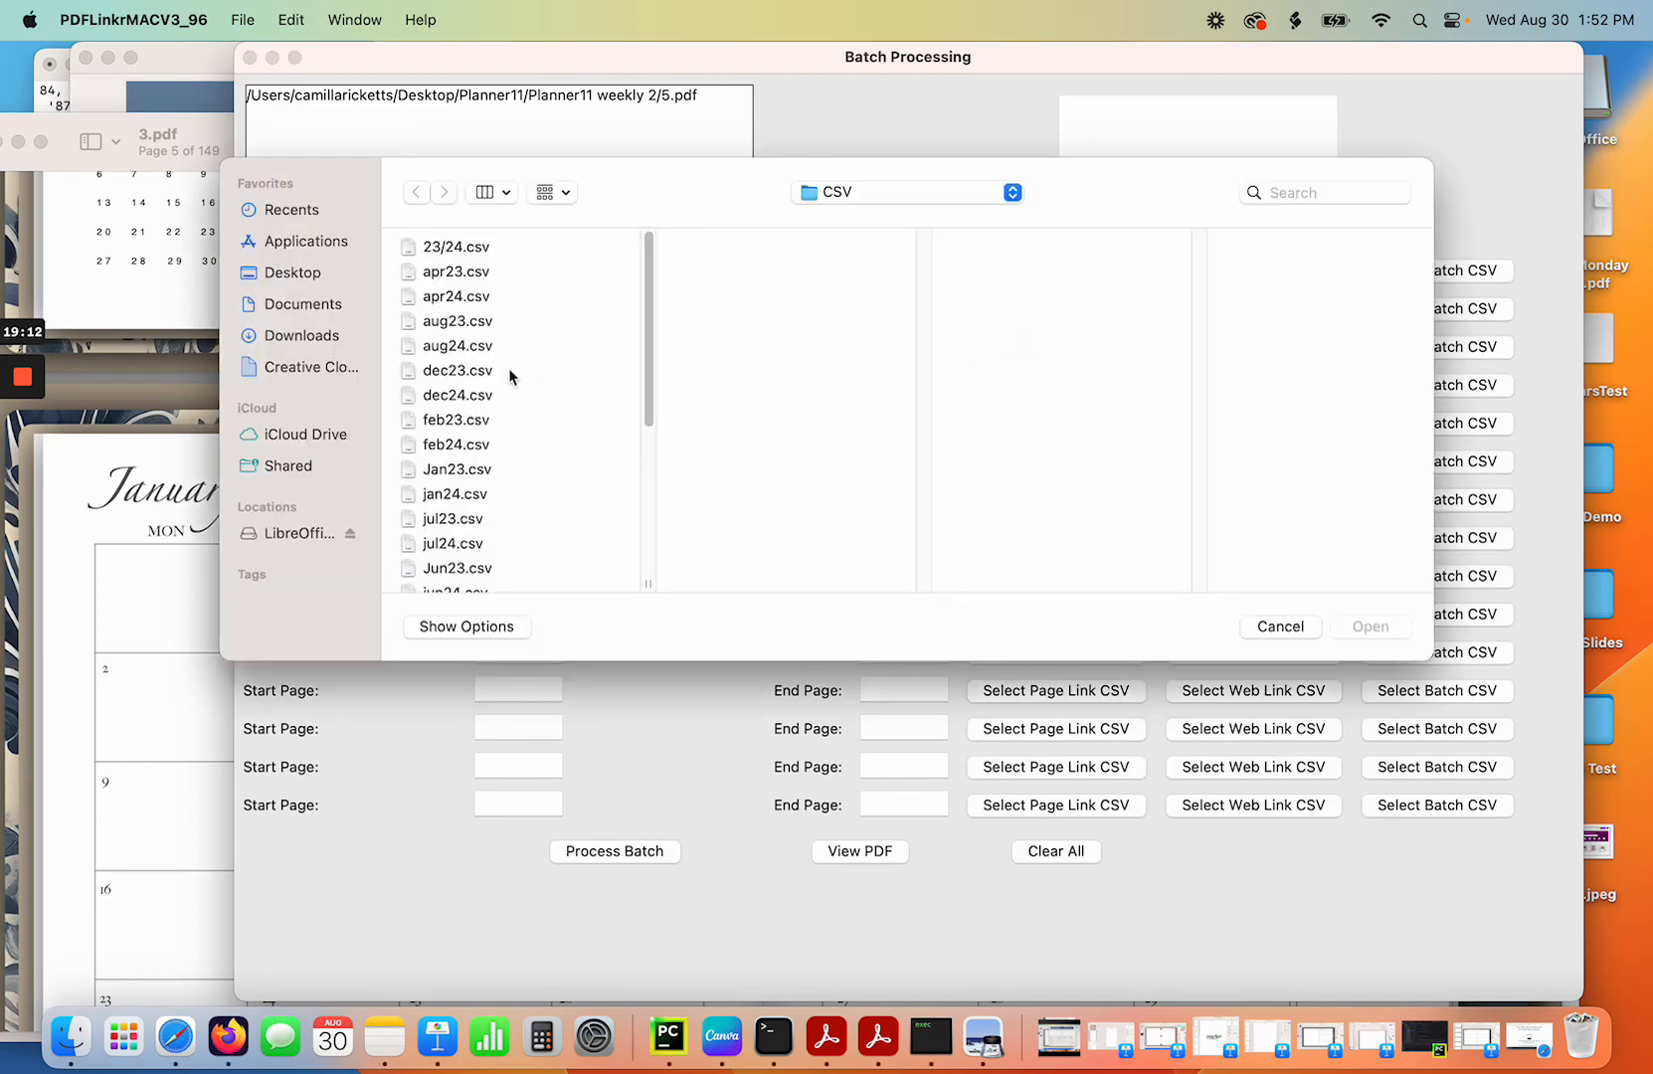
{"action": "scroll", "coordinate": [467, 512], "scroll_direction": "down", "scroll_amount": 3}
{"action": "double_click", "coordinate": [463, 529]}
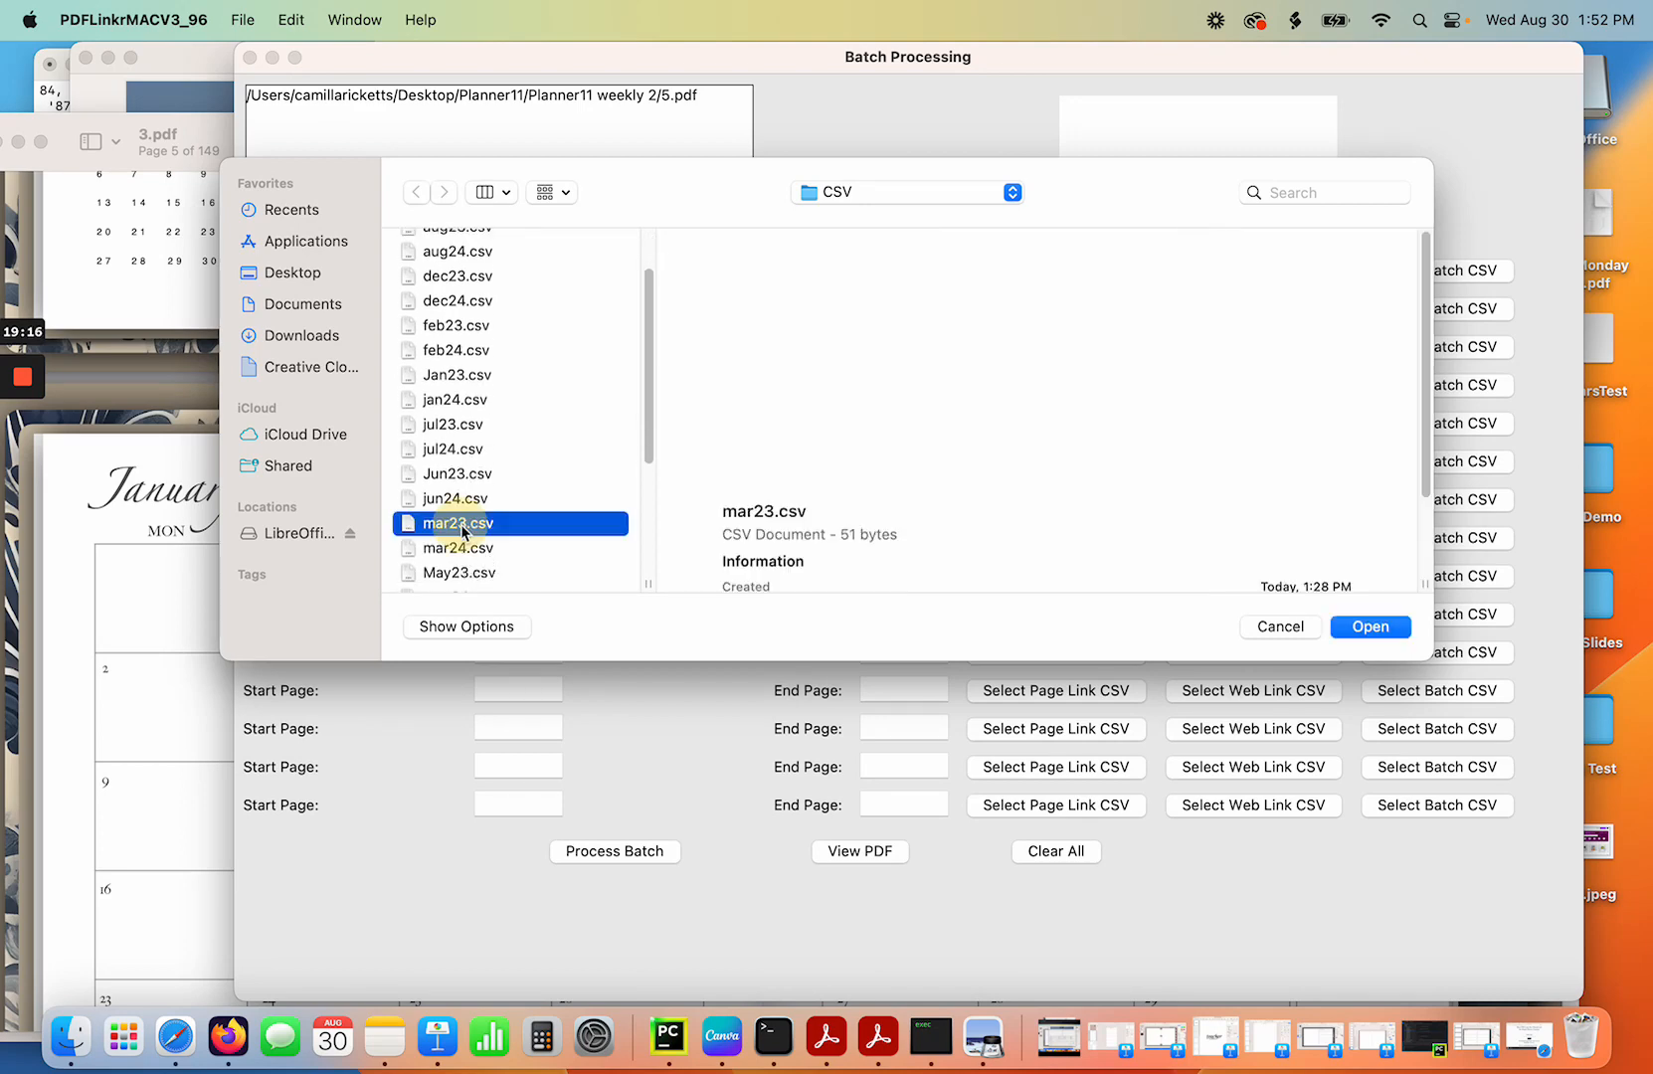
Set the fourth batch page range to 8 through 8 and assign apr23.csv as its page link file.
{"action": "left_click", "coordinate": [490, 383]}
{"action": "type", "text": "8"}
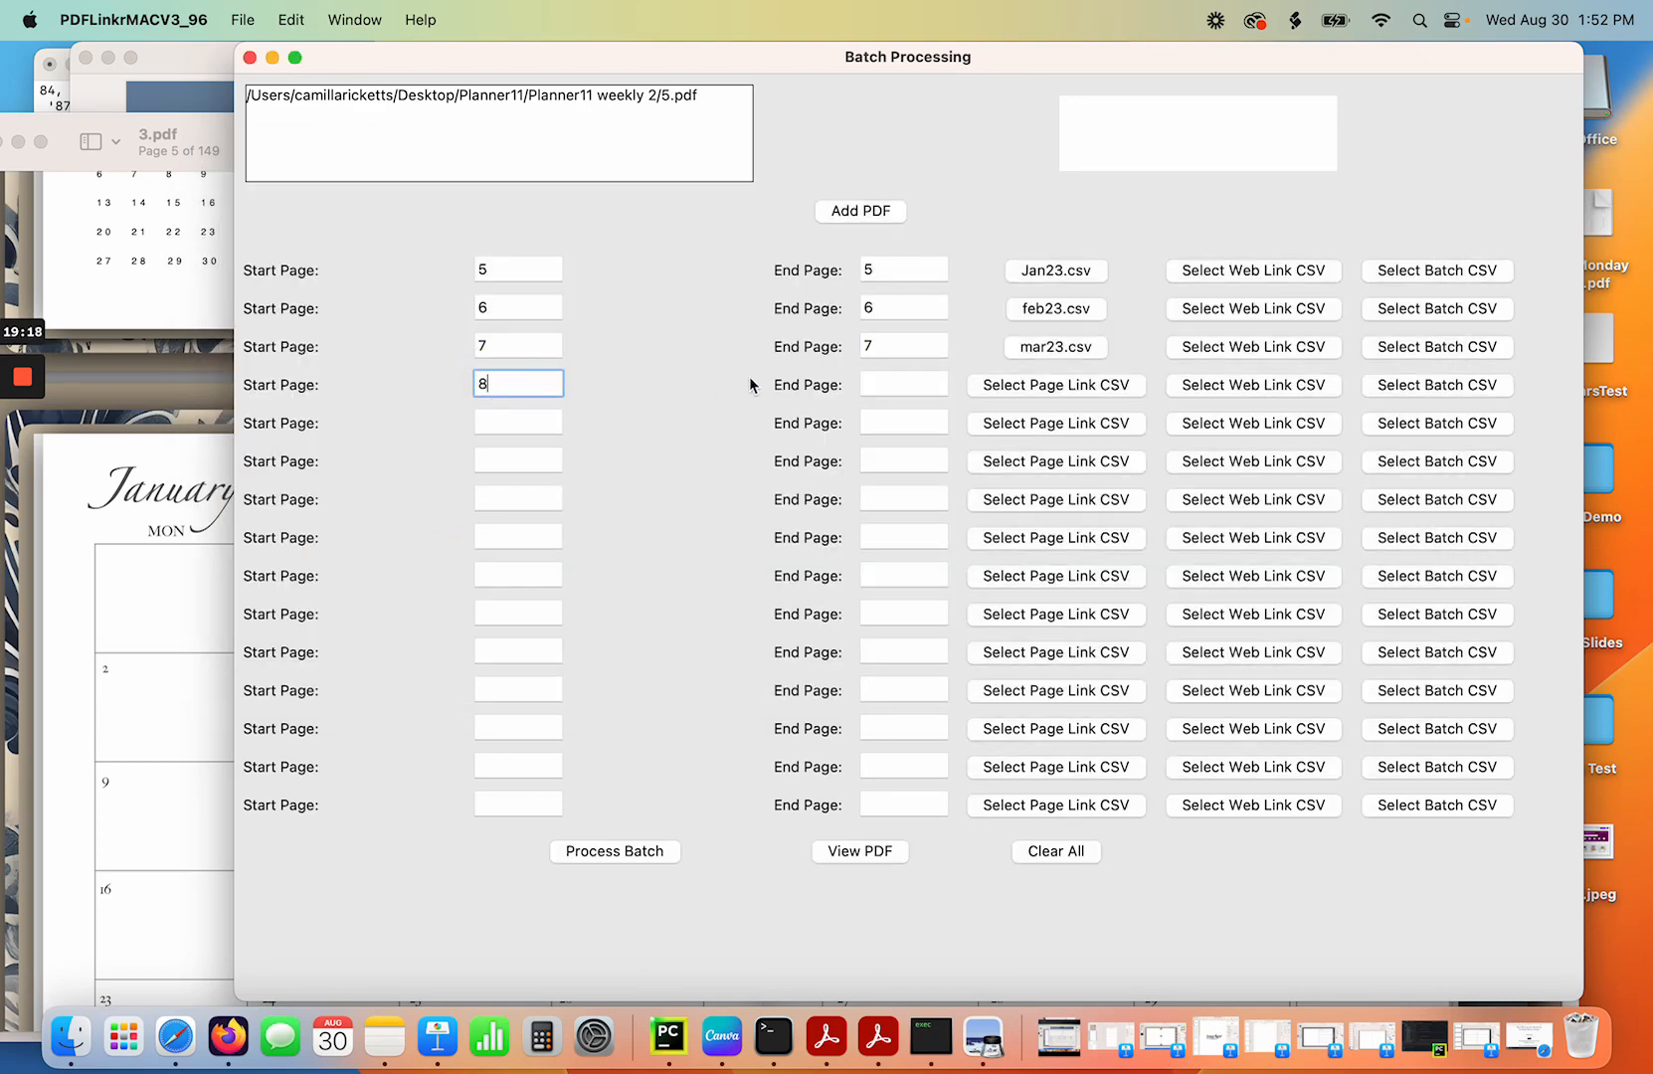
{"action": "left_click", "coordinate": [878, 376]}
{"action": "type", "text": "8"}
{"action": "left_click", "coordinate": [1046, 385]}
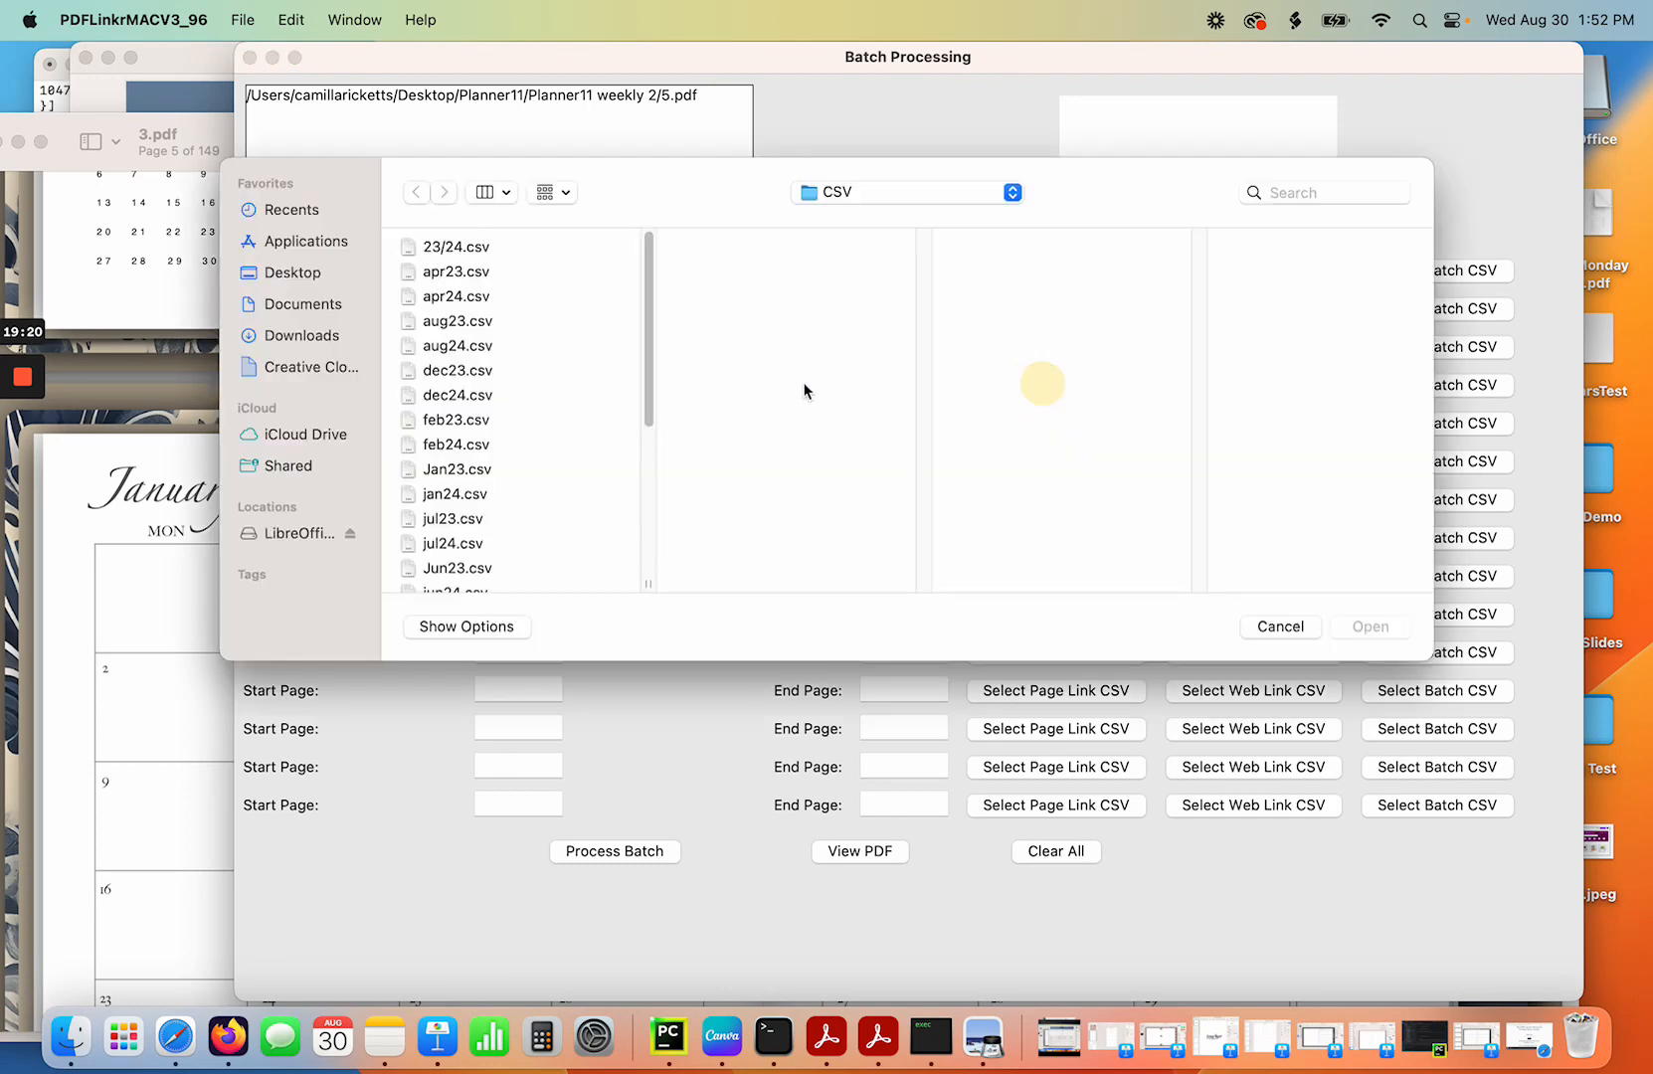
{"action": "double_click", "coordinate": [457, 277]}
Set the fifth batch page range to 9 through 9 and assign May23.csv as its page link file.
{"action": "left_click", "coordinate": [507, 426]}
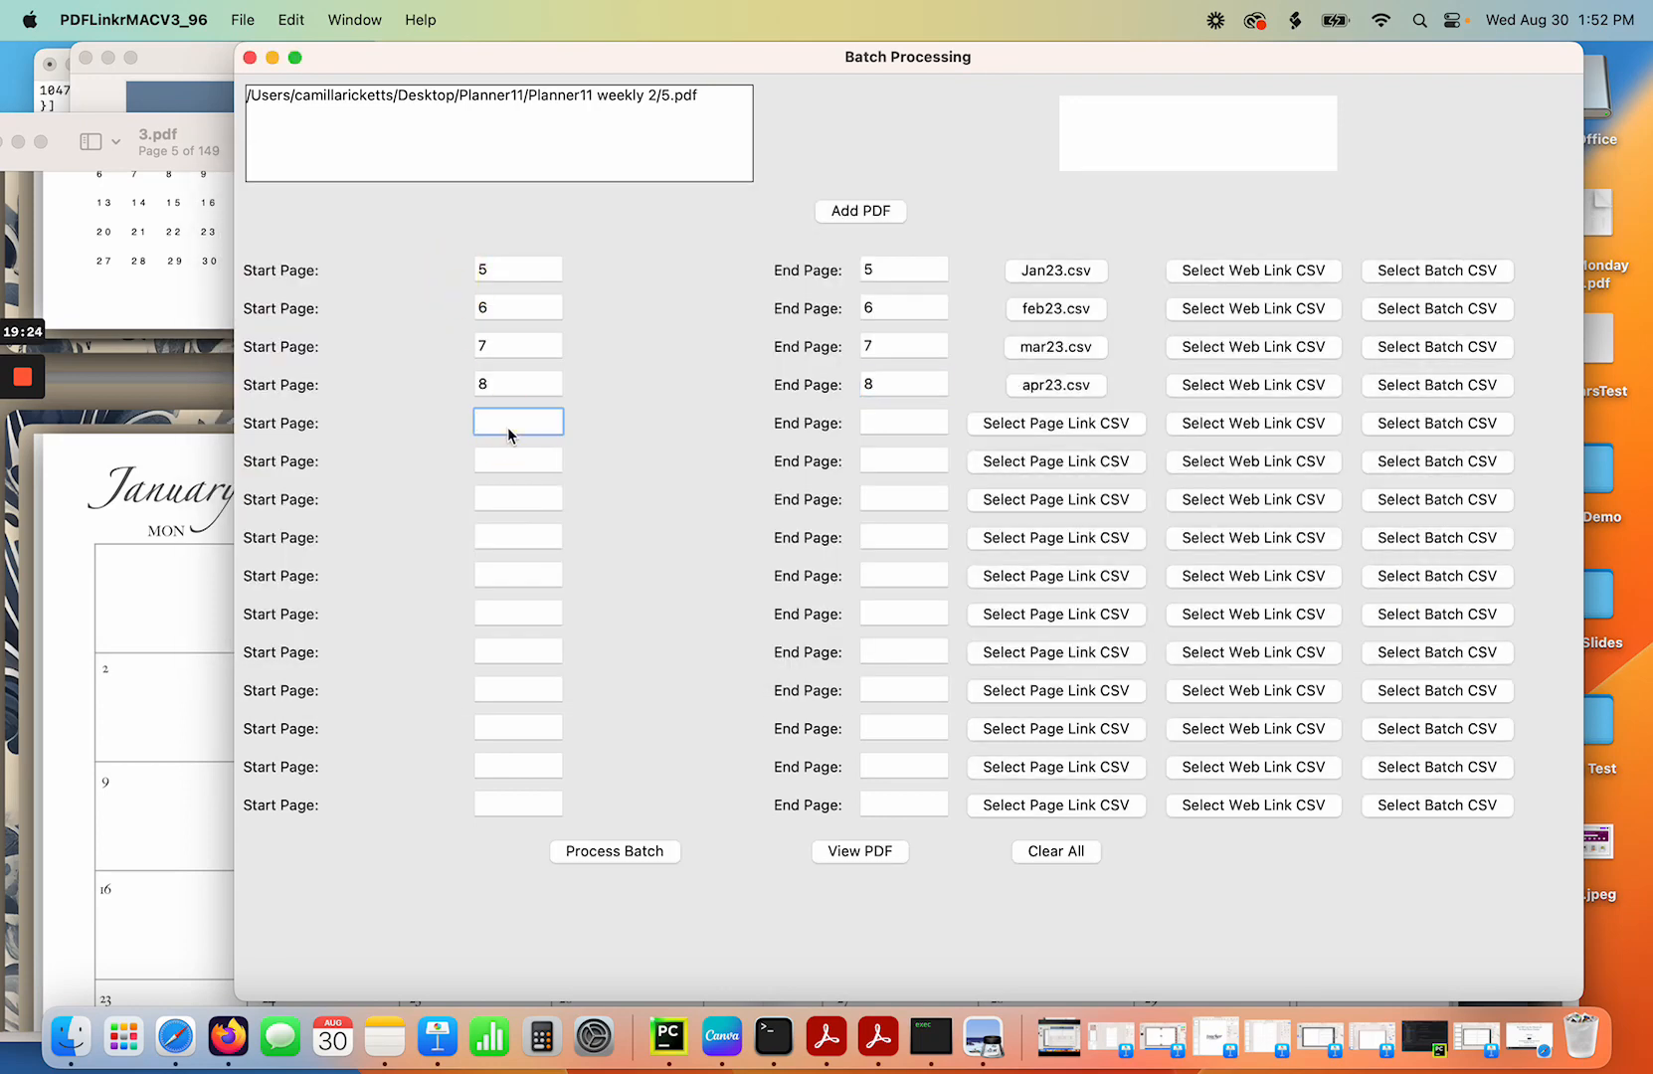
{"action": "type", "text": "9"}
{"action": "left_click", "coordinate": [926, 420]}
{"action": "type", "text": "9"}
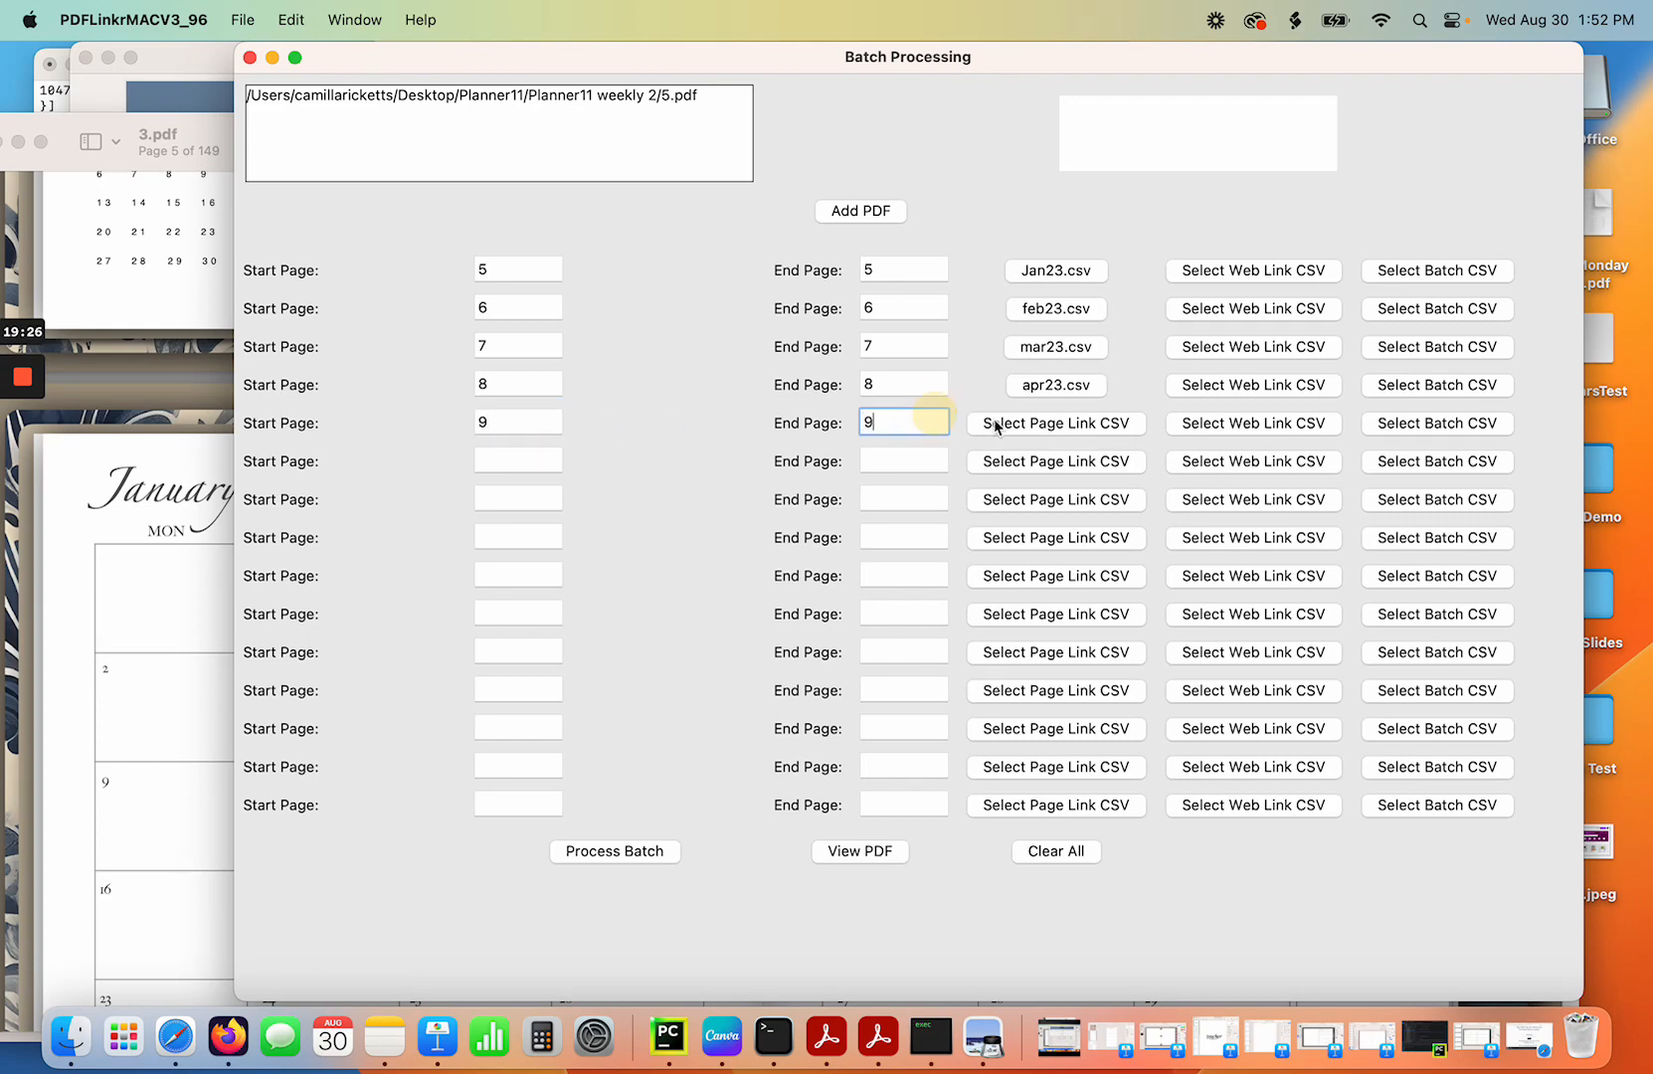
{"action": "left_click", "coordinate": [1041, 428]}
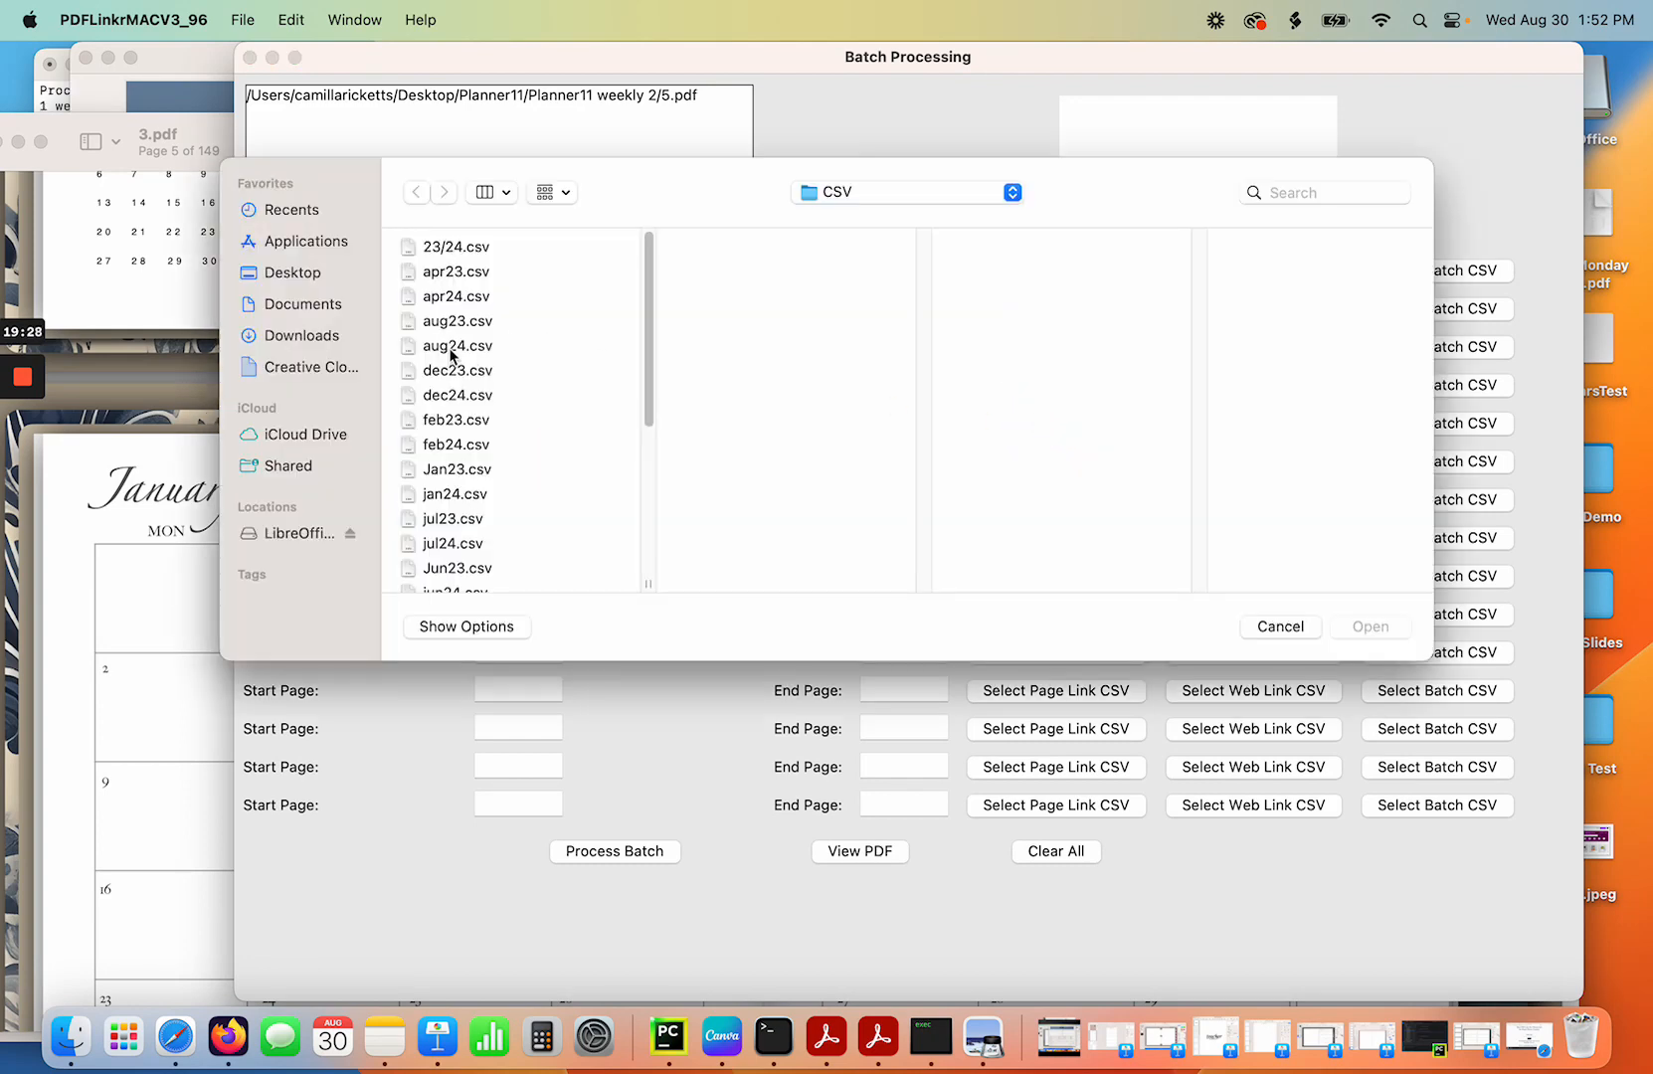
{"action": "scroll", "coordinate": [468, 363], "scroll_direction": "down", "scroll_amount": 3}
{"action": "double_click", "coordinate": [449, 574]}
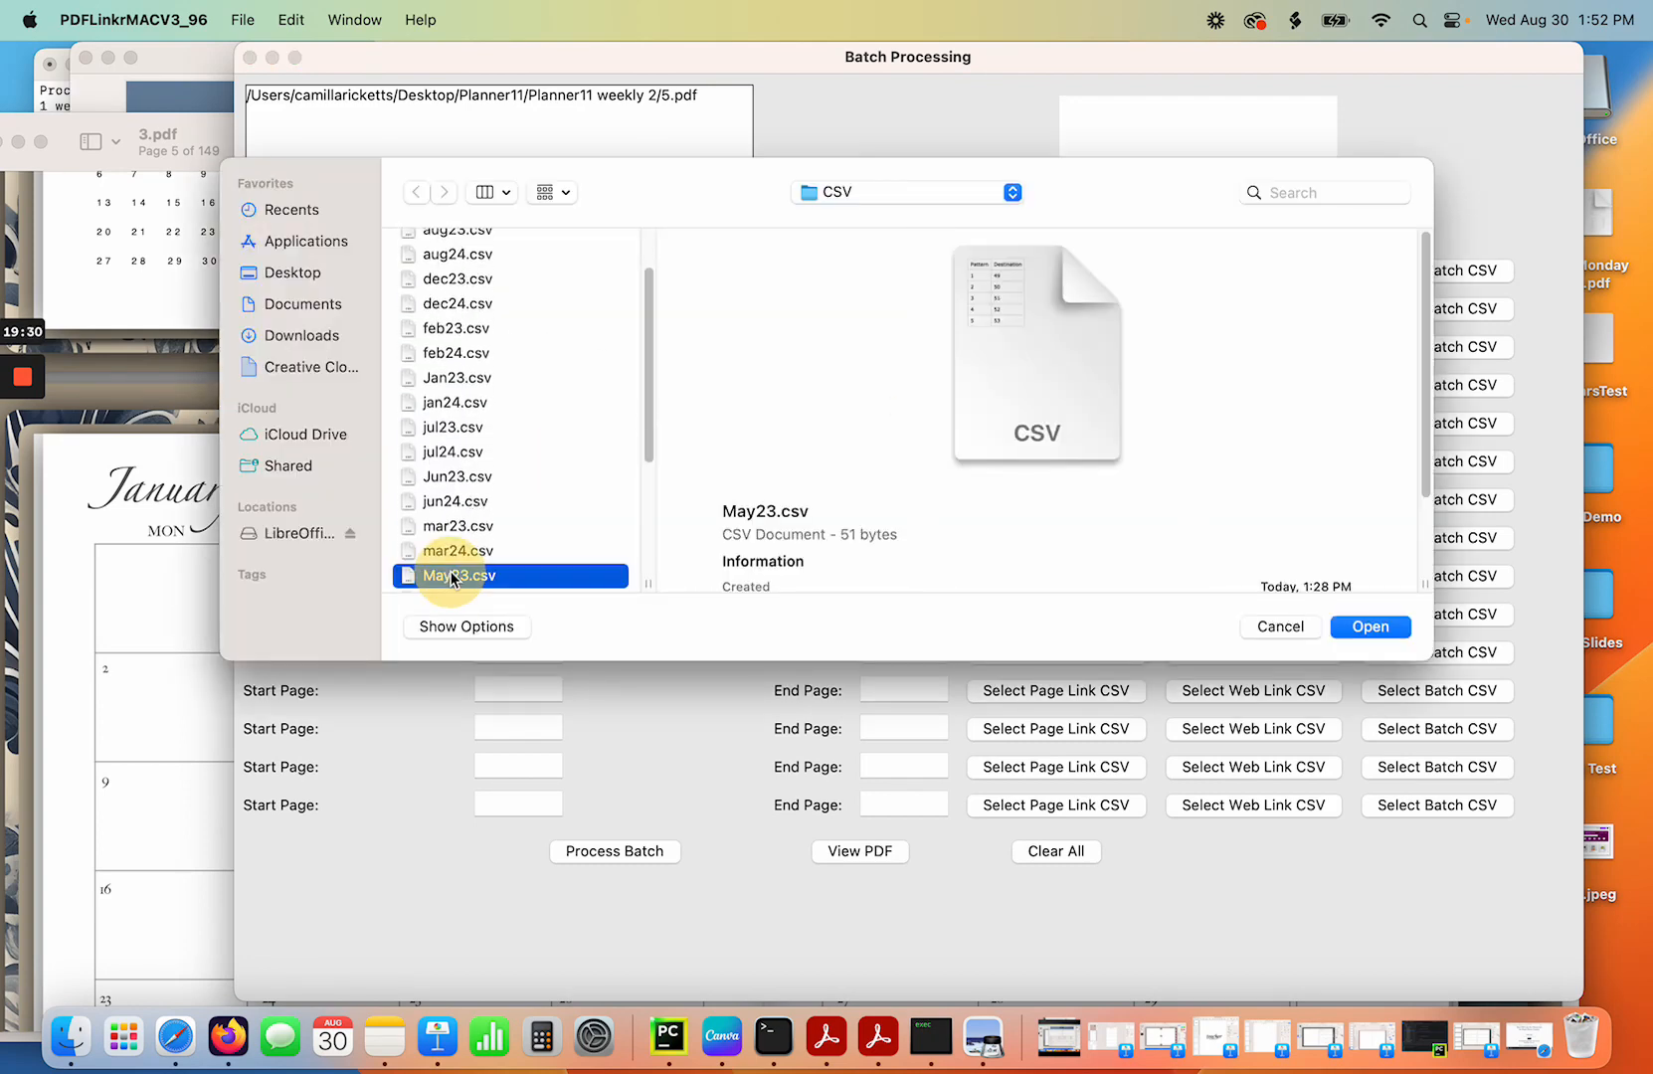
{"action": "left_click", "coordinate": [22, 467]}
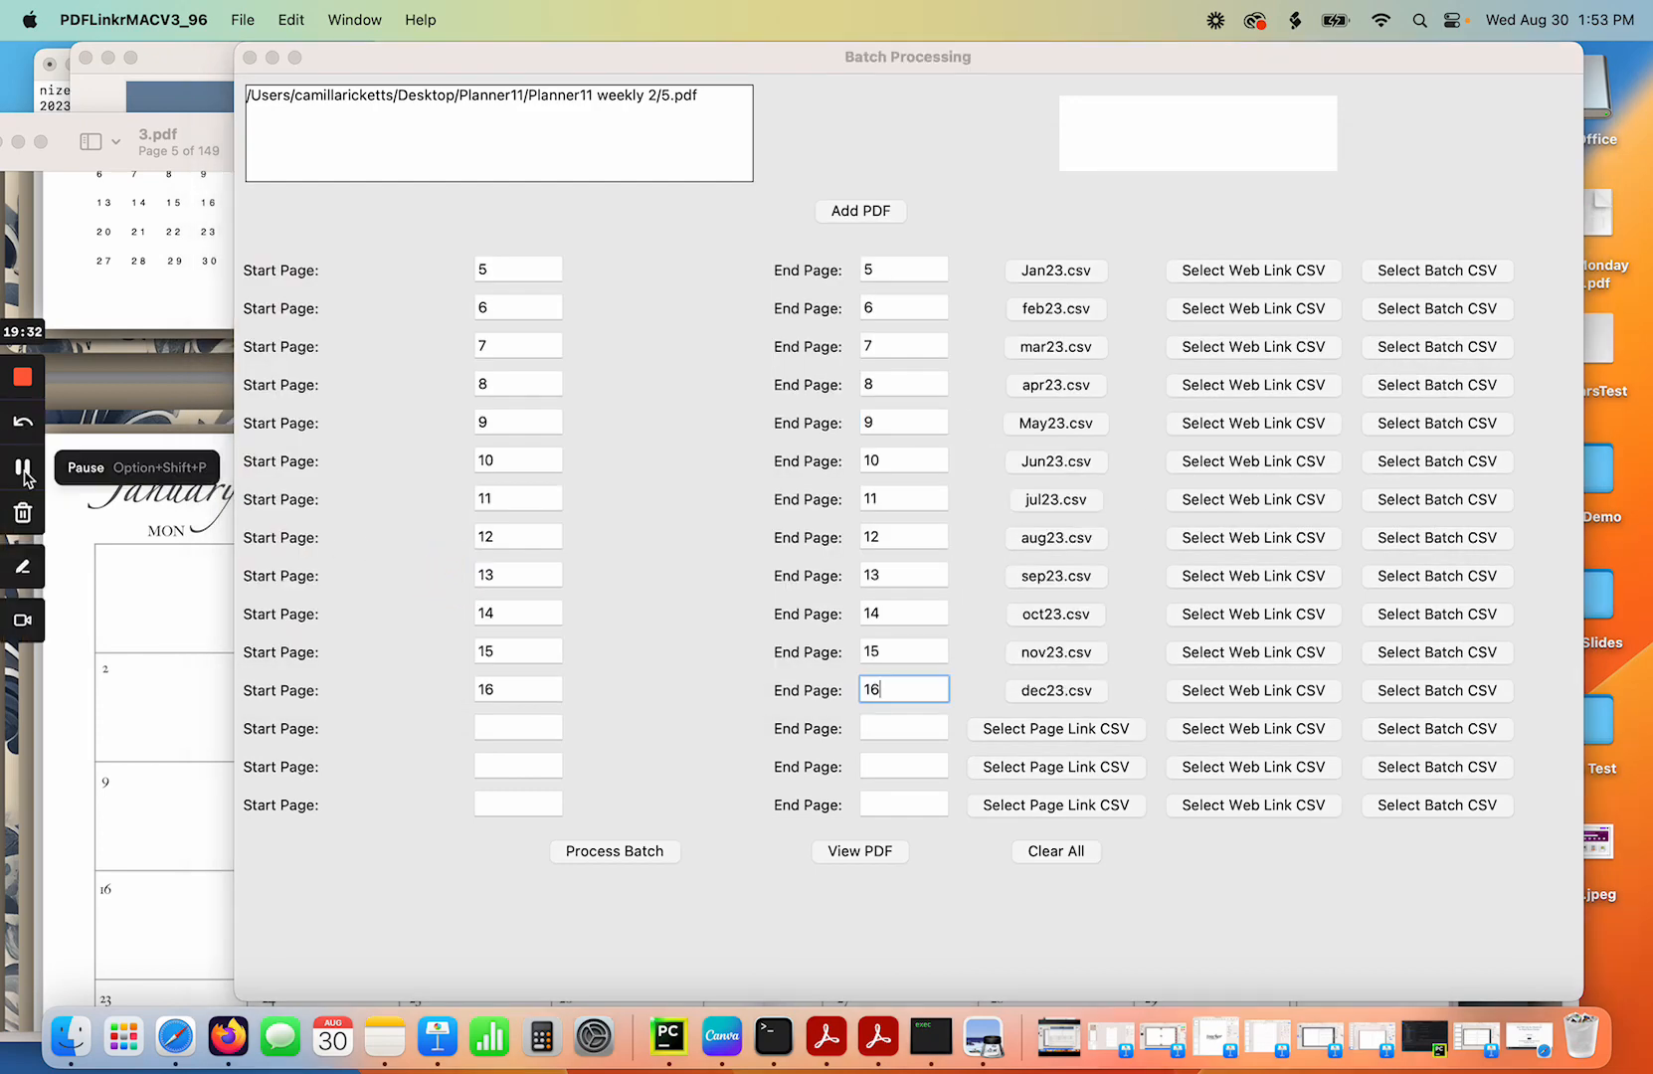
Run the batch processing on 5.pdf with the twelve 2023 monthly page link files and dismiss the completion message.
{"action": "left_click", "coordinate": [564, 133]}
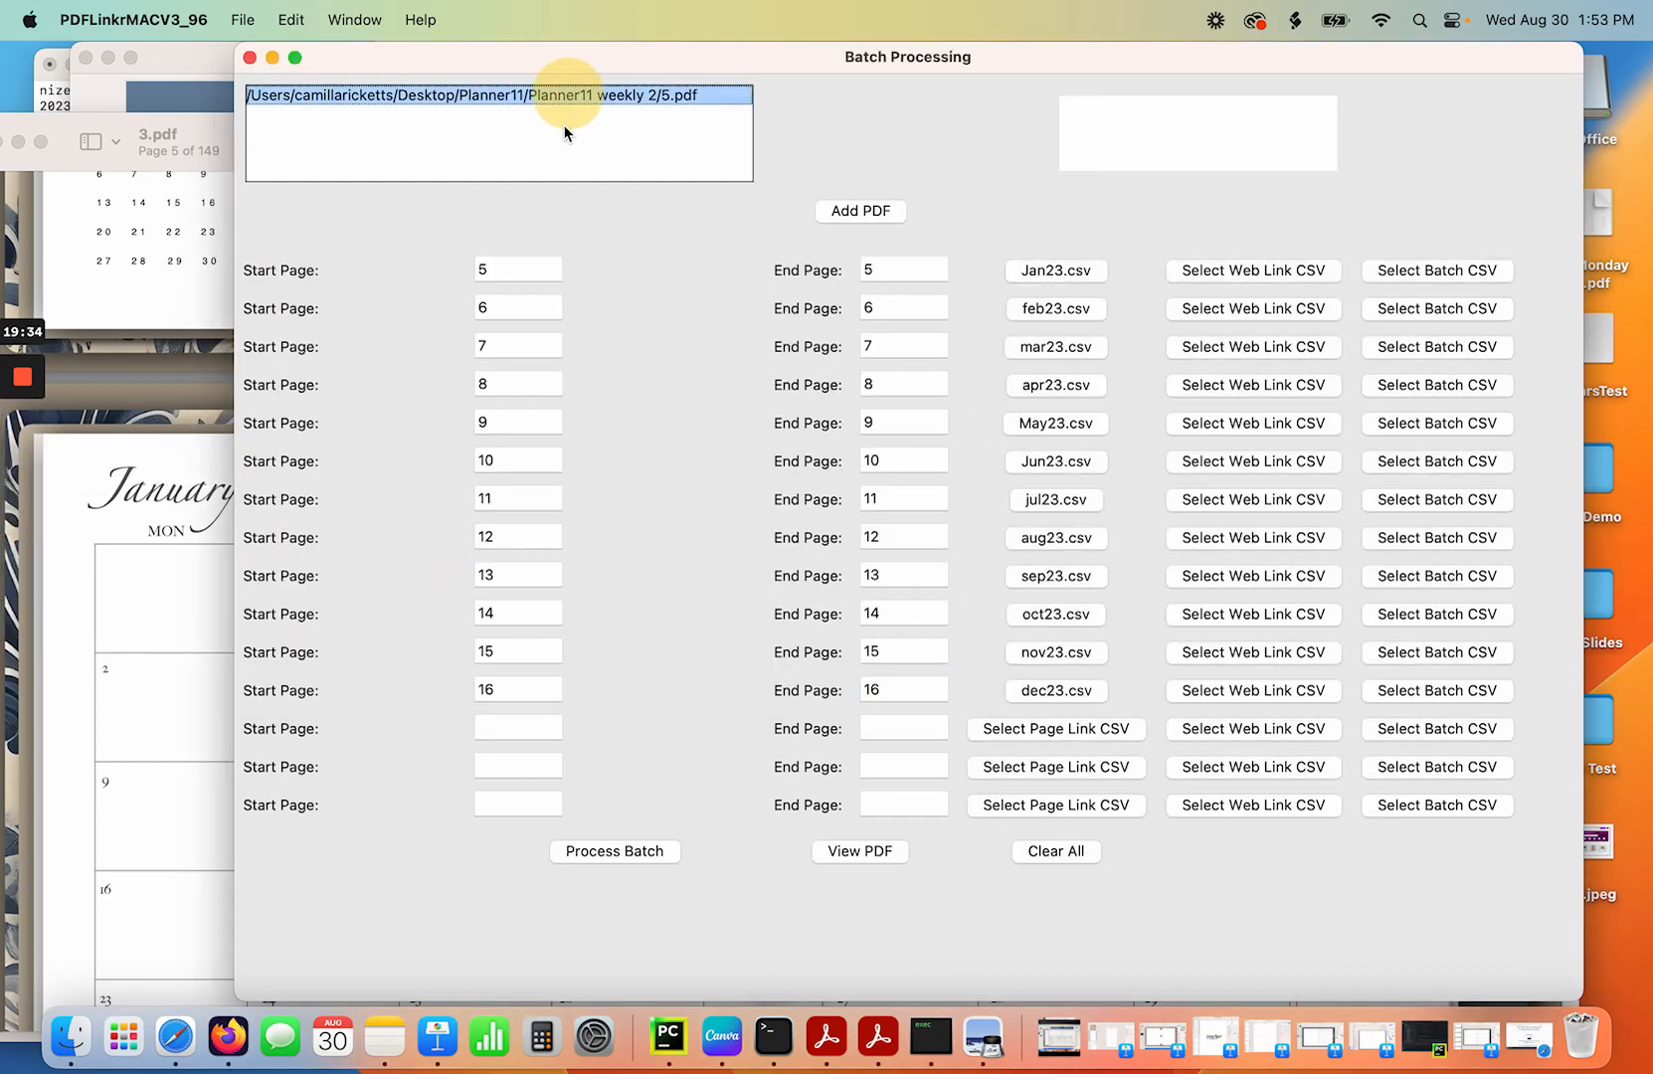
{"action": "left_click", "coordinate": [648, 849]}
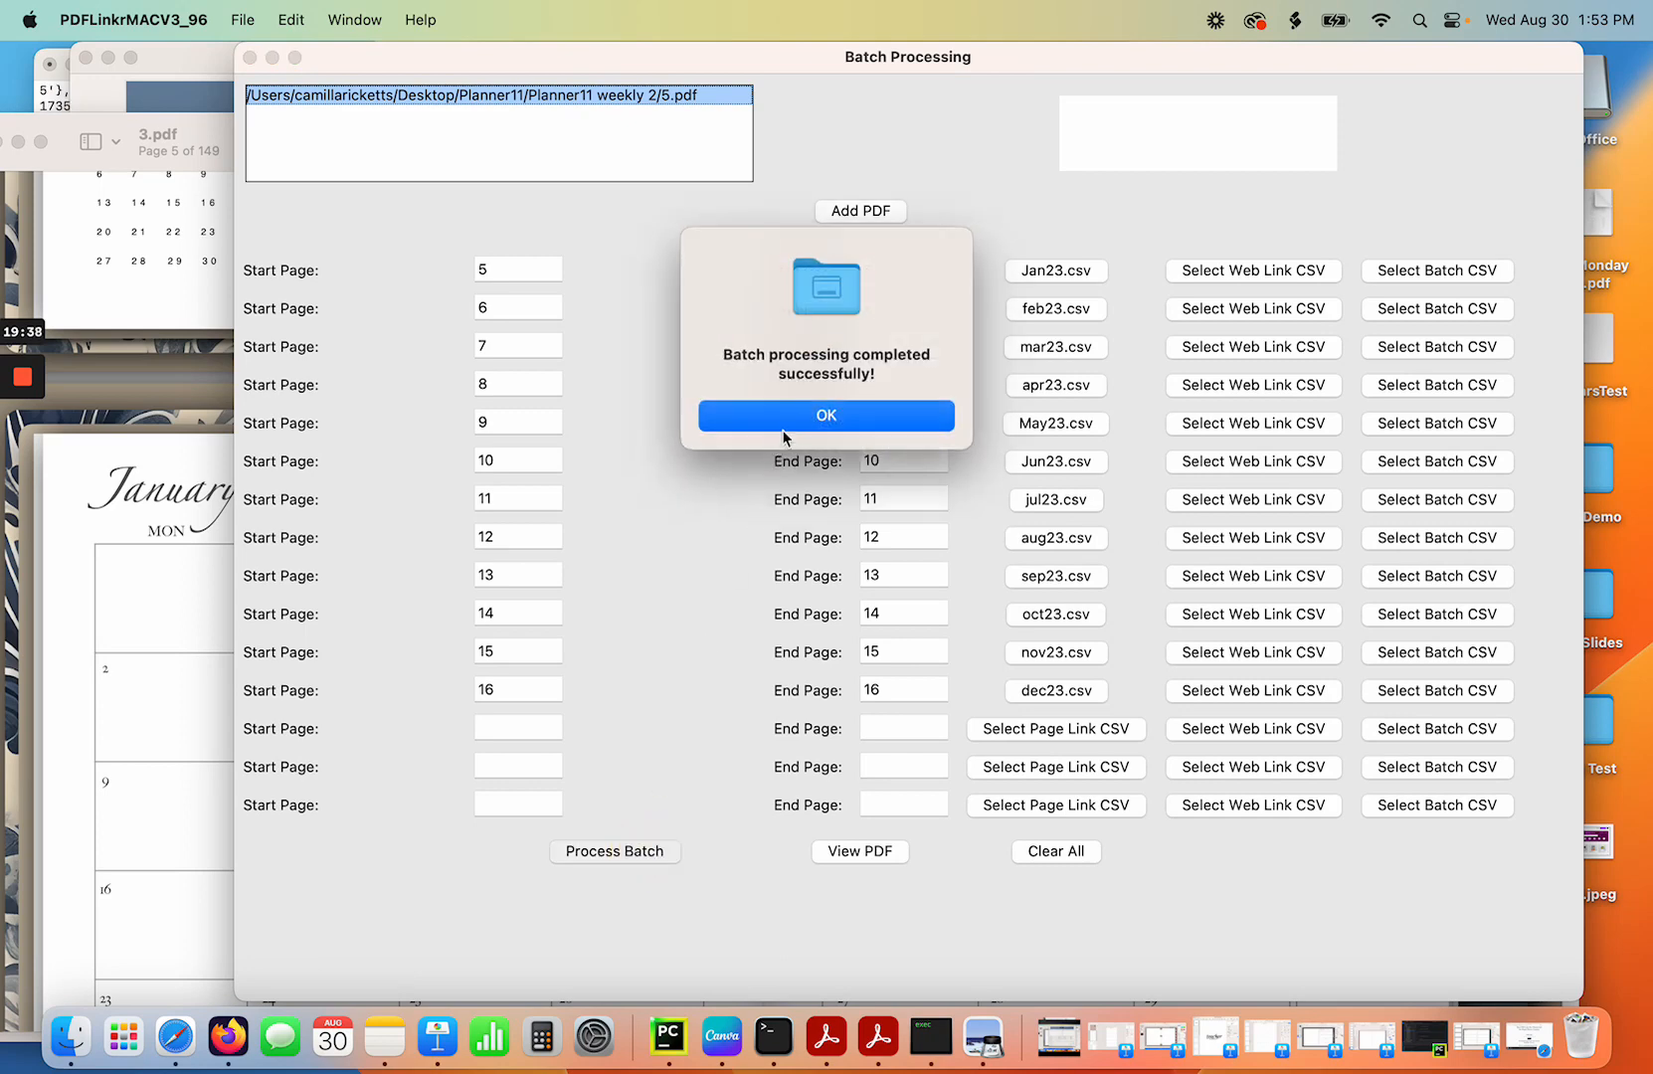
{"action": "left_click", "coordinate": [783, 435]}
Open 5_updated_12.pdf from Finder and follow its Welcome Page, 23 and jan links to the January 2023 calendar.
{"action": "left_click", "coordinate": [65, 1046]}
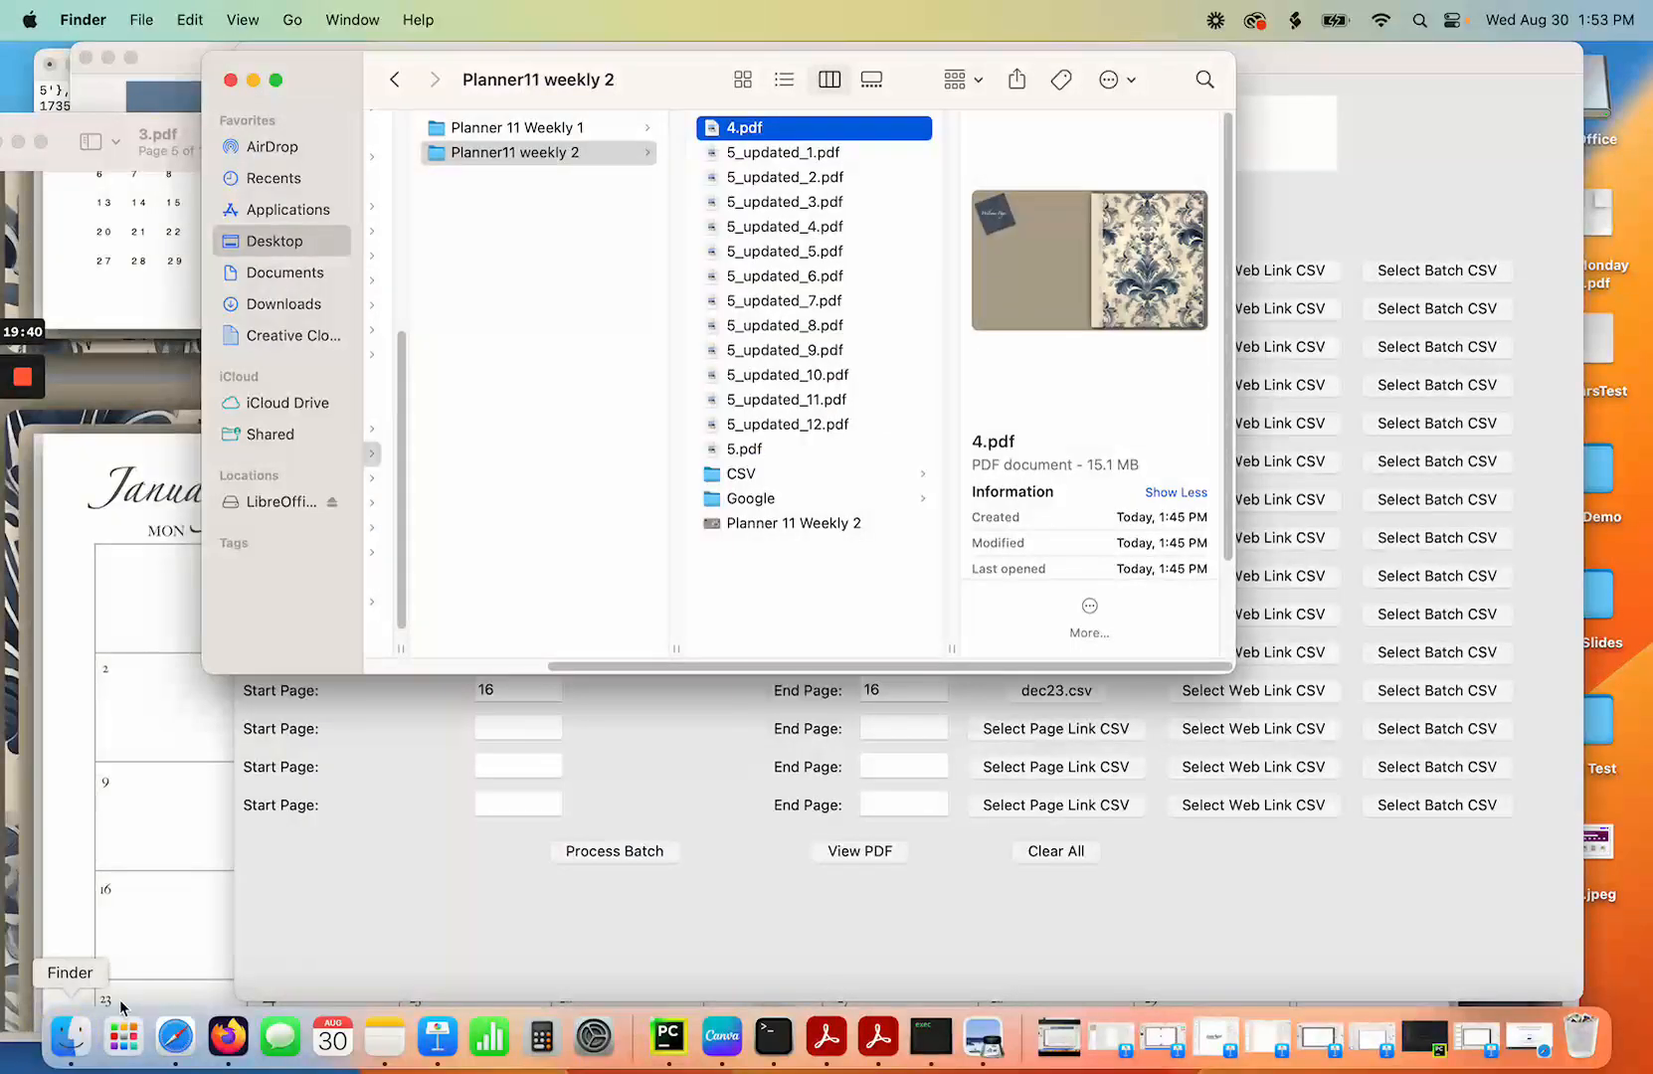
{"action": "double_click", "coordinate": [796, 424]}
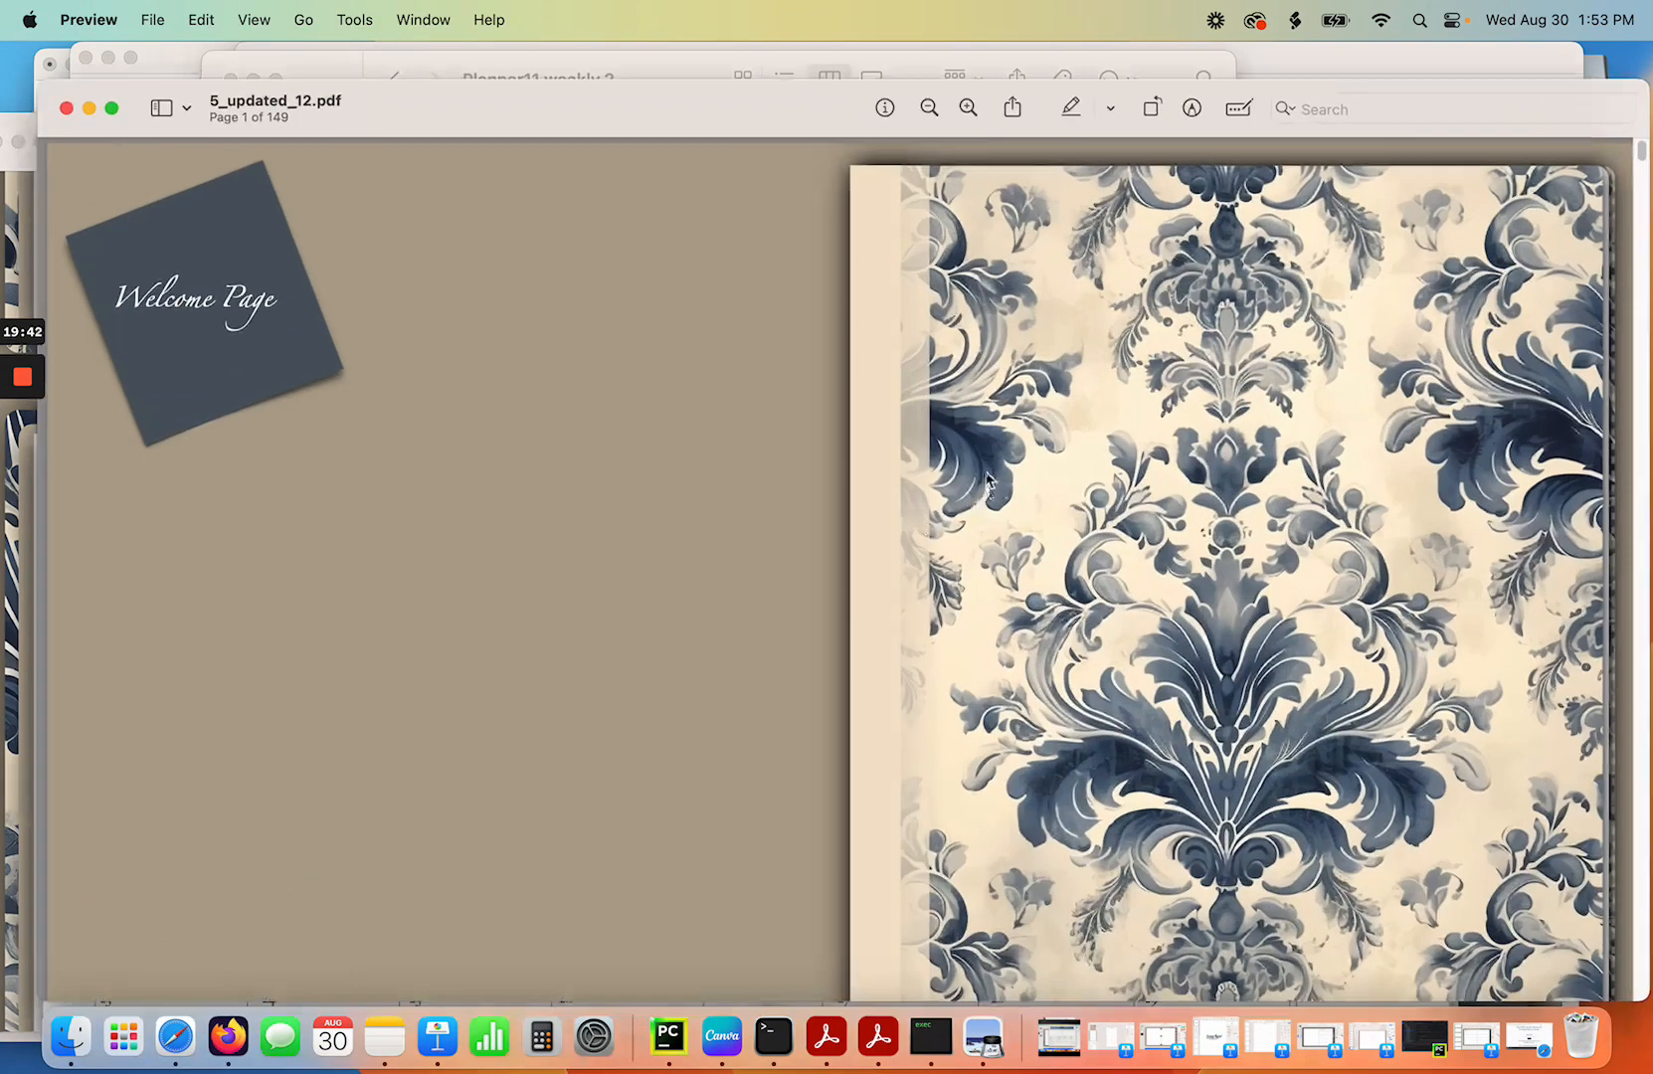
{"action": "left_click", "coordinate": [243, 294]}
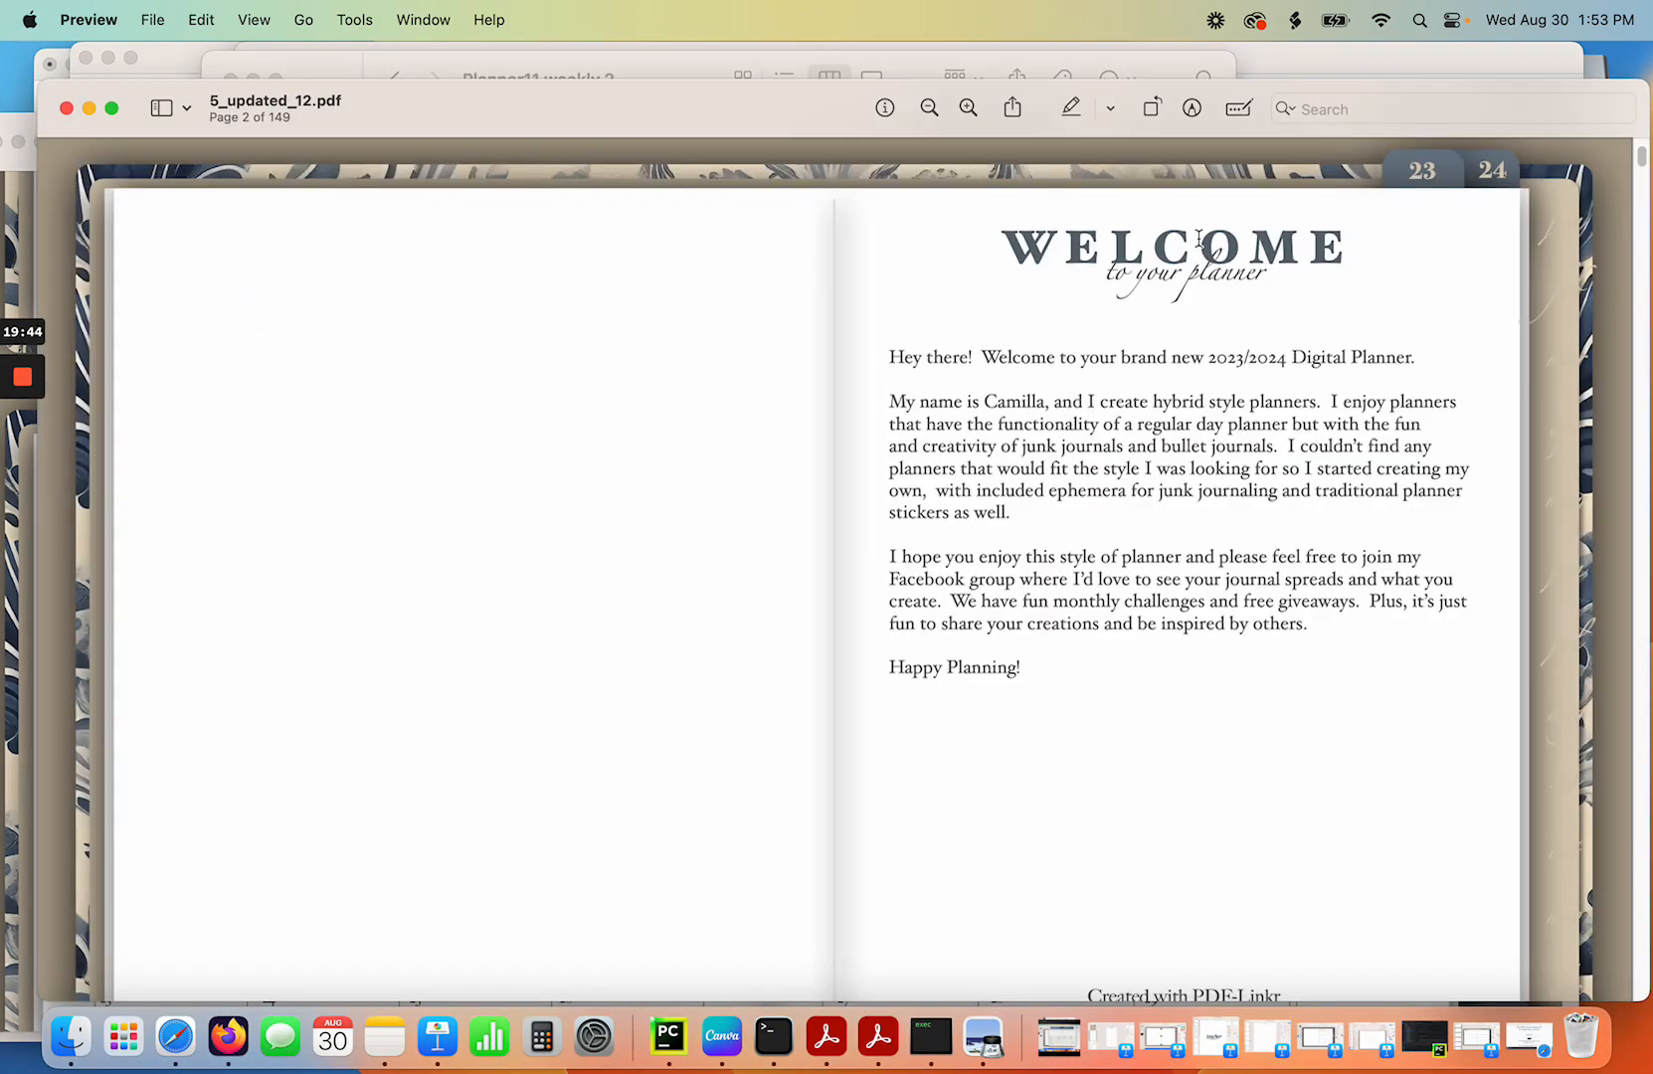
{"action": "left_click", "coordinate": [1422, 170]}
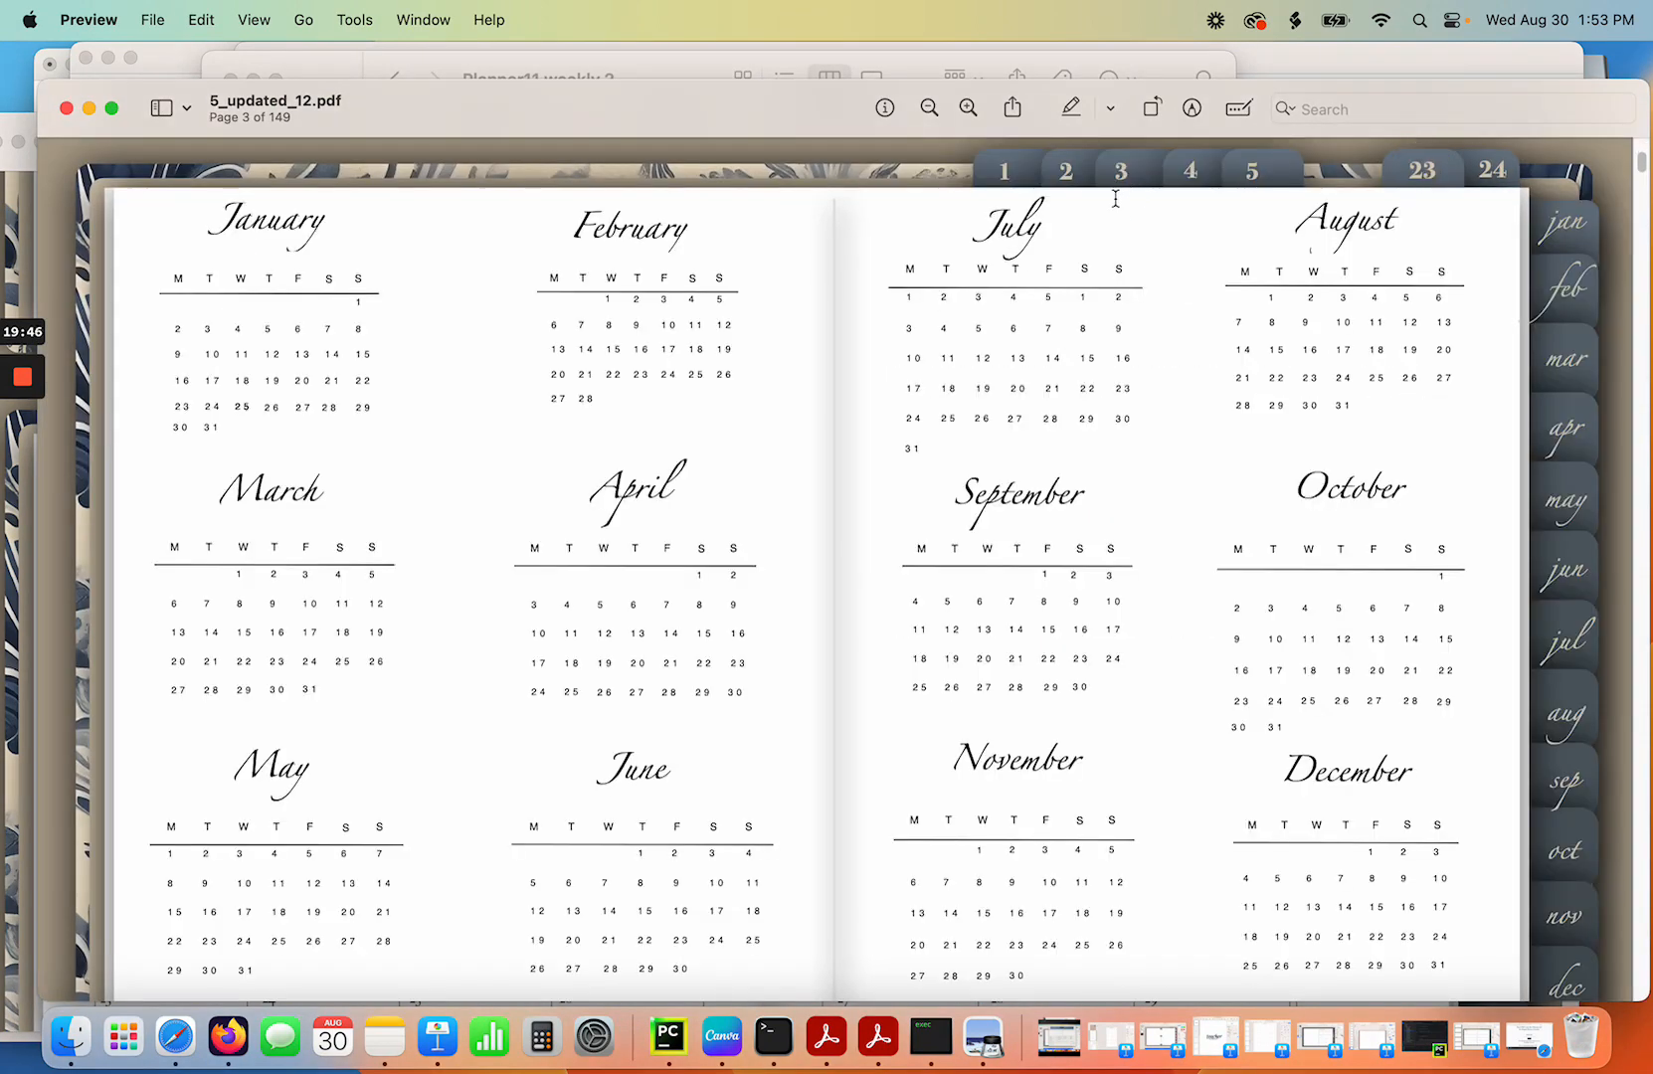
{"action": "left_click", "coordinate": [1563, 223]}
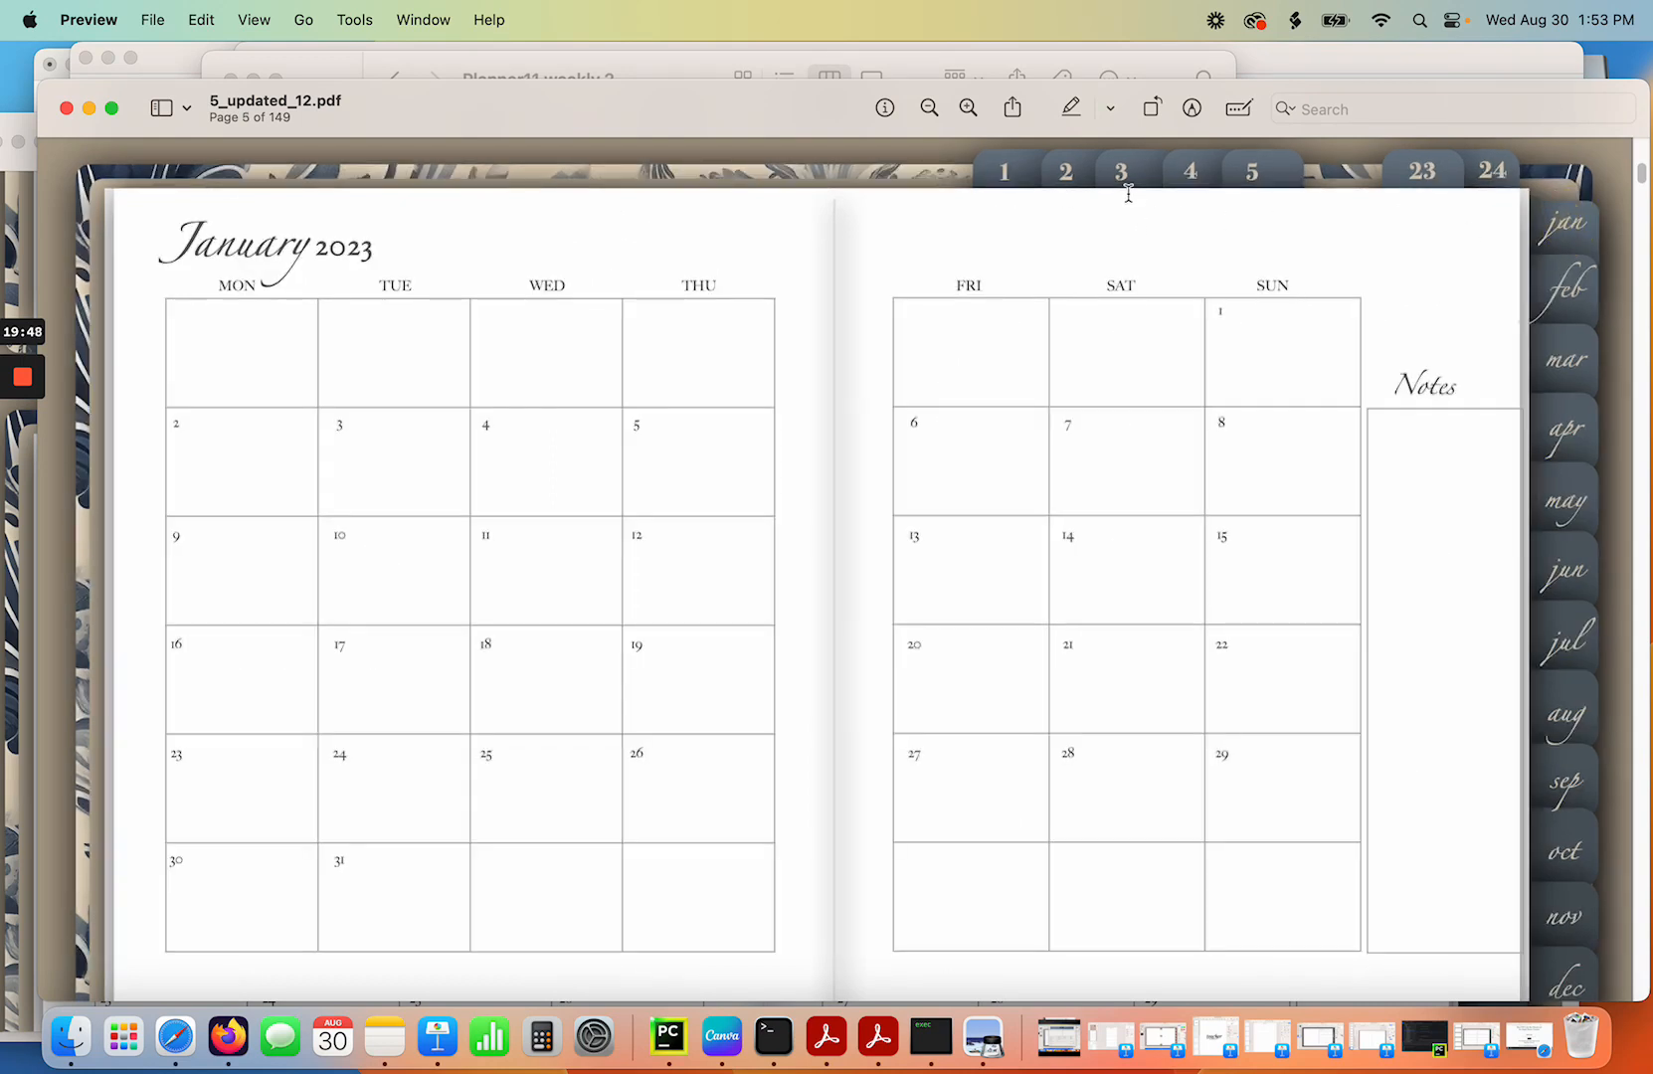
Test the weekly tabs 1 through 5 from the January 2023 calendar, and close the PDF.
{"action": "left_click", "coordinate": [1004, 179]}
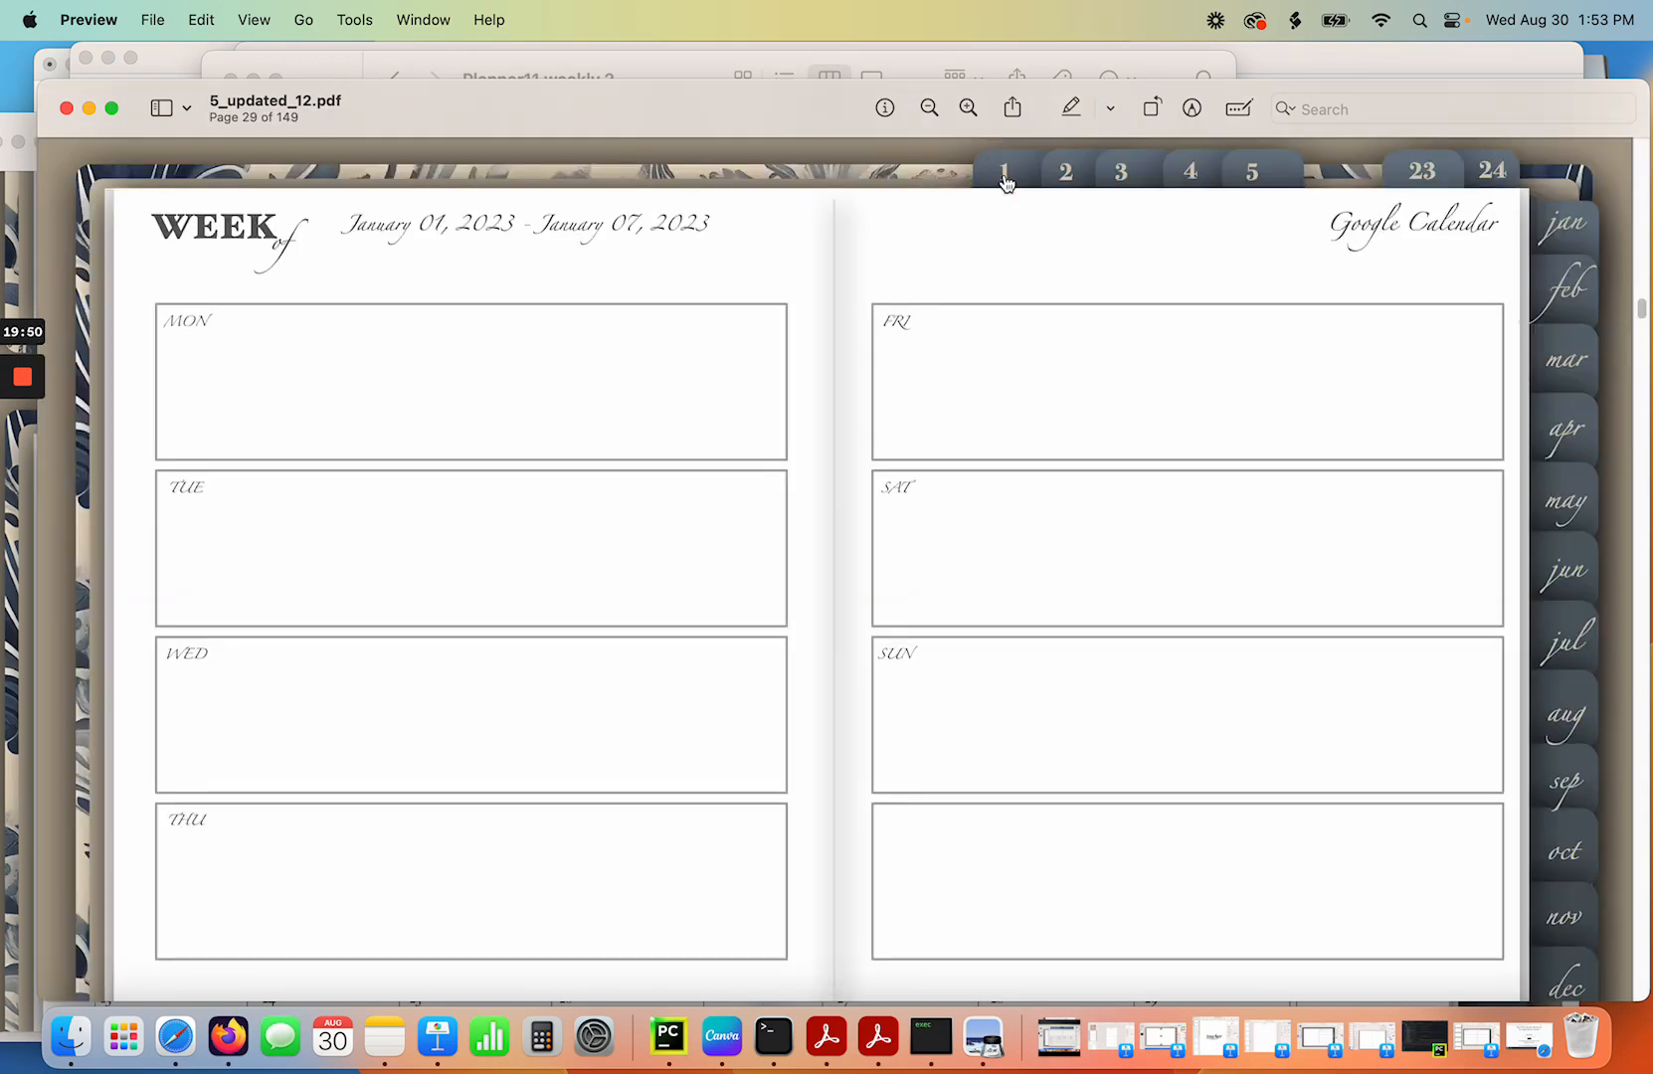
{"action": "left_click", "coordinate": [1064, 177]}
{"action": "left_click", "coordinate": [1120, 173]}
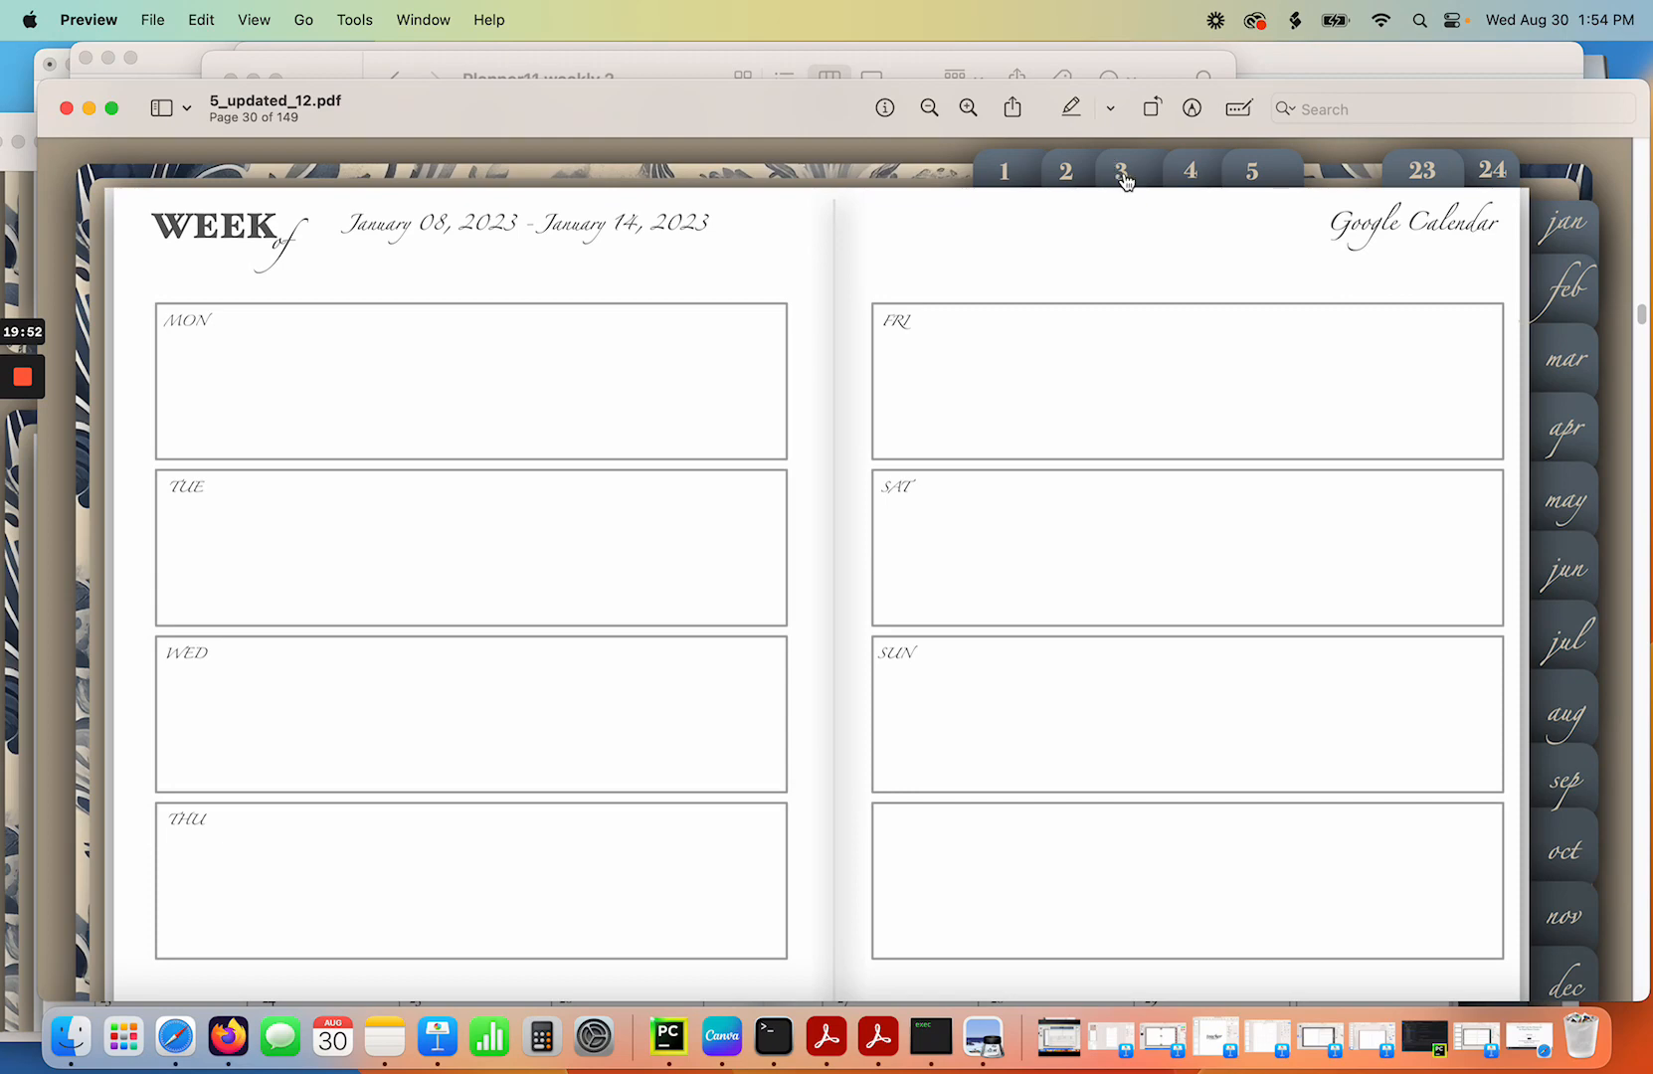
{"action": "left_click", "coordinate": [1184, 173]}
{"action": "left_click", "coordinate": [1255, 176]}
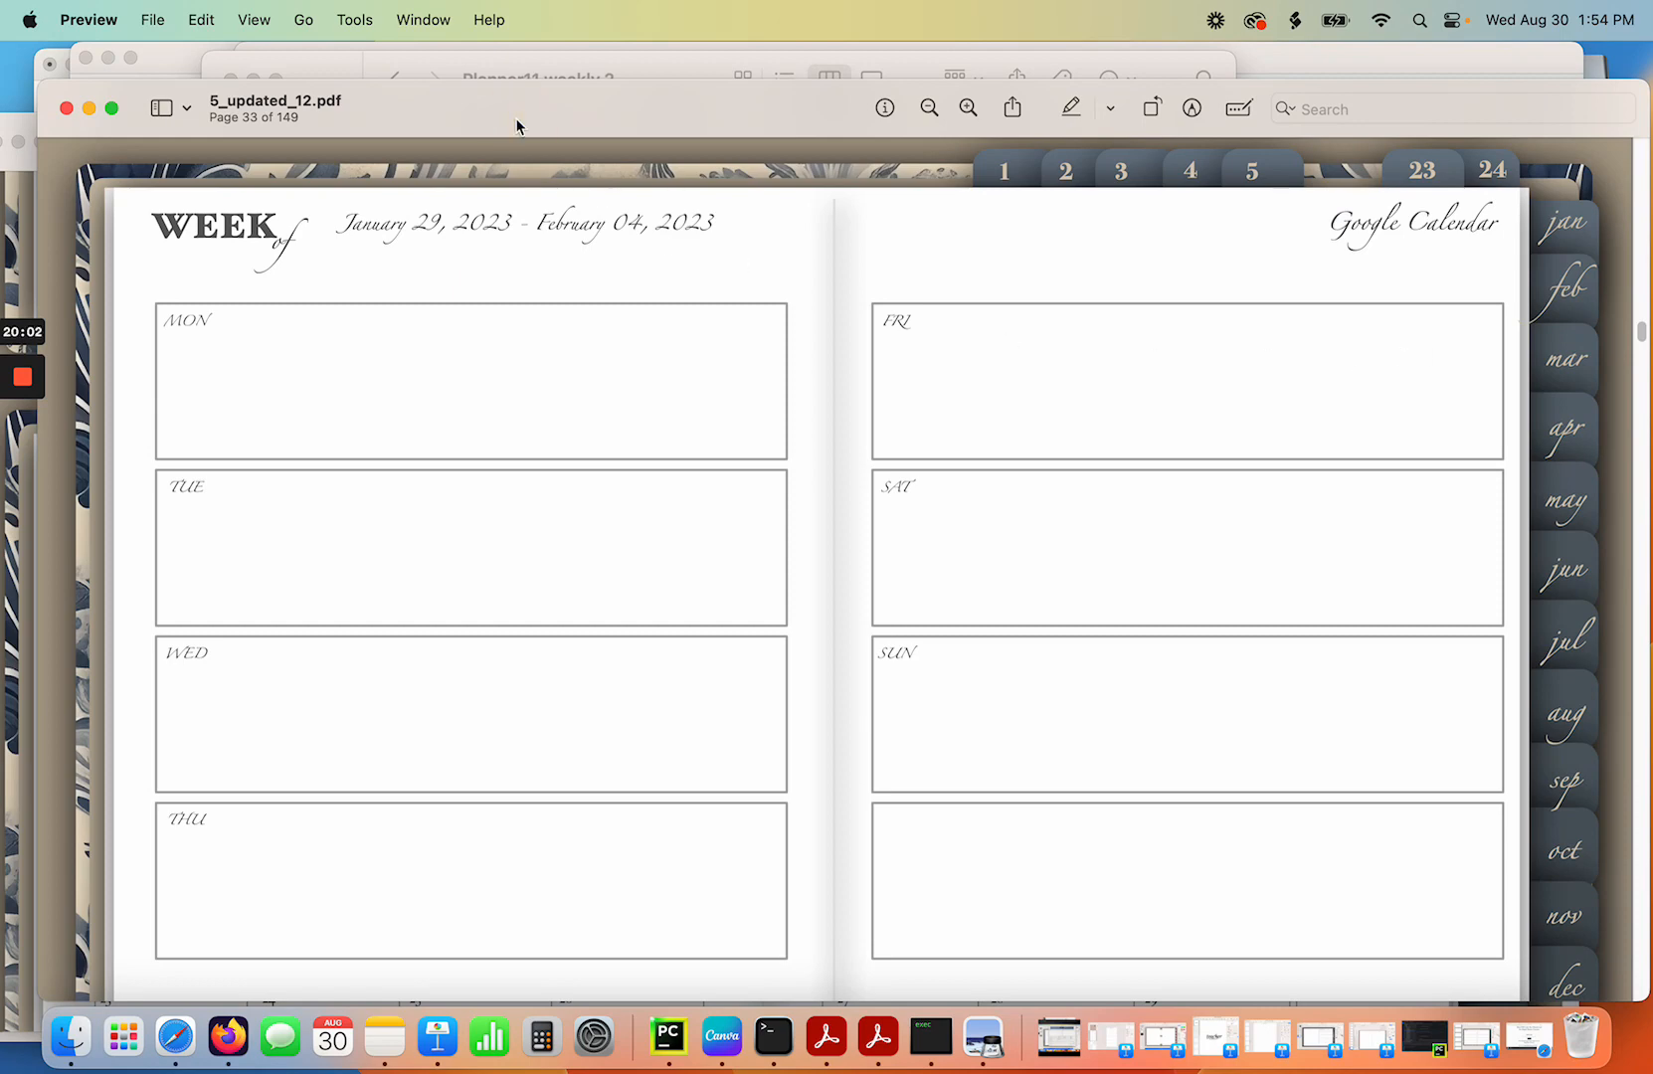
{"action": "left_click", "coordinate": [67, 111]}
Rename 5_updated_12.pdf in the Planner11 weekly 2 folder as 1.pdf.
{"action": "left_click", "coordinate": [75, 1044]}
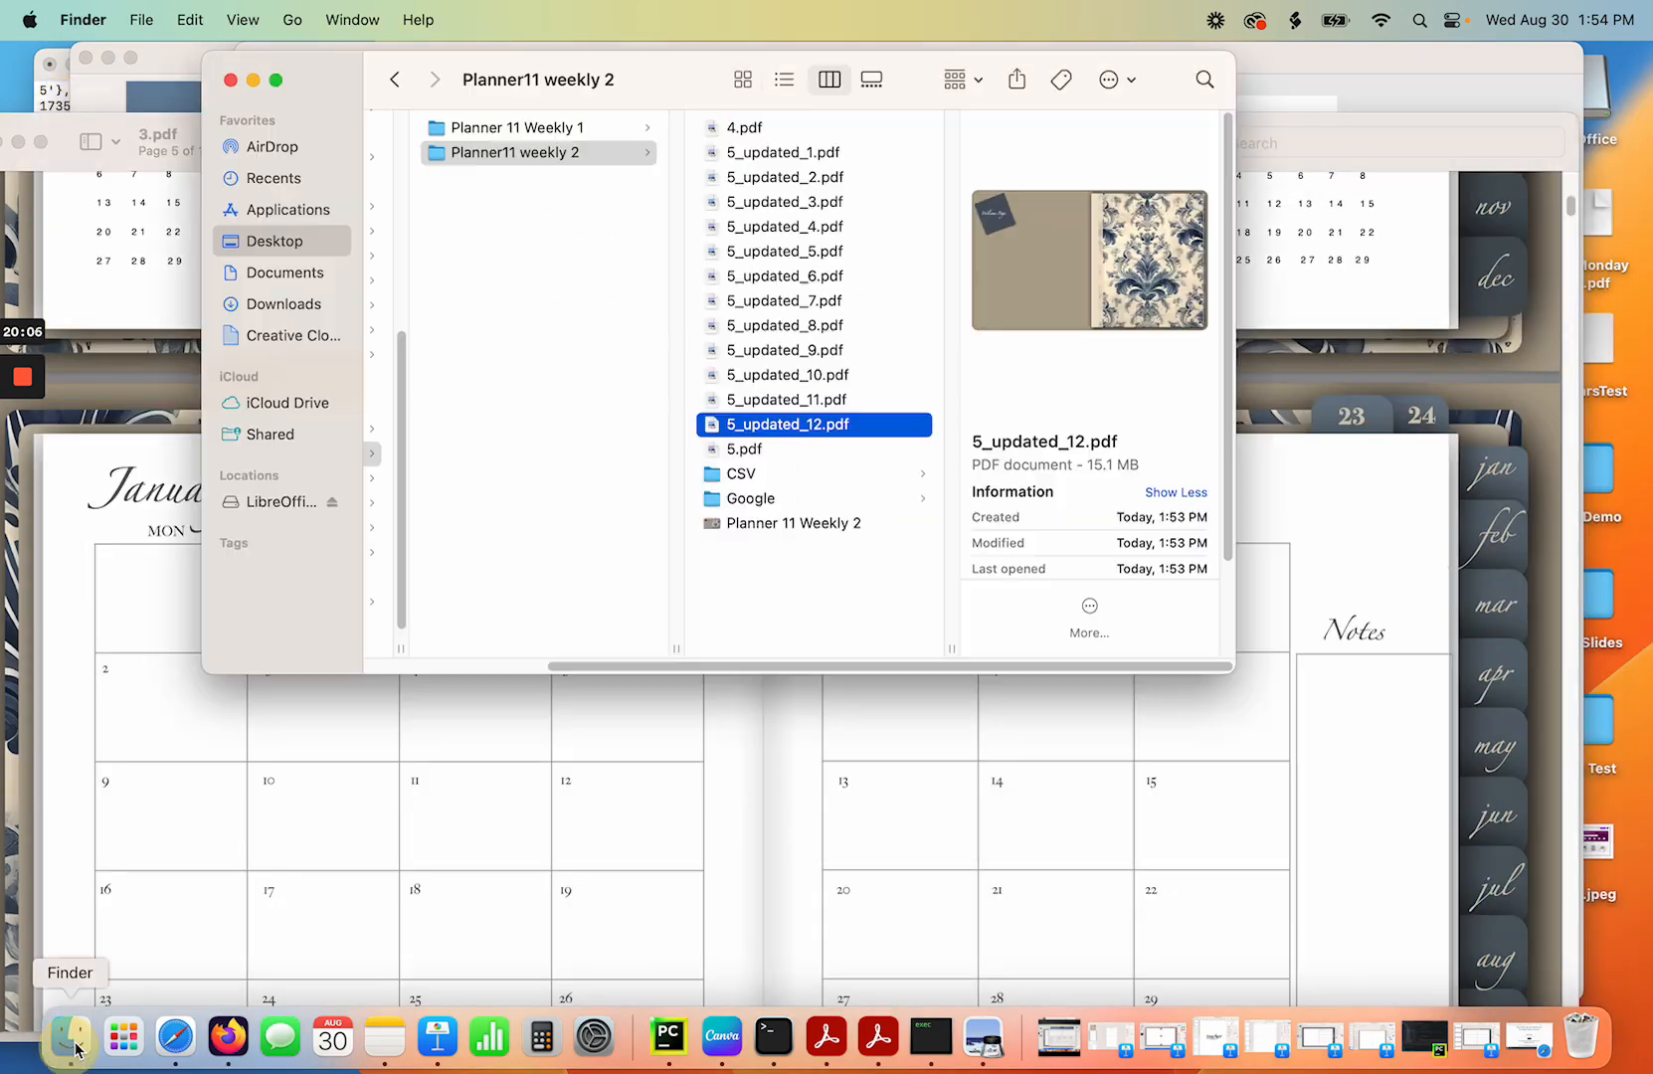
{"action": "left_click", "coordinate": [799, 428]}
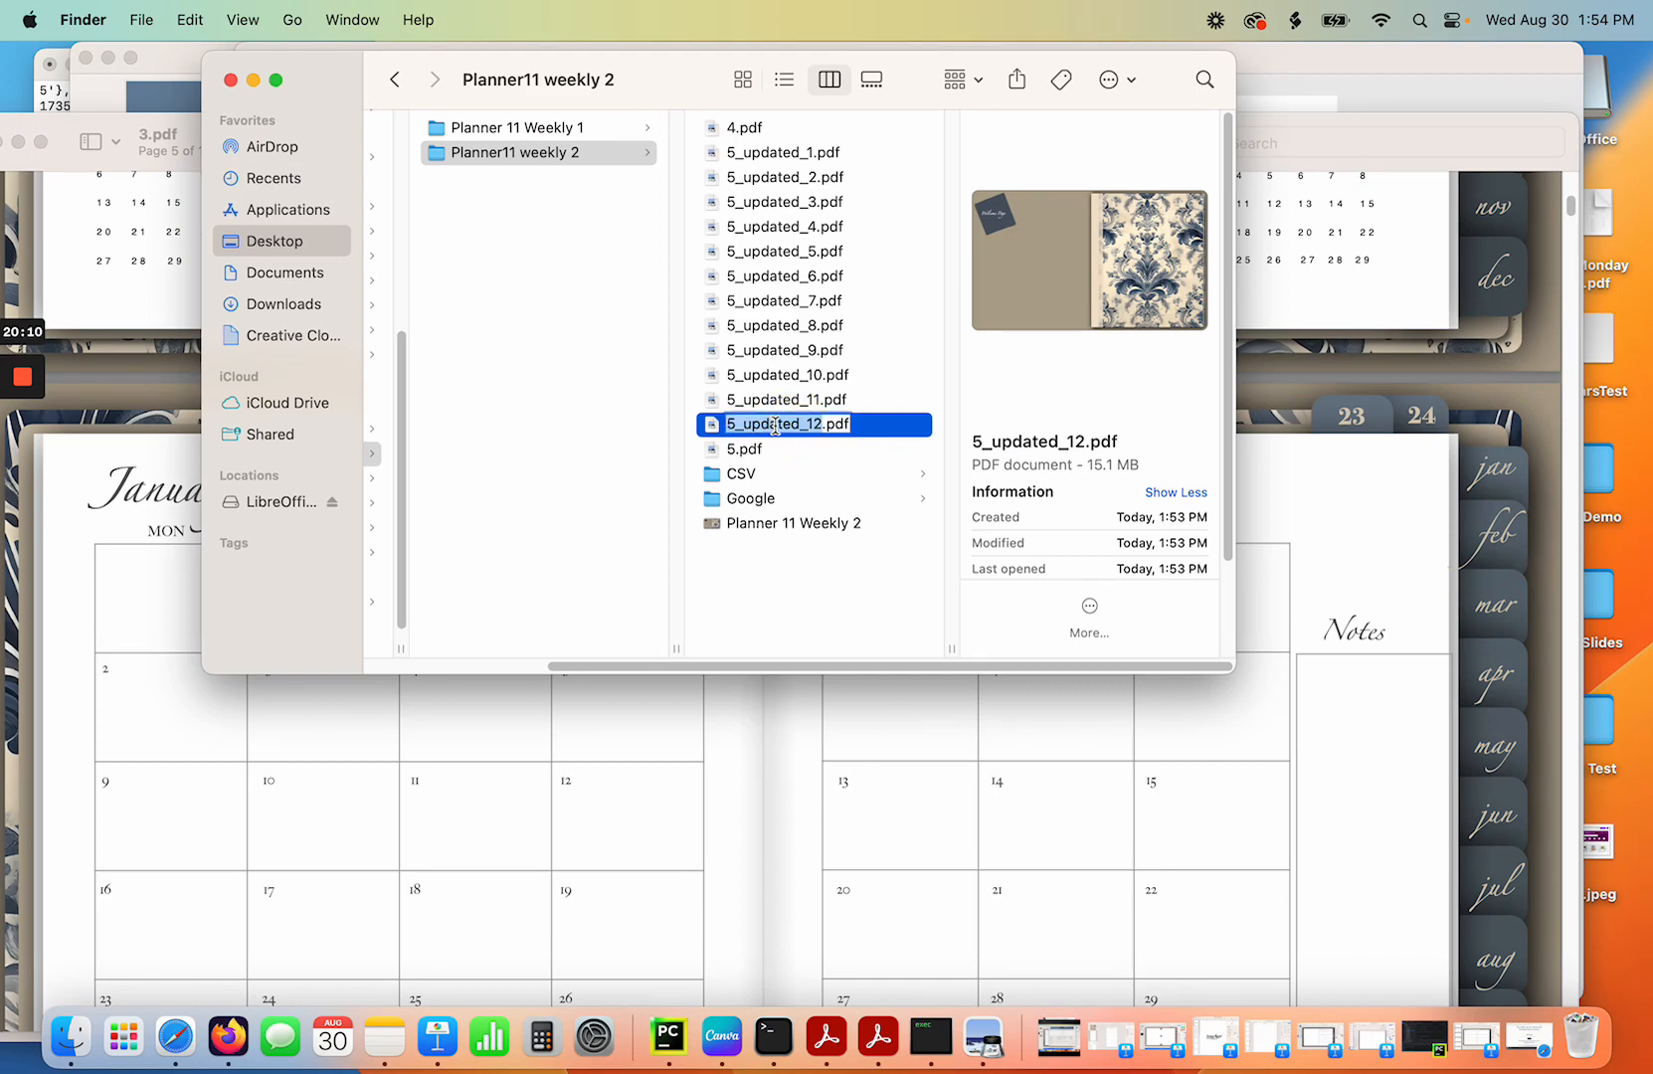
{"action": "type", "text": "1"}
{"action": "key", "text": "Return"}
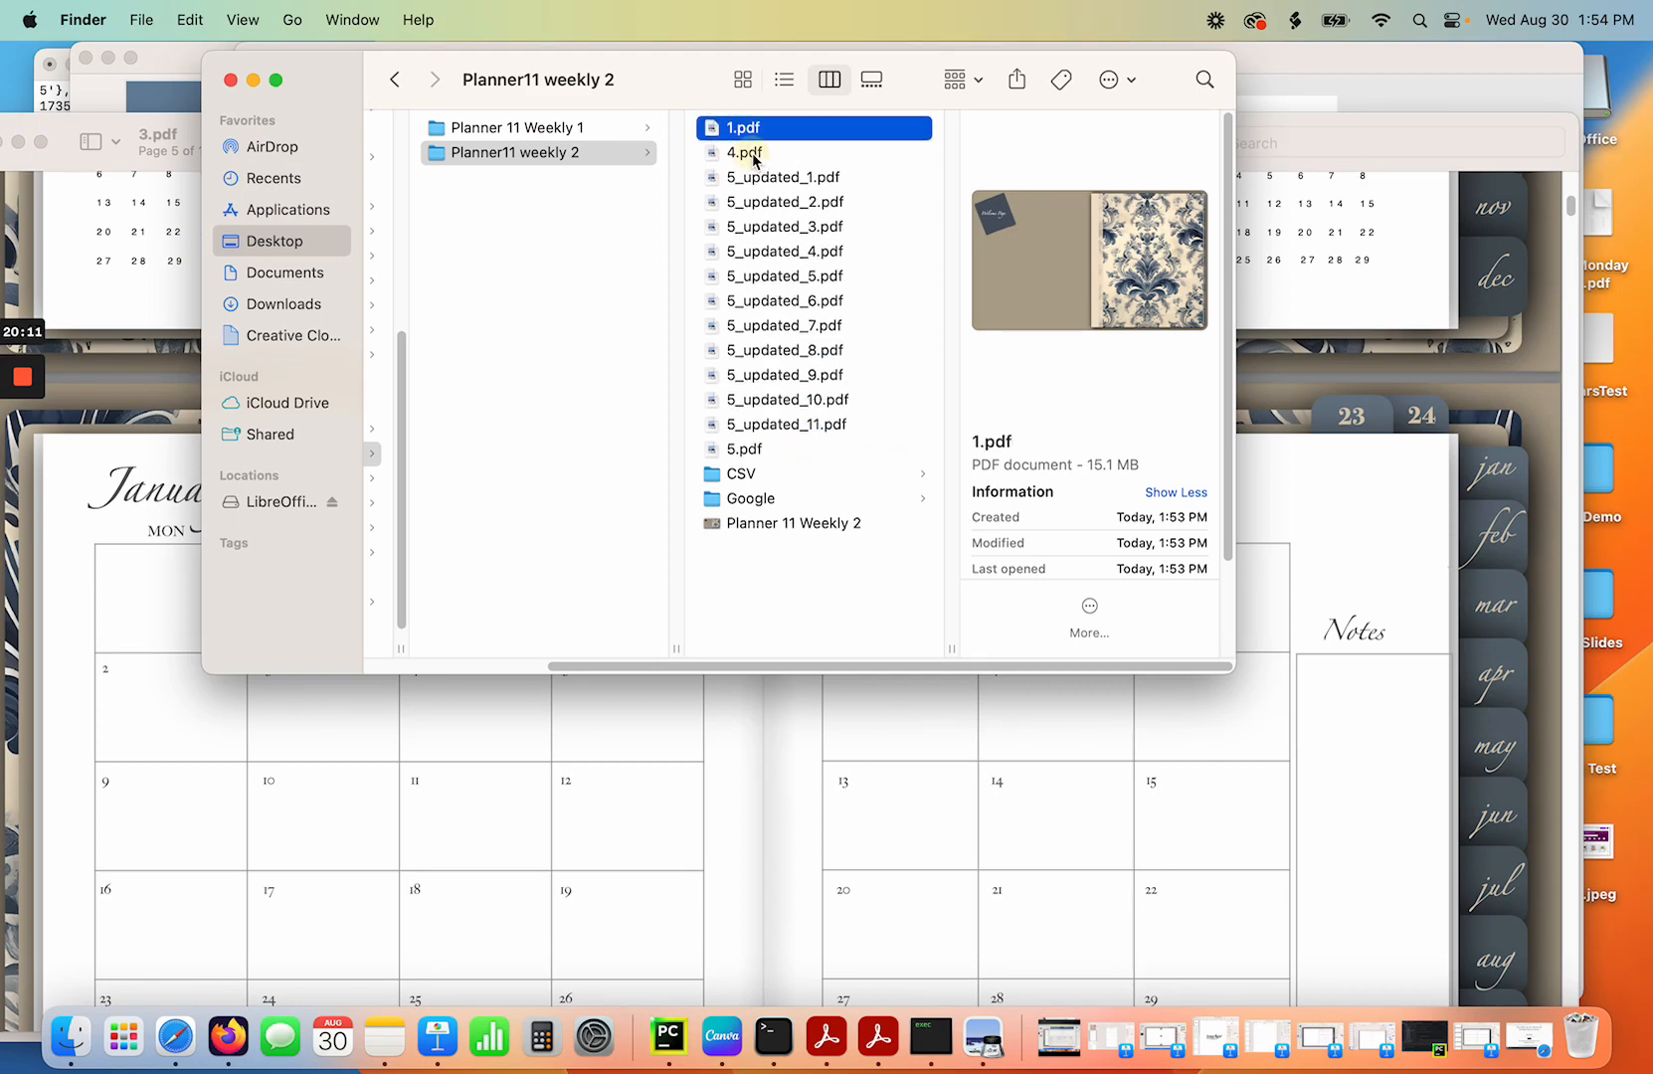
Move 4.pdf, 5.pdf and the files 5_updated_1.pdf through 5_updated_11.pdf to the Trash.
{"action": "left_click", "coordinate": [758, 157]}
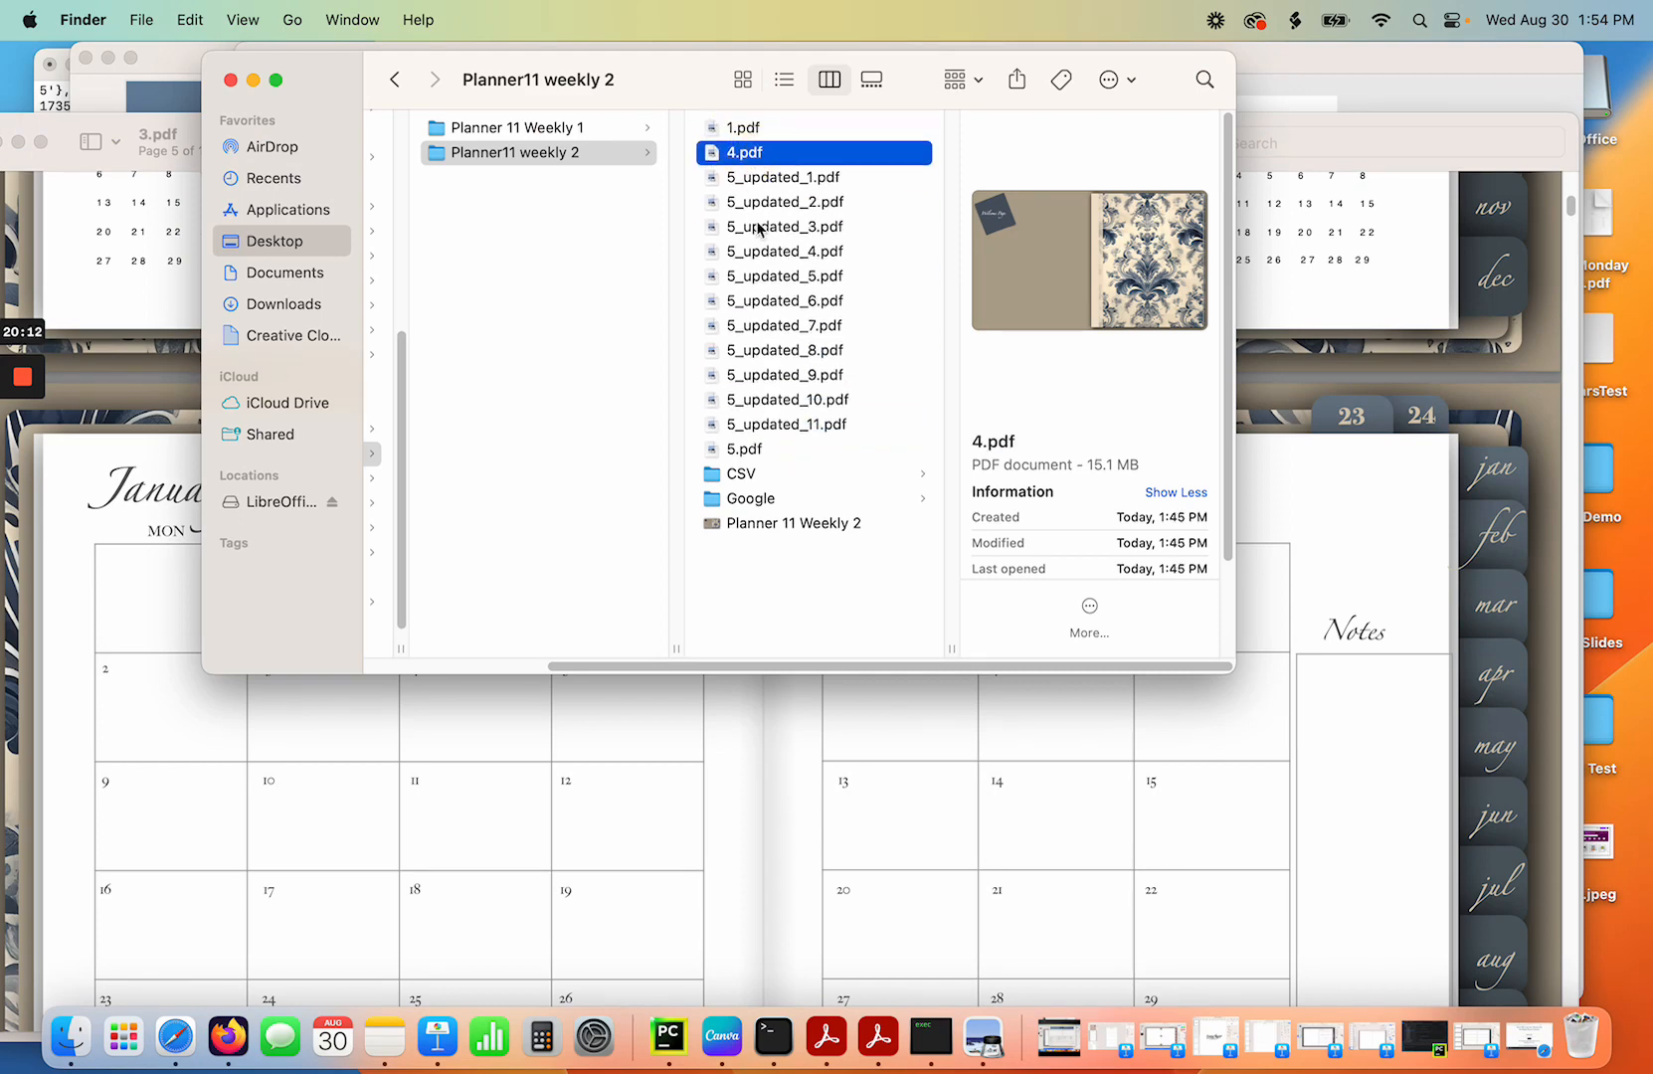
{"action": "left_click", "coordinate": [758, 453], "text": "shift"}
{"action": "right_click", "coordinate": [760, 452]}
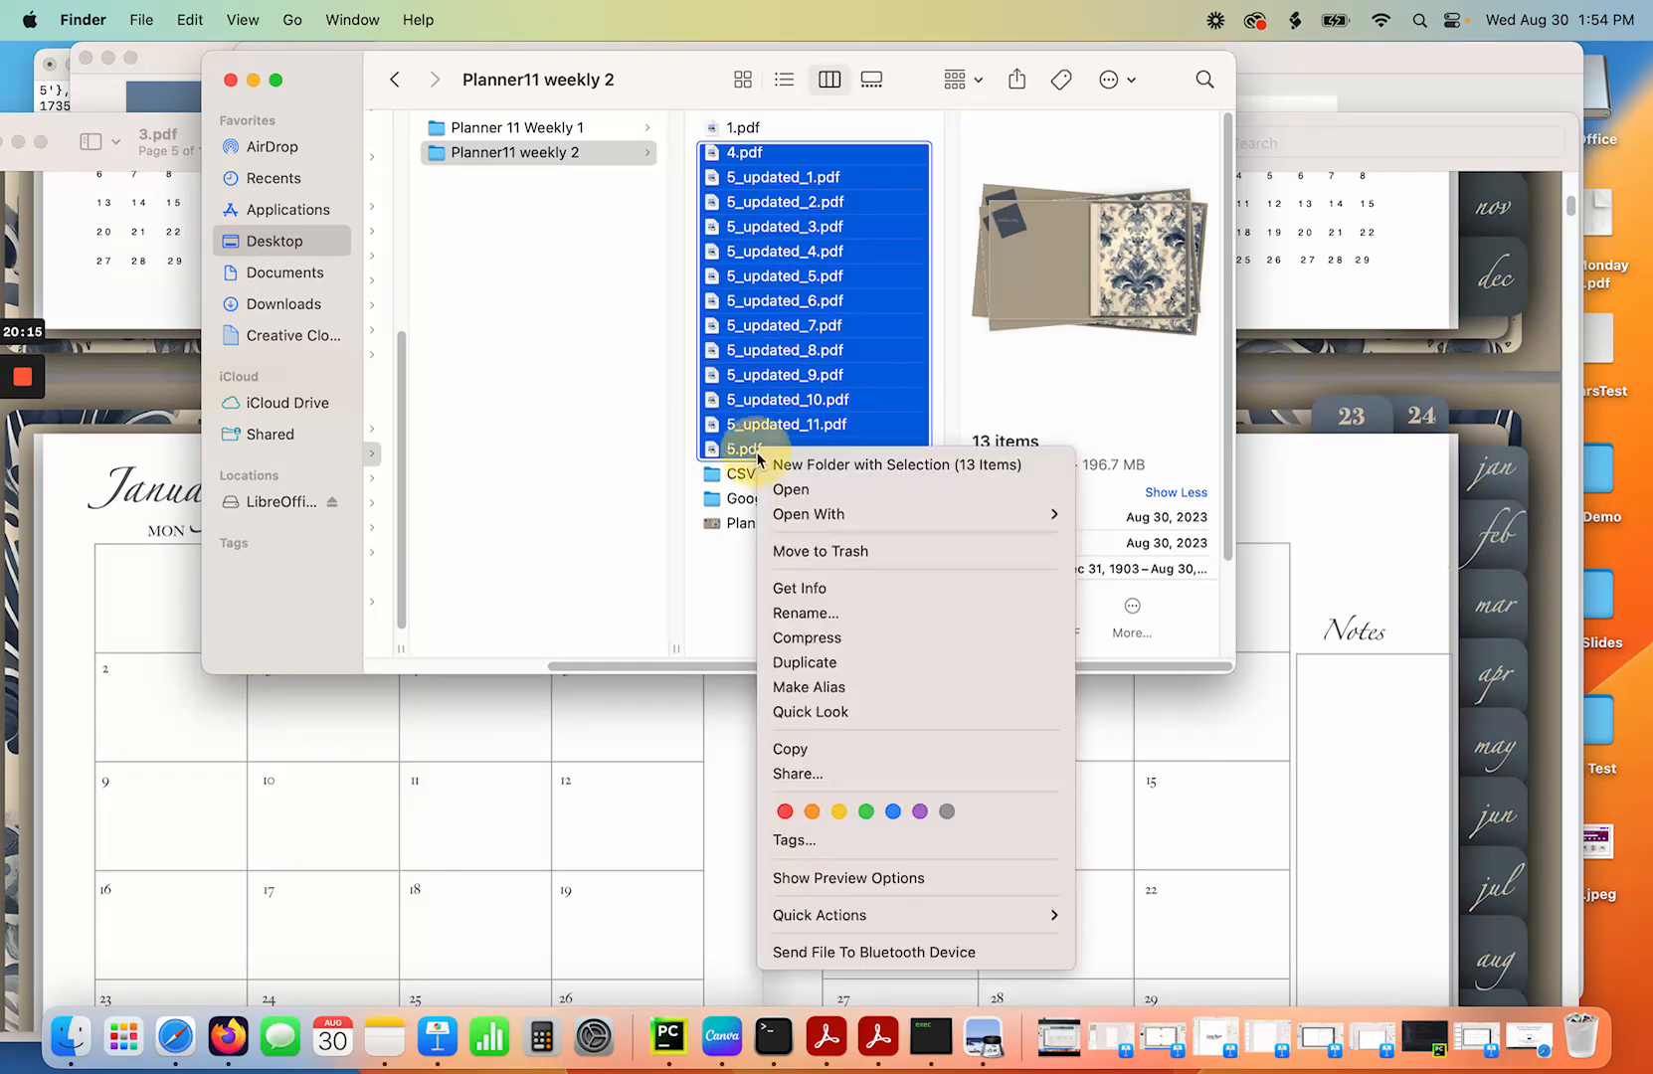
{"action": "left_click", "coordinate": [833, 550]}
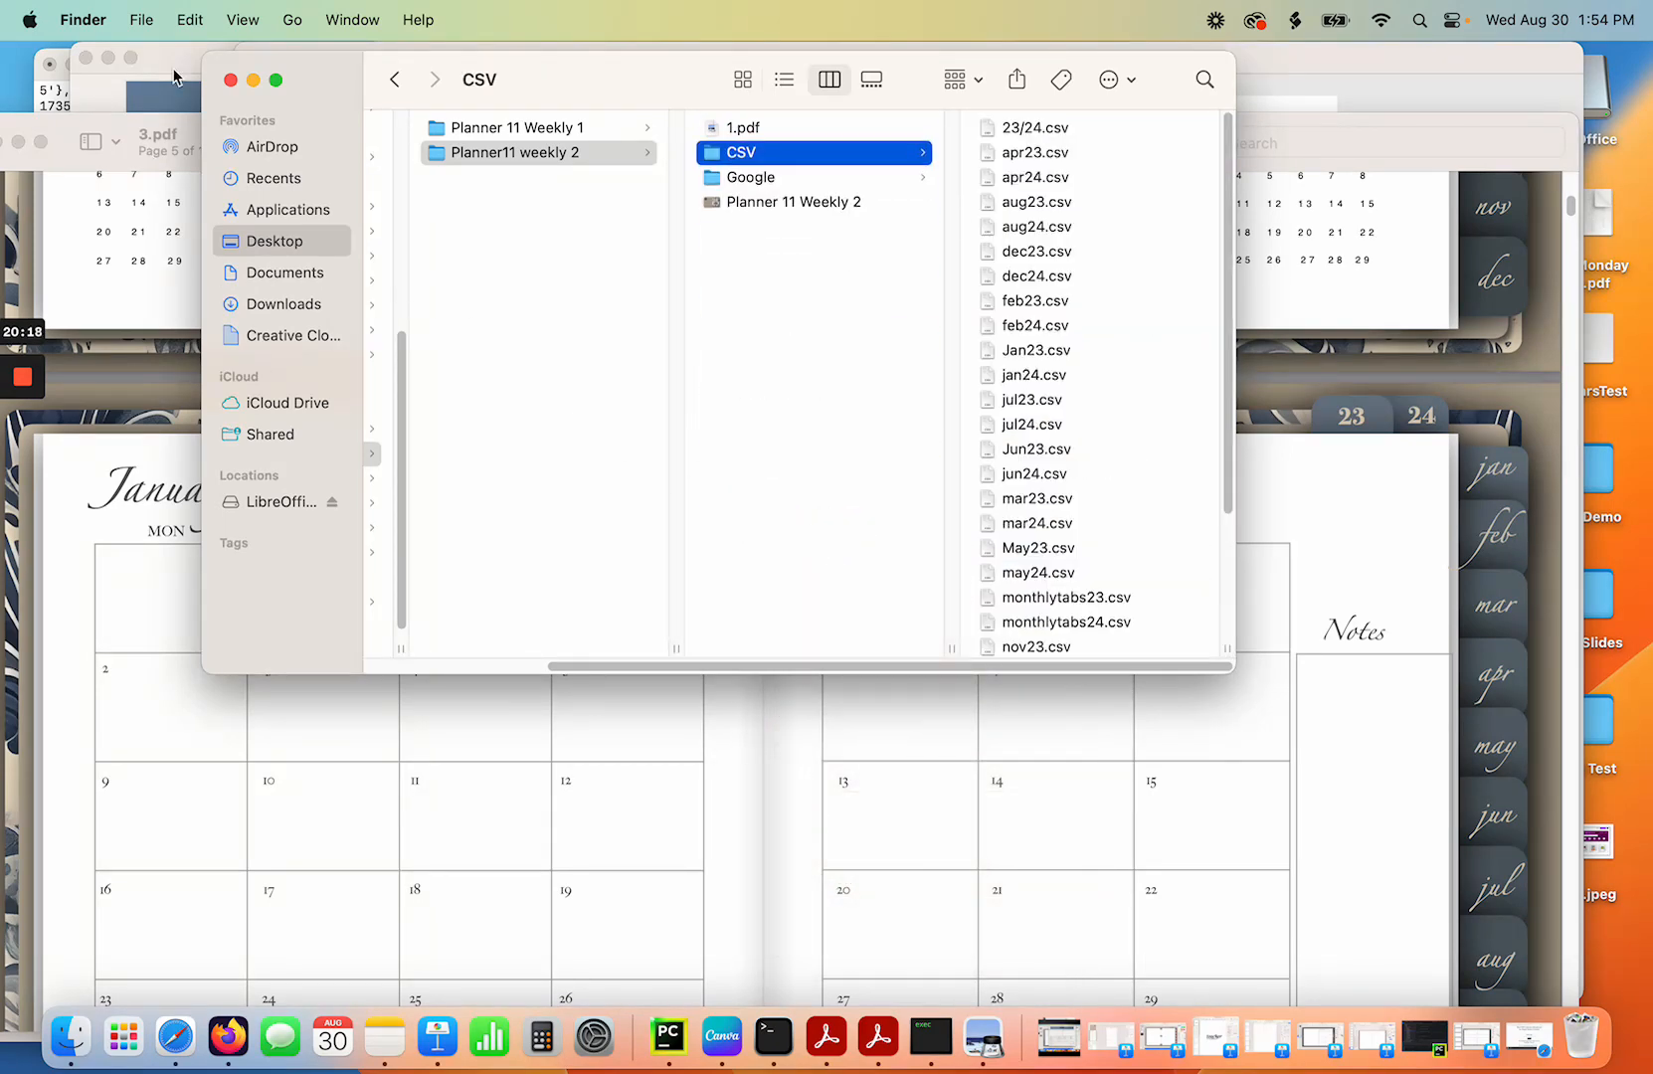
Switch to PDFLinkr, clear all batch entries and add 1.pdf from the Planner11 weekly 2 folder.
{"action": "left_click", "coordinate": [175, 77]}
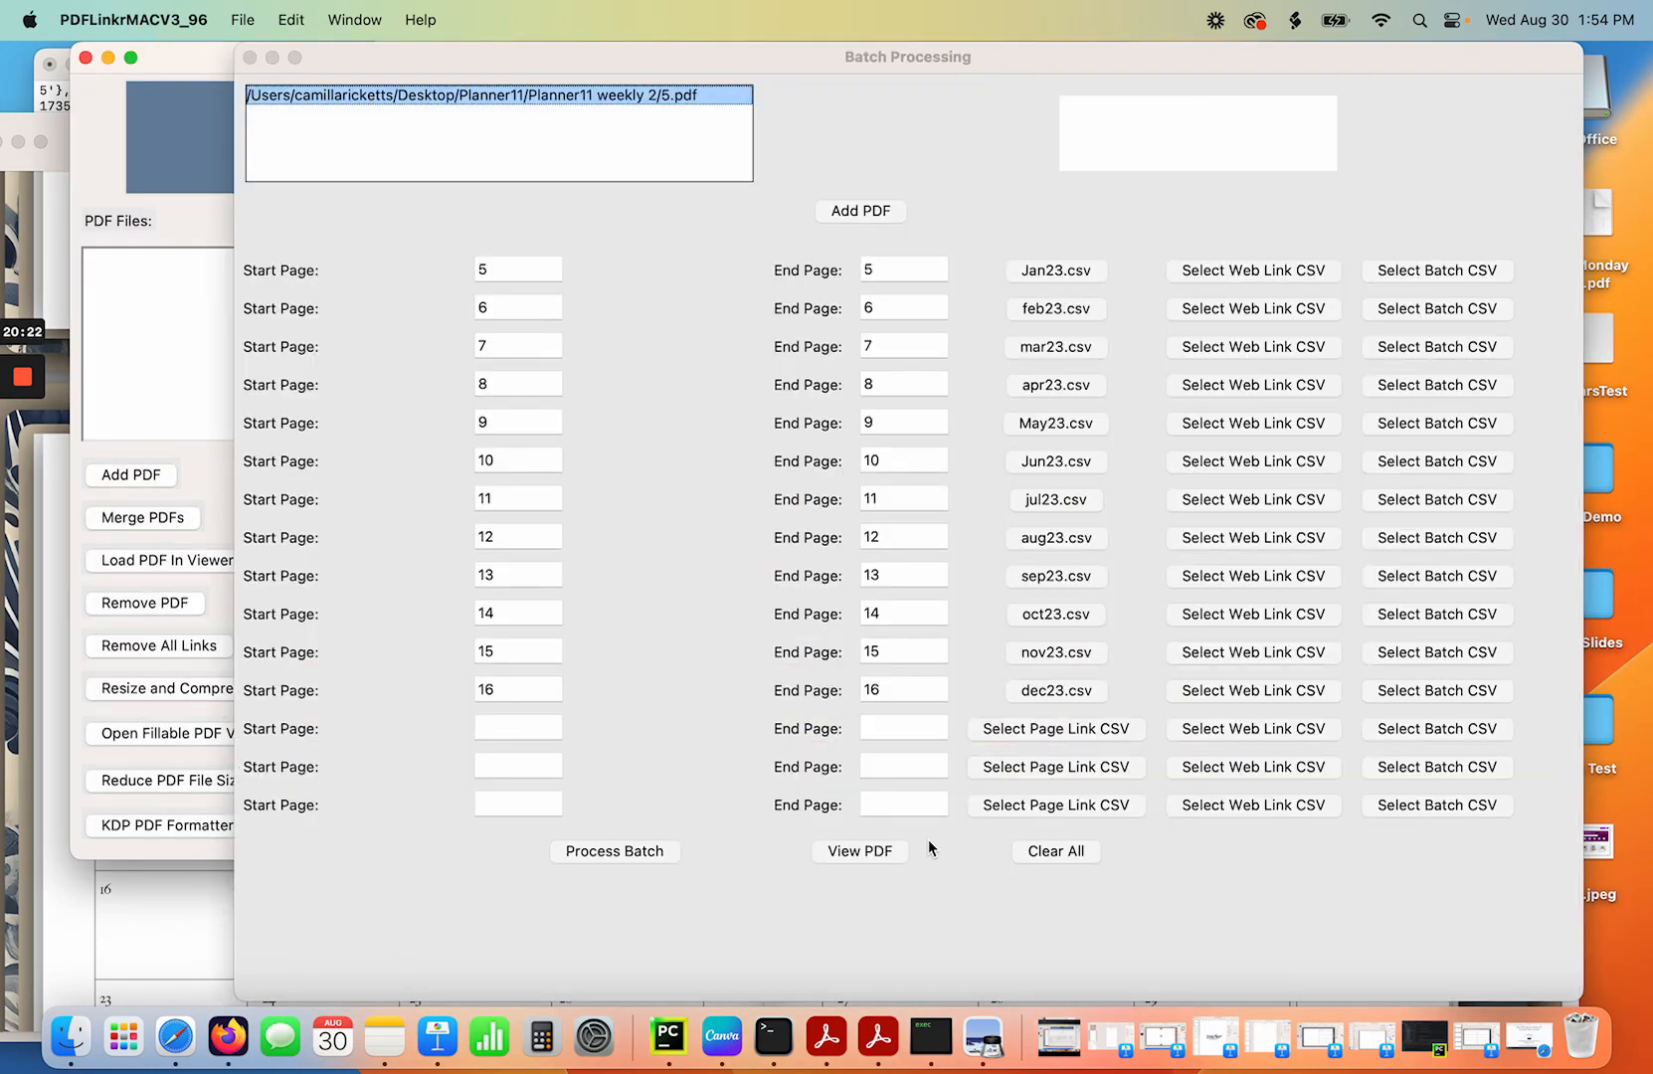
{"action": "left_click", "coordinate": [1079, 855]}
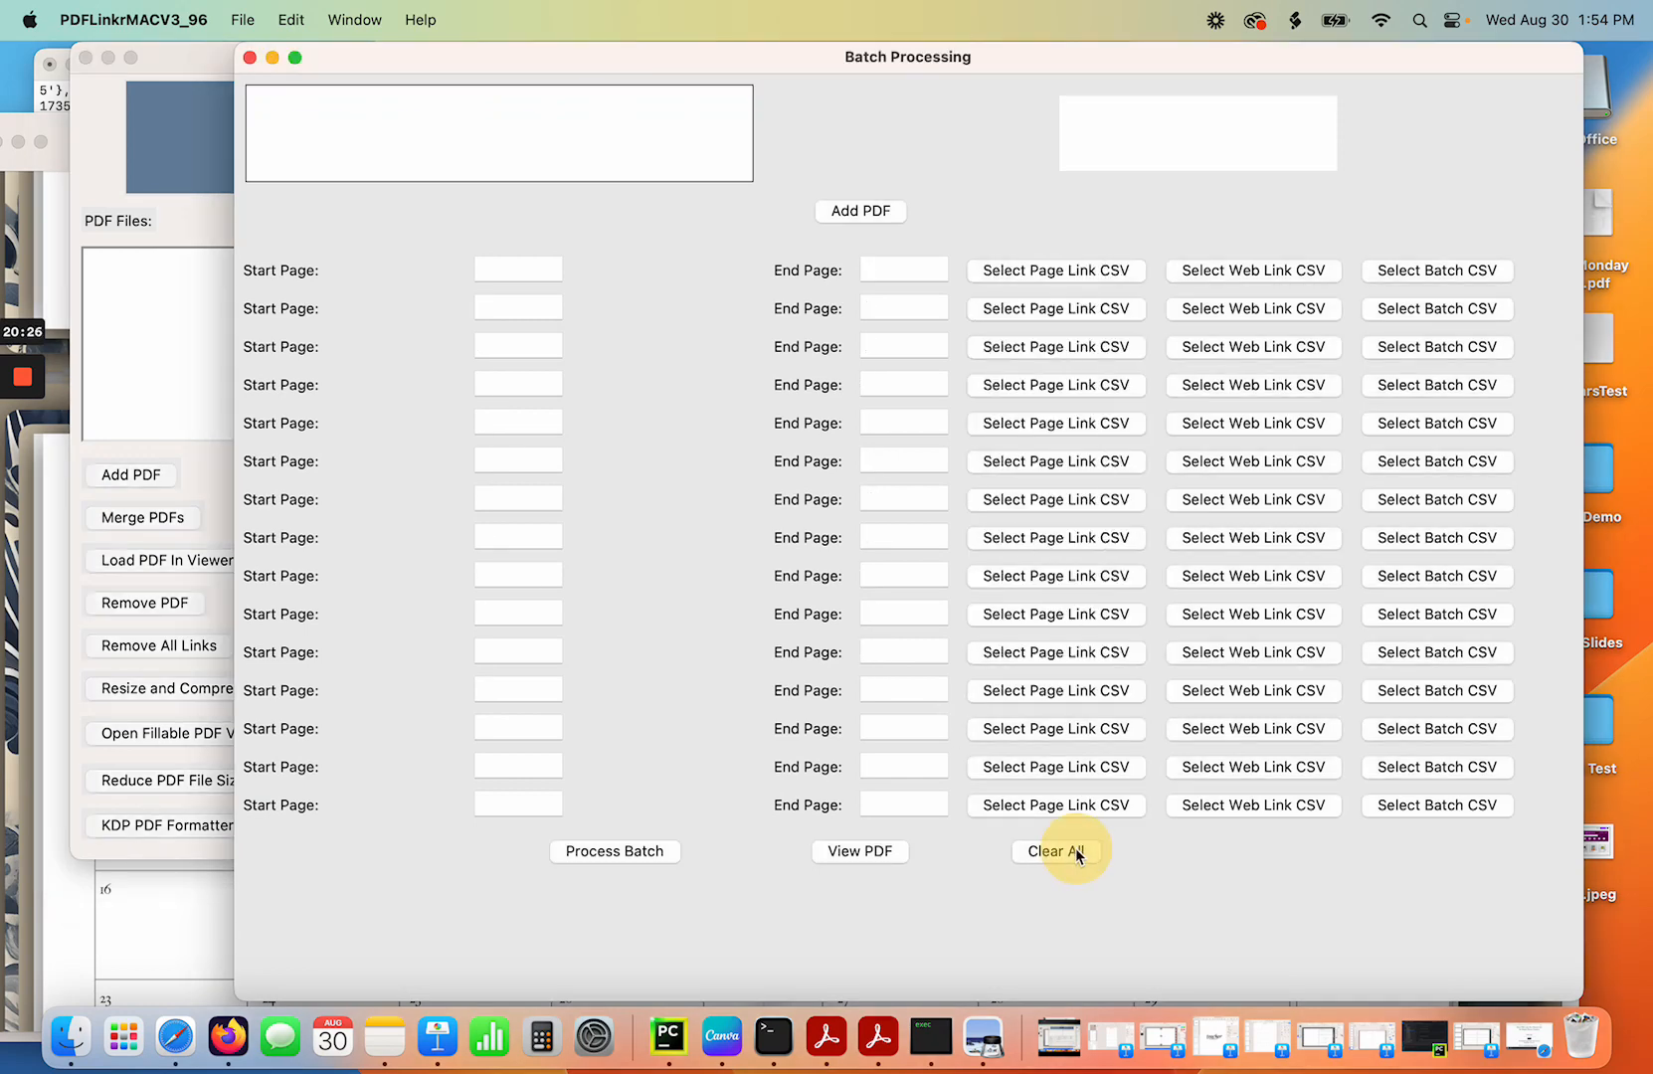
{"action": "left_click", "coordinate": [879, 217]}
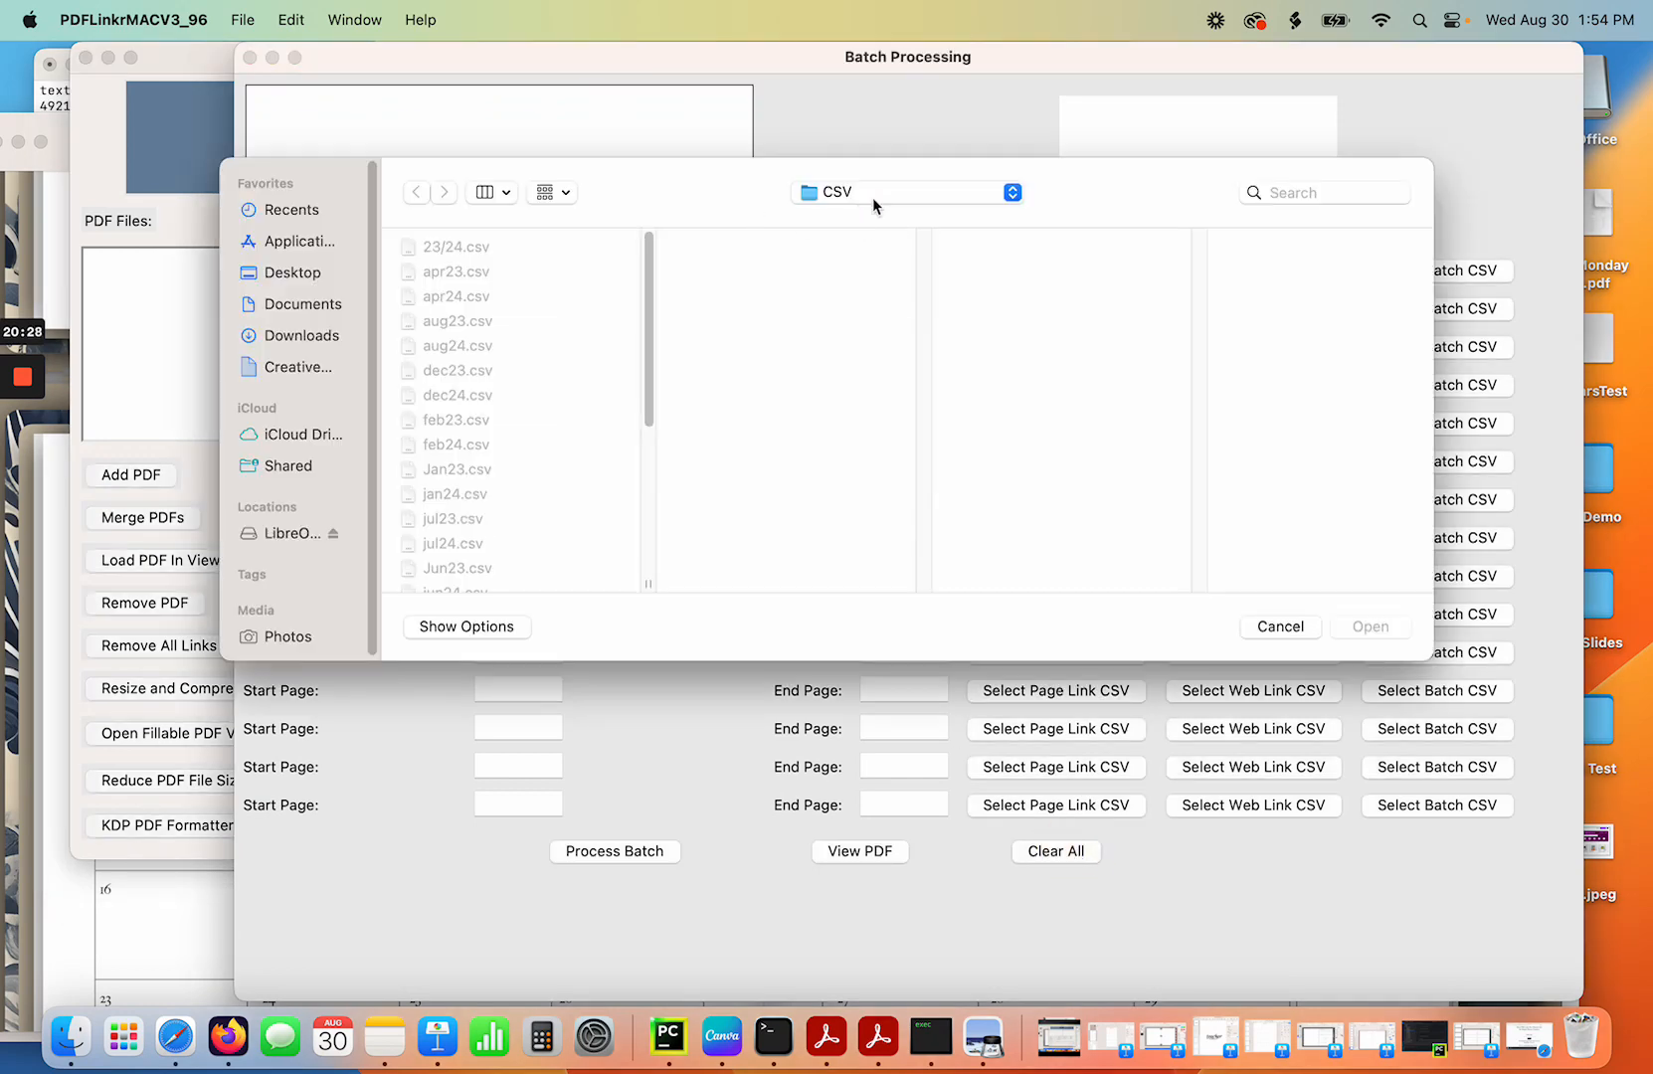
{"action": "left_click", "coordinate": [873, 199]}
{"action": "left_click", "coordinate": [890, 220]}
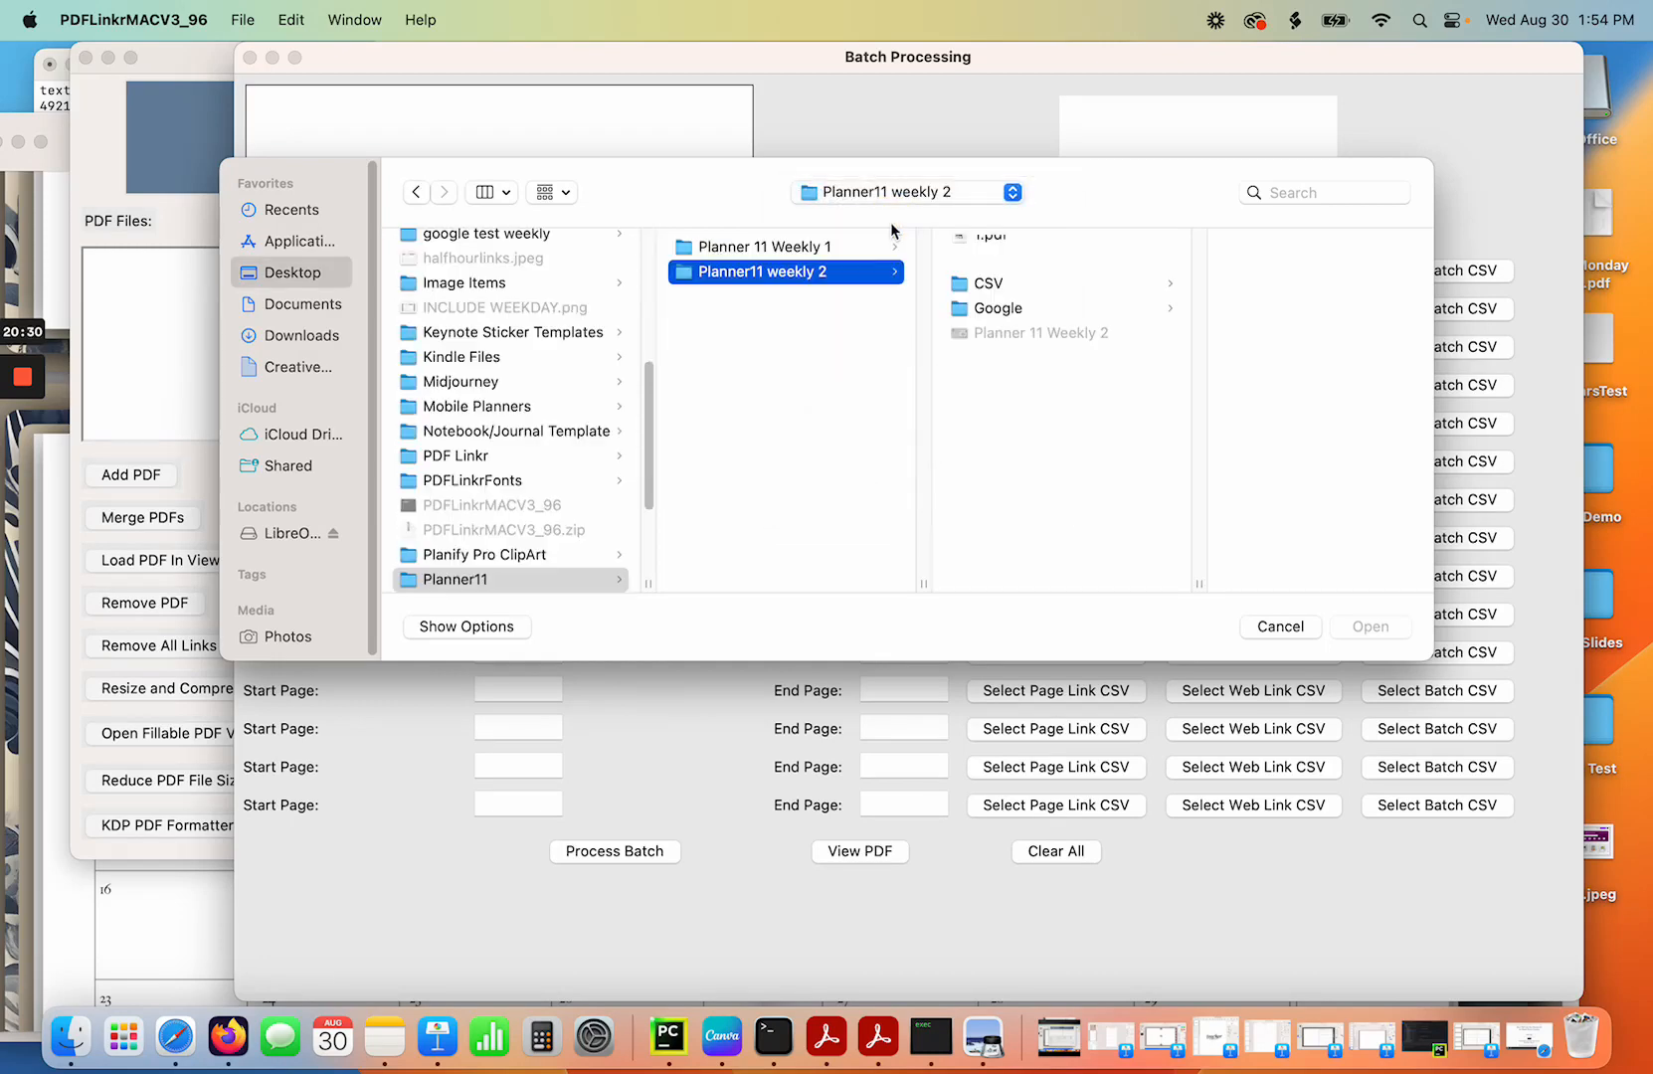
{"action": "double_click", "coordinate": [994, 249]}
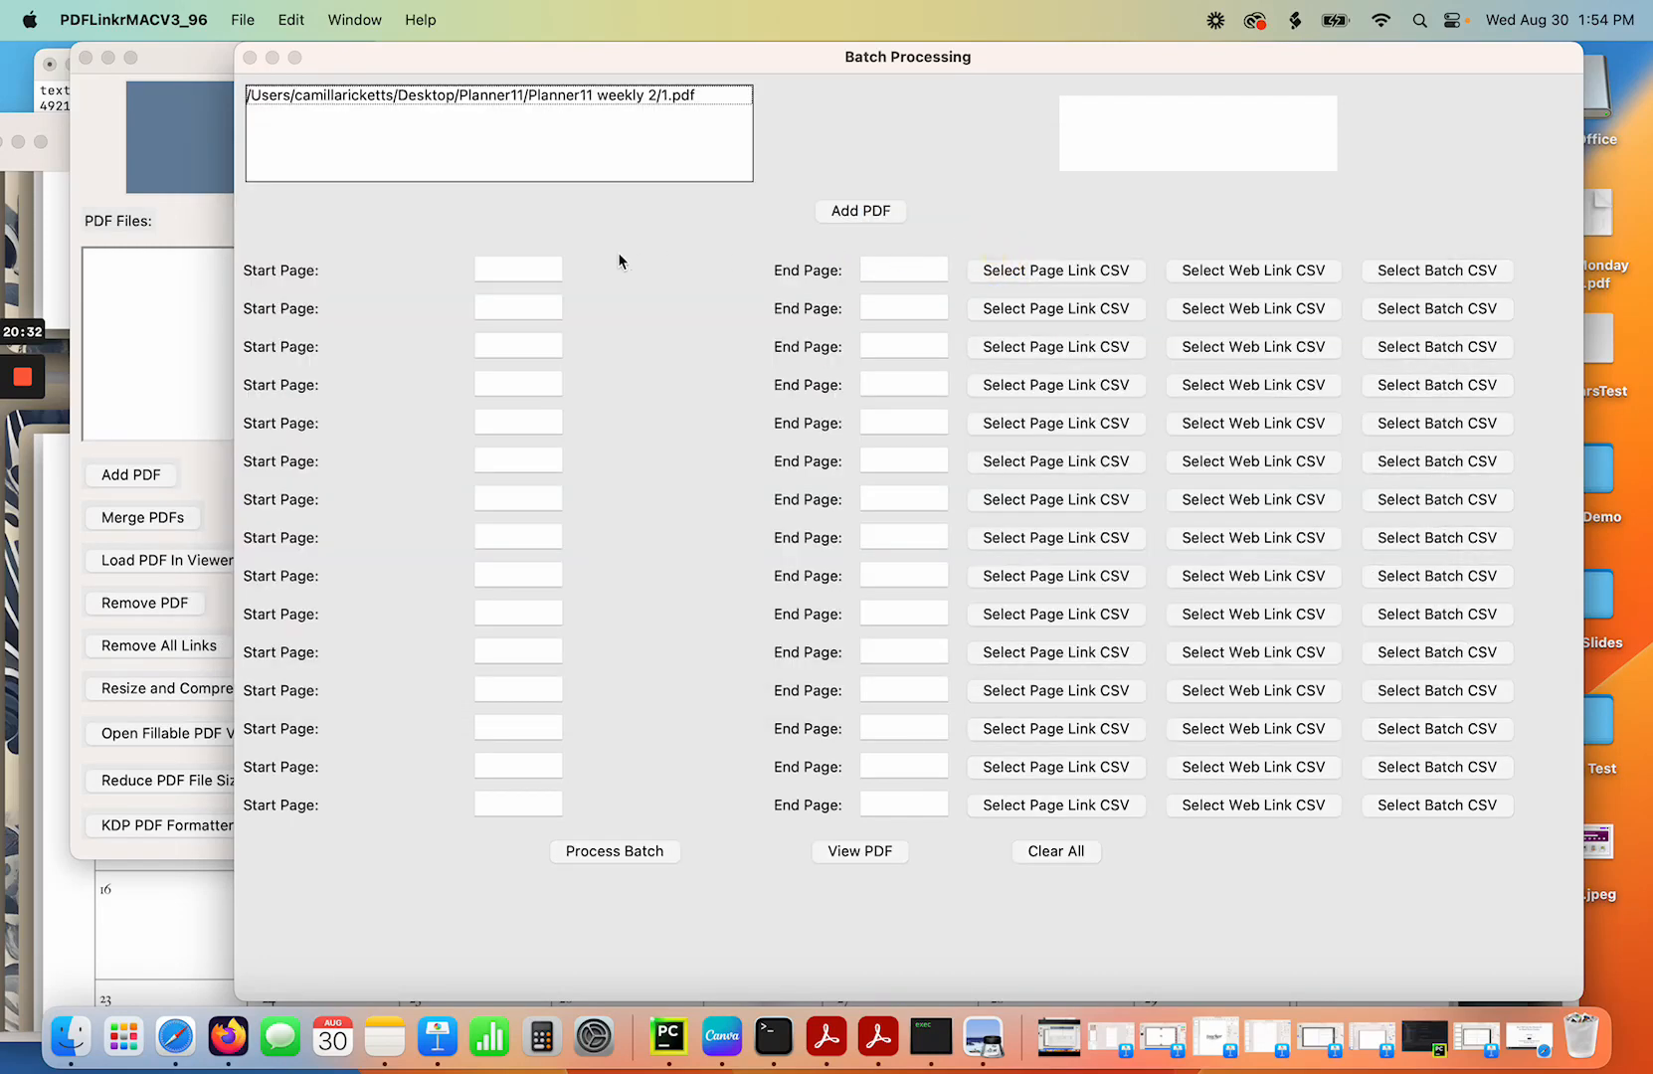
Set the first three batch rows to single-page ranges for pages 17, 18 and 19.
{"action": "left_click", "coordinate": [517, 269]}
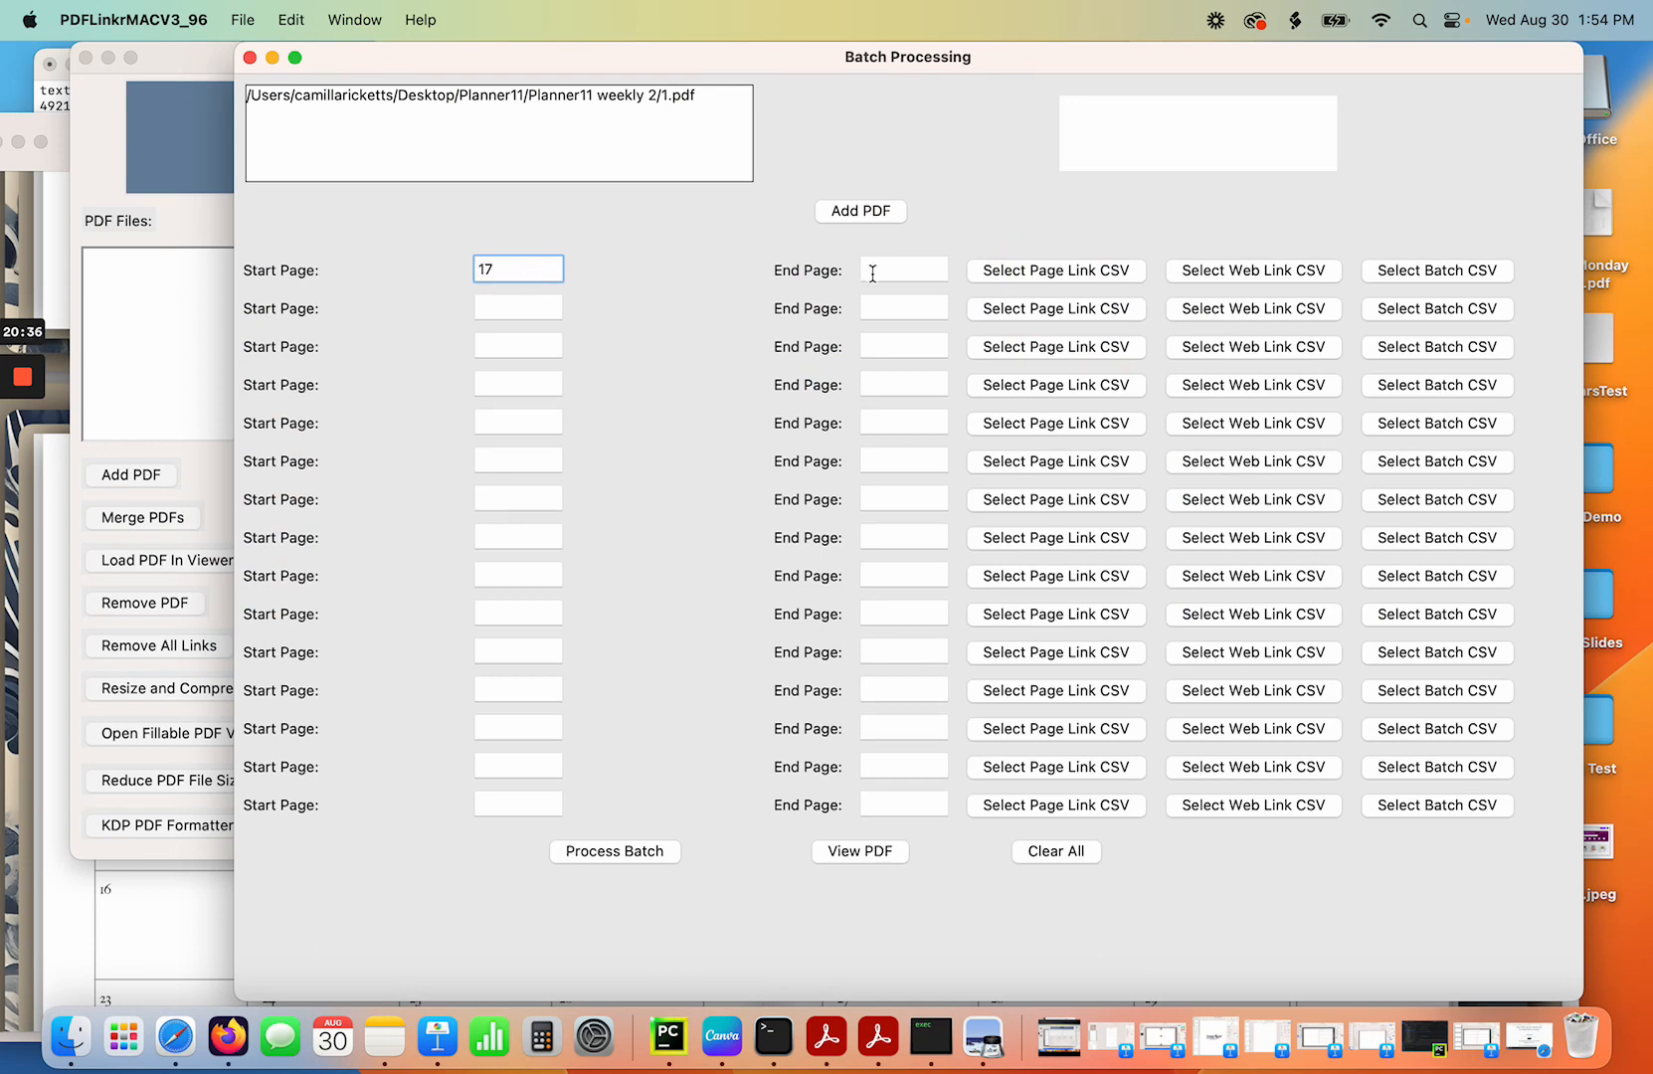
{"action": "left_click", "coordinate": [873, 269]}
{"action": "type", "text": "17"}
{"action": "left_click", "coordinate": [494, 305]}
{"action": "type", "text": "1"}
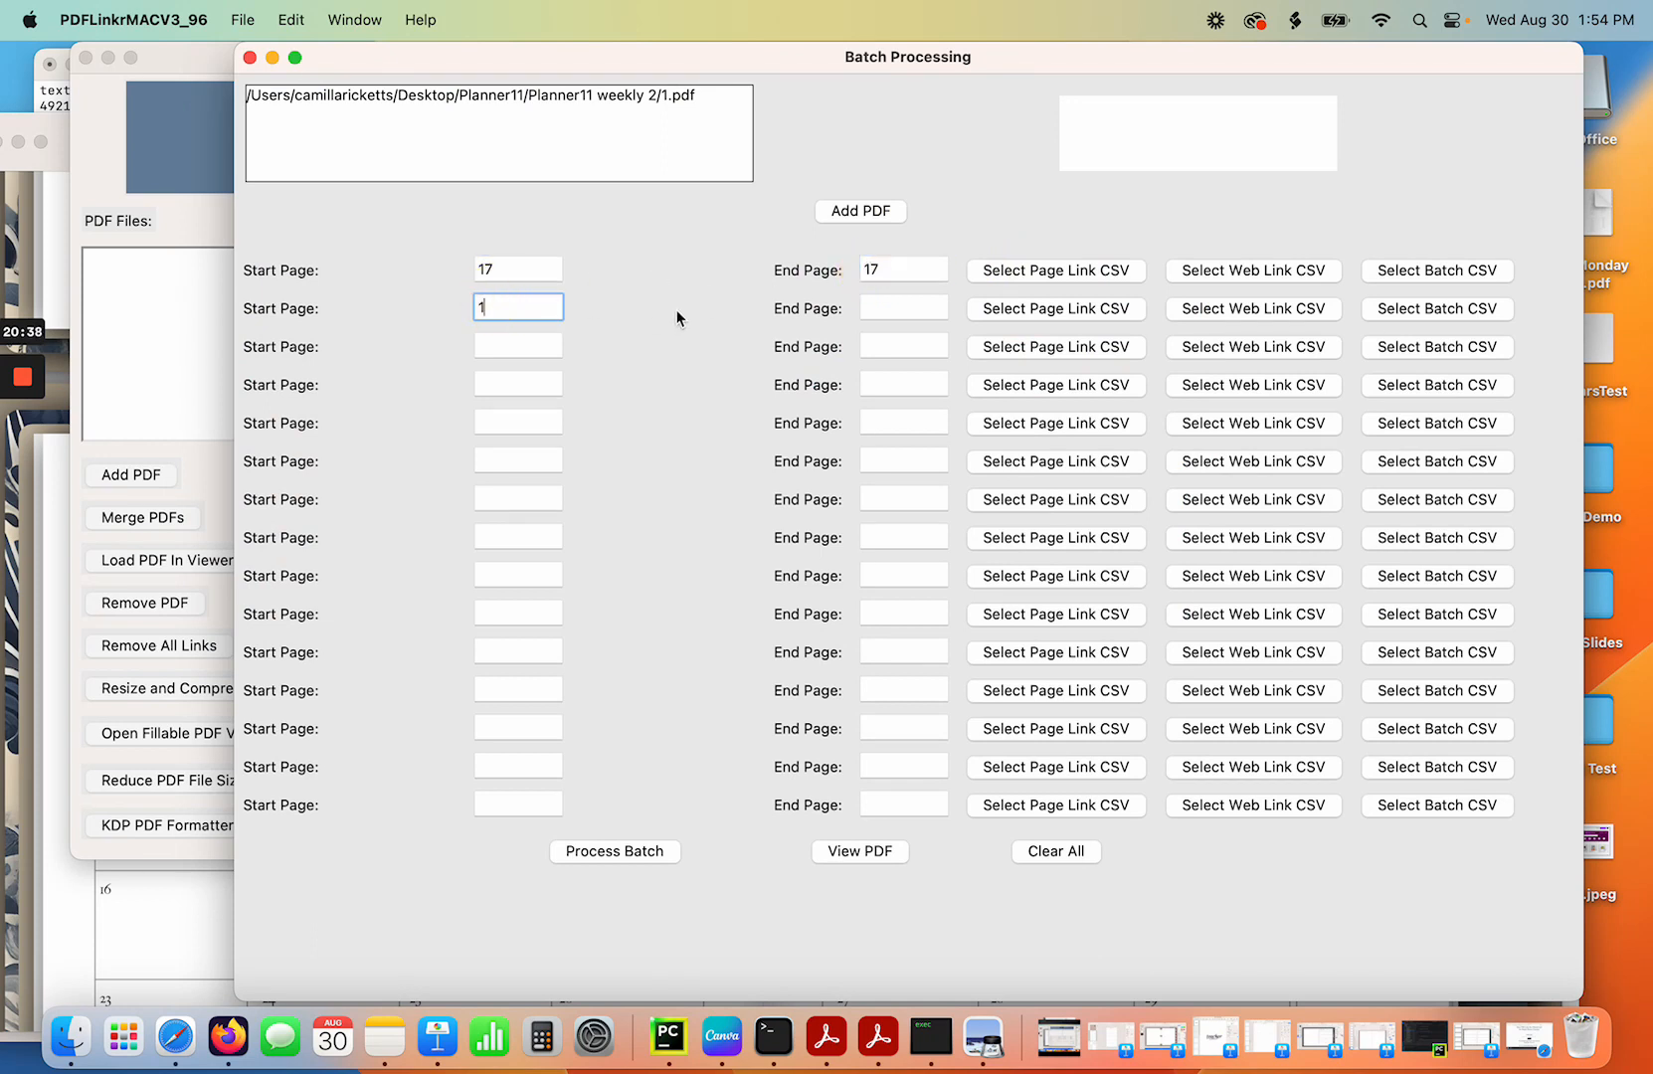
{"action": "type", "text": "8"}
{"action": "left_click", "coordinate": [889, 307]}
{"action": "type", "text": "1"}
{"action": "left_click", "coordinate": [497, 345]}
{"action": "type", "text": "1"}
{"action": "left_click", "coordinate": [900, 340]}
{"action": "type", "text": "19"}
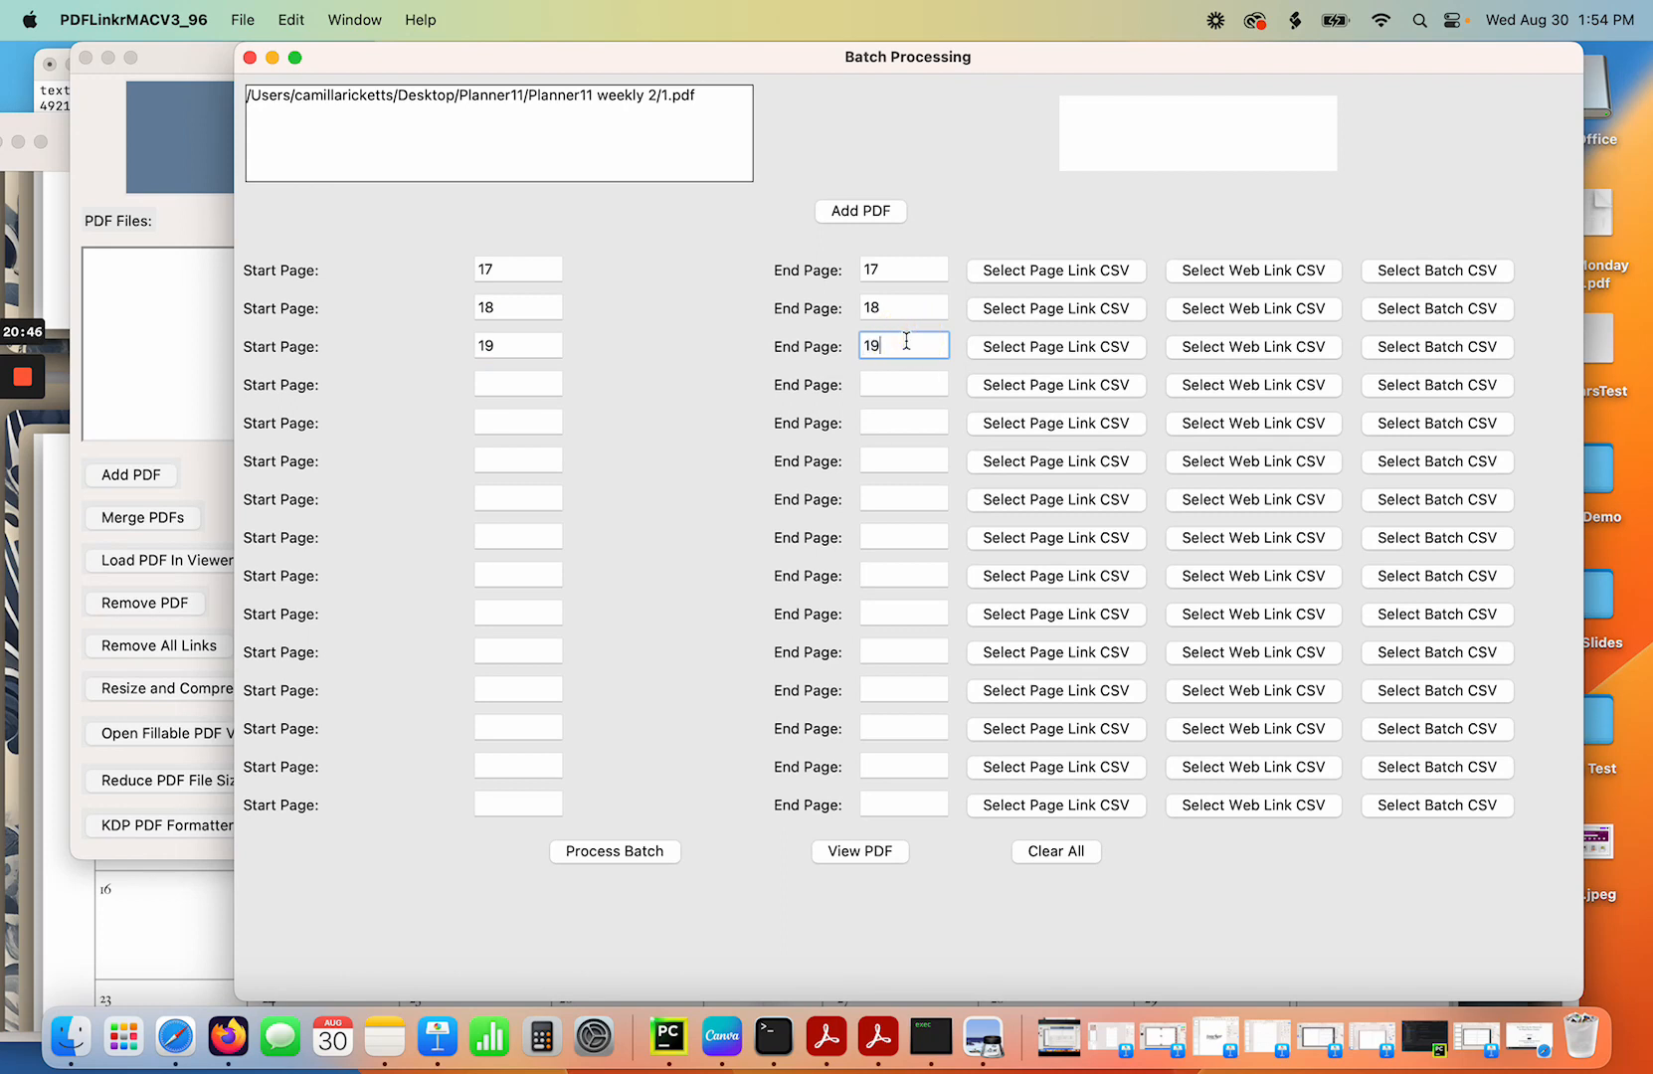
Set the fourth to sixth batch rows to single-page ranges for pages 20, 21 and 22.
{"action": "left_click", "coordinate": [494, 384]}
{"action": "type", "text": "2"}
{"action": "left_click", "coordinate": [895, 377]}
{"action": "type", "text": "2"}
{"action": "left_click", "coordinate": [498, 421]}
{"action": "type", "text": "21"}
{"action": "left_click", "coordinate": [883, 422]}
{"action": "type", "text": "21"}
{"action": "left_click", "coordinate": [552, 458]}
{"action": "type", "text": "22"}
{"action": "left_click", "coordinate": [907, 458]}
{"action": "type", "text": "22"}
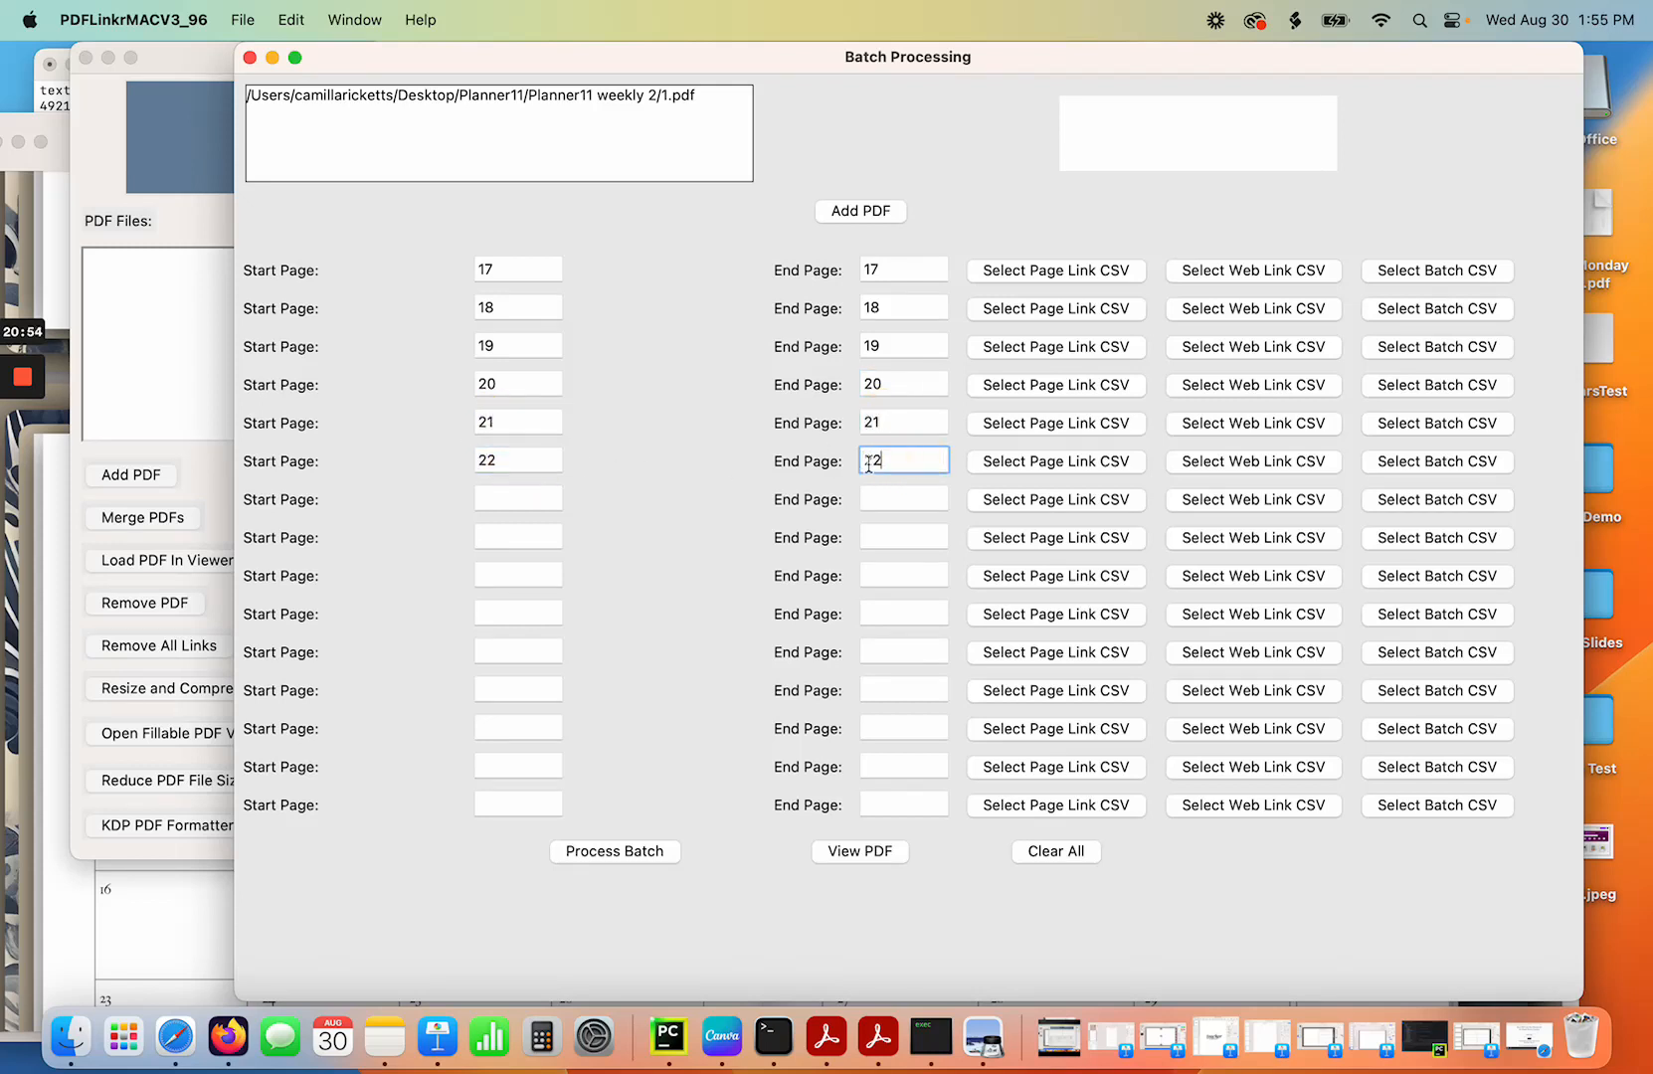
Set the seventh to ninth batch rows to single-page ranges for pages 23, 24 and 25.
{"action": "left_click", "coordinate": [523, 497]}
{"action": "type", "text": "23"}
{"action": "left_click", "coordinate": [882, 496]}
{"action": "type", "text": "23"}
{"action": "left_click", "coordinate": [540, 529]}
{"action": "type", "text": "24"}
{"action": "left_click", "coordinate": [883, 535]}
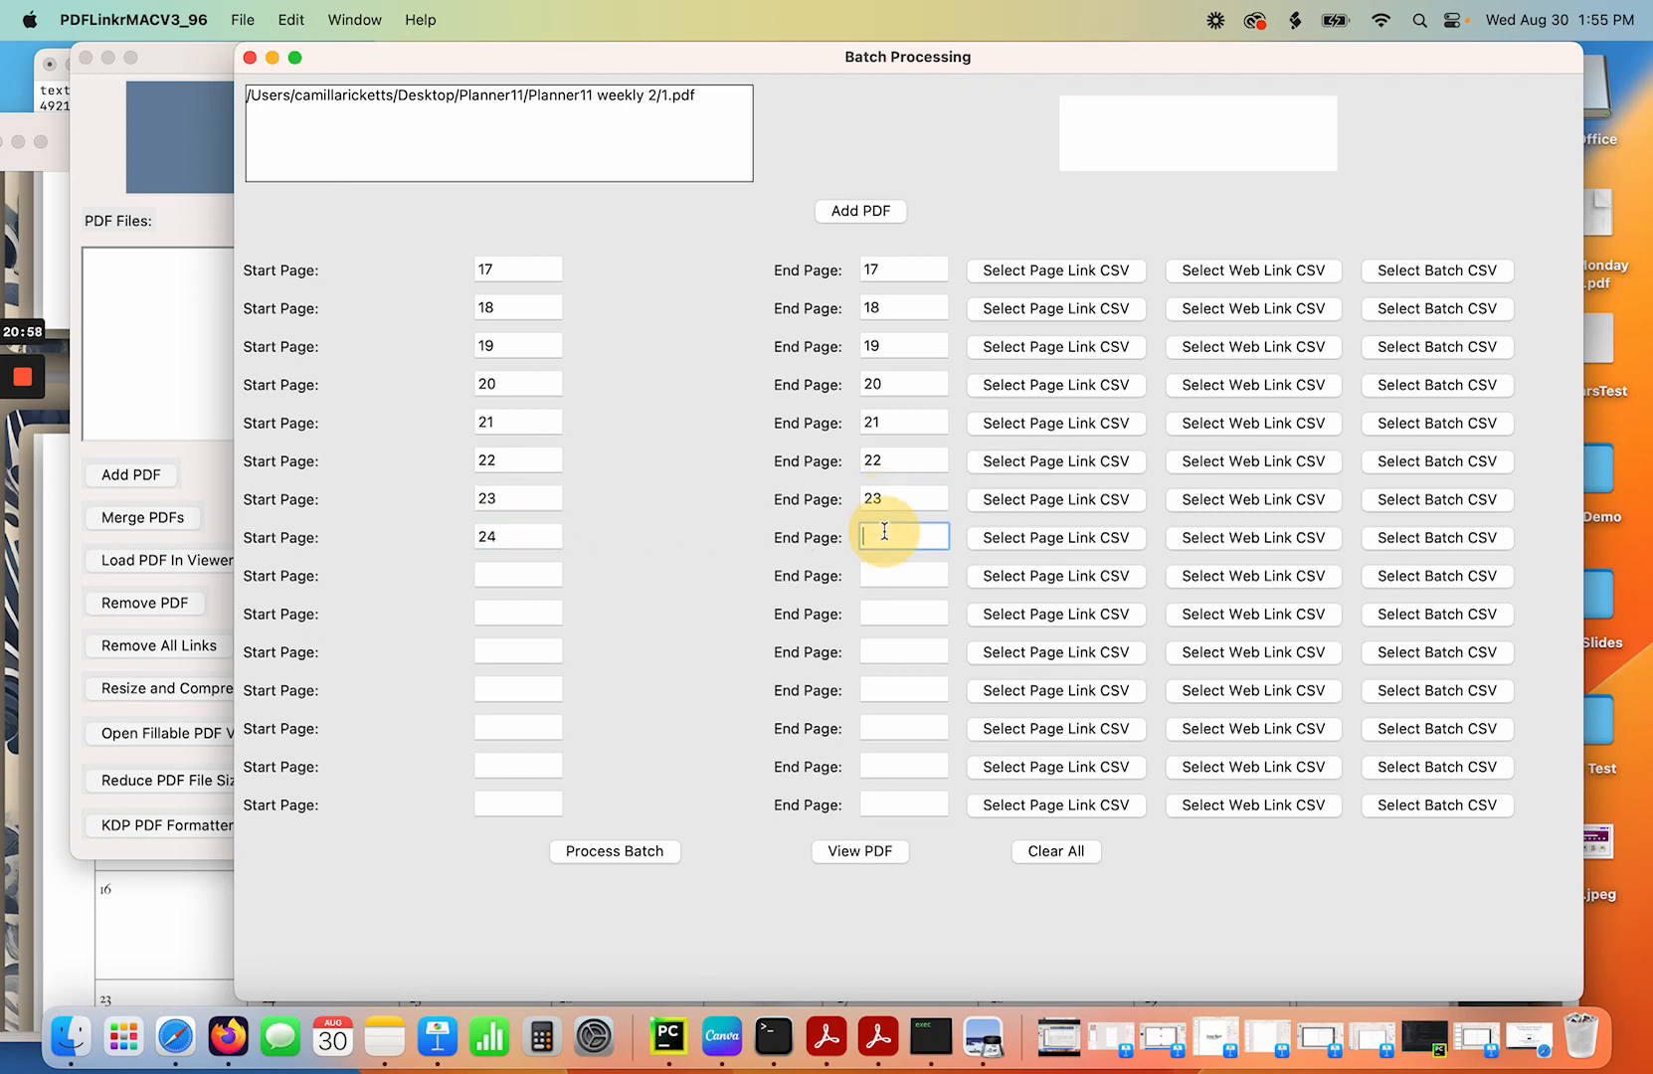
{"action": "type", "text": "24"}
{"action": "left_click", "coordinate": [507, 575]}
{"action": "type", "text": "25"}
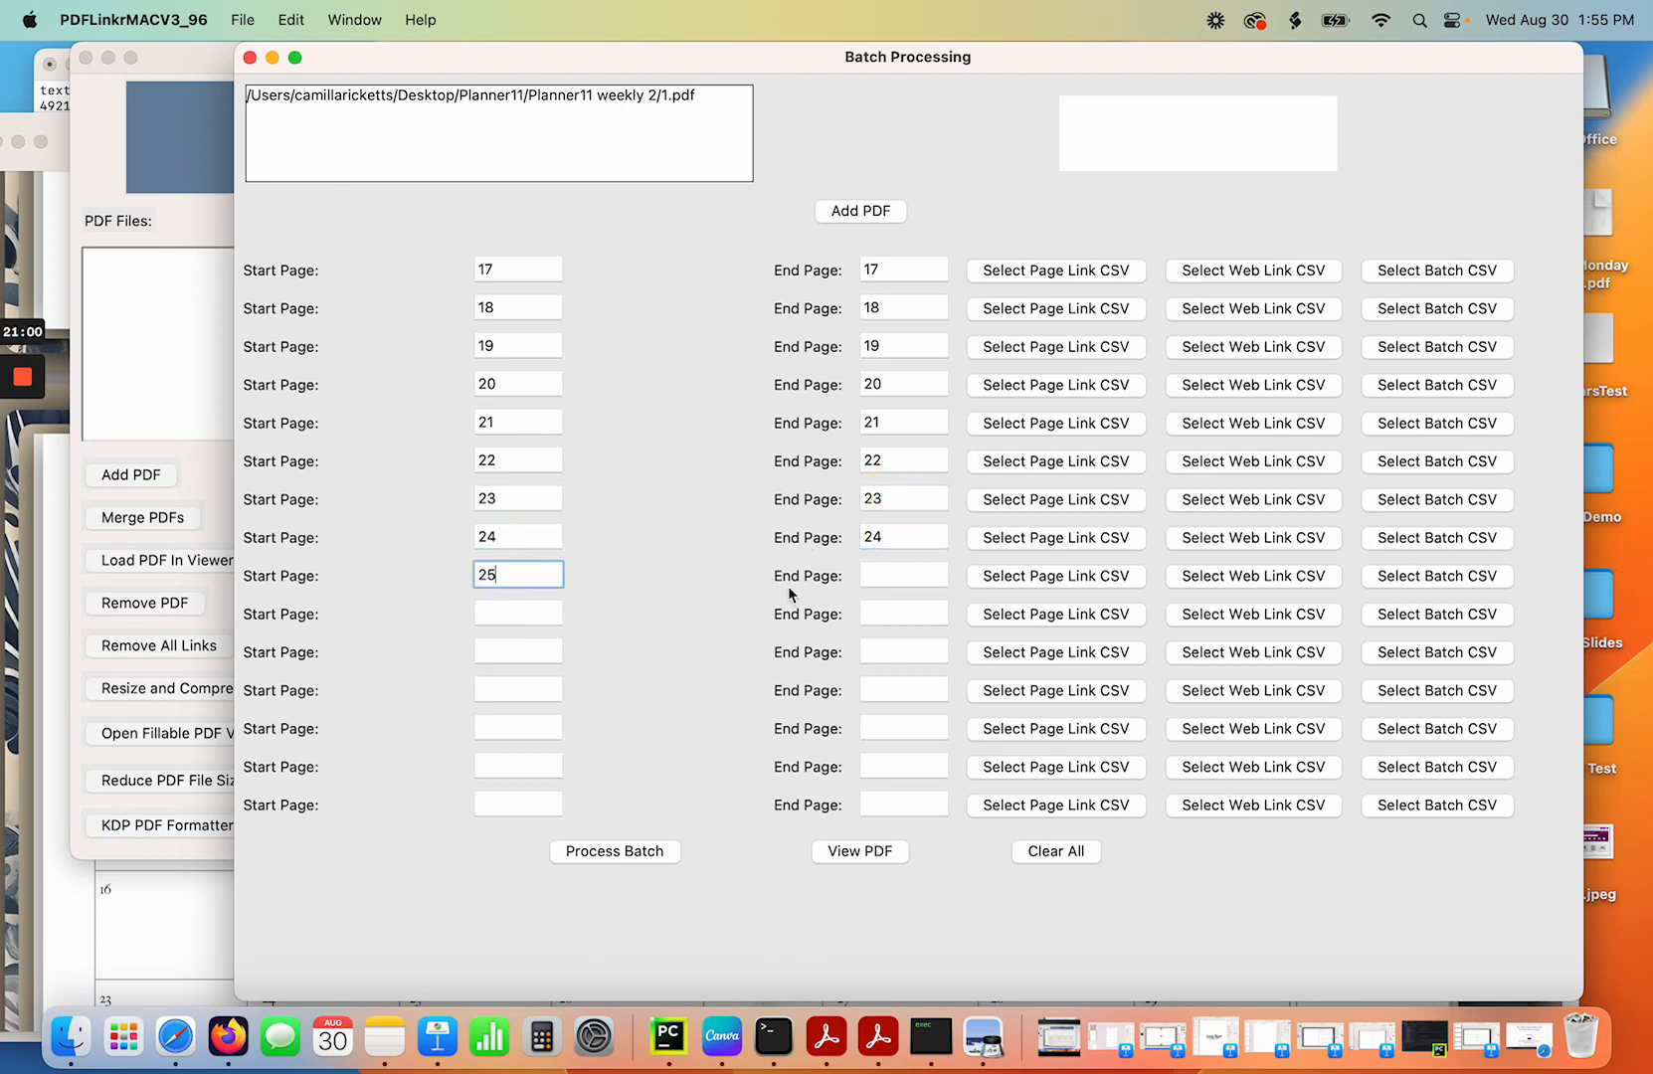
{"action": "left_click", "coordinate": [875, 577]}
{"action": "type", "text": "25"}
Set the tenth to twelfth batch rows to single-page ranges for pages 26, 27 and 28.
{"action": "left_click", "coordinate": [527, 608]}
{"action": "type", "text": "26"}
{"action": "left_click", "coordinate": [914, 614]}
{"action": "type", "text": "26"}
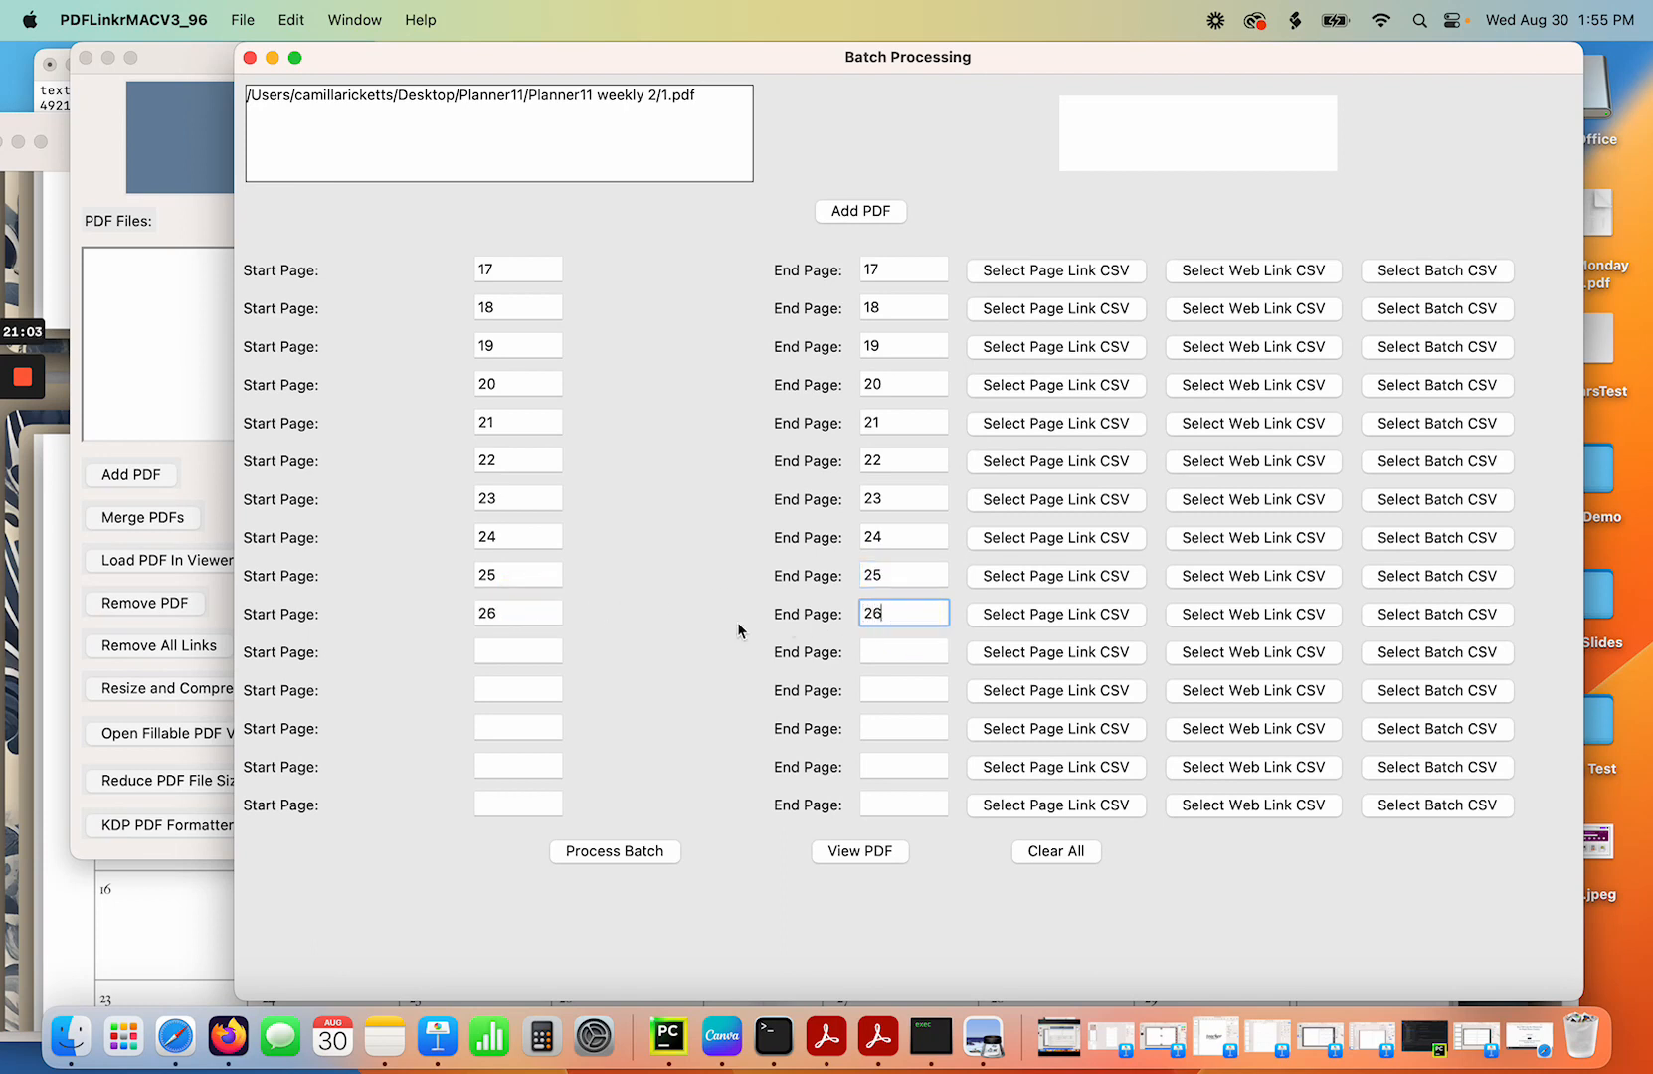
{"action": "left_click", "coordinate": [515, 651]}
{"action": "type", "text": "27"}
{"action": "left_click", "coordinate": [875, 651]}
{"action": "type", "text": "27"}
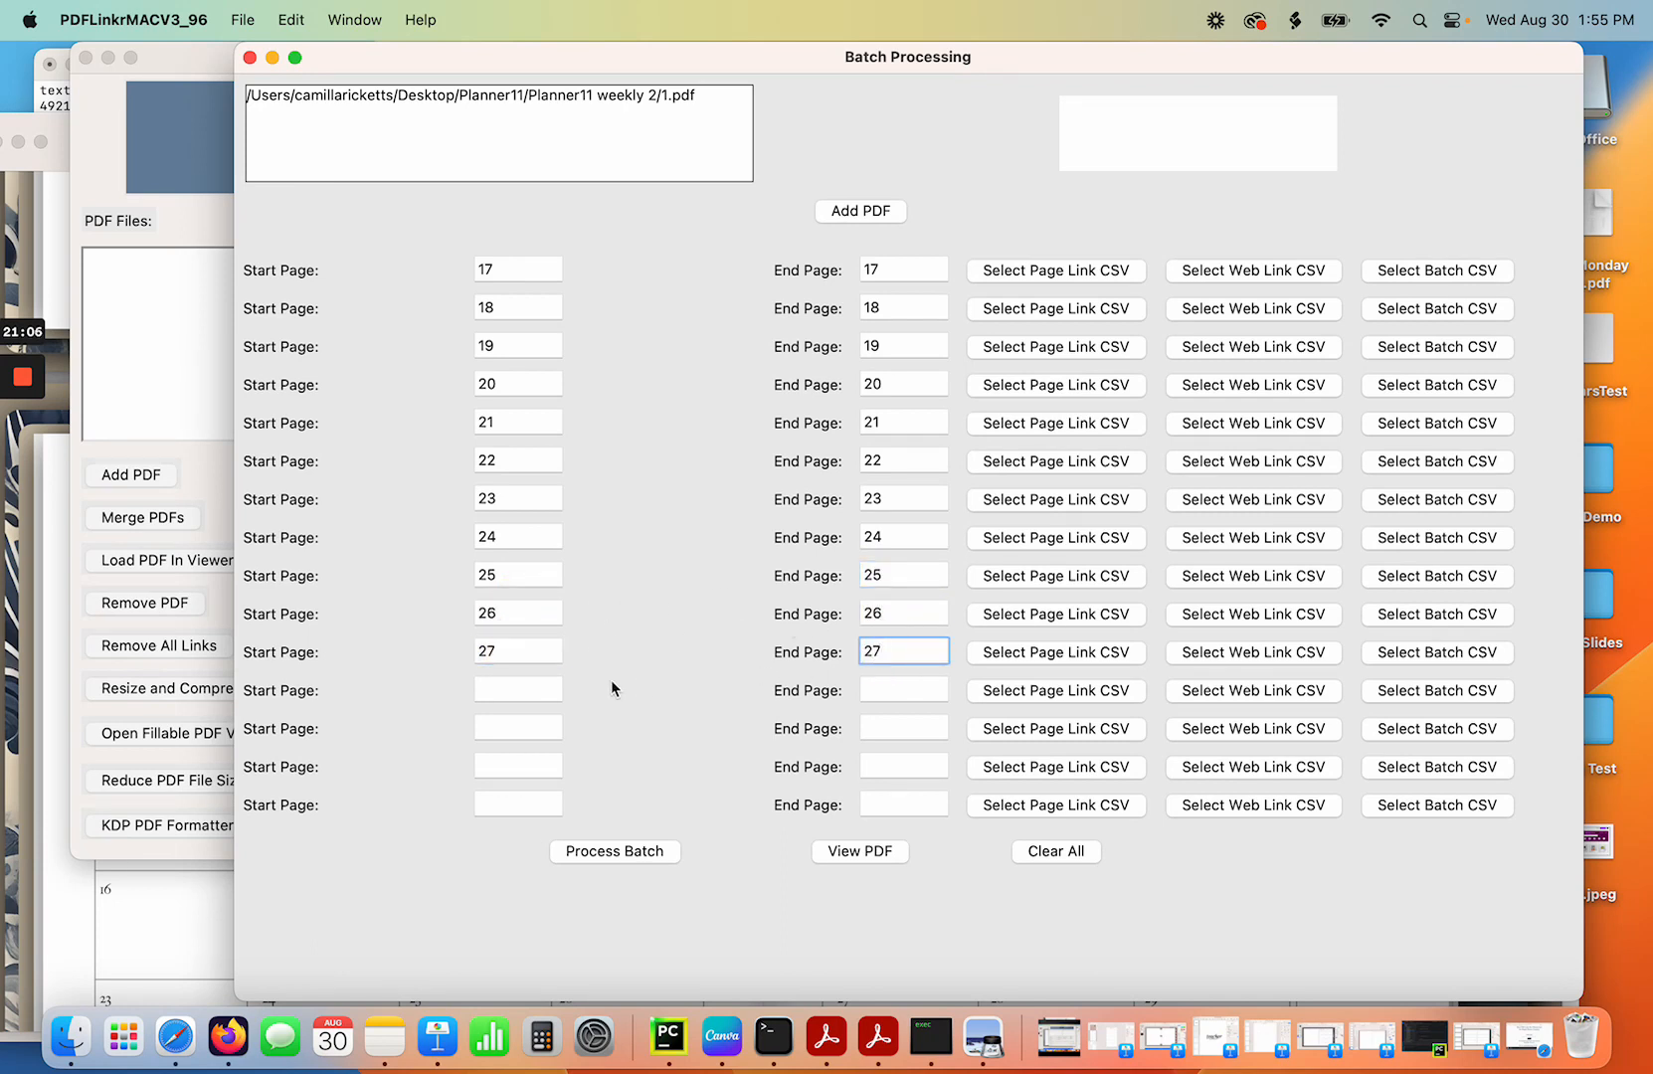
{"action": "left_click", "coordinate": [538, 688]}
{"action": "type", "text": "28"}
{"action": "left_click", "coordinate": [892, 690]}
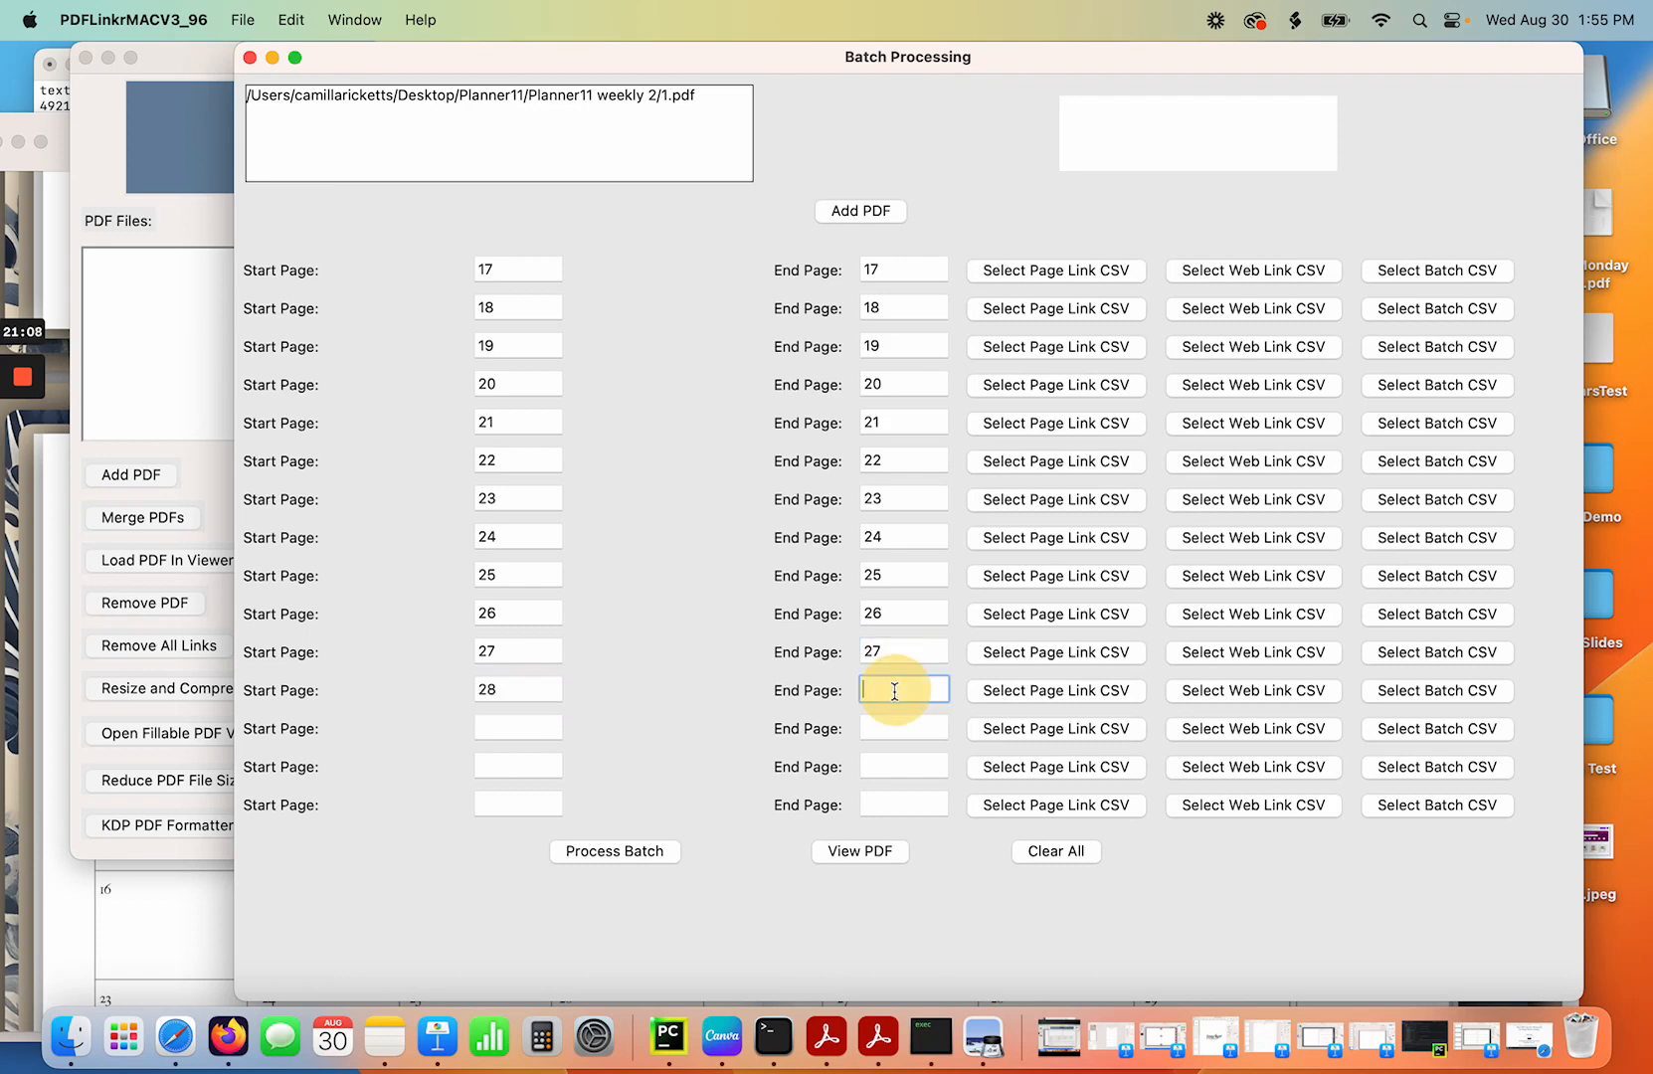
{"action": "type", "text": "28"}
Assign jan24.csv and feb24.csv from the CSV folder as the page link files for pages 17 and 18.
{"action": "left_click", "coordinate": [1039, 273]}
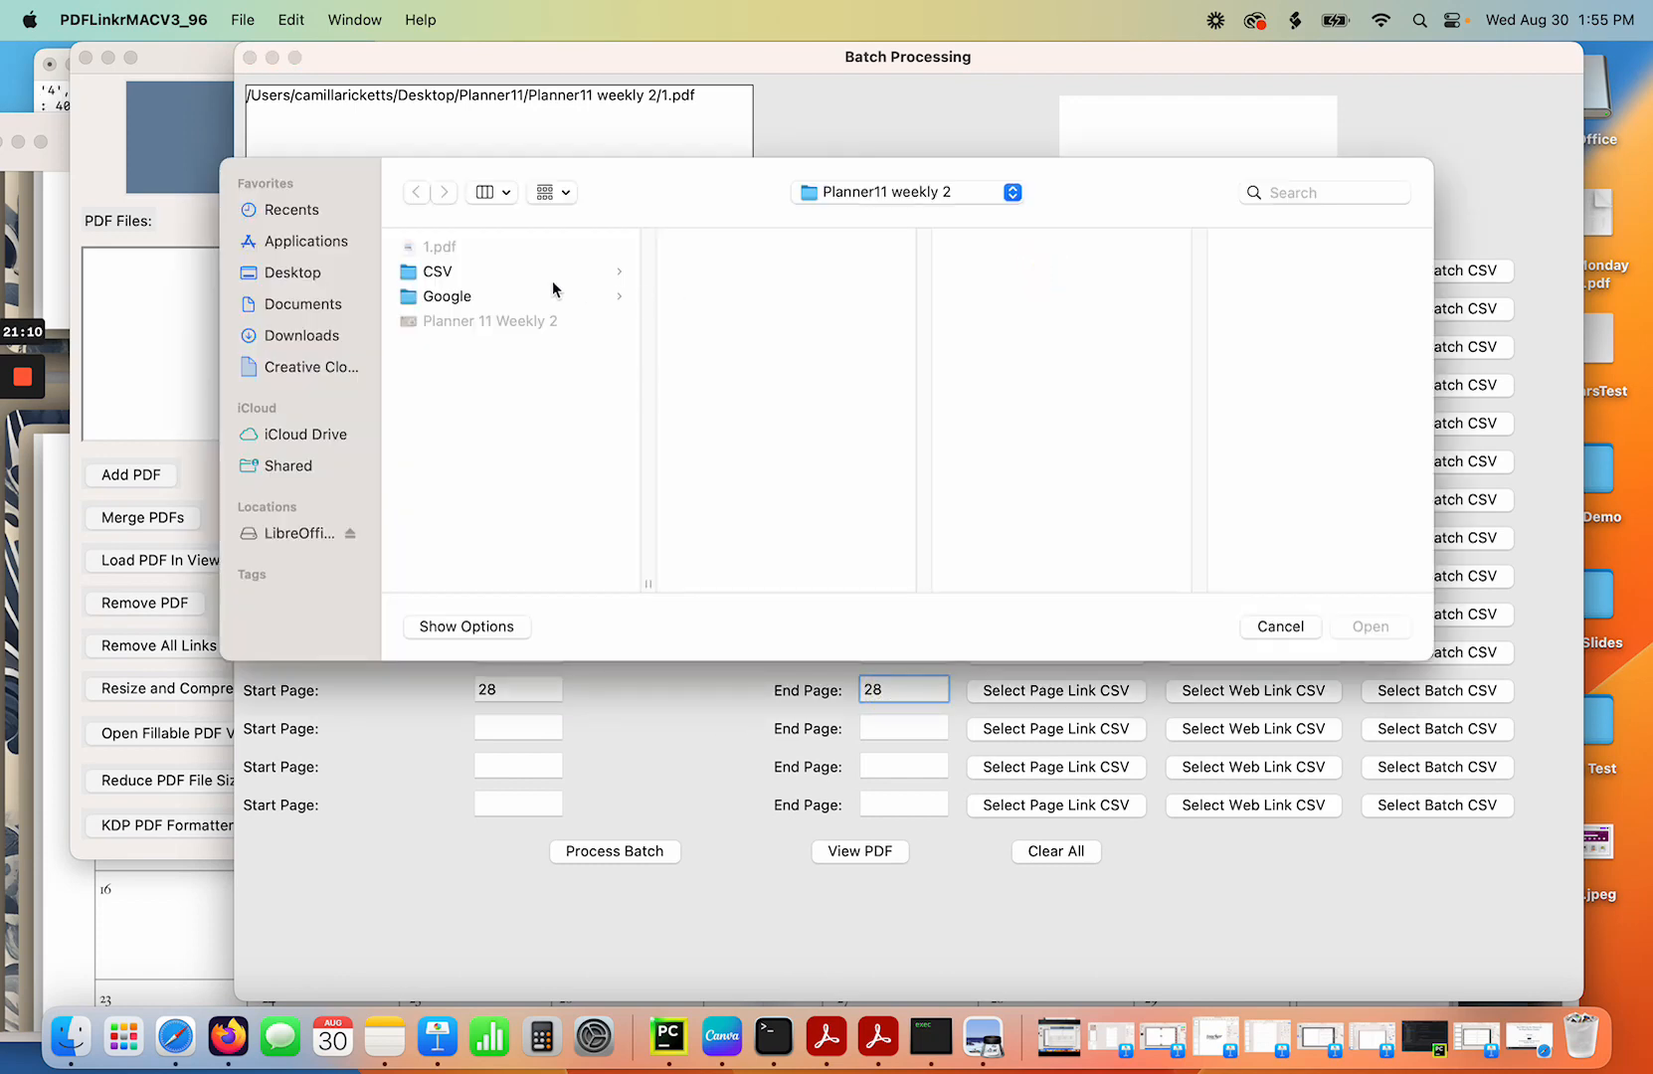
{"action": "left_click", "coordinate": [473, 273]}
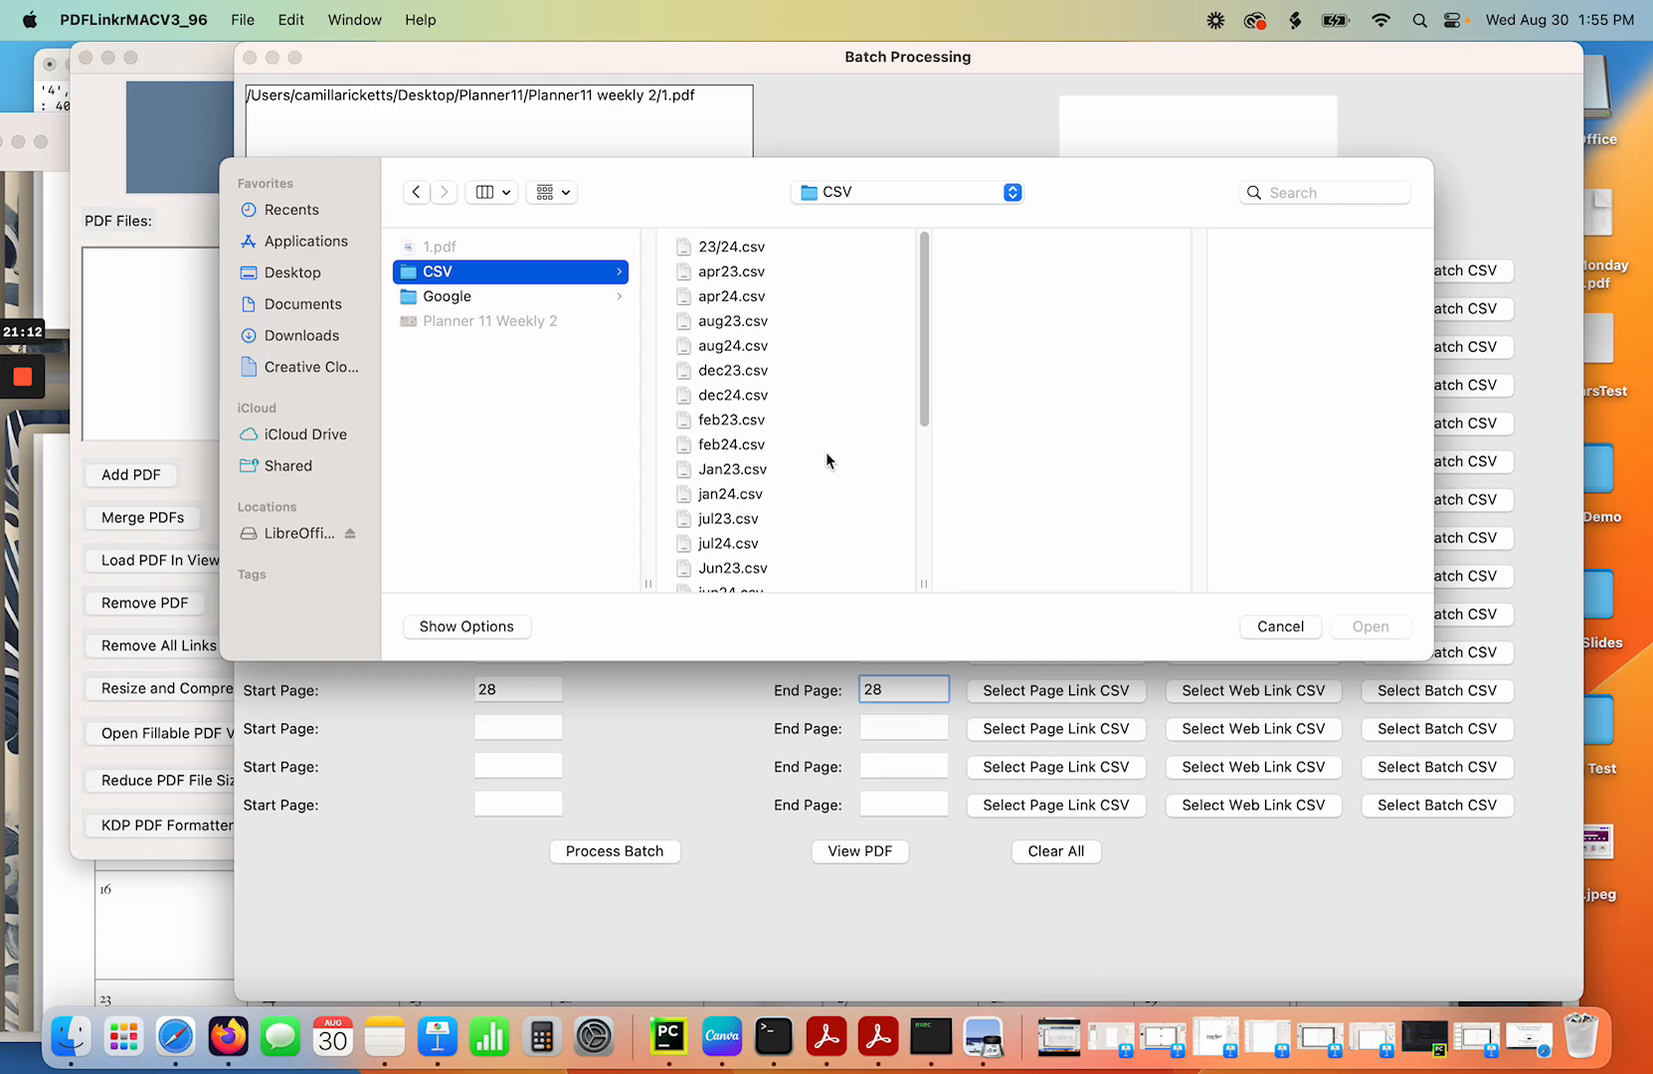
{"action": "double_click", "coordinate": [753, 497]}
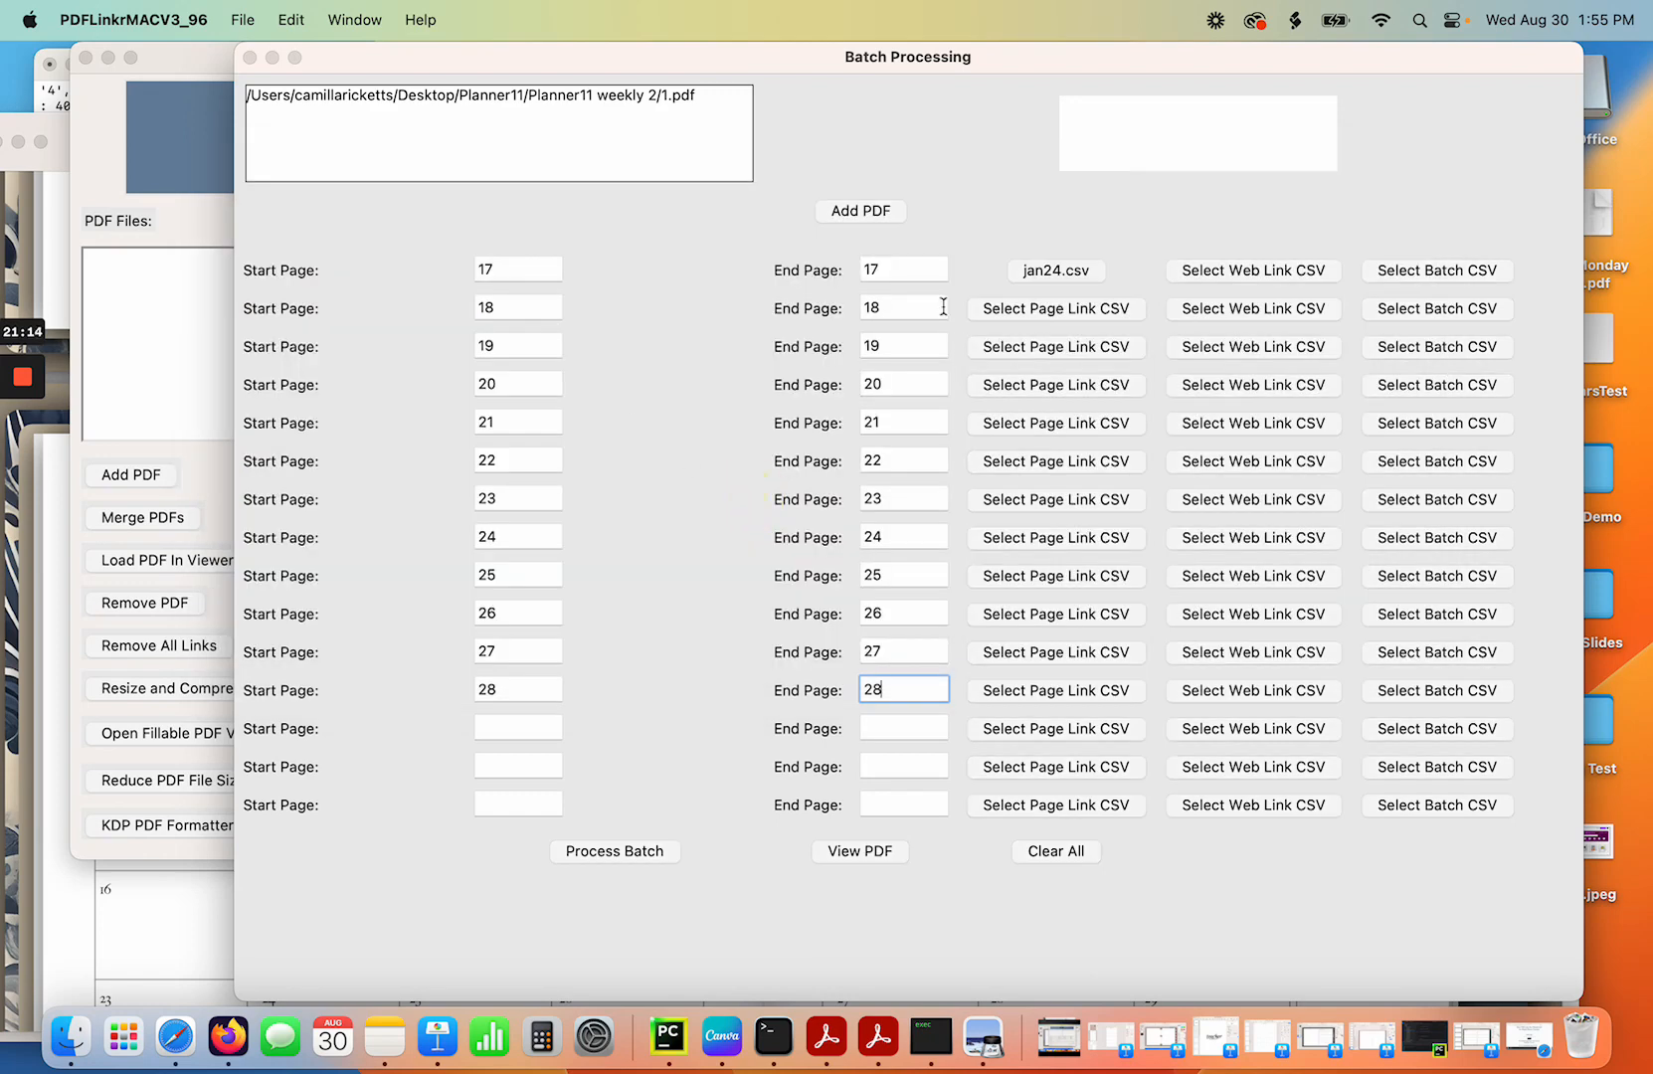
{"action": "left_click", "coordinate": [1050, 309]}
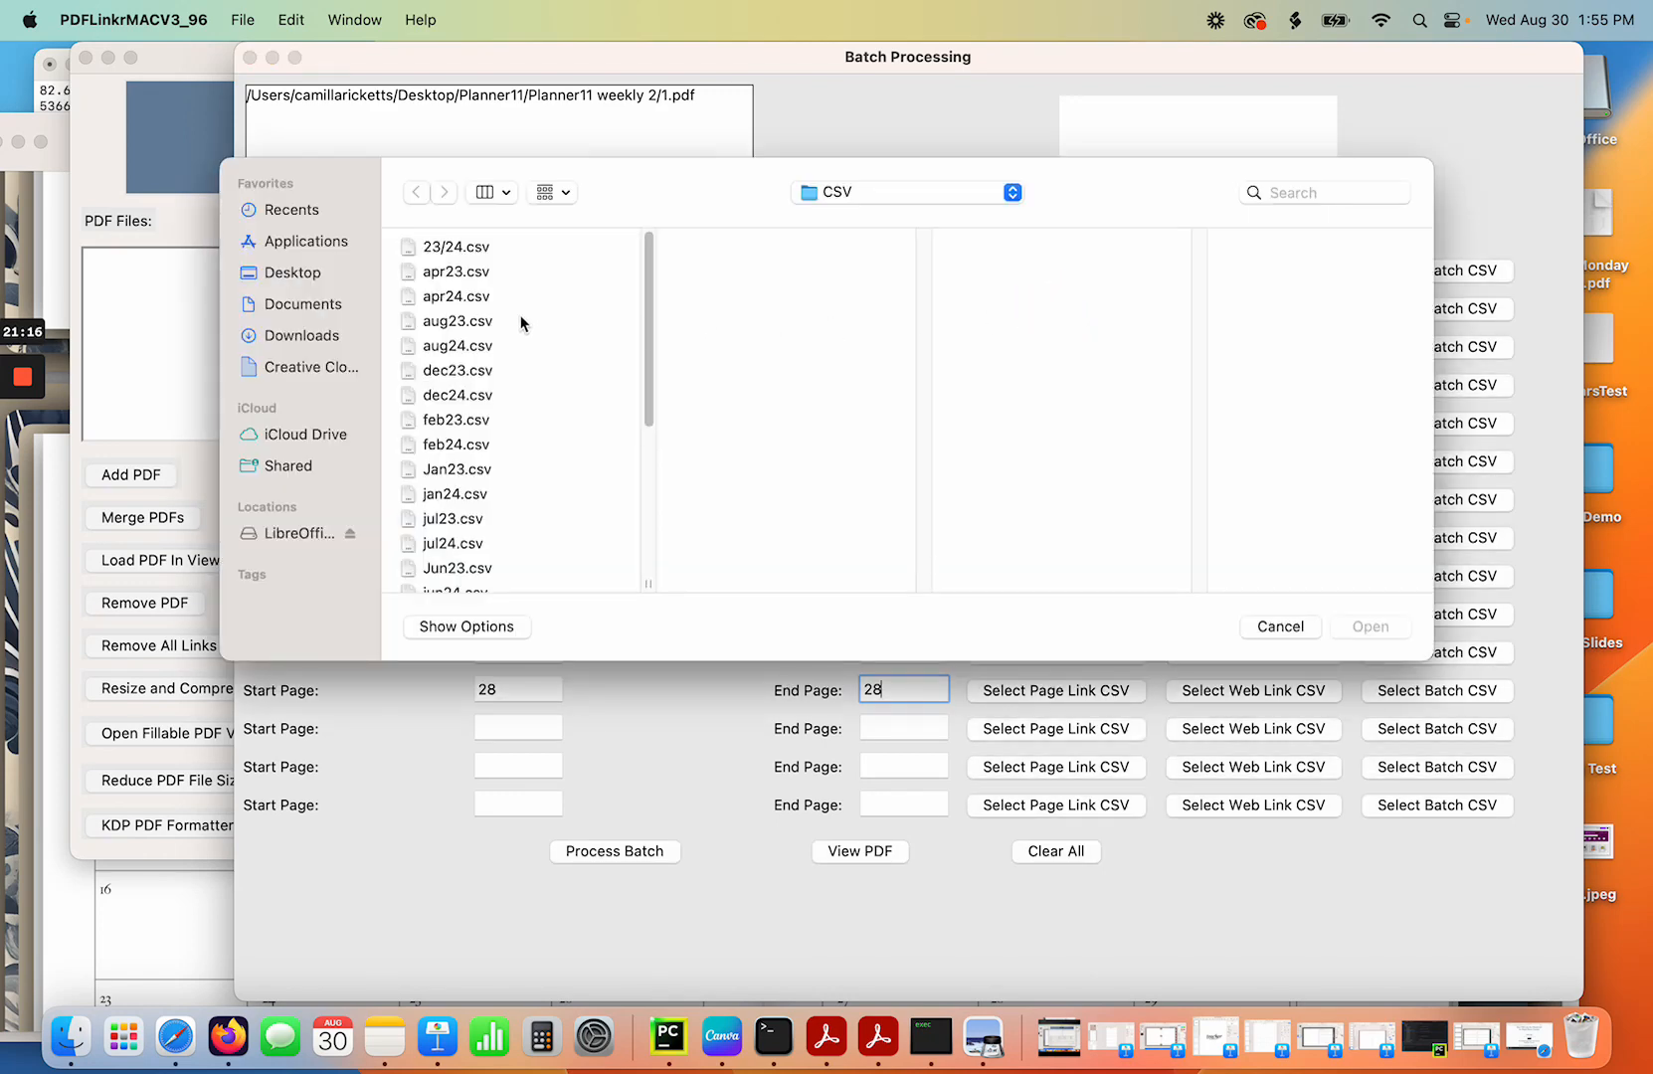
{"action": "double_click", "coordinate": [471, 444]}
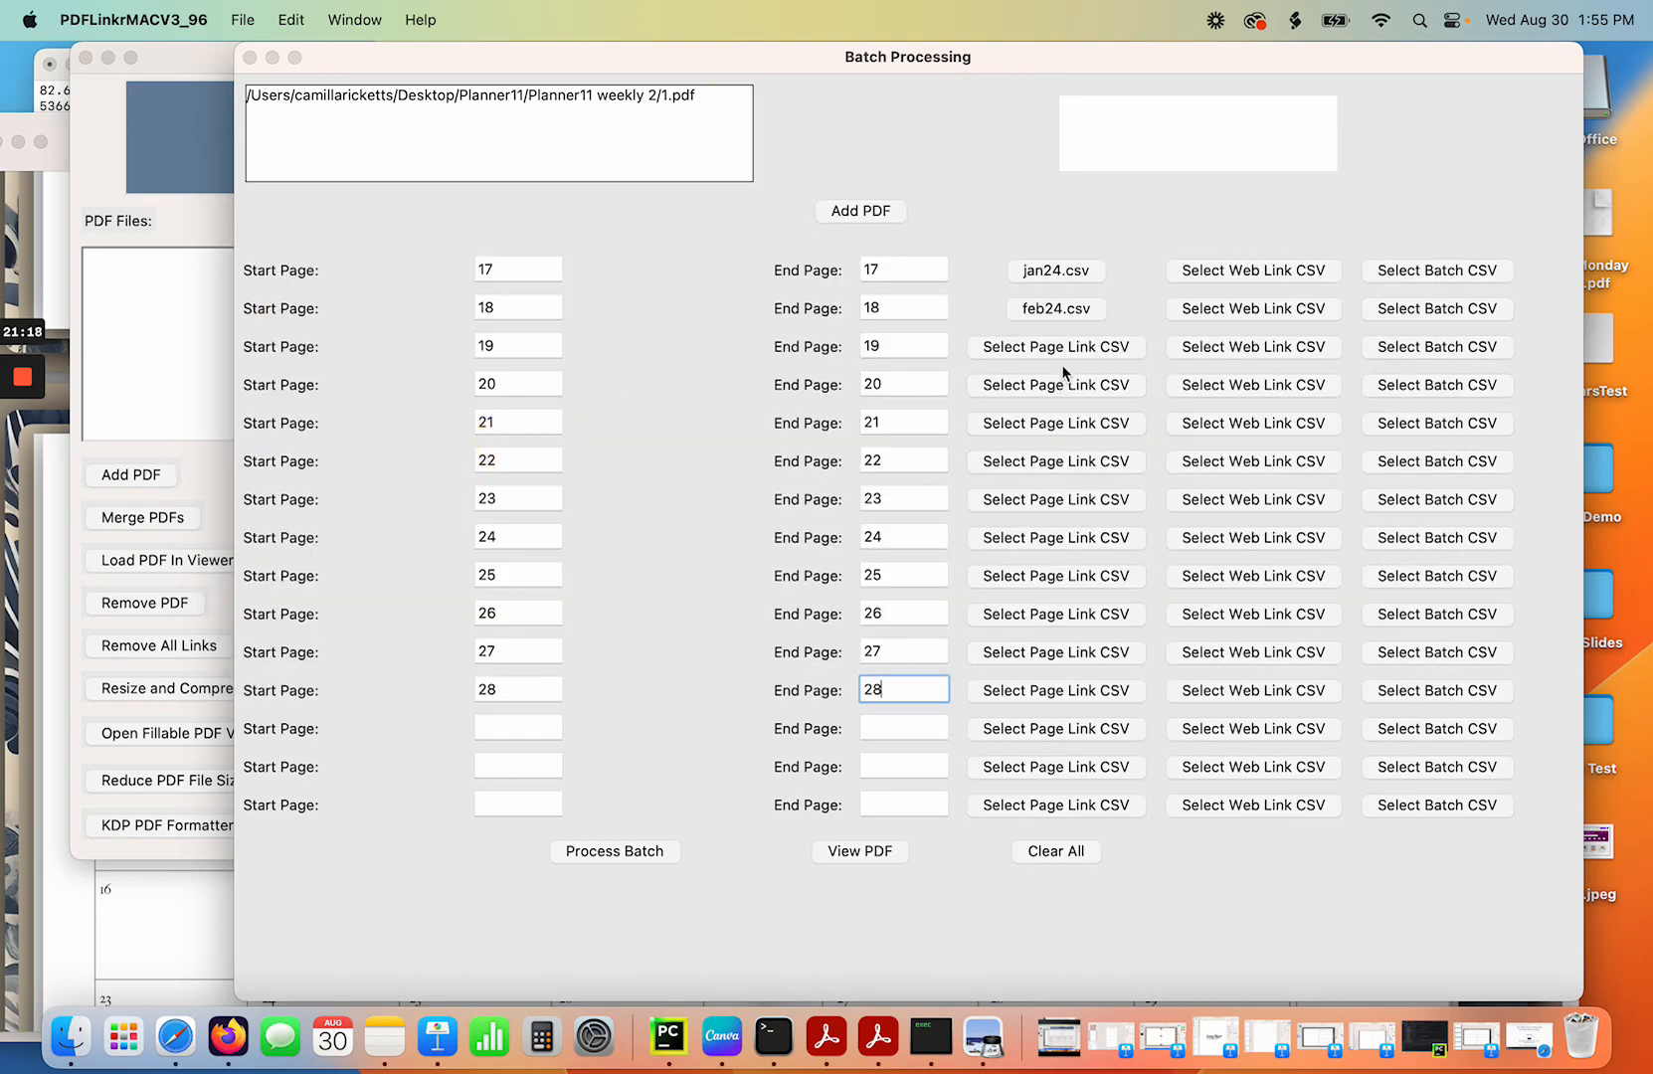
Assign mar24.csv and apr24.csv from the CSV folder as the page link files for pages 19 and 20.
{"action": "left_click", "coordinate": [1014, 360]}
{"action": "scroll", "coordinate": [509, 429], "scroll_direction": "down", "scroll_amount": 5}
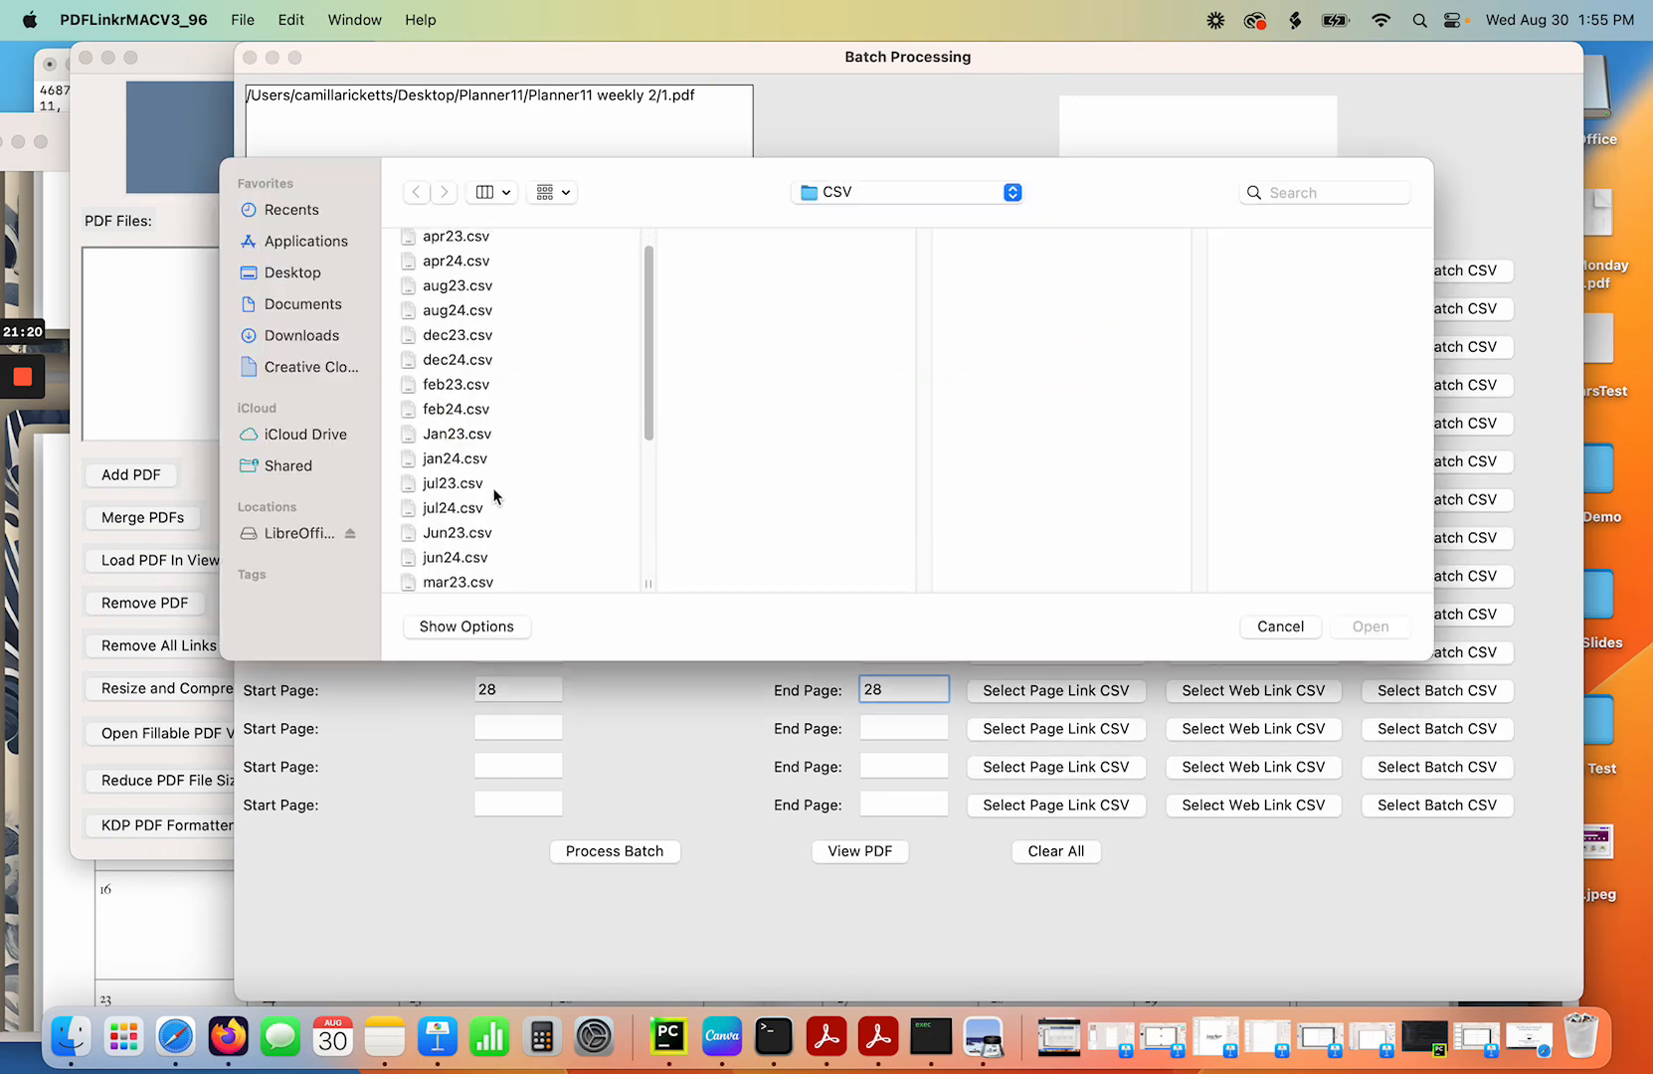
{"action": "double_click", "coordinate": [471, 509]}
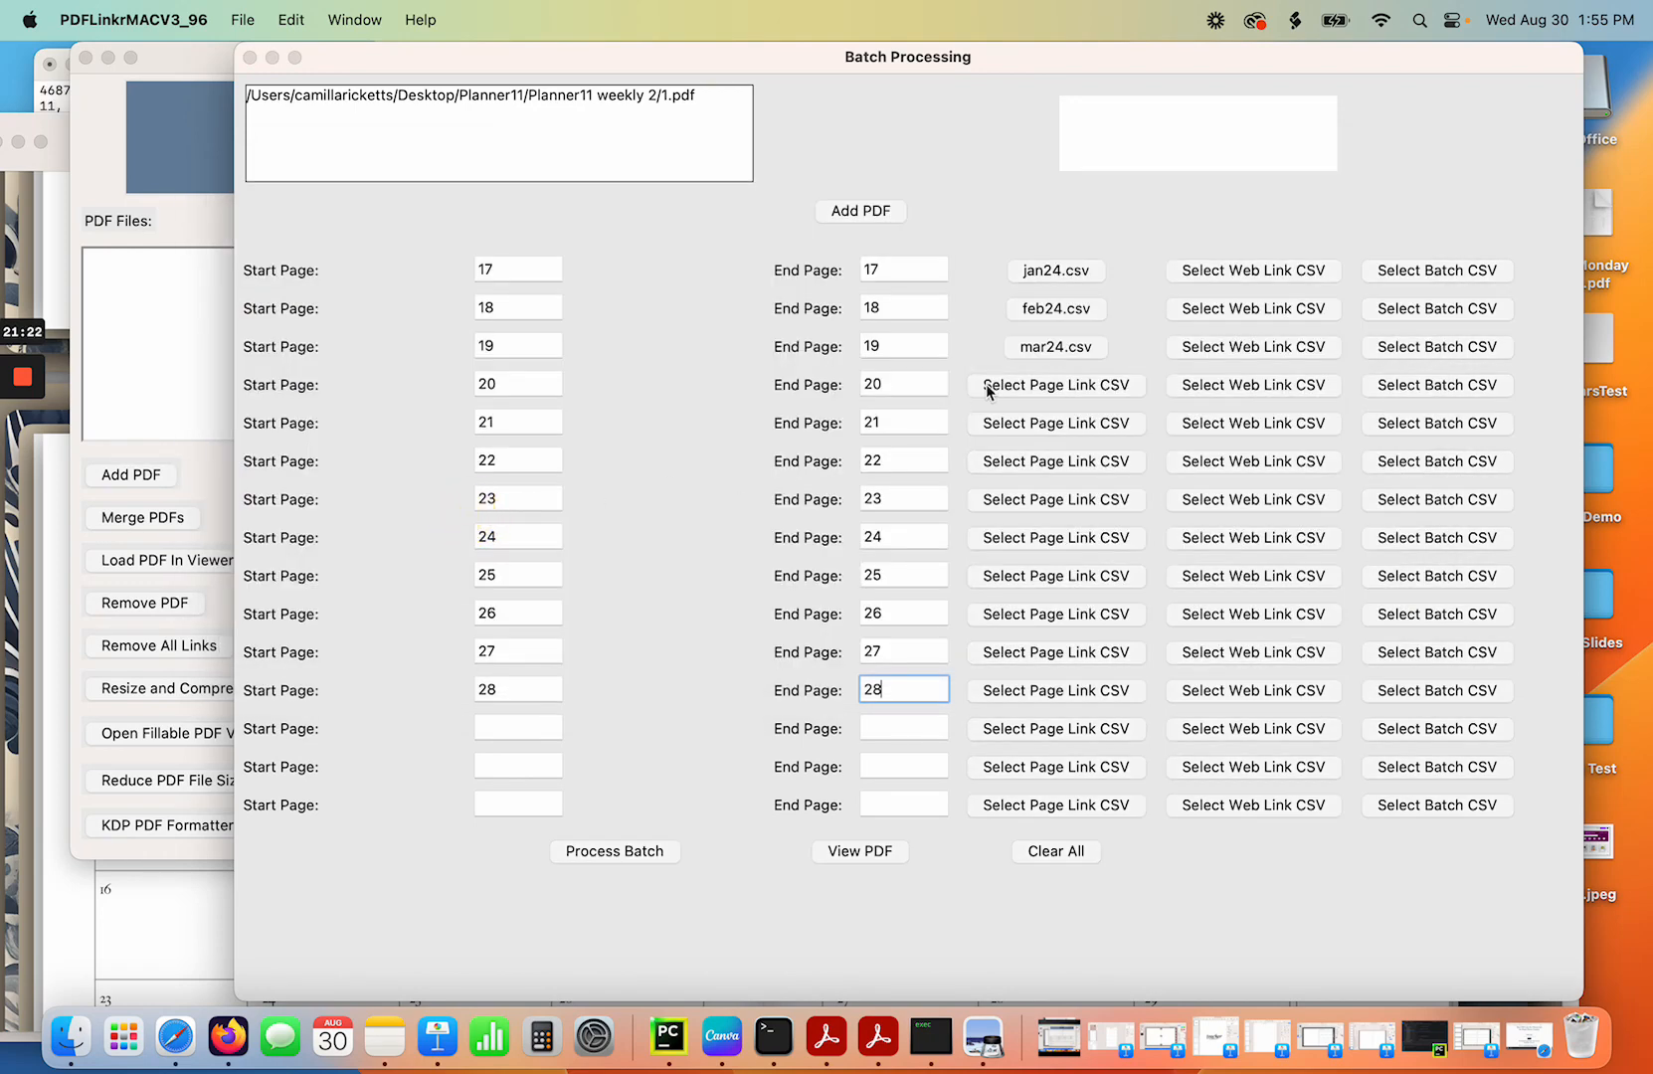
{"action": "left_click", "coordinate": [1034, 388]}
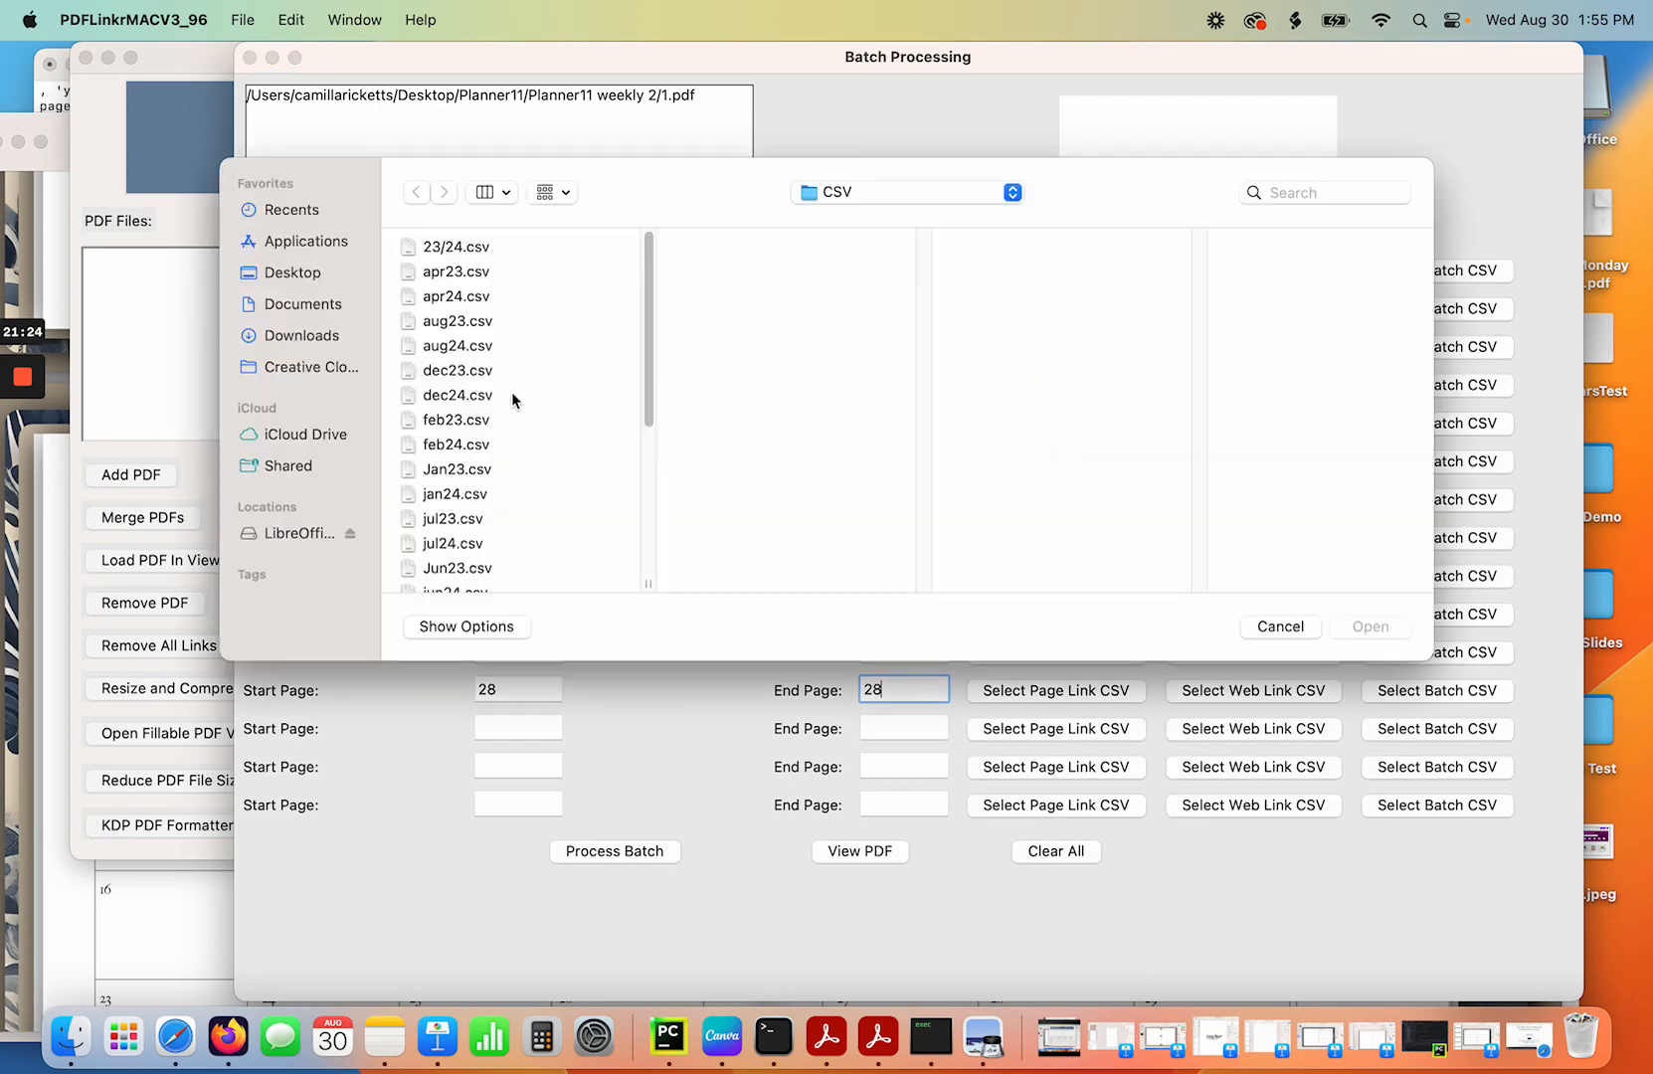
{"action": "double_click", "coordinate": [447, 298]}
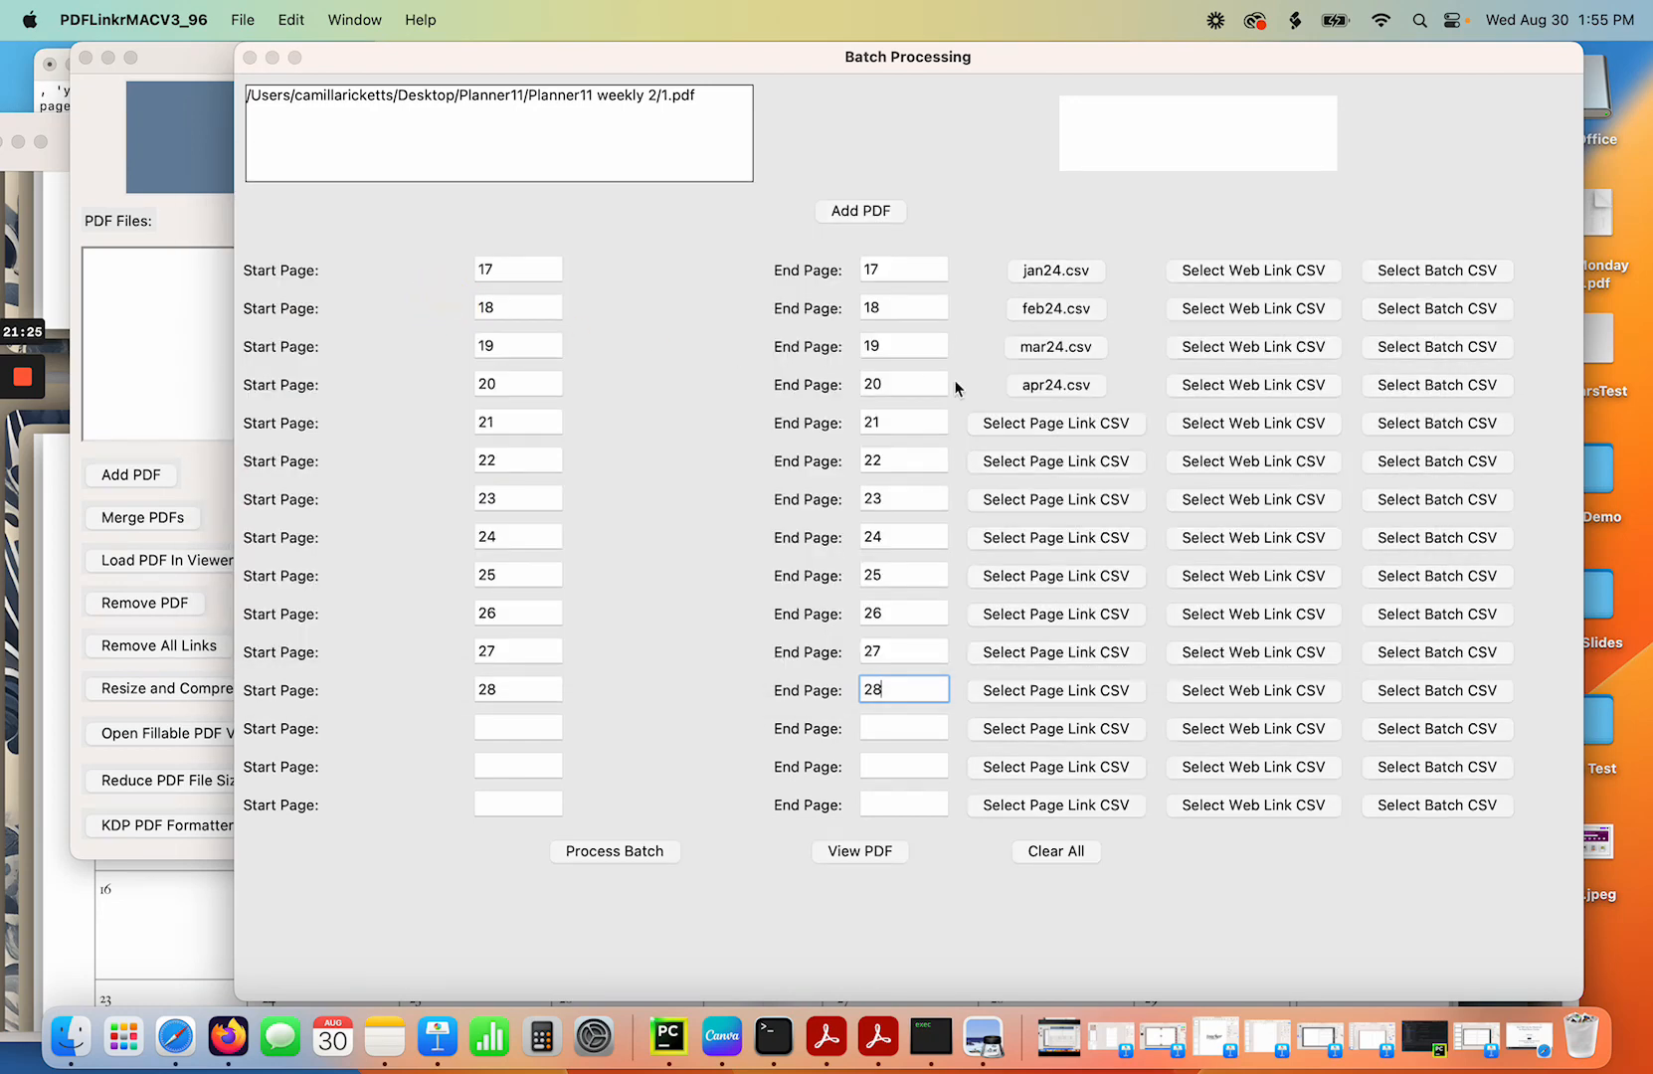
Assign may24.csv and jun24.csv from the CSV folder as the page link files for pages 21 and 22.
{"action": "left_click", "coordinate": [1057, 425]}
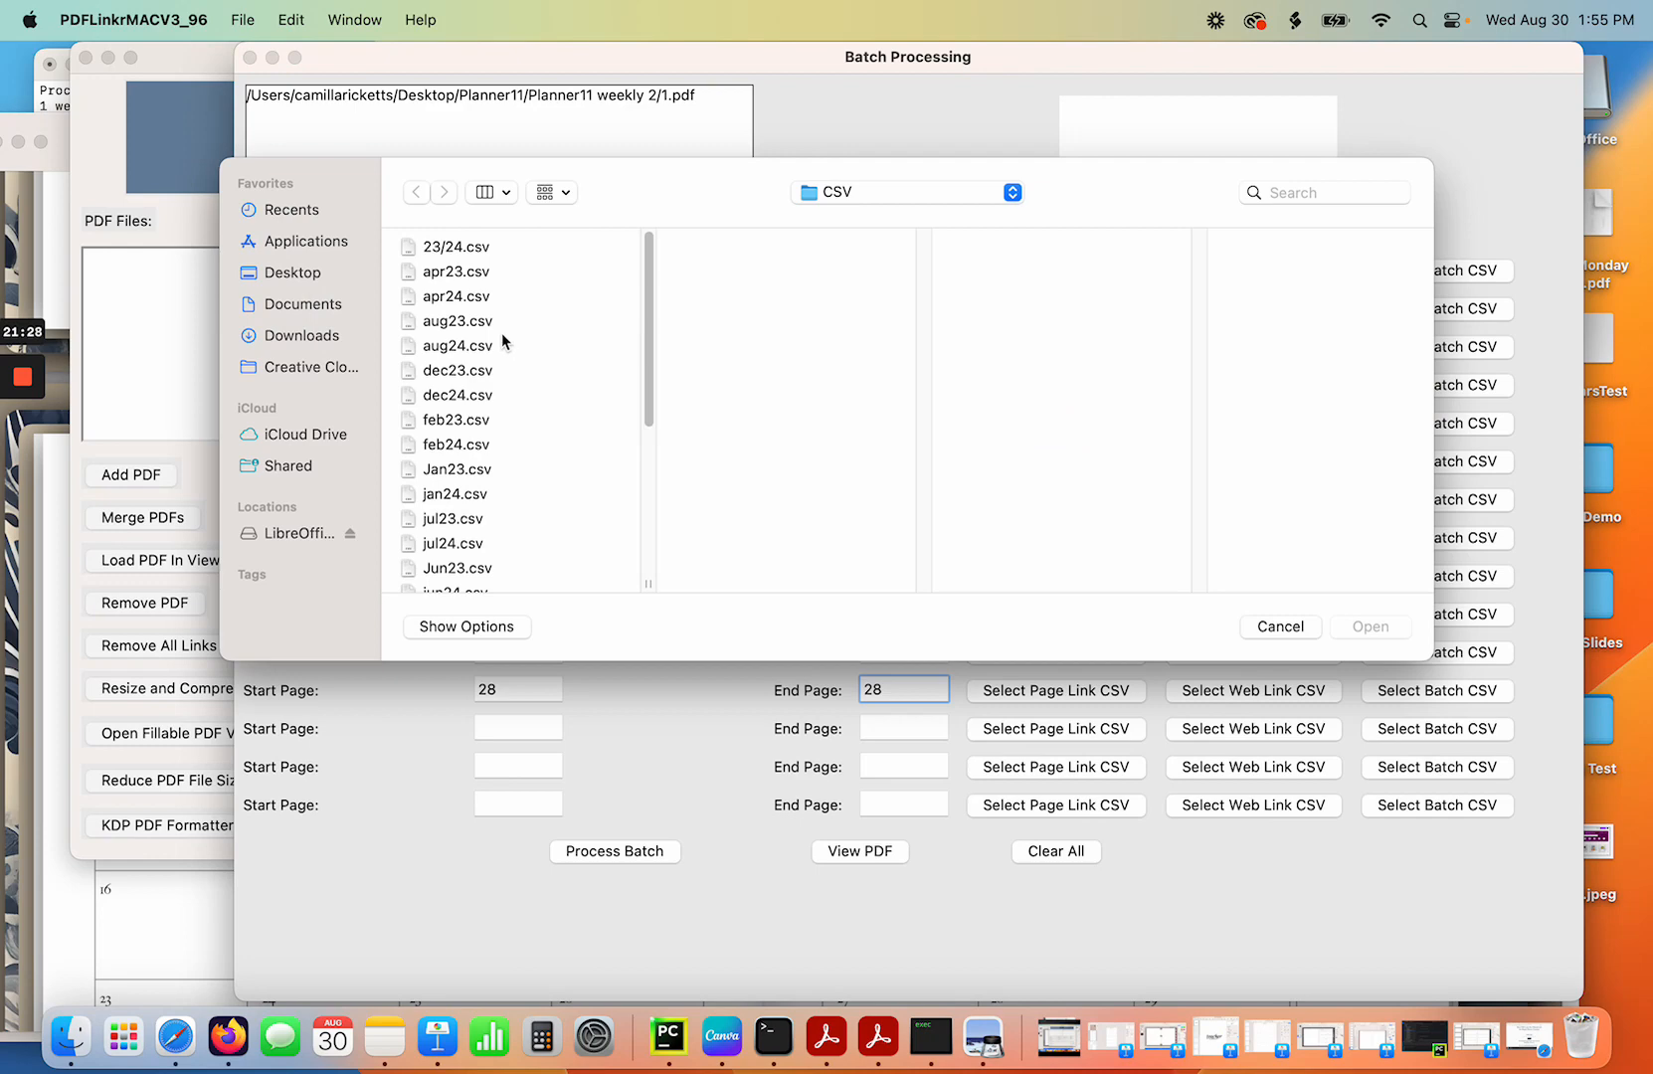
{"action": "scroll", "coordinate": [515, 402], "scroll_direction": "down", "scroll_amount": 3}
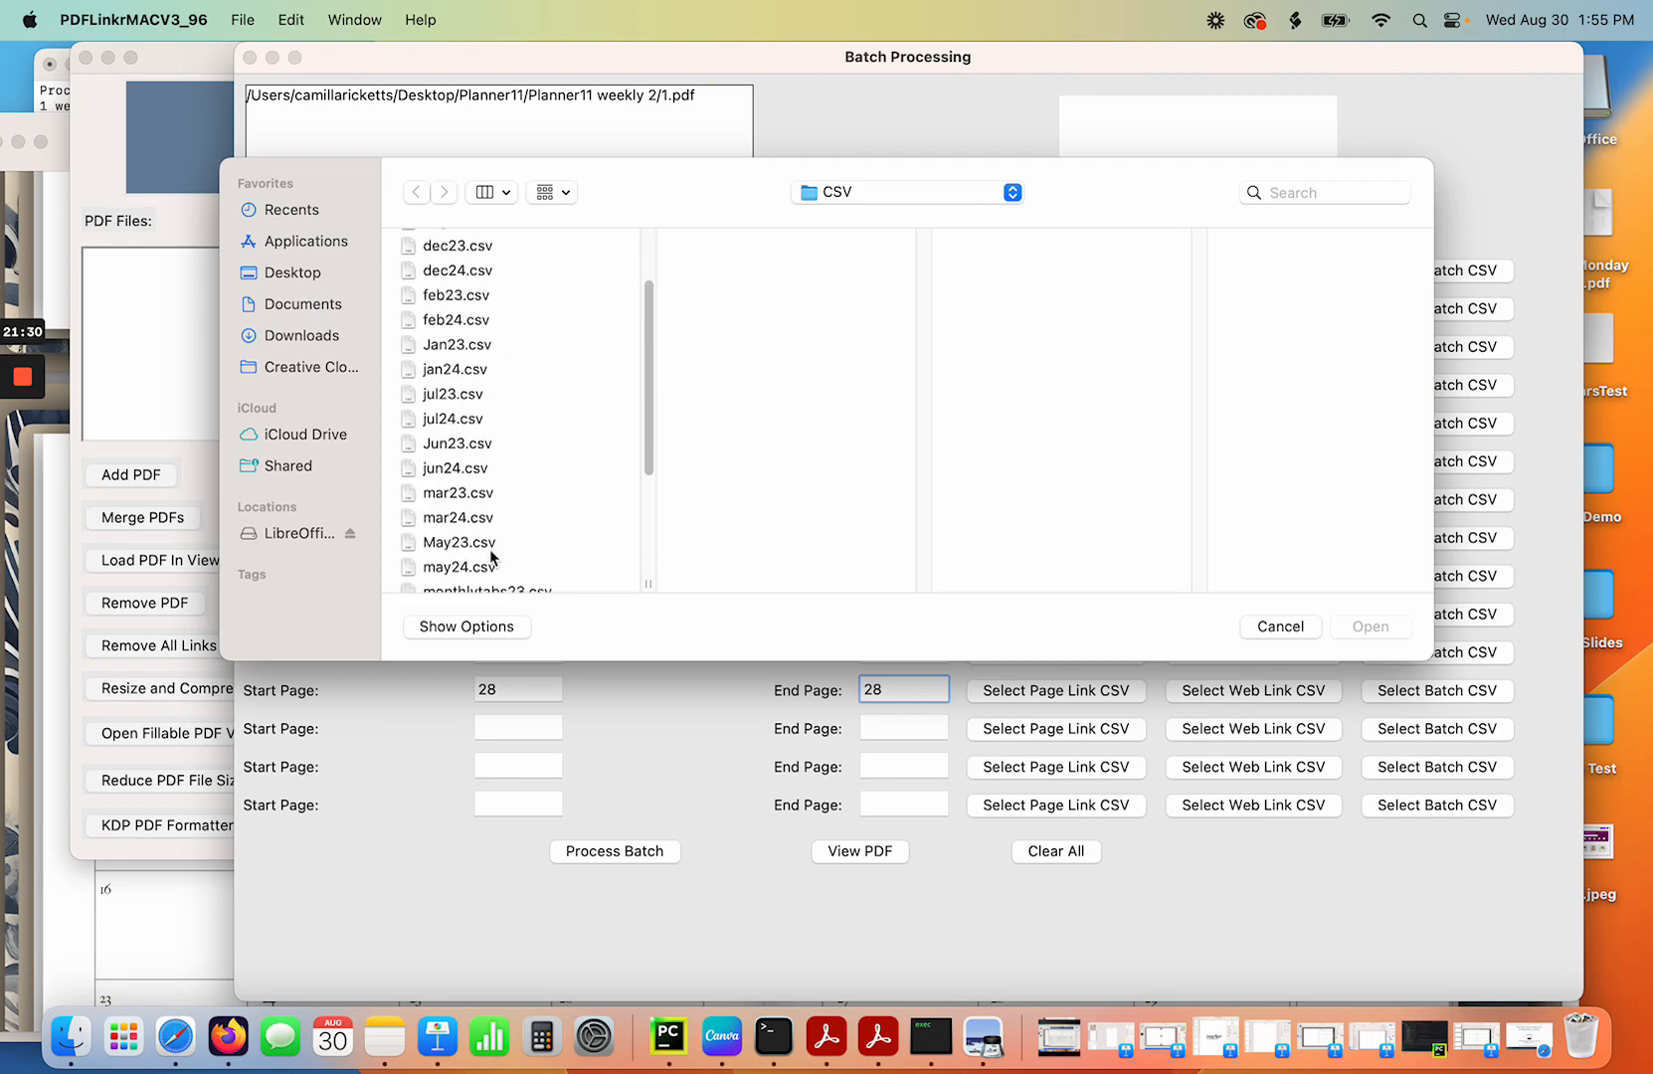
{"action": "double_click", "coordinate": [485, 568]}
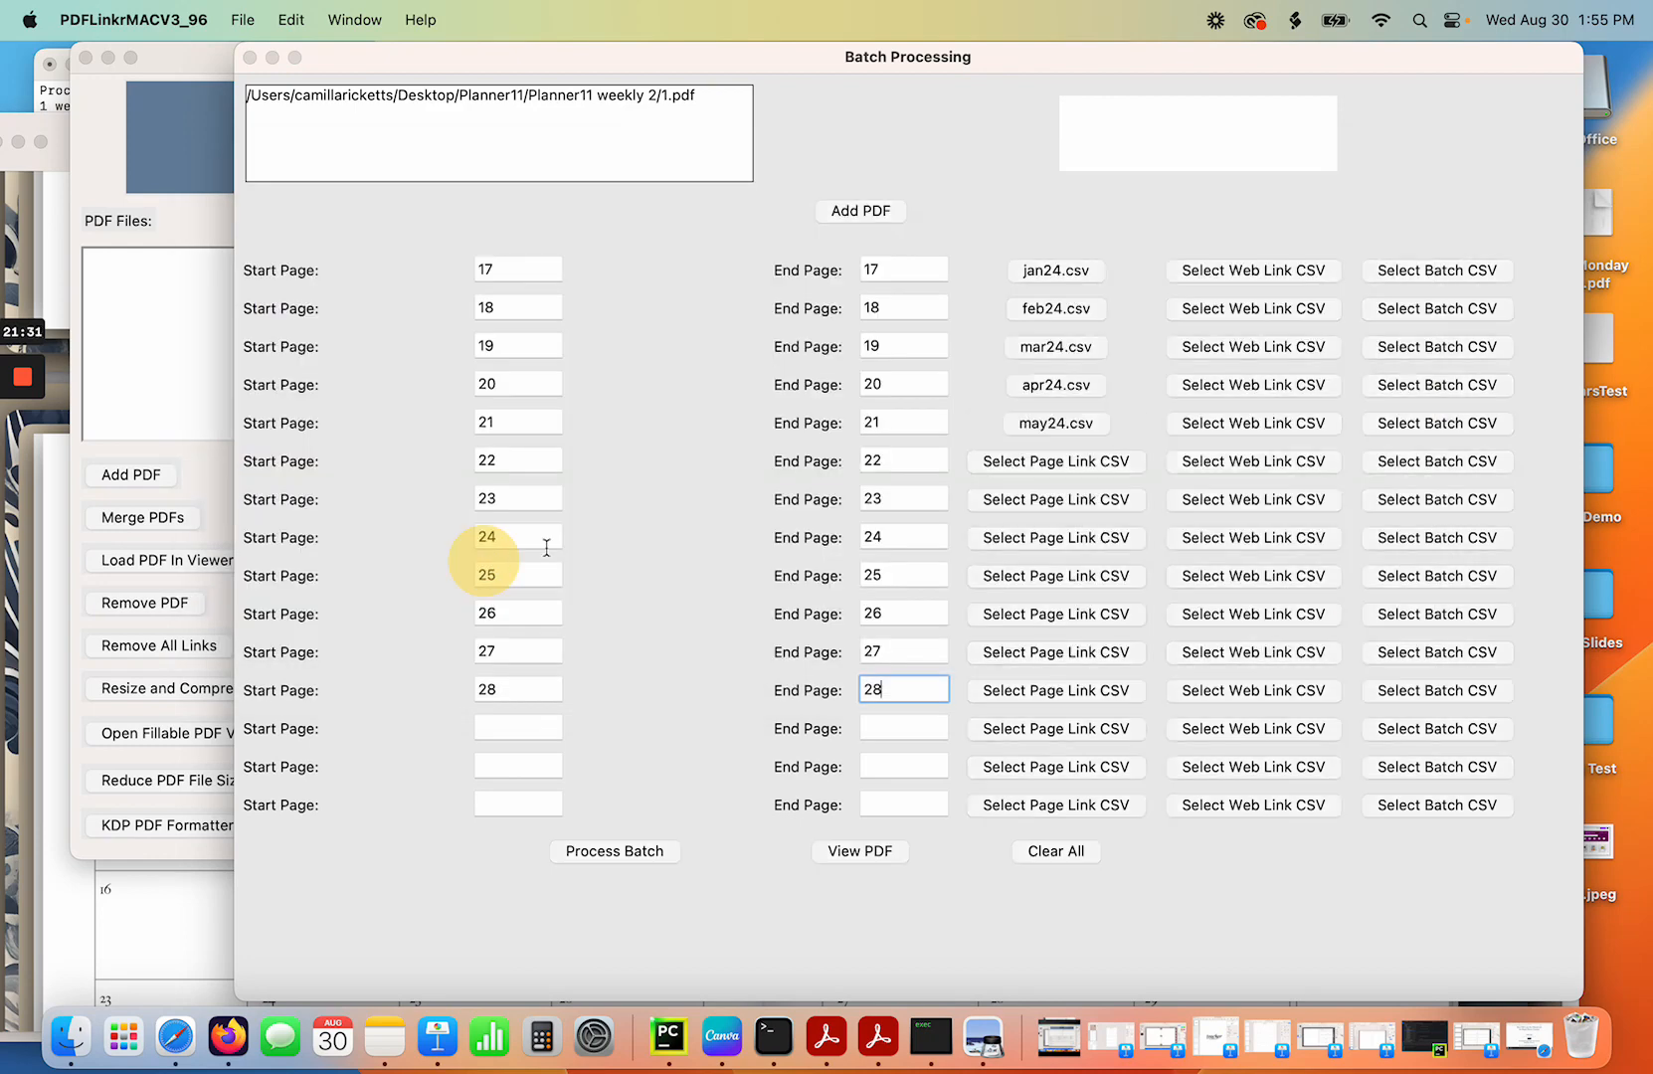
{"action": "left_click", "coordinate": [1045, 460]}
{"action": "scroll", "coordinate": [527, 353], "scroll_direction": "down", "scroll_amount": 2}
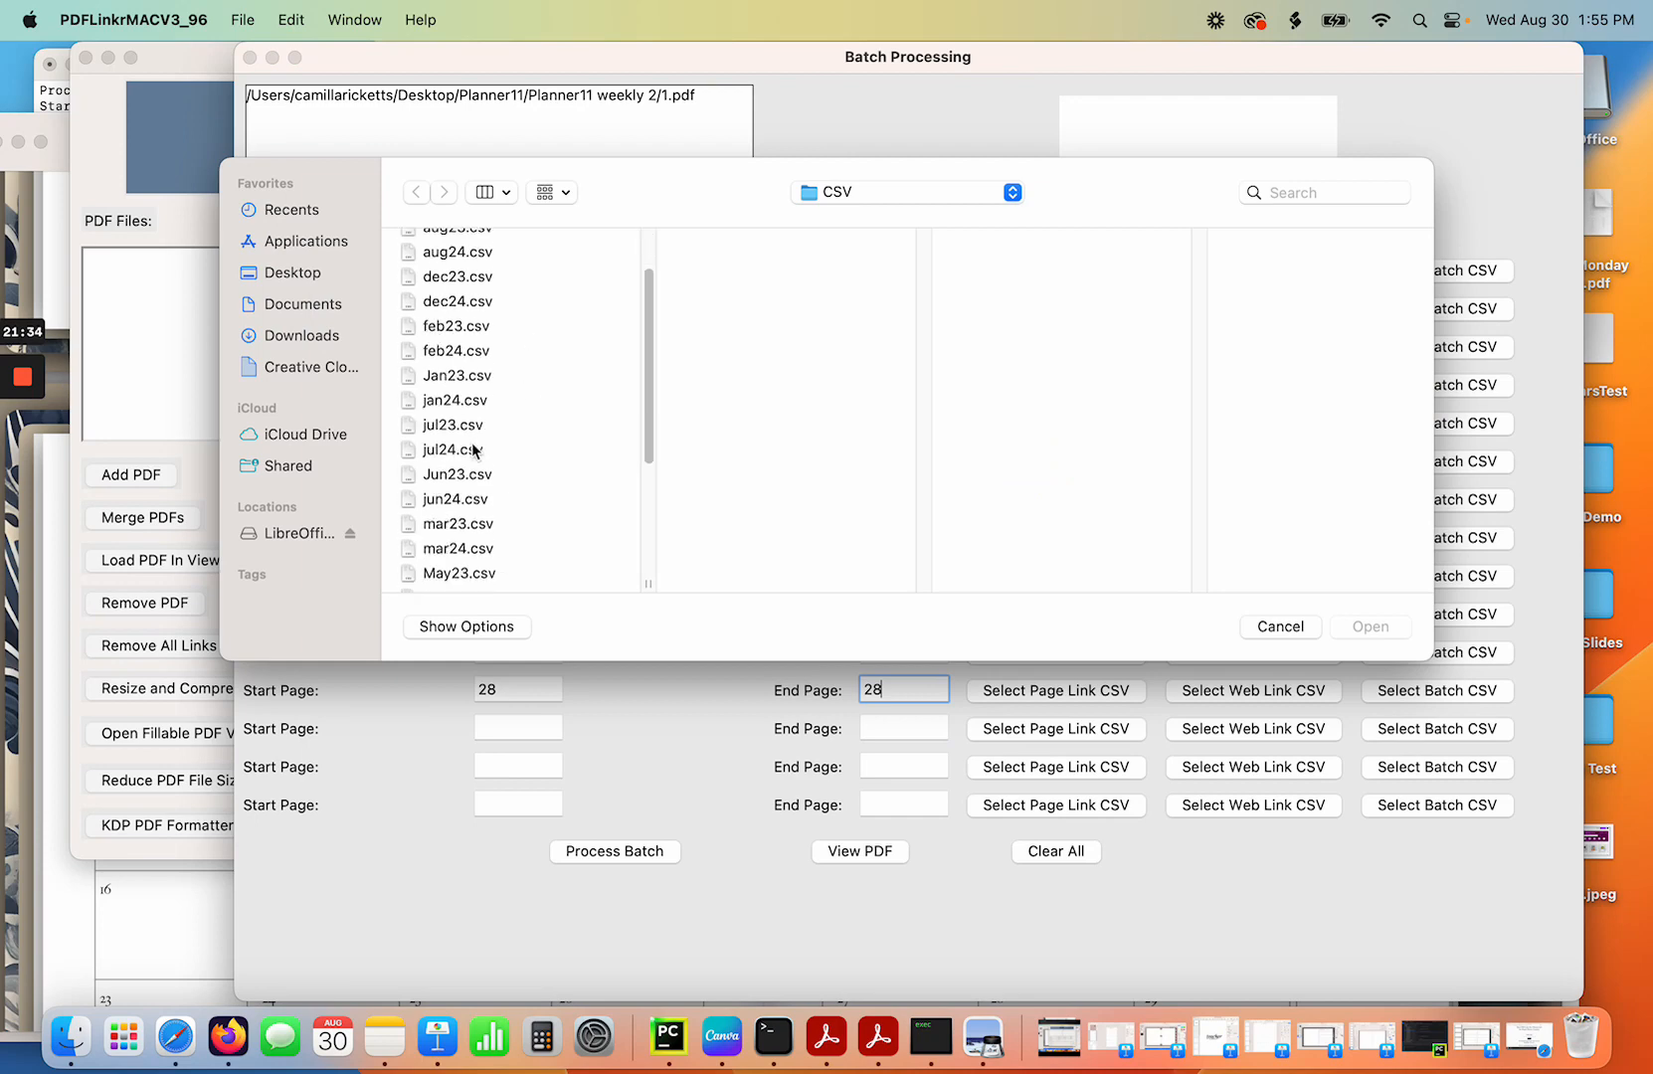
{"action": "double_click", "coordinate": [455, 498]}
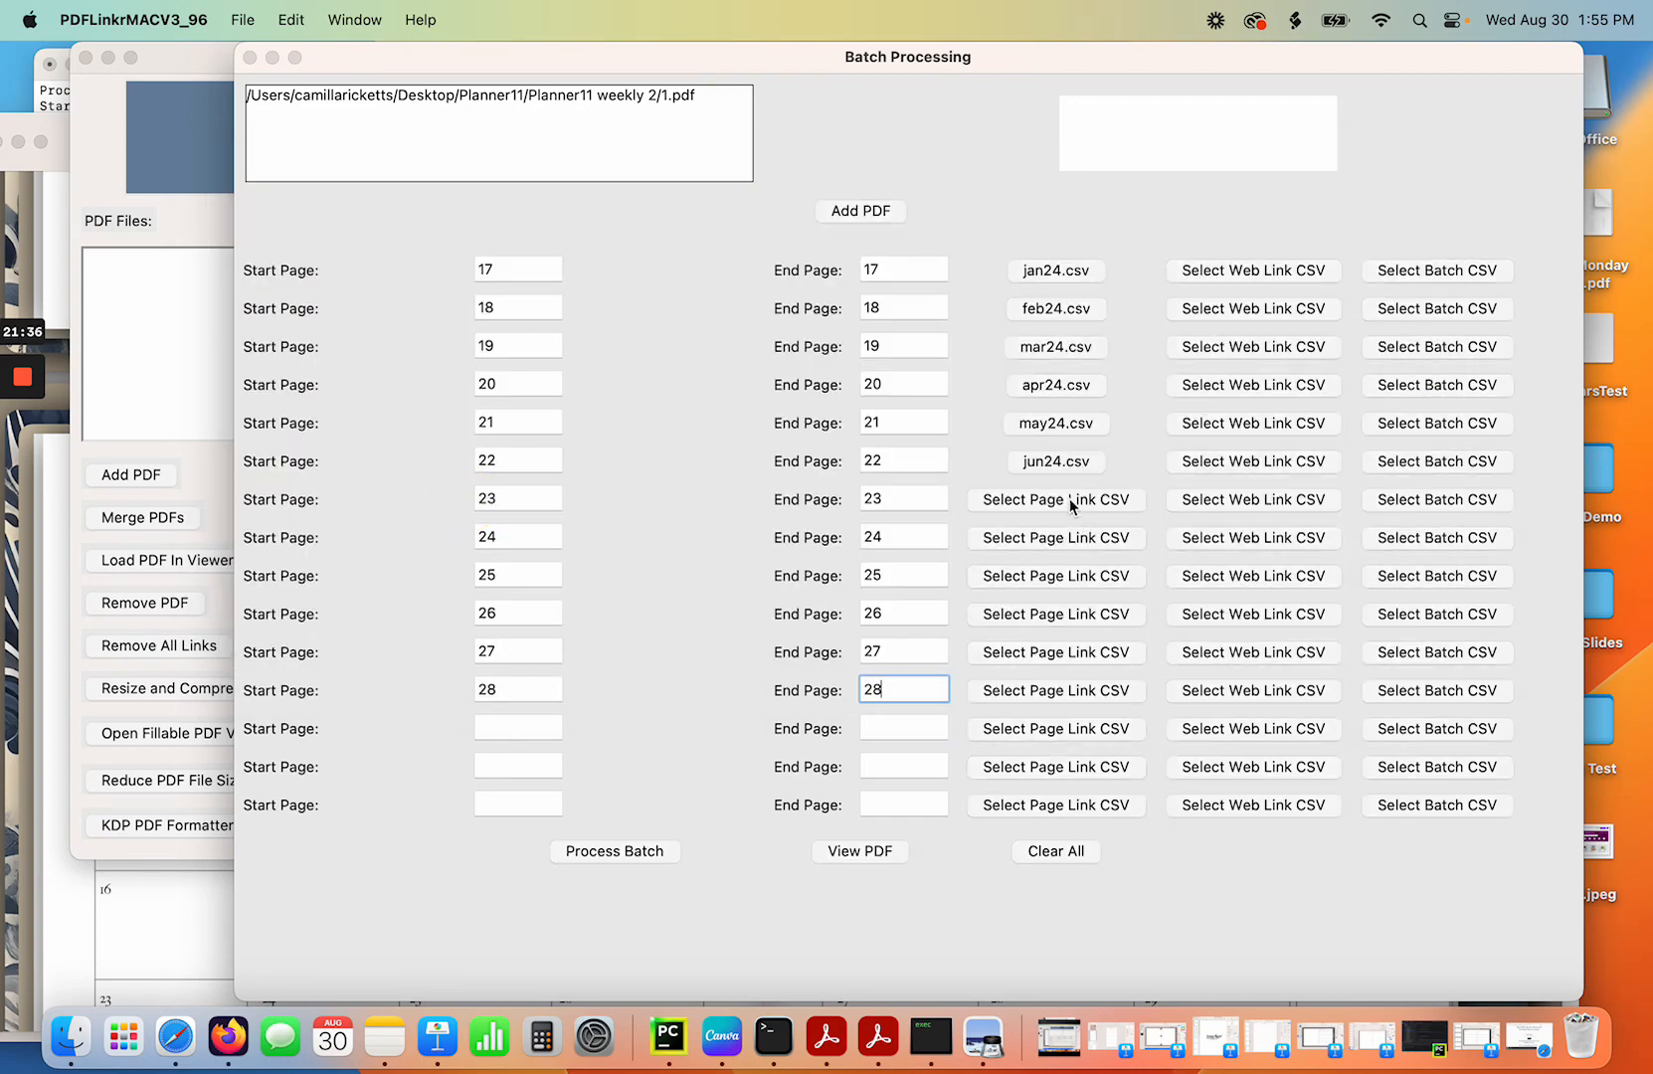
Assign jul24.csv and aug24.csv from the CSV folder as the page link files for pages 23 and 24.
{"action": "left_click", "coordinate": [1069, 498]}
{"action": "scroll", "coordinate": [509, 475], "scroll_direction": "down", "scroll_amount": 2}
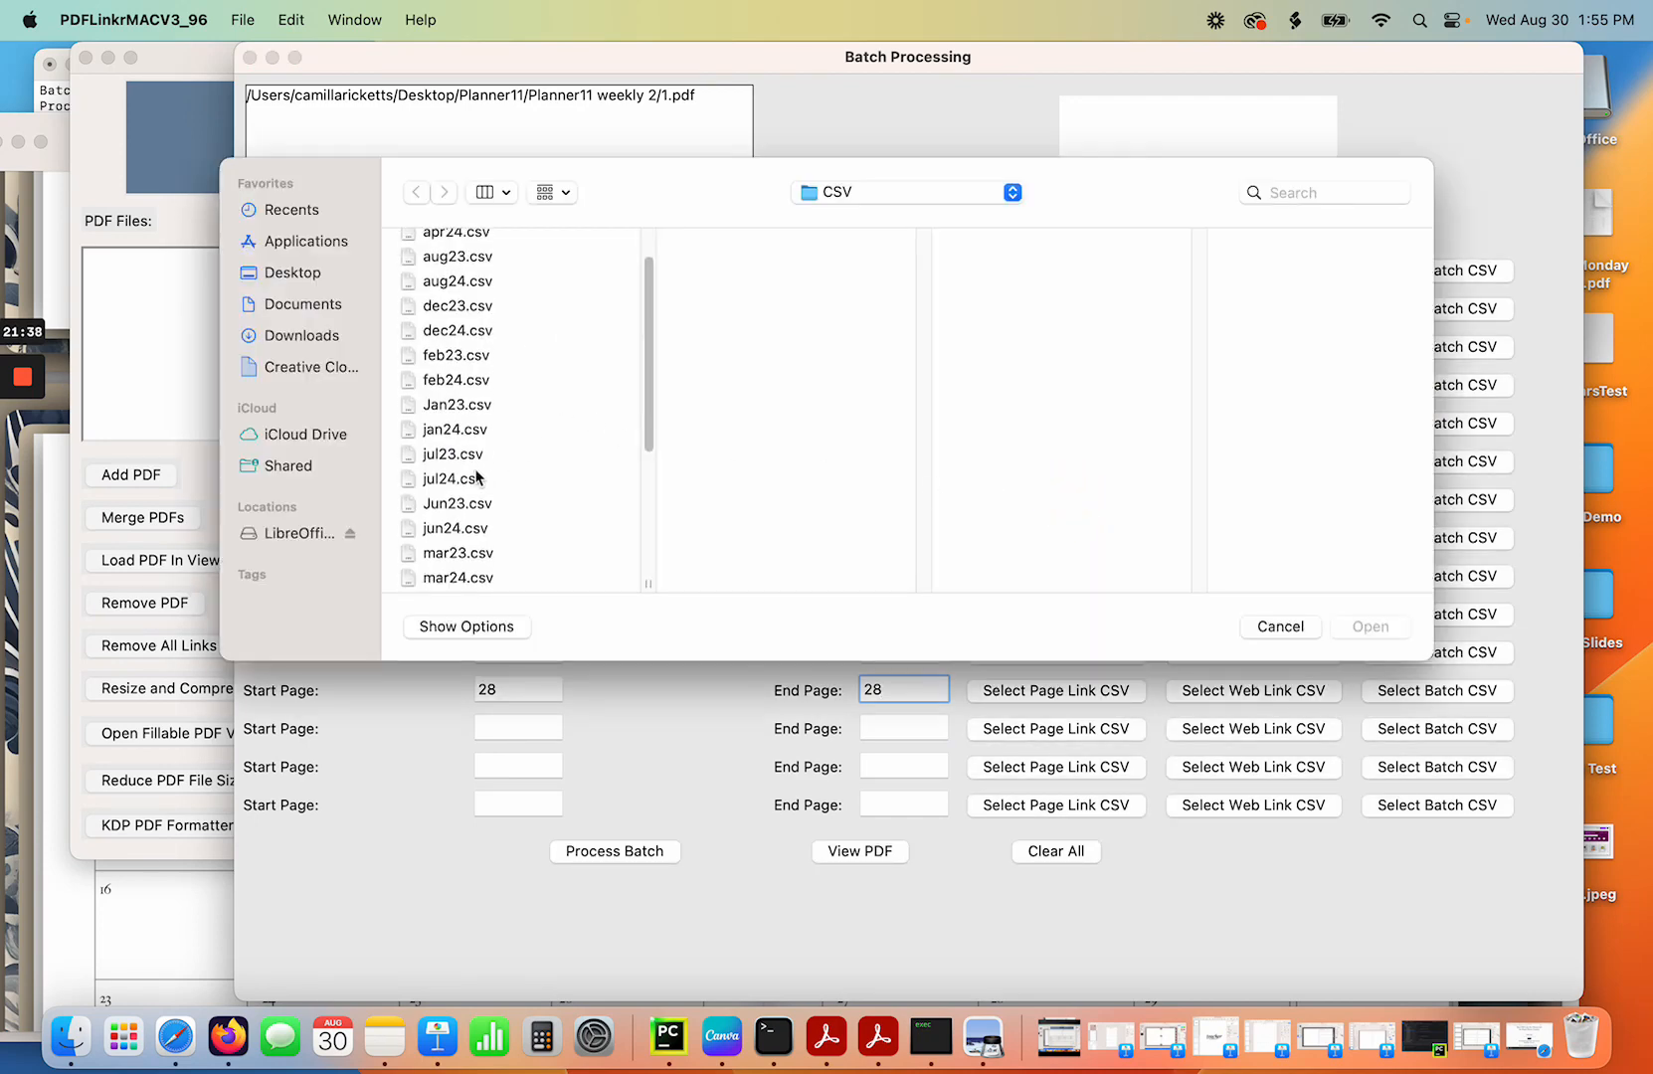
{"action": "double_click", "coordinate": [454, 478]}
{"action": "left_click", "coordinate": [1043, 540]}
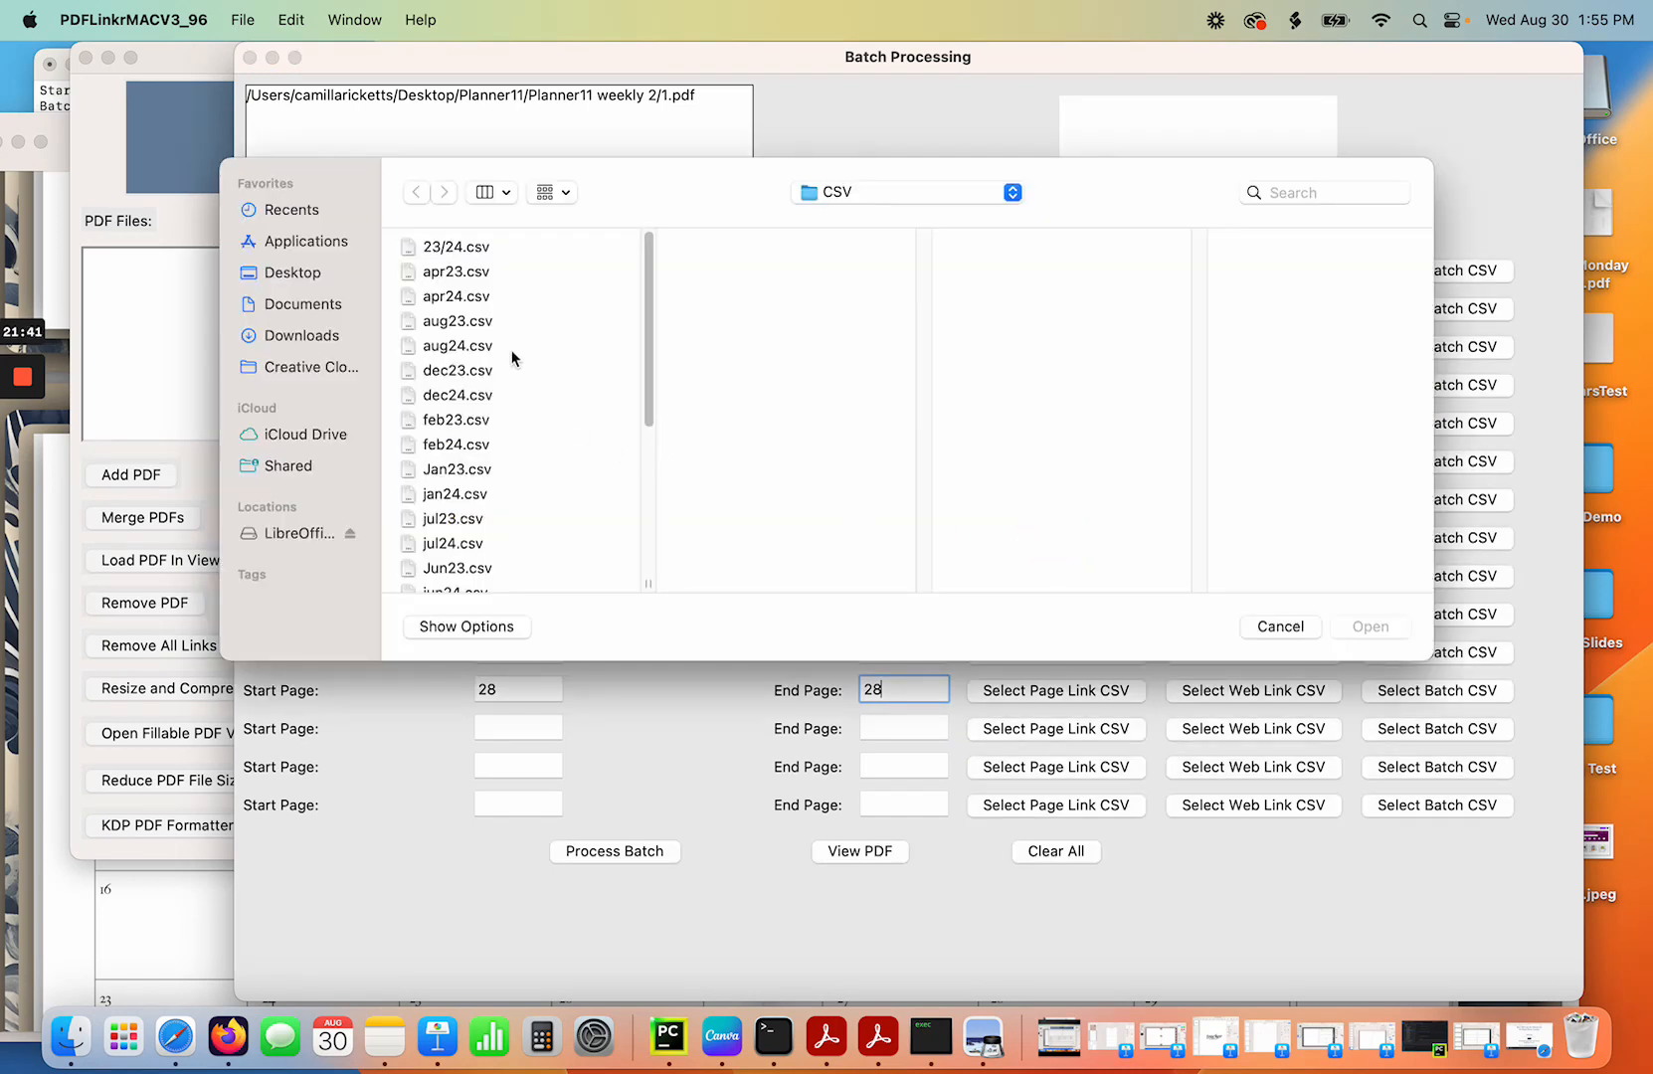
{"action": "double_click", "coordinate": [454, 343]}
Assign sep24.csv and oct24.csv from the CSV folder as the page link files for pages 25 and 26.
{"action": "left_click", "coordinate": [1039, 571]}
{"action": "scroll", "coordinate": [512, 437], "scroll_direction": "down", "scroll_amount": 5}
{"action": "scroll", "coordinate": [508, 474], "scroll_direction": "down", "scroll_amount": 2}
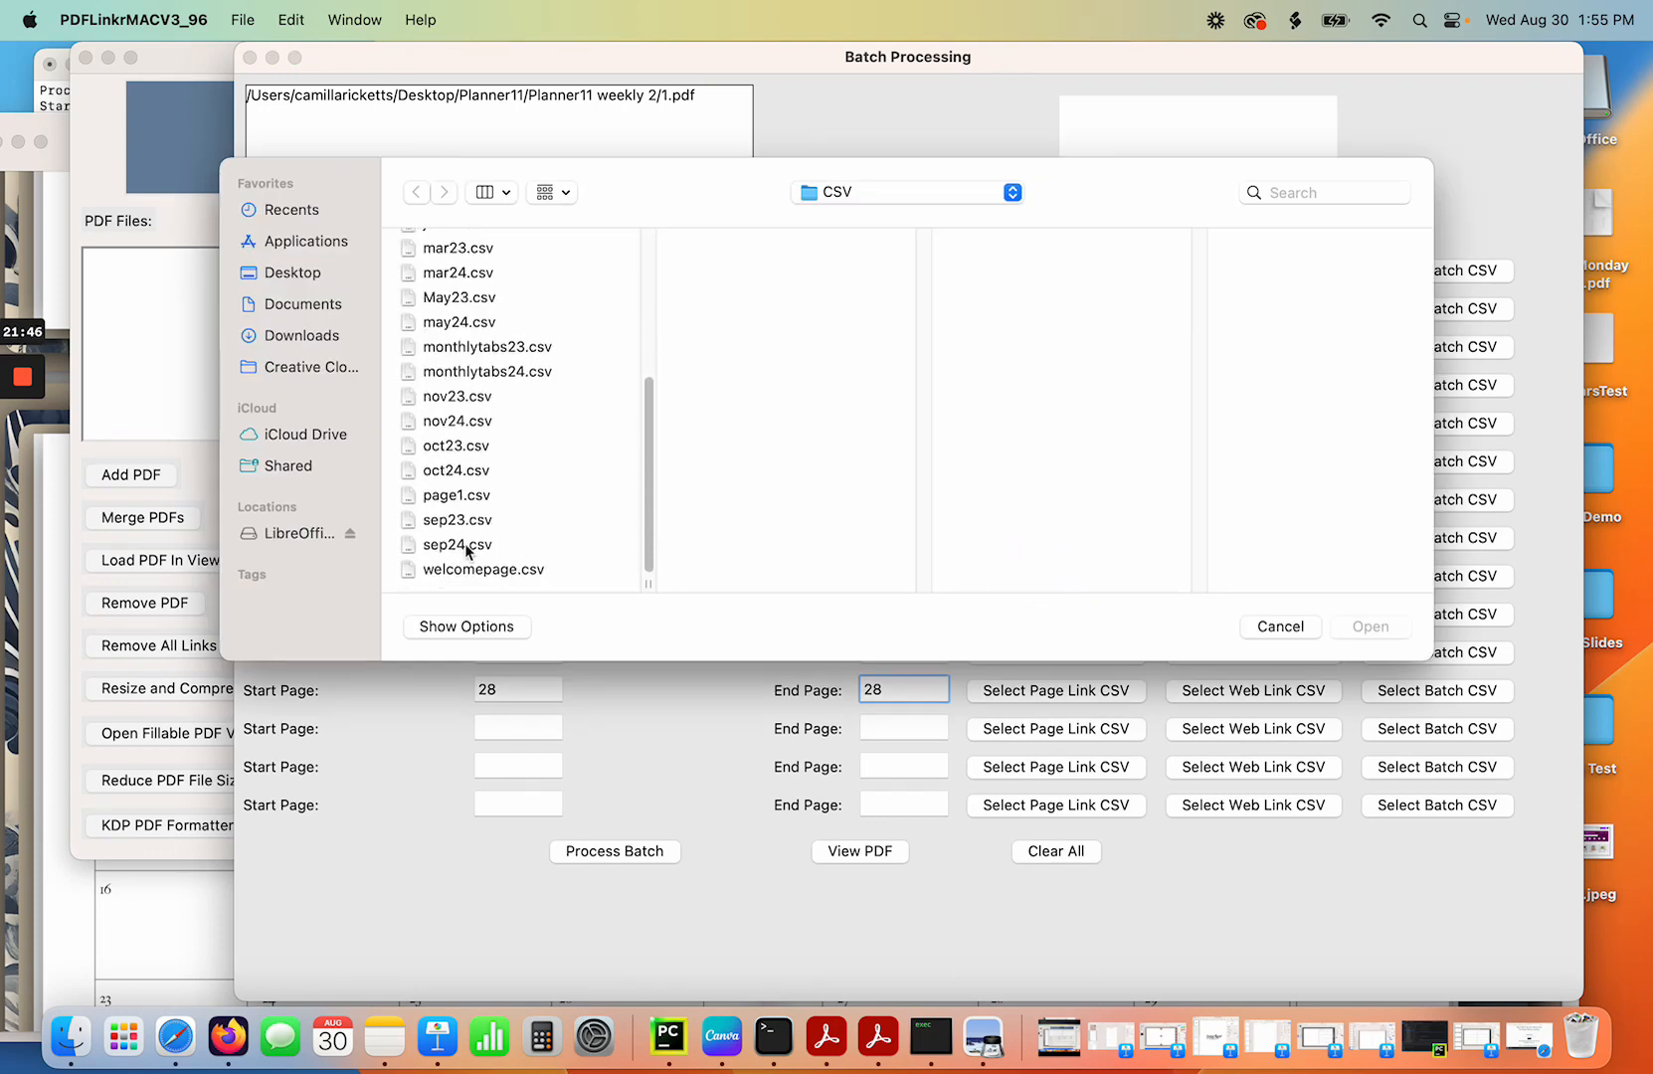
{"action": "double_click", "coordinate": [465, 545]}
{"action": "left_click", "coordinate": [1034, 615]}
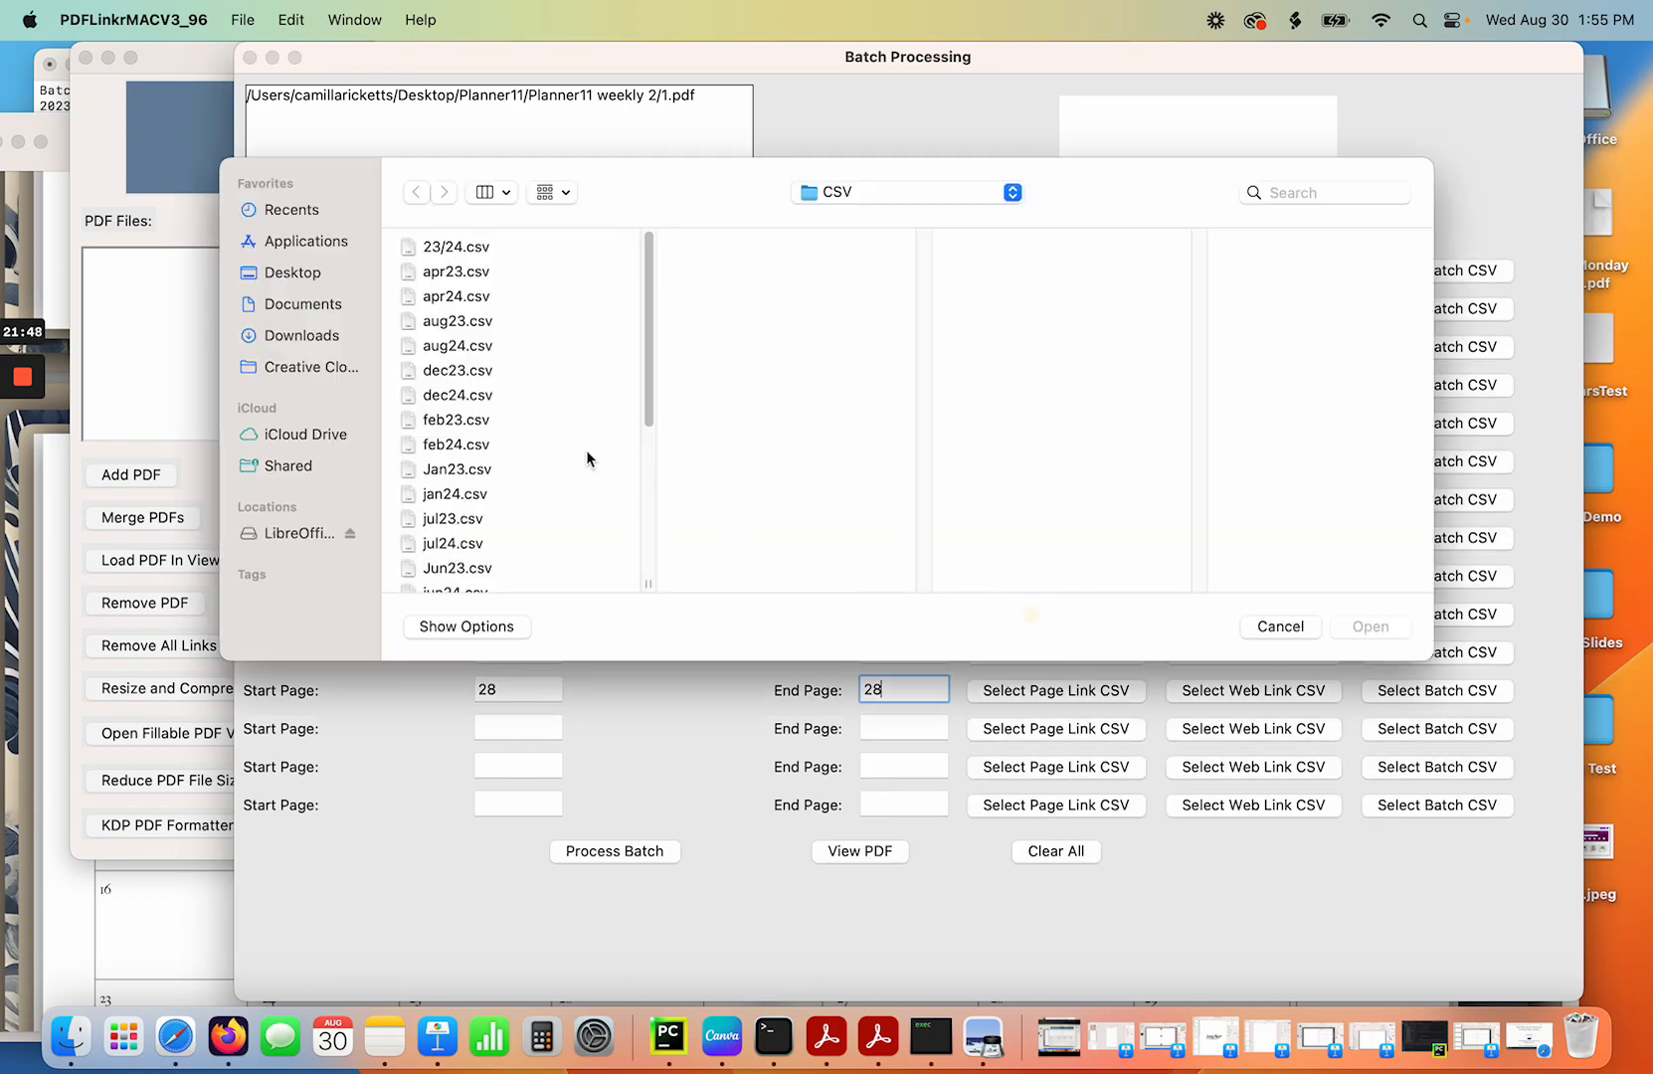
{"action": "scroll", "coordinate": [527, 427], "scroll_direction": "down", "scroll_amount": 5}
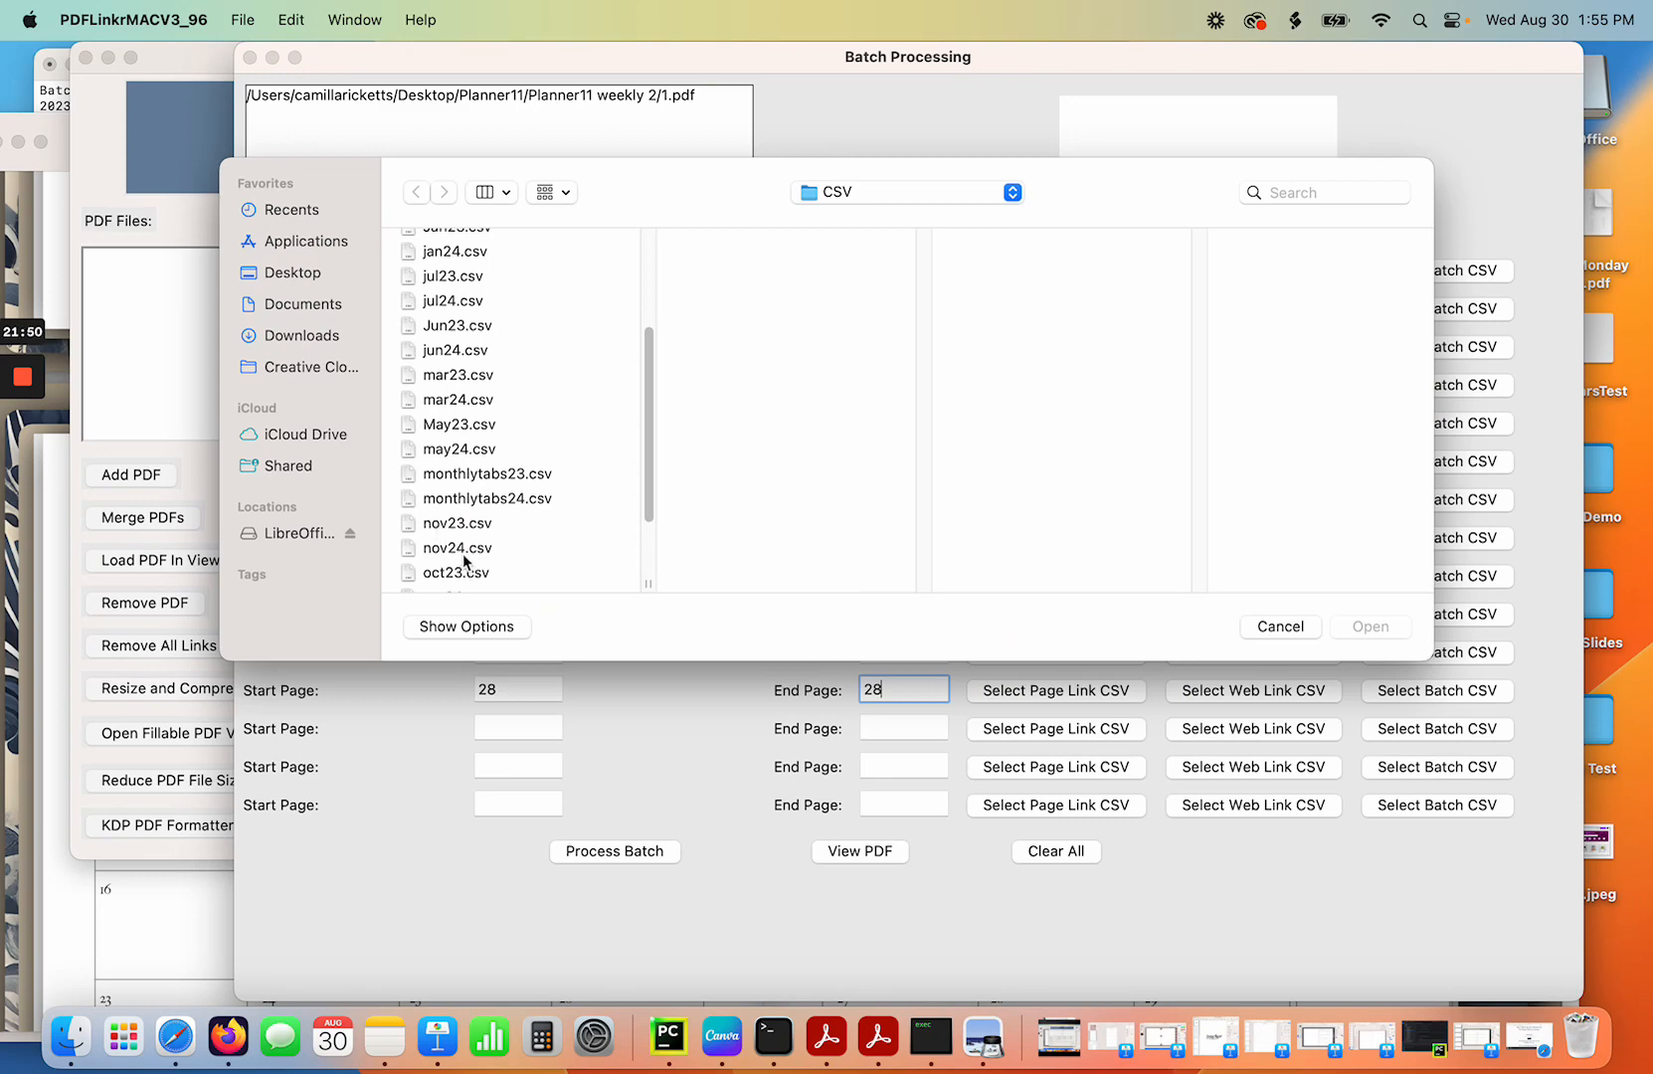
{"action": "scroll", "coordinate": [467, 557], "scroll_direction": "down", "scroll_amount": 3}
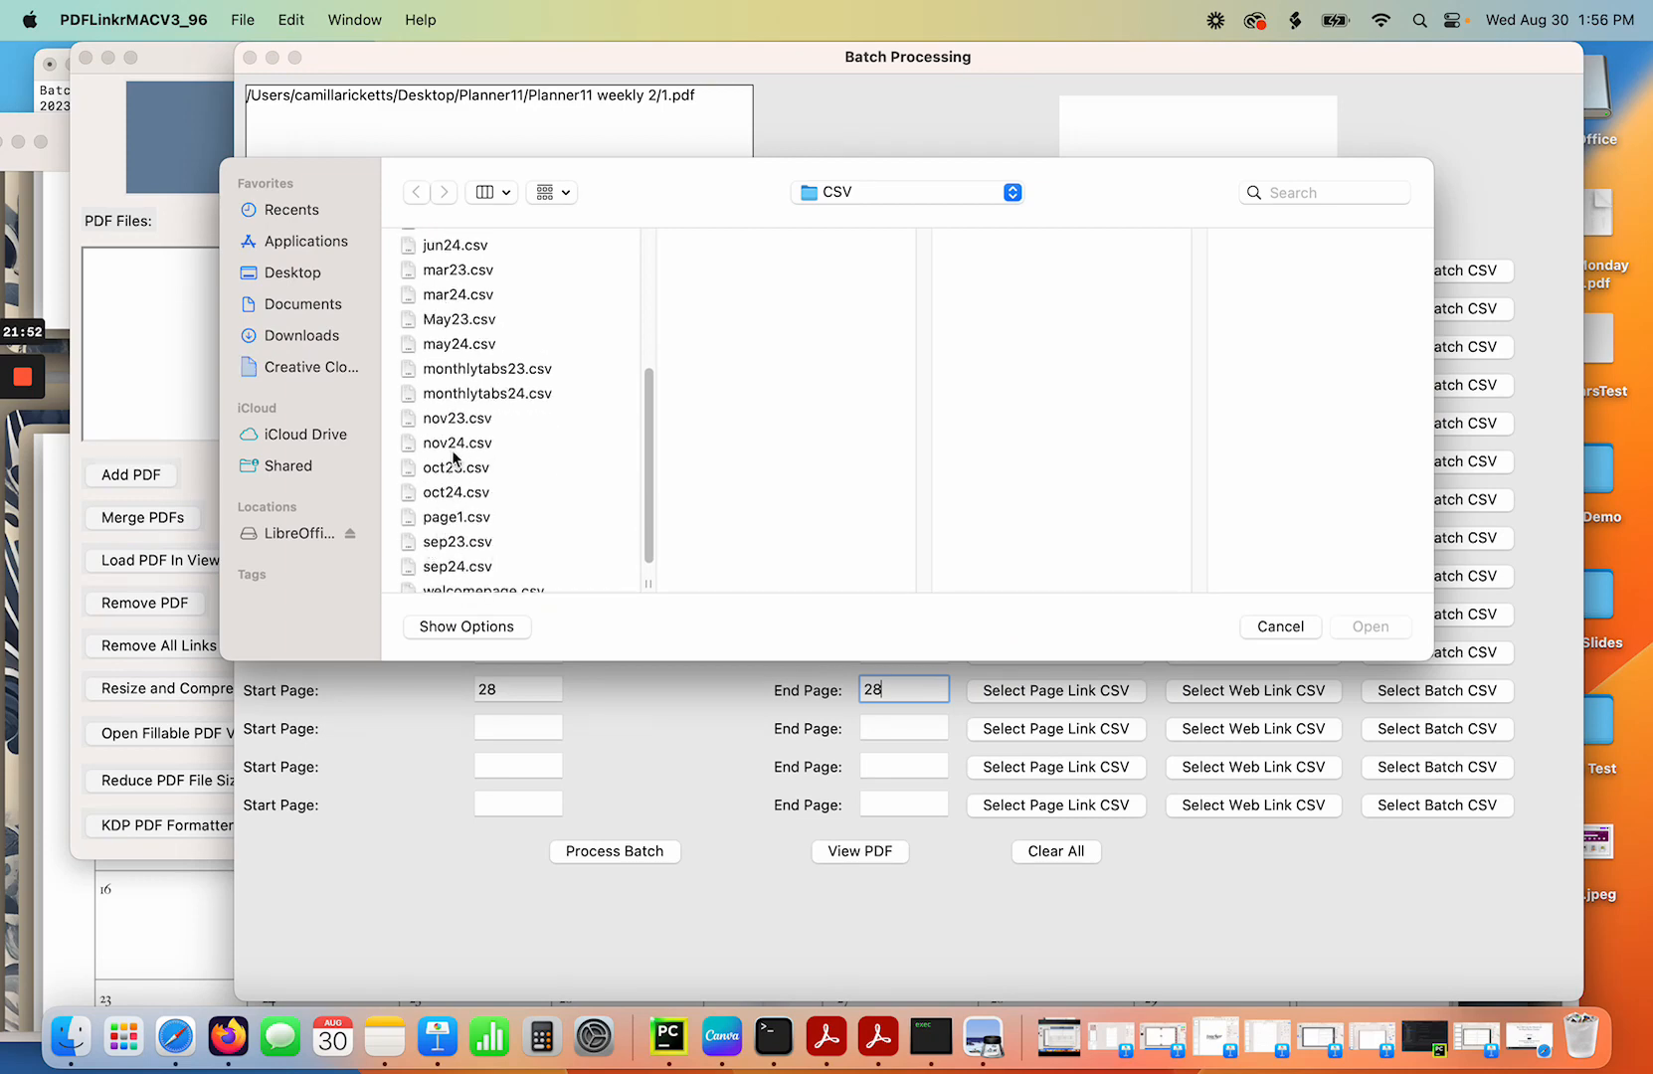
{"action": "double_click", "coordinate": [458, 492]}
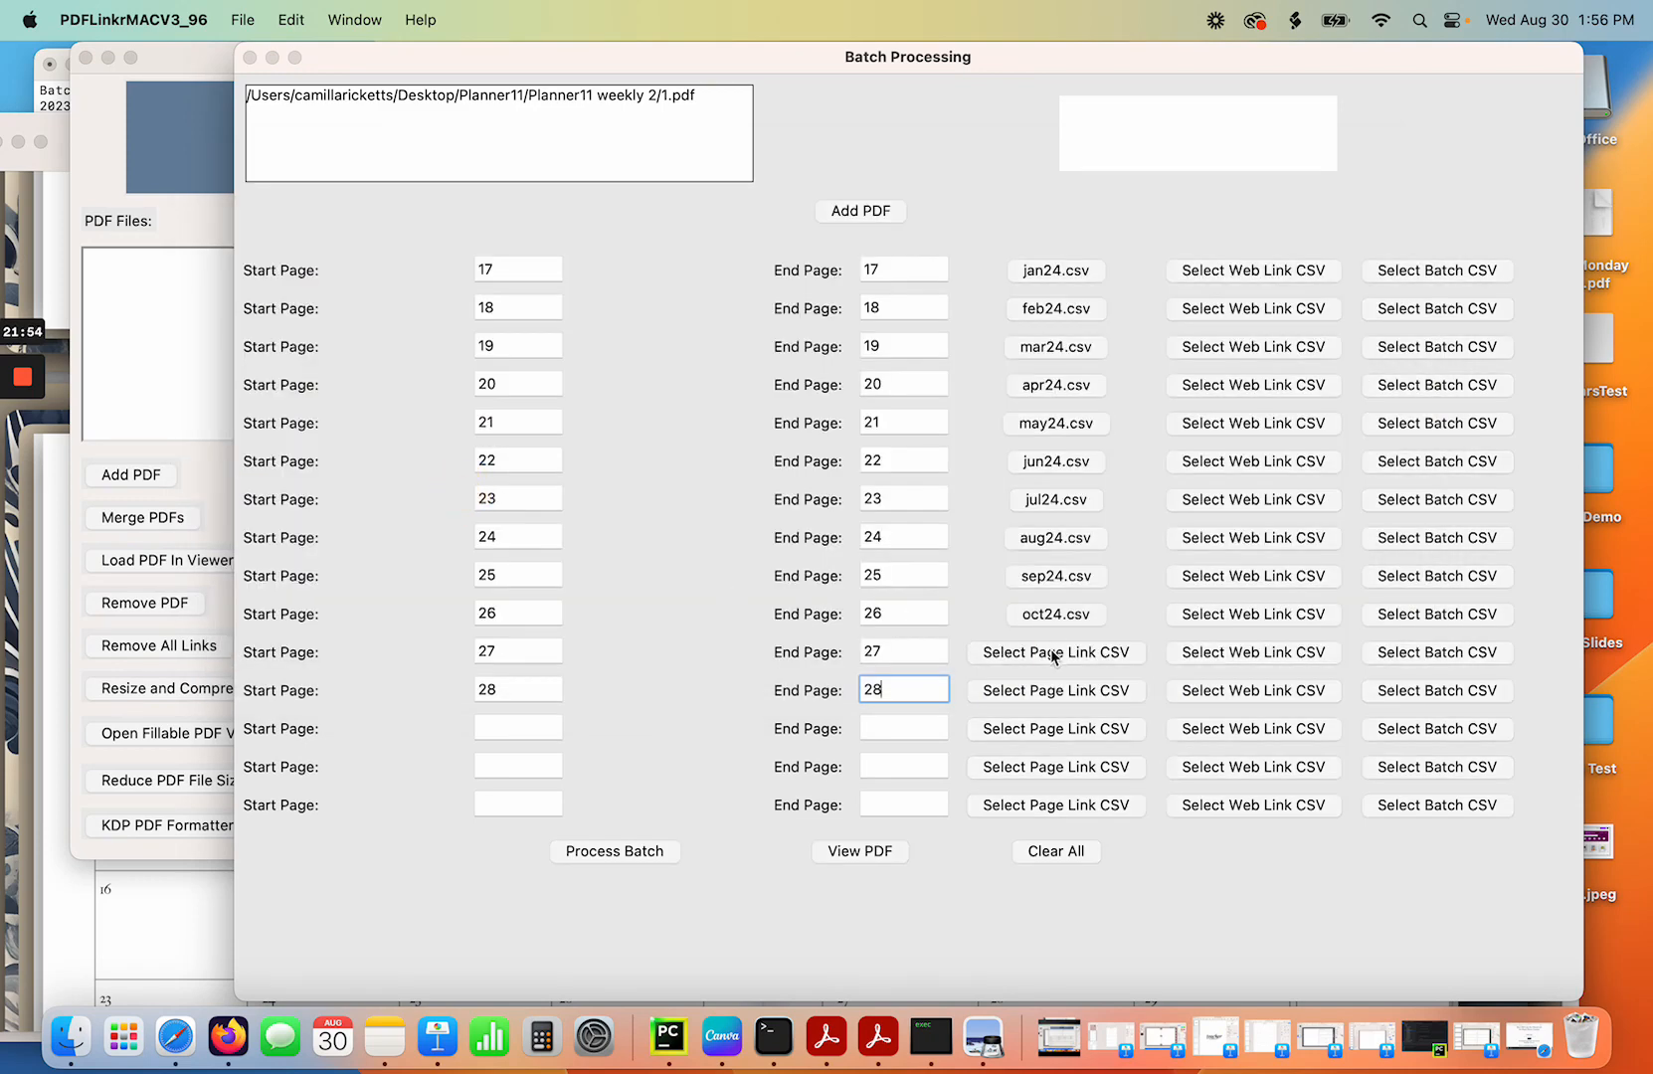
Assign nov24.csv and dec24.csv from the CSV folder as the page link files for pages 27 and 28.
{"action": "left_click", "coordinate": [1052, 653]}
{"action": "scroll", "coordinate": [537, 467], "scroll_direction": "down", "scroll_amount": 5}
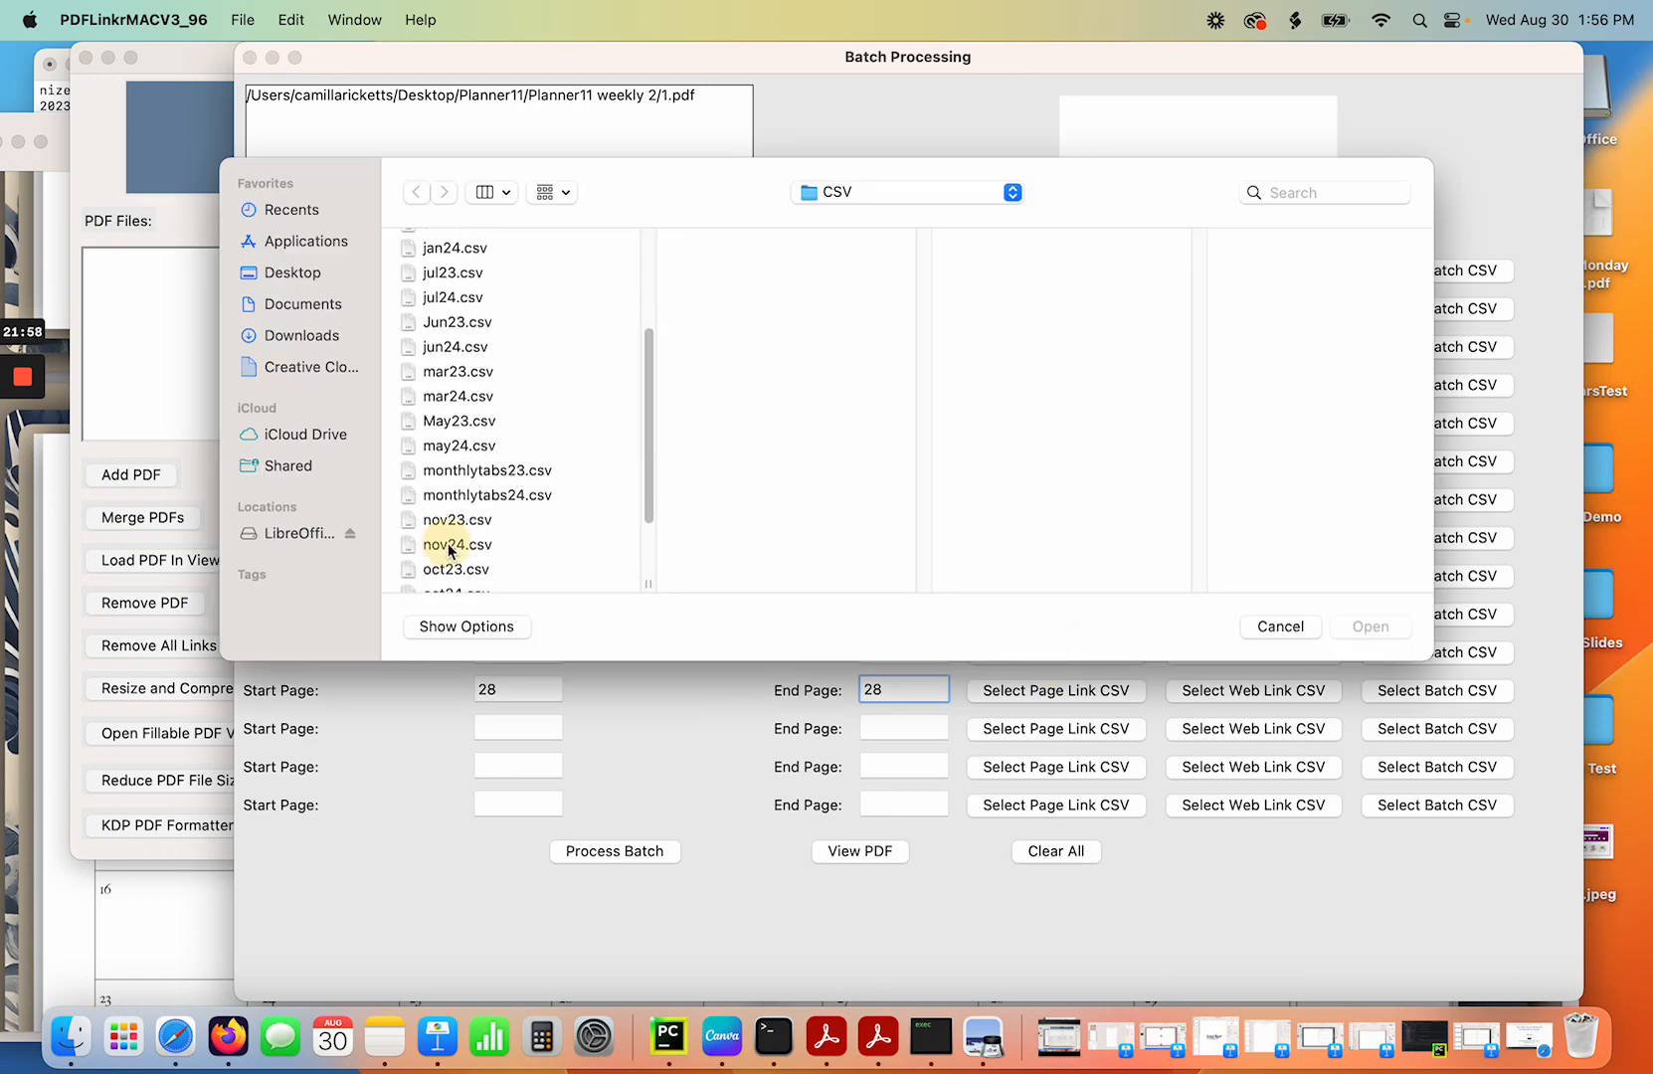
{"action": "double_click", "coordinate": [449, 544]}
{"action": "left_click", "coordinate": [1056, 689]}
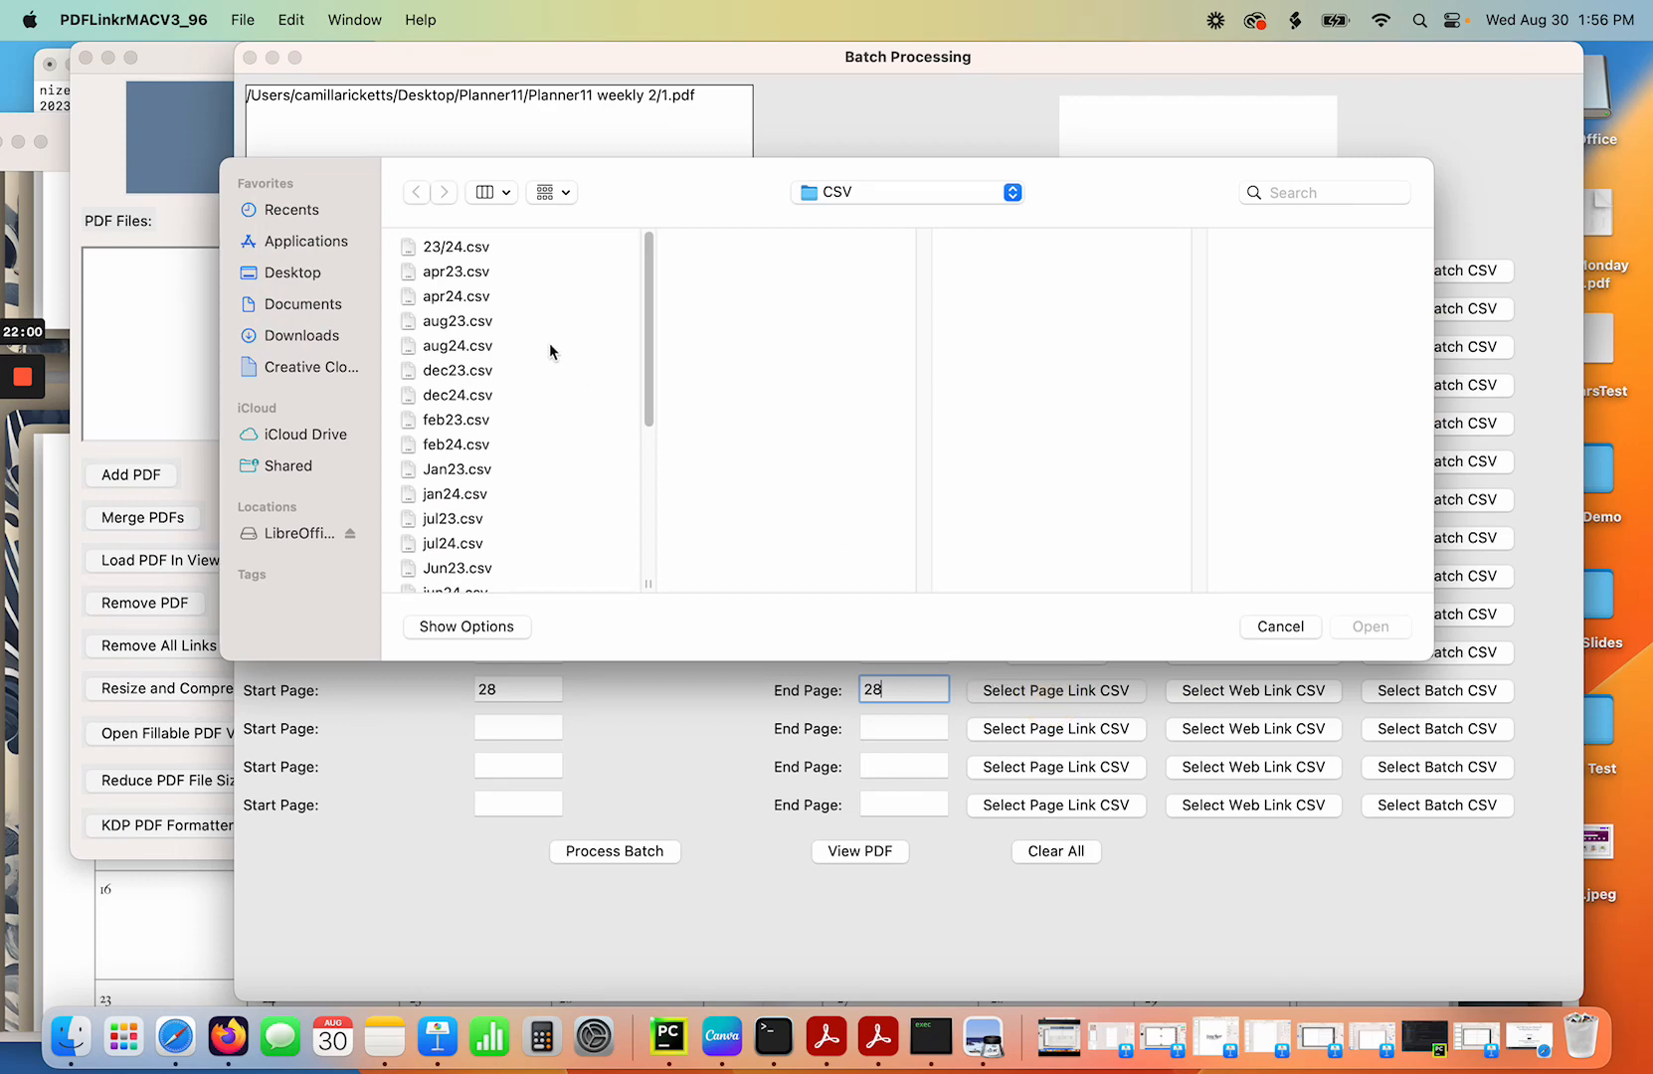
{"action": "double_click", "coordinate": [452, 395]}
View 1.pdf and set the strip around the weekly tabs 1 to 5 on page 3 as the selected area.
{"action": "left_click", "coordinate": [665, 96]}
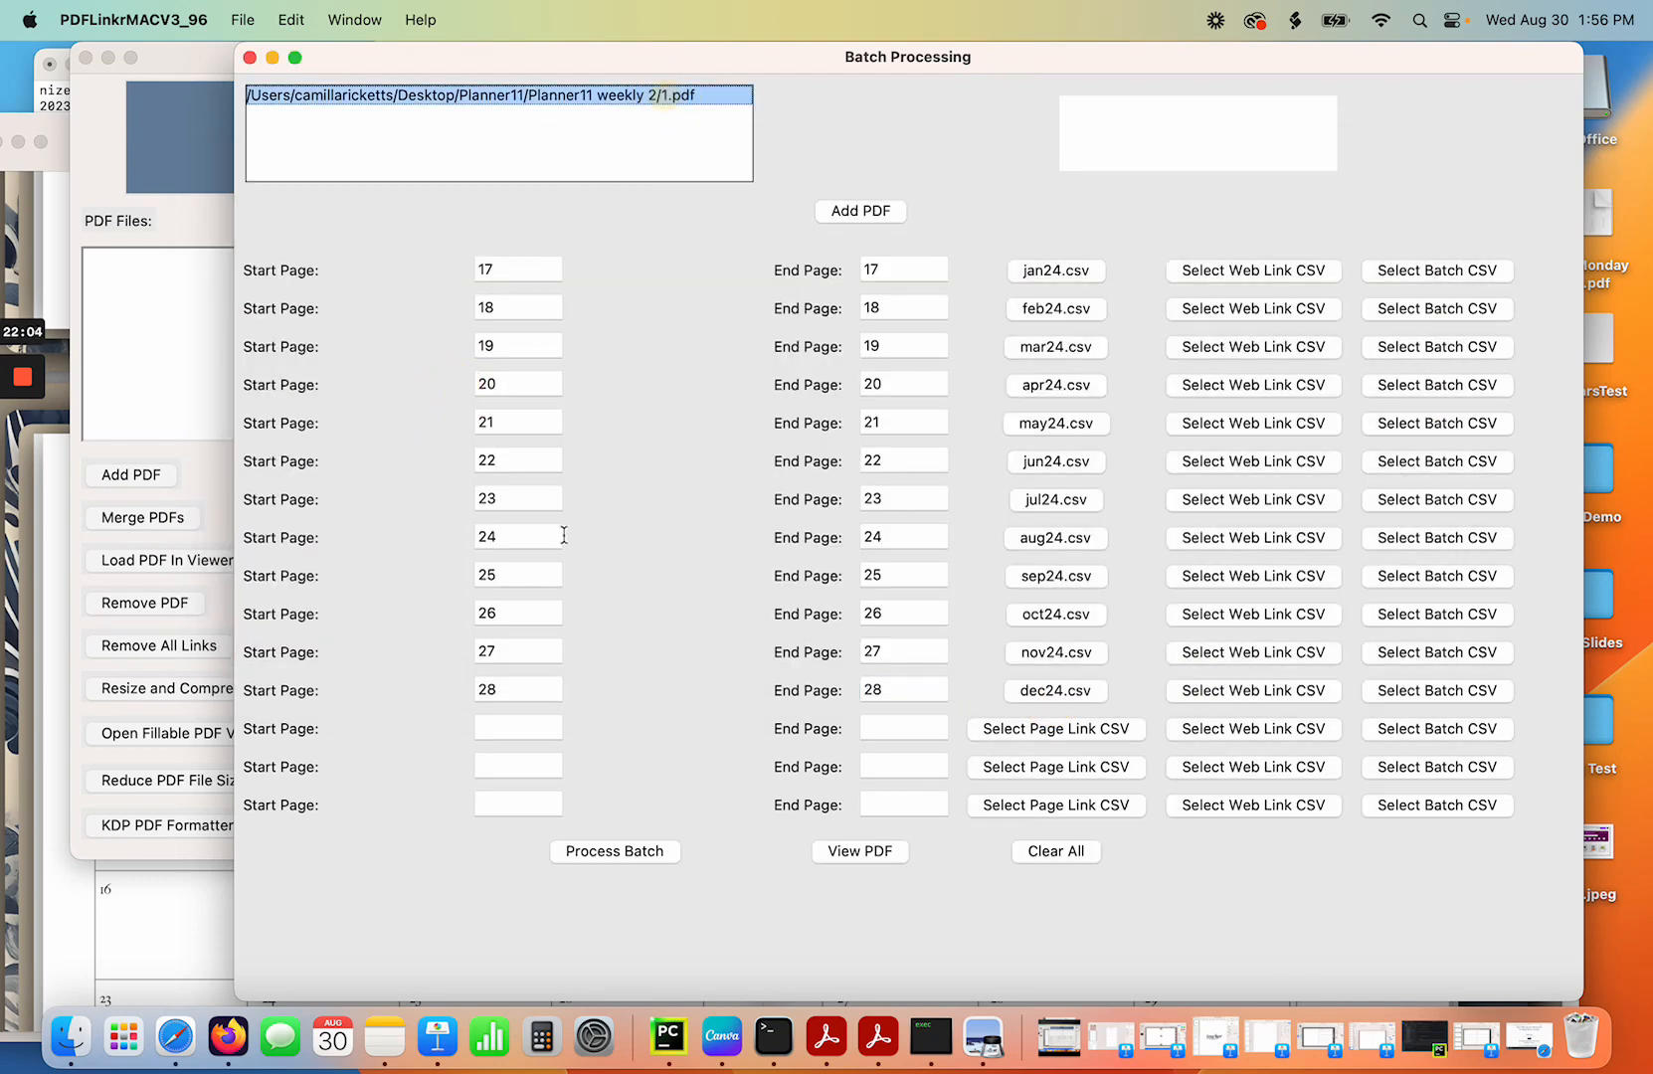
{"action": "left_click", "coordinate": [860, 851]}
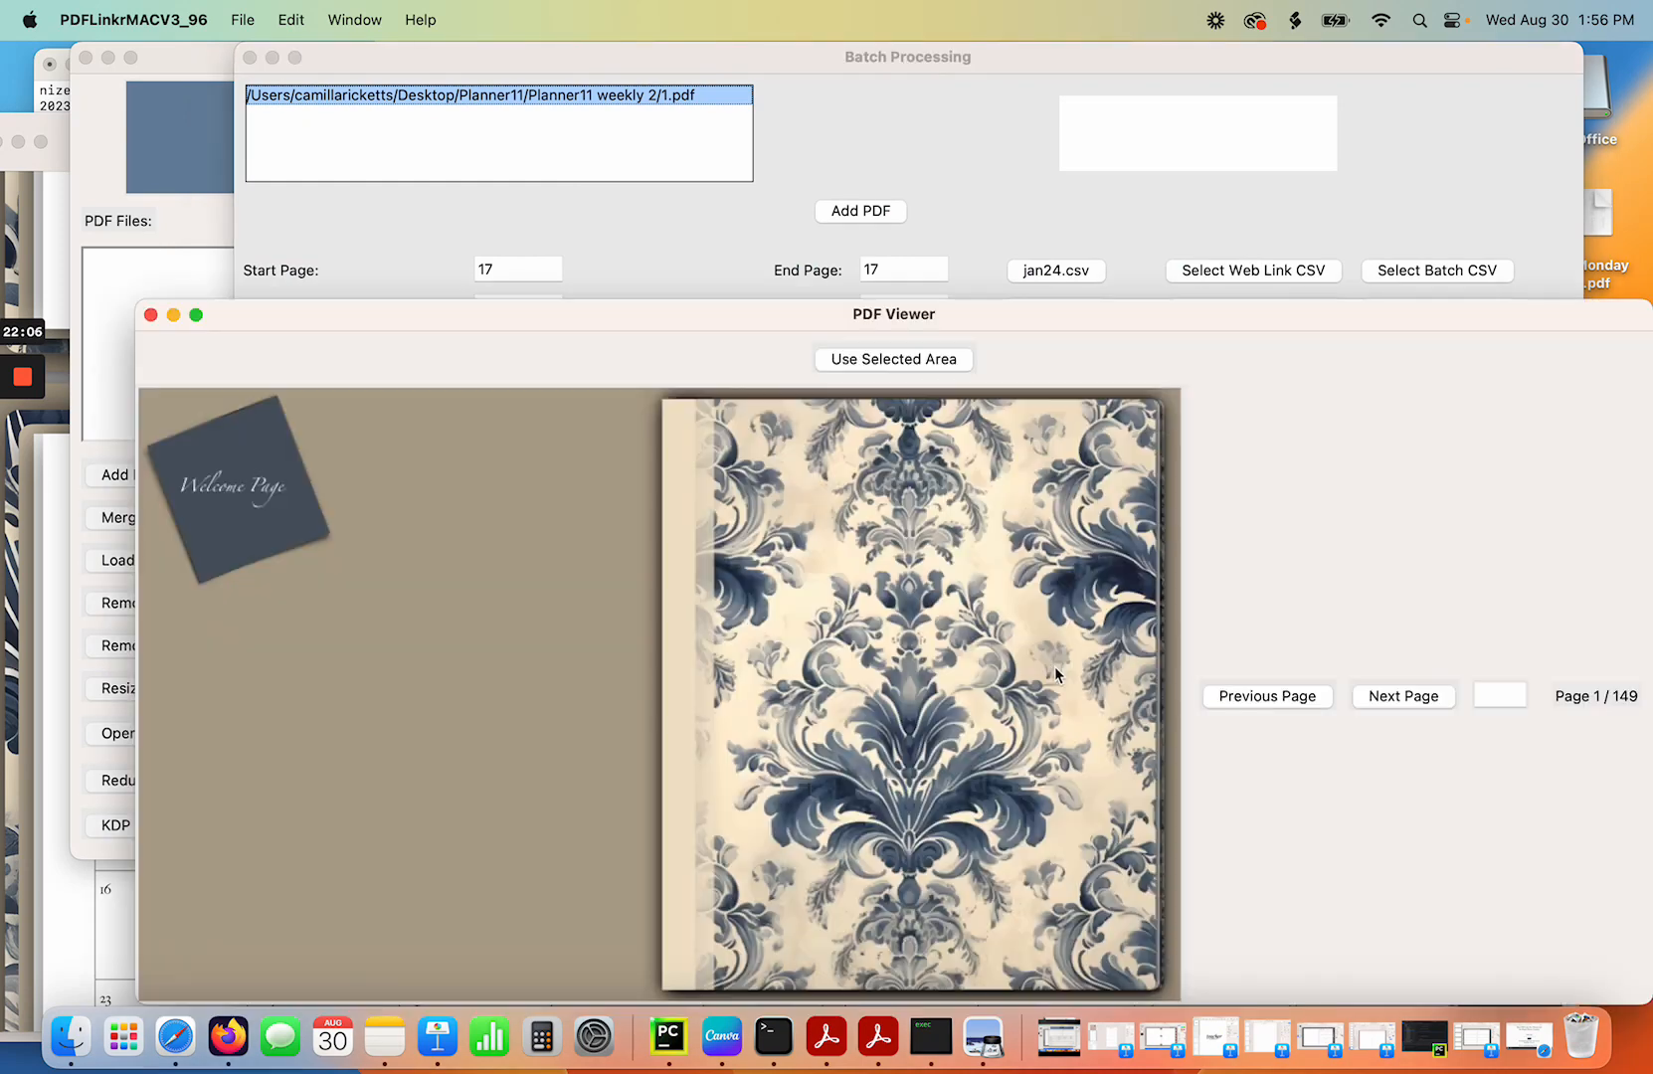
{"action": "left_click", "coordinate": [1425, 698]}
{"action": "left_click", "coordinate": [1425, 698]}
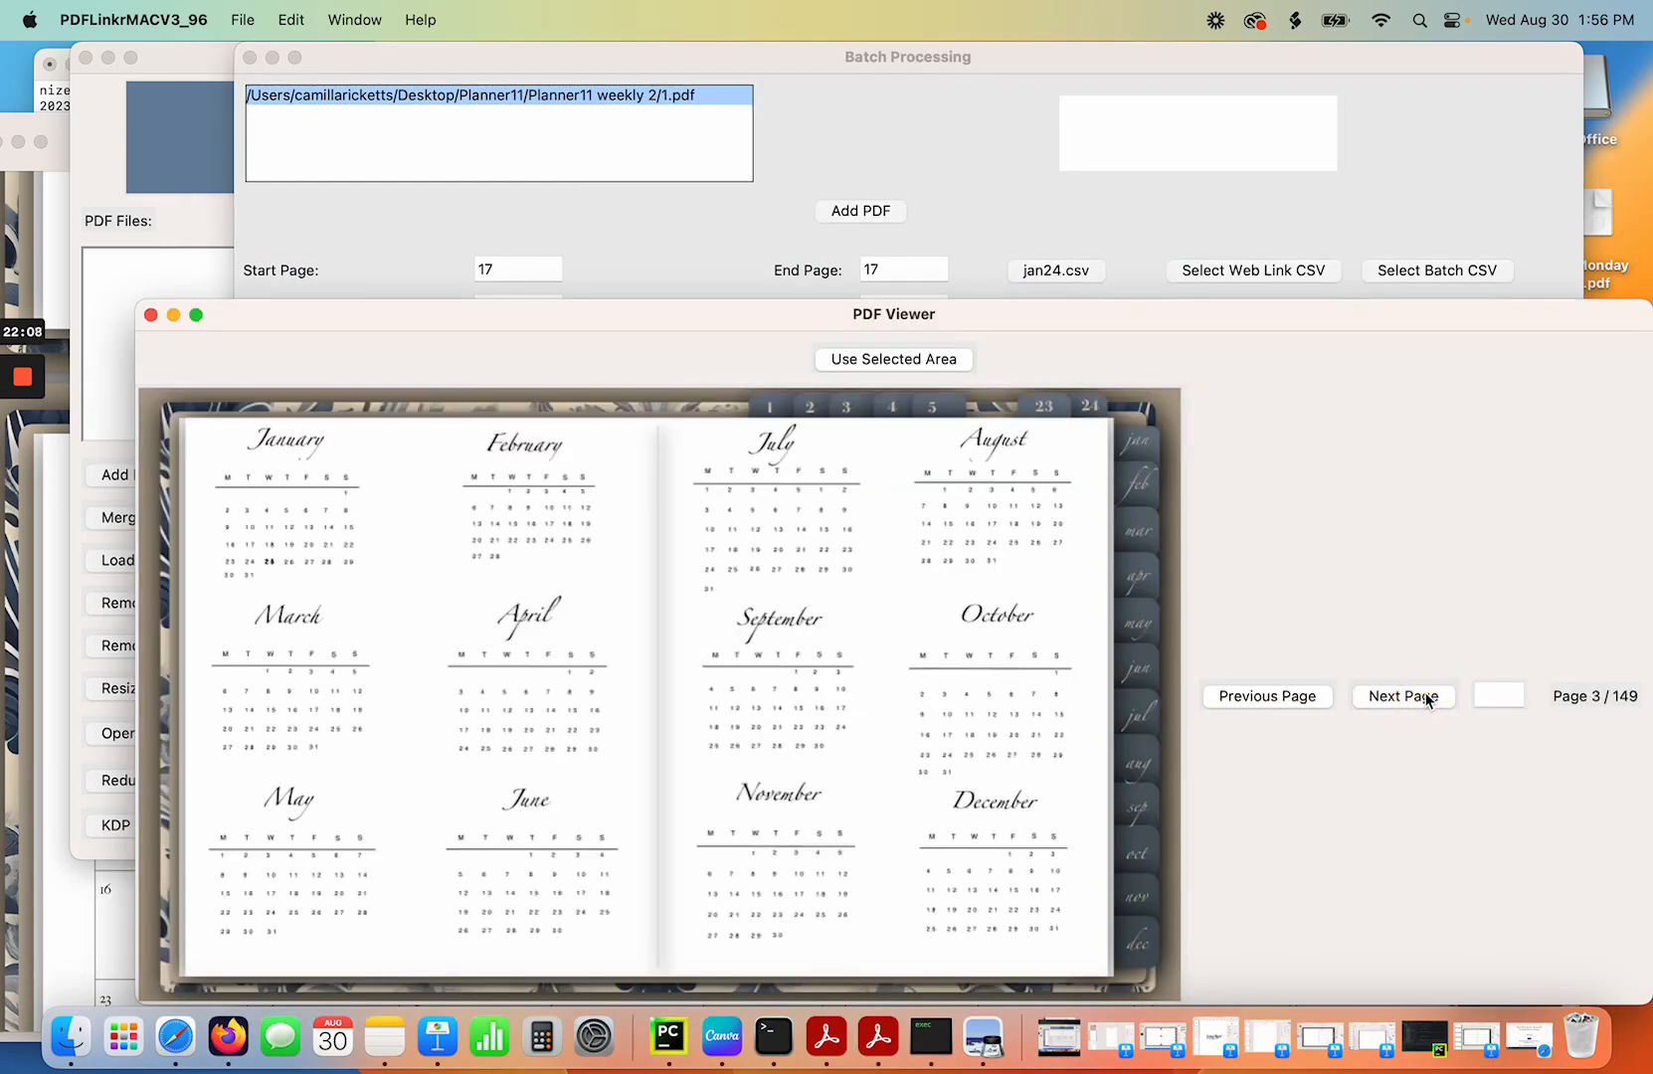
{"action": "left_click_drag", "start_coordinate": [737, 388], "coordinate": [970, 433]}
{"action": "left_click", "coordinate": [919, 358]}
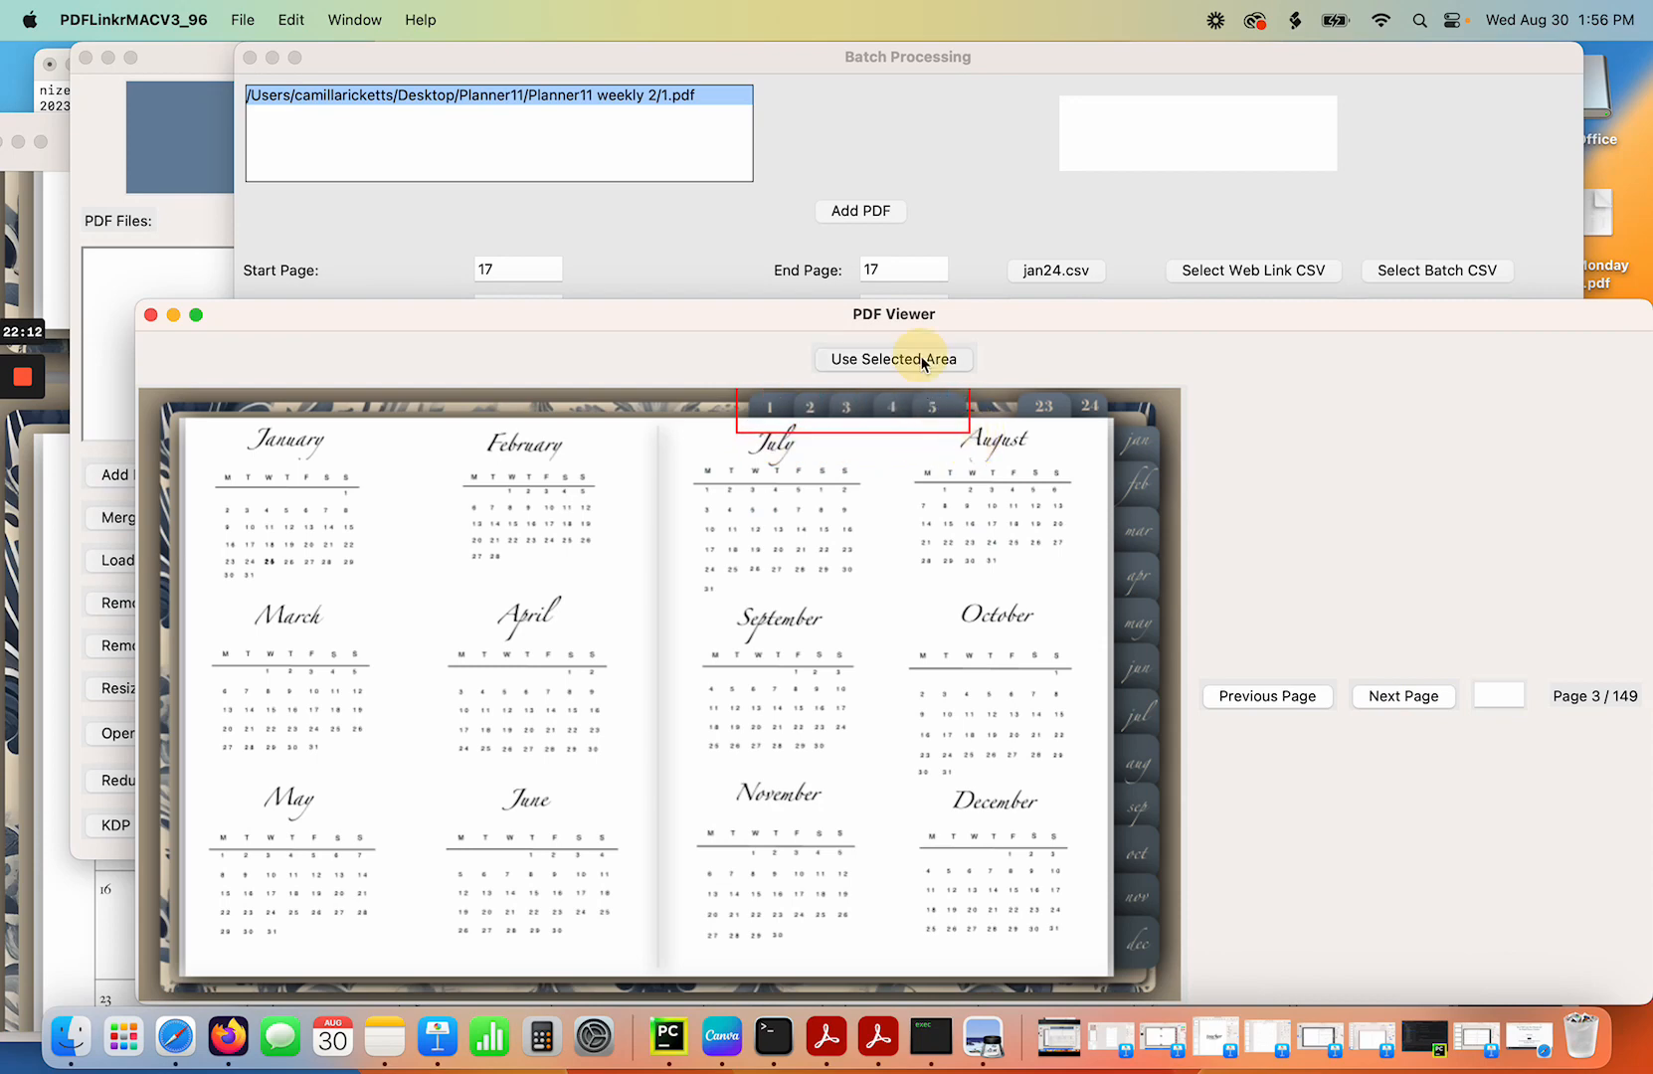
Process the batch, and open 1_updated_12.pdf from the Planner11 weekly 2 folder in Preview.
{"action": "left_click", "coordinate": [637, 849]}
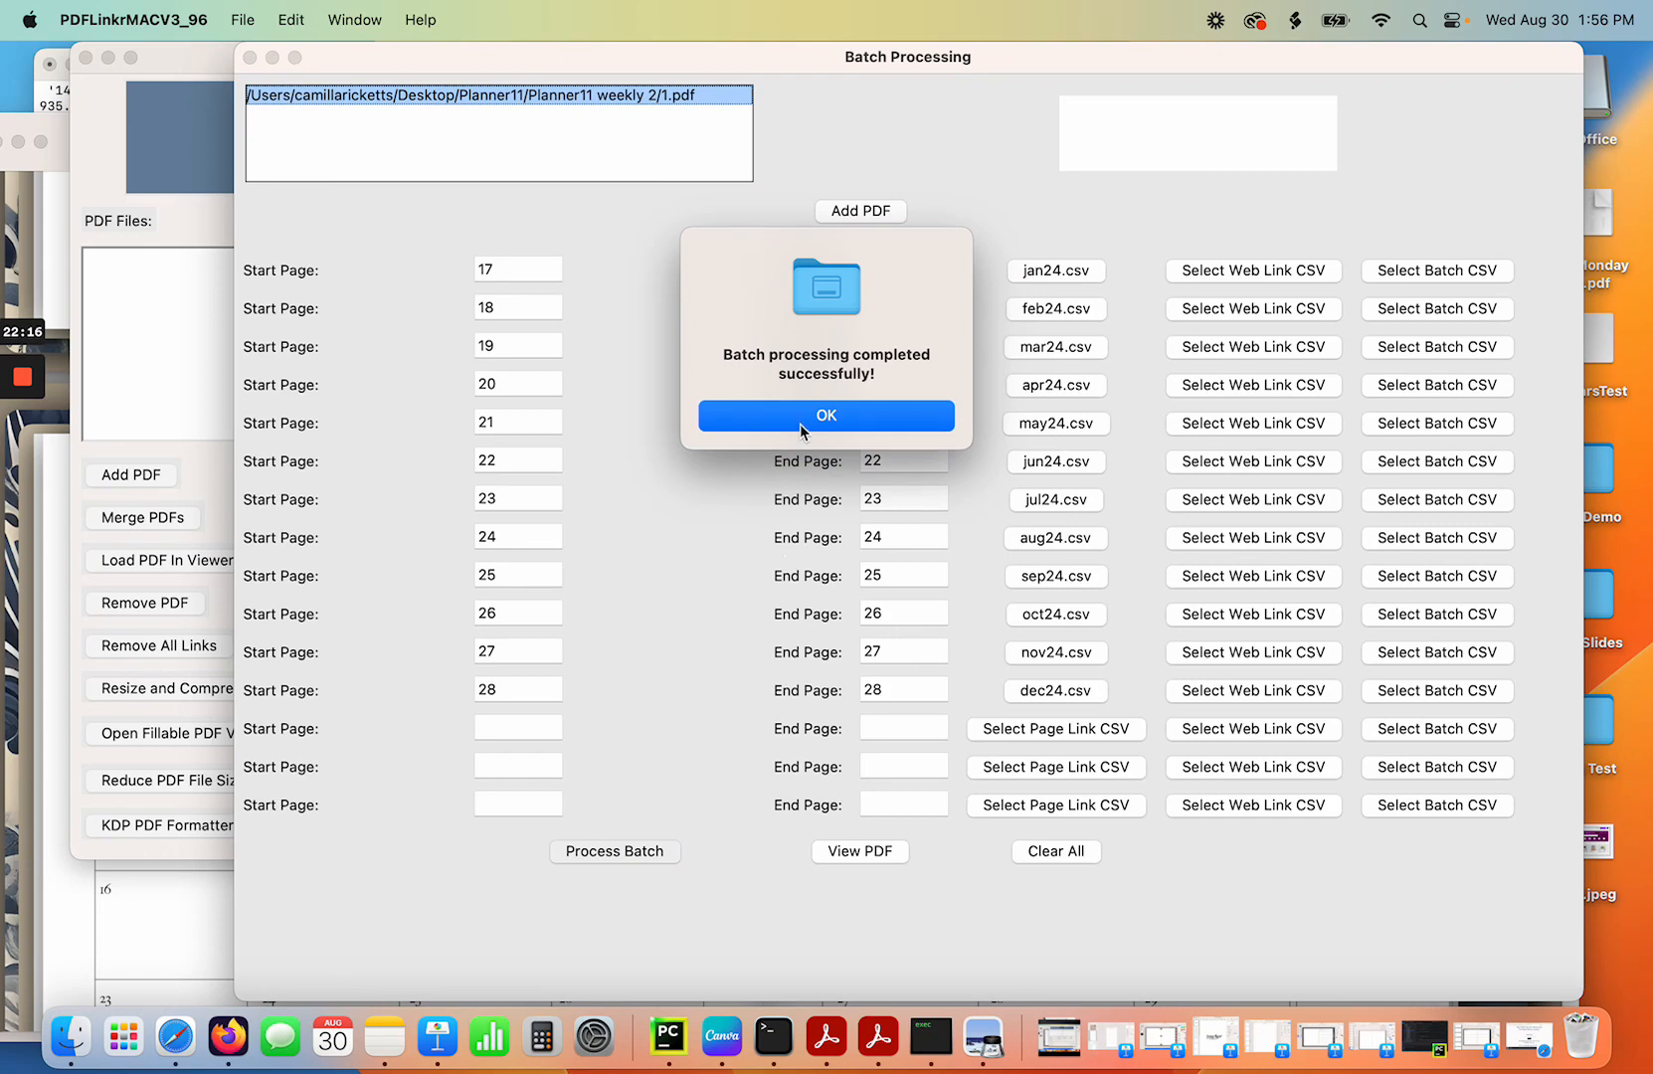
{"action": "left_click", "coordinate": [799, 424]}
{"action": "left_click", "coordinate": [70, 1036]}
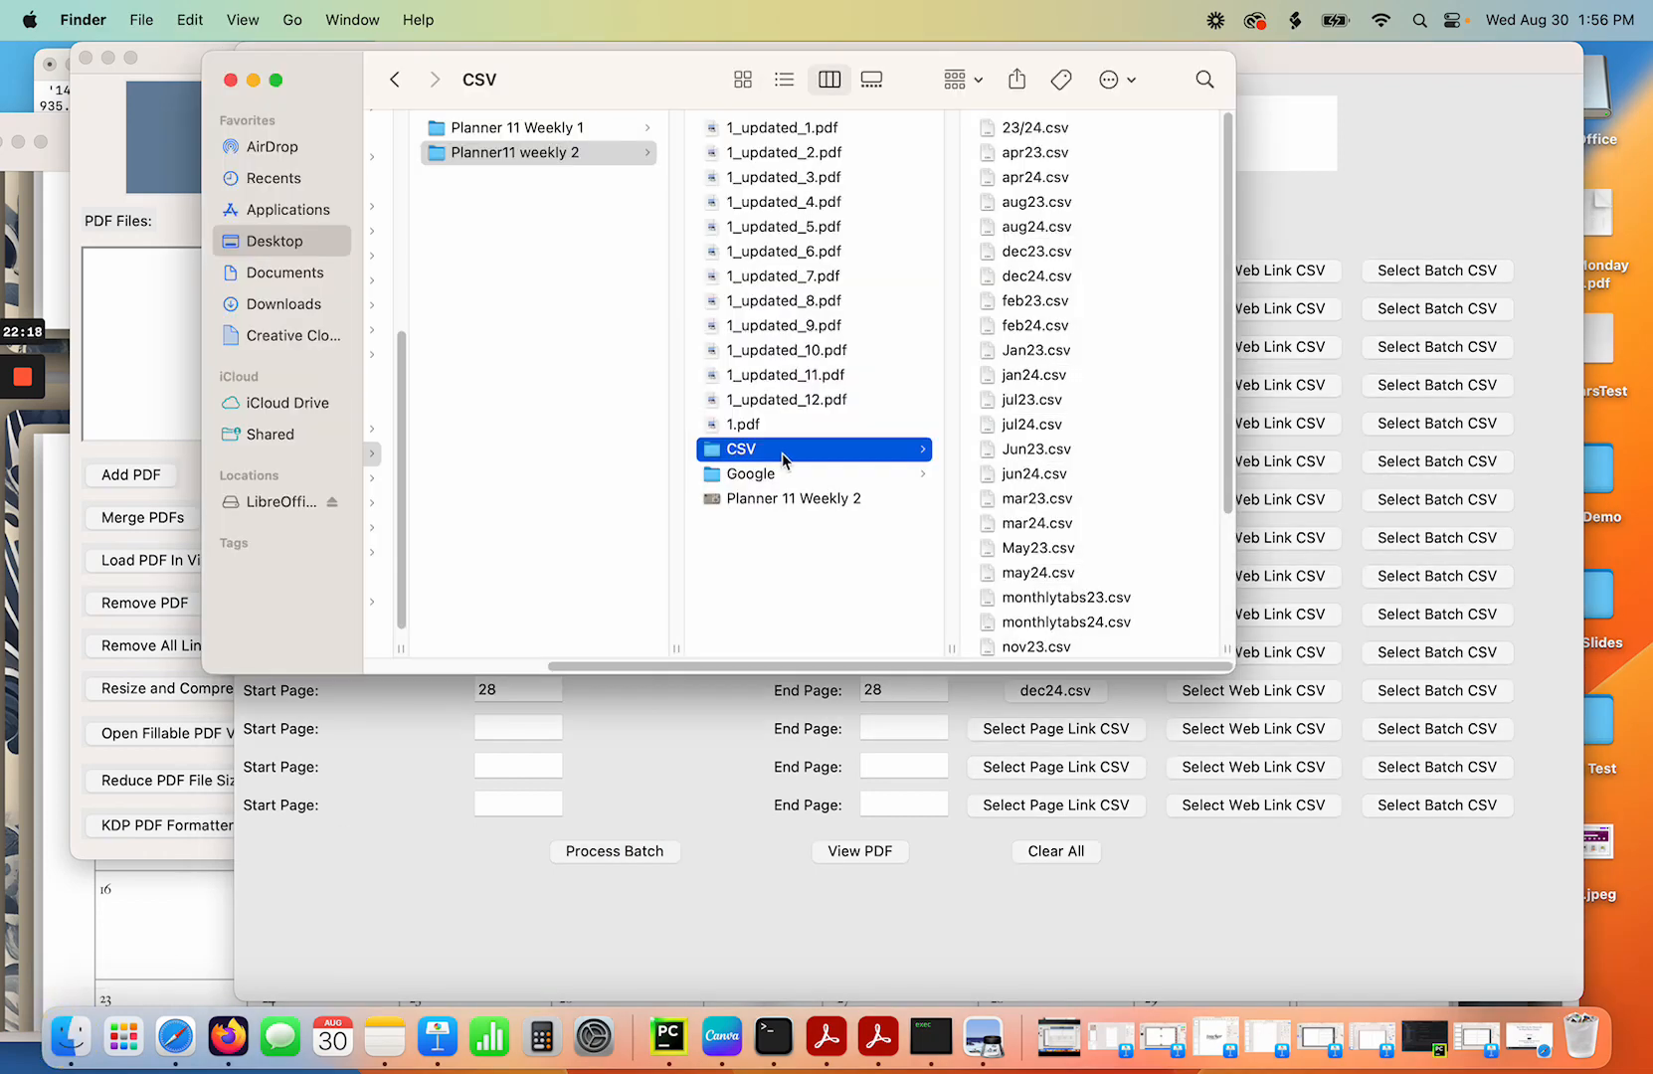
{"action": "left_click", "coordinate": [780, 400]}
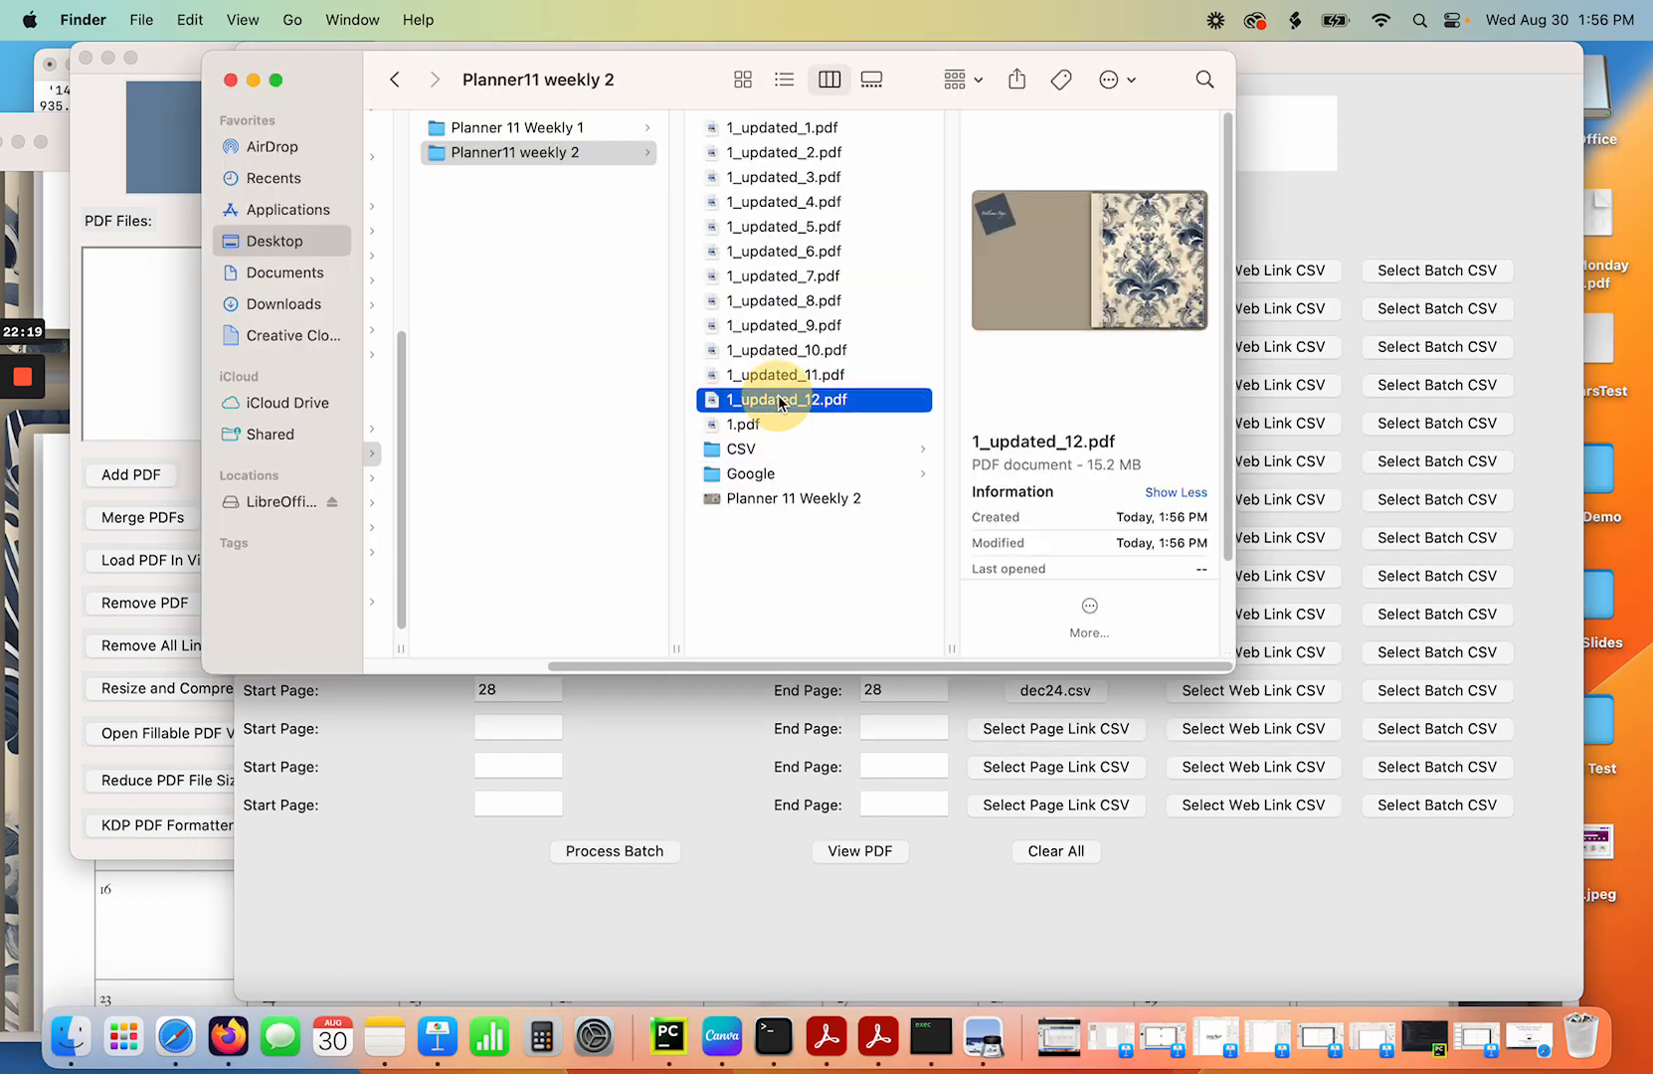
{"action": "double_click", "coordinate": [778, 399]}
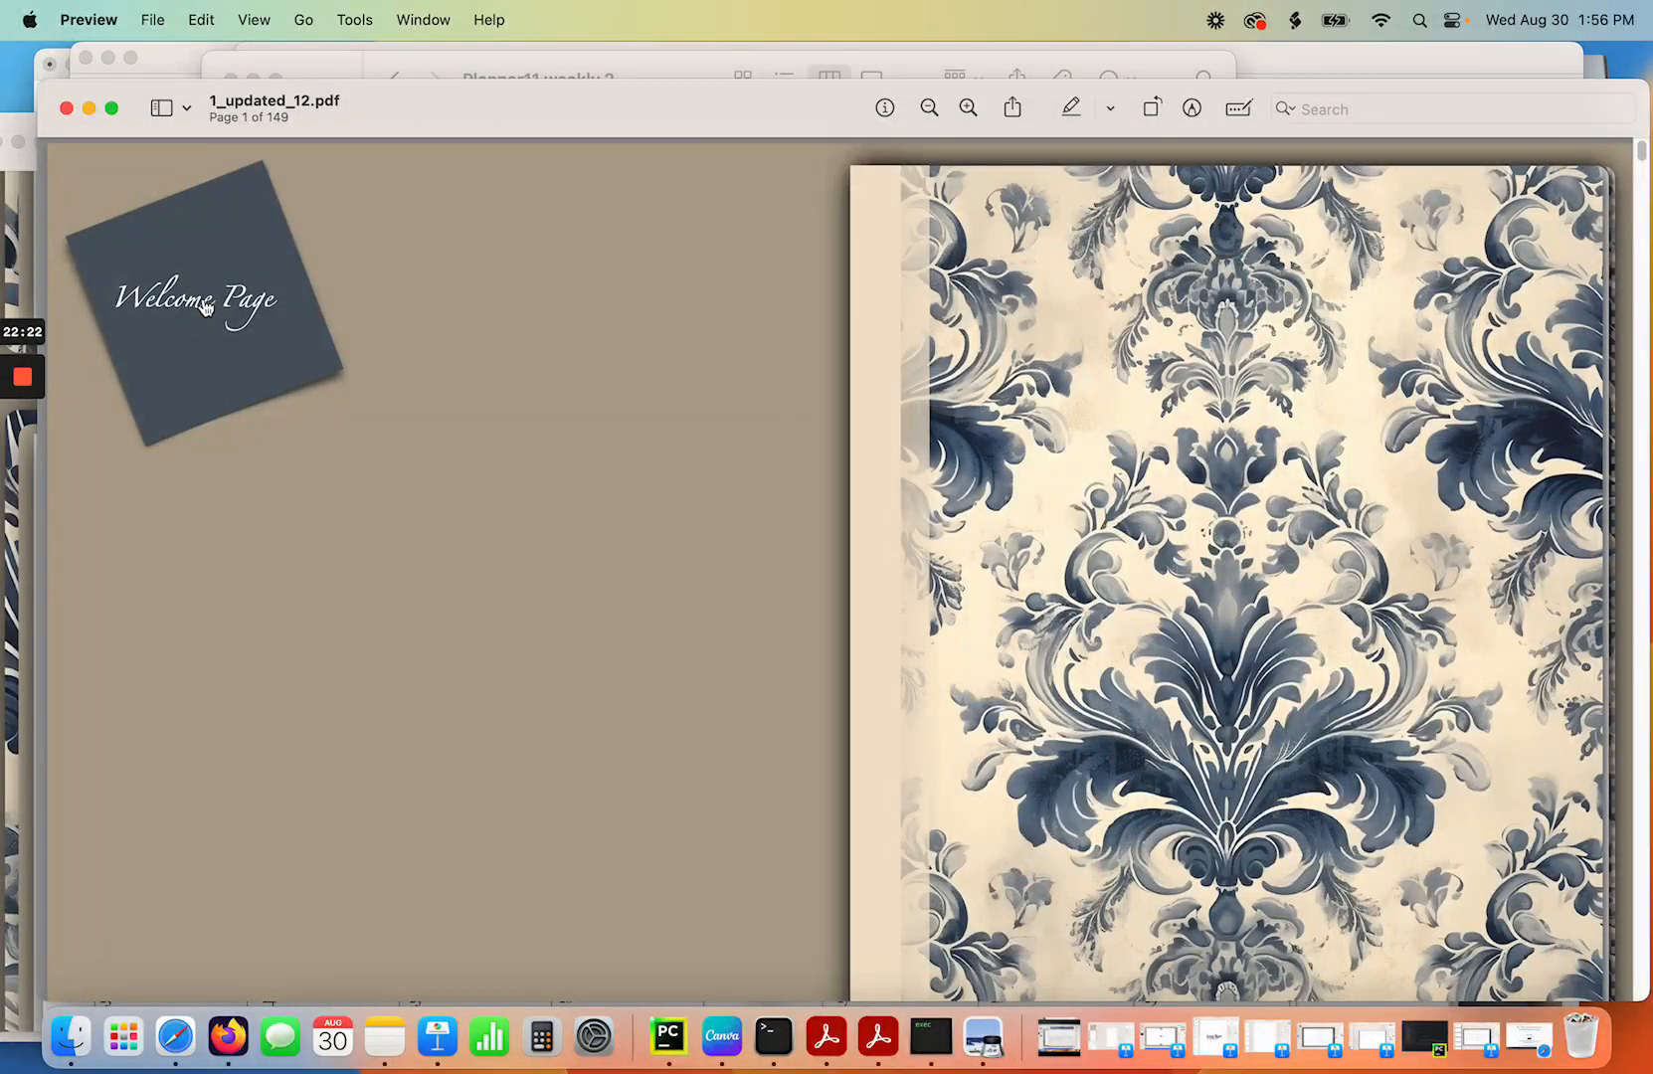
Test the cover, 24, jan and week 1 tab links in 1_updated_12.pdf, and close the file.
{"action": "left_click", "coordinate": [205, 307]}
{"action": "left_click", "coordinate": [1489, 175]}
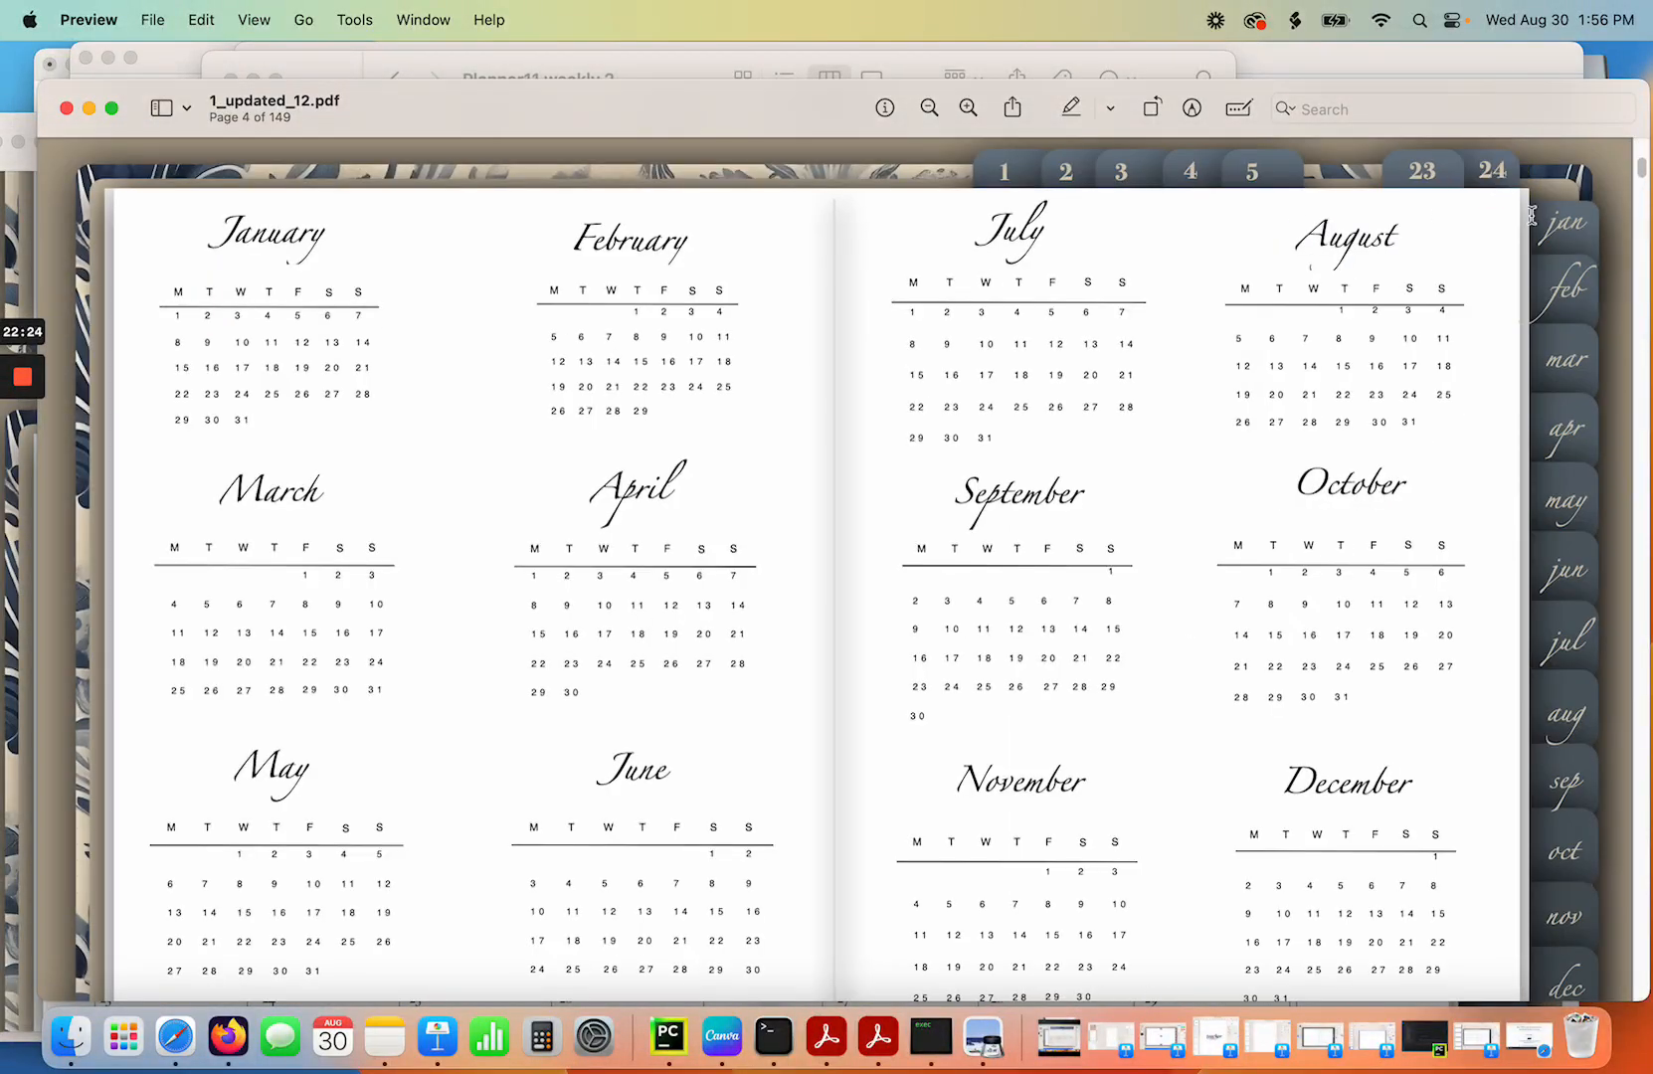
{"action": "left_click", "coordinate": [1569, 231]}
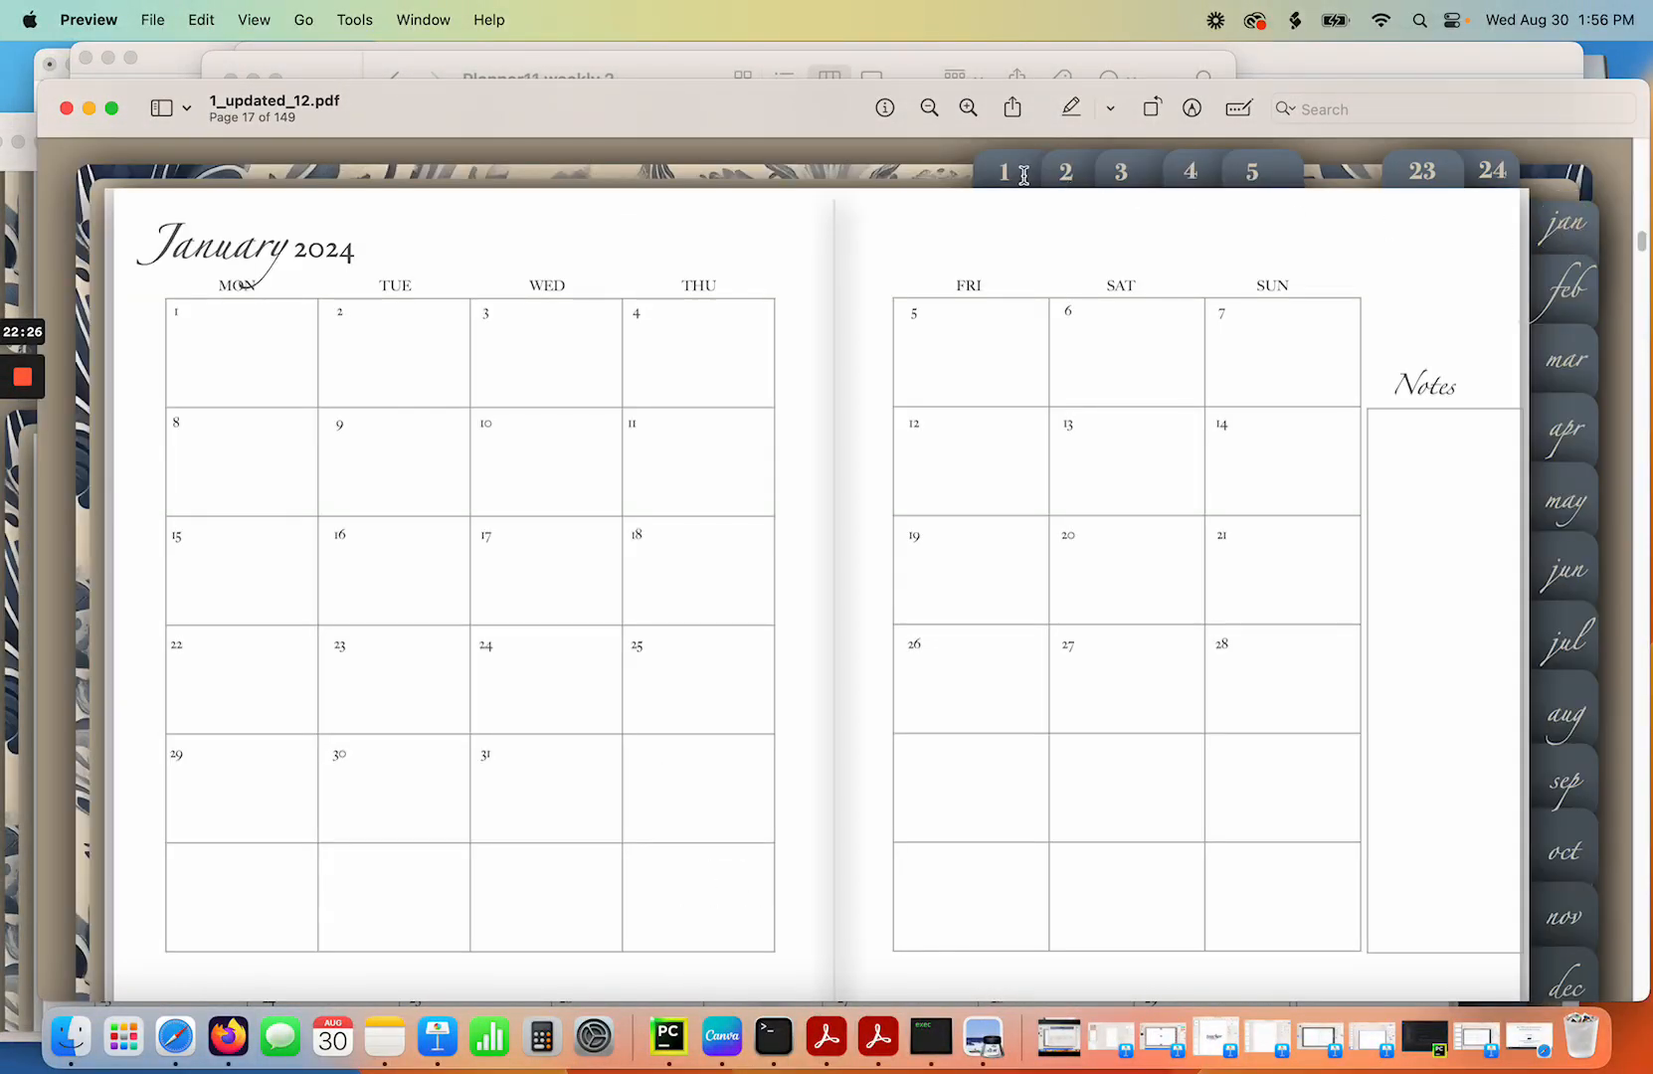
{"action": "left_click", "coordinate": [1005, 177]}
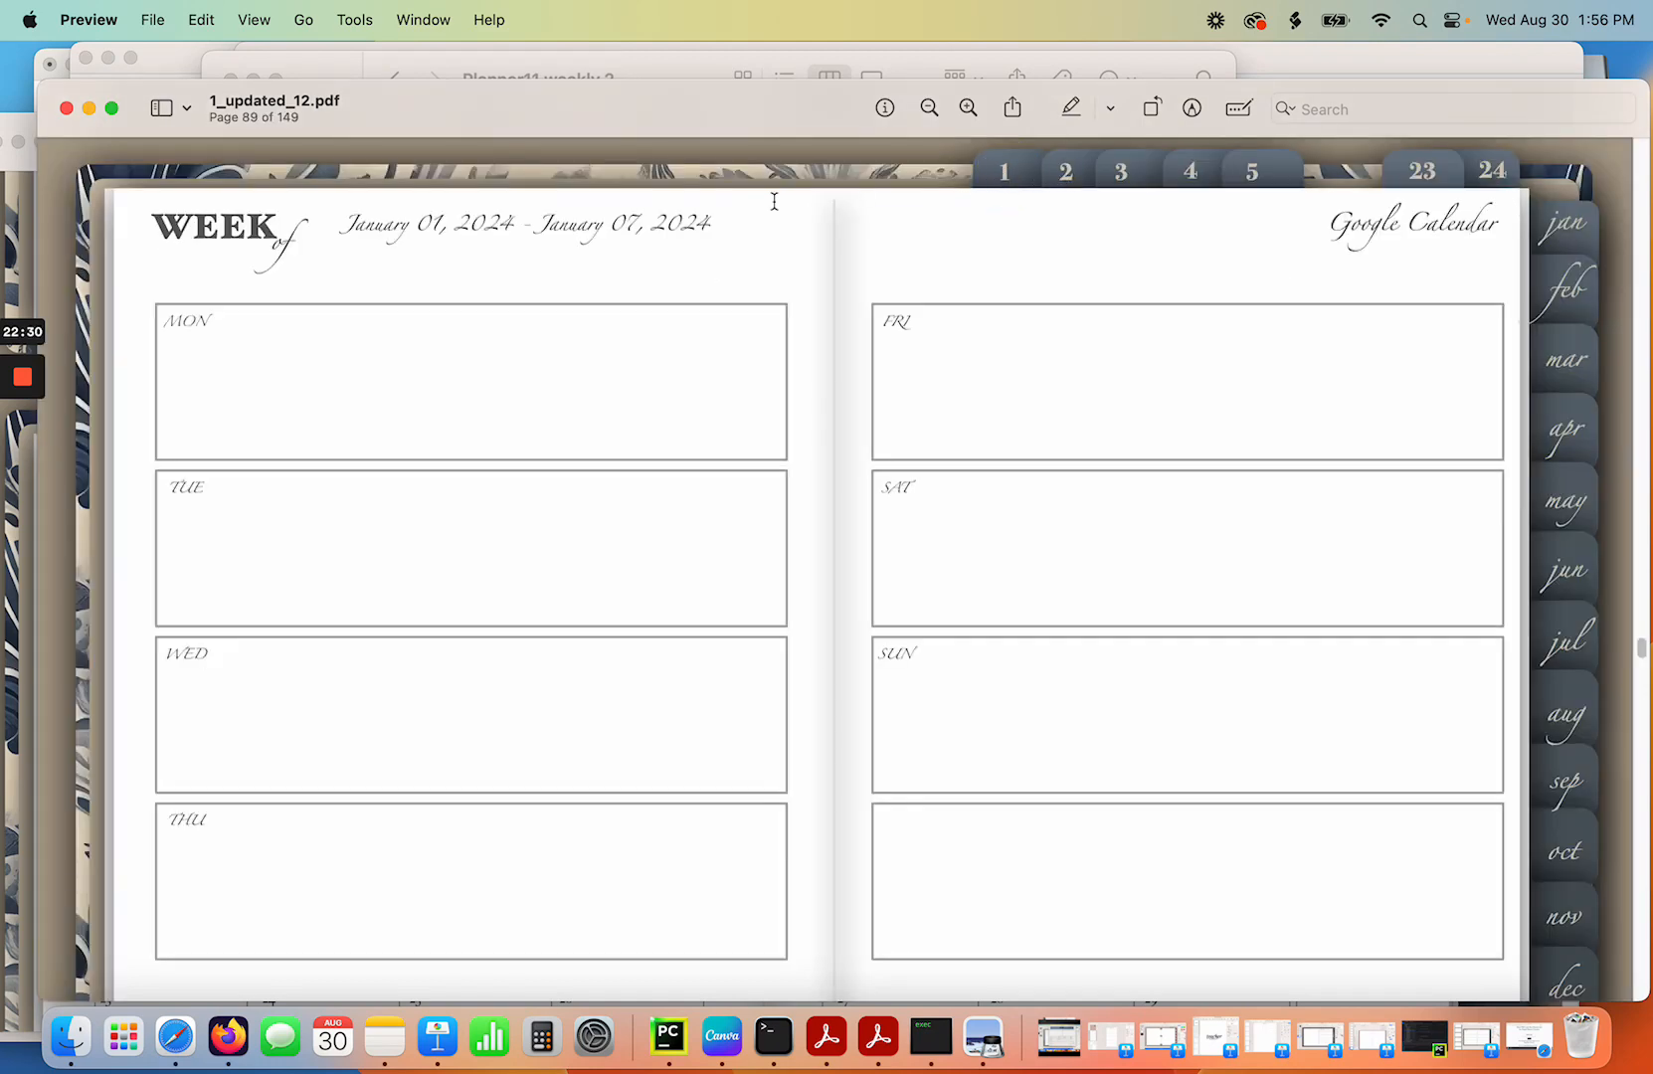
{"action": "left_click", "coordinate": [67, 115]}
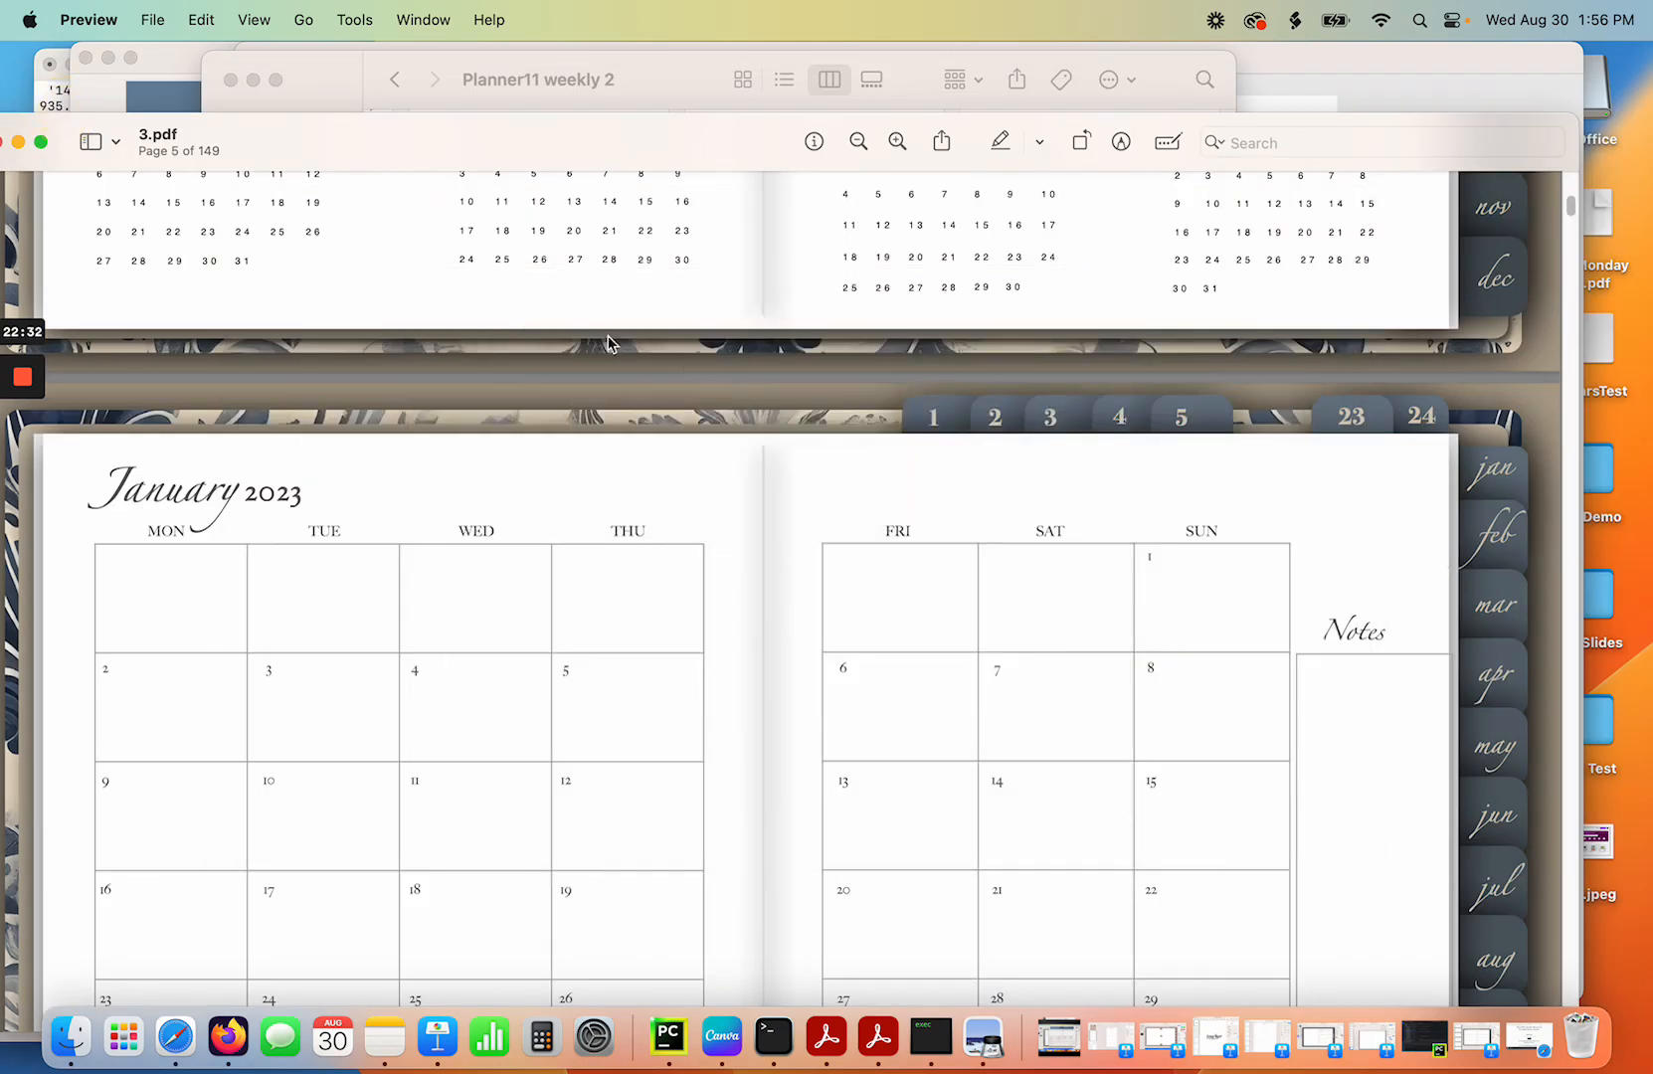
Move the old 1.pdf in the Planner11 weekly 2 folder to the Trash in Finder.
{"action": "left_click", "coordinate": [325, 69]}
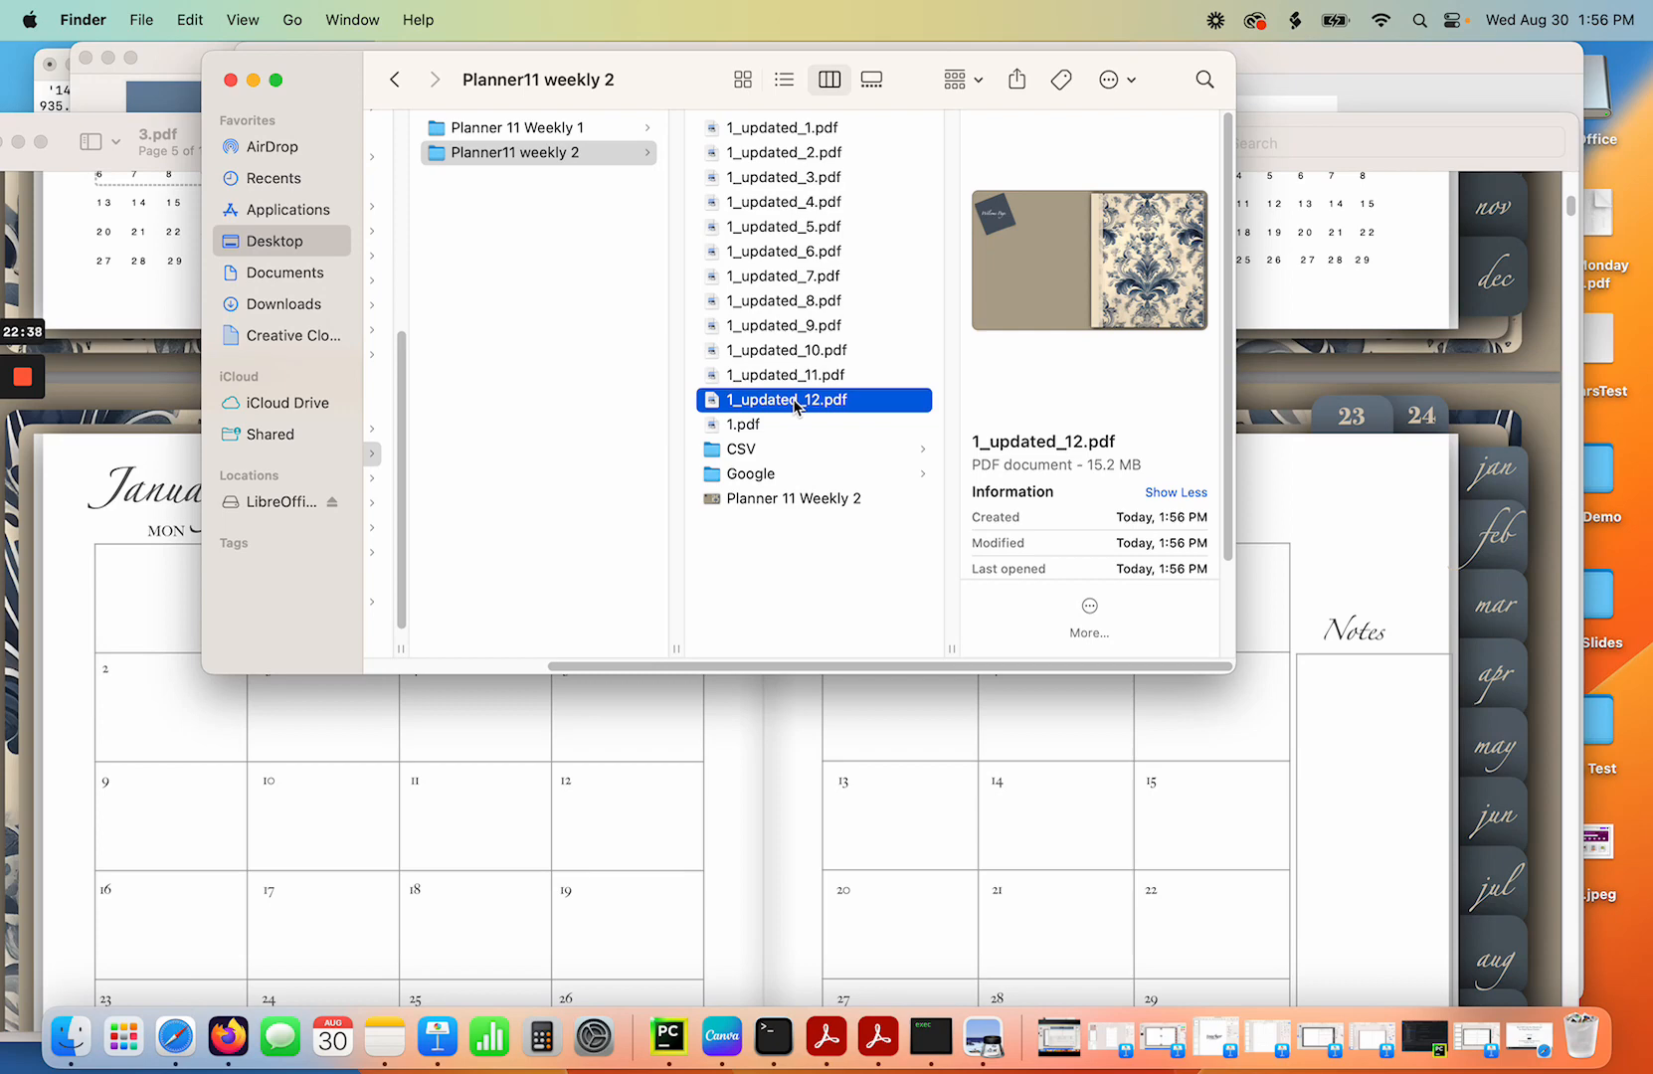
{"action": "left_click", "coordinate": [755, 425]}
{"action": "right_click", "coordinate": [774, 426]}
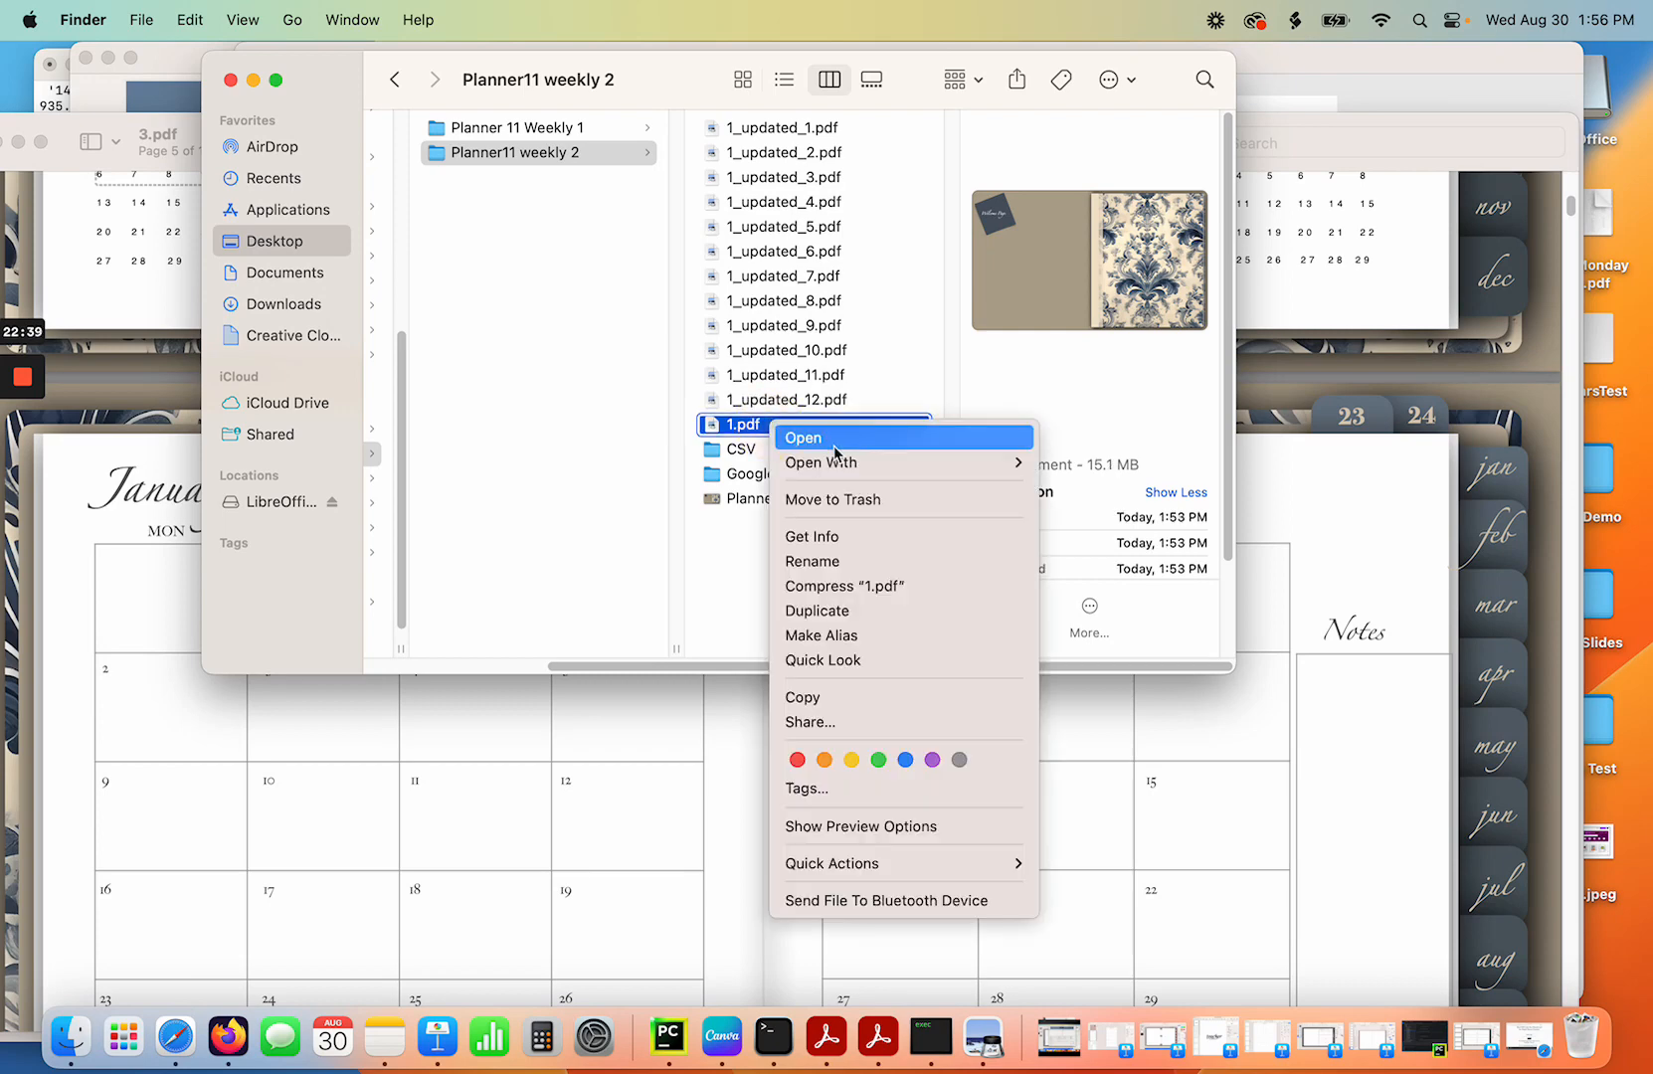
{"action": "left_click", "coordinate": [836, 500]}
{"action": "left_click", "coordinate": [792, 401]}
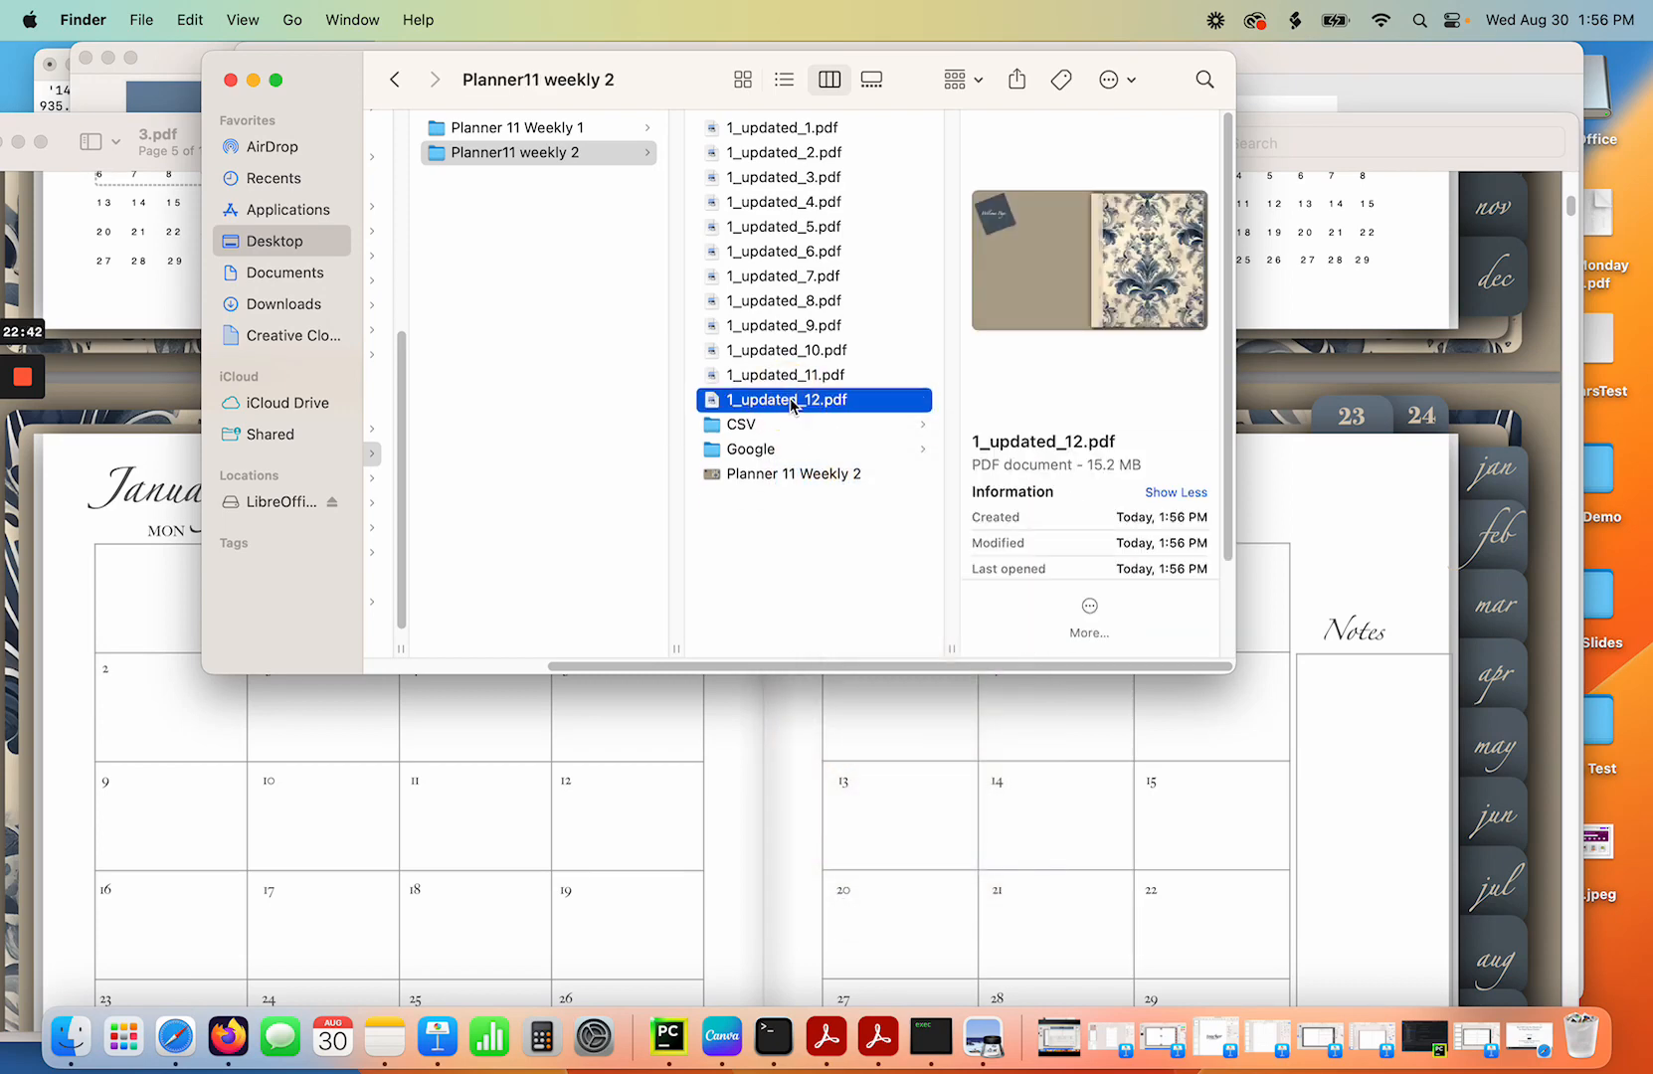
{"action": "key", "text": "alt+Up"}
{"action": "key", "text": "Return"}
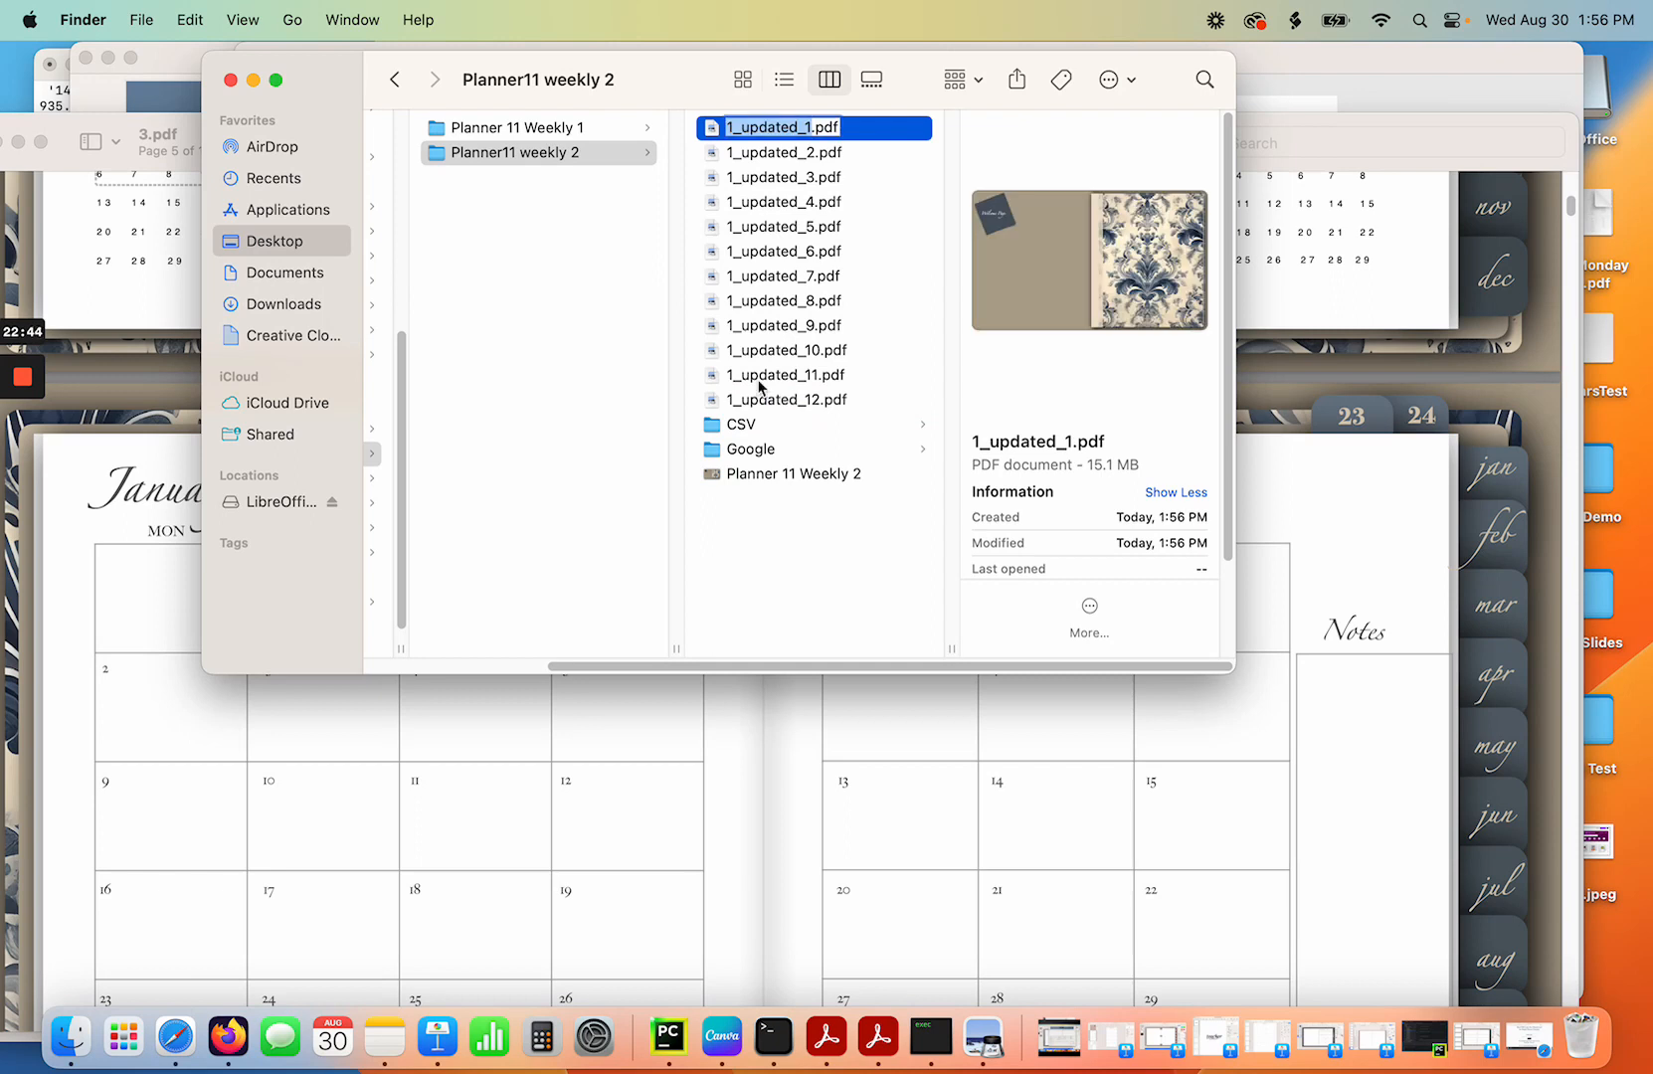
{"action": "key", "text": "Escape"}
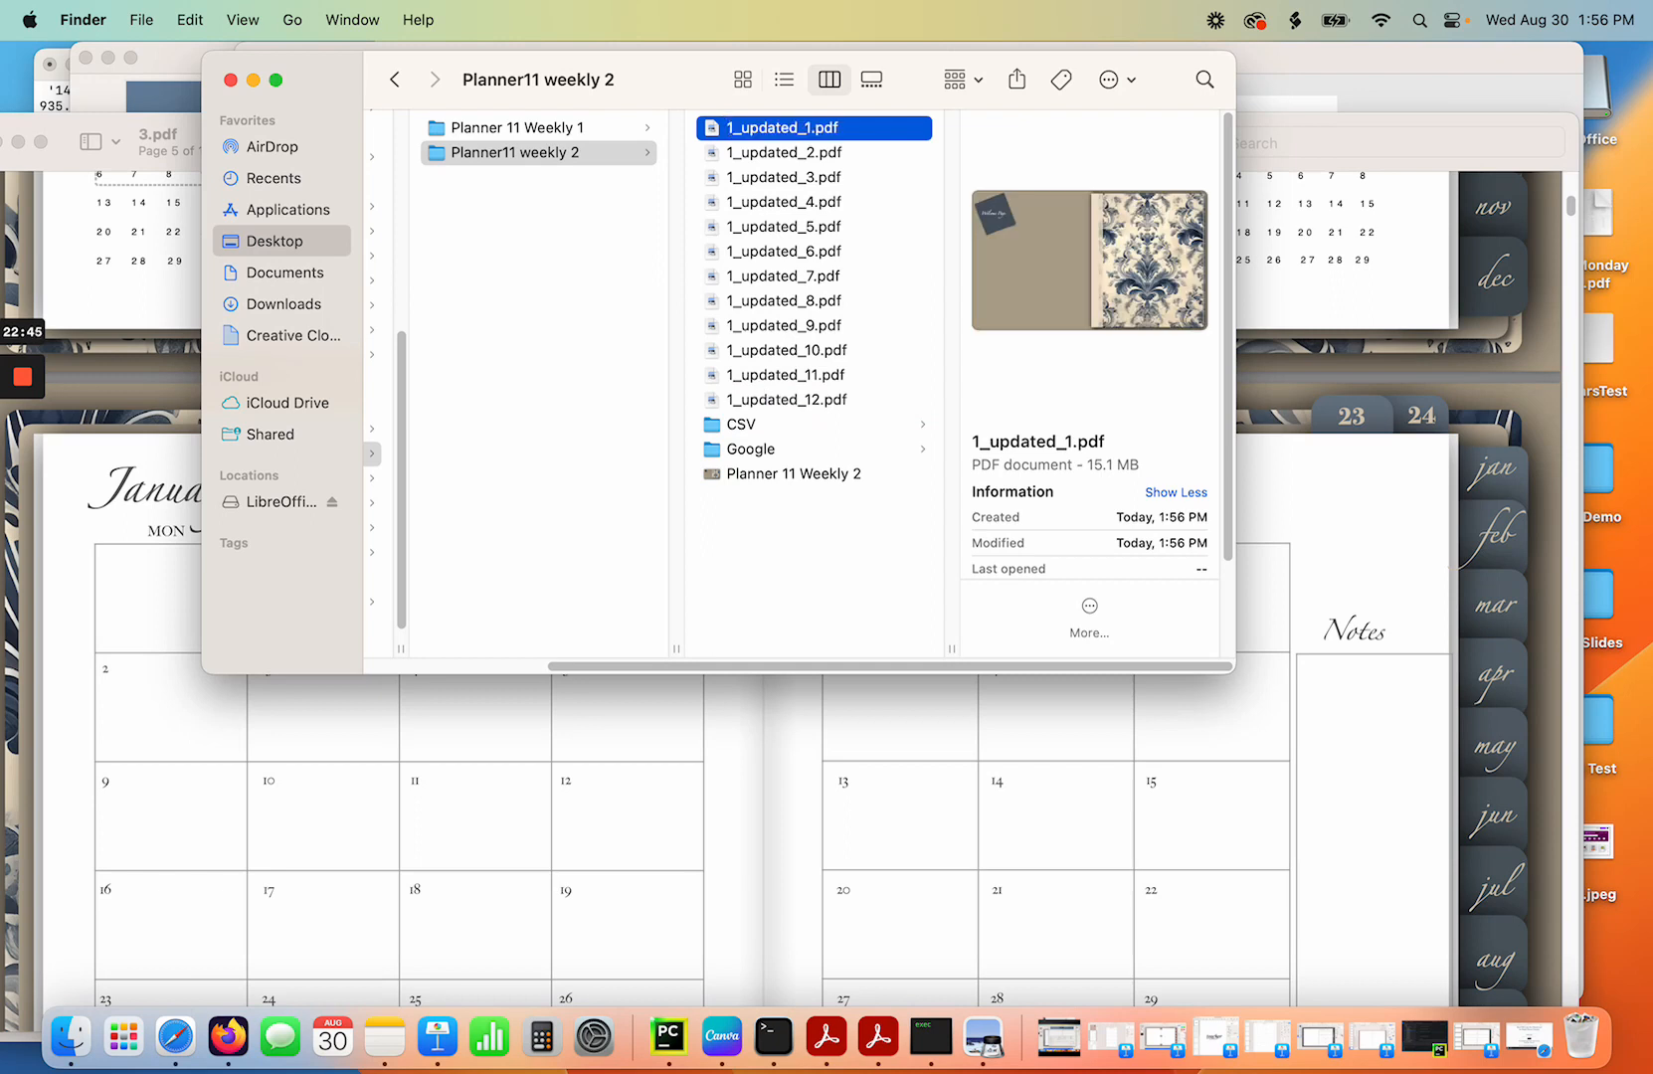
Rename 1_updated_12.pdf in the Planner11 weekly 2 folder to 1.pdf.
{"action": "left_click", "coordinate": [778, 403]}
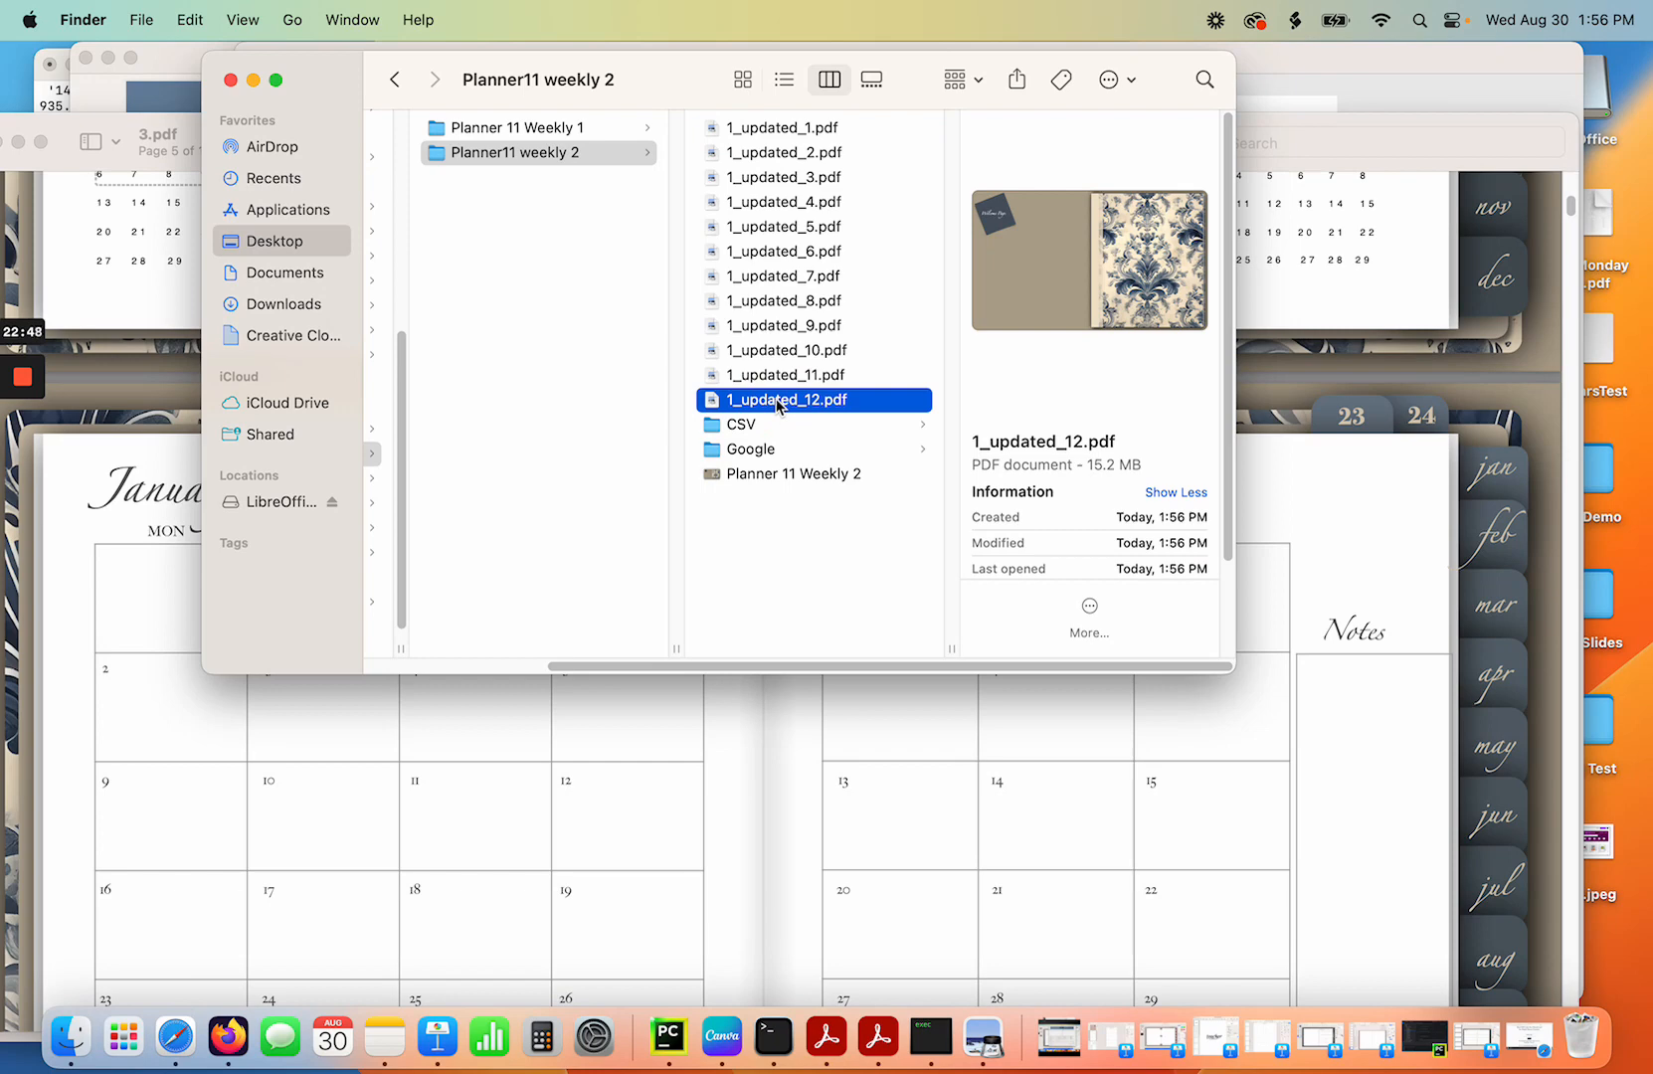
{"action": "left_click", "coordinate": [777, 401]}
{"action": "type", "text": "1"}
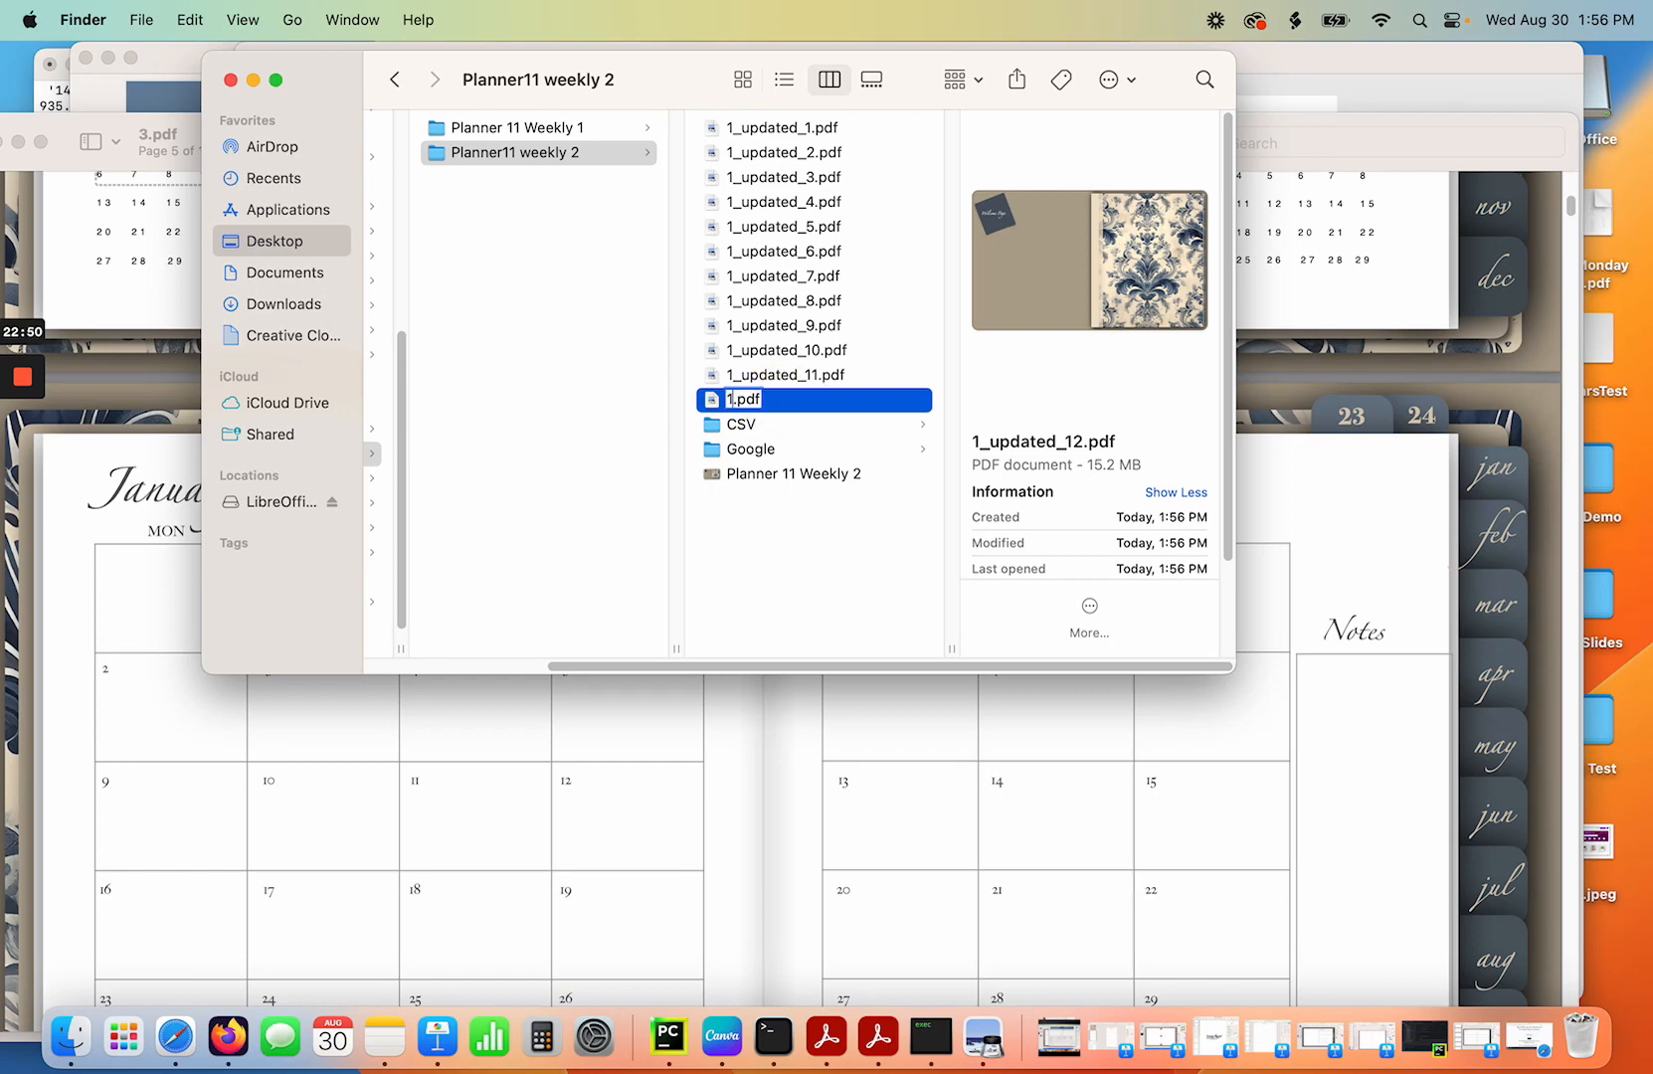
{"action": "key", "text": "Return"}
Move the intermediate files 1_updated_1.pdf through 1_updated_11.pdf to the Trash.
{"action": "left_click", "coordinate": [769, 129]}
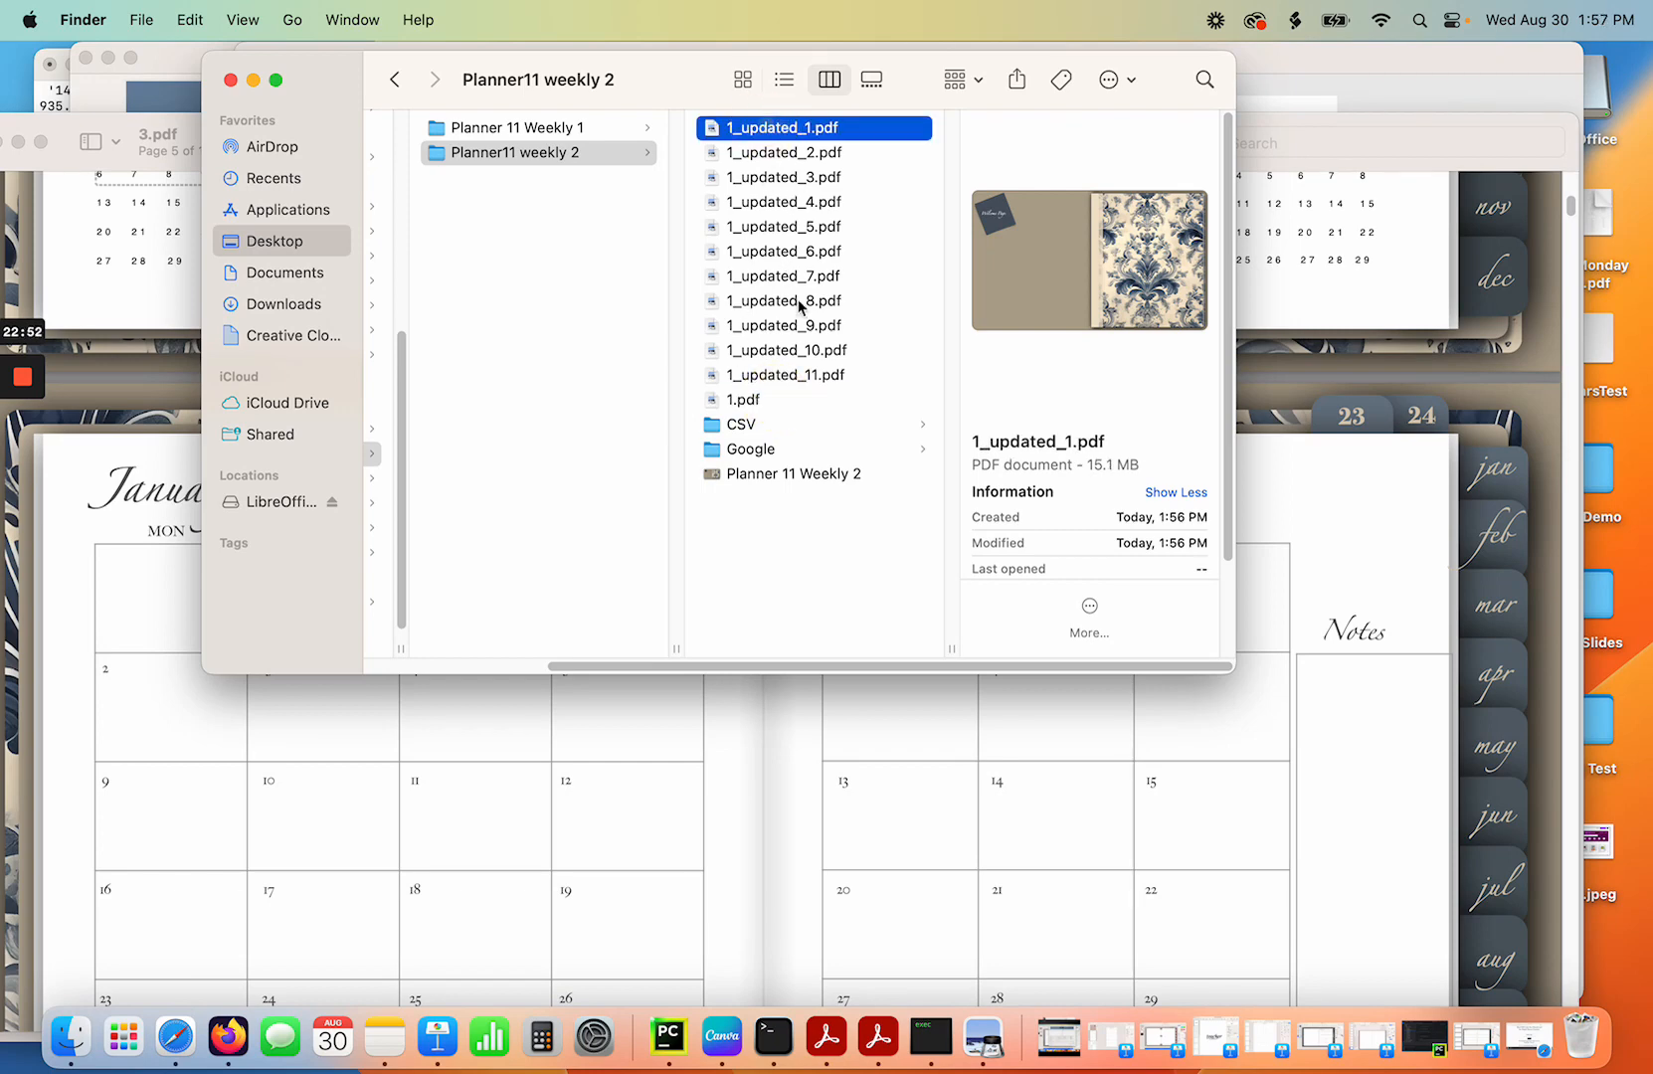
{"action": "left_click", "coordinate": [778, 378], "text": "shift"}
{"action": "right_click", "coordinate": [777, 377]}
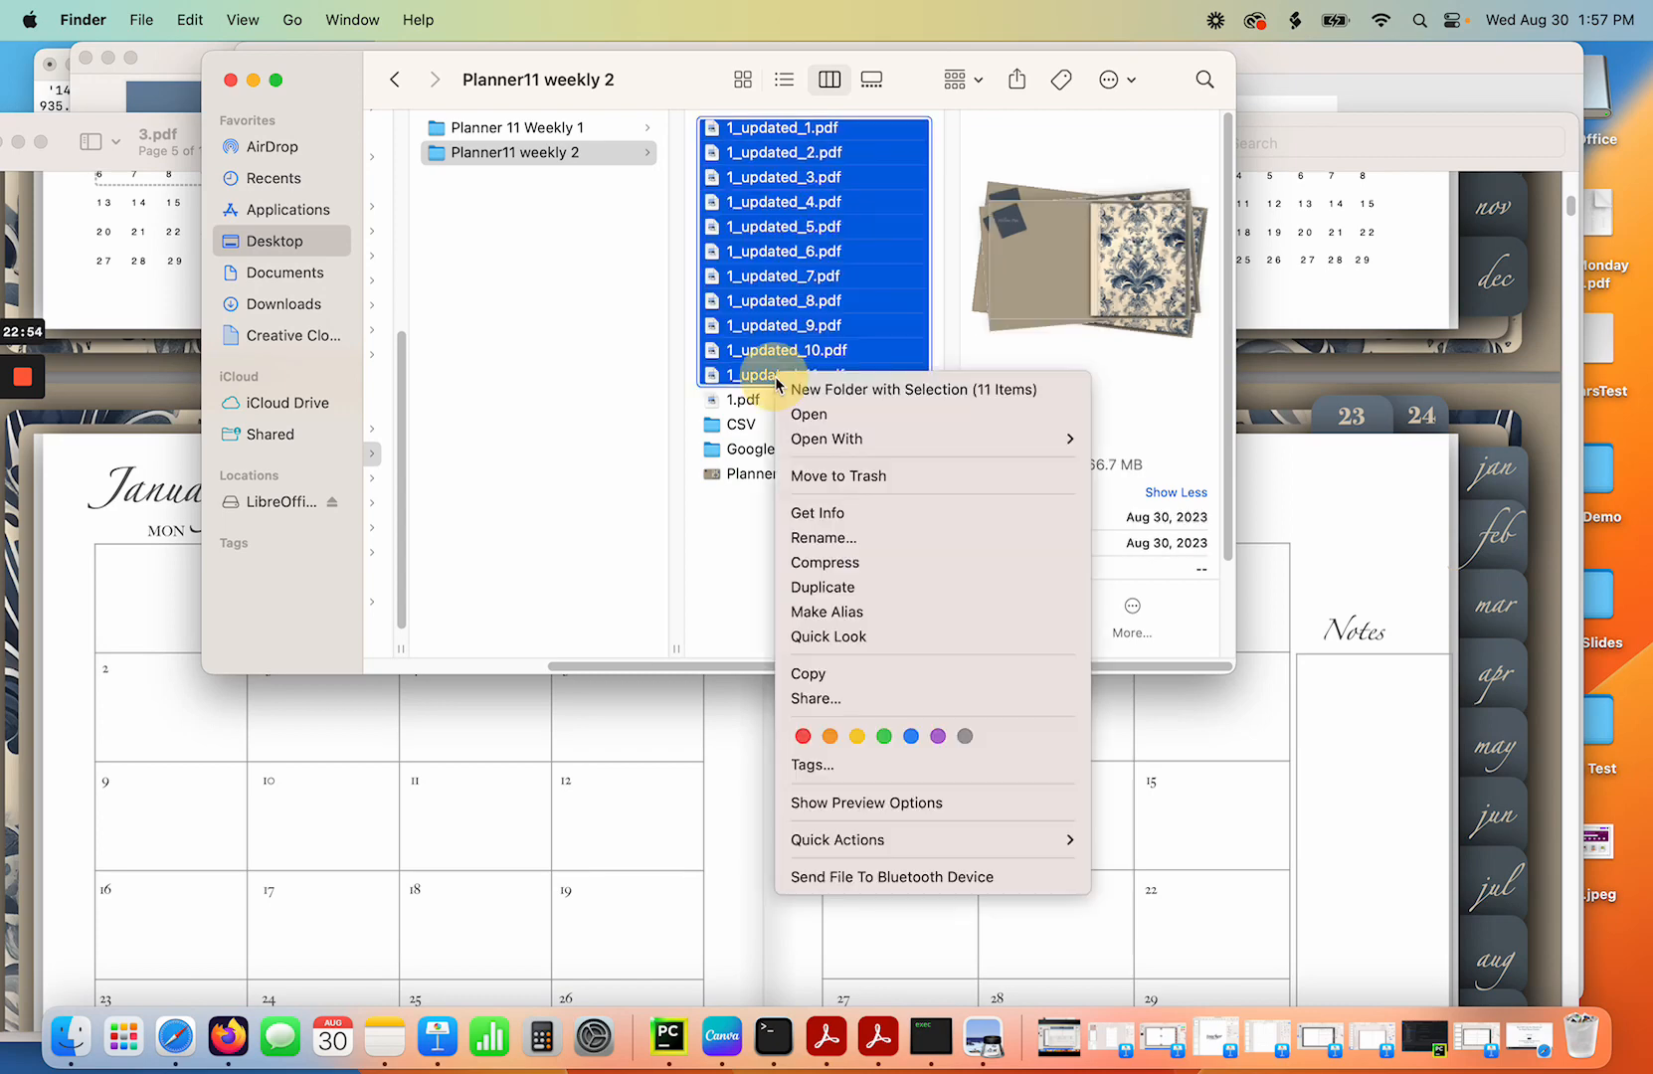
{"action": "left_click", "coordinate": [842, 473]}
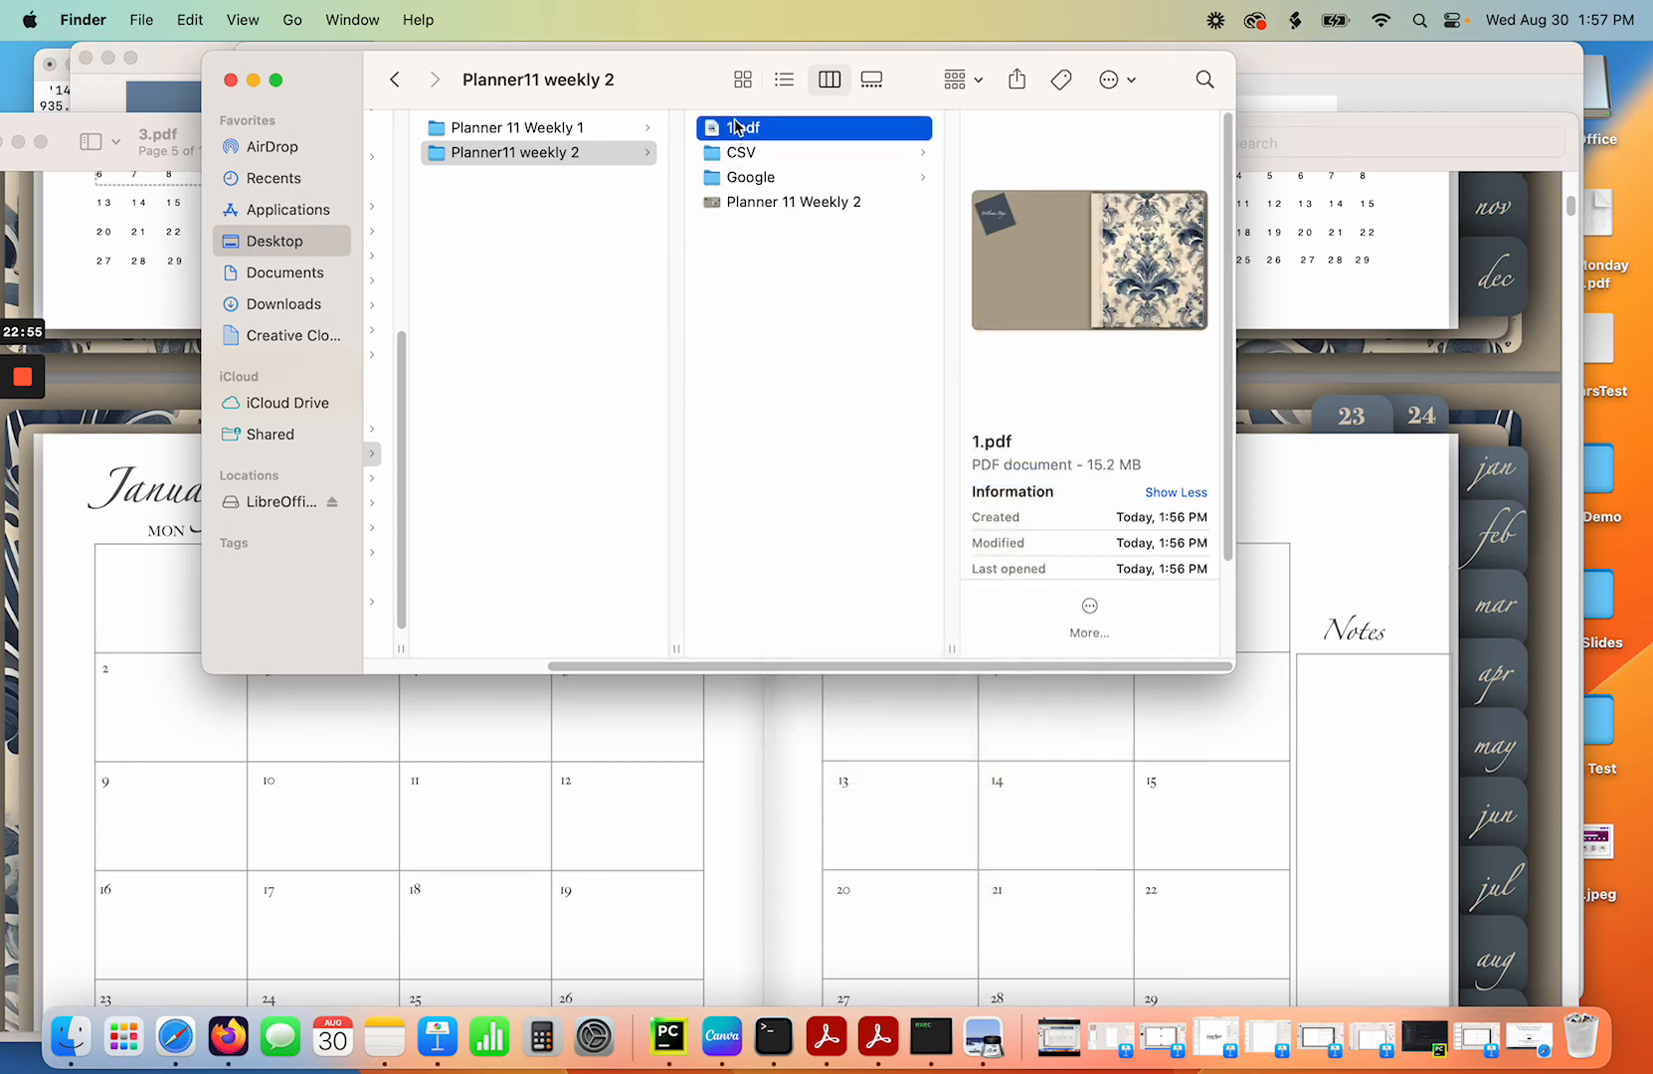
Switch to the PDFLinkr Batch Processing window, clear all entries, and add 1.pdf from the Planner11 weekly 2 folder.
{"action": "left_click", "coordinate": [147, 68]}
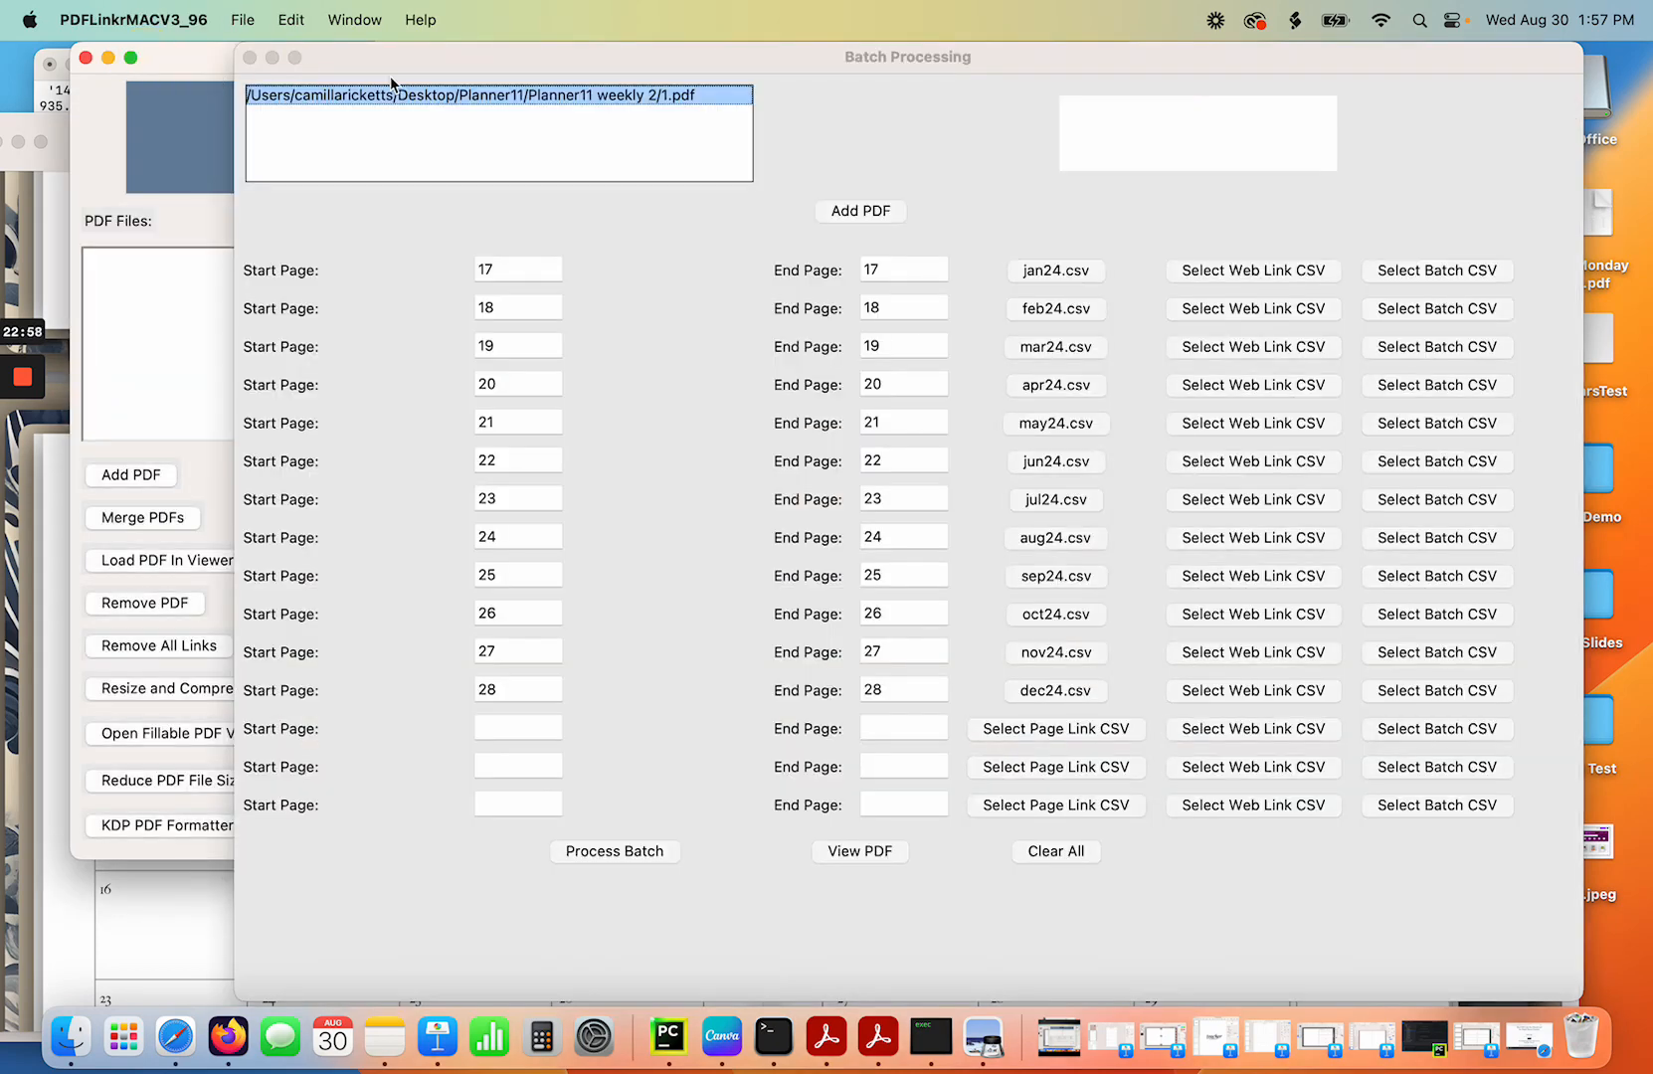
{"action": "left_click", "coordinate": [1052, 852]}
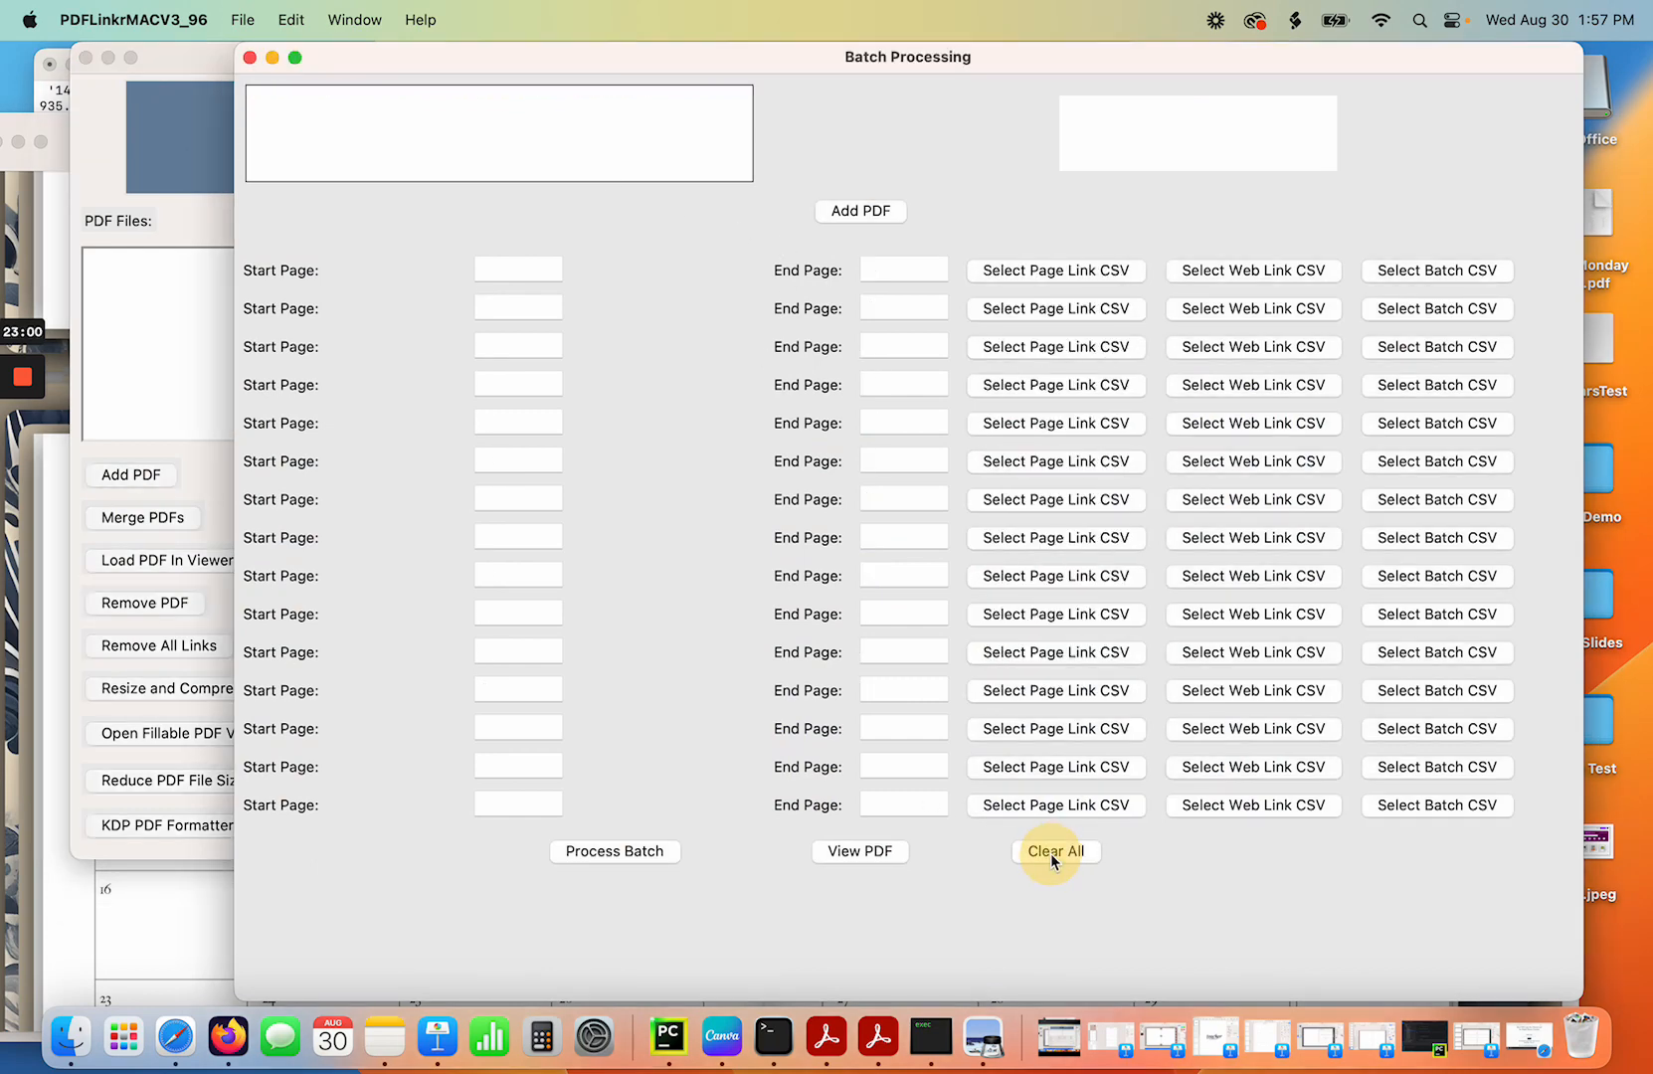
{"action": "left_click", "coordinate": [857, 210]}
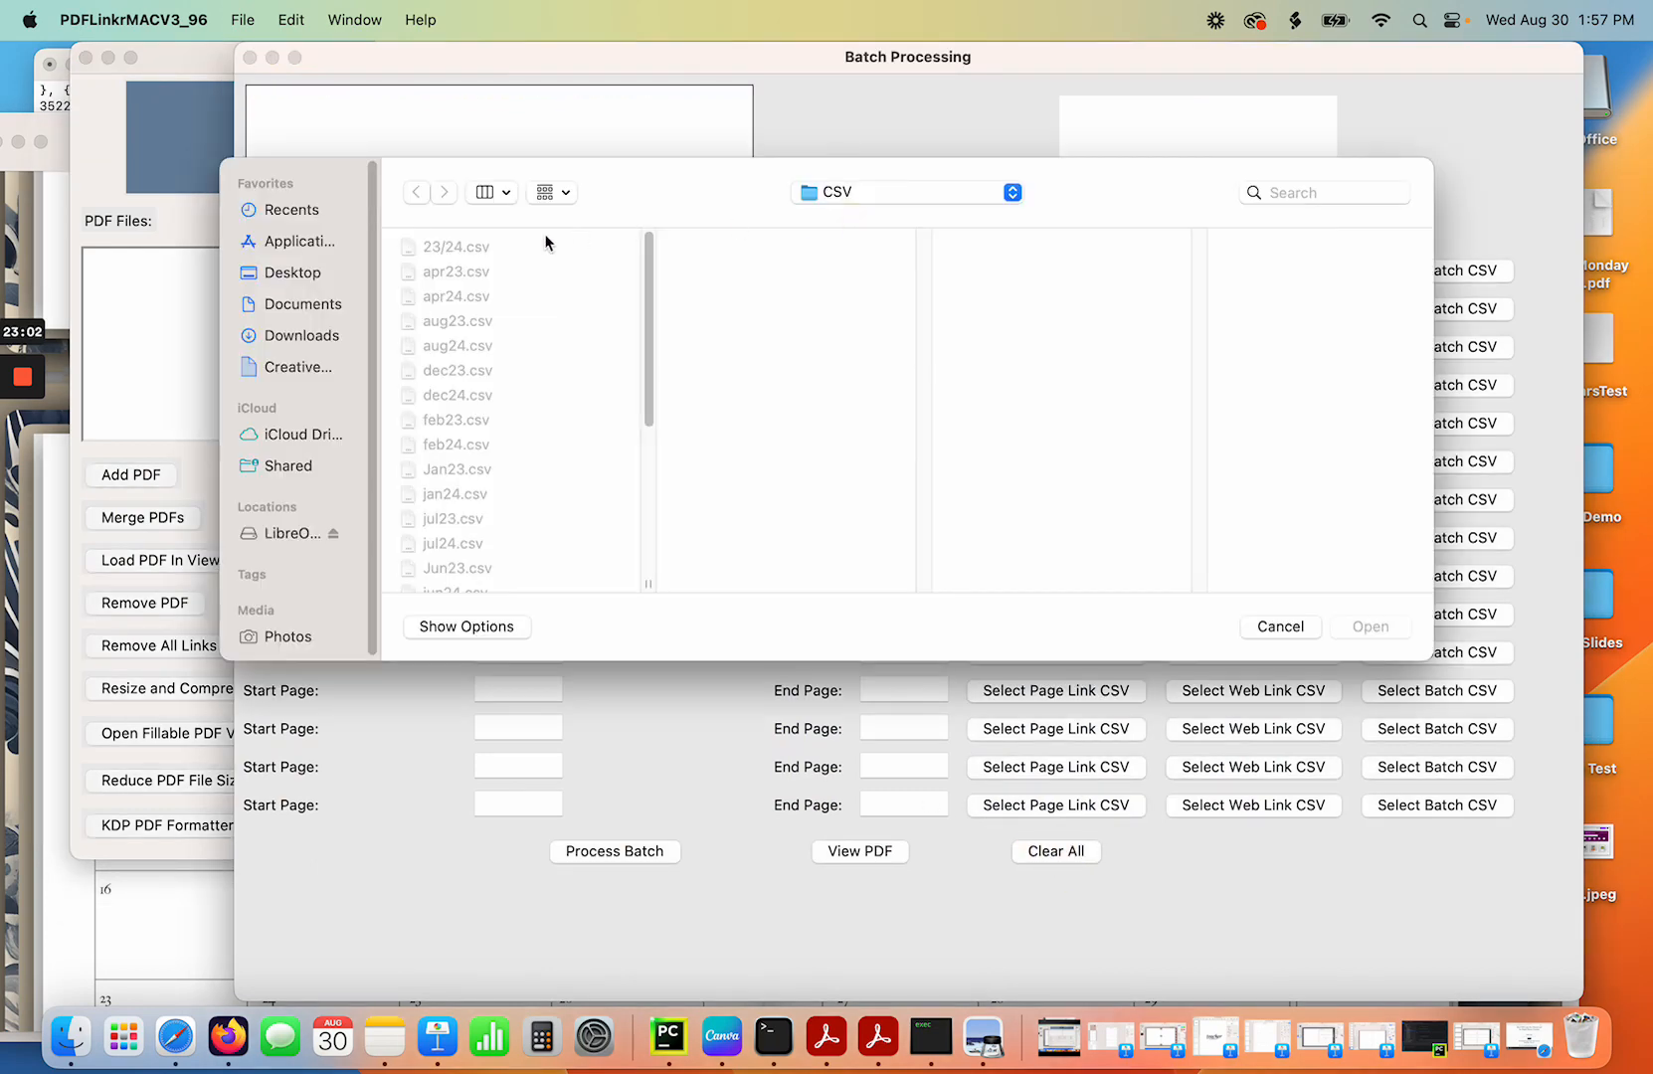
{"action": "left_click", "coordinate": [893, 192]}
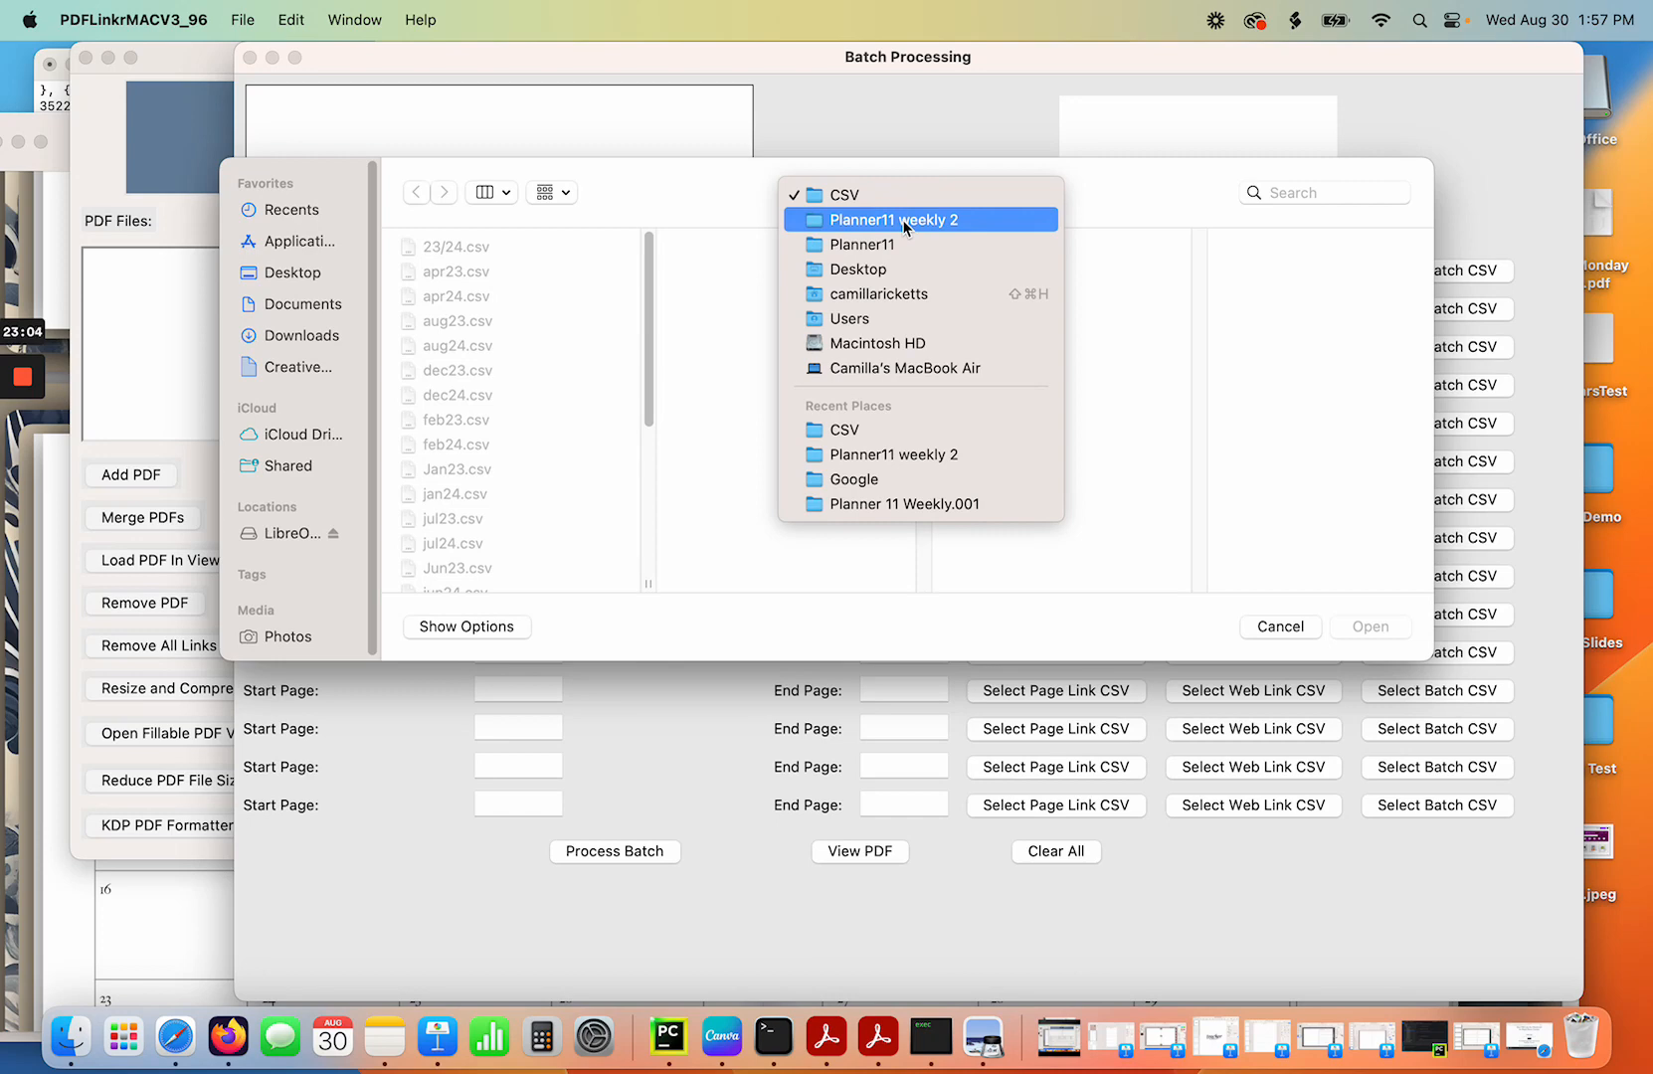
{"action": "left_click", "coordinate": [903, 220]}
{"action": "double_click", "coordinate": [997, 250]}
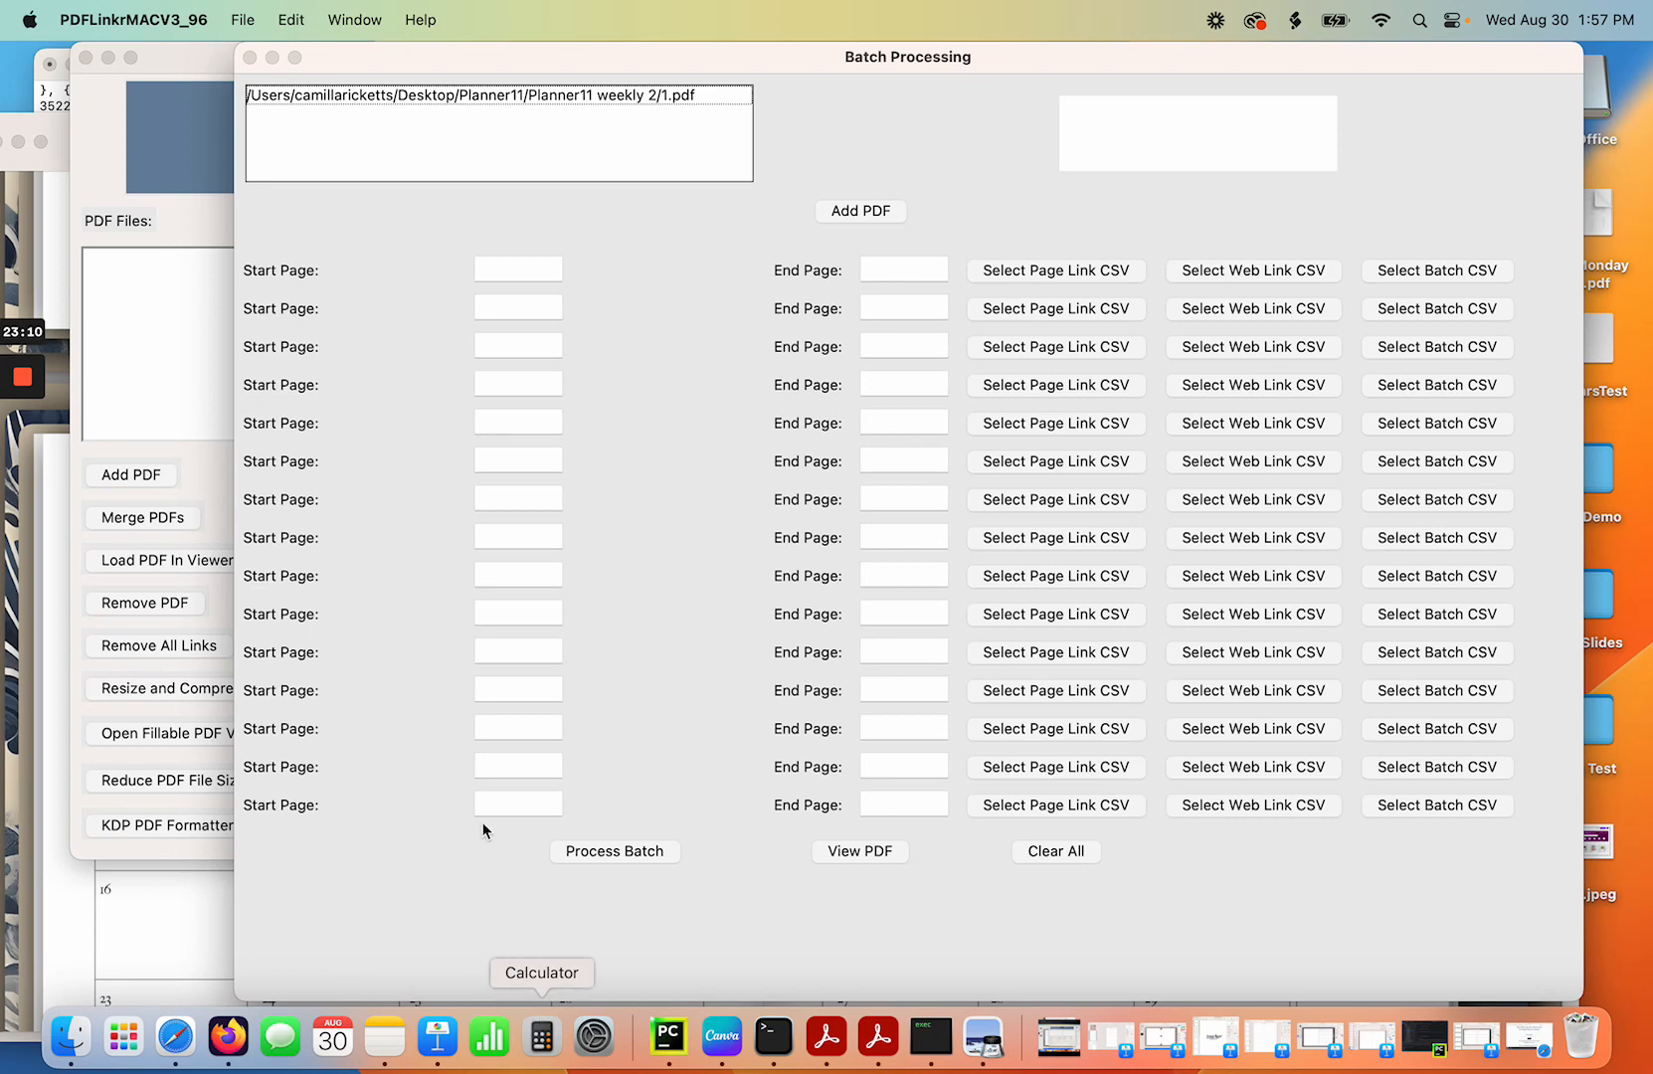
Open jan24.csv from the CSV folder in TextEdit via Finder to read its destination pages, and close both windows.
{"action": "left_click", "coordinate": [494, 270]}
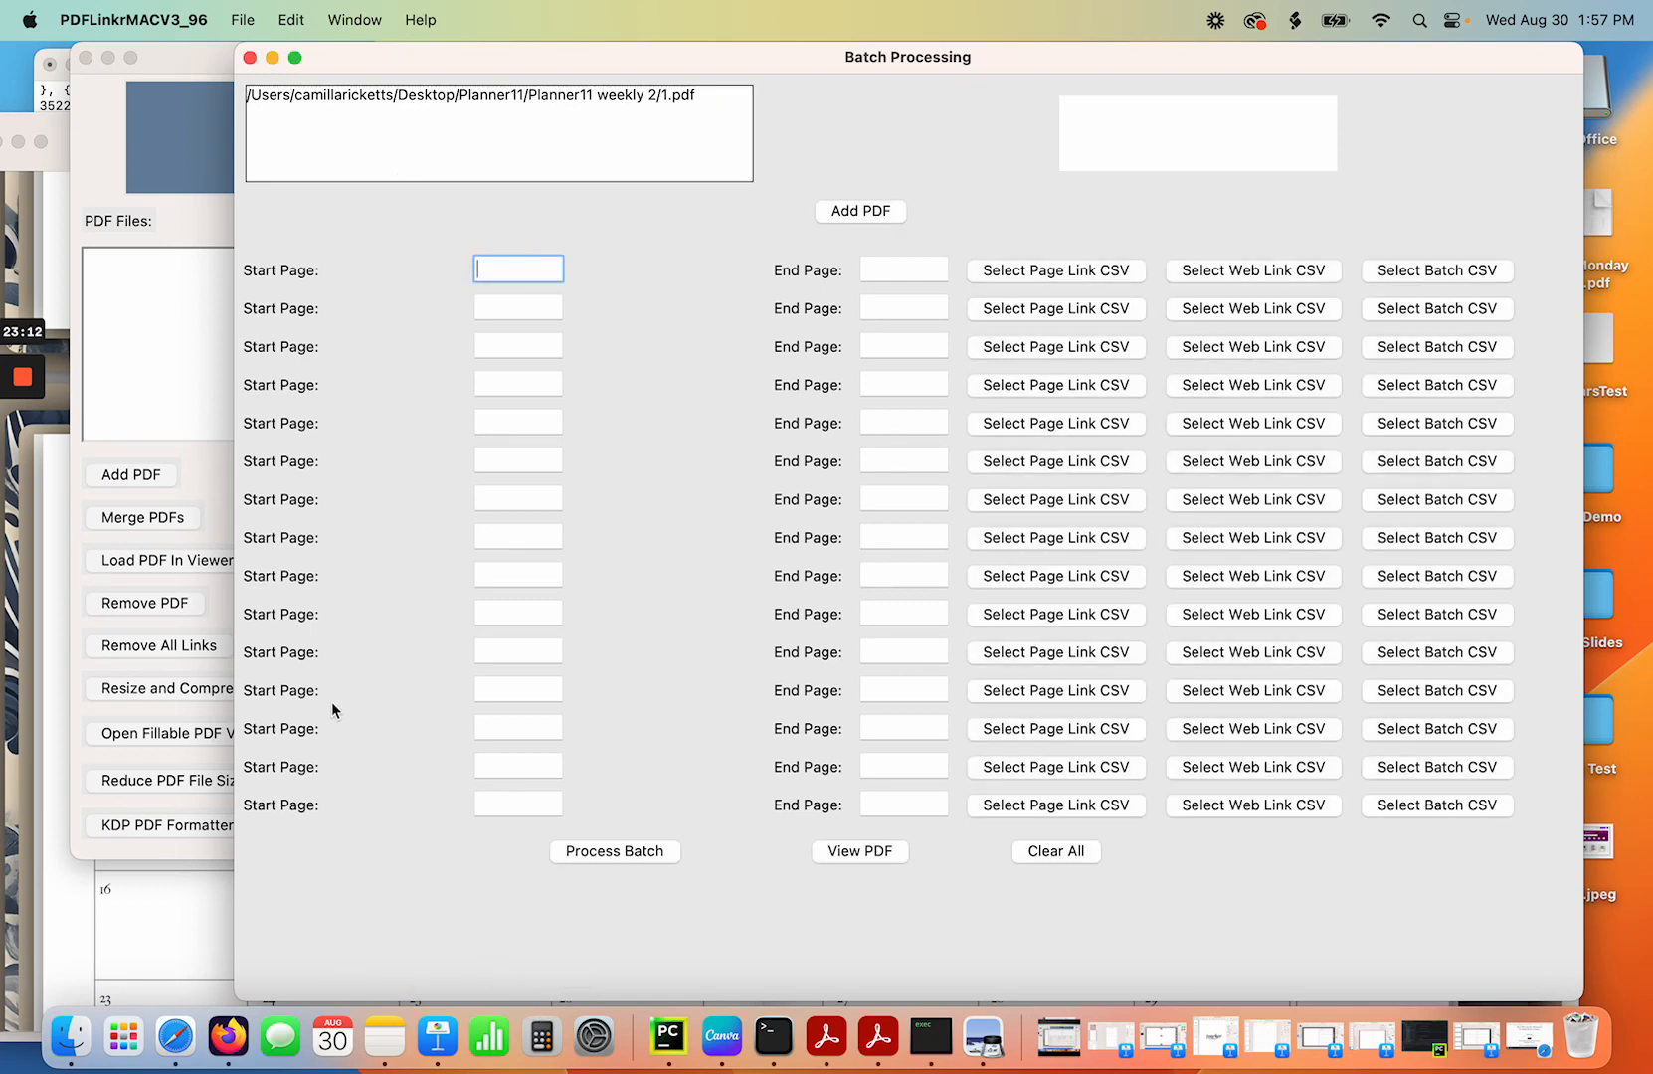
{"action": "left_click", "coordinate": [71, 1035]}
{"action": "left_click", "coordinate": [733, 155]}
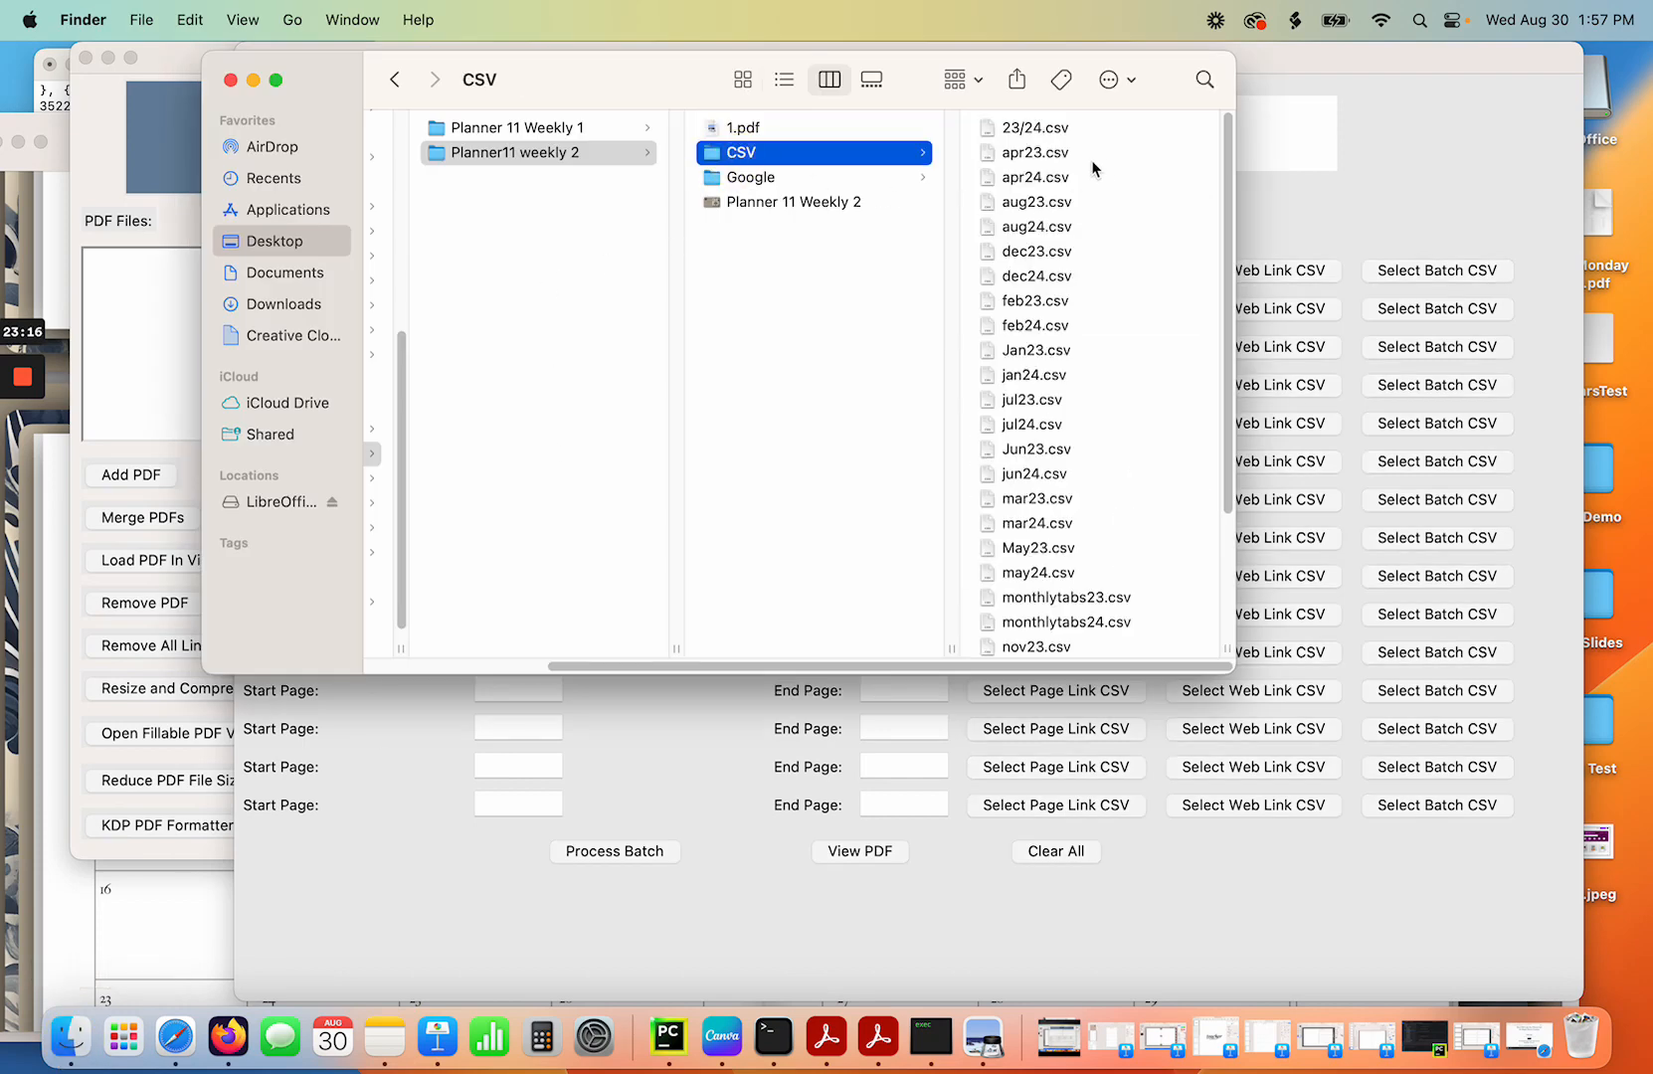
{"action": "left_click_drag", "start_coordinate": [1227, 124], "coordinate": [1228, 161]}
{"action": "left_click", "coordinate": [1007, 319]}
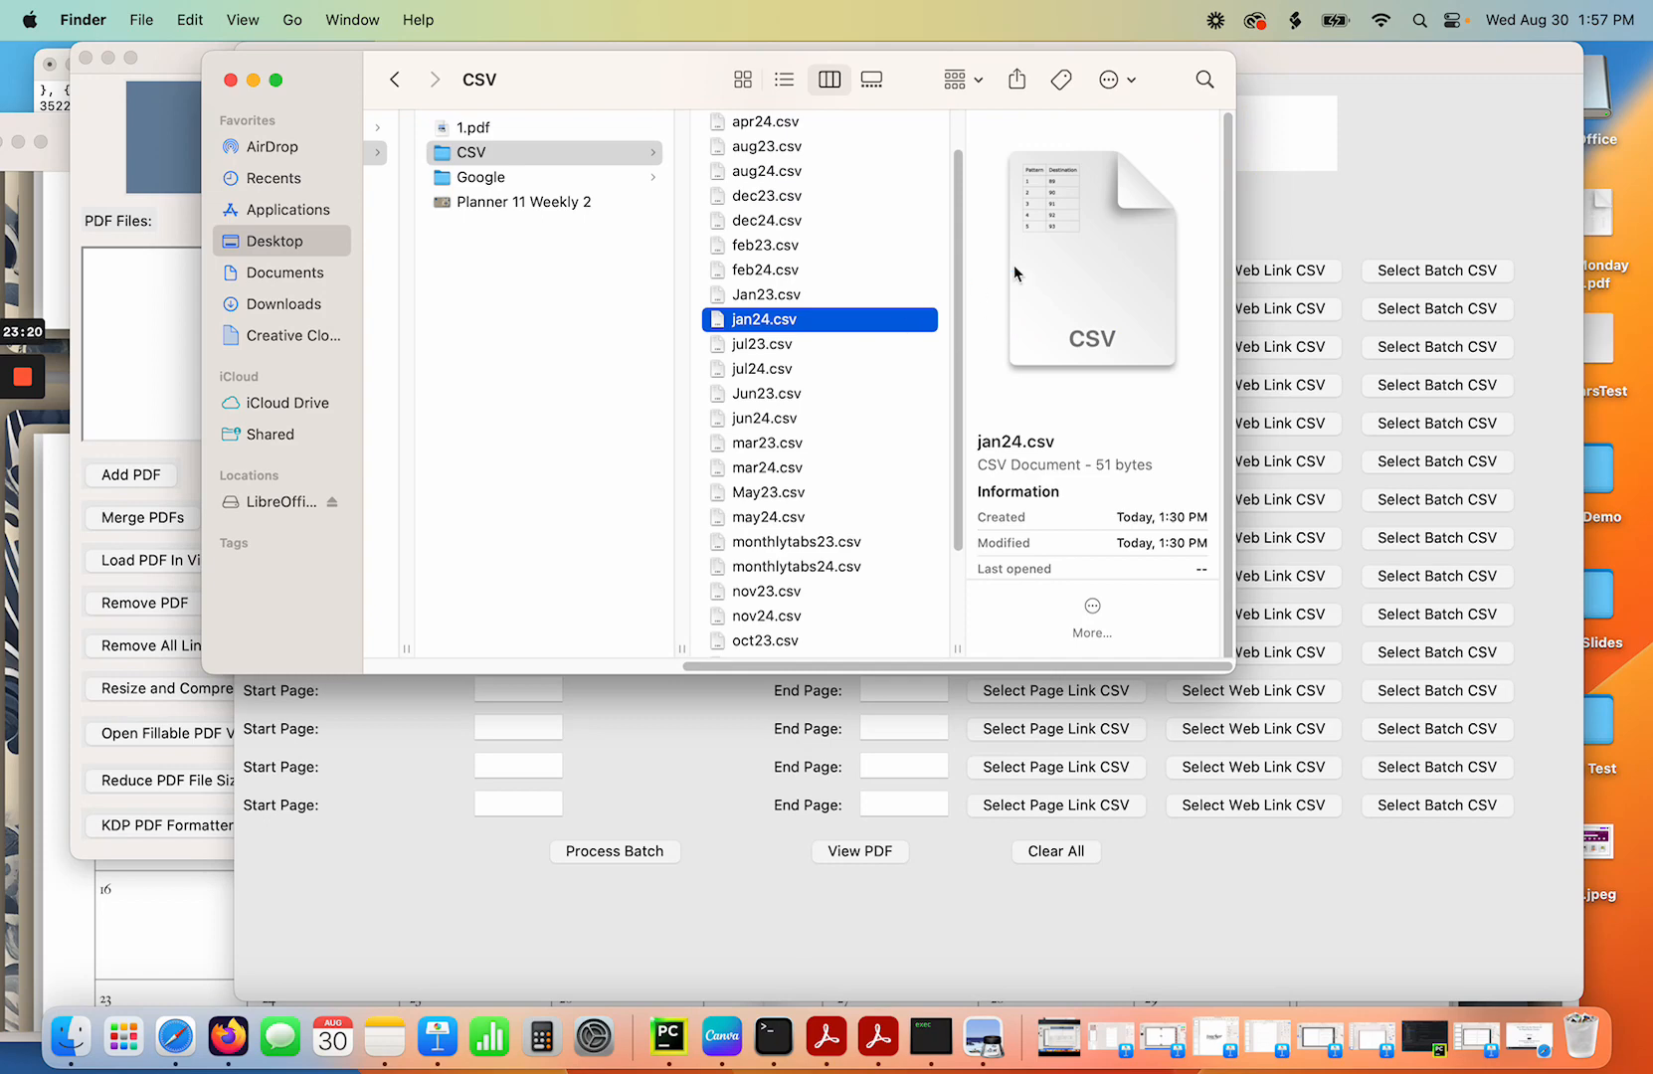
{"action": "right_click", "coordinate": [741, 328]}
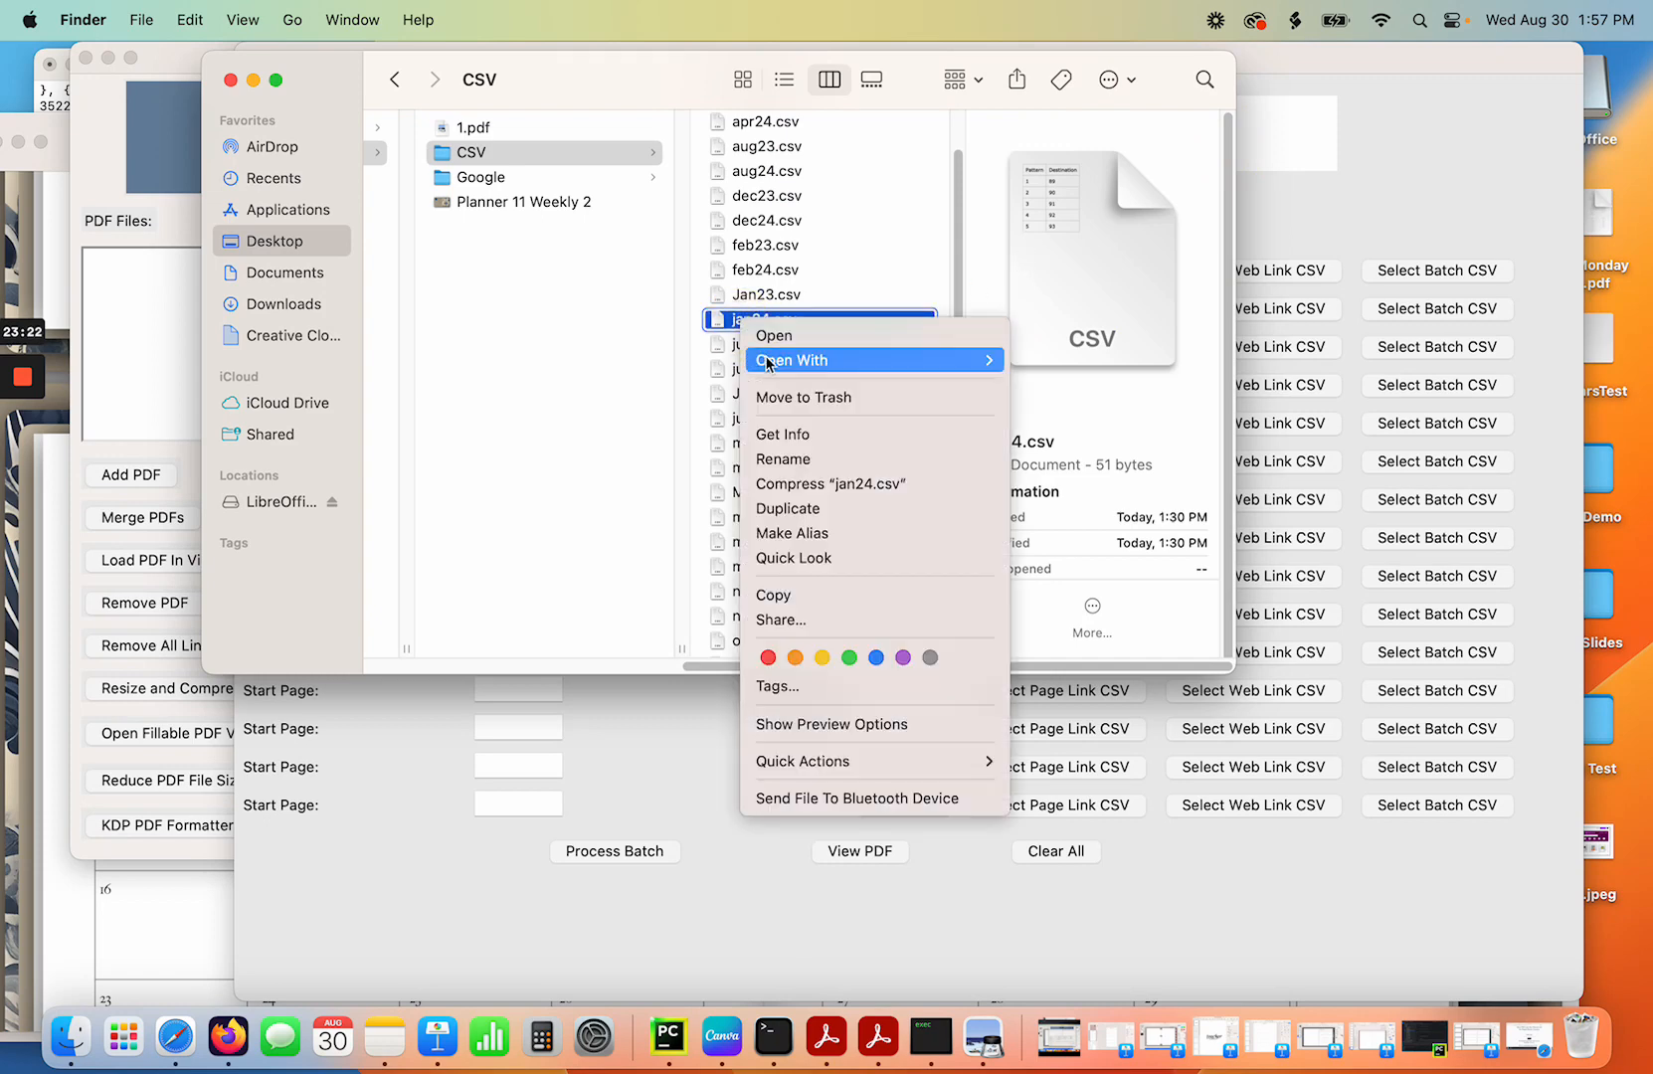
{"action": "mouse_move", "coordinate": [795, 360]}
{"action": "left_click", "coordinate": [1060, 473]}
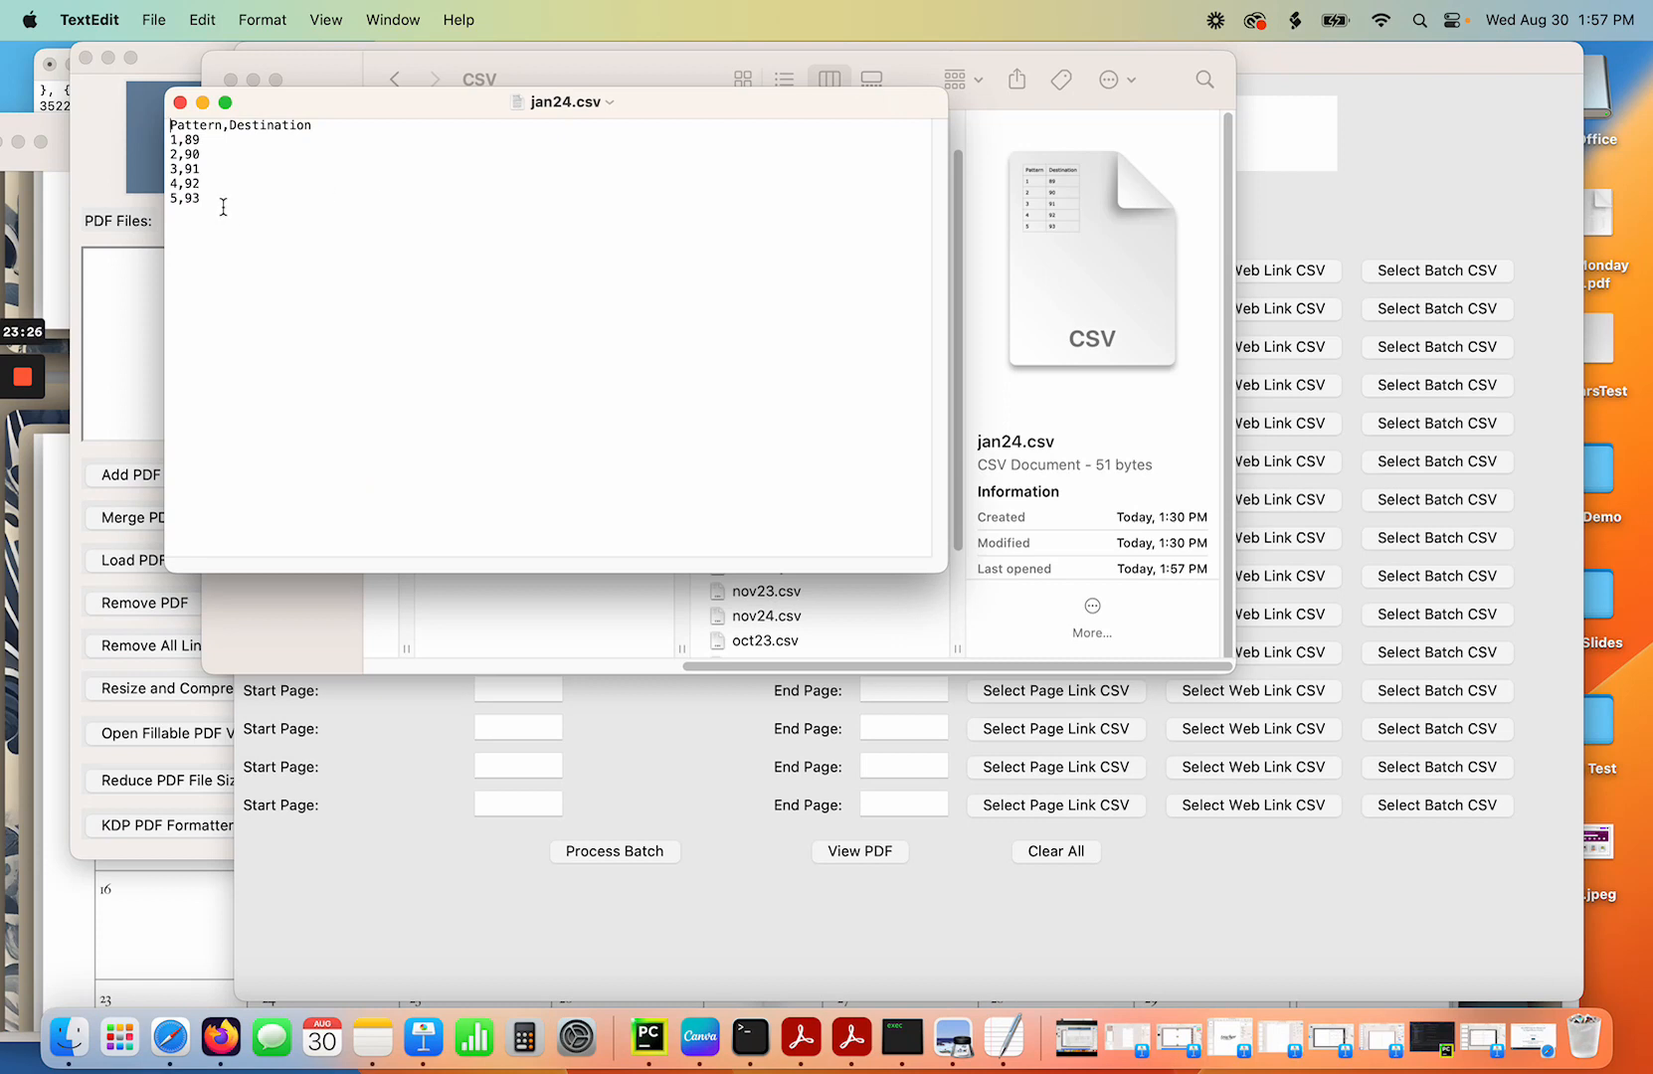
{"action": "left_click", "coordinate": [180, 103]}
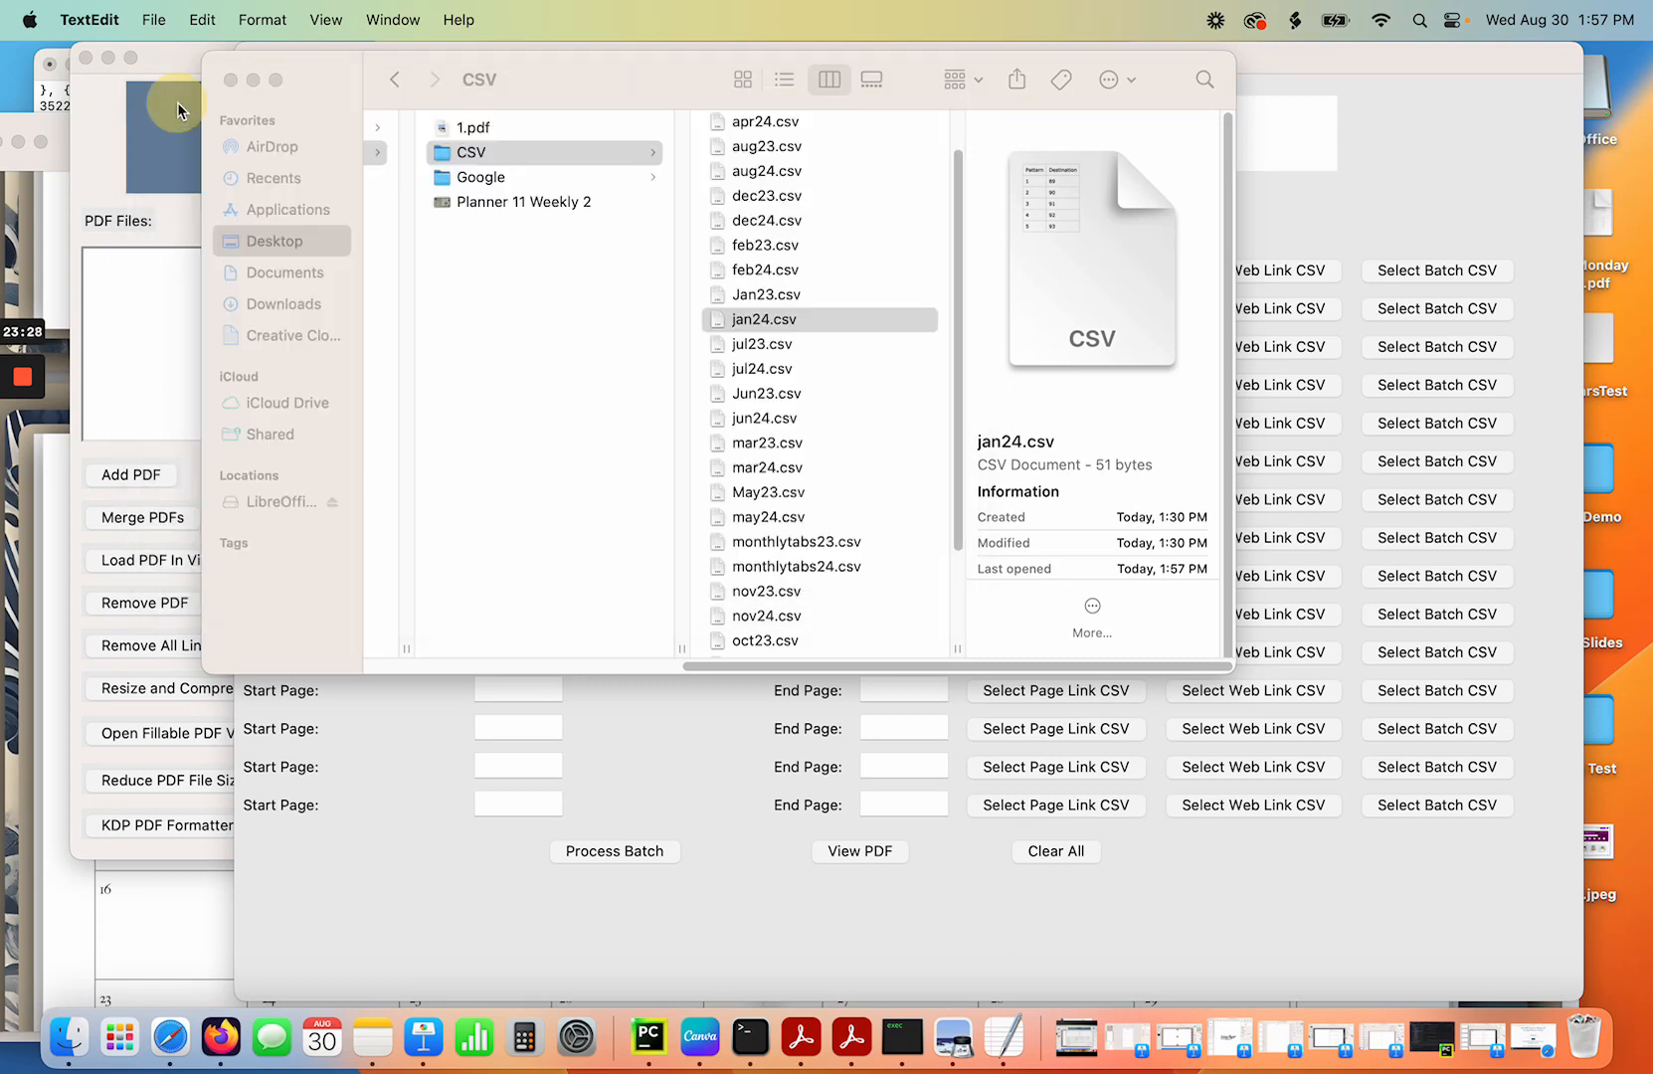
{"action": "left_click", "coordinate": [230, 80]}
Fill the first batch row with start page 89, end page 93 and the page link file jan24.csv.
{"action": "left_click", "coordinate": [529, 269]}
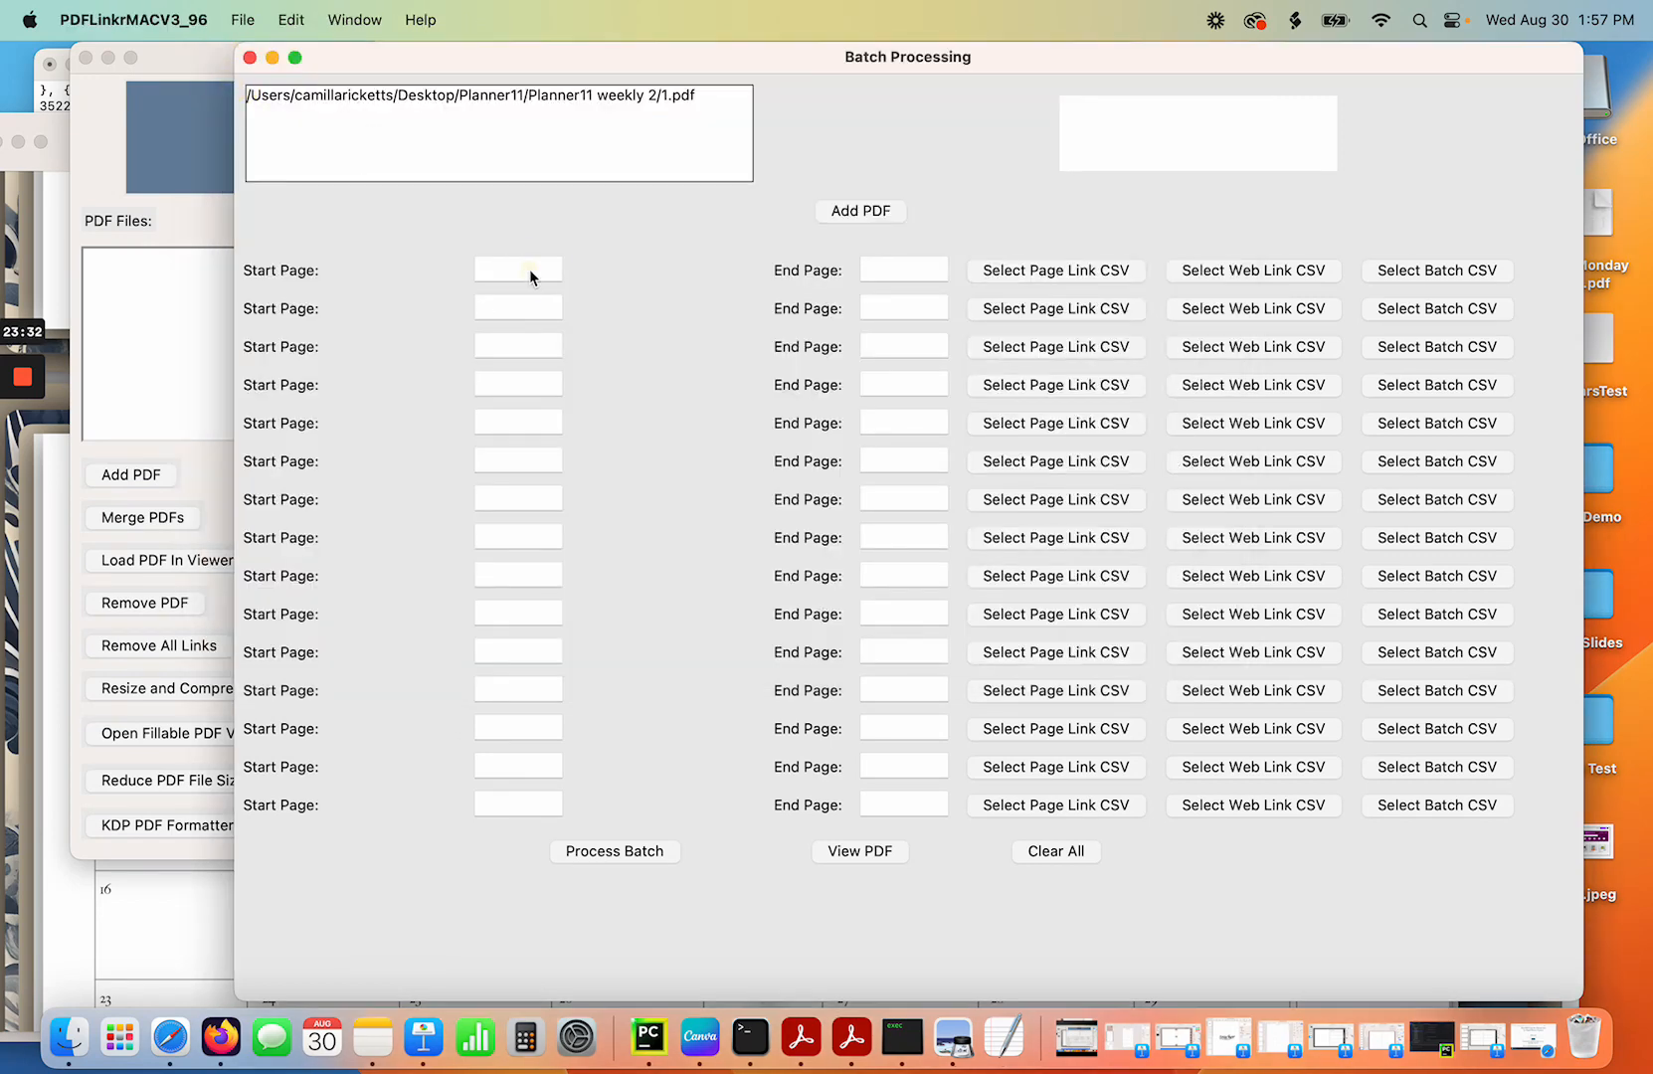
{"action": "left_click", "coordinate": [903, 274]}
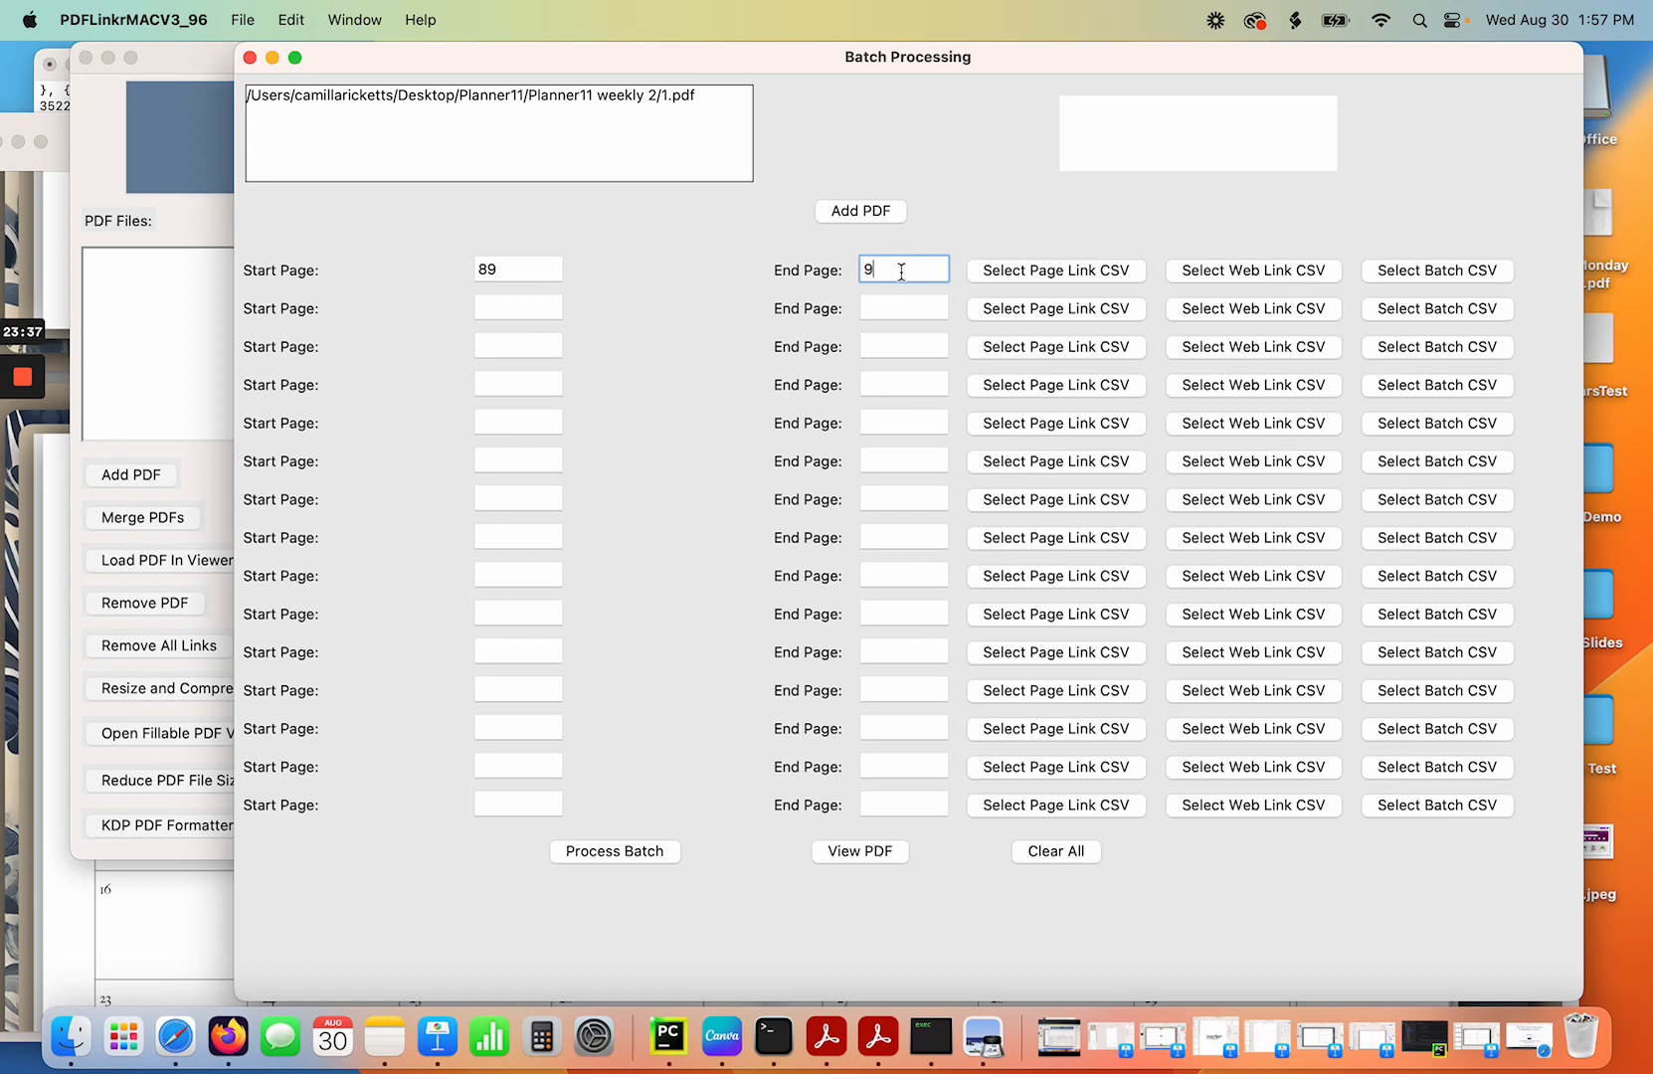
{"action": "left_click", "coordinate": [1052, 269]}
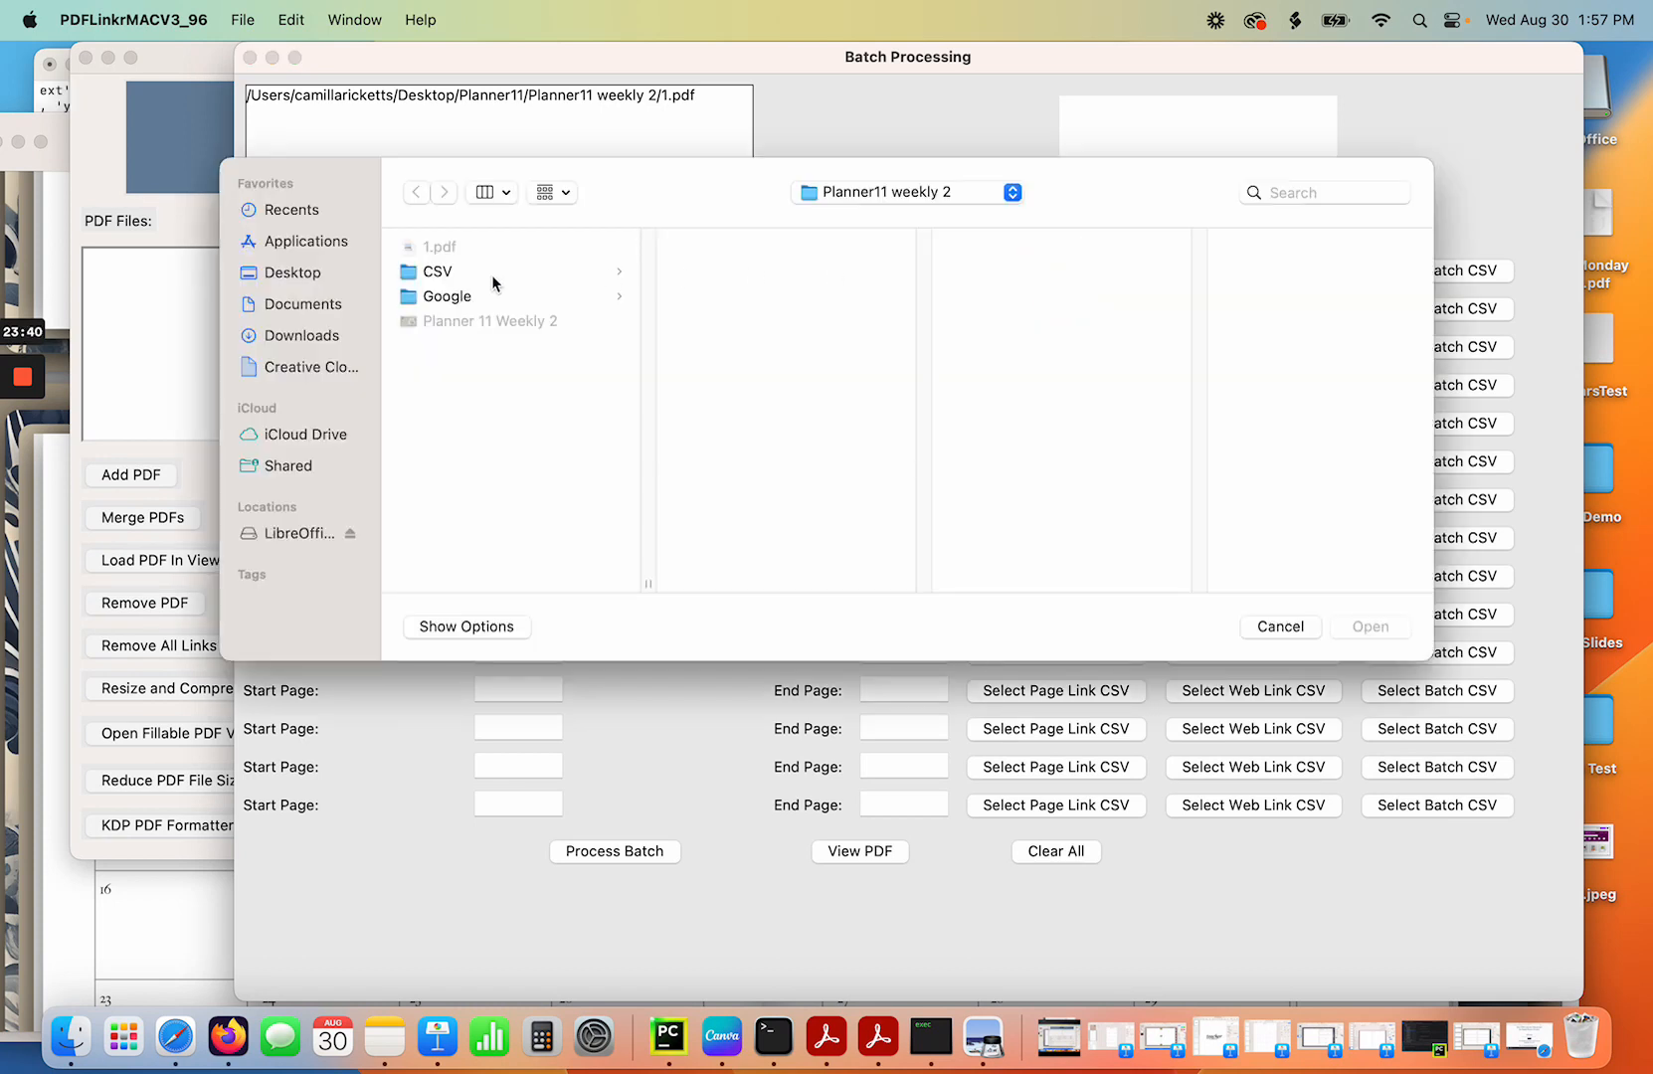
{"action": "left_click", "coordinate": [490, 273]}
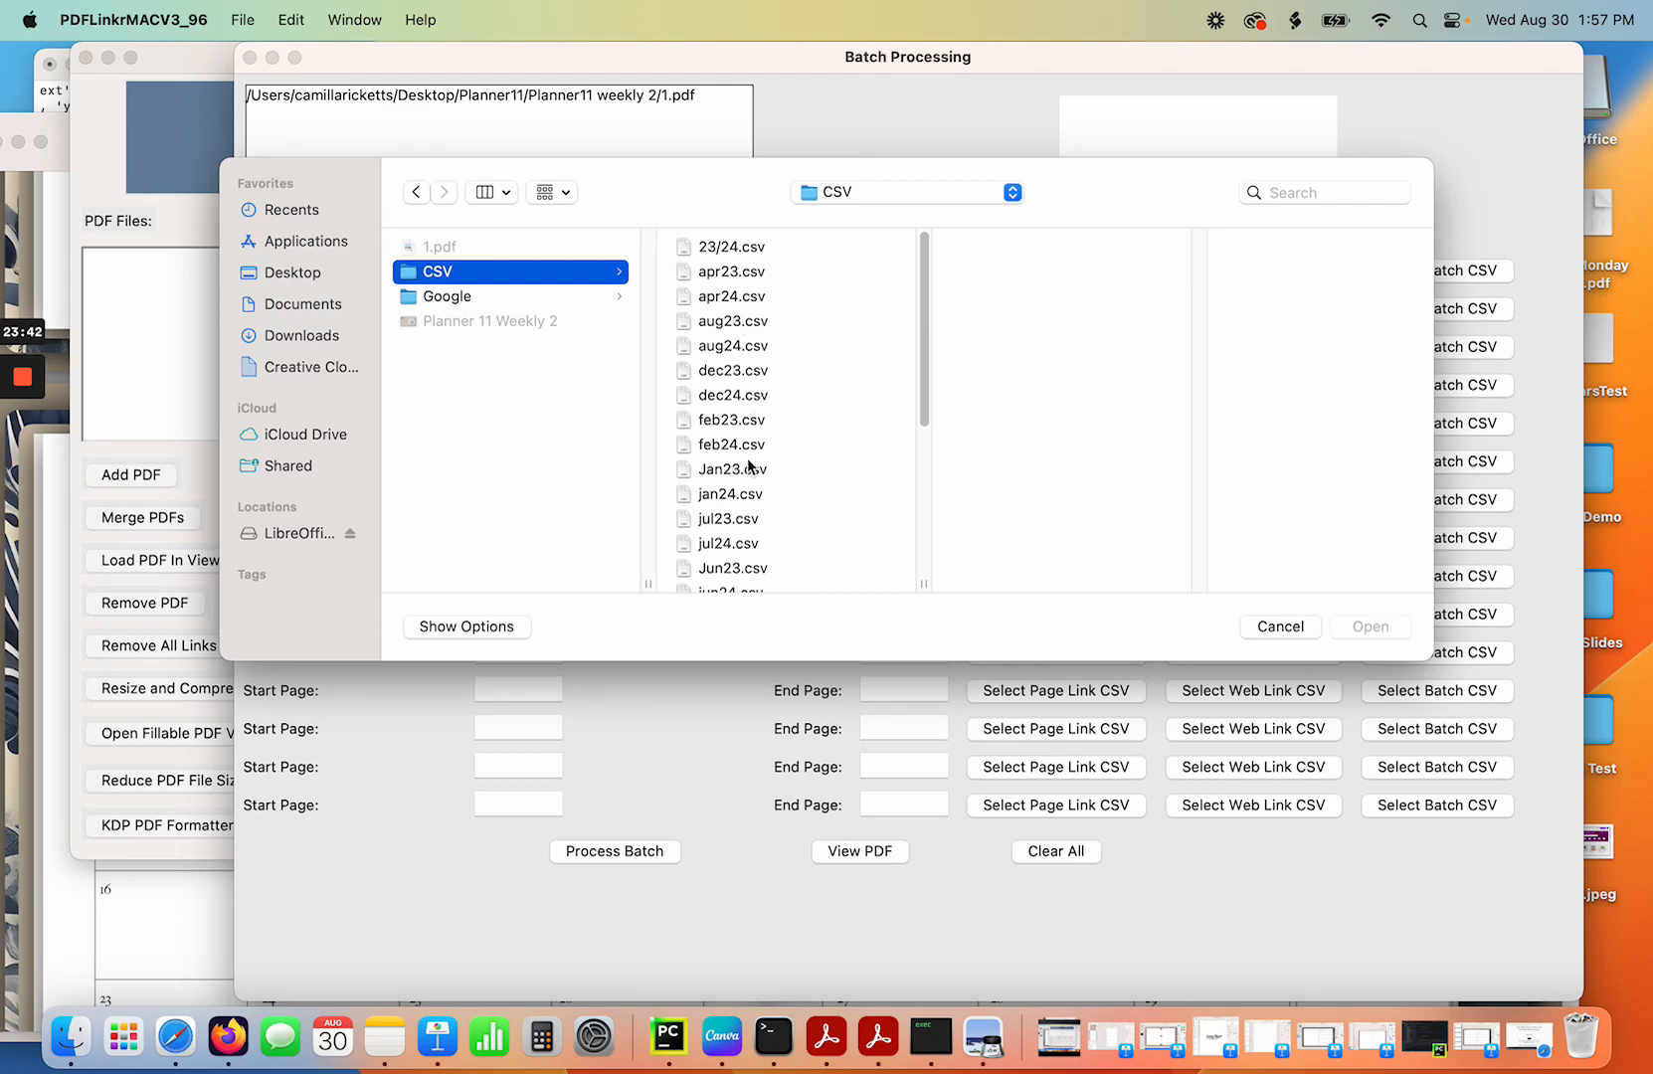
{"action": "left_click", "coordinate": [740, 494]}
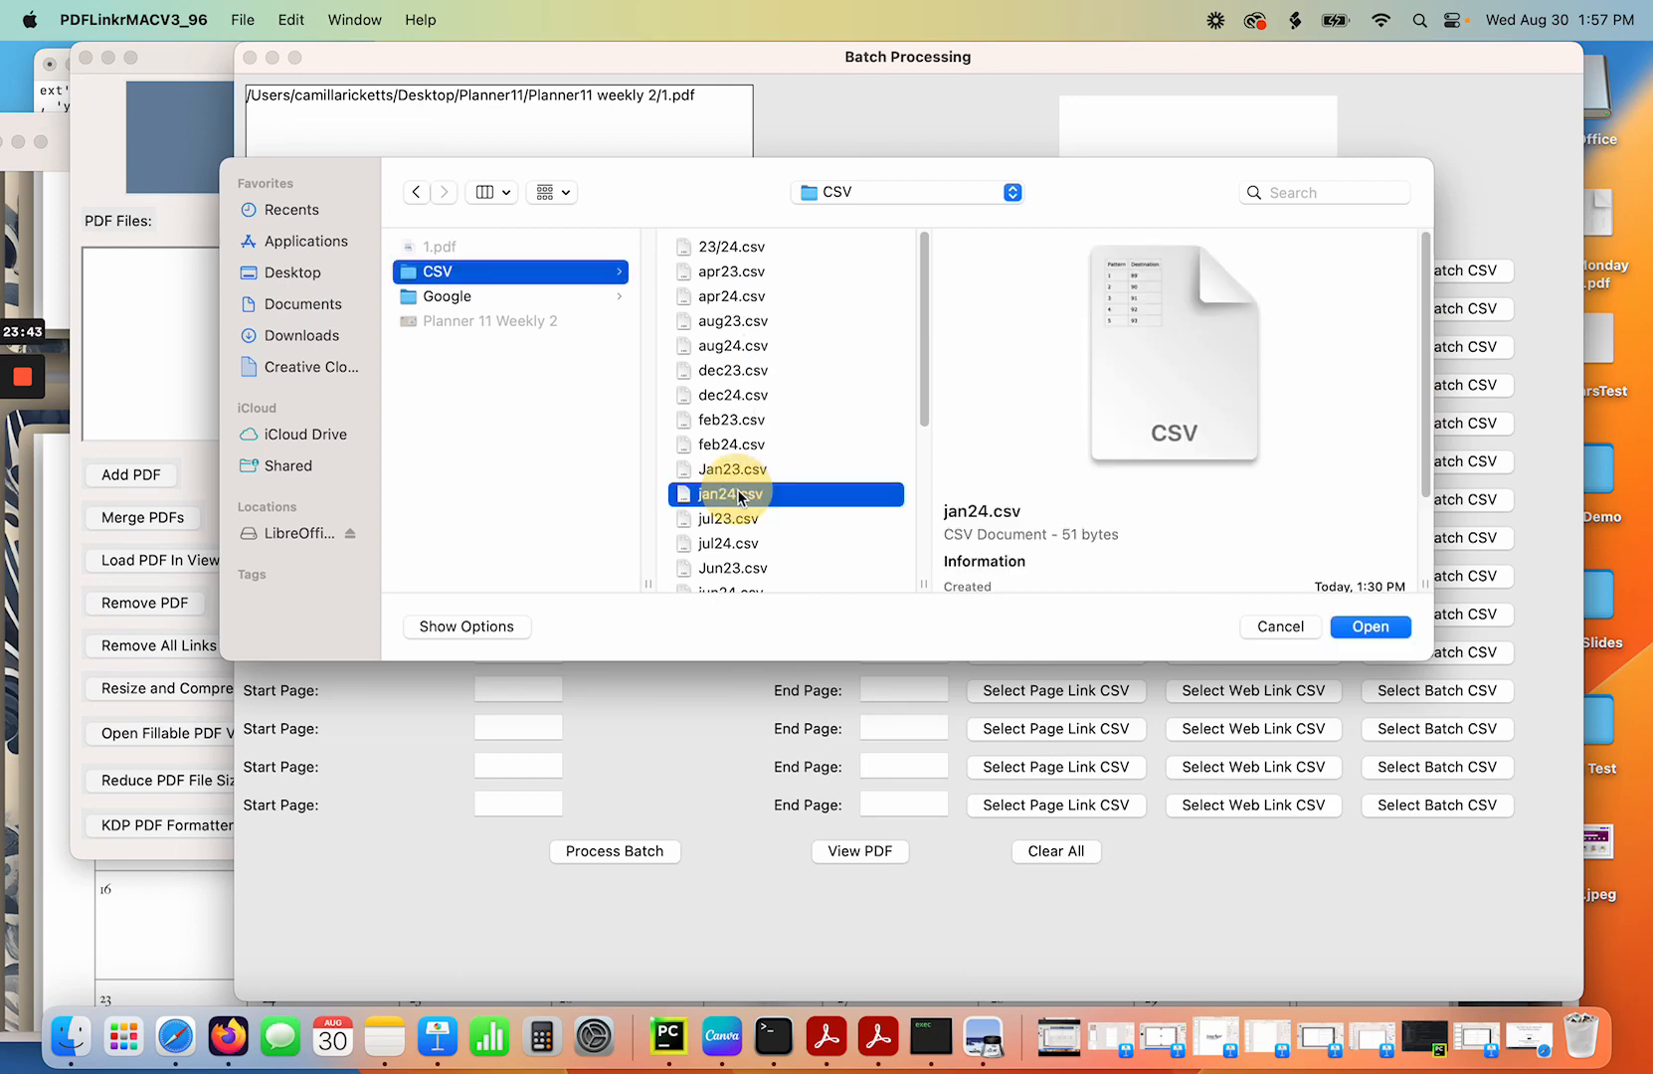
{"action": "left_click", "coordinate": [1343, 626]}
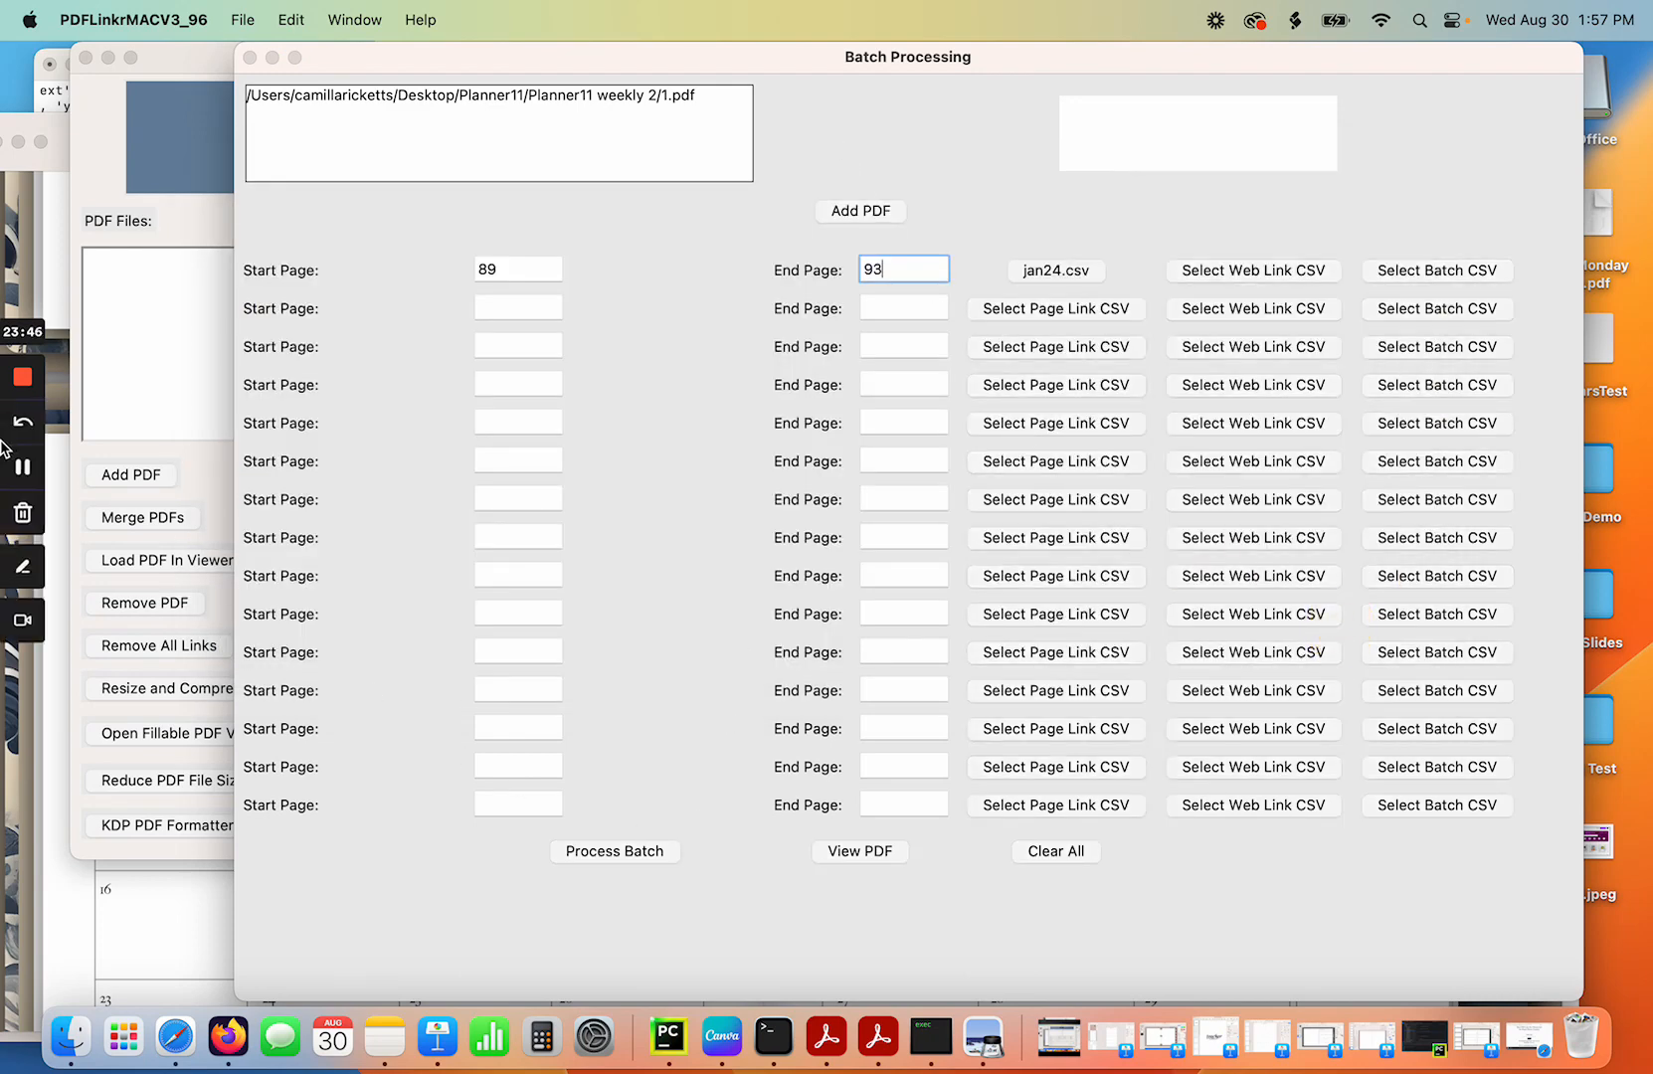
{"action": "left_click", "coordinate": [22, 467]}
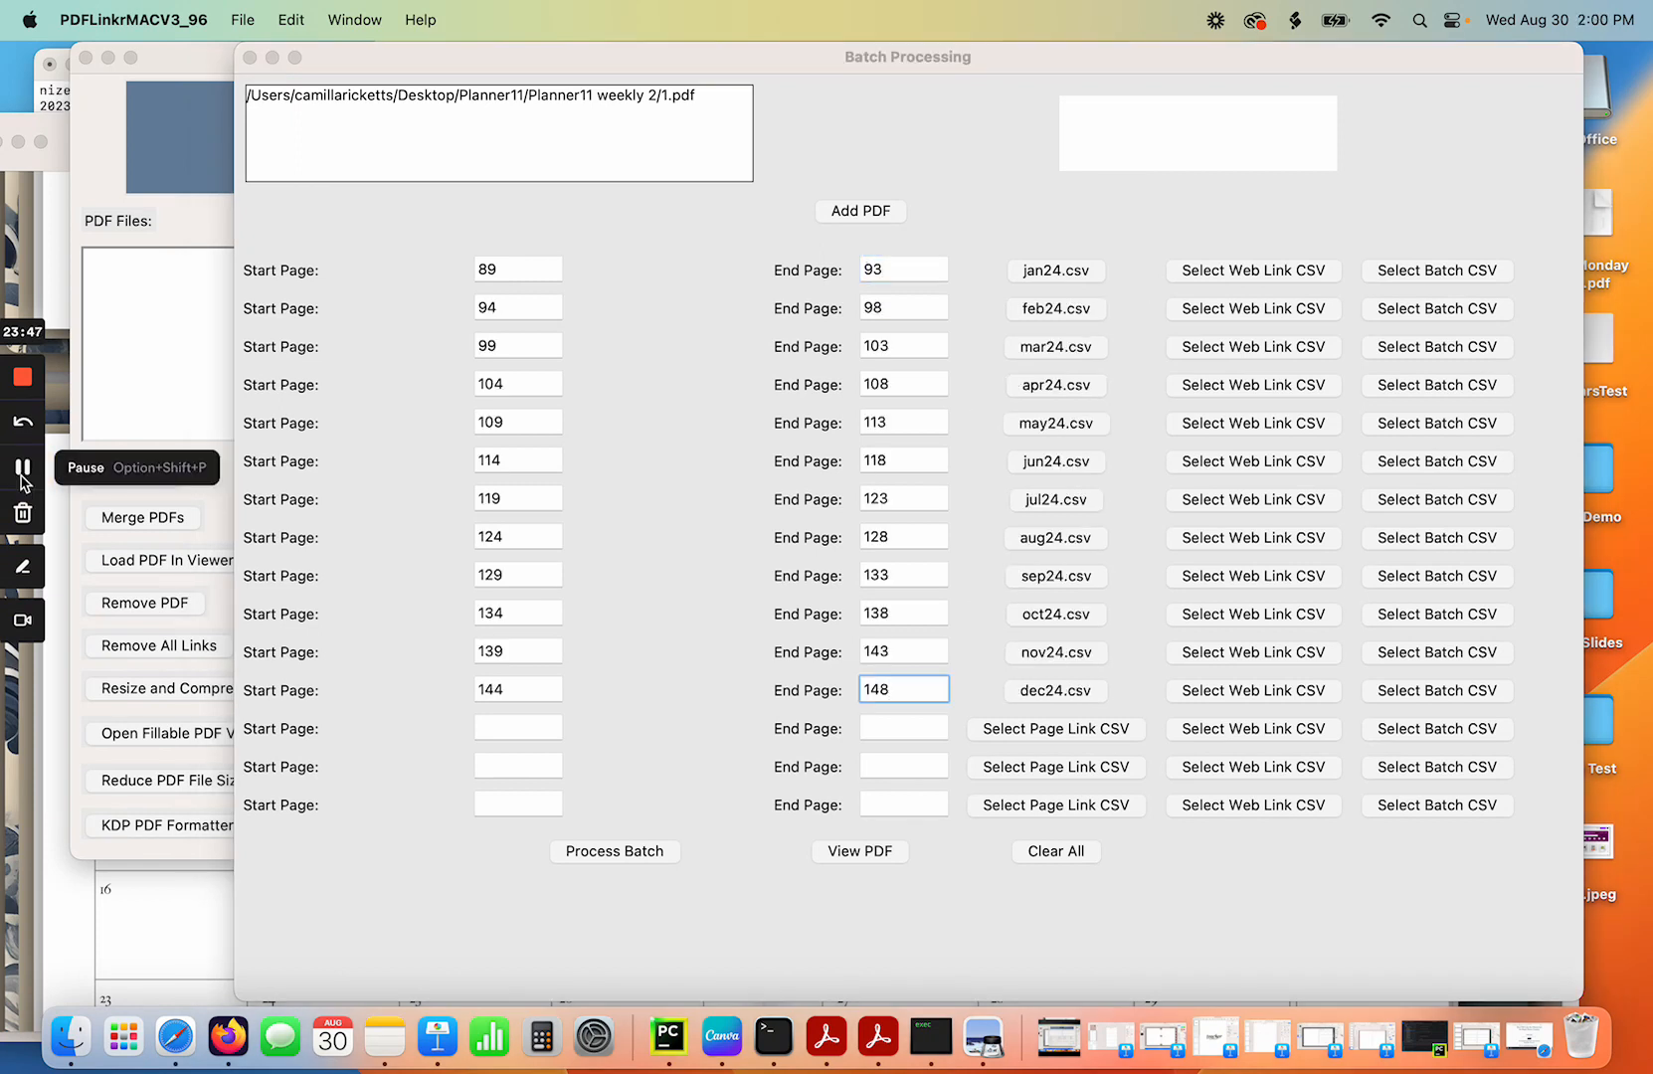
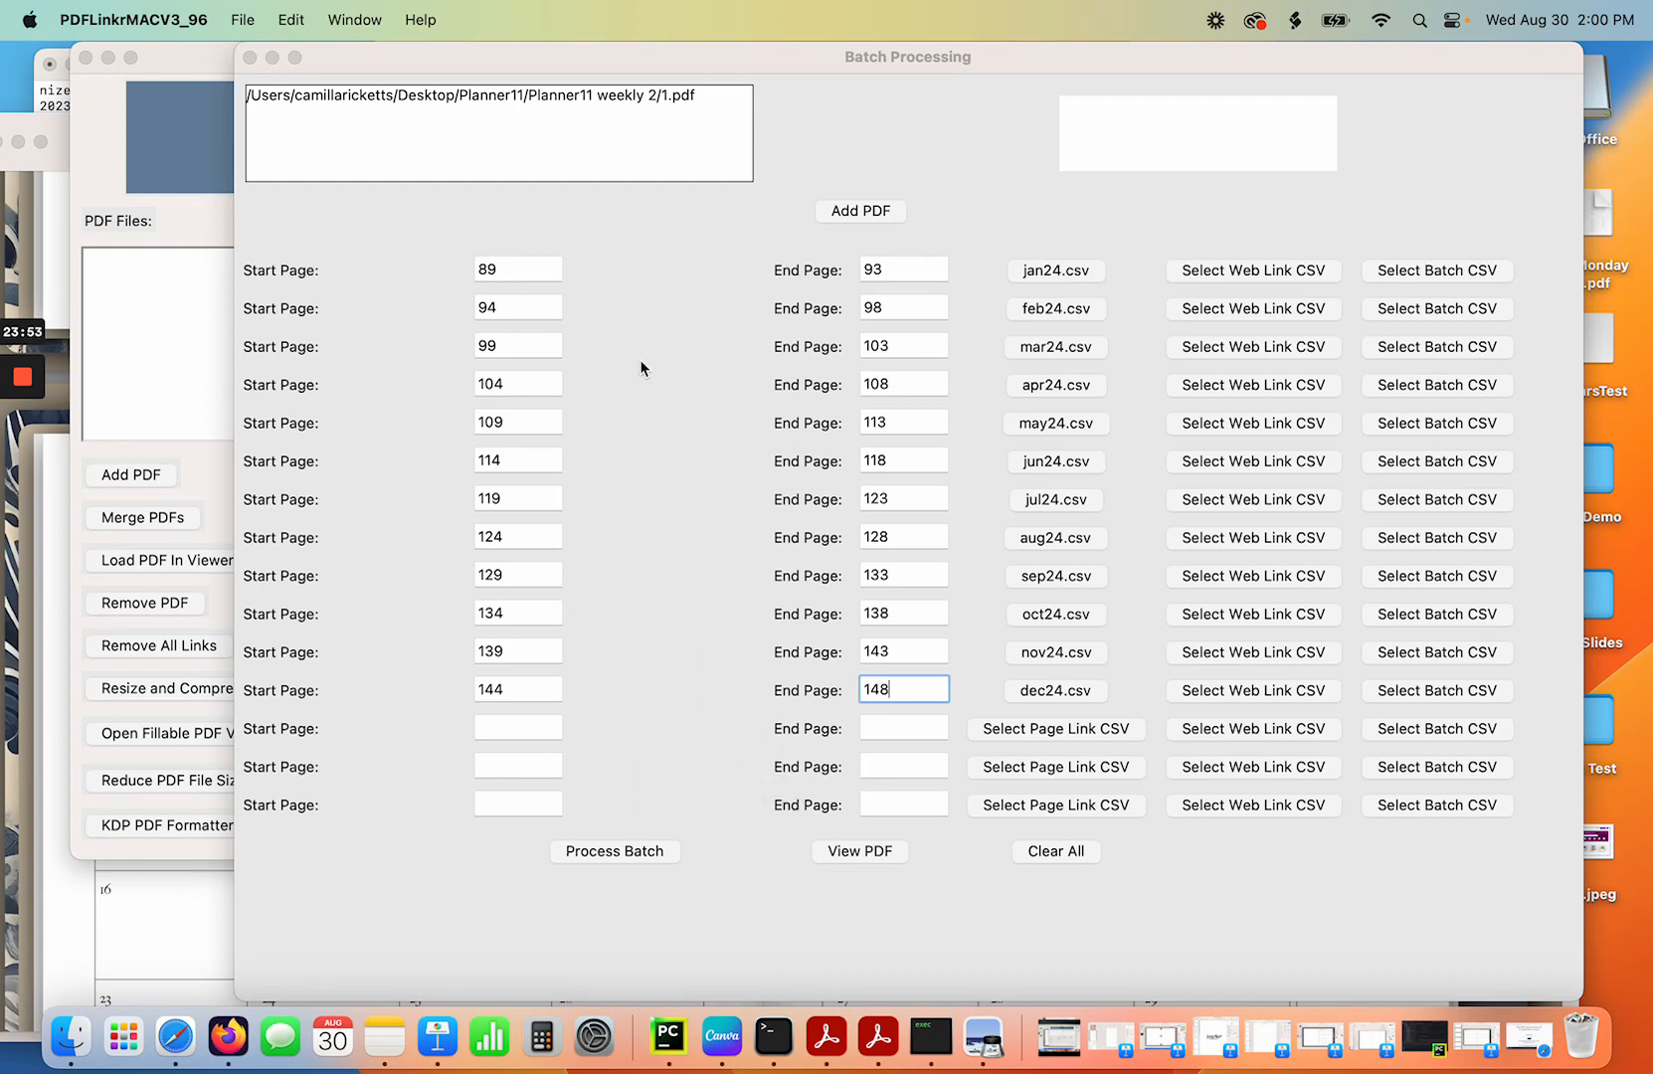
View 1.pdf, use the strip around weekly tabs 1 to 5 on page 3 as the selected area, and process the batch.
{"action": "left_click", "coordinate": [576, 100]}
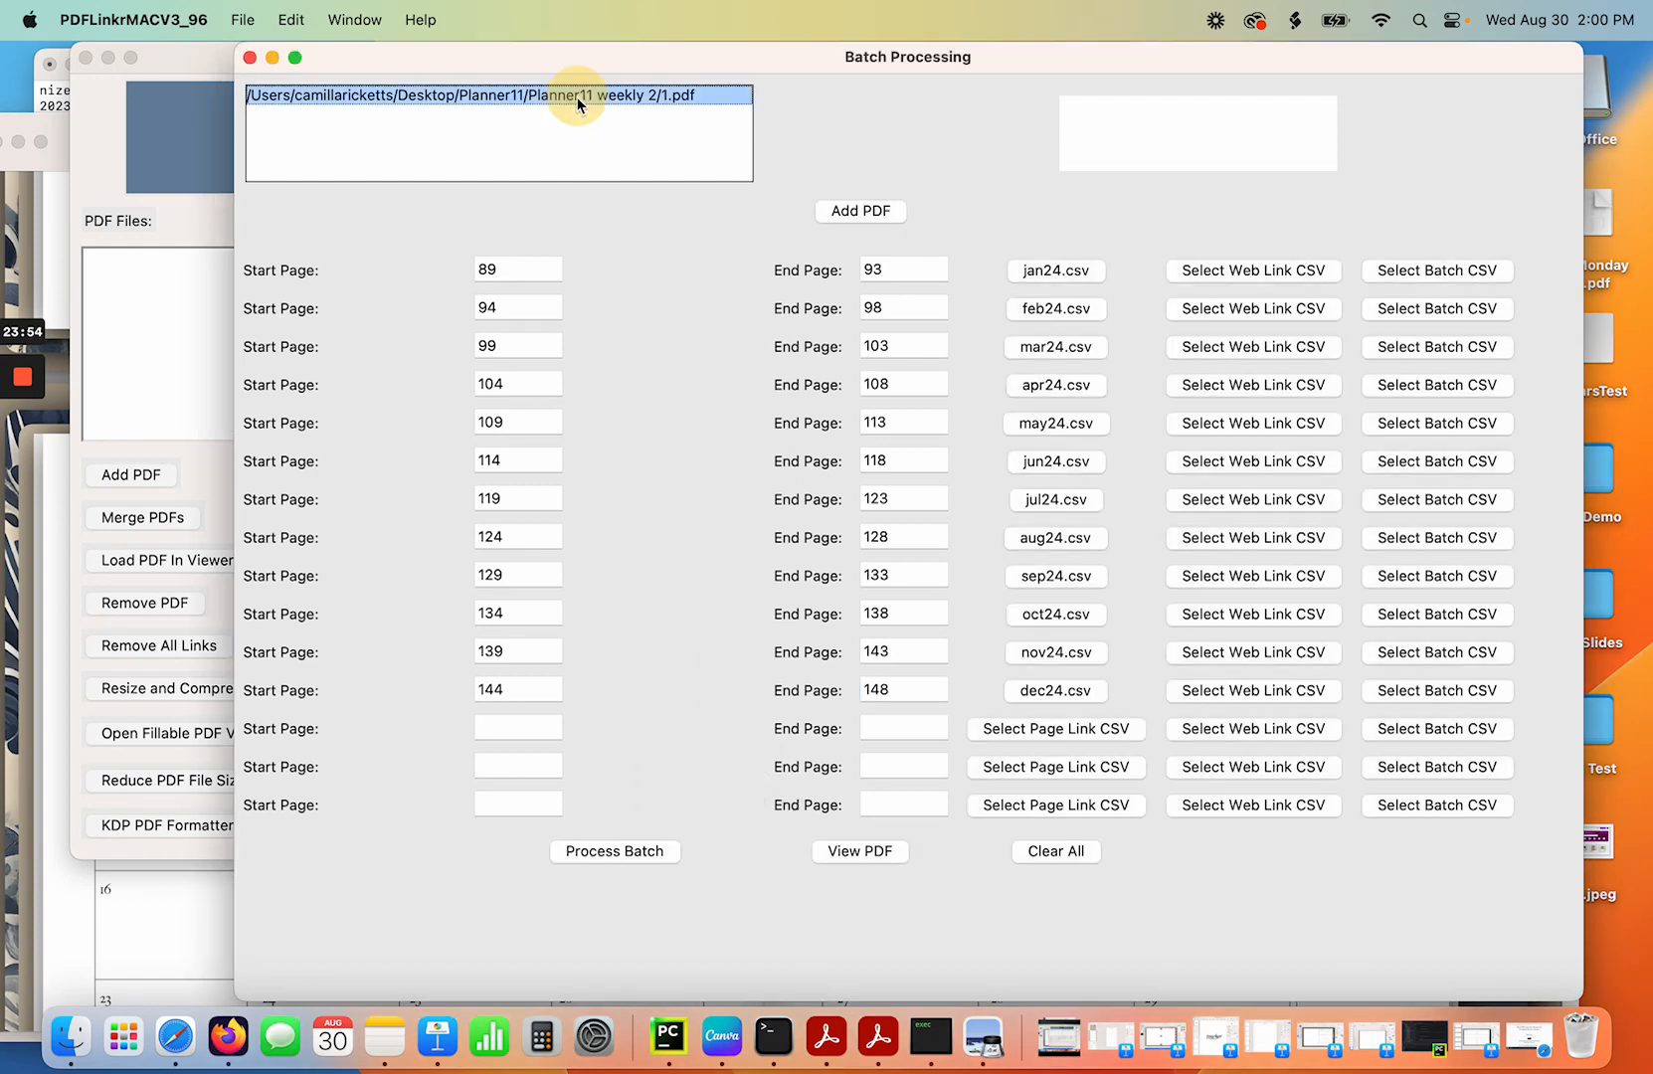
{"action": "left_click", "coordinate": [868, 851]}
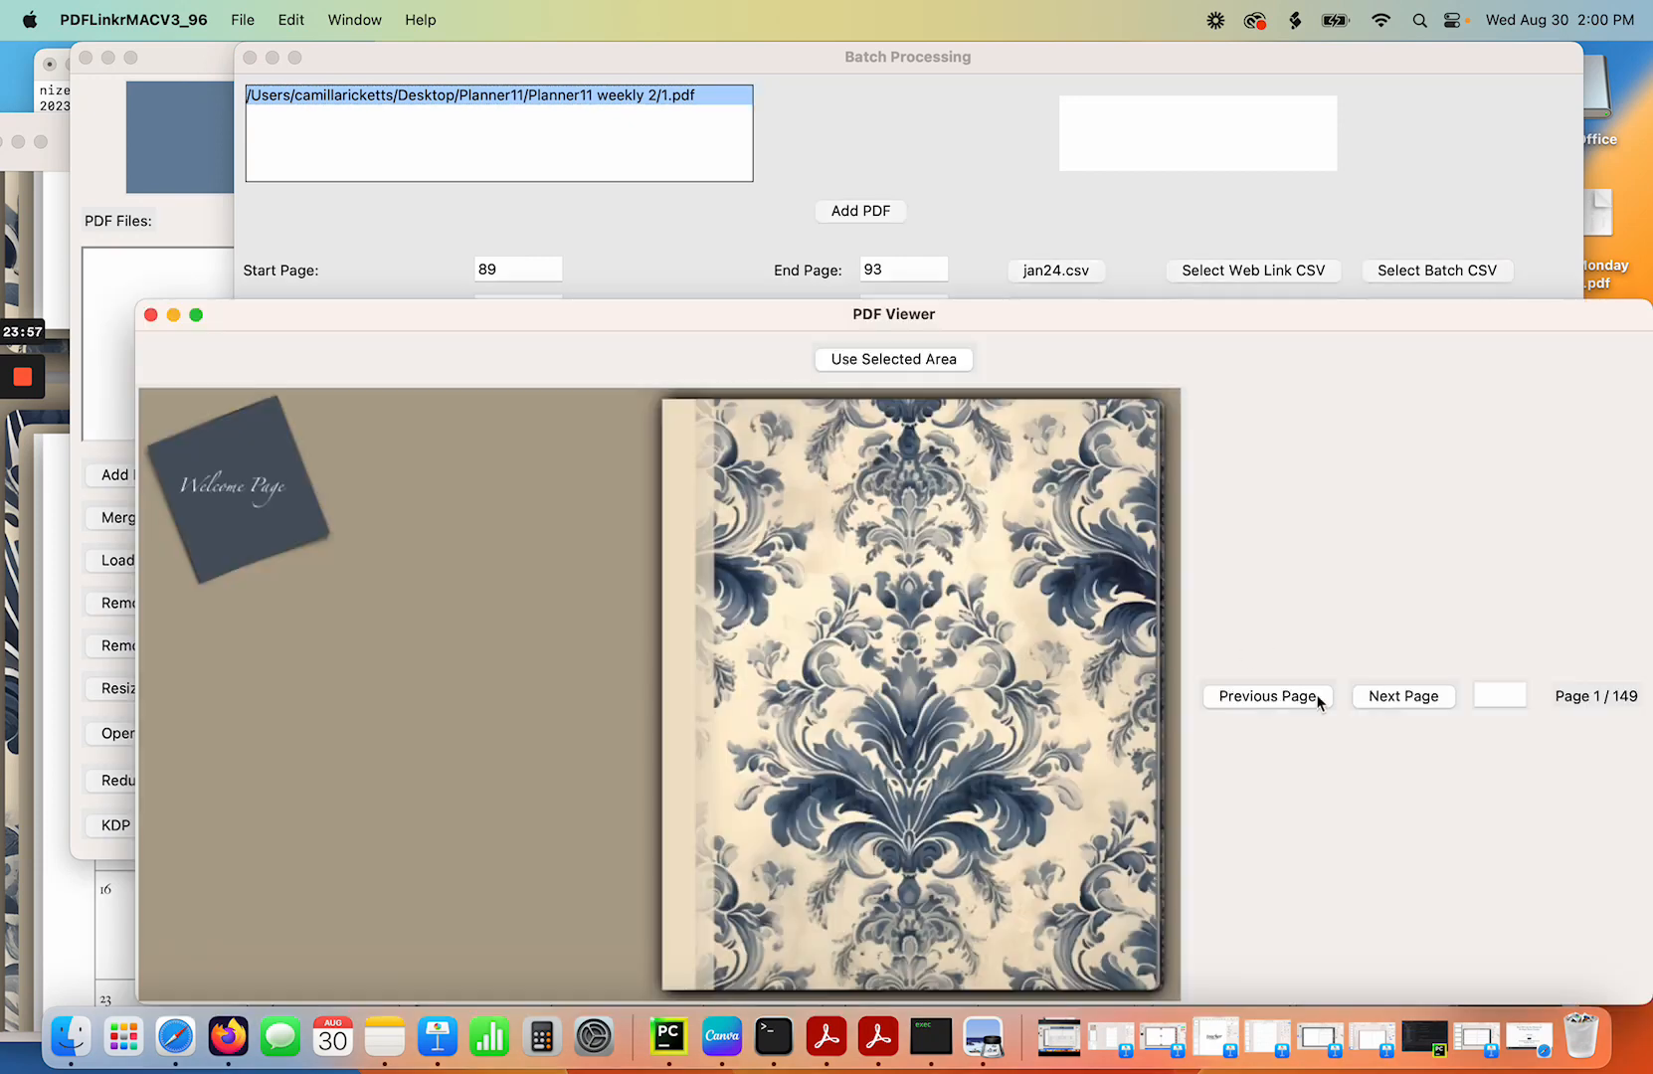
{"action": "left_click", "coordinate": [1410, 696]}
{"action": "left_click", "coordinate": [1410, 696]}
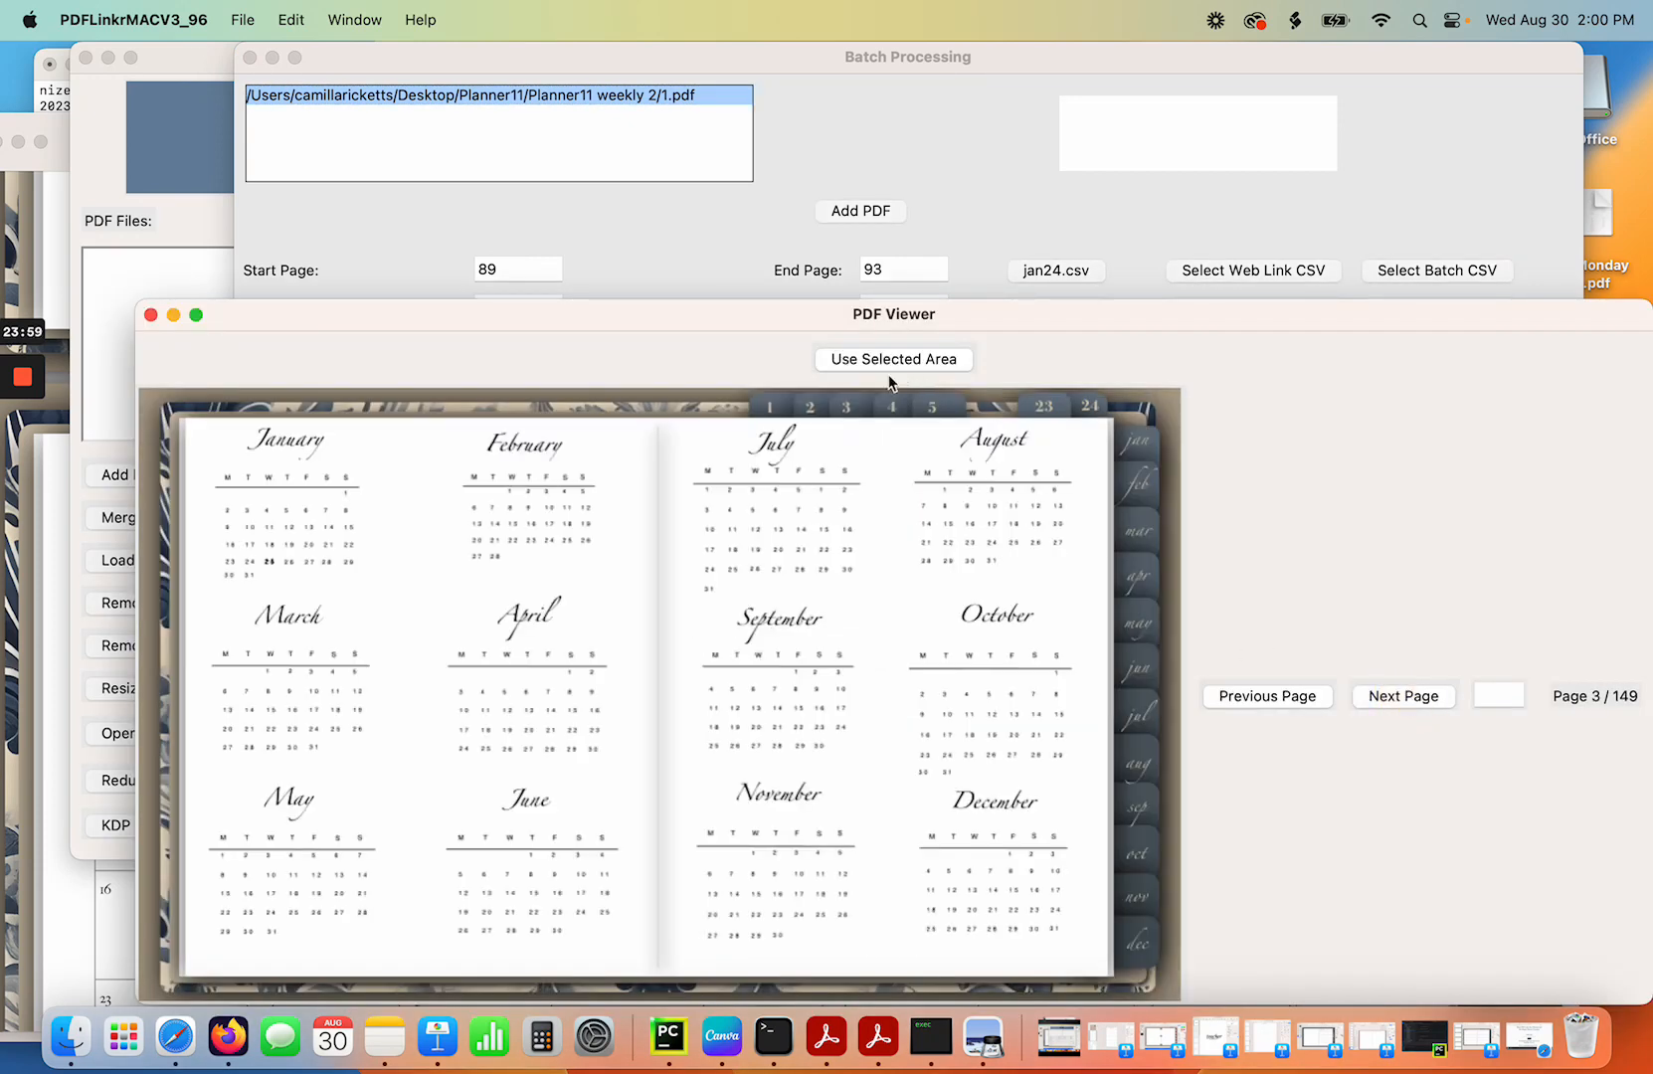
{"action": "left_click_drag", "start_coordinate": [738, 394], "coordinate": [990, 437]}
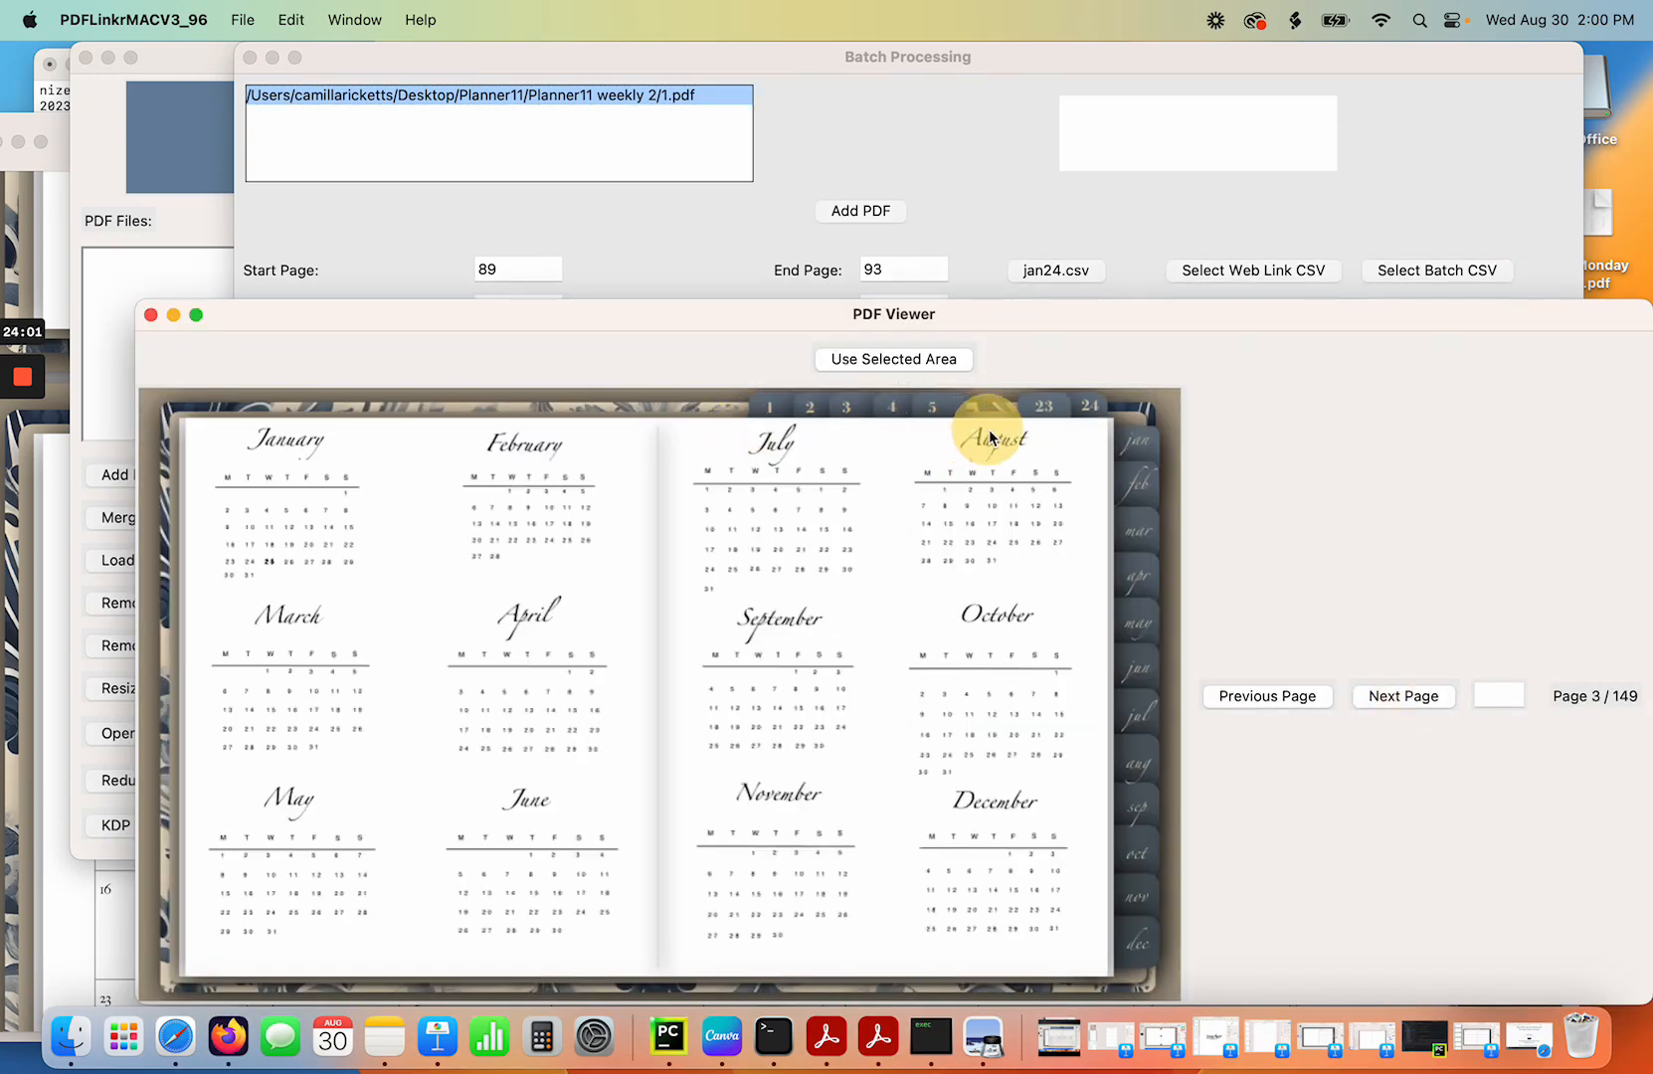
{"action": "left_click_drag", "start_coordinate": [741, 391], "coordinate": [973, 441]}
{"action": "left_click", "coordinate": [915, 359]}
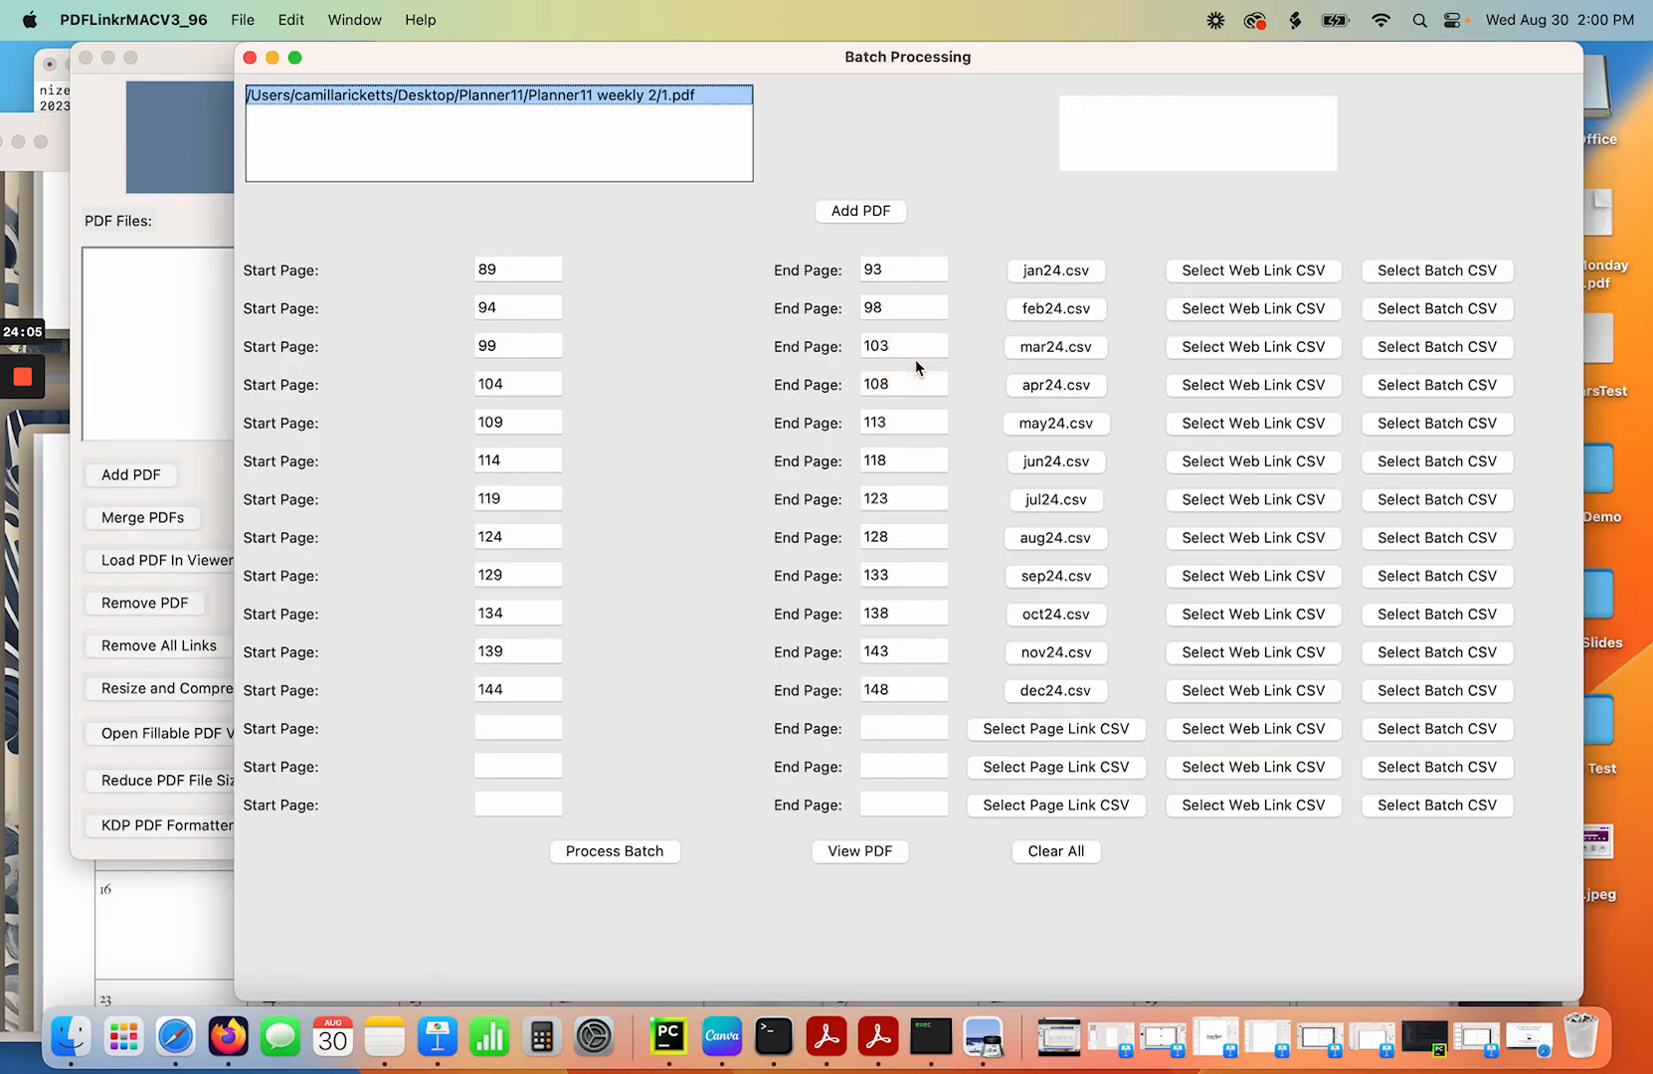
{"action": "left_click", "coordinate": [644, 858]}
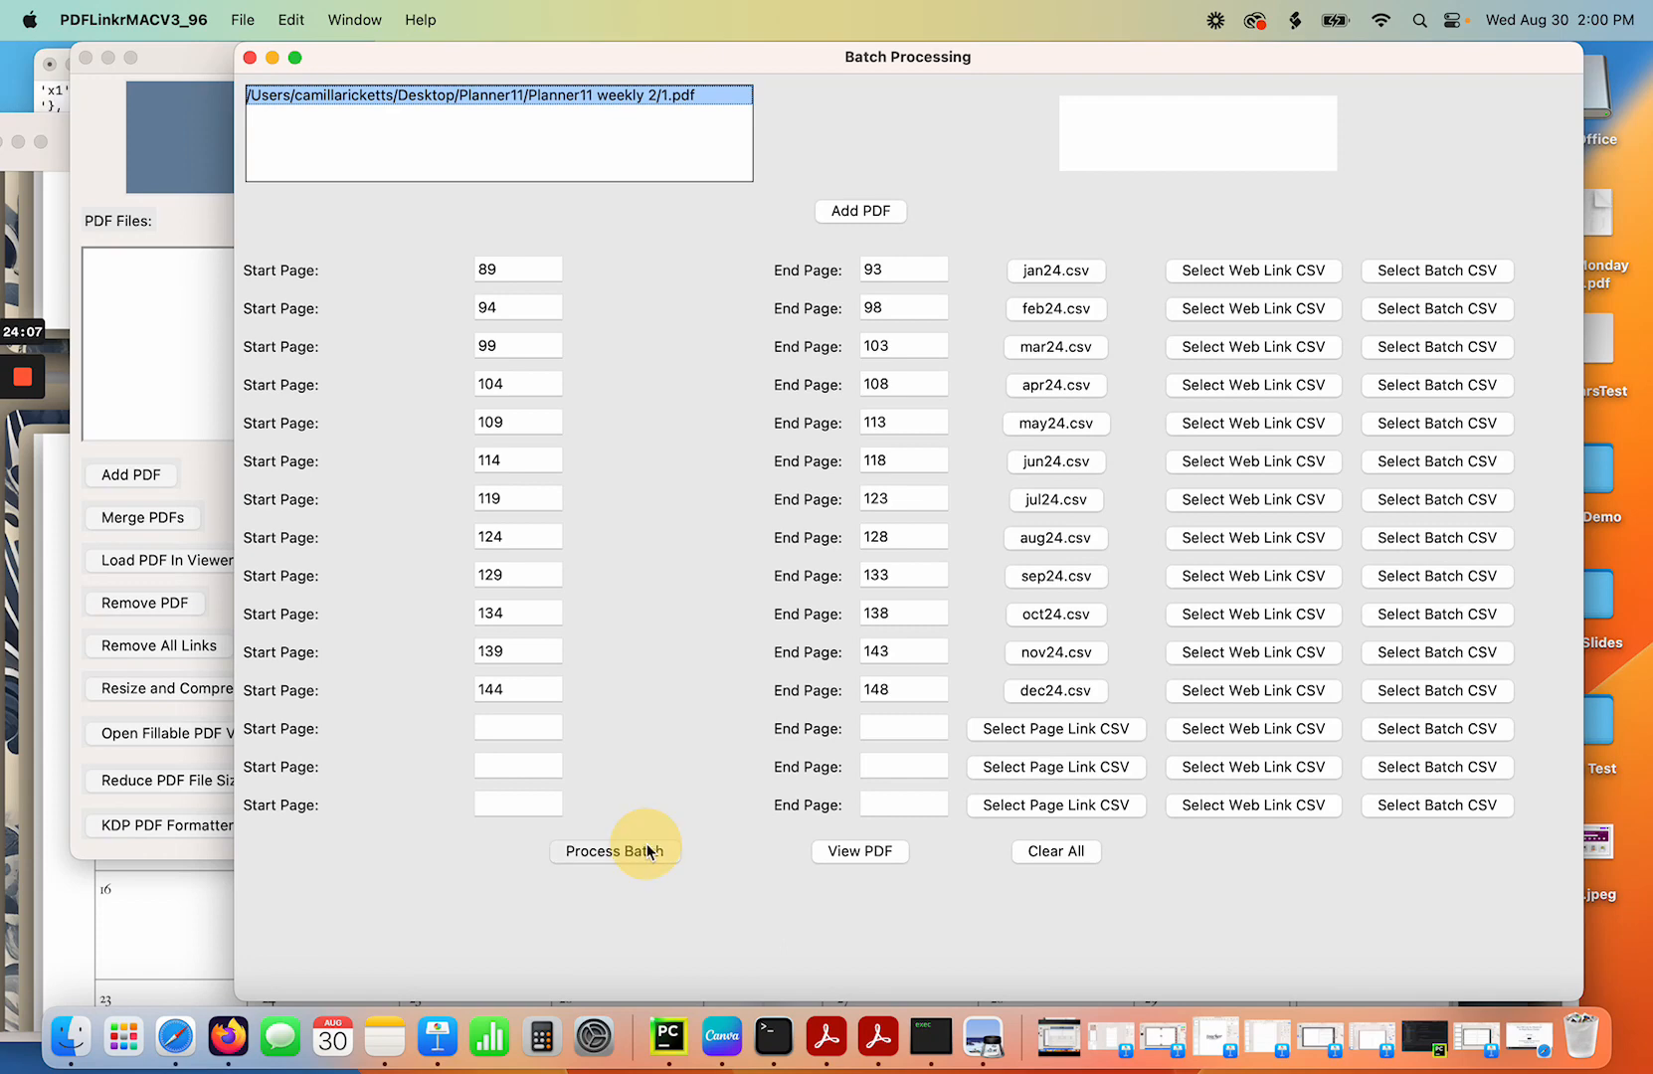
{"action": "left_click", "coordinate": [782, 416]}
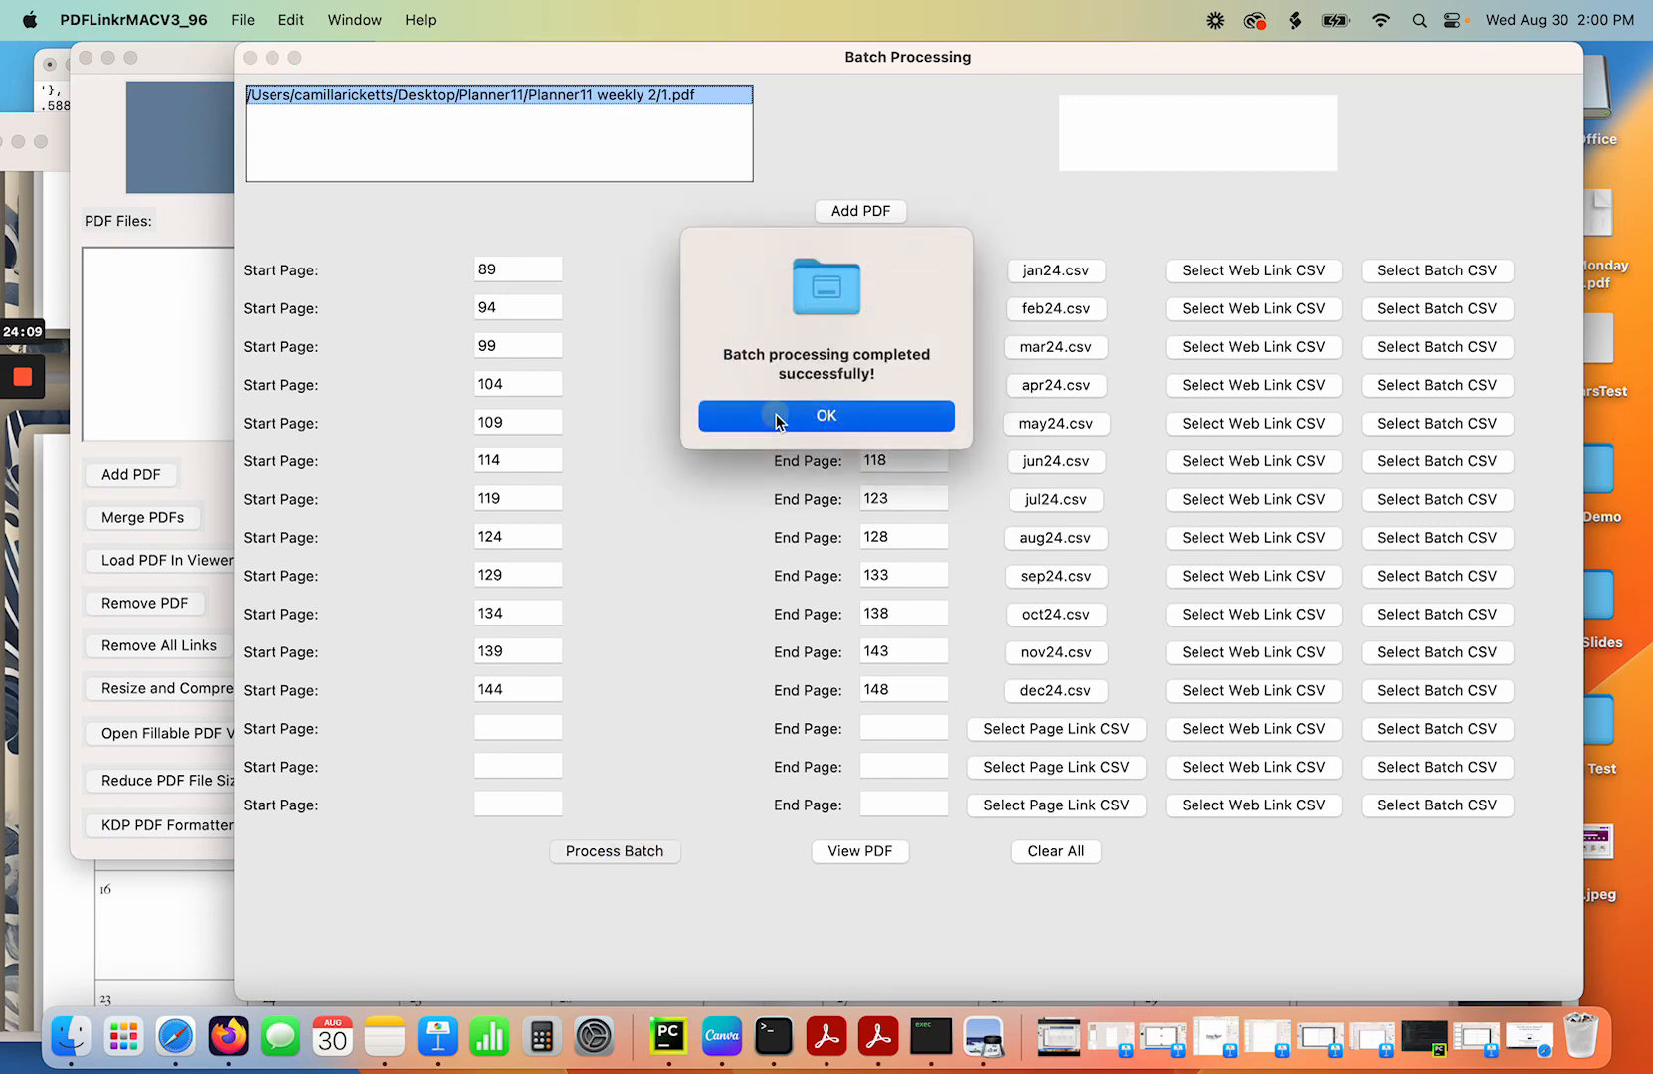
Open 1_updated_12.pdf from the Planner11 weekly 2 folder on the Desktop through Finder.
{"action": "left_click", "coordinate": [70, 1036]}
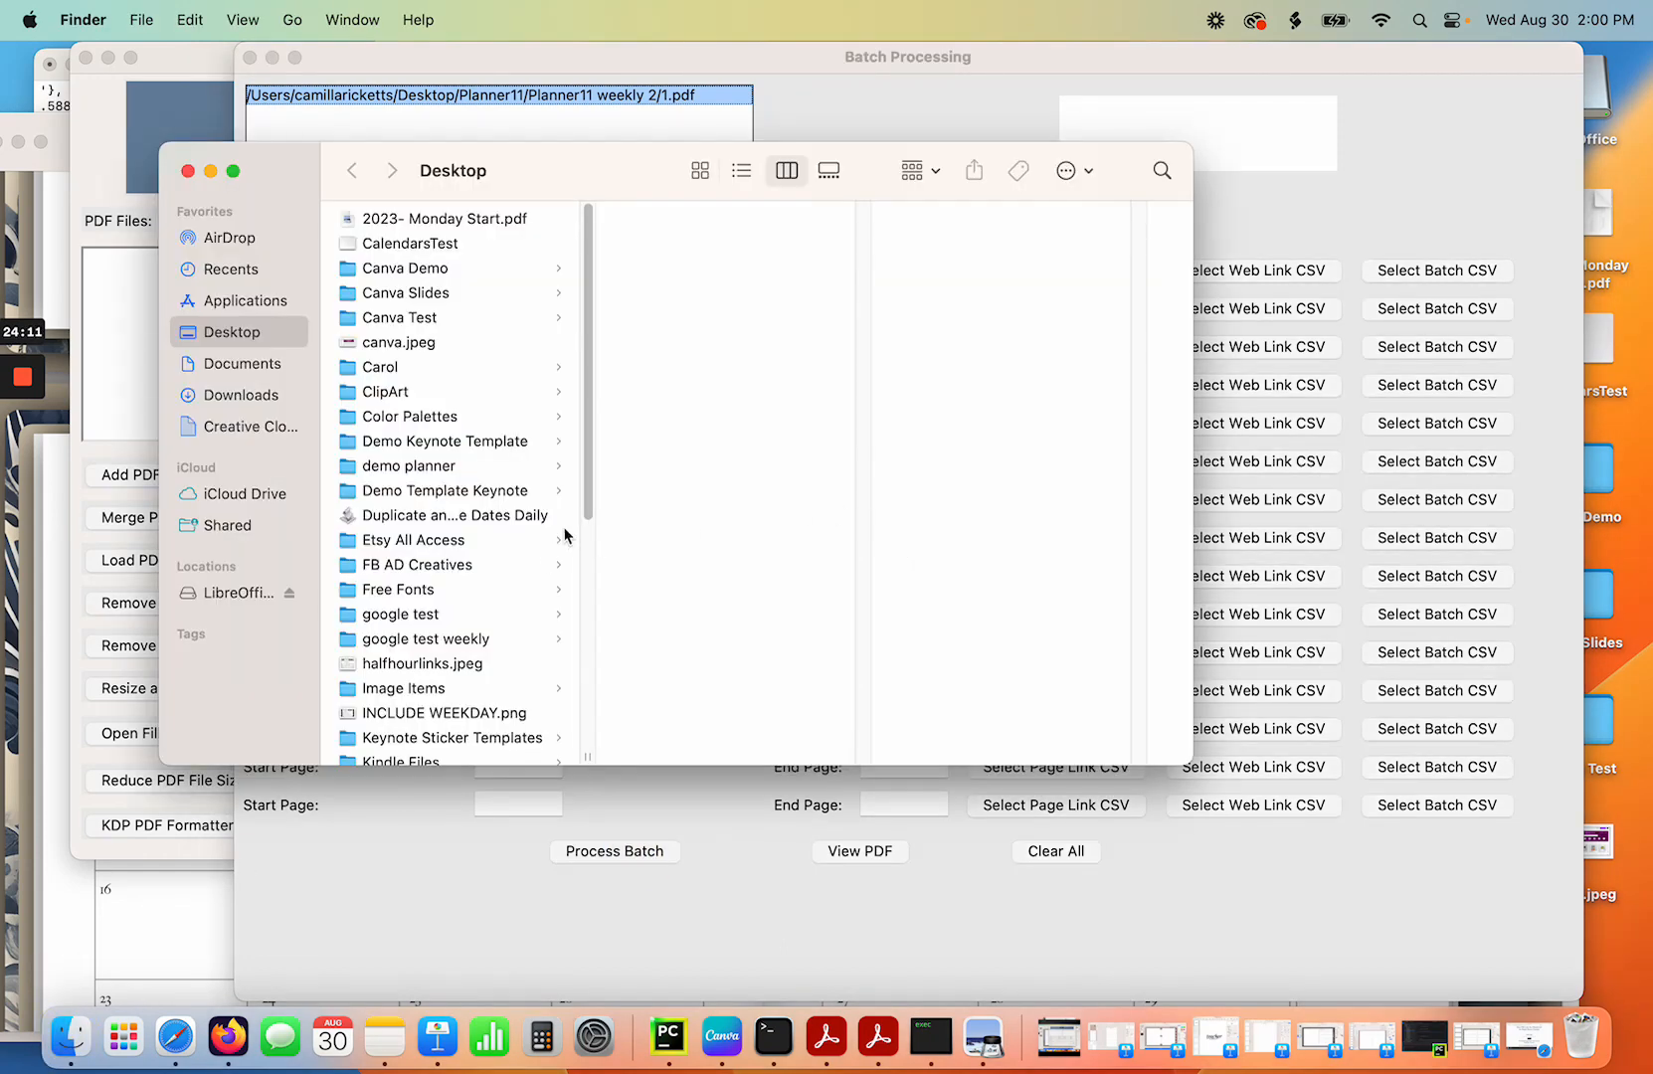
{"action": "left_click_drag", "start_coordinate": [585, 468], "coordinate": [582, 667]}
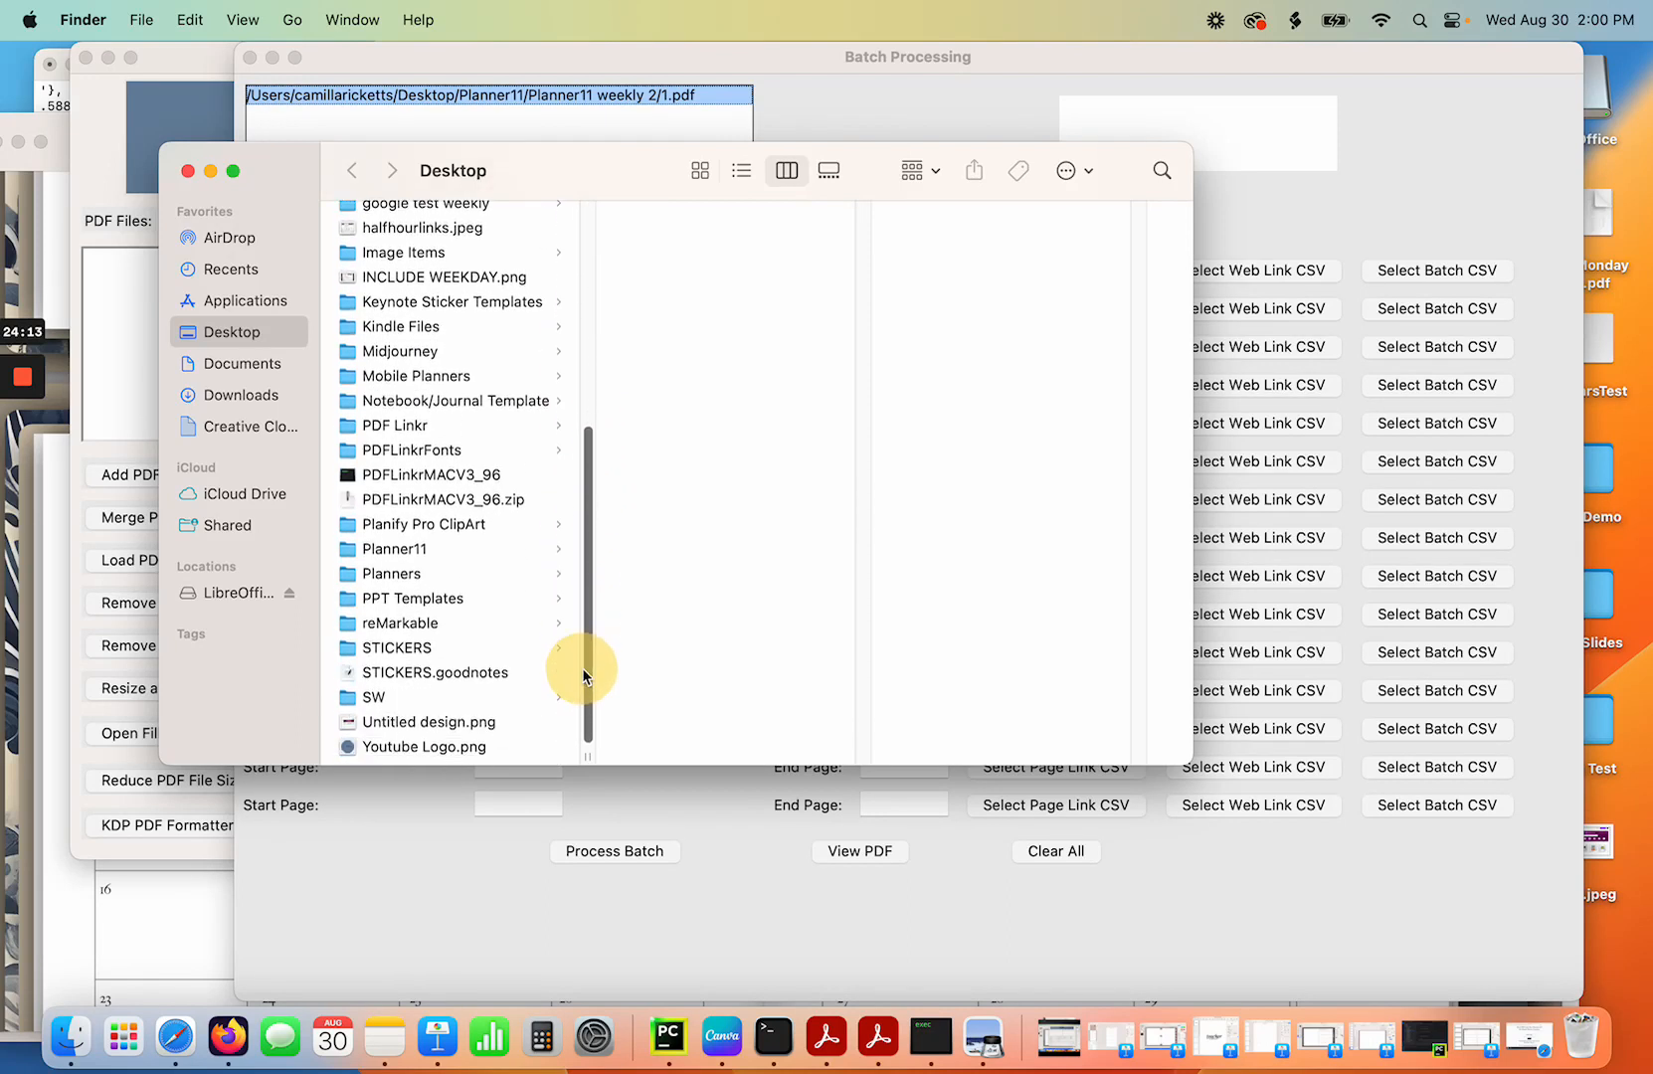
{"action": "left_click", "coordinate": [420, 577]}
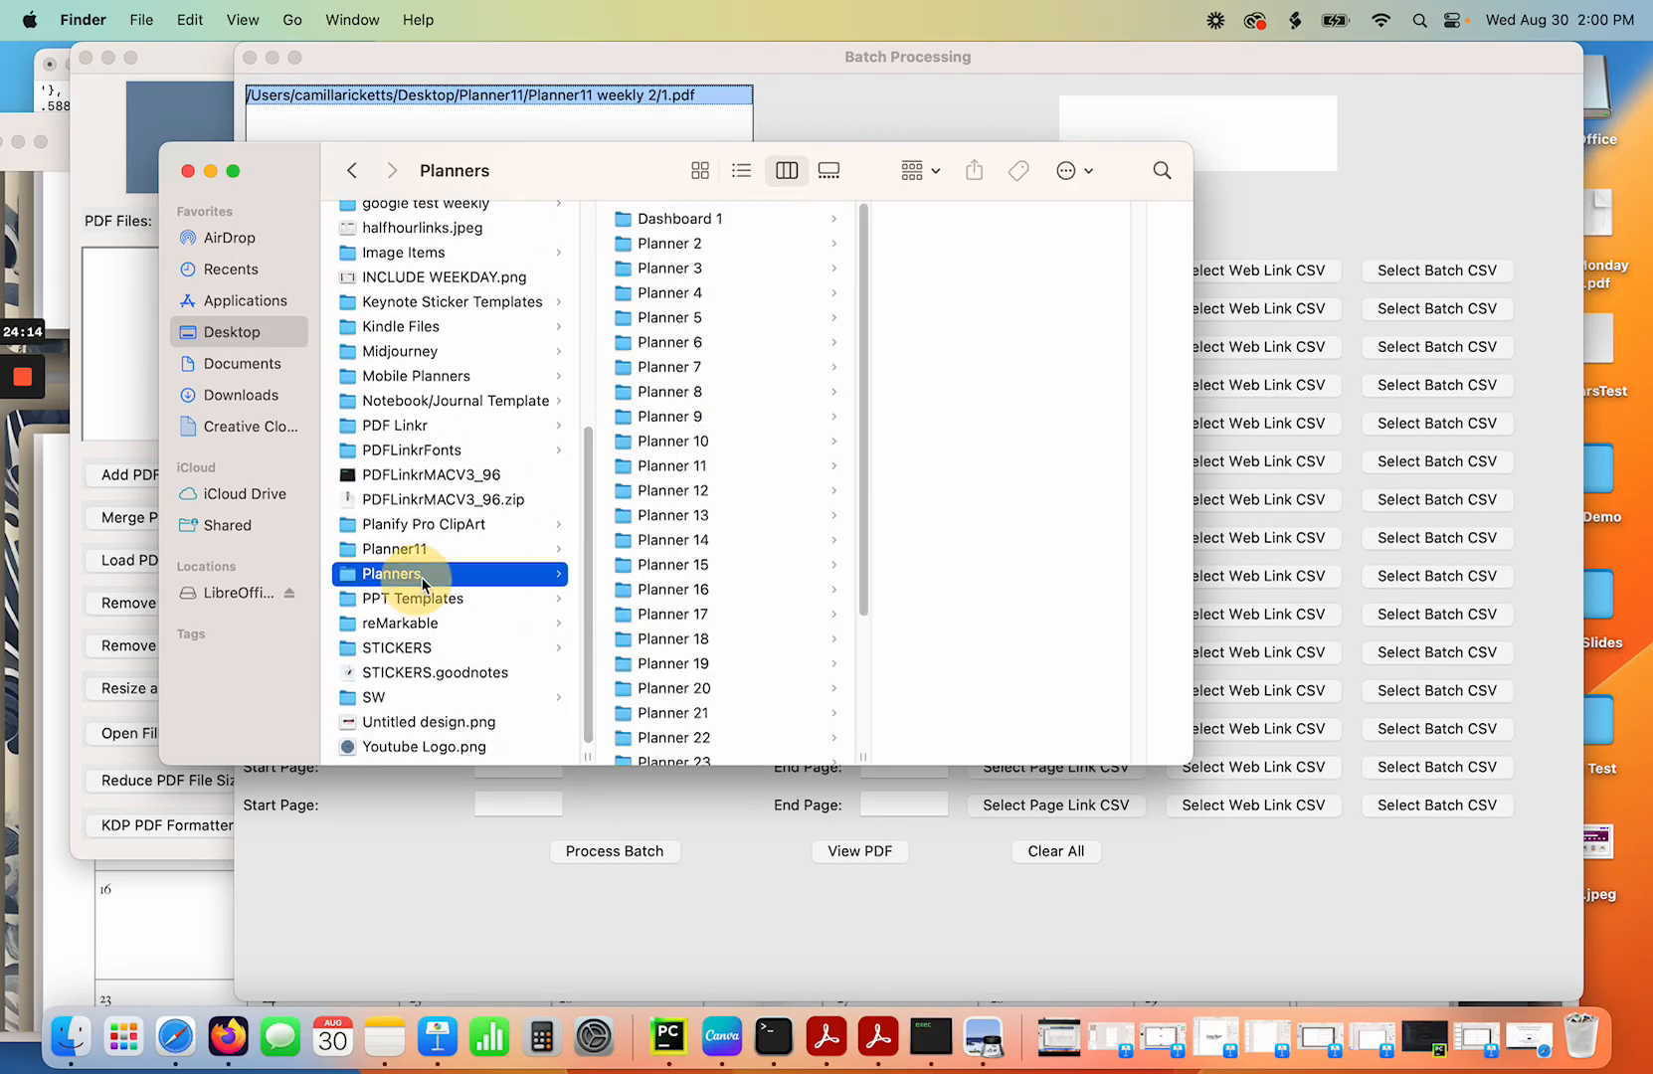
{"action": "left_click", "coordinate": [681, 468]}
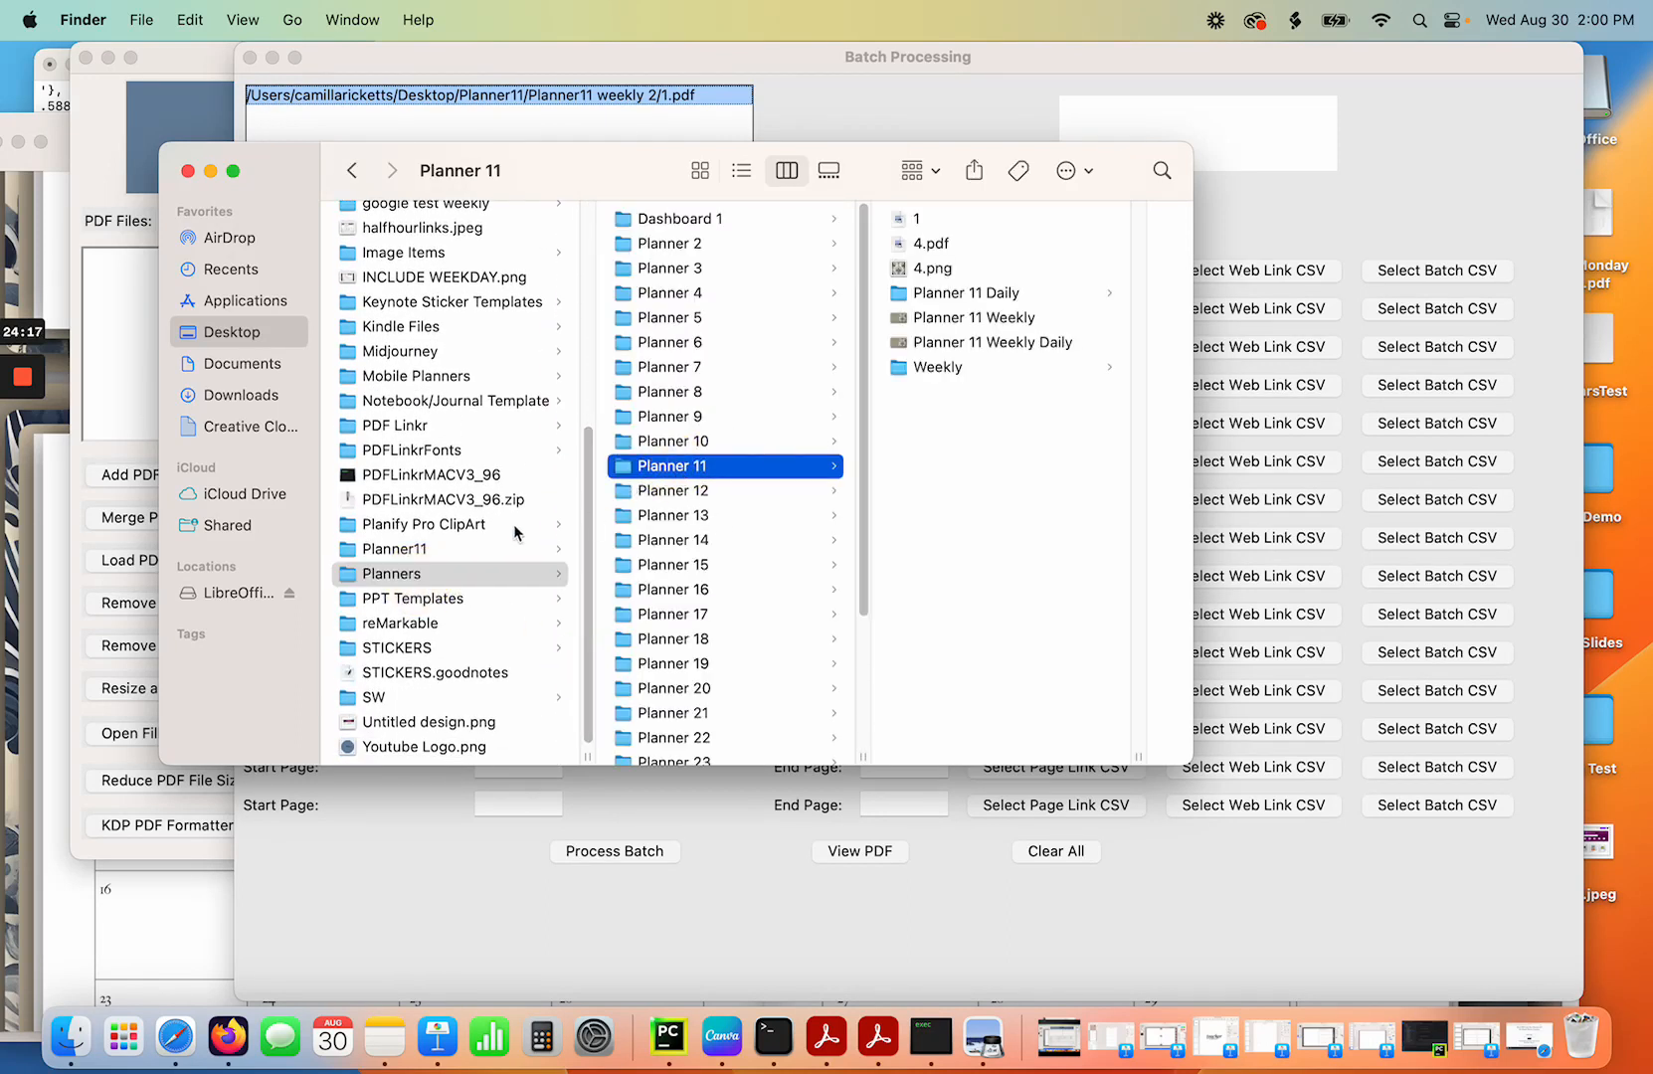
{"action": "left_click", "coordinate": [406, 548]}
{"action": "left_click", "coordinate": [701, 243]}
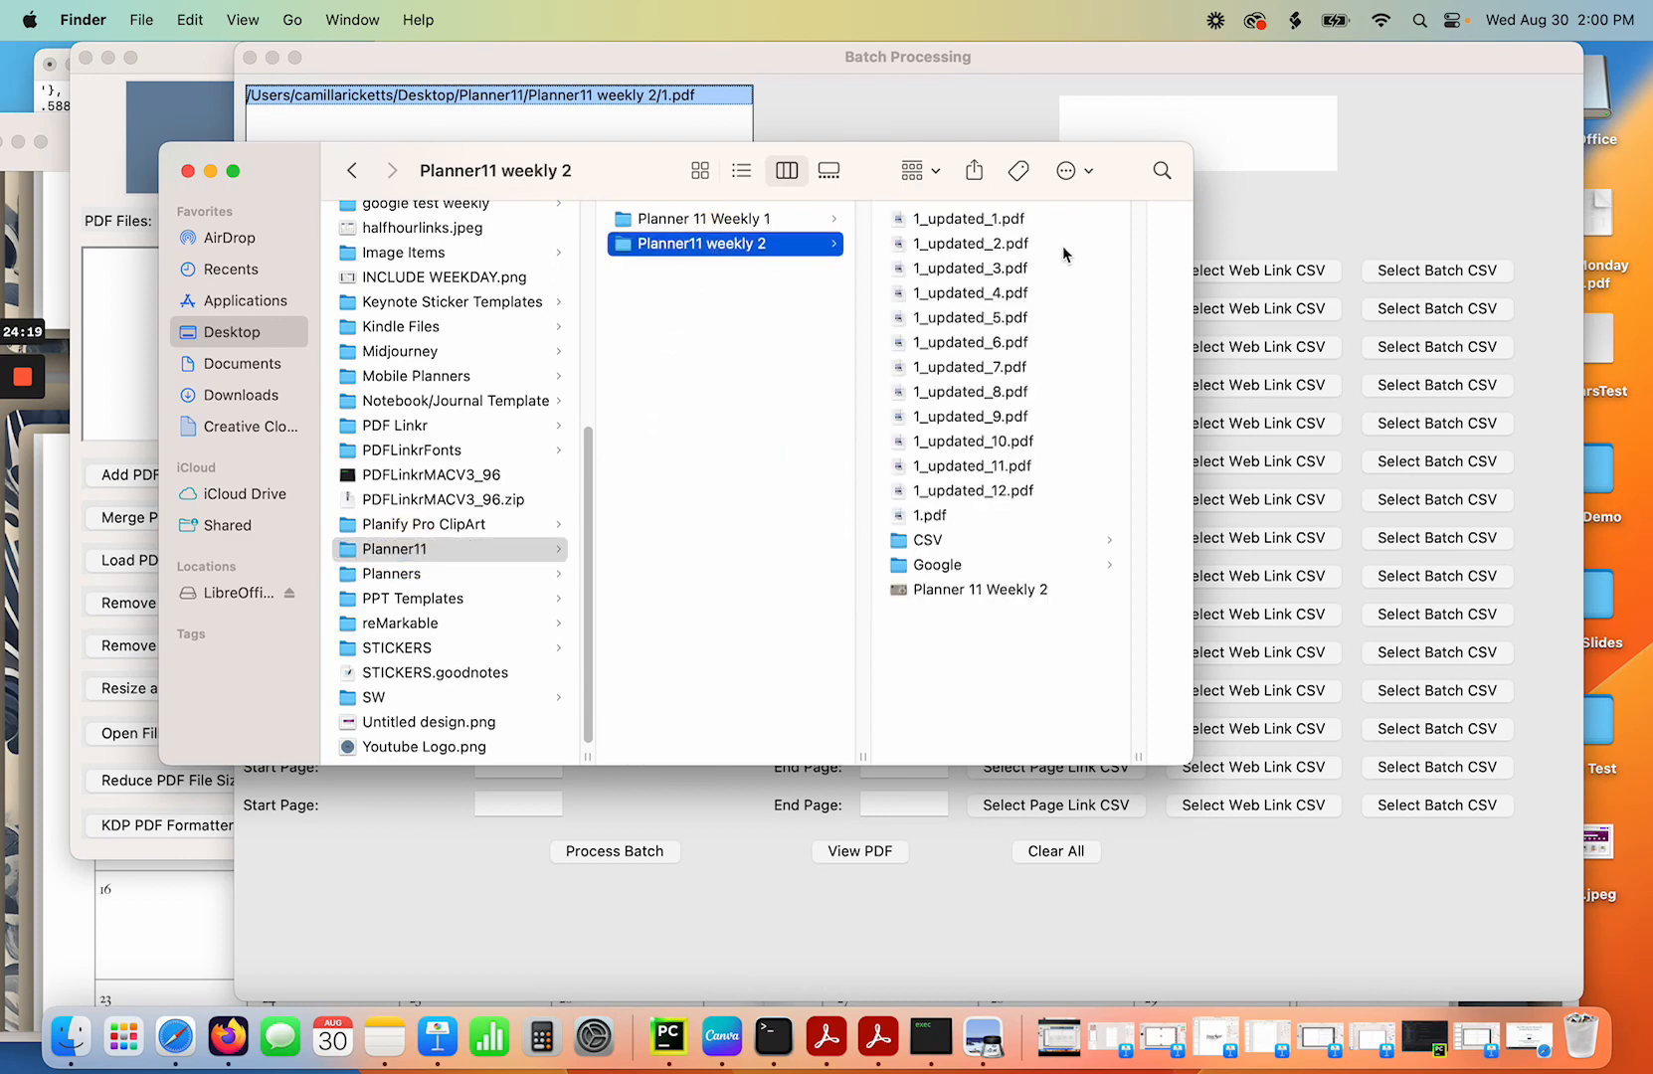
{"action": "double_click", "coordinate": [973, 490]}
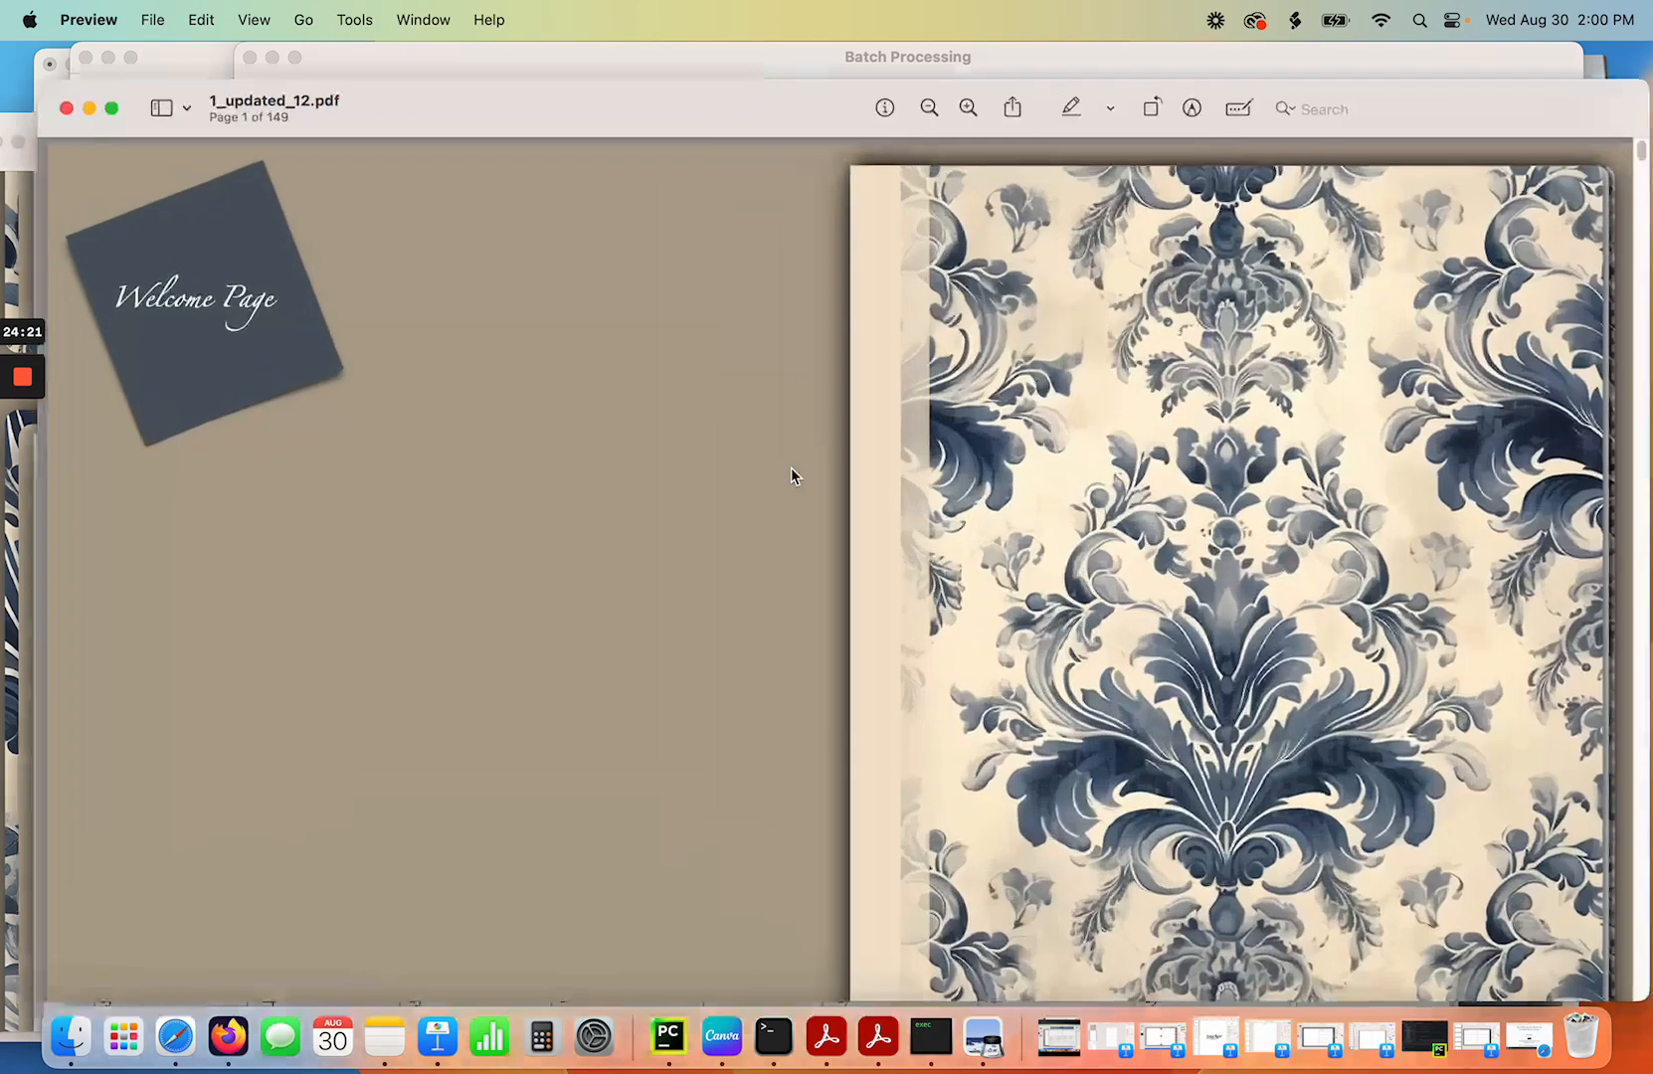
Test the welcome page, 24, jan and weekly 1 to 5 tab links in 1_updated_12.pdf, and minimize the window.
{"action": "left_click", "coordinate": [219, 308]}
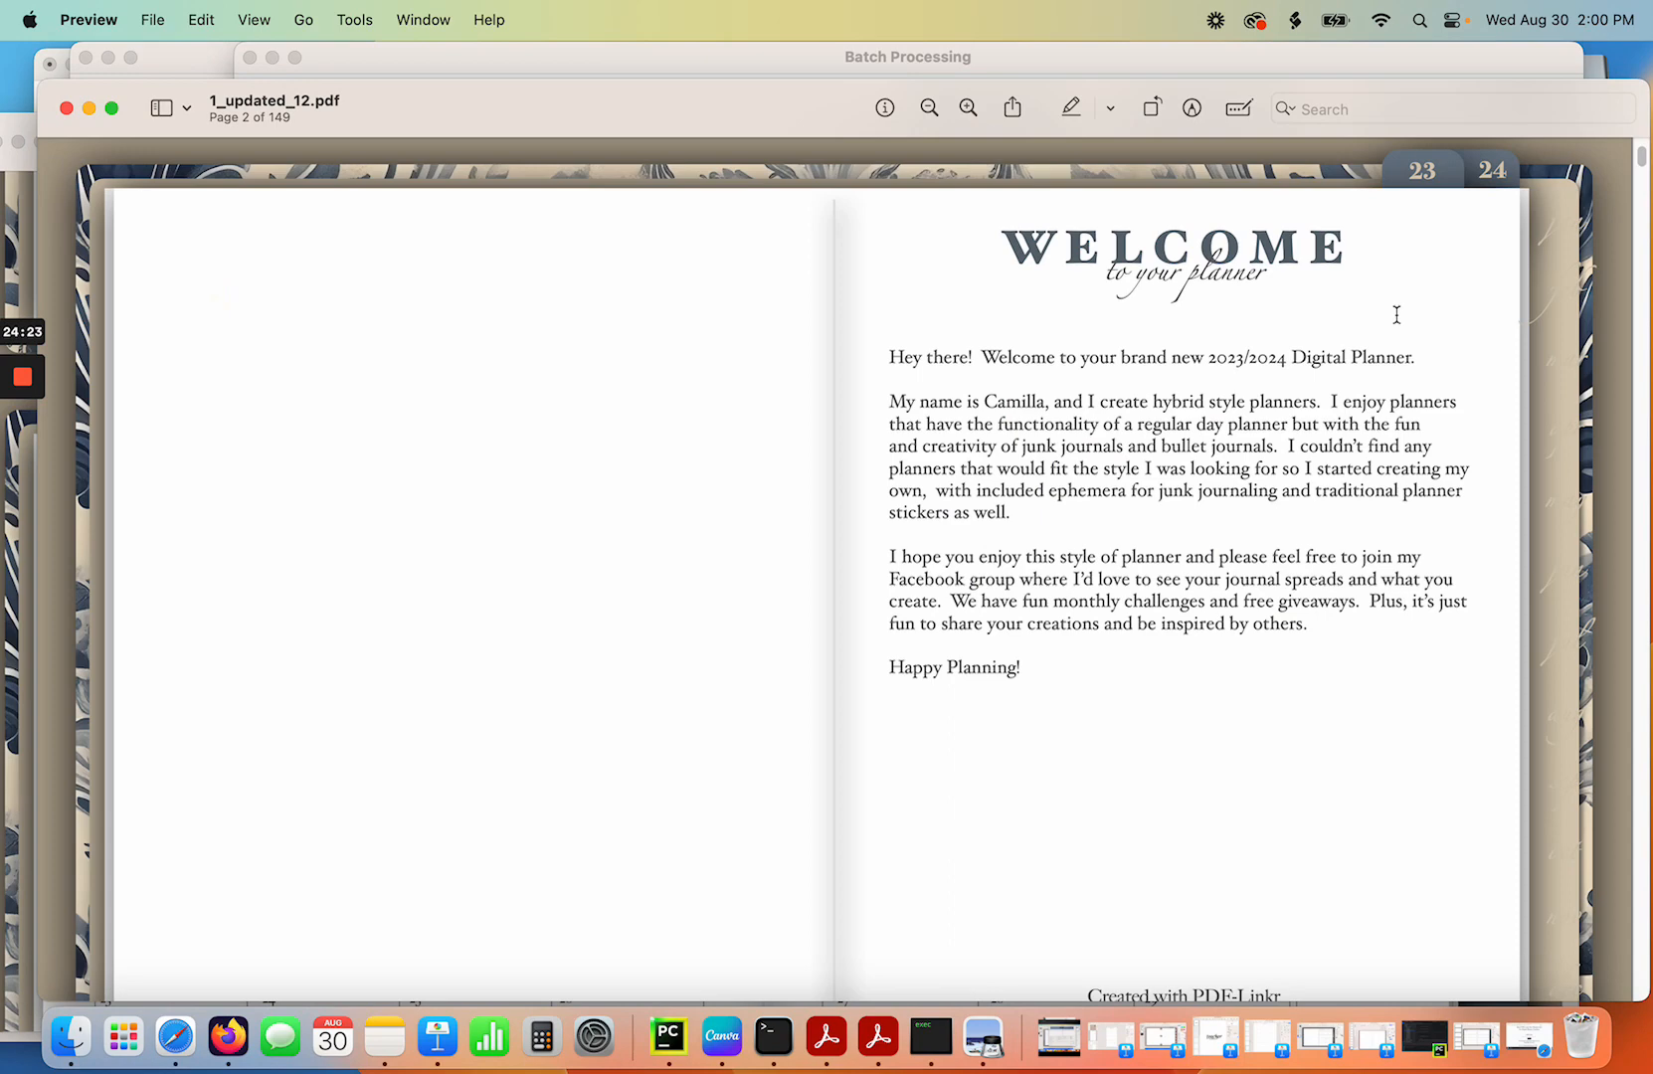
{"action": "left_click", "coordinate": [1491, 174]}
{"action": "left_click", "coordinate": [1566, 227]}
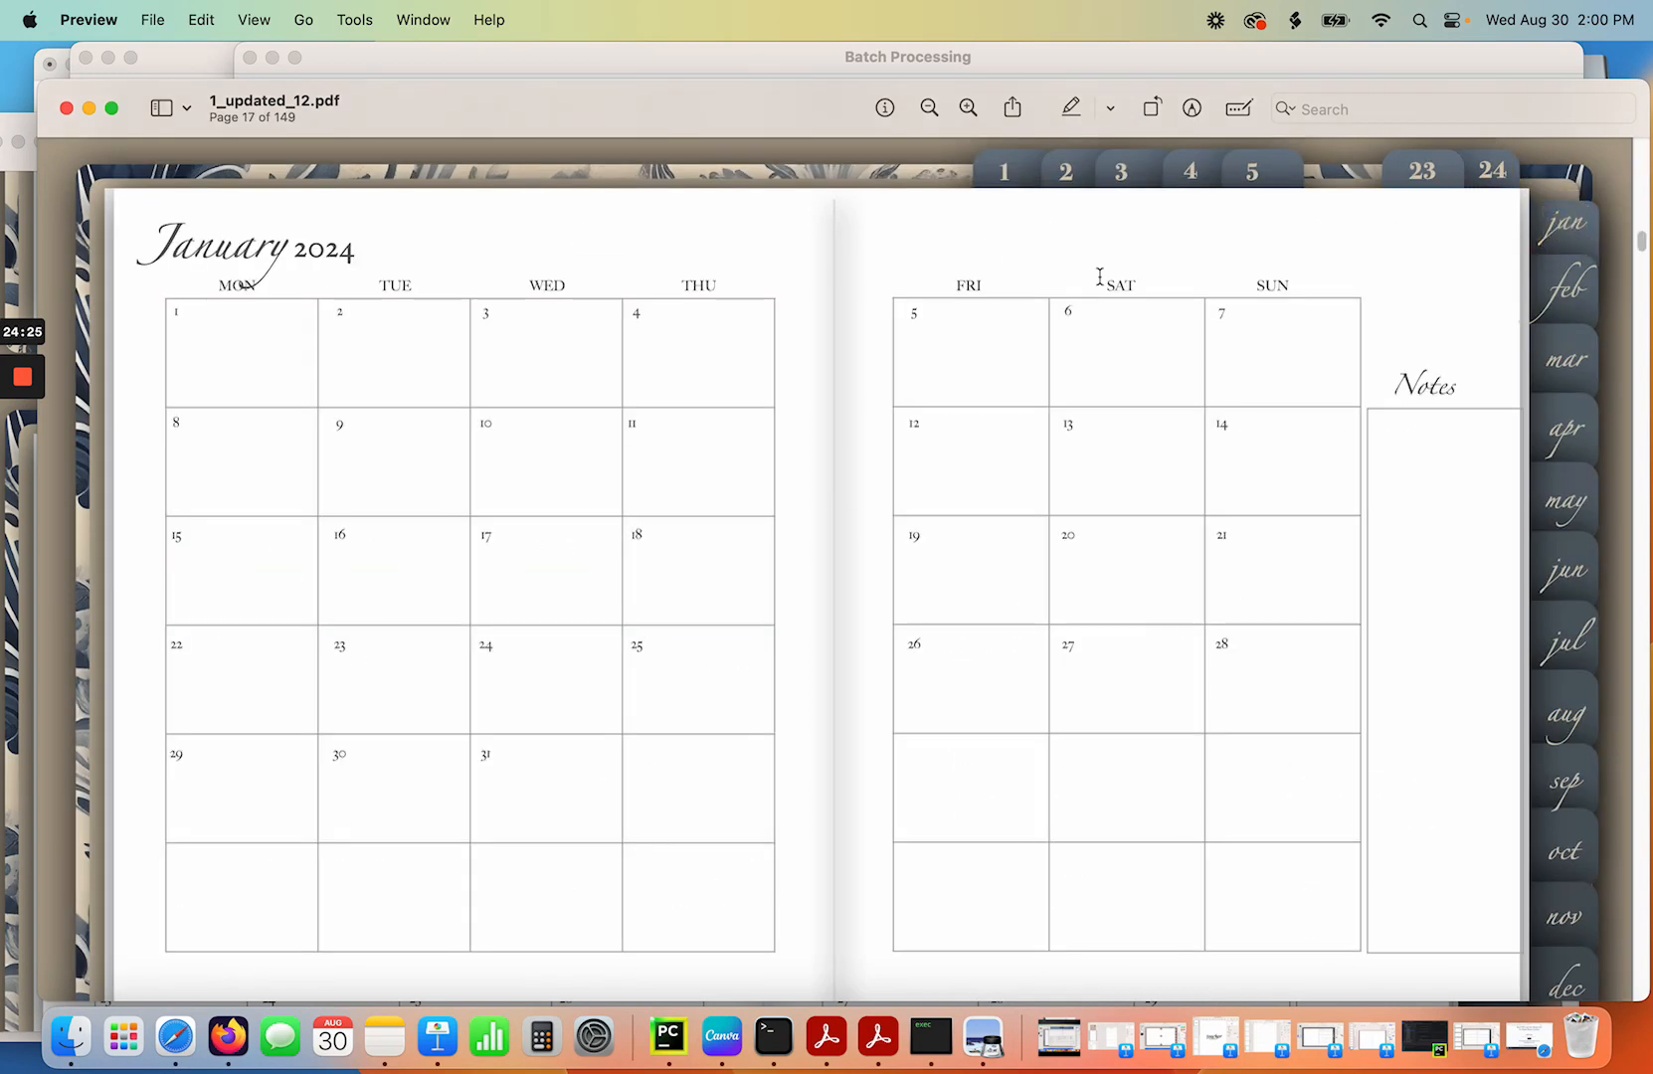
{"action": "left_click", "coordinate": [1002, 177]}
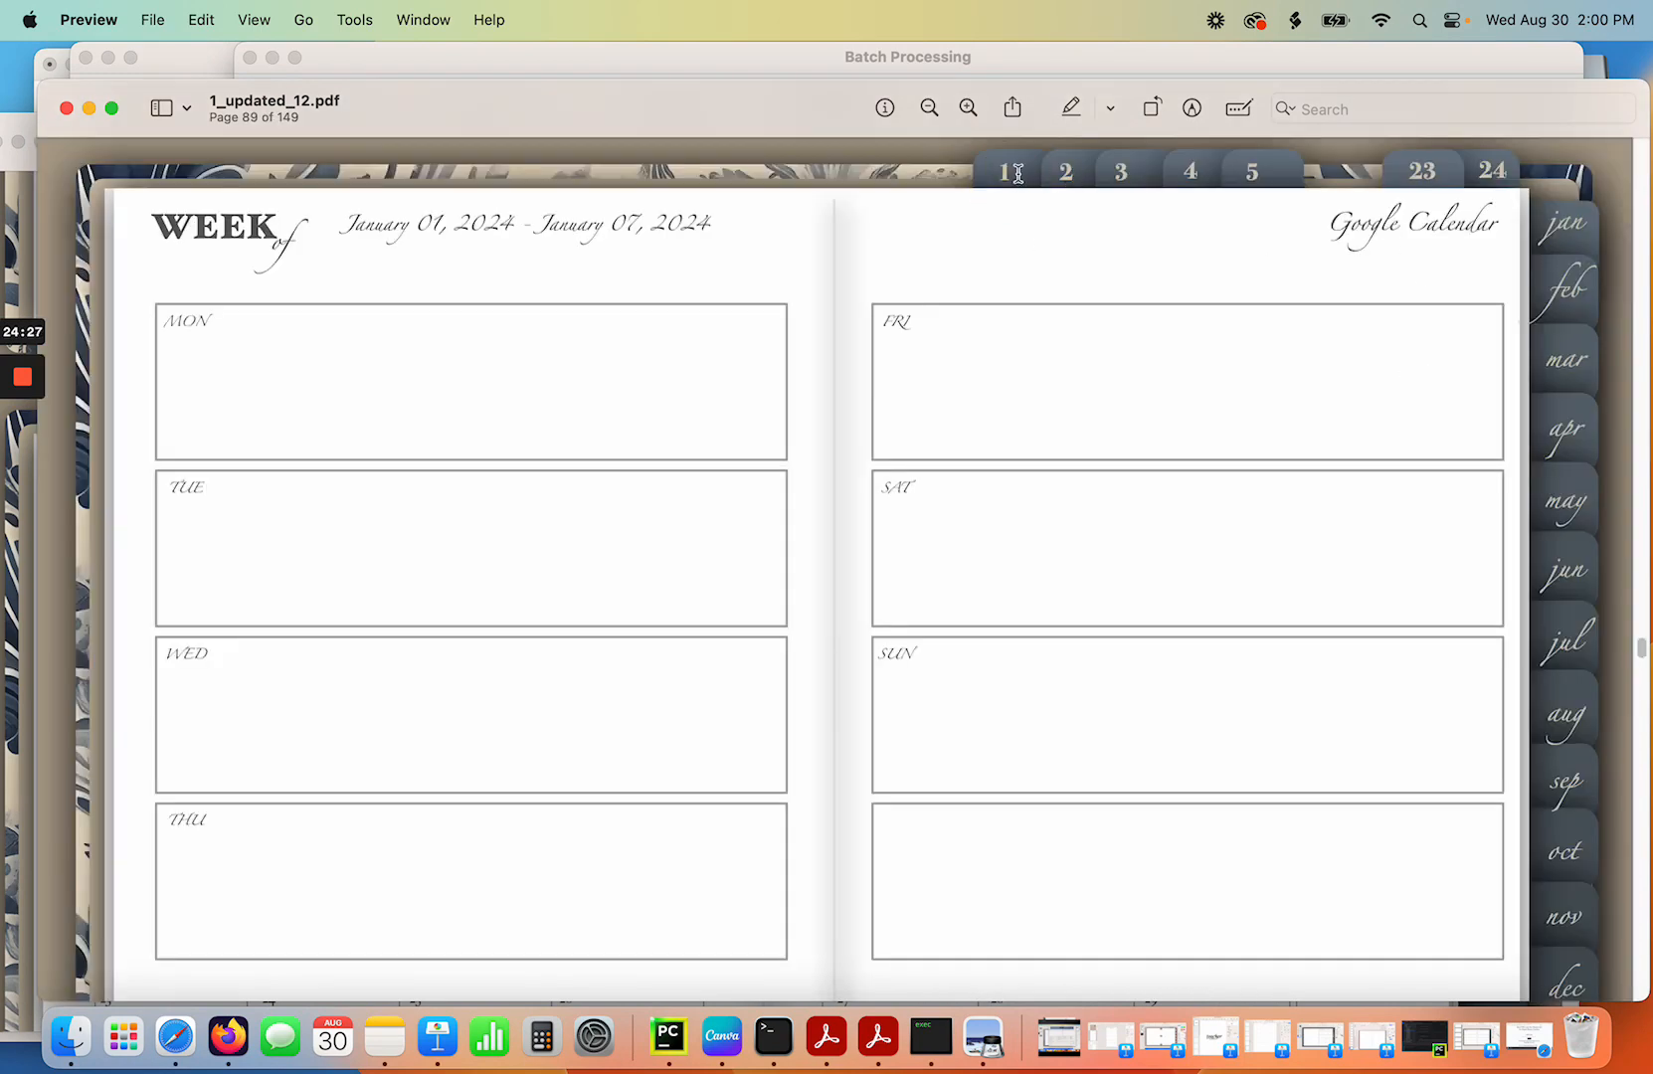
{"action": "left_click", "coordinate": [1066, 174]}
{"action": "left_click", "coordinate": [1120, 174]}
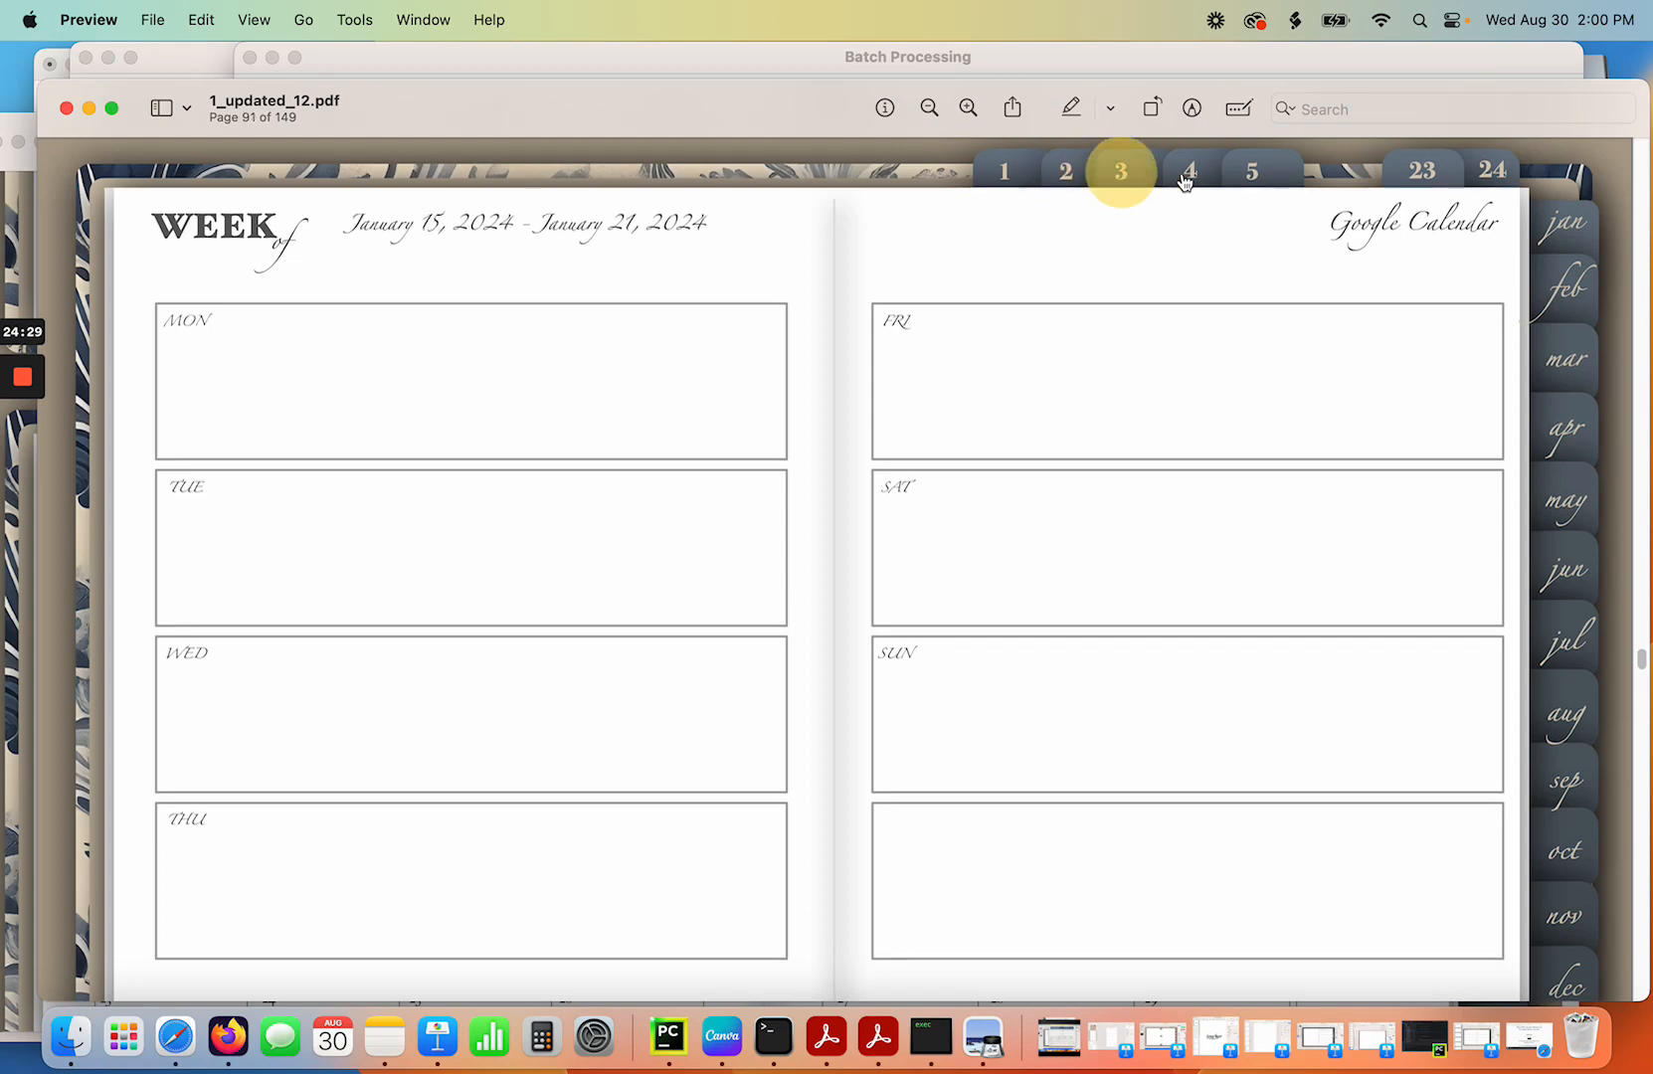
{"action": "left_click", "coordinate": [1187, 177]}
{"action": "left_click", "coordinate": [1254, 179]}
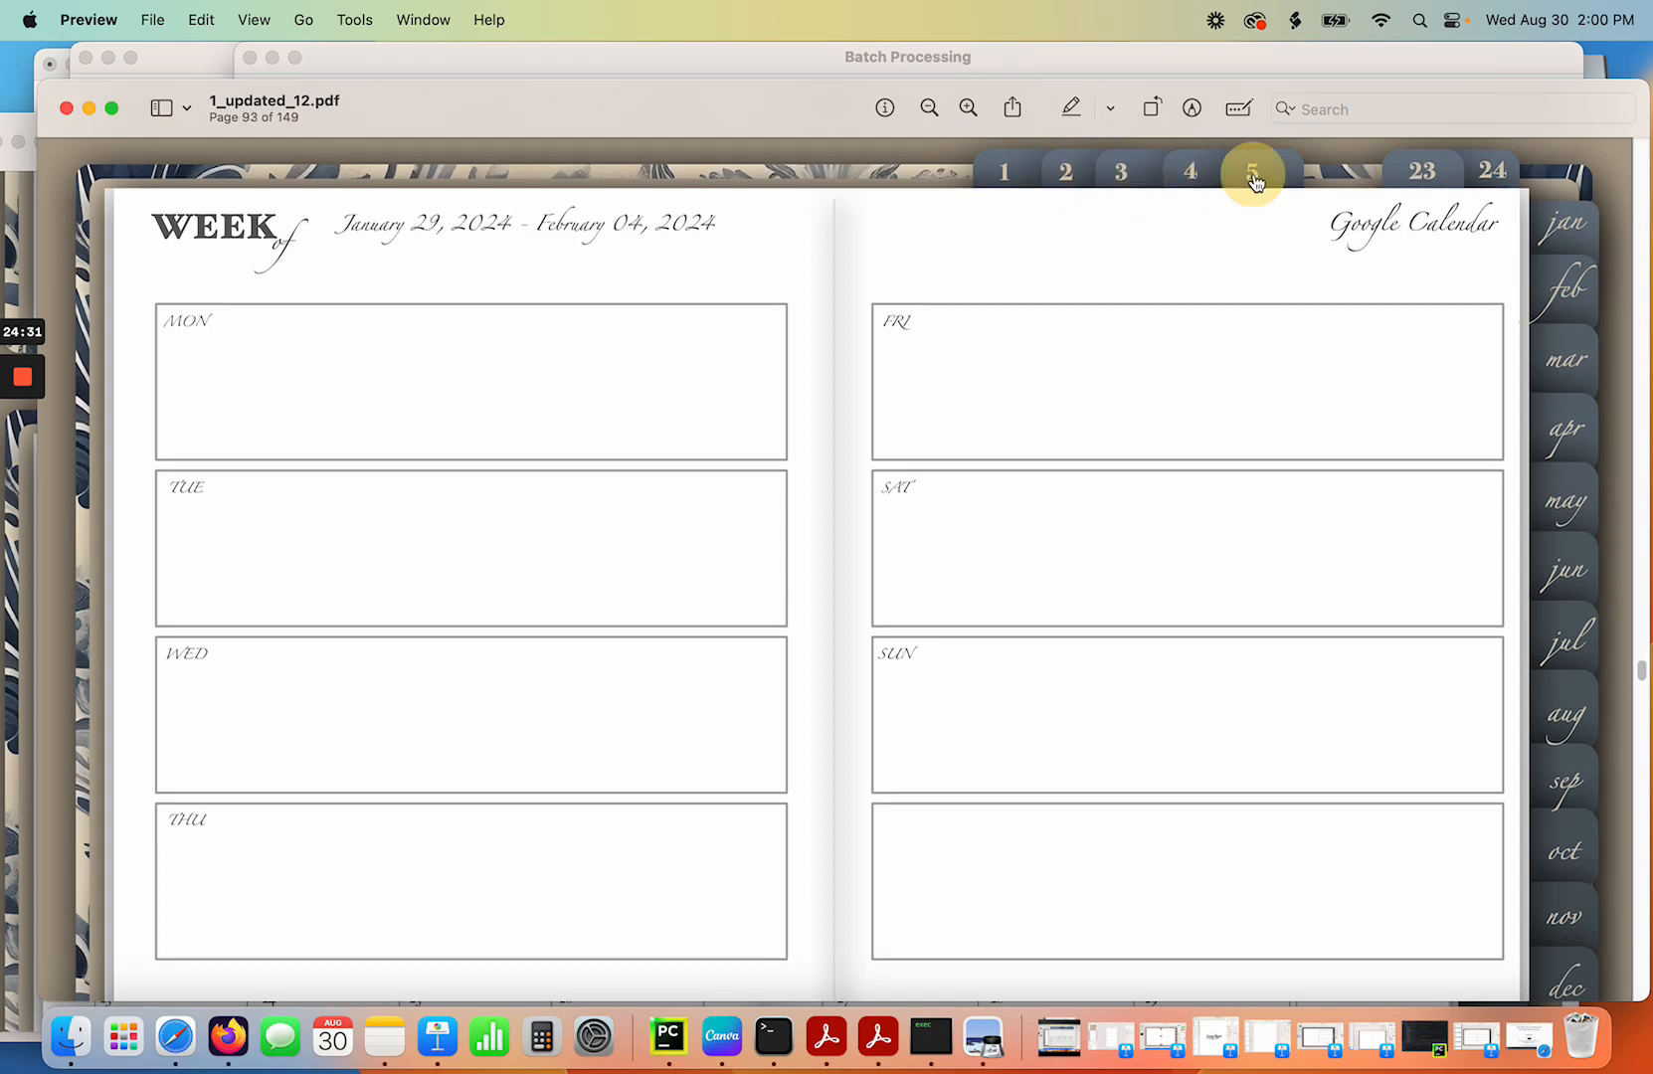
{"action": "left_click", "coordinate": [87, 109]}
Rename 1_updated_12.pdf to 2.pdf in the Planner11 weekly 2 folder.
{"action": "left_click", "coordinate": [71, 1039]}
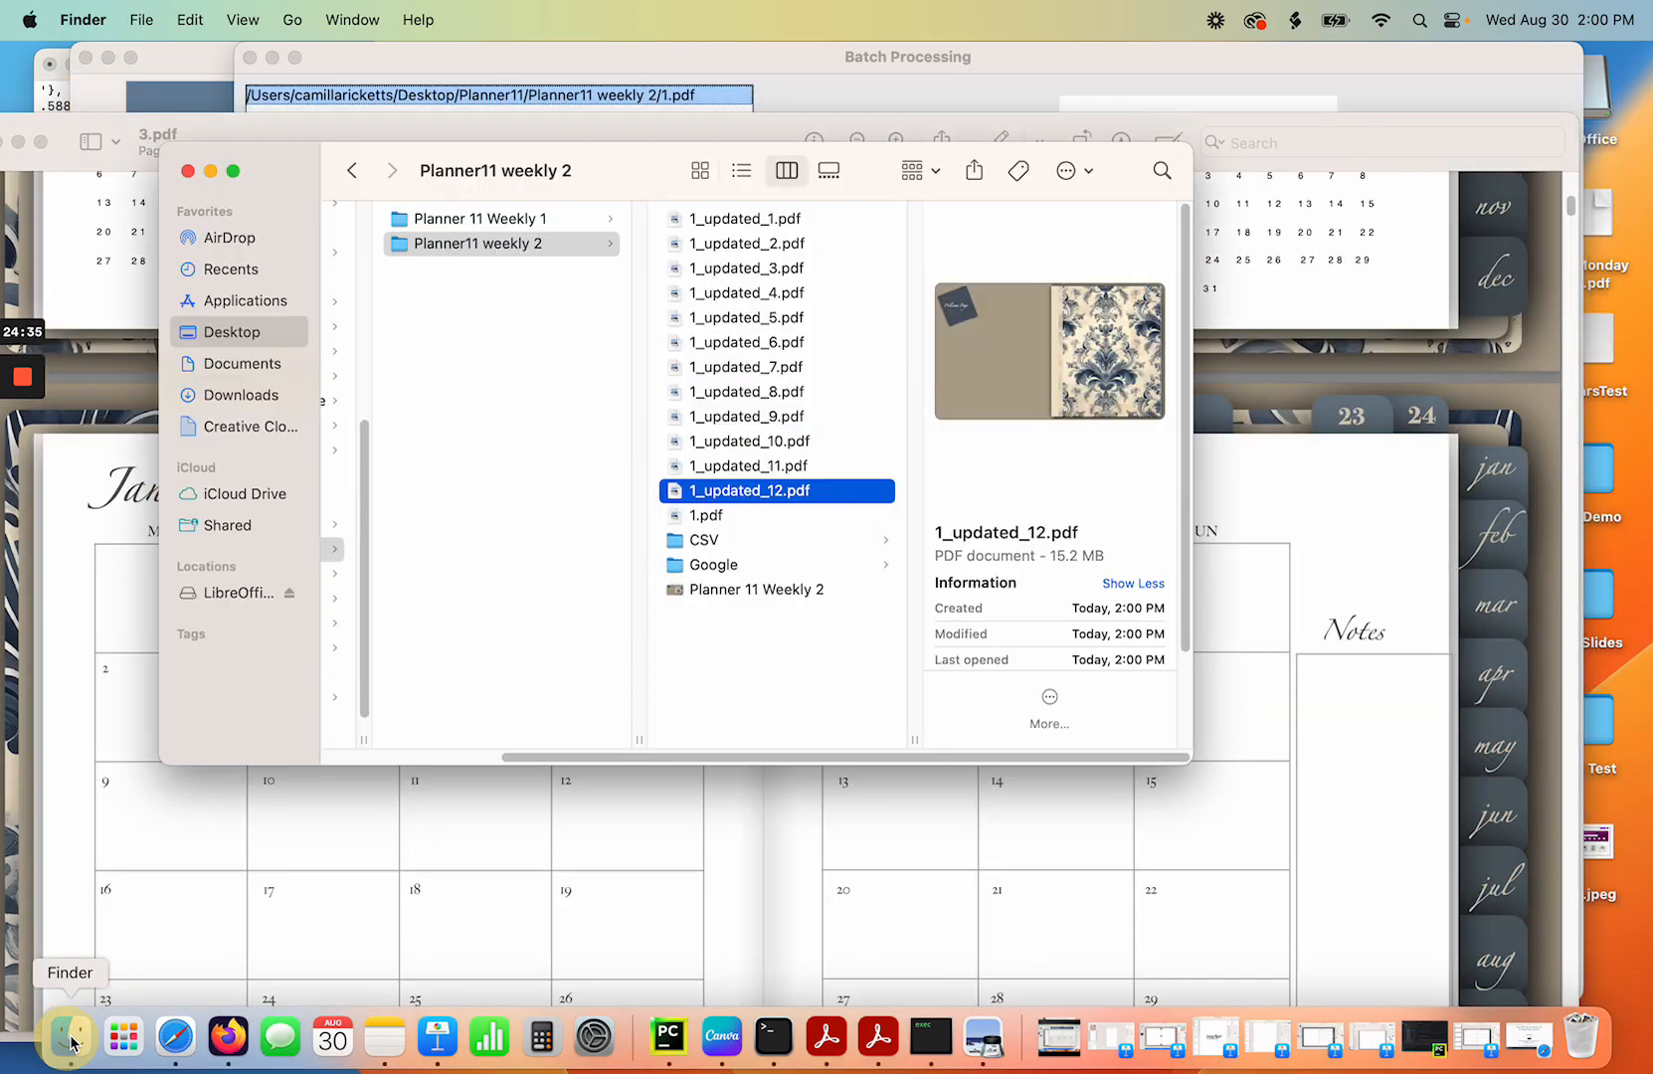
{"action": "left_click", "coordinate": [746, 491]}
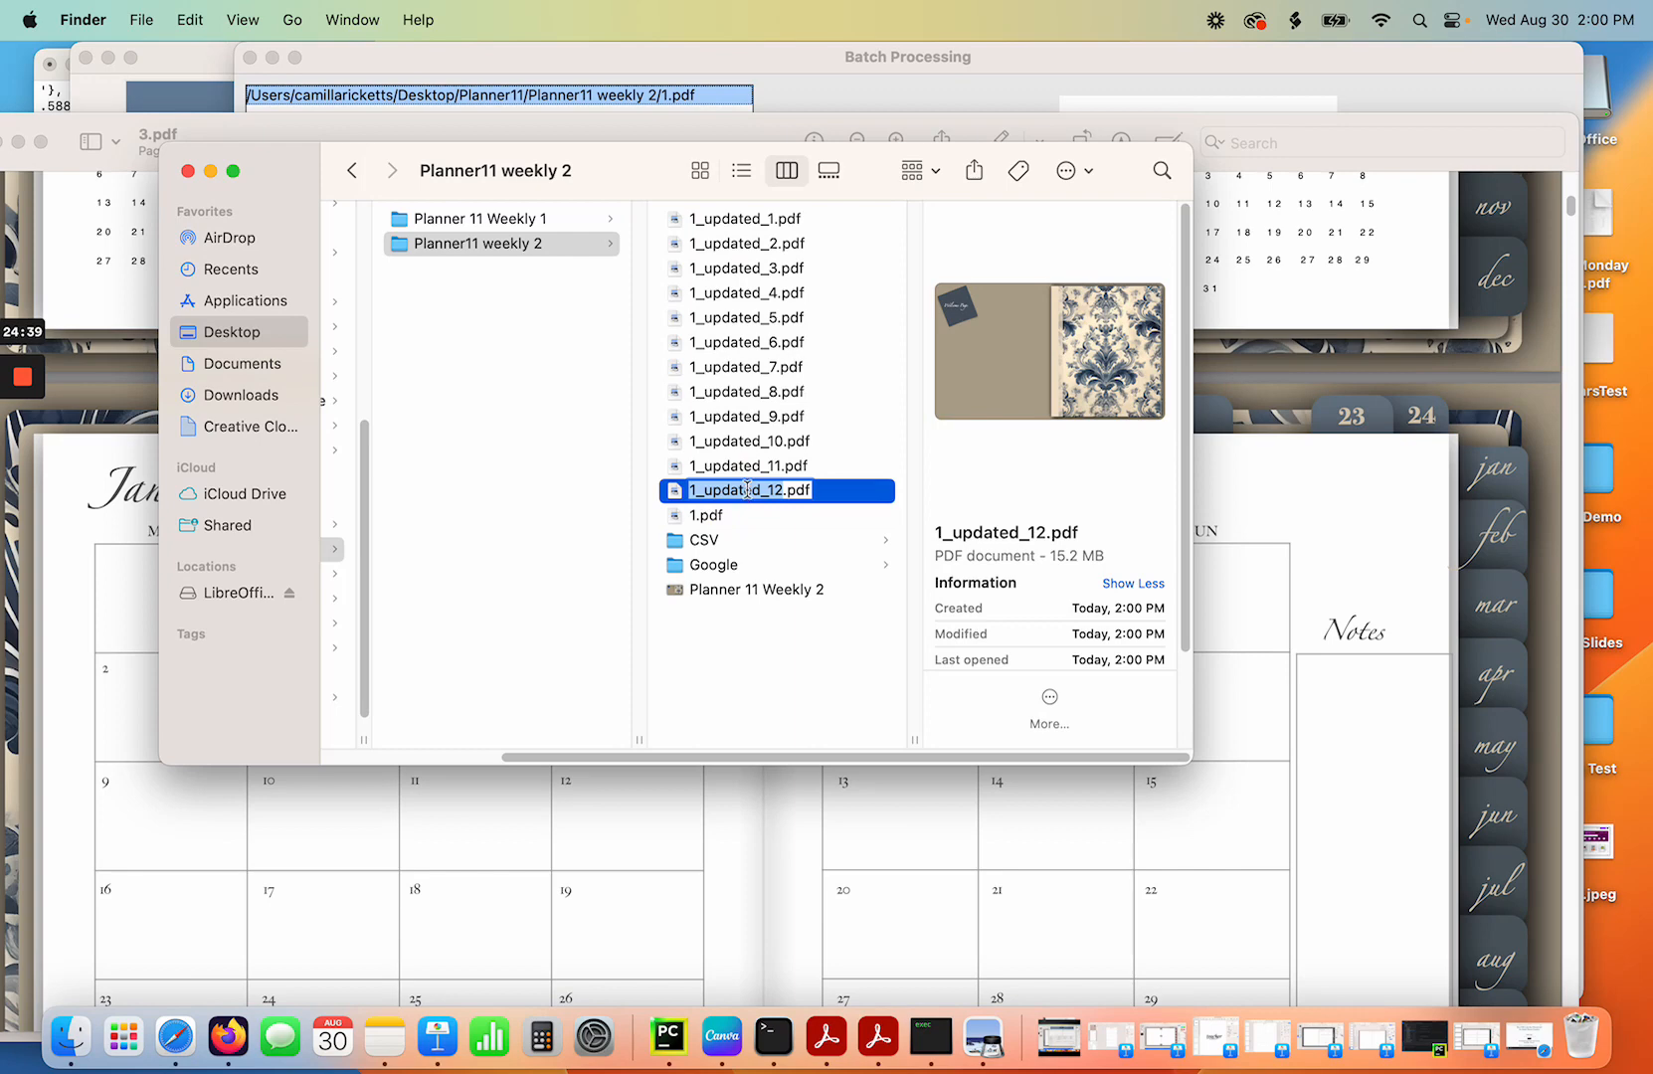
{"action": "type", "text": "2"}
{"action": "key", "text": "Return"}
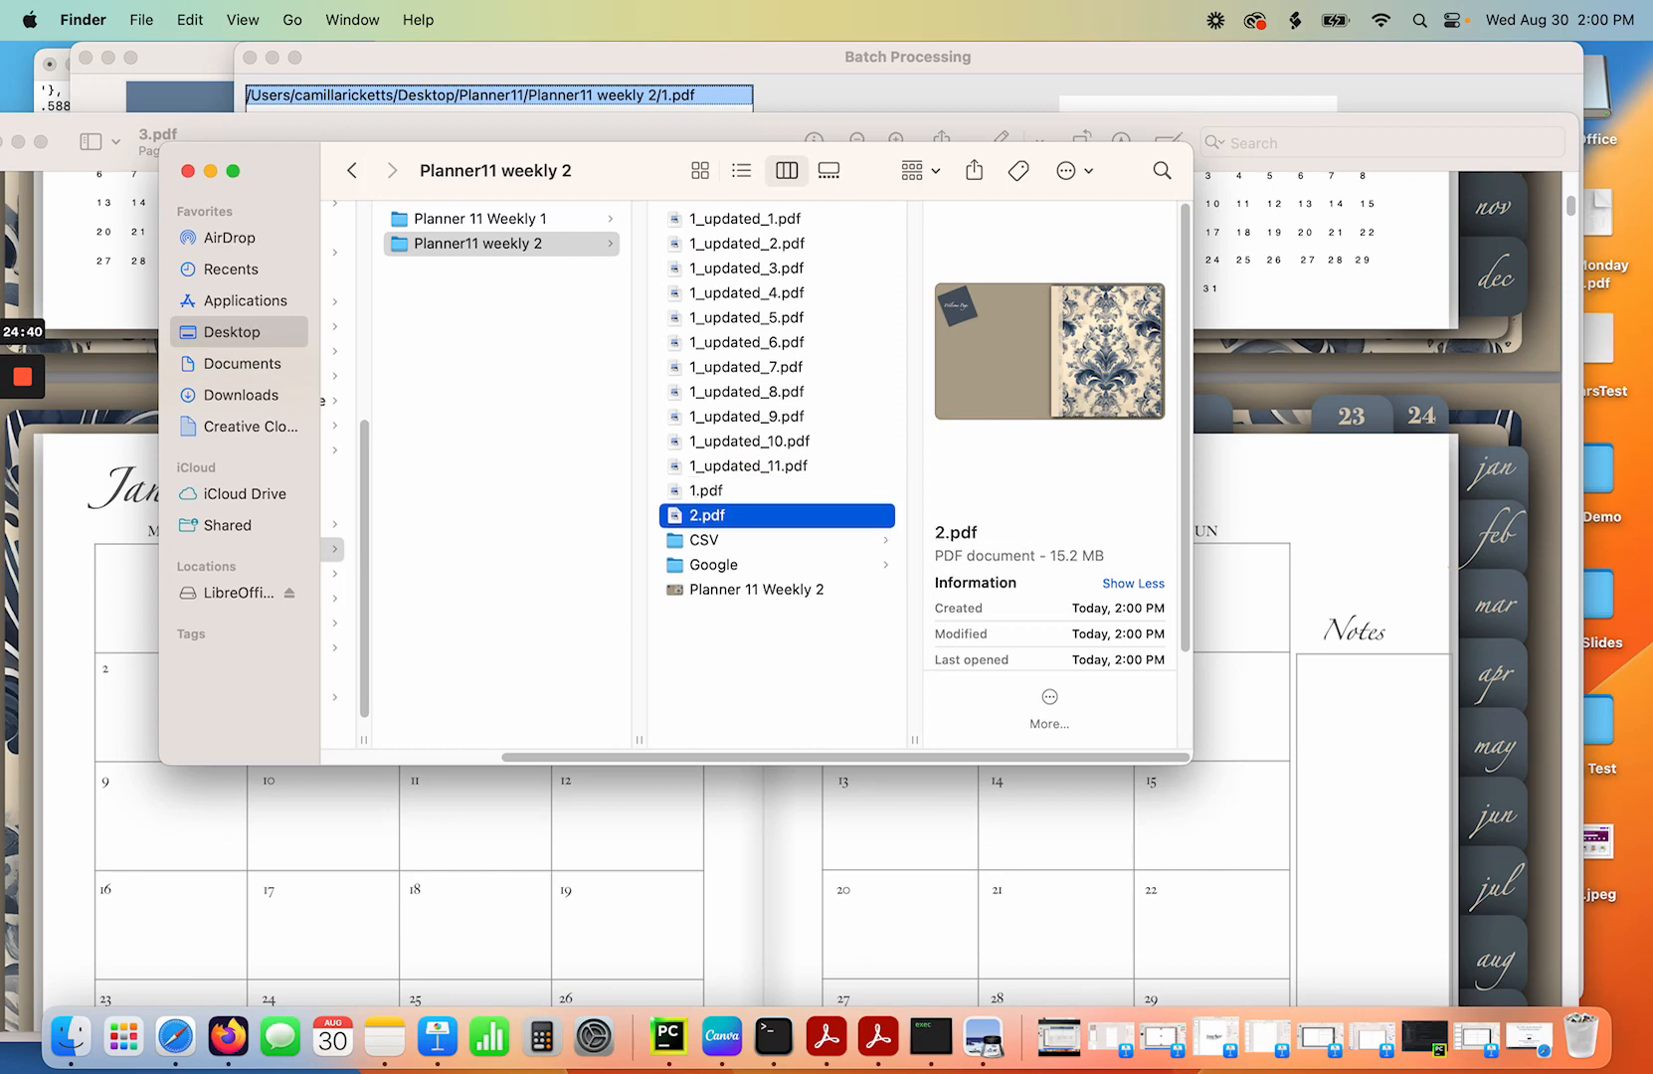
Move 1_updated_1.pdf through 1_updated_11.pdf and 1.pdf in the Planner11 weekly 2 folder to the trash.
{"action": "left_click", "coordinate": [729, 223]}
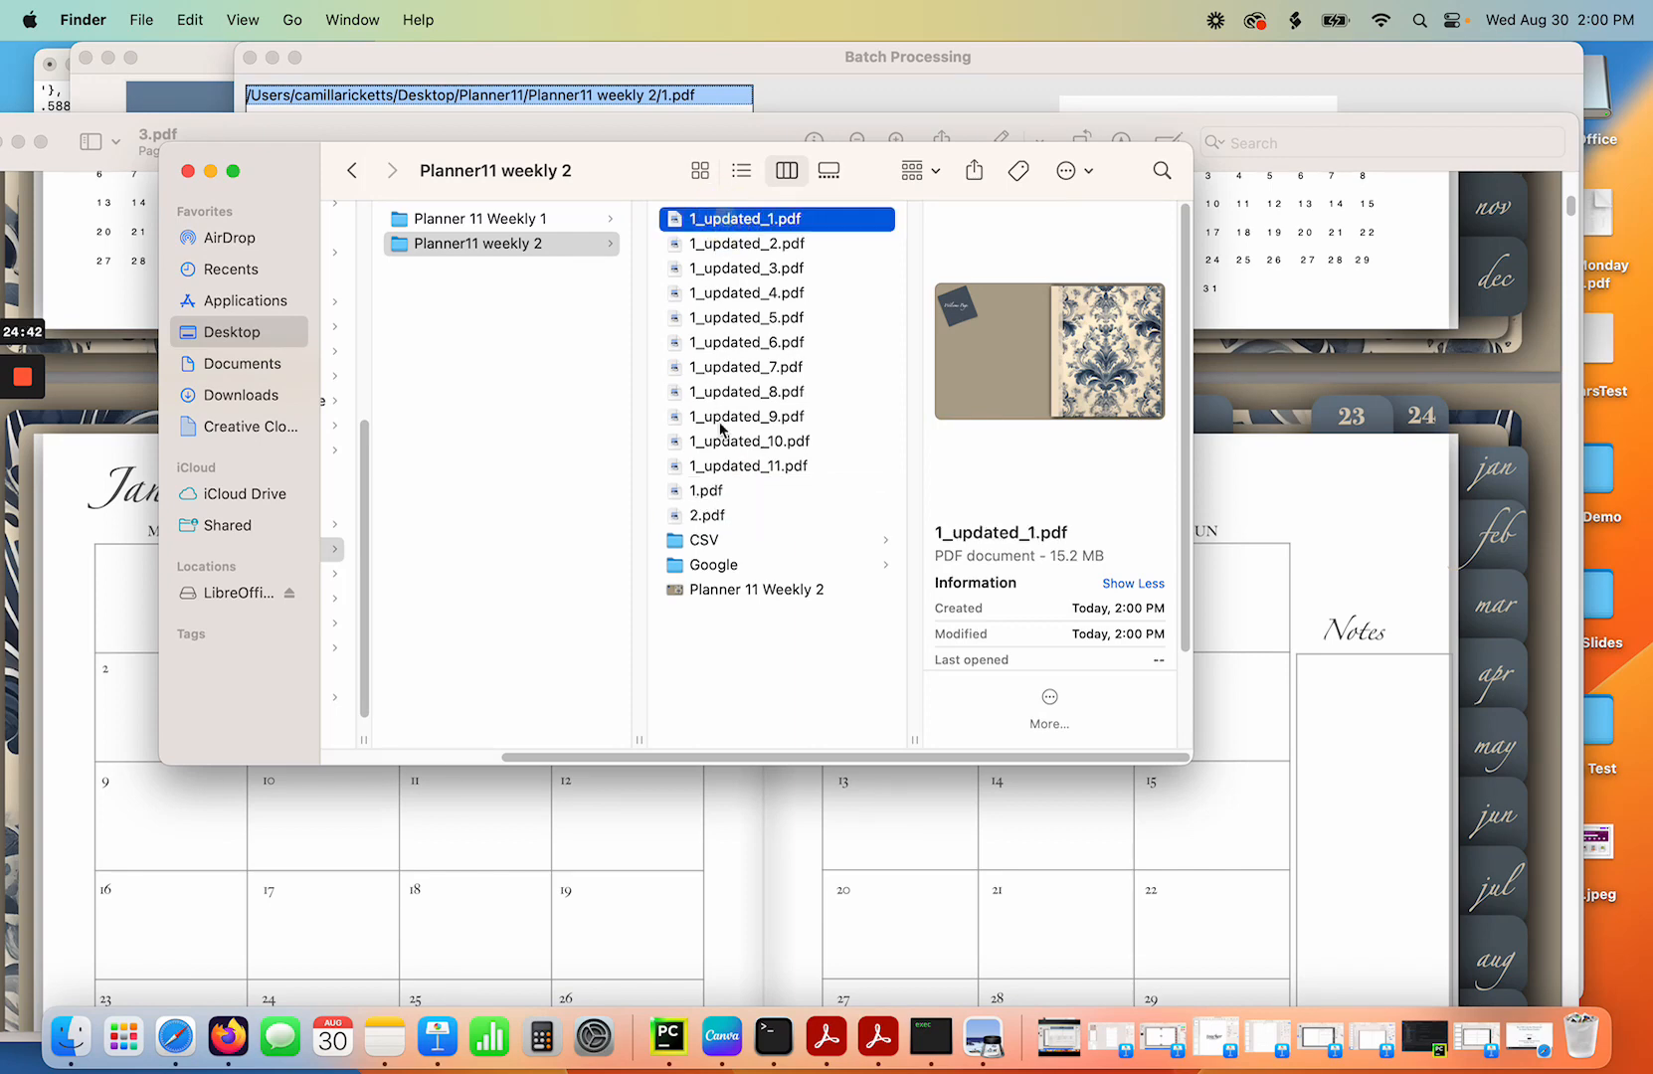
{"action": "left_click", "coordinate": [705, 491], "text": "shift"}
{"action": "right_click", "coordinate": [707, 483]}
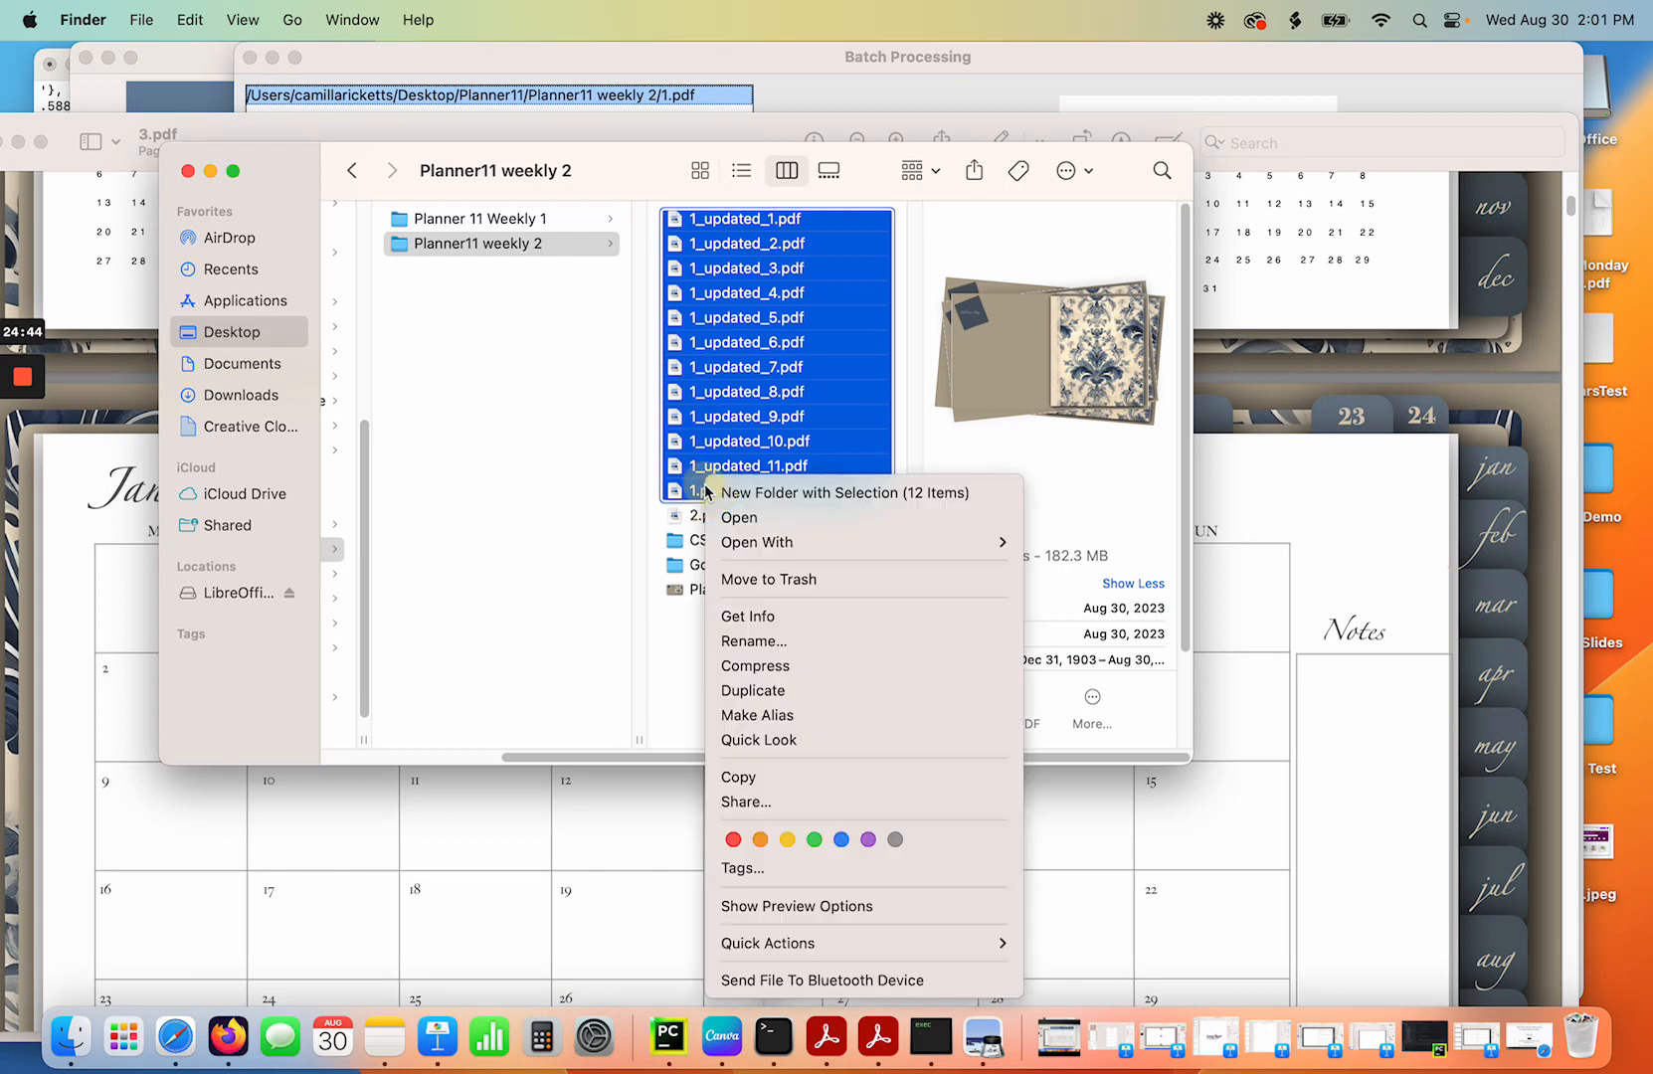
{"action": "left_click", "coordinate": [777, 579]}
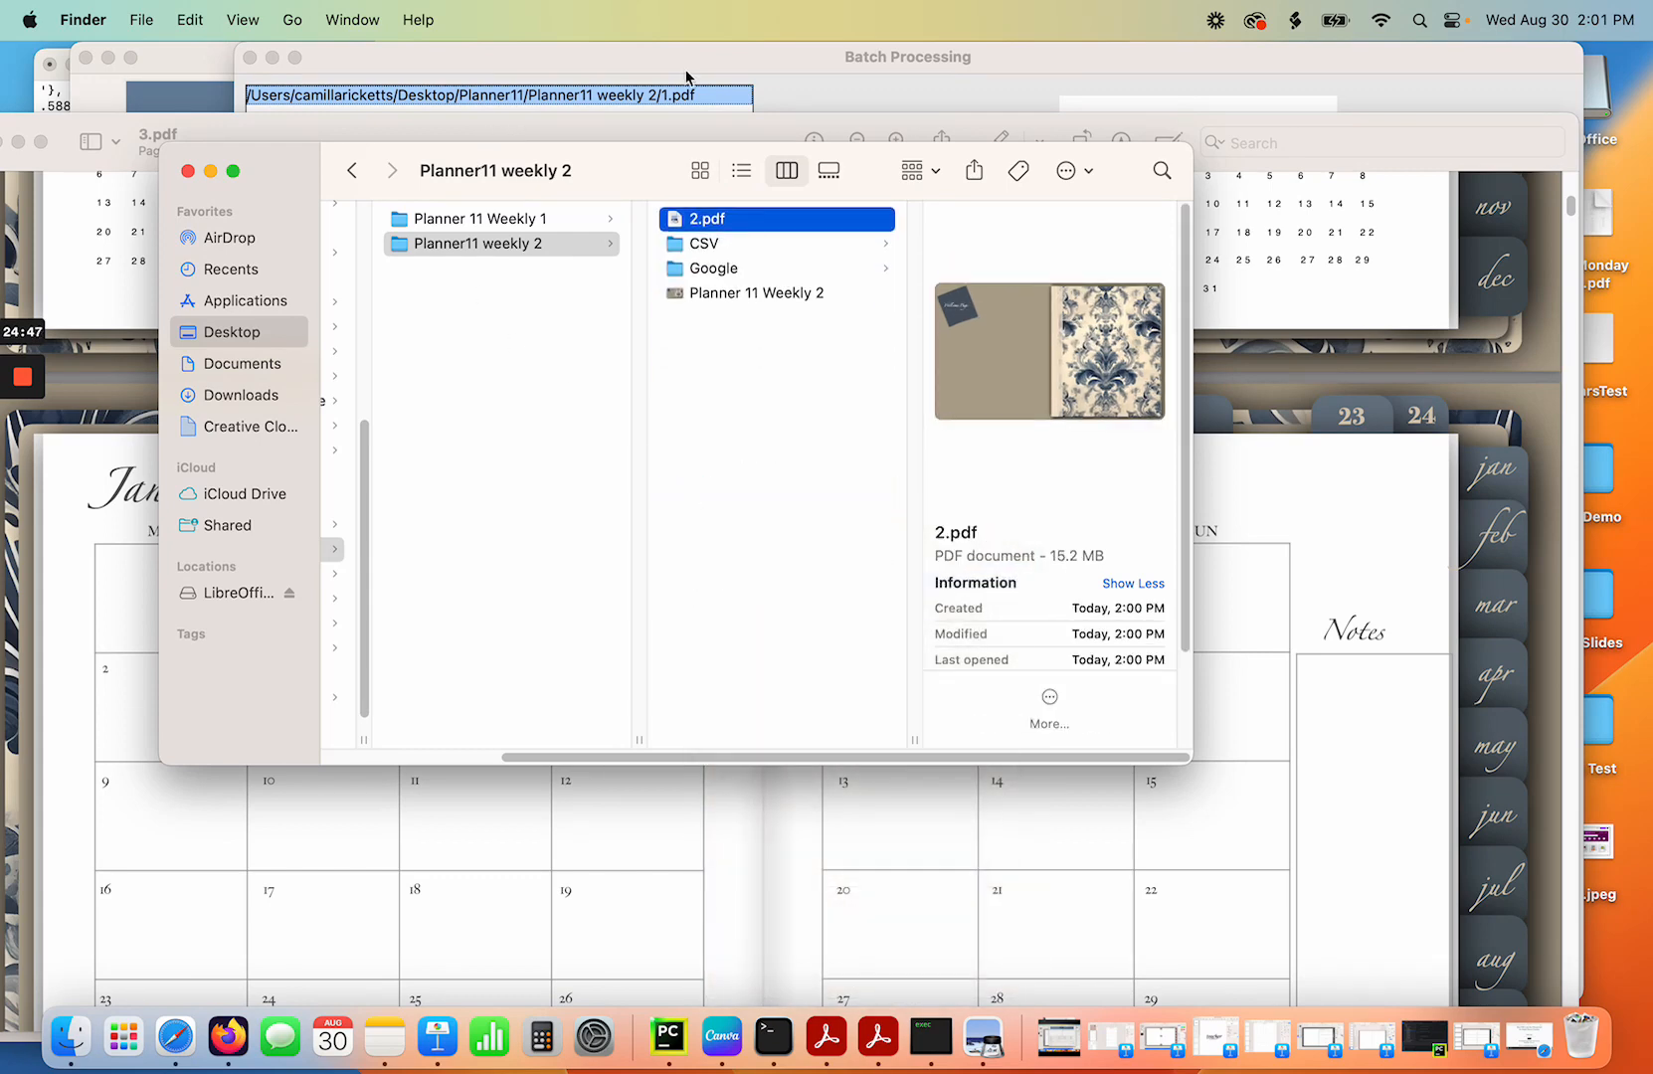
Bring up 3.pdf in Preview and examine its weekly pages through to the end of the planner.
{"action": "left_click", "coordinate": [738, 64]}
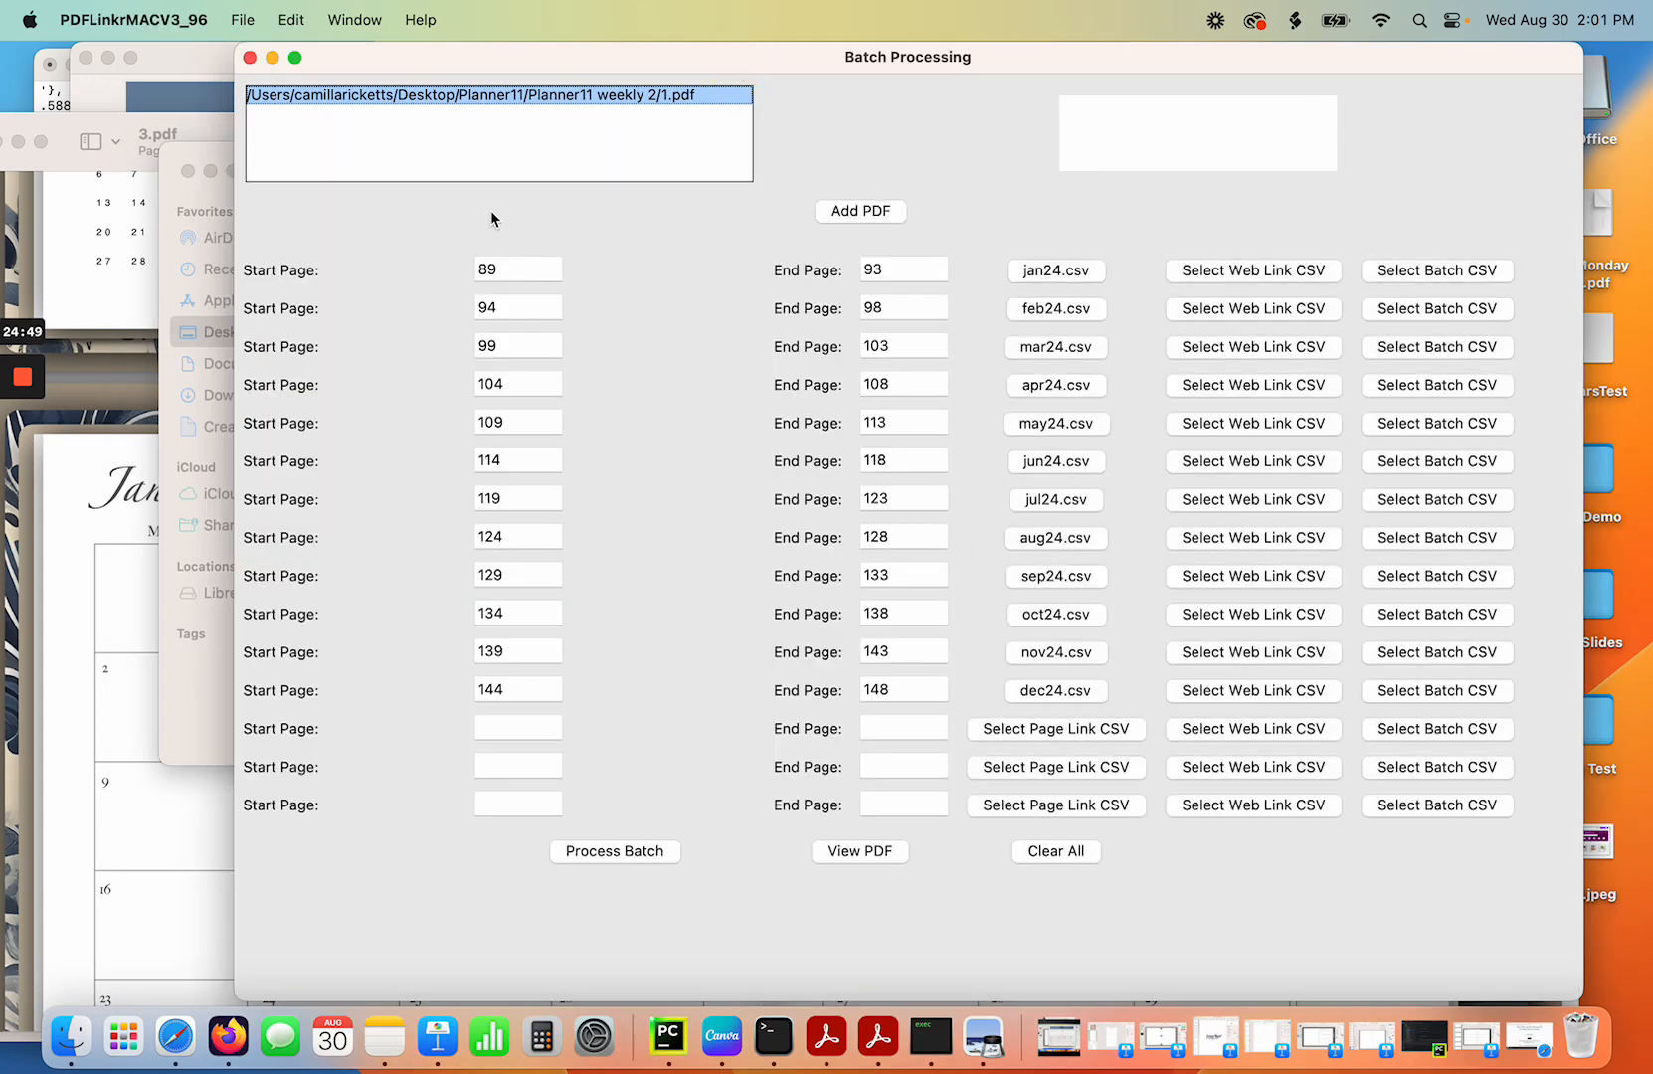
{"action": "left_click", "coordinate": [58, 469]}
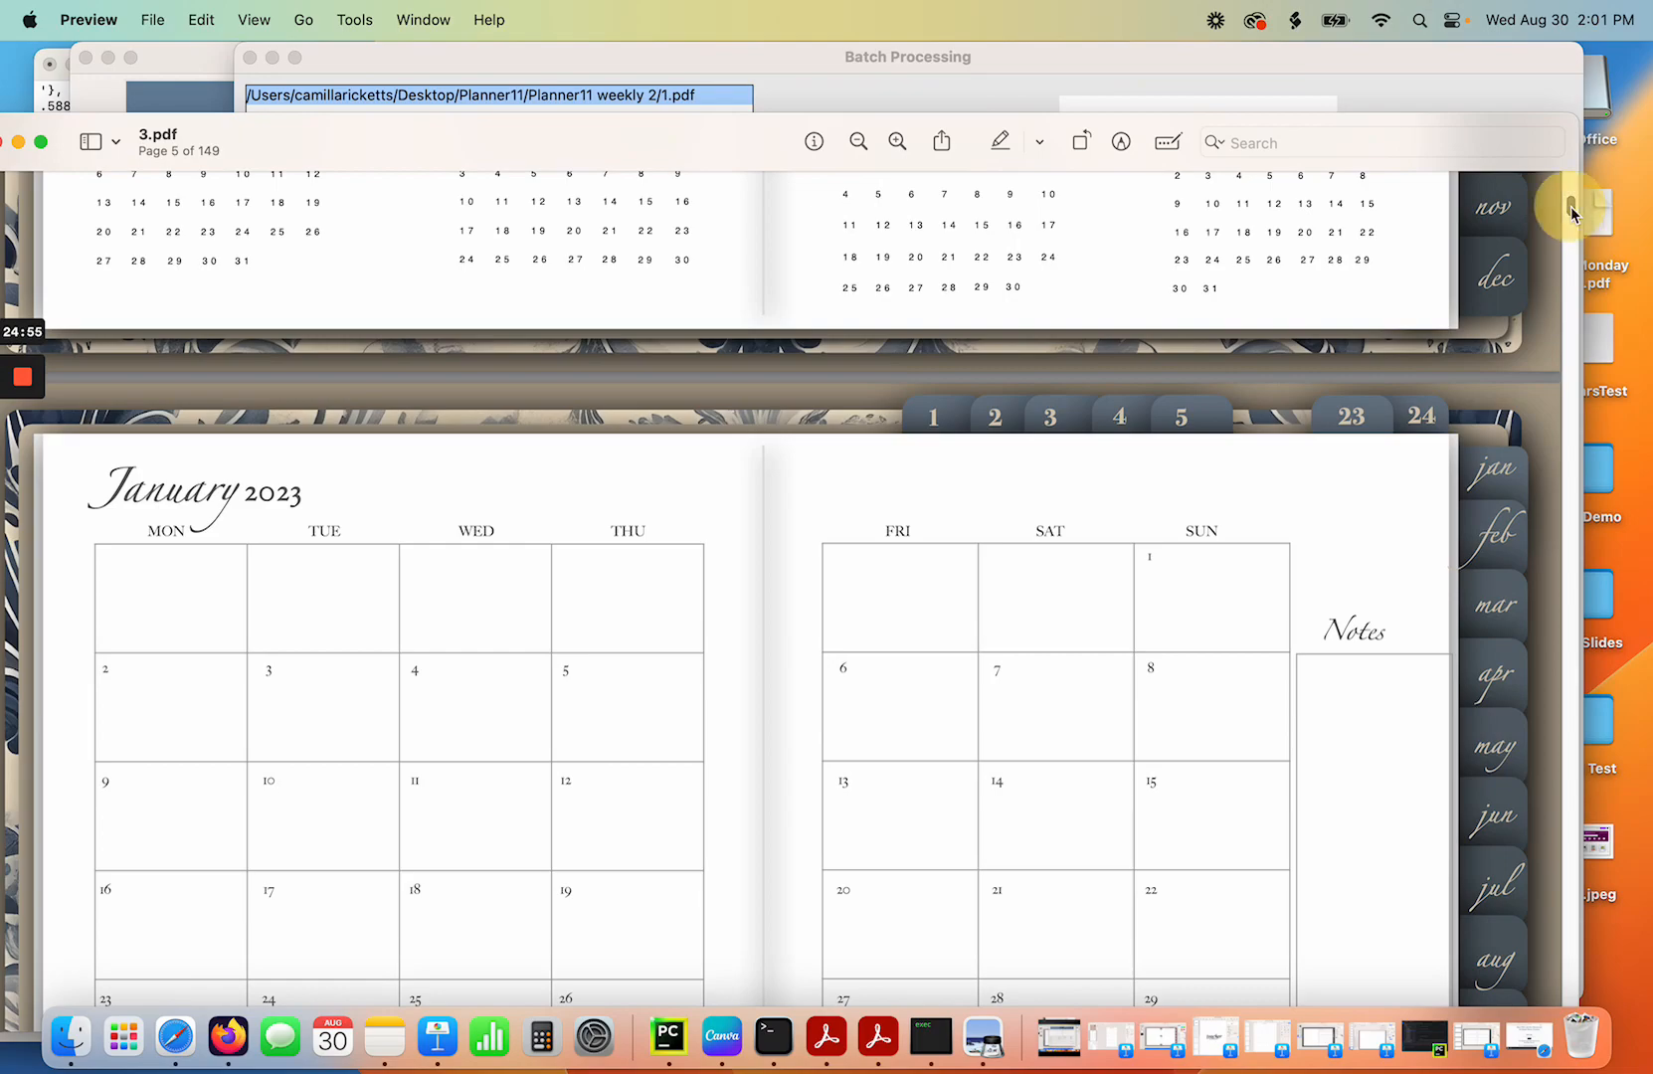
{"action": "scroll", "coordinate": [1570, 205], "scroll_direction": "down", "scroll_amount": 3}
{"action": "left_click_drag", "start_coordinate": [1571, 213], "coordinate": [1576, 1010]}
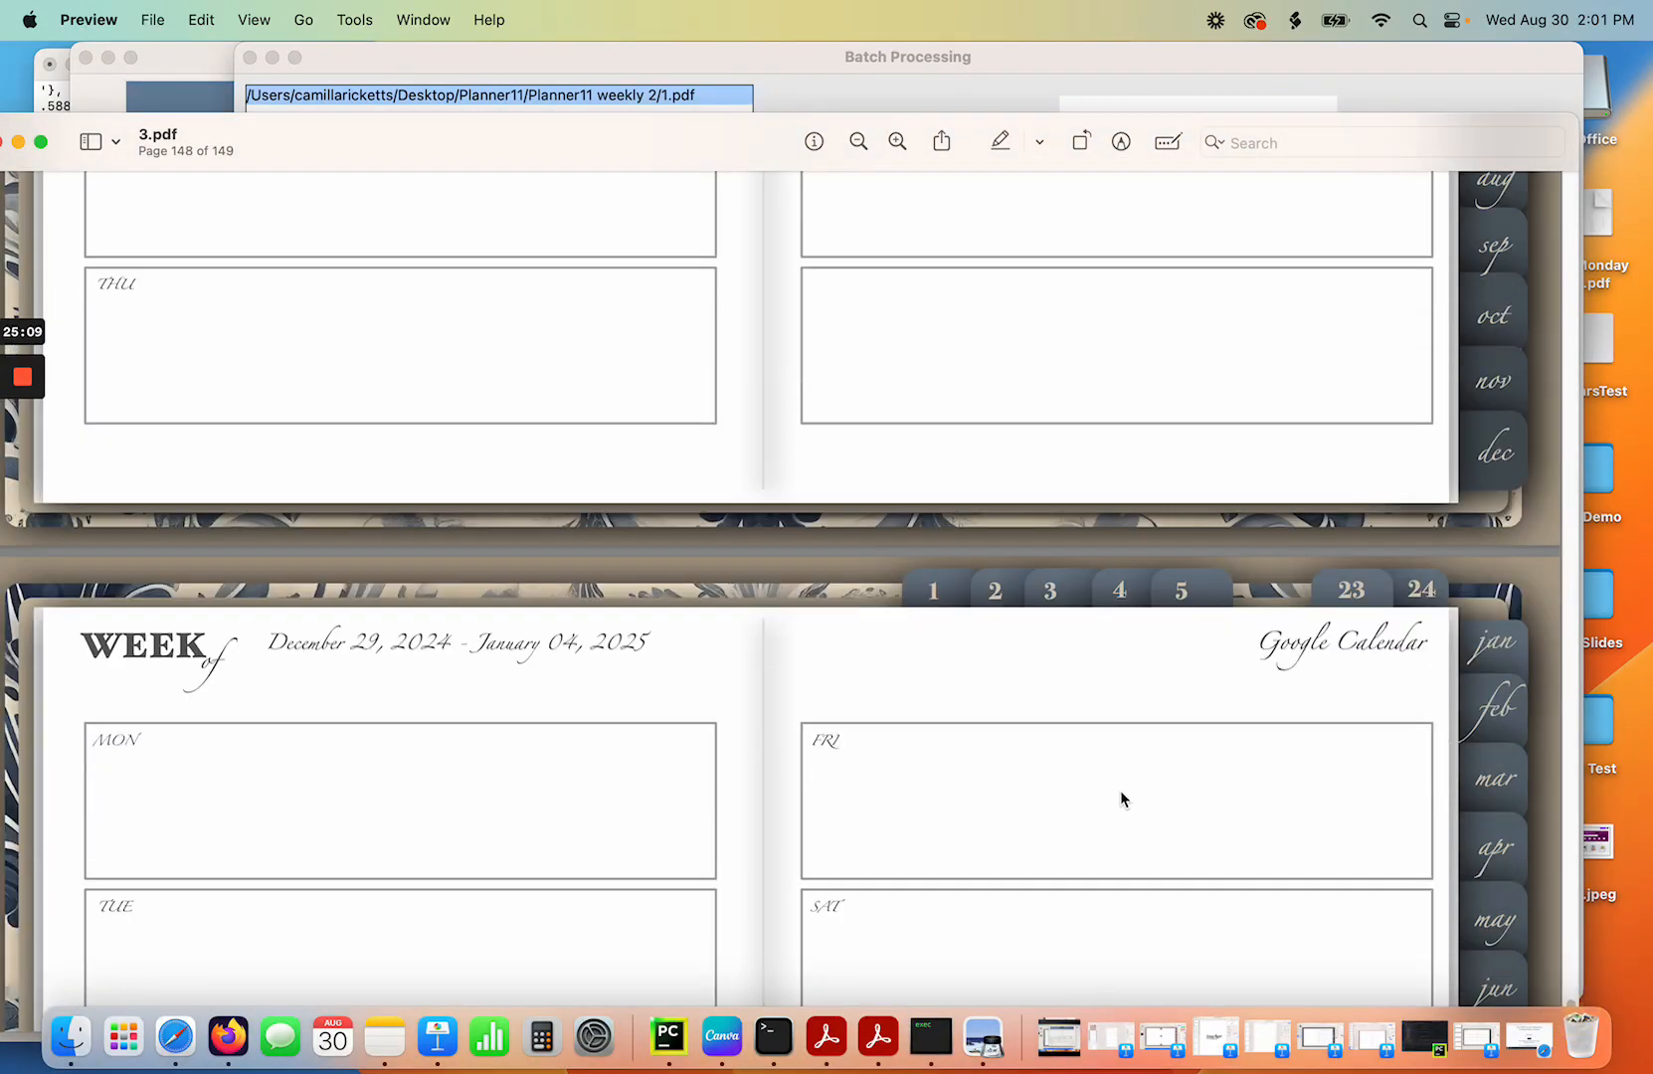
{"action": "scroll", "coordinate": [1091, 784], "scroll_direction": "down", "scroll_amount": 10}
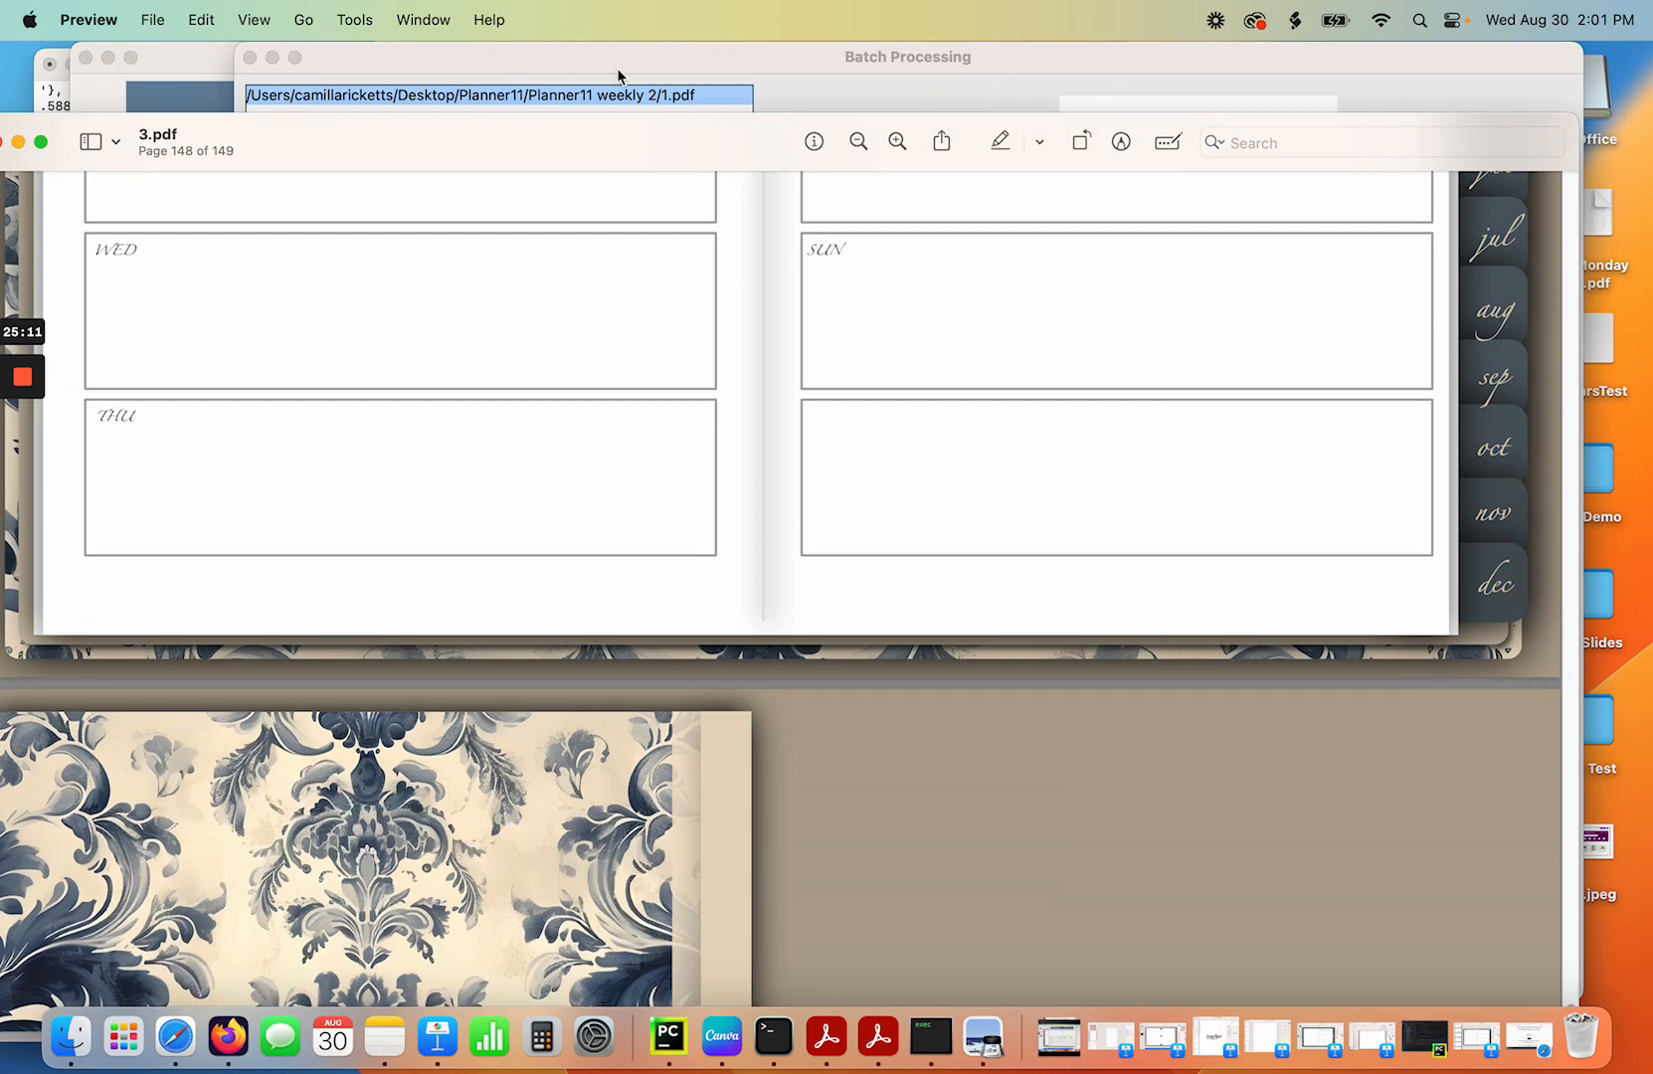
Switch to the PDFLinkr Batch Processing window, clear all entries, and close the window.
{"action": "left_click", "coordinate": [745, 60]}
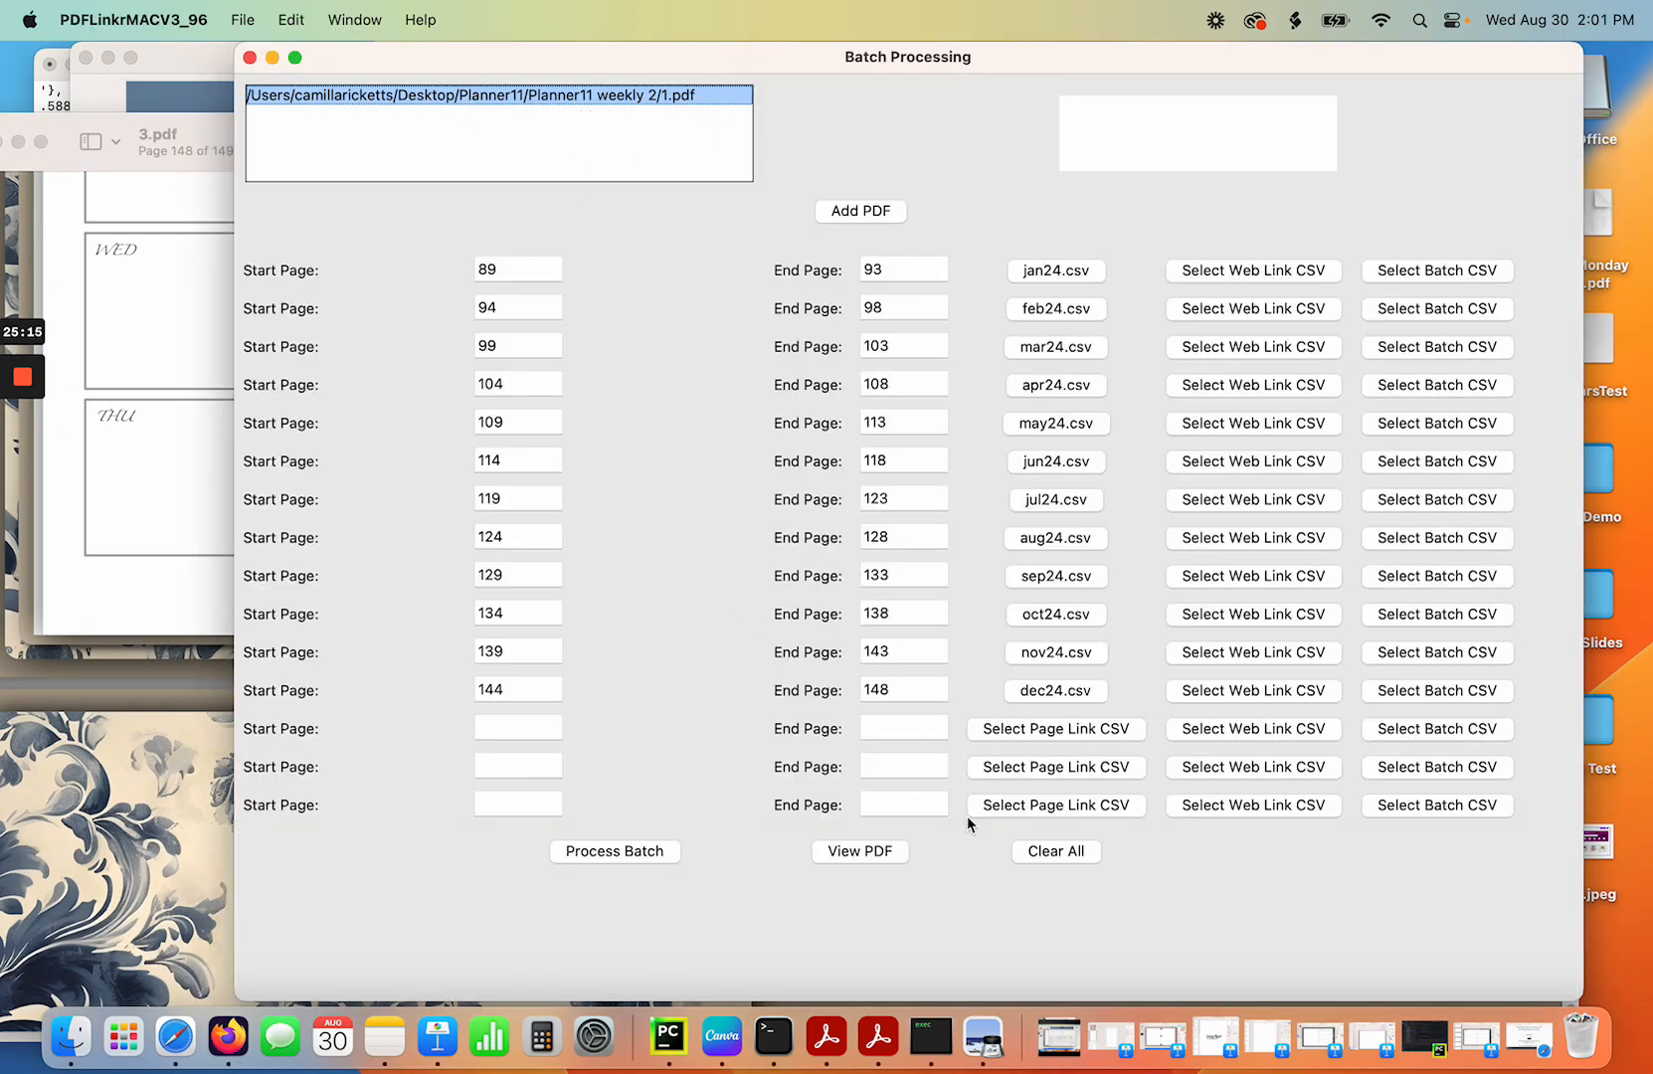
{"action": "left_click", "coordinate": [1047, 853]}
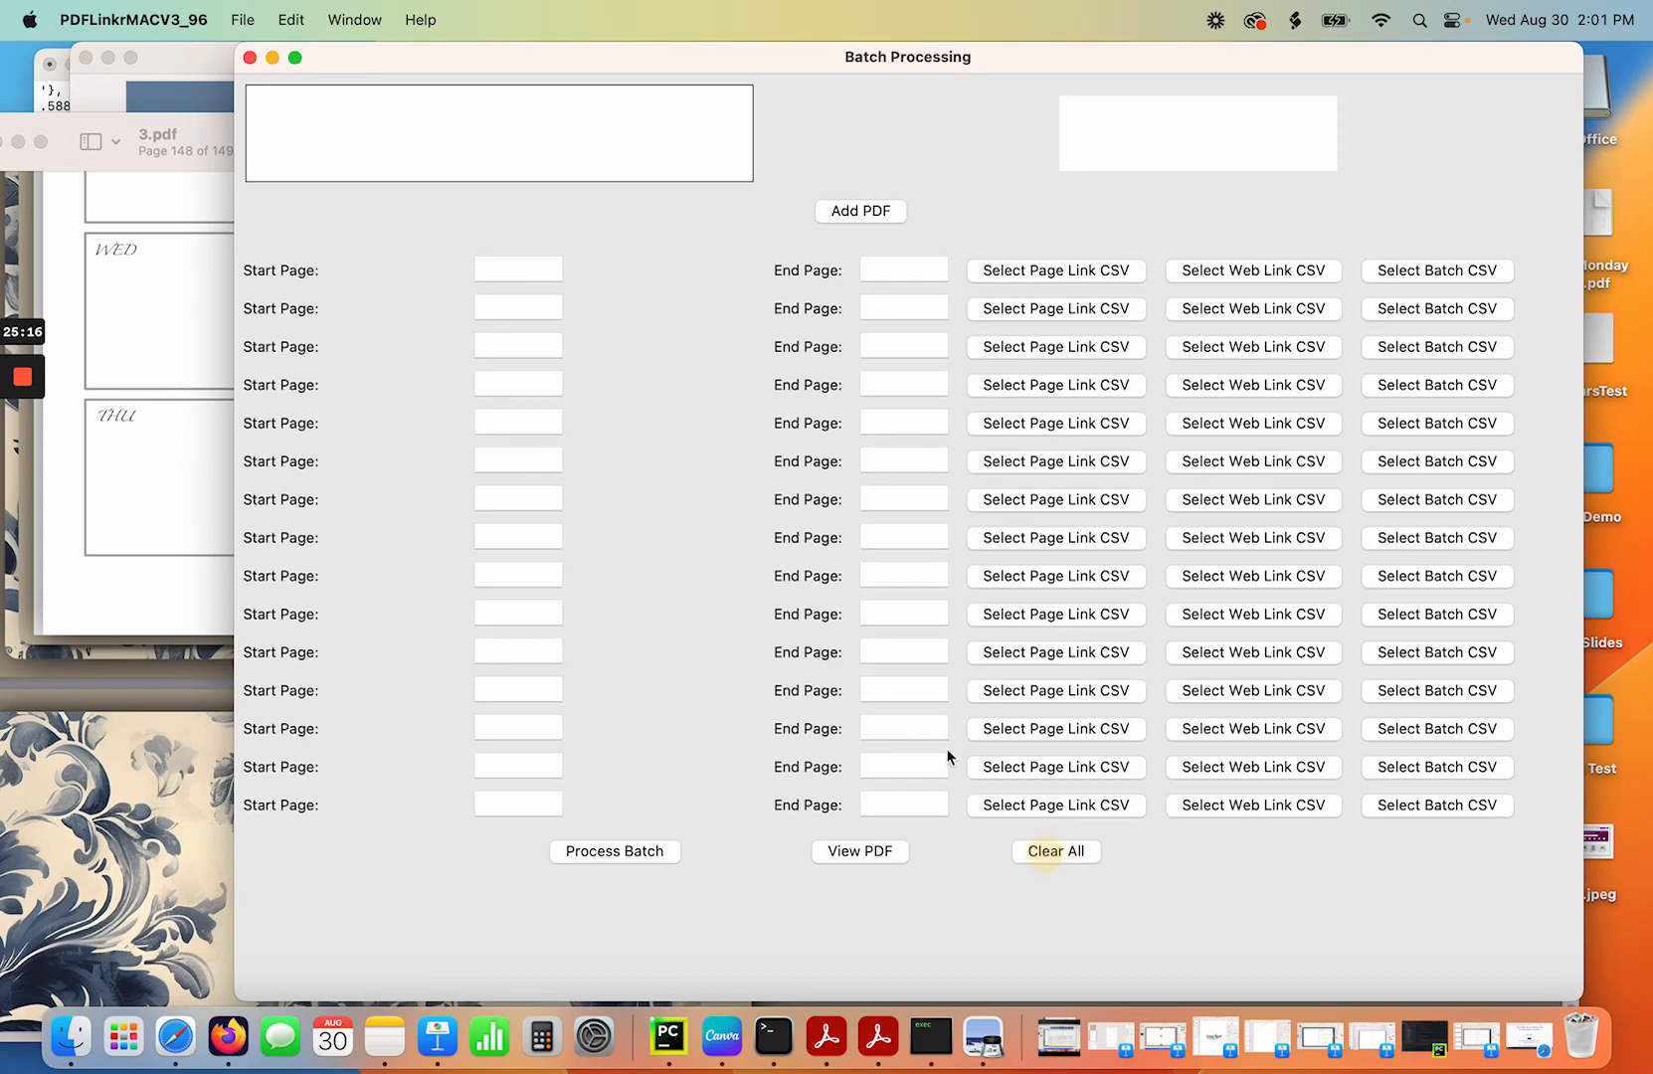
{"action": "left_click", "coordinate": [250, 59]}
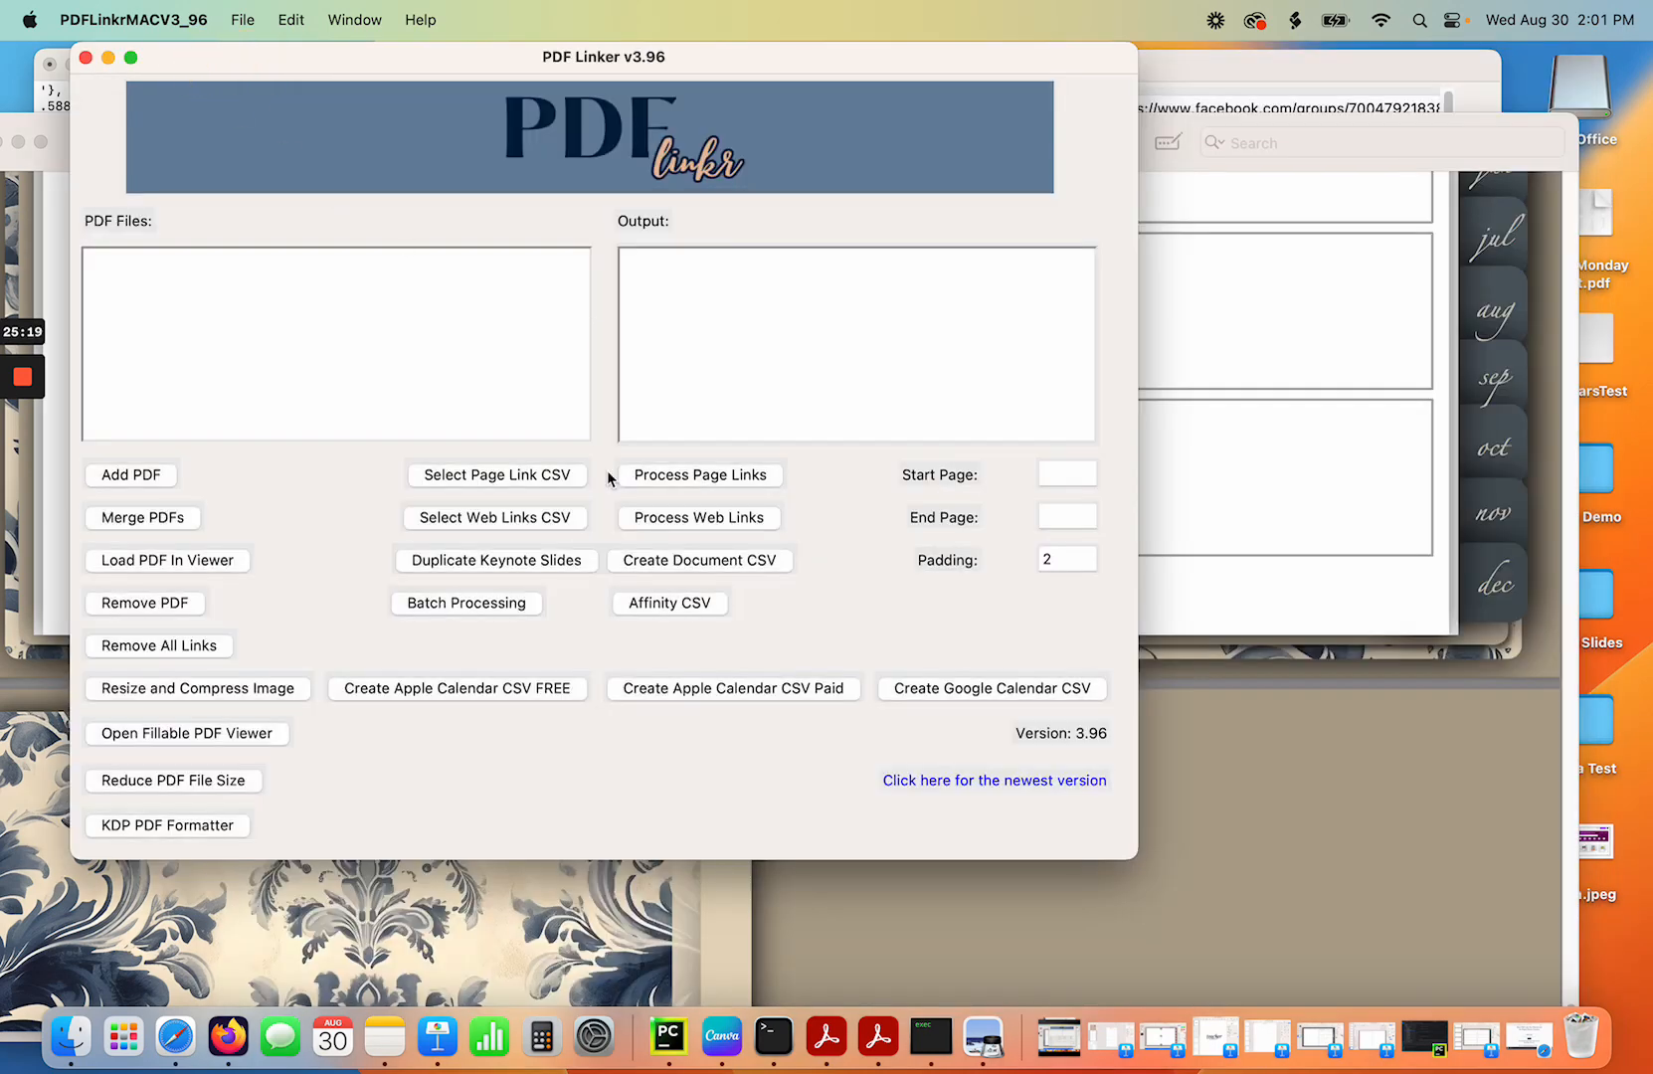
Open the Google Calendar CSV generator and set its date range from 2023-01-01 to 2024-12-31.
{"action": "left_click", "coordinate": [991, 693]}
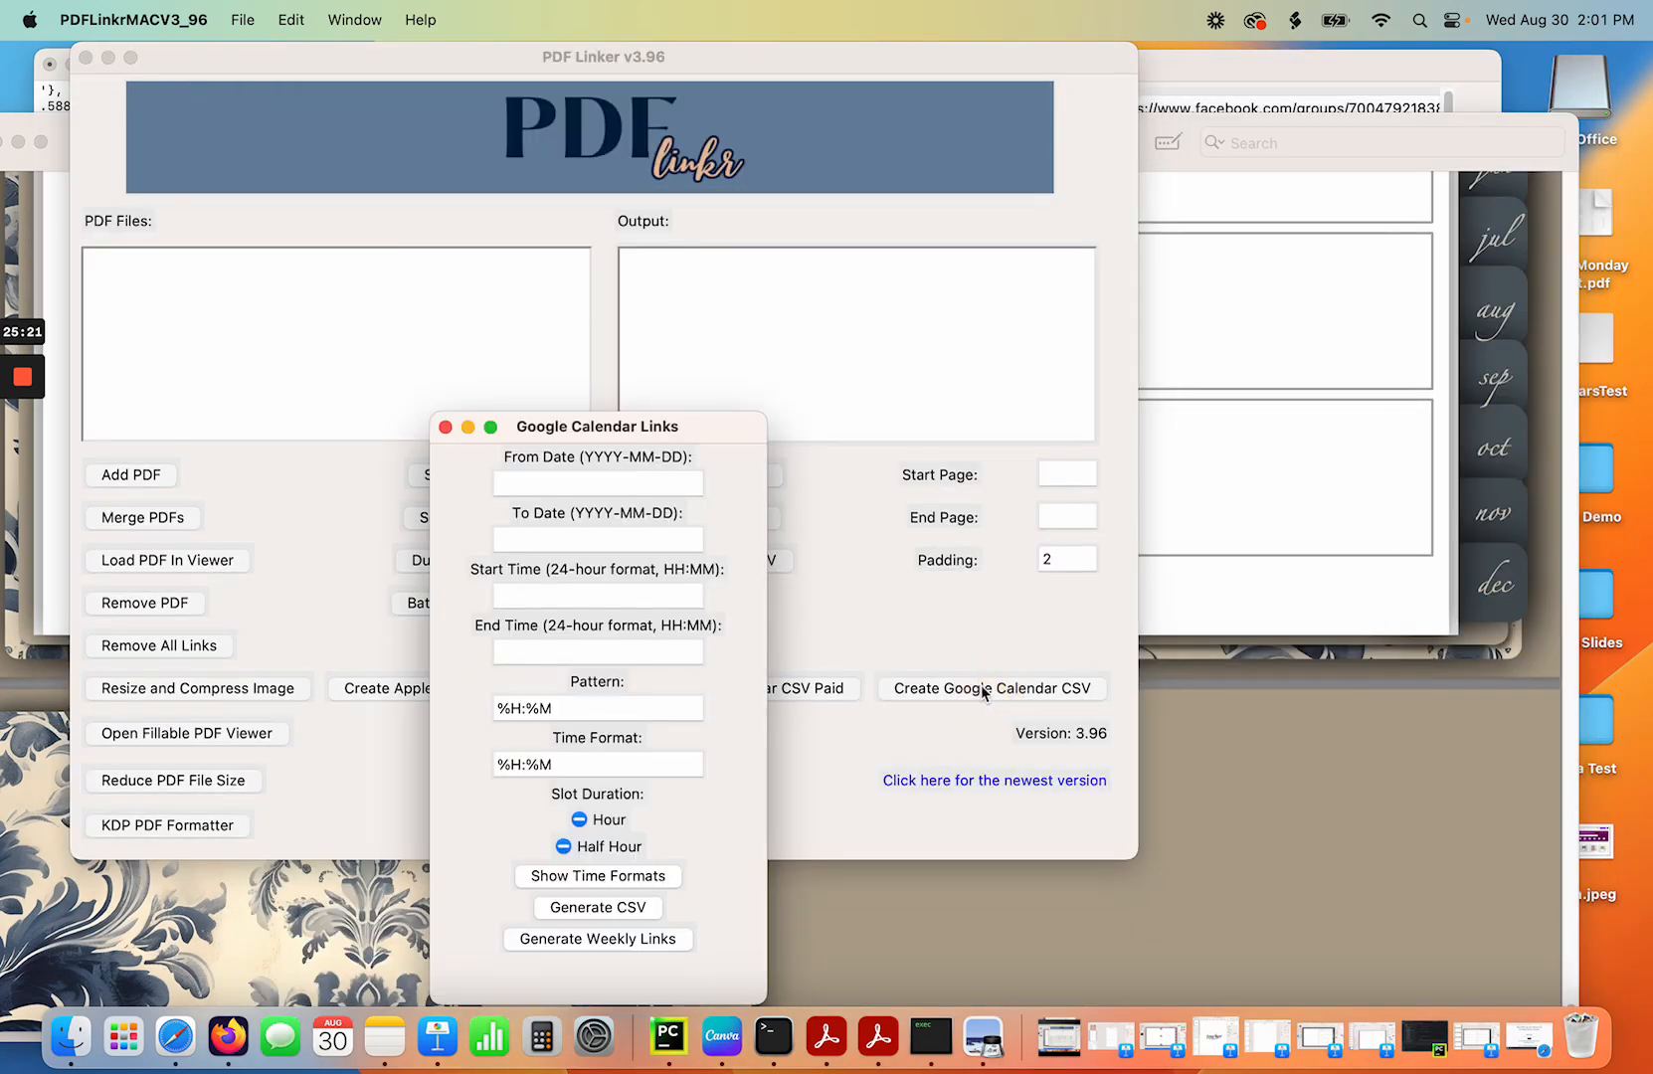
{"action": "left_click_drag", "start_coordinate": [708, 428], "coordinate": [633, 75]}
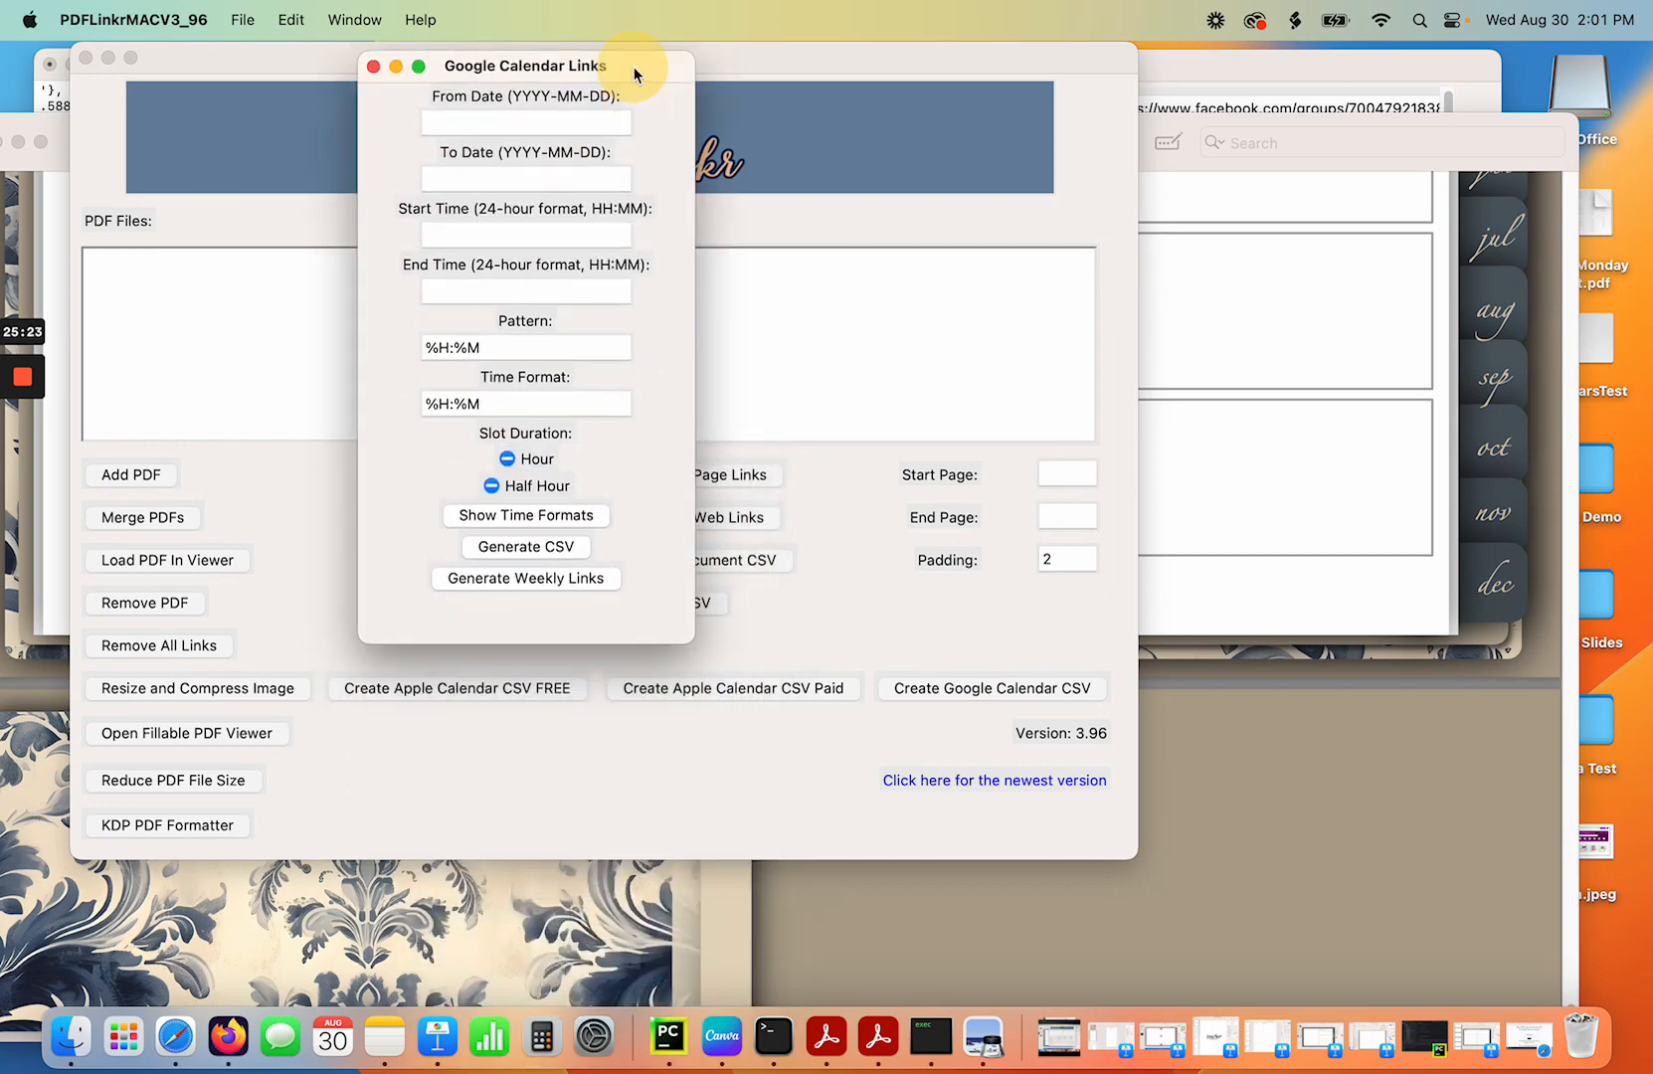
{"action": "left_click", "coordinate": [475, 124]}
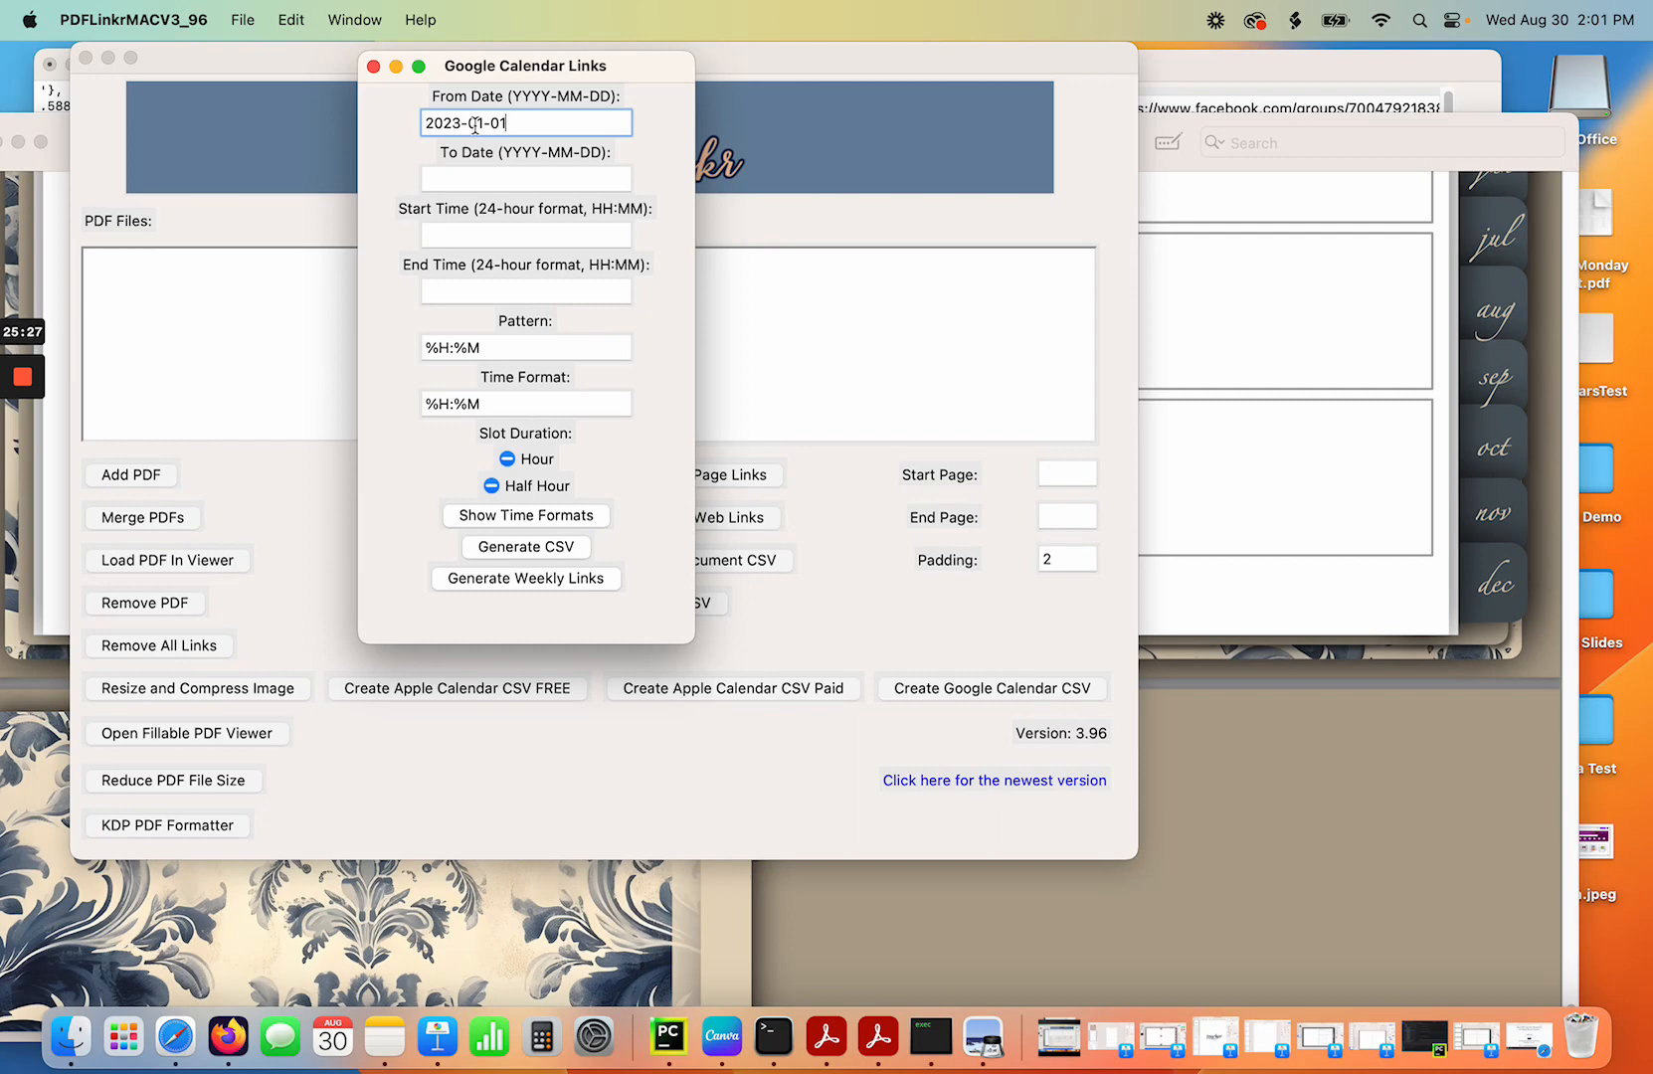
{"action": "key", "text": "Tab"}
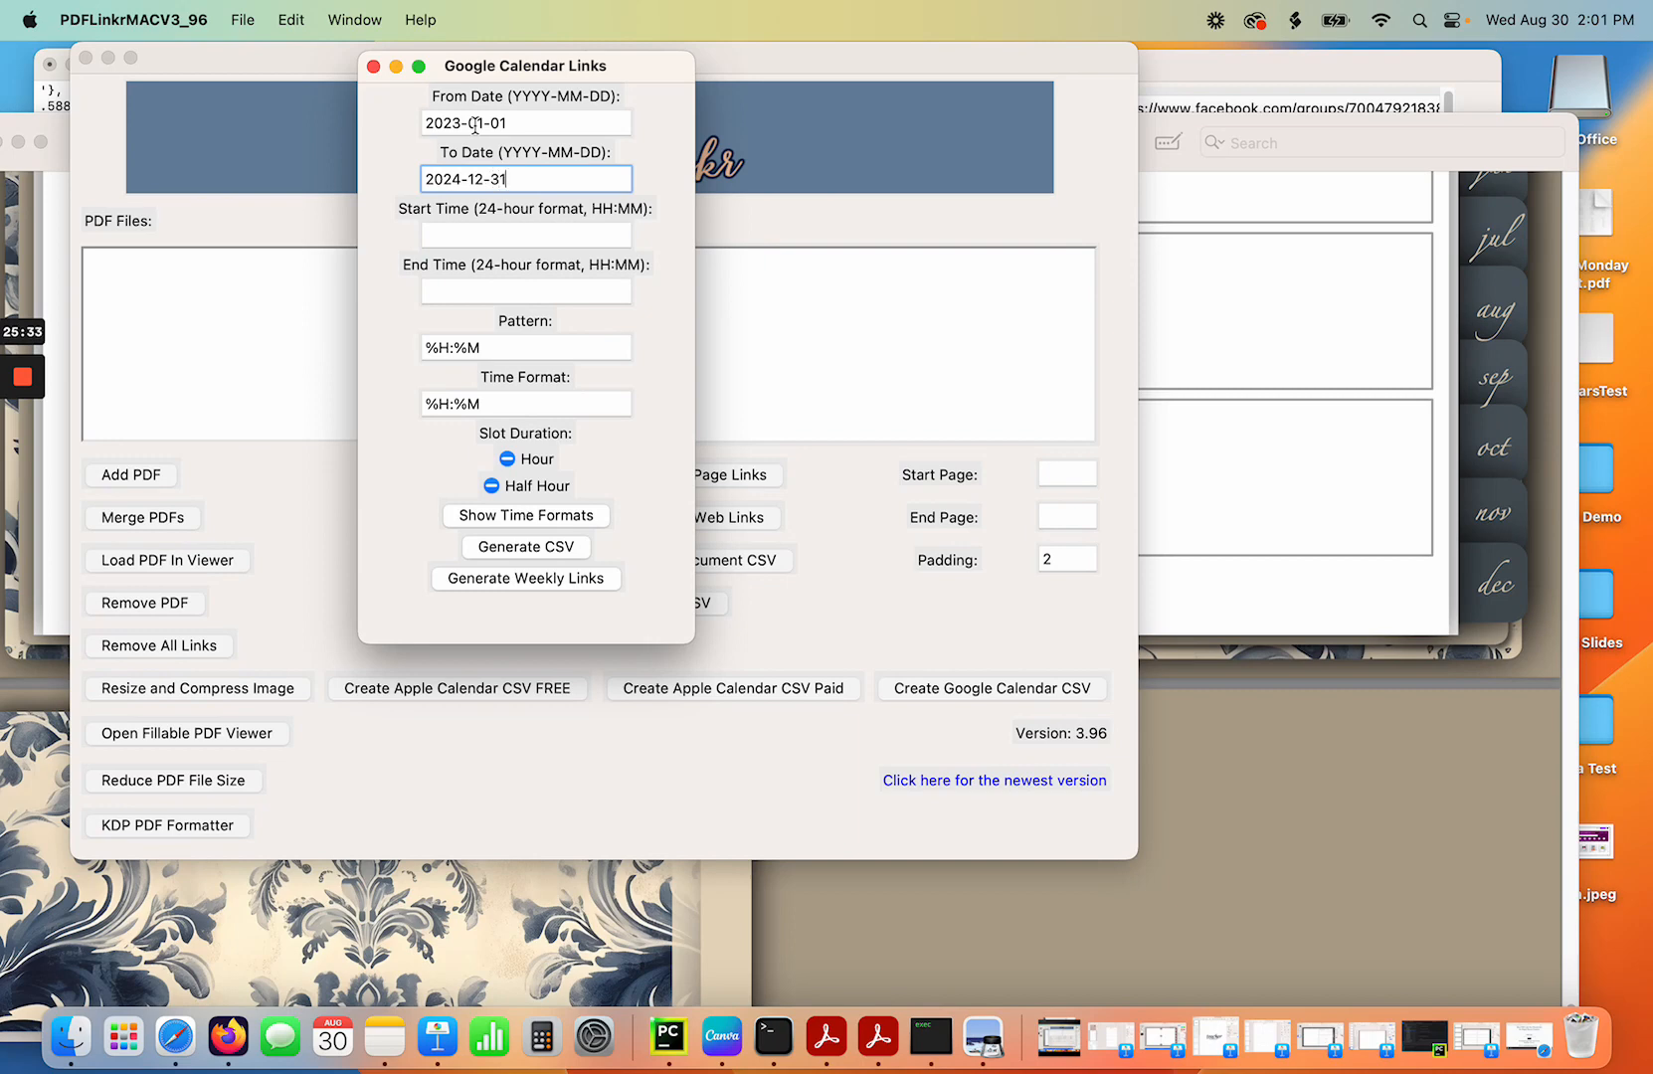
Set the calendar links' start time to 06:00, end time to 23:00 and slot duration to Hour.
{"action": "left_click", "coordinate": [526, 239]}
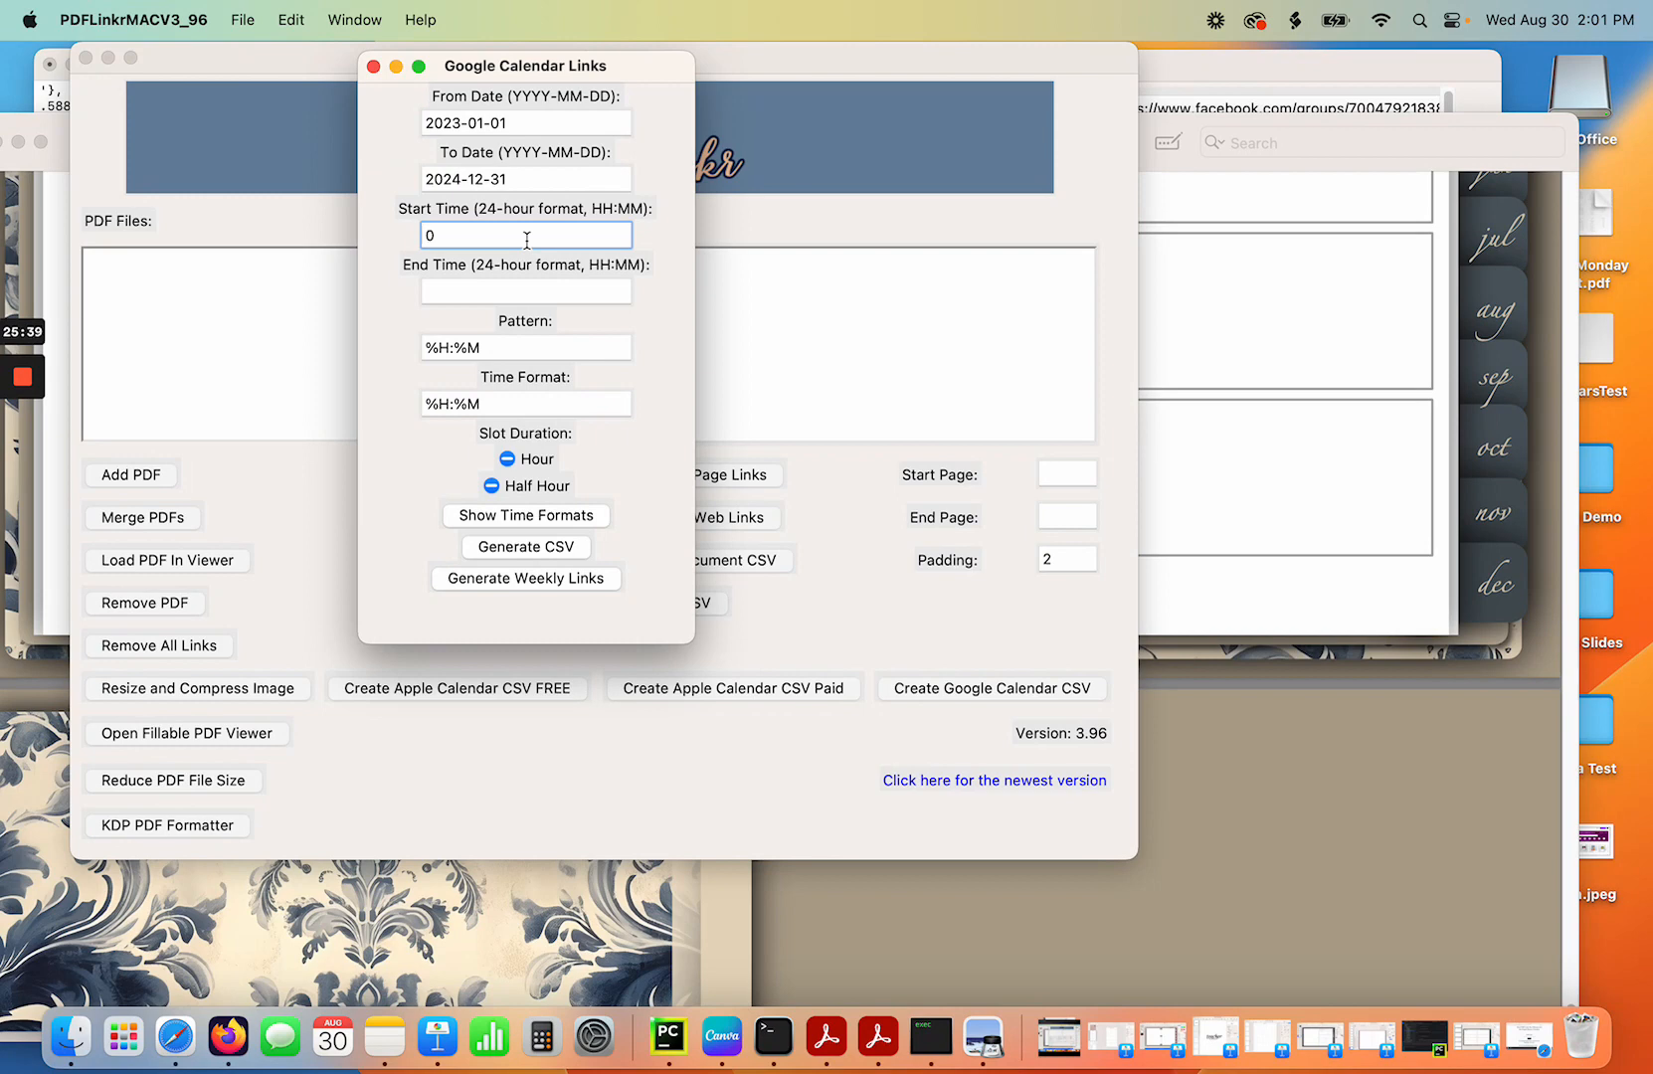
{"action": "type", "text": "06:00"}
{"action": "key", "text": "Tab"}
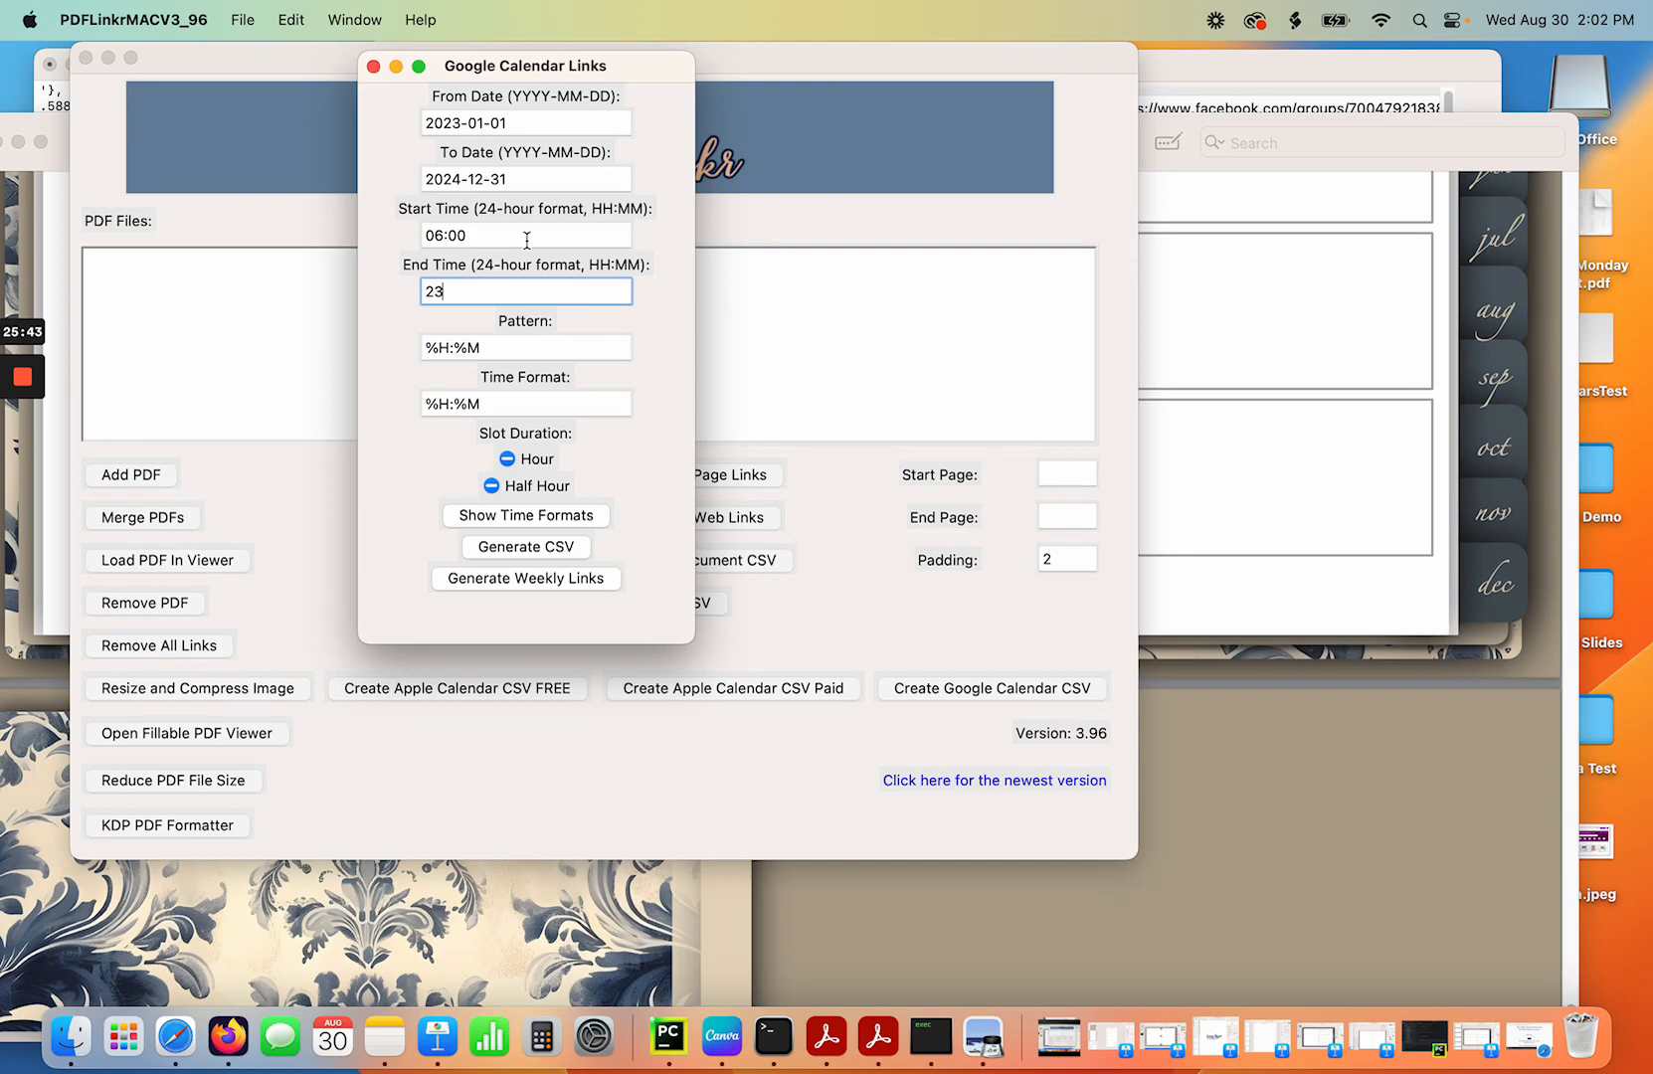
{"action": "key", "text": "Tab"}
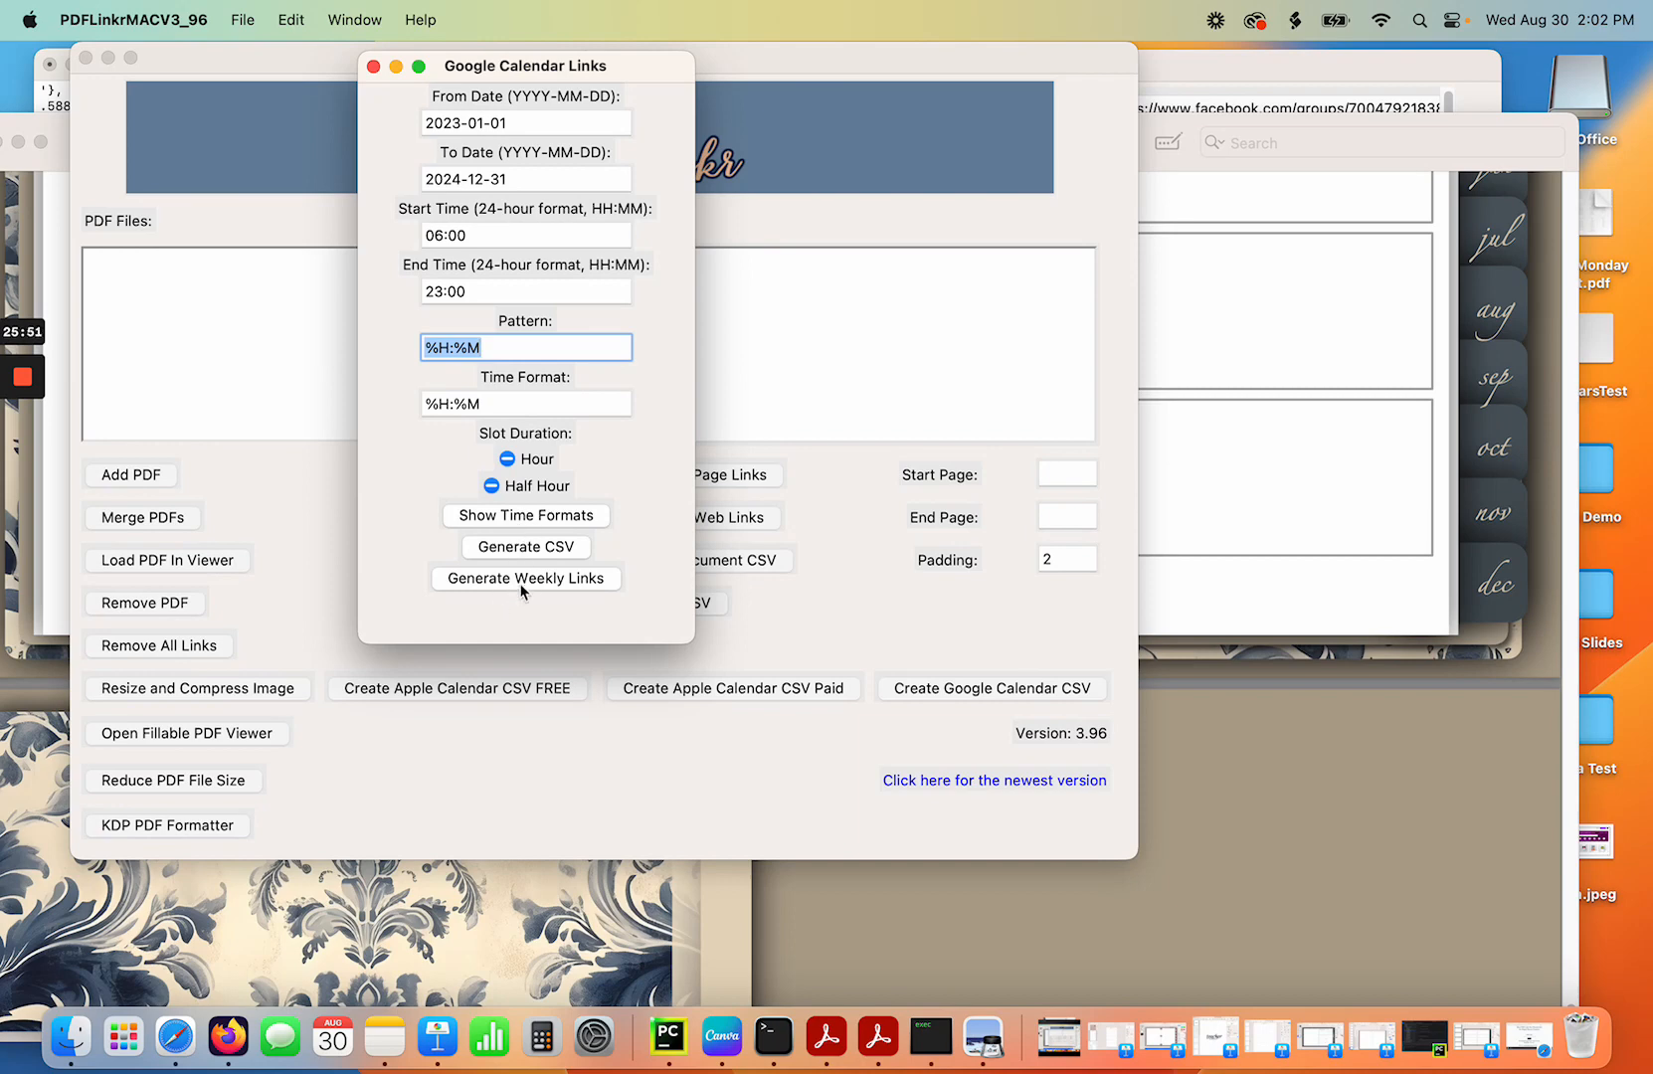
{"action": "left_click", "coordinate": [507, 458]}
Generate the weekly Google Calendar link CSV files into the Google folder inside Desktop/Planner11/Planner11 weekly 2.
{"action": "left_click", "coordinate": [535, 578]}
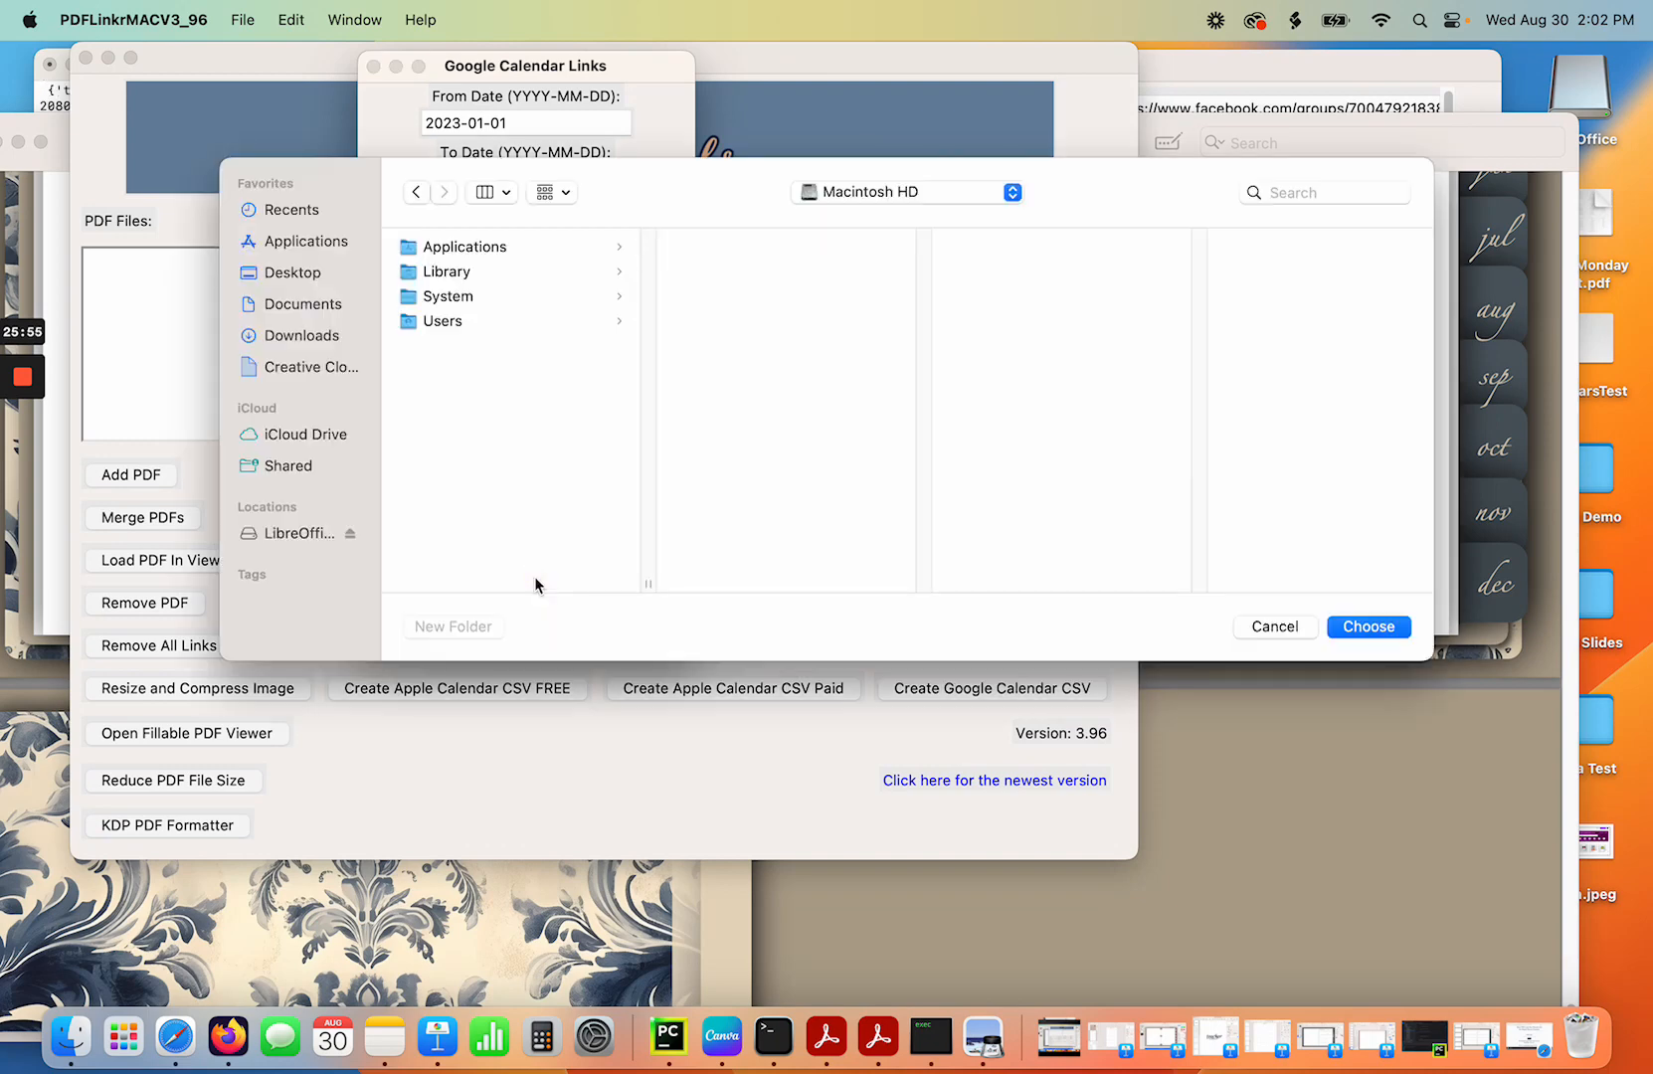
{"action": "left_click", "coordinate": [298, 273]}
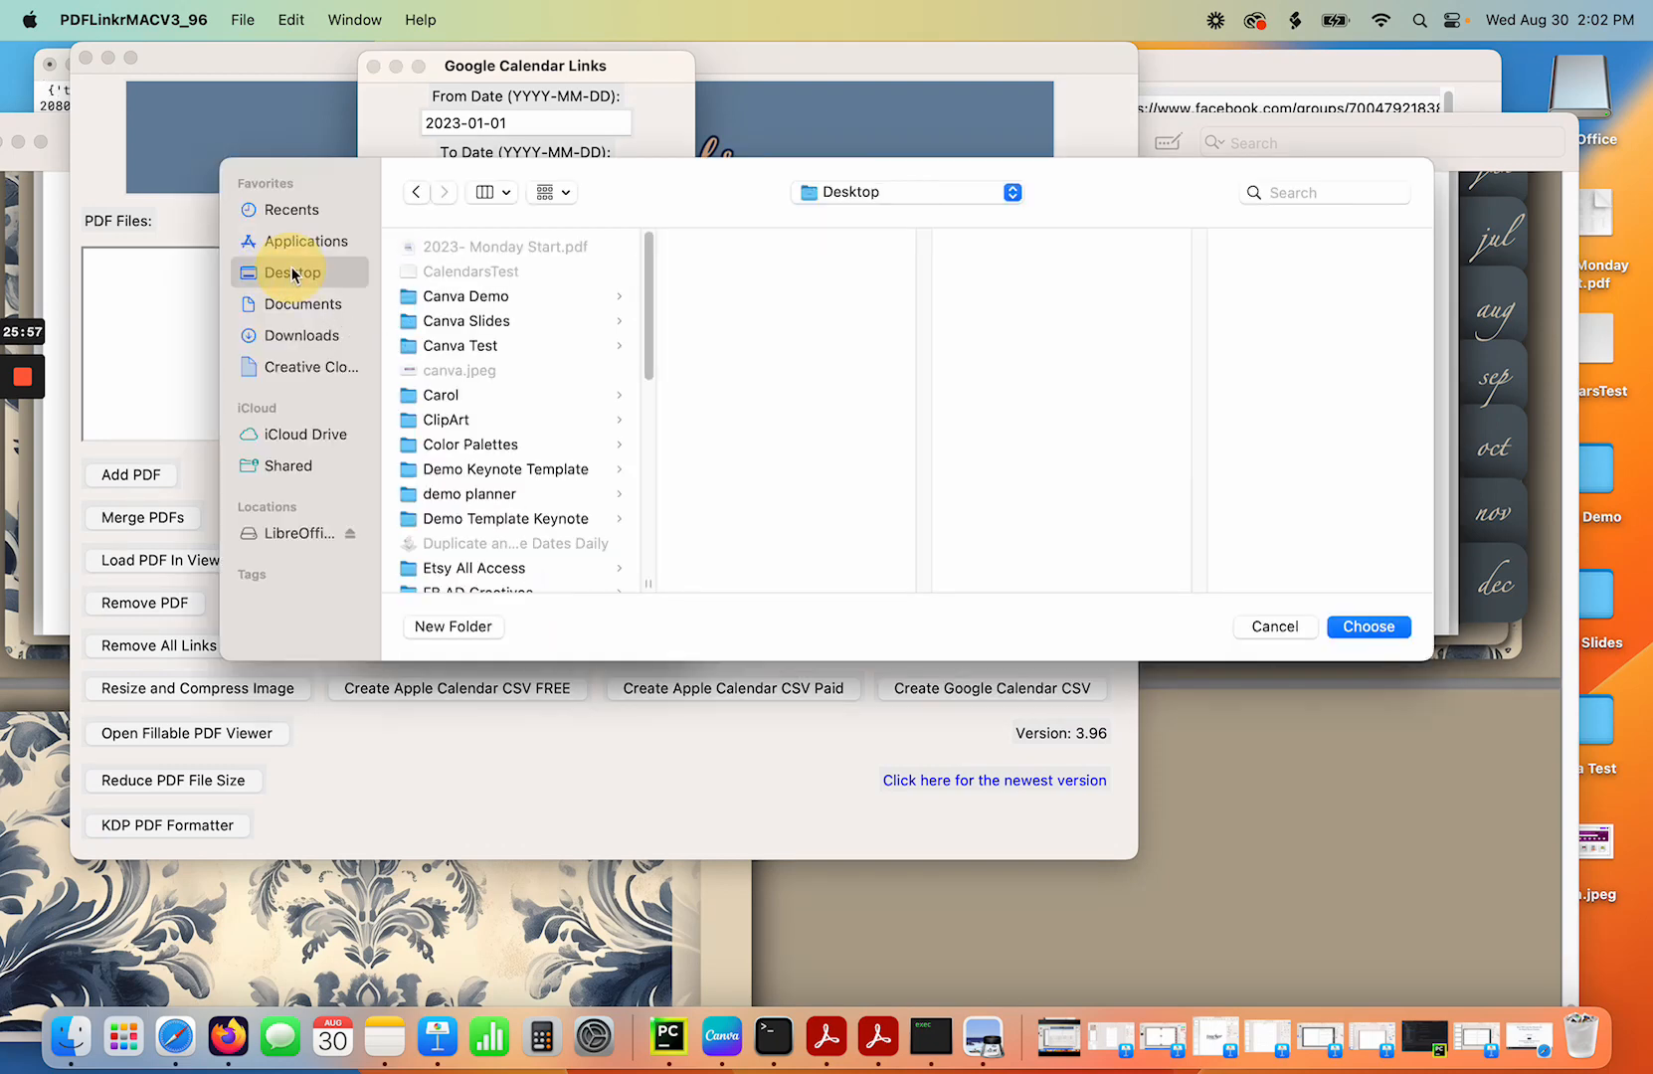
{"action": "left_click_drag", "start_coordinate": [646, 283], "coordinate": [651, 470]}
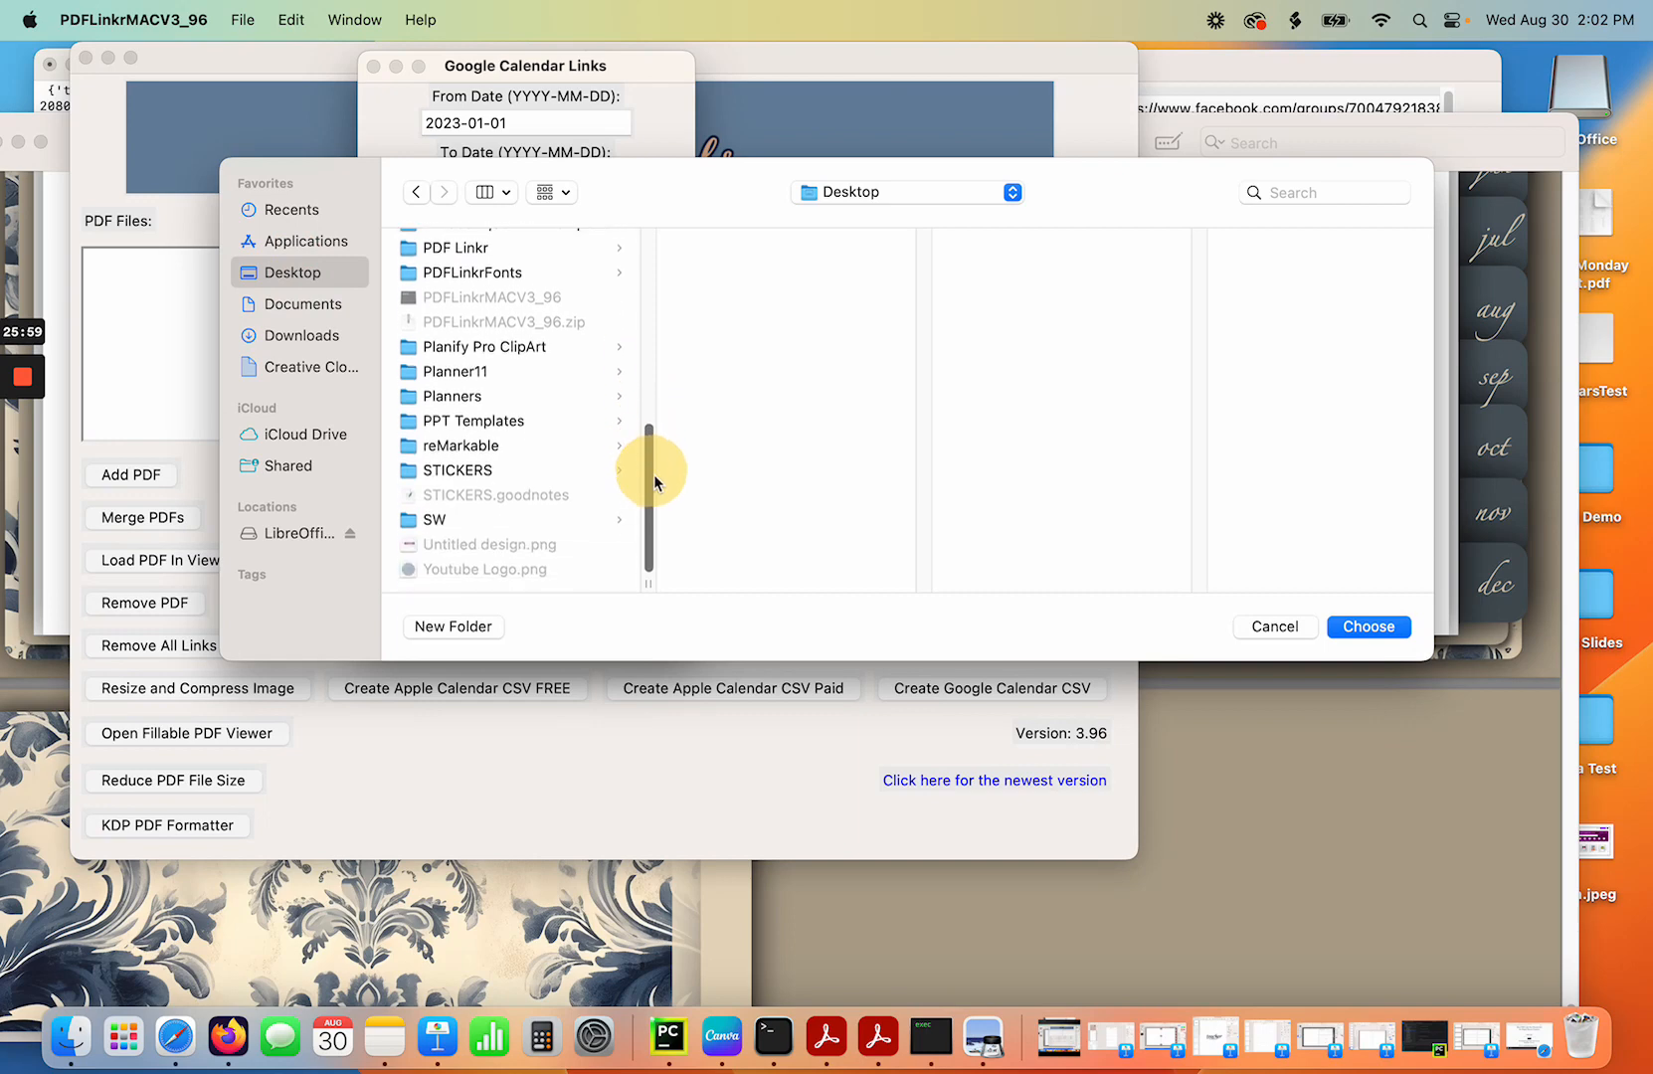
{"action": "left_click", "coordinate": [479, 376]}
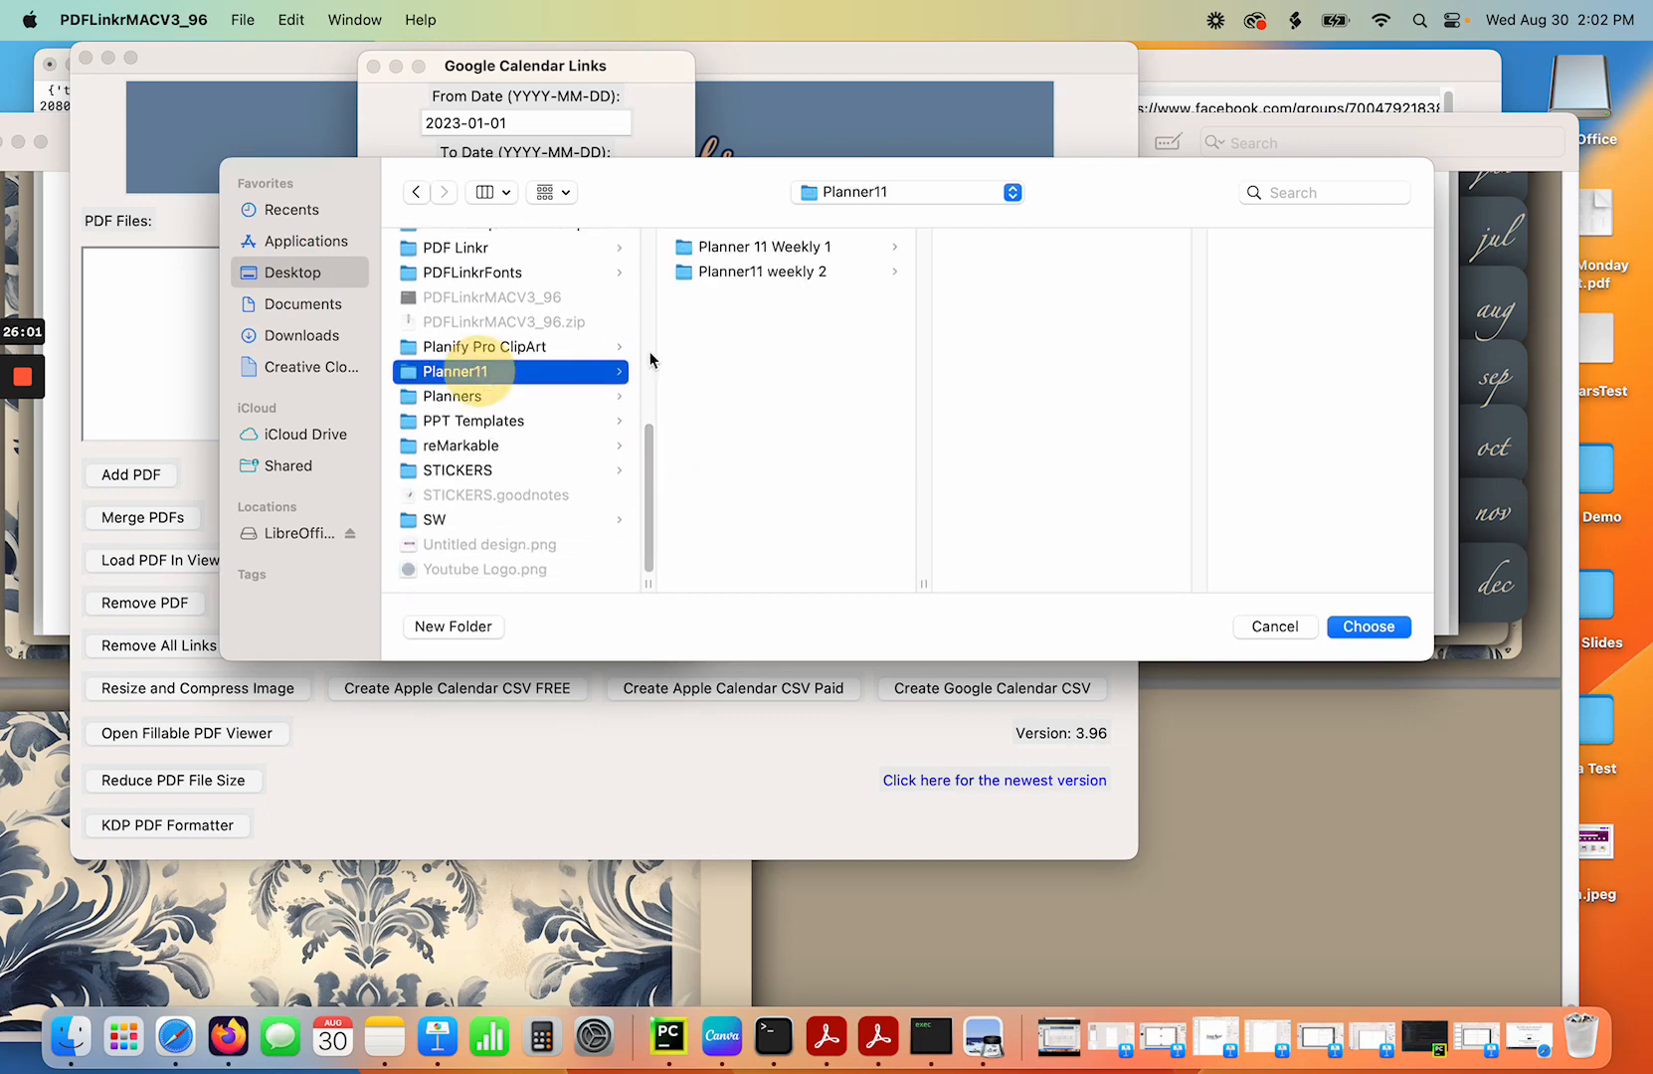
{"action": "left_click", "coordinate": [769, 273]}
{"action": "left_click", "coordinate": [997, 296]}
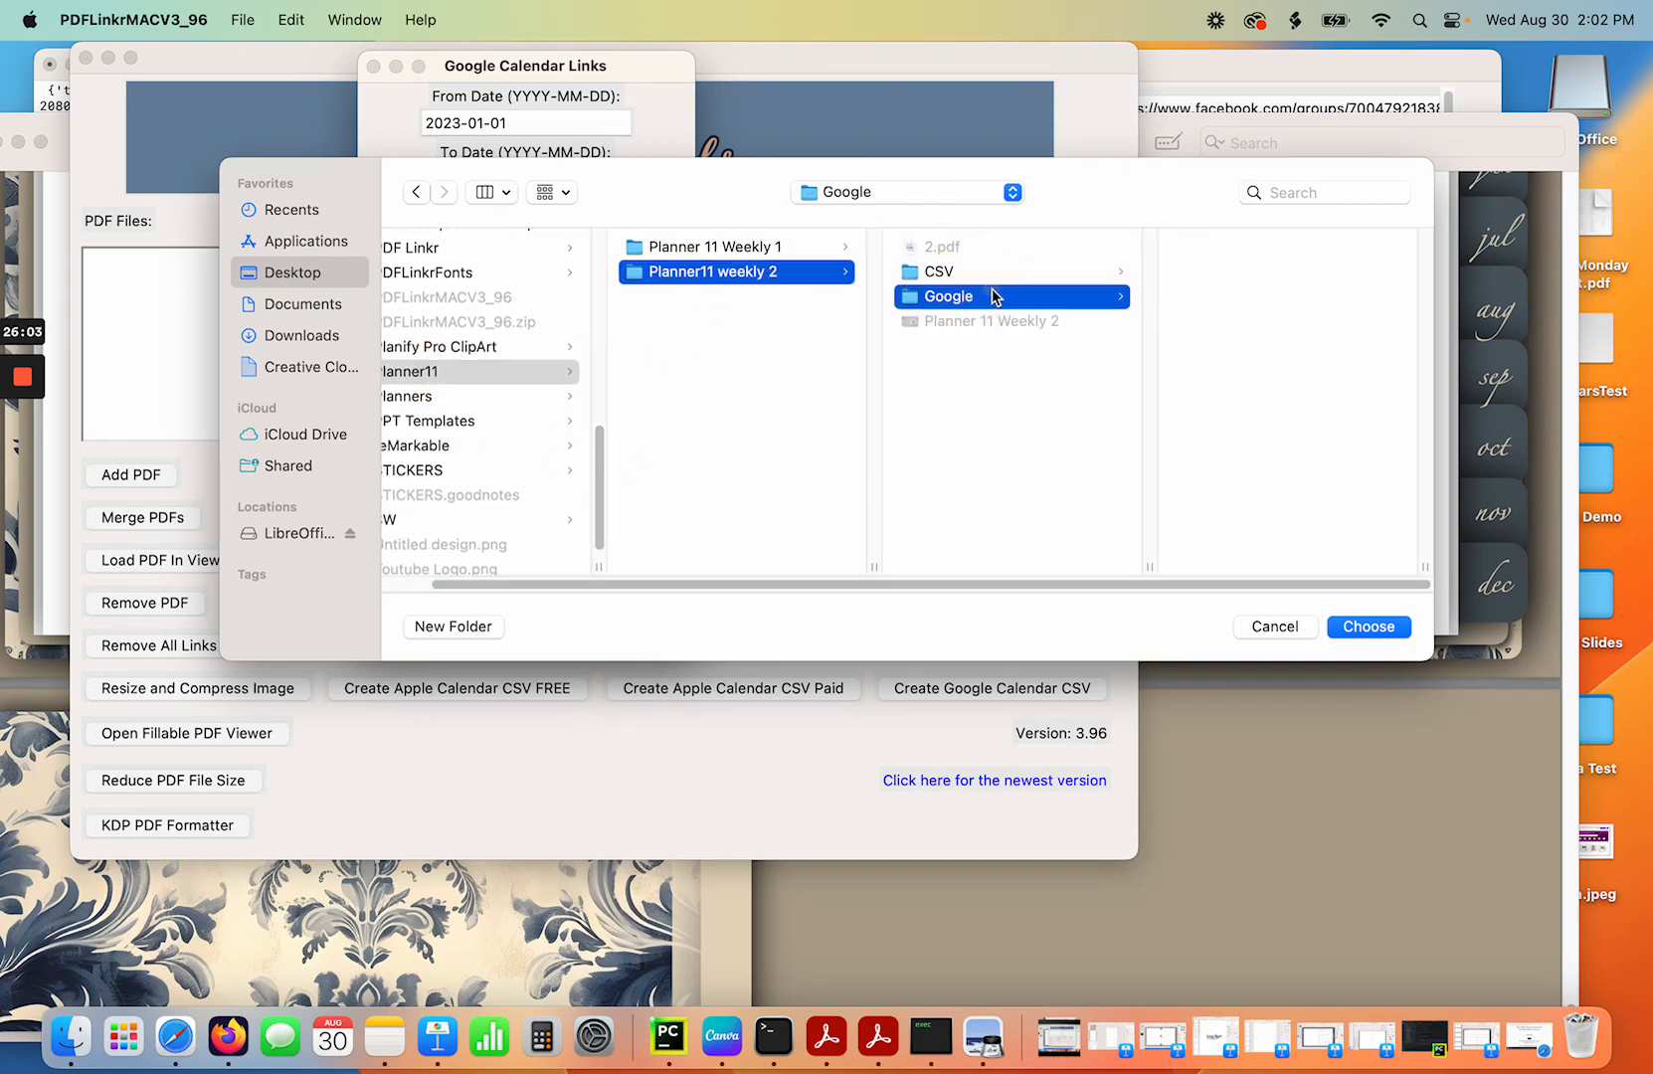
{"action": "left_click", "coordinate": [1376, 624]}
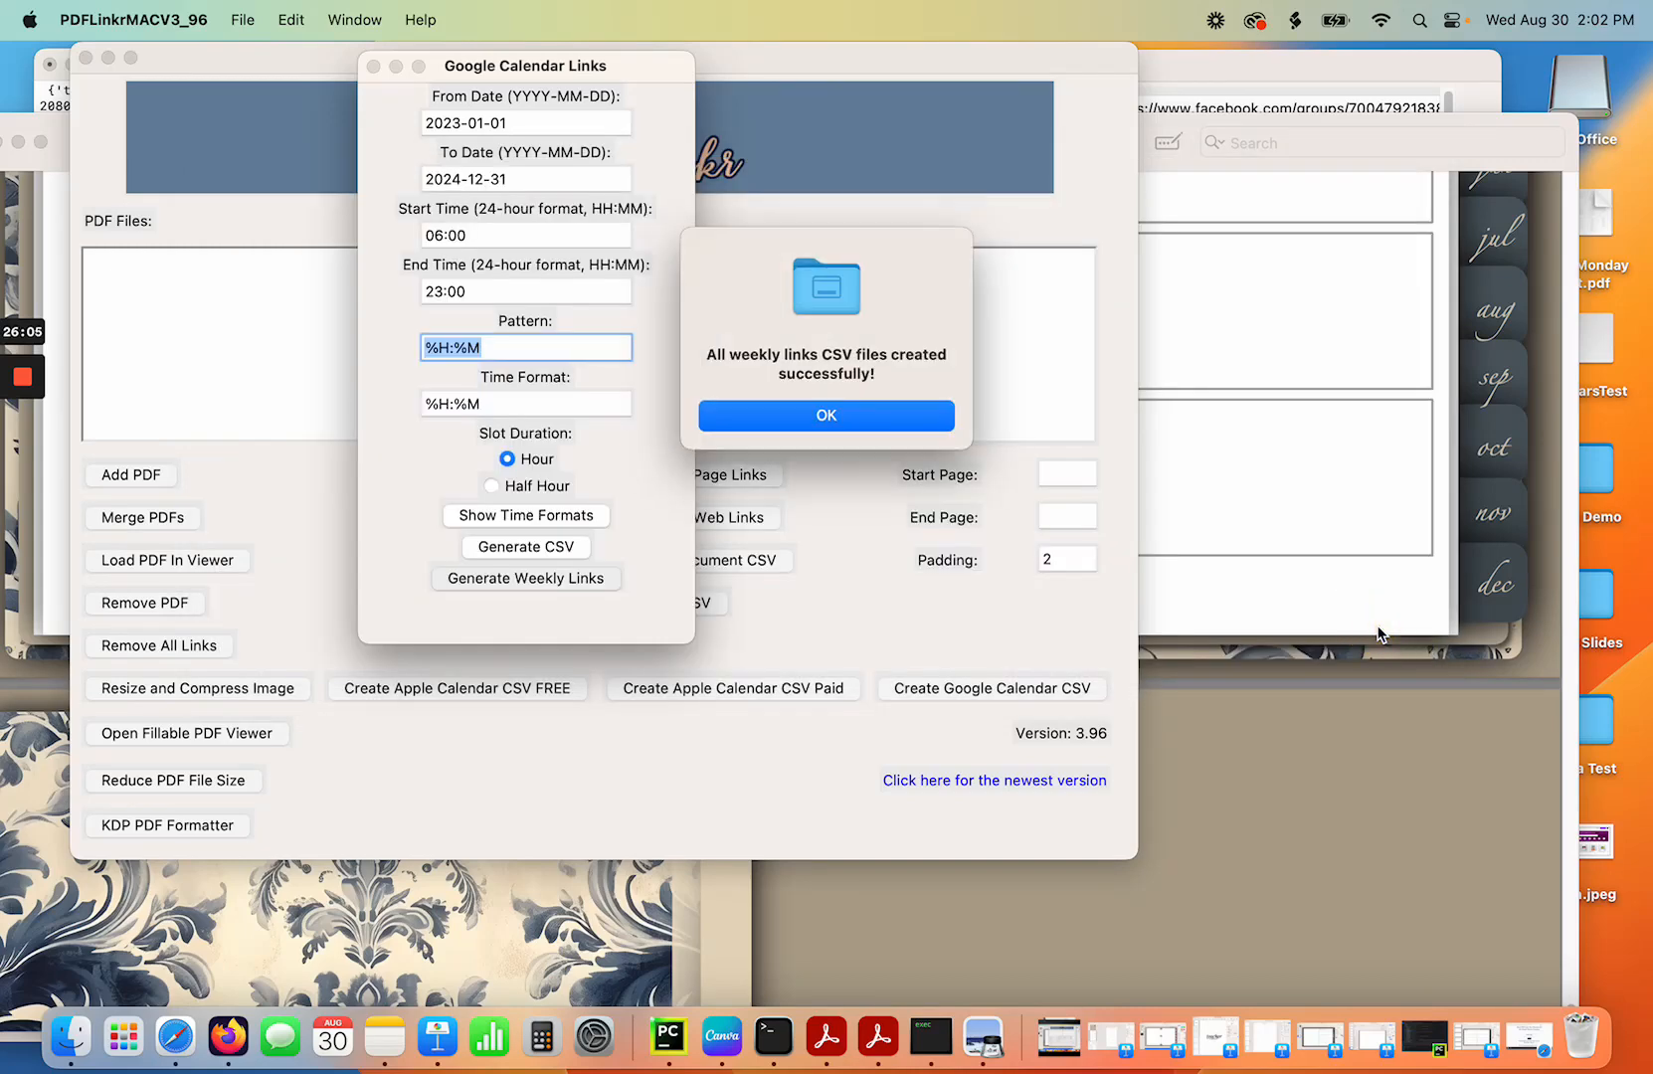
{"action": "left_click", "coordinate": [872, 416]}
View gcalendar_weekly_links_20230101.csv from the Google folder in TextEdit, then close the file and its folder window.
{"action": "left_click", "coordinate": [70, 1037]}
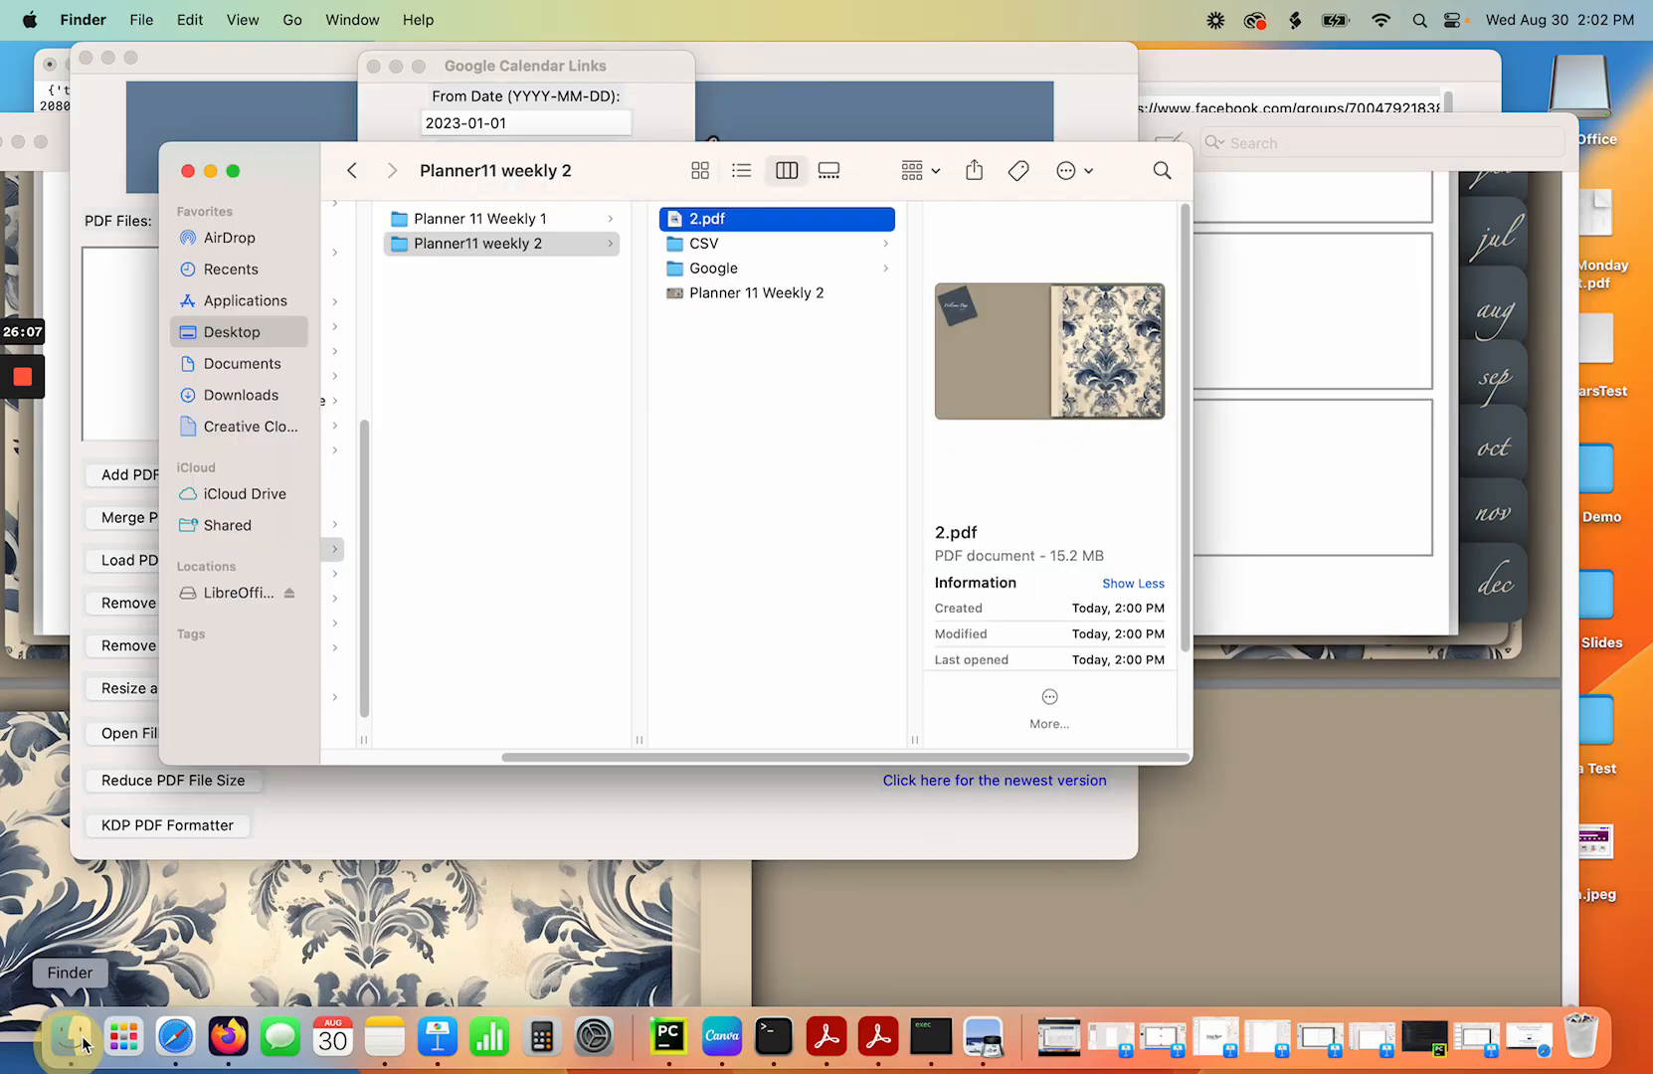
{"action": "left_click", "coordinate": [726, 266]}
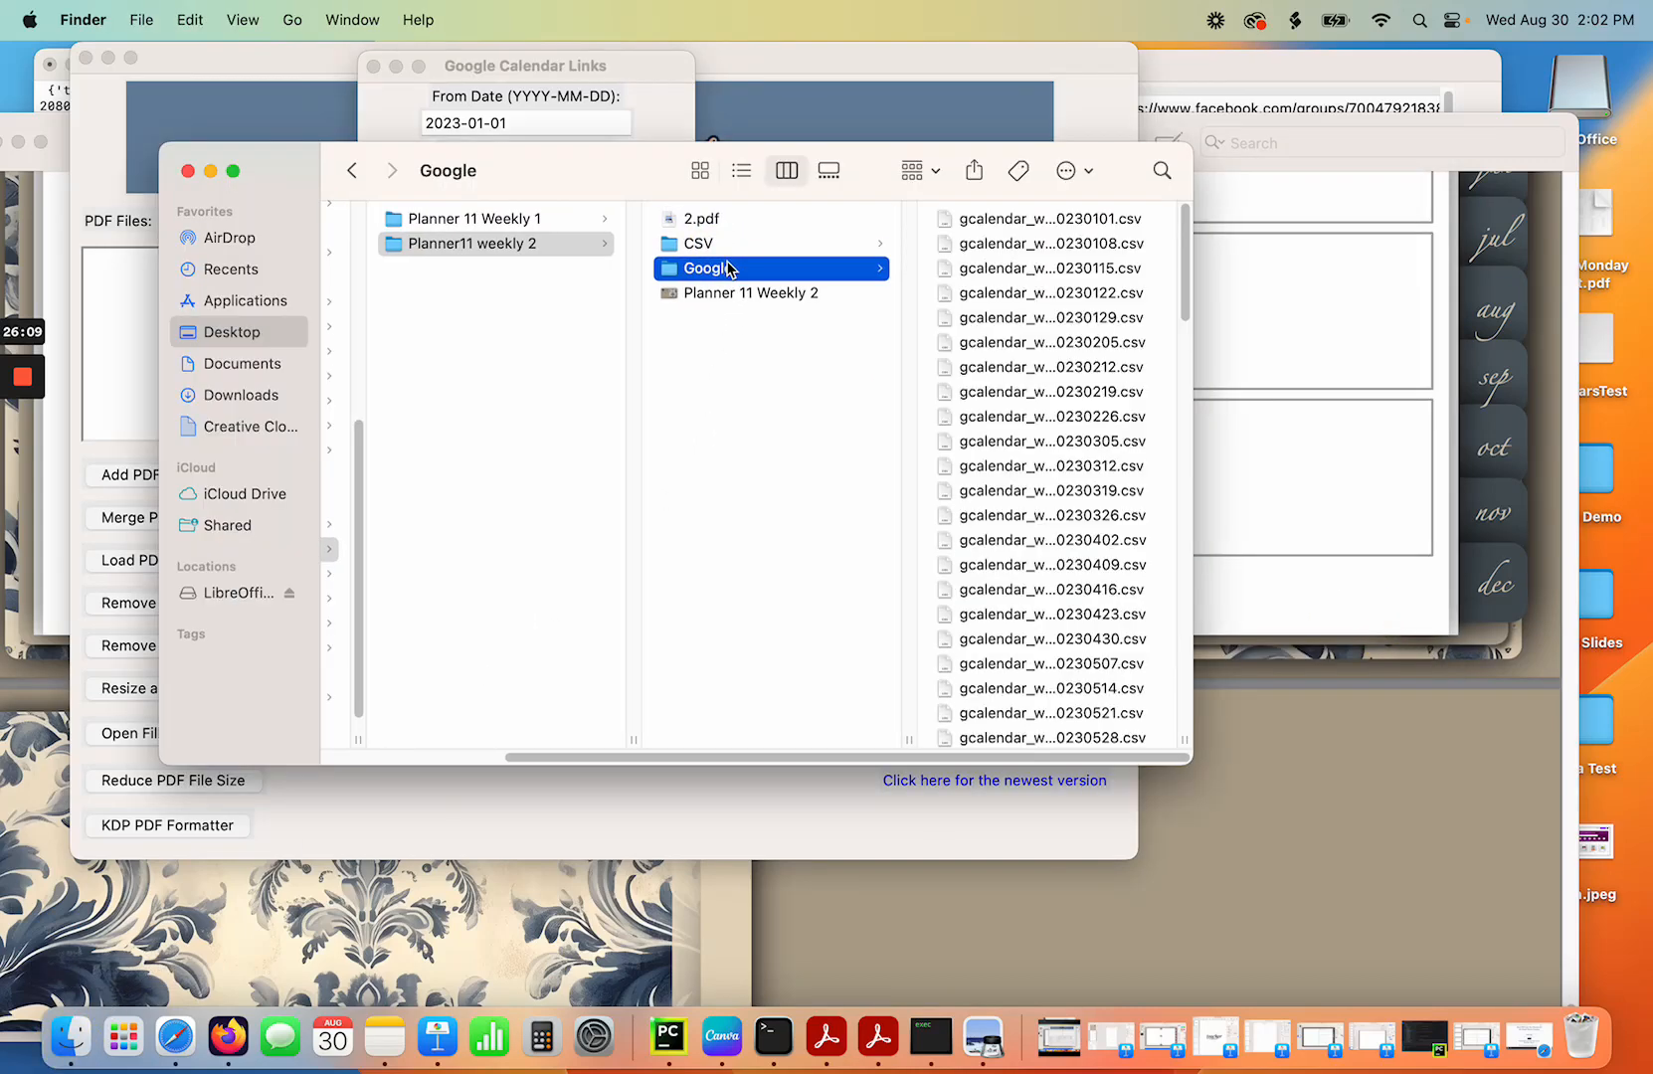
{"action": "left_click", "coordinate": [1059, 220]}
{"action": "right_click", "coordinate": [764, 221]}
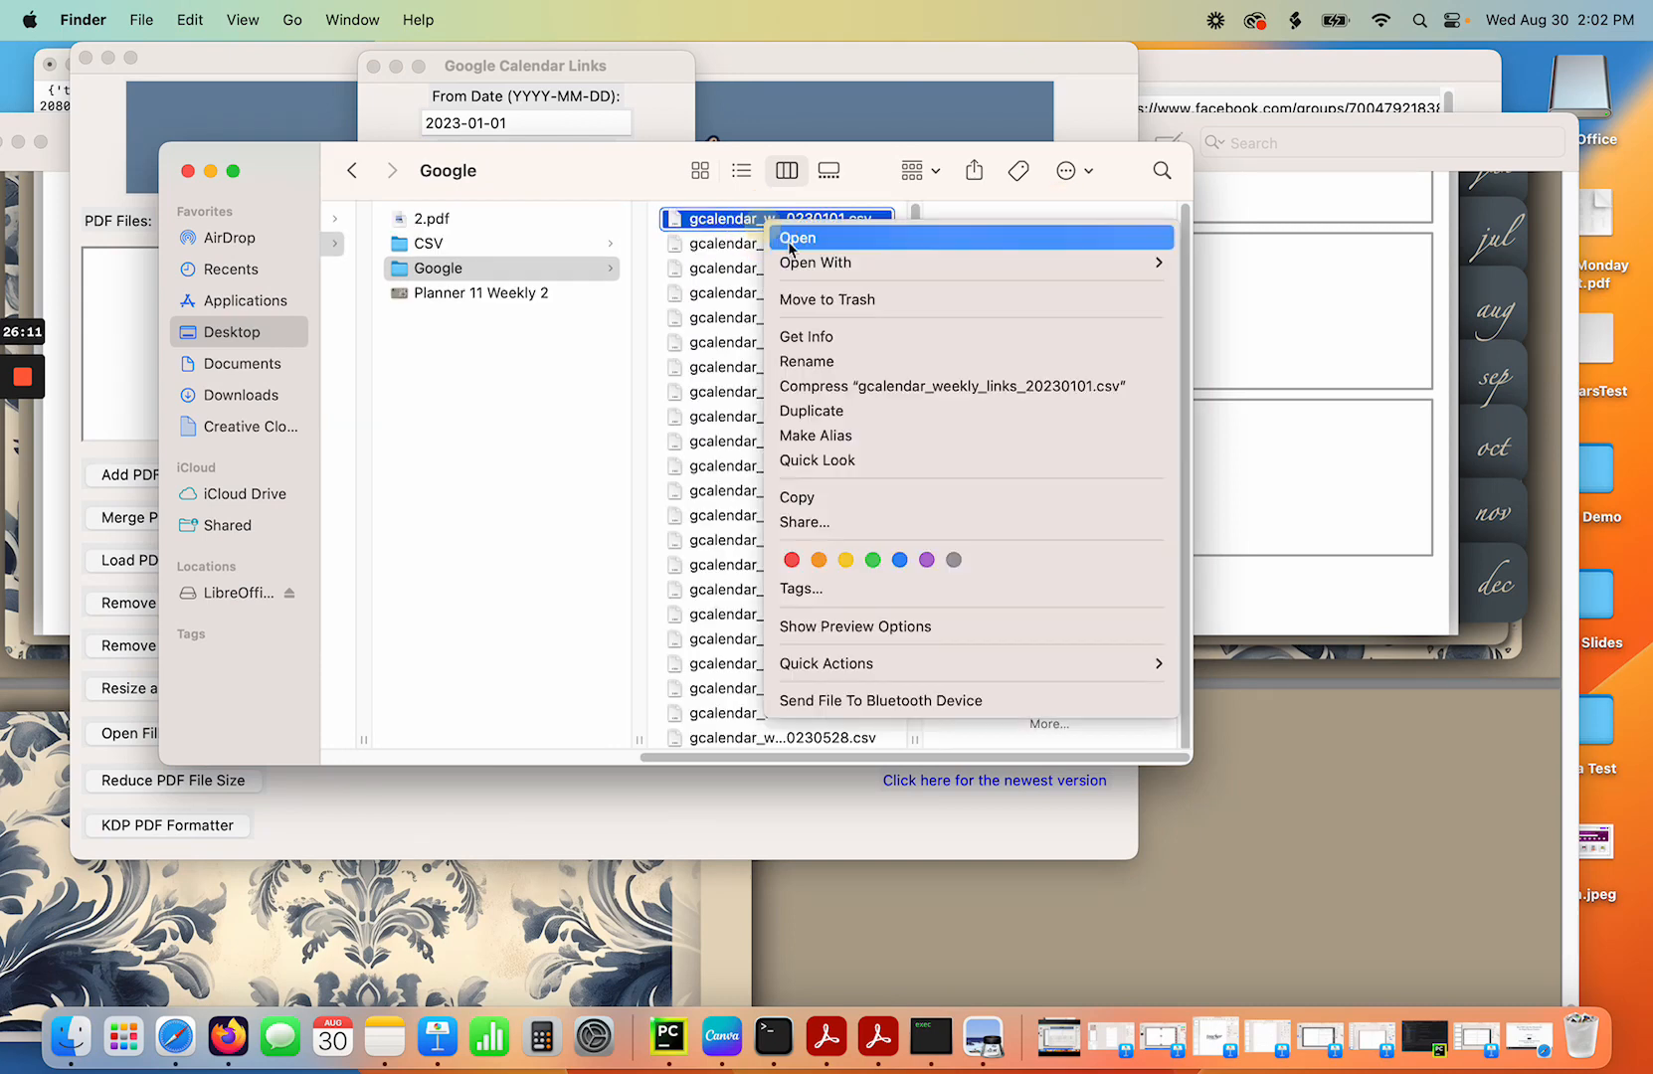
{"action": "mouse_move", "coordinate": [820, 264]}
{"action": "left_click", "coordinate": [1269, 372]}
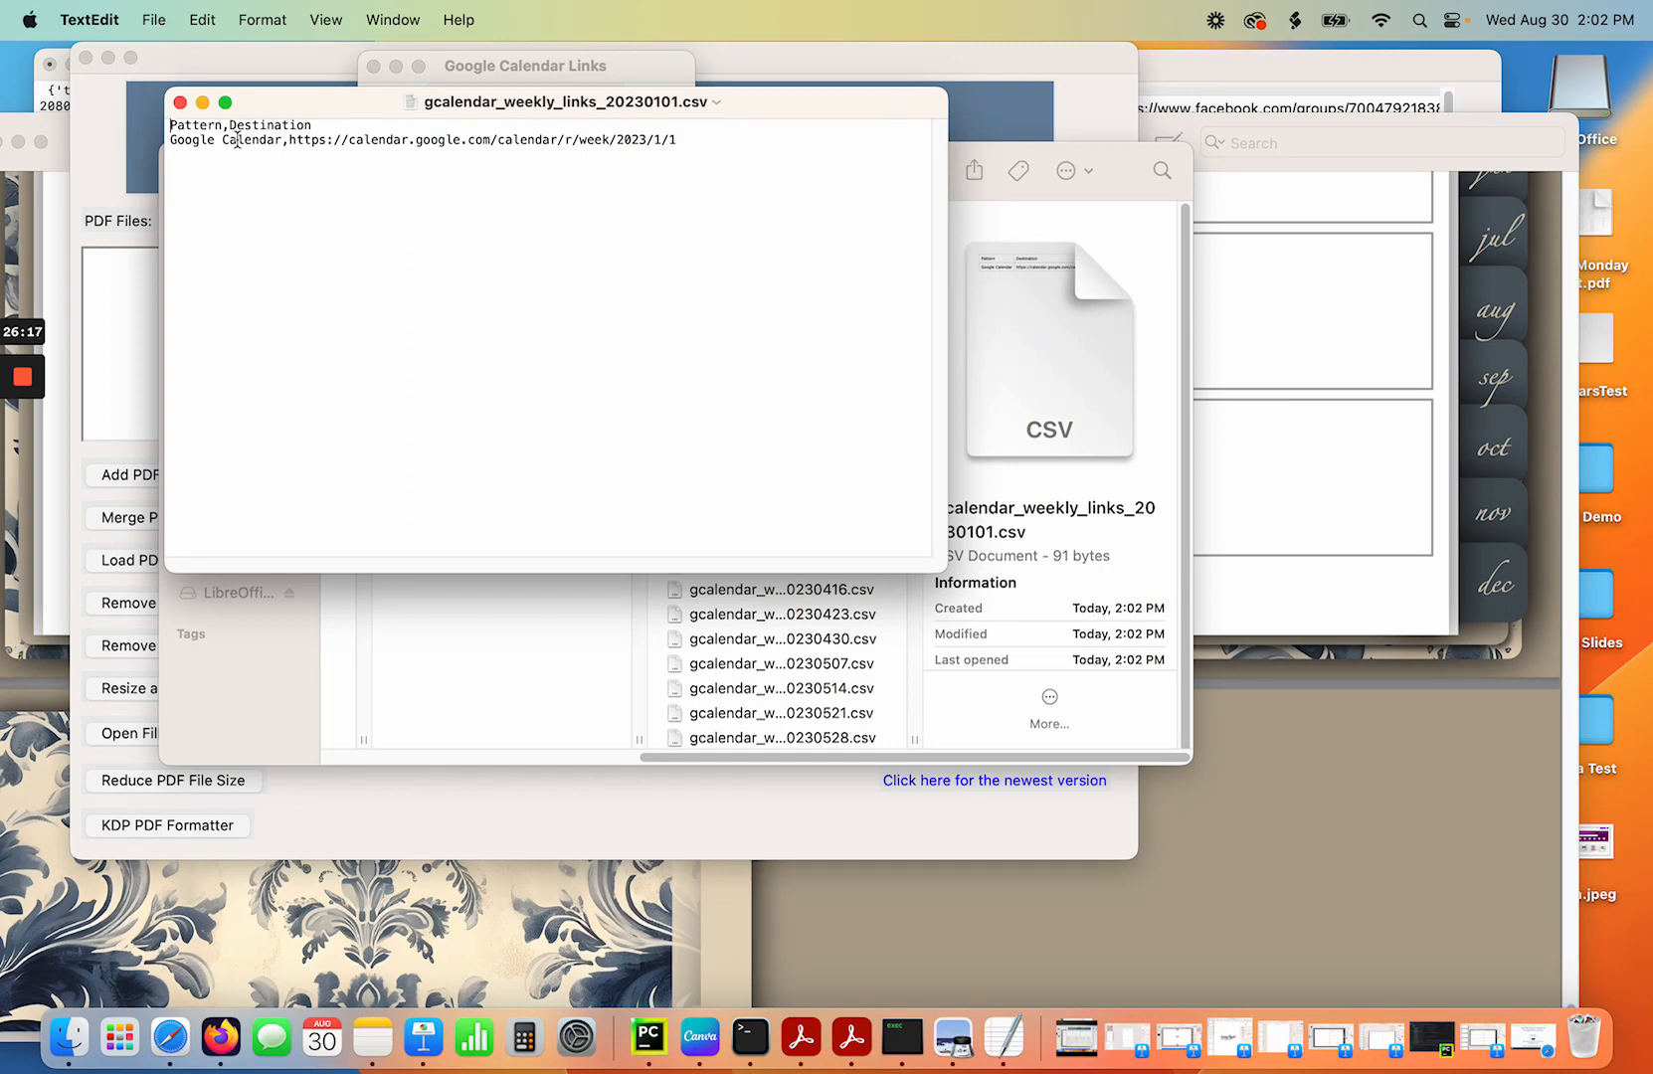
{"action": "left_click", "coordinate": [180, 102]}
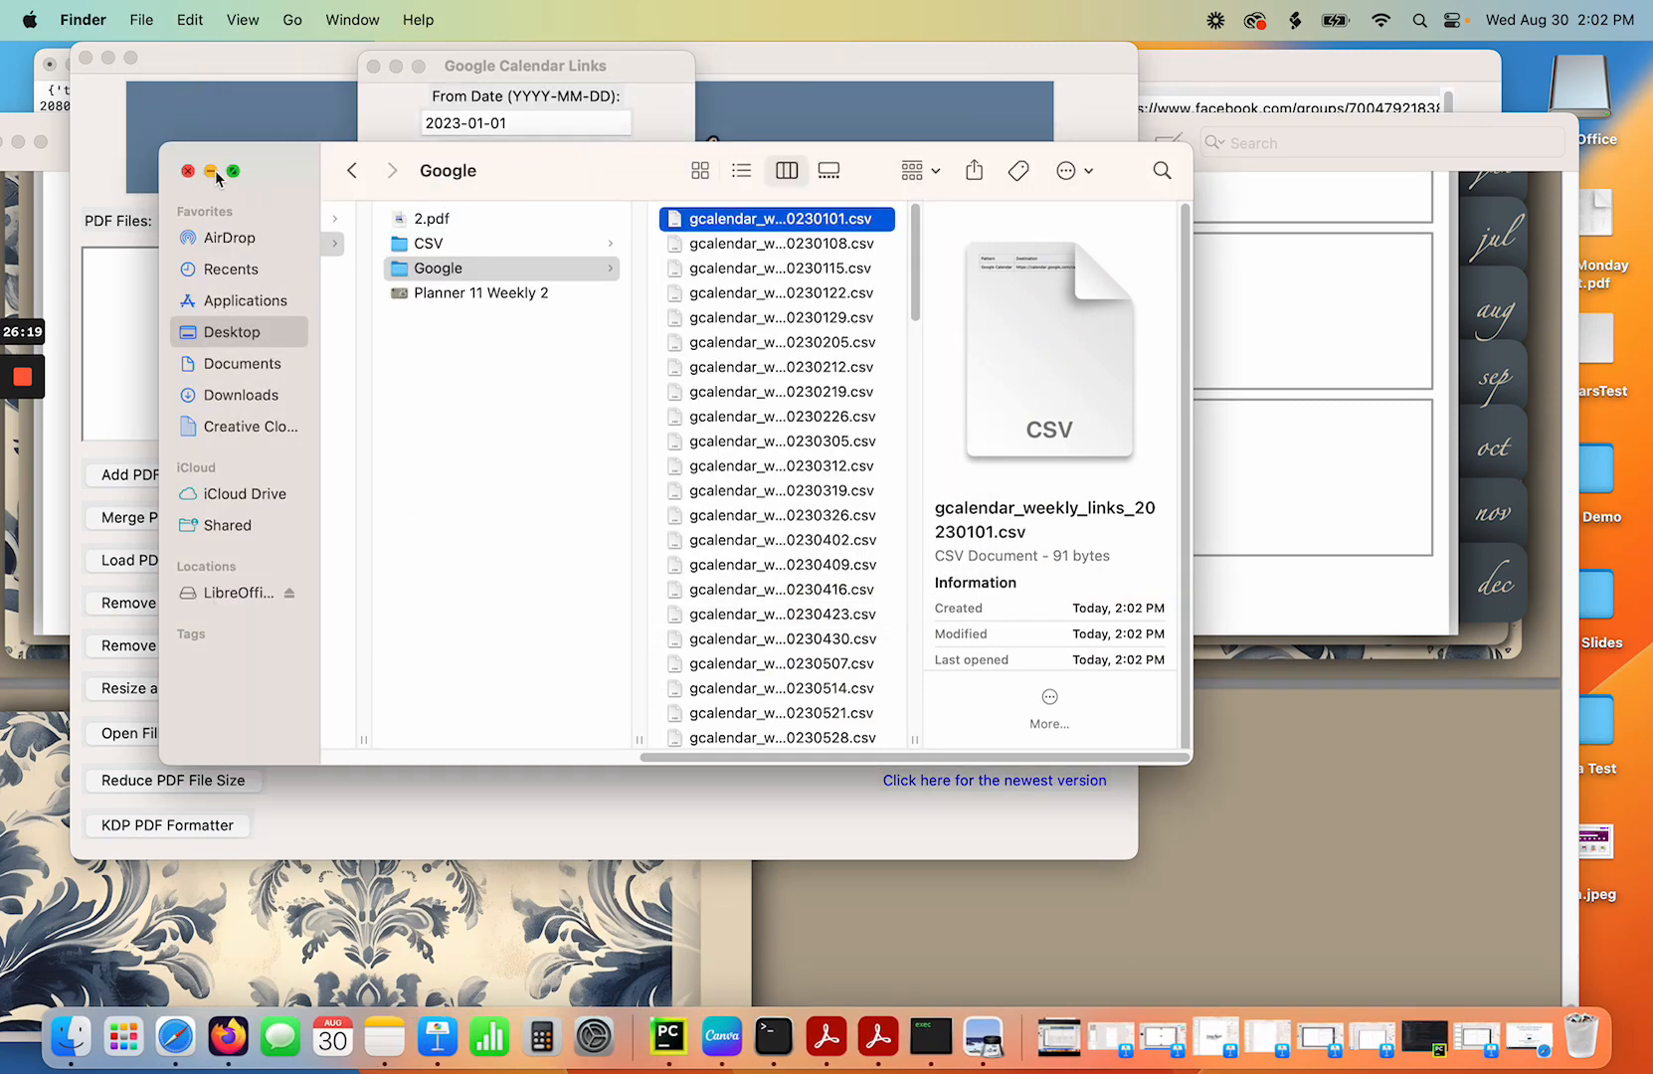
{"action": "left_click", "coordinate": [211, 171]}
Close the Google Calendar generator and add 2.pdf from the Planner11 weekly 2 folder to Batch Processing.
{"action": "left_click", "coordinate": [228, 220]}
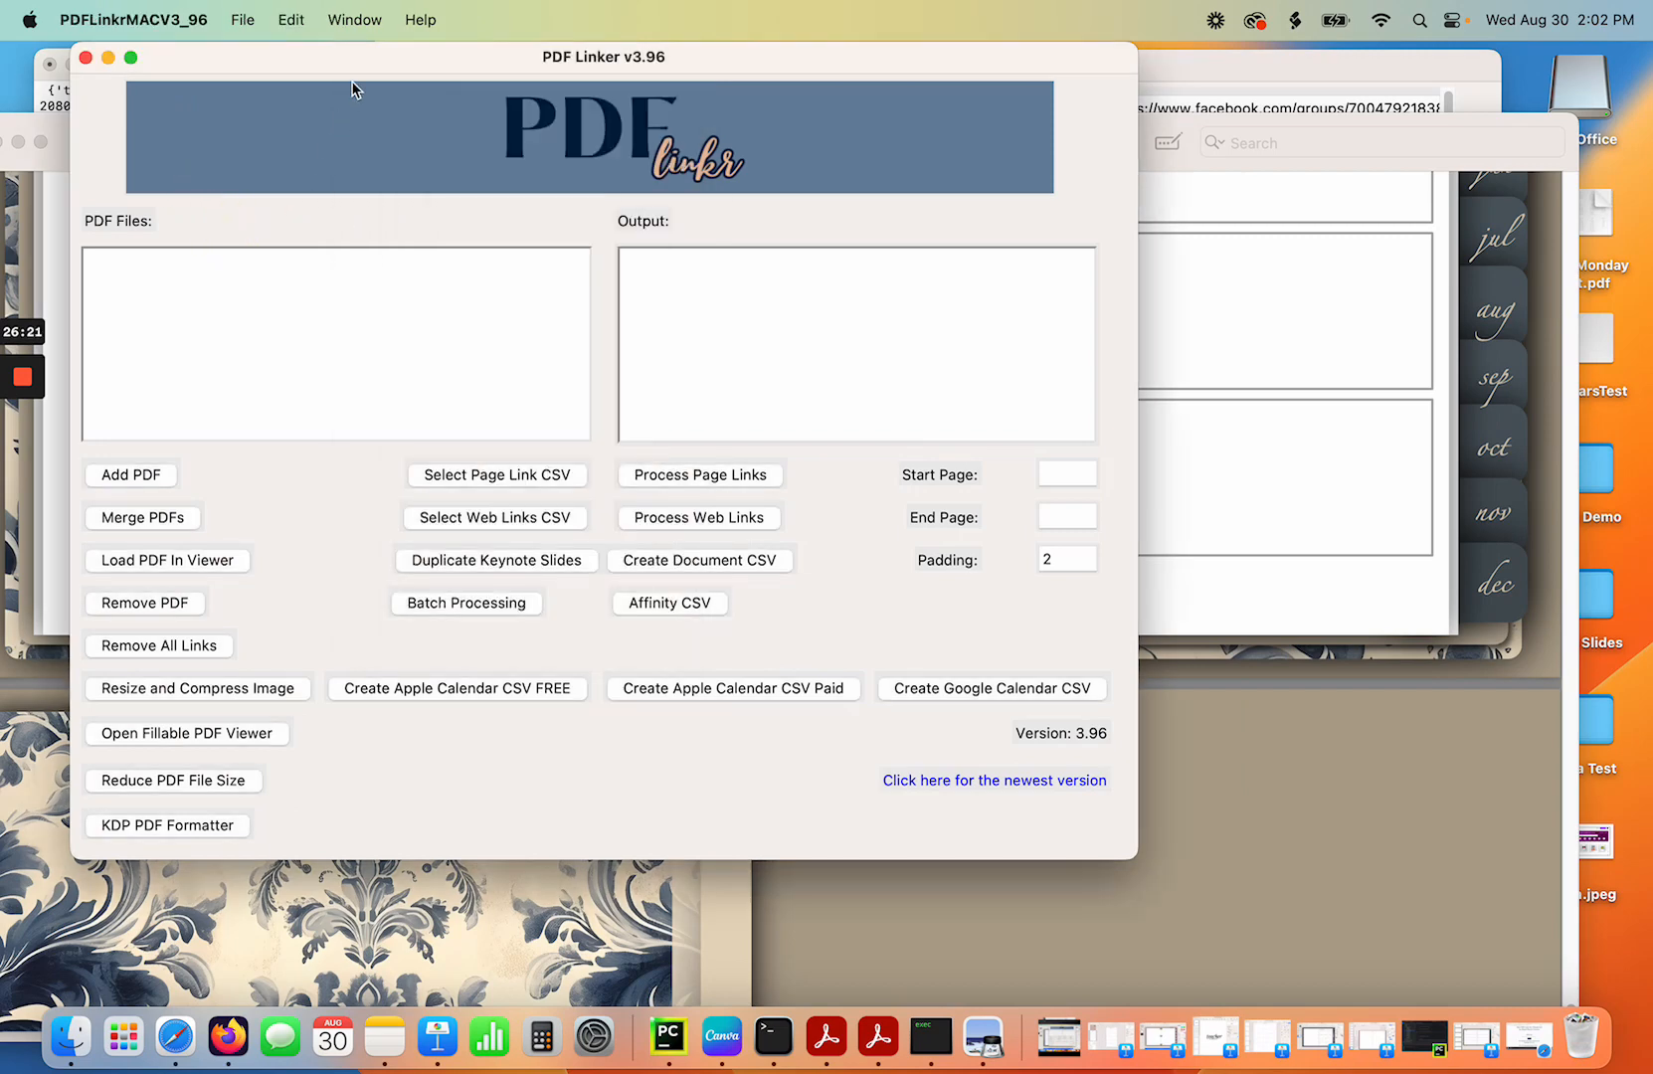
{"action": "left_click", "coordinate": [512, 602]}
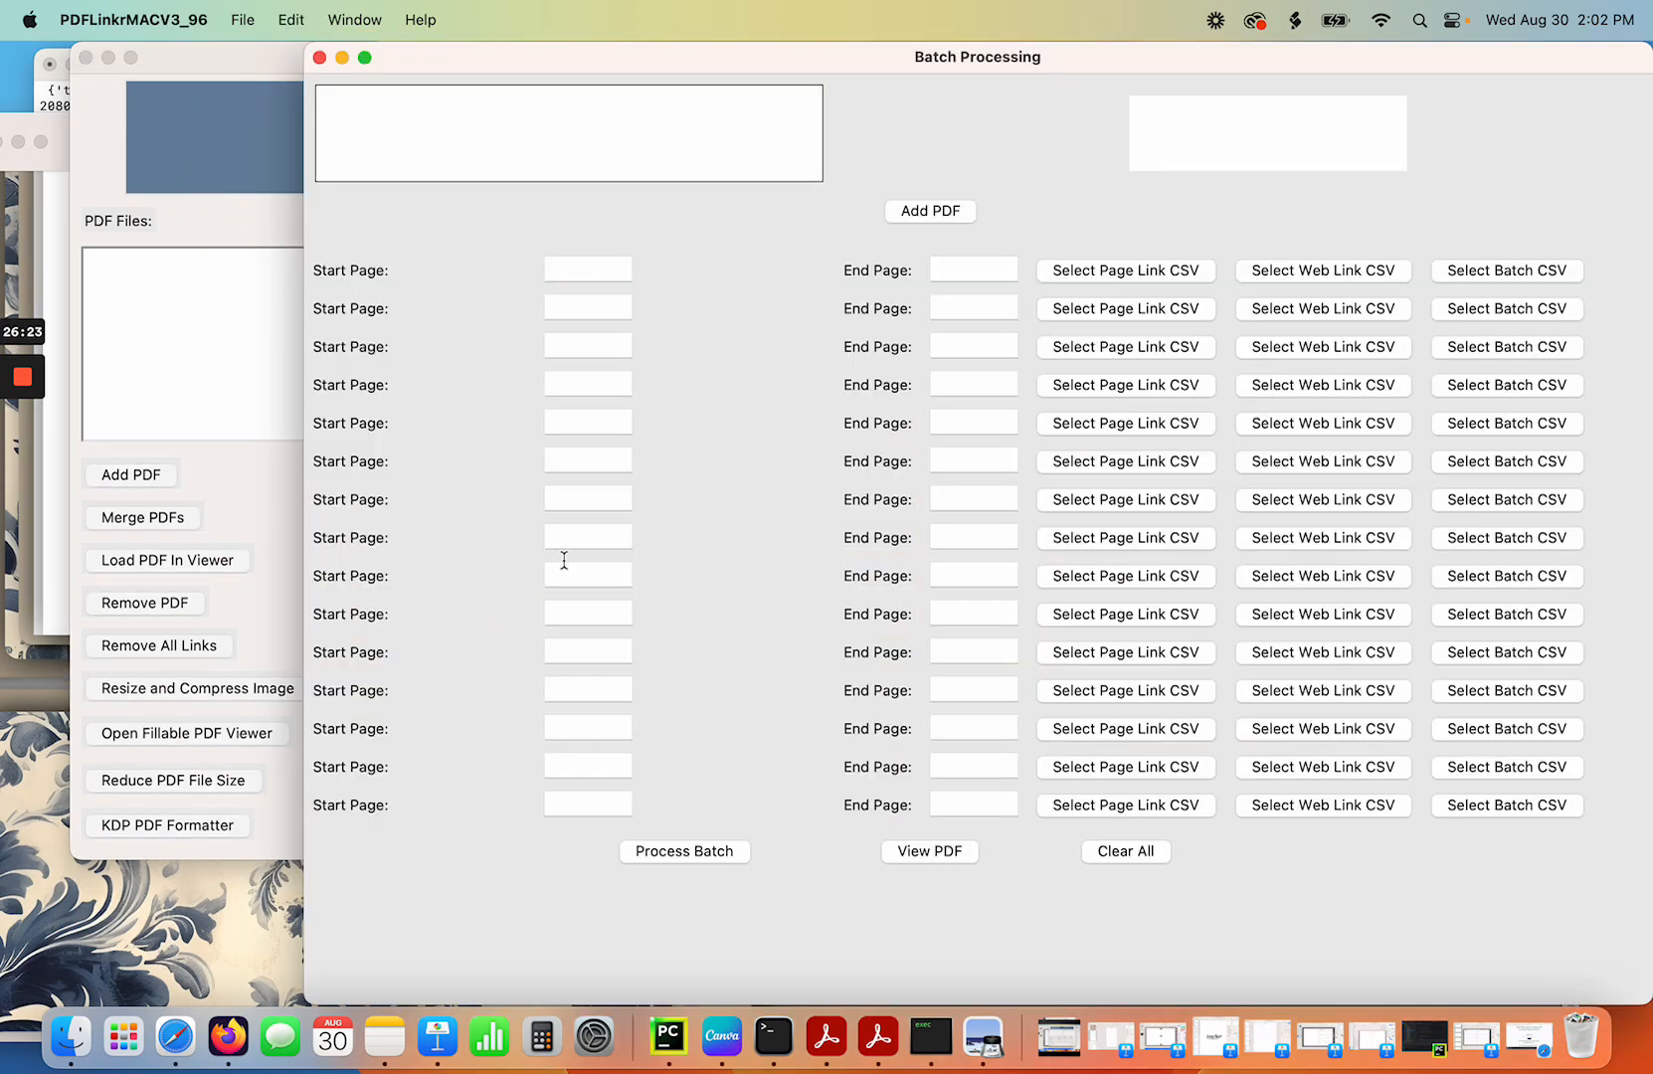
{"action": "left_click", "coordinate": [932, 212]}
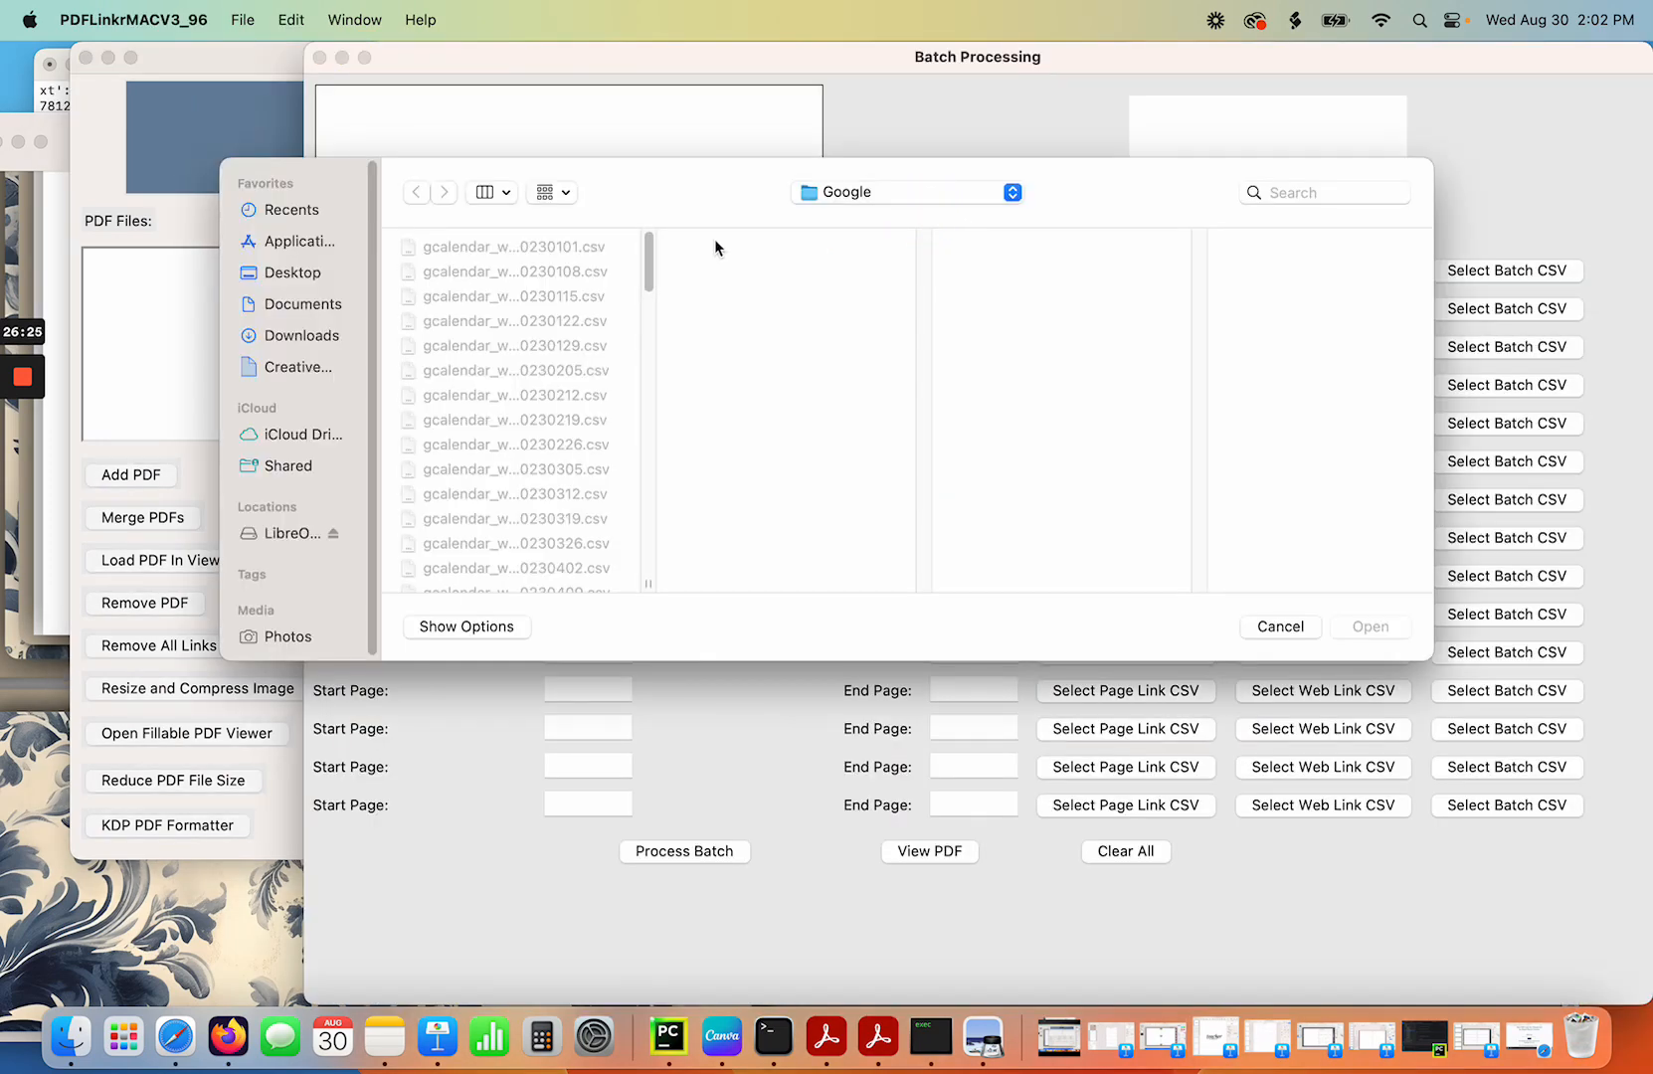
{"action": "left_click", "coordinate": [895, 194]}
{"action": "left_click", "coordinate": [900, 223]}
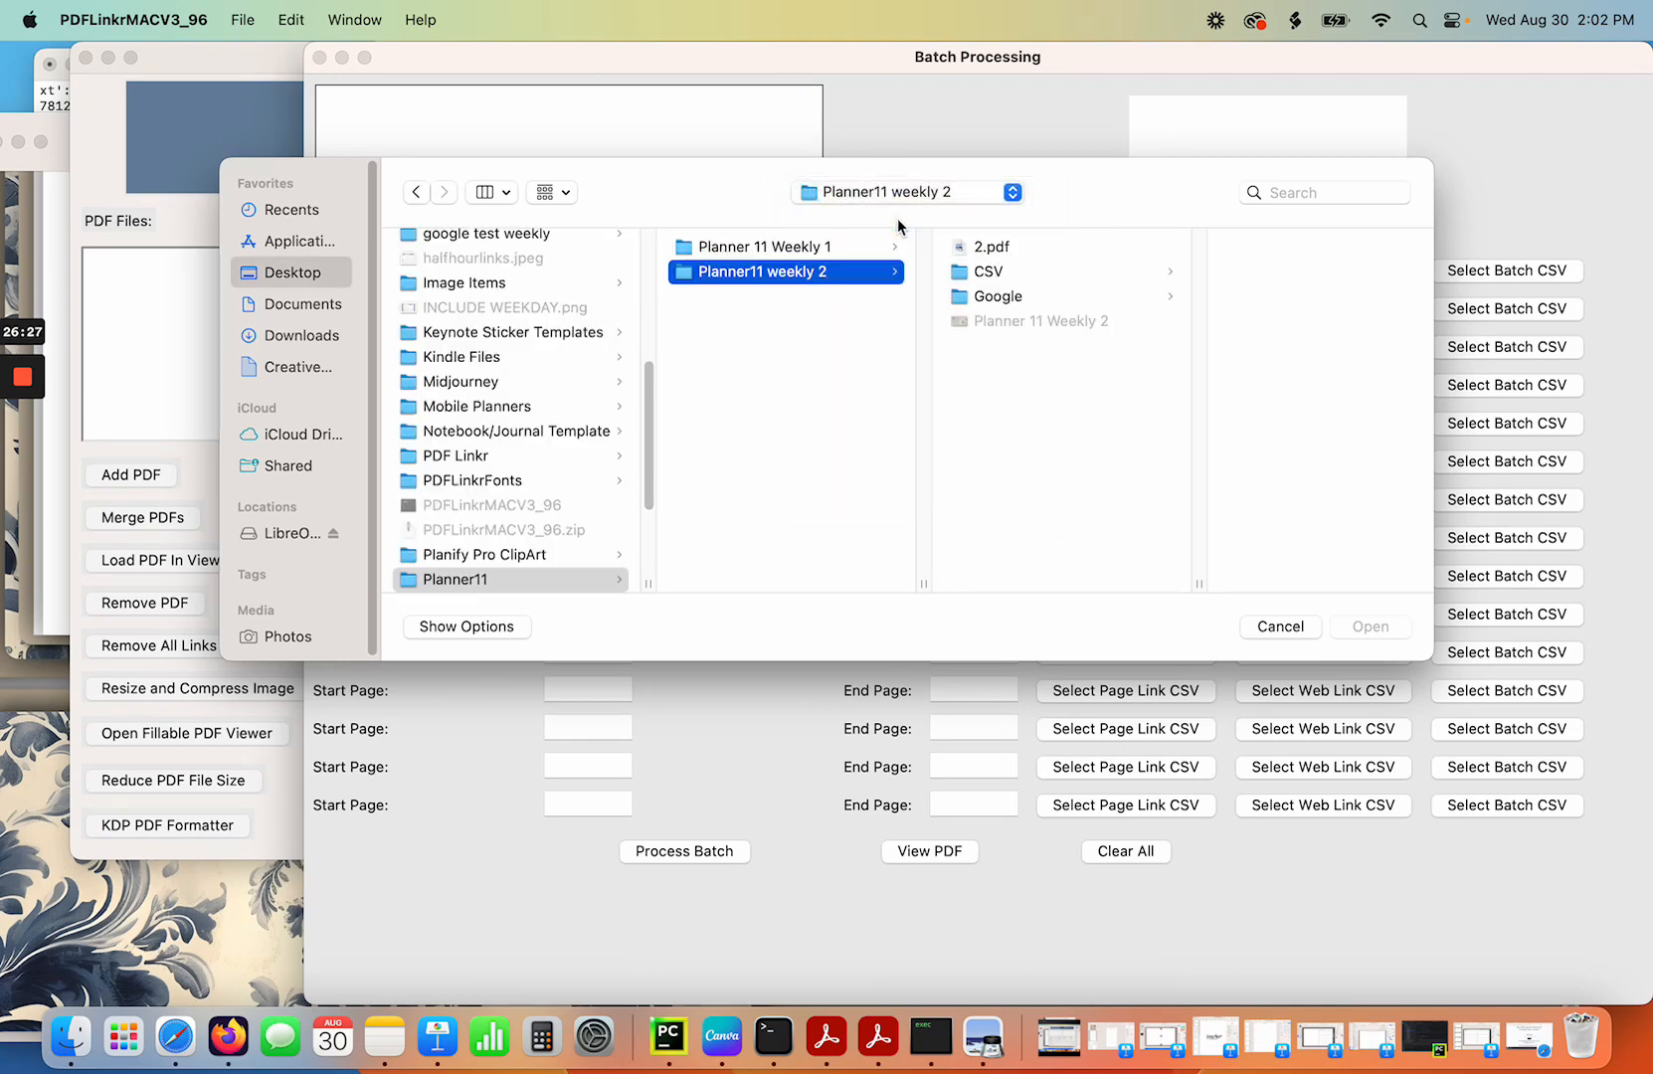
{"action": "left_click", "coordinate": [984, 247]}
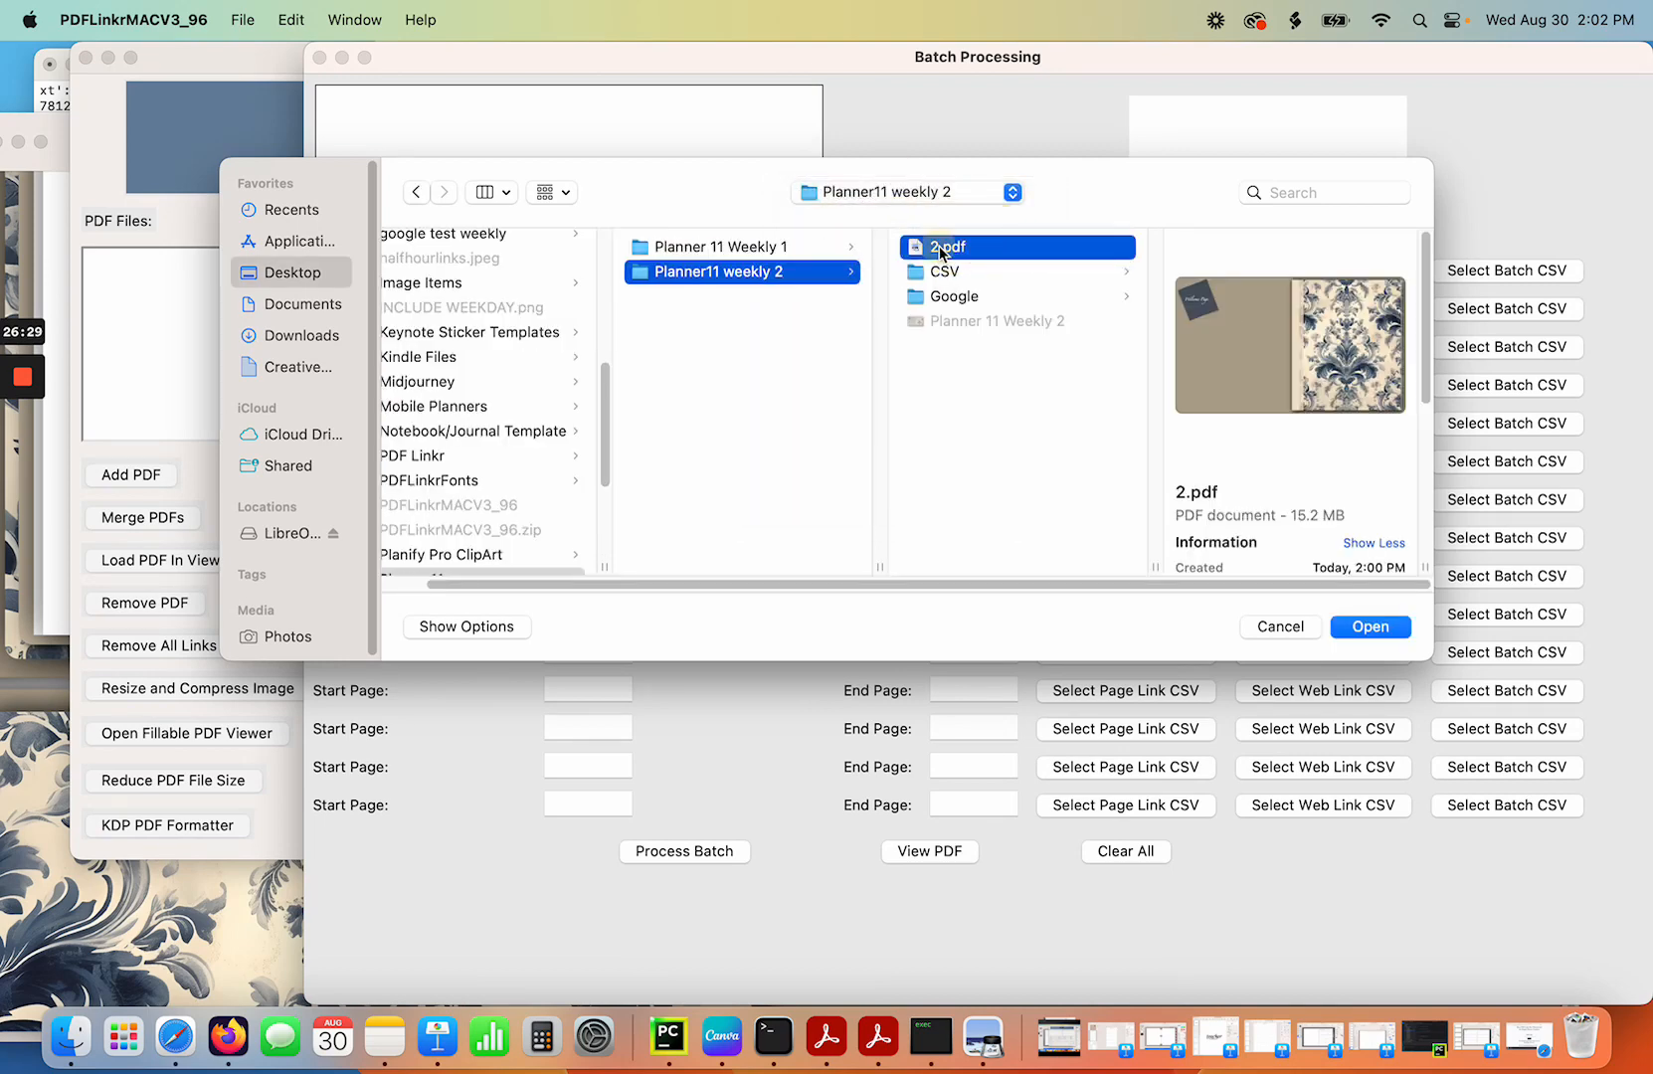
{"action": "key", "text": "Return"}
Set the first batch entry's page range to start at page 29 and end at page 148.
{"action": "left_click", "coordinate": [592, 273]}
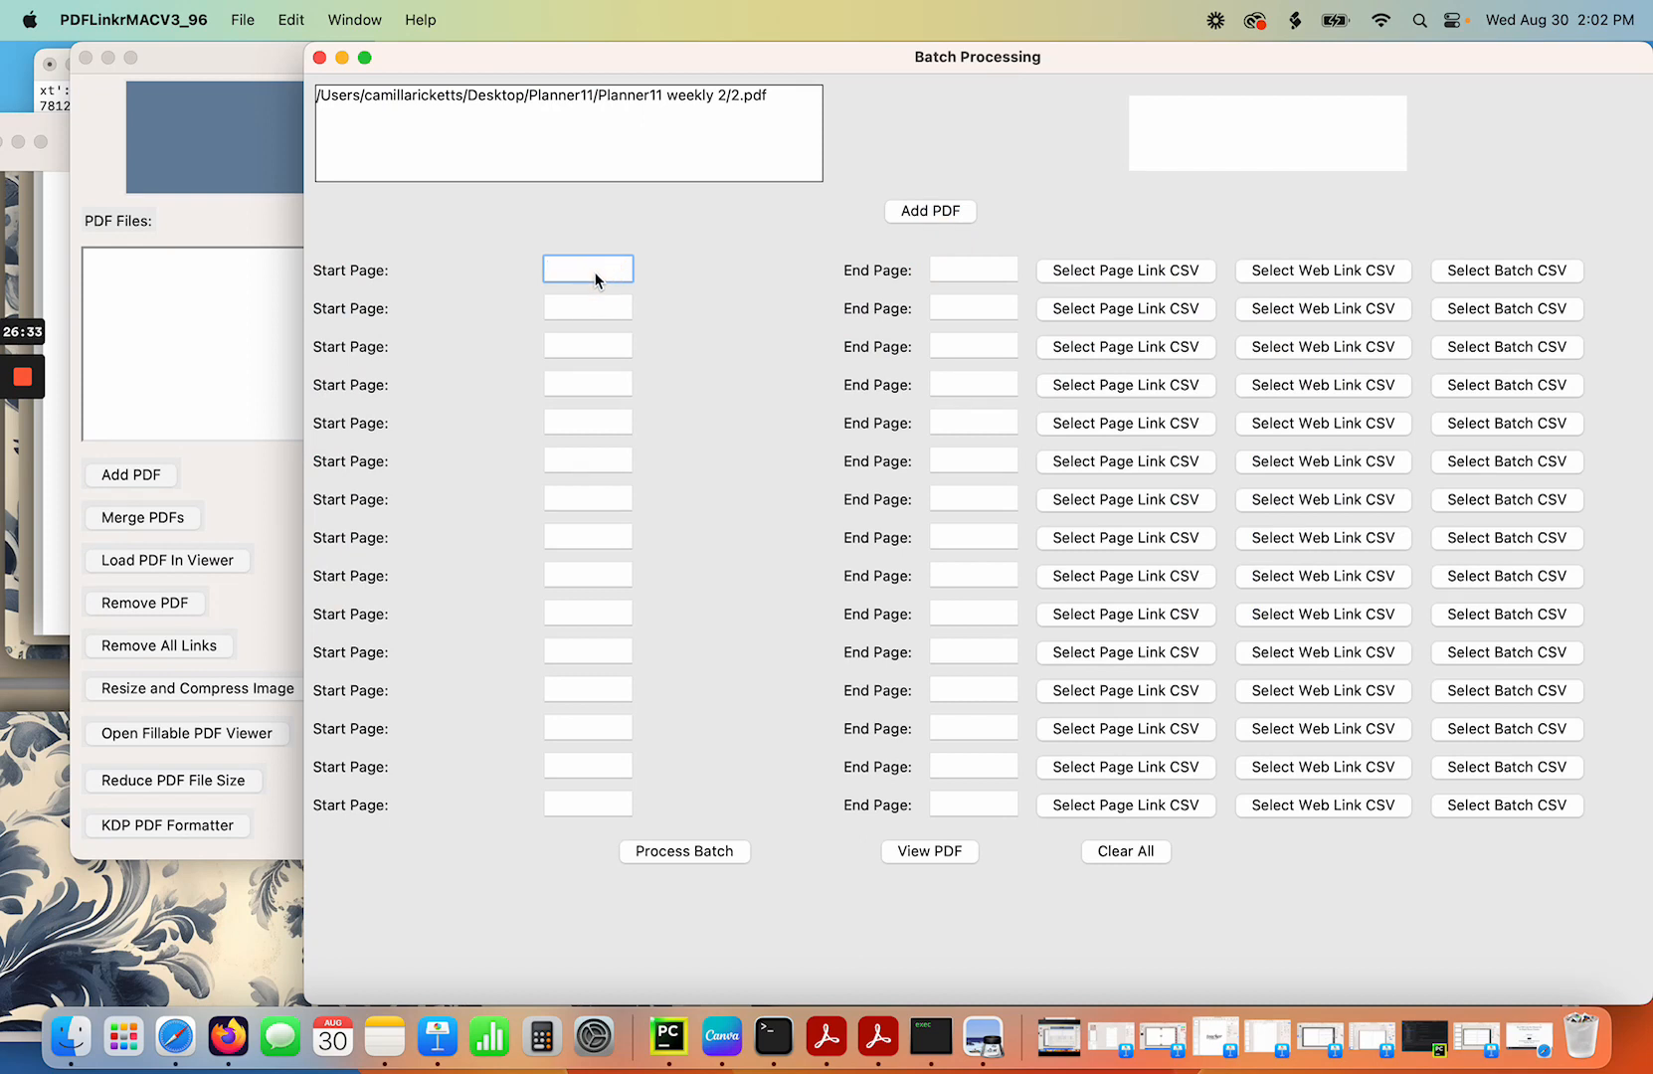
{"action": "type", "text": "29"}
{"action": "left_click", "coordinate": [947, 269]}
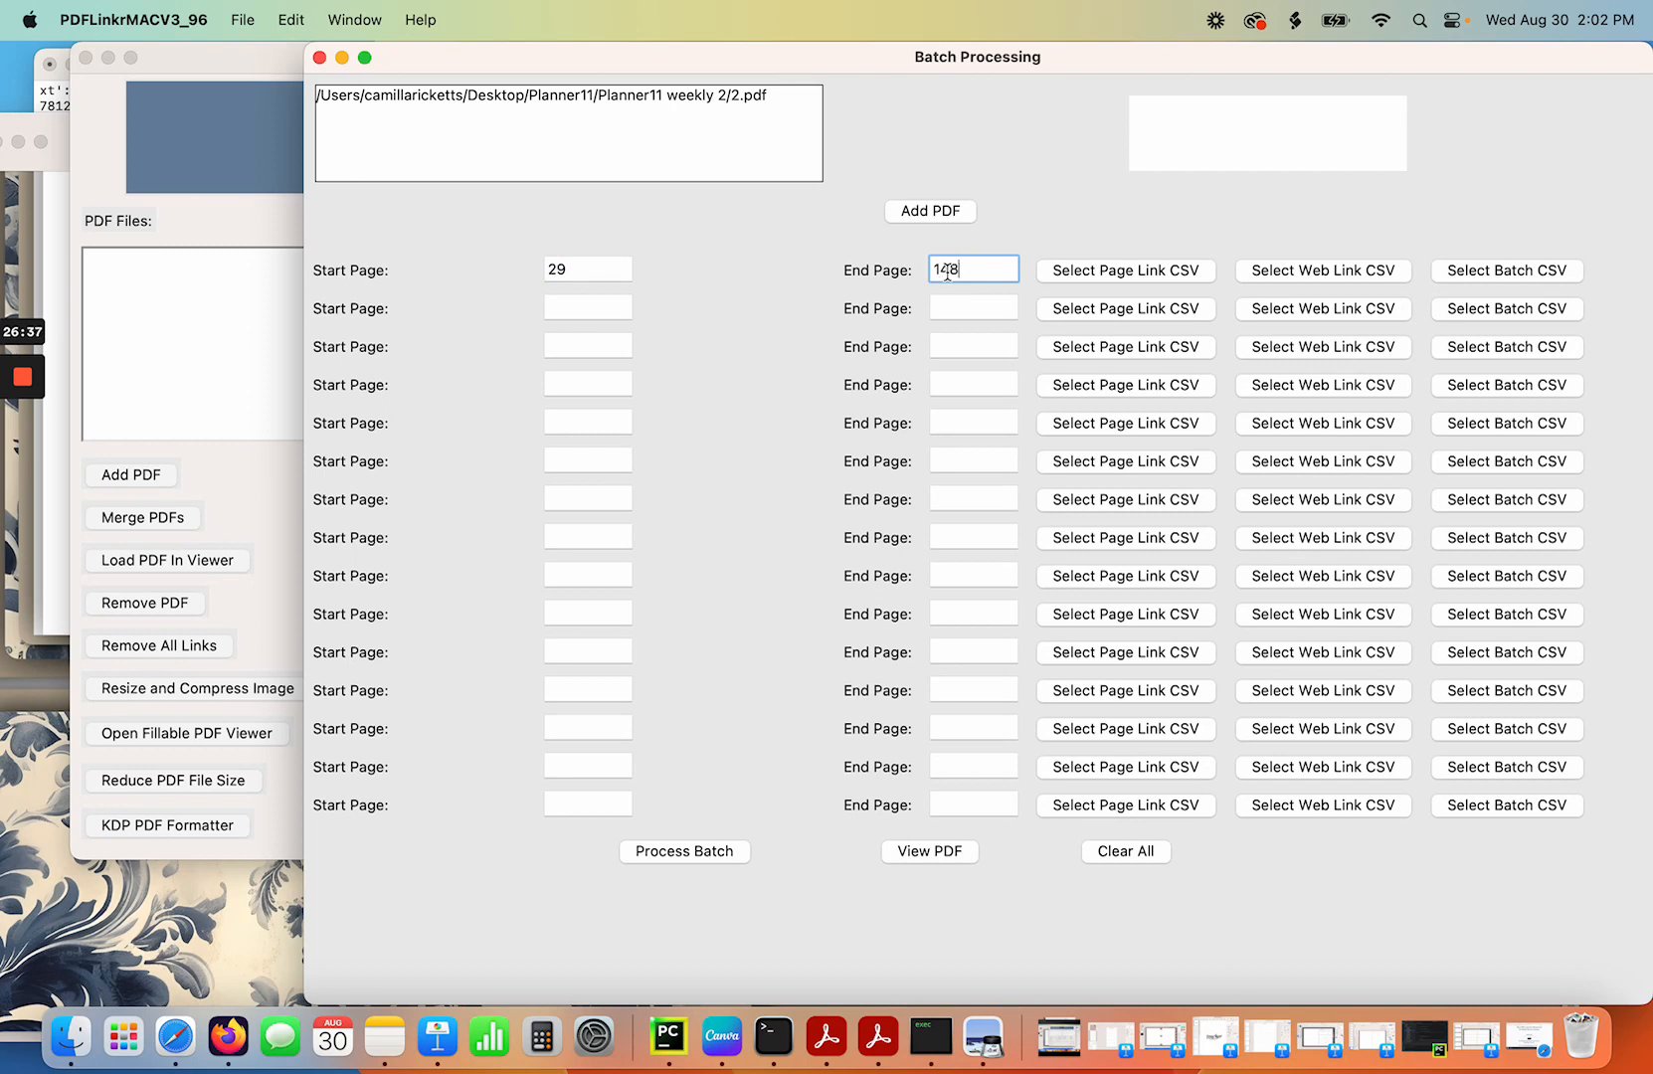
Assign all weekly CSV files in the Google folder, from 20230101 to 20241229, as the first entry's batch CSV.
{"action": "left_click", "coordinate": [1487, 273]}
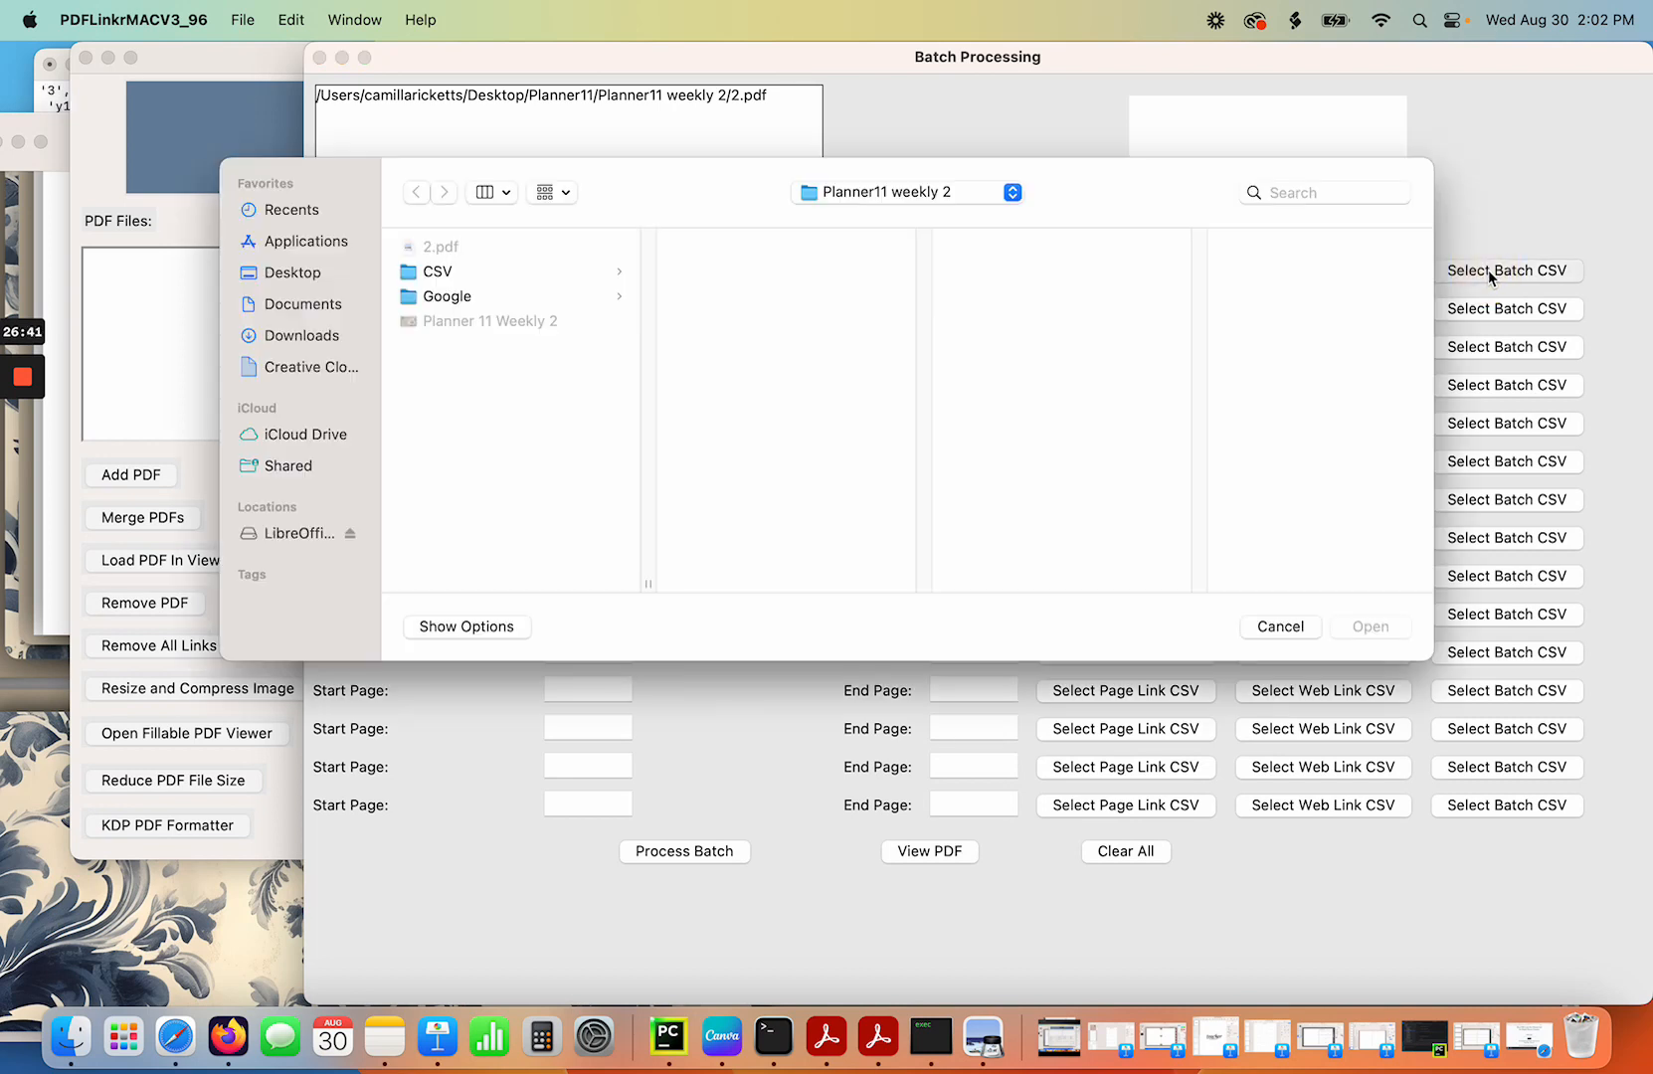
{"action": "left_click", "coordinate": [468, 298]}
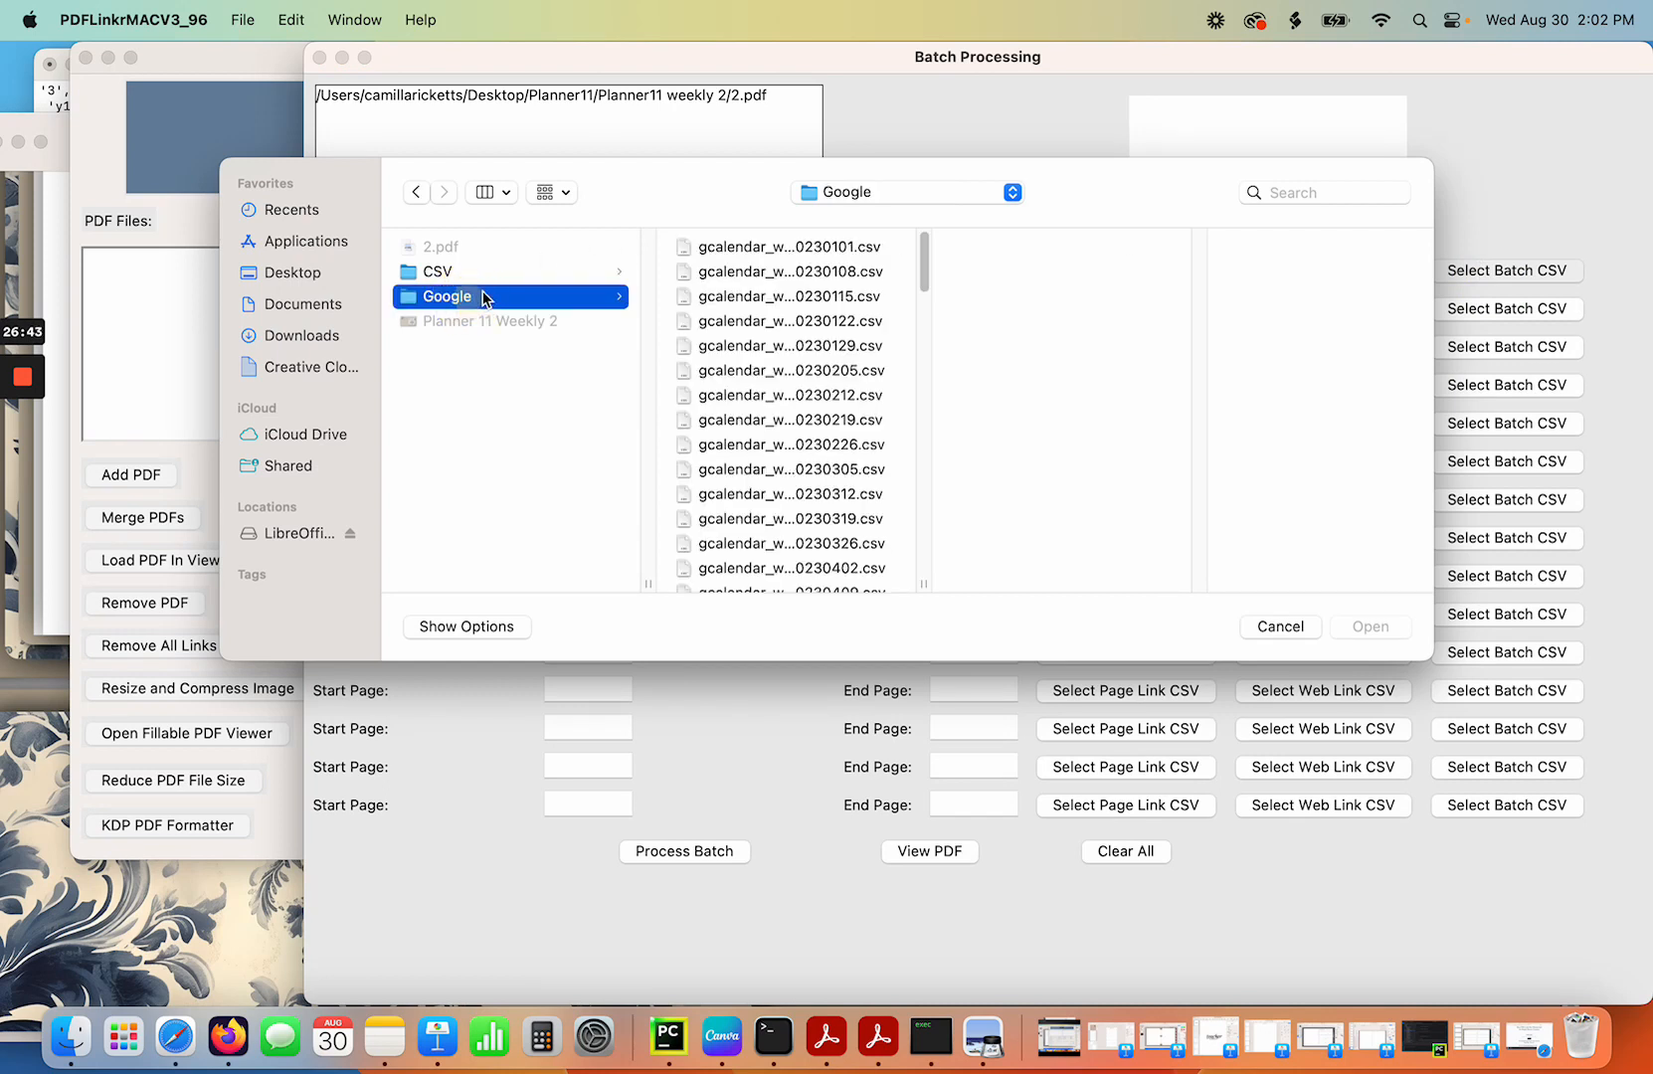
{"action": "left_click", "coordinate": [813, 246]}
{"action": "left_click_drag", "start_coordinate": [923, 261], "coordinate": [913, 576]}
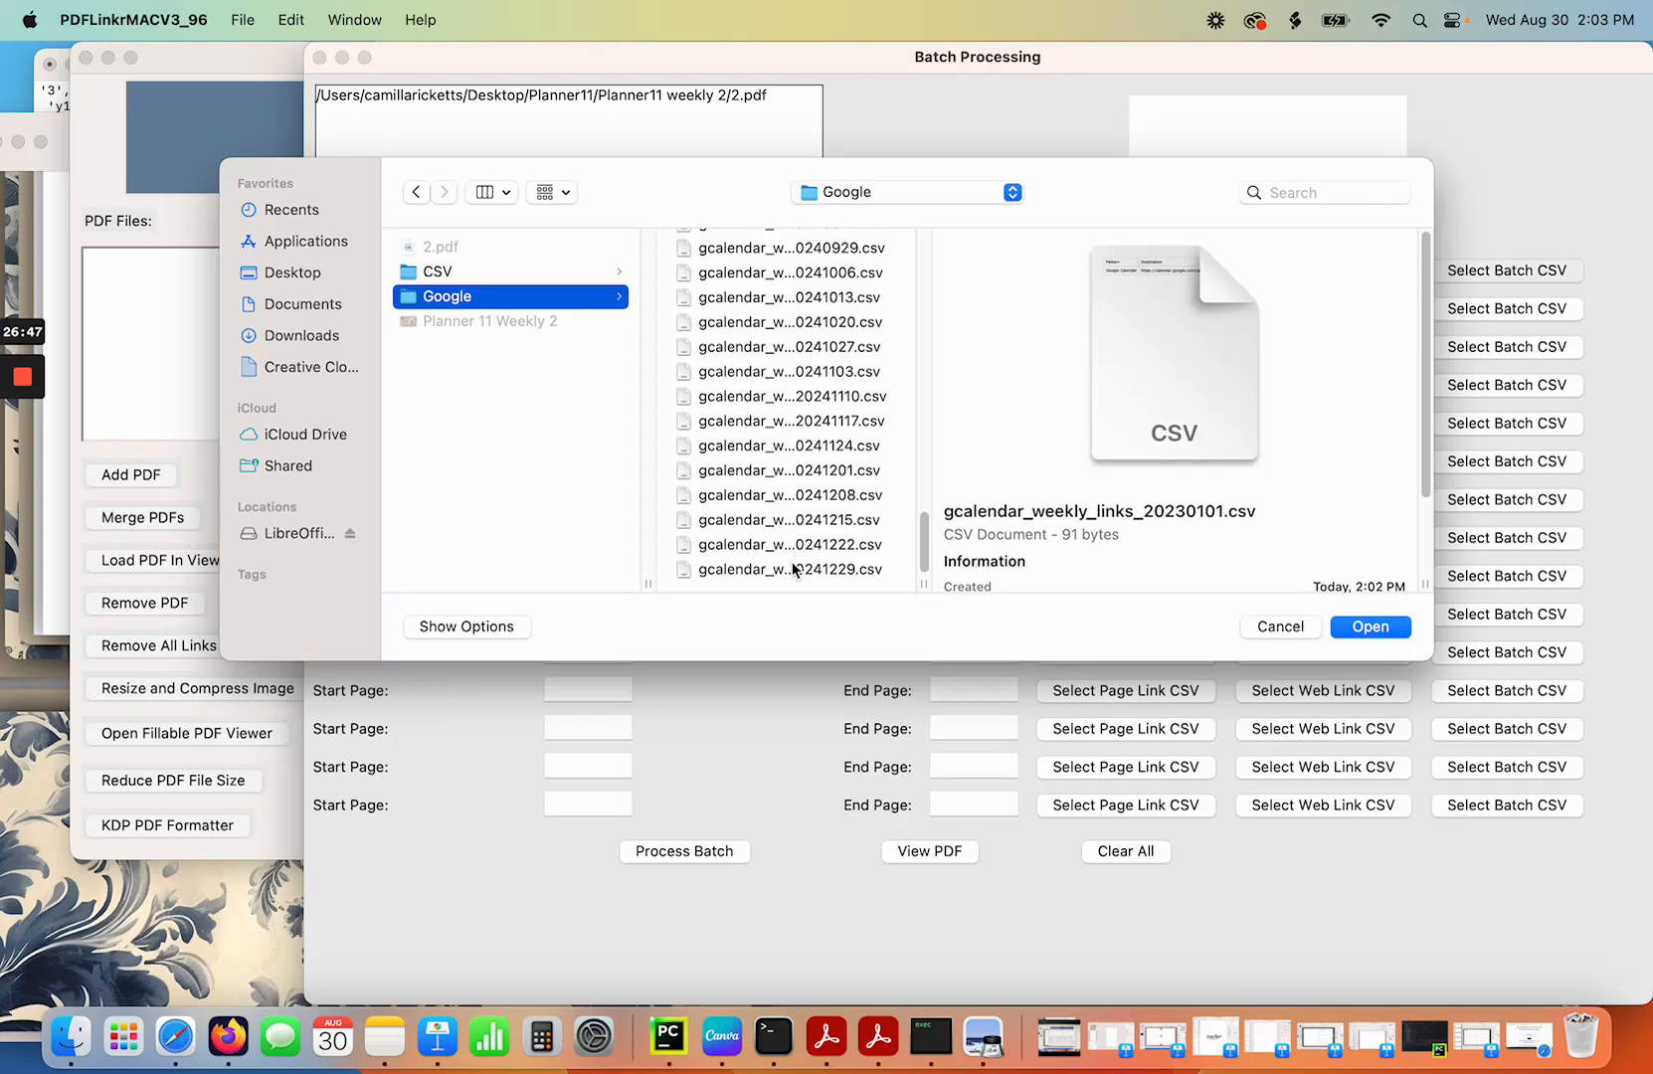
{"action": "left_click", "coordinate": [793, 569], "text": "shift"}
{"action": "left_click", "coordinate": [1372, 627]}
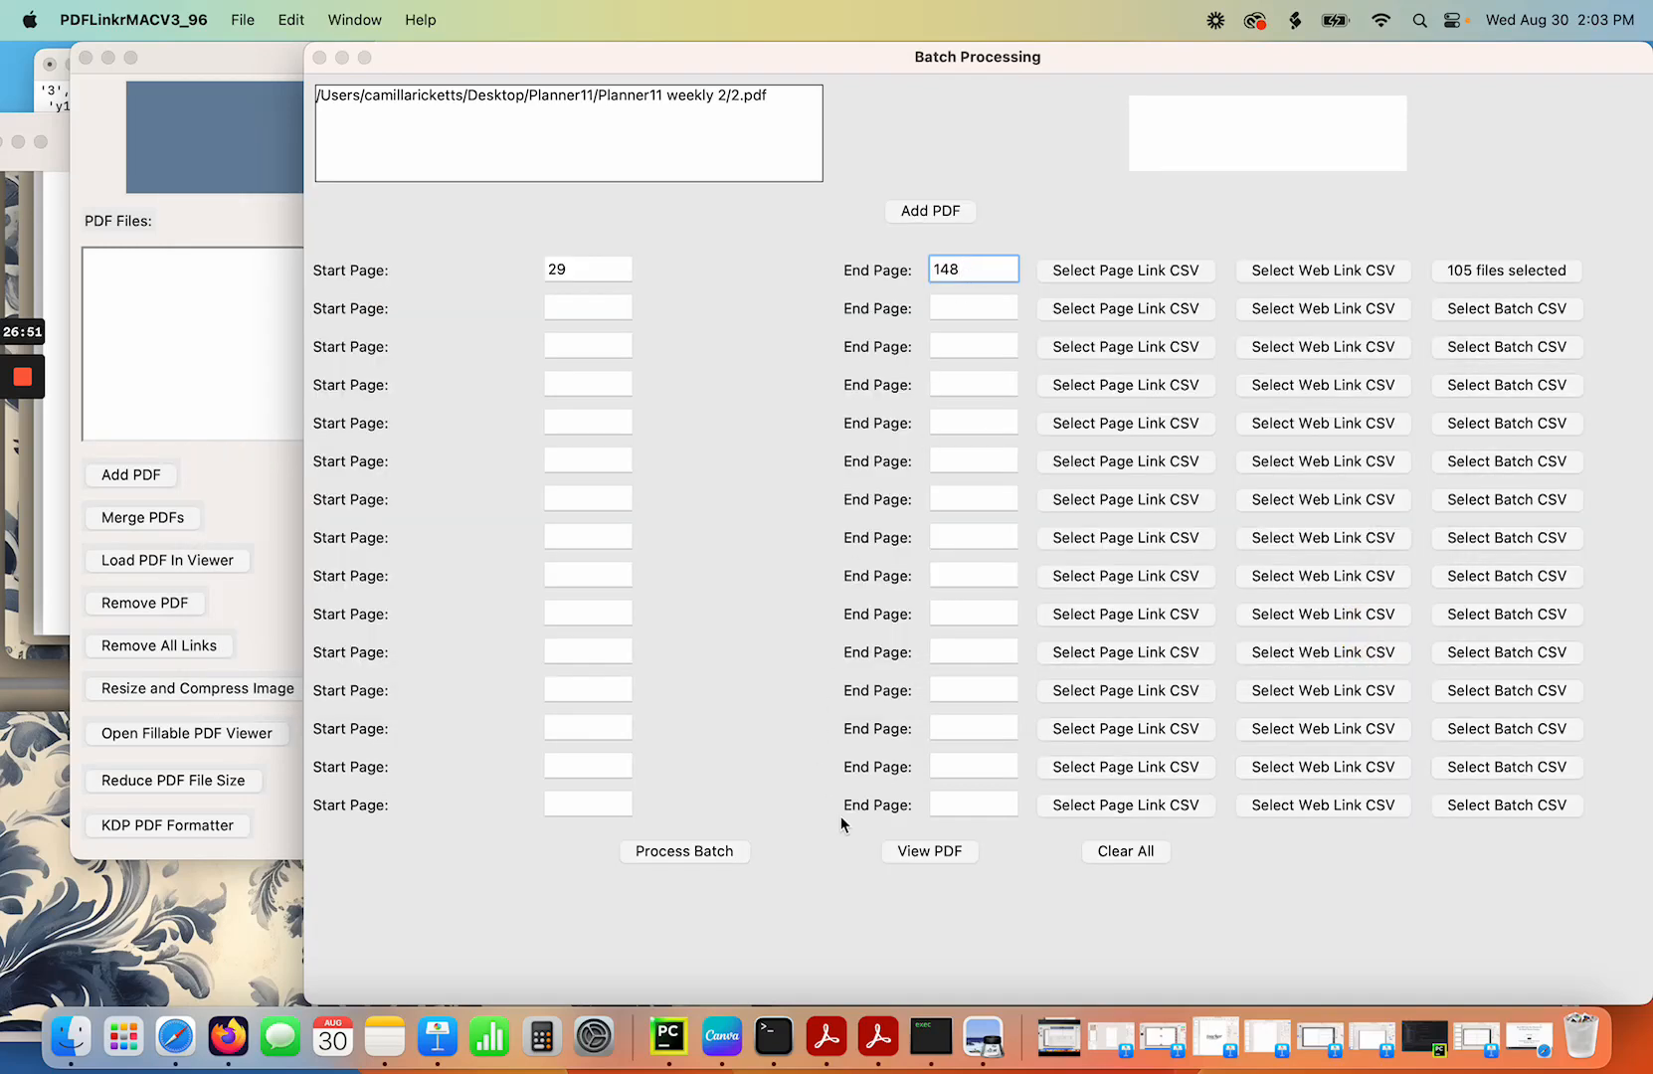
Mark the Google Calendar text on page 29 of 2.pdf as the link area and process the batch.
{"action": "left_click", "coordinate": [661, 98]}
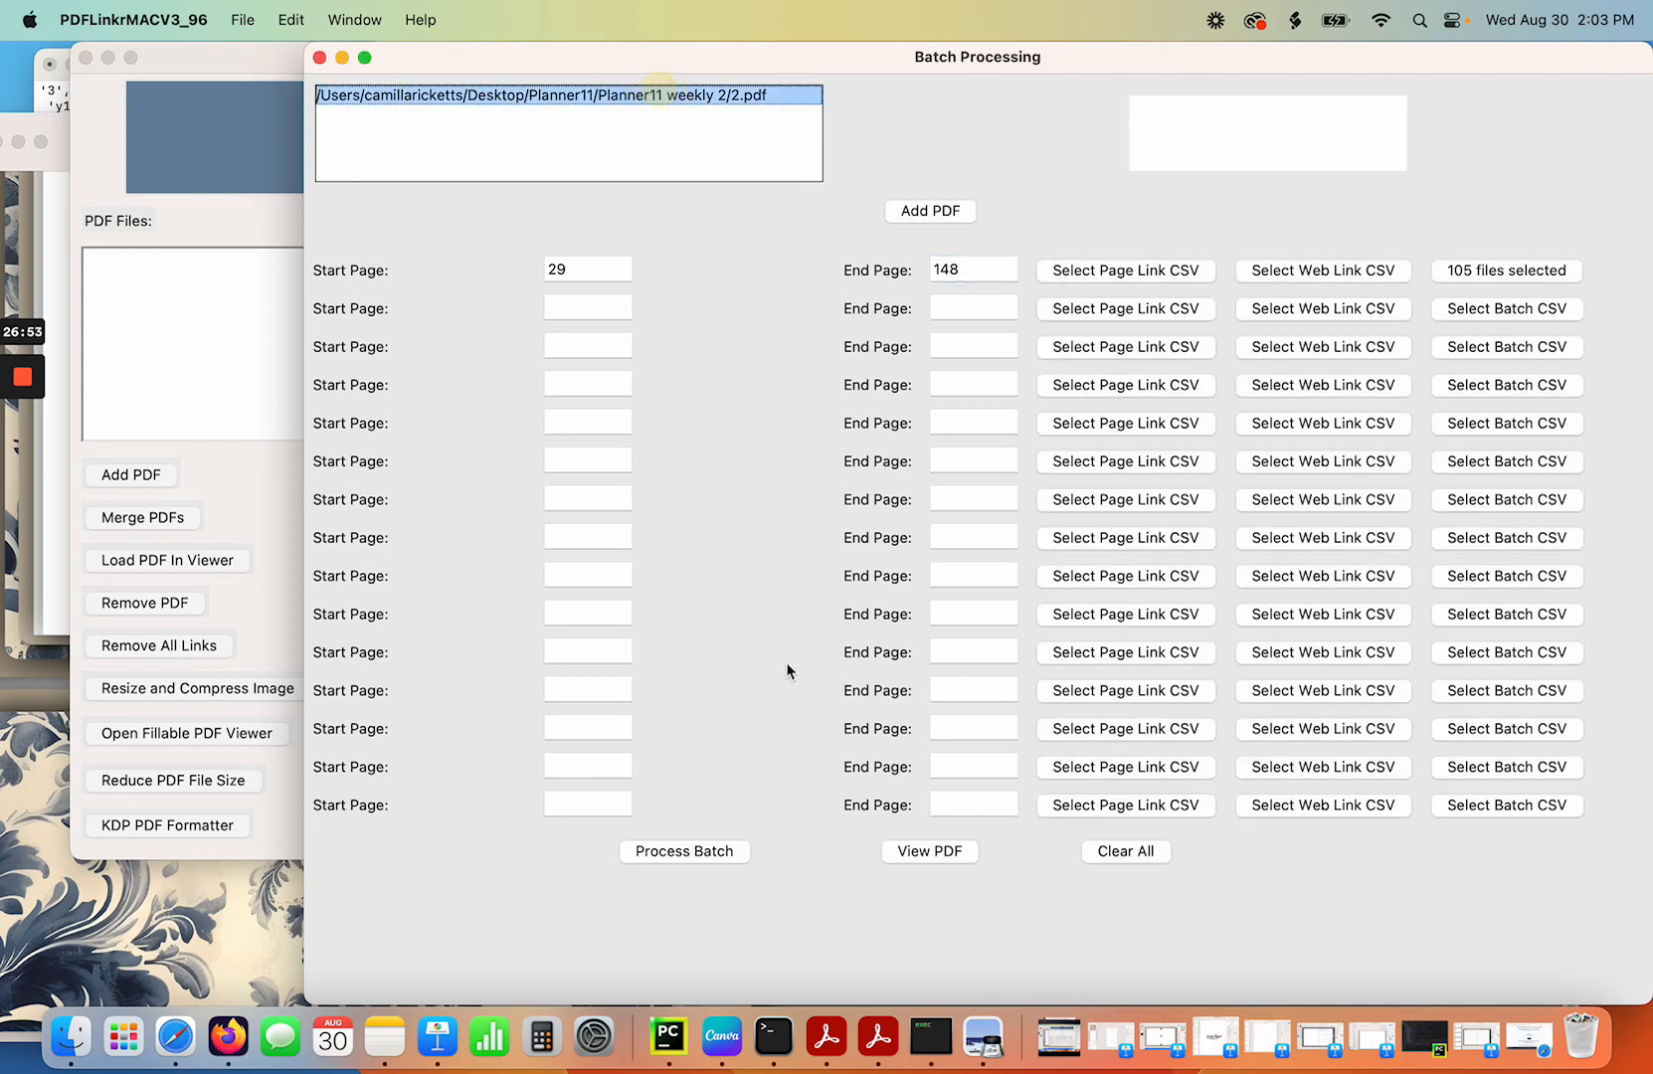
{"action": "left_click", "coordinate": [929, 853]}
{"action": "left_click", "coordinate": [1424, 695]}
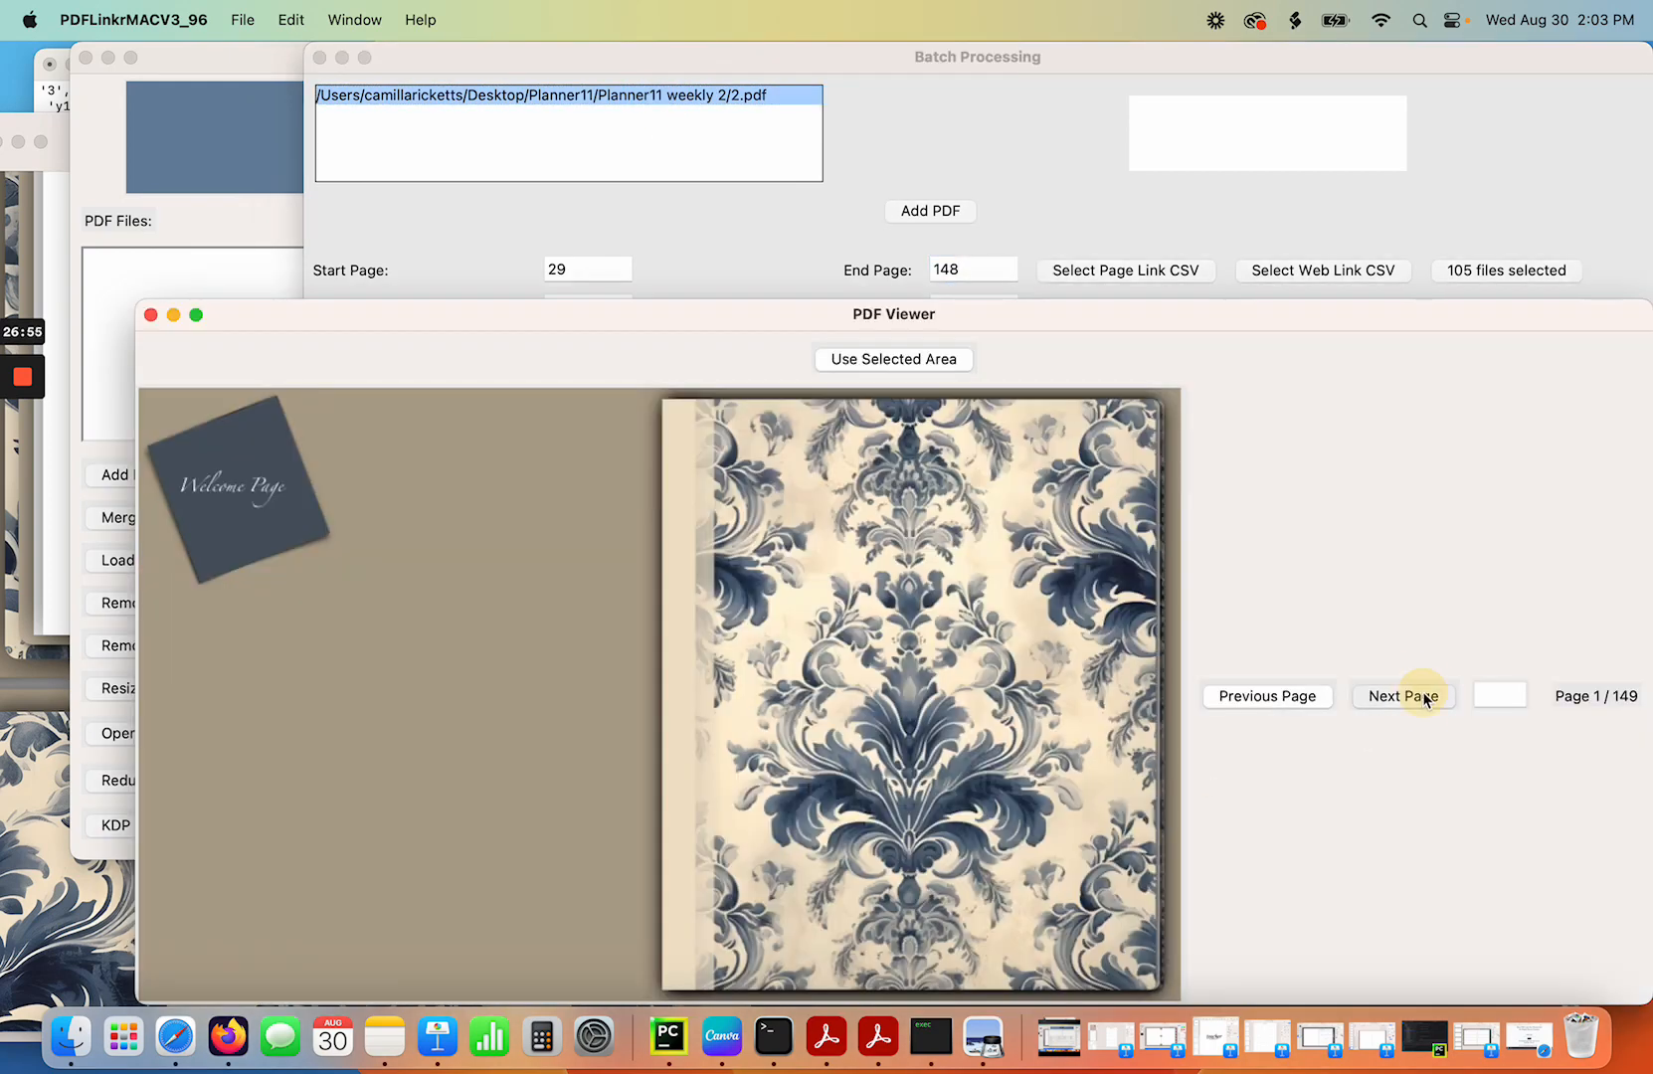
{"action": "left_click", "coordinate": [1501, 694]}
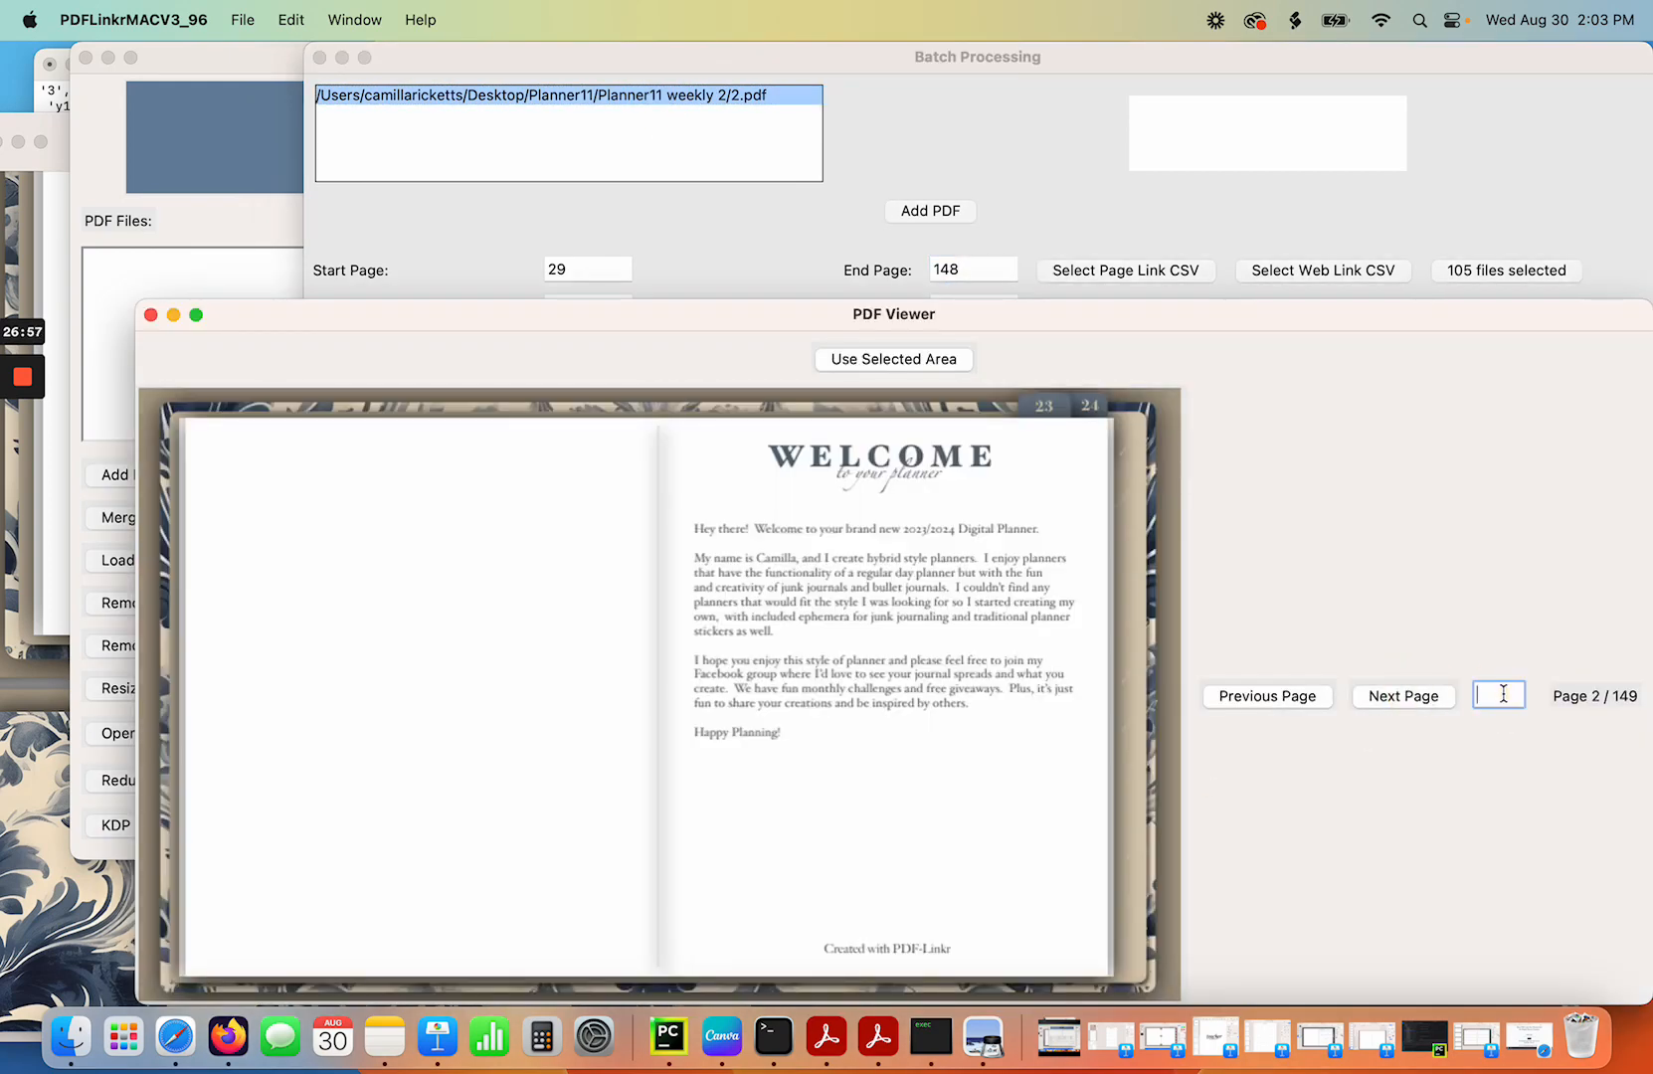
{"action": "type", "text": "29"}
{"action": "key", "text": "Return"}
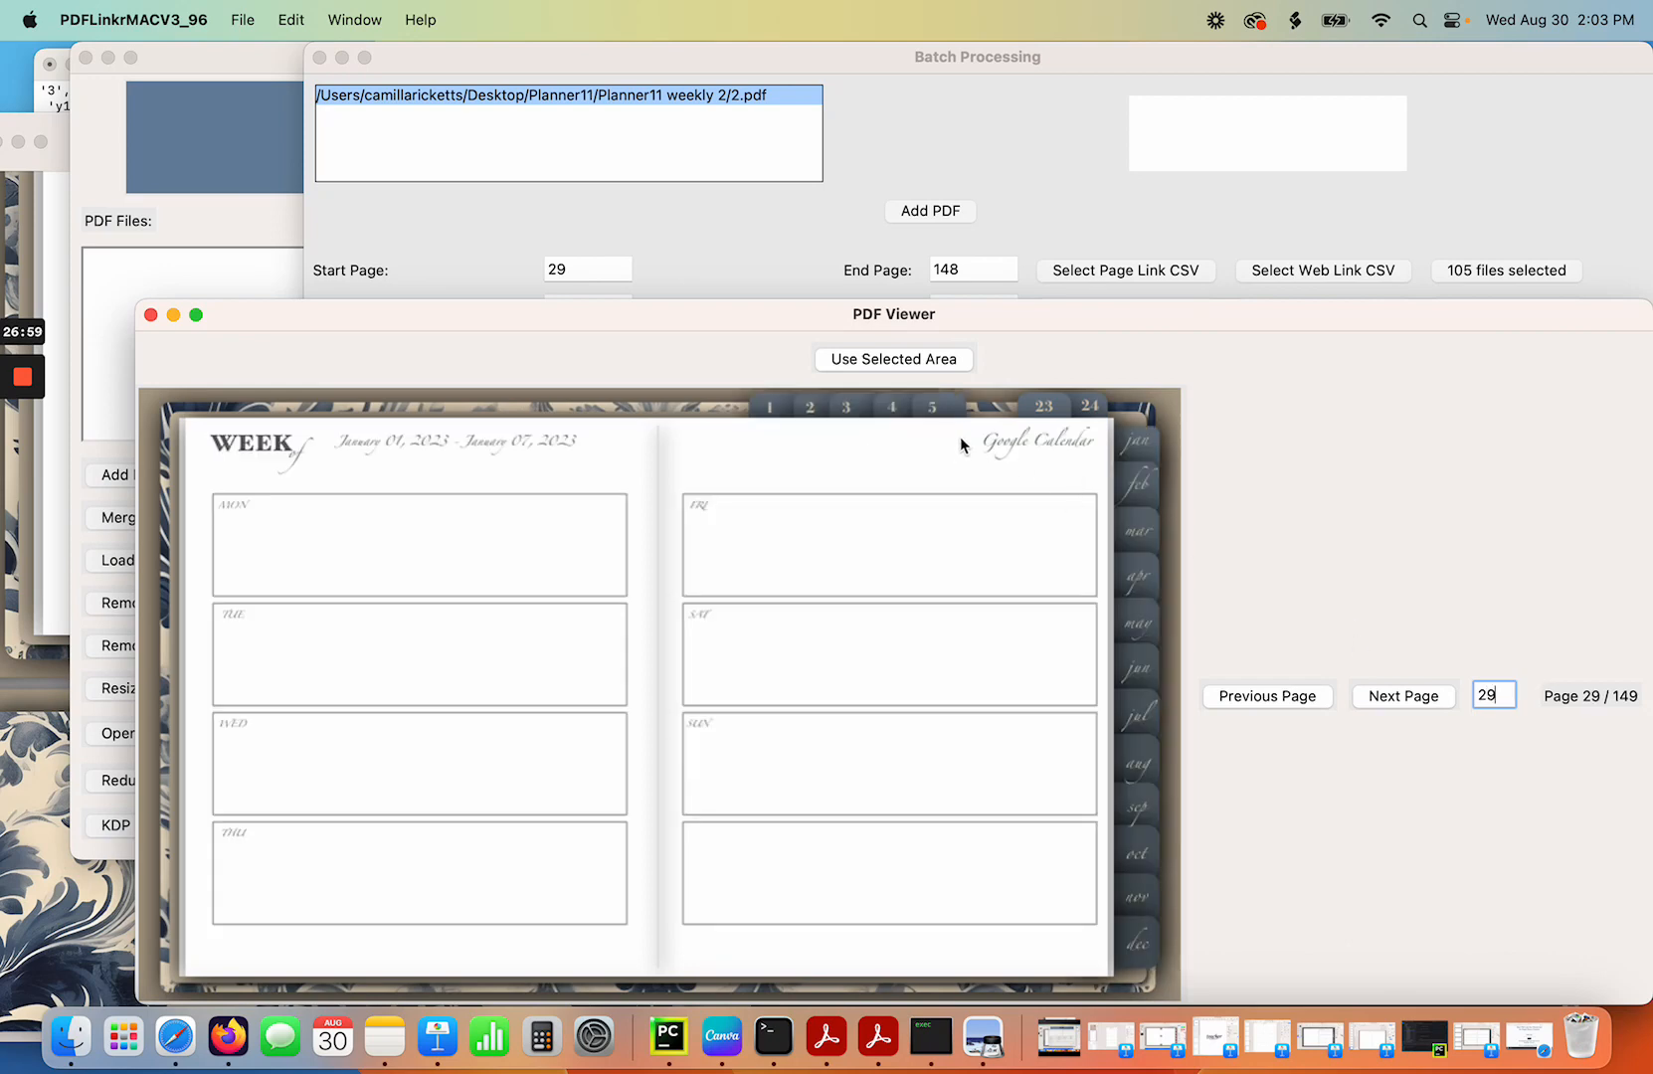
{"action": "left_click_drag", "start_coordinate": [962, 421], "coordinate": [1106, 467]}
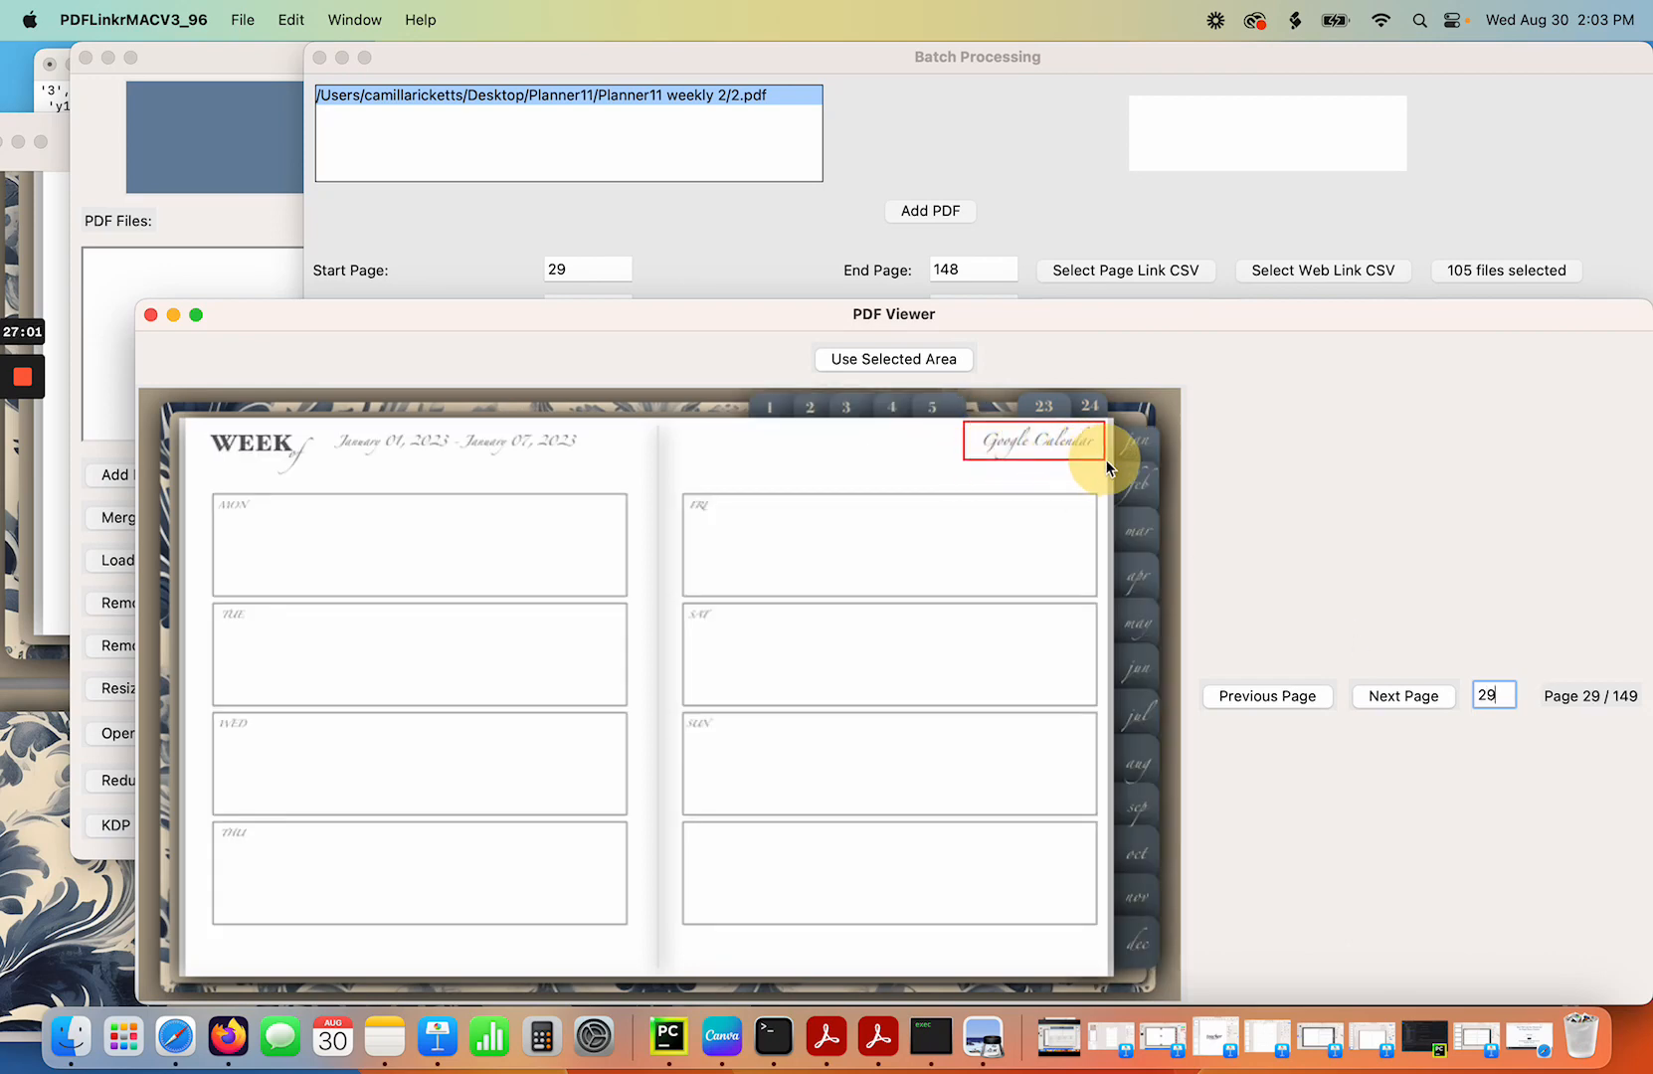
{"action": "left_click", "coordinate": [902, 356]}
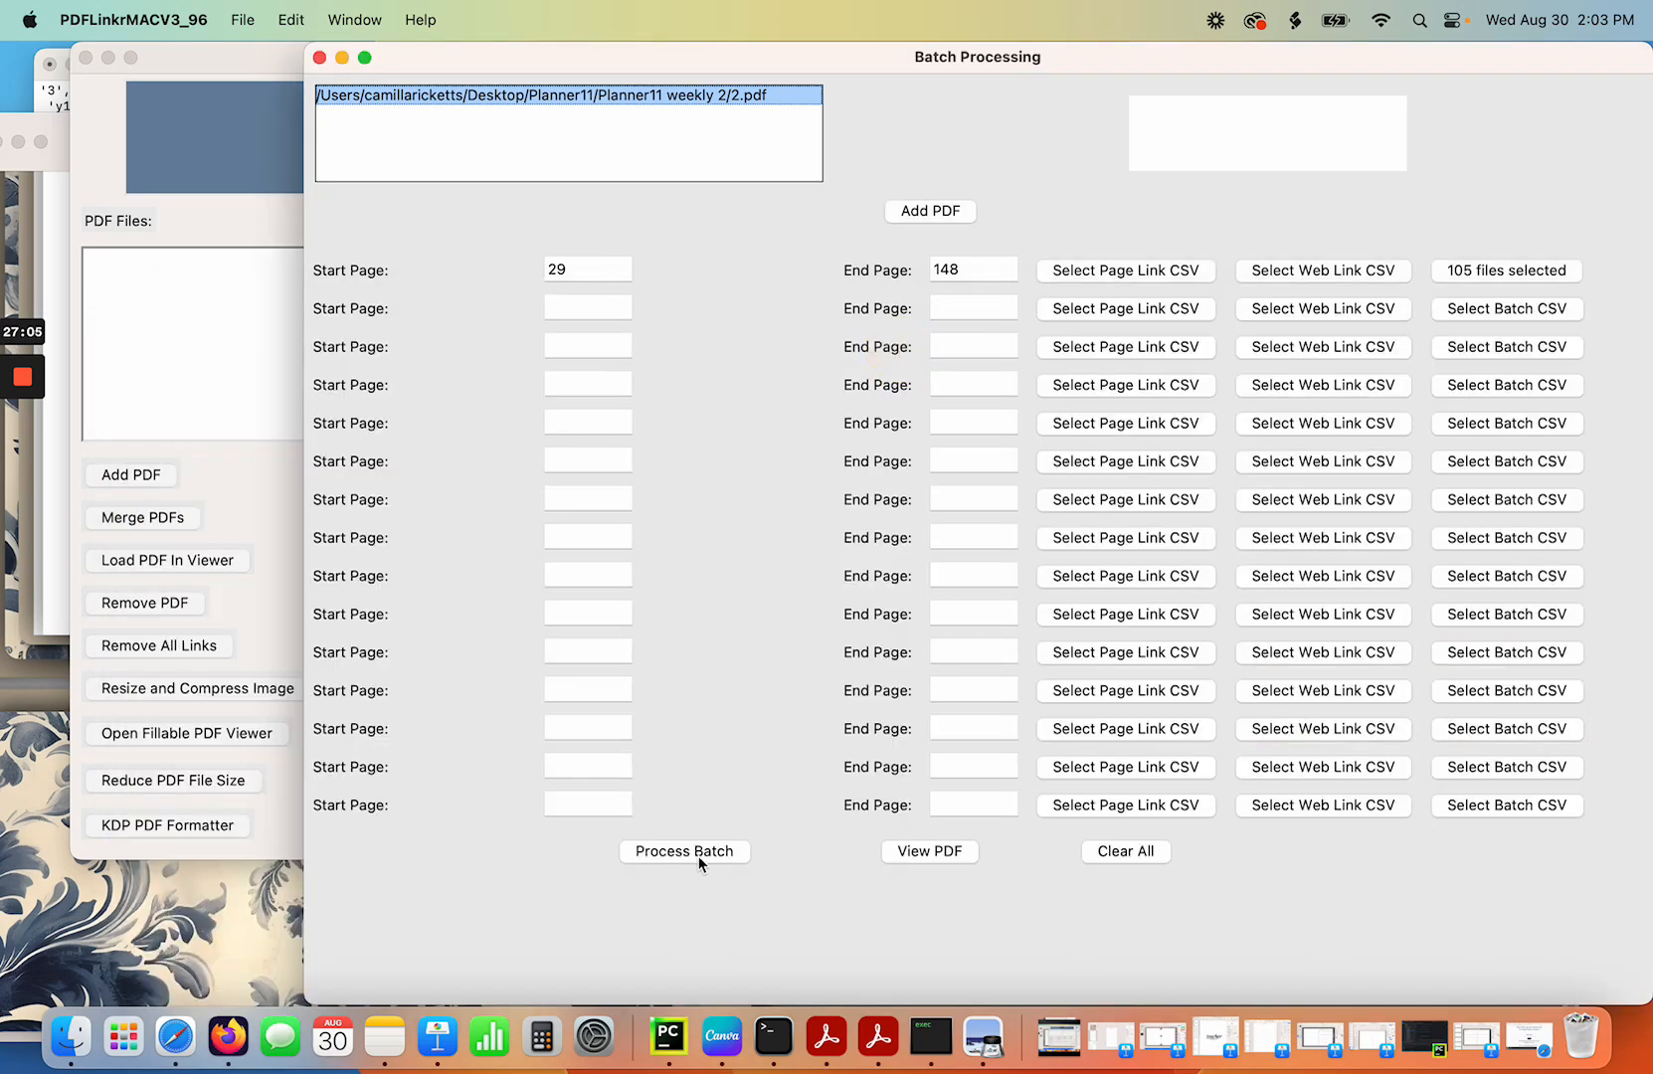
{"action": "left_click", "coordinate": [699, 857]}
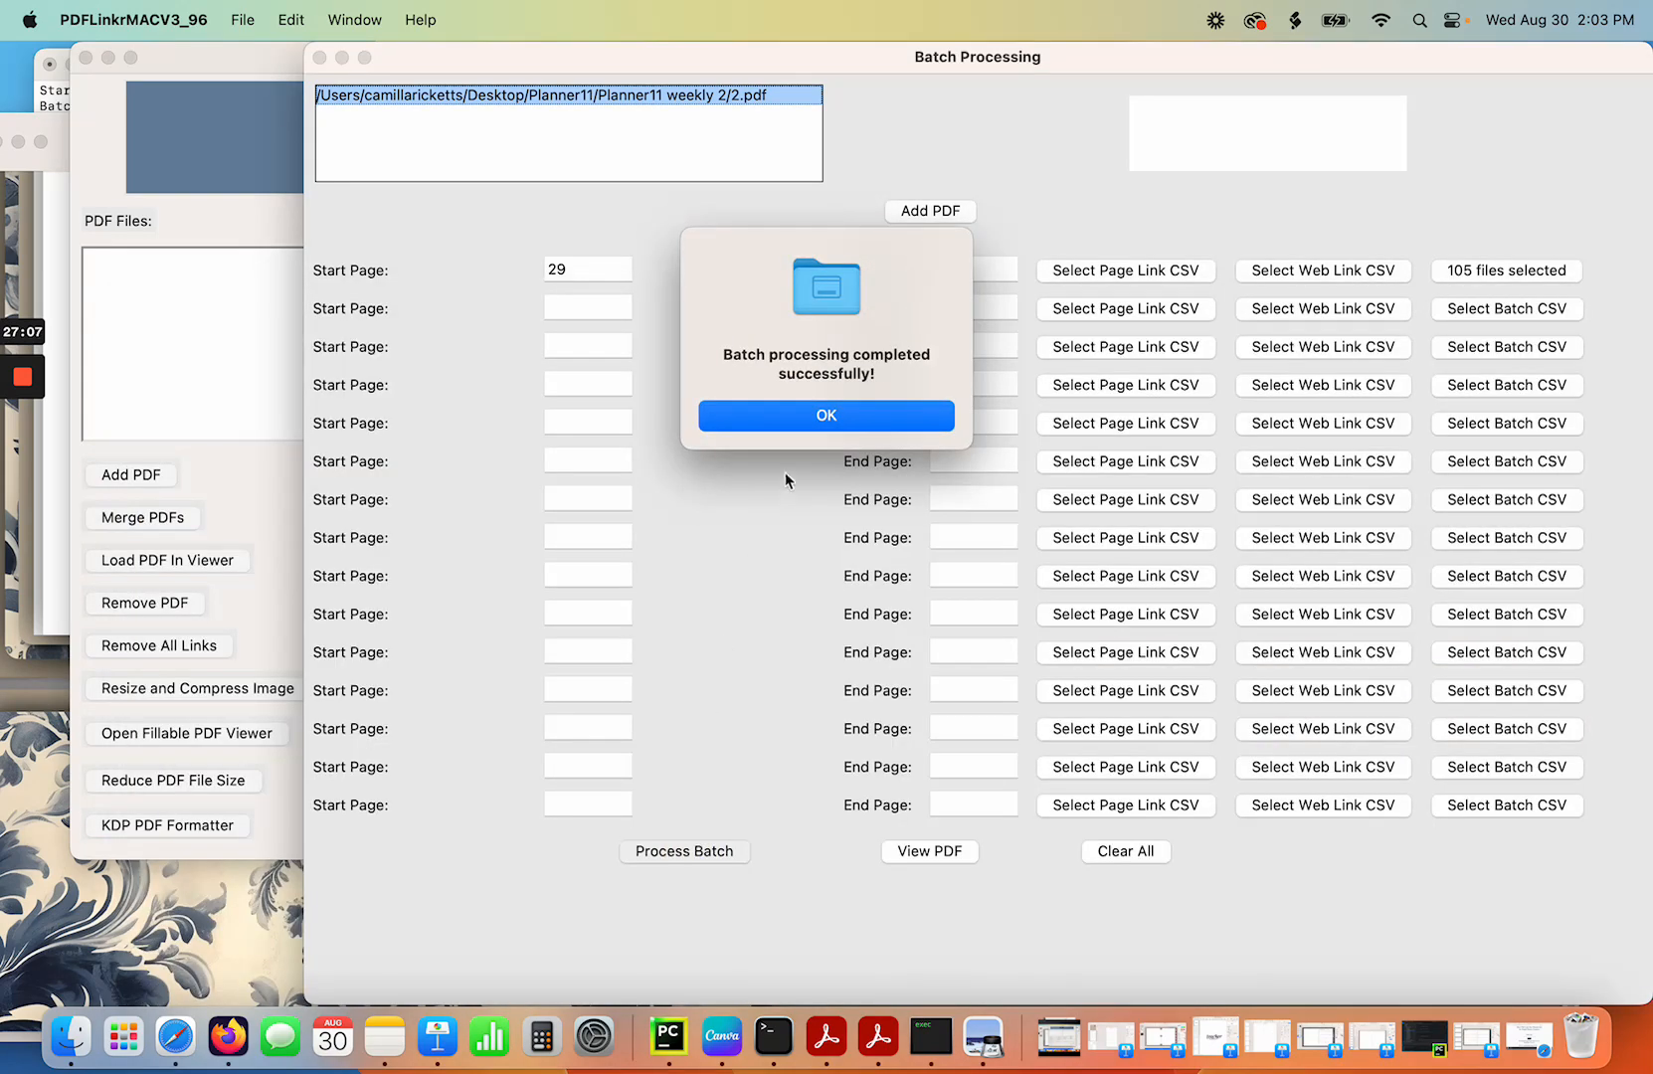
{"action": "left_click", "coordinate": [826, 417]}
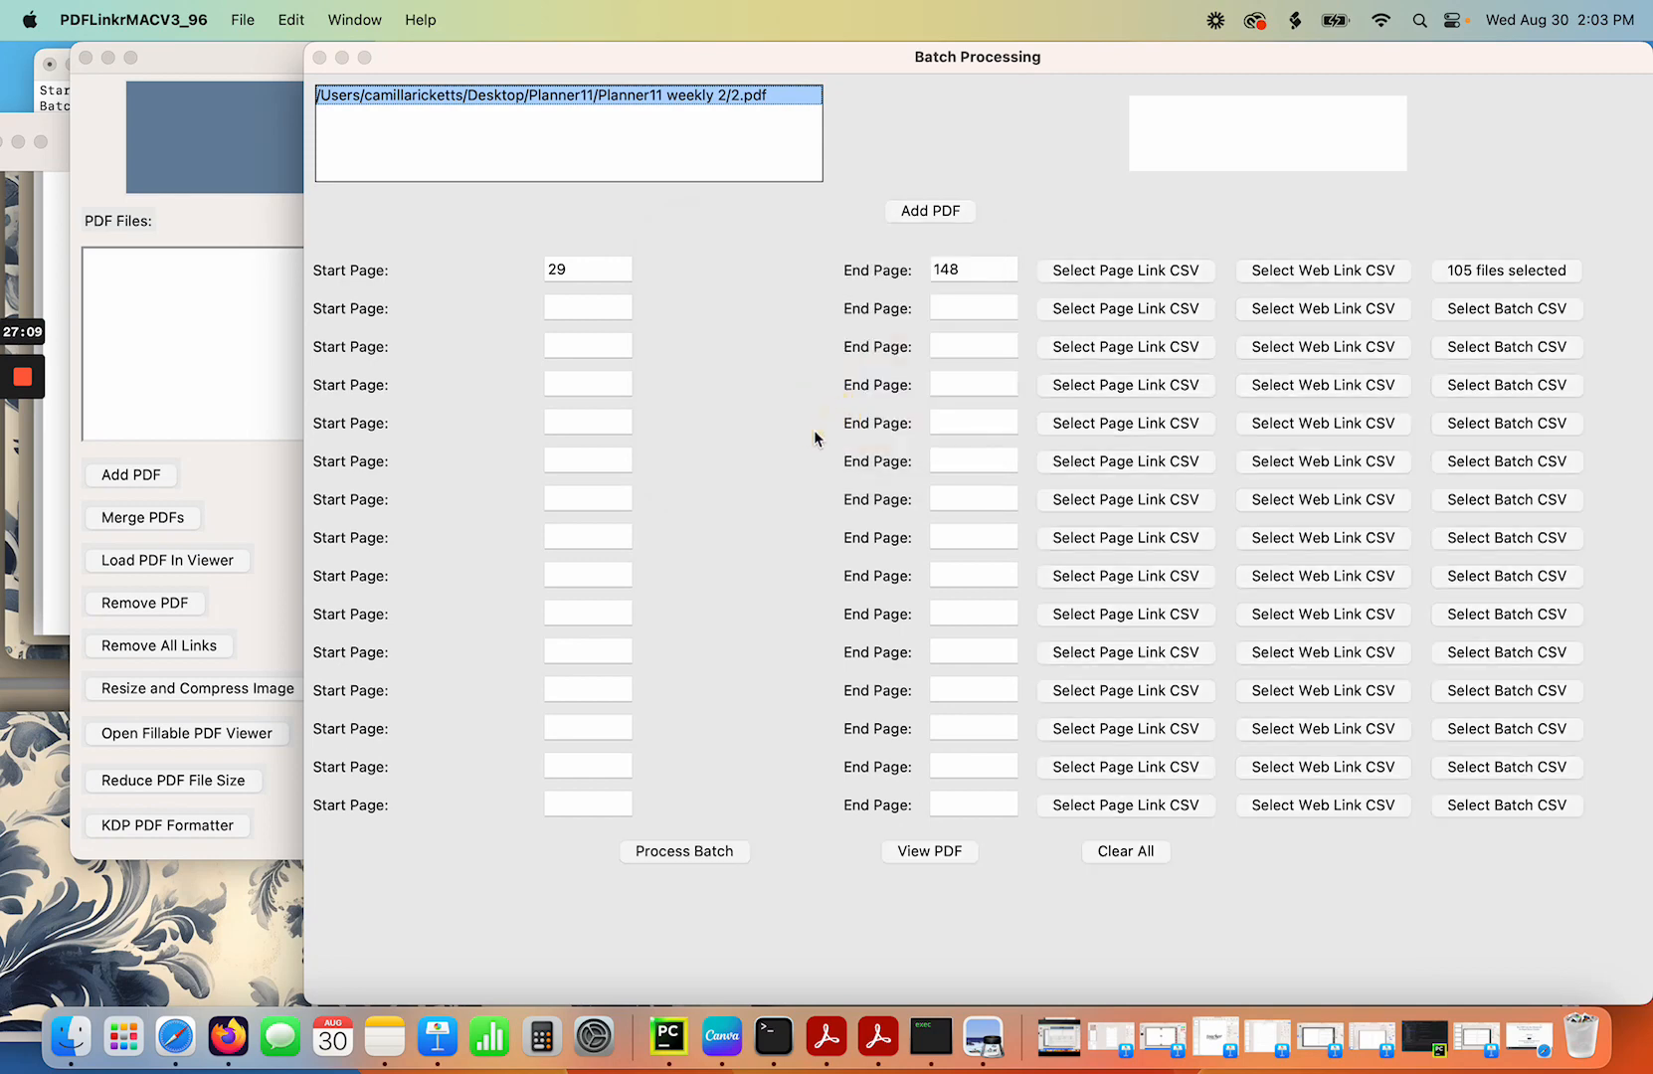
Open the processed 2_updated_1.pdf from the Desktop/Planner11/Planner11 weekly 2 folder in Preview.
{"action": "left_click", "coordinate": [71, 1037]}
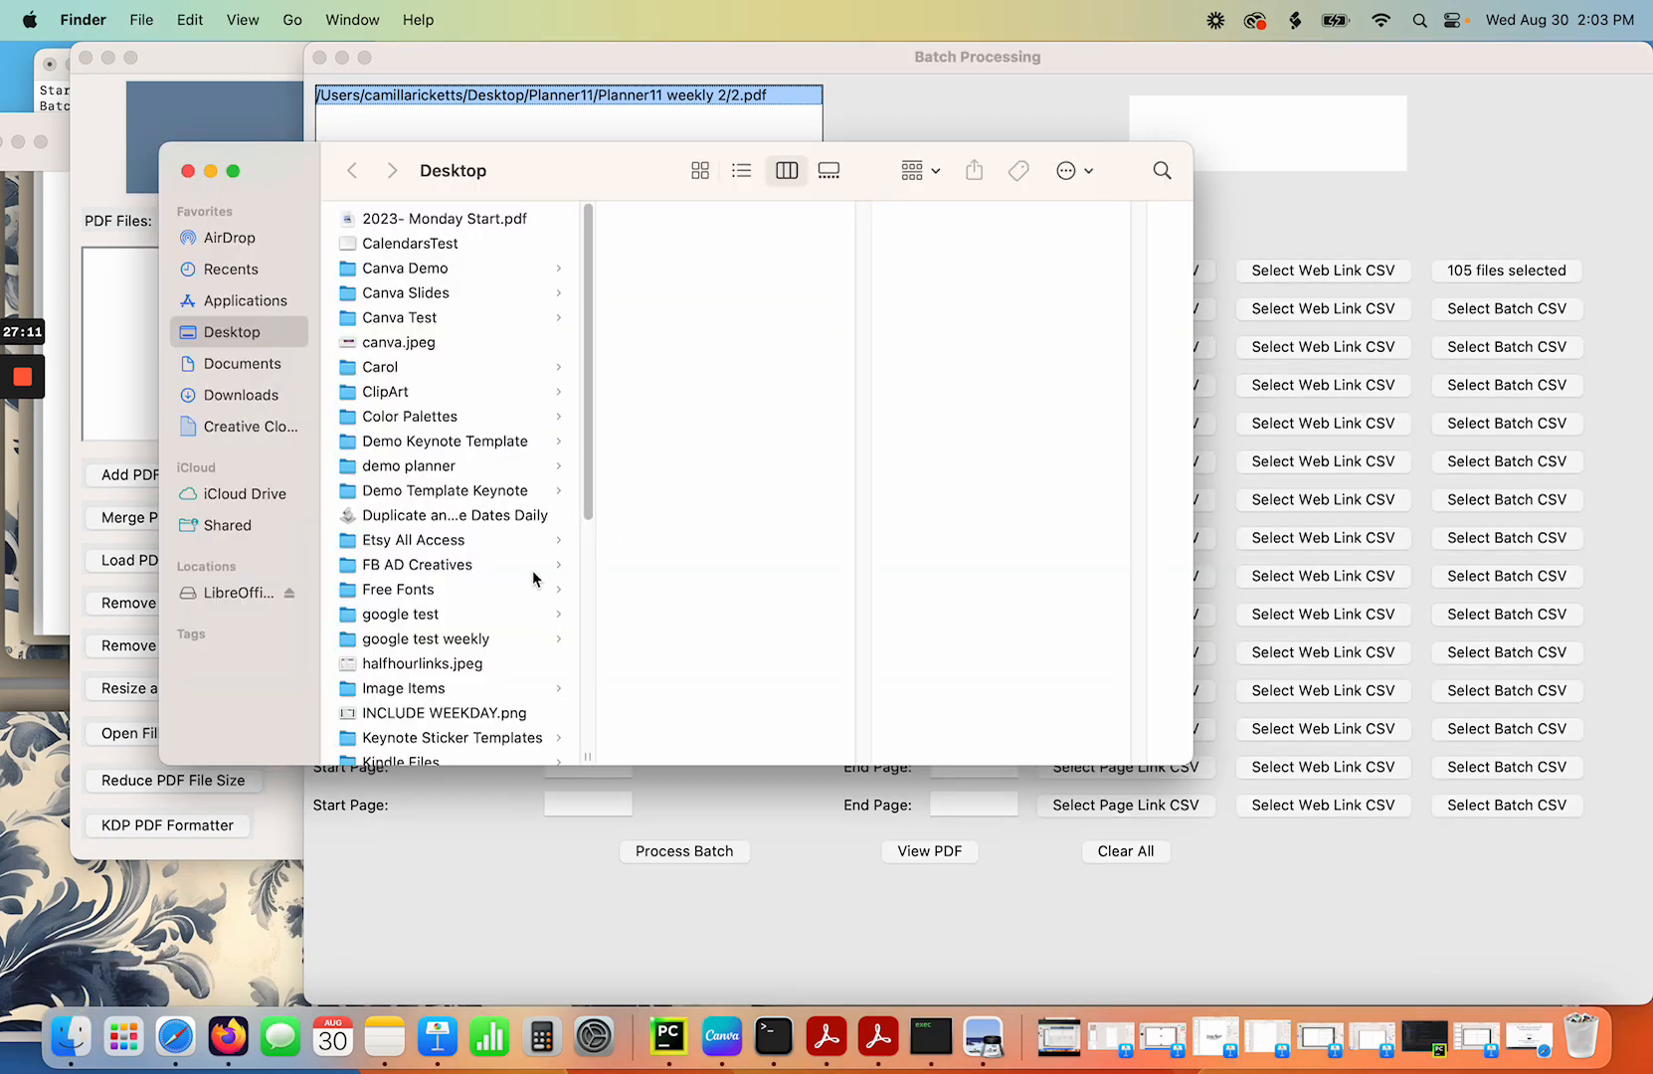
{"action": "left_click_drag", "start_coordinate": [596, 430], "coordinate": [598, 634]}
{"action": "left_click", "coordinate": [417, 563]}
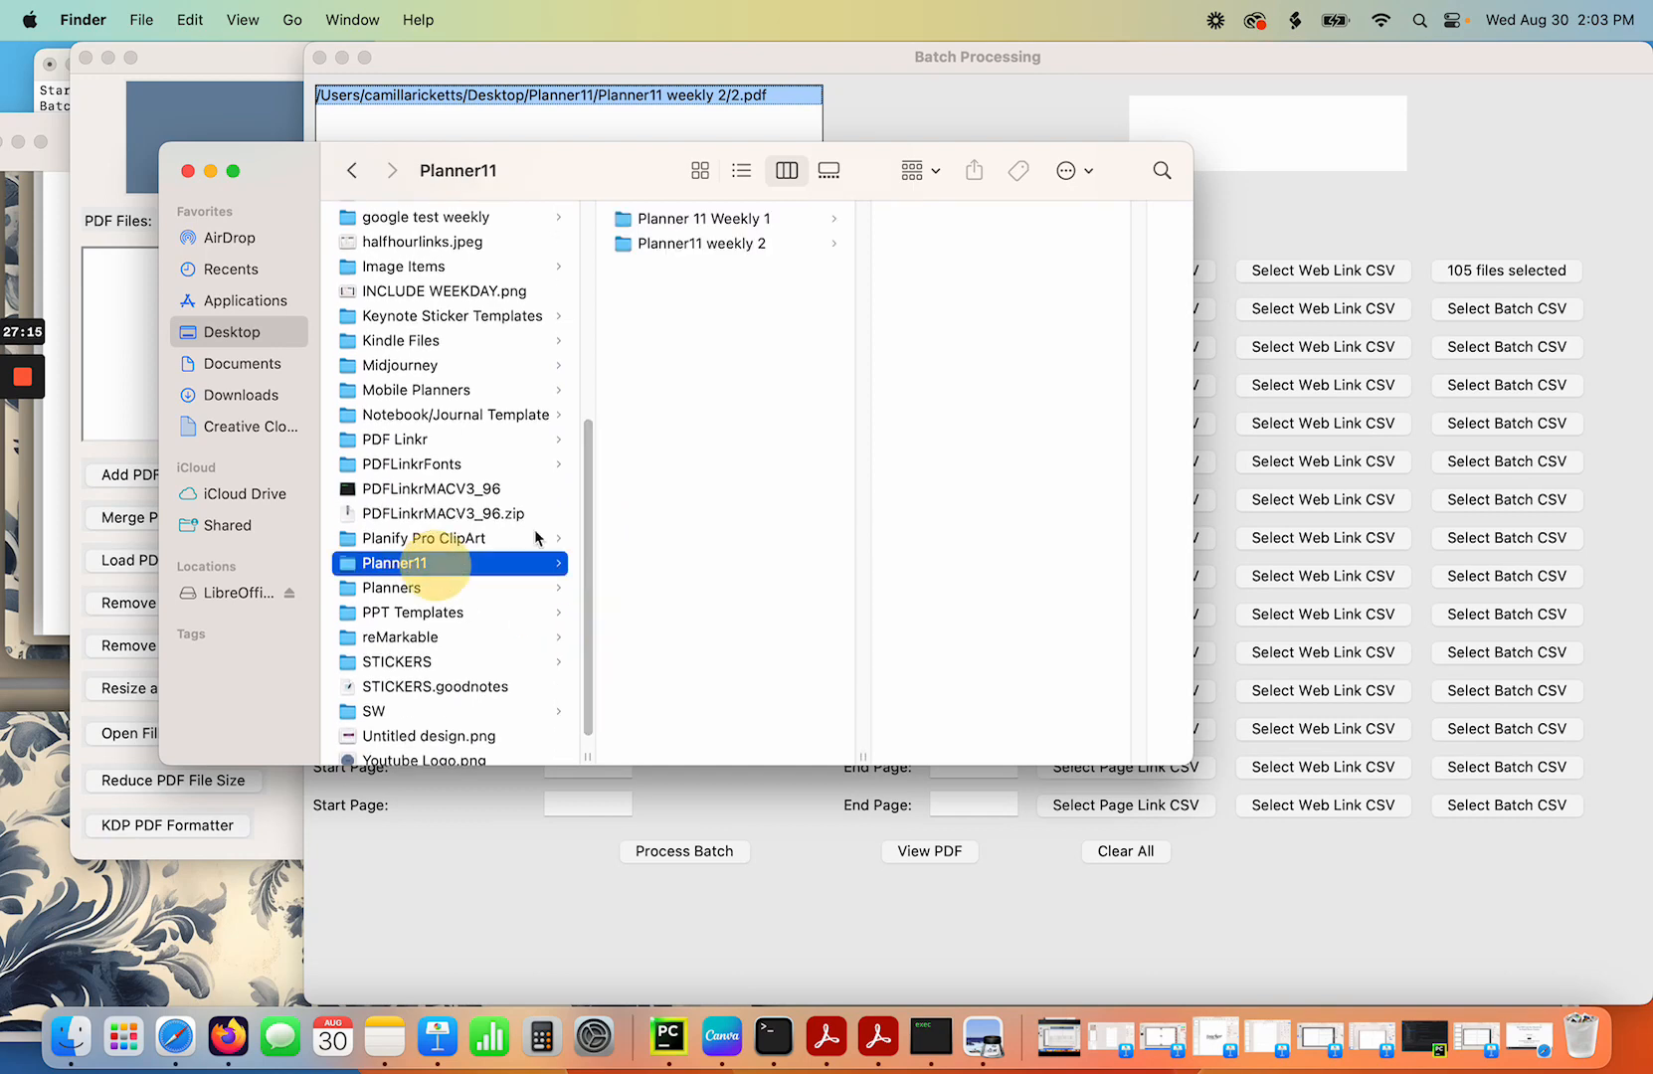
{"action": "left_click", "coordinate": [736, 245]}
{"action": "double_click", "coordinate": [949, 220]}
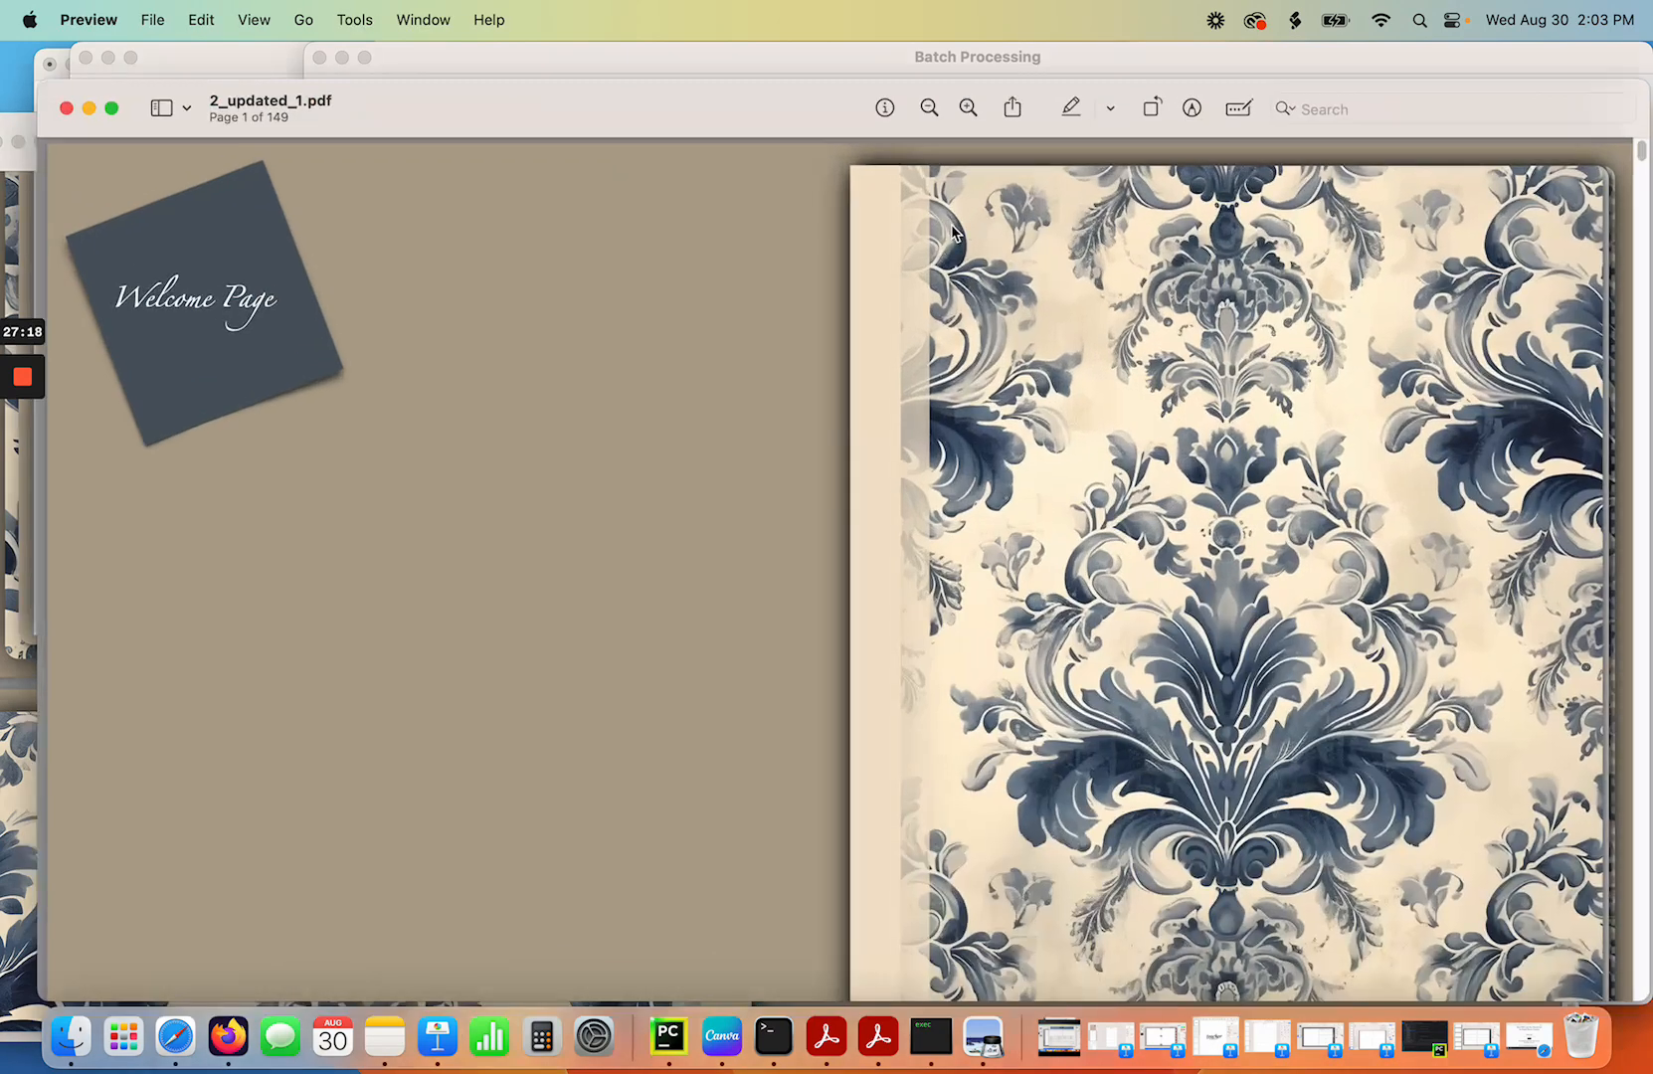
Go through the planner's 2023 and January links to the January 01–07, 2023 weekly page and test its Google Calendar link.
{"action": "left_click", "coordinate": [236, 304]}
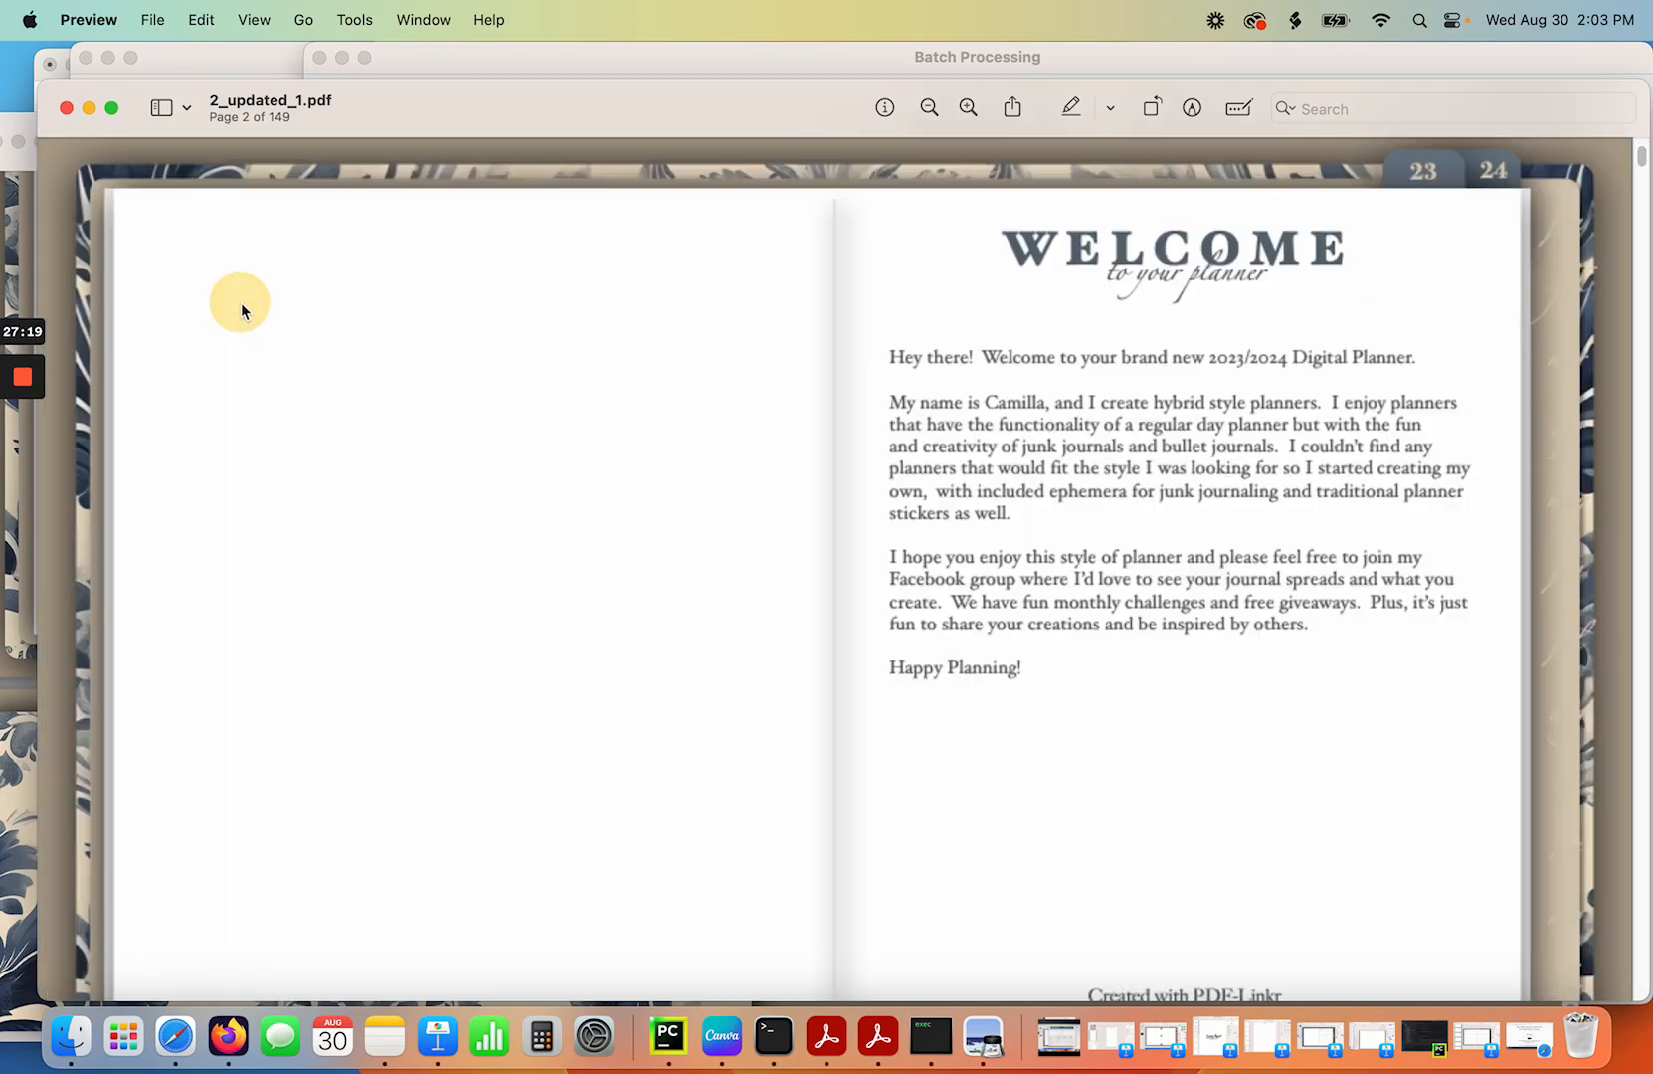
{"action": "left_click", "coordinate": [1413, 175]}
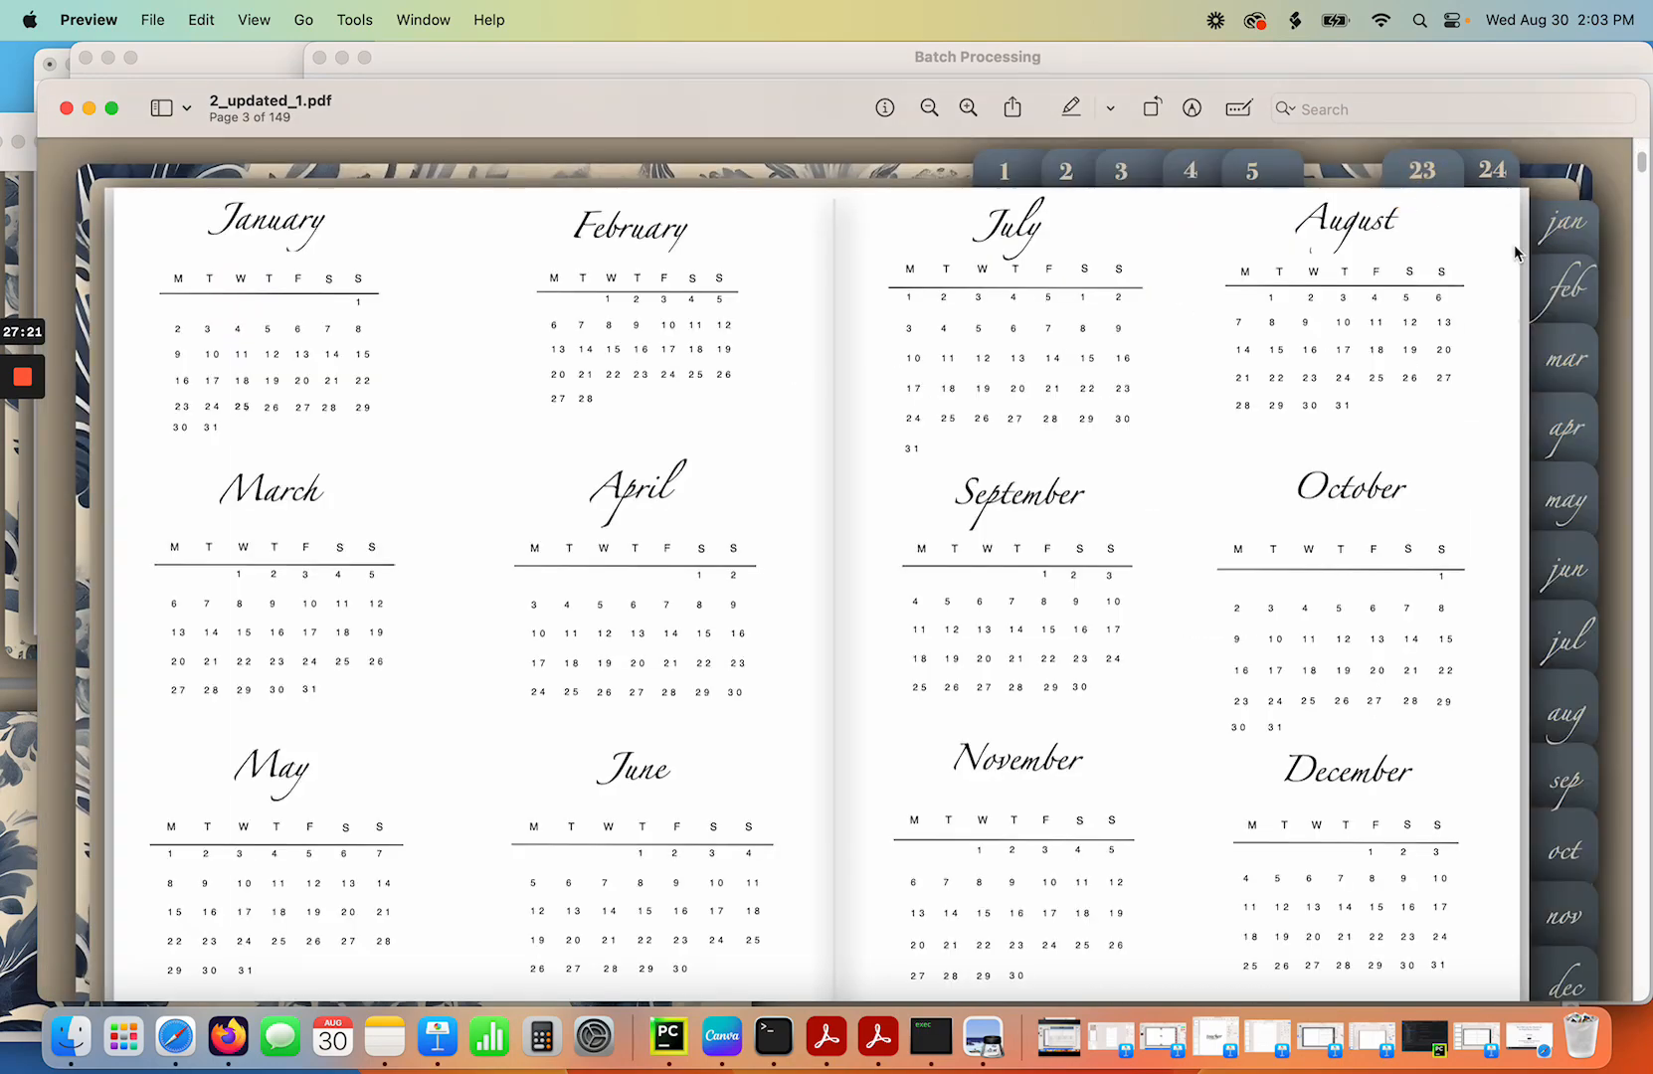
{"action": "left_click", "coordinate": [1561, 225]}
{"action": "left_click", "coordinate": [1003, 177]}
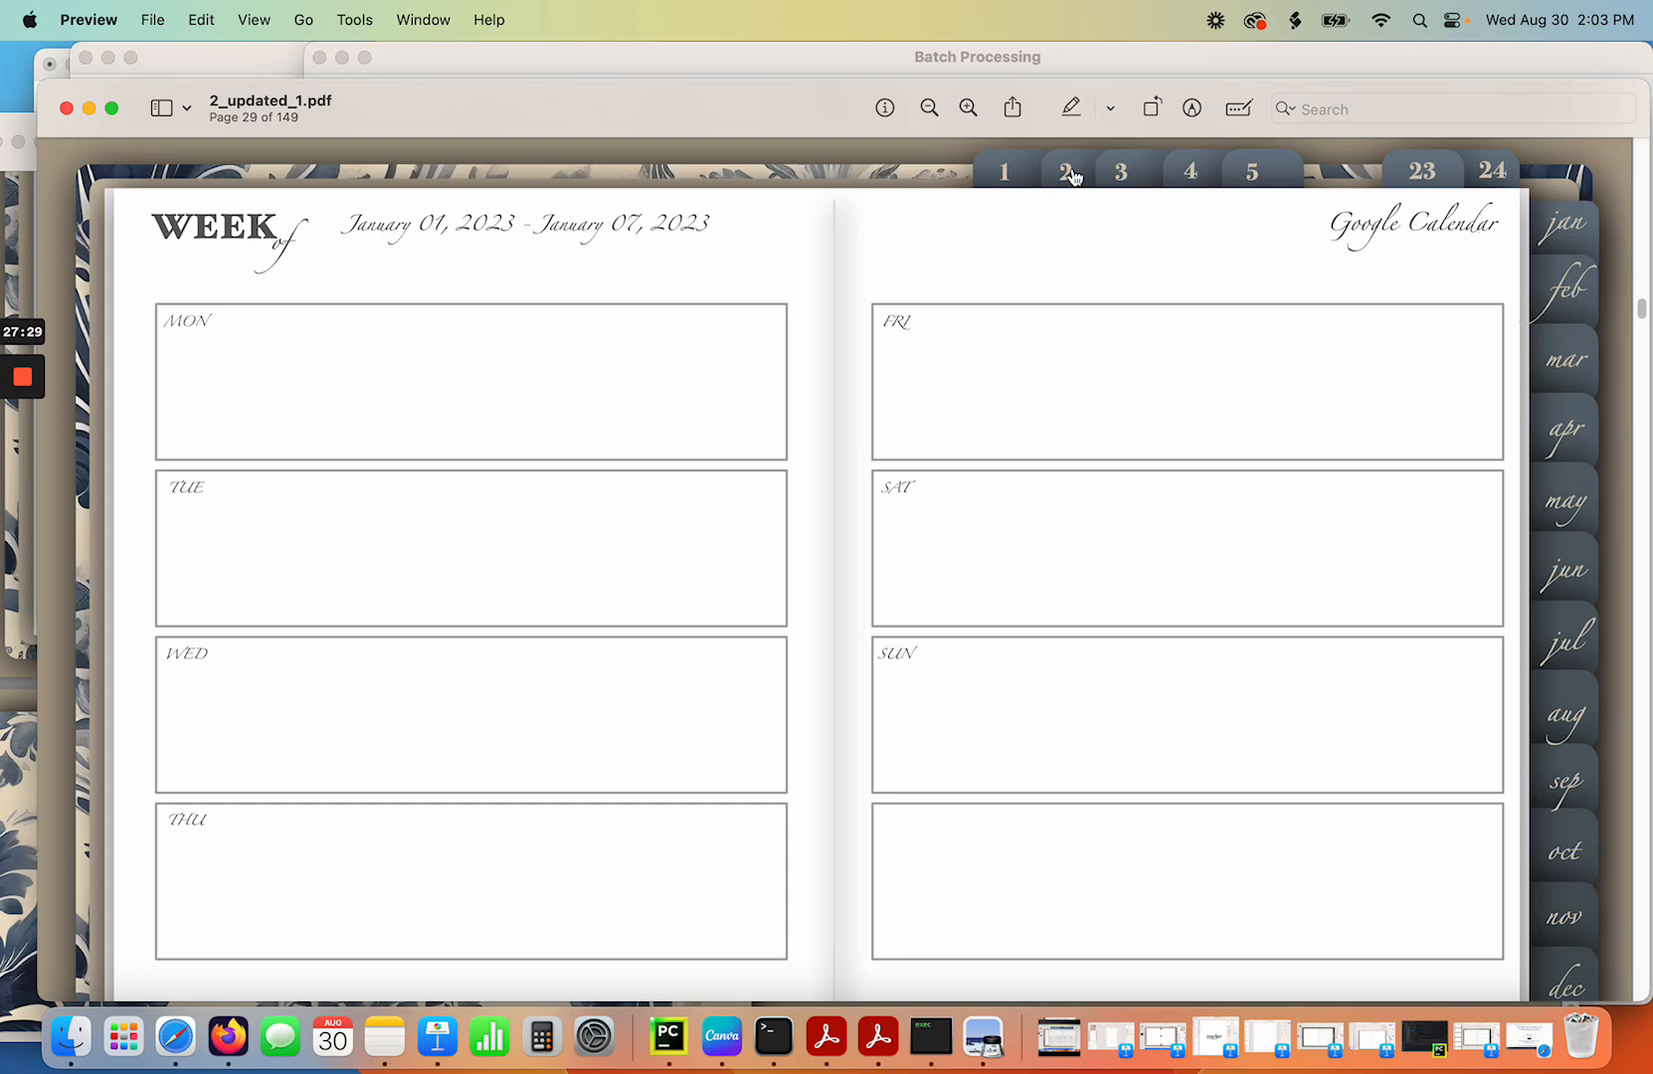
{"action": "left_click", "coordinate": [1046, 229]}
{"action": "left_click", "coordinate": [1391, 215]}
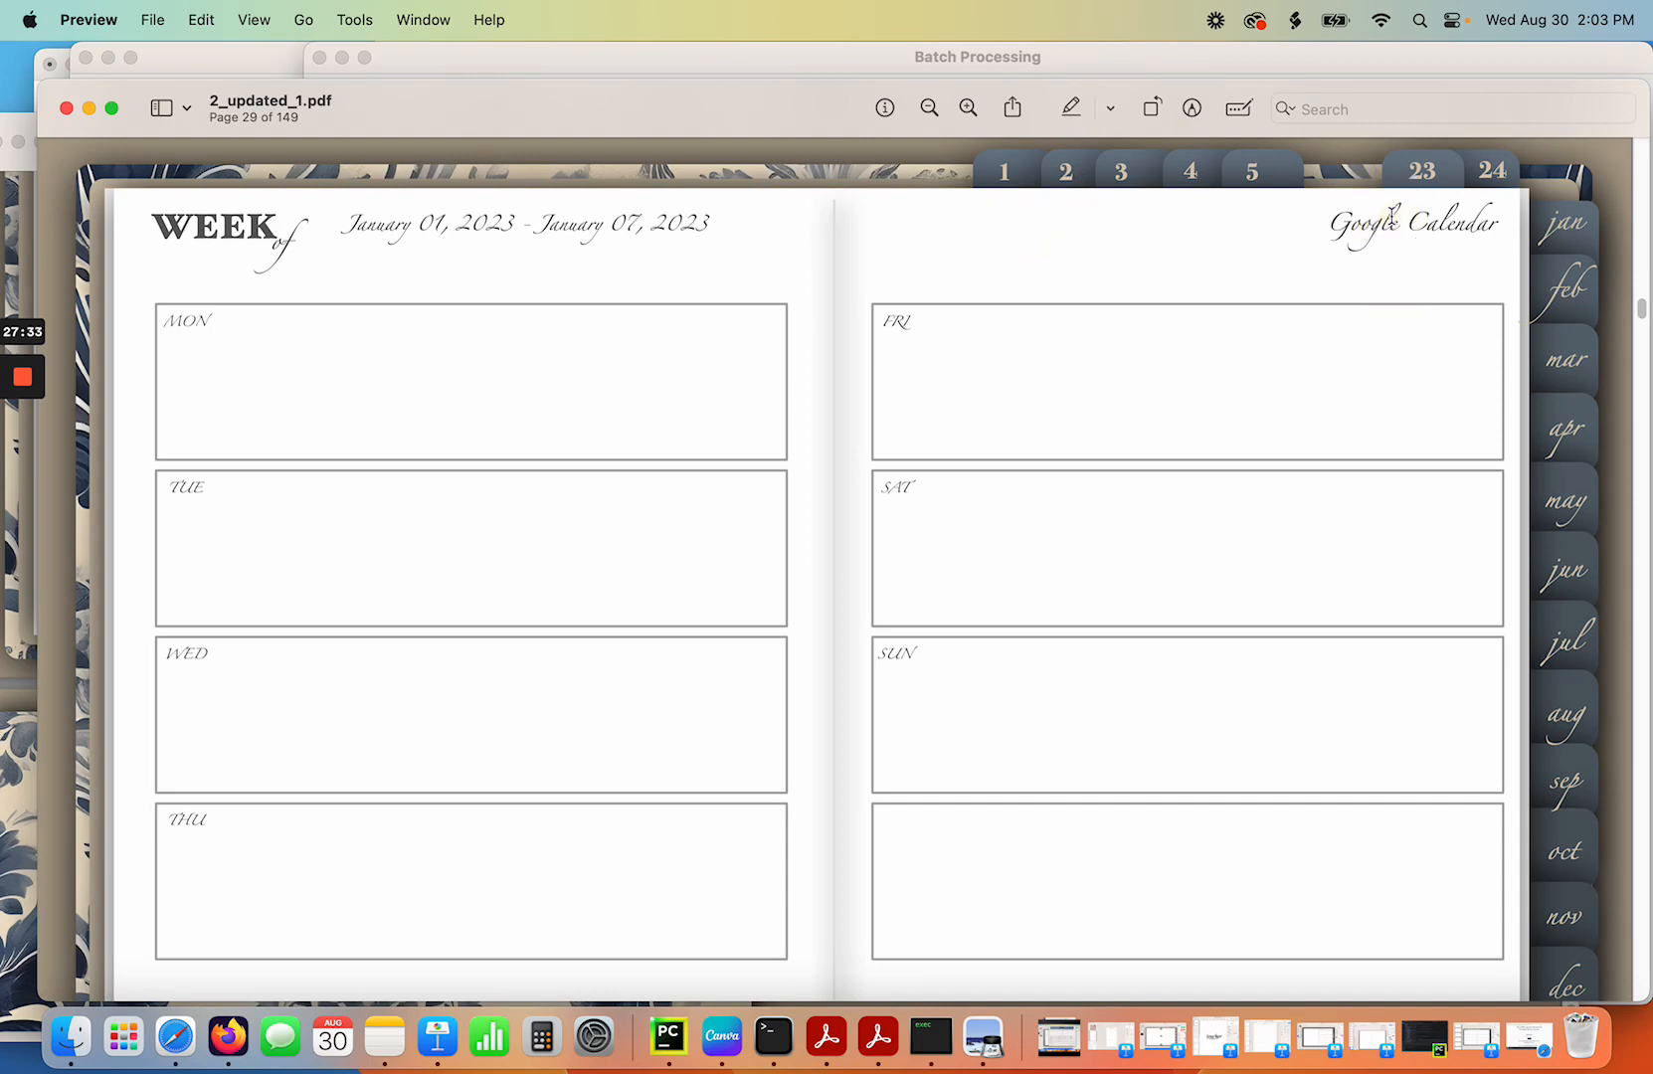
Go to the February 01–07, 2023 weekly page via the 2023 calendar and test whether its Google Calendar text is linked.
{"action": "left_click", "coordinate": [1427, 179]}
{"action": "left_click", "coordinate": [1428, 175]}
{"action": "left_click", "coordinate": [1486, 175]}
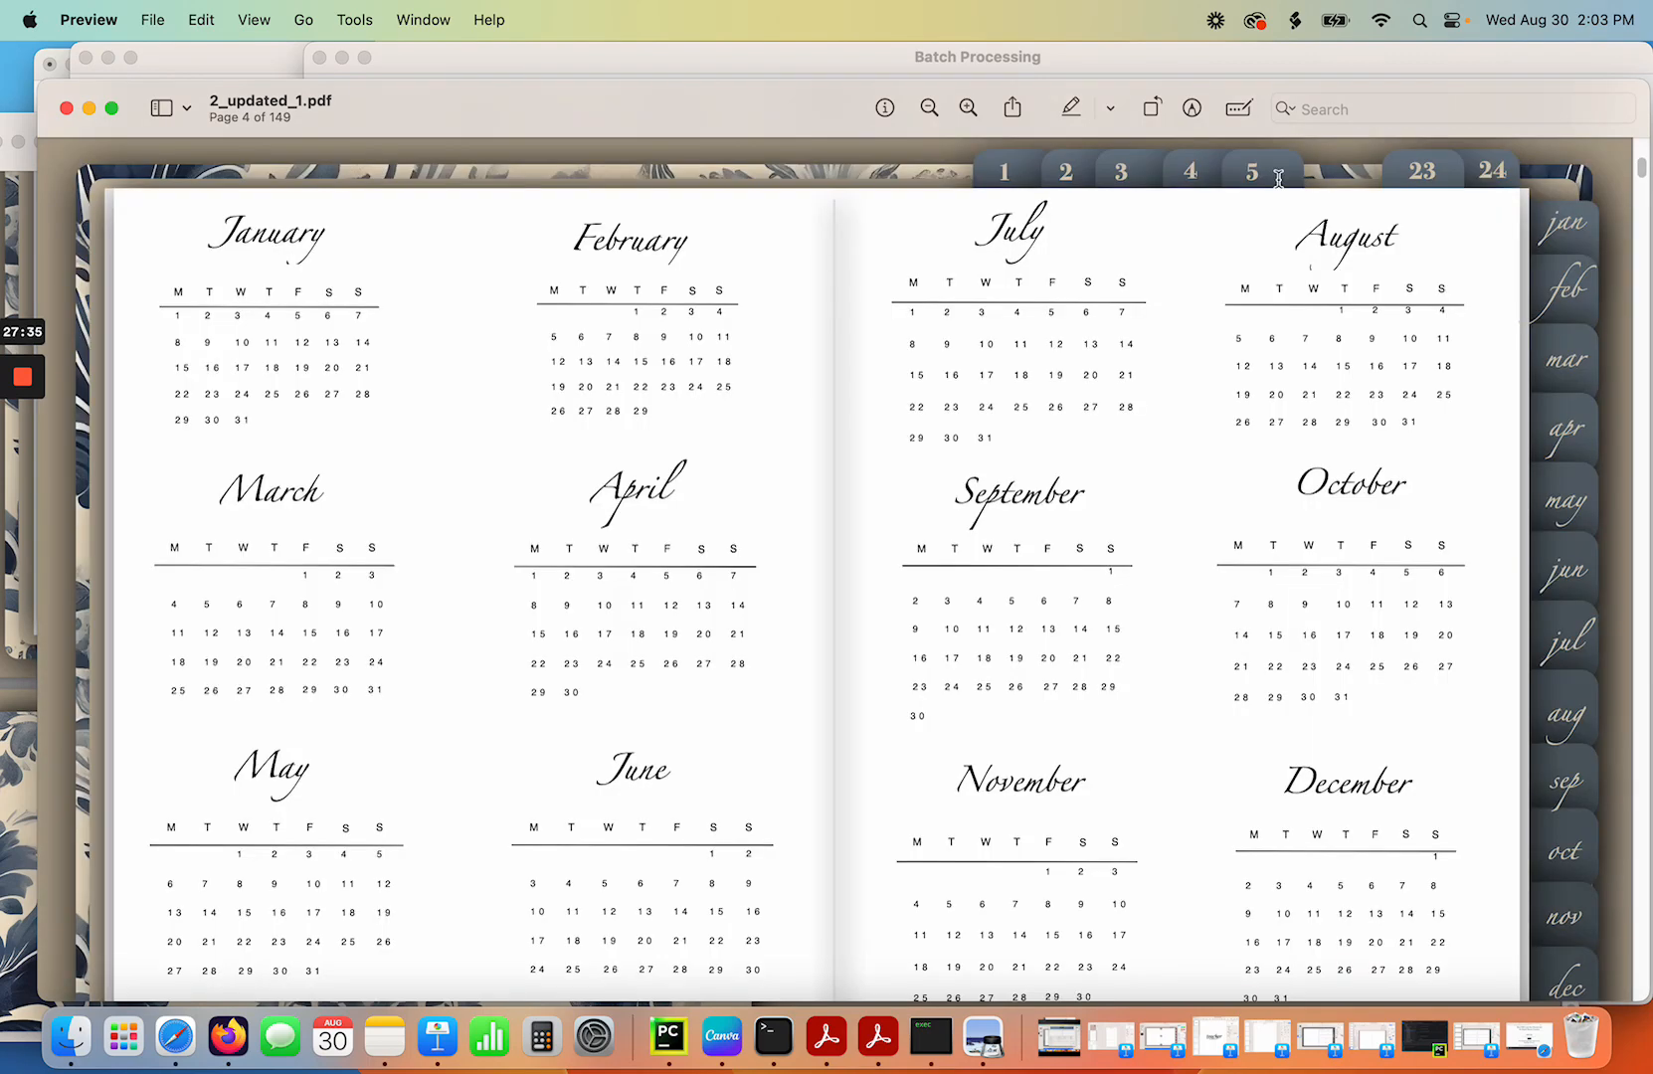
{"action": "left_click", "coordinate": [1428, 180]}
{"action": "left_click", "coordinate": [1563, 290]}
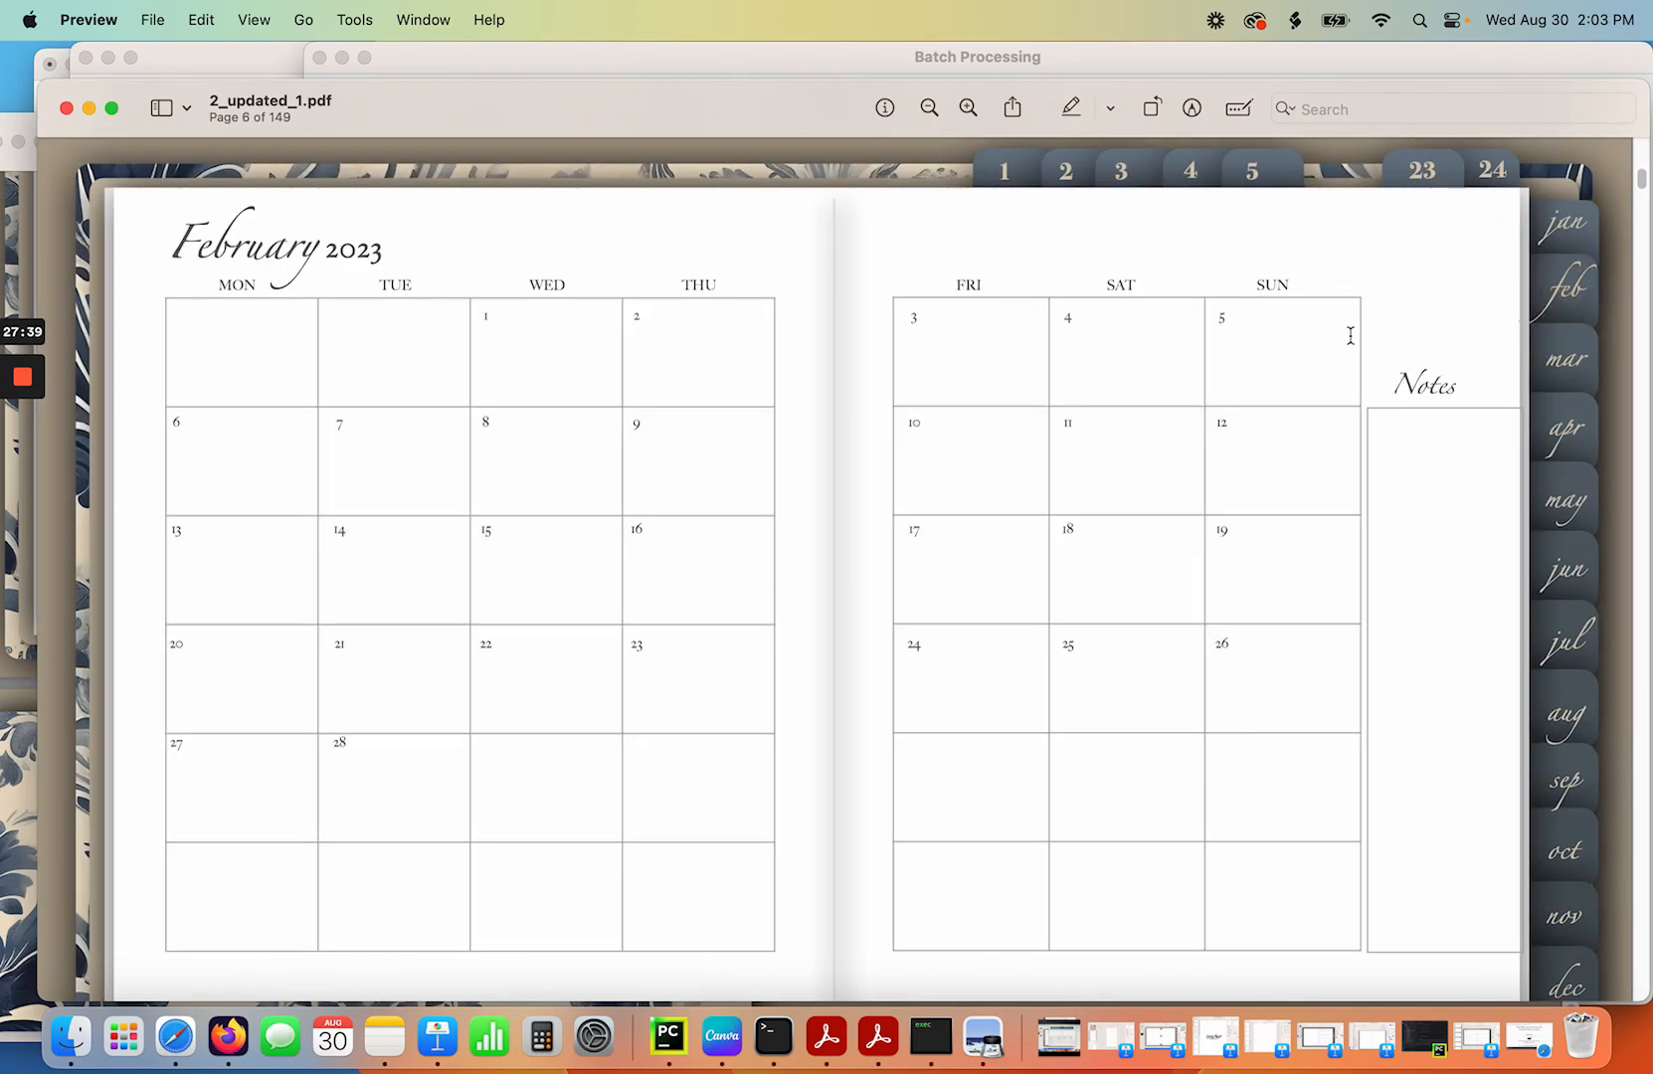
{"action": "left_click", "coordinate": [1004, 177]}
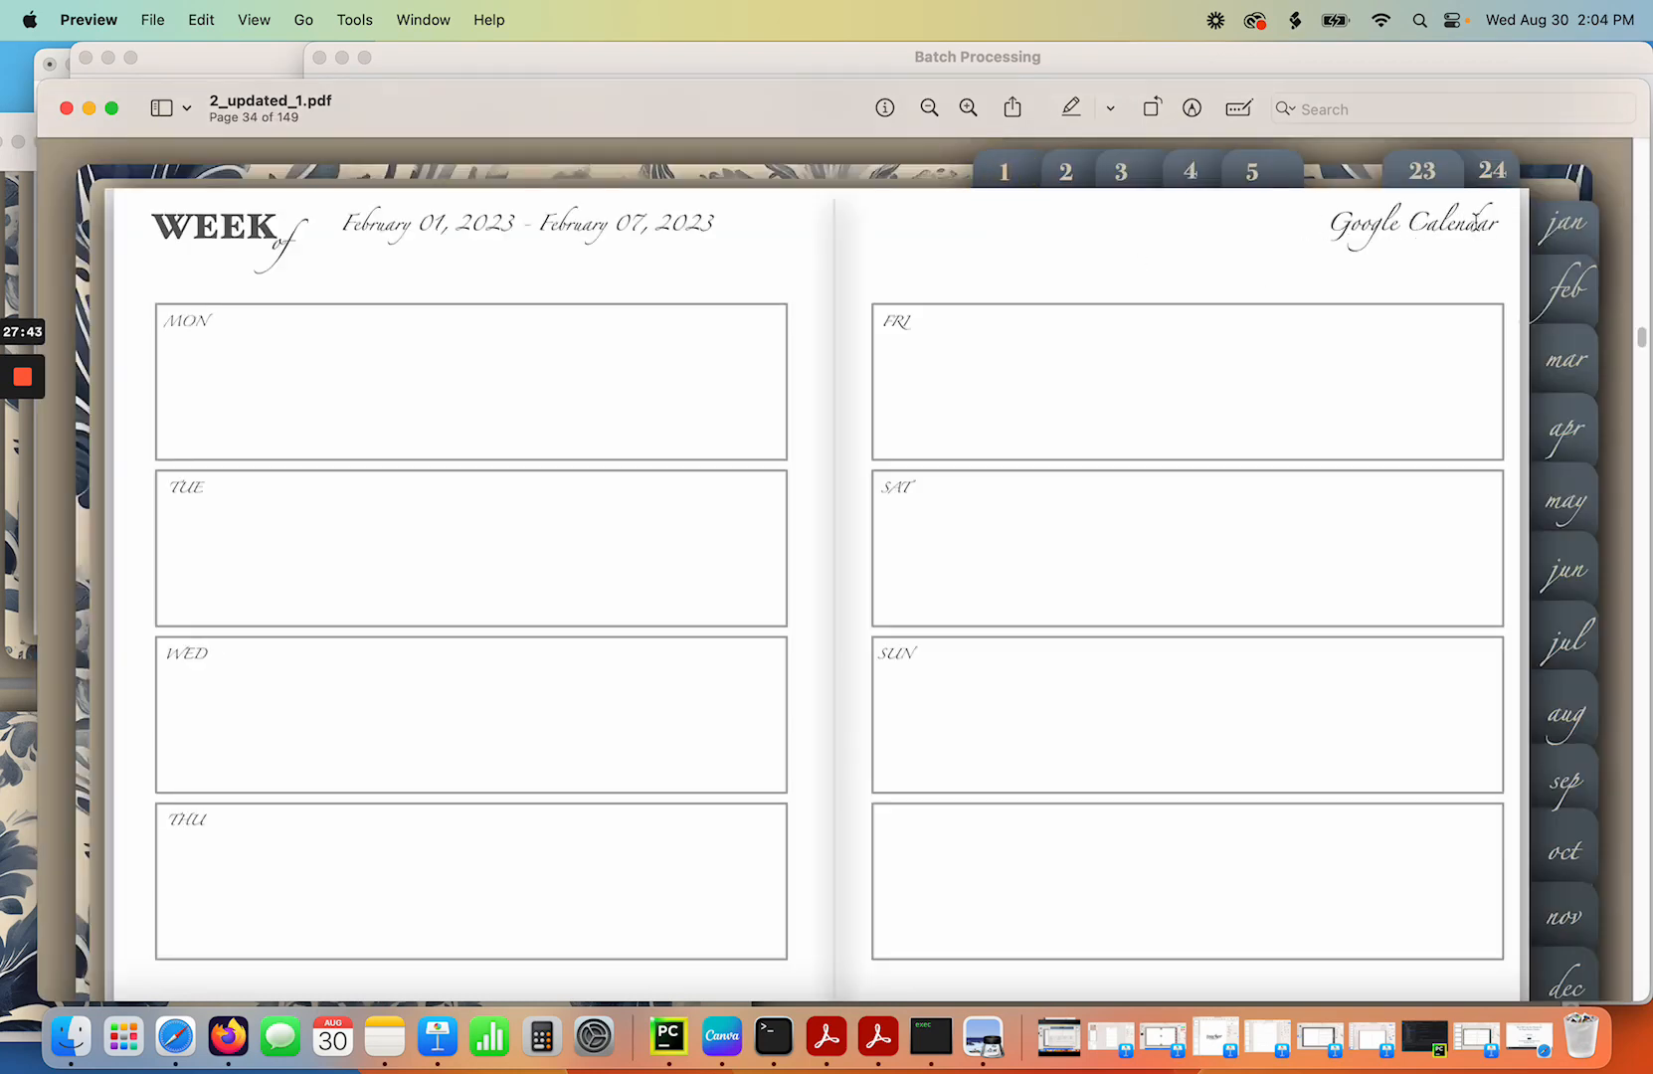
{"action": "left_click_drag", "start_coordinate": [1506, 223], "coordinate": [1326, 238]}
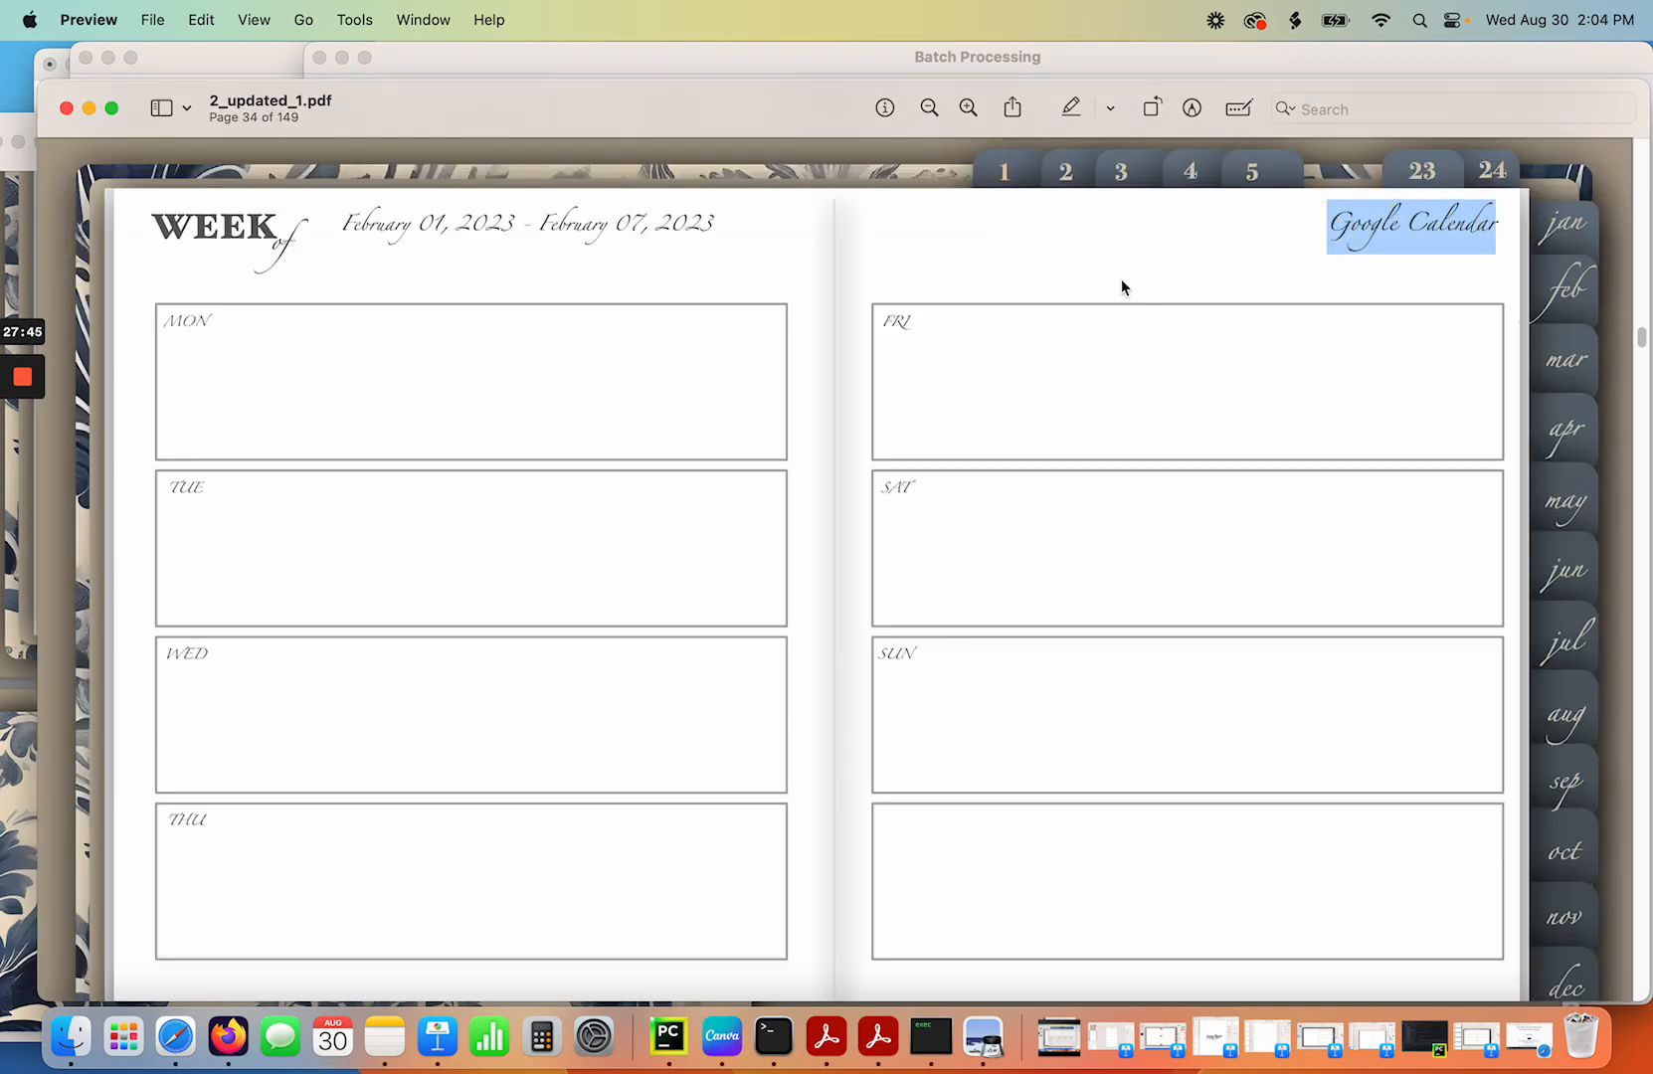
{"action": "double_click", "coordinate": [1360, 223]}
{"action": "left_click", "coordinate": [1095, 264]}
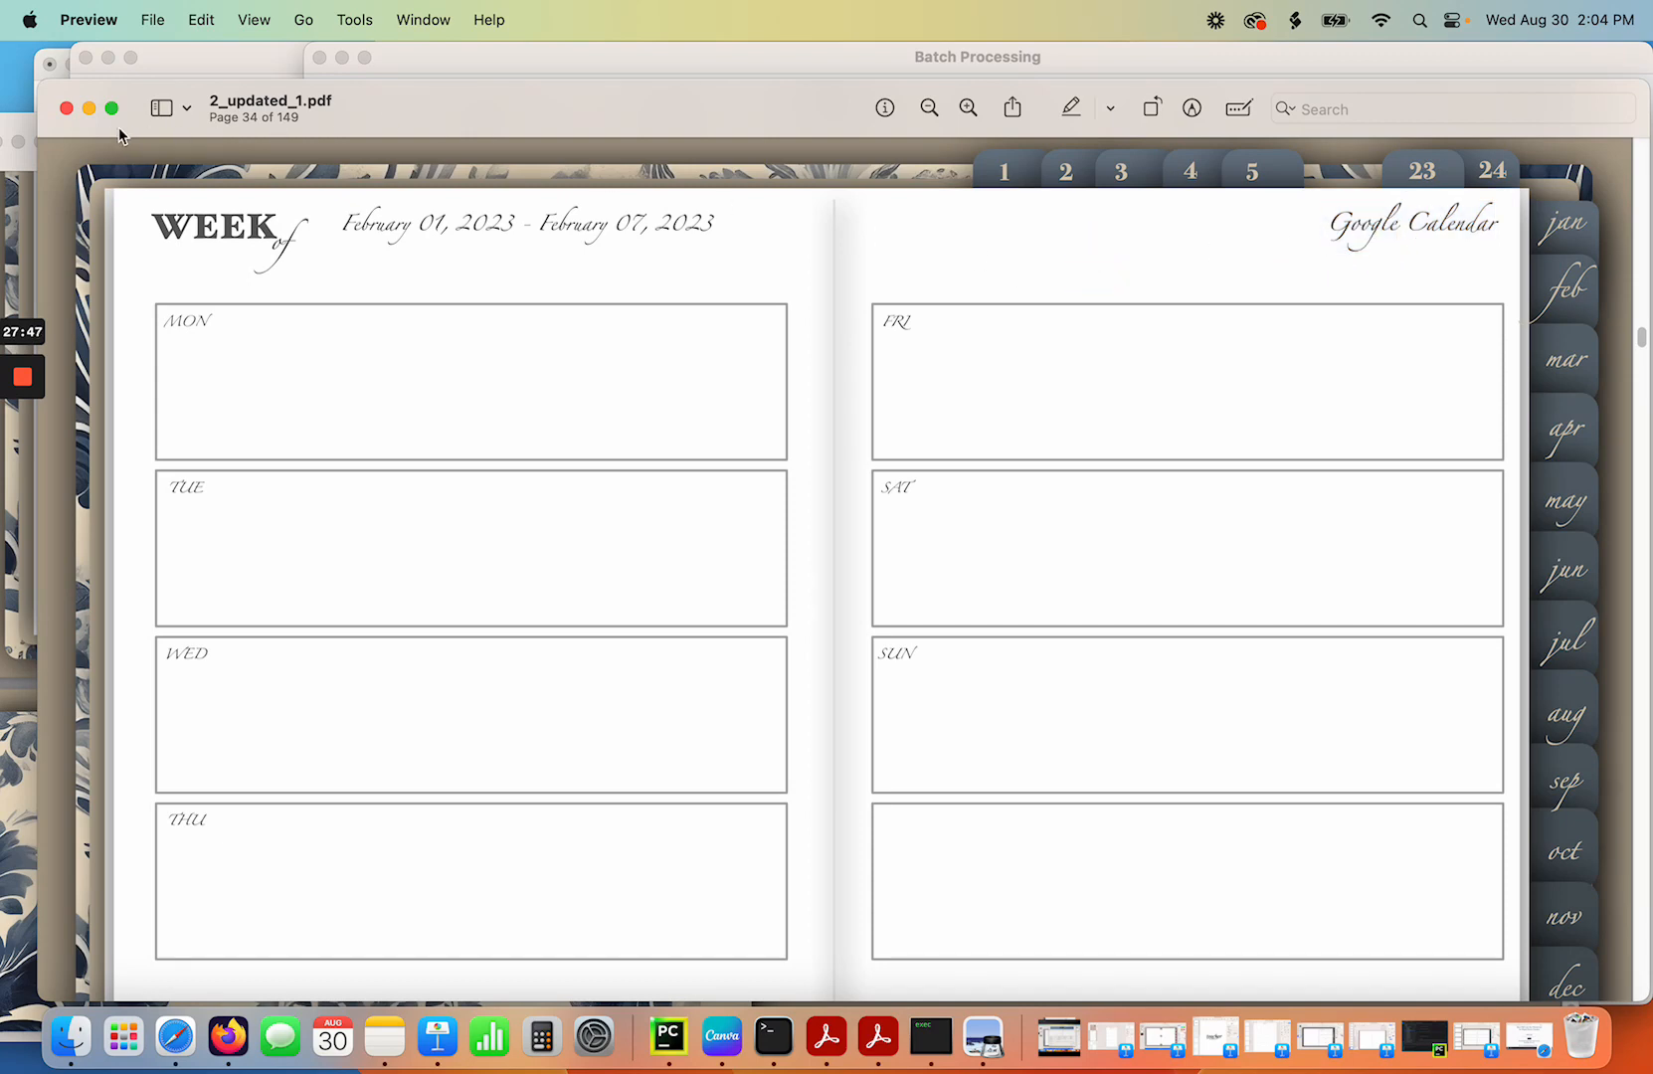
Close 2_updated_1.pdf, 3.pdf and the Planner11 weekly 2 folder window to get back to Batch Processing.
{"action": "left_click", "coordinate": [66, 109]}
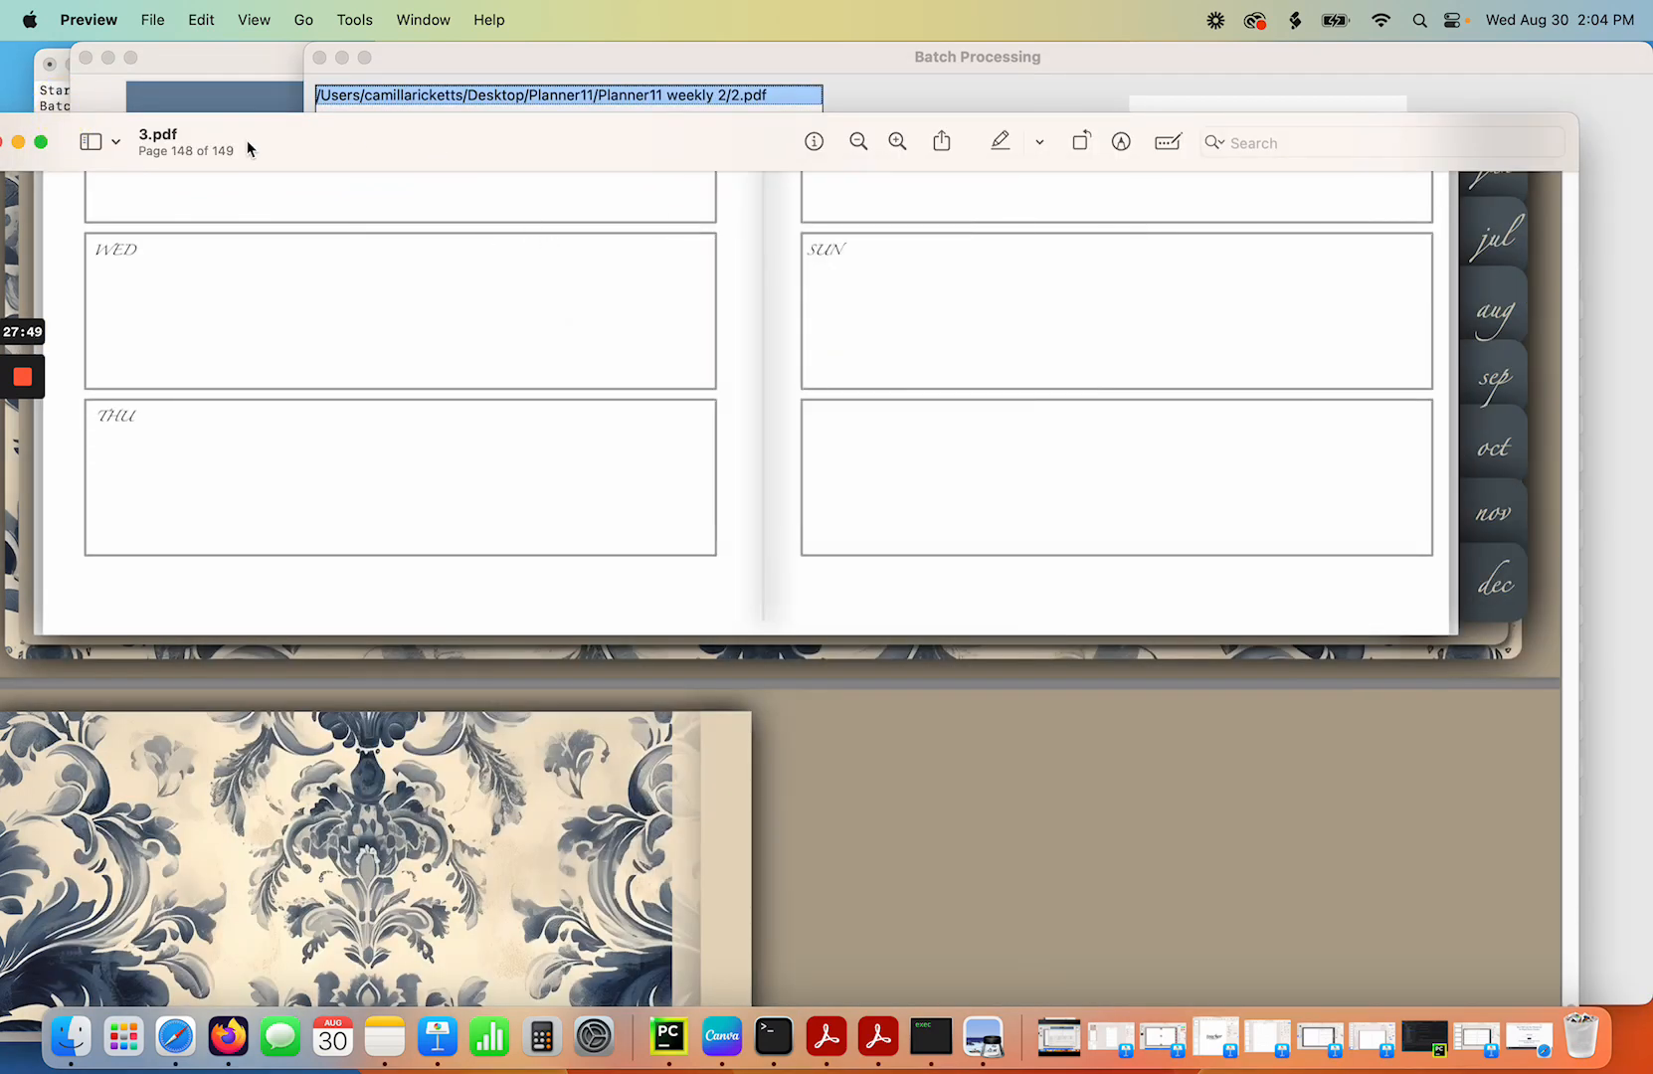
{"action": "left_click_drag", "start_coordinate": [303, 147], "coordinate": [559, 139]}
{"action": "left_click", "coordinate": [216, 142]}
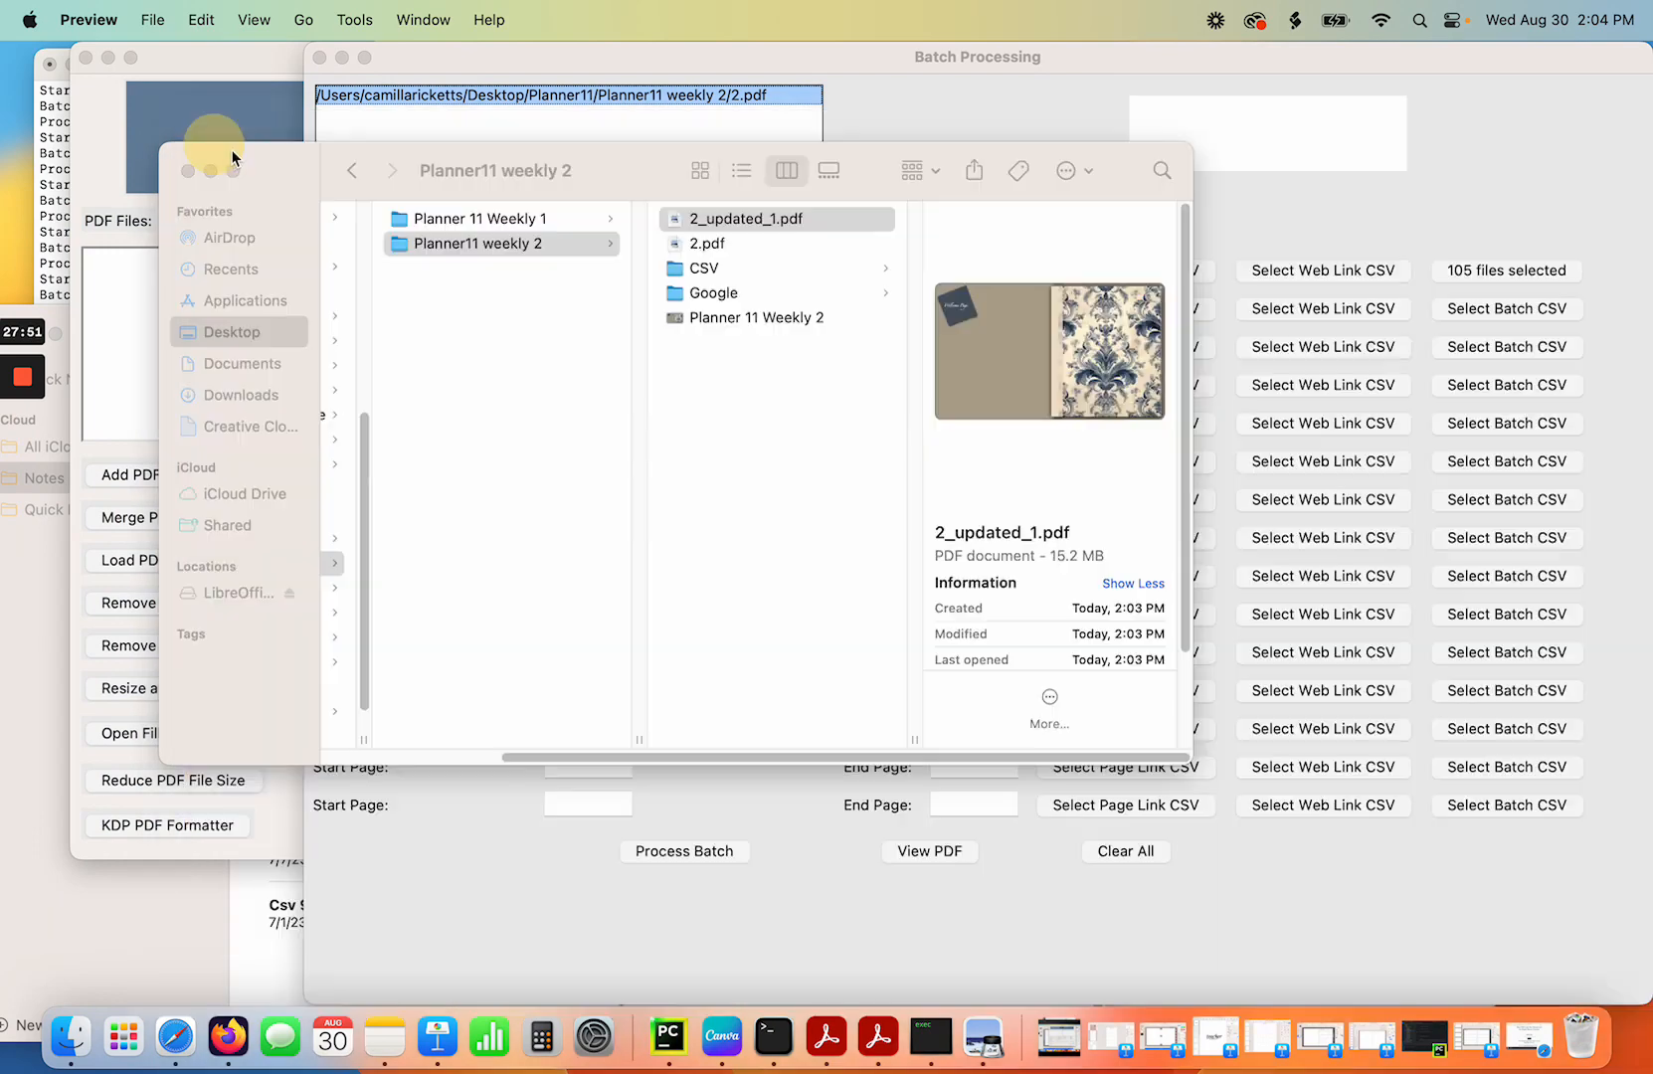
{"action": "left_click", "coordinate": [606, 180]}
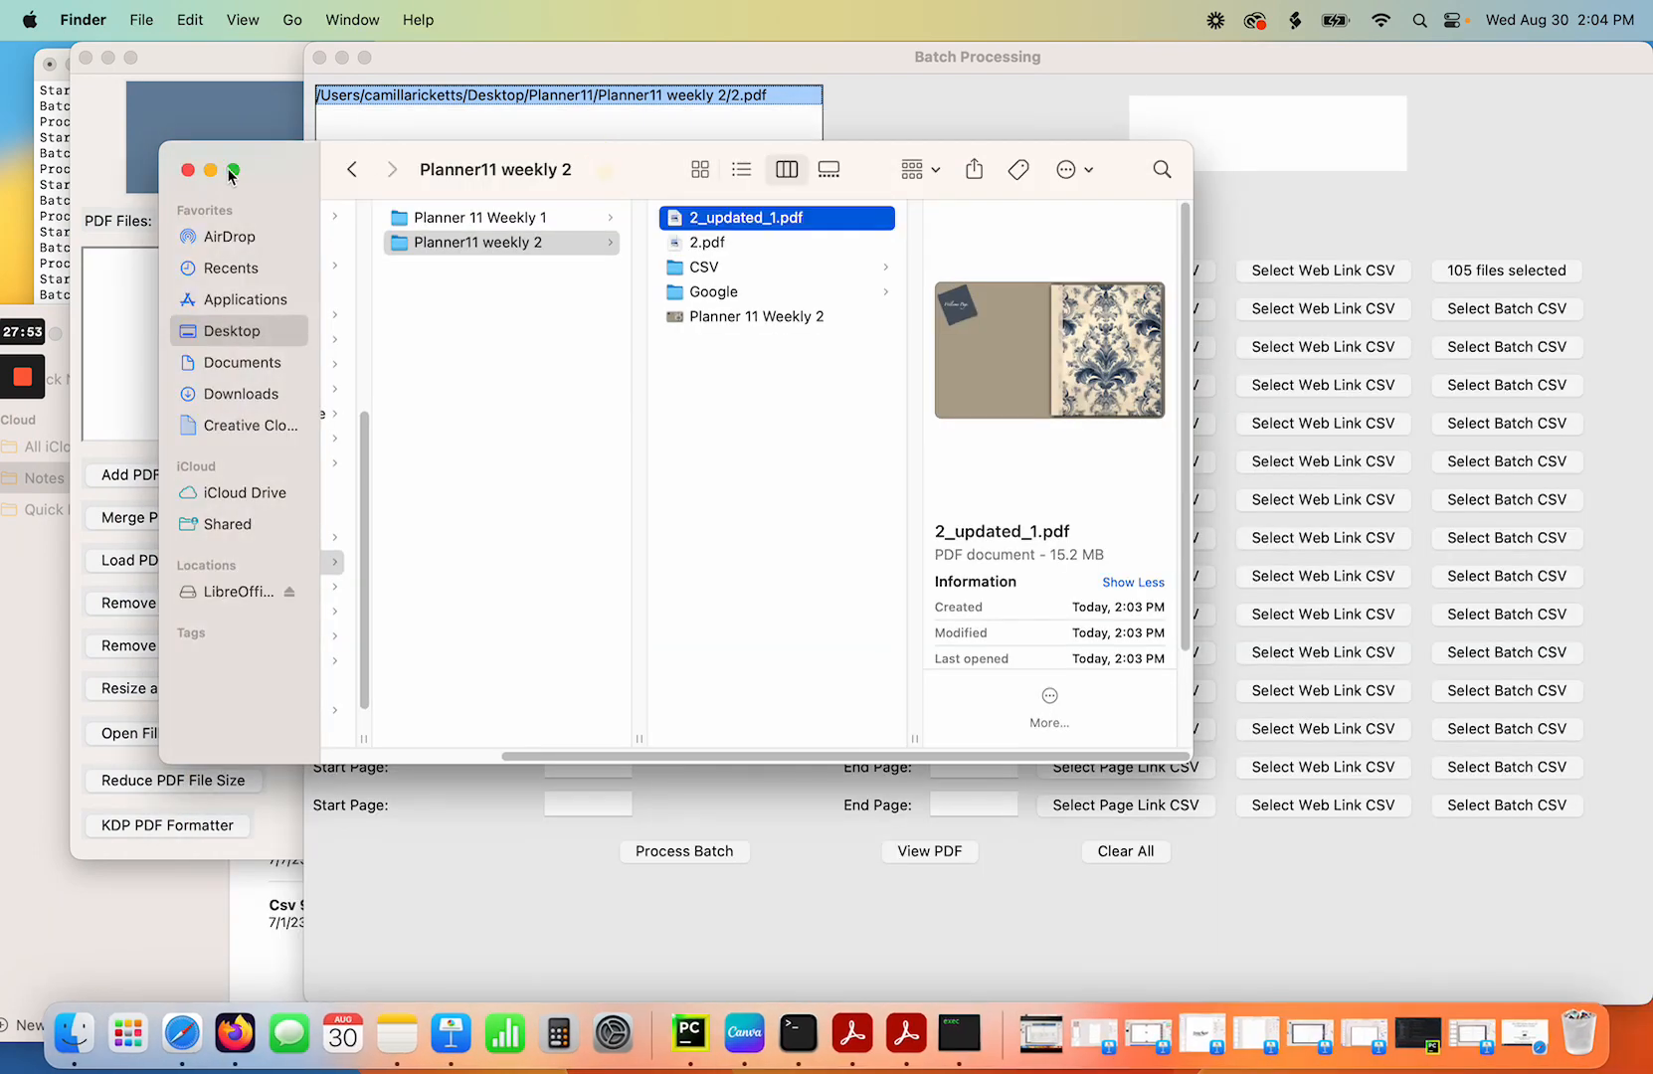
{"action": "left_click", "coordinate": [187, 171]}
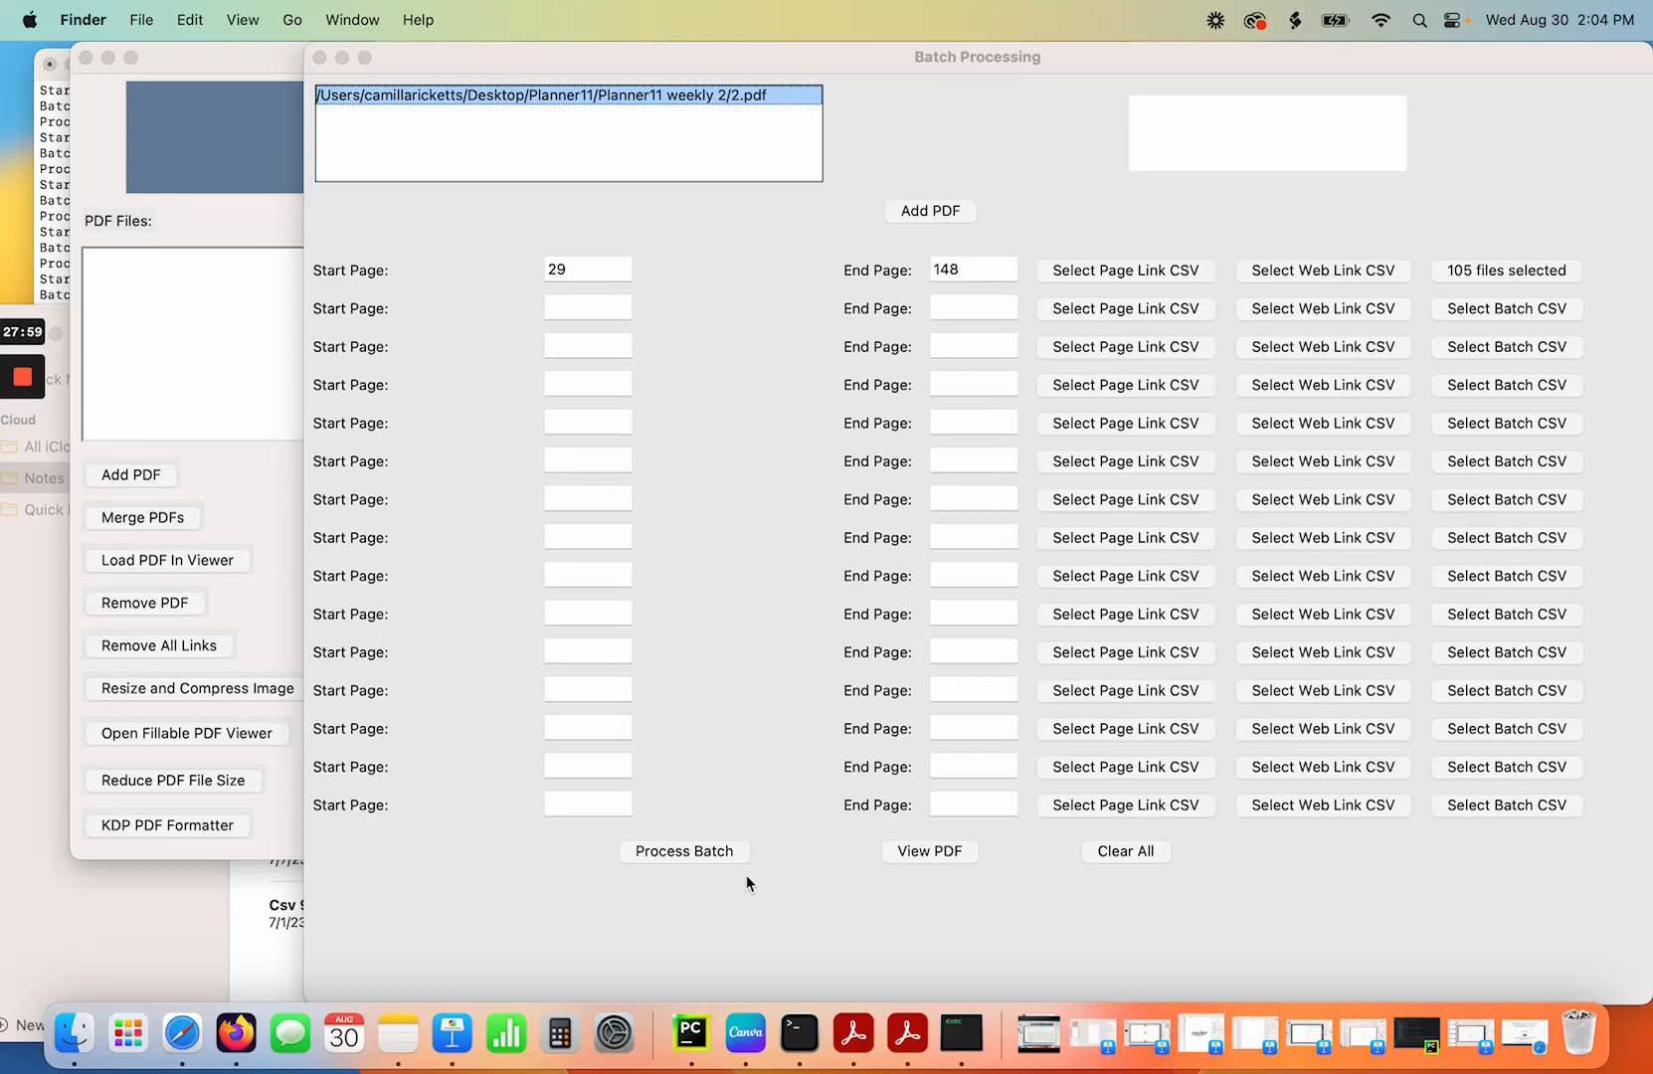
View the batch's 2.pdf in the PDF viewer and go to page 29.
{"action": "left_click", "coordinate": [915, 850]}
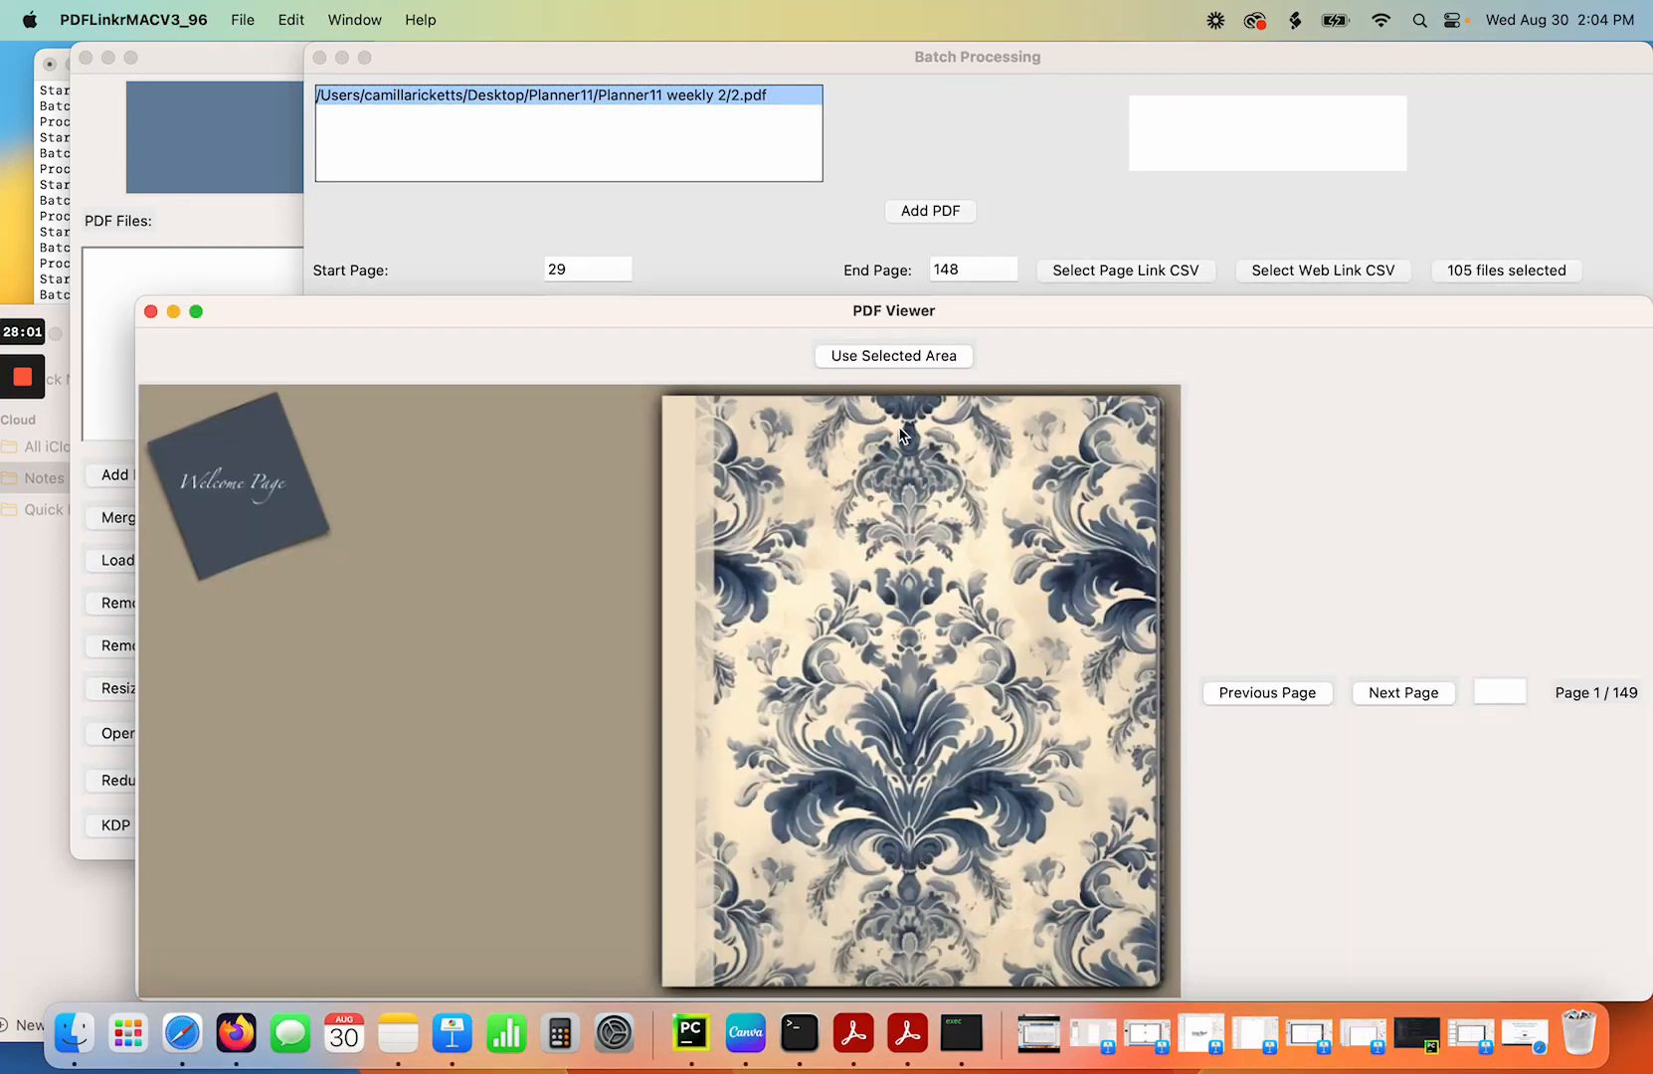
{"action": "left_click", "coordinate": [1403, 692]}
{"action": "left_click", "coordinate": [1486, 689]}
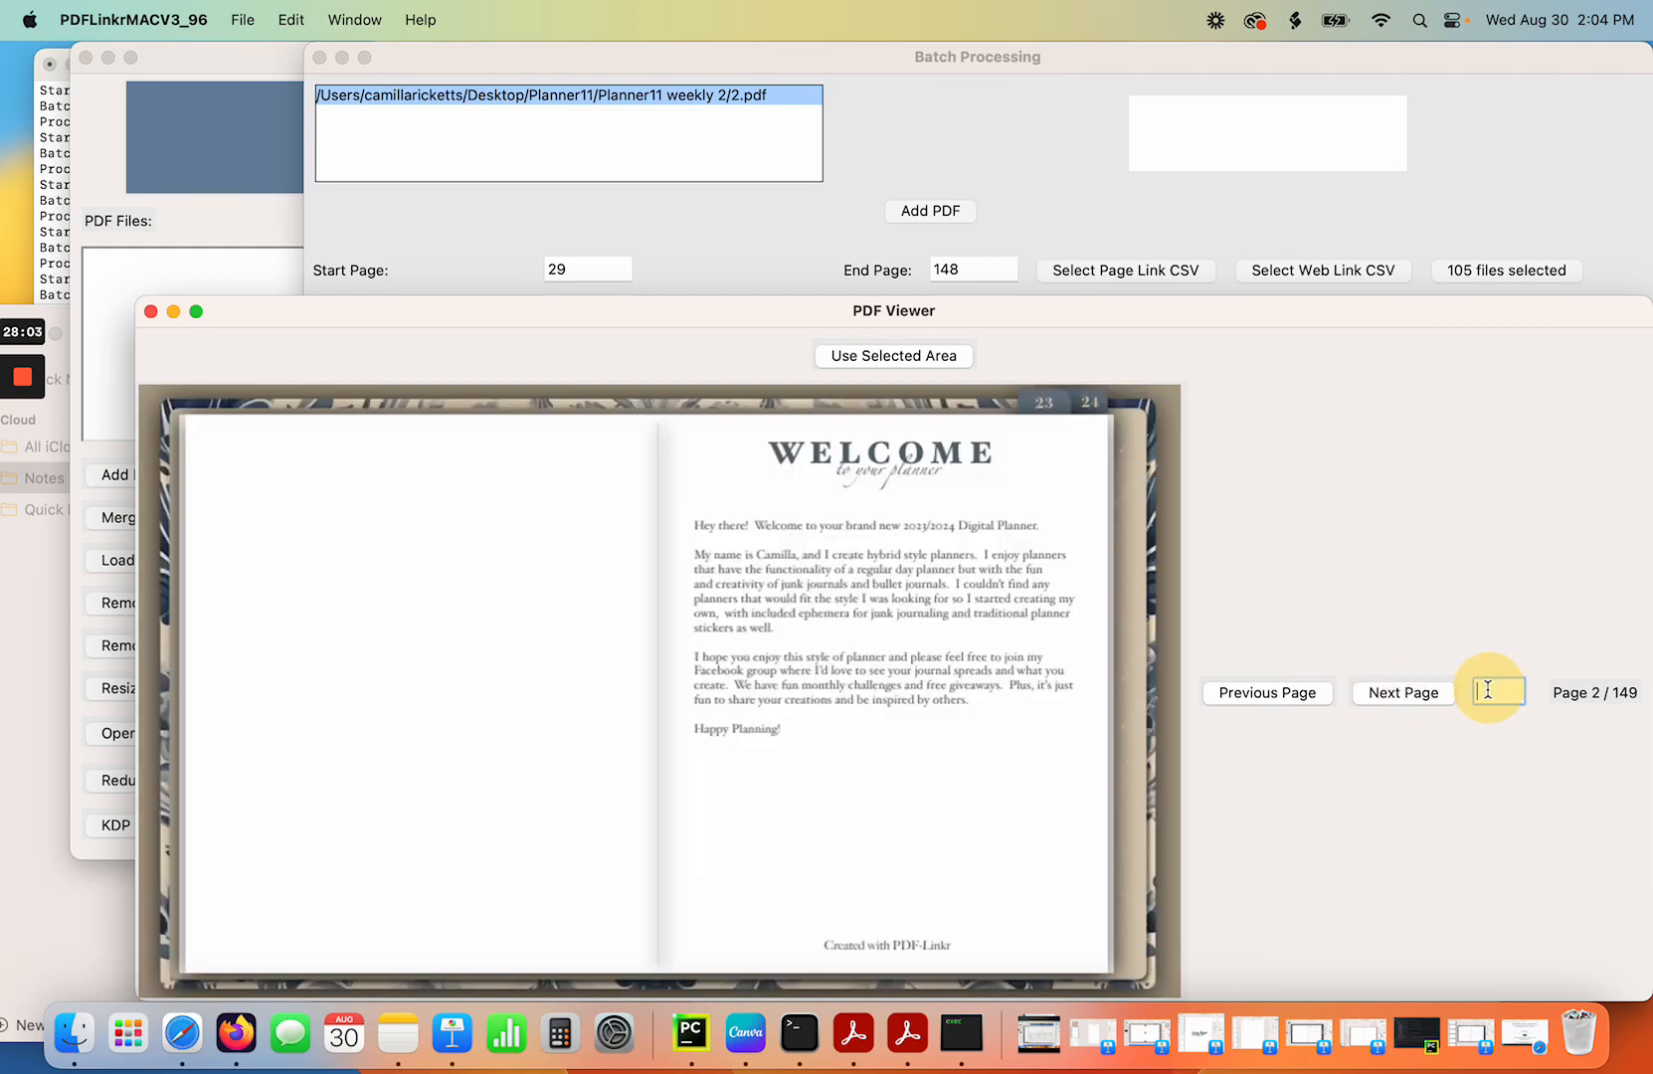
{"action": "type", "text": "29"}
{"action": "key", "text": "Return"}
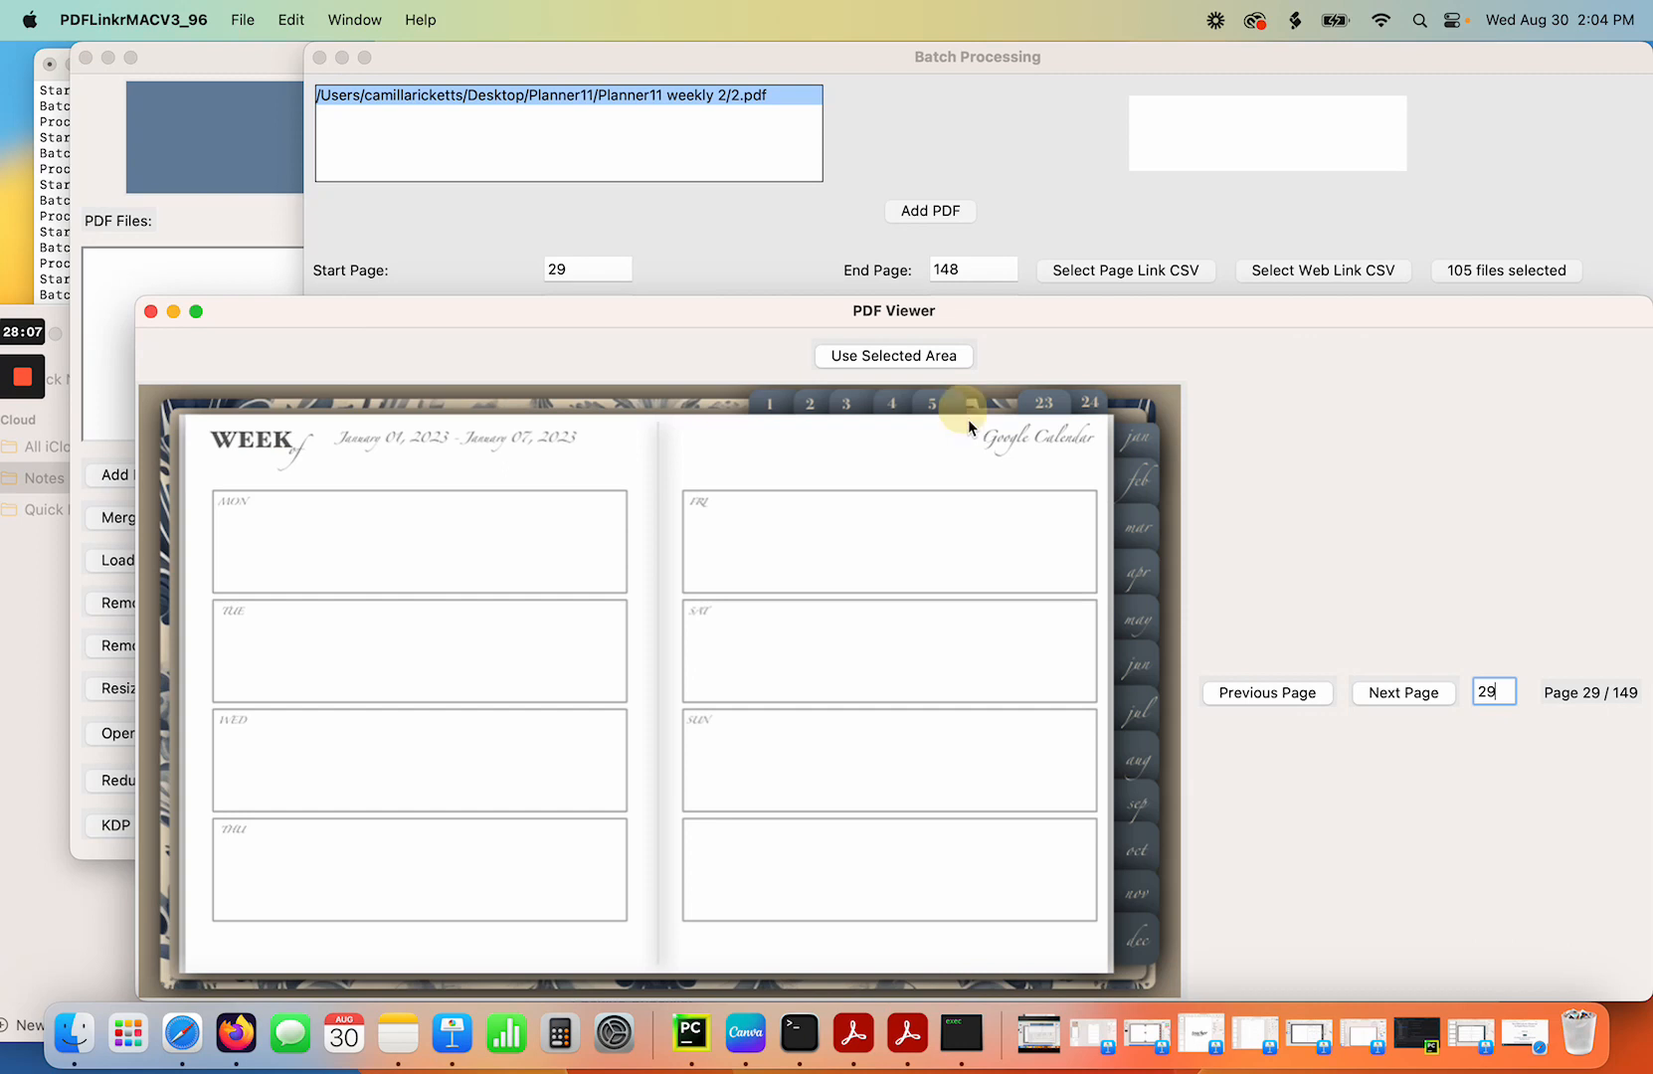
Mark the area around the Google Calendar text as the link area, use it, and process the batch.
{"action": "left_click_drag", "start_coordinate": [967, 419], "coordinate": [1109, 480]}
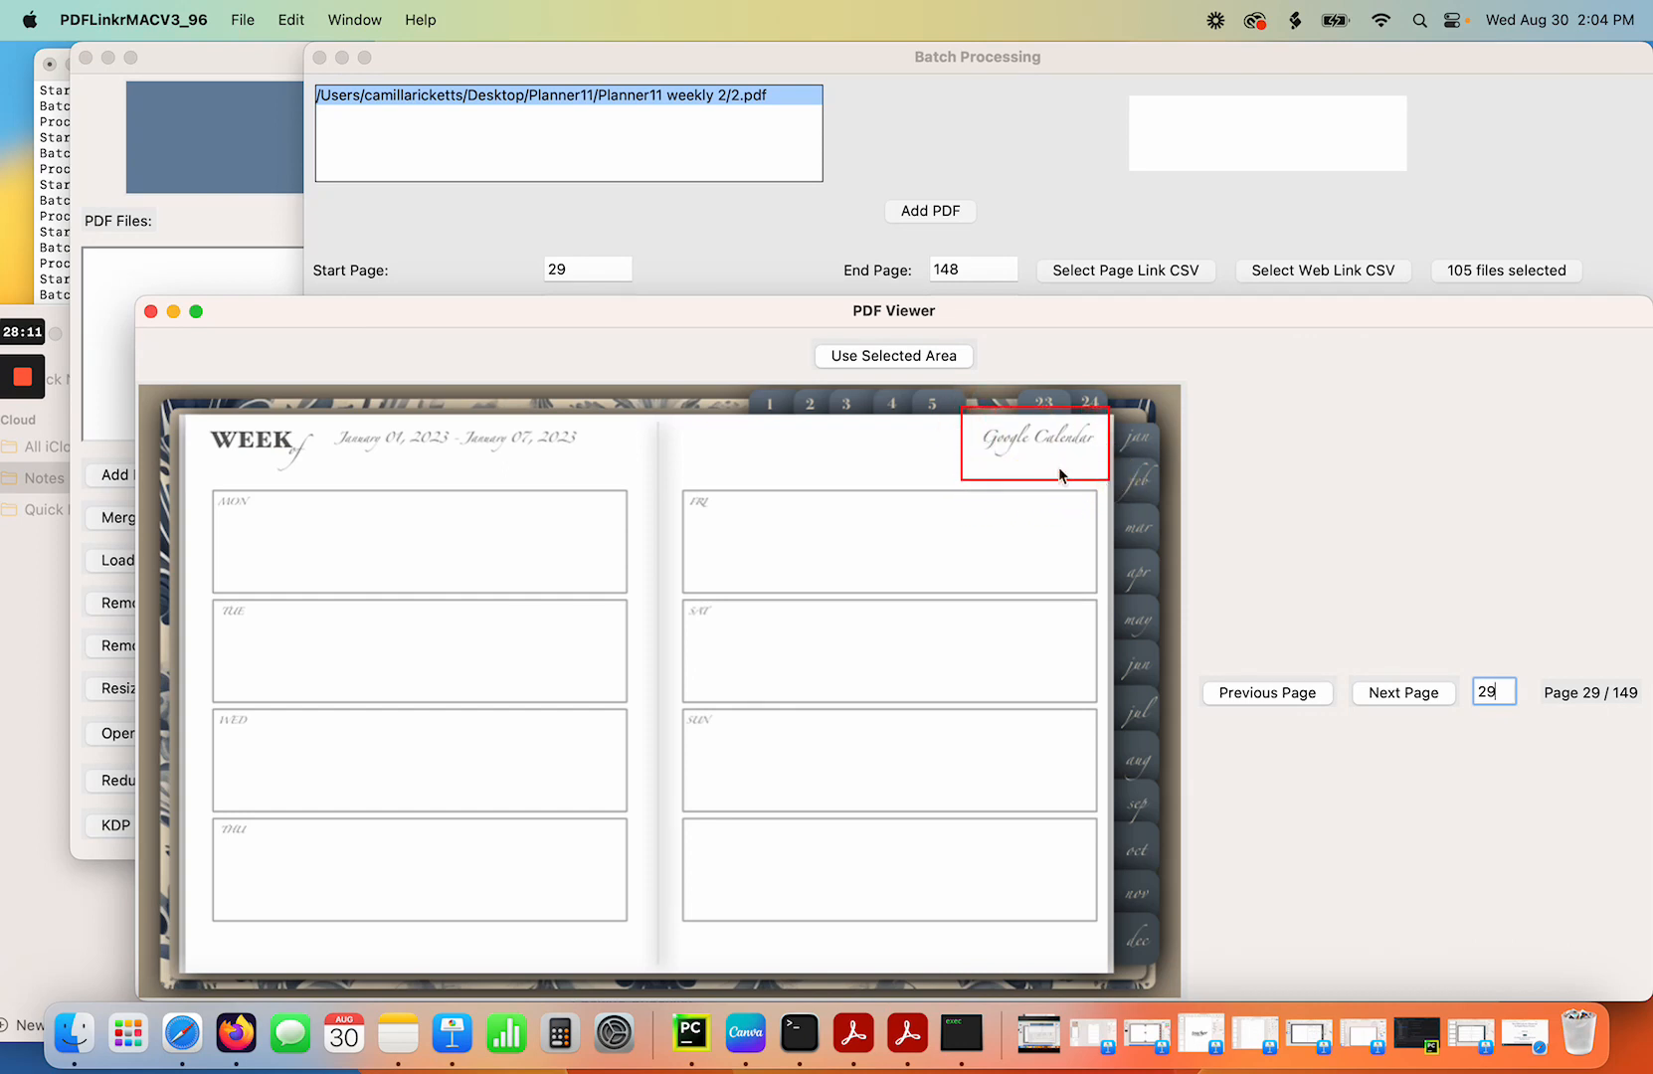
{"action": "left_click", "coordinate": [873, 355]}
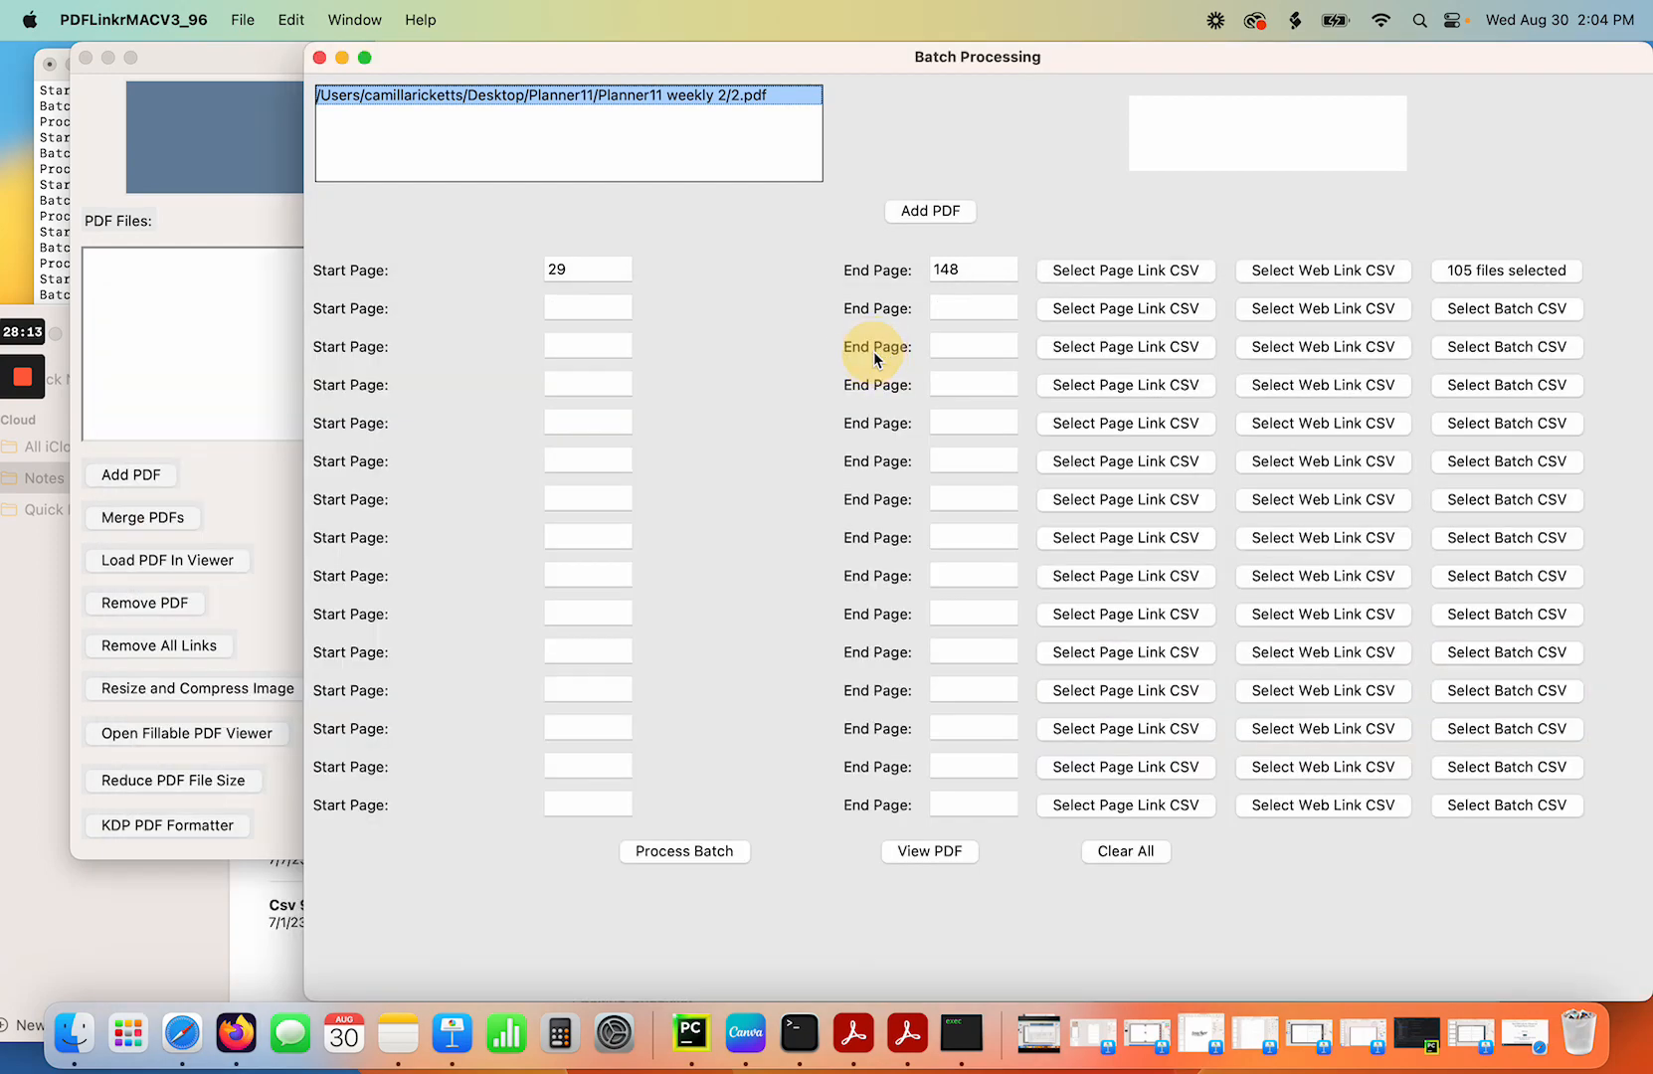
{"action": "left_click", "coordinate": [663, 853]}
{"action": "left_click", "coordinate": [831, 418]}
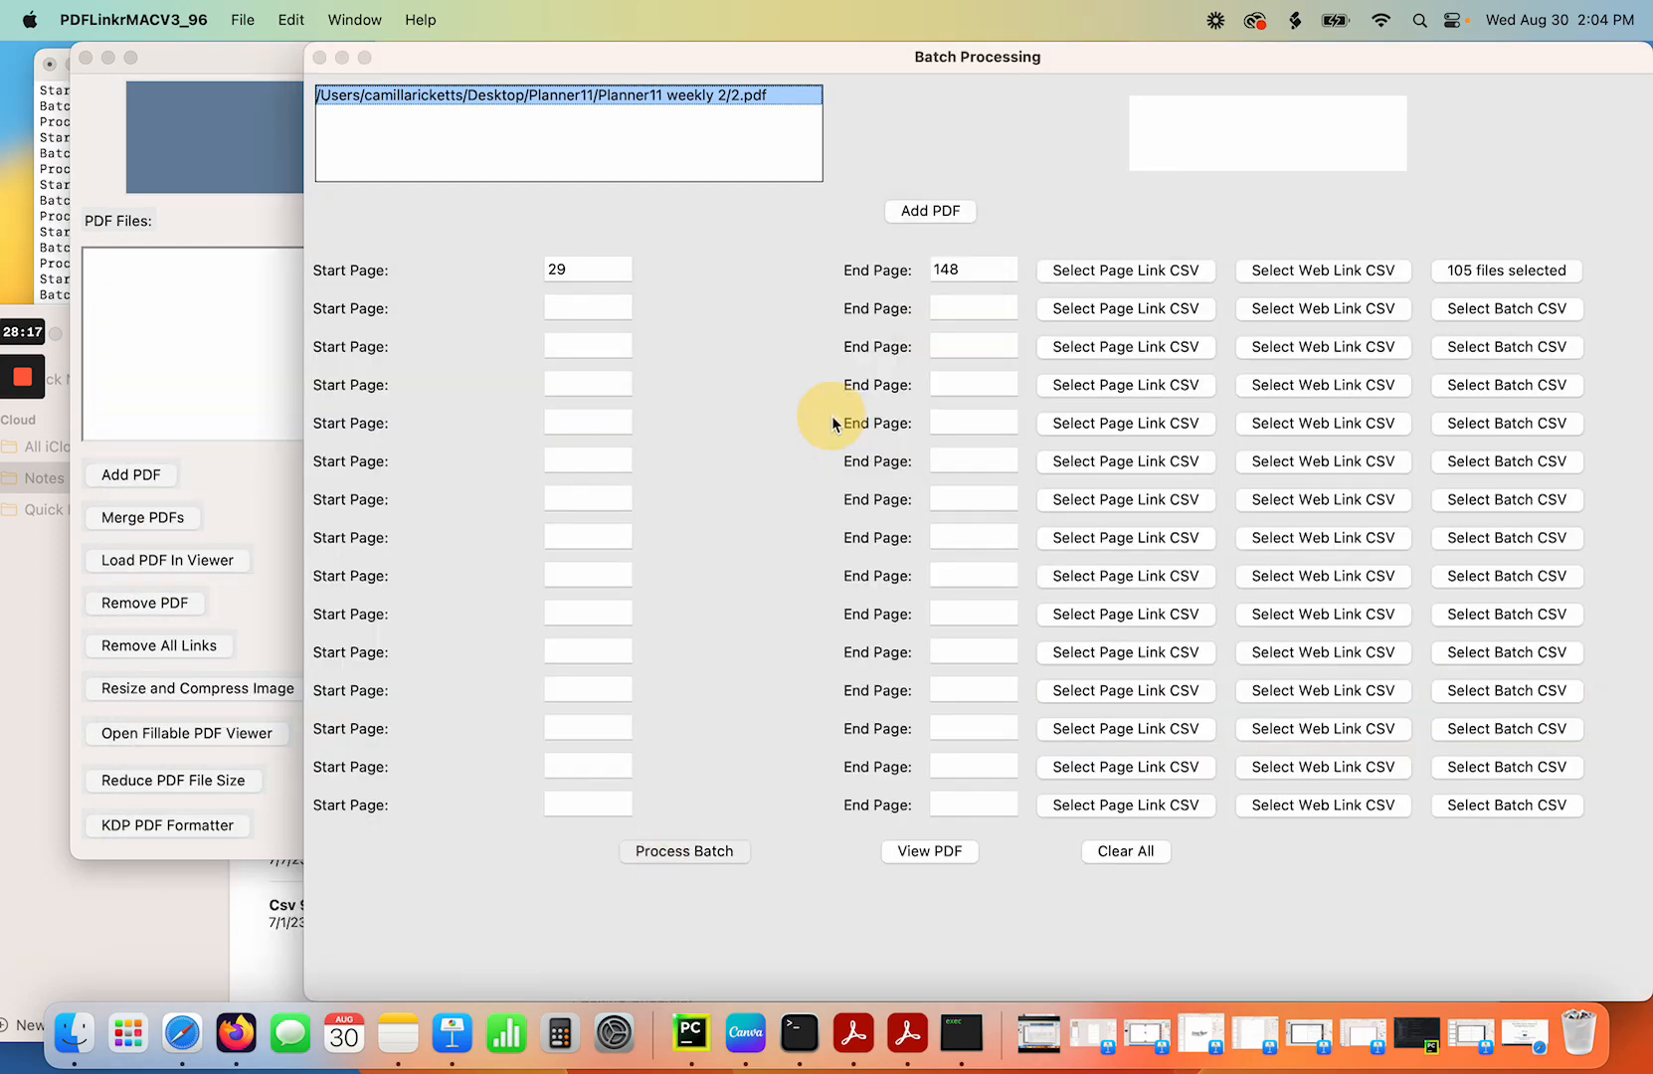
Open the reprocessed 2_updated_1.pdf from the Desktop/Planner11/Planner11 weekly 2 folder in Preview.
{"action": "left_click", "coordinate": [74, 1032]}
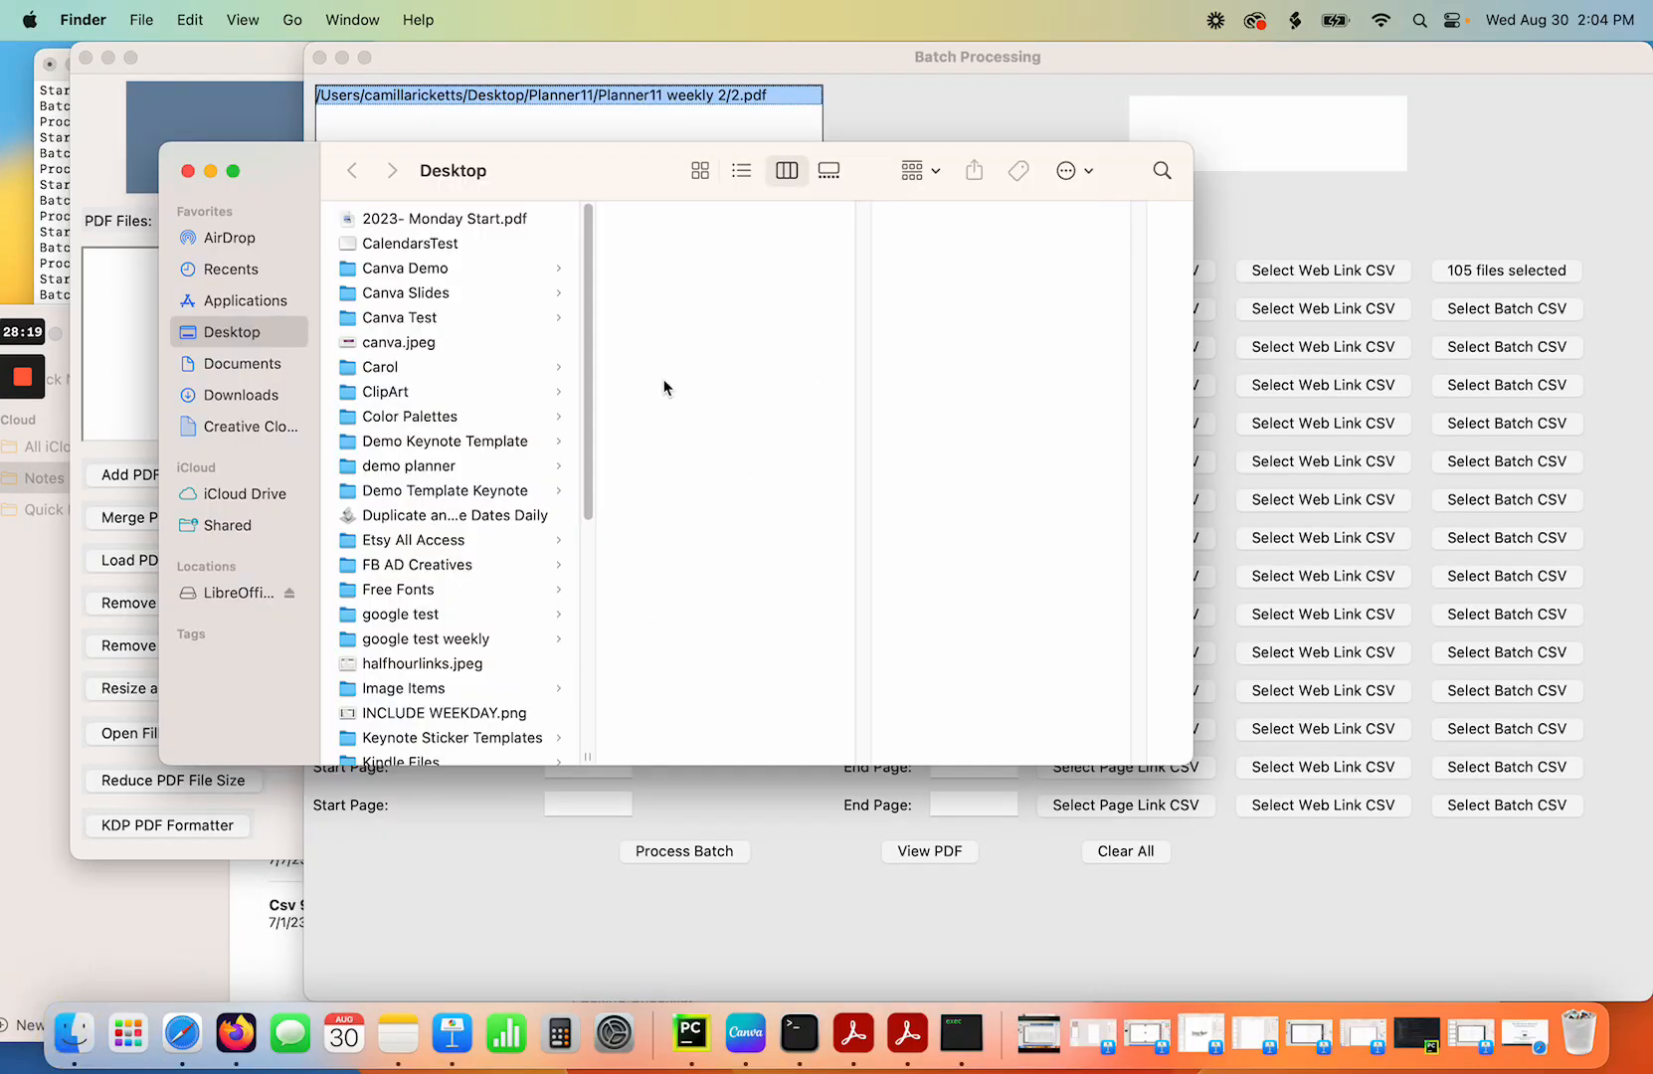
{"action": "scroll", "coordinate": [455, 704], "scroll_direction": "down", "scroll_amount": 2}
{"action": "scroll", "coordinate": [459, 704], "scroll_direction": "down", "scroll_amount": 5}
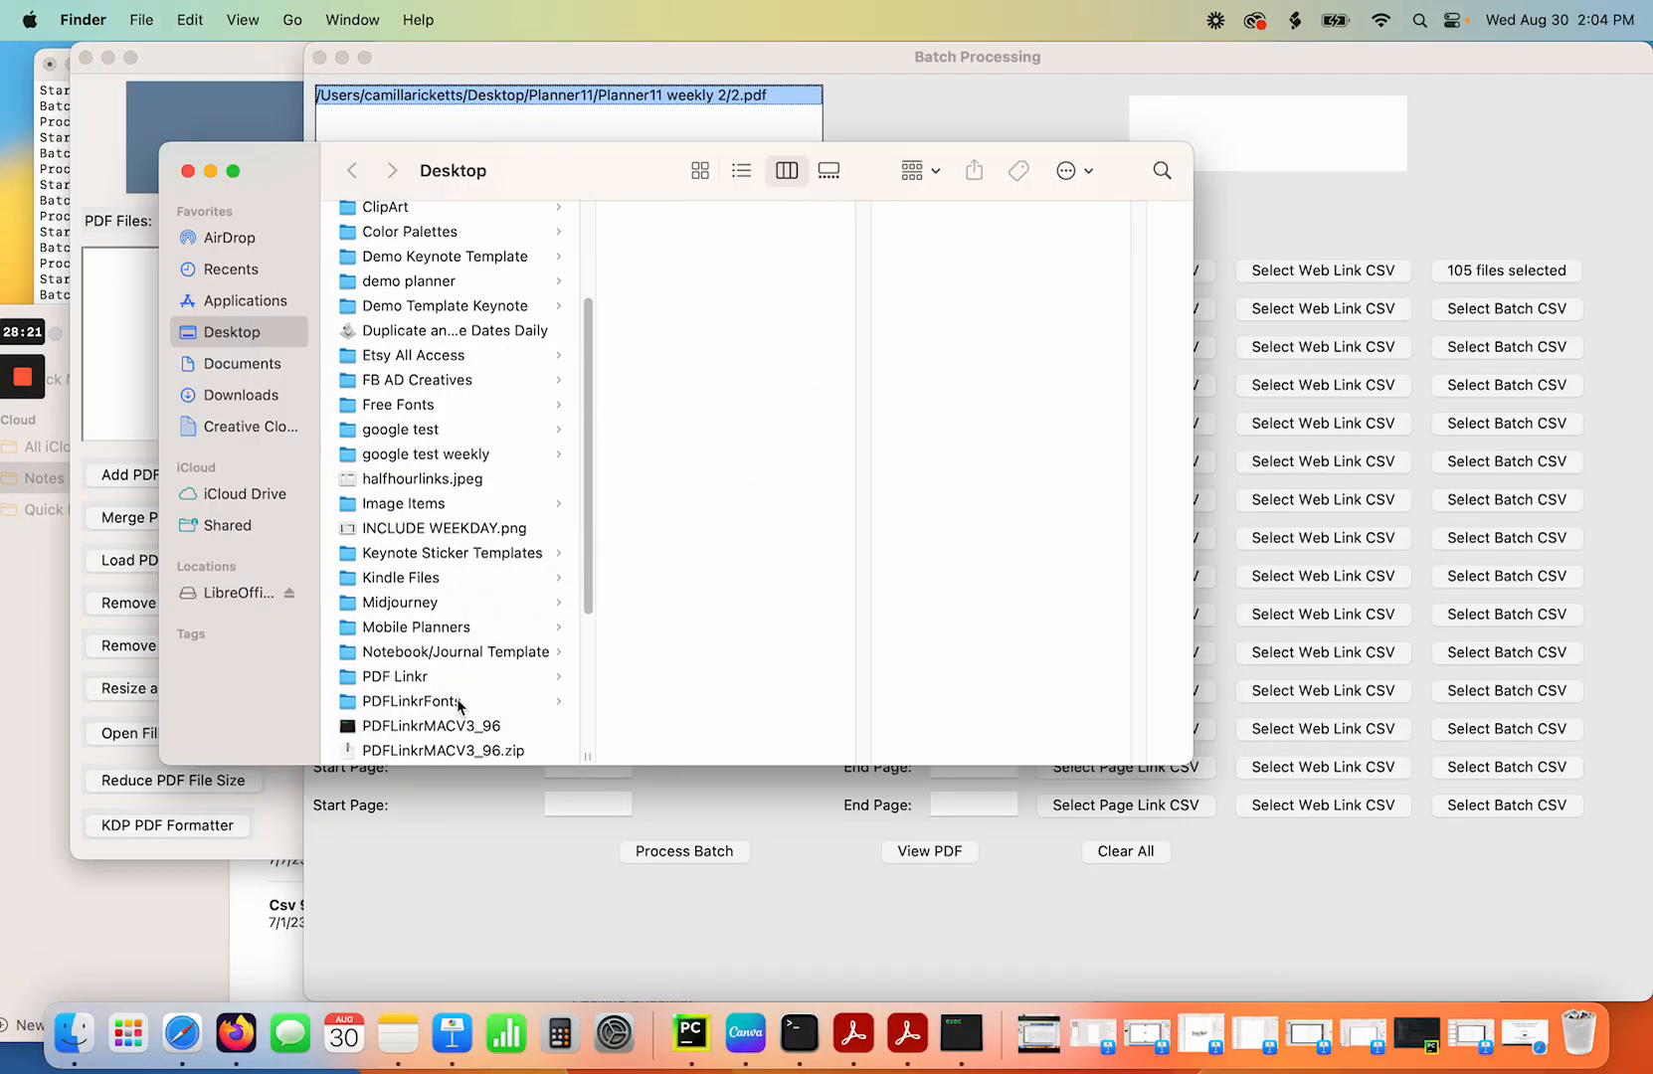
{"action": "scroll", "coordinate": [459, 633], "scroll_direction": "down", "scroll_amount": 5}
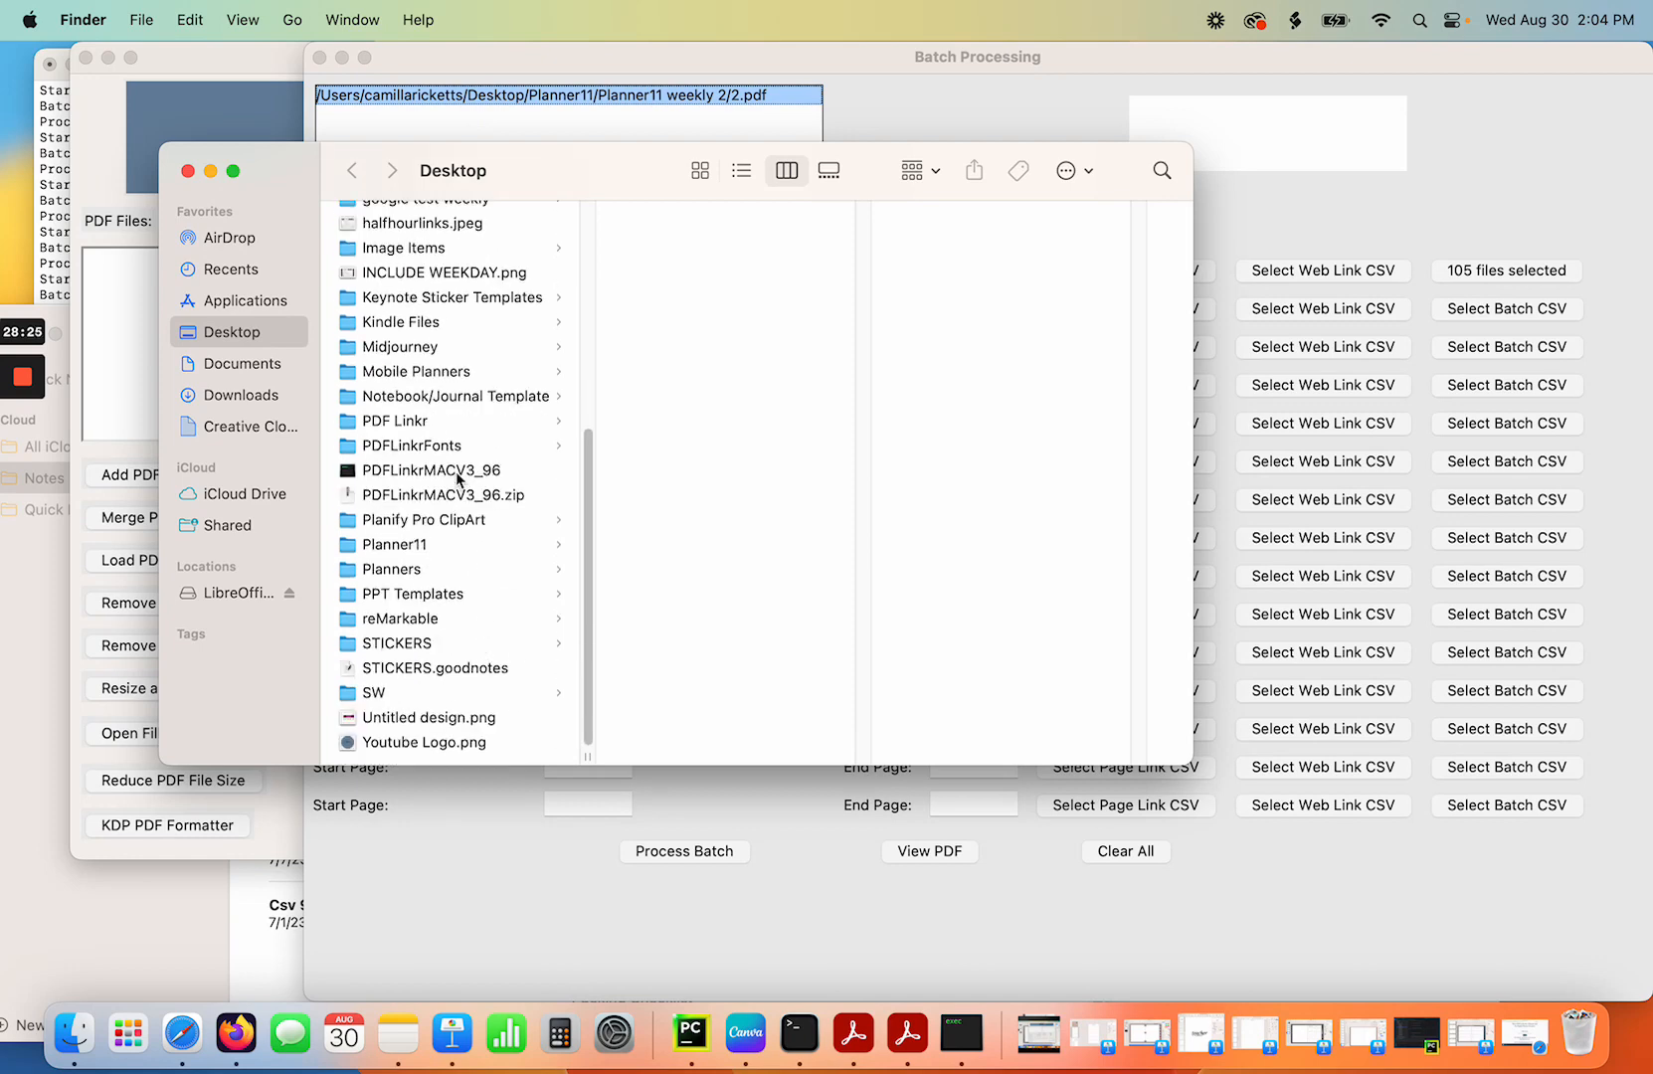
{"action": "left_click", "coordinate": [416, 545]}
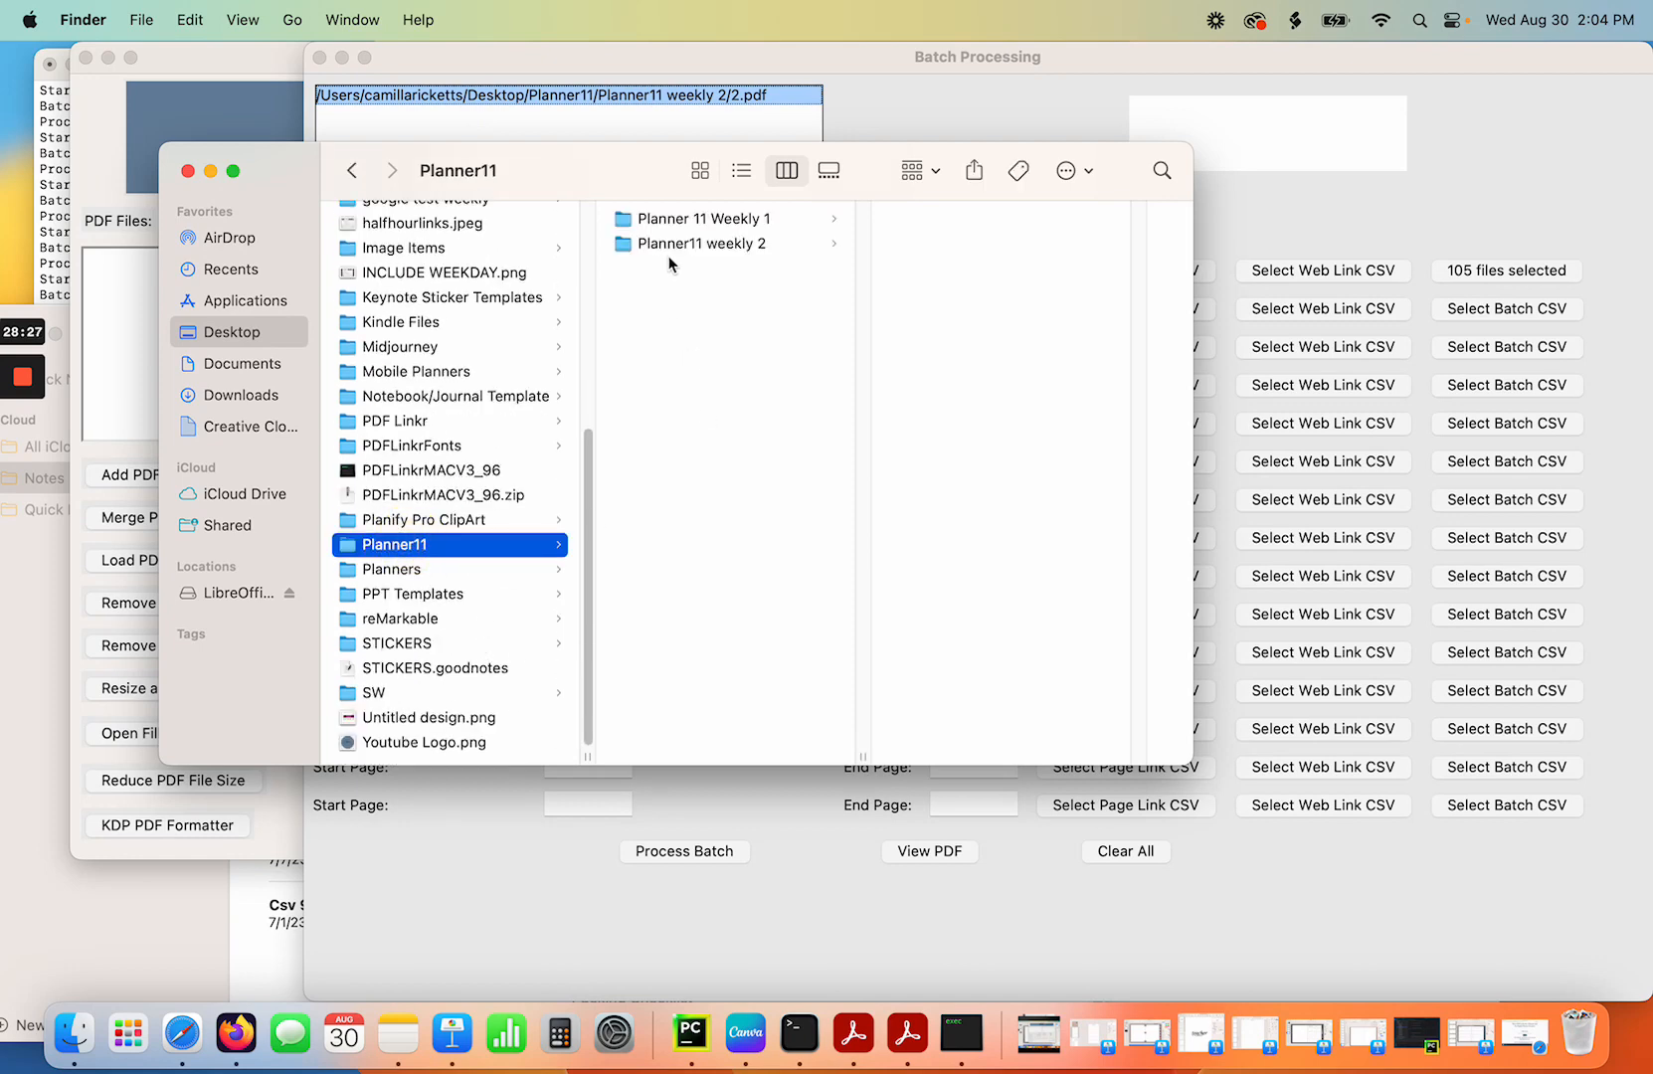
{"action": "left_click", "coordinate": [680, 244]}
{"action": "double_click", "coordinate": [962, 220]}
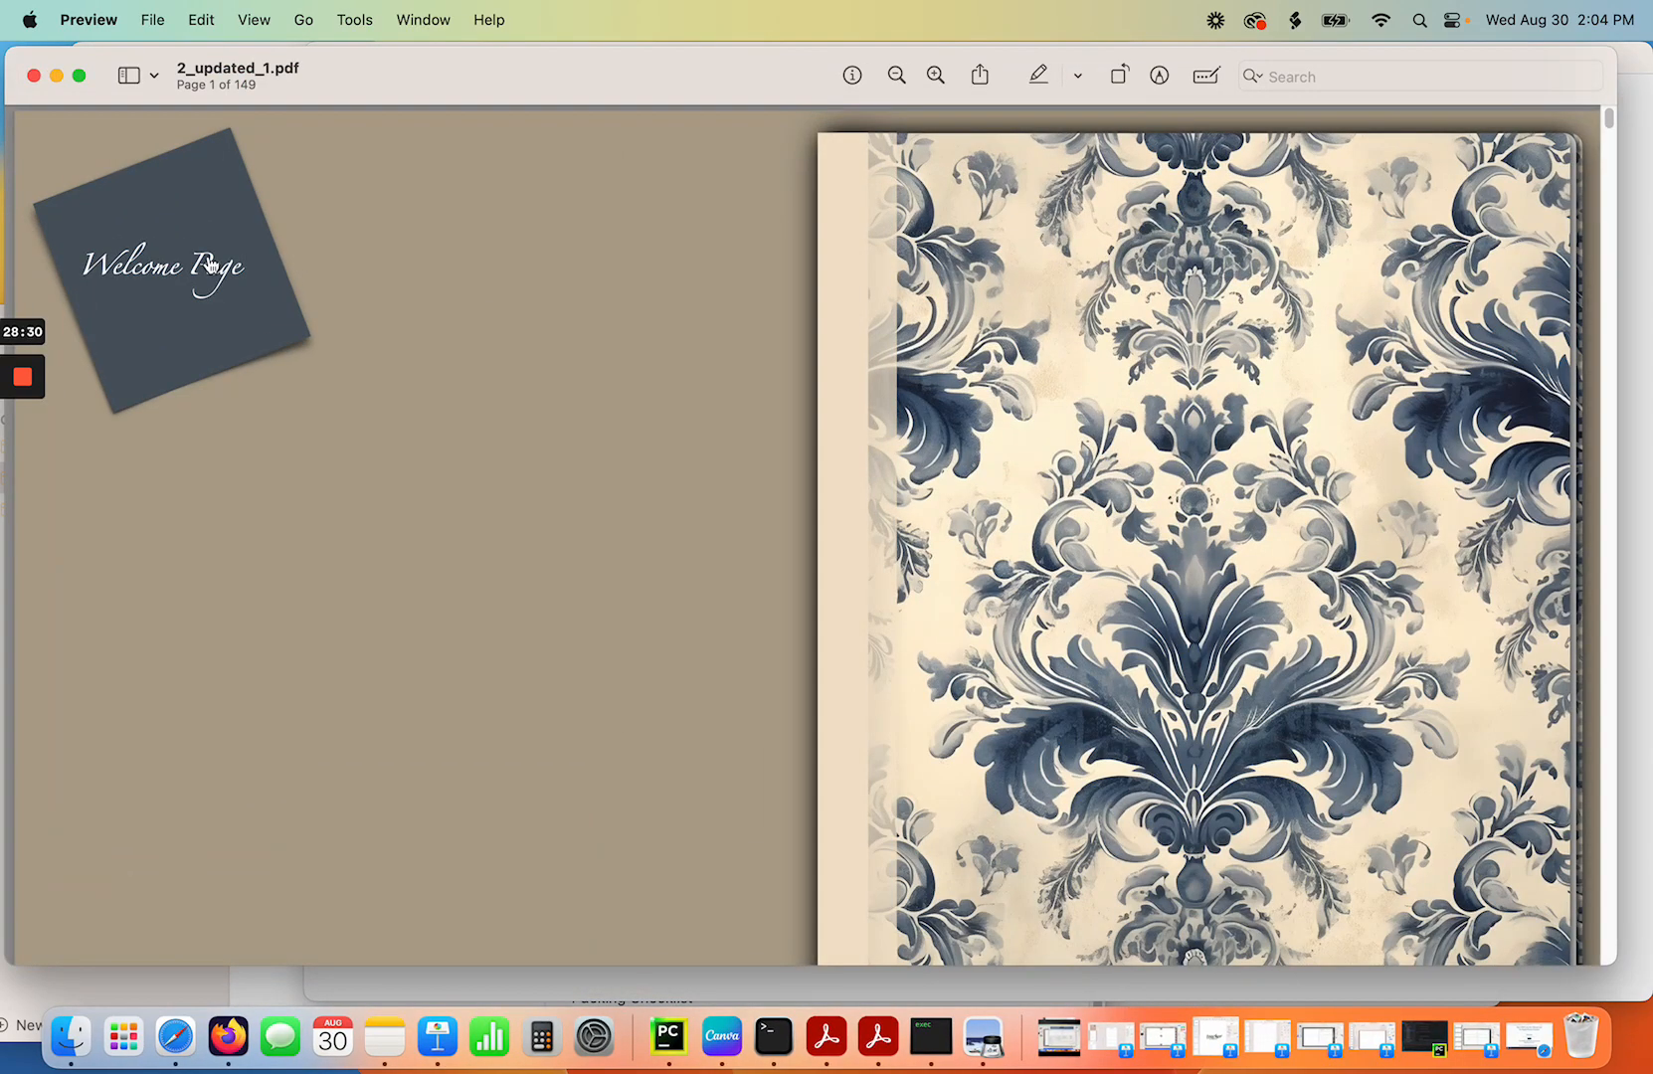
Go to the first weekly page of January 2023 through the planner links and open its Google Calendar link in Safari.
{"action": "left_click", "coordinate": [209, 263]}
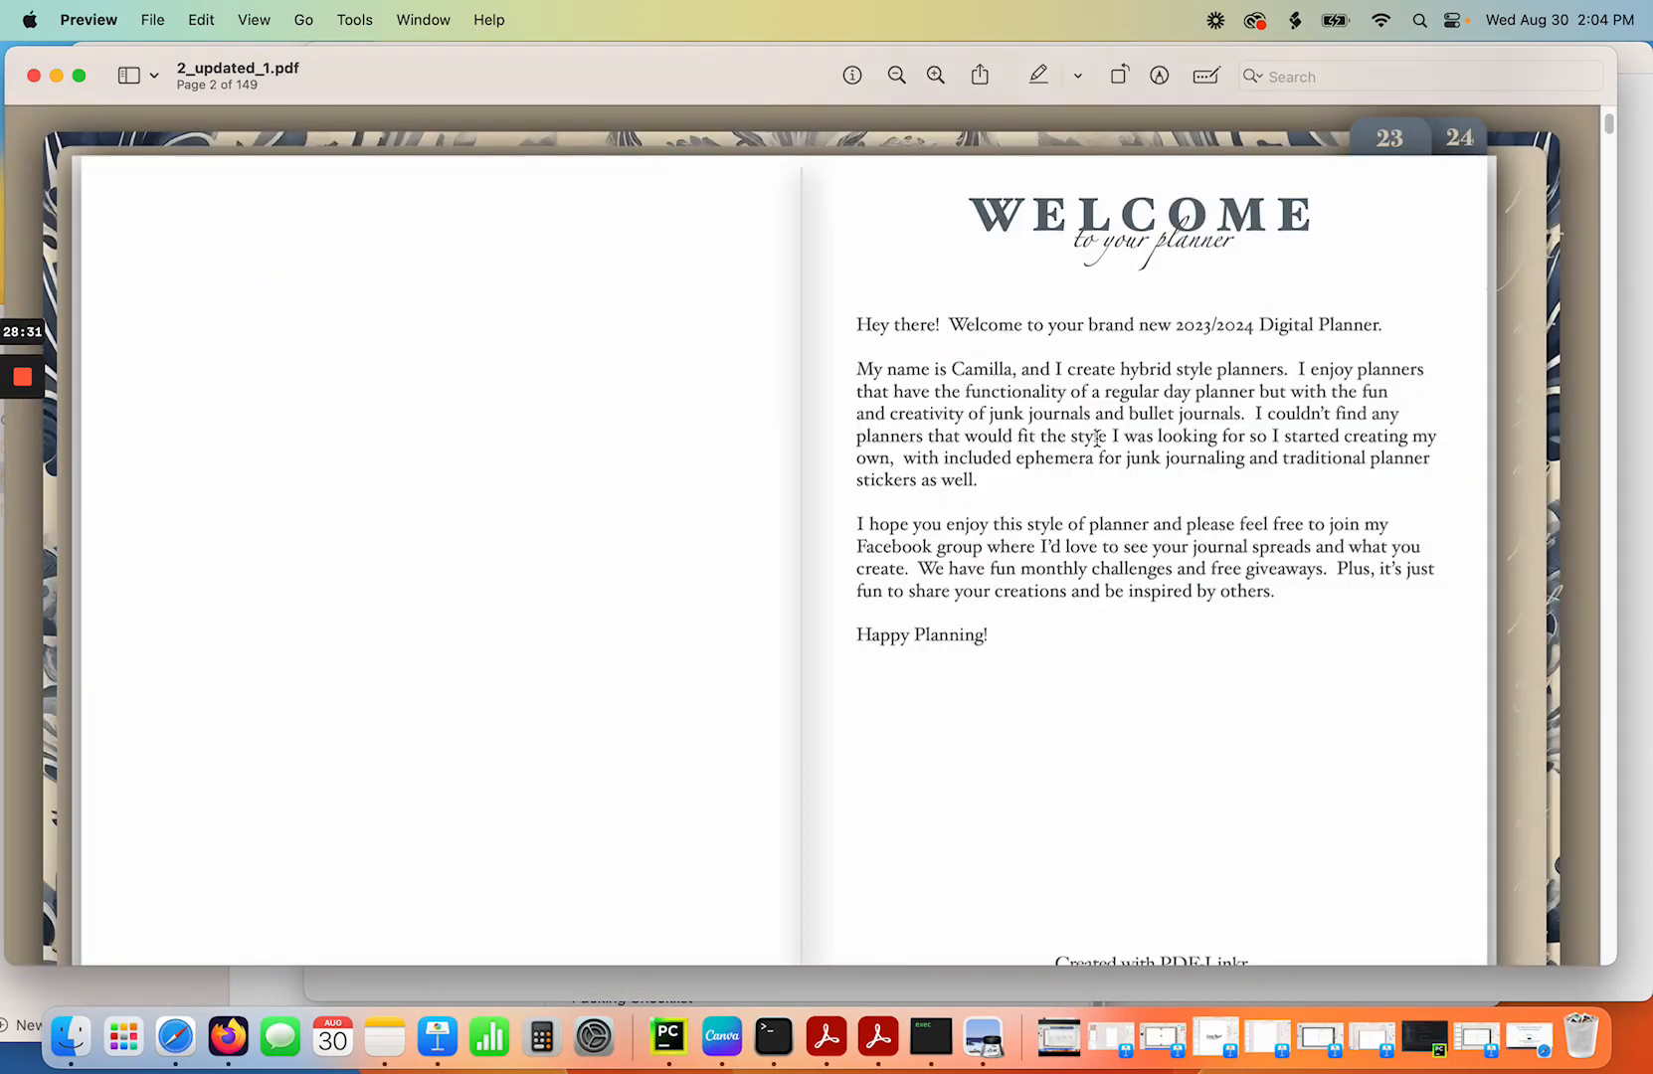
{"action": "left_click", "coordinate": [1386, 139]}
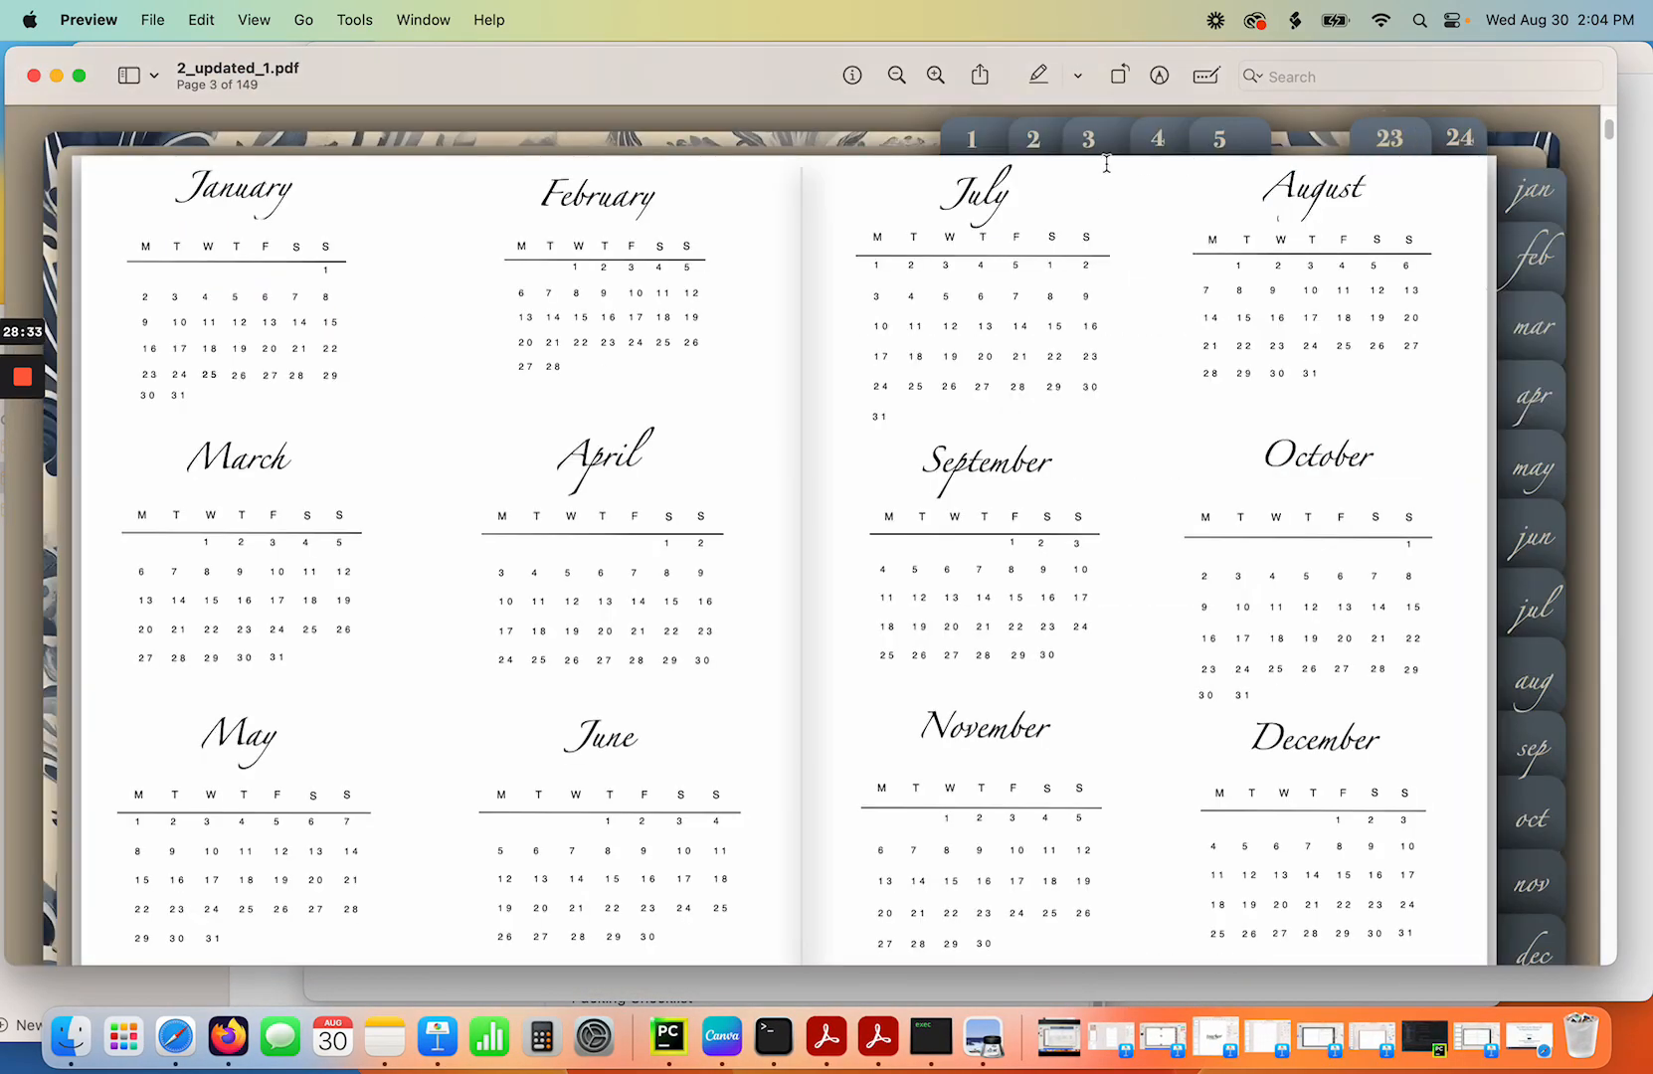
{"action": "left_click", "coordinate": [1532, 194]}
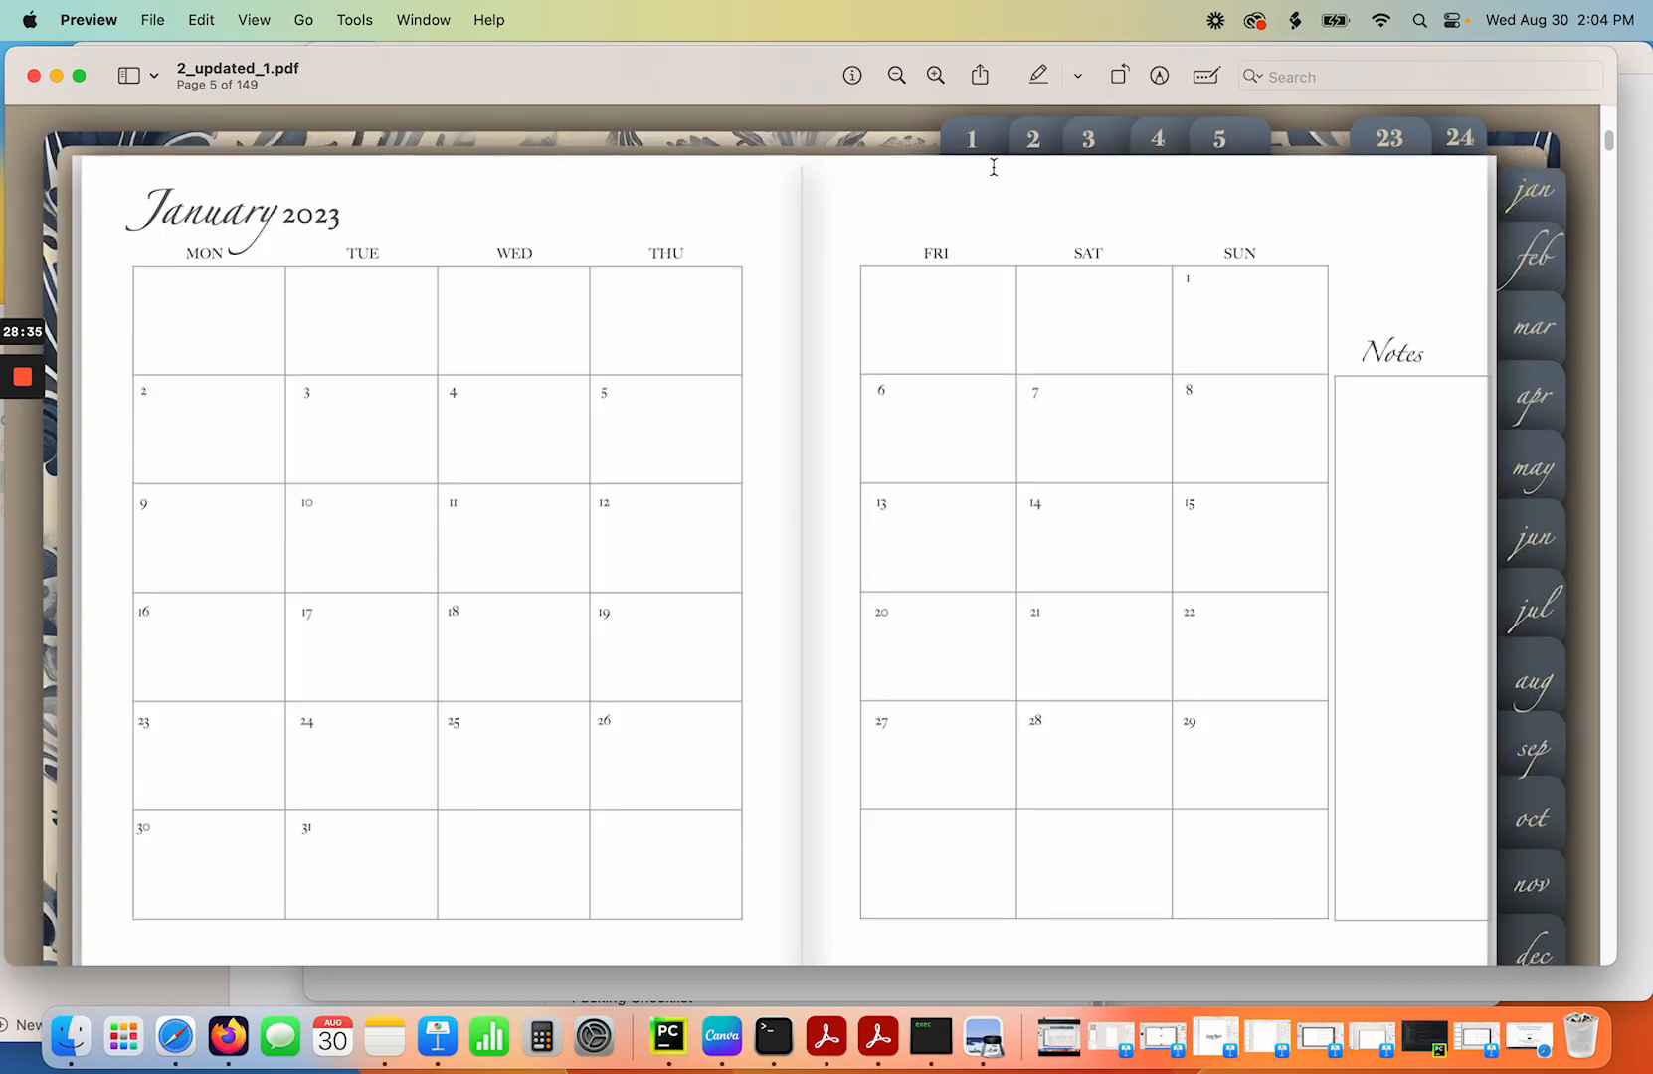
{"action": "left_click", "coordinate": [972, 141]}
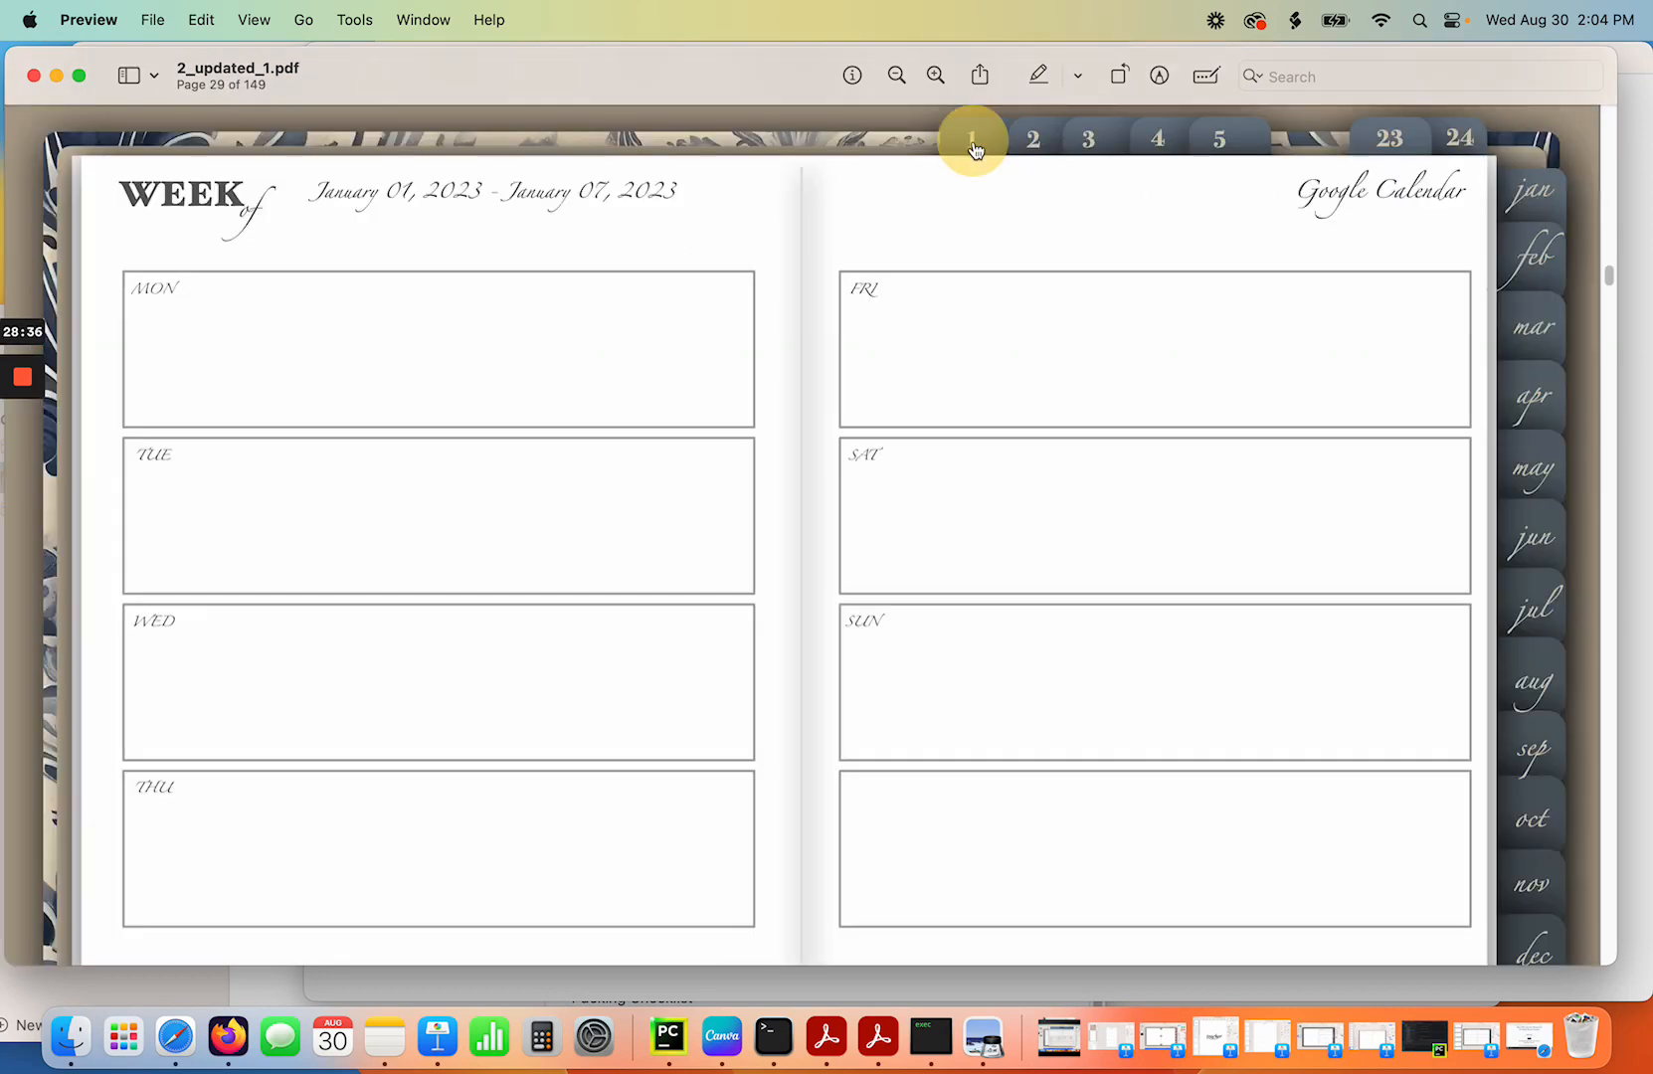
{"action": "left_click", "coordinate": [1365, 194]}
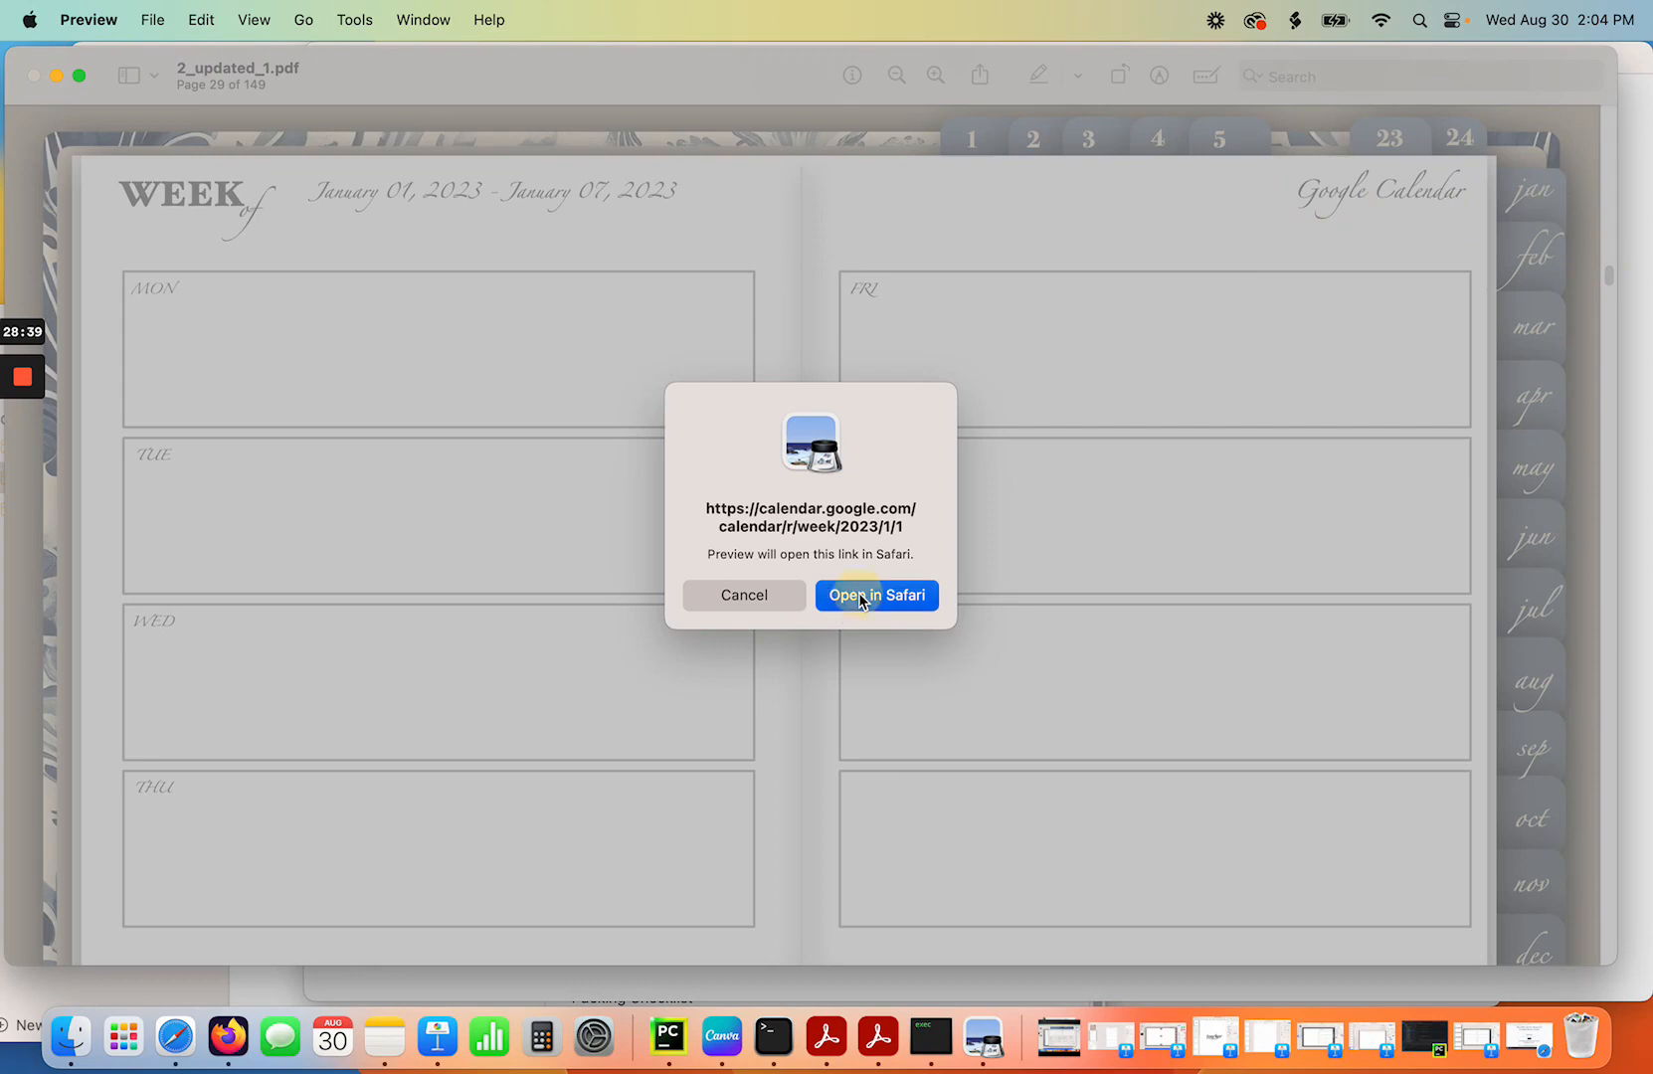
{"action": "left_click", "coordinate": [858, 593]}
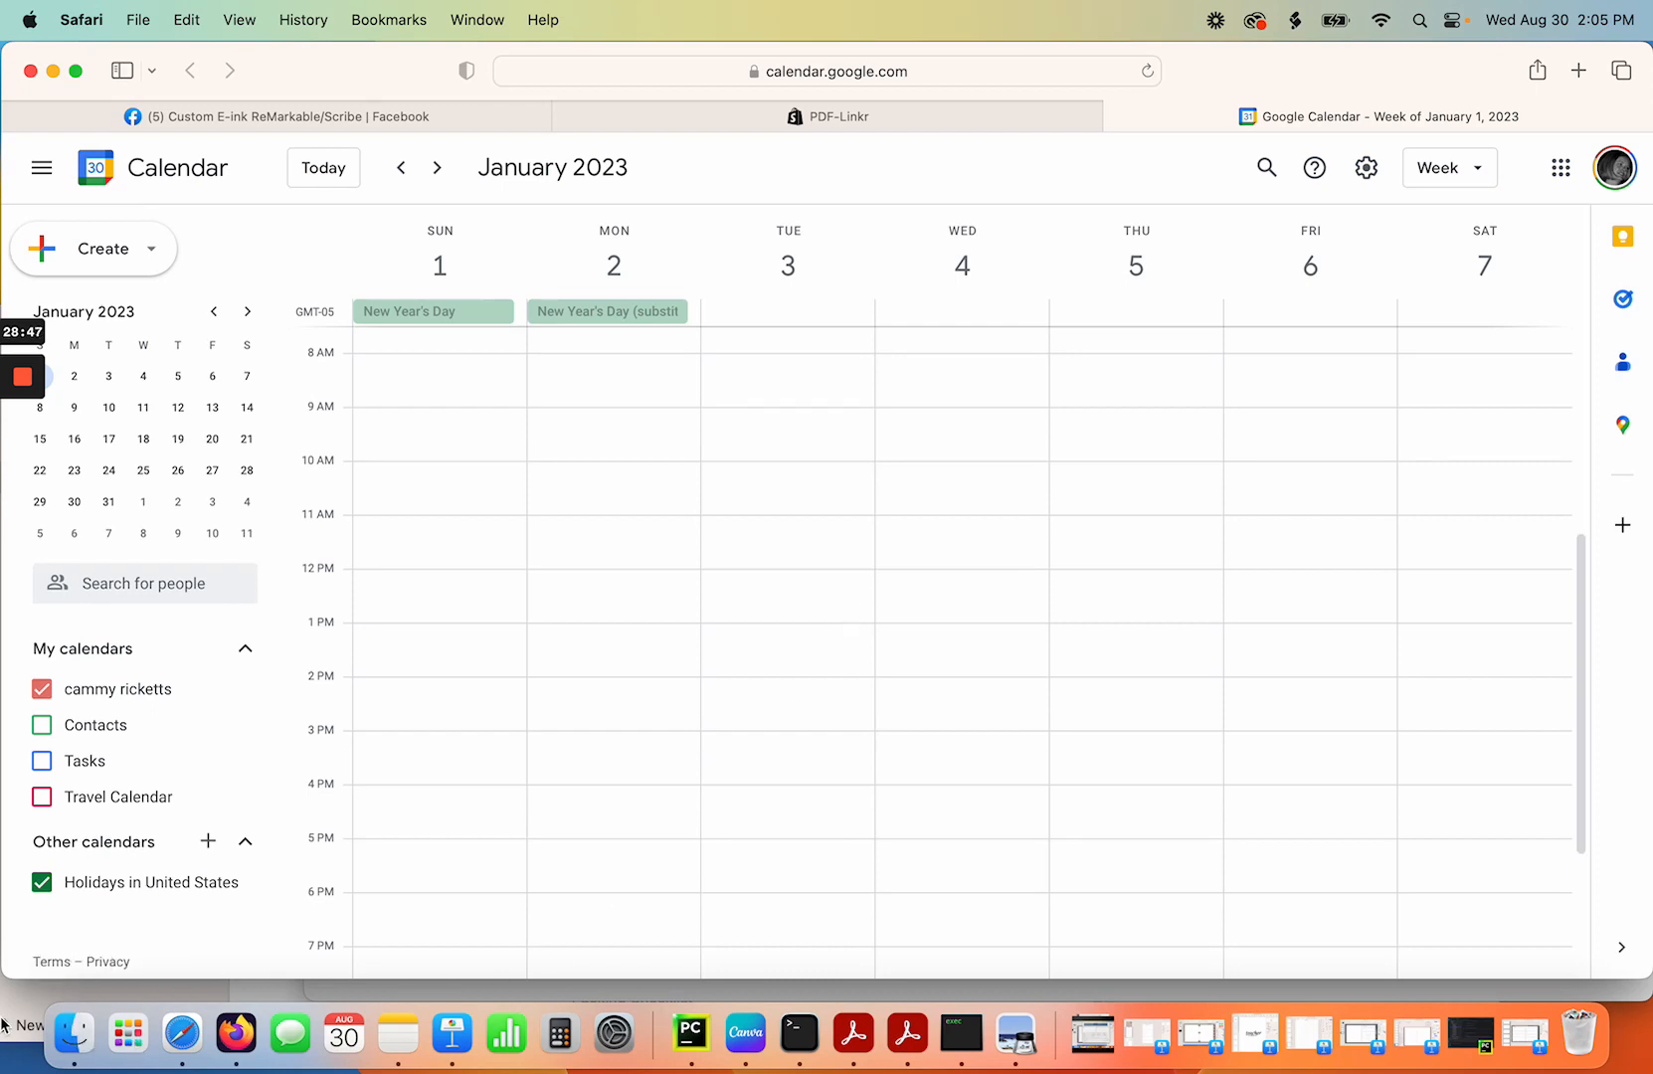
Return to the planner in Preview, go to January's week 4 page, and open its Google Calendar link in Safari.
{"action": "left_click", "coordinate": [1017, 1034]}
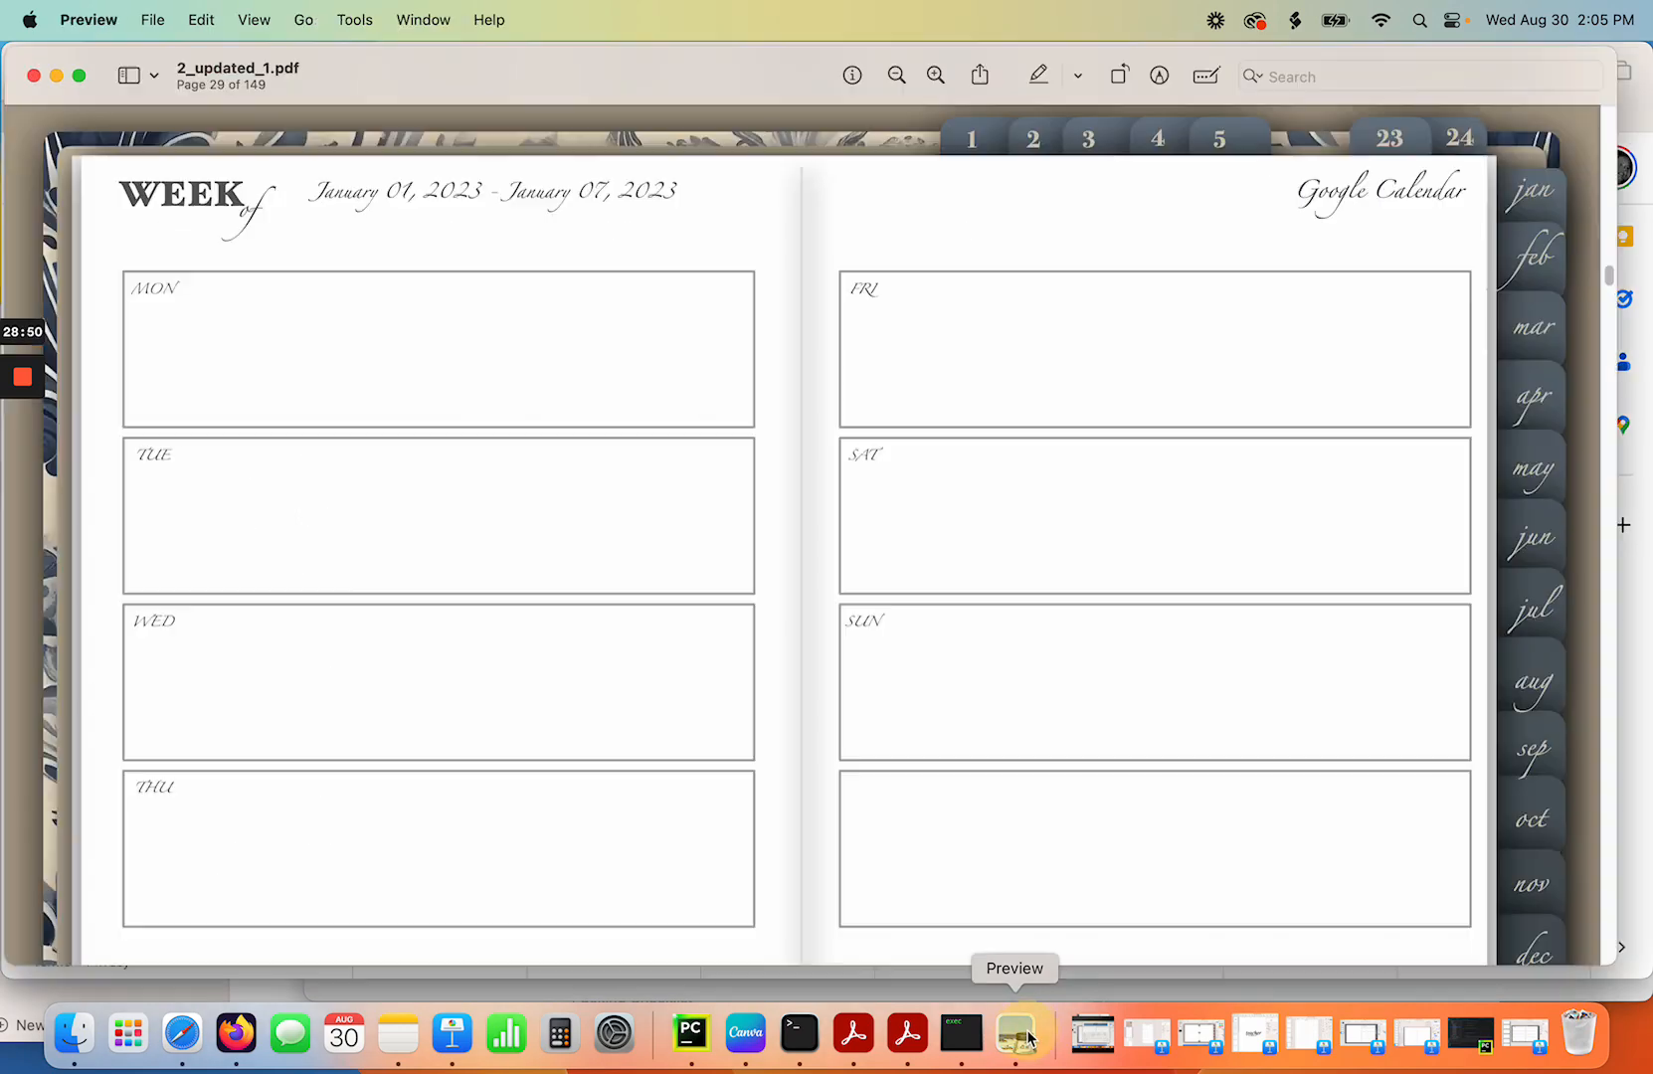
{"action": "left_click", "coordinate": [1158, 144]}
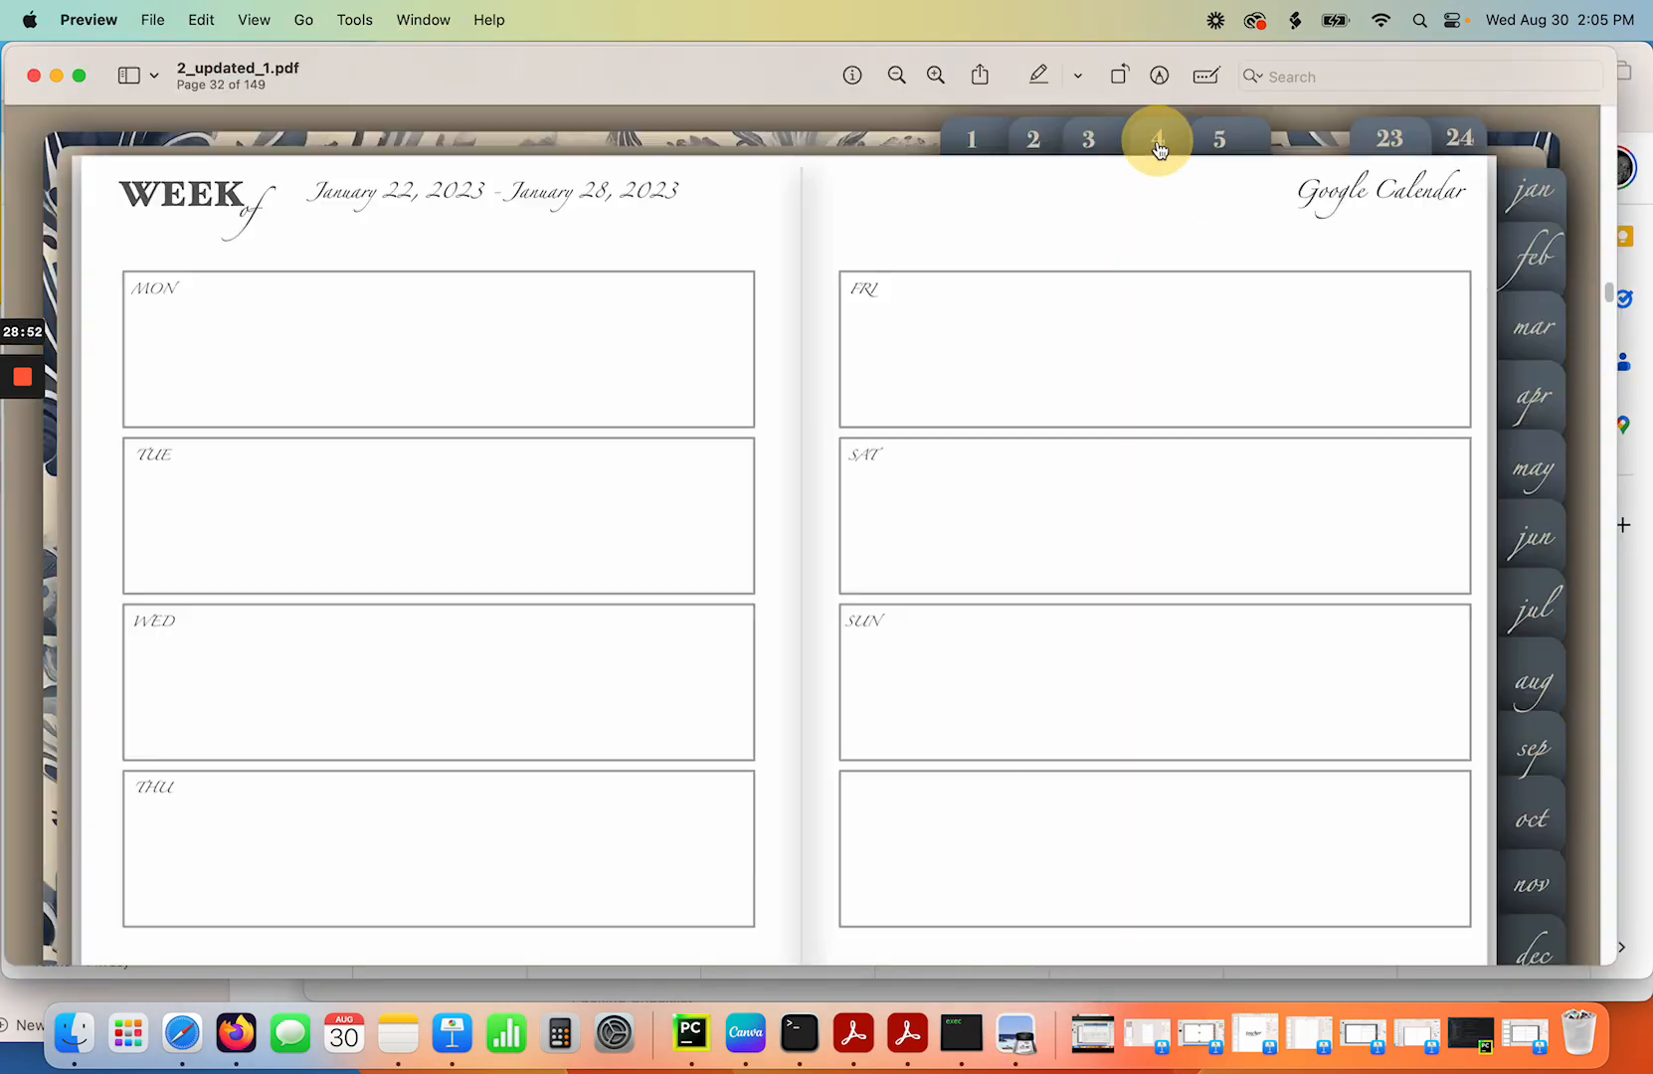
{"action": "left_click", "coordinate": [1357, 191]}
{"action": "left_click", "coordinate": [859, 602]}
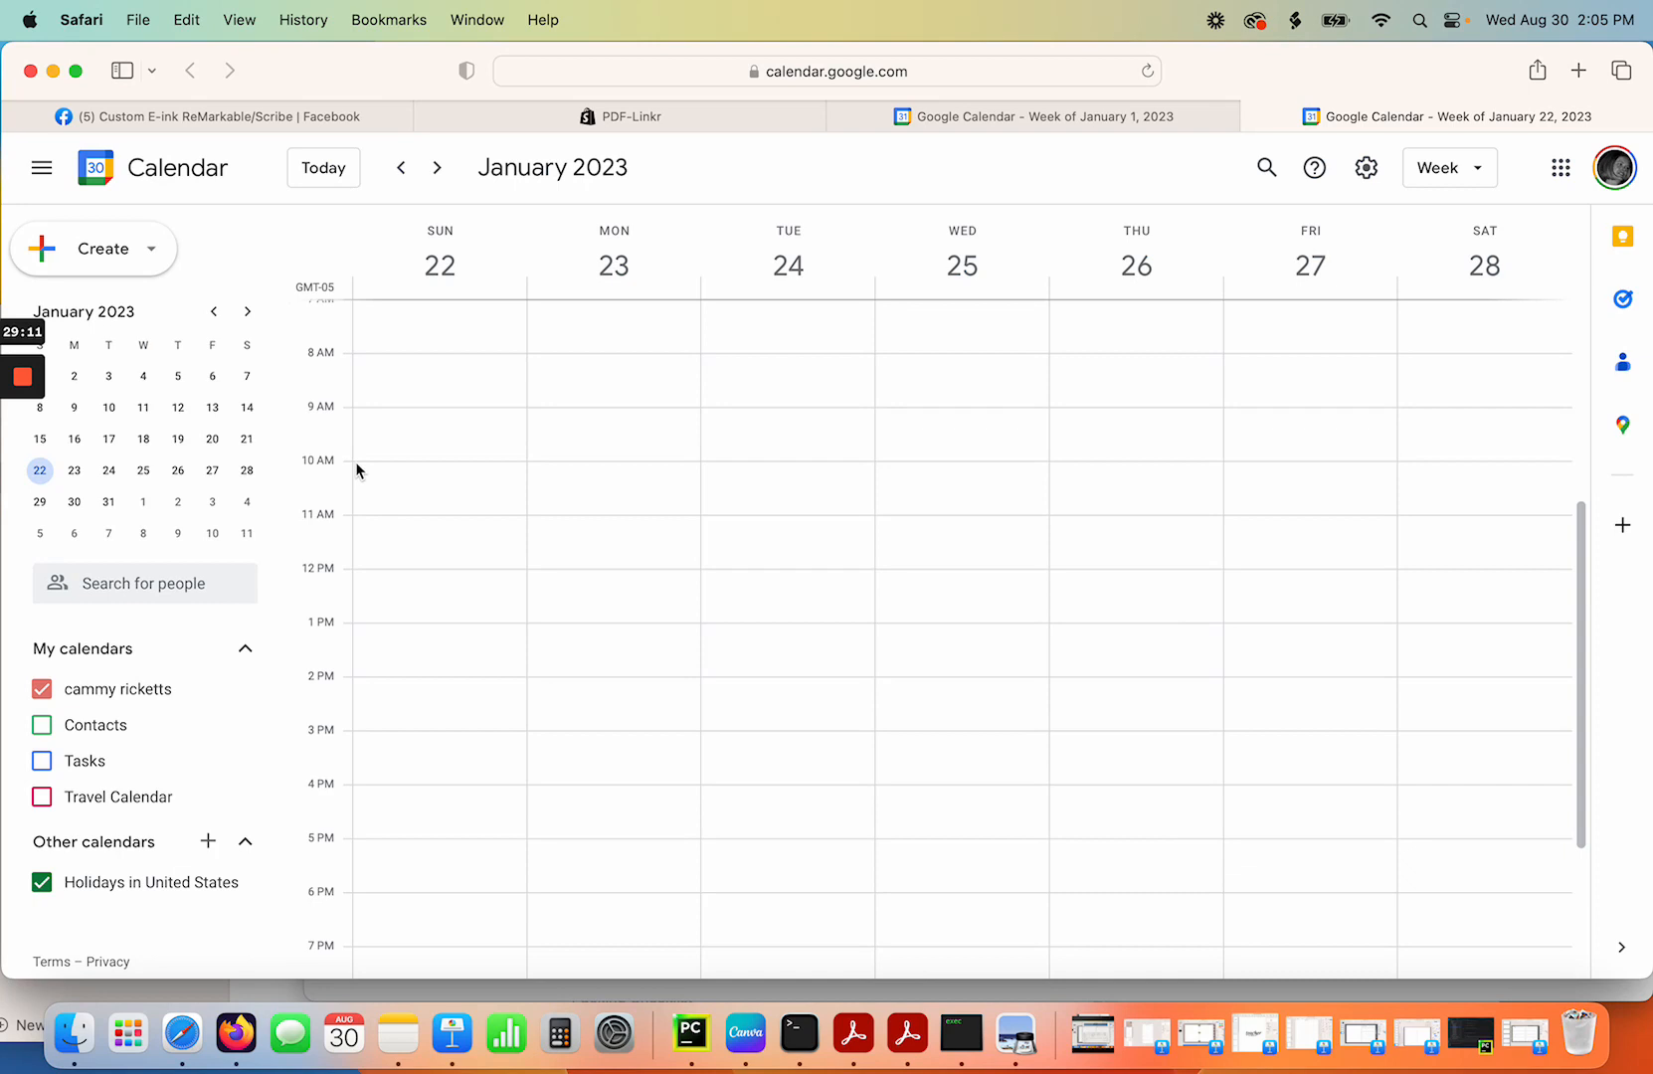
{"action": "mouse_move", "coordinate": [4, 485]}
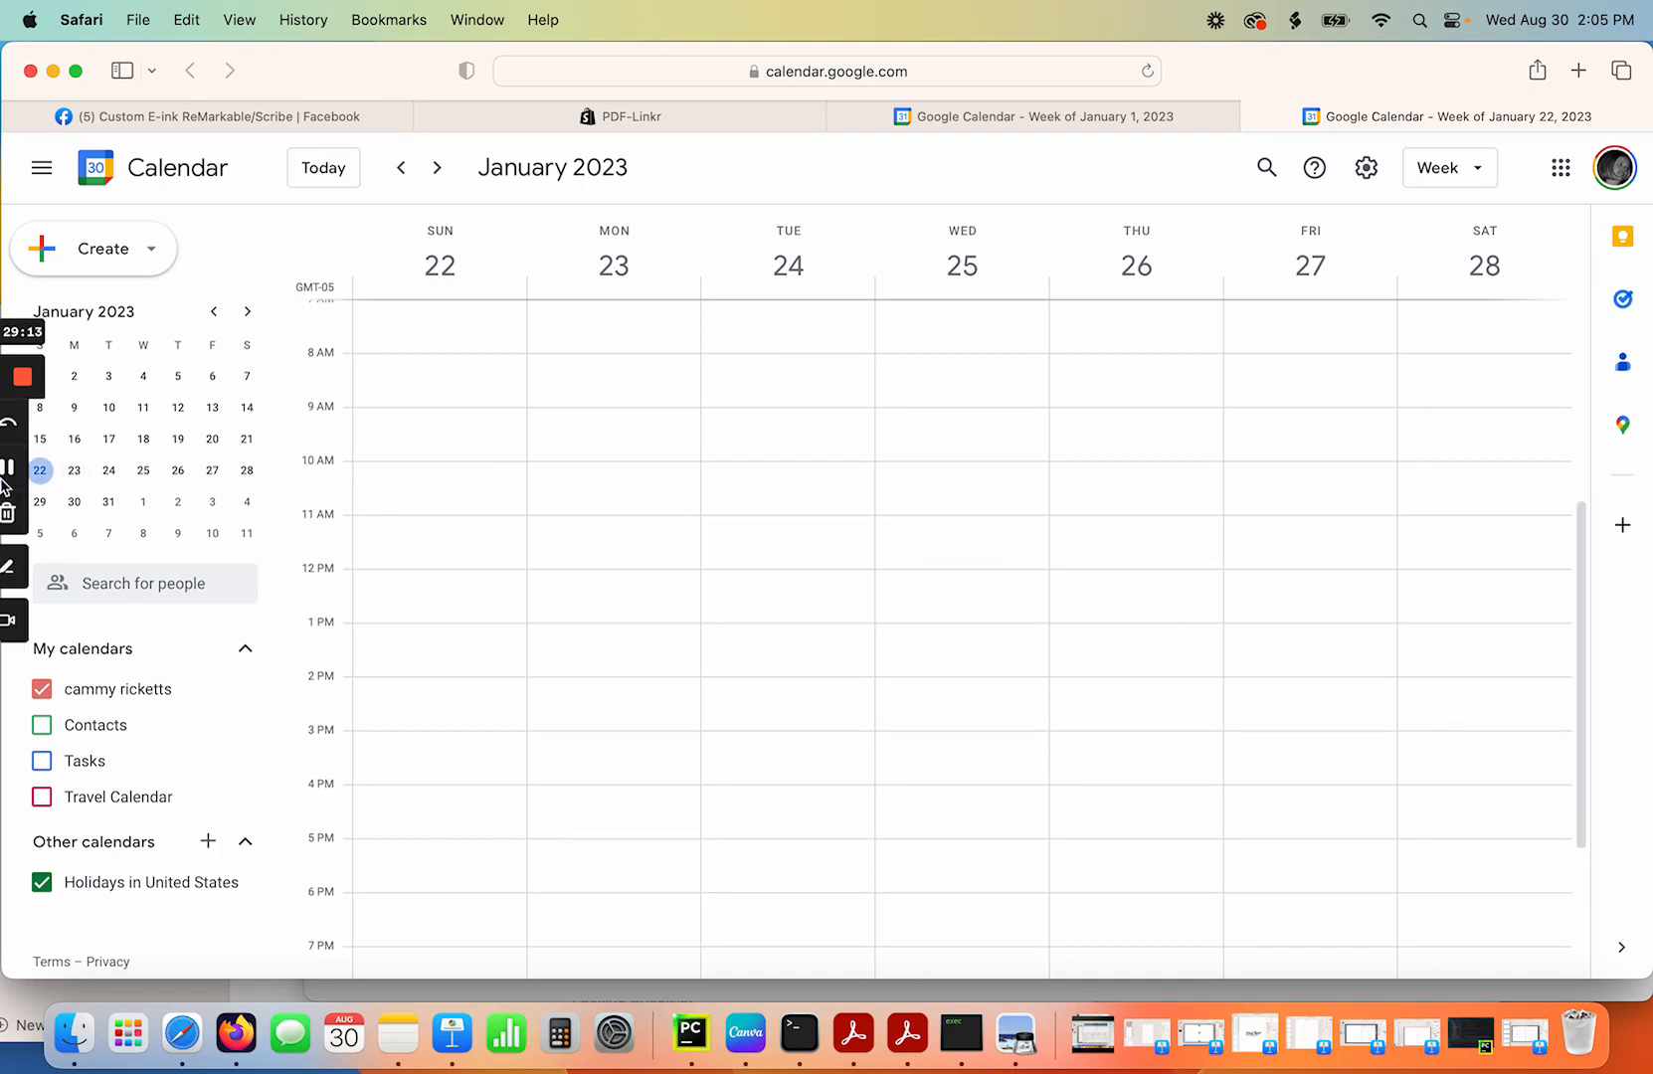